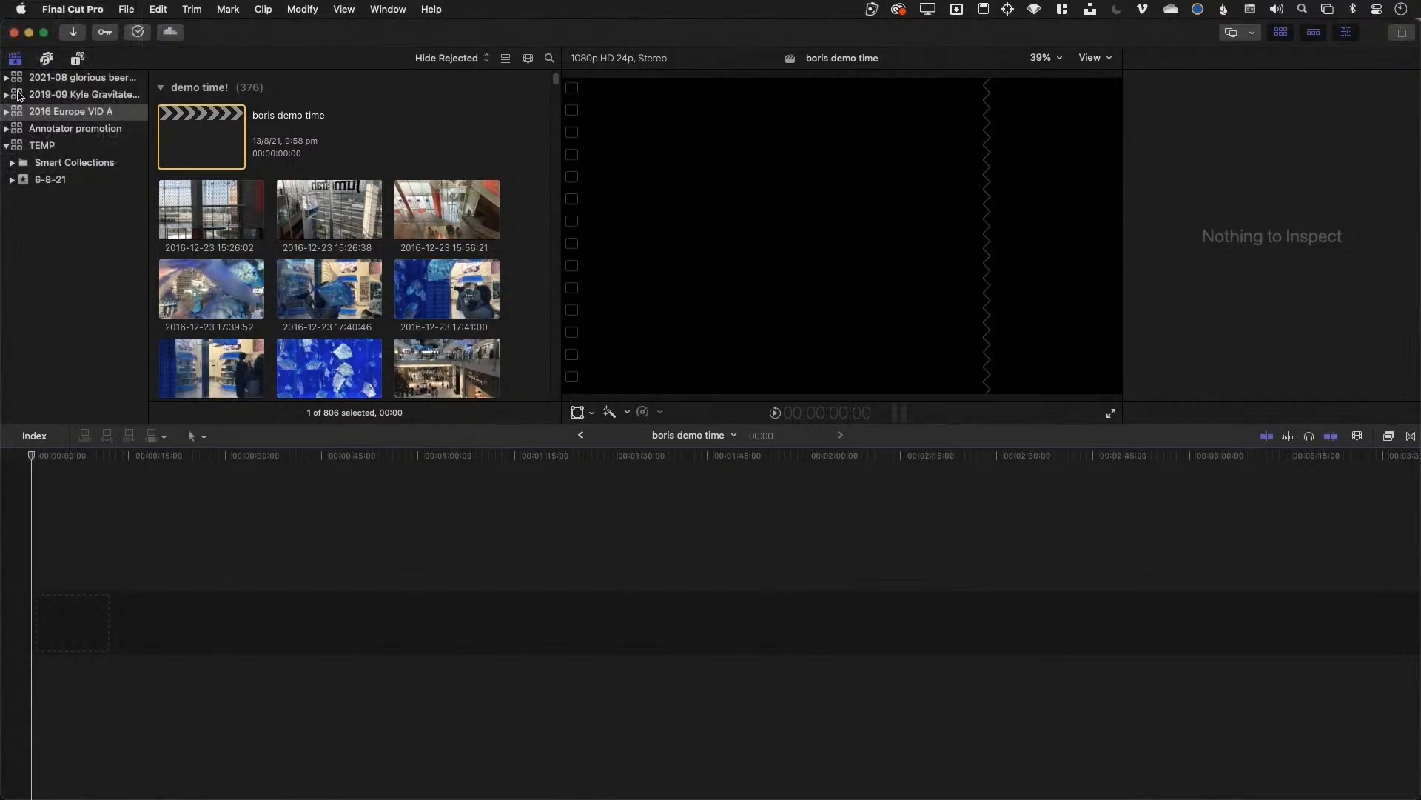
Create a library named 'demo' with File > New > Library and save it on fast 2TB
left_click(127, 8)
mouse_move(244, 31)
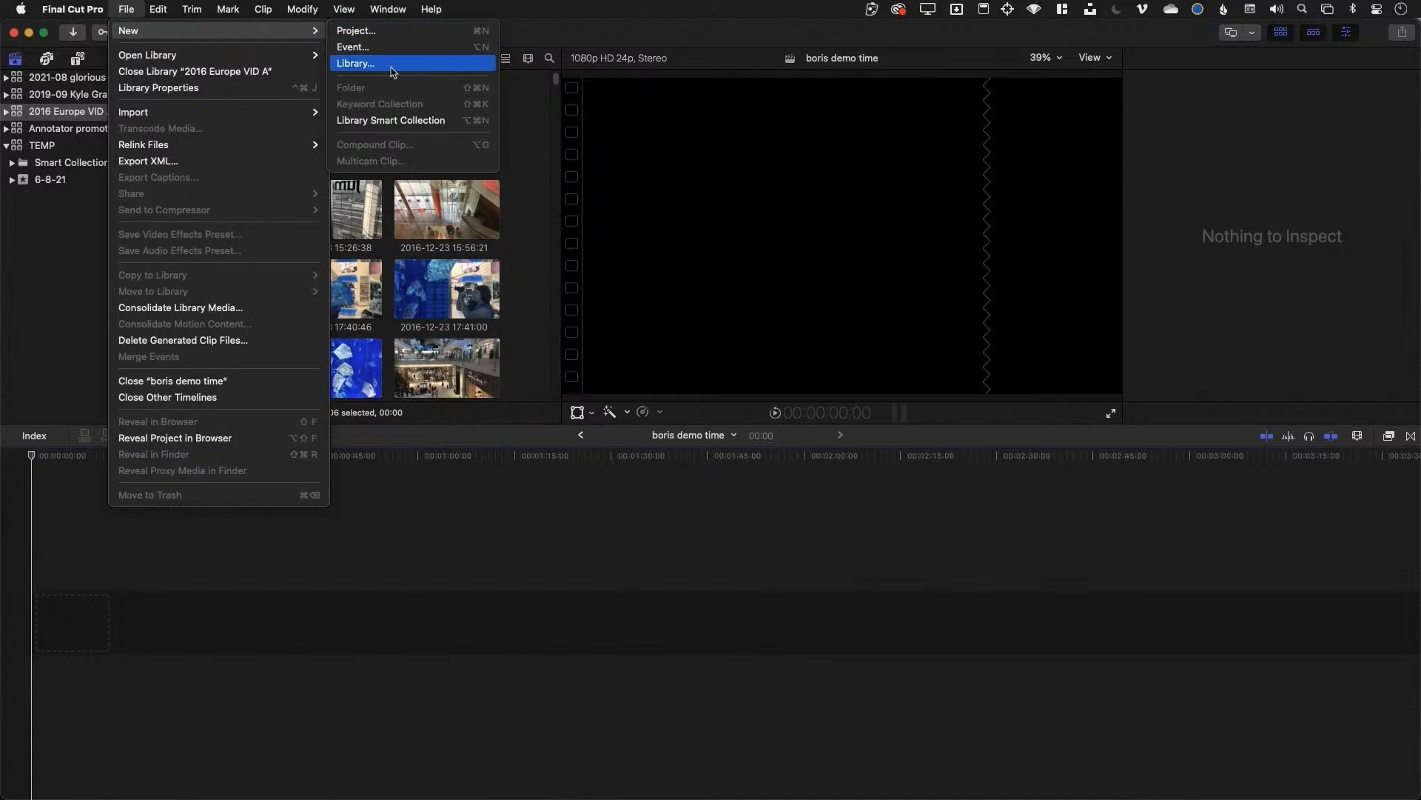
left_click(392, 64)
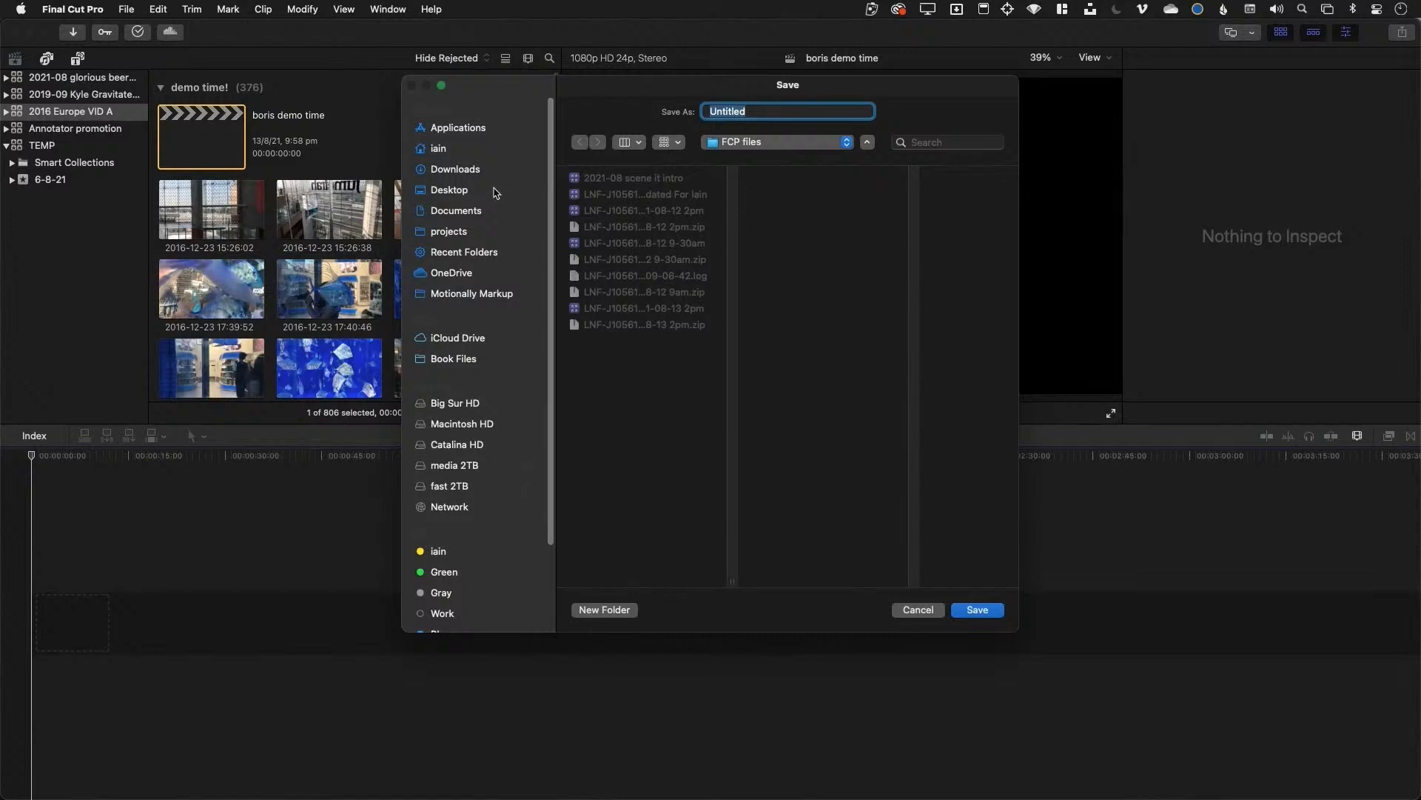
left_click(455, 494)
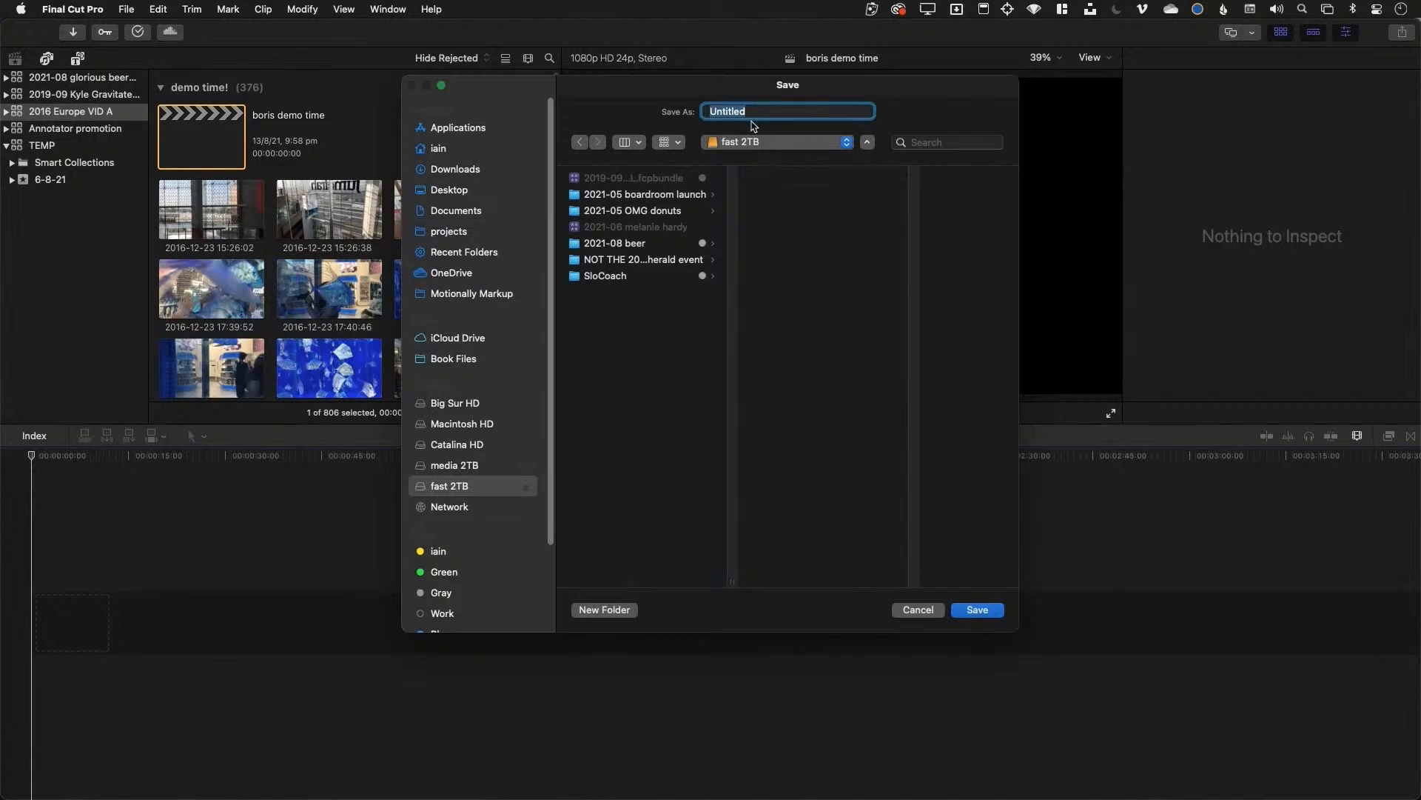
type("demo")
key("Return")
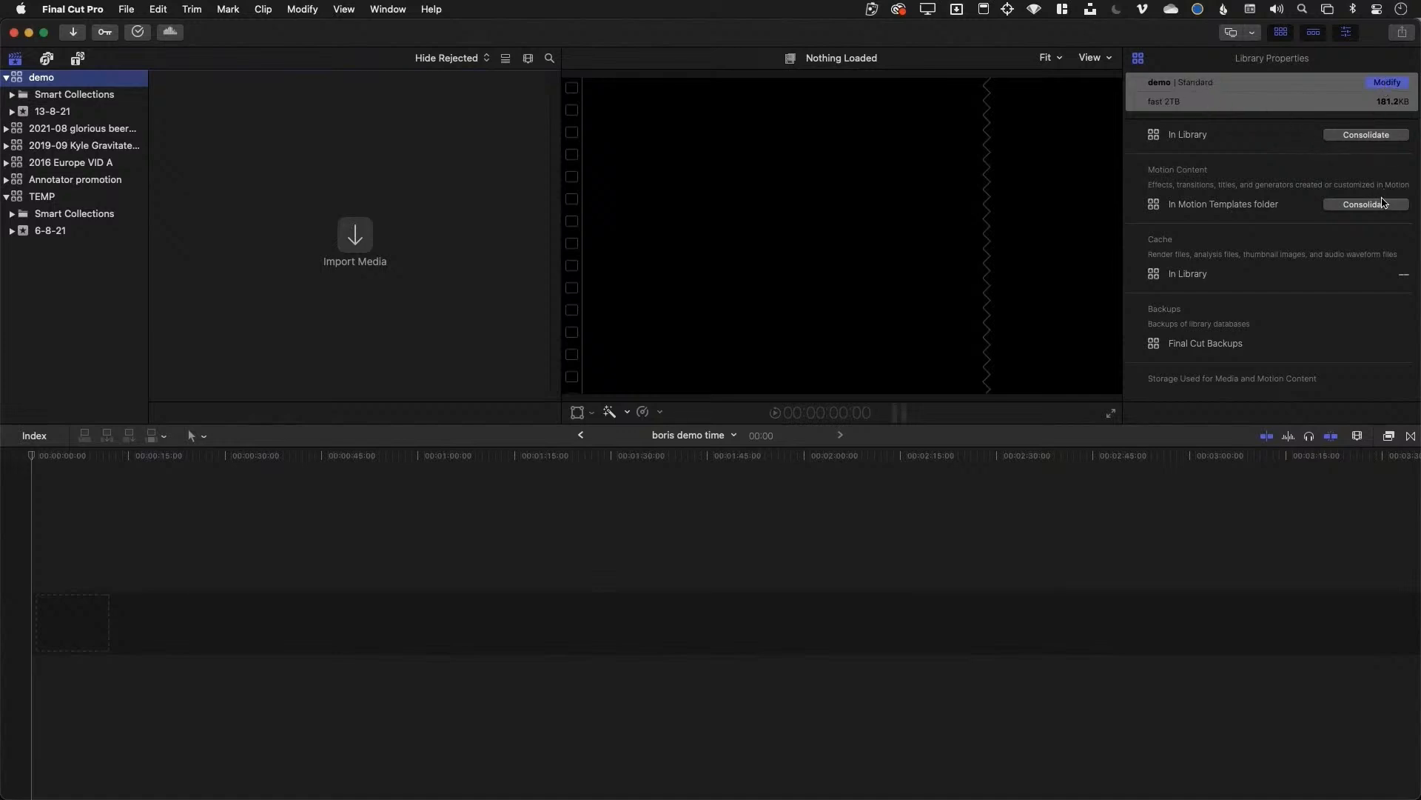
Keep Standard color processing and set the Import preference to copy files into library storage
left_click(1387, 82)
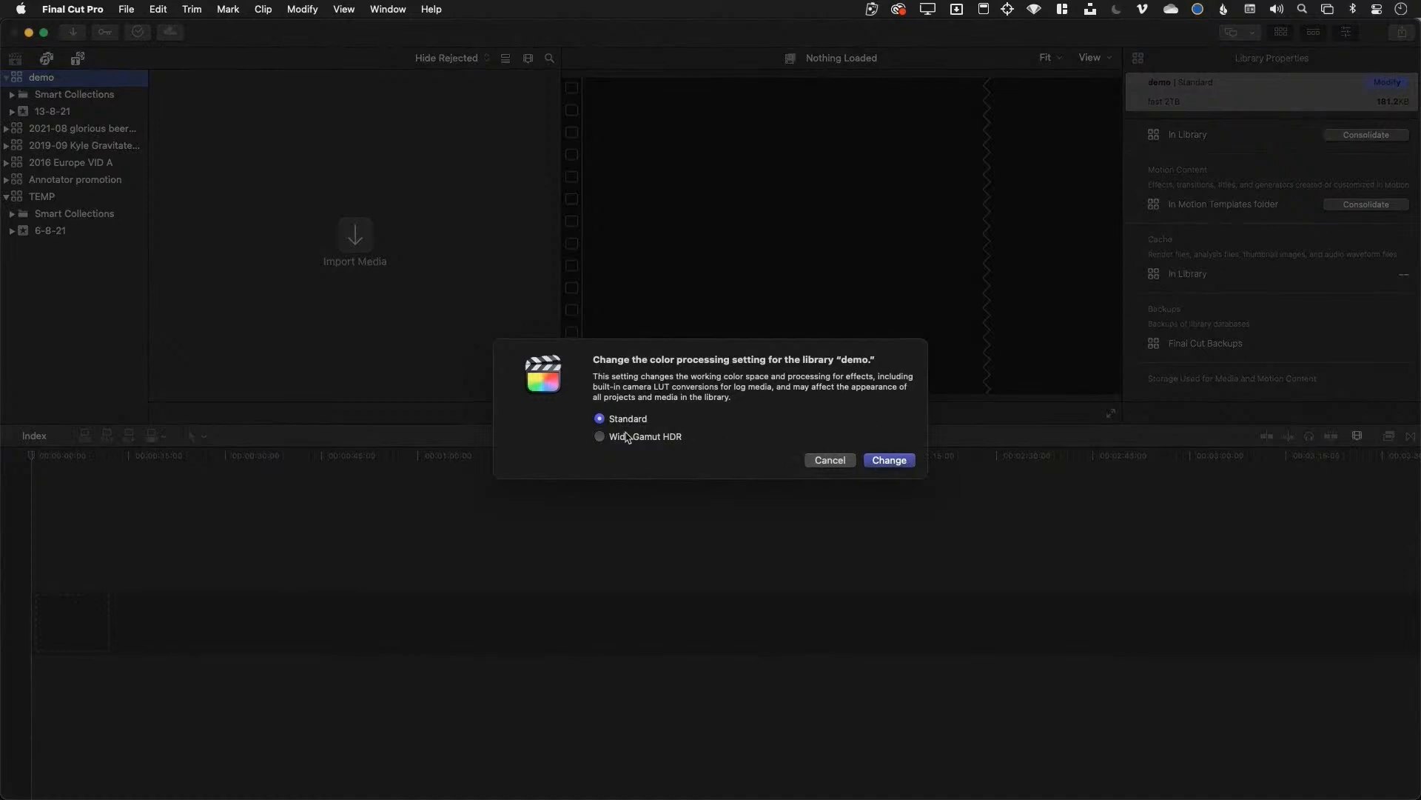
left_click(849, 460)
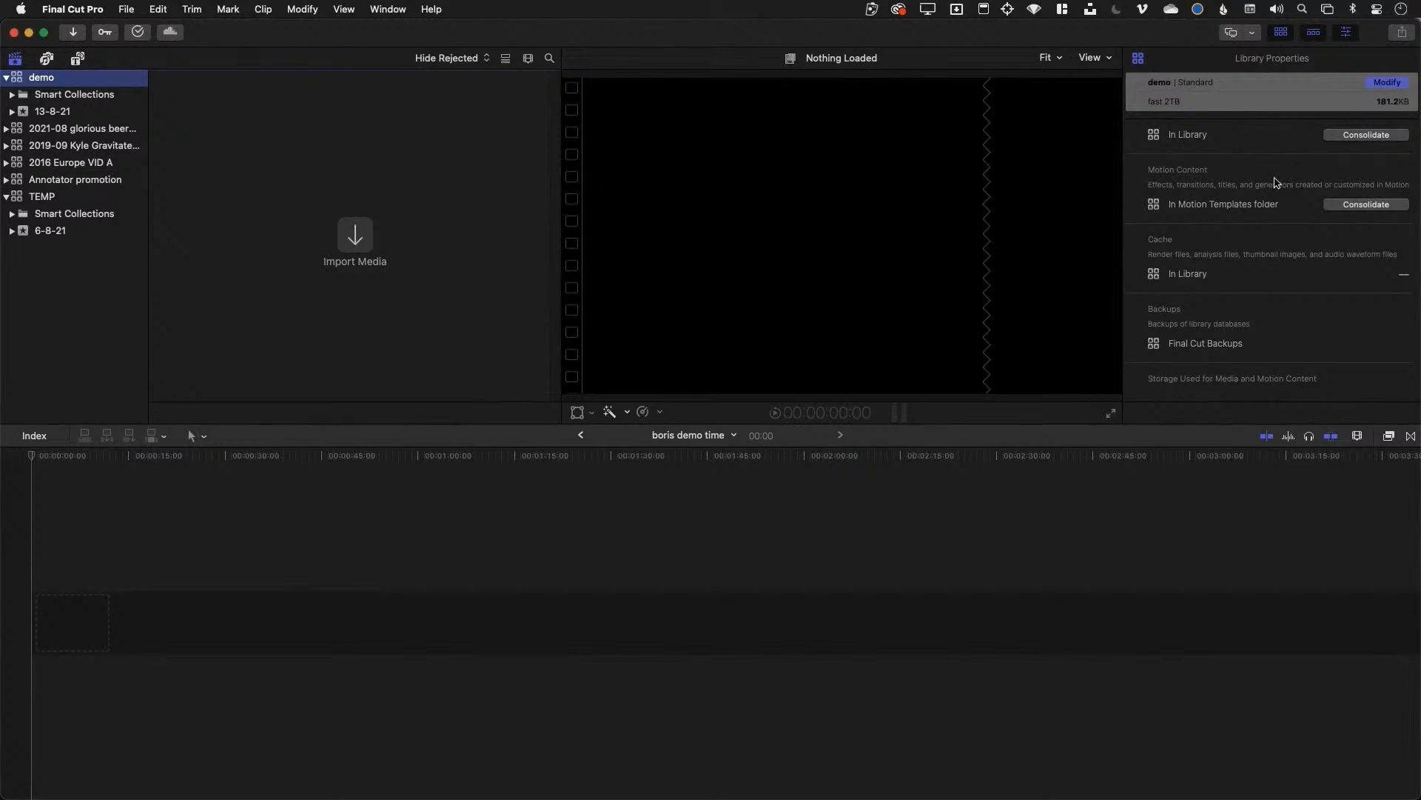
left_click(72, 9)
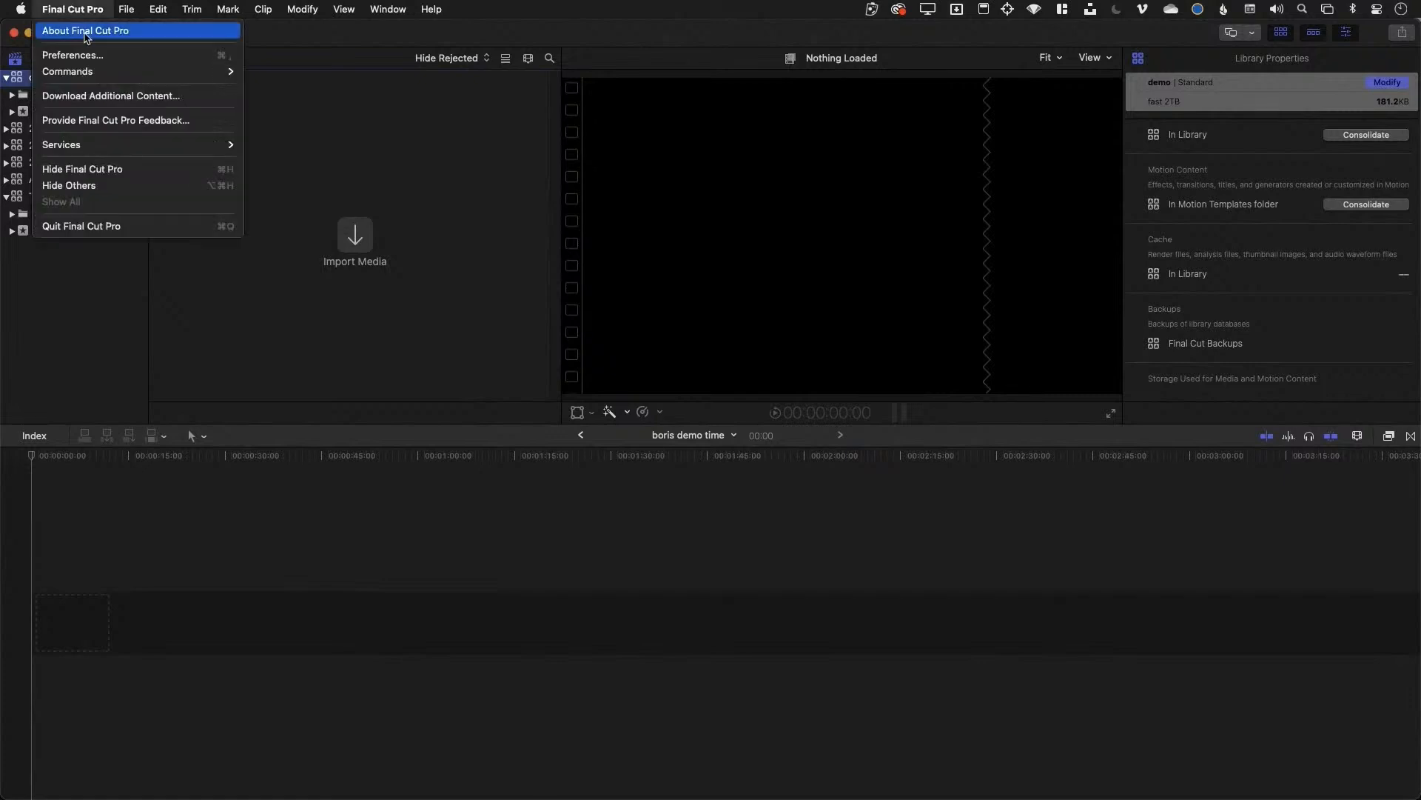
left_click(124, 56)
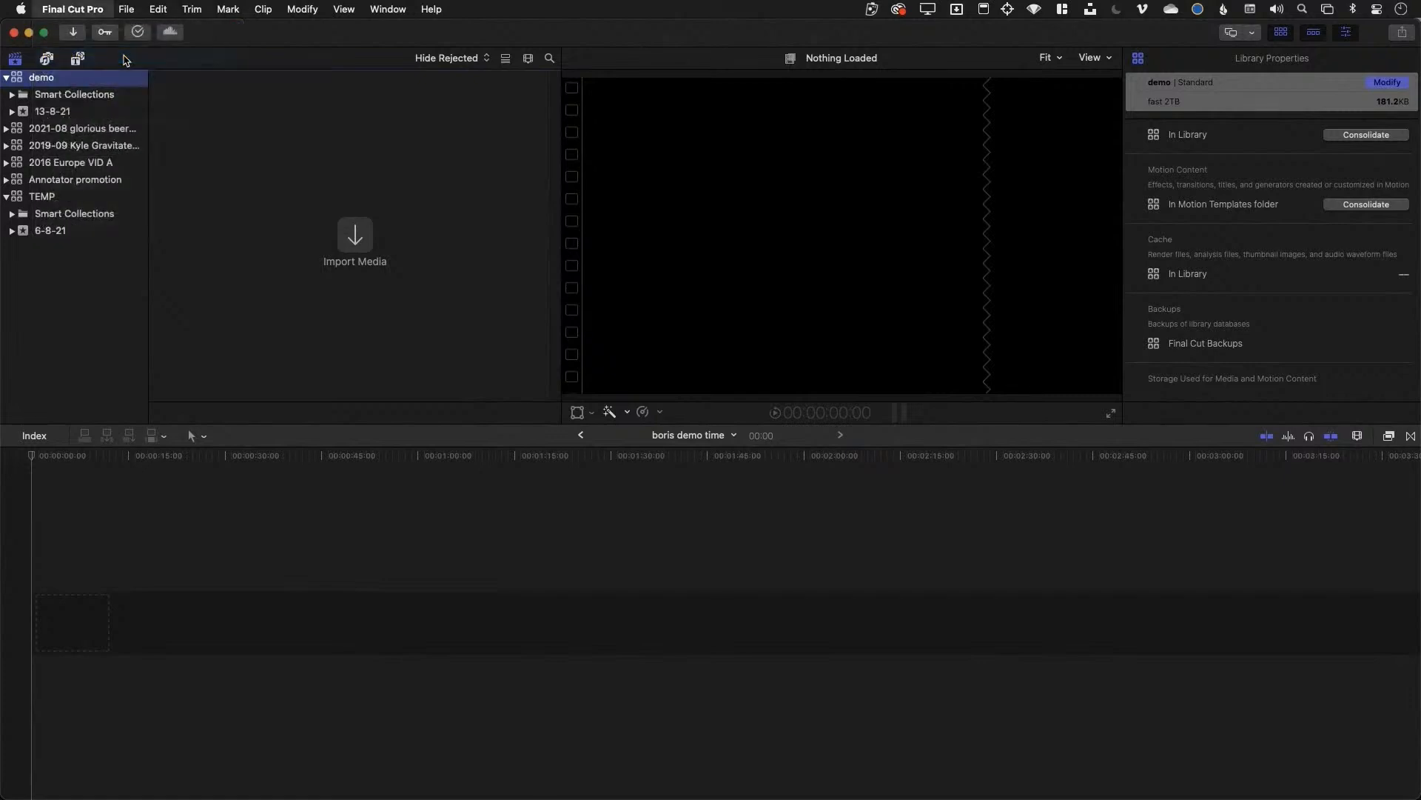
left_click(353, 361)
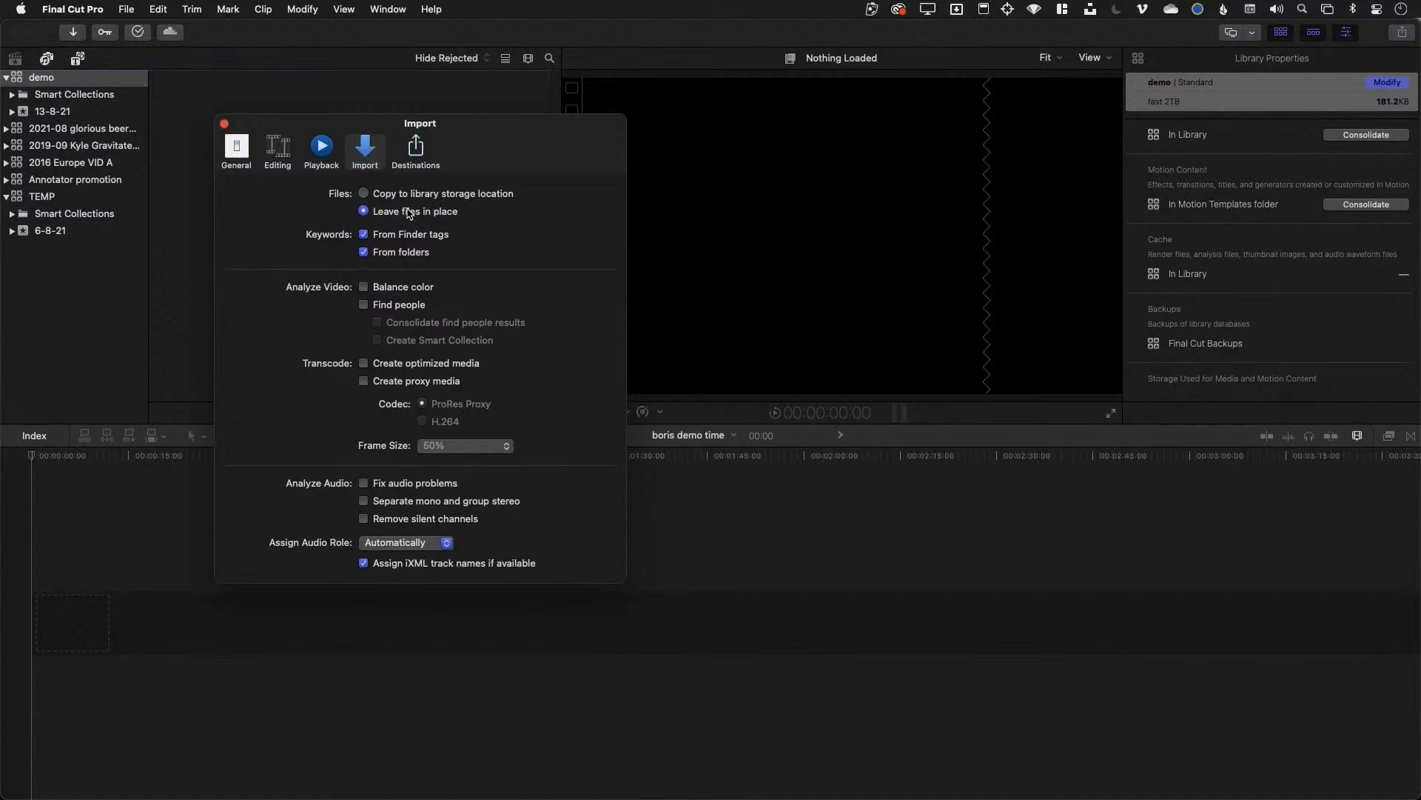
left_click(408, 198)
left_click(224, 125)
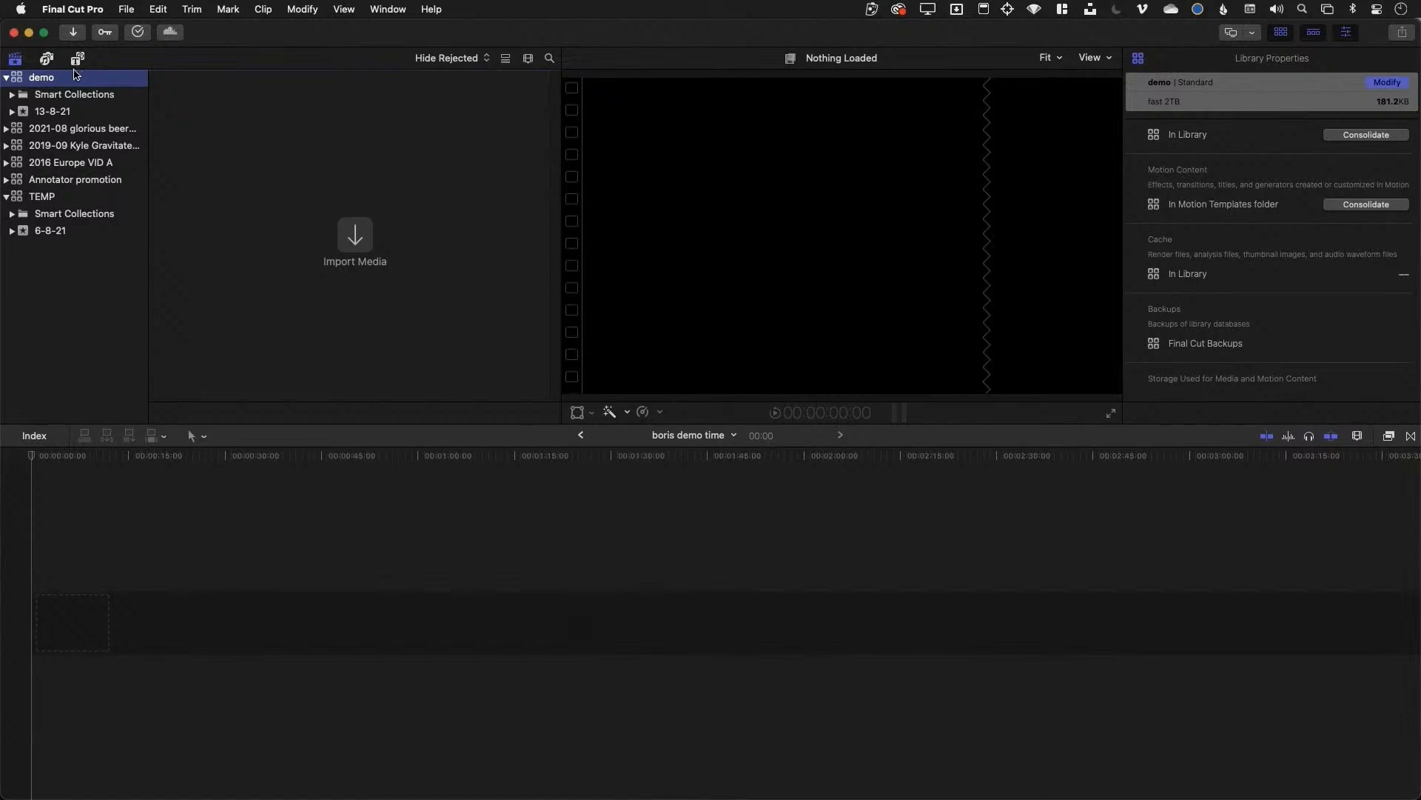
Drag all three SloCoach subfolders from fast 2TB in Finder onto the 13-8-21 event
key("super+Tab")
key("super+Tab")
key("super+Tab")
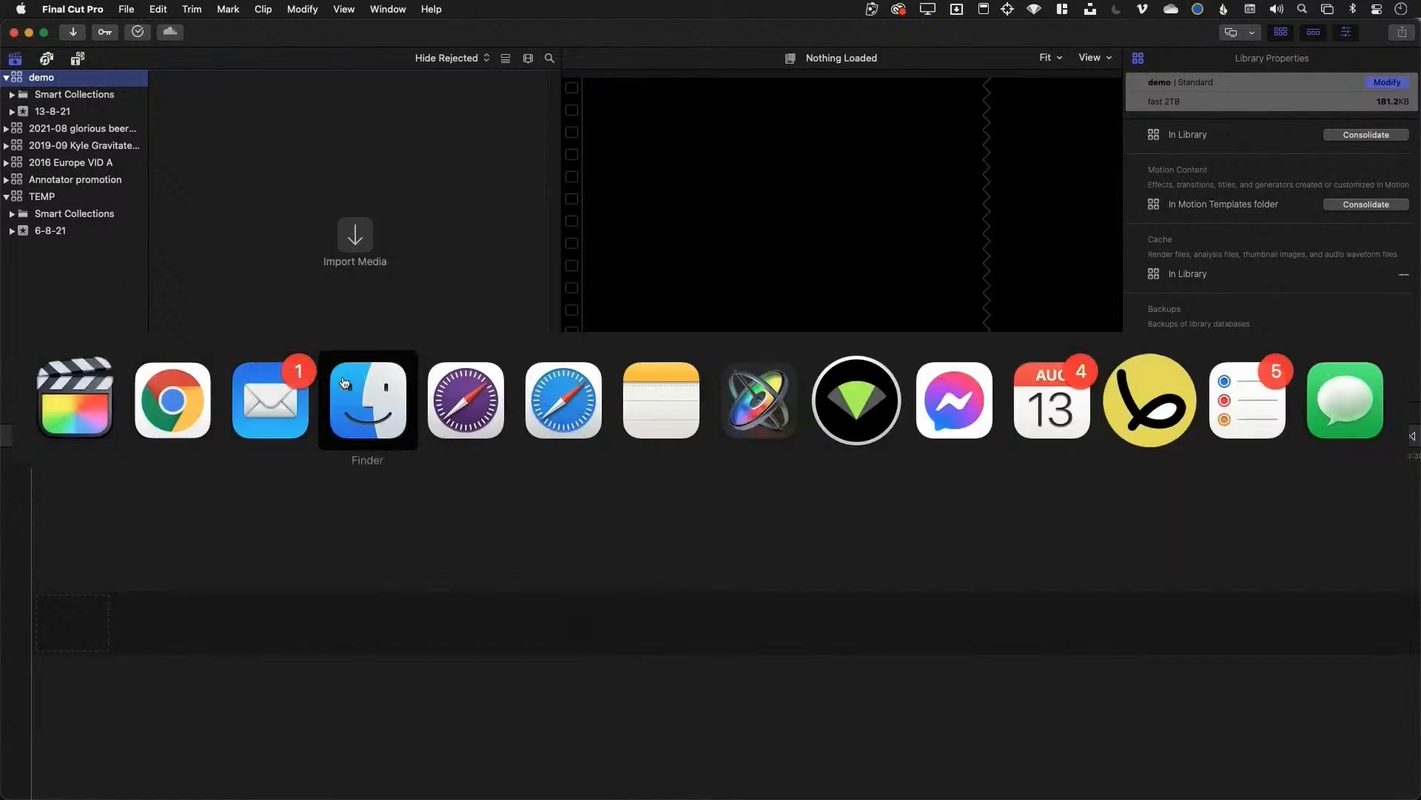
key("super+n")
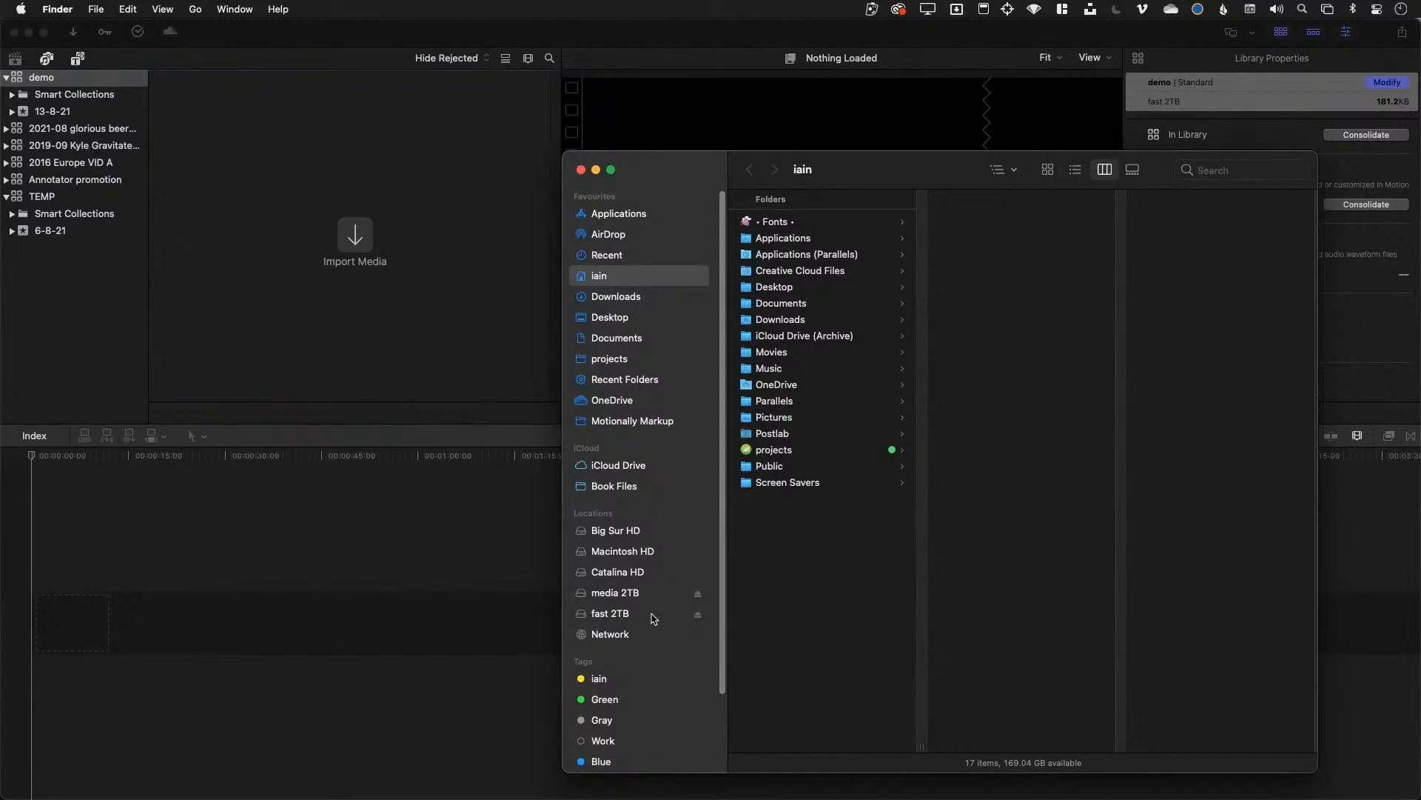
left_click(657, 614)
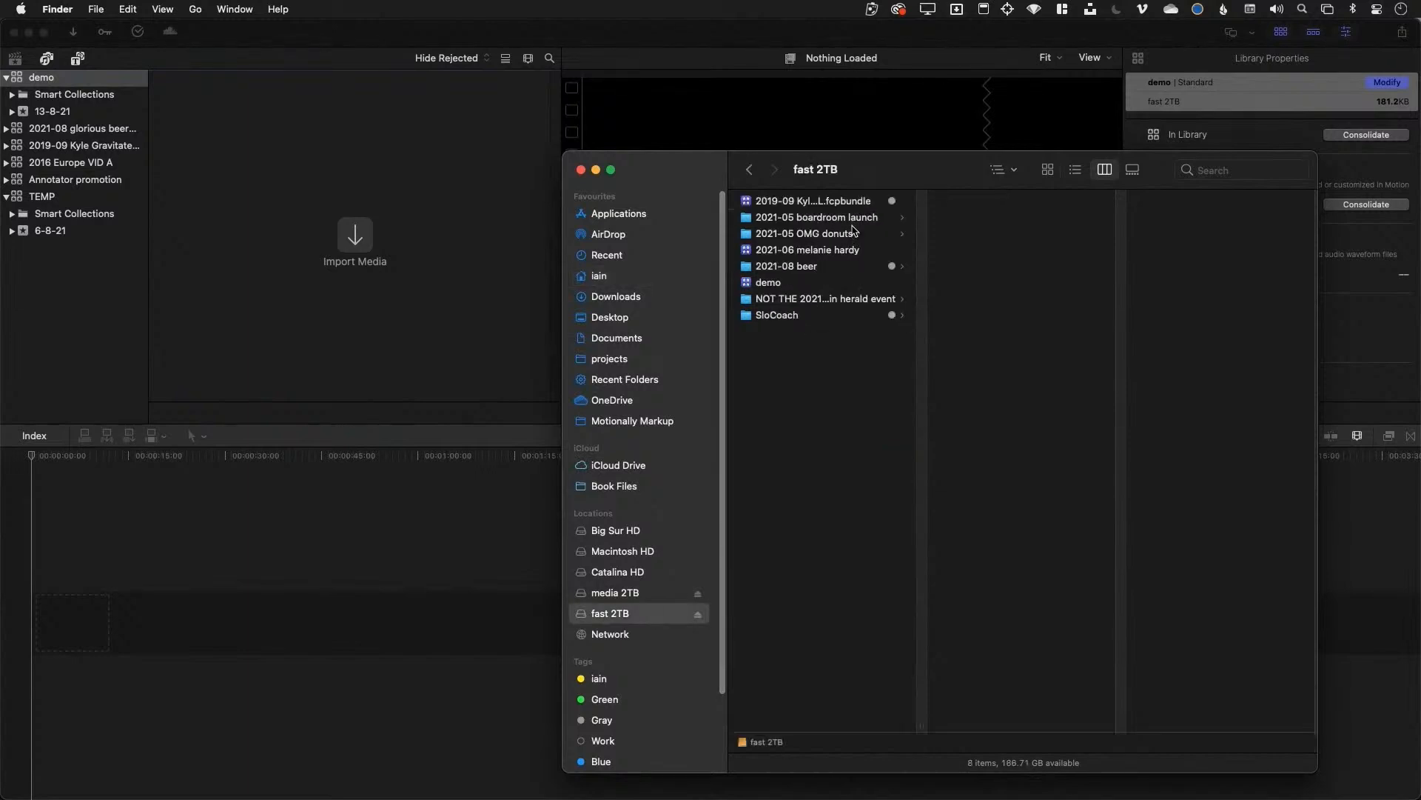
left_click(846, 317)
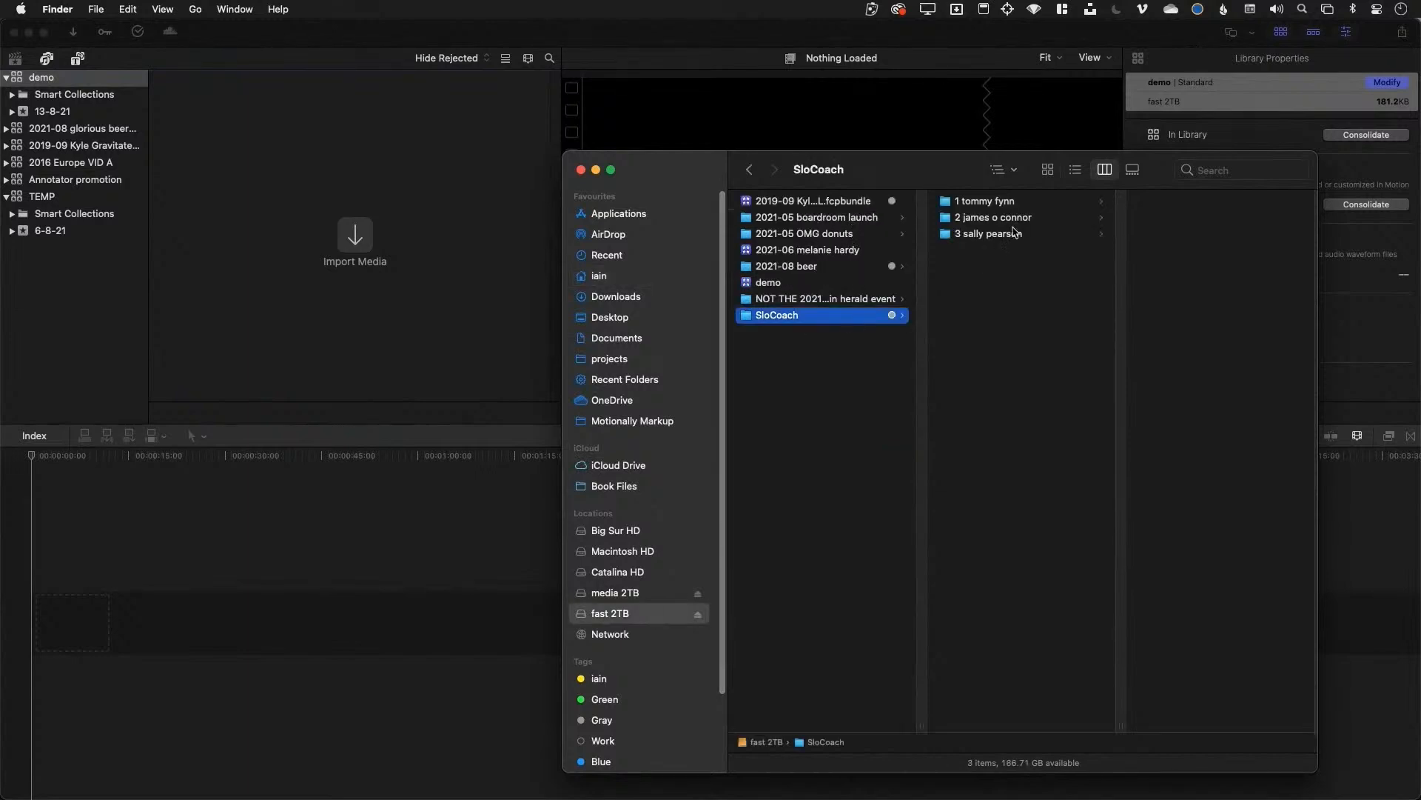
left_click(1003, 273)
key("super+a")
left_click_drag(985, 219, 85, 113)
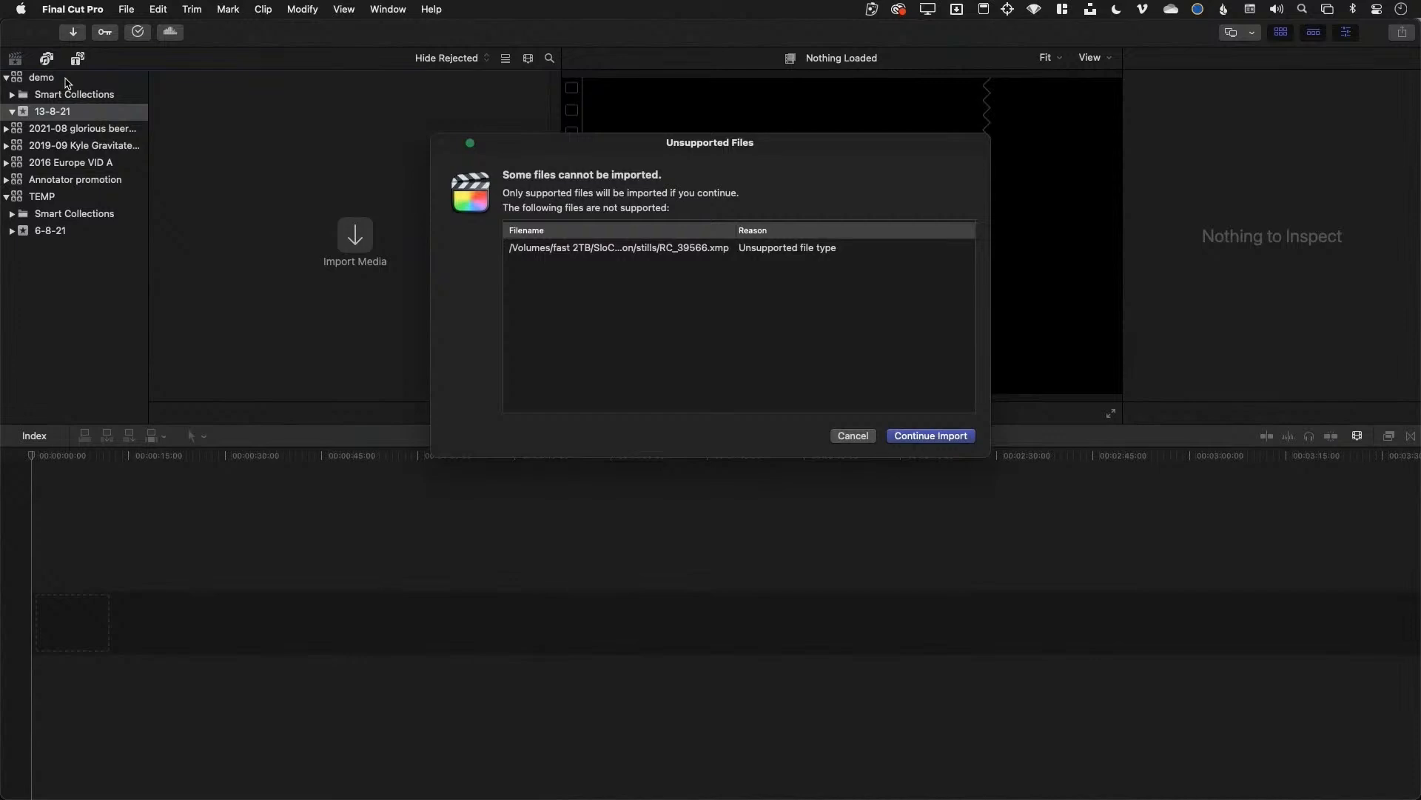
Continue the import without the unsupported RC_39566.xmp, then select the demo library
left_click(914, 438)
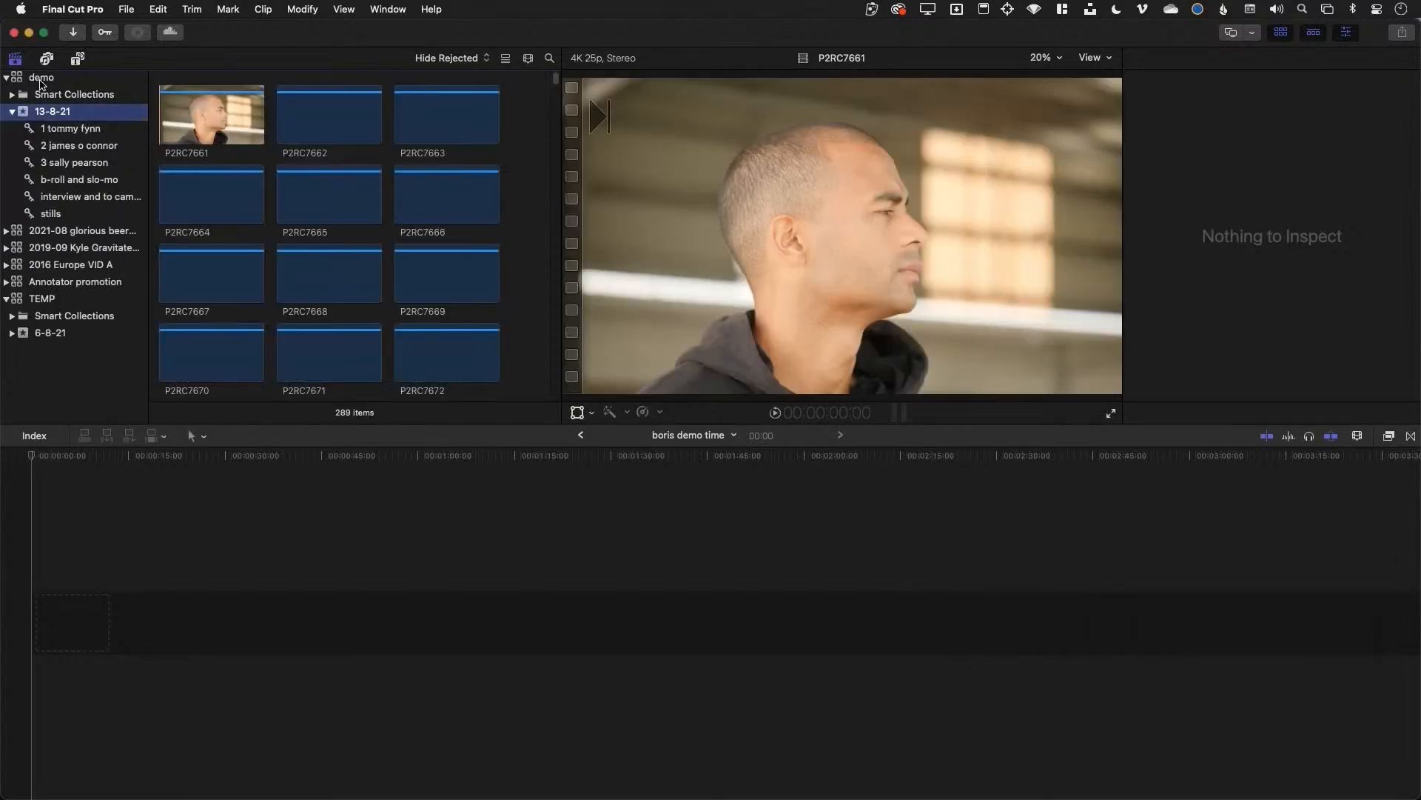
left_click(41, 78)
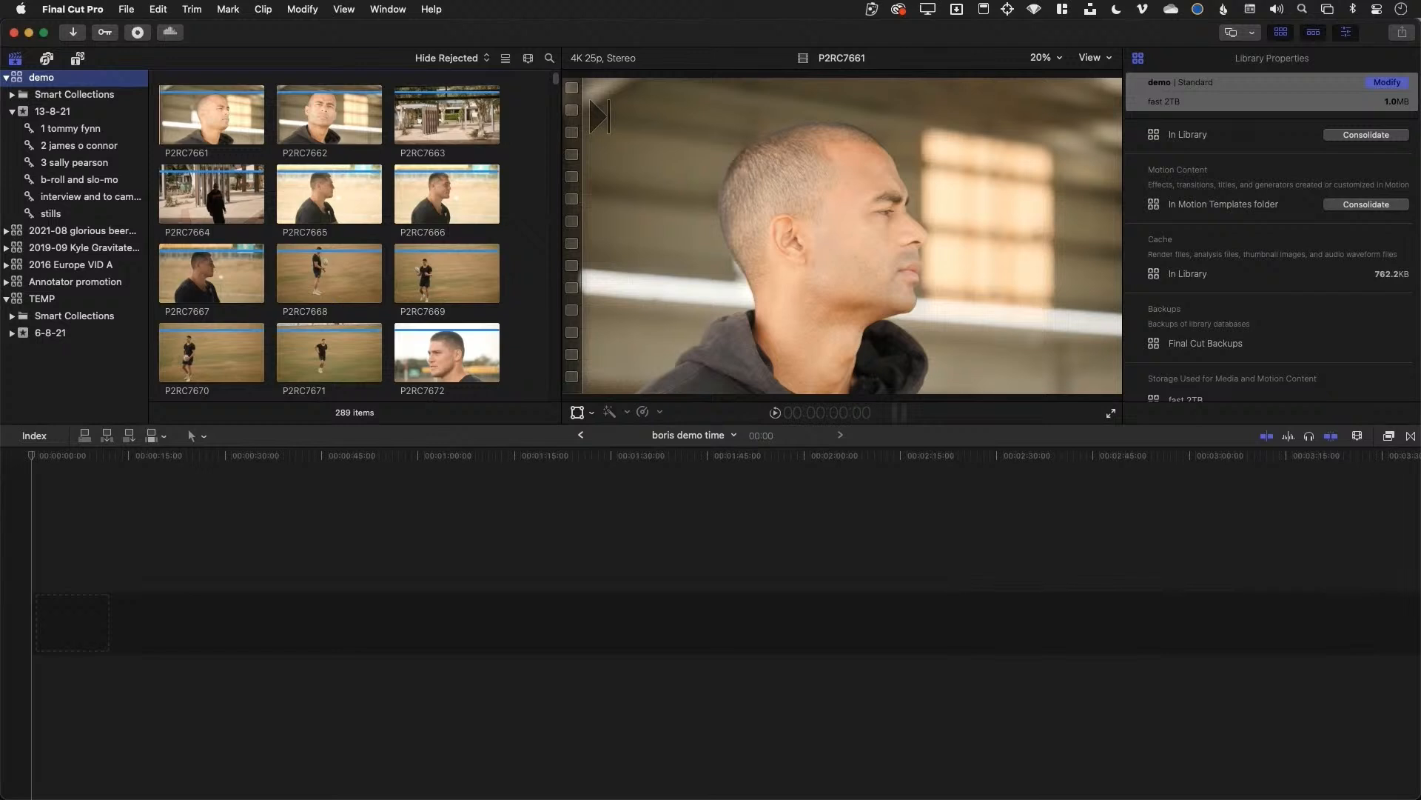
Rename the 13-8-21 event to 'event'
left_click(67, 115)
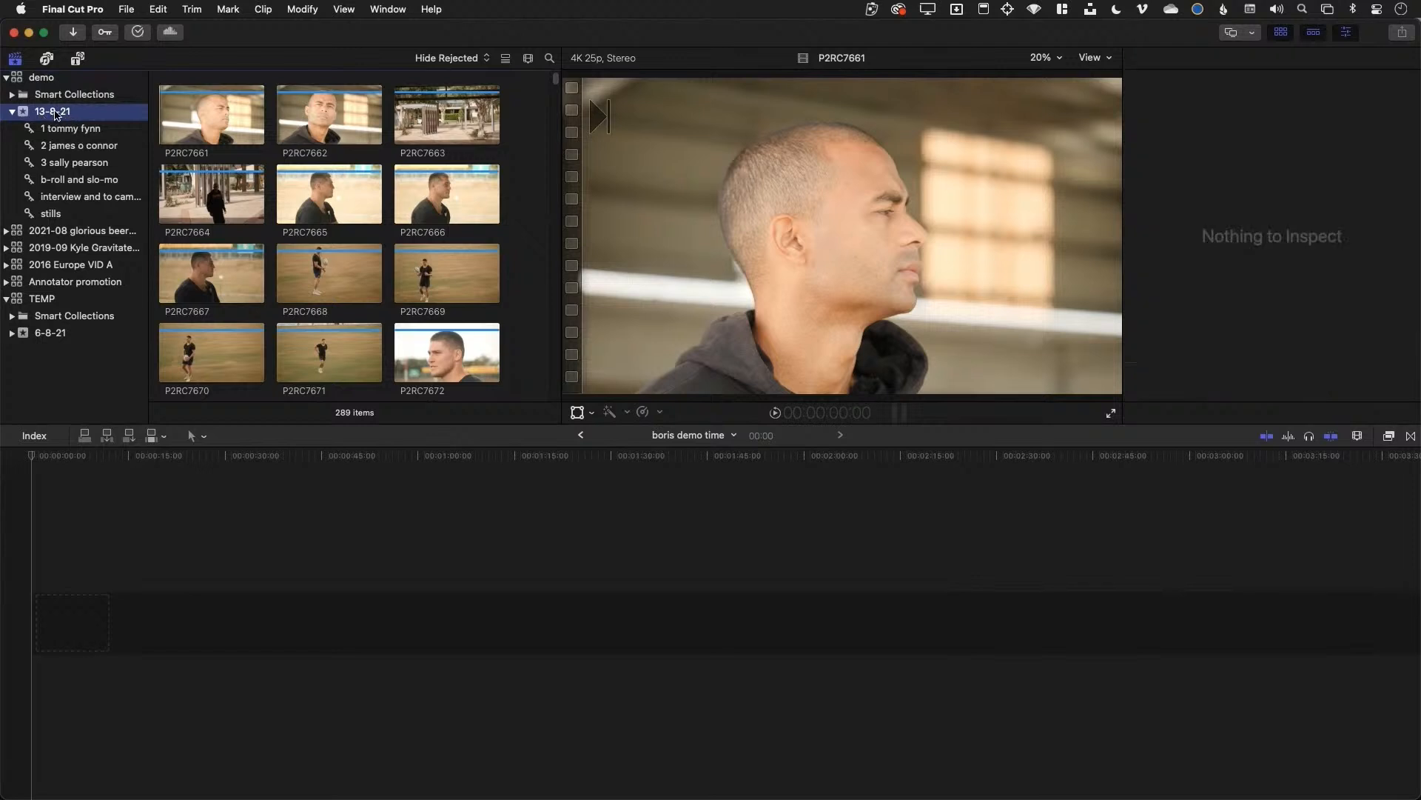
left_click(57, 118)
type("e")
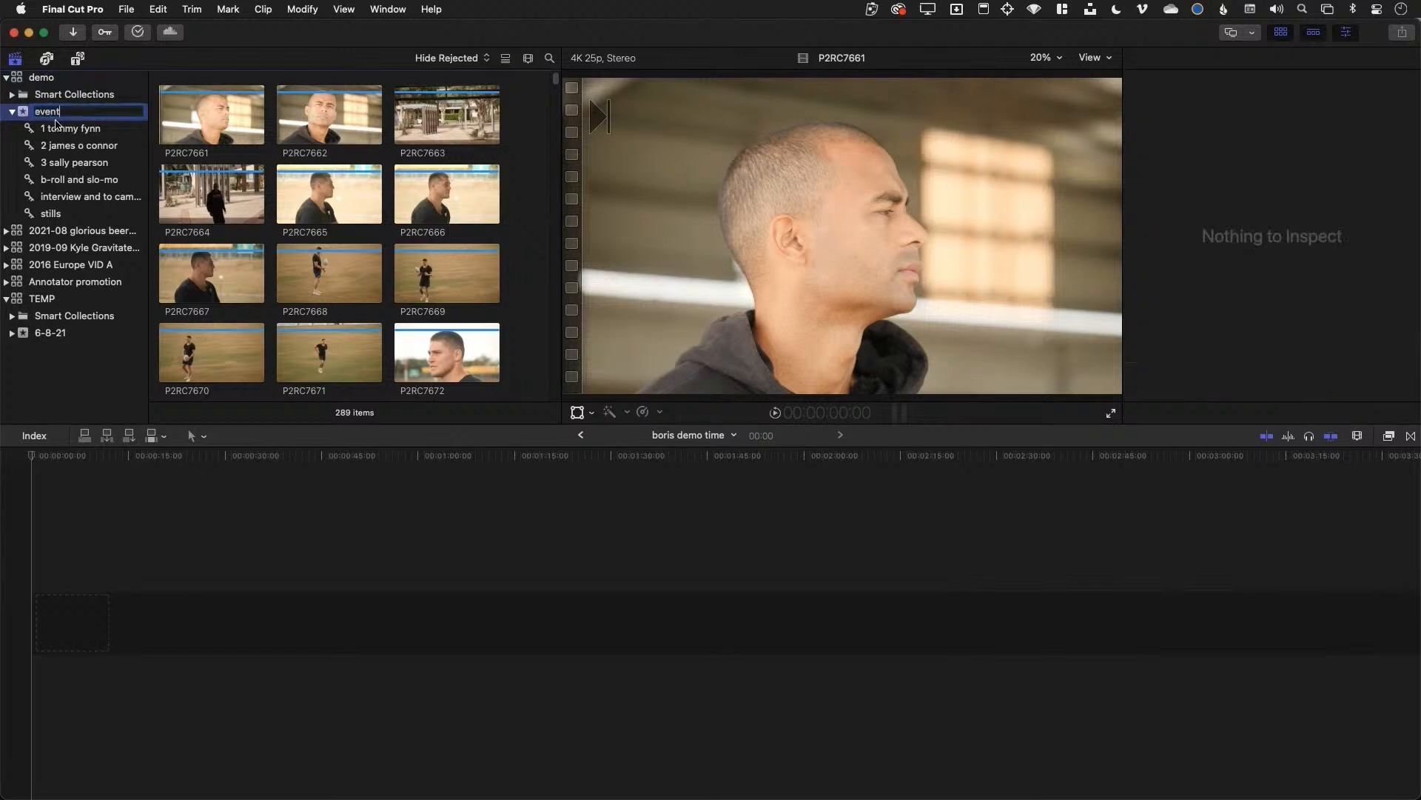
type("vent")
key("Return")
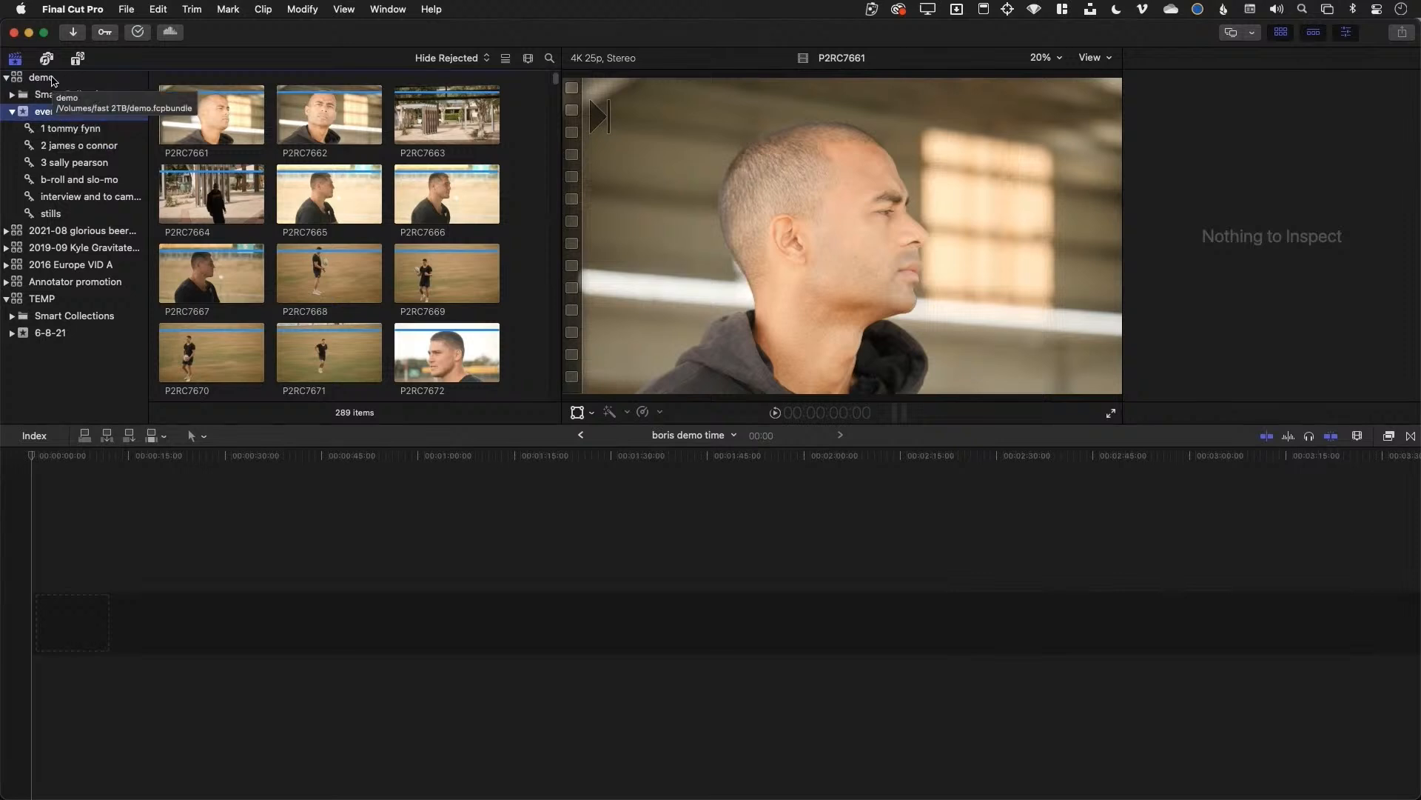
Rename the demo library to 'demo library'
left_click(52, 78)
left_click(50, 77)
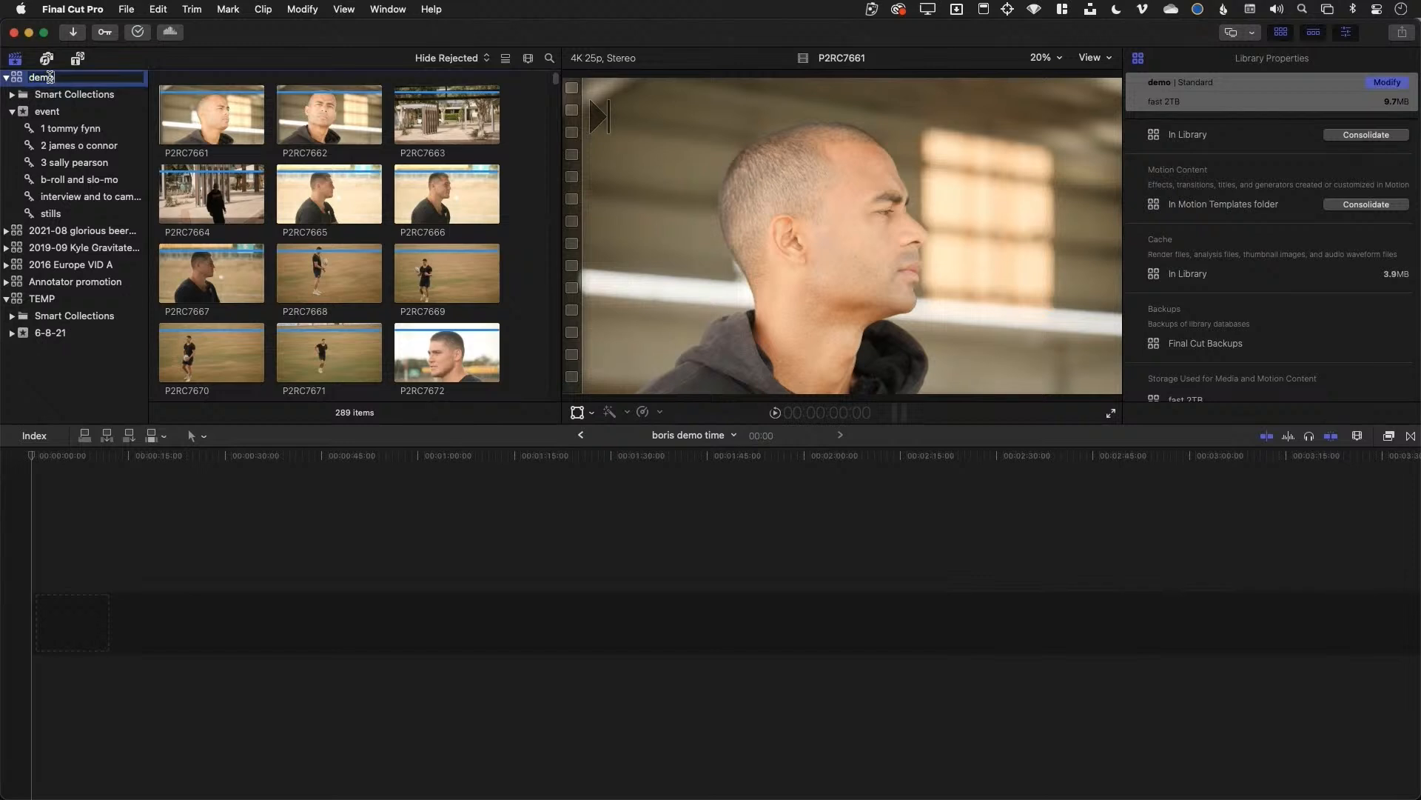
type("library")
key("Return")
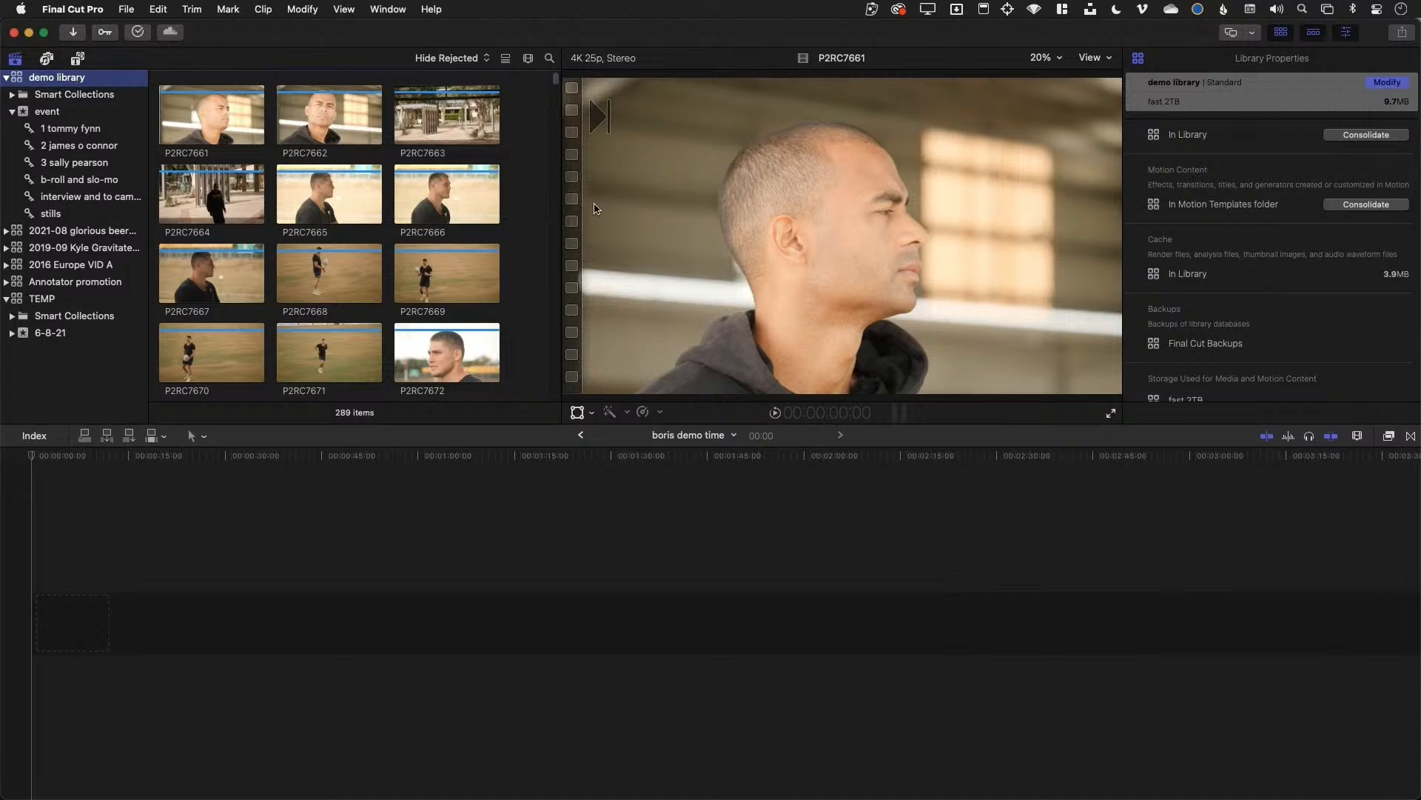
Open the Media Import window from File > Import > Media, then close it
left_click(81, 7)
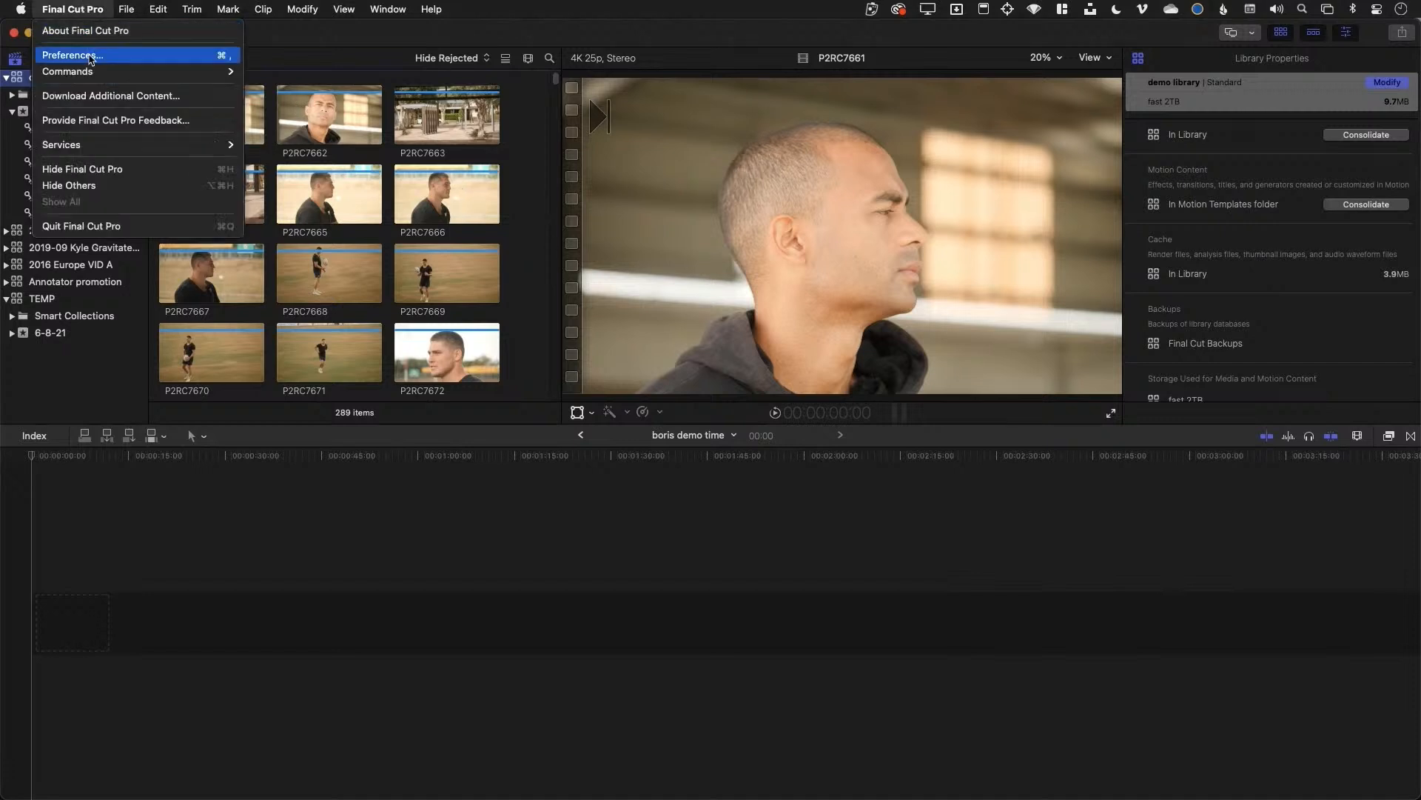
mouse_move(126, 7)
mouse_move(161, 111)
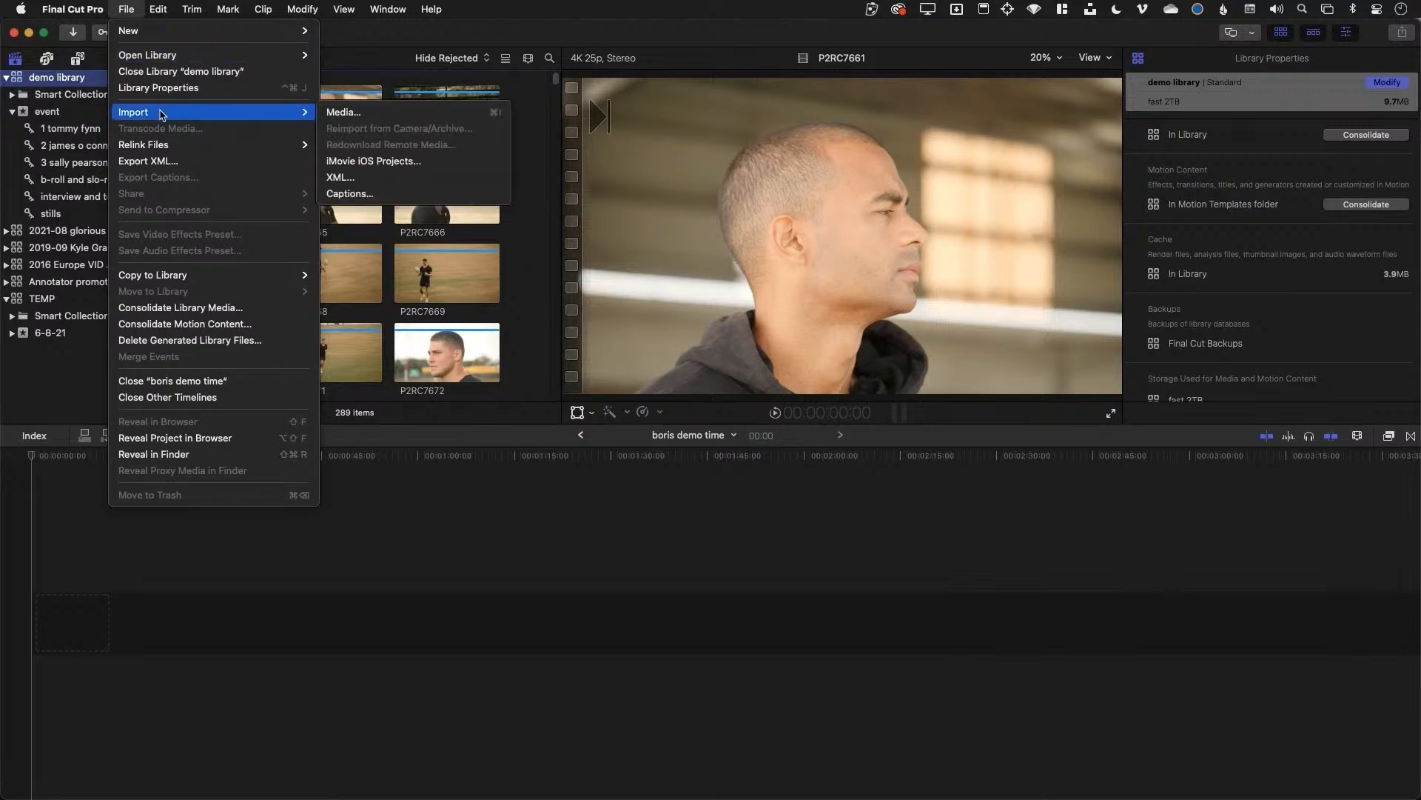
left_click(374, 116)
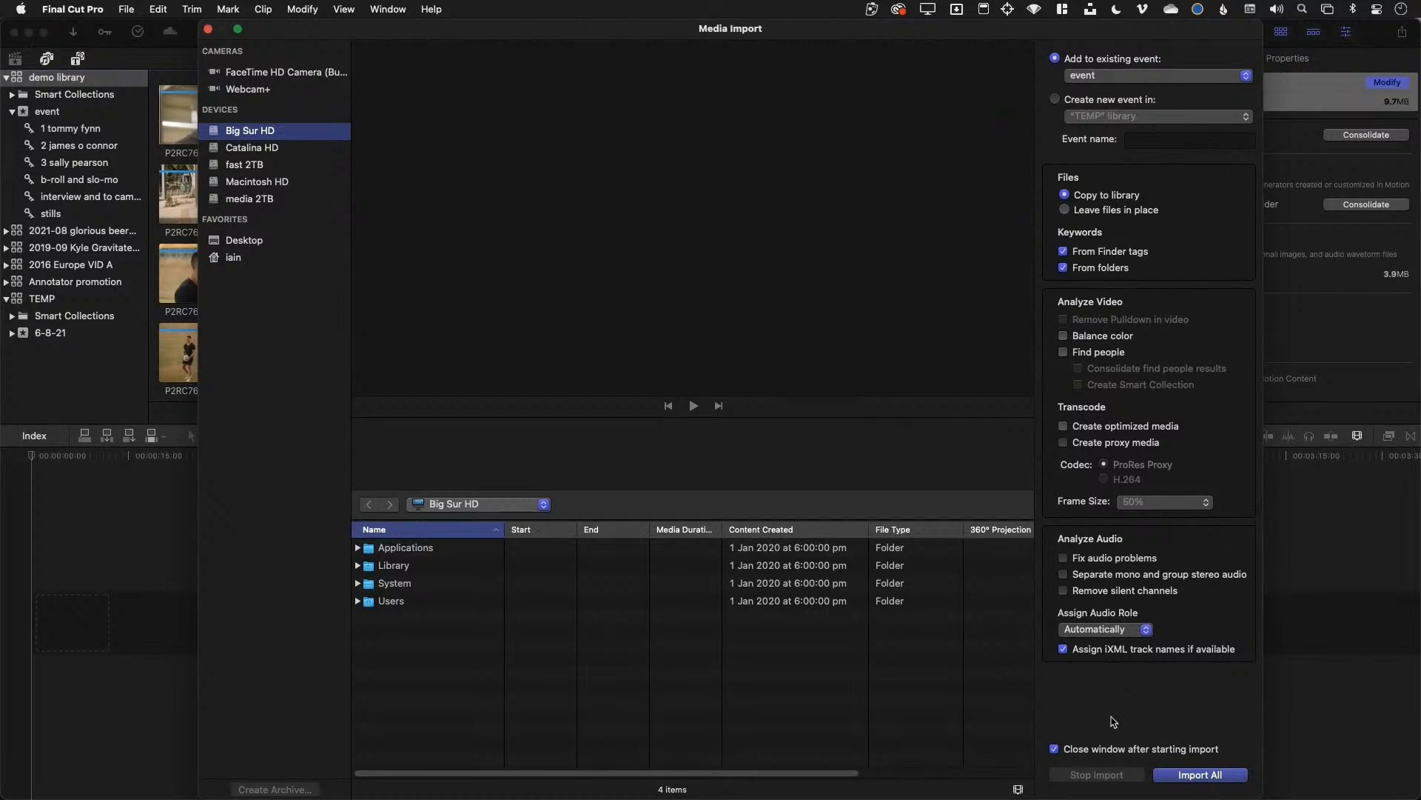
left_click(209, 32)
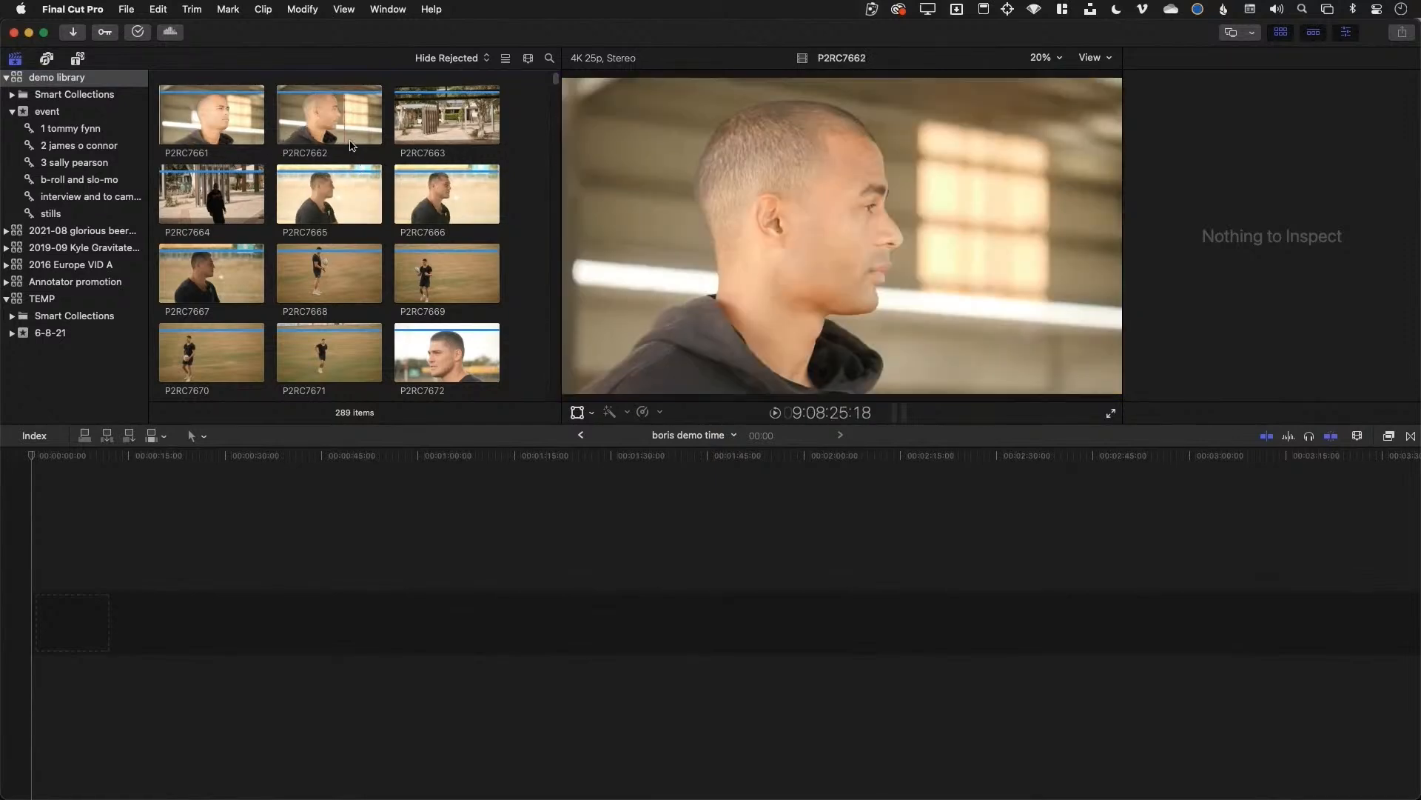
Briefly list the clips, selecting P2RC7661 and P2RC7662, then return to thumbnail view
left_click(508, 59)
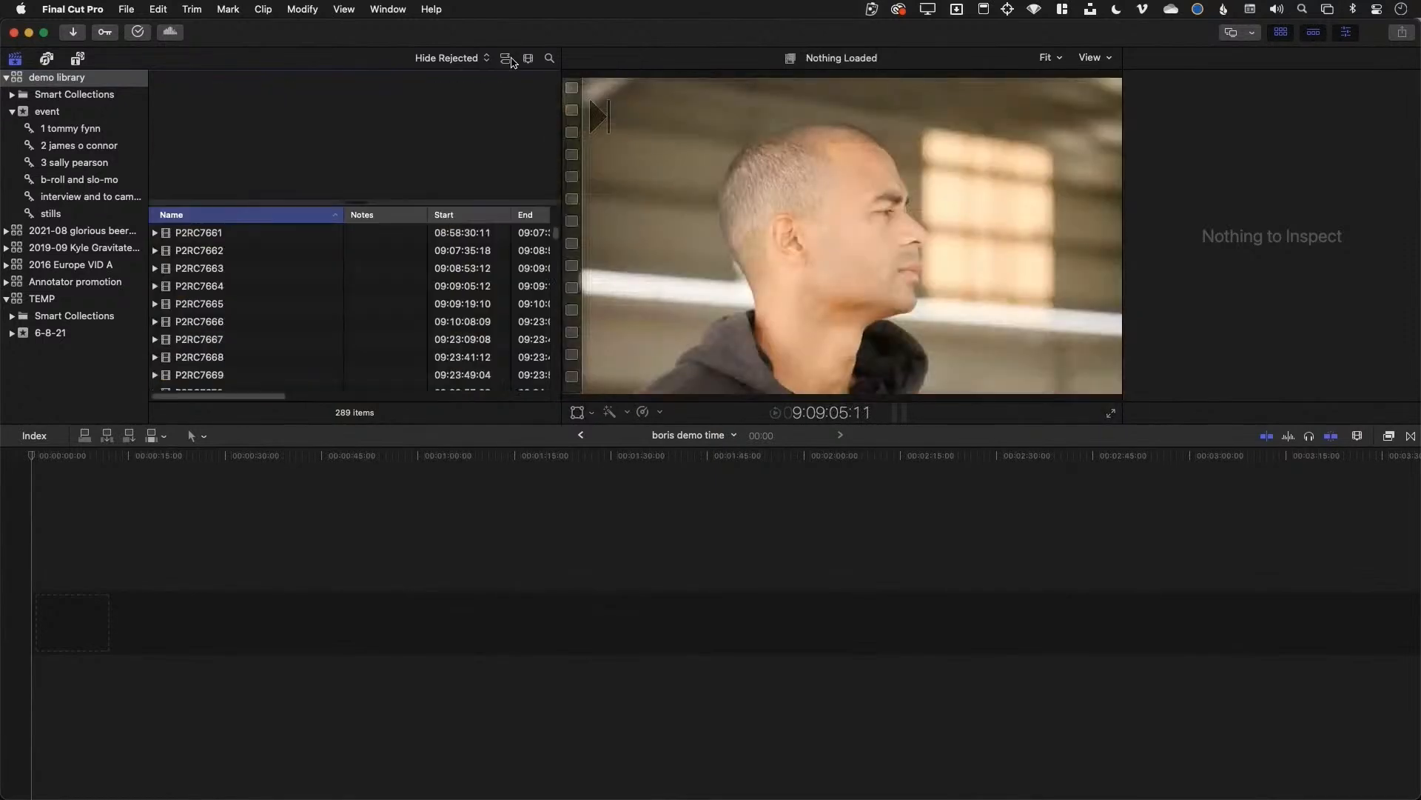
left_click(287, 233)
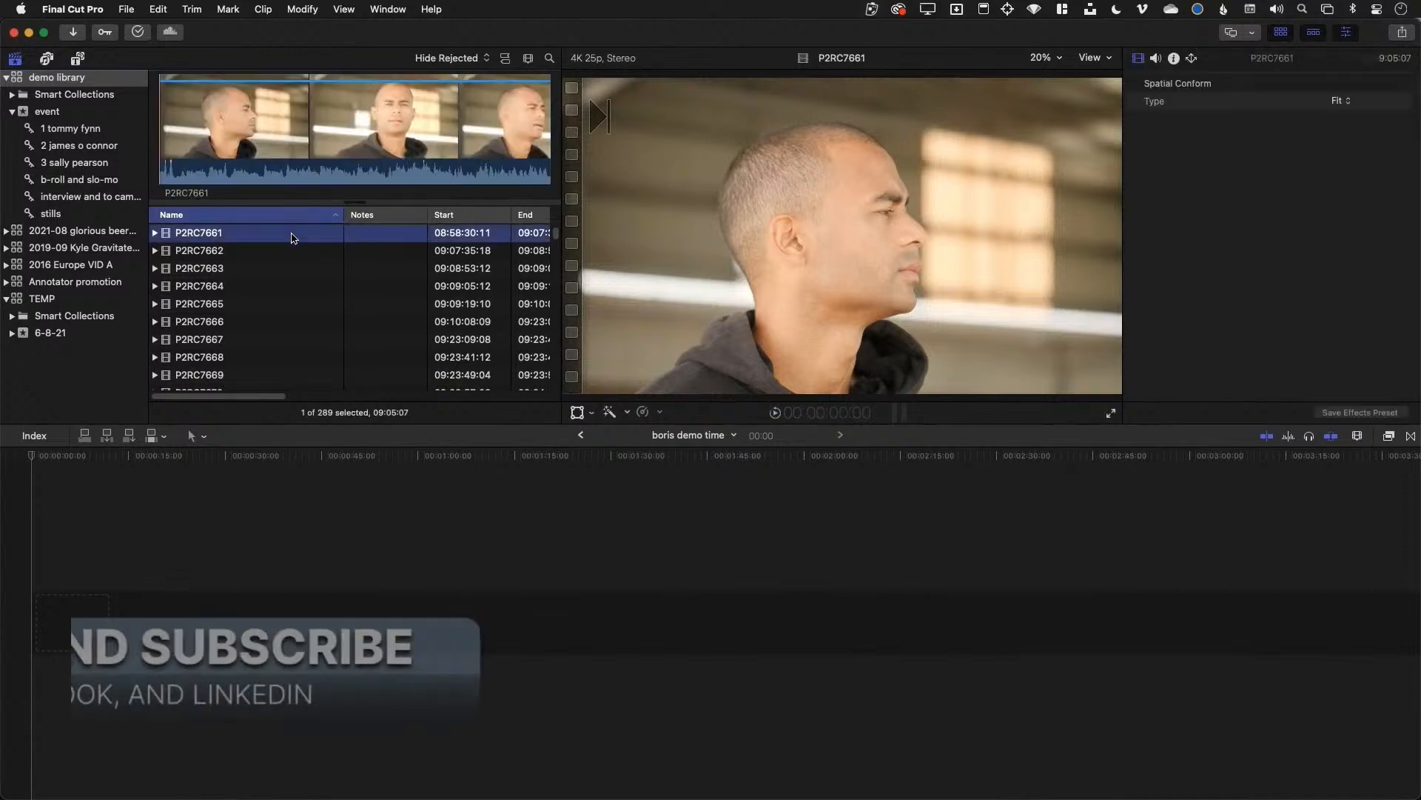
left_click(299, 256)
left_click(505, 58)
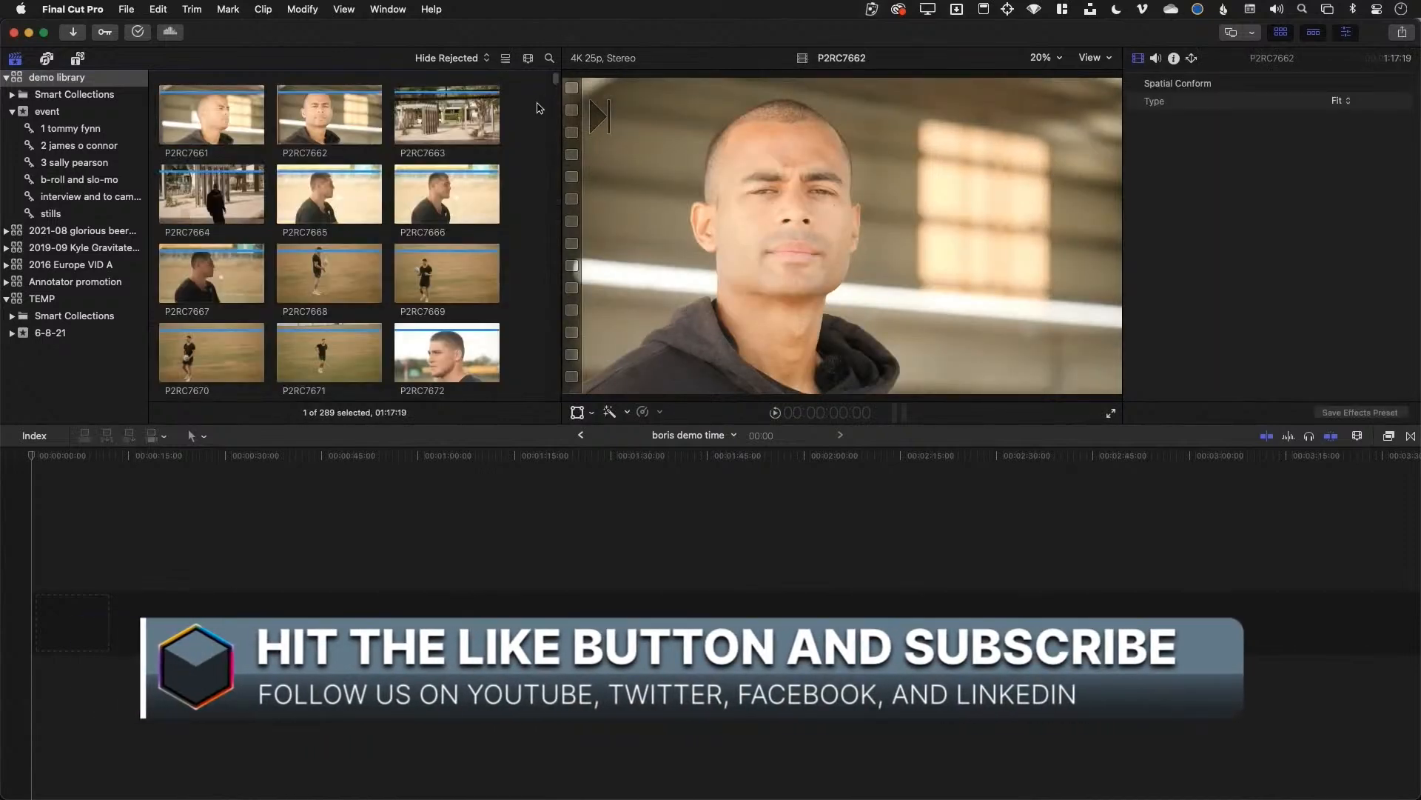
Show the browser clips as filmstrips at 5s per frame and scroll through them
left_click(529, 59)
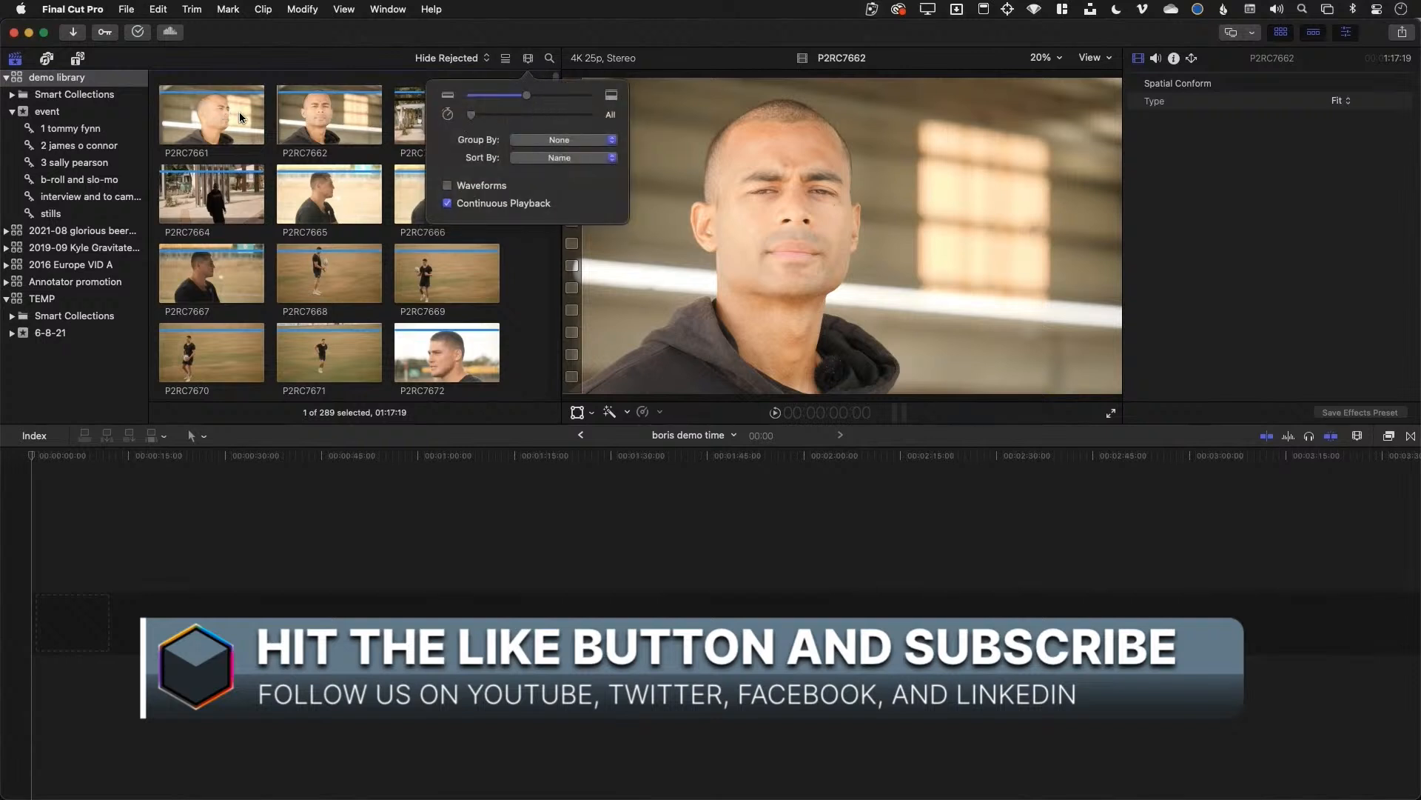
left_click_drag(471, 115, 561, 117)
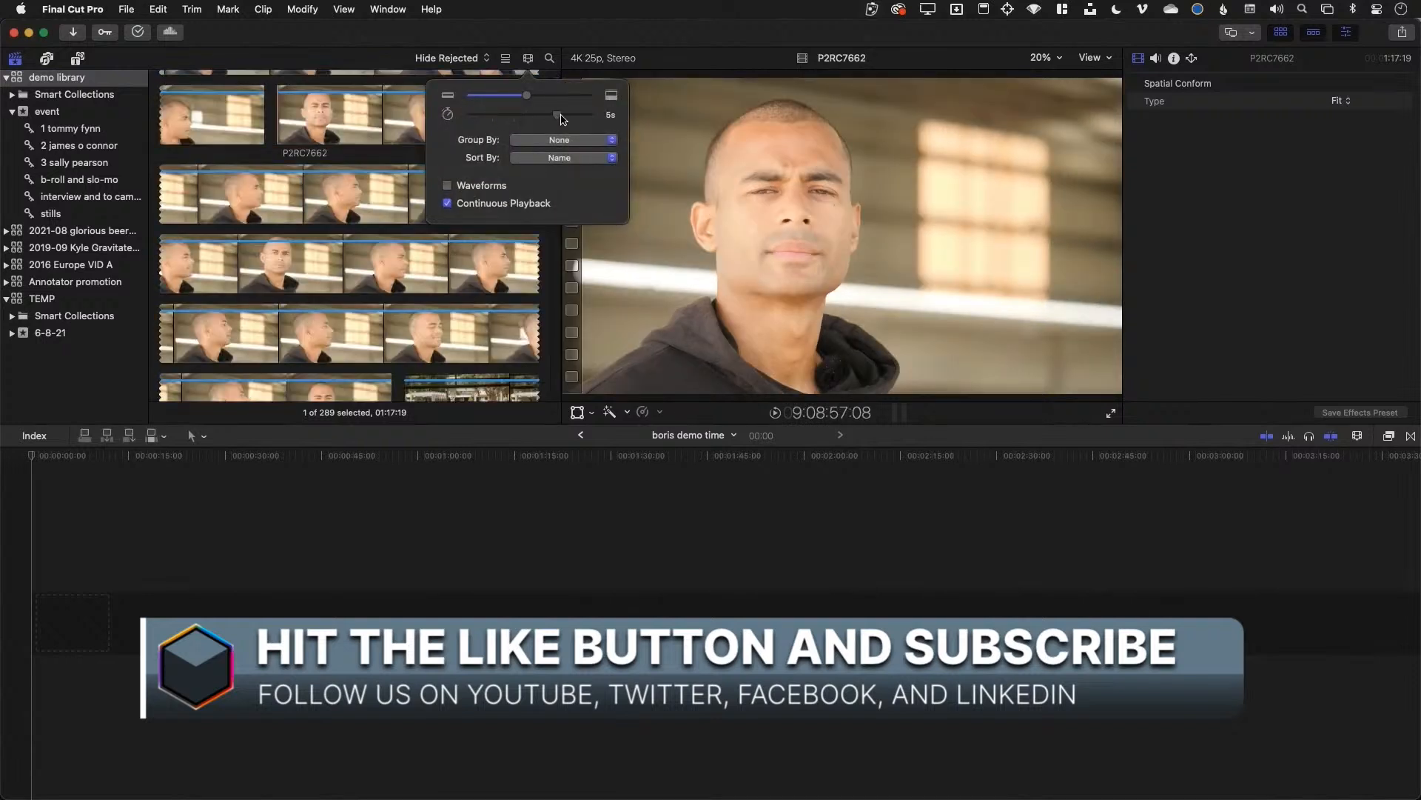
left_click(528, 61)
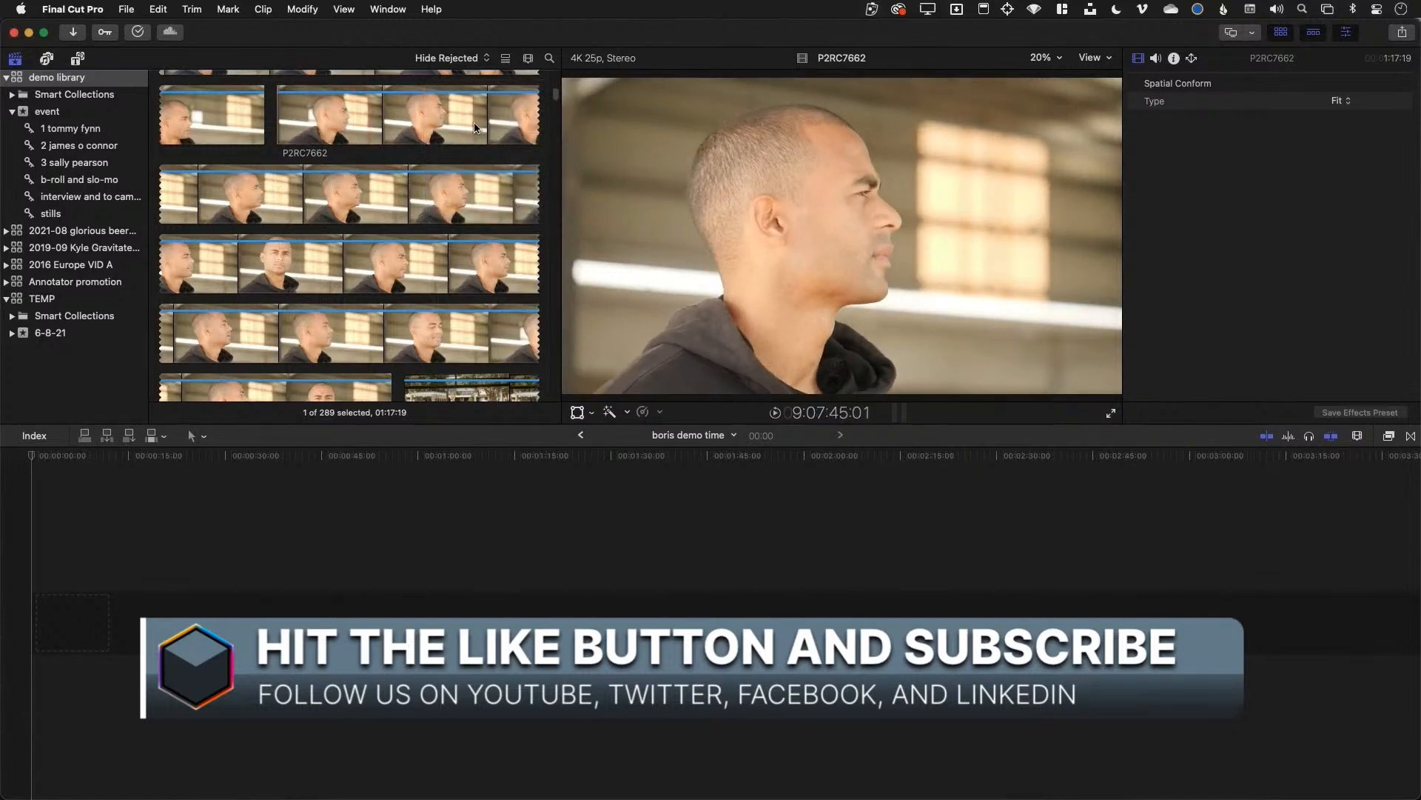
scroll(434, 233, "down", 5)
scroll(434, 233, "down", 5)
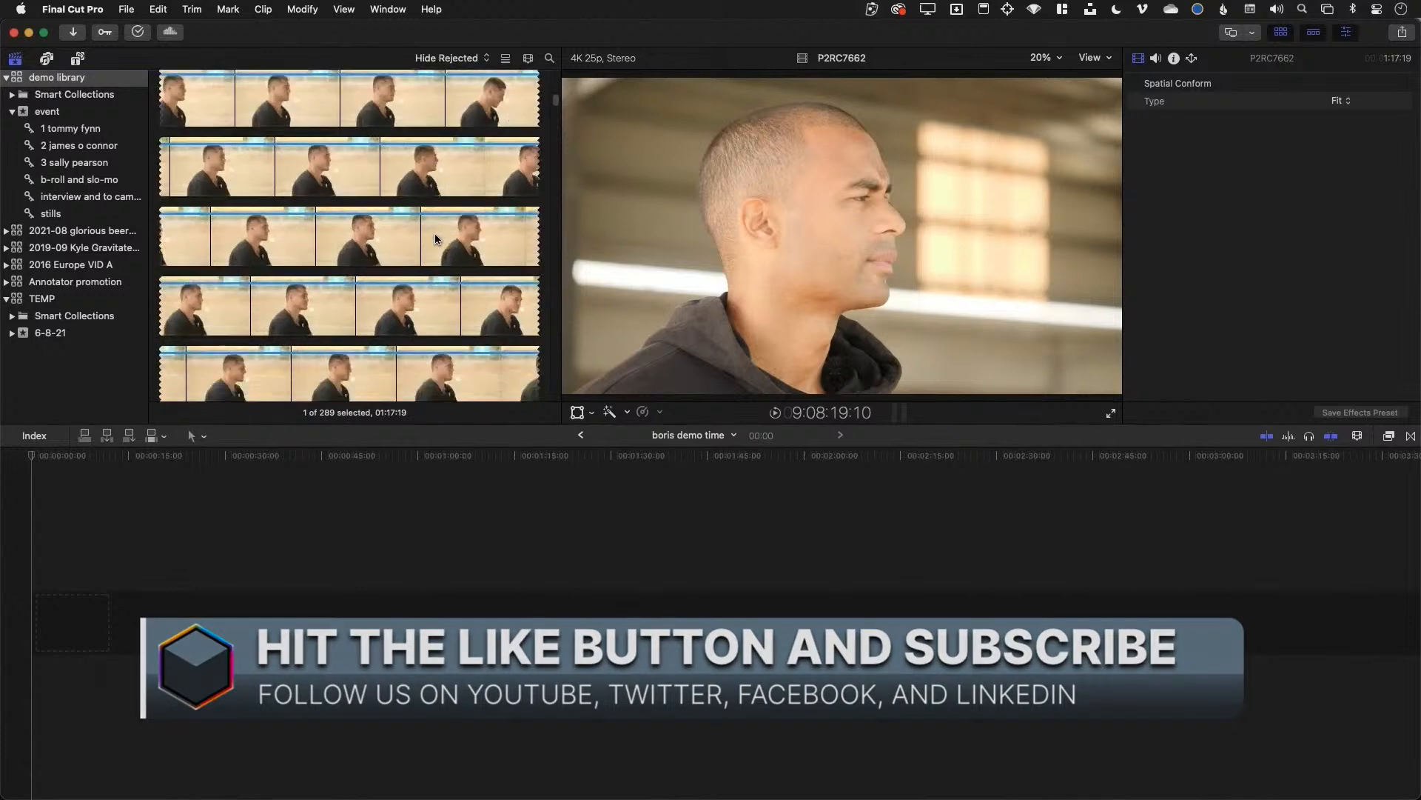
scroll(434, 232, "down", 5)
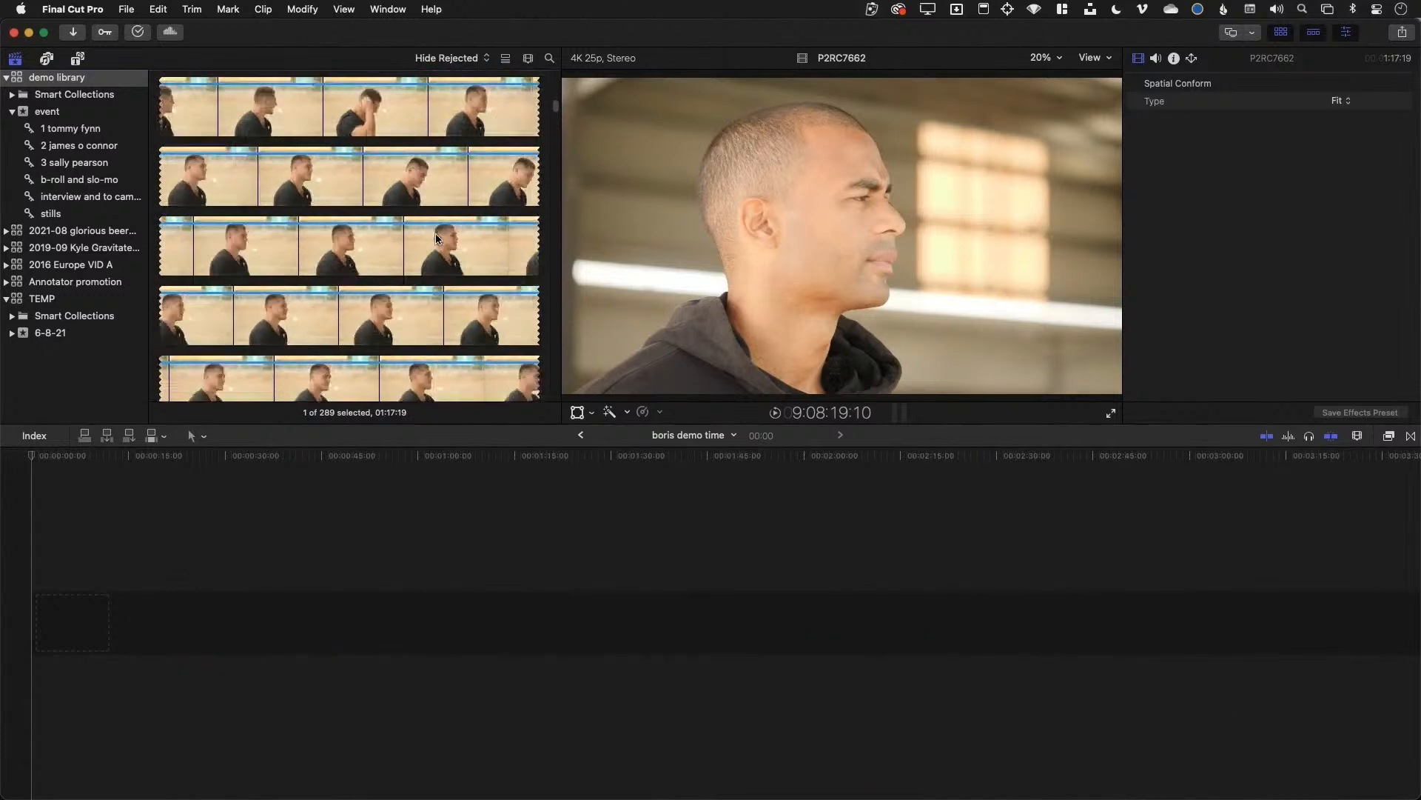
scroll(437, 236, "down", 5)
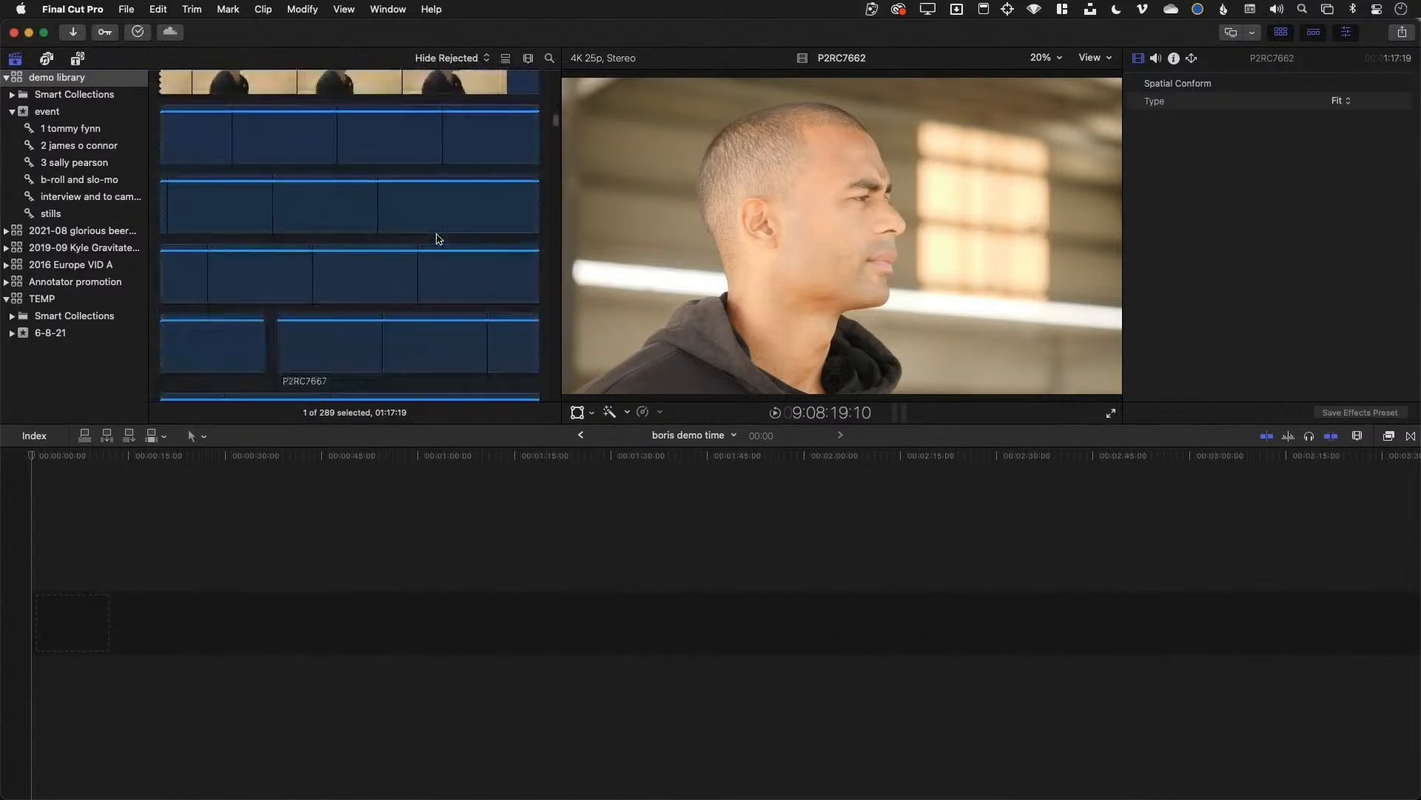
scroll(439, 238, "down", 1)
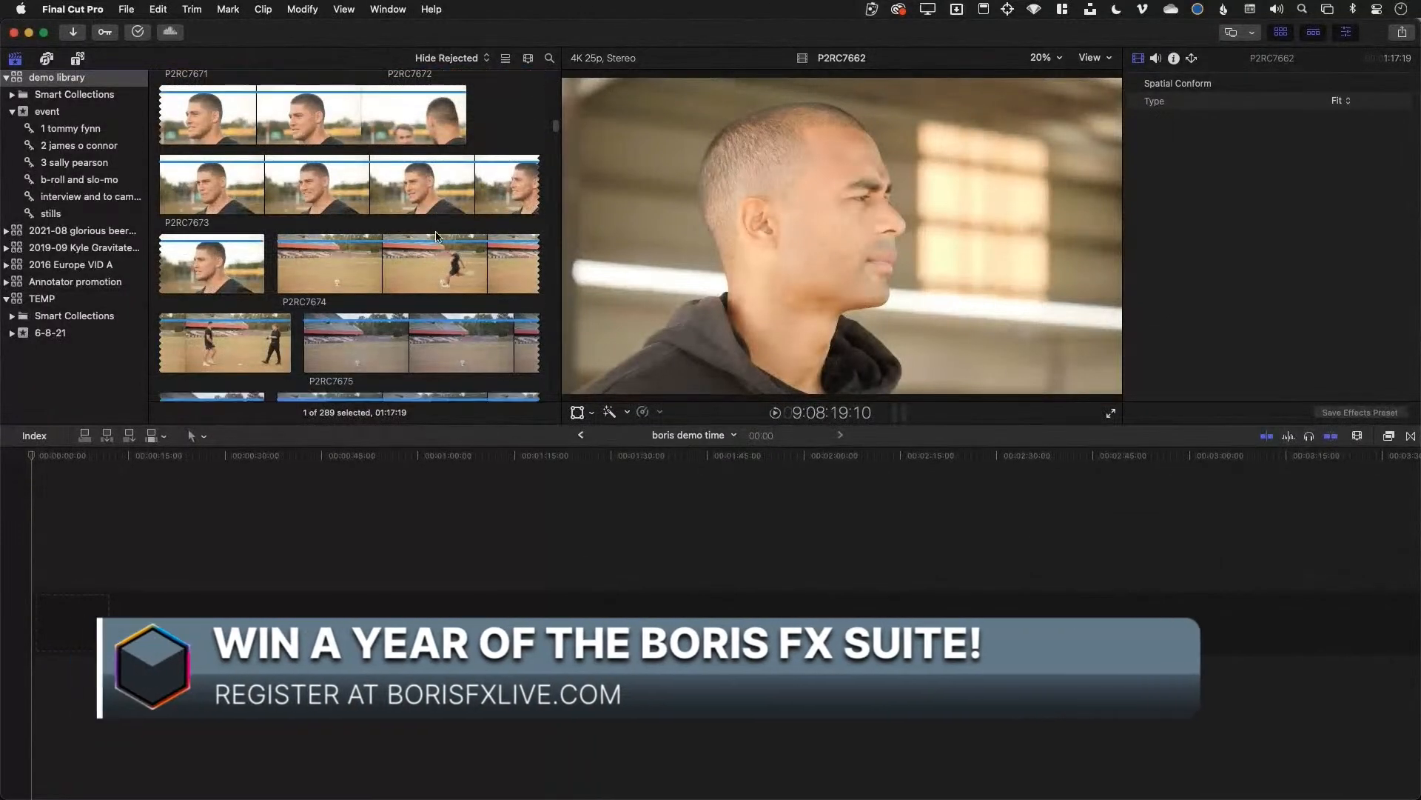
scroll(432, 258, "down", 2)
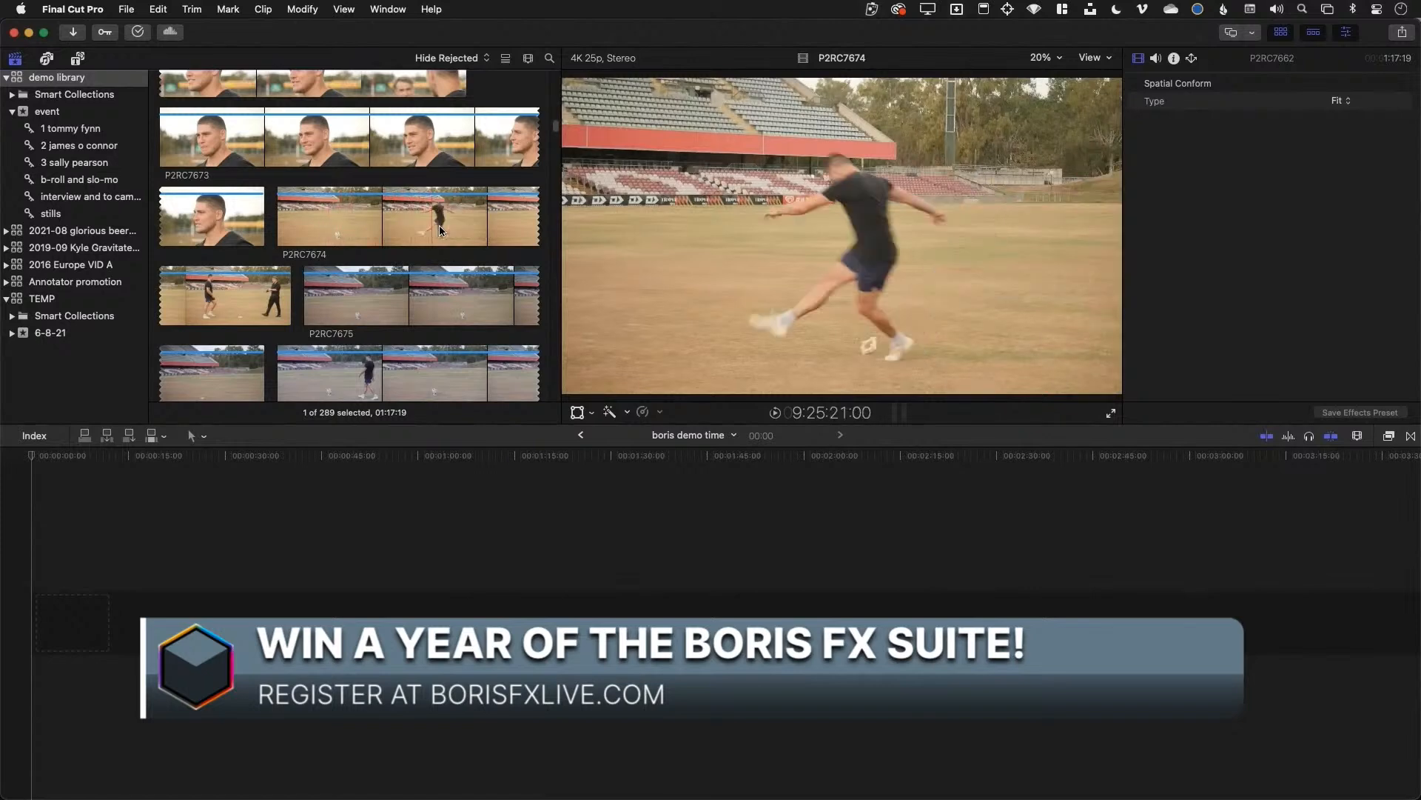
scroll(439, 242, "down", 1)
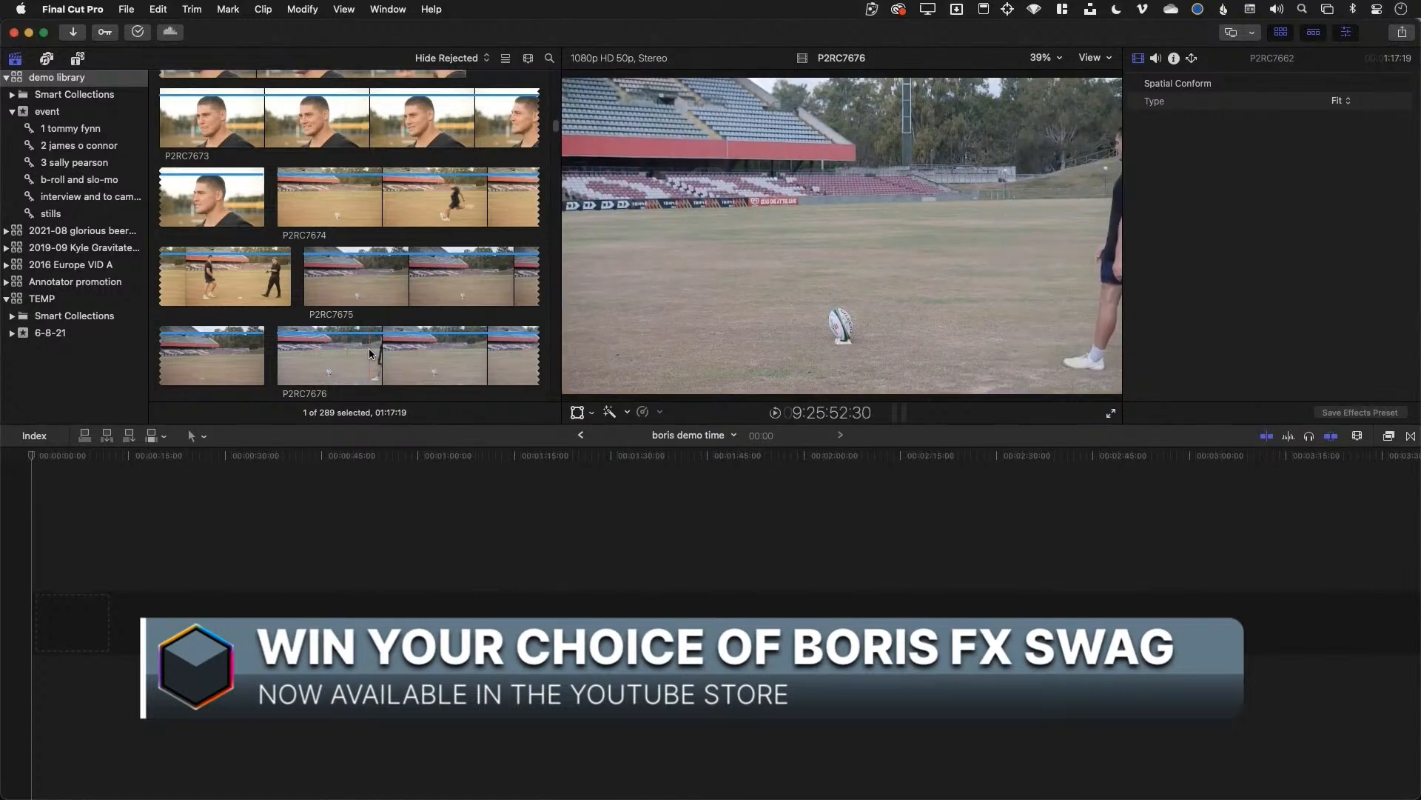
Lengthen the duration each filmstrip frame covers beyond 5s
left_click(529, 59)
left_click_drag(546, 117, 514, 116)
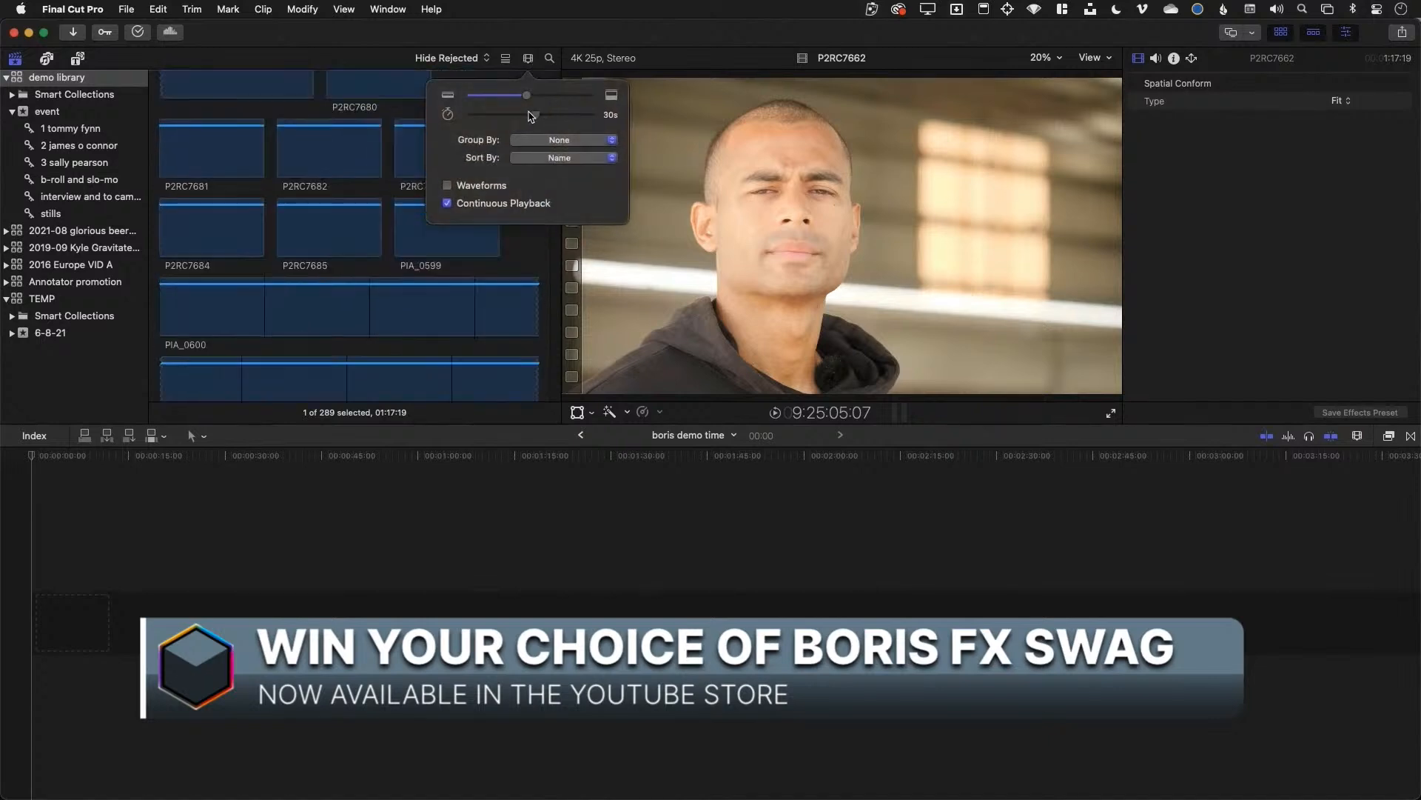
left_click(530, 60)
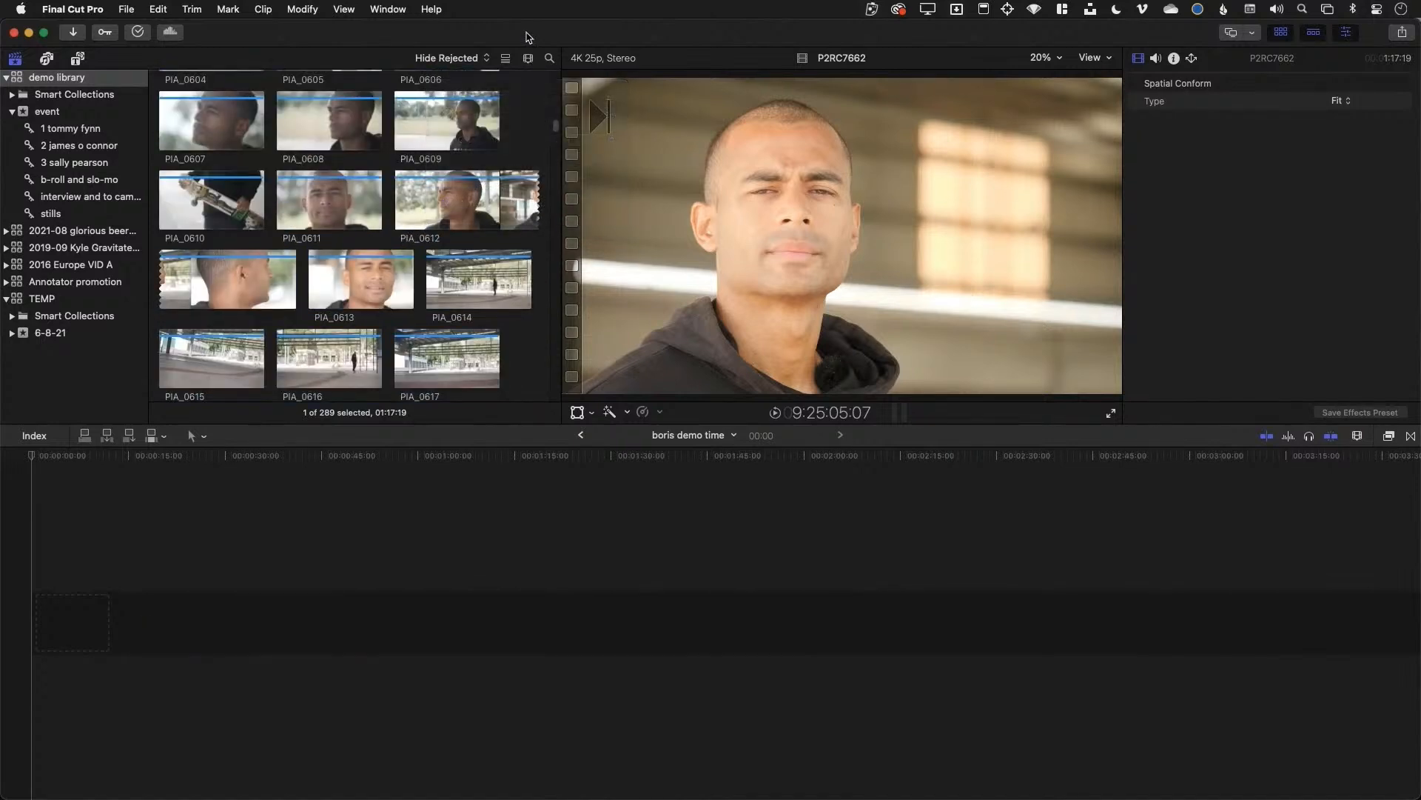
scroll(383, 278, "down", 10)
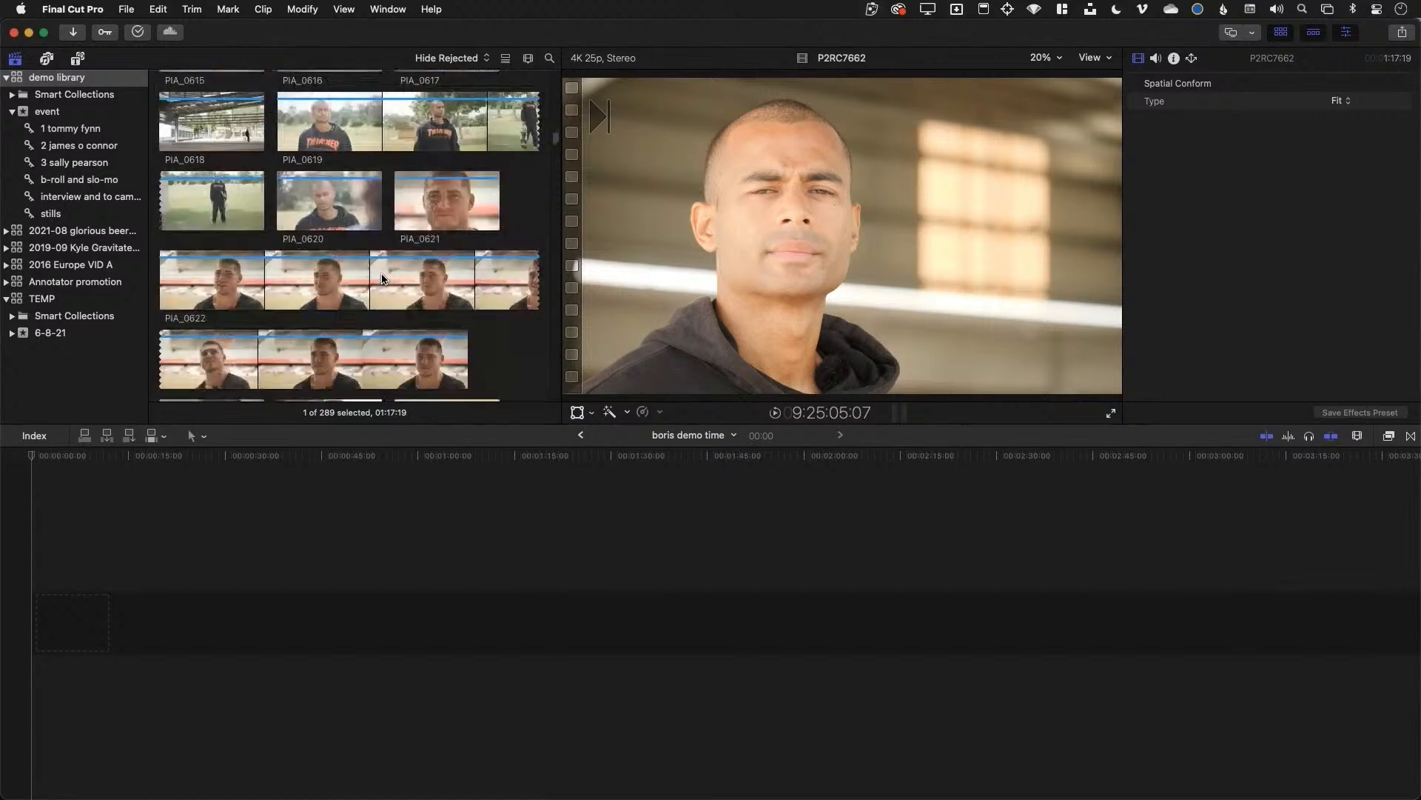
scroll(353, 254, "down", 15)
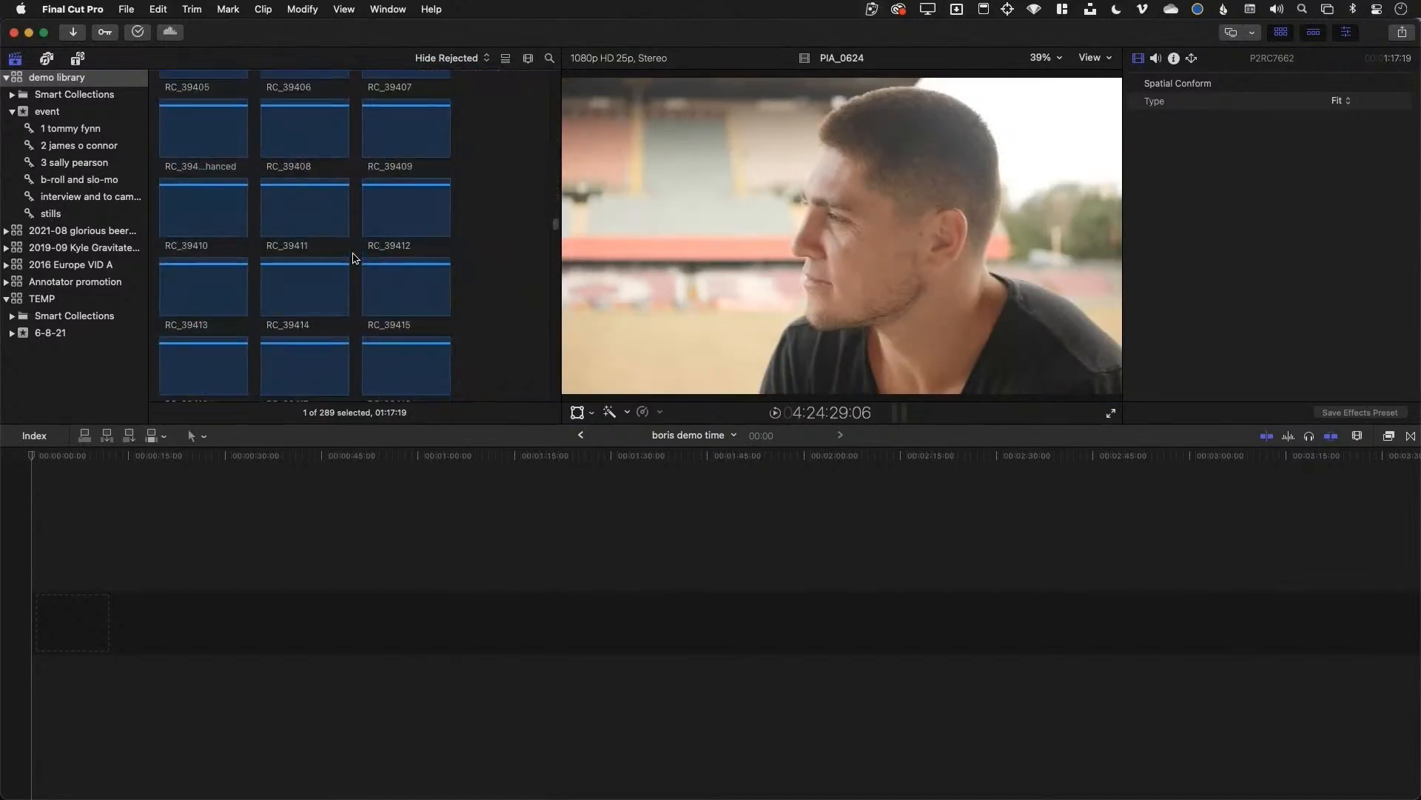
scroll(350, 254, "up", 15)
scroll(350, 249, "up", 5)
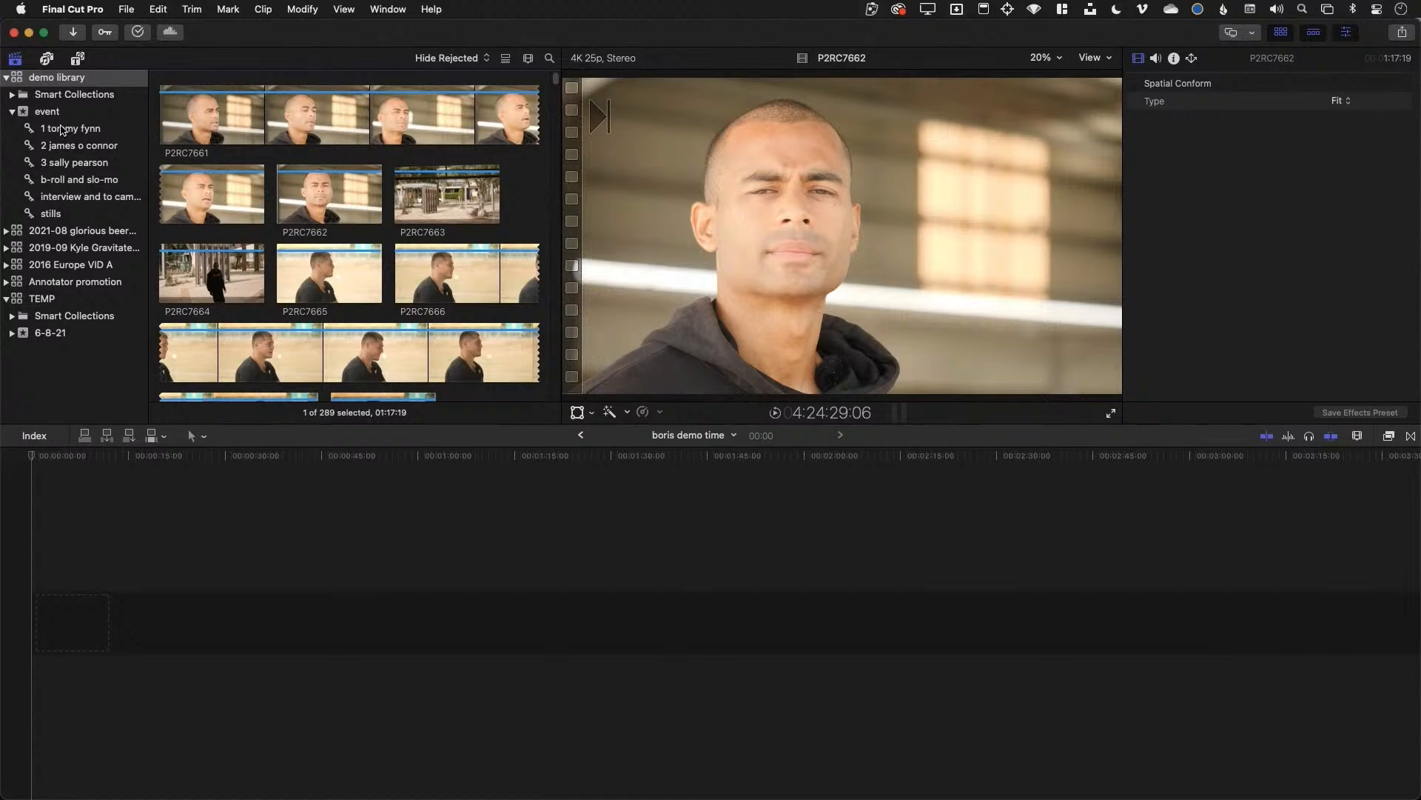
left_click(61, 130)
key("Down")
key("Down")
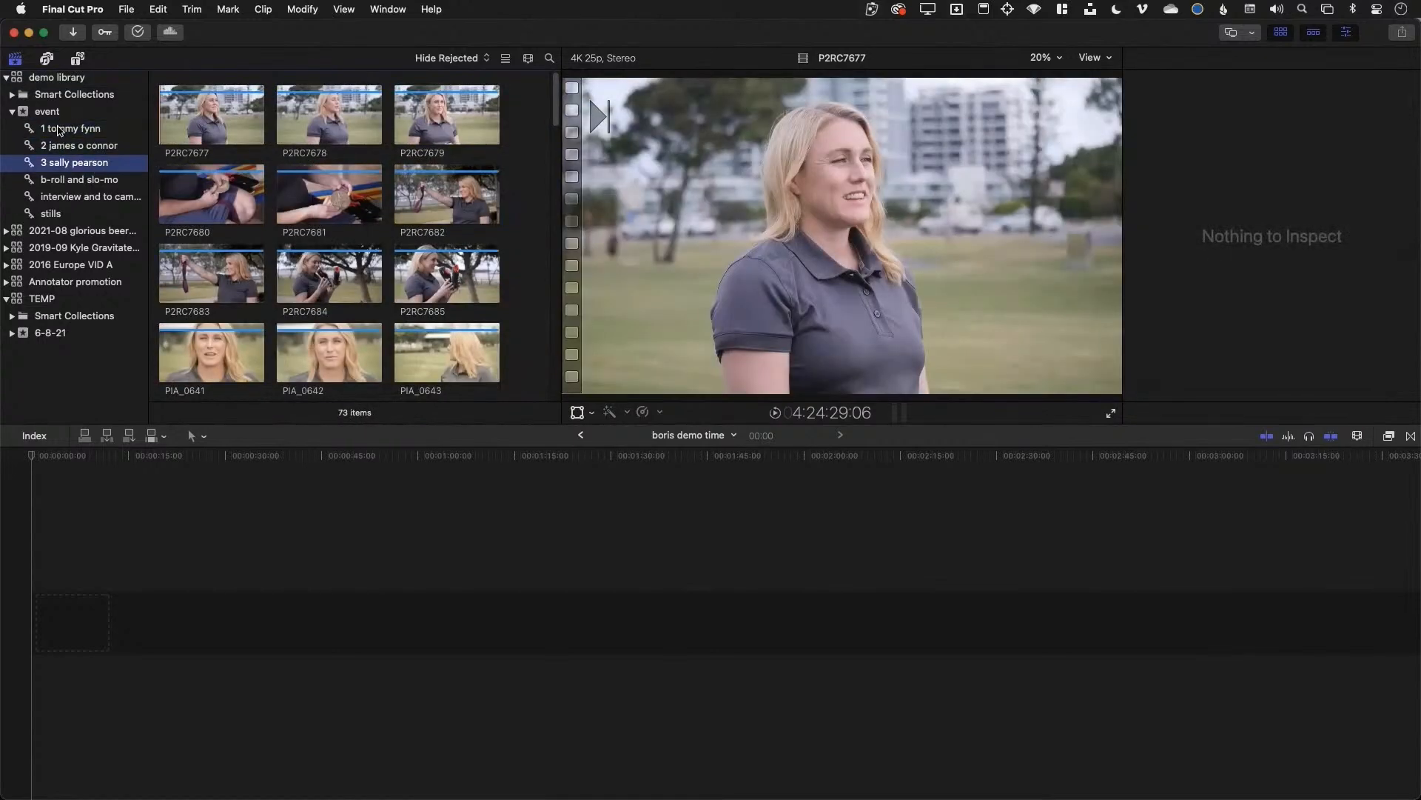
left_click(59, 130)
left_click(65, 148)
left_click(69, 165)
left_click(65, 117)
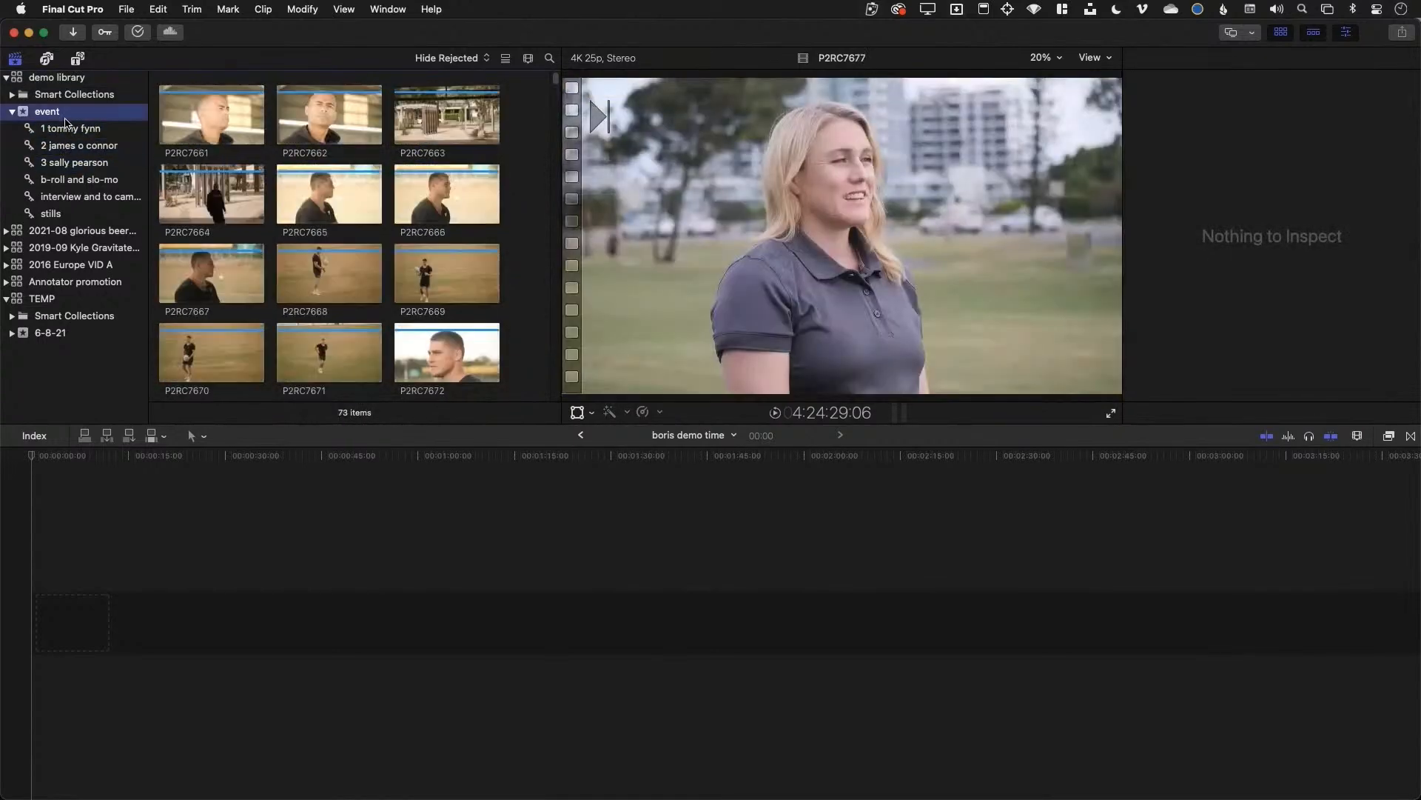
left_click(68, 129)
key("super+Tab")
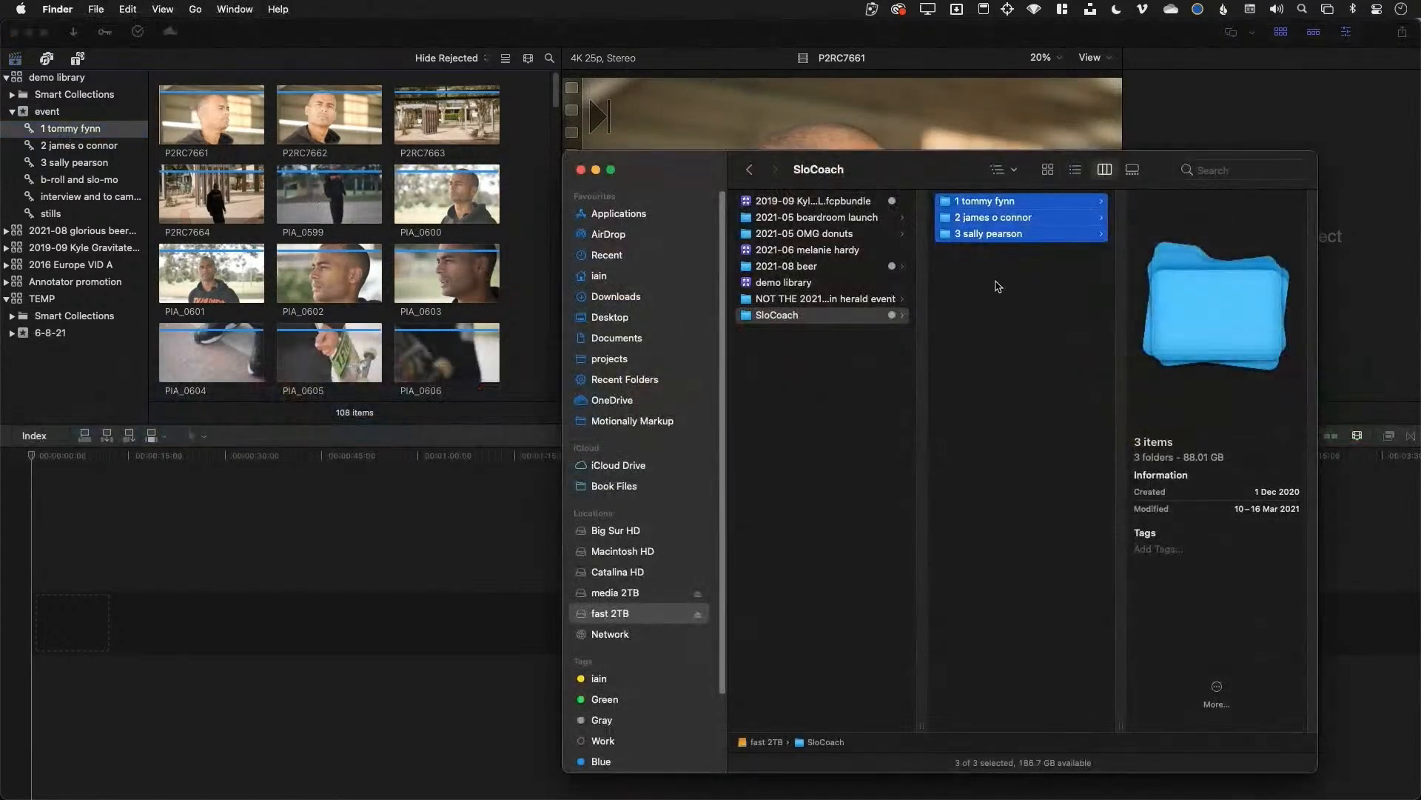
left_click(998, 285)
left_click(996, 202)
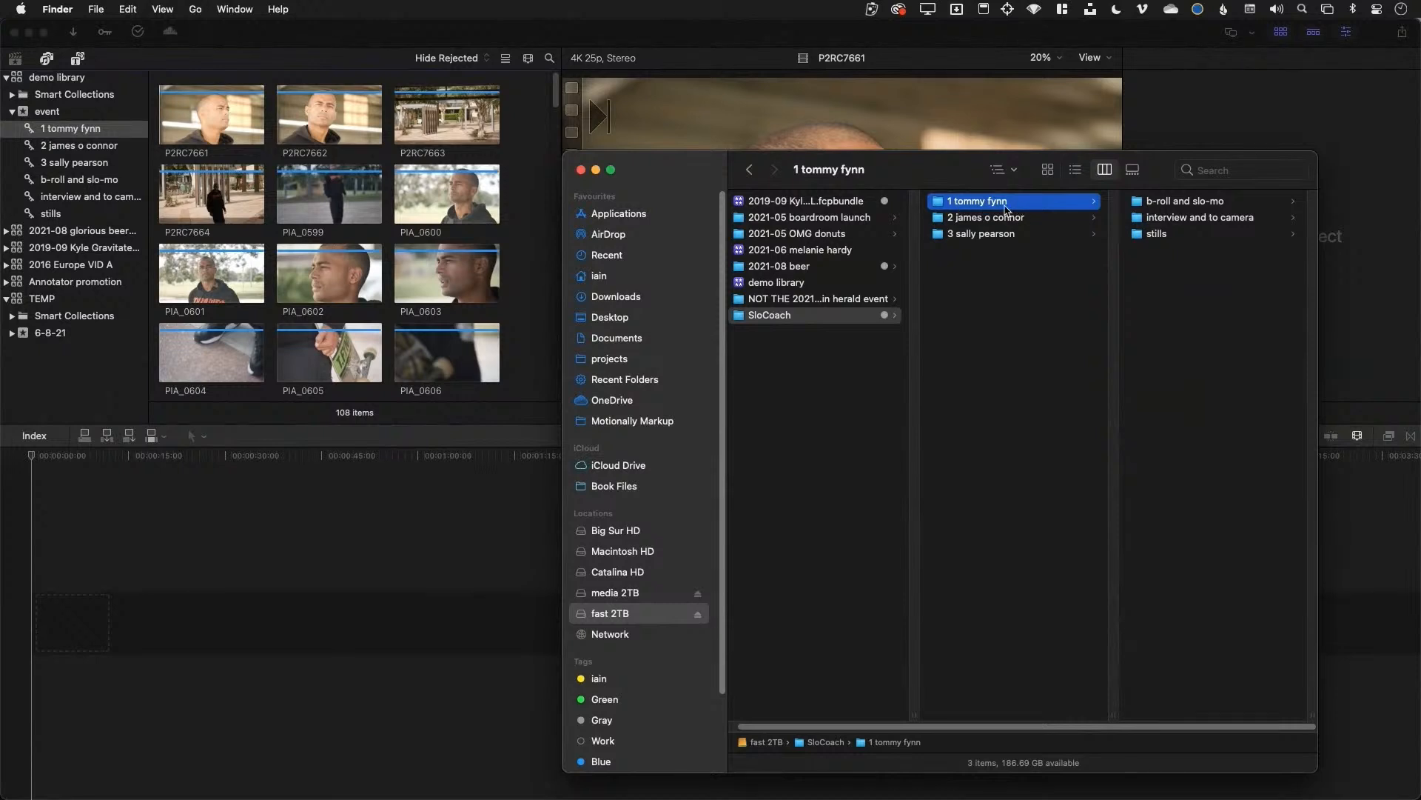
Check the b-roll and slo-mo and interview and to camera folders, then select clip P2RC7661
left_click(1211, 203)
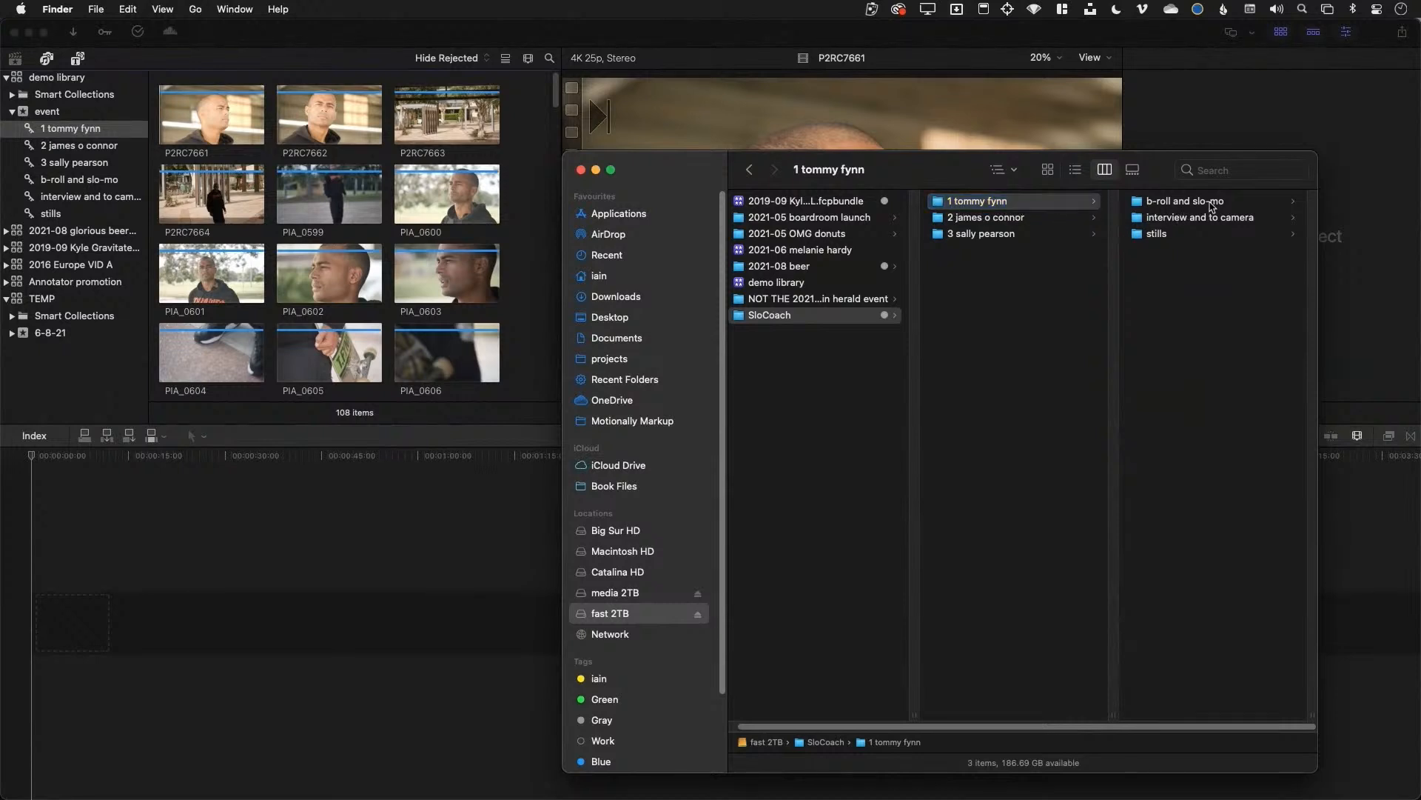
left_click(1013, 218)
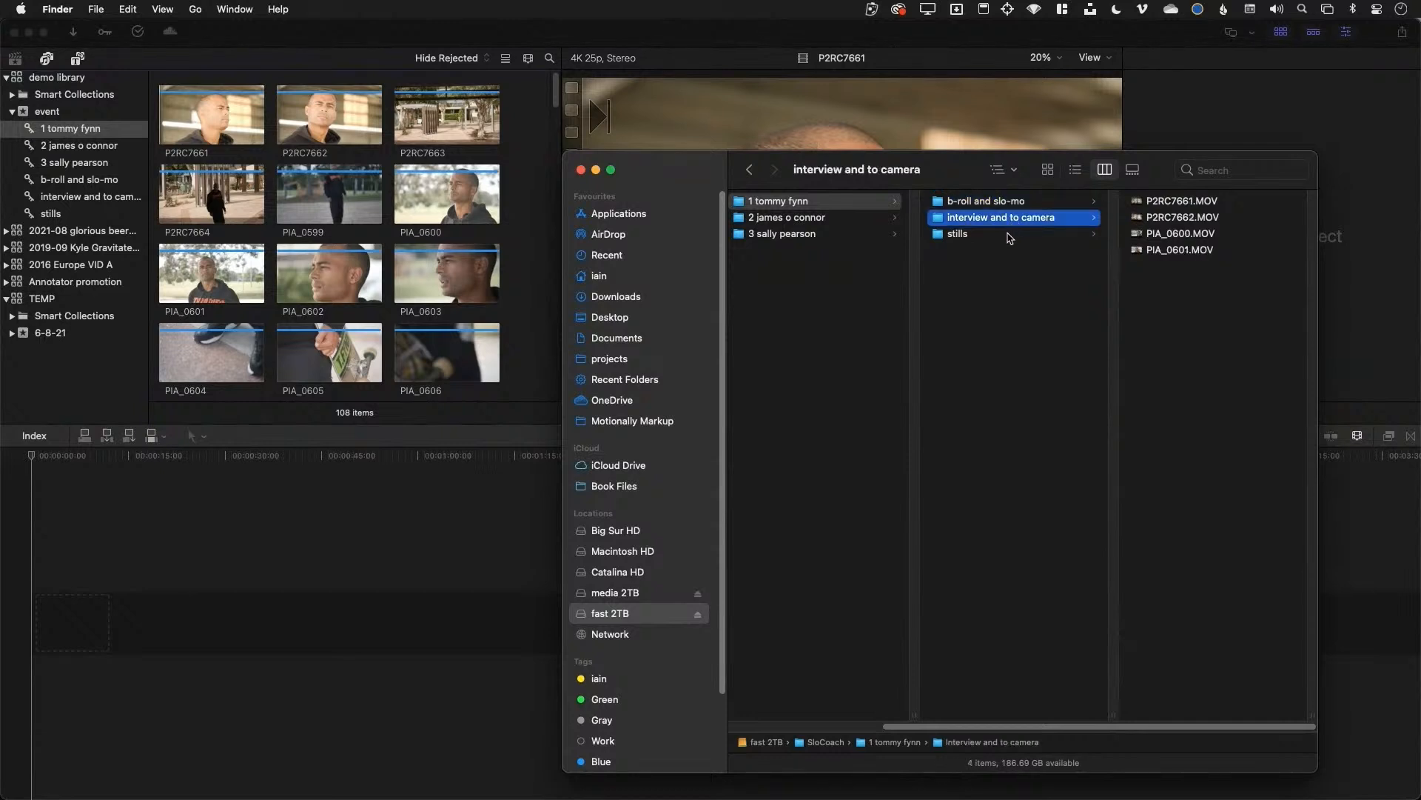
left_click(197, 132)
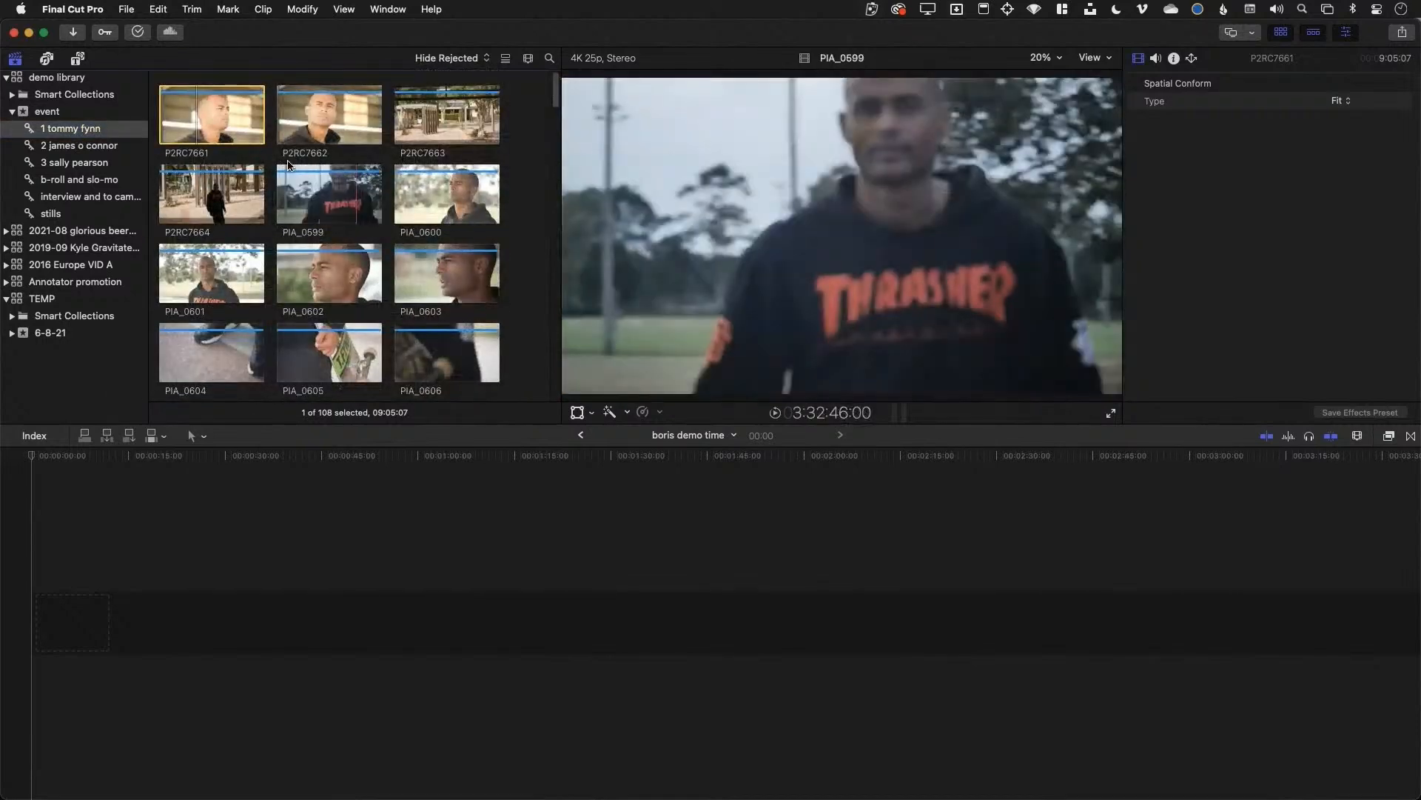
In the Keyword Editor, clear 'hotel' from the first keyword shortcut
left_click(107, 34)
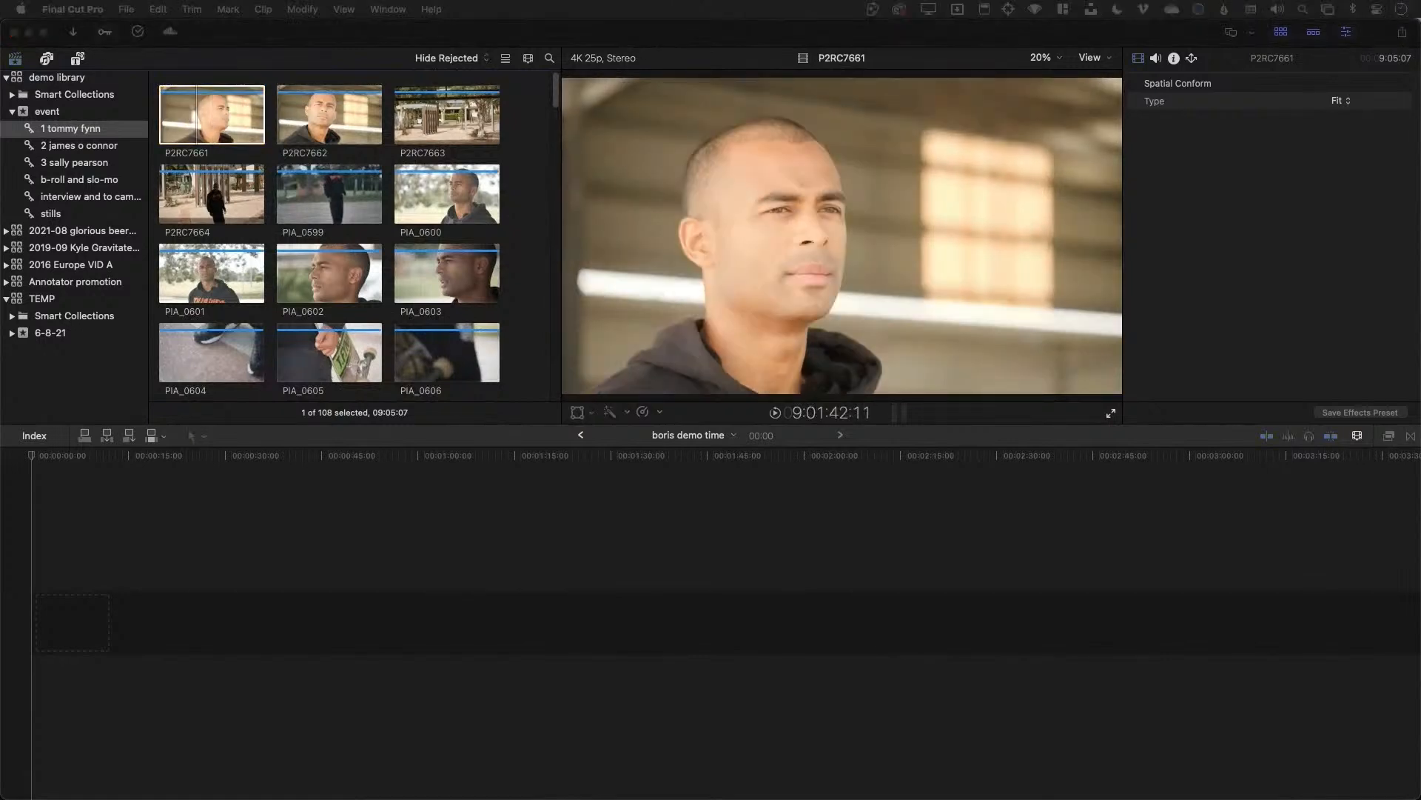
left_click_drag(458, 214, 274, 108)
left_click(322, 177)
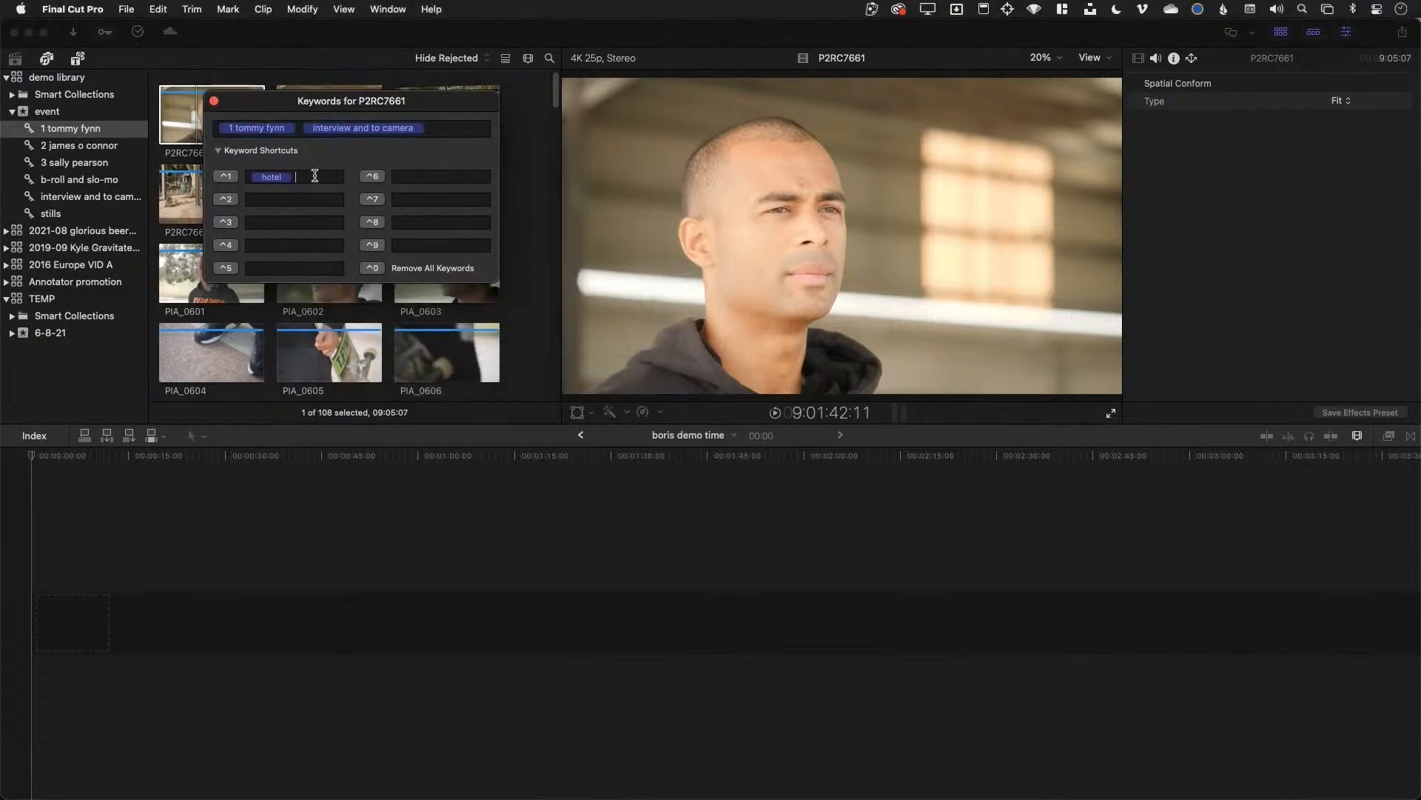
key("BackSpace")
left_click(219, 150)
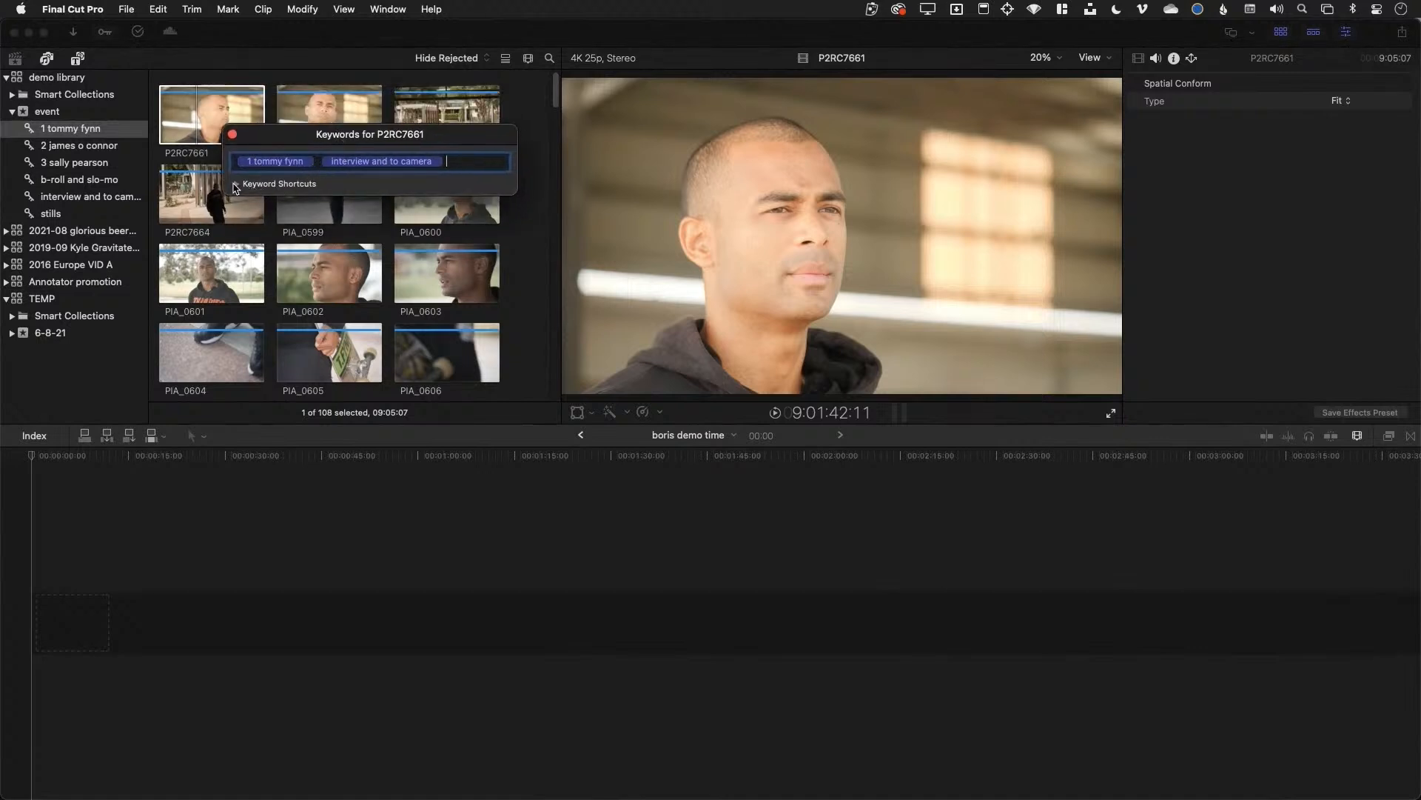
left_click(237, 185)
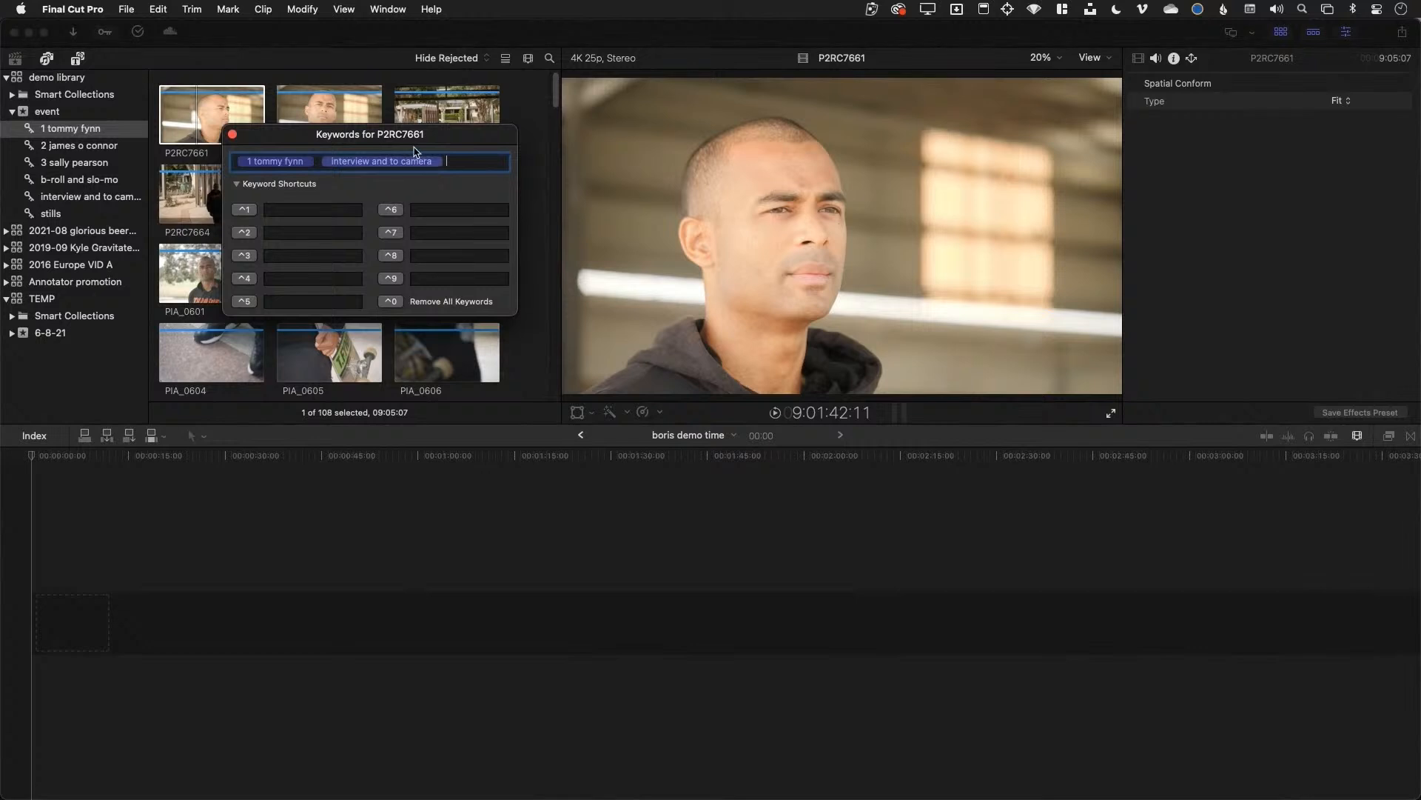
left_click_drag(441, 142, 687, 133)
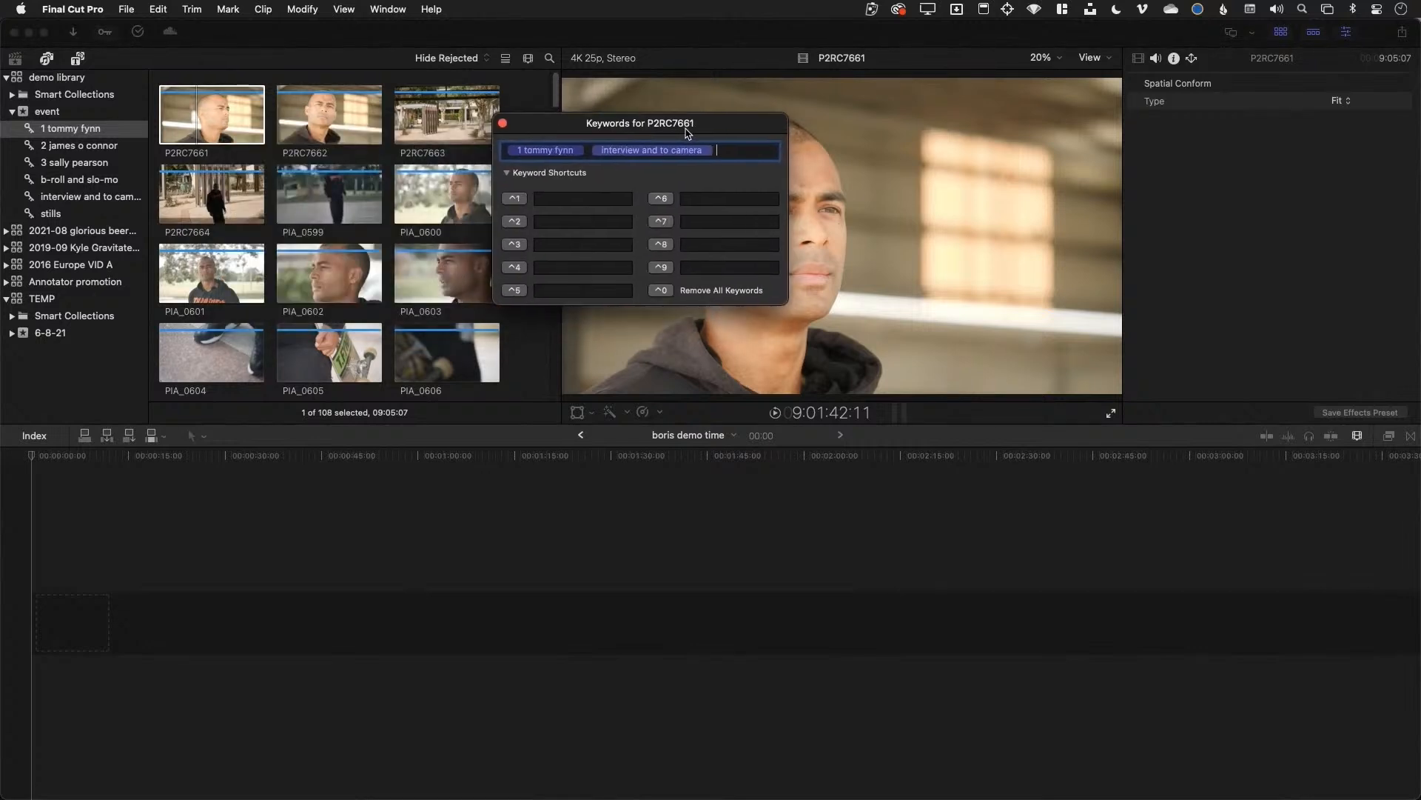
Add the keyword 'interview' to clip P2RC7661, then select P2RC7662
left_click(209, 117)
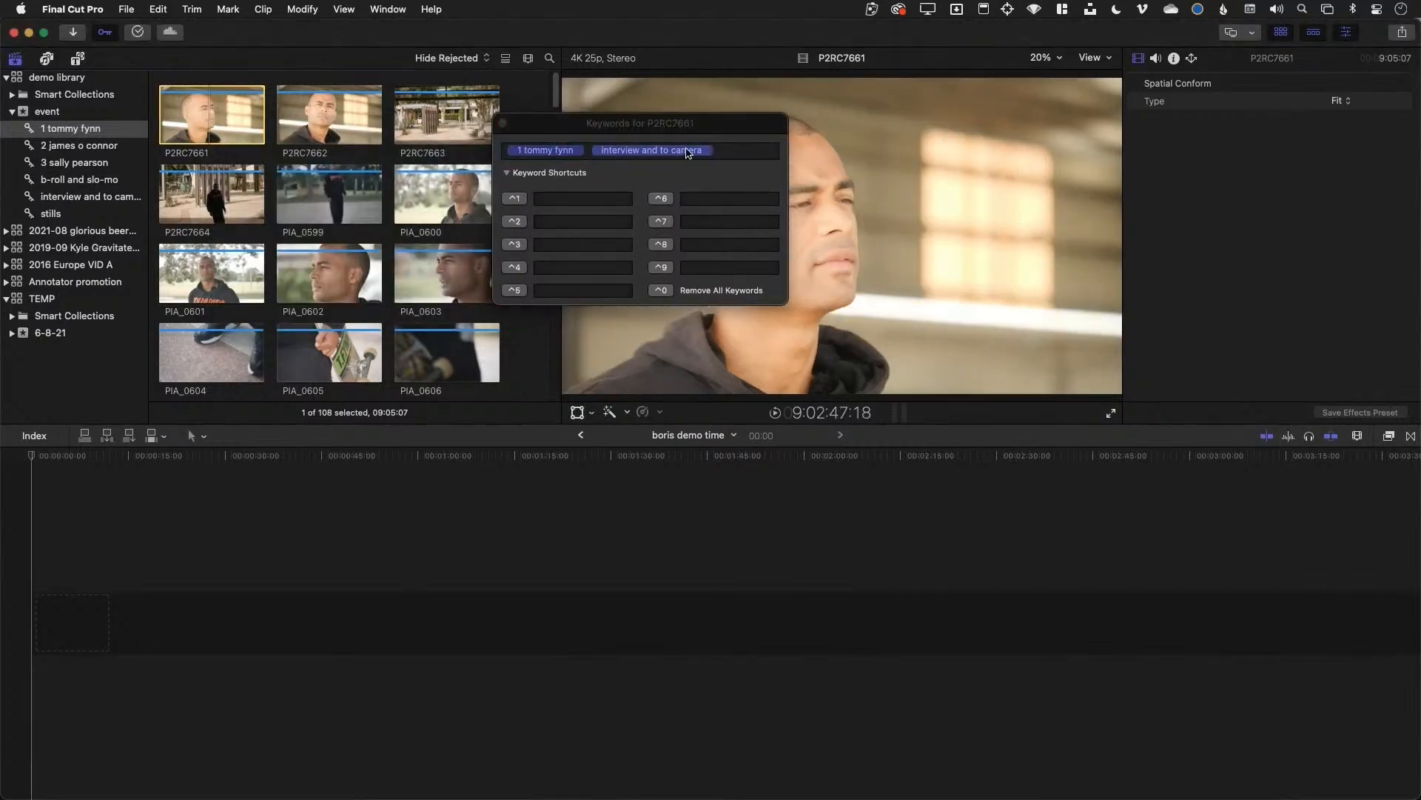
left_click(731, 147)
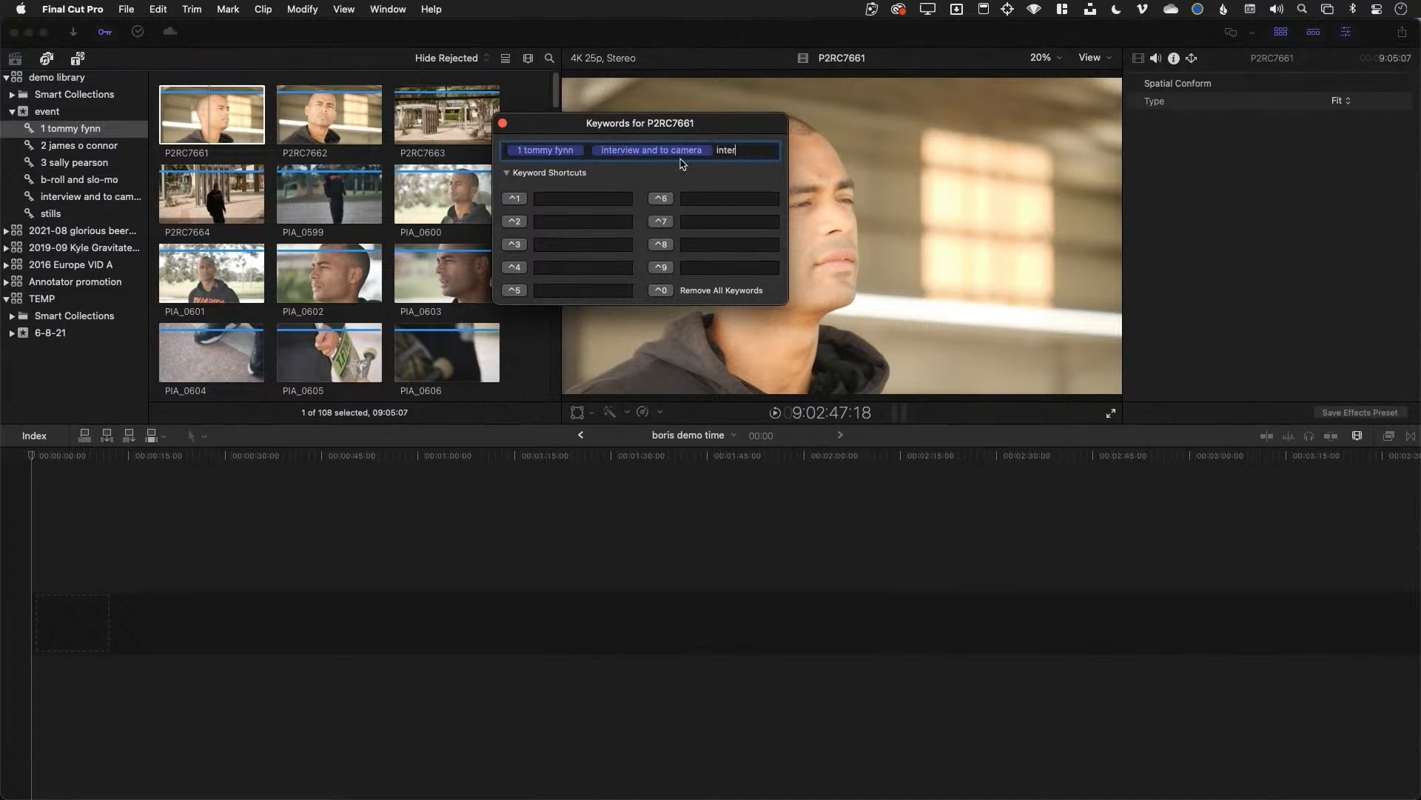
key("Return")
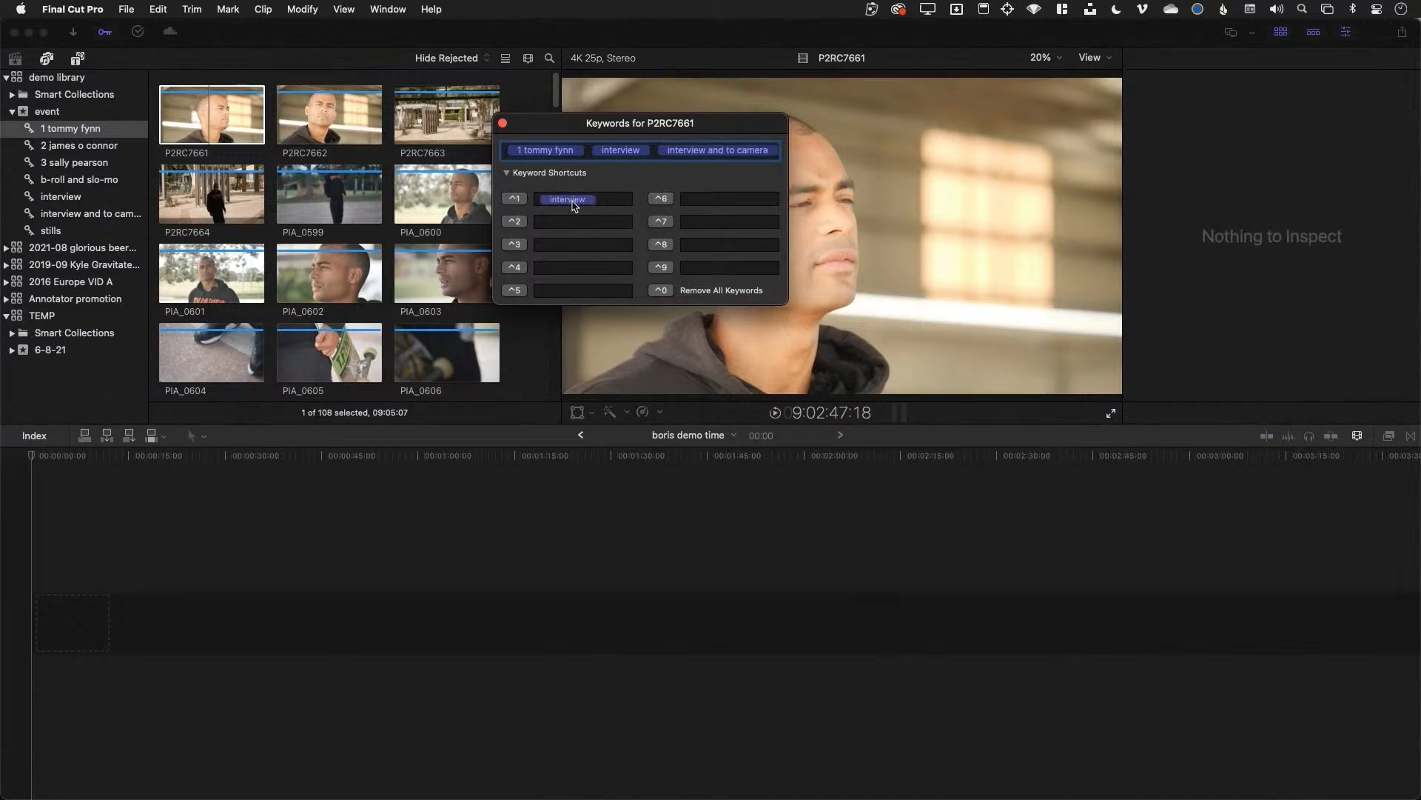
left_click(313, 115)
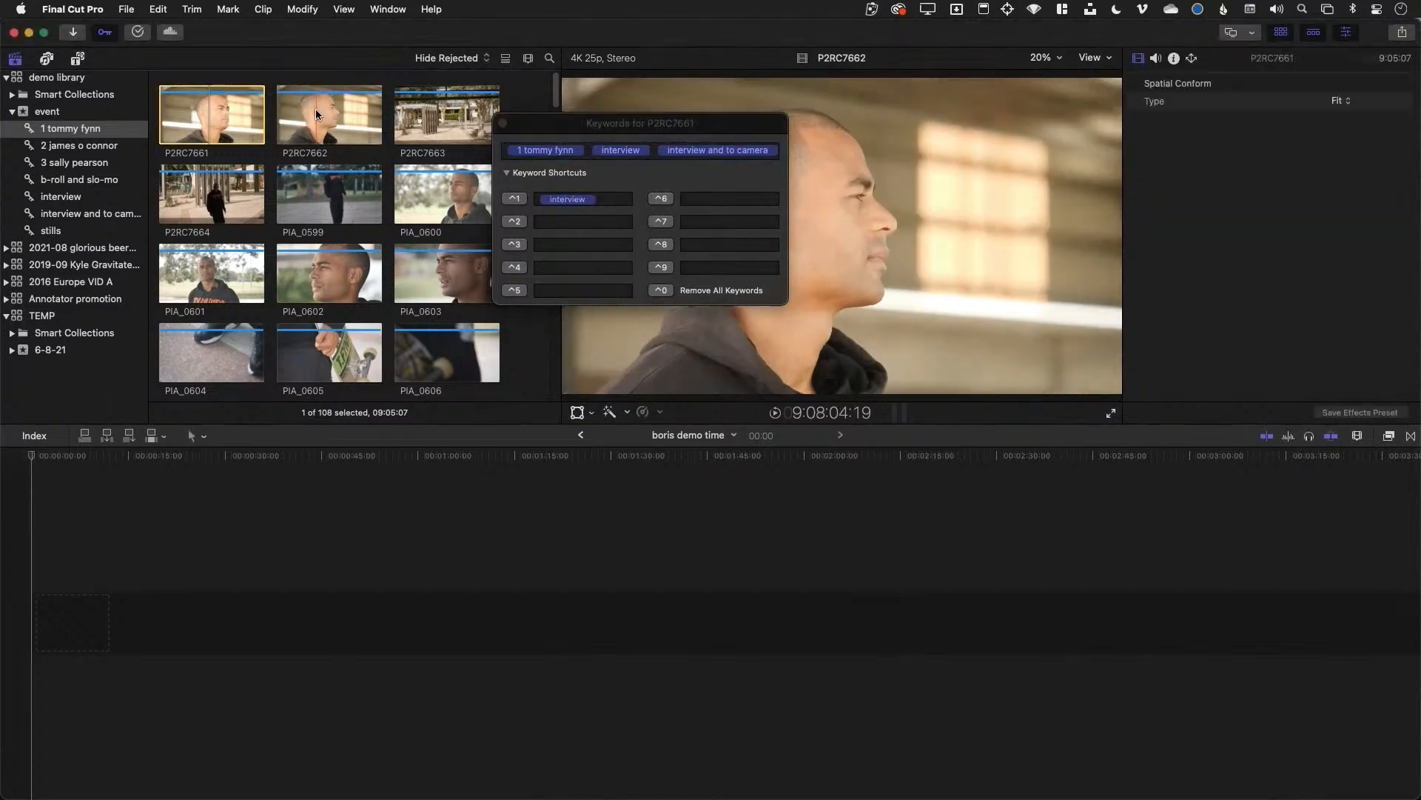
Tag clip P2RC7662 with the interview keyword, then check PIA_0603's keywords
left_click(315, 109)
key("ctrl+1")
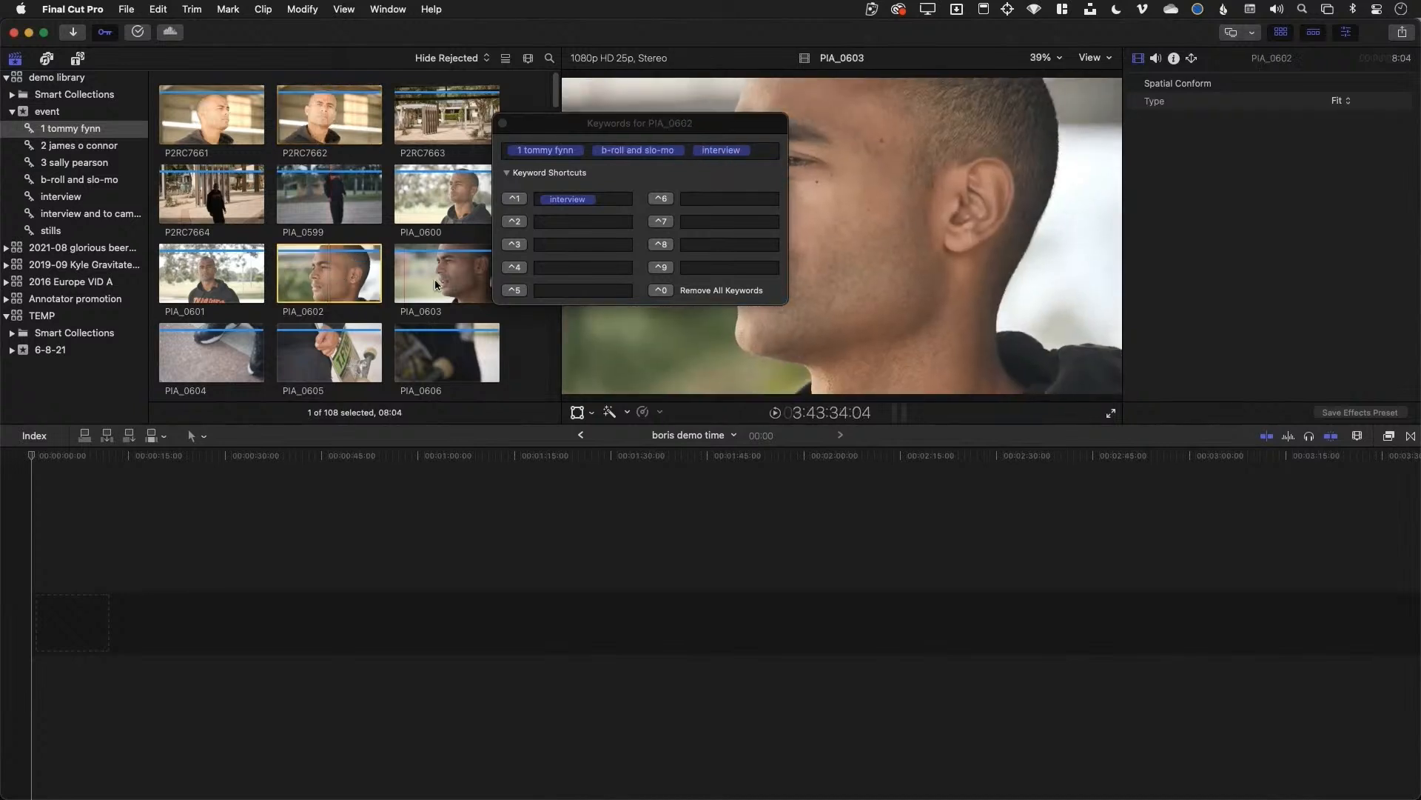
left_click(459, 274)
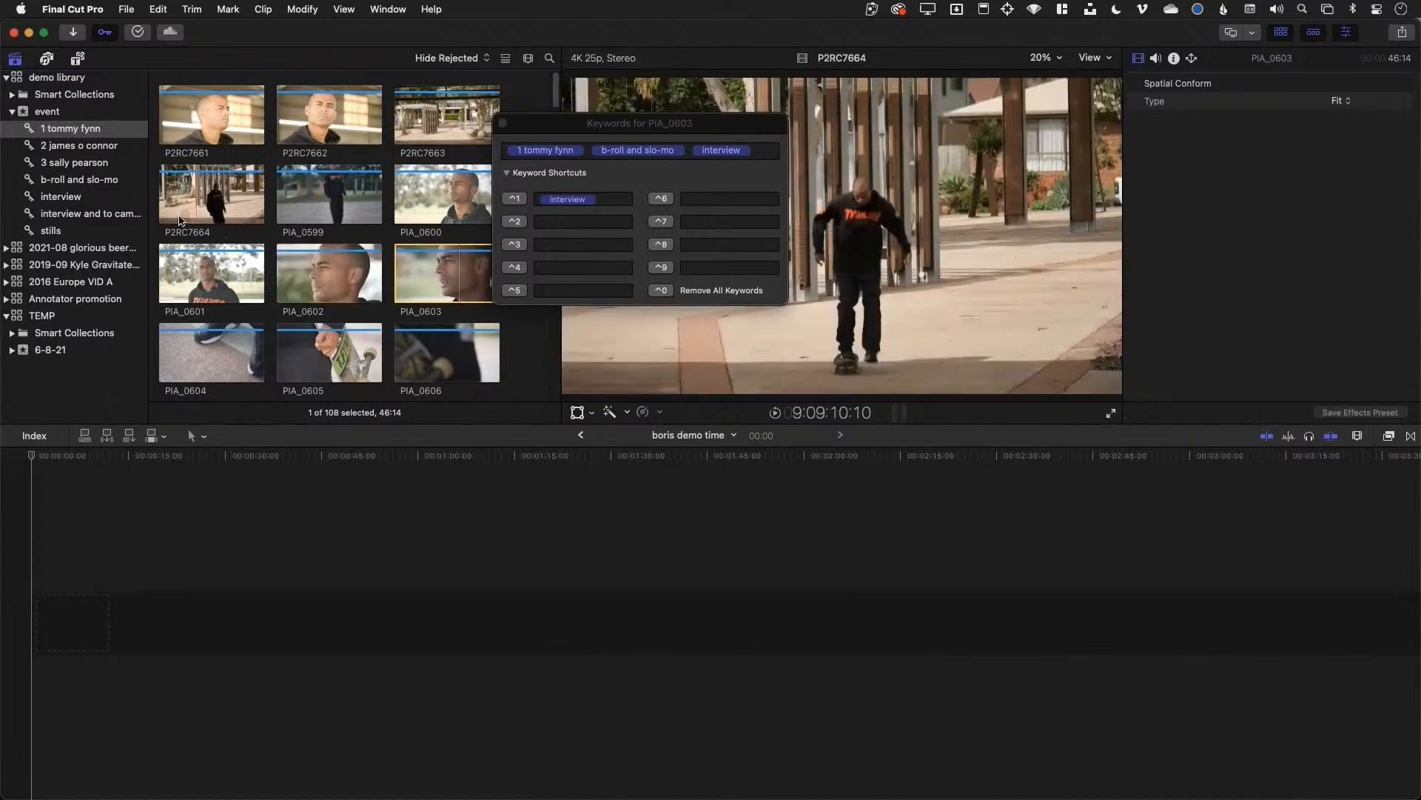
left_click(77, 197)
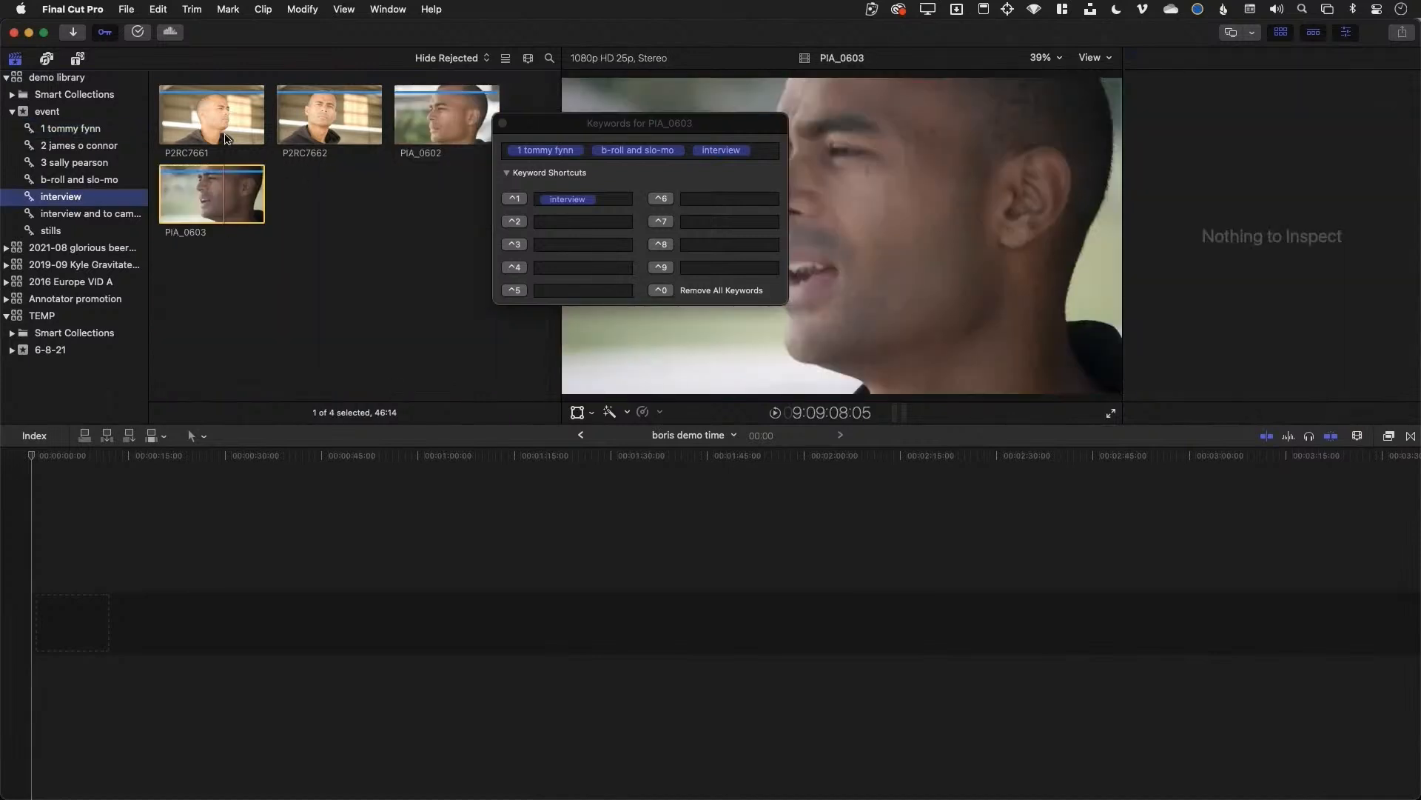
left_click(235, 182)
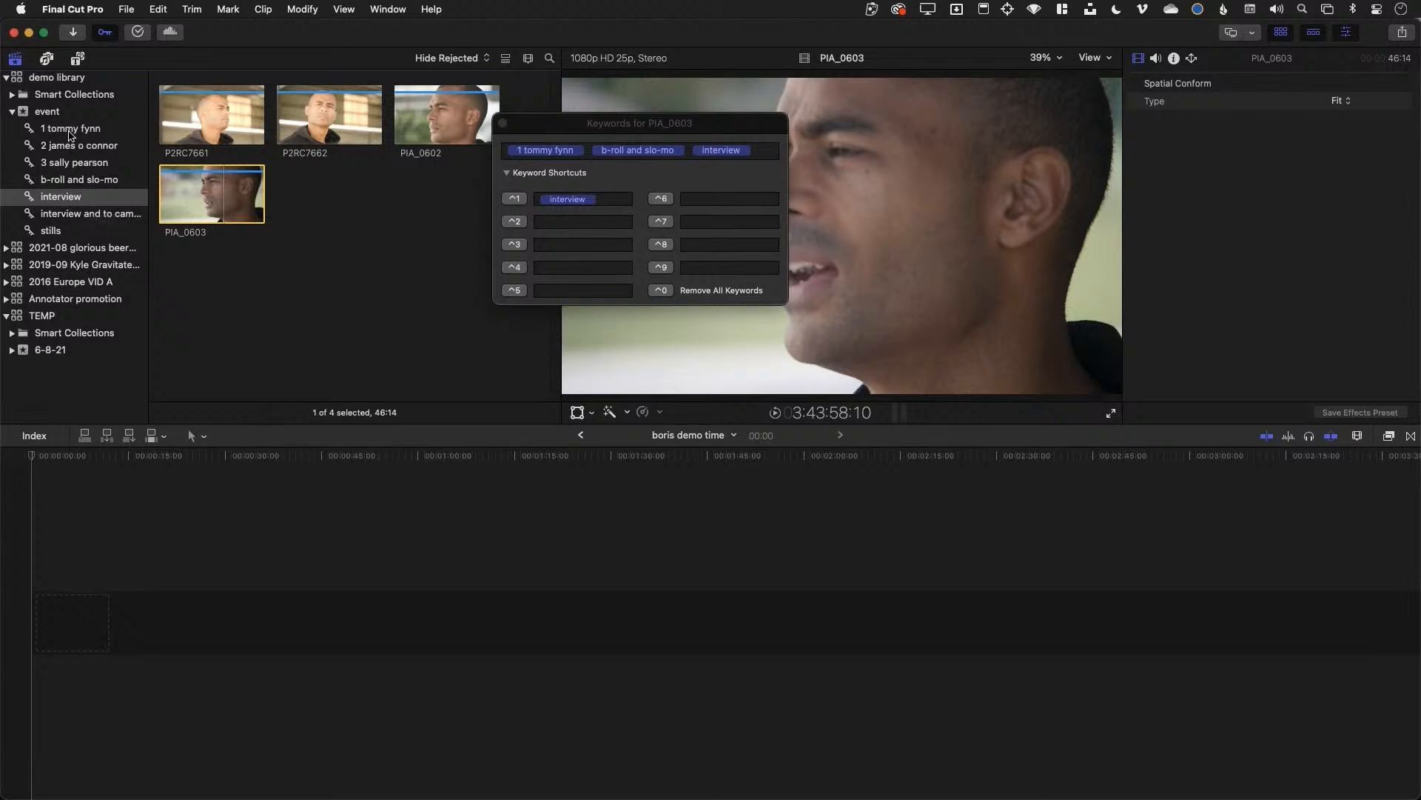
left_click(70, 129)
left_click(76, 214)
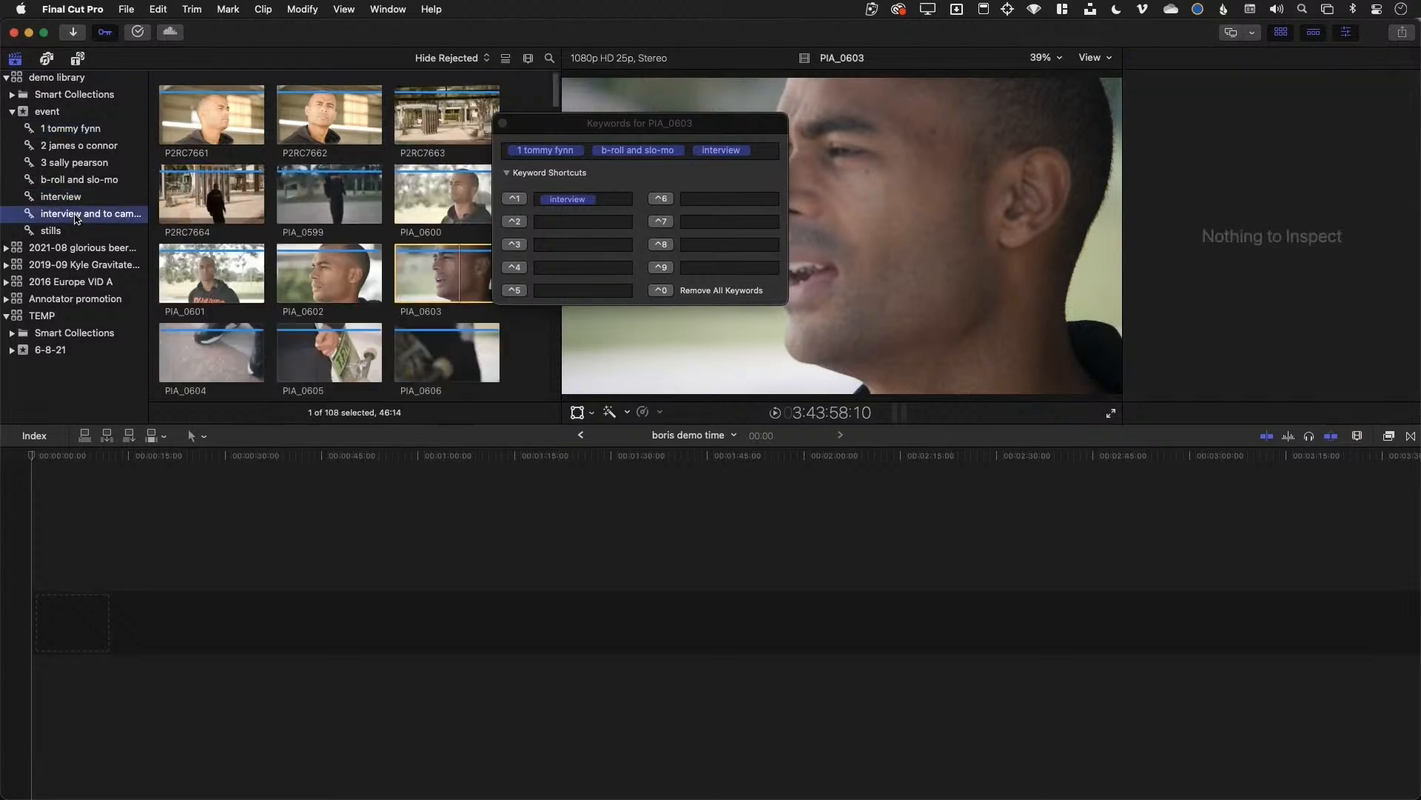
Tag the 2016-12-23 building clips 15:26:02, 15:26:38 and 15:56:21 with hotel
left_click(89, 282)
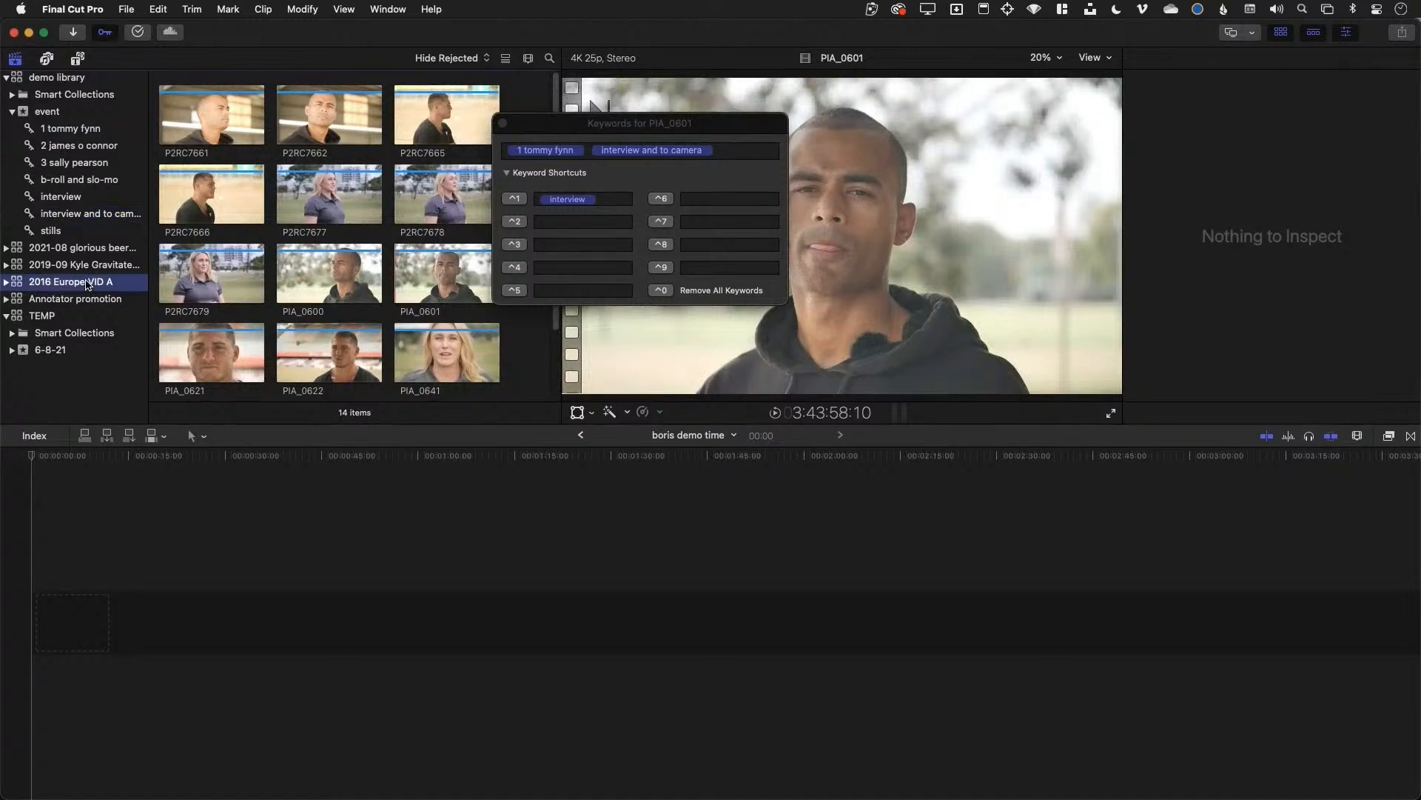
scroll(306, 272, "down", 3)
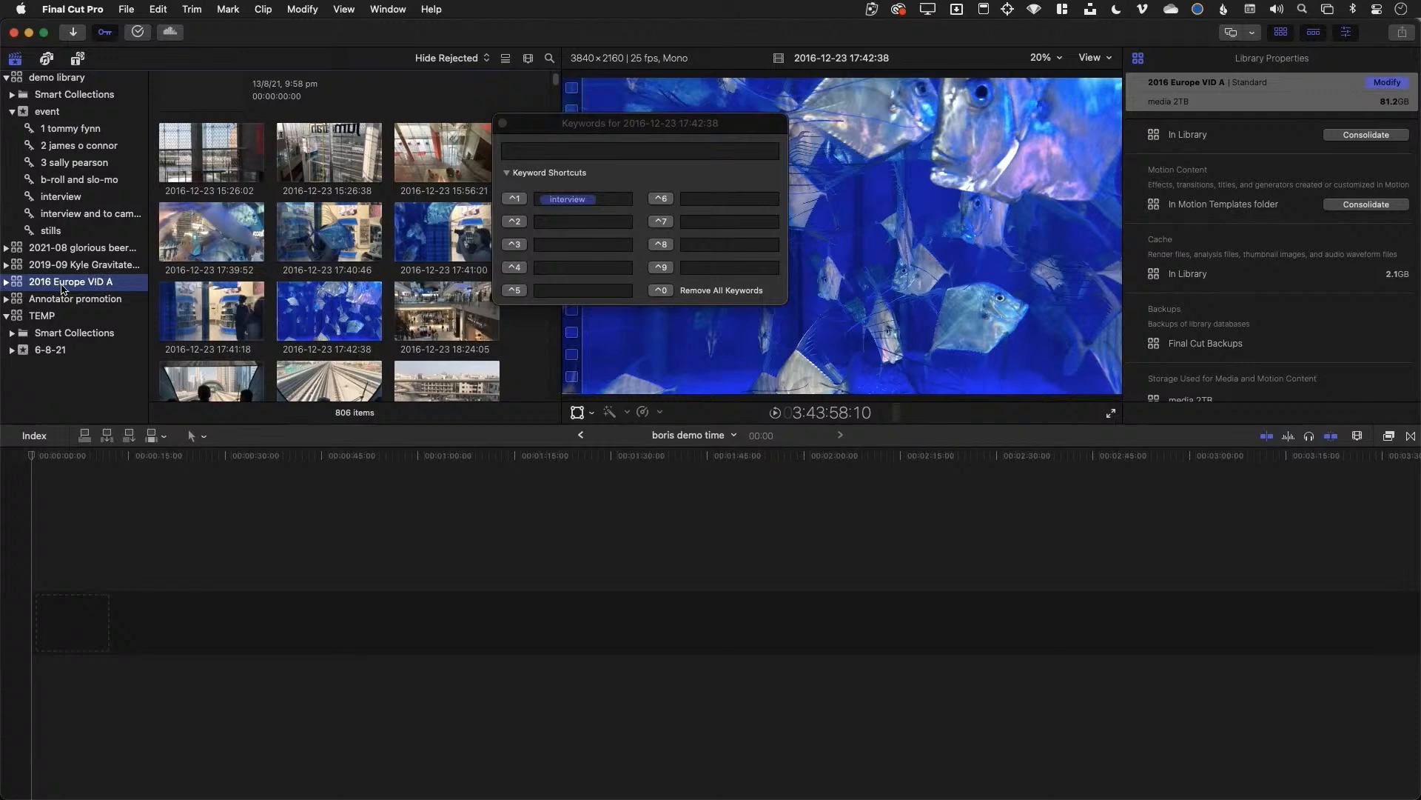
left_click(216, 164)
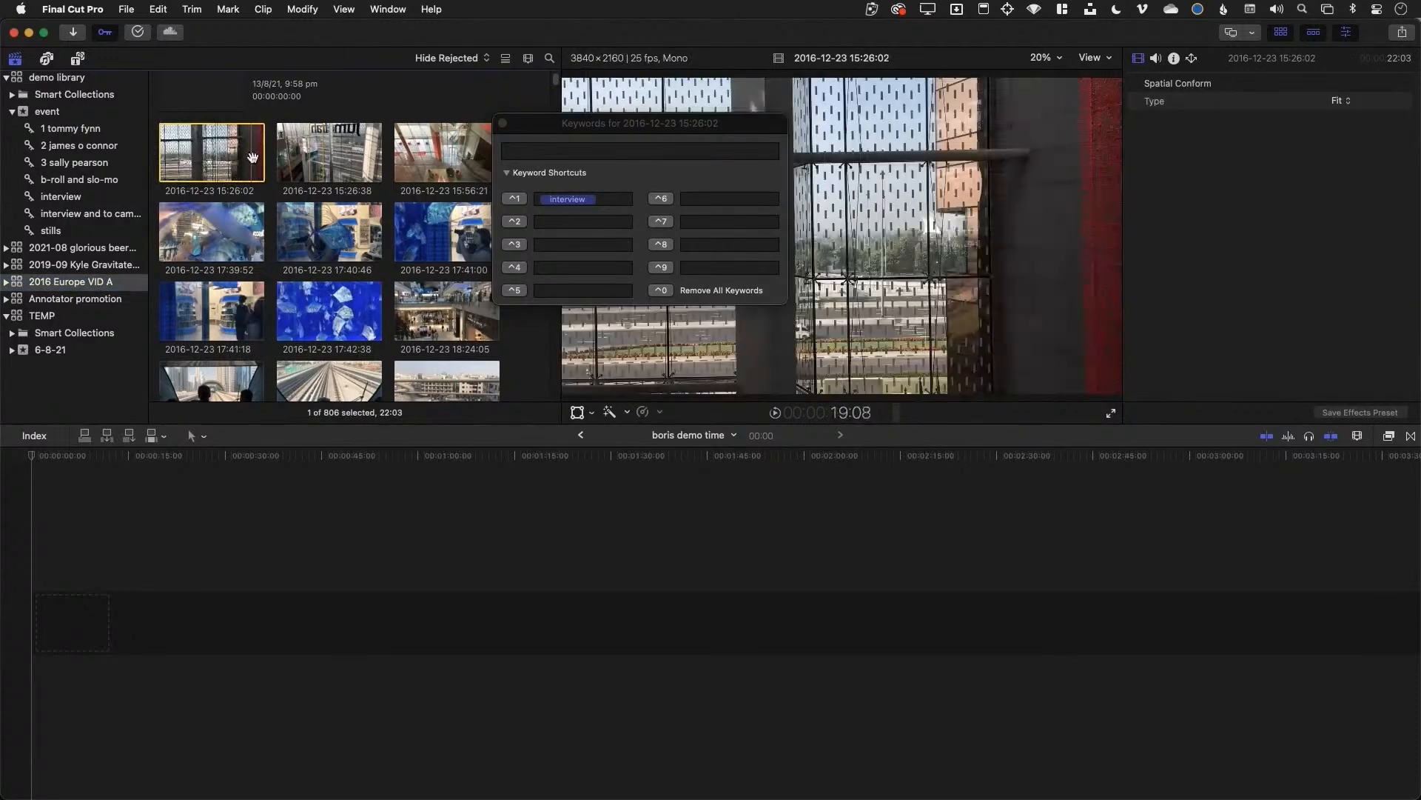
left_click(549, 151)
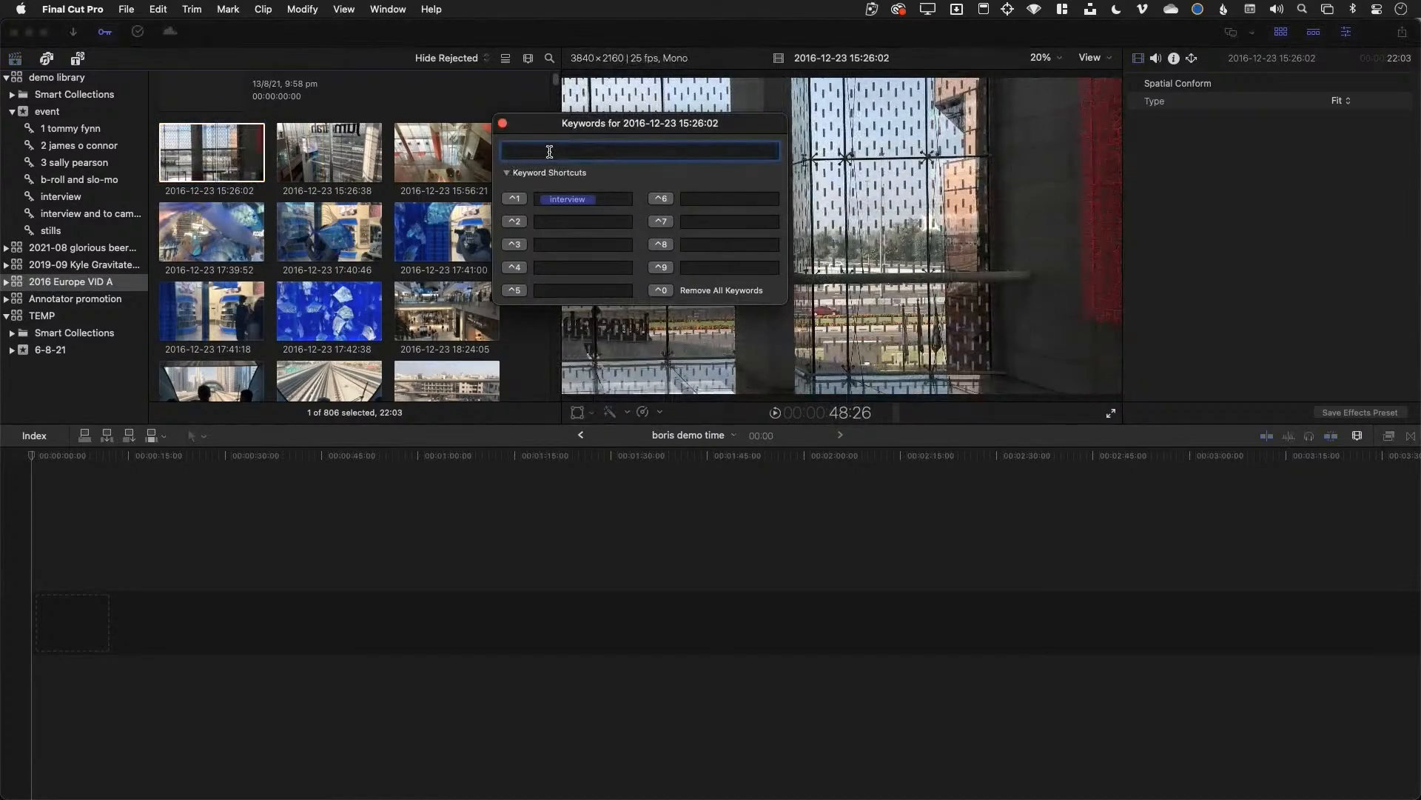
type("hotel")
key("Return")
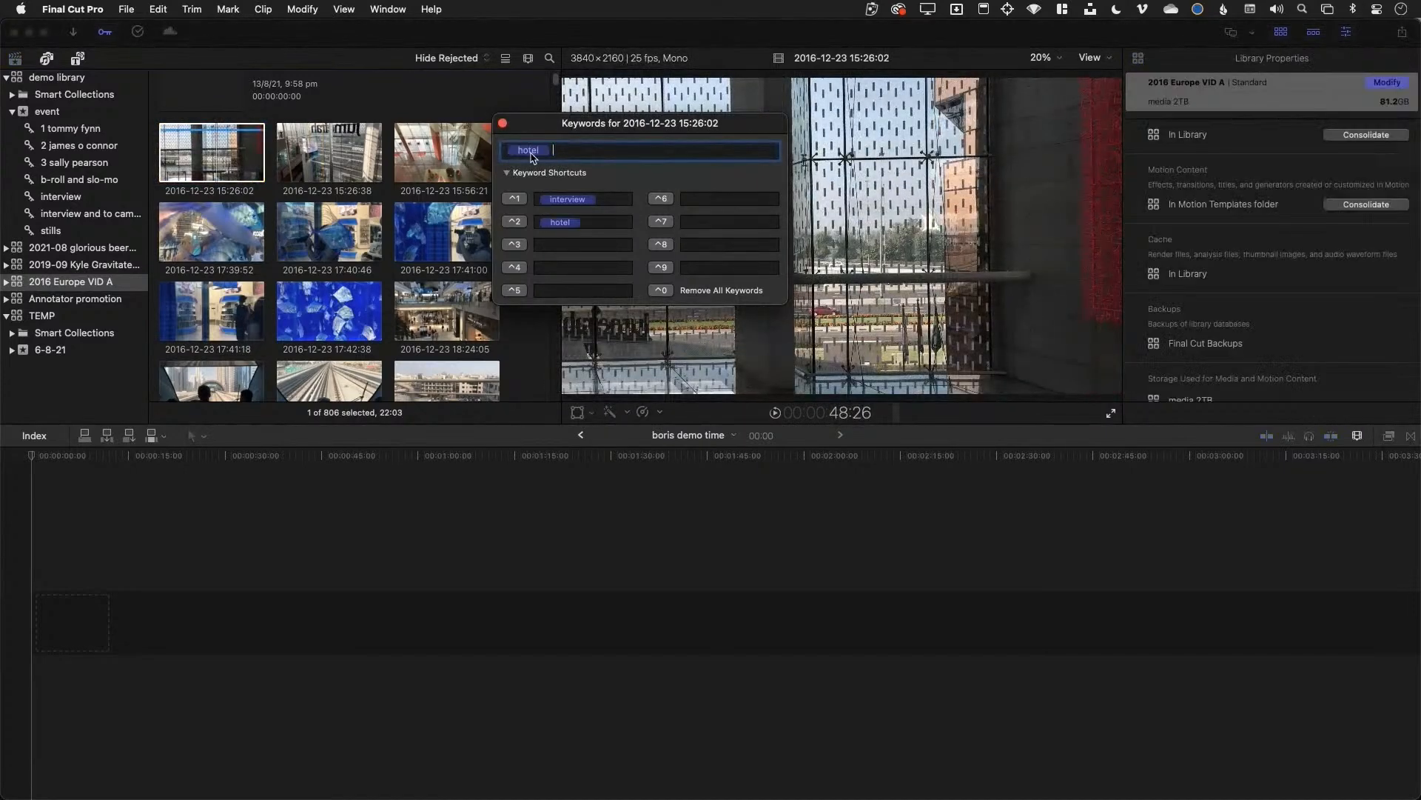
left_click(294, 171)
left_click(422, 161, "super")
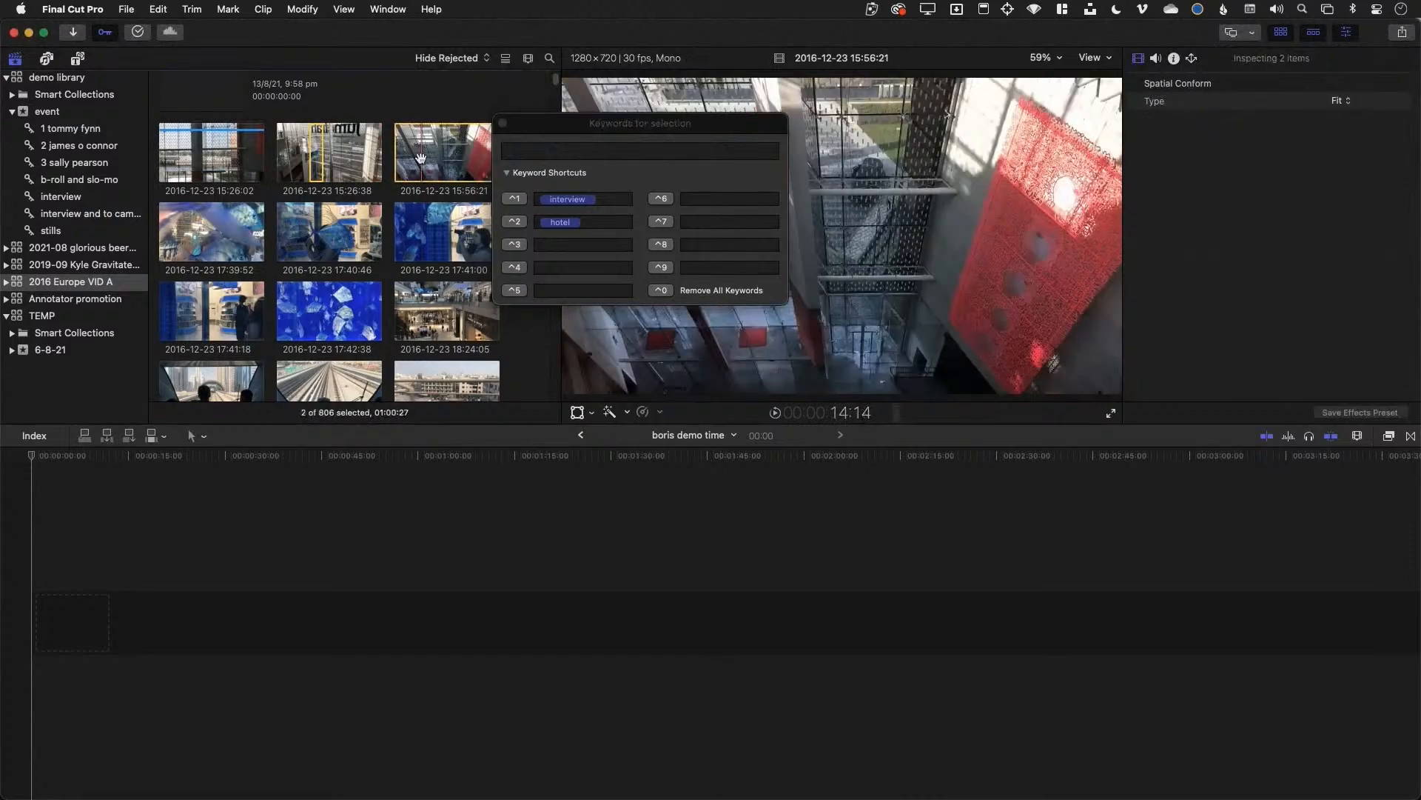
left_click(349, 161)
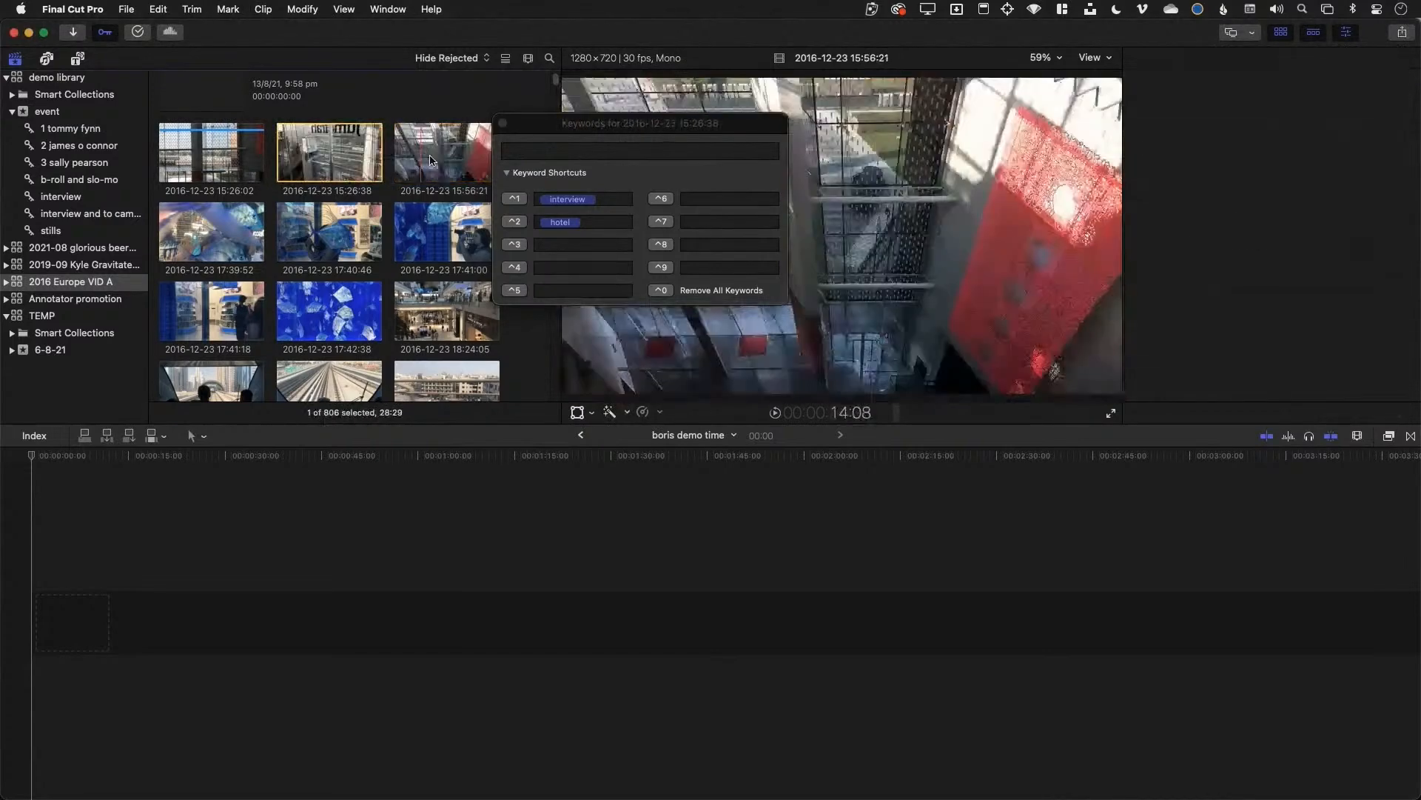
left_click(430, 160, "super")
left_click(525, 224)
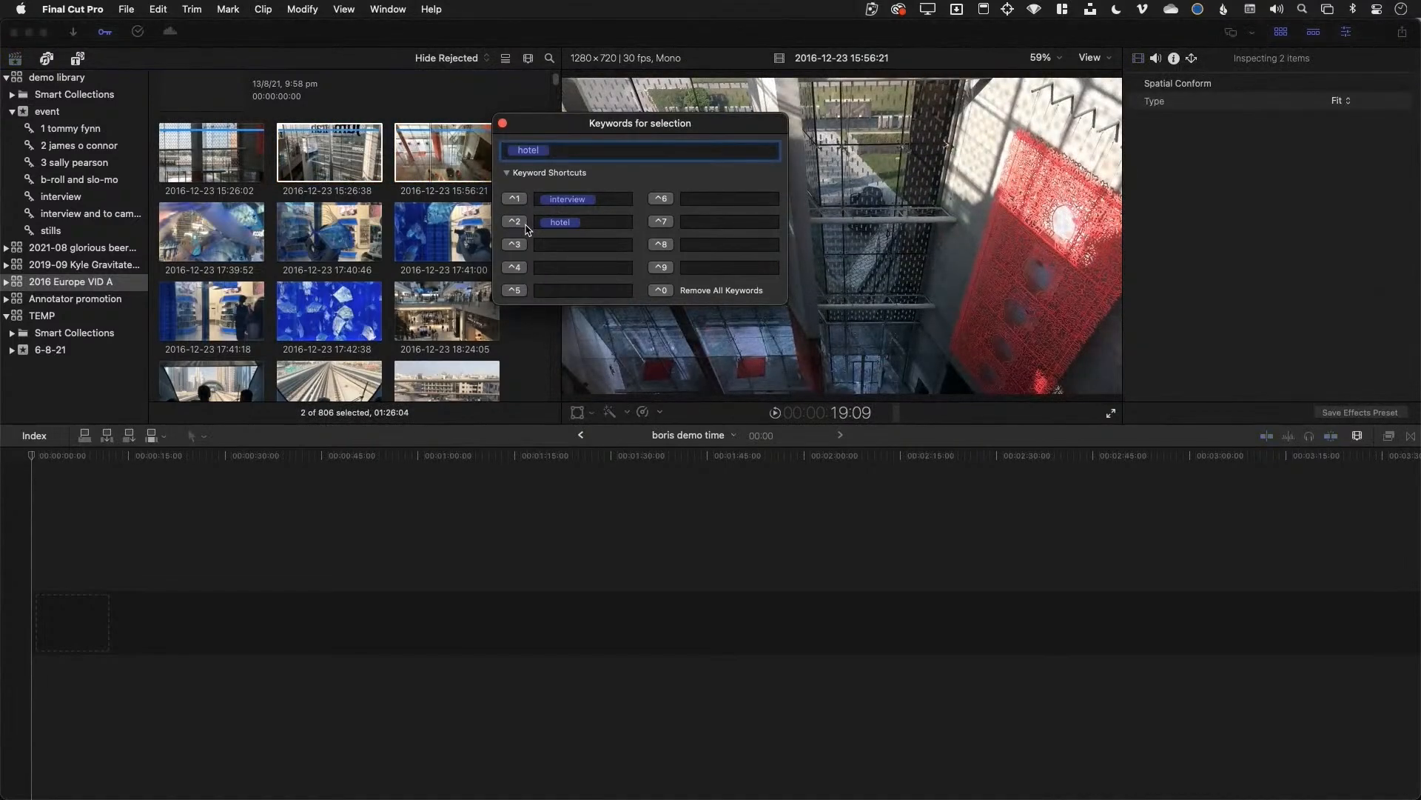
Tag the five aquarium clips with the dubai keyword
left_click(260, 235)
left_click(330, 311, "shift")
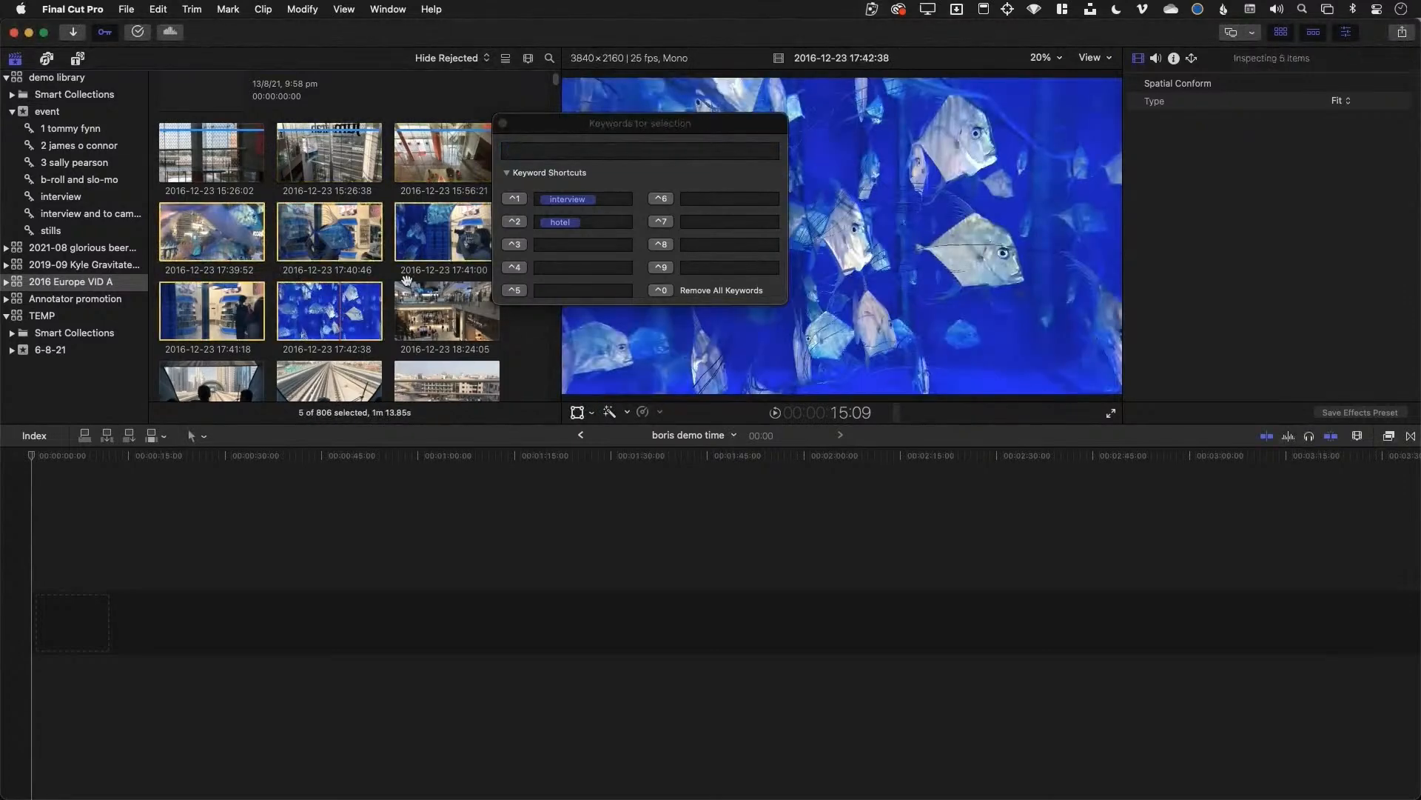
left_click(564, 165)
left_click(559, 153)
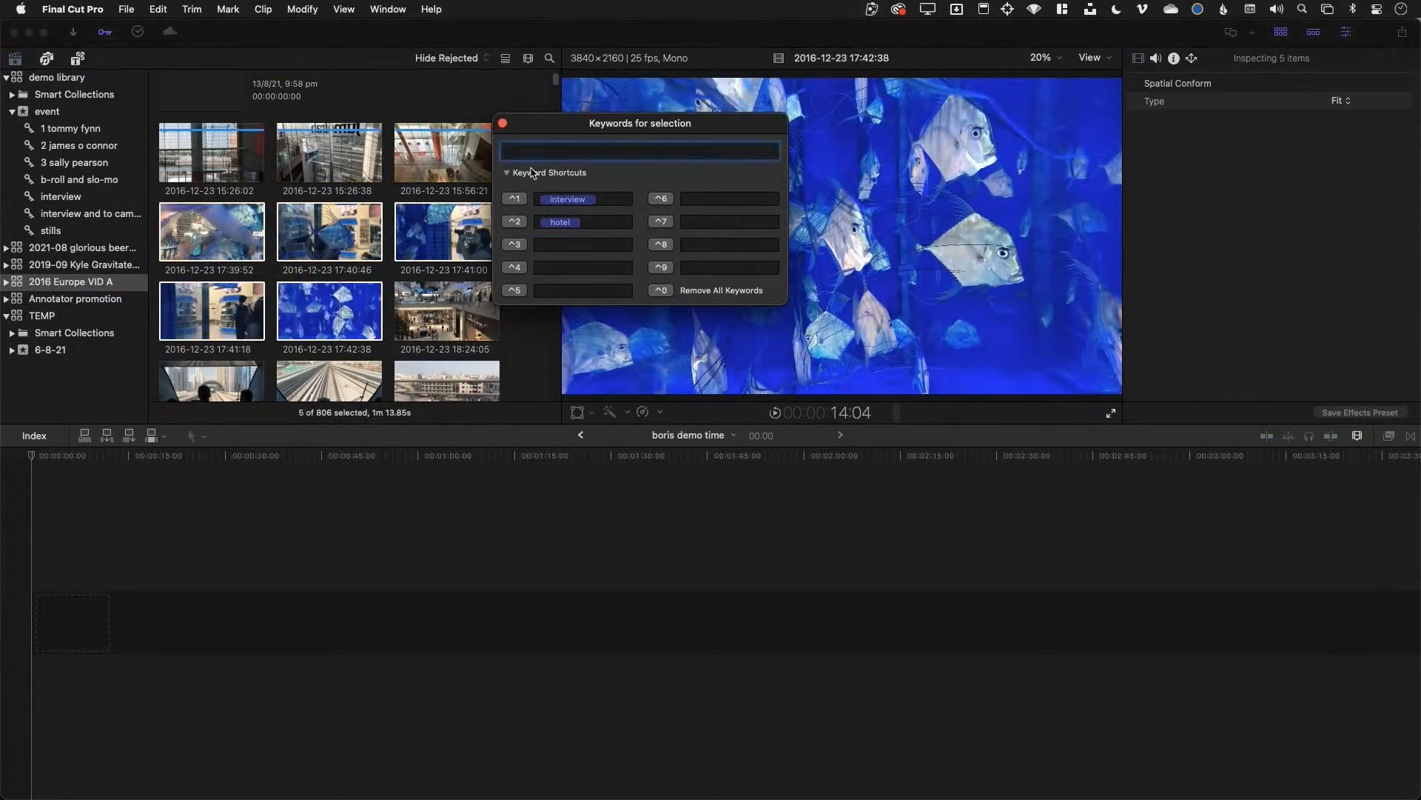
key("Return")
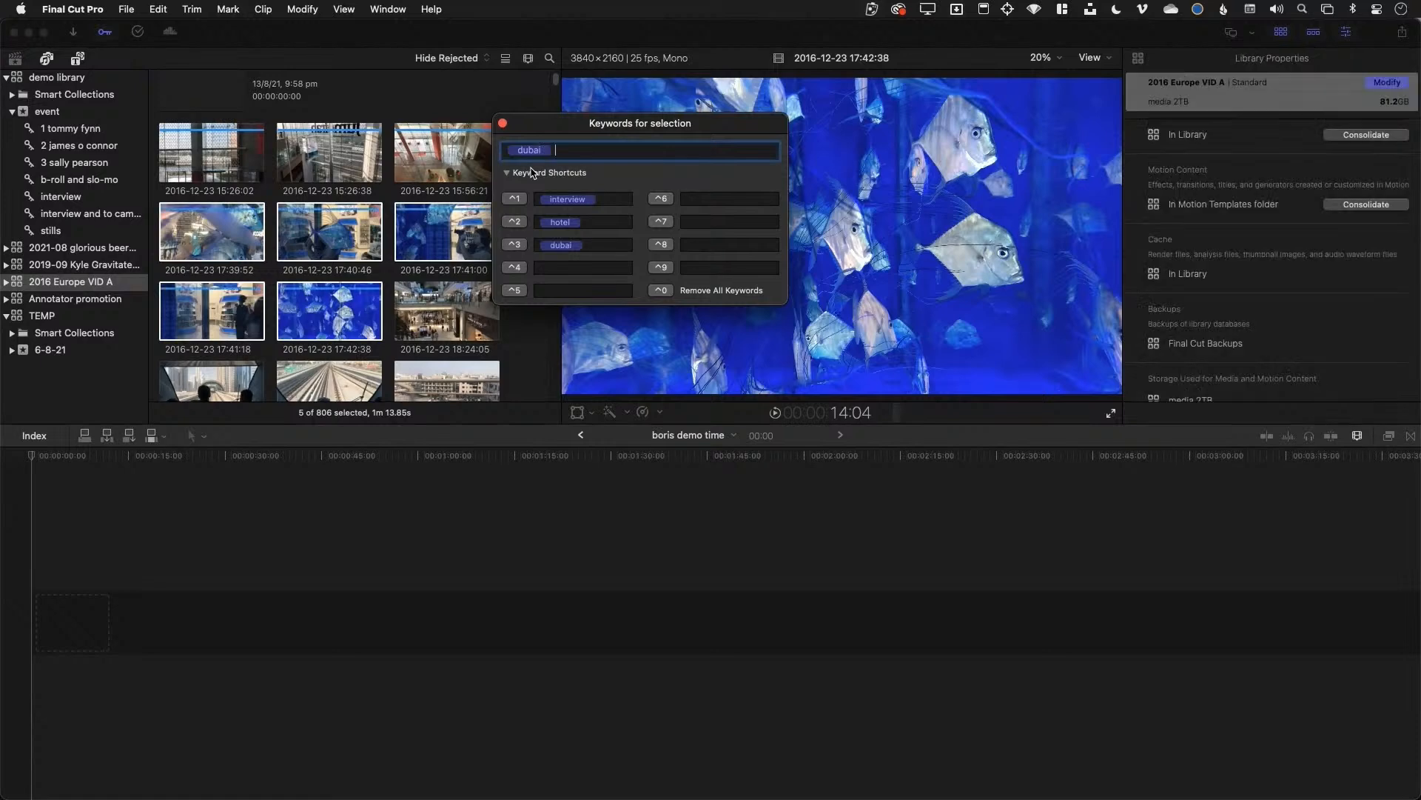
Add dubai to the three hotel clips and expand the library's keyword list
left_click(249, 169)
left_click(445, 152, "shift")
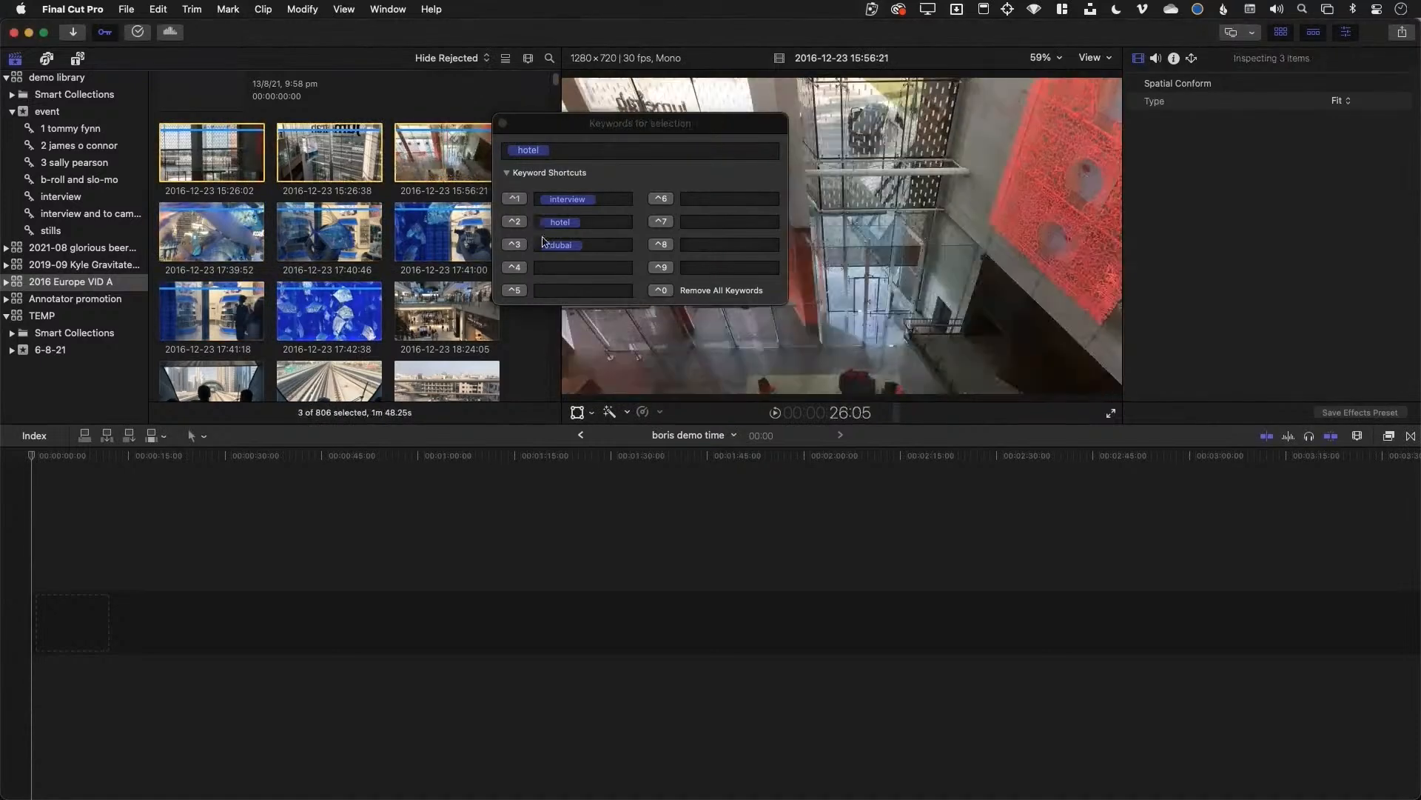
left_click(527, 250)
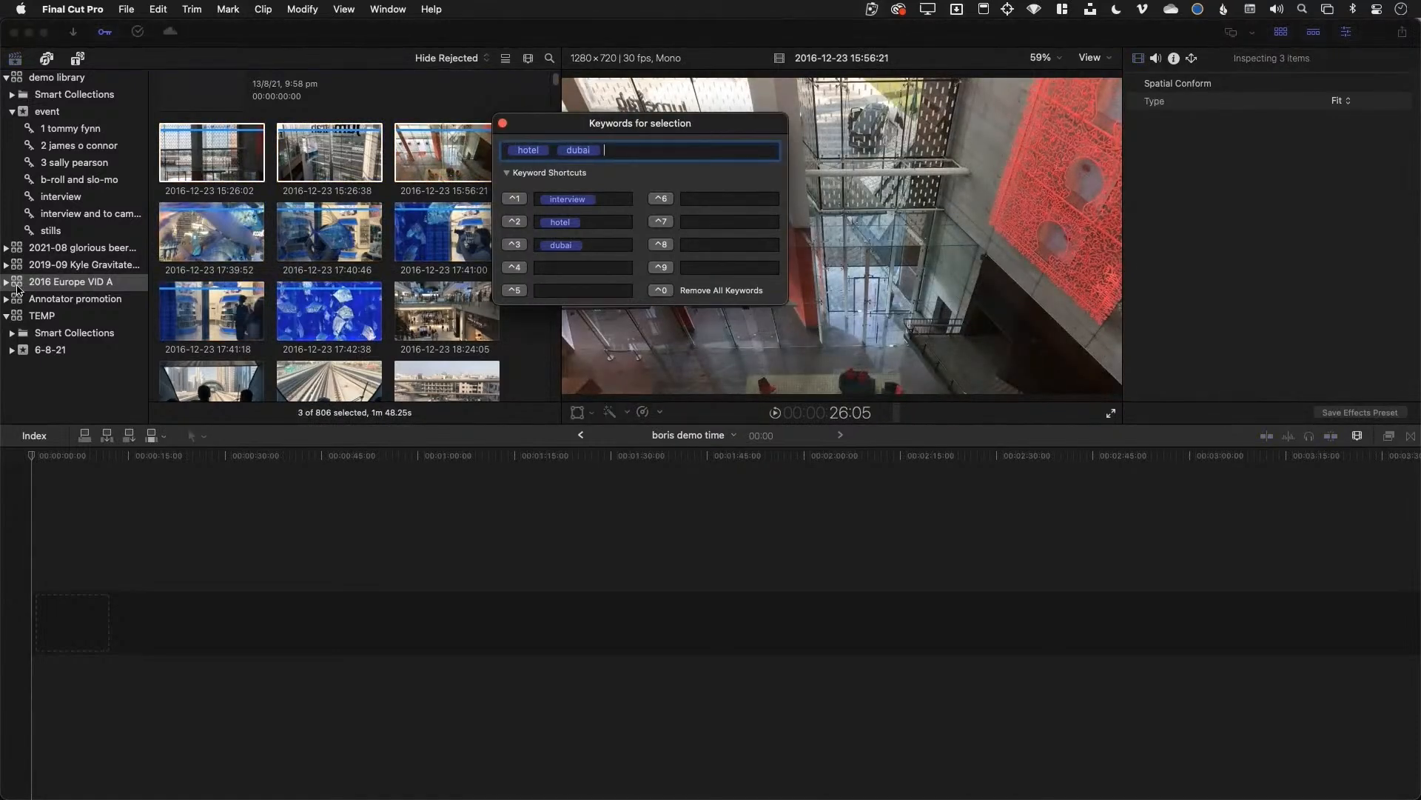
left_click(7, 282)
left_click(11, 333)
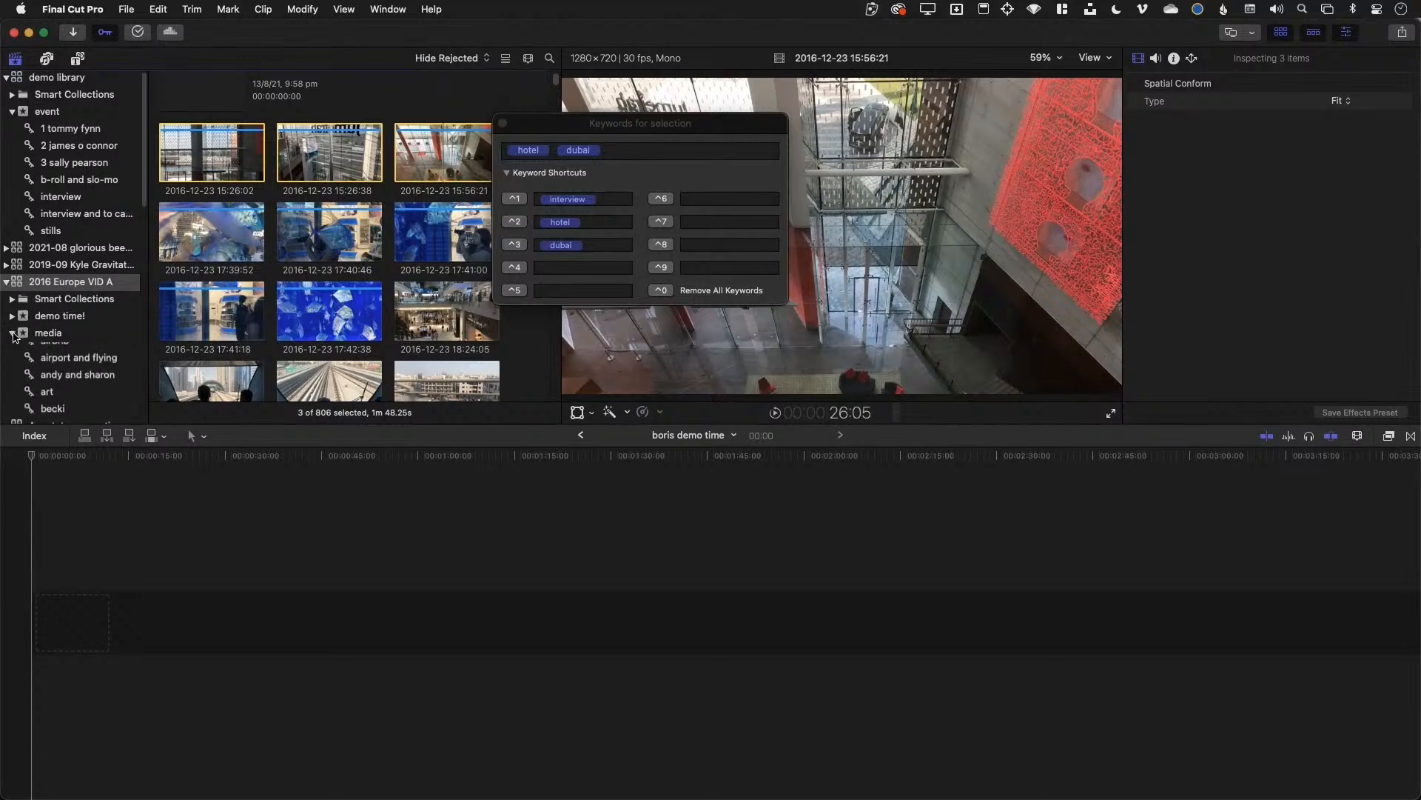
Expand demo time! and view its new dubai and hotel keyword collections
scroll(82, 356, "down", 3)
scroll(87, 380, "down", 6)
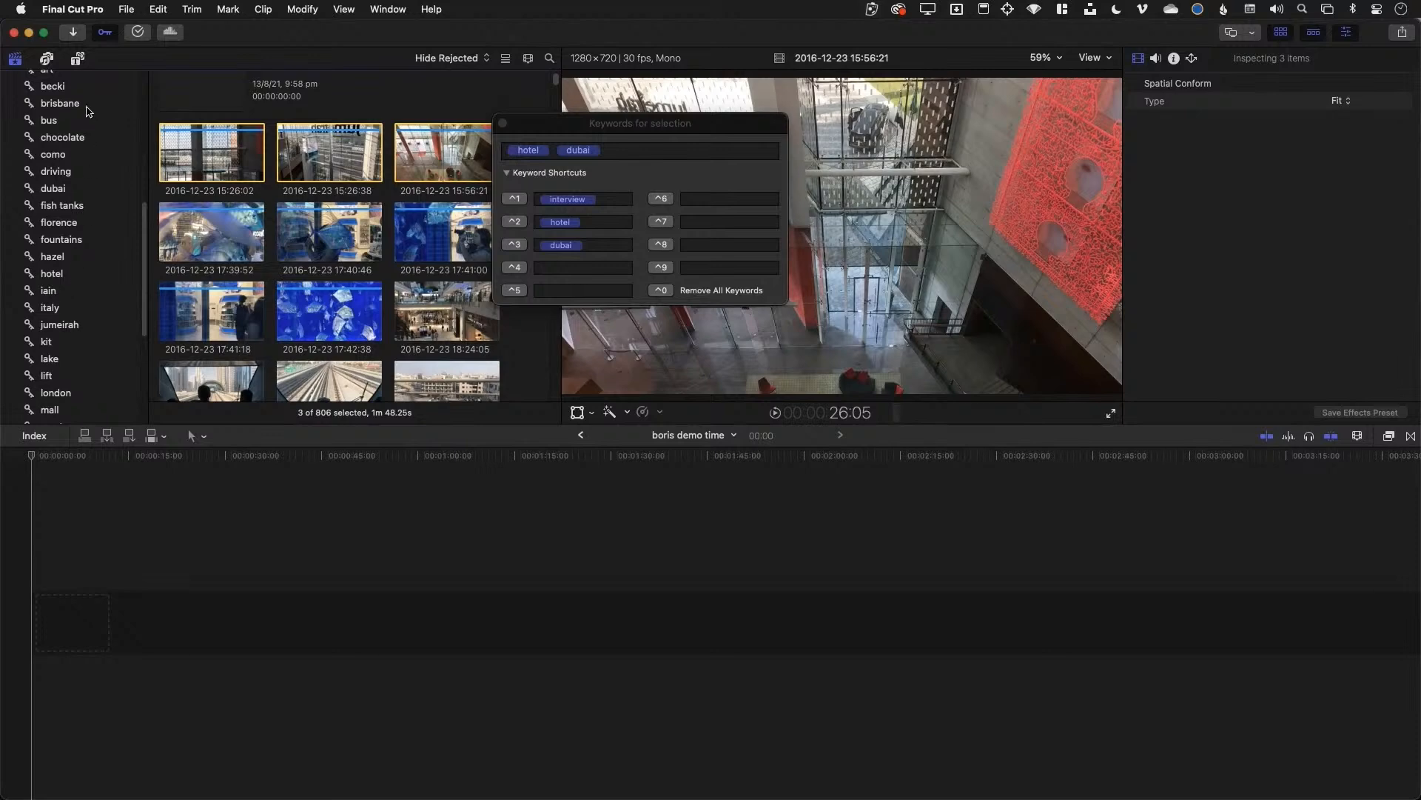
scroll(84, 126, "up", 3)
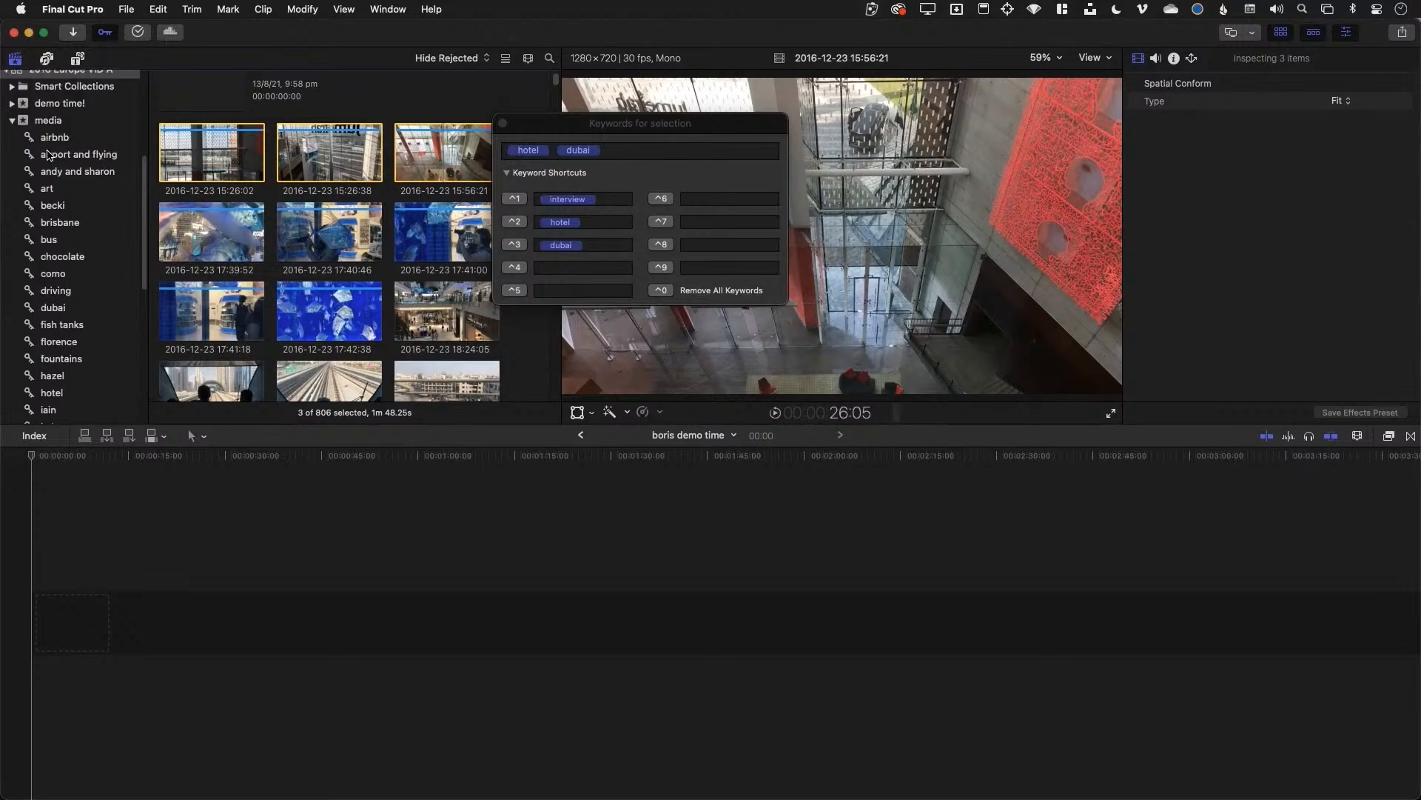
left_click(32, 108)
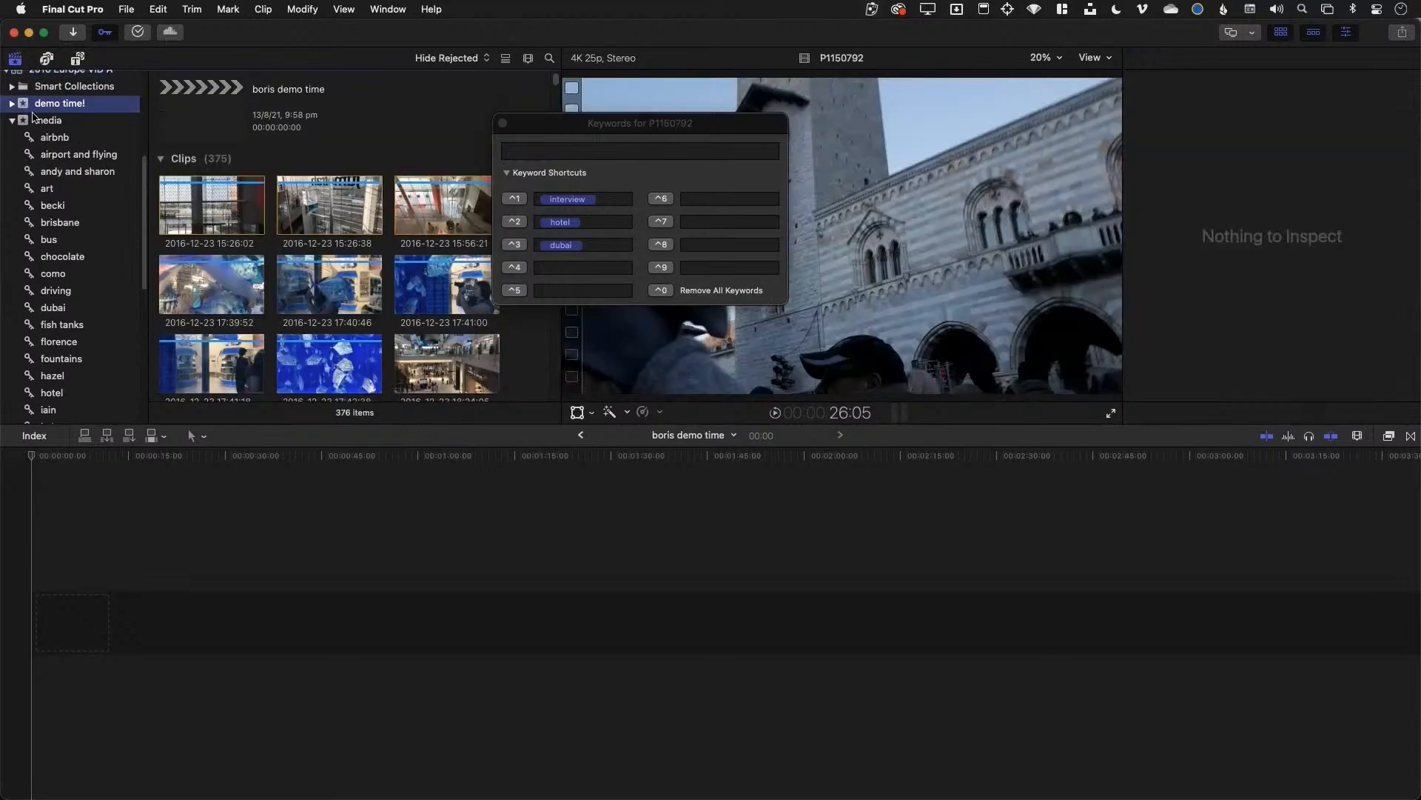
left_click(12, 103)
left_click(53, 137)
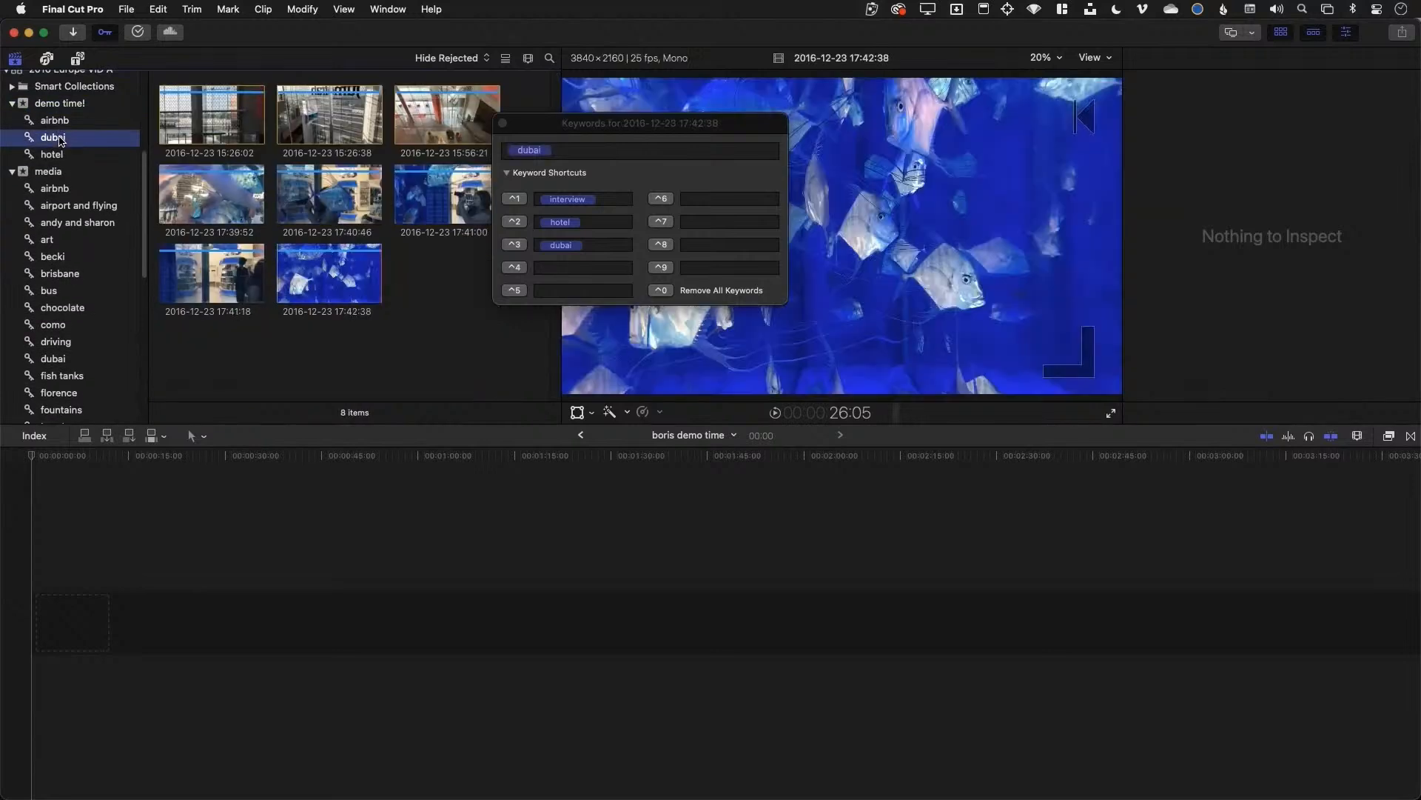
left_click(64, 161)
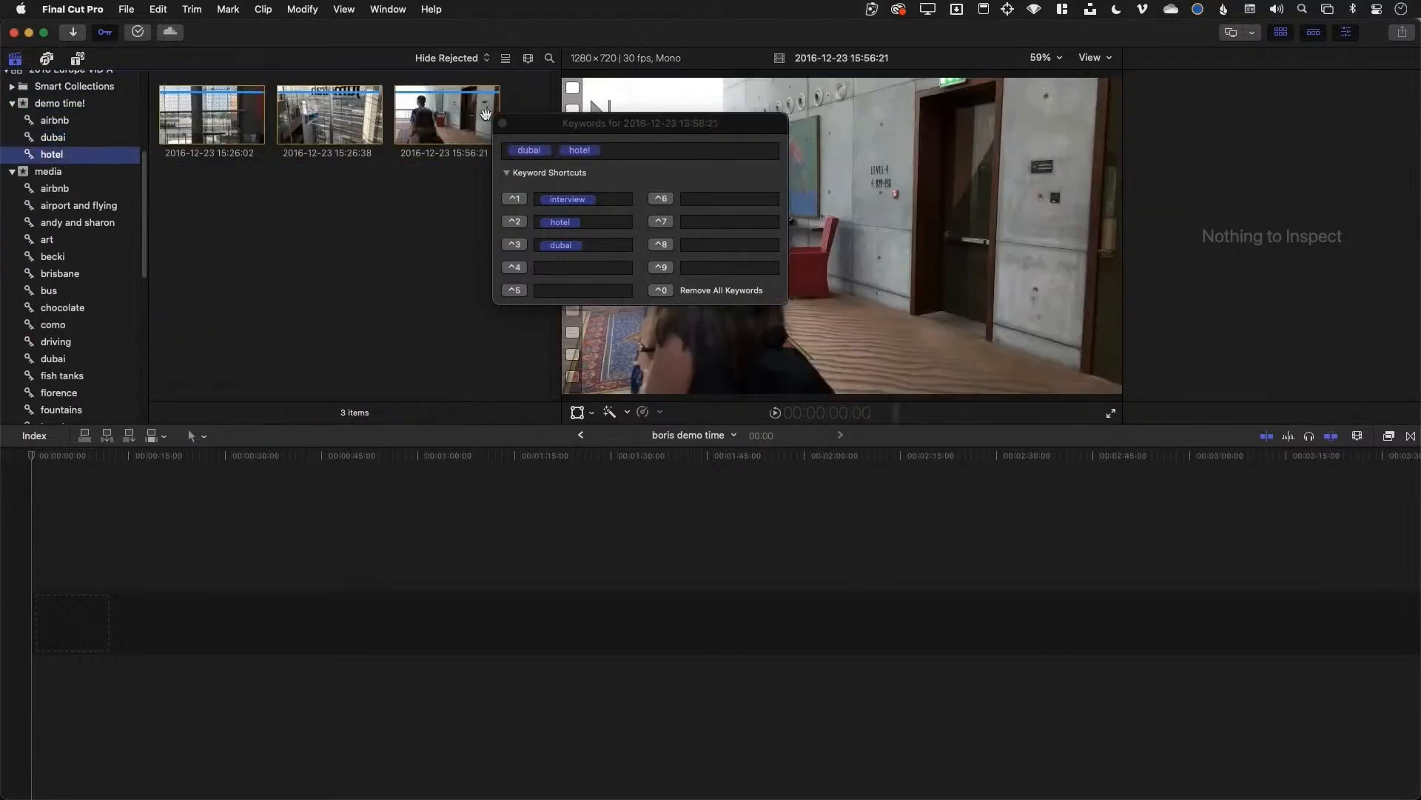
Browse the media event's chocolate, driving, dubai, fish tanks, florence and brisbane collections
left_click(57, 310)
scroll(57, 315, "down", 2)
left_click(58, 314)
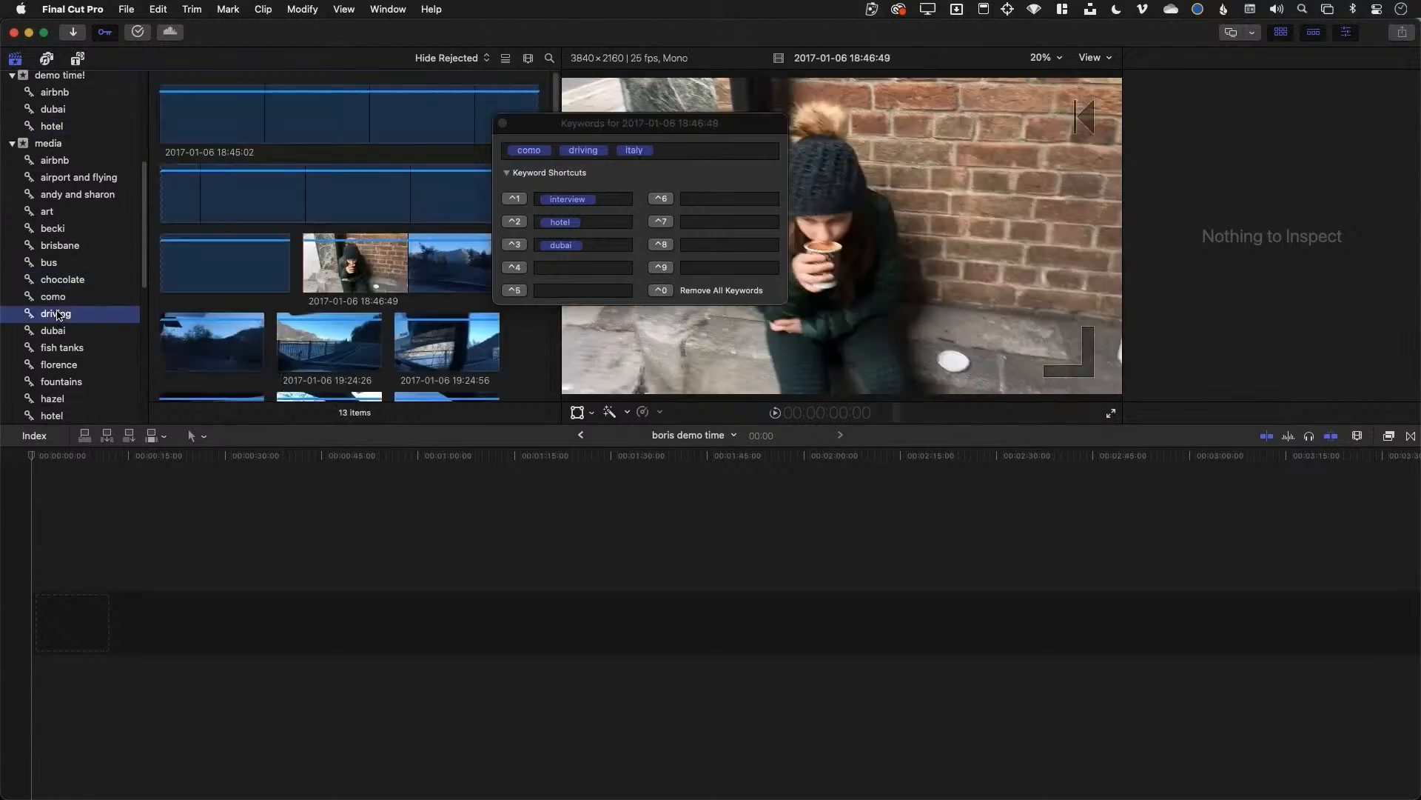
left_click(60, 333)
left_click(63, 349)
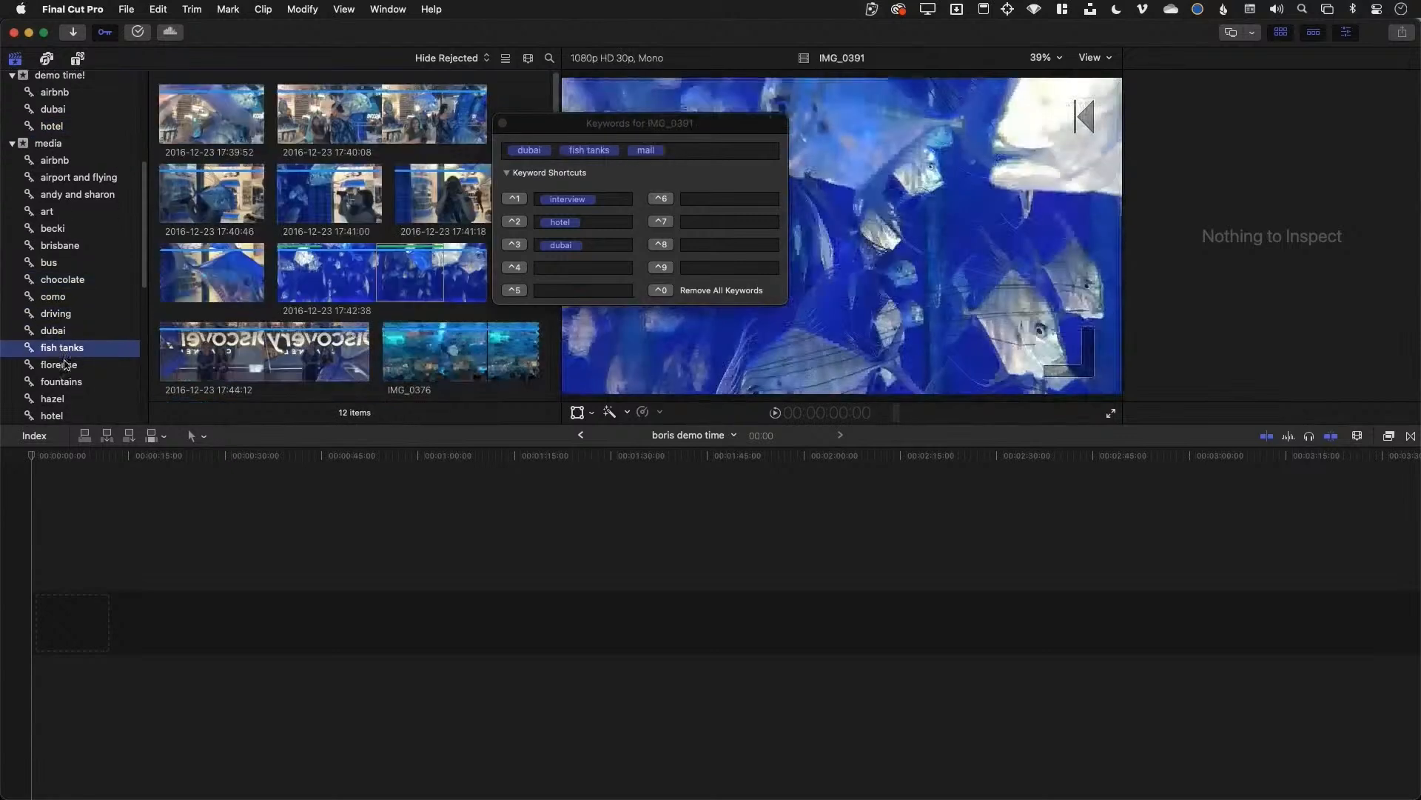
left_click(64, 365)
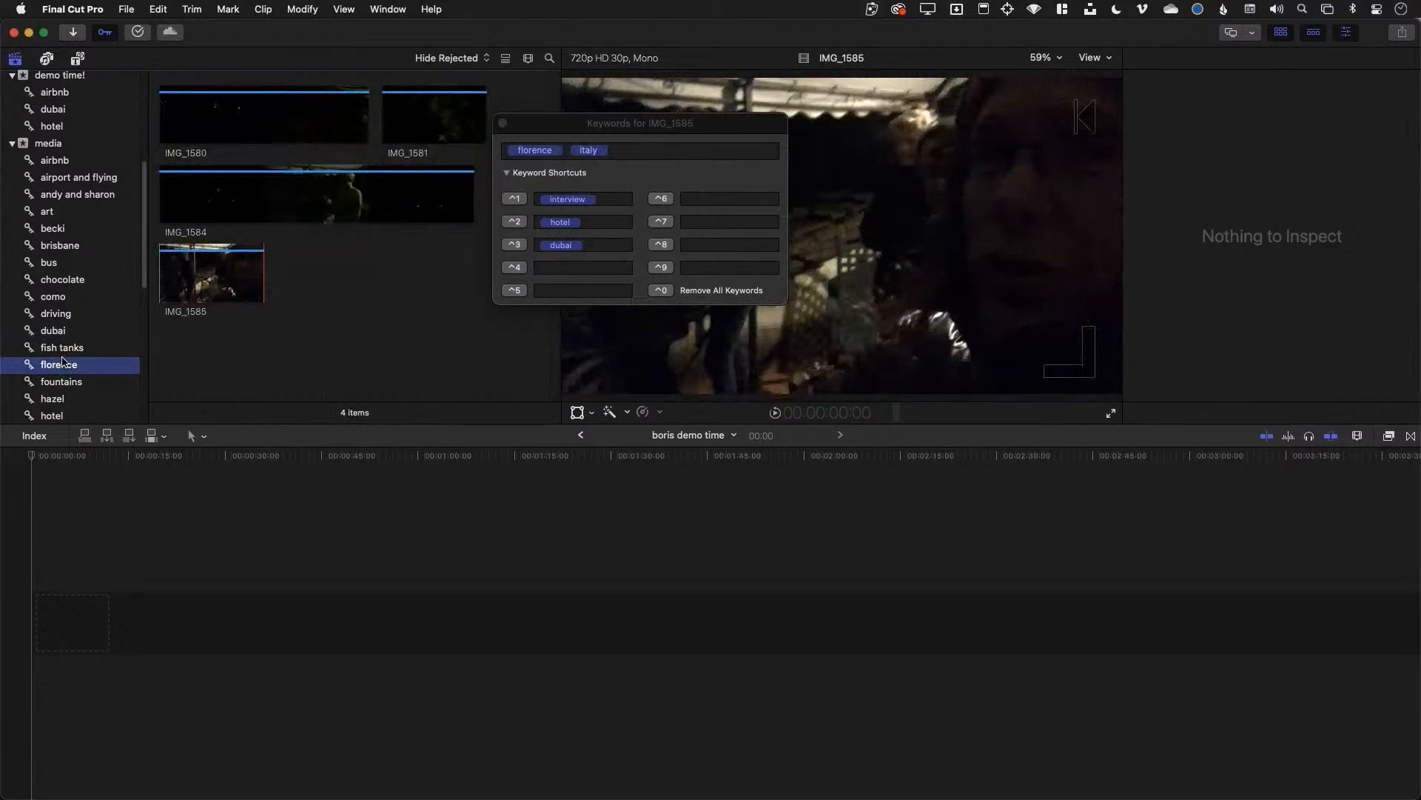
scroll(68, 360, "down", 3)
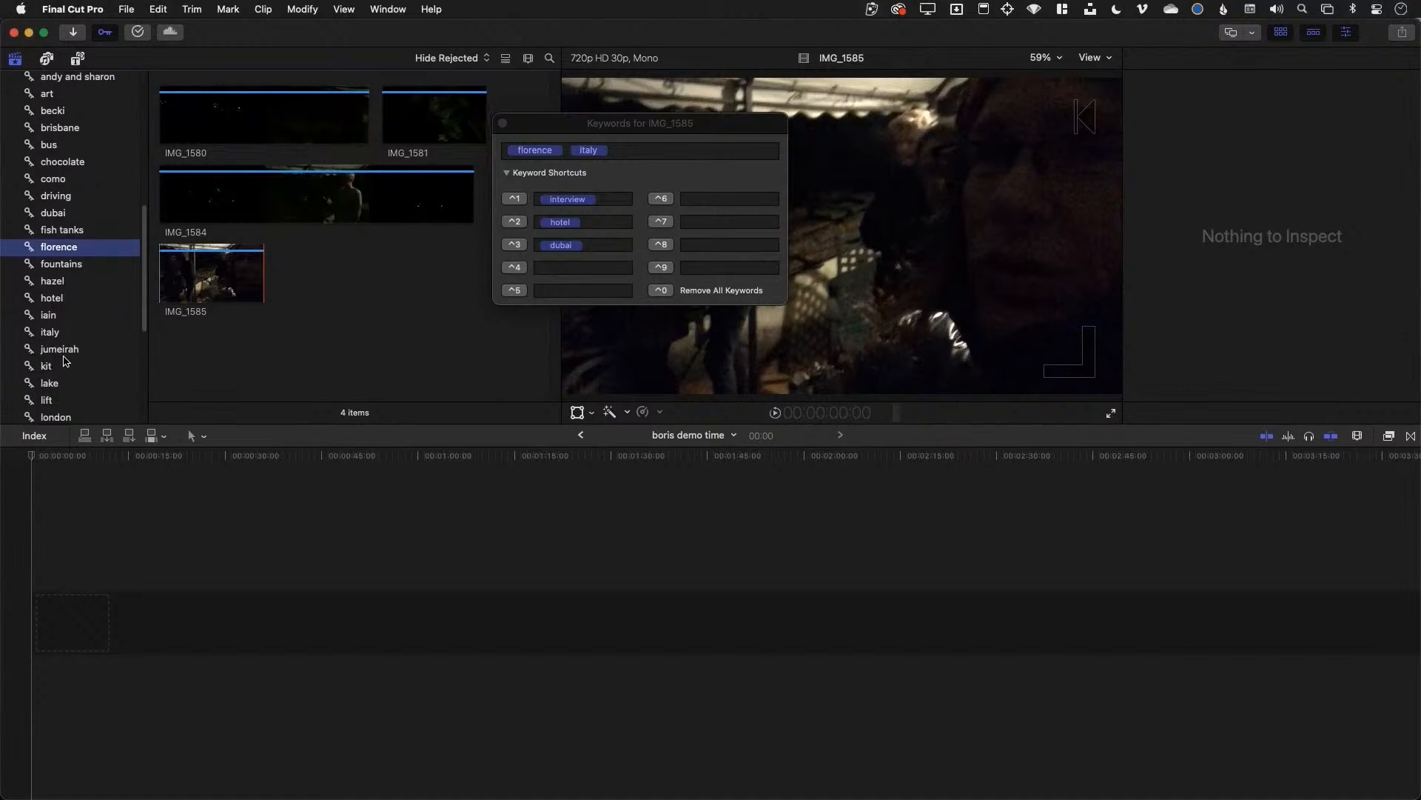
left_click(78, 196)
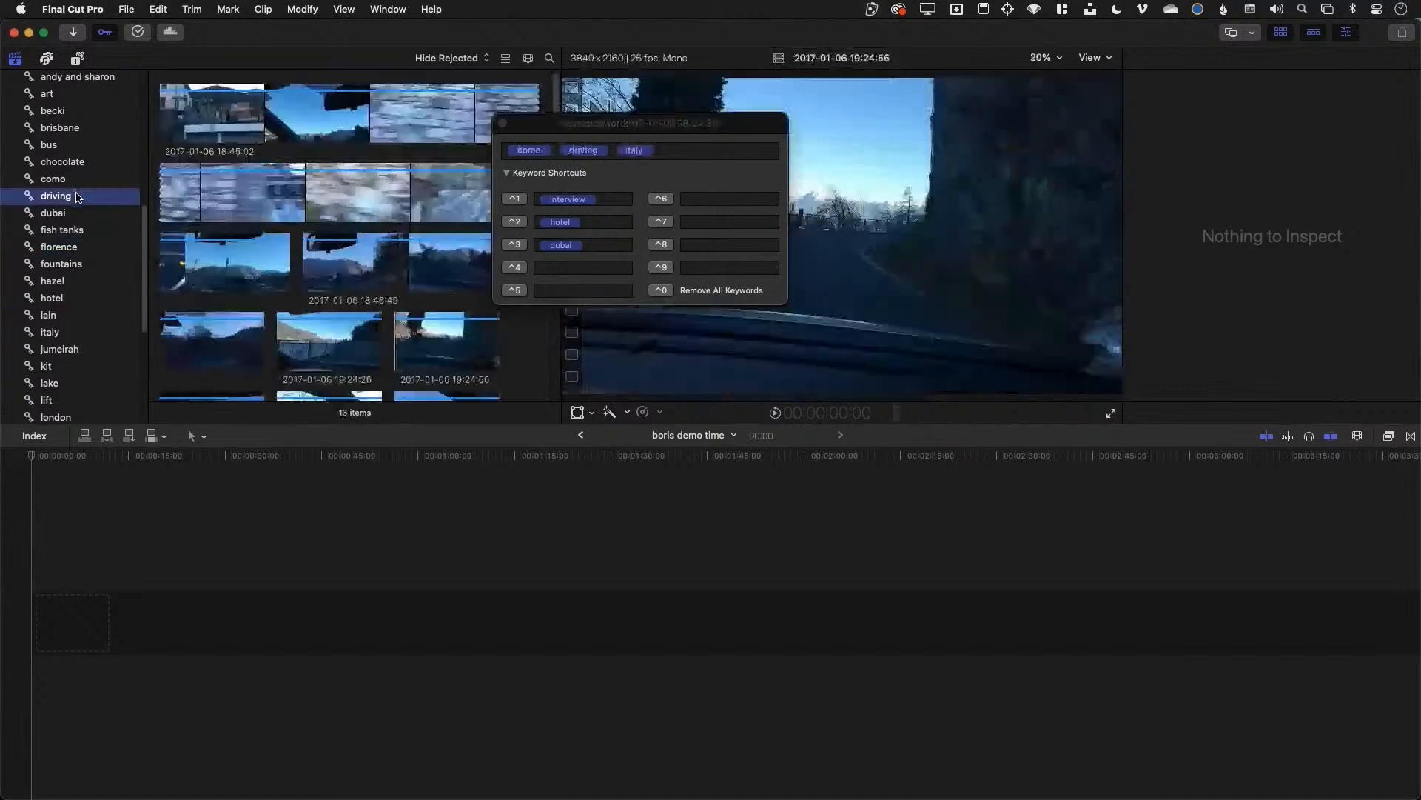
left_click(77, 163)
left_click(77, 130)
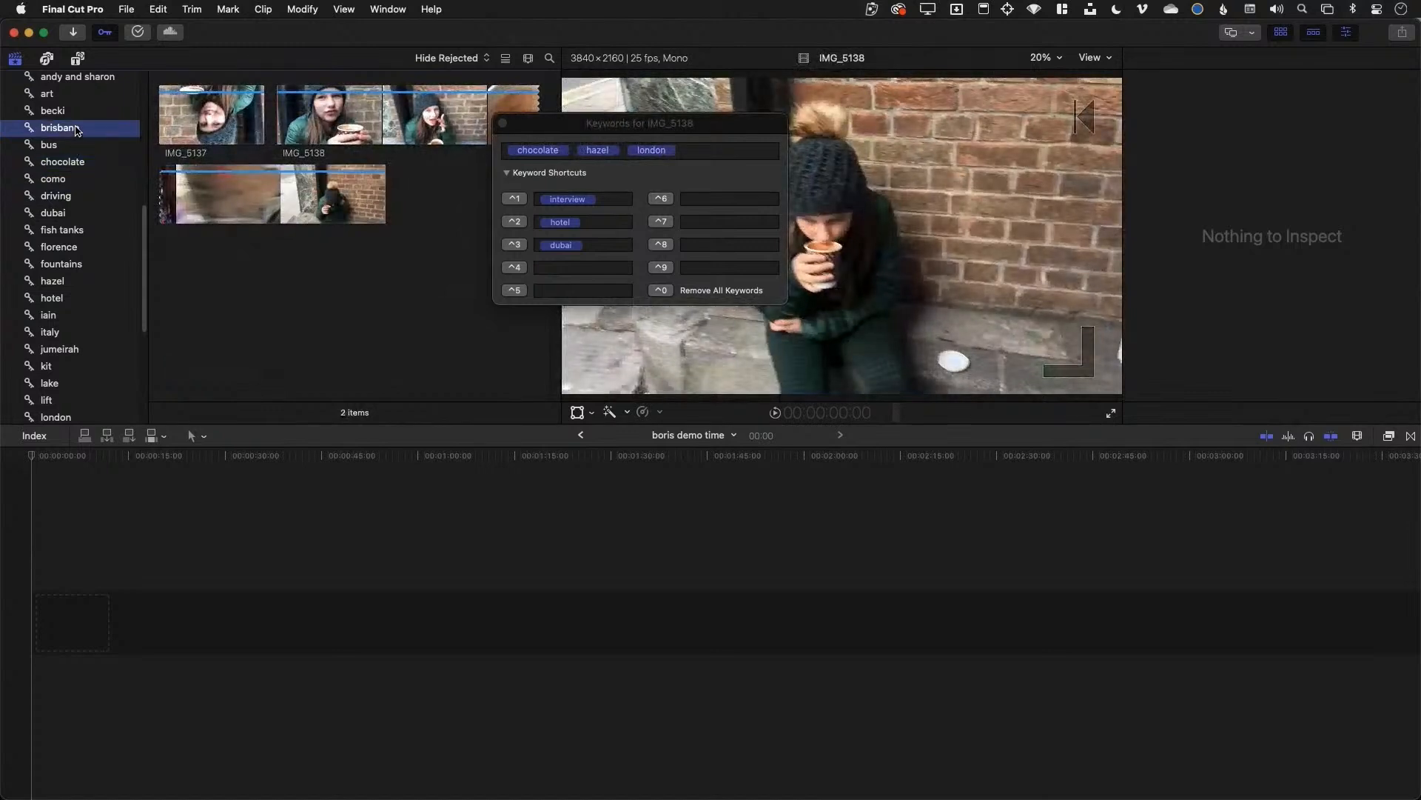
scroll(77, 130, "up", 10)
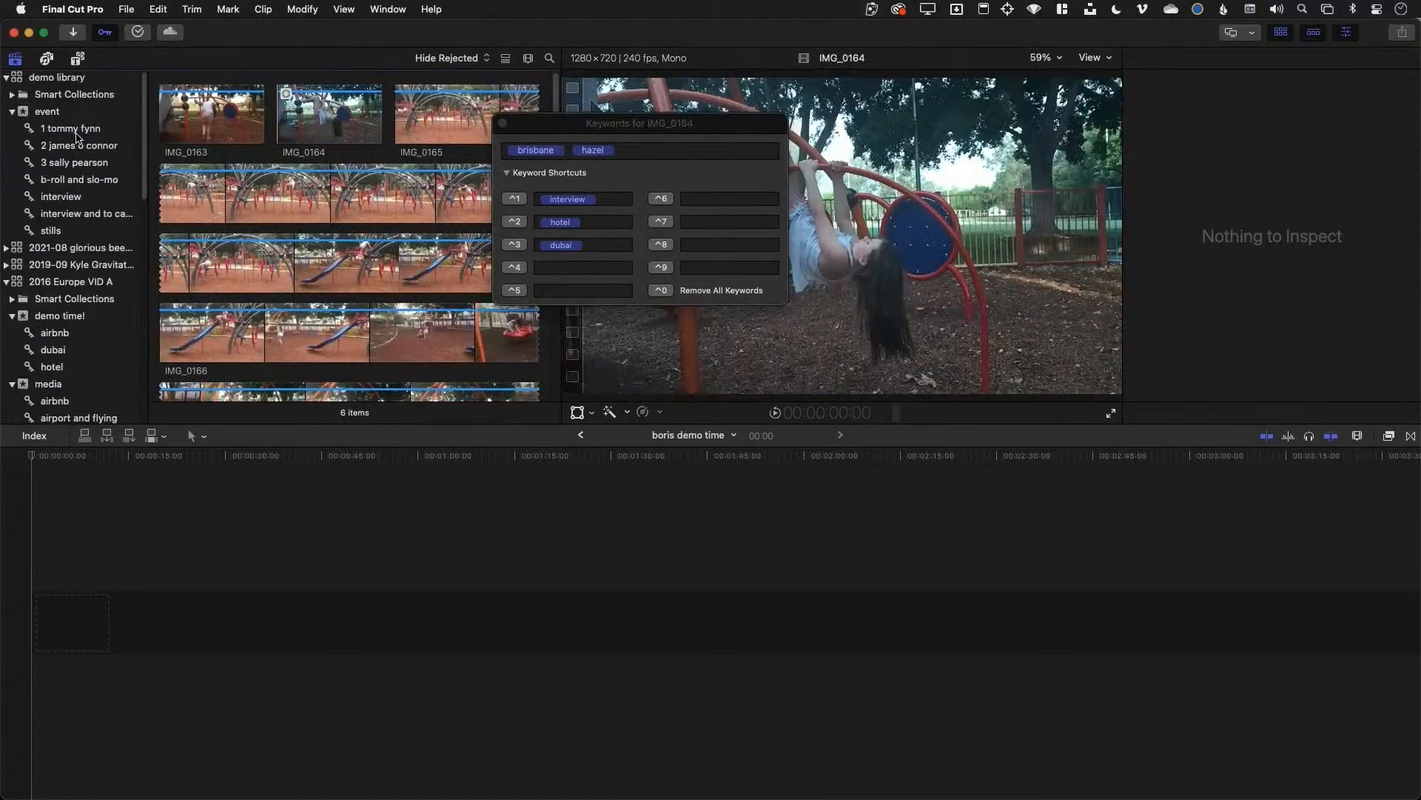
left_click(77, 130)
left_click_drag(599, 141, 645, 289)
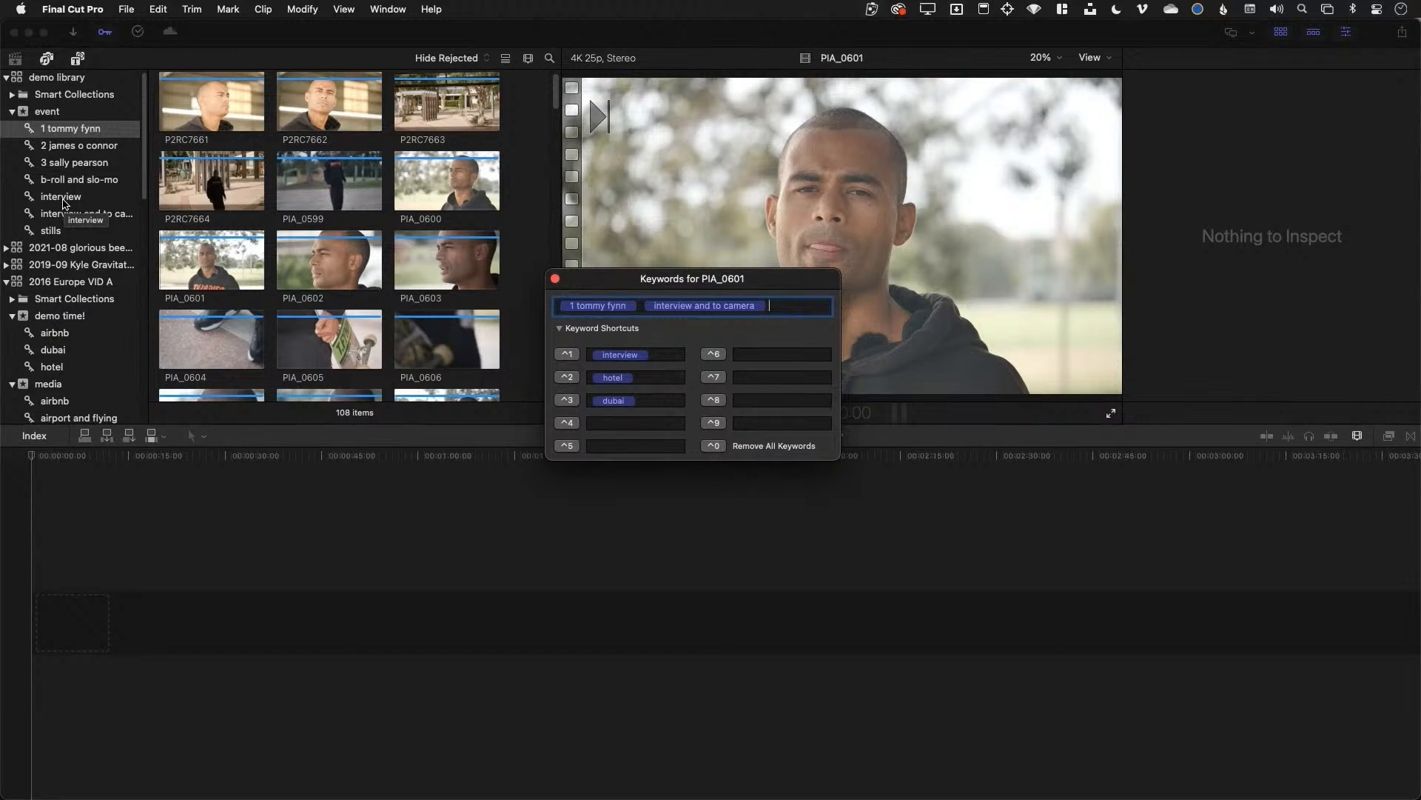
scroll(67, 393, "down", 10)
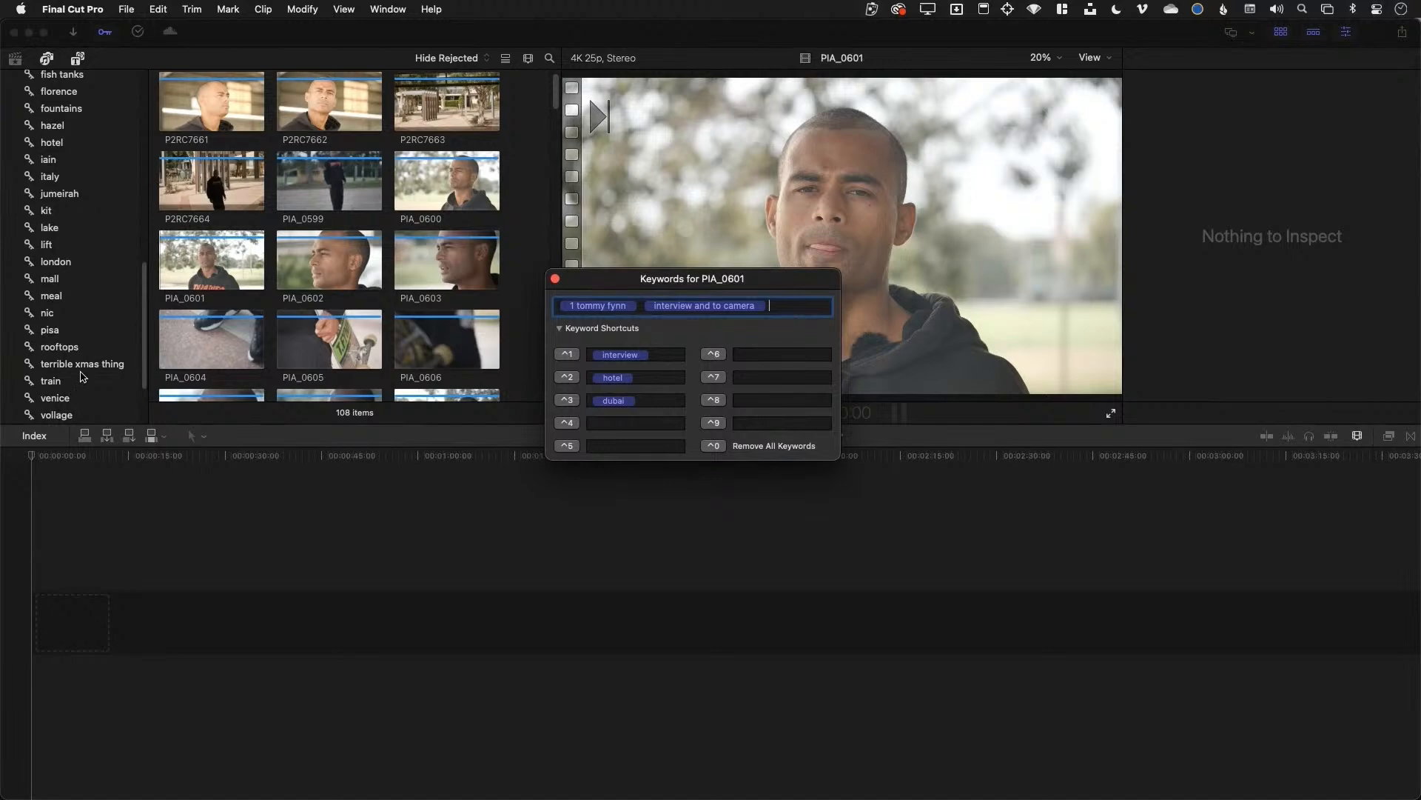
left_click(80, 401)
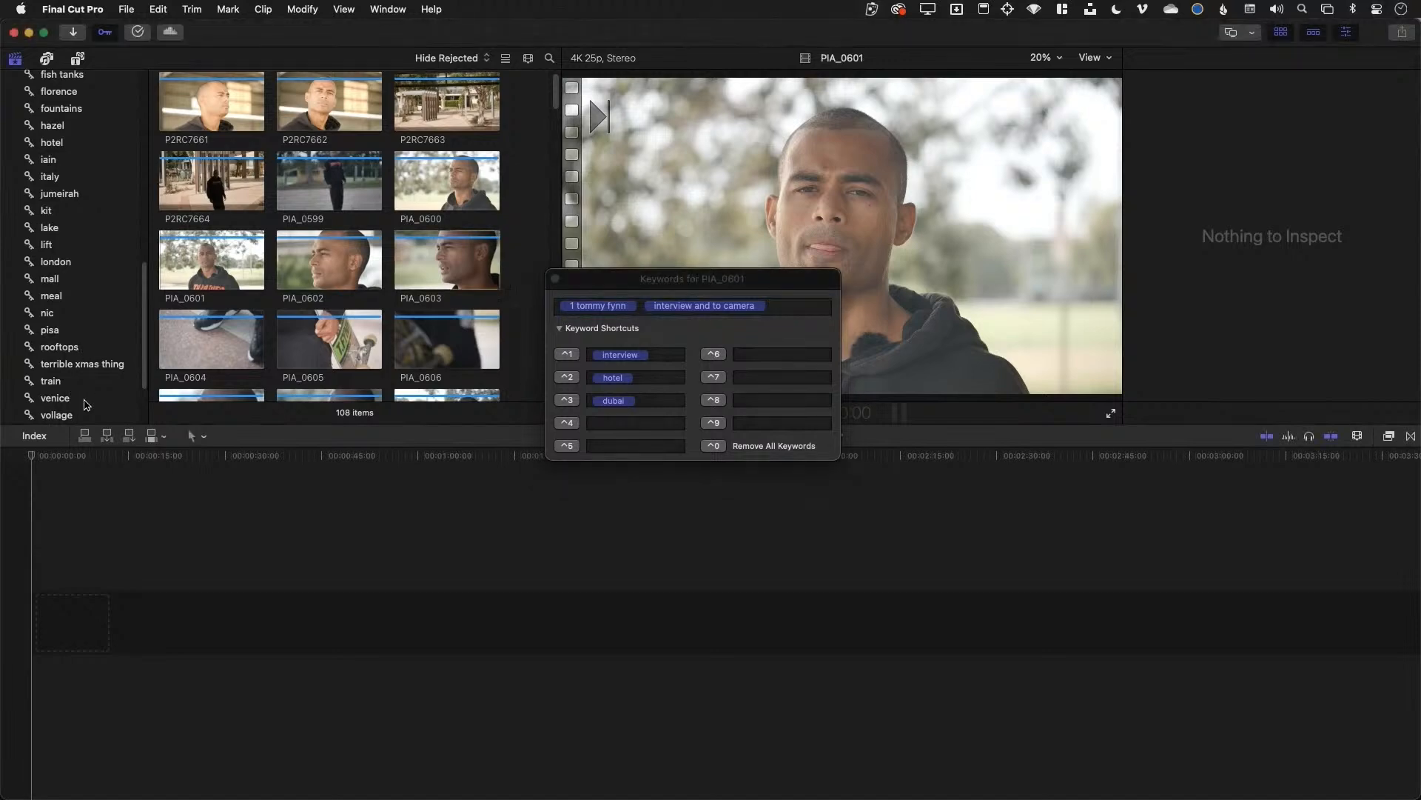
left_click(85, 403)
scroll(365, 248, "down", 15)
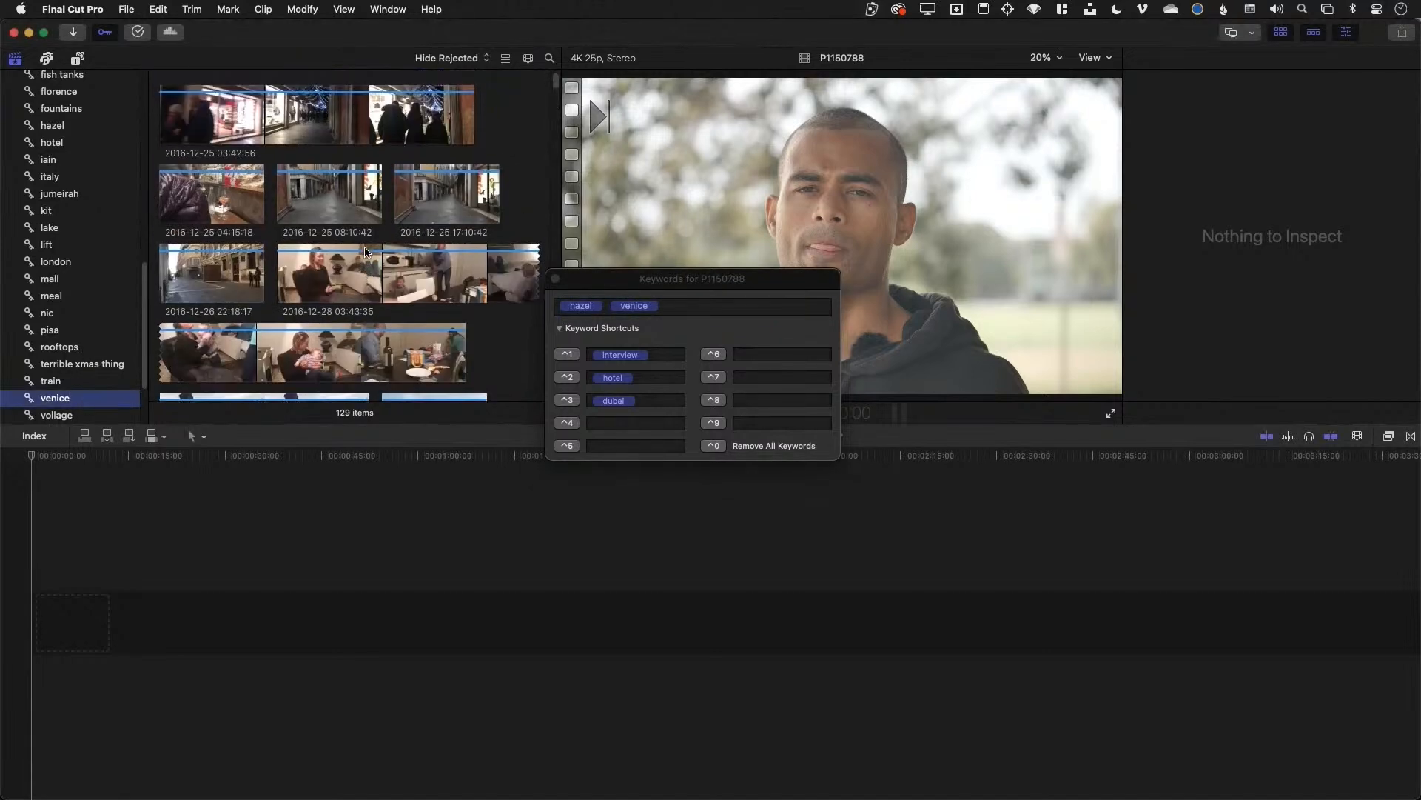
scroll(365, 254, "down", 4)
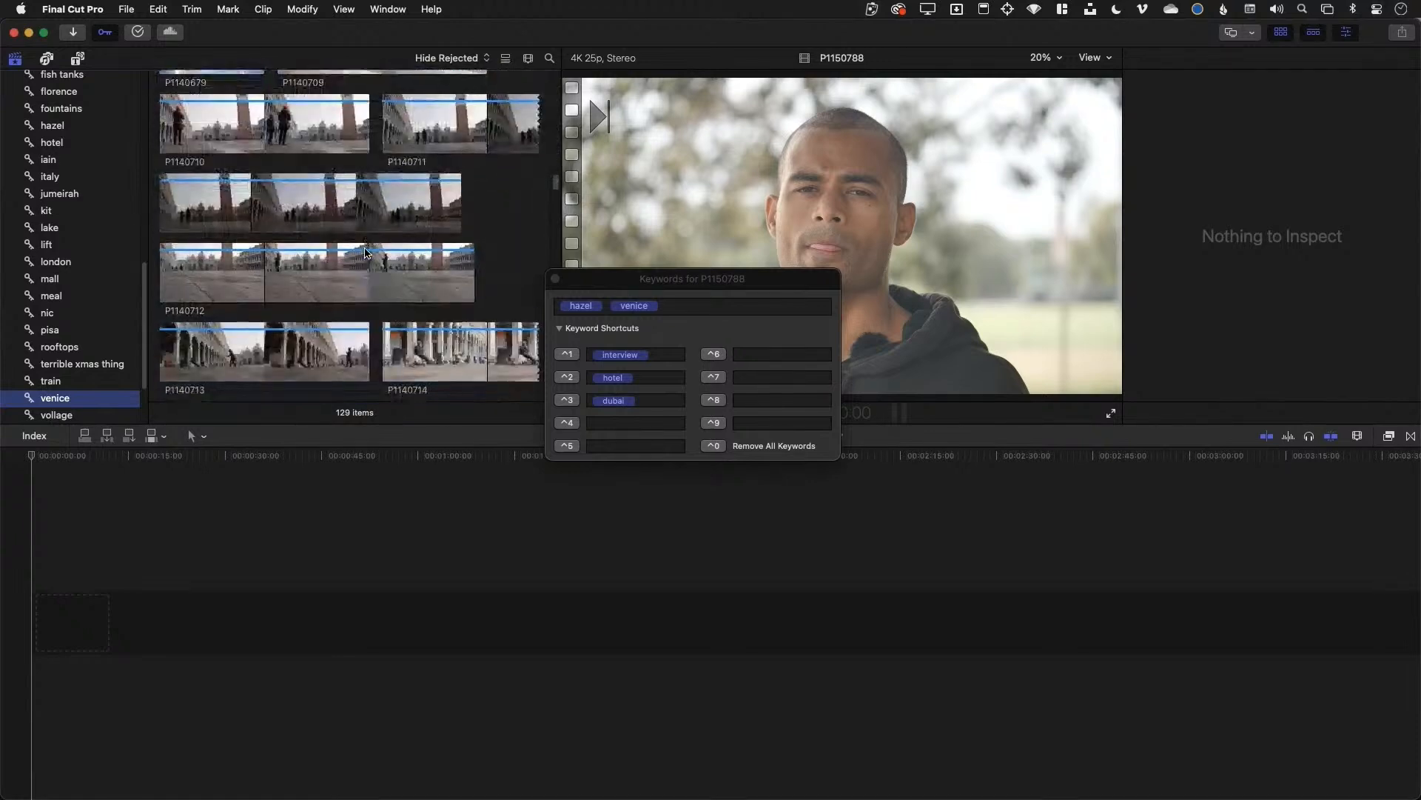
left_click(81, 346)
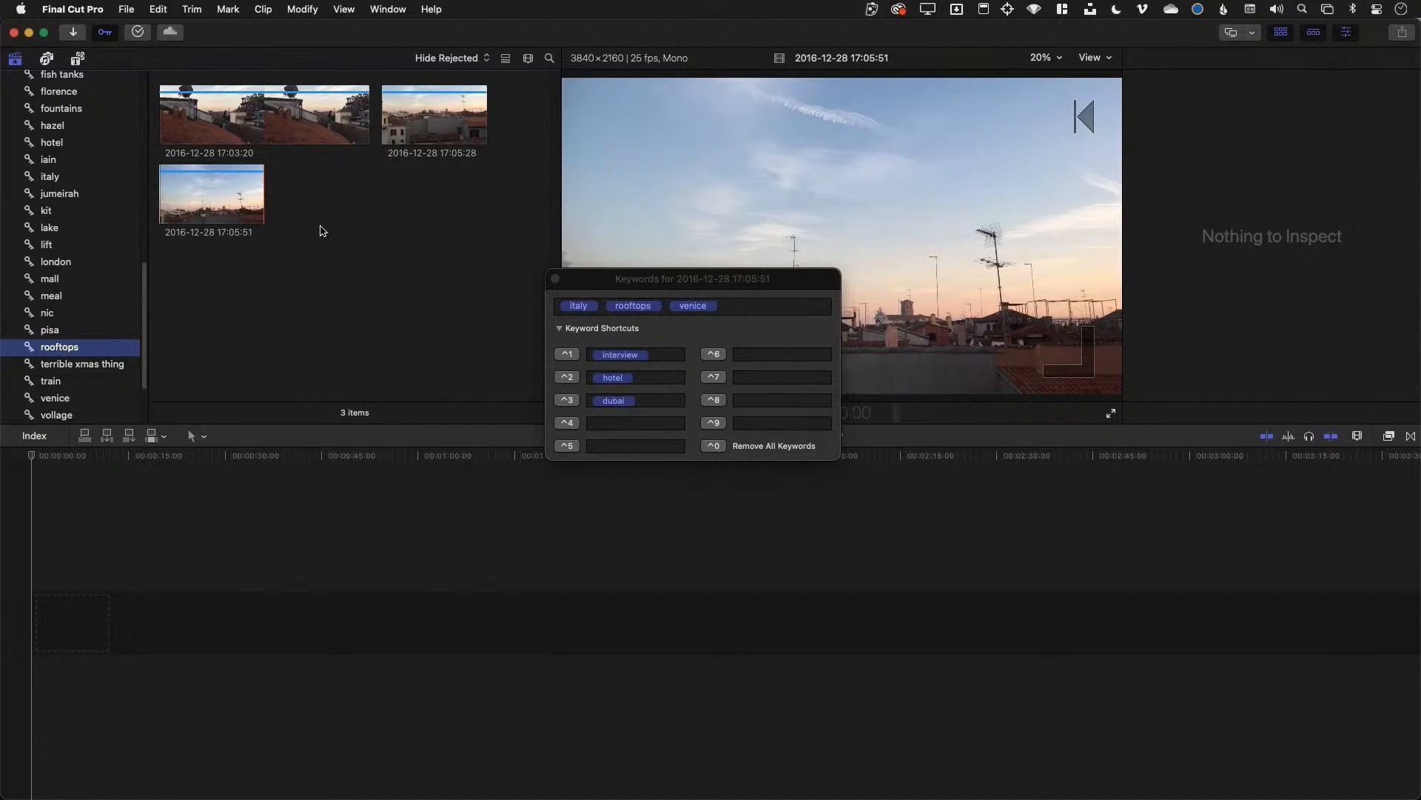
Show all media event clips, play the 15:26:02 clip, and close the Keywords window
scroll(131, 170, "up", 10)
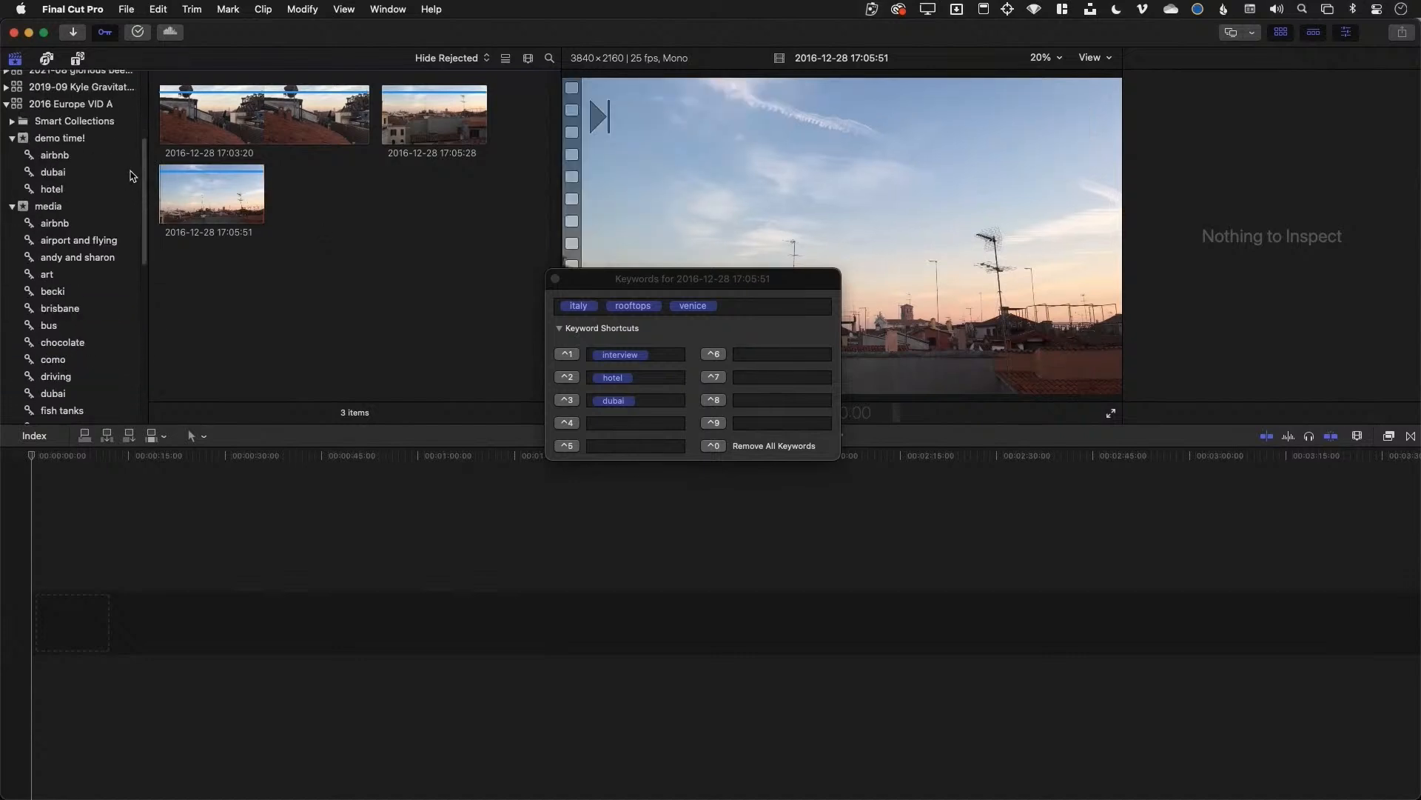
left_click(51, 206)
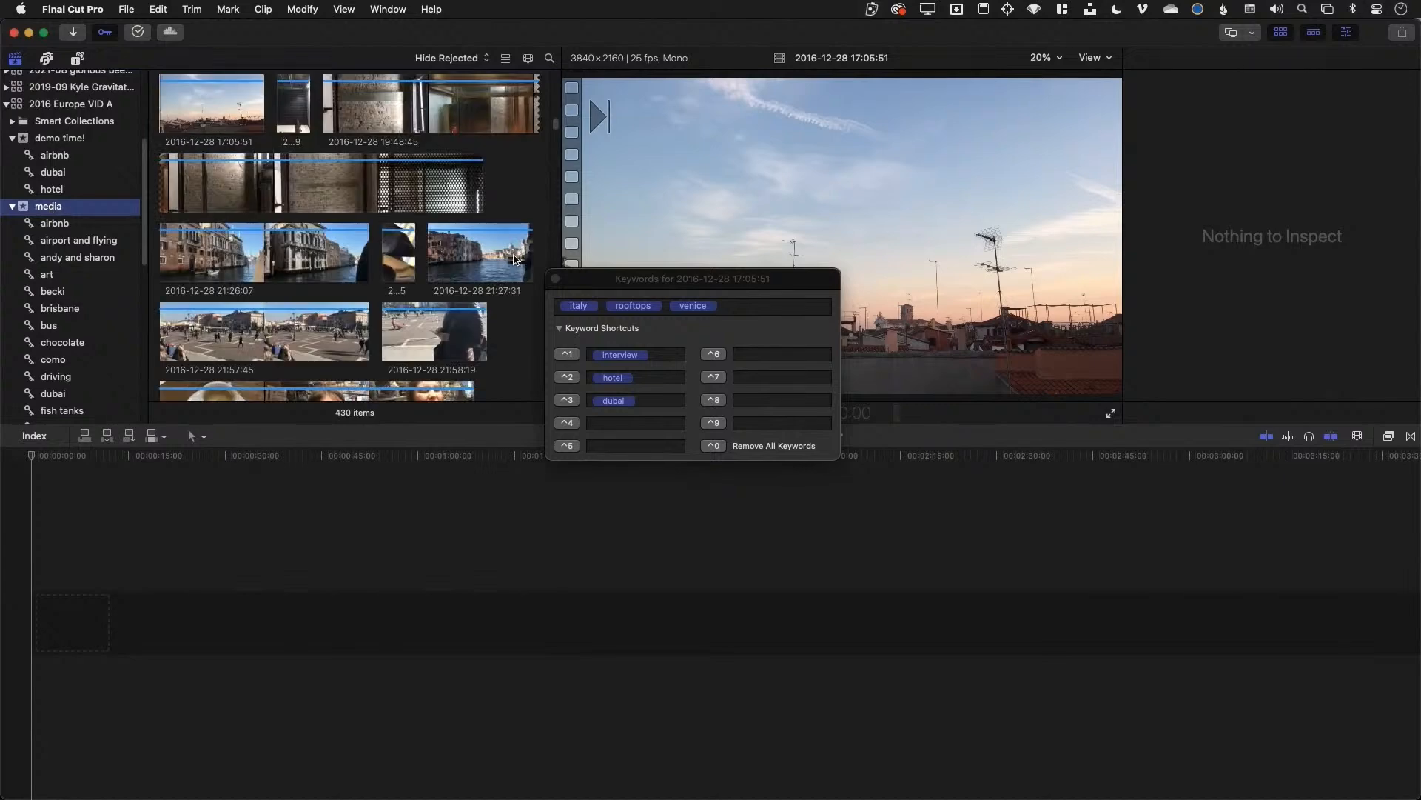
scroll(287, 189, "down", 2)
scroll(289, 189, "up", 10)
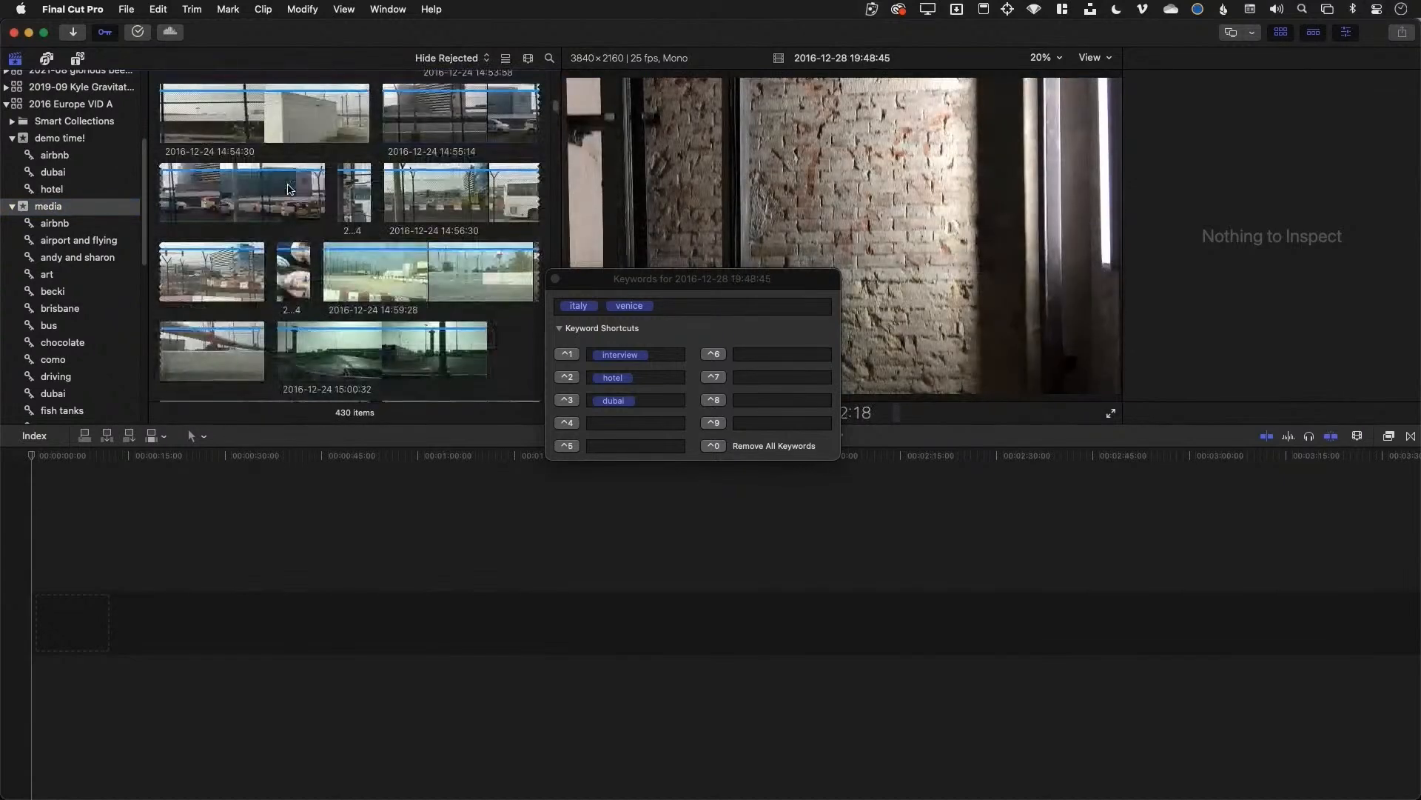
scroll(290, 189, "up", 10)
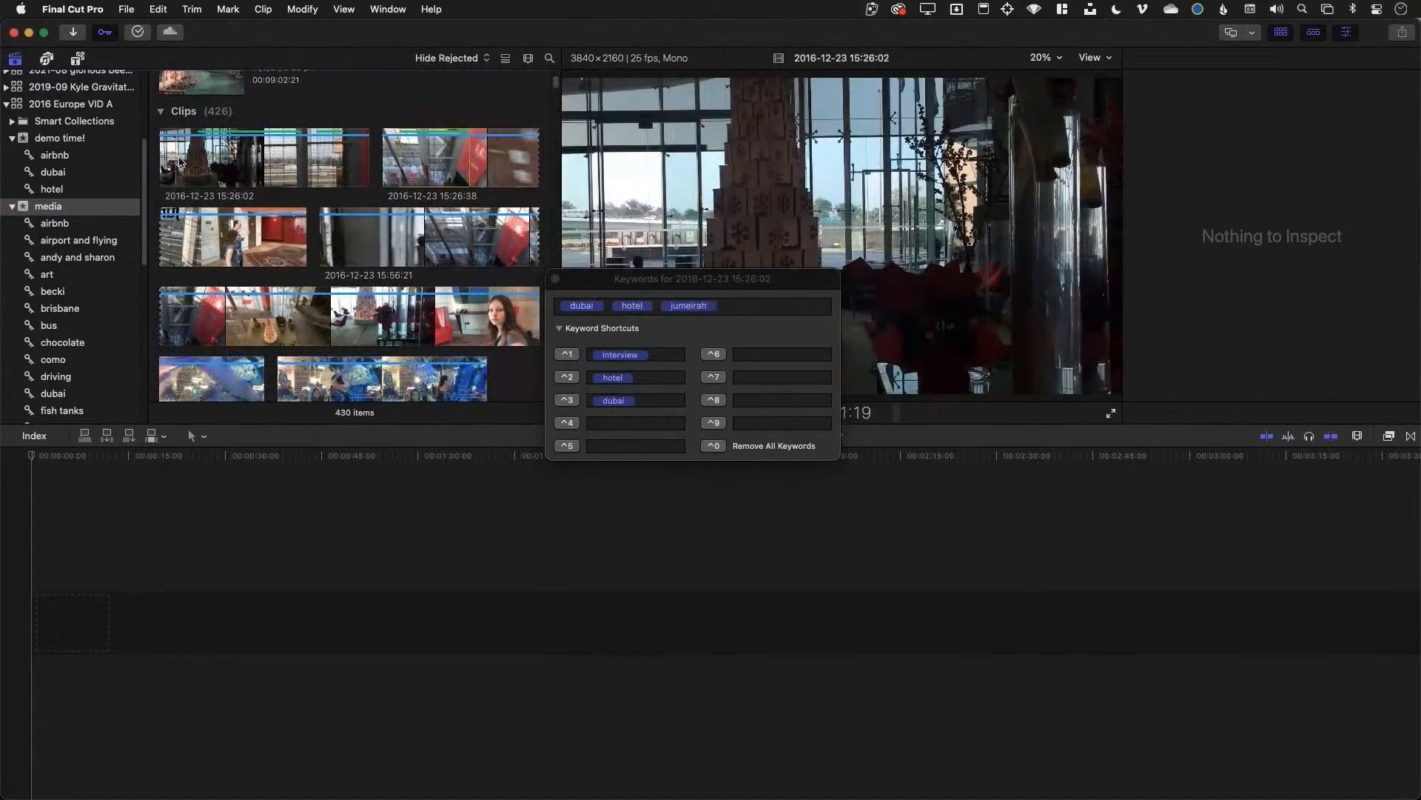
key("space")
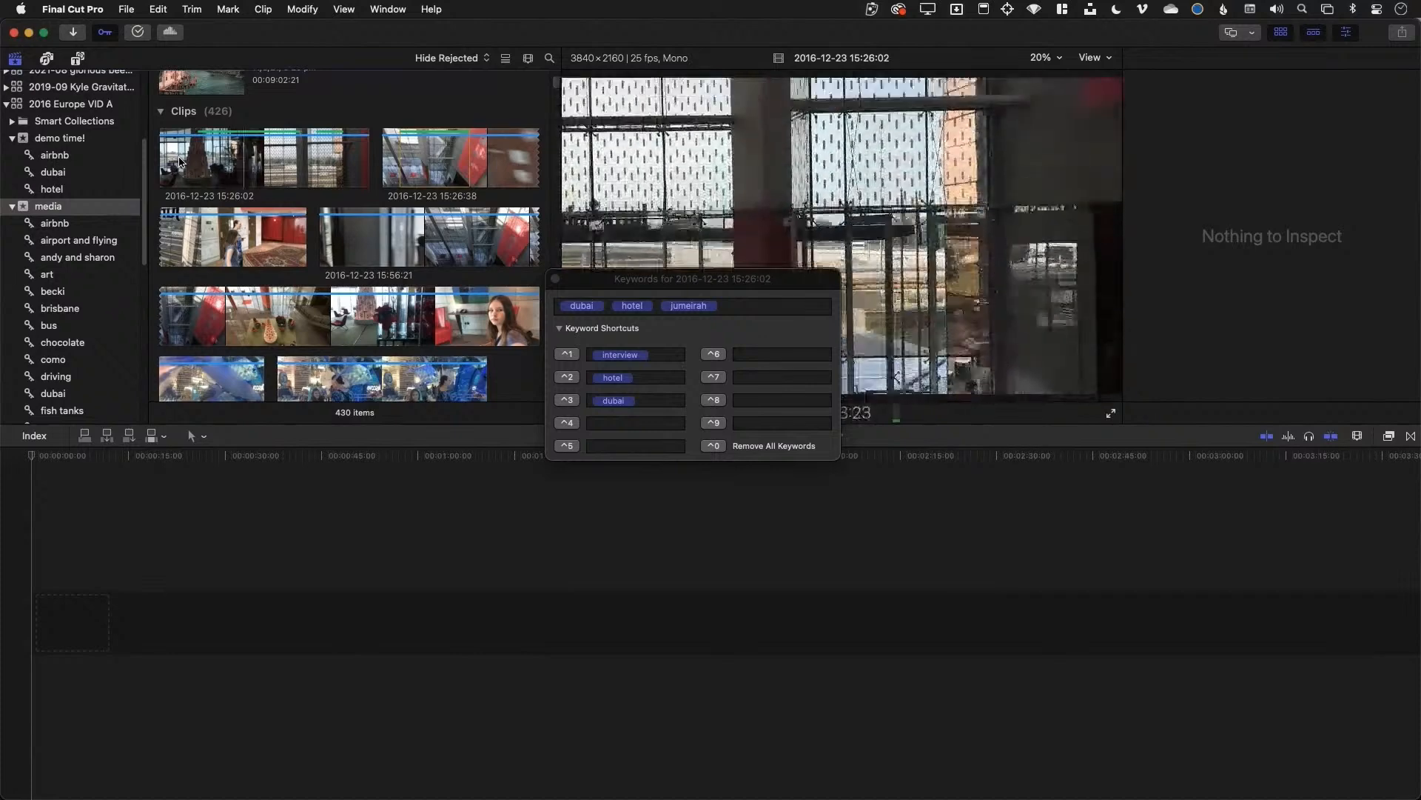
key("super+k")
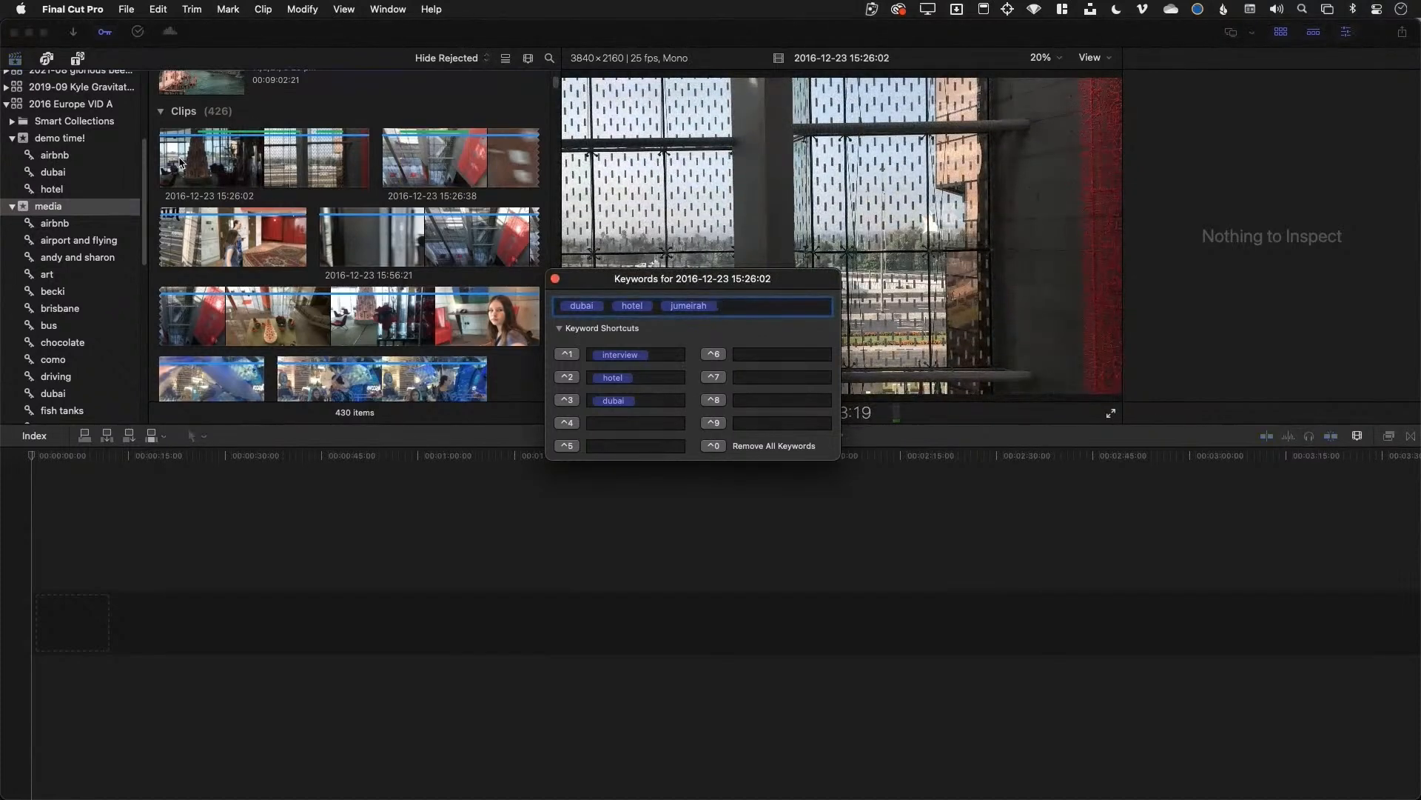
key("super+k")
Hide the Inspector and timeline, then mark an out point on the 17:39:52 aquarium clip
key("super+4")
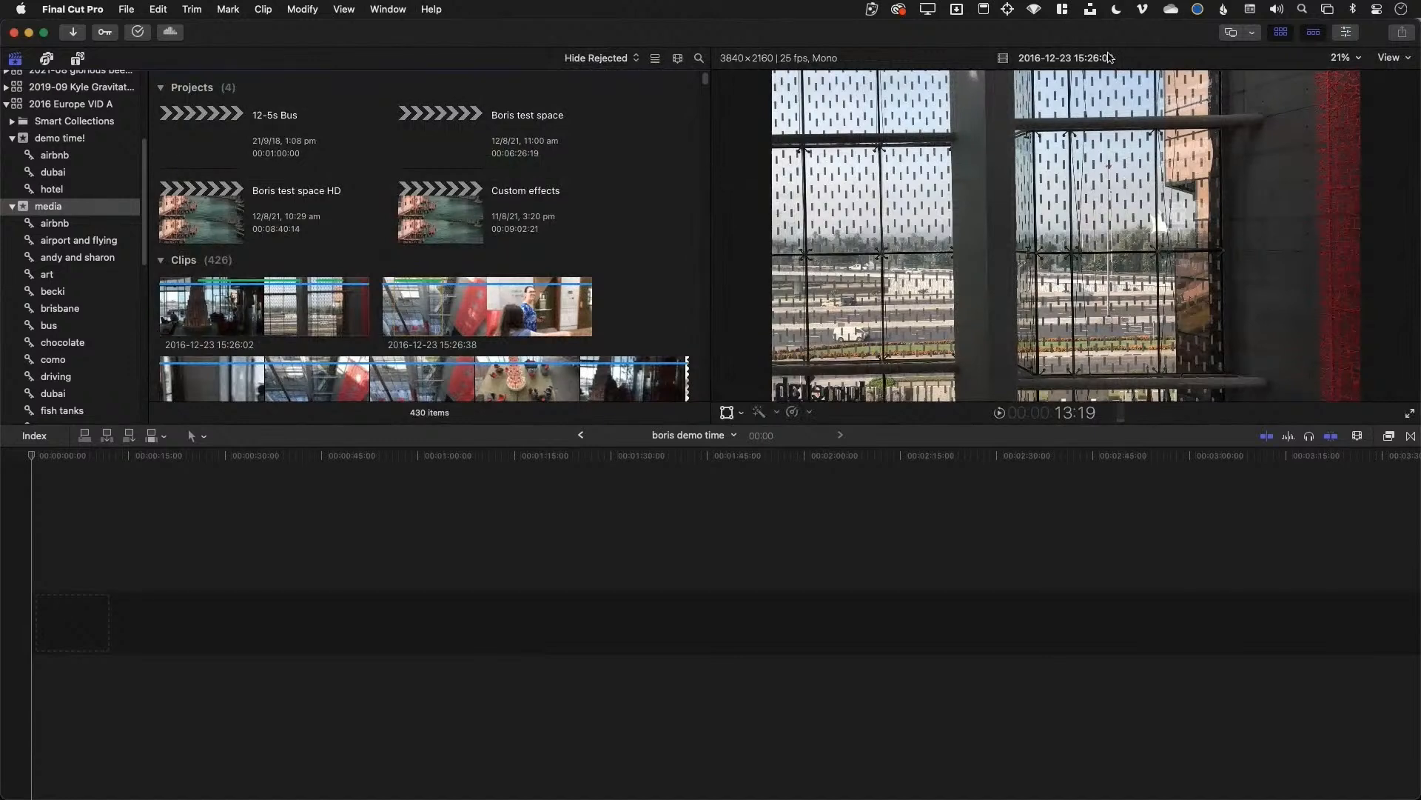
left_click(1315, 35)
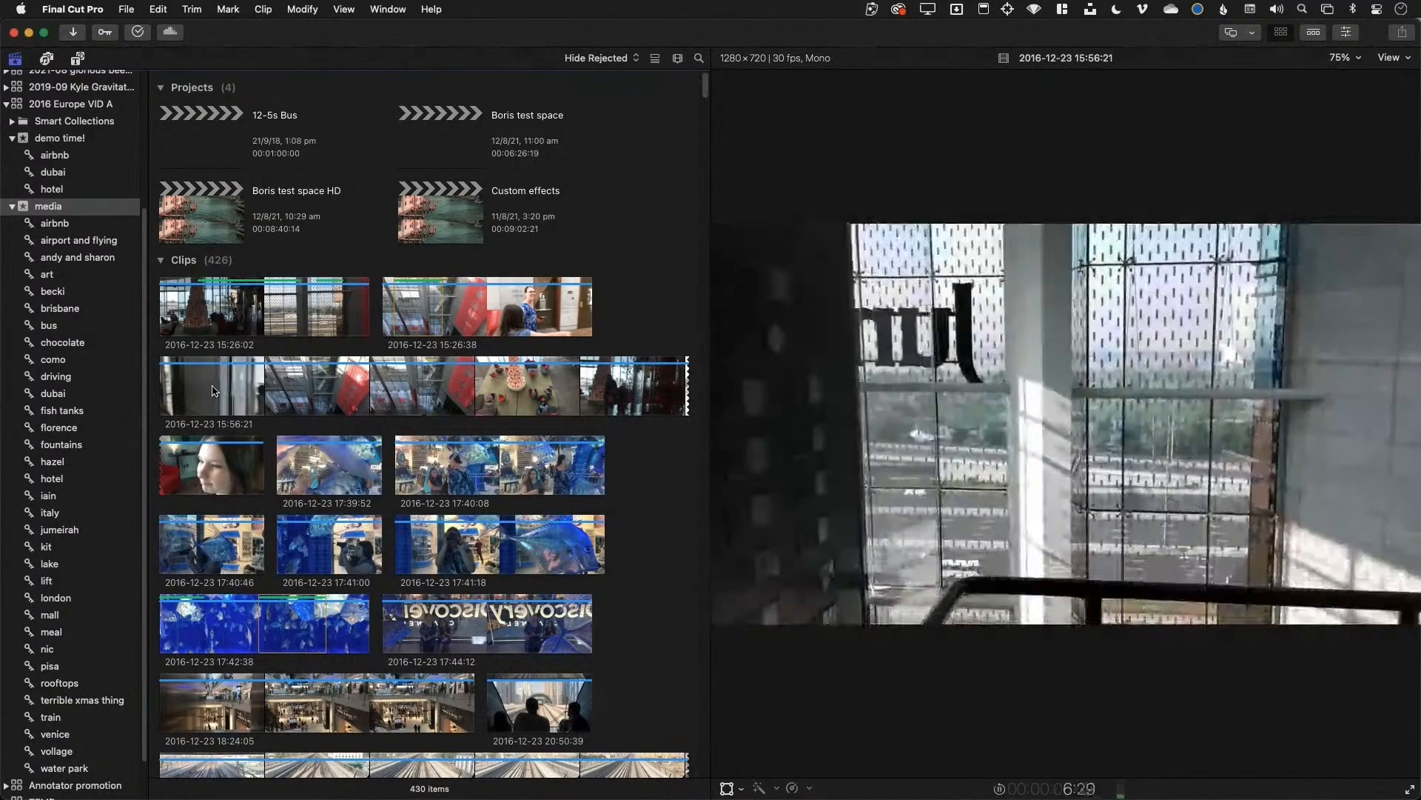
key("Down")
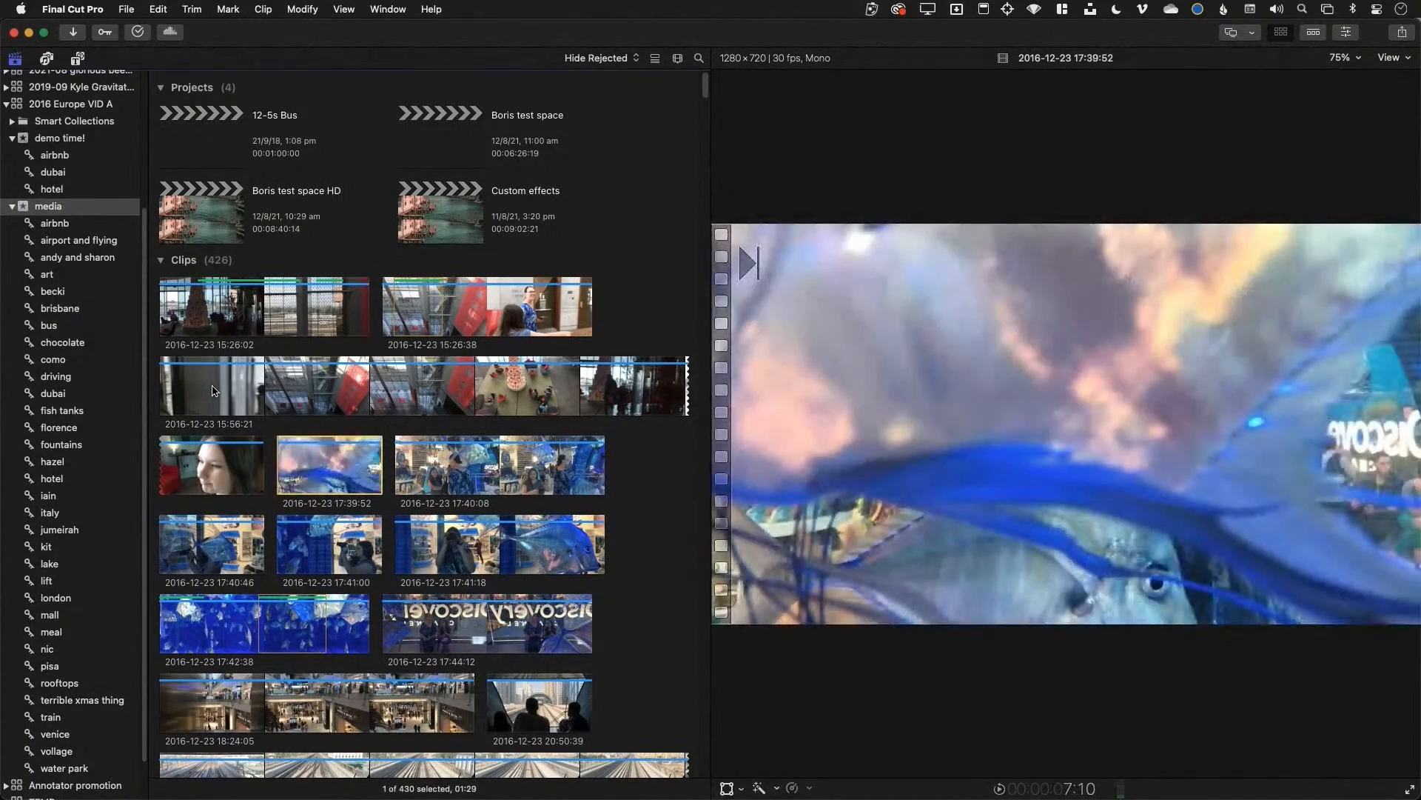
key("space")
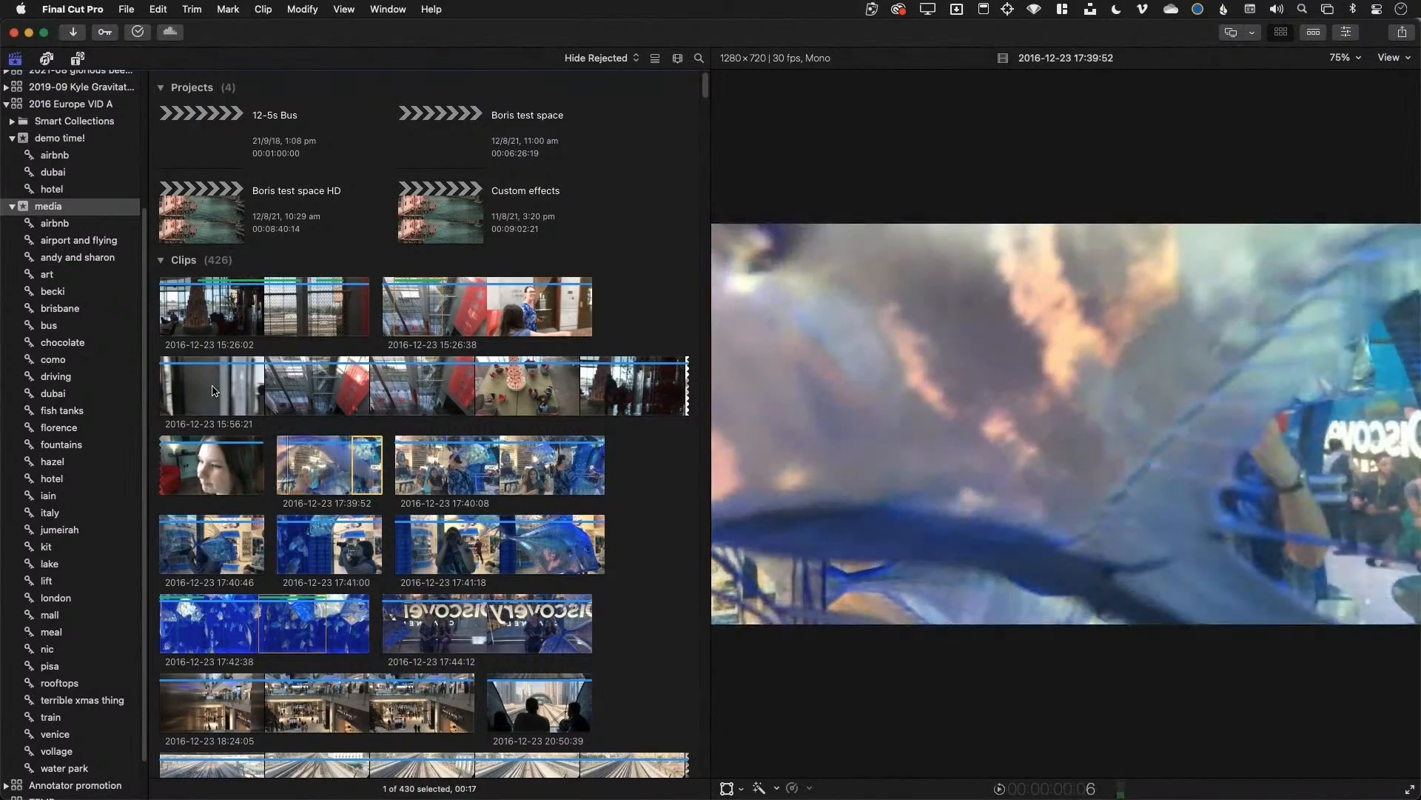
key("x")
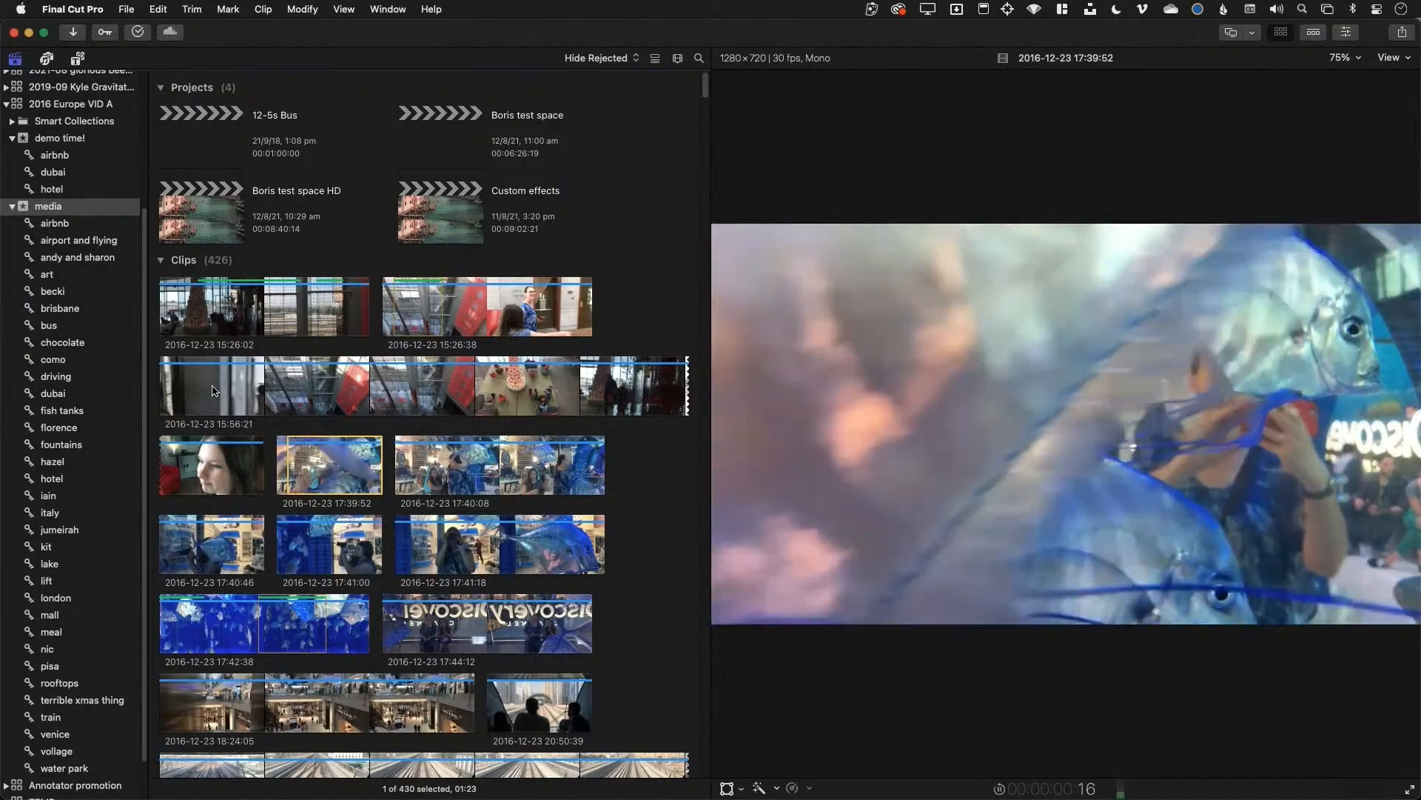
key("o")
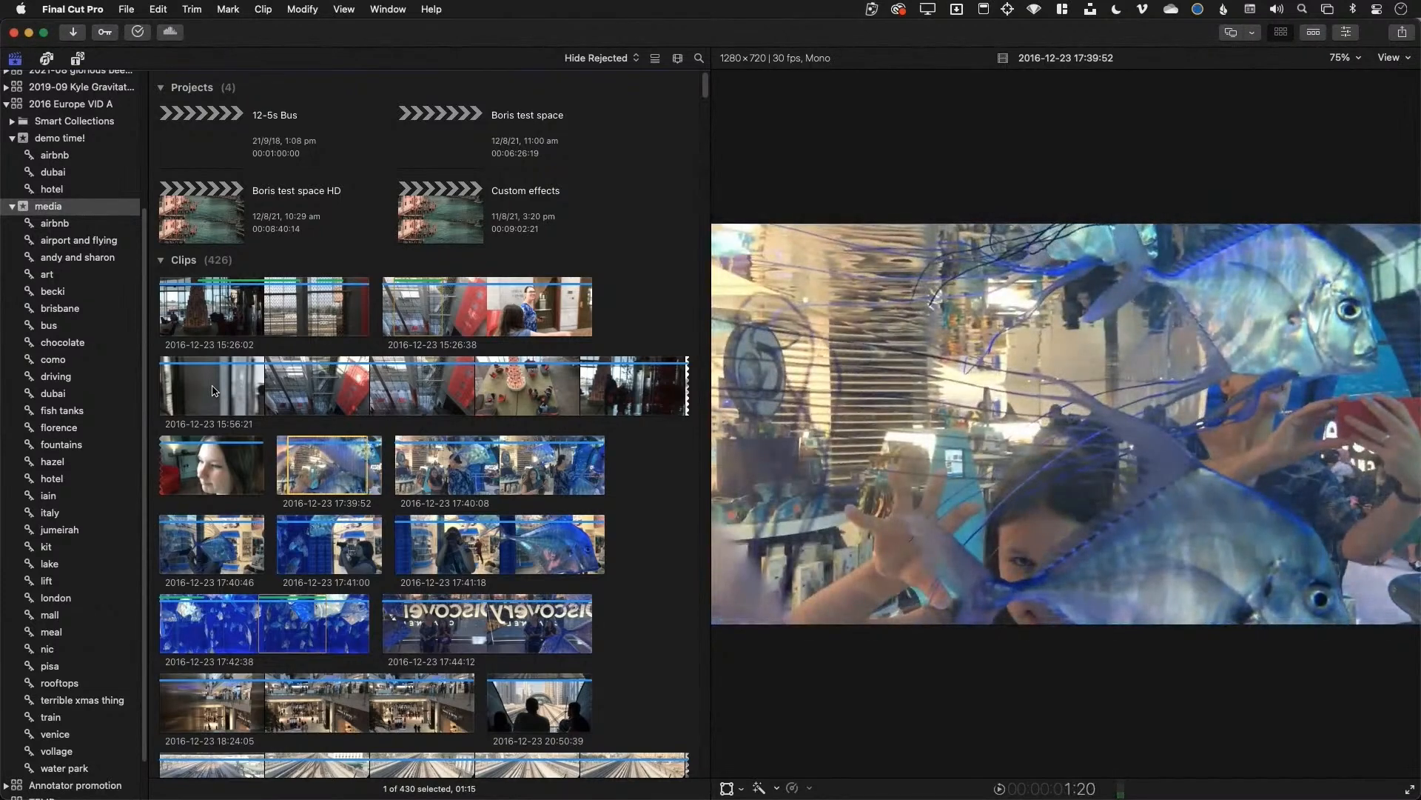
mouse_move(327, 463)
left_mouse_down()
mouse_move(335, 475)
mouse_move(328, 467)
left_mouse_up()
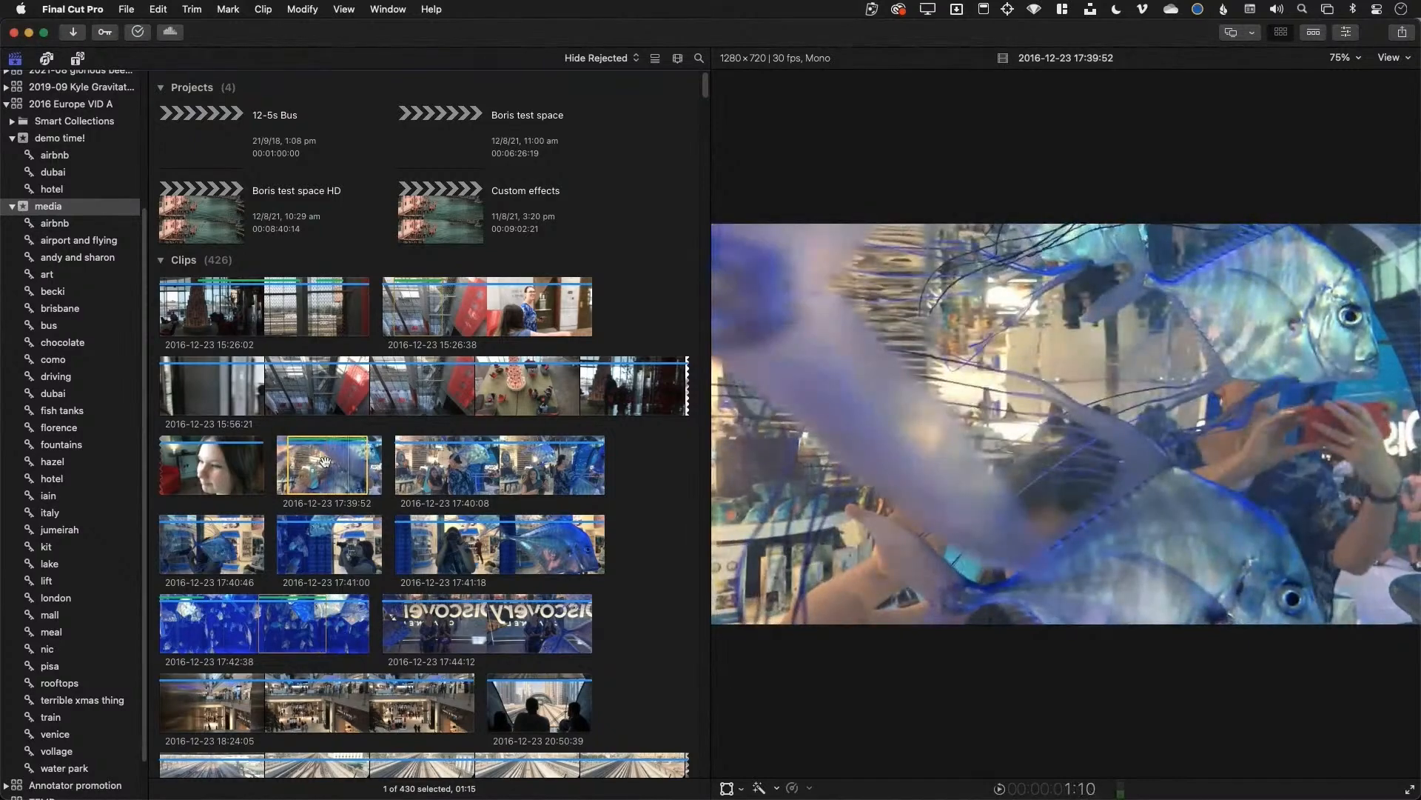
Mark an in-to-out range on clip 17:40:08, then an in point on the 18:24:05 mall clip
key("Down")
key("space")
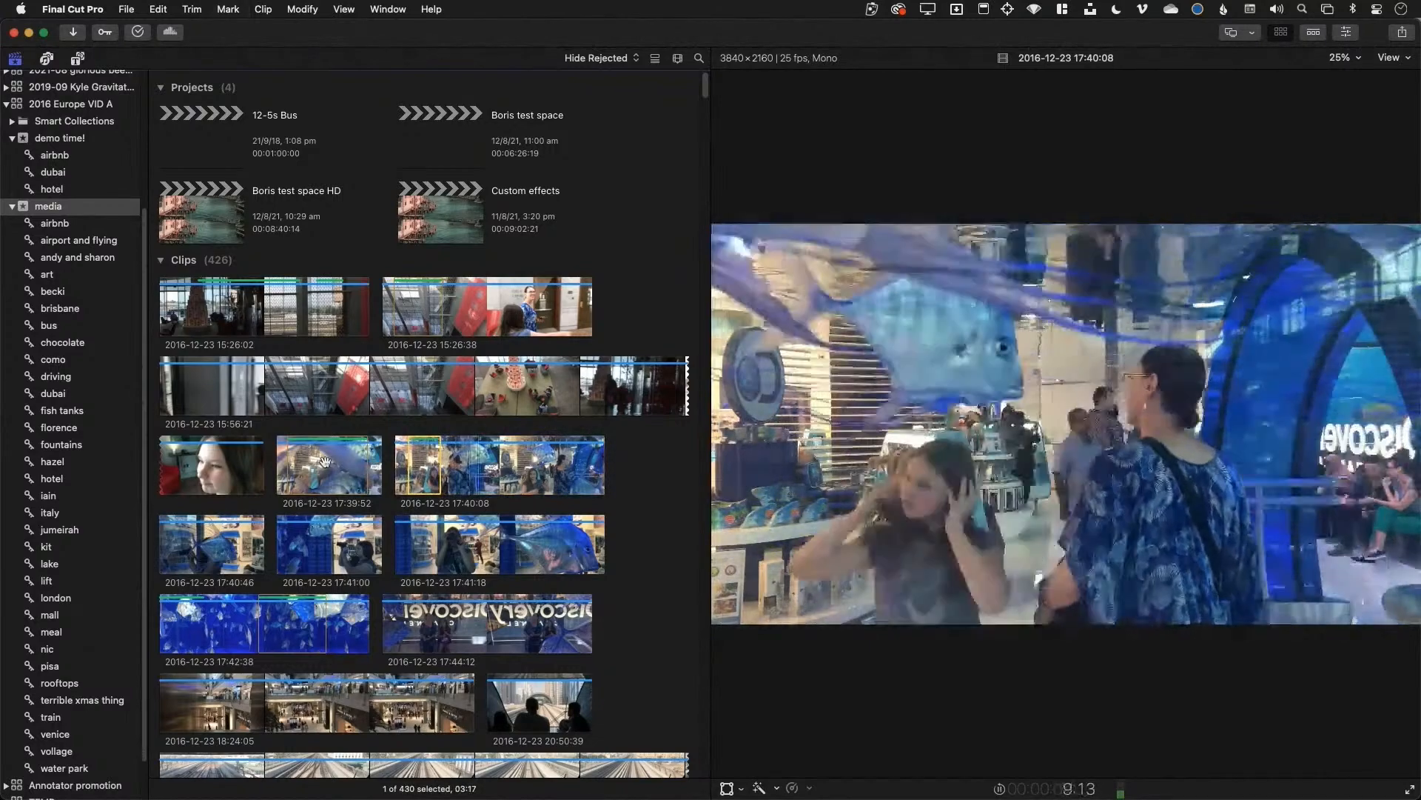
key("k")
key("i")
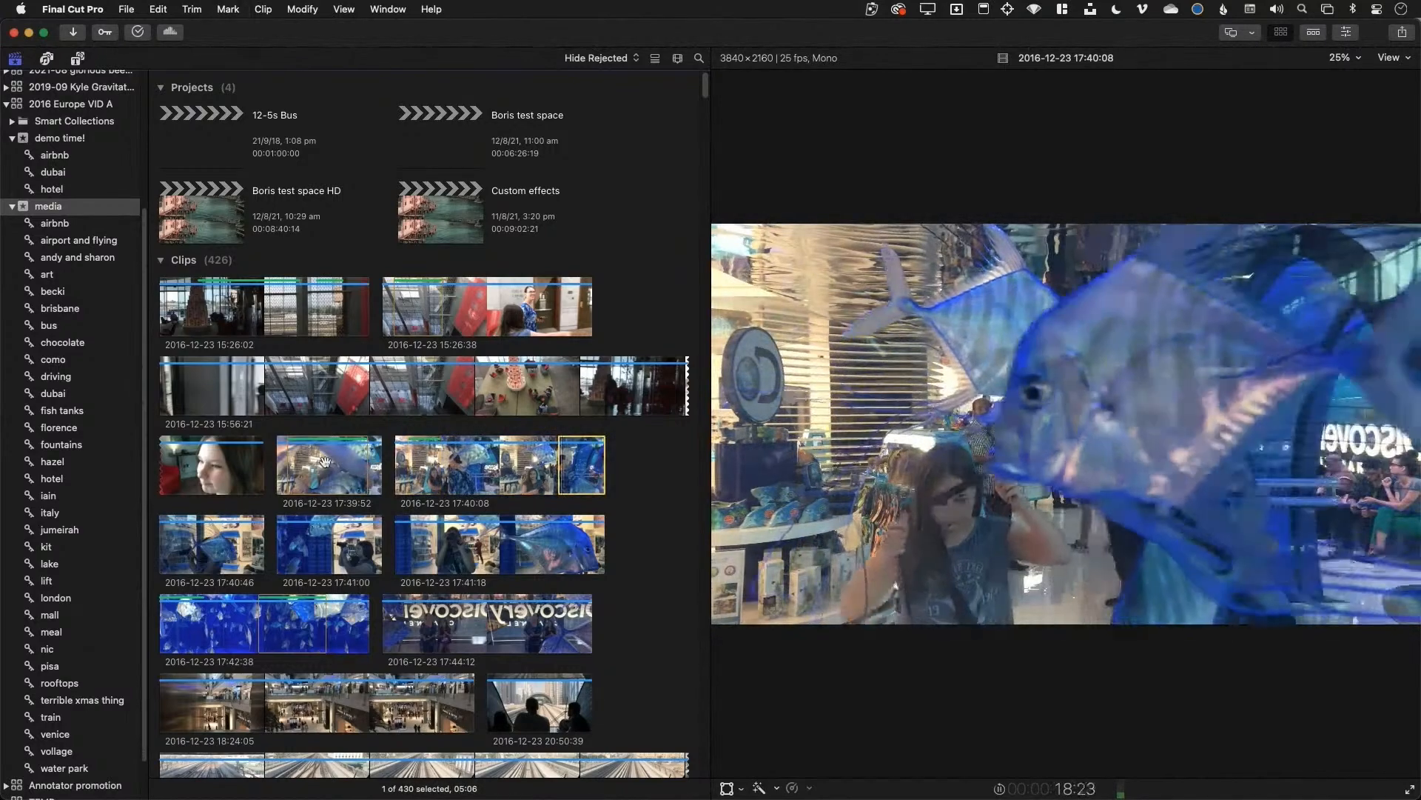
key("o")
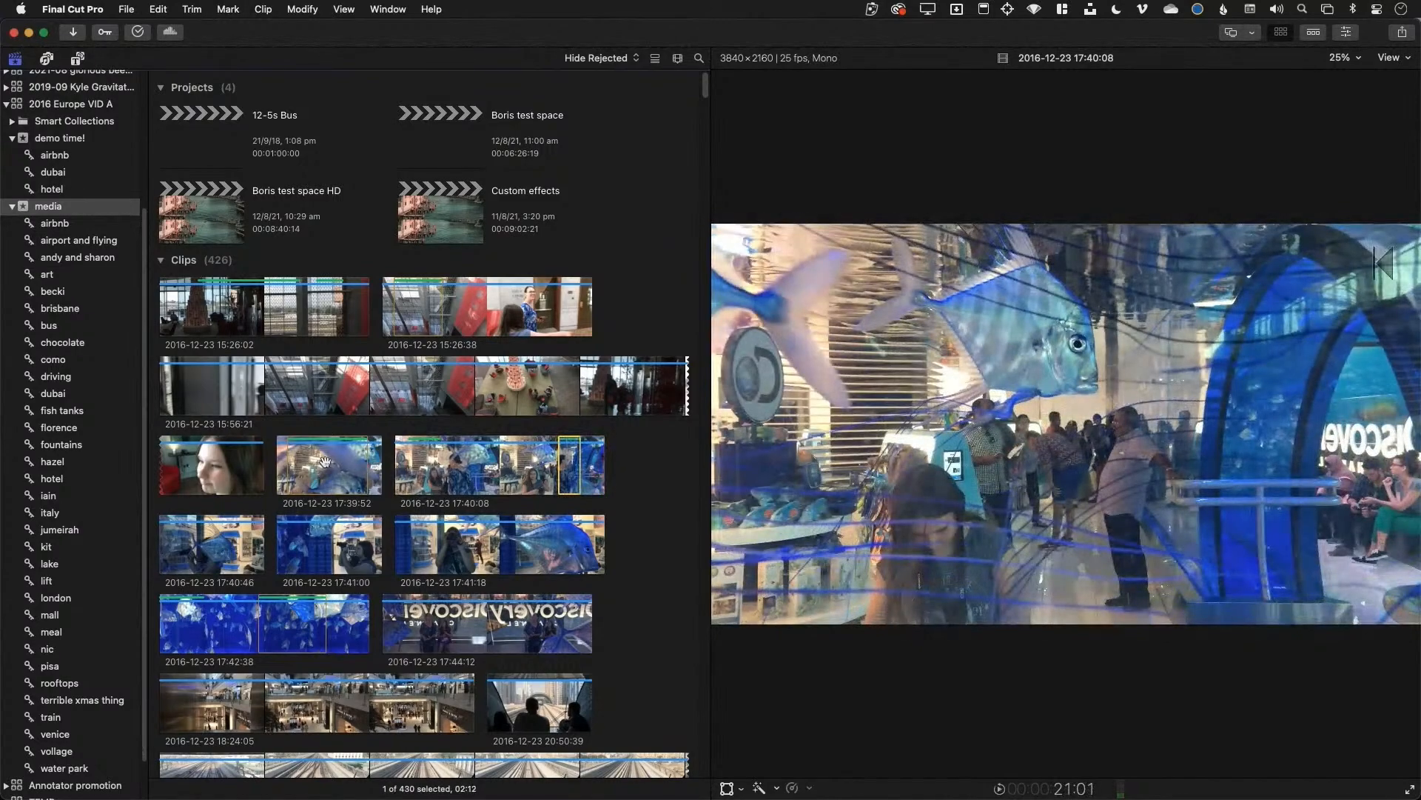
key("Down")
key("Down")
key("Down")
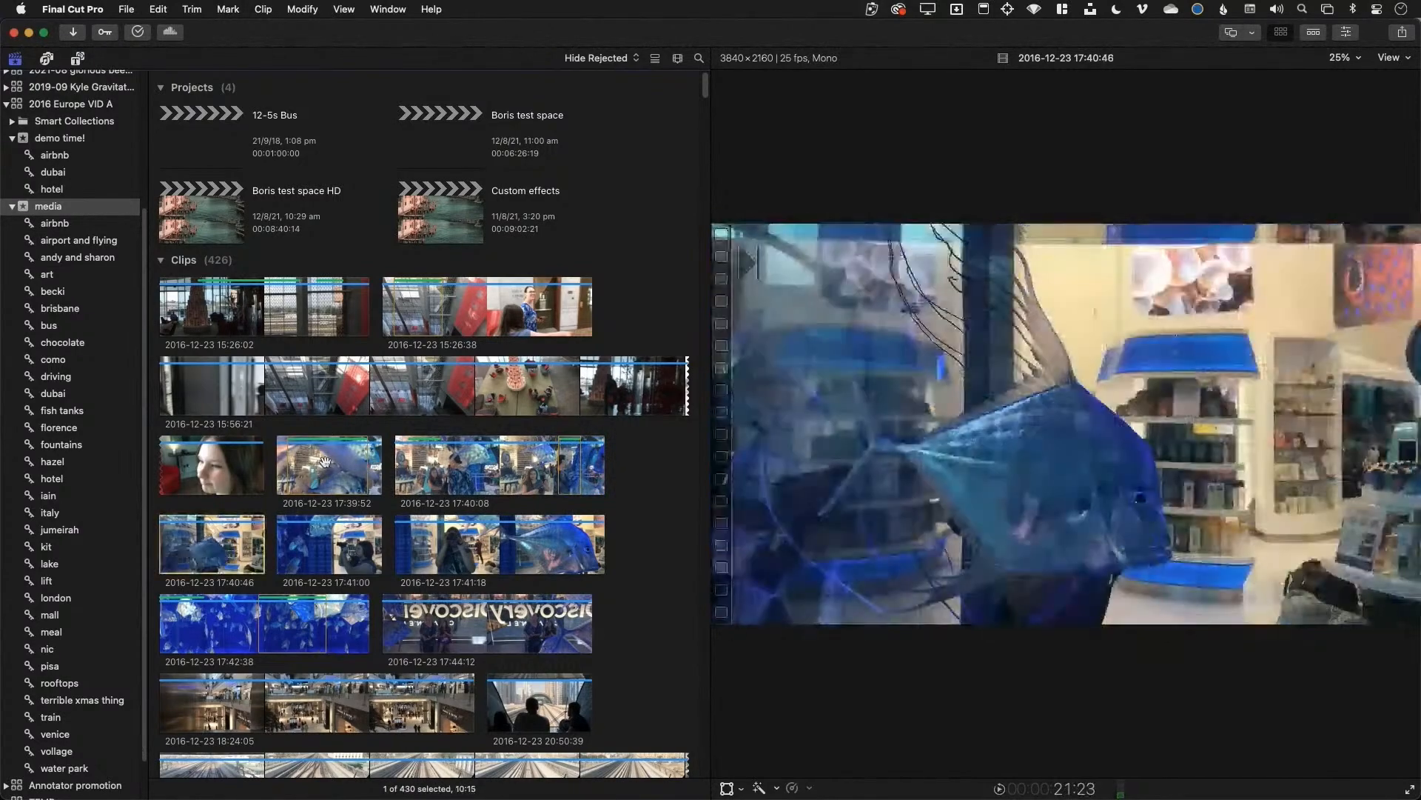
key("Left")
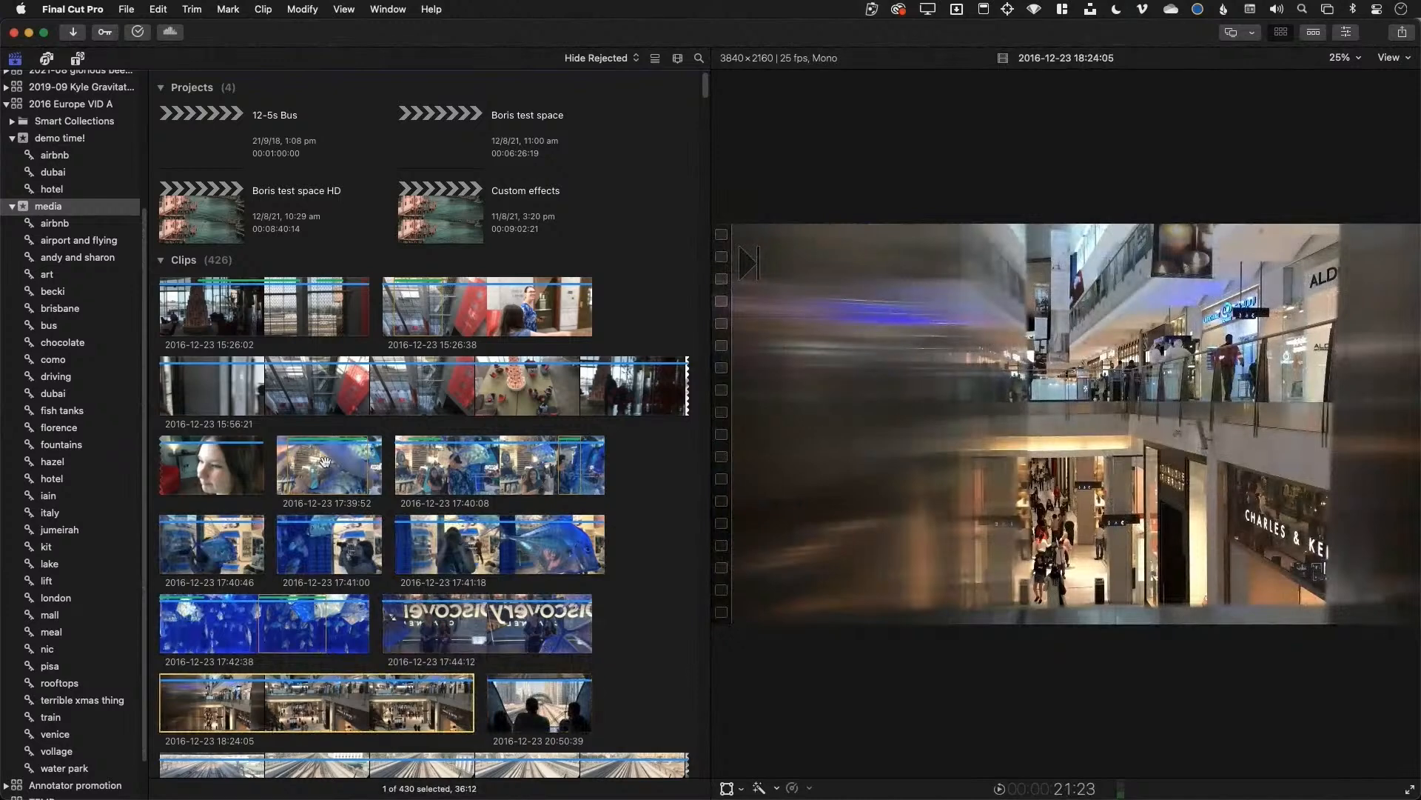
key("i")
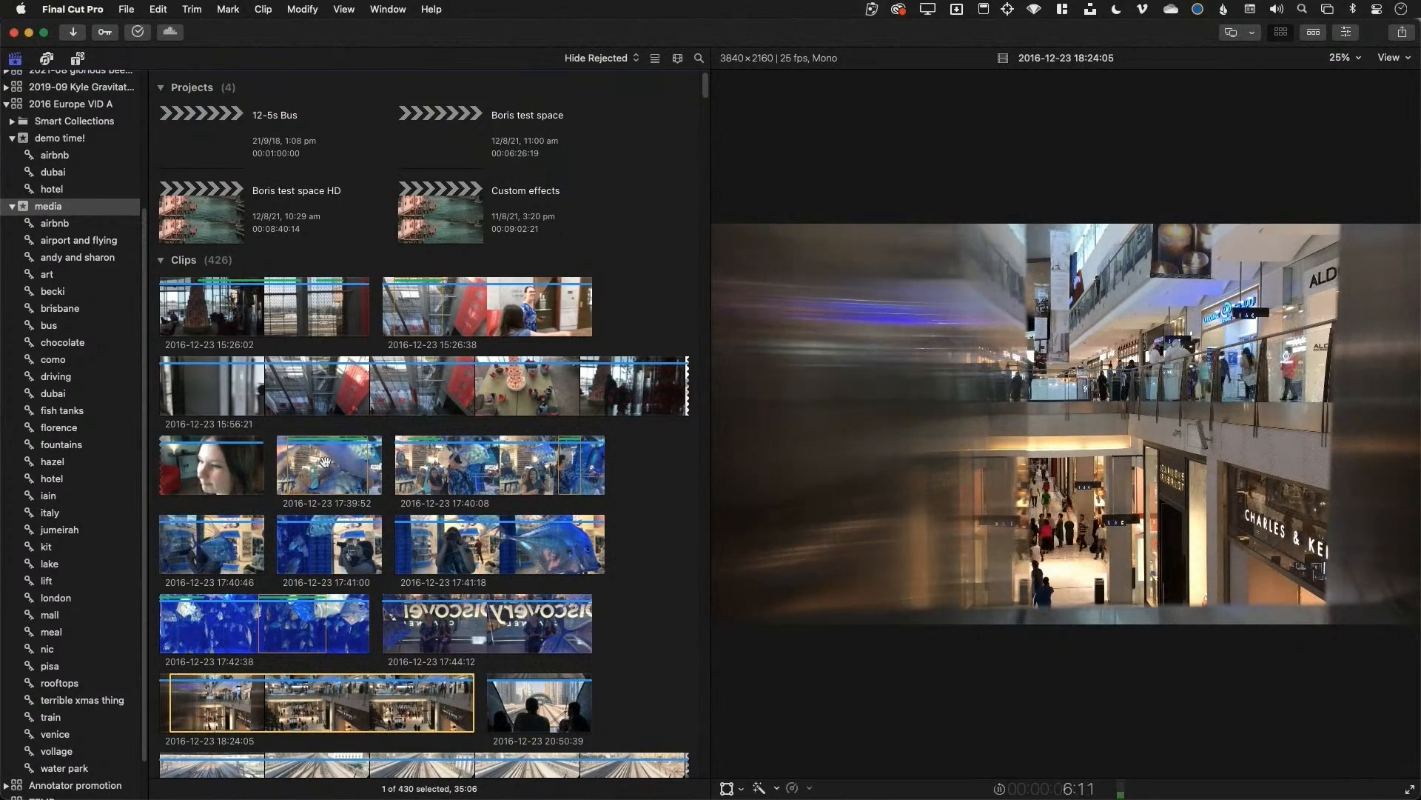
Move the in point later into the 18:24:05 mall clip
key("i")
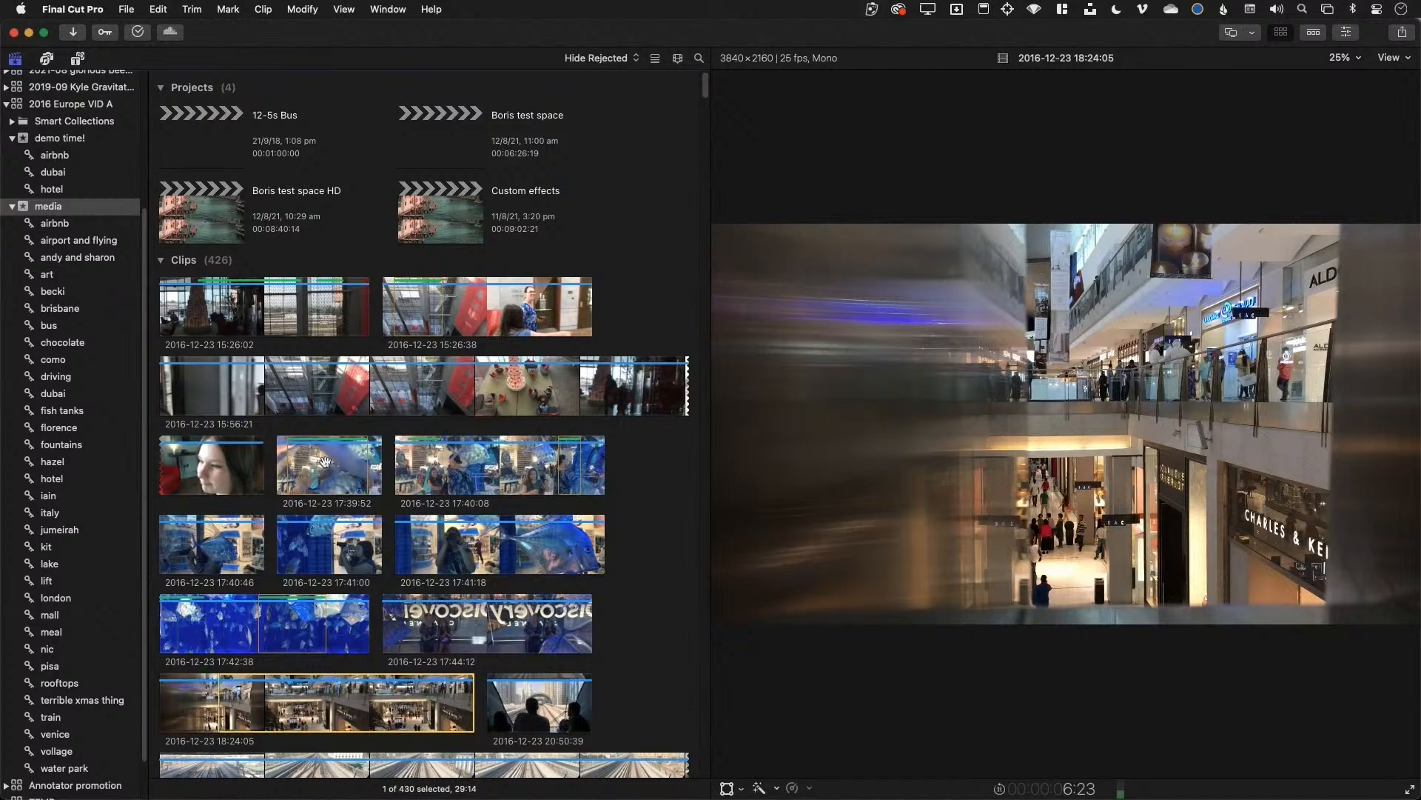
key("i")
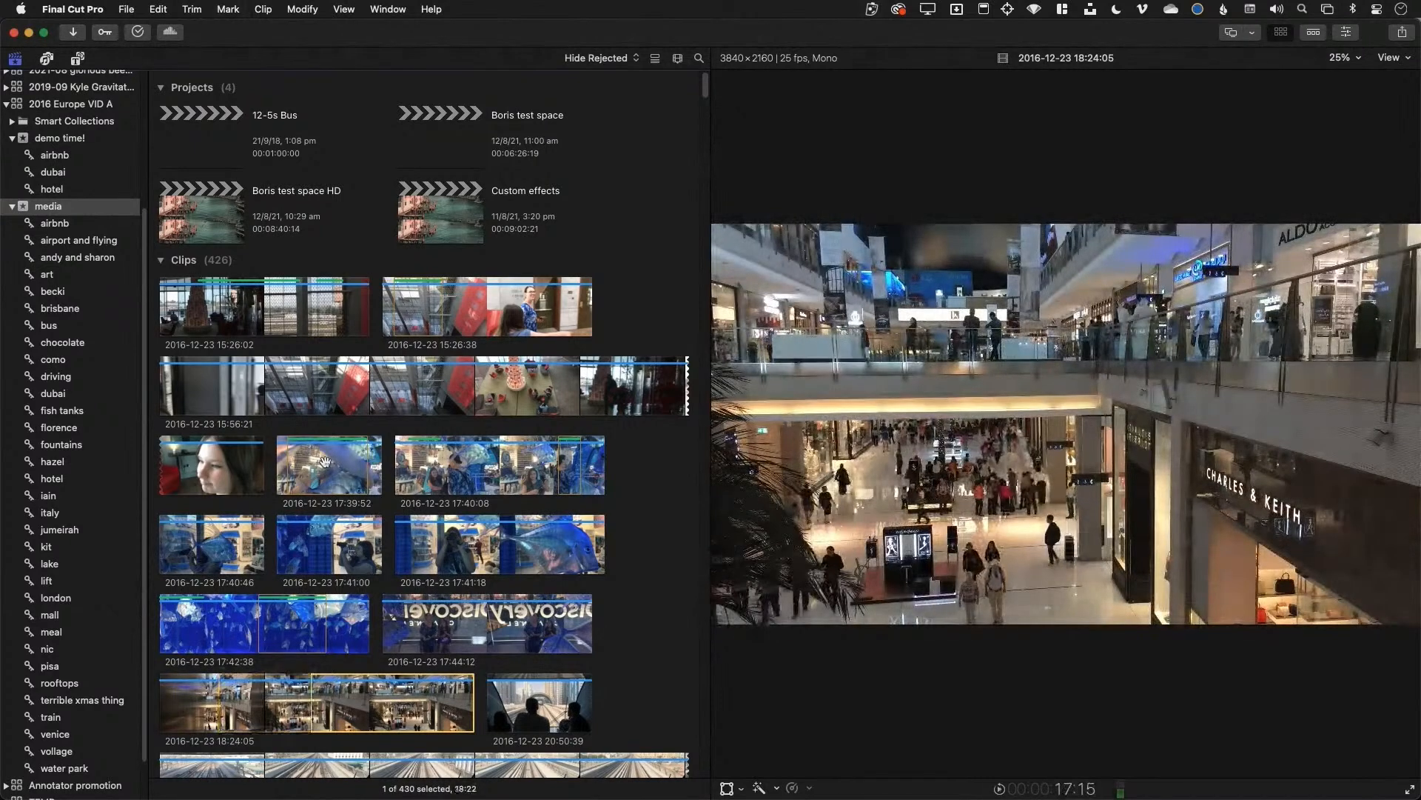
key("i")
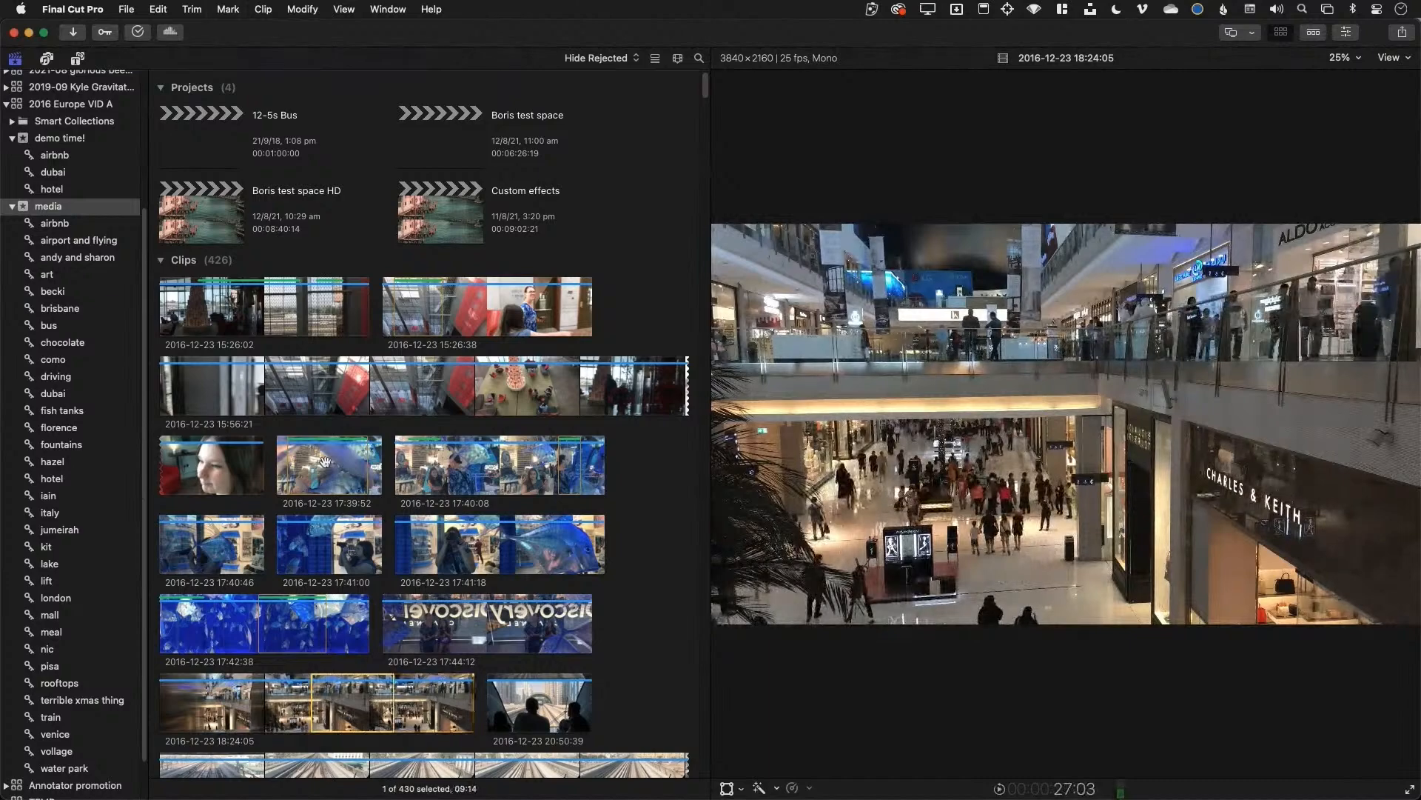
scroll(513, 576, "down", 15)
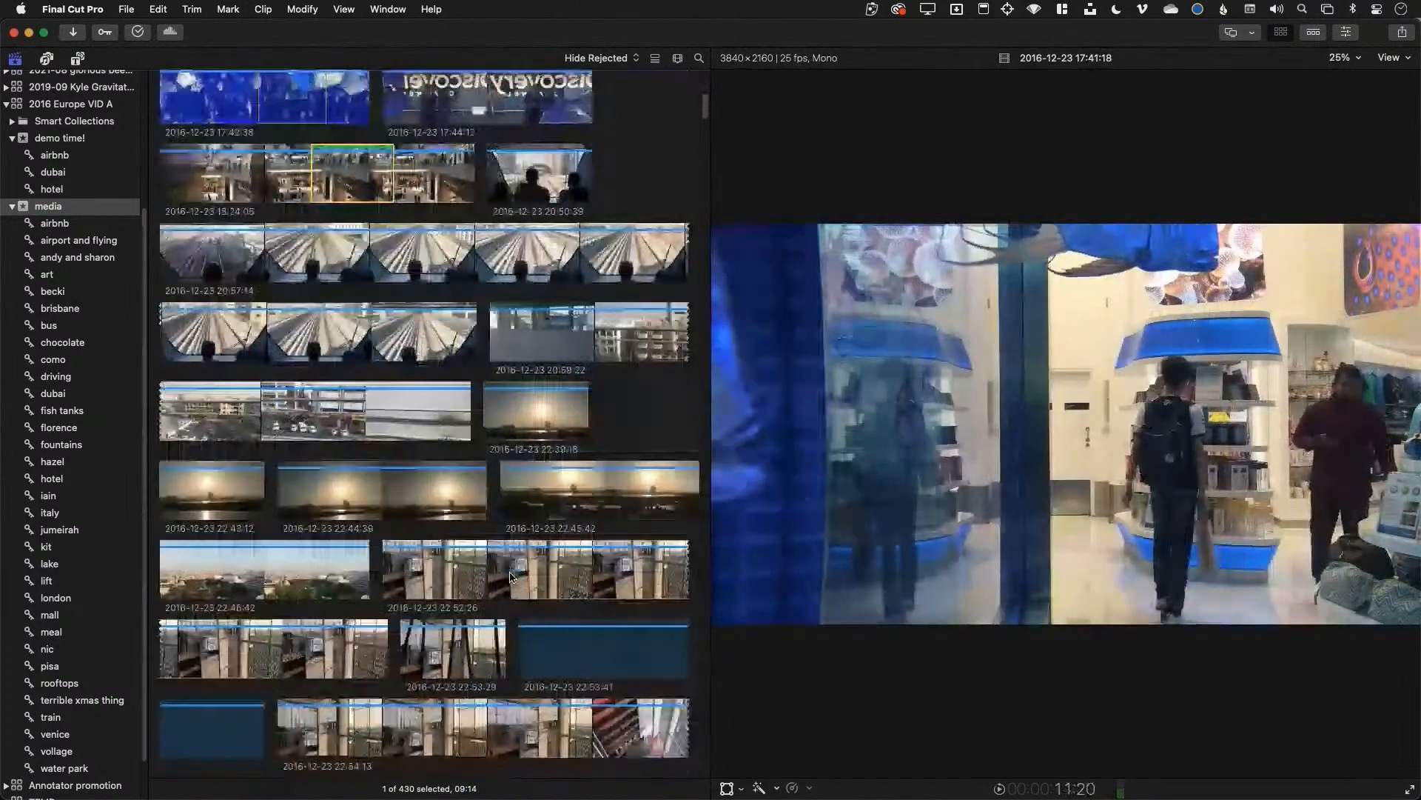
scroll(513, 576, "down", 15)
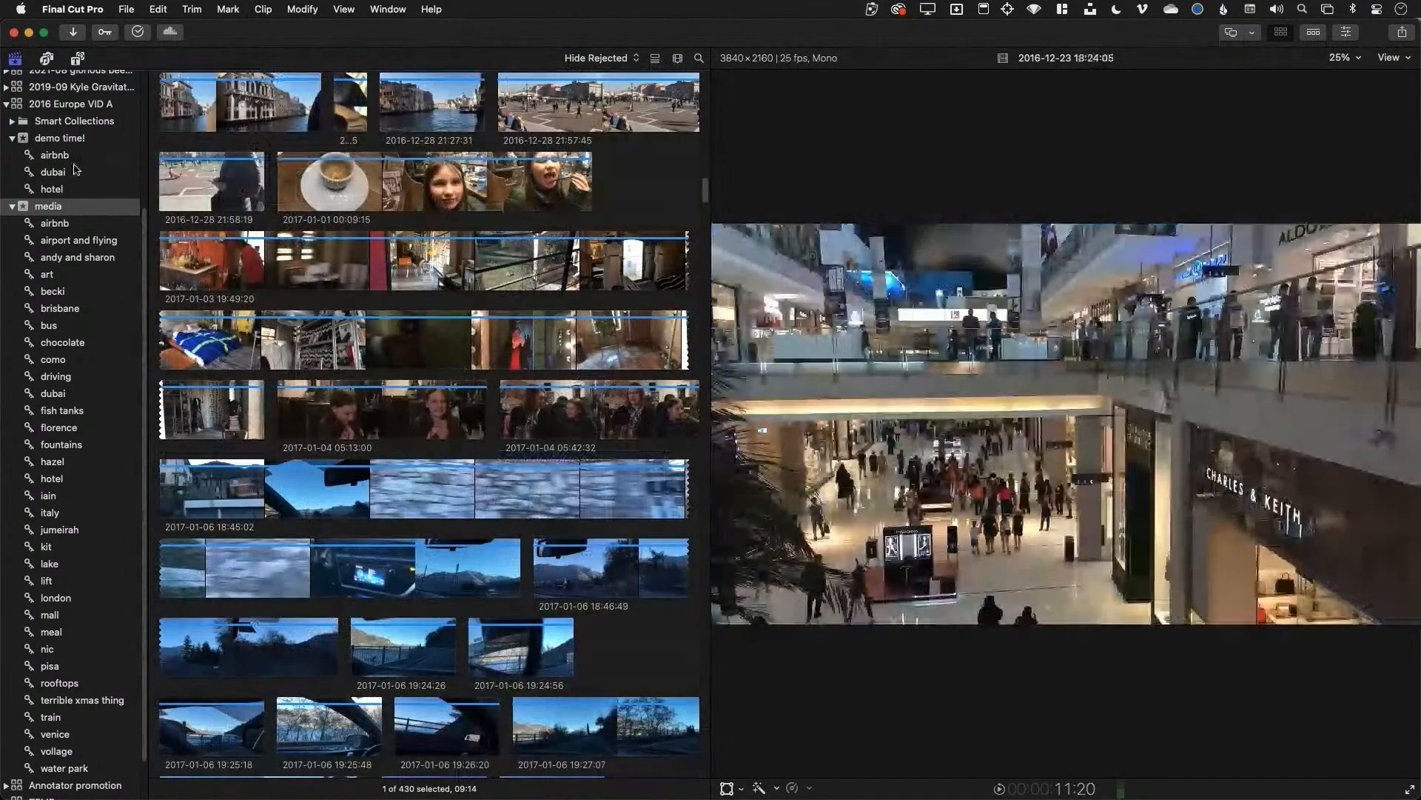
scroll(59, 194, "up", 5)
scroll(59, 194, "up", 1)
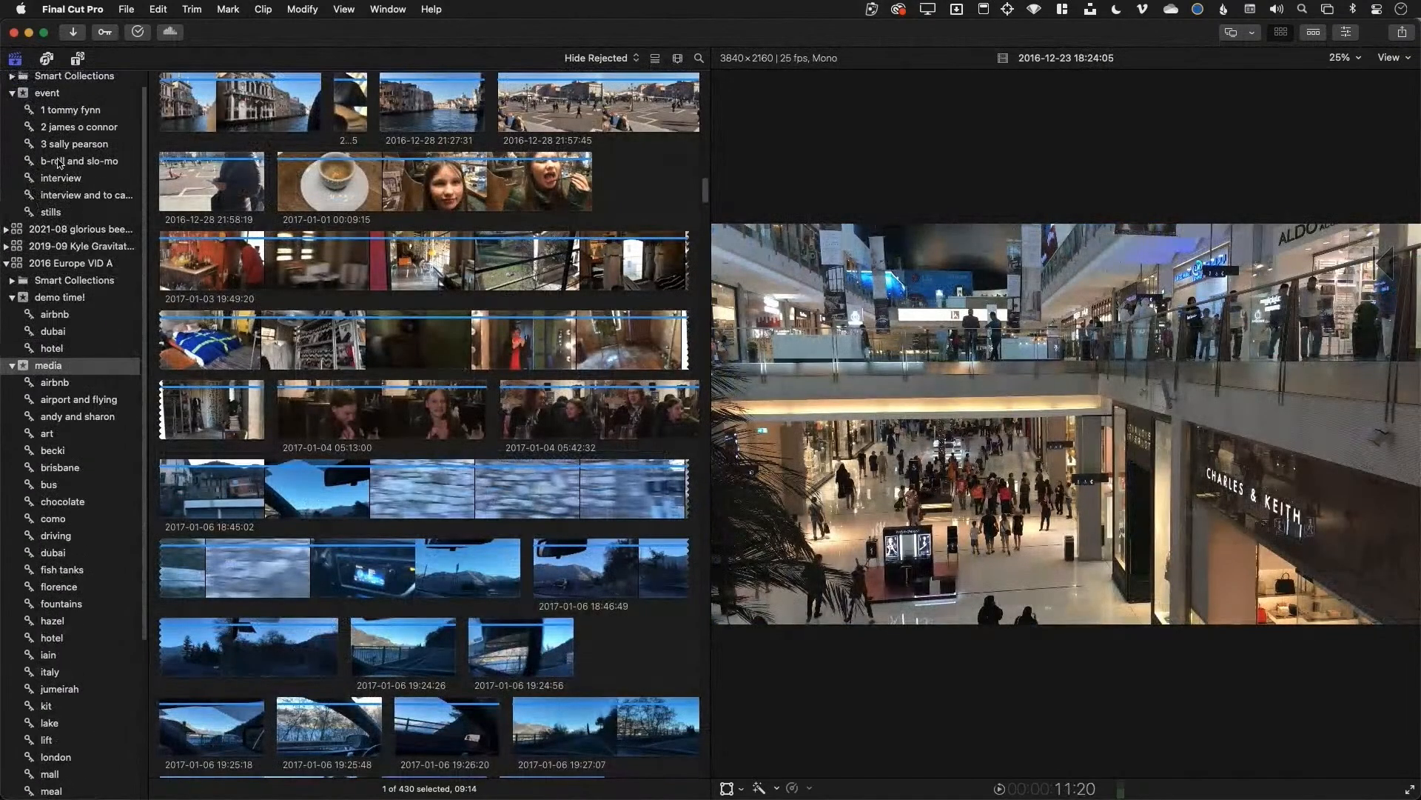
left_click(70, 110)
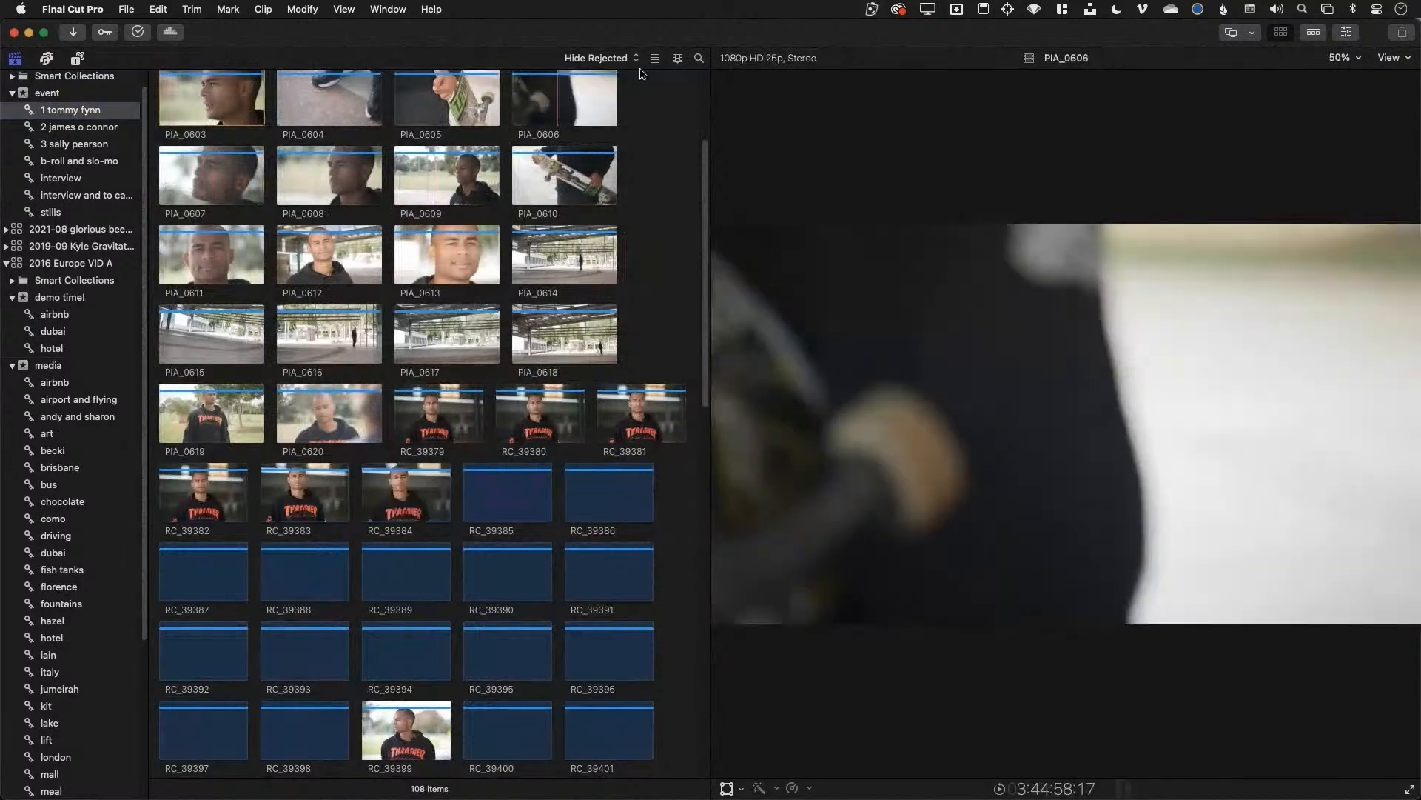
left_click(678, 59)
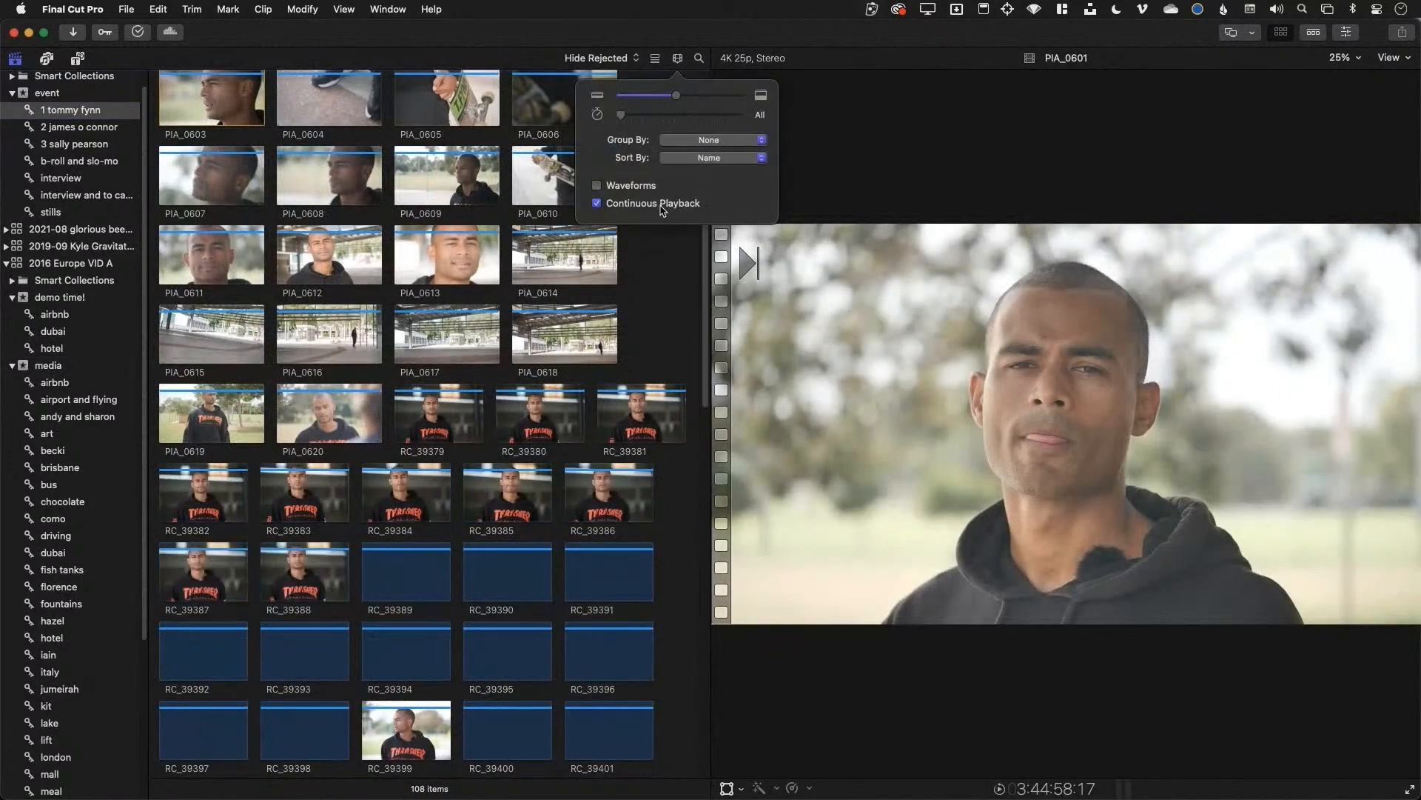
left_click(648, 189)
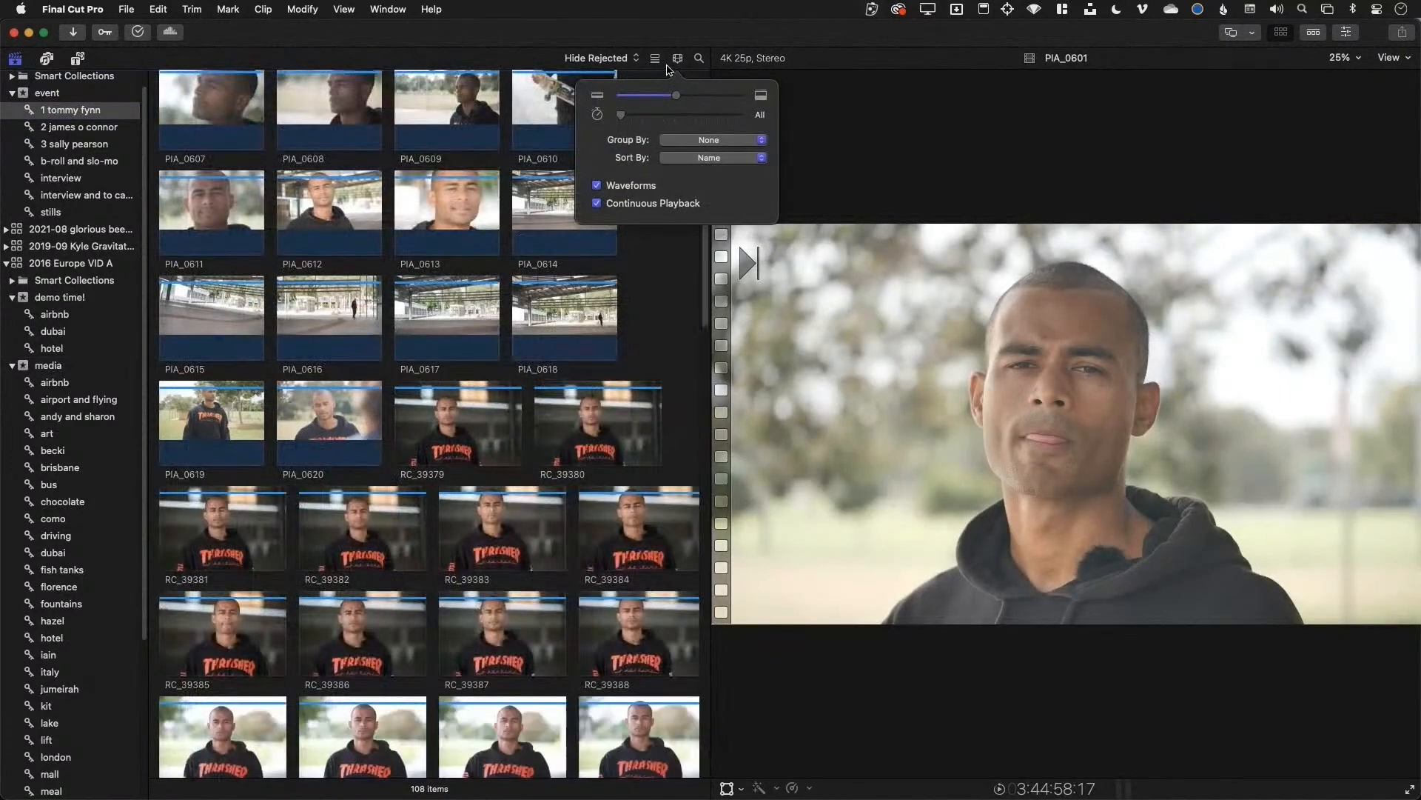
left_click(658, 60)
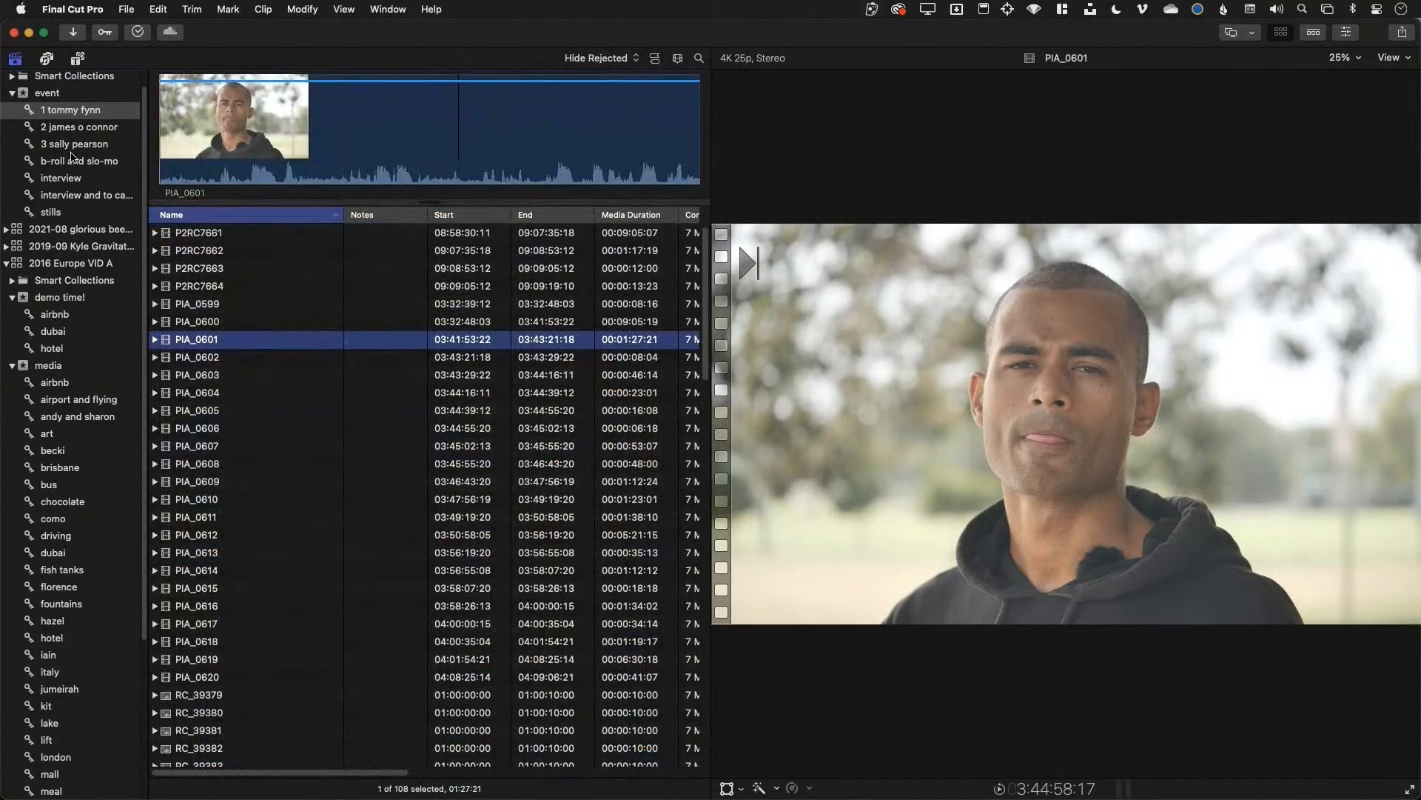
left_click(73, 176)
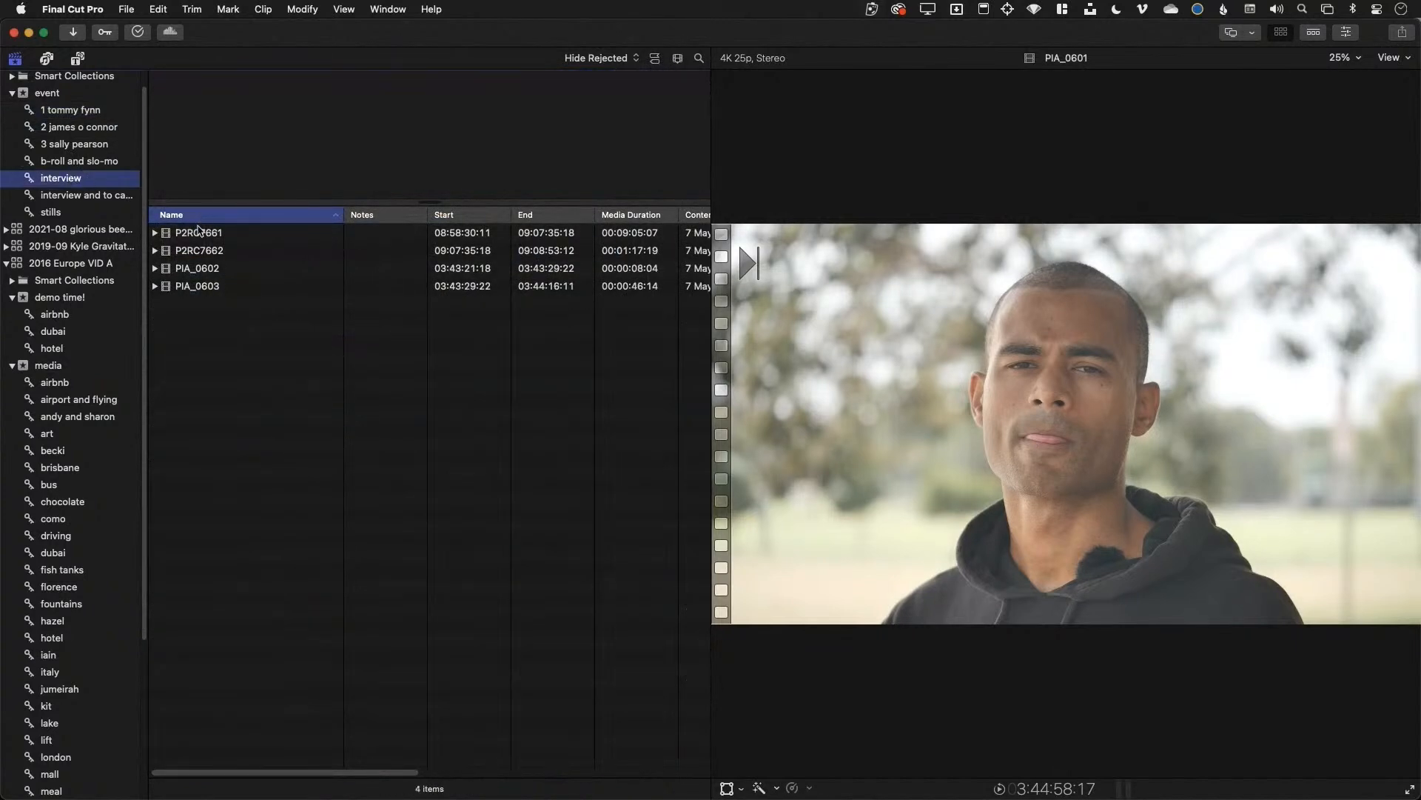
Preview interview clips P2RC7661, P2RC7662, PIA_0602 and PIA_0603, returning to P2RC7661
left_click(198, 232)
left_click(220, 253)
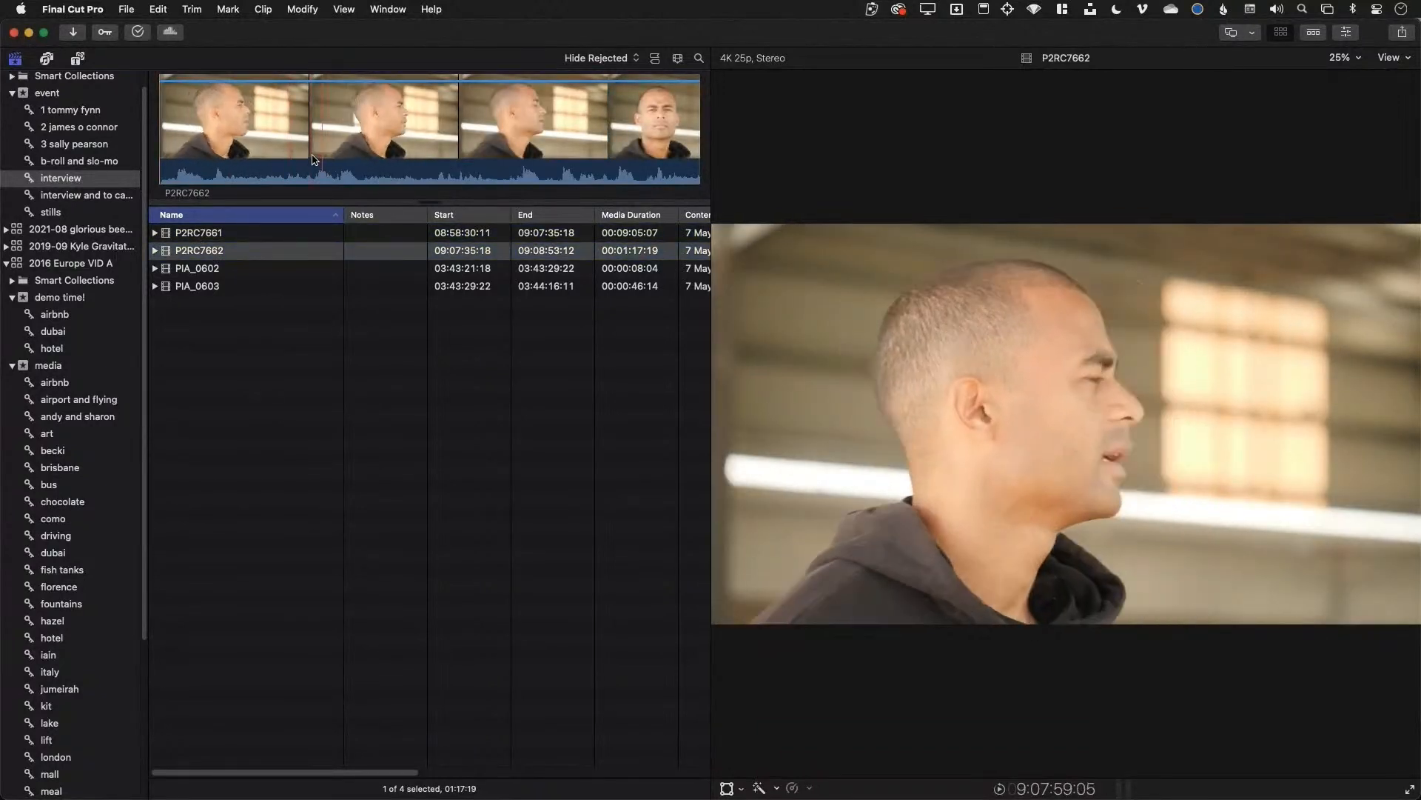
left_click(241, 267)
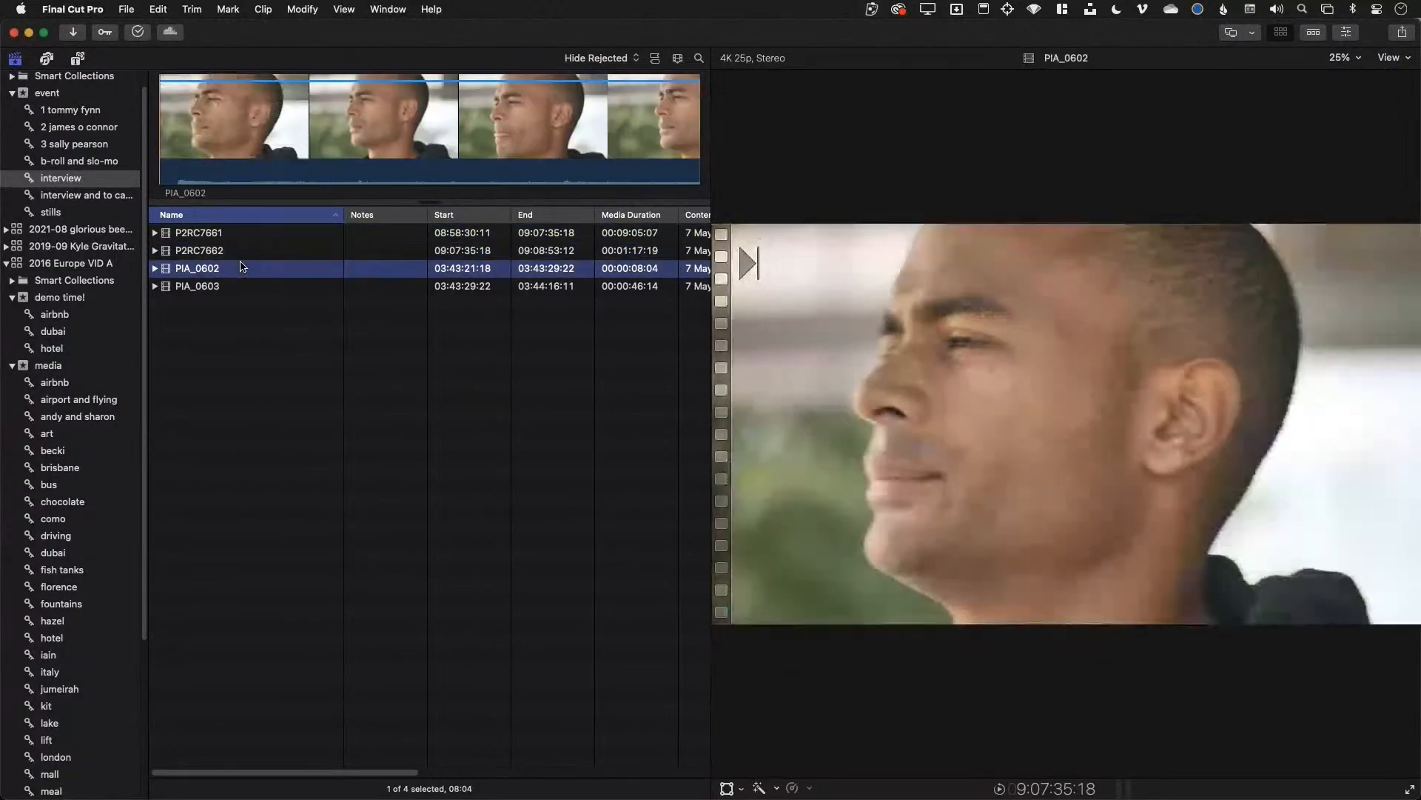
key("Down")
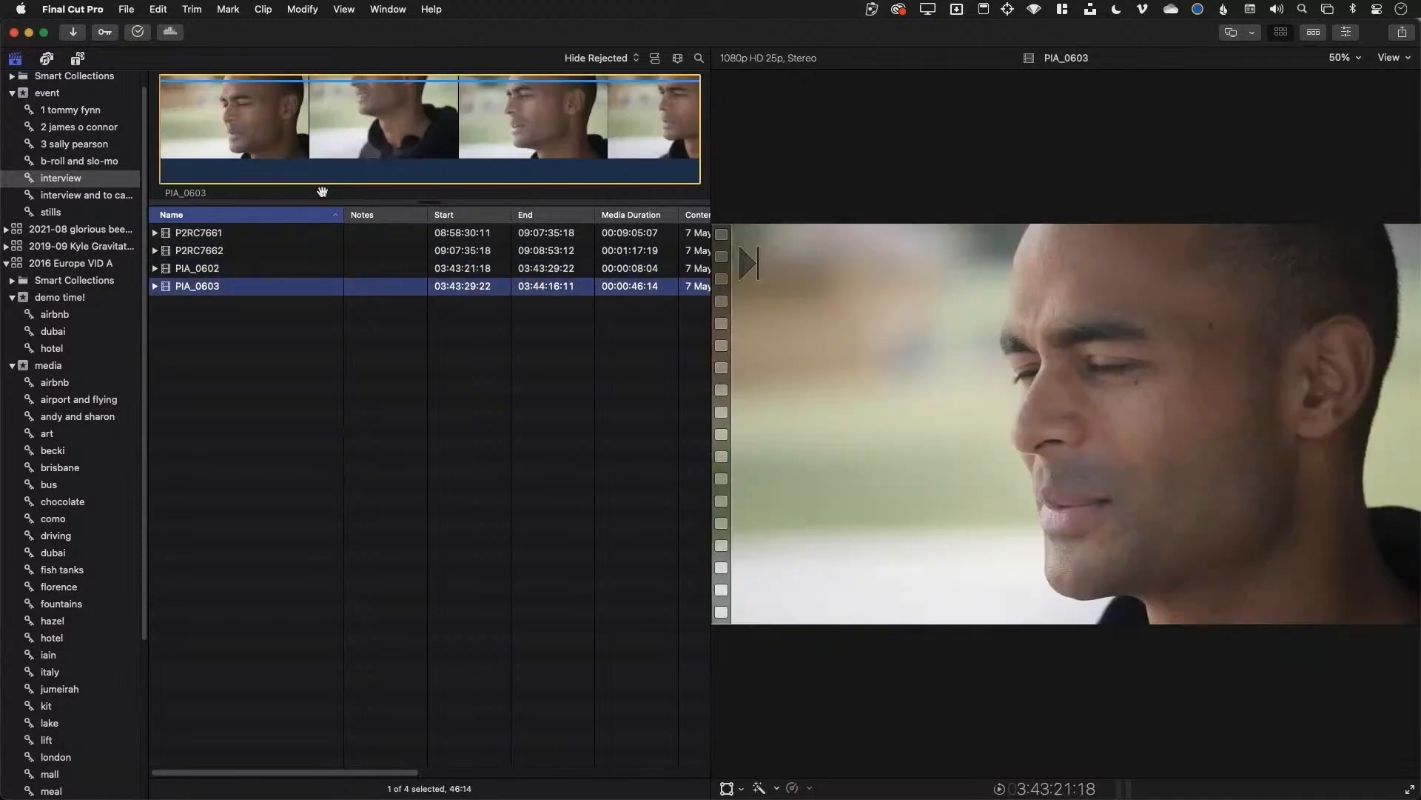
left_click(231, 232)
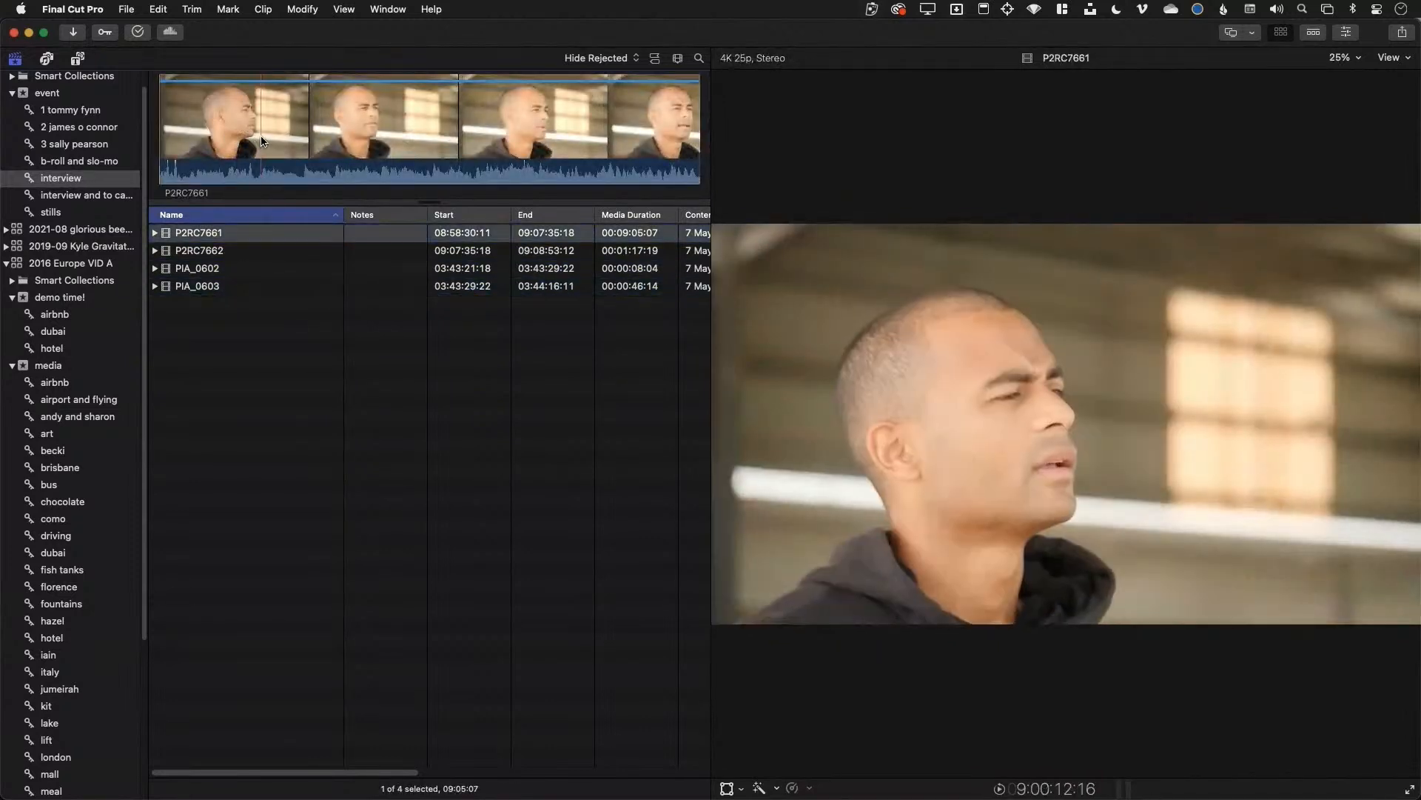
Mark ranges in P2RC7661 and favorite the one later in the clip
key("i")
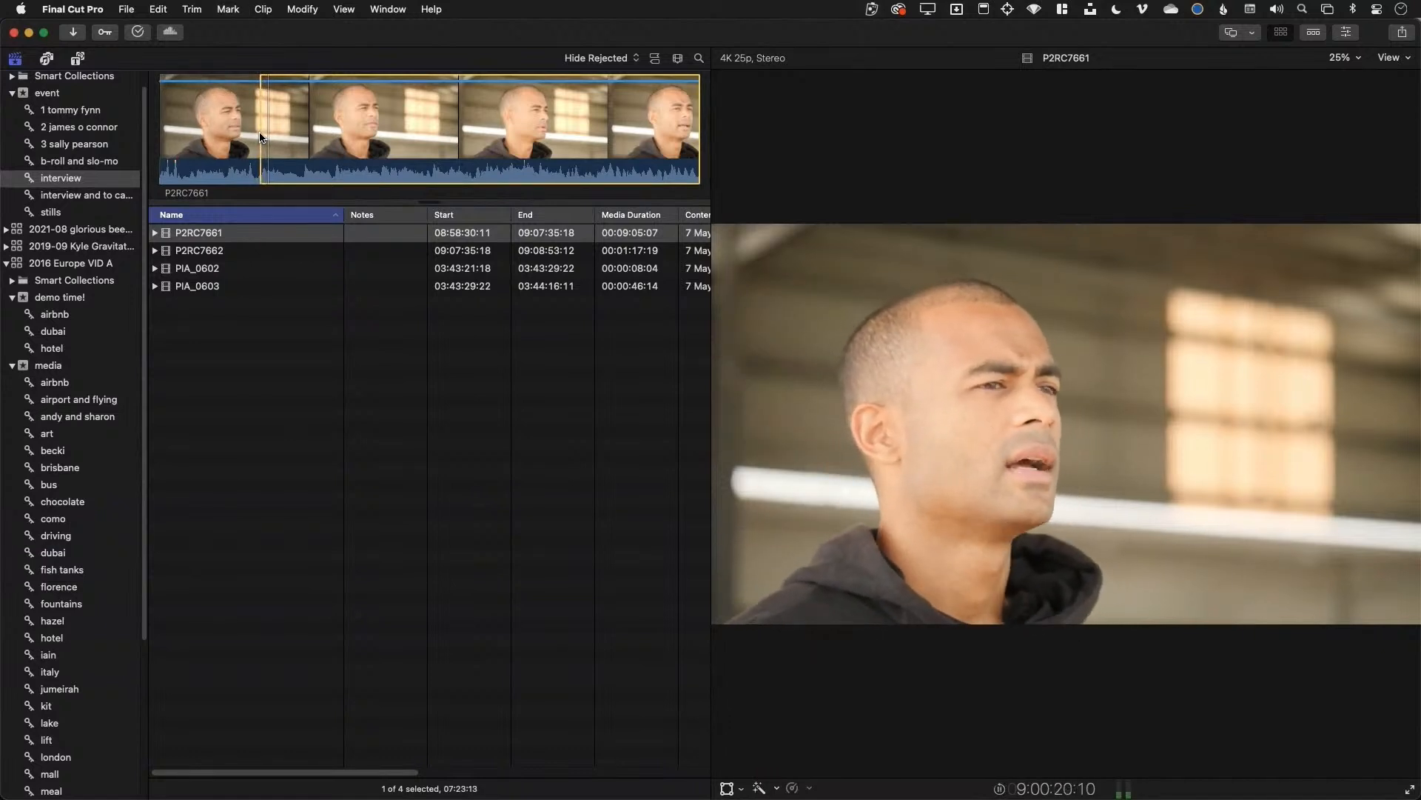
key("o")
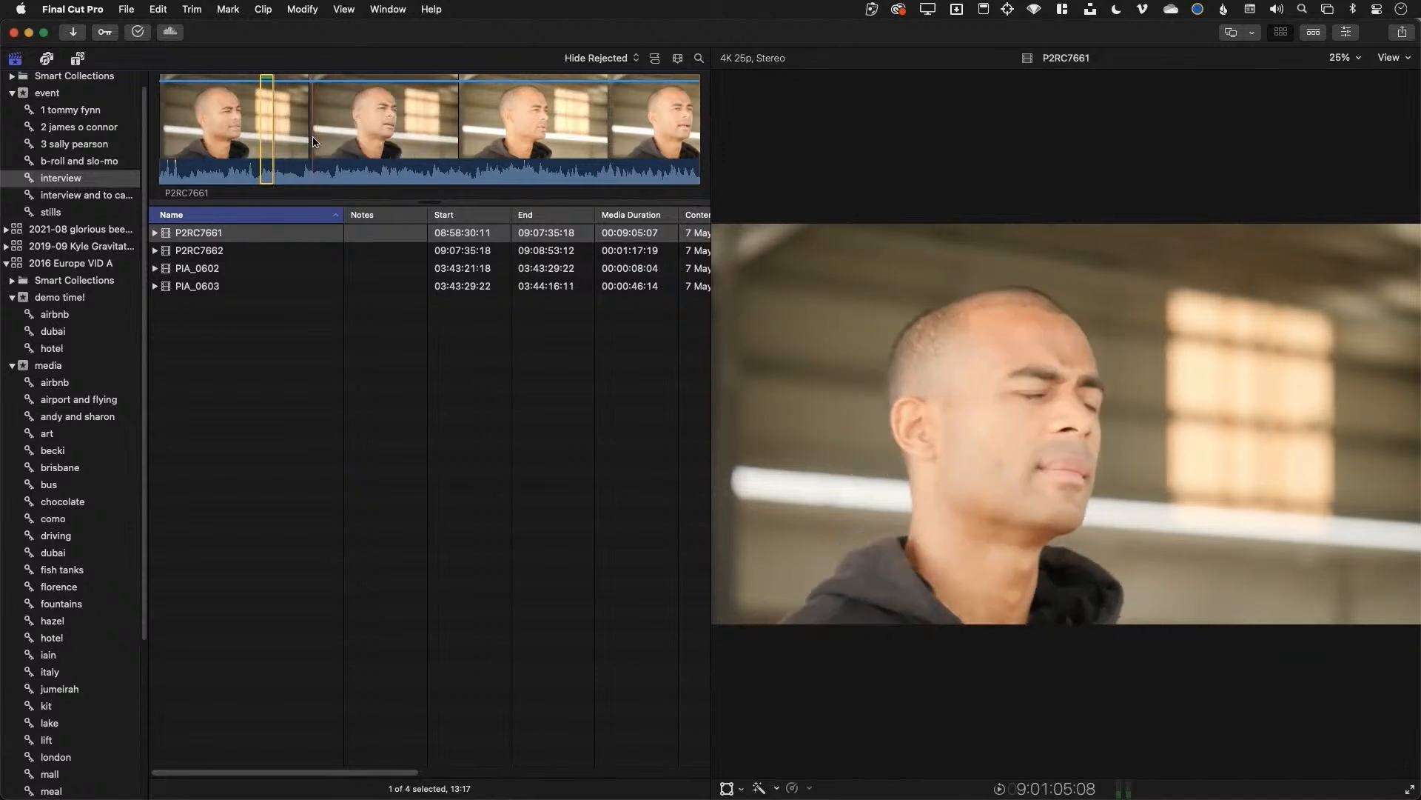
left_click_drag(318, 143, 520, 126)
key("f")
key("f")
key("f")
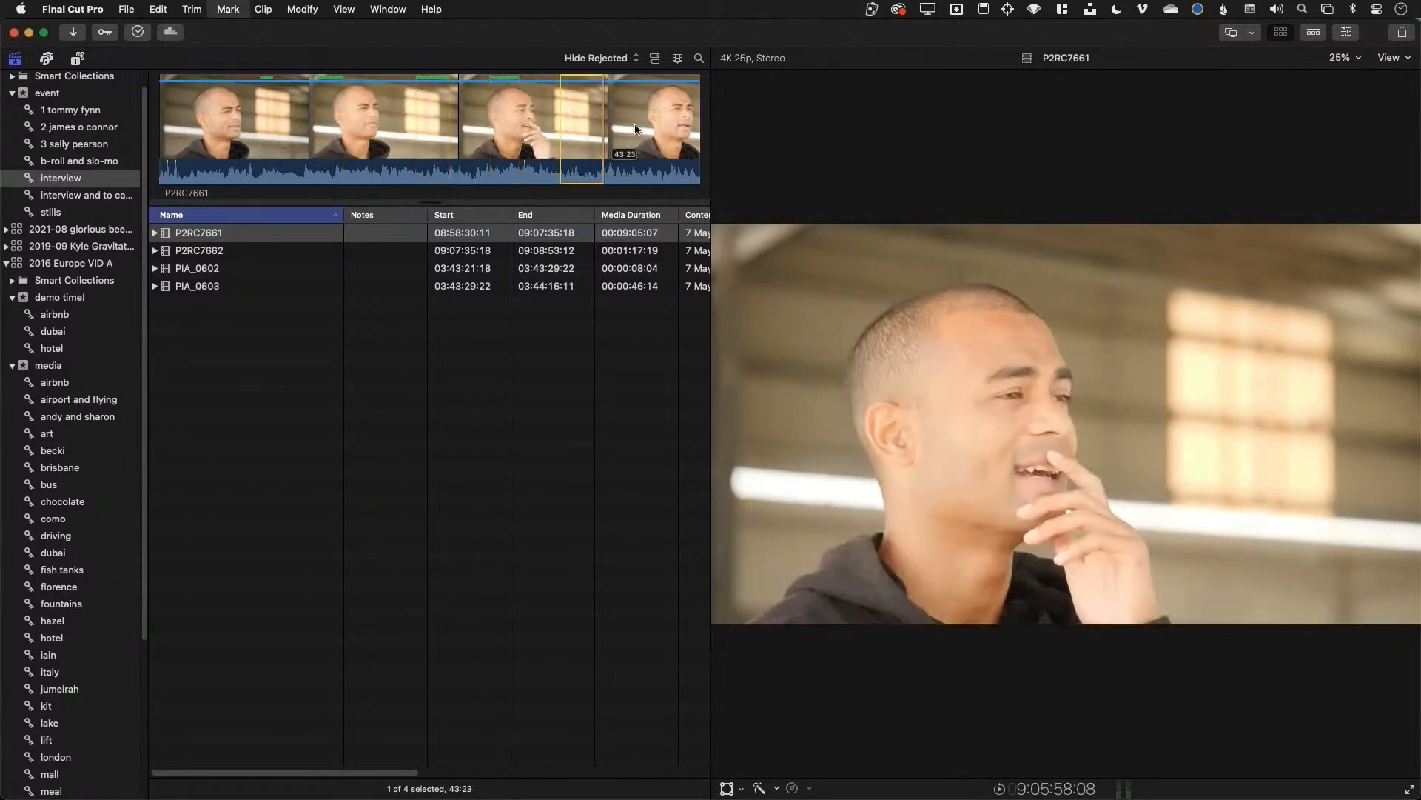
left_click_drag(639, 141, 675, 150)
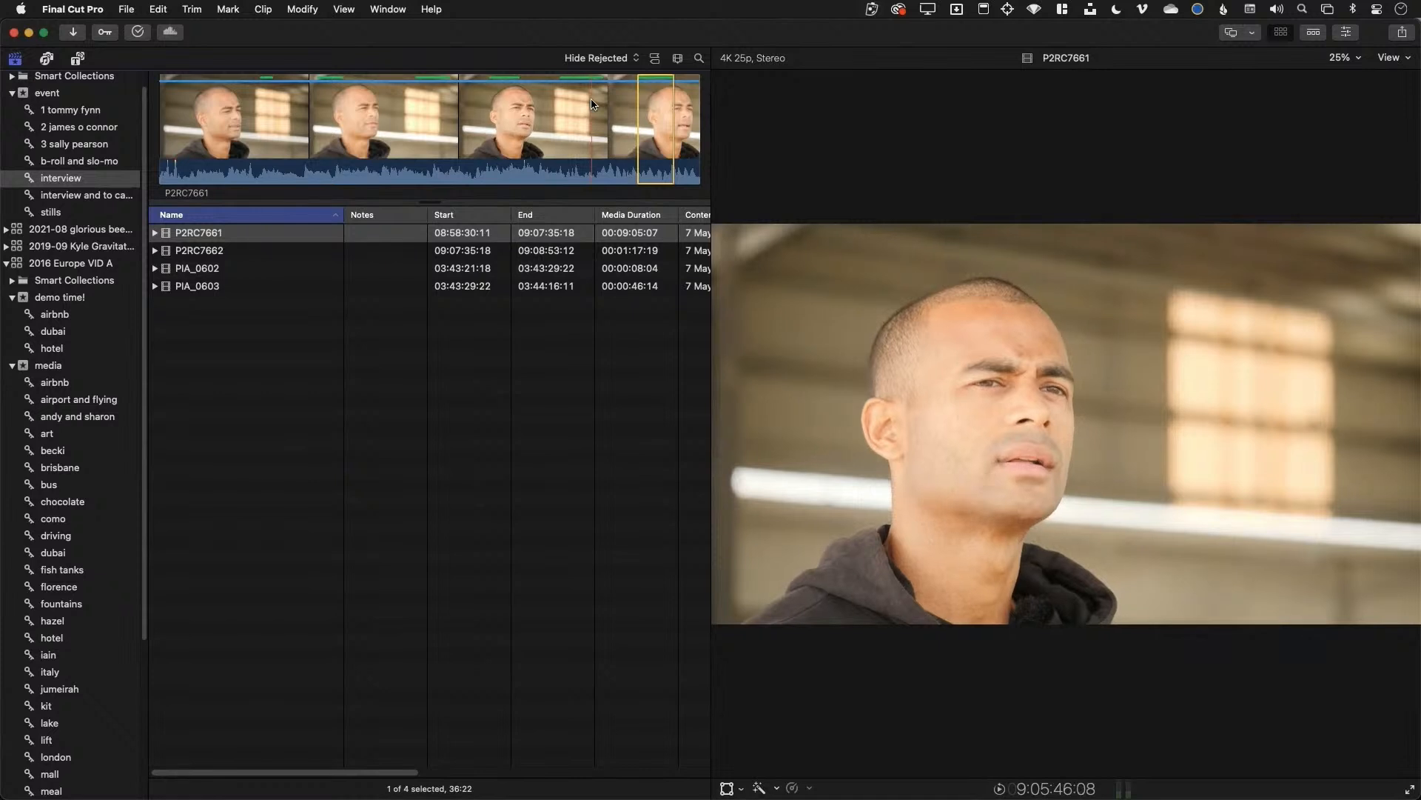
key("space")
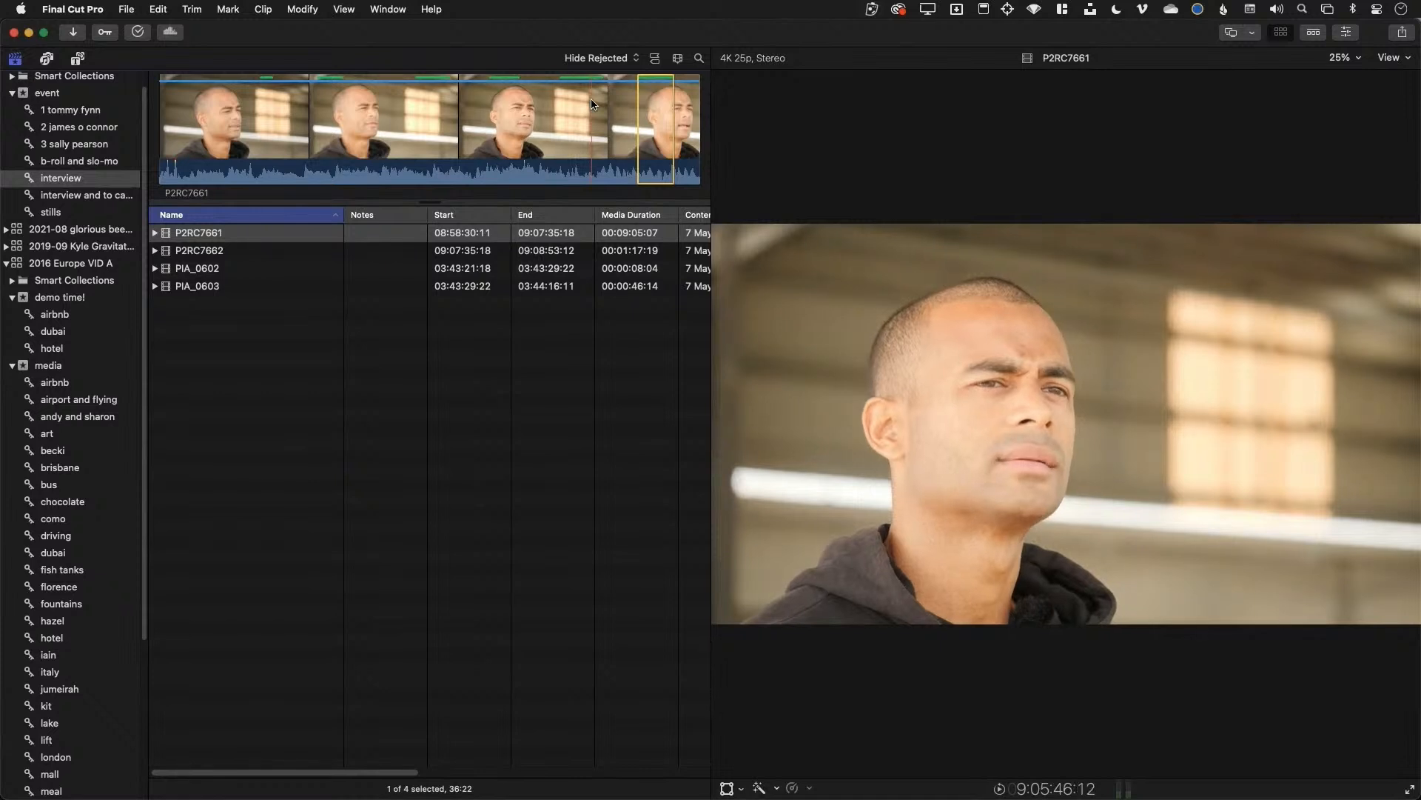
Filter the browser to Favorites and review the six P2RC7661 favorite ranges
left_click(597, 58)
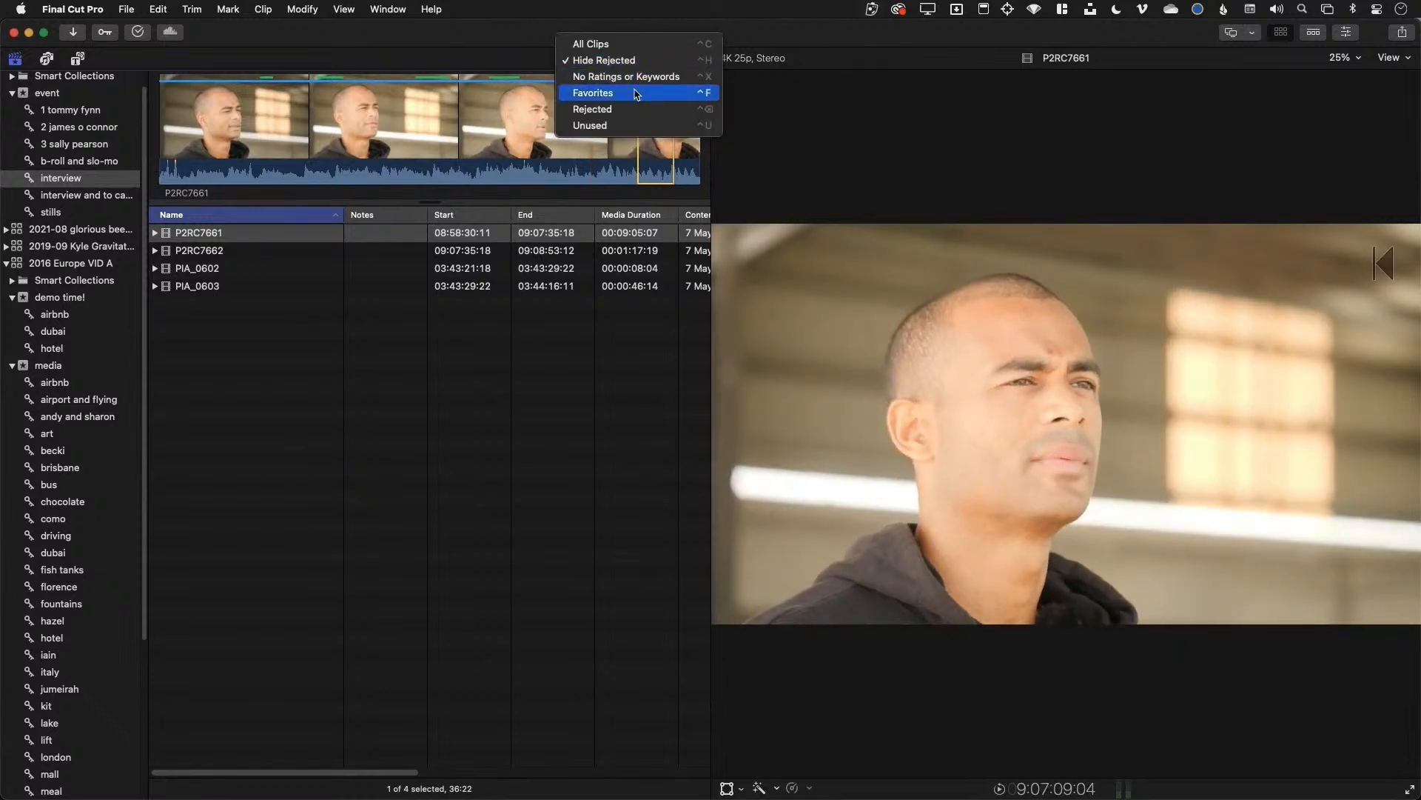
left_click(635, 94)
left_click(293, 240)
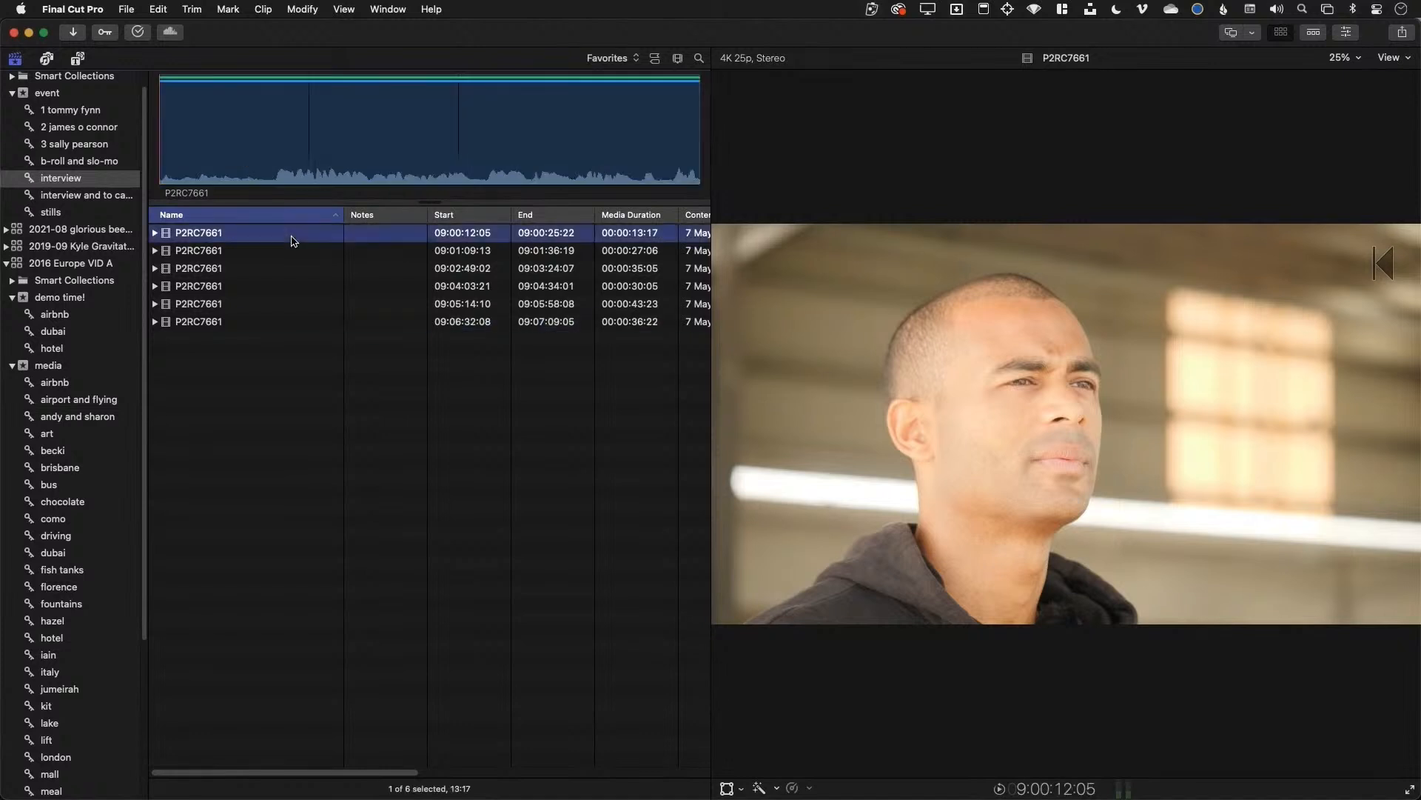
left_click(289, 253)
left_click(289, 271)
left_click(290, 288)
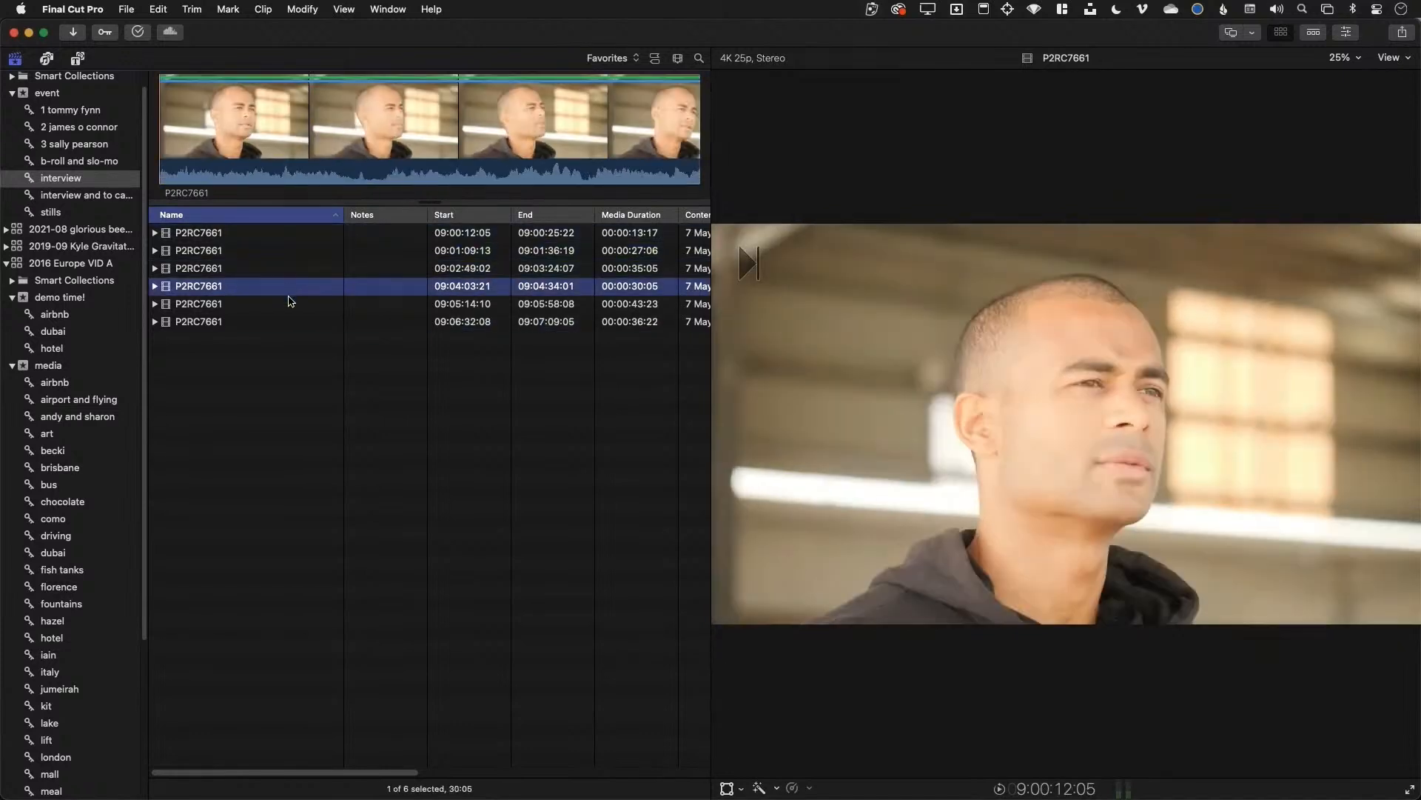
left_click(289, 304)
left_click(288, 323)
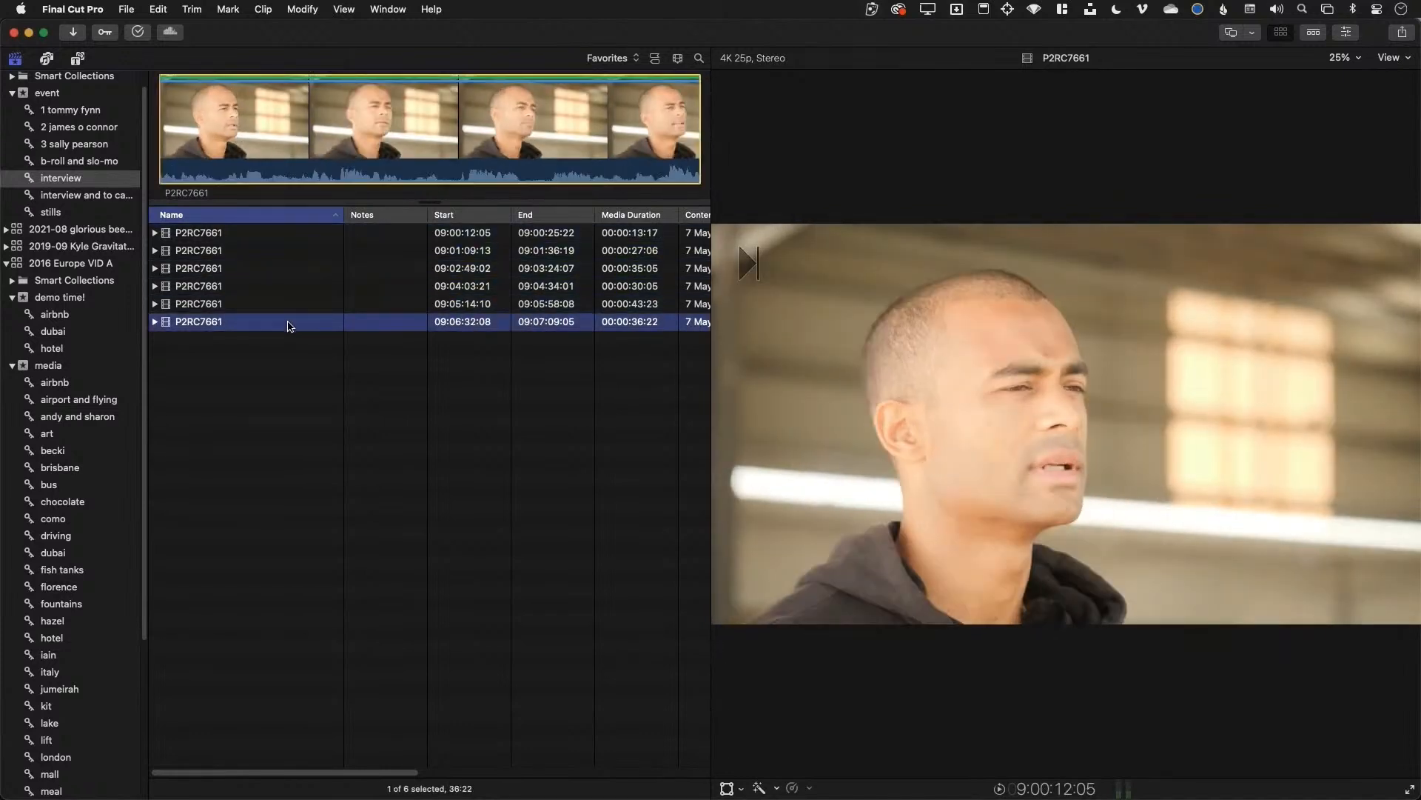
Show the media collection as filmstrip thumbnails, then open the fish tanks collection
left_click(81, 370)
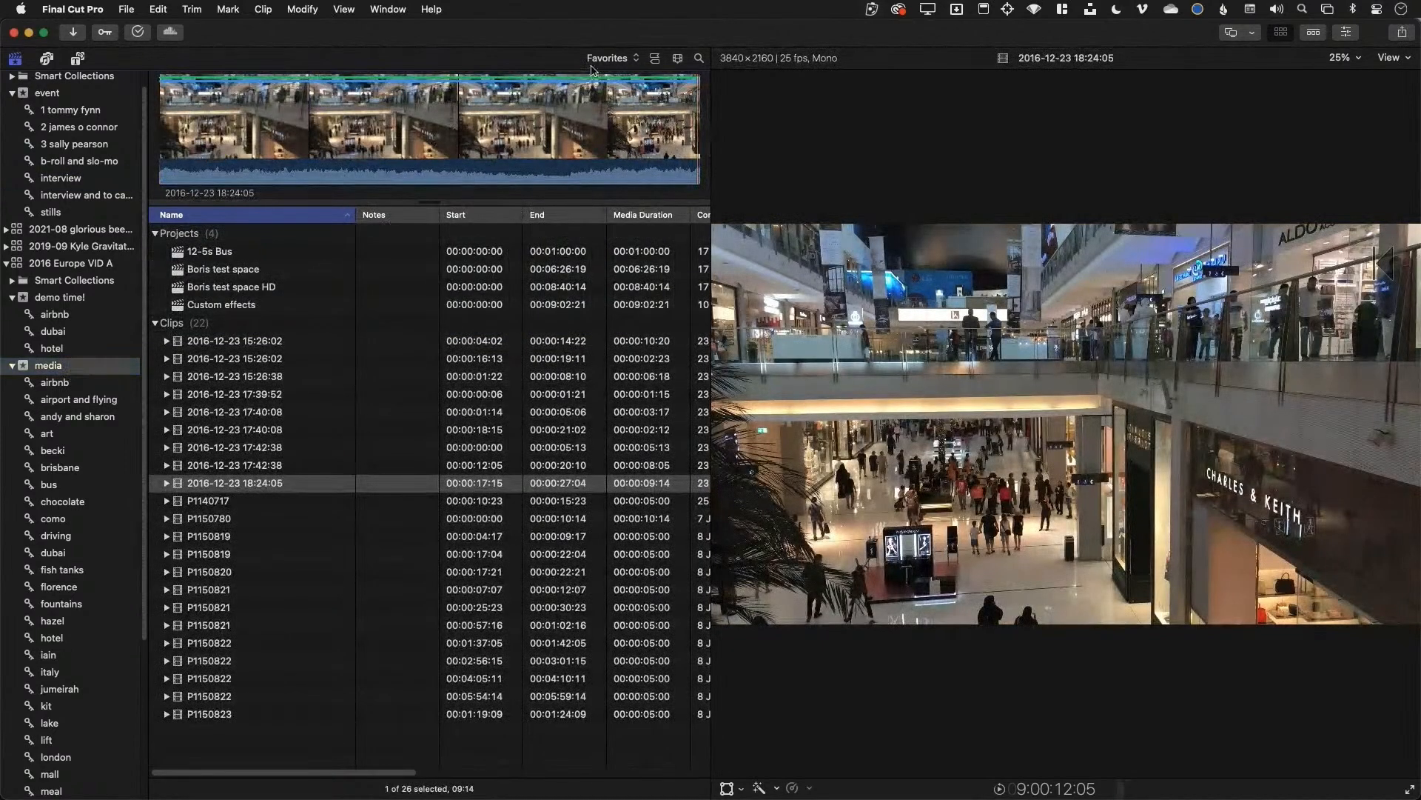
left_click(656, 58)
scroll(516, 317, "down", 3)
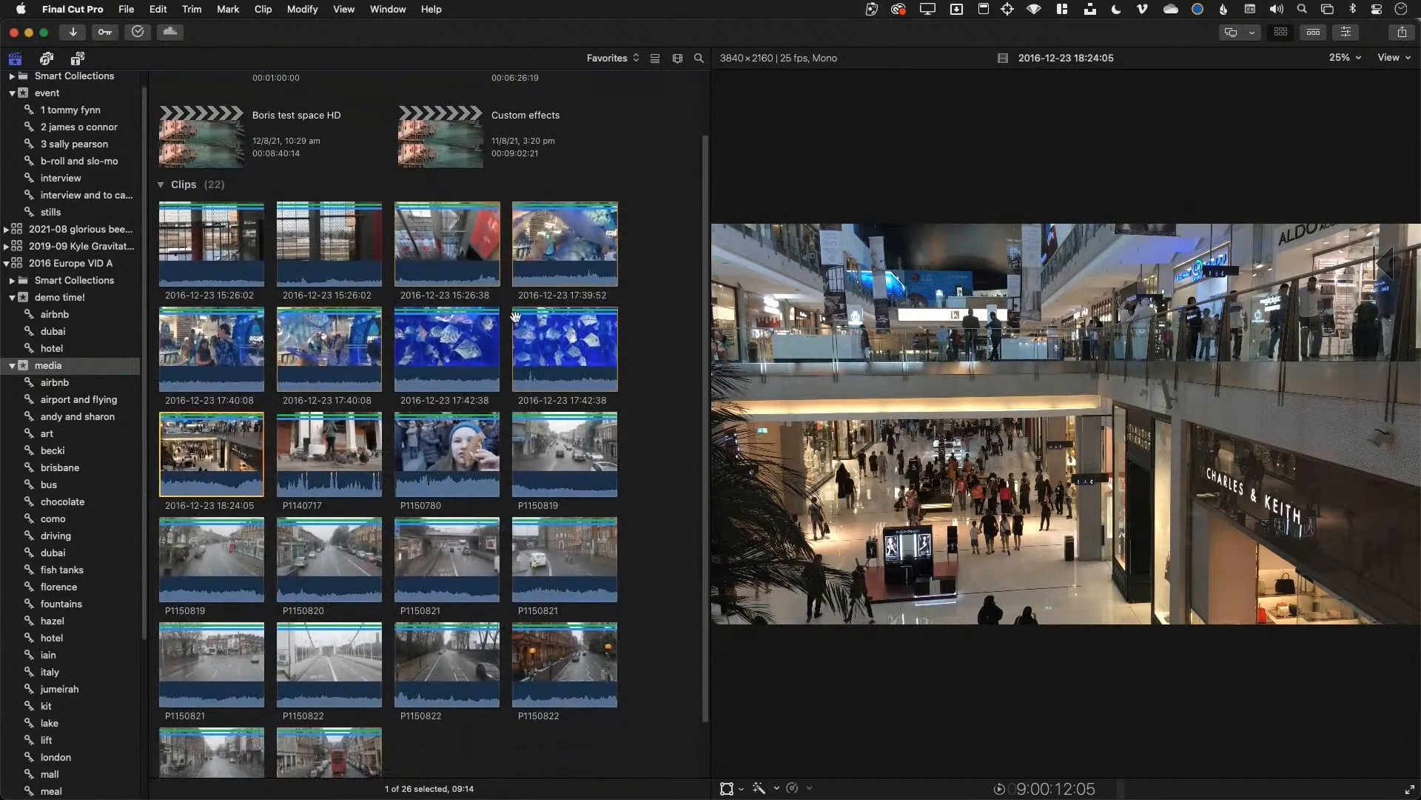
scroll(516, 317, "down", 2)
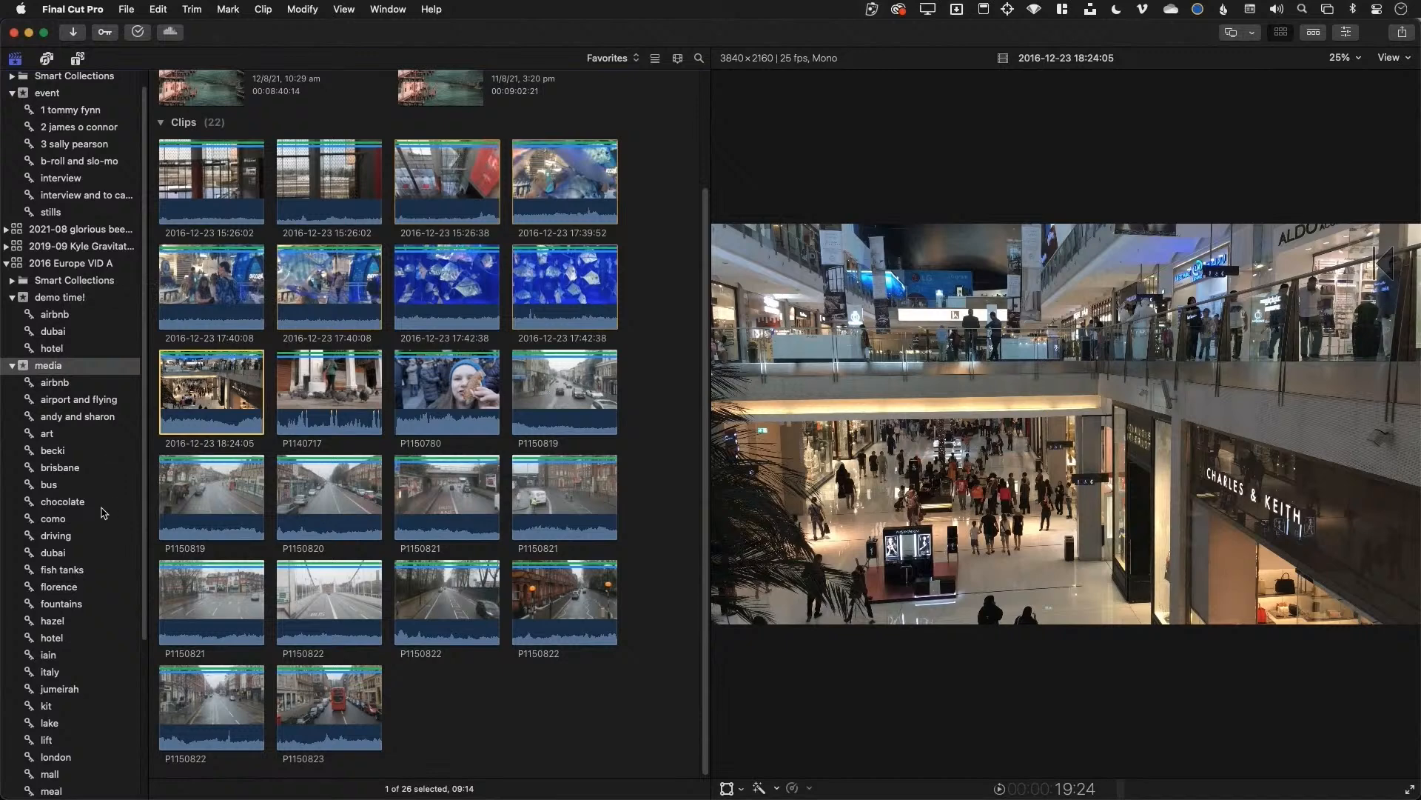
left_click(85, 572)
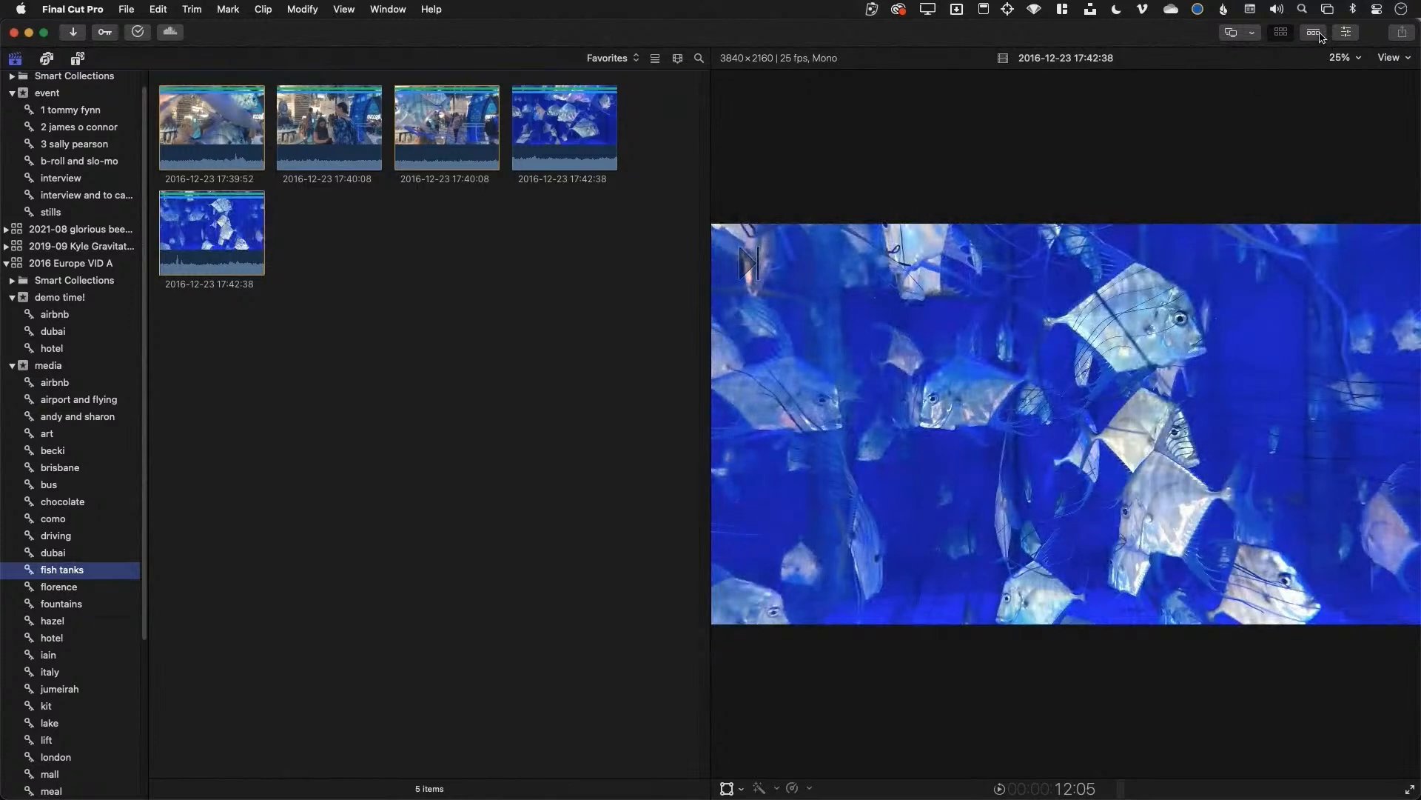
Append the third, fifth and first fish tanks clips to the boris demo time timeline
left_click(1315, 33)
left_click(1314, 33)
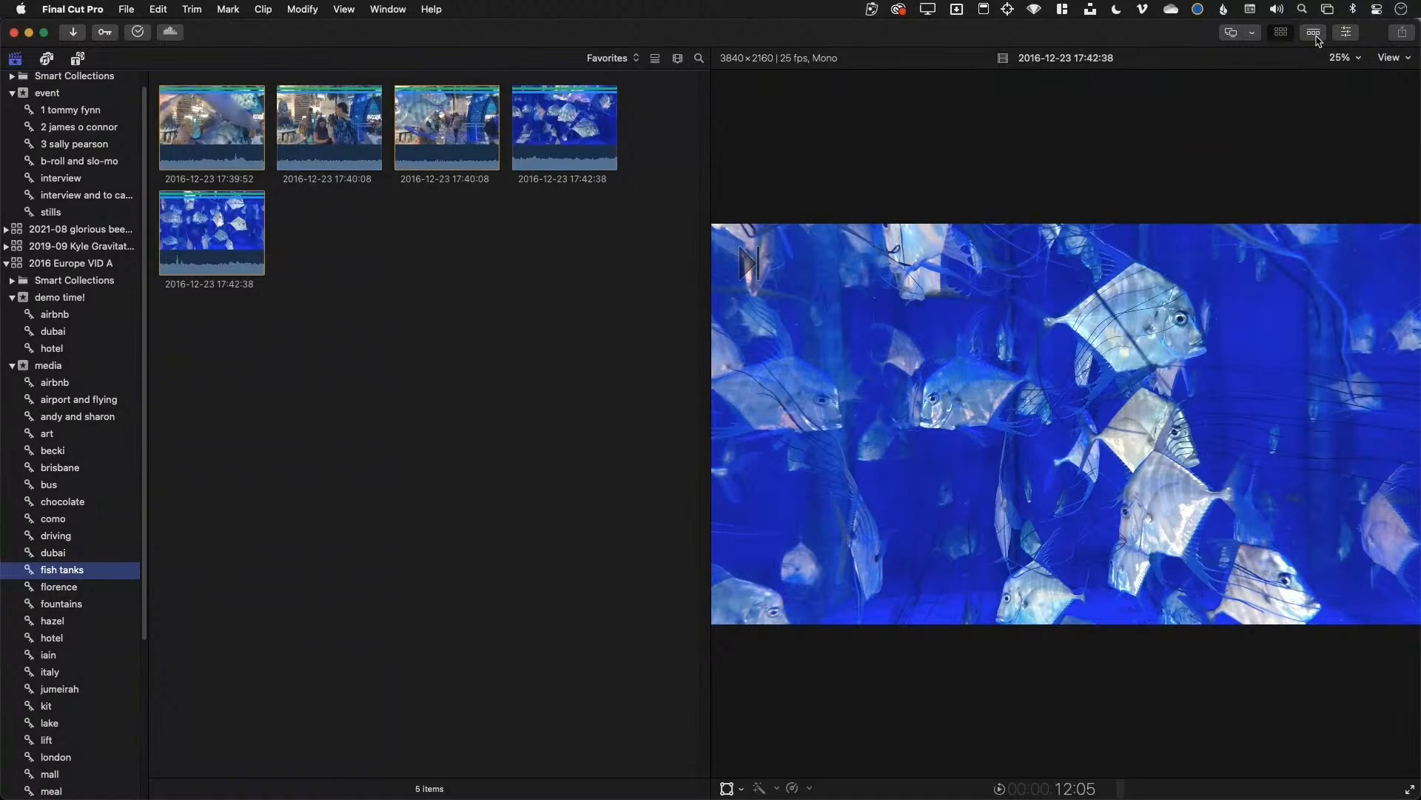
left_click(1314, 33)
left_click(456, 141)
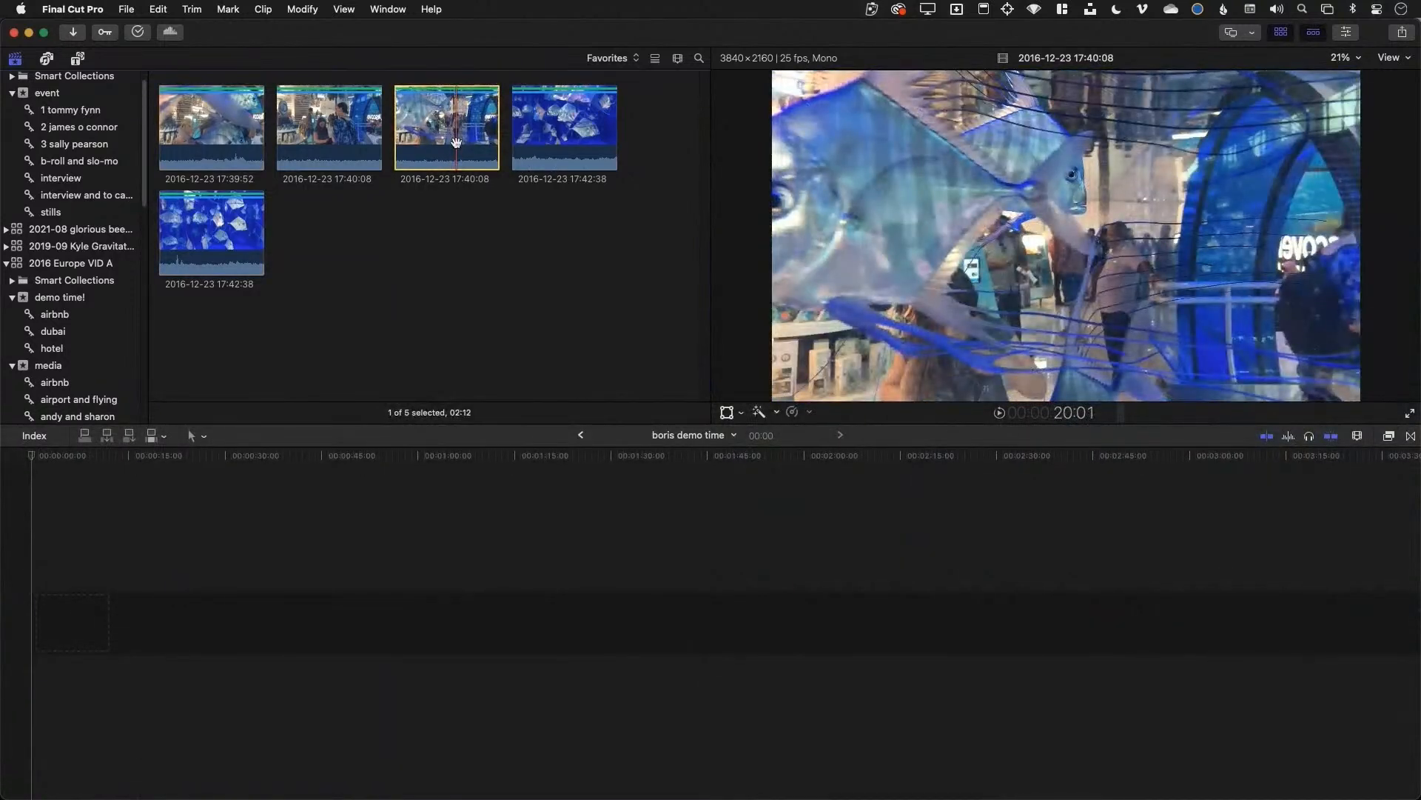
key("e")
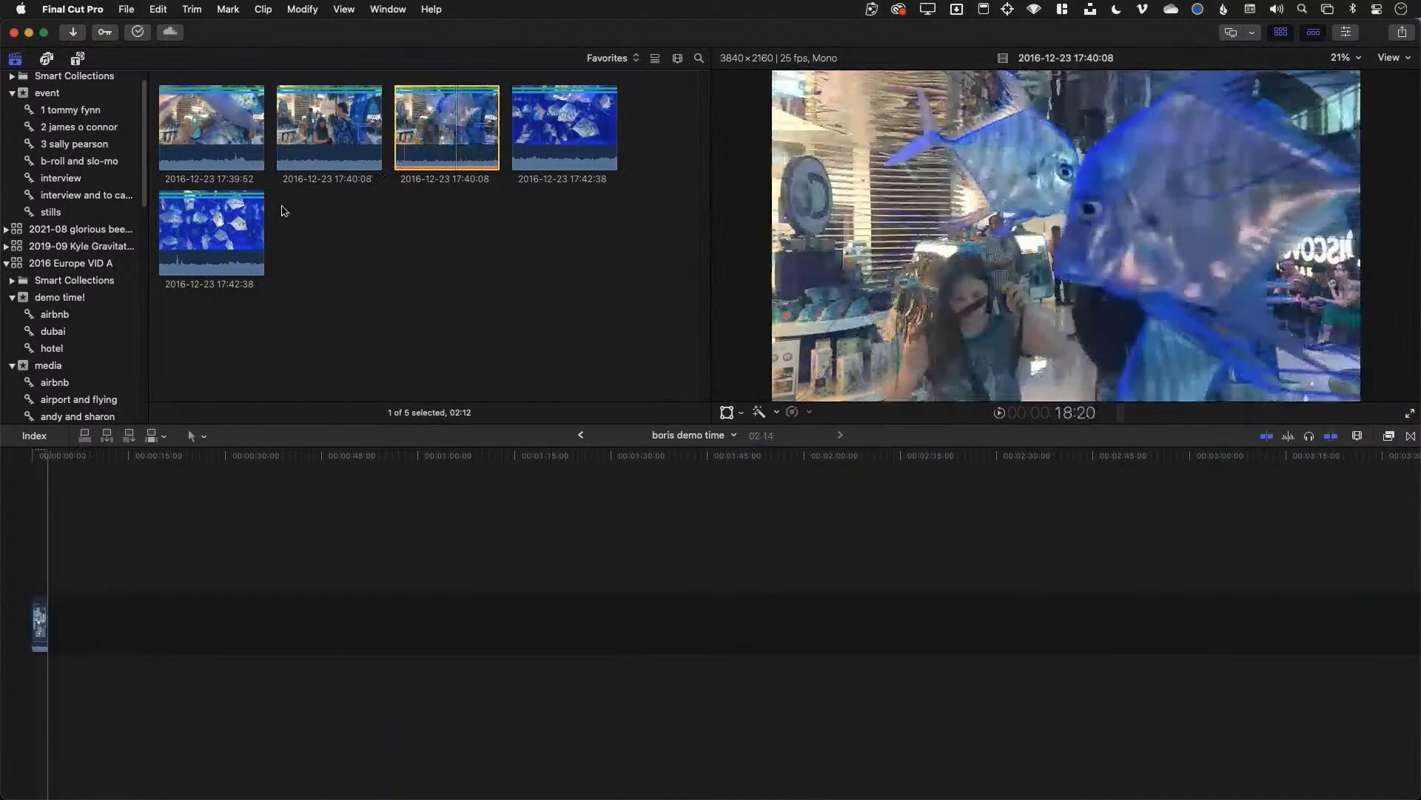
left_click(222, 221)
key("e")
left_click(240, 140)
key("e")
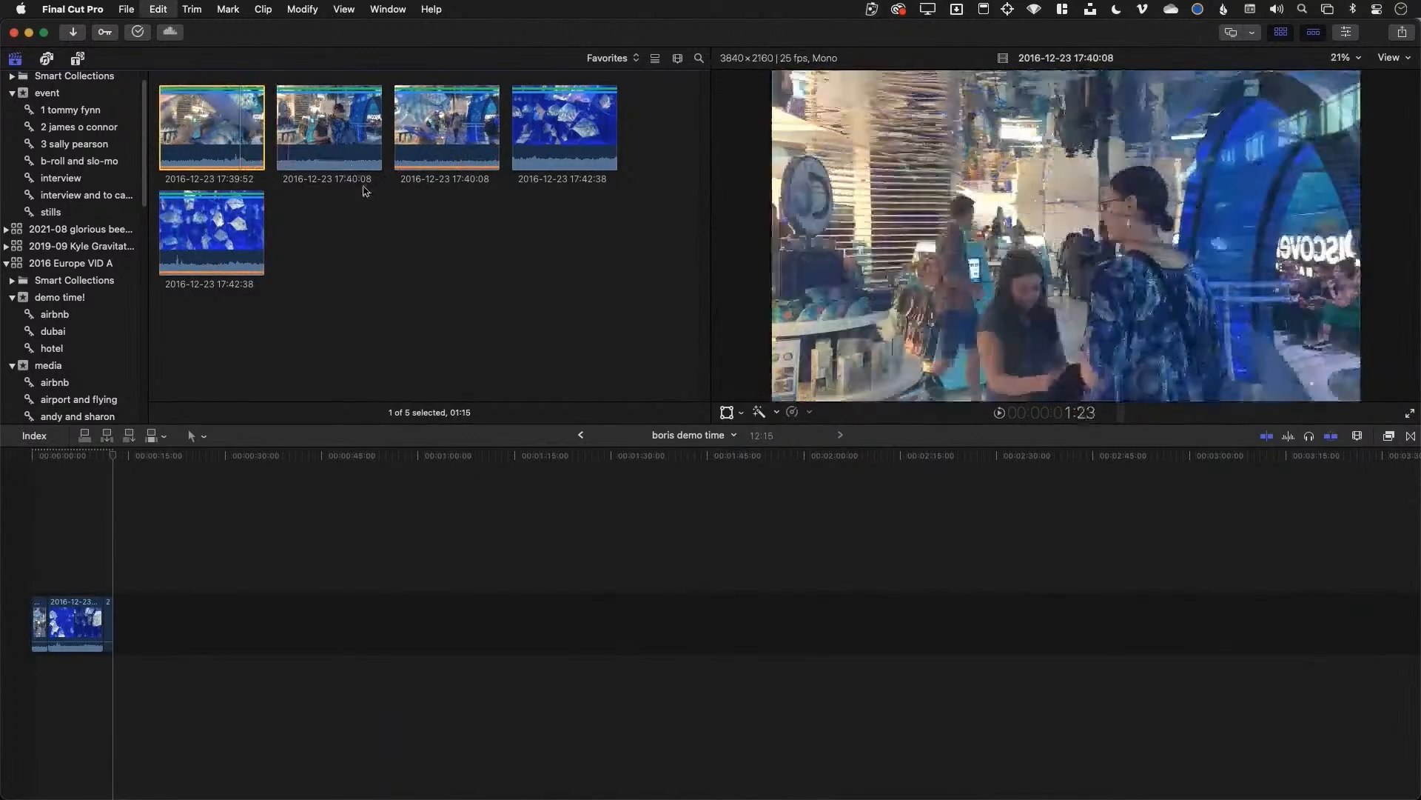
Select Venice clip P1140717 in the venice keyword collection
scroll(93, 346, "down", 10)
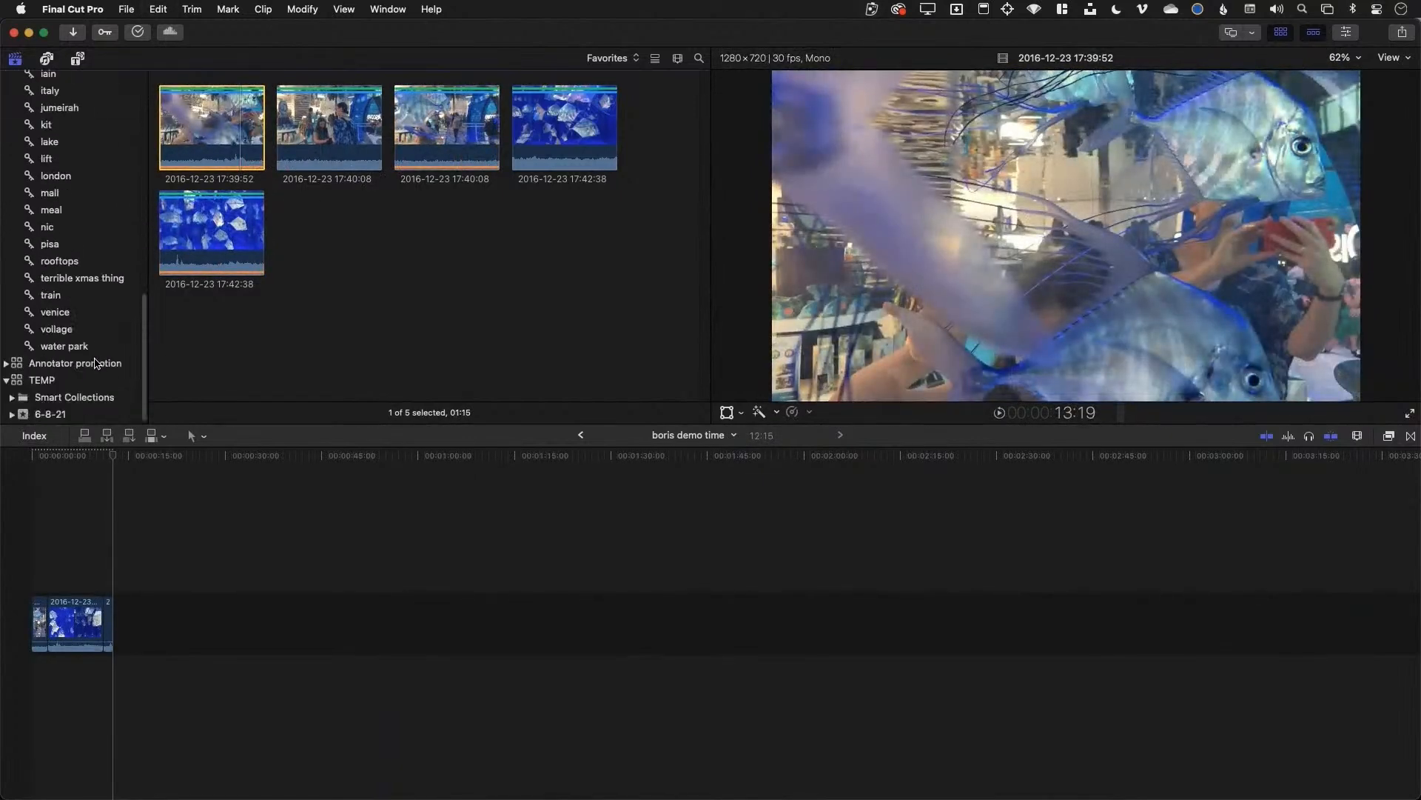
left_click(74, 312)
left_click(196, 145)
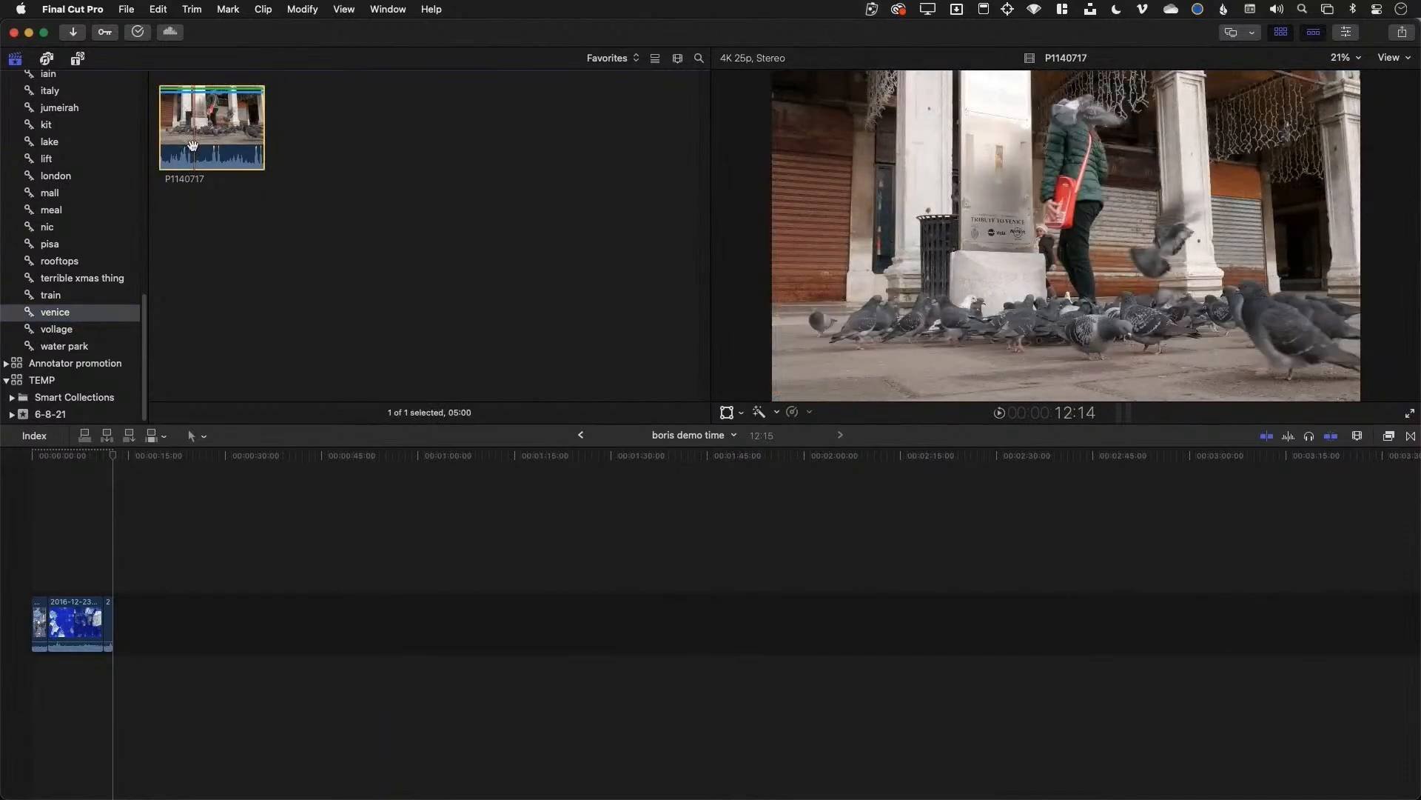
Append Venice clip P1140717 to the project and zoom the timeline in near the start
key("e")
left_click(107, 560)
key("super+equal")
key("super+equal")
key("super+equal")
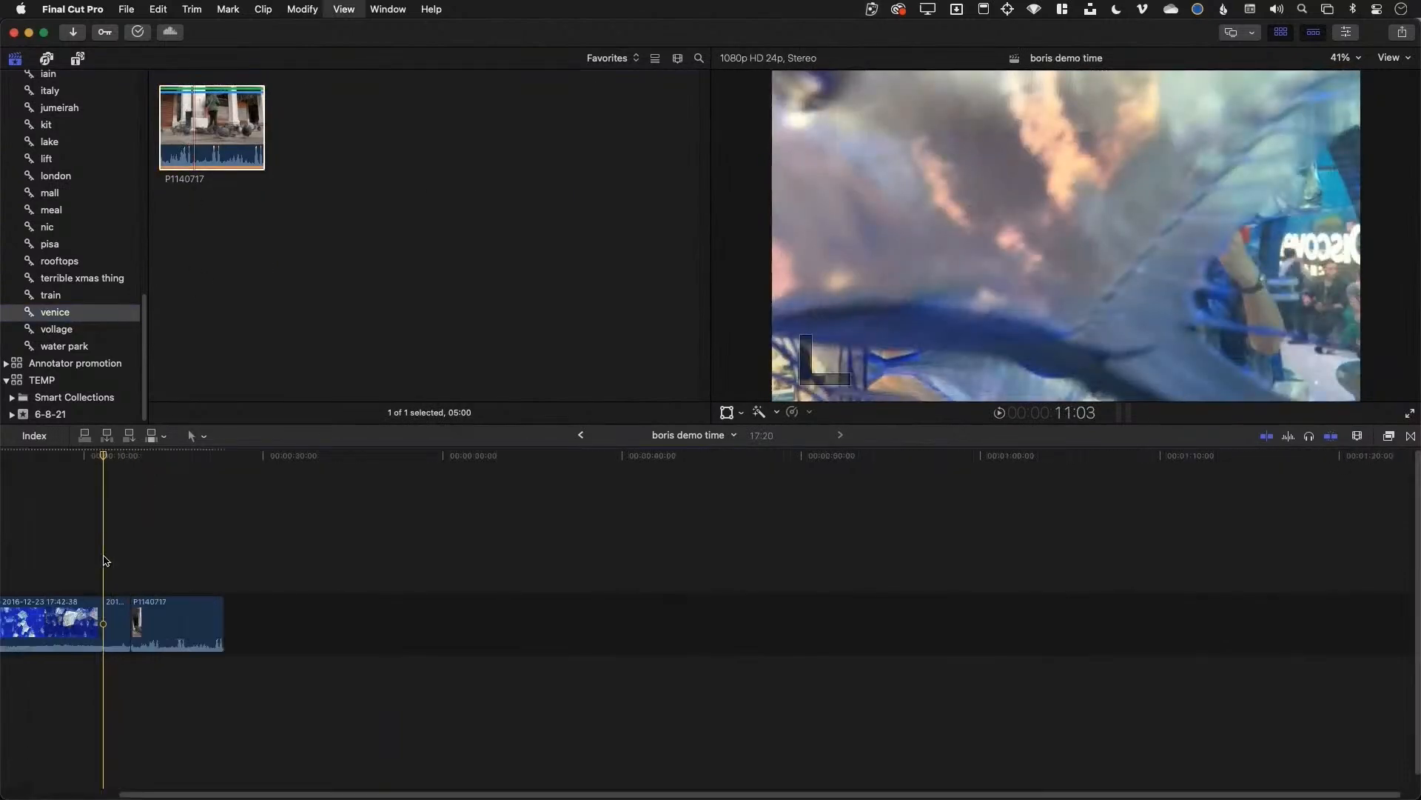
scroll(225, 558, "left", 10)
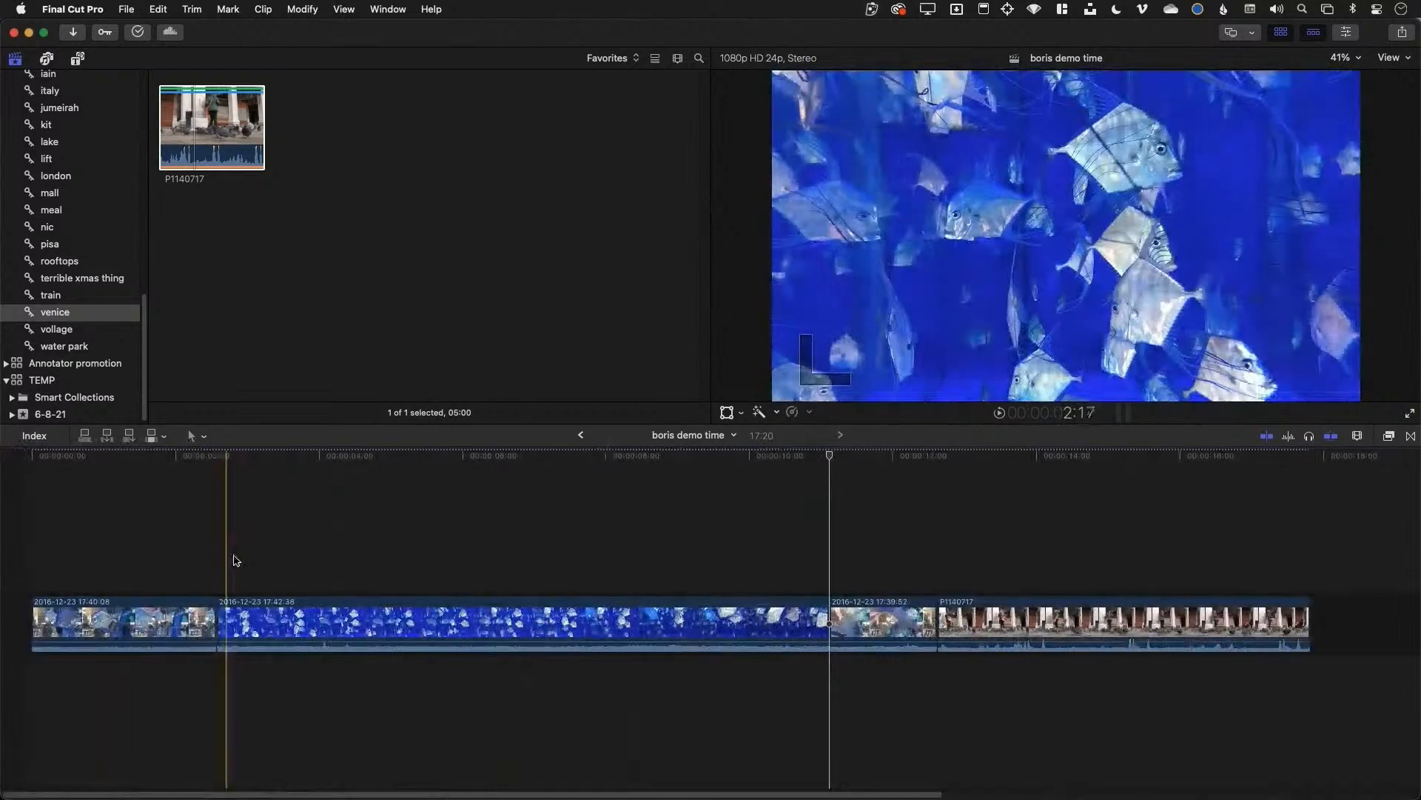
Trim the underwater and P1140717 clip ends and move the opening clip after the blue underwater clip
left_click_drag(827, 622, 440, 620)
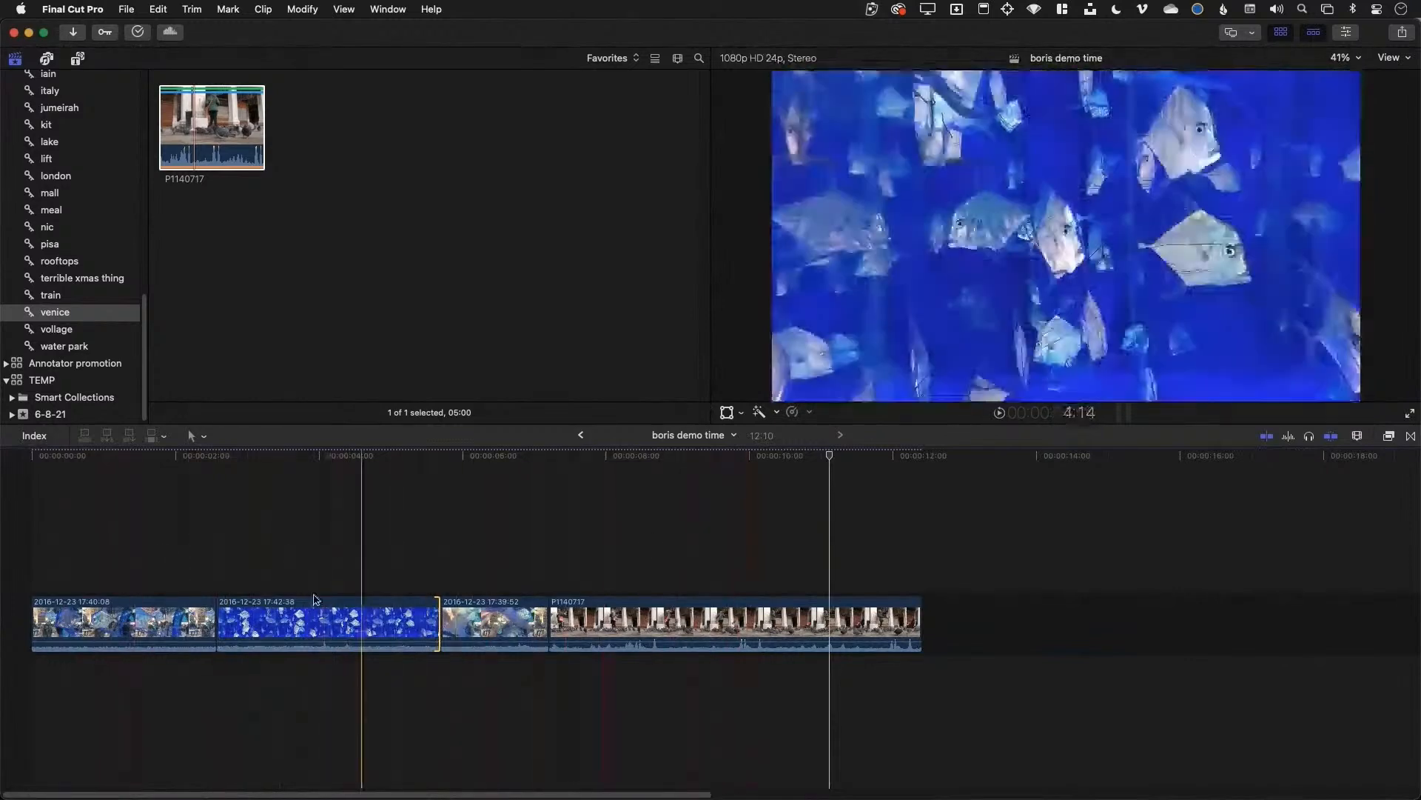
left_click_drag(215, 622, 887, 605)
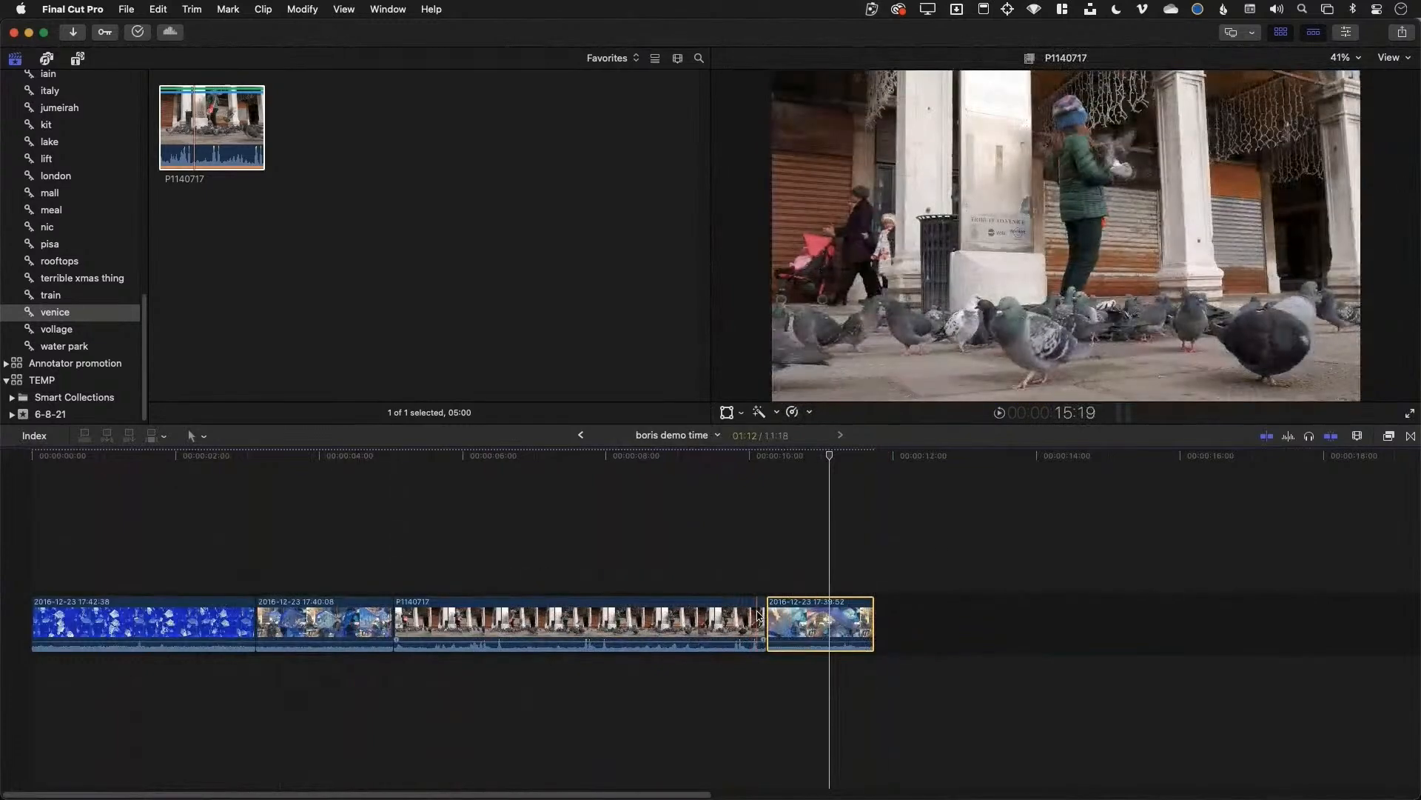
left_click_drag(761, 613, 668, 620)
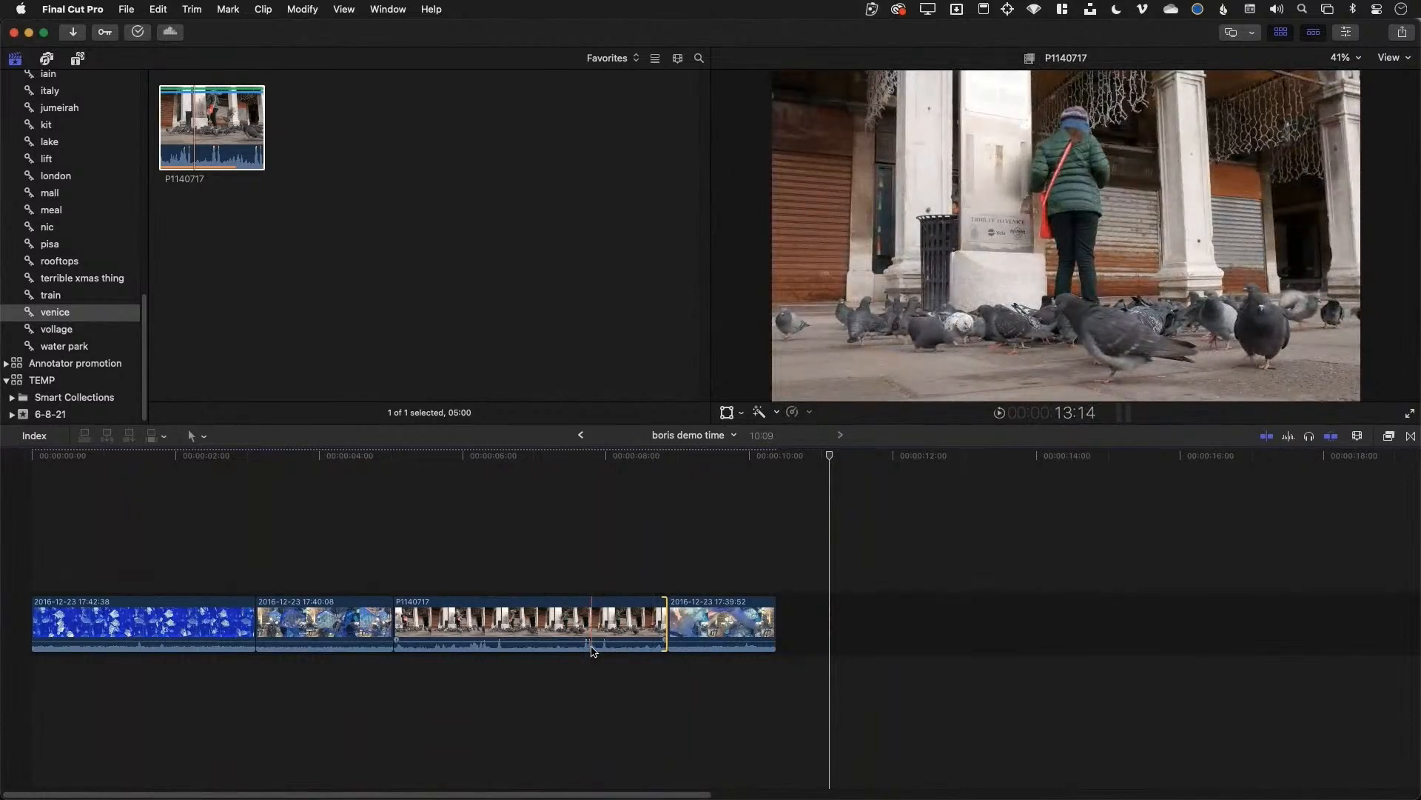
left_click_drag(667, 622, 603, 628)
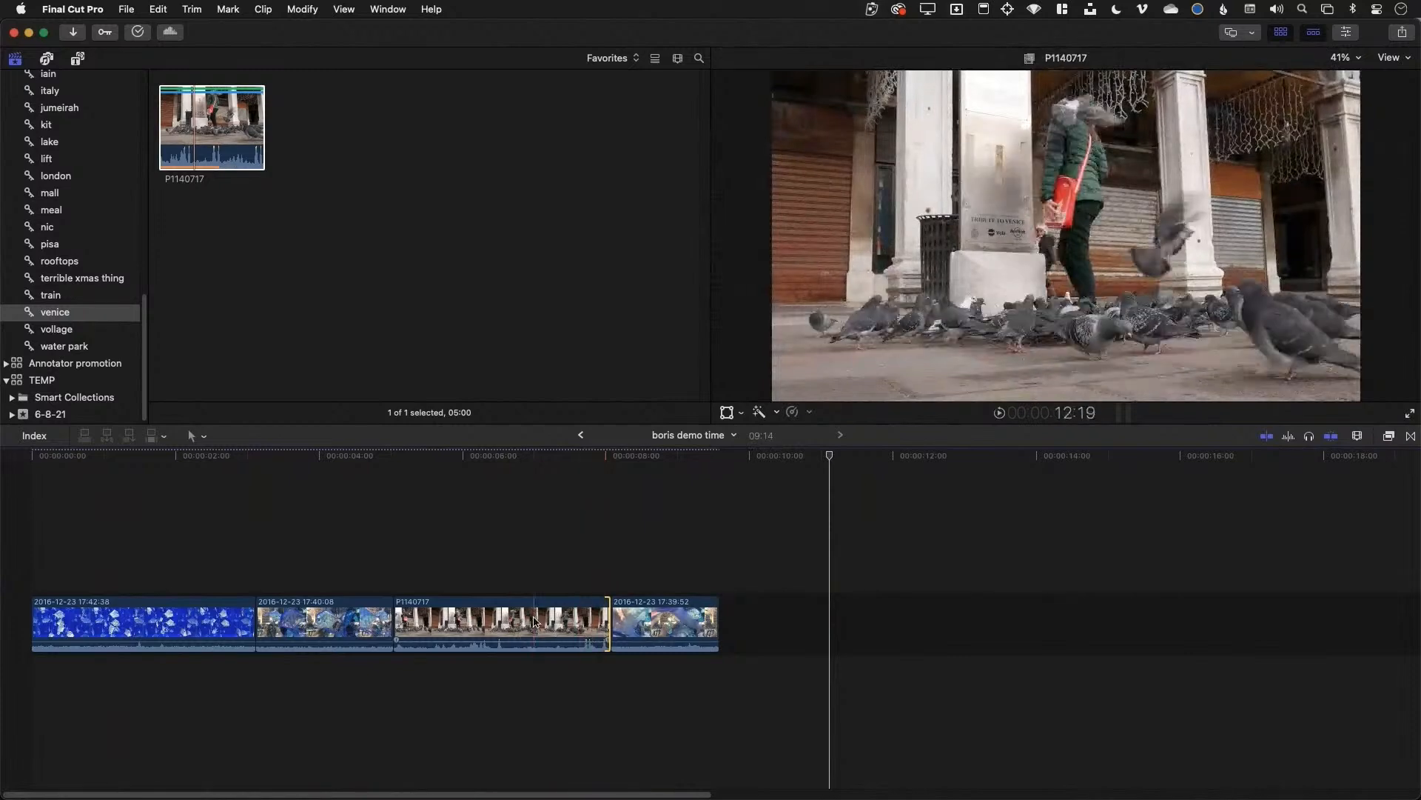
left_click_drag(254, 622, 179, 621)
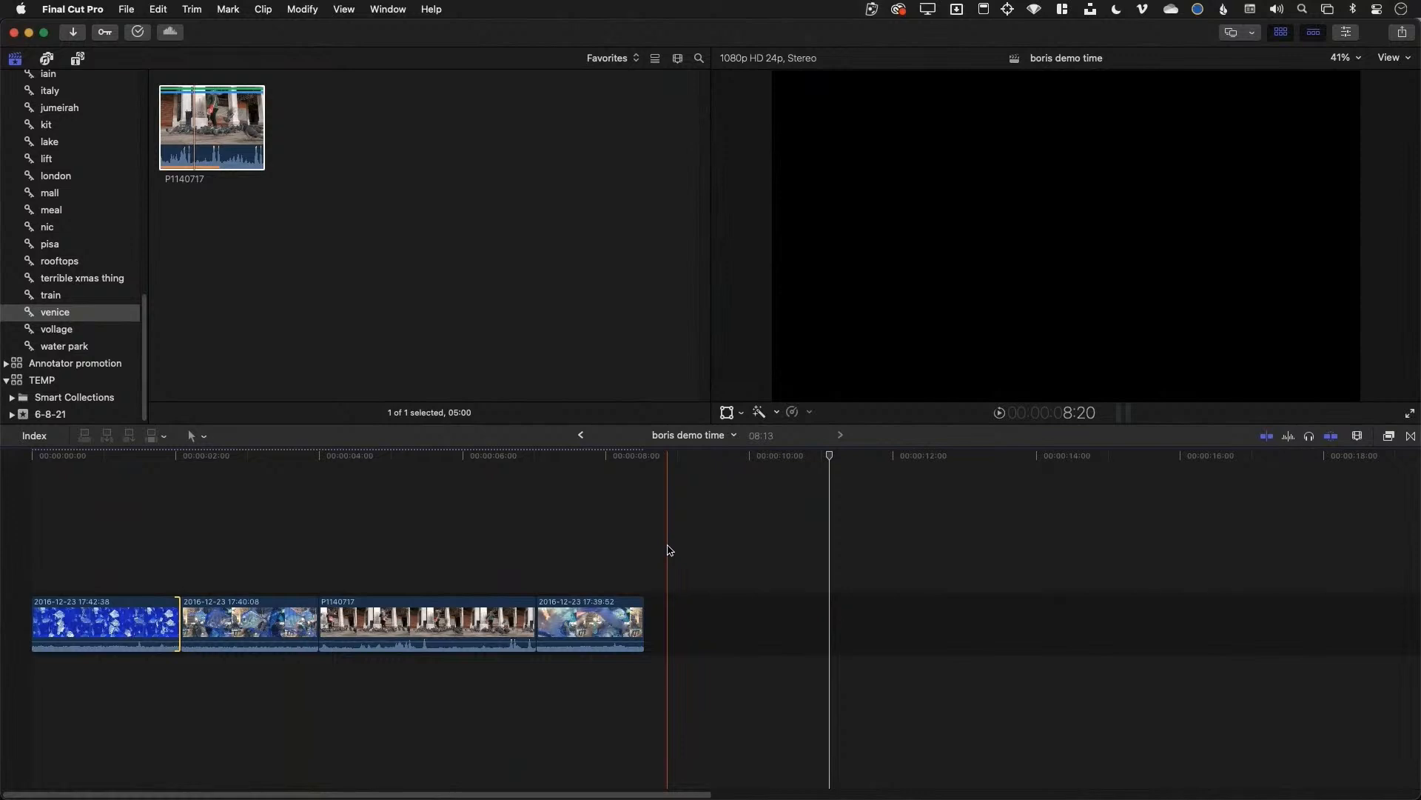
Show the 29 road-driving clips from the 2016 Europe VID A library's event in the browser
scroll(111, 140, "up", 10)
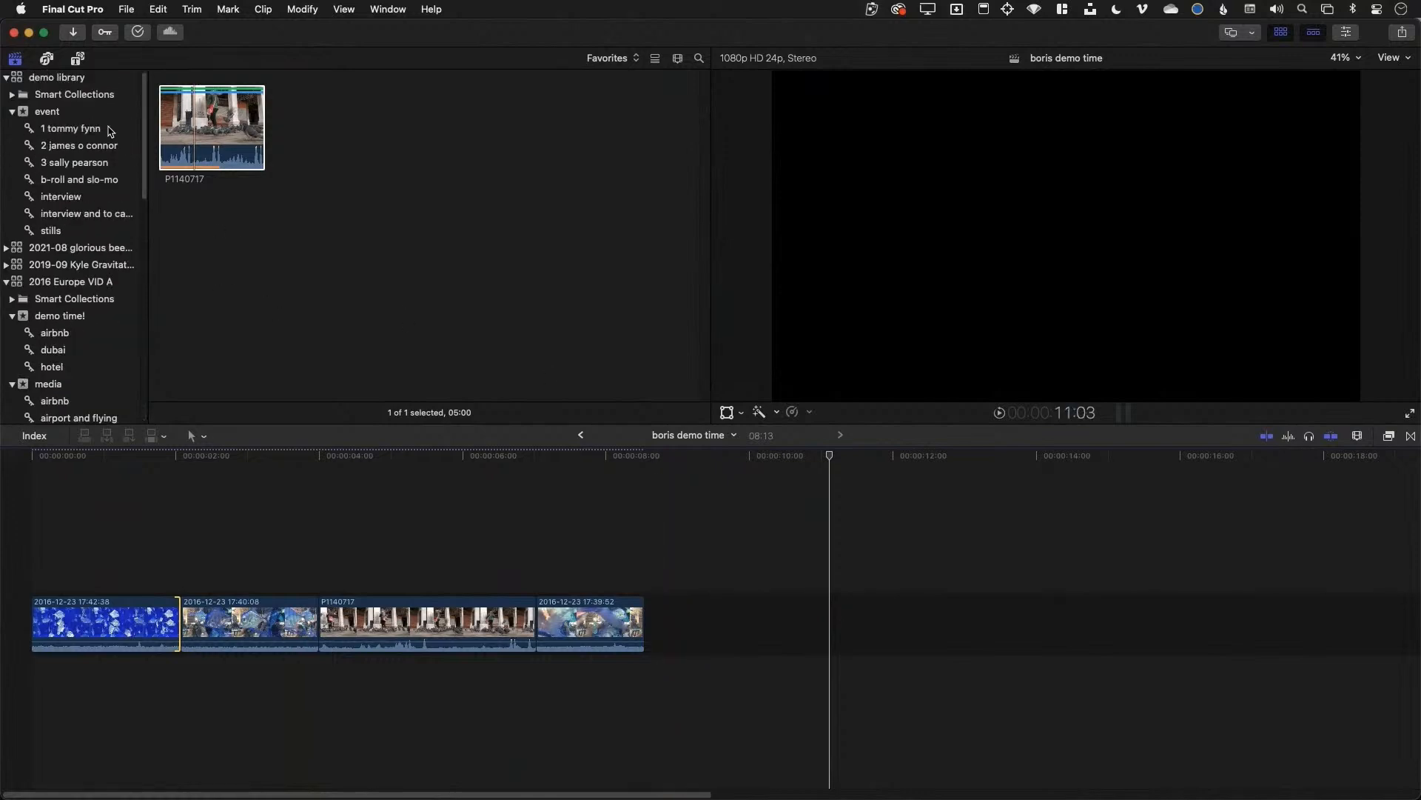
left_click(88, 115)
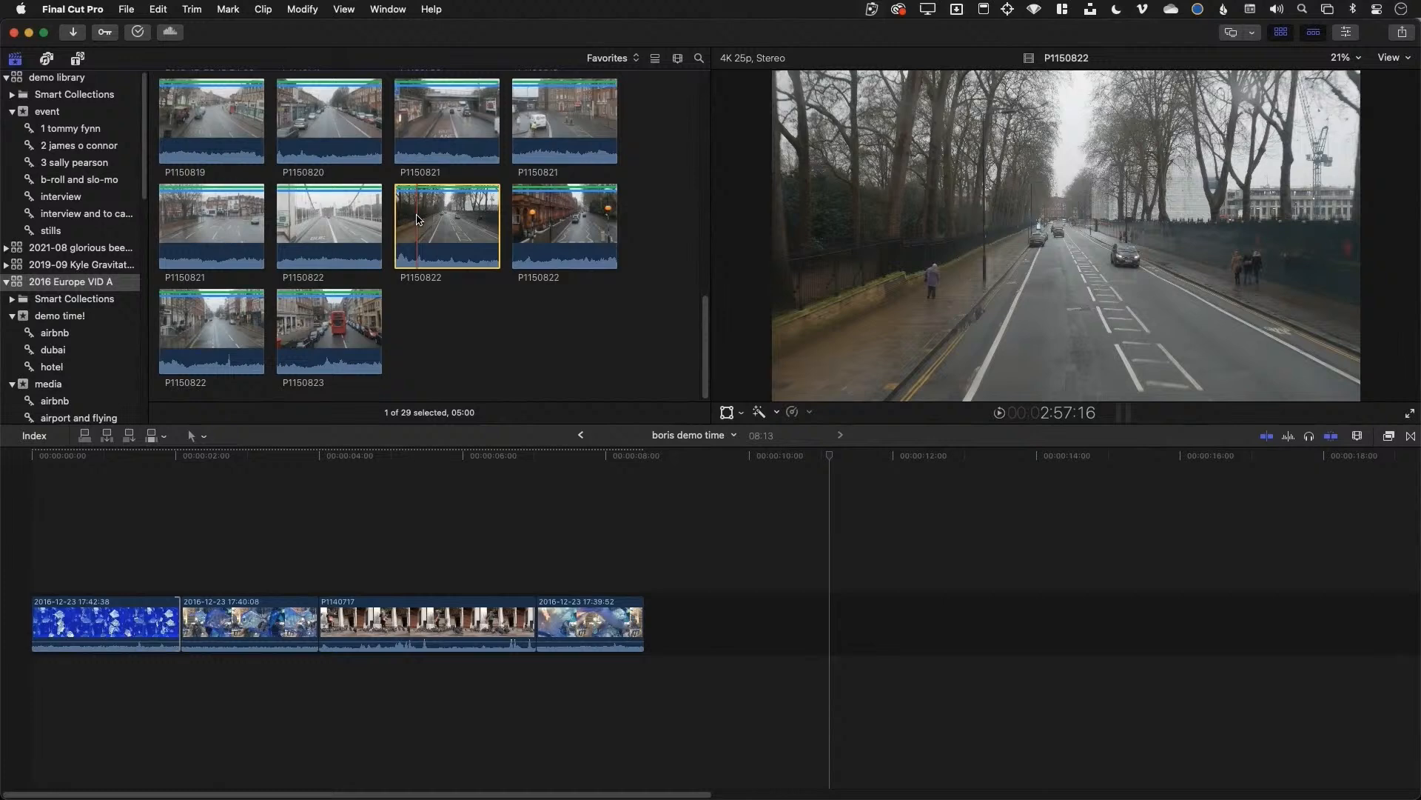
Append a shortened P1150822 to the project, then replace it from its start with P1150821
left_click(336, 222)
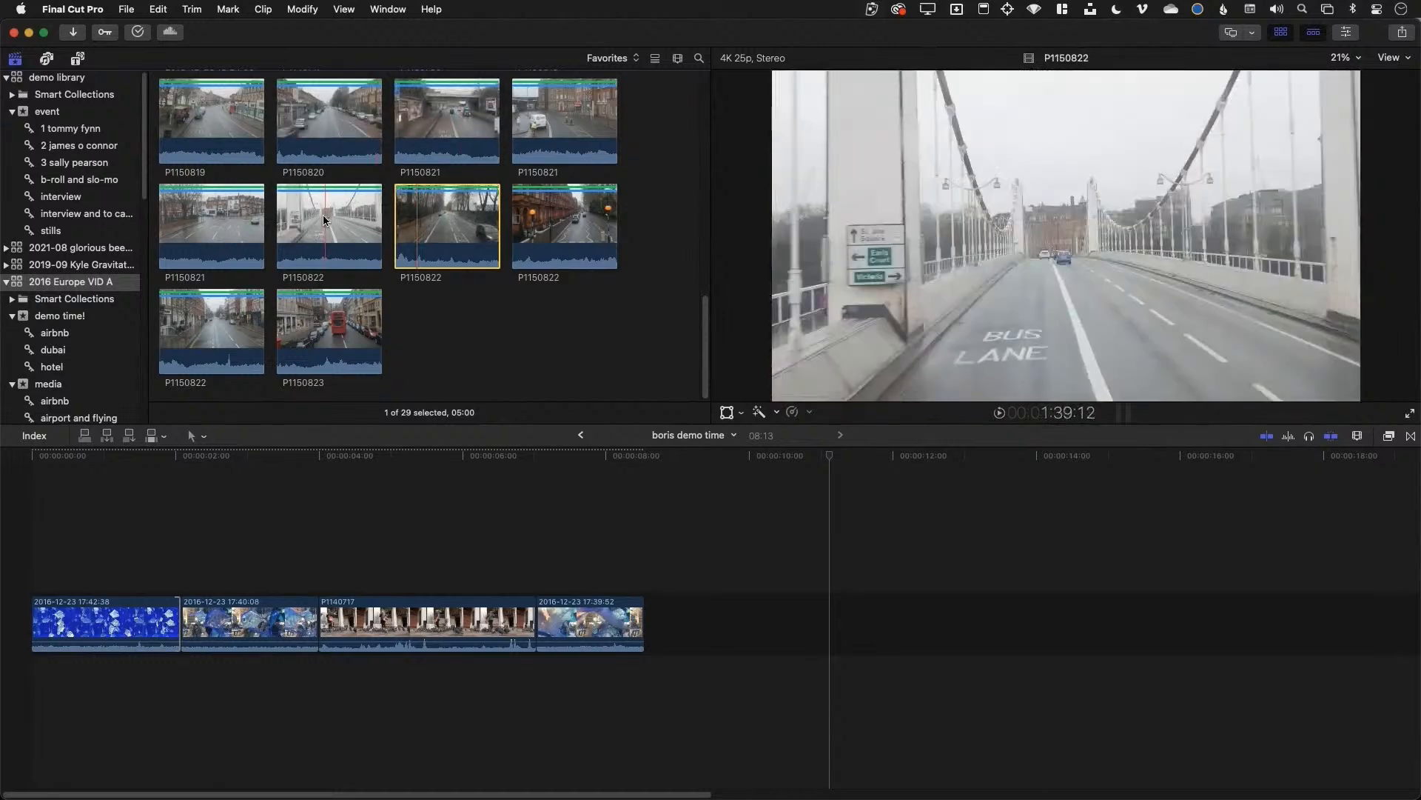
key("e")
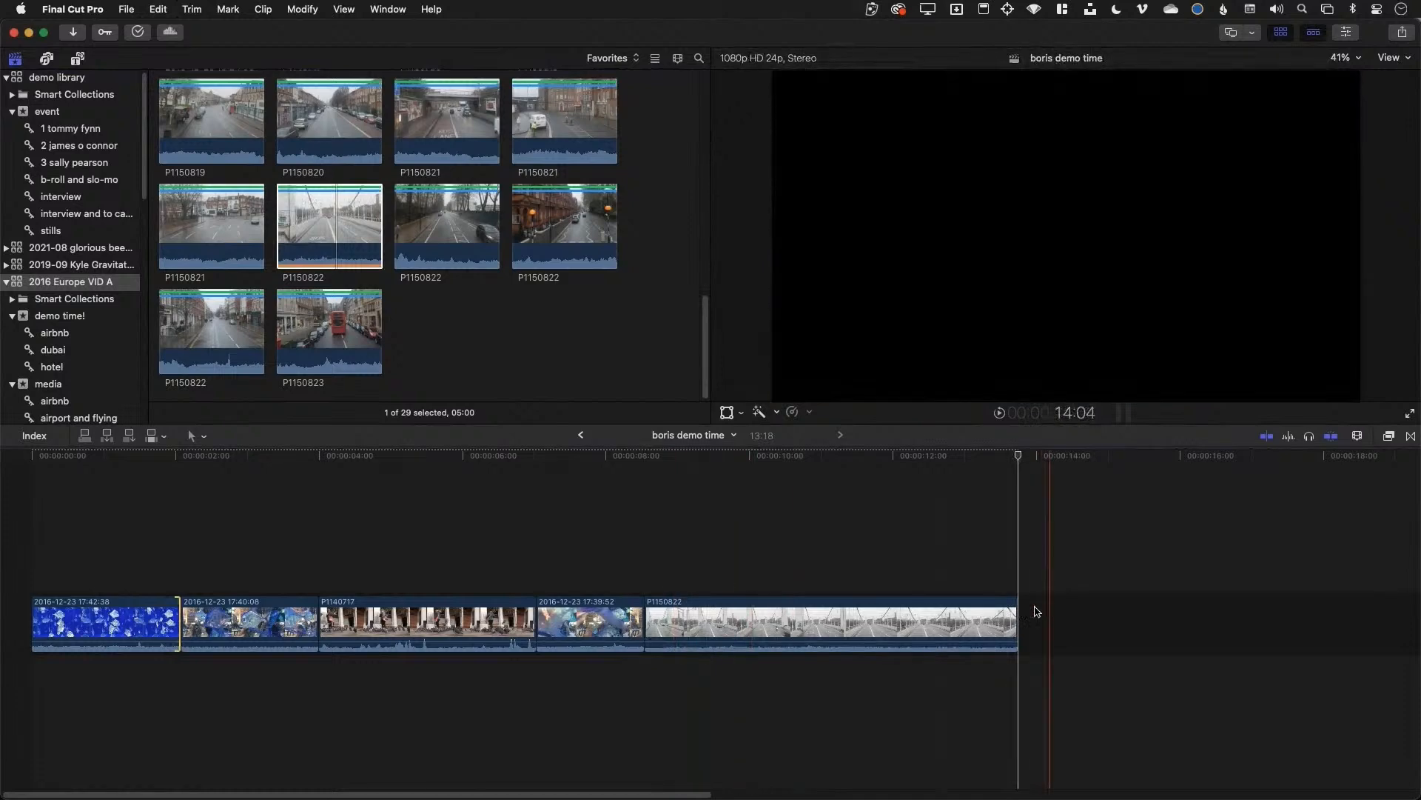
left_click_drag(1017, 626, 866, 629)
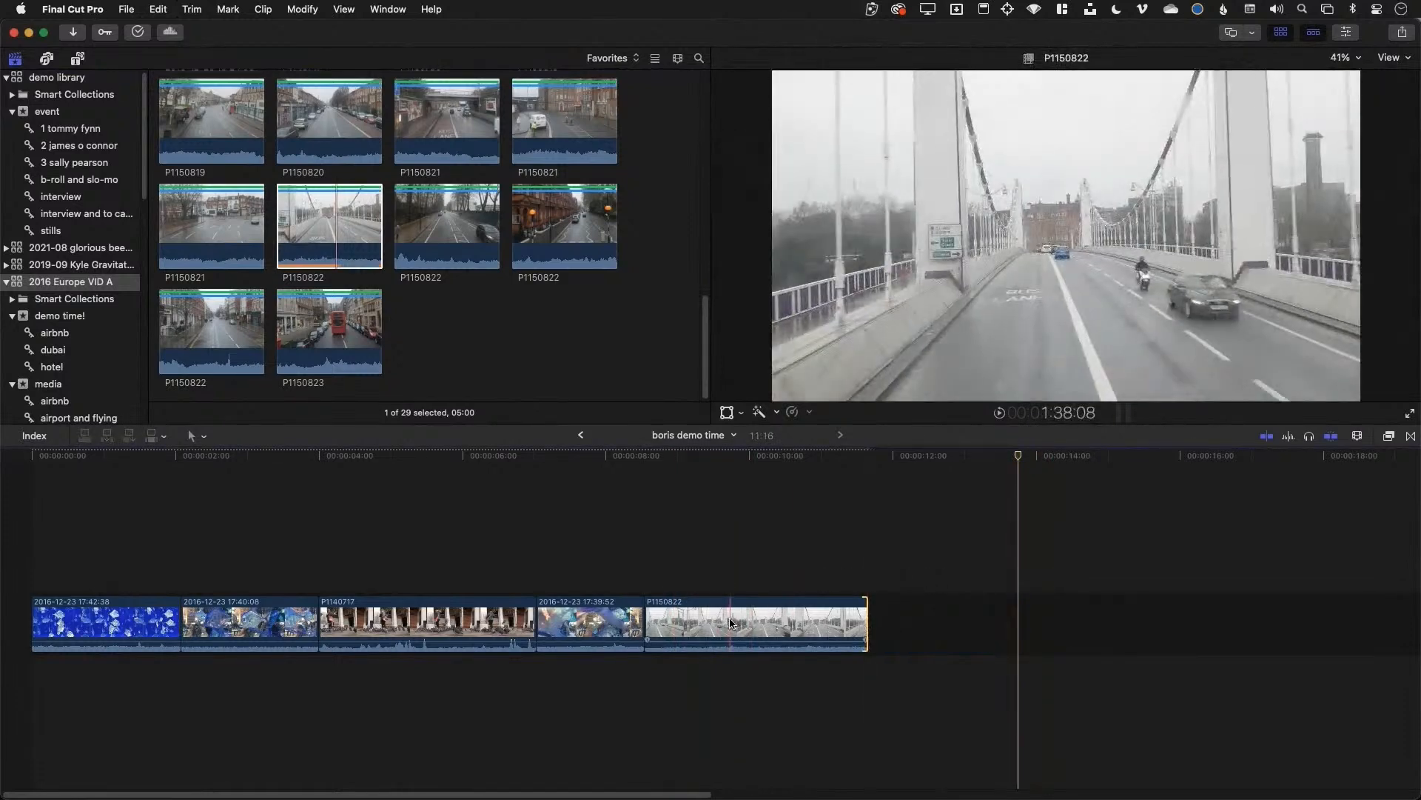
left_click_drag(193, 229, 733, 628)
left_click(733, 644)
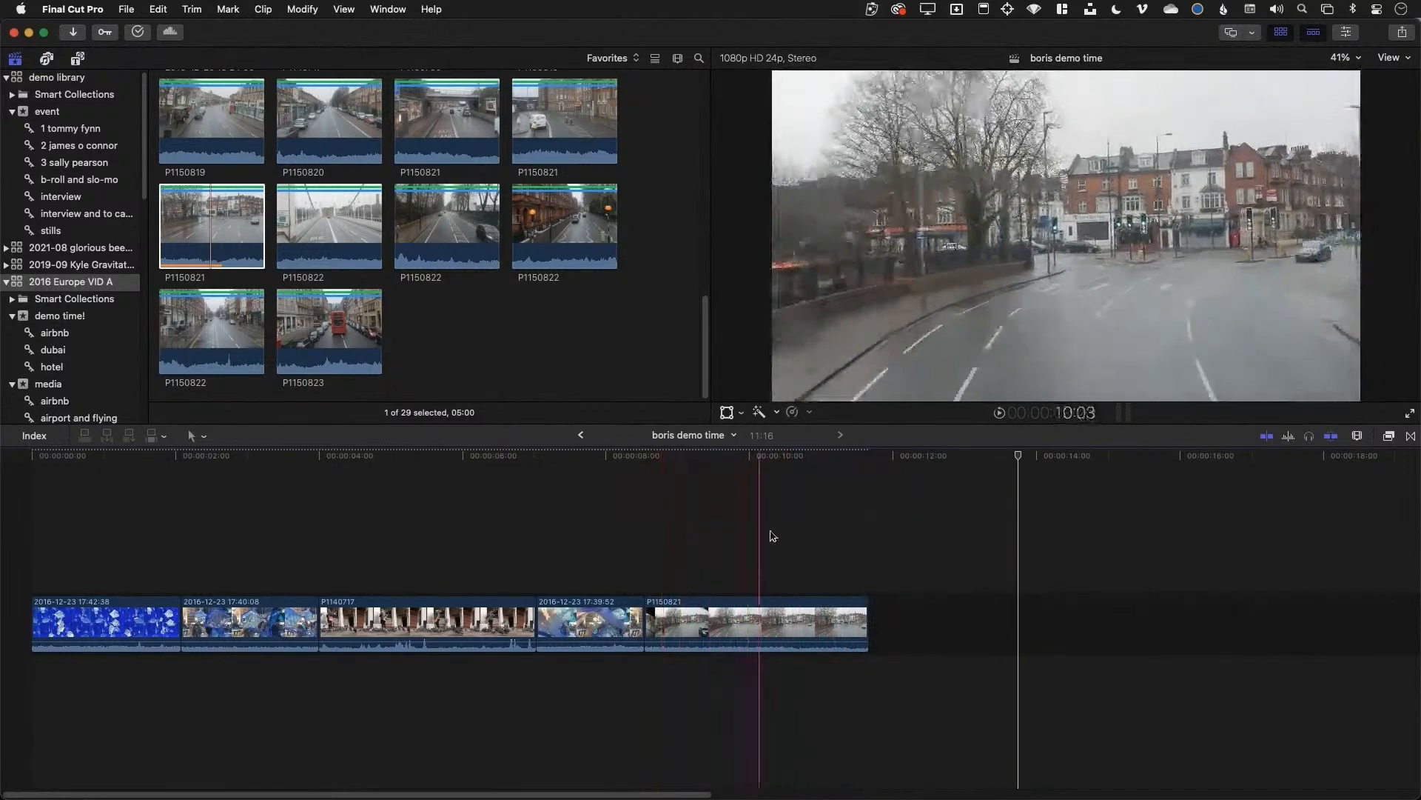
Drop P1150820 onto the last project clip as Replace and Add to Audition, trimming its end
left_click(328, 124)
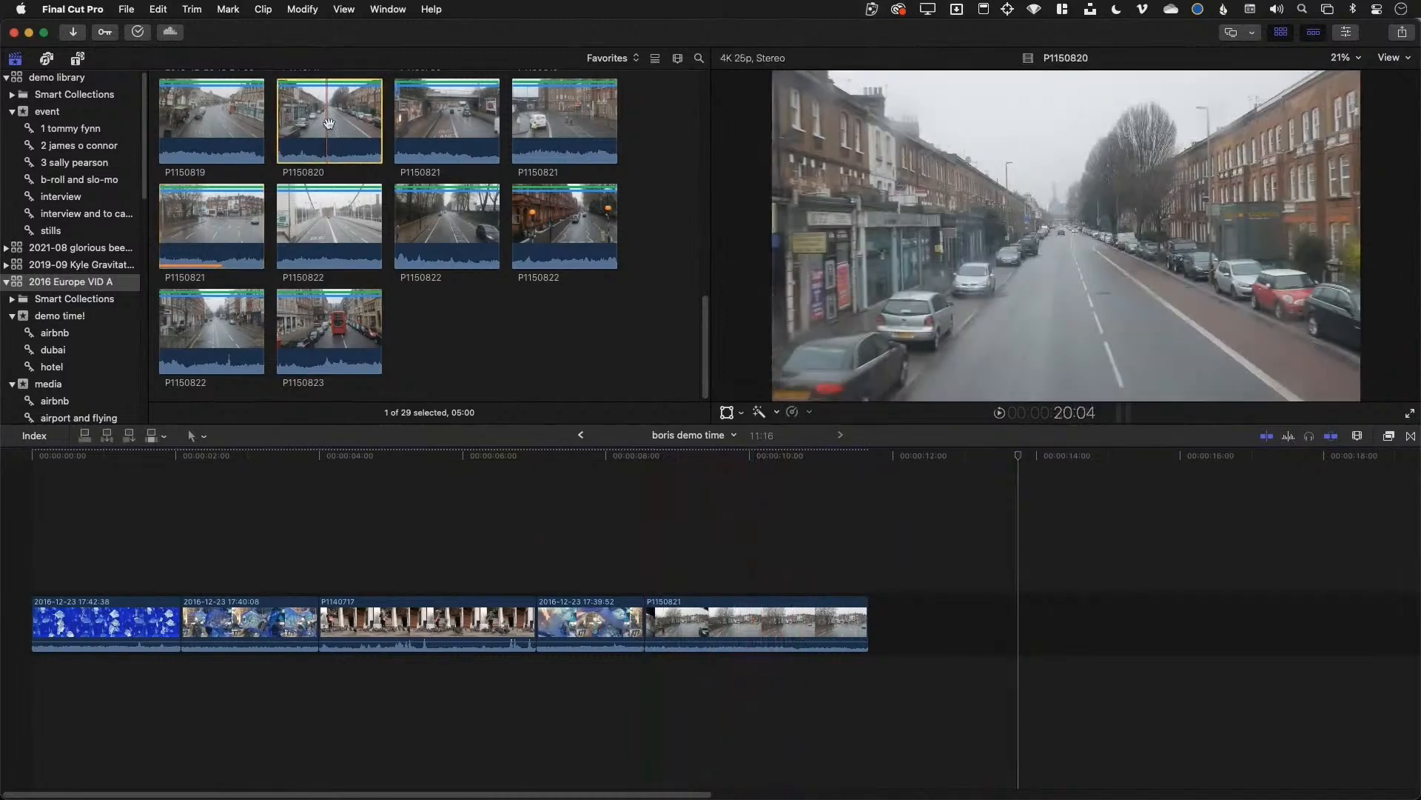
left_click(712, 630)
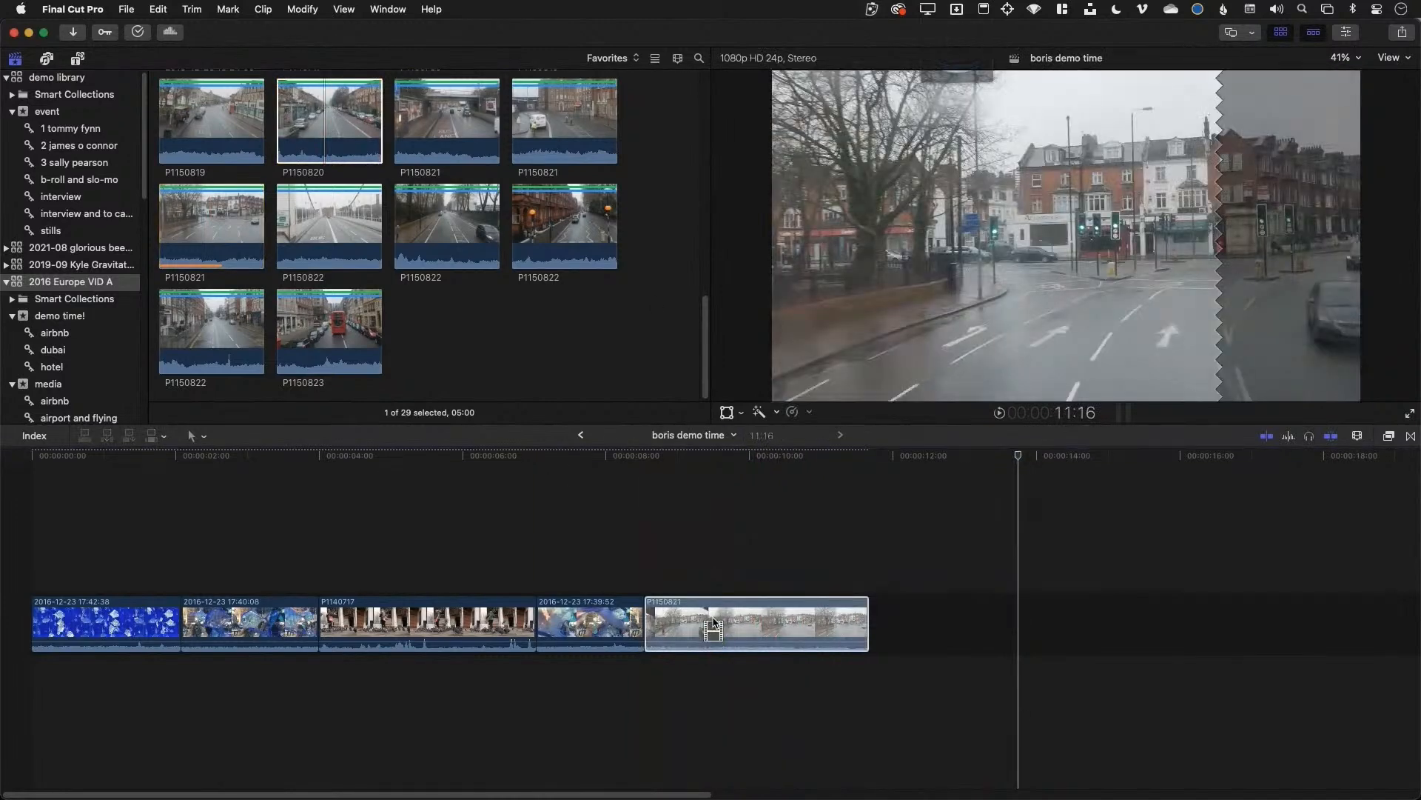
left_click_drag(713, 626, 713, 627)
left_click(789, 700)
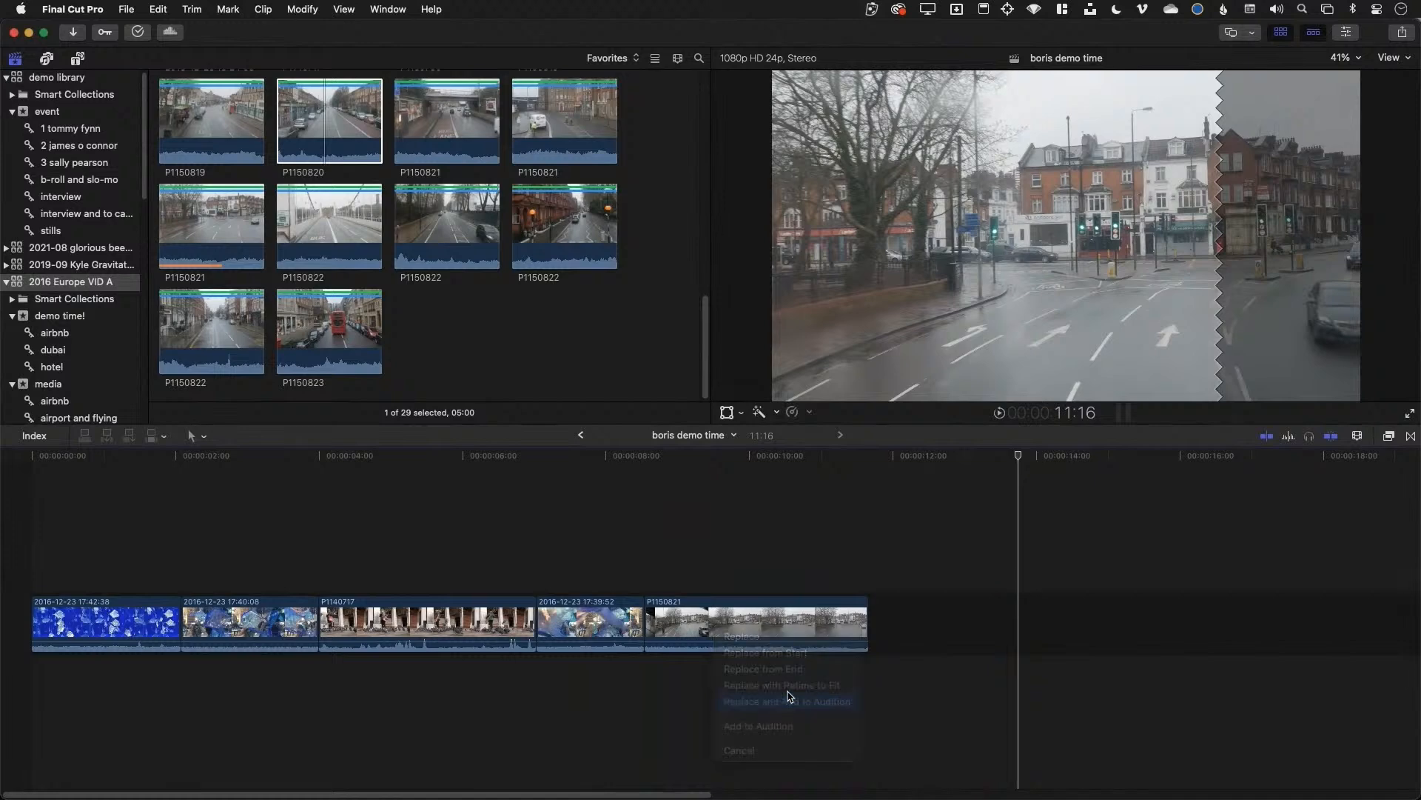
left_click_drag(1017, 624, 851, 624)
Compare the audition picks P1150821 and P1150820, keep P1150820, and shorten its end
left_click(652, 604)
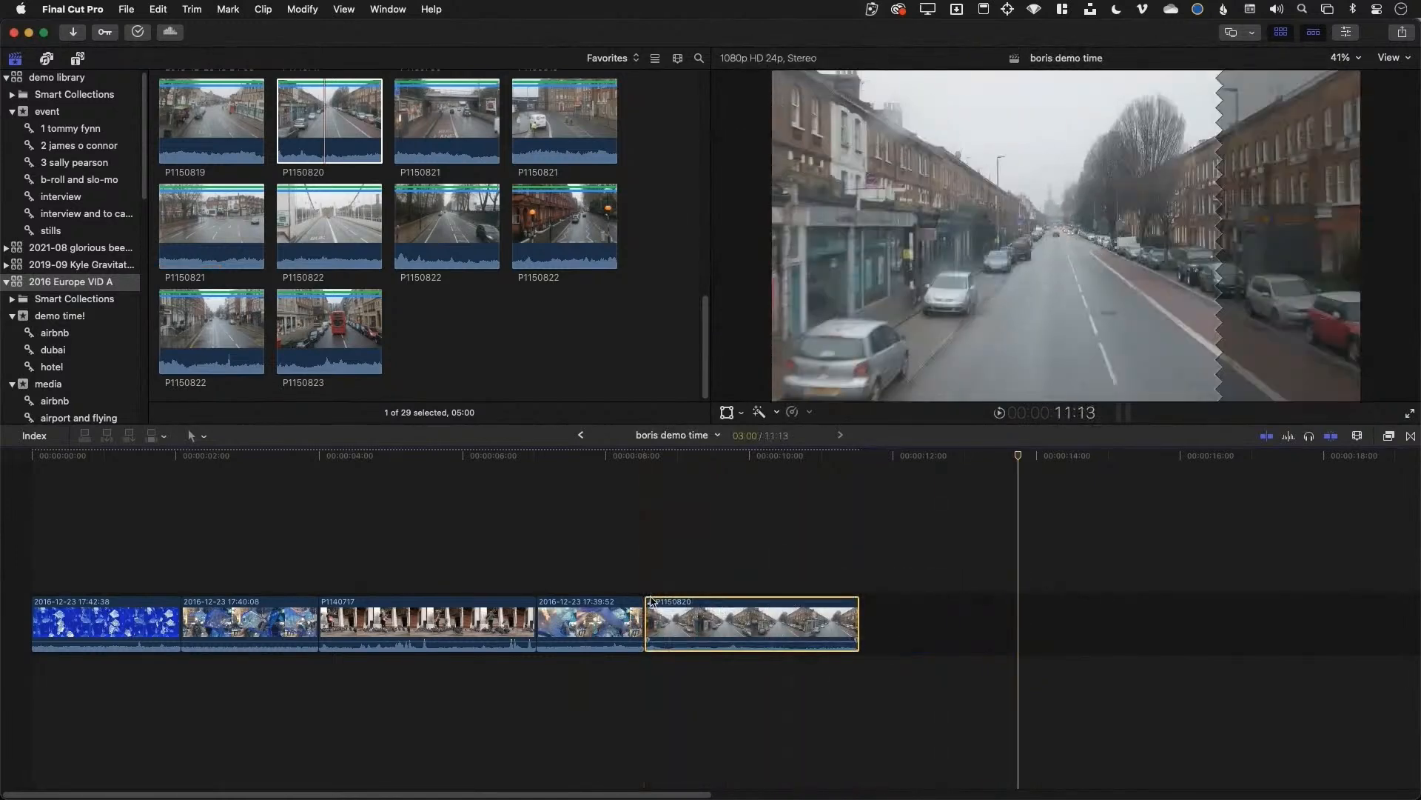
left_click(651, 603)
left_click(590, 510)
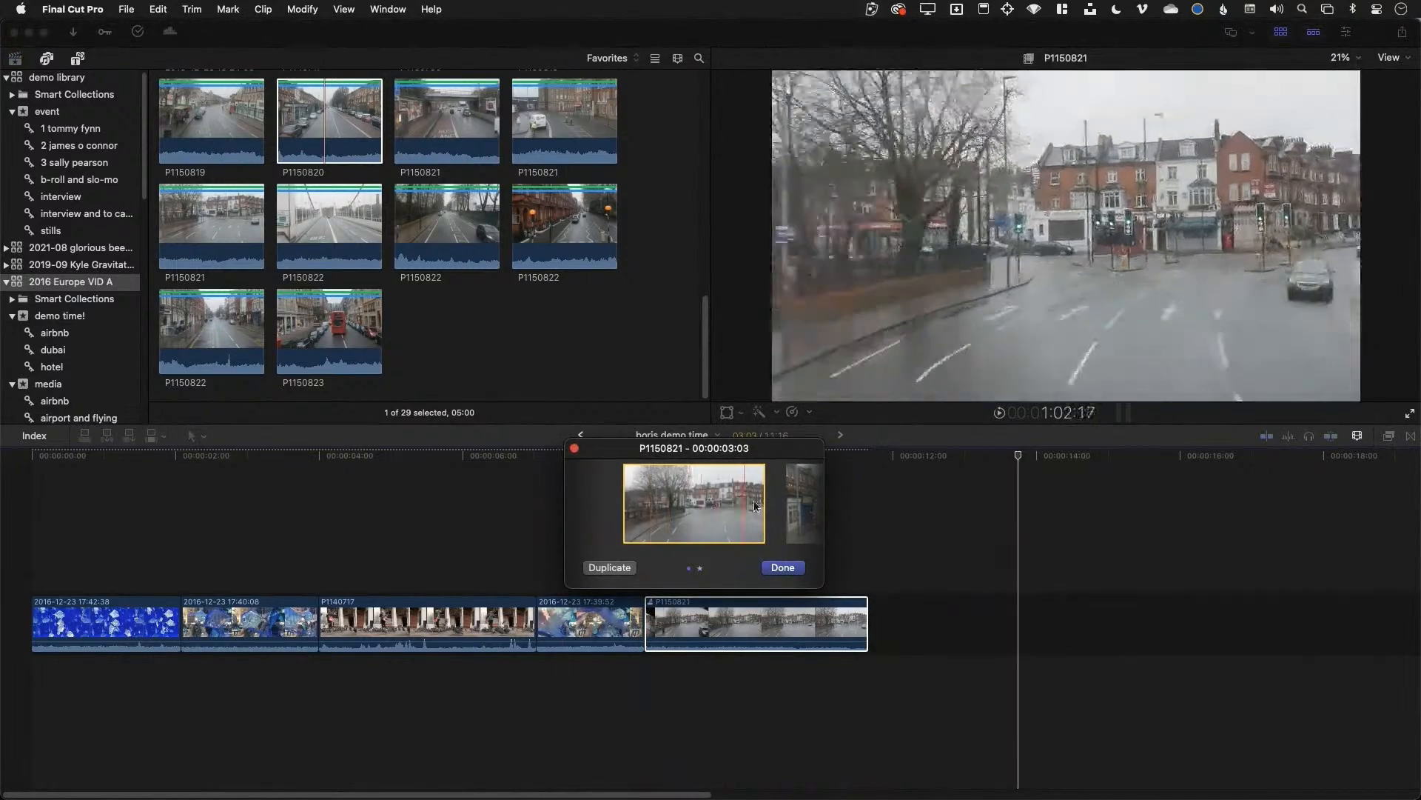
left_click(794, 502)
left_click(592, 509)
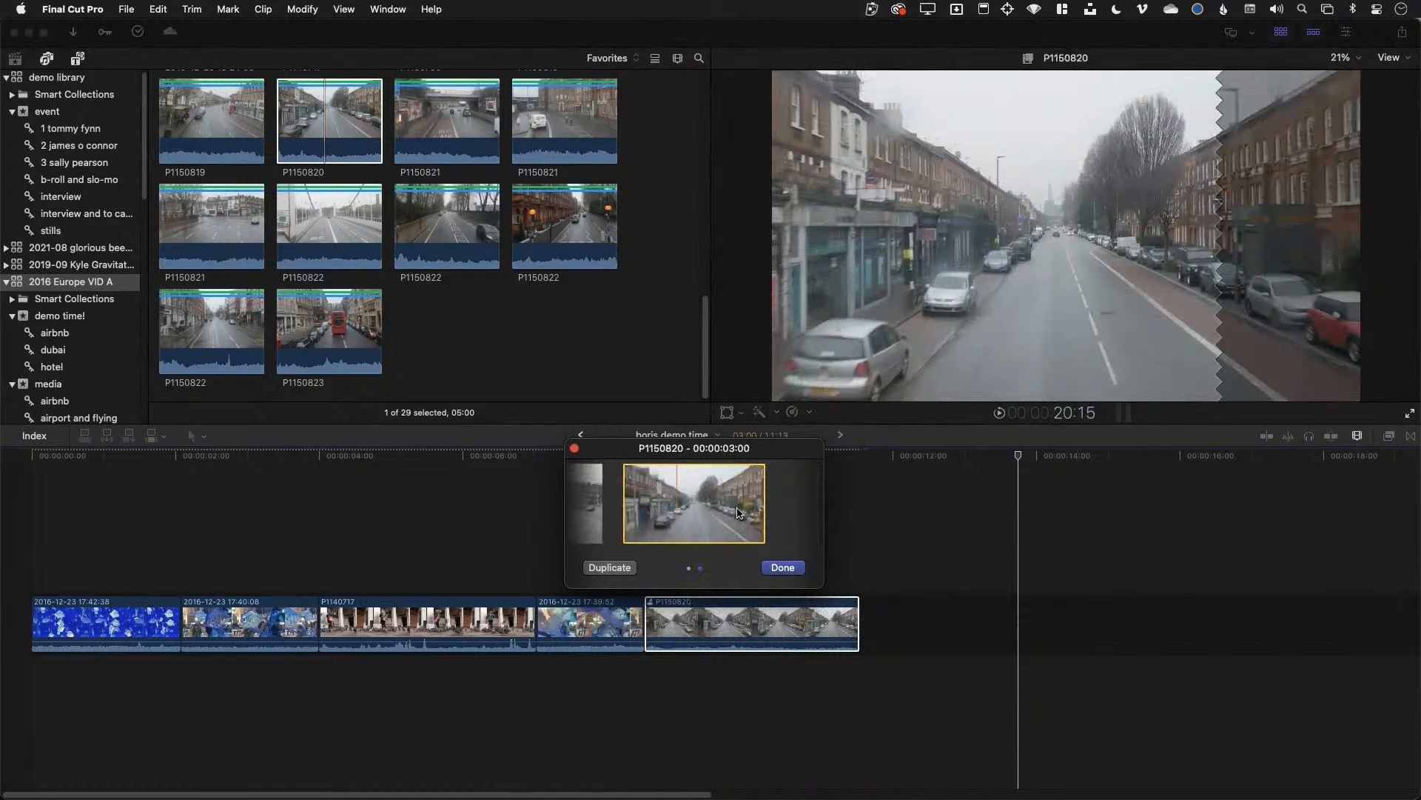
left_click(782, 567)
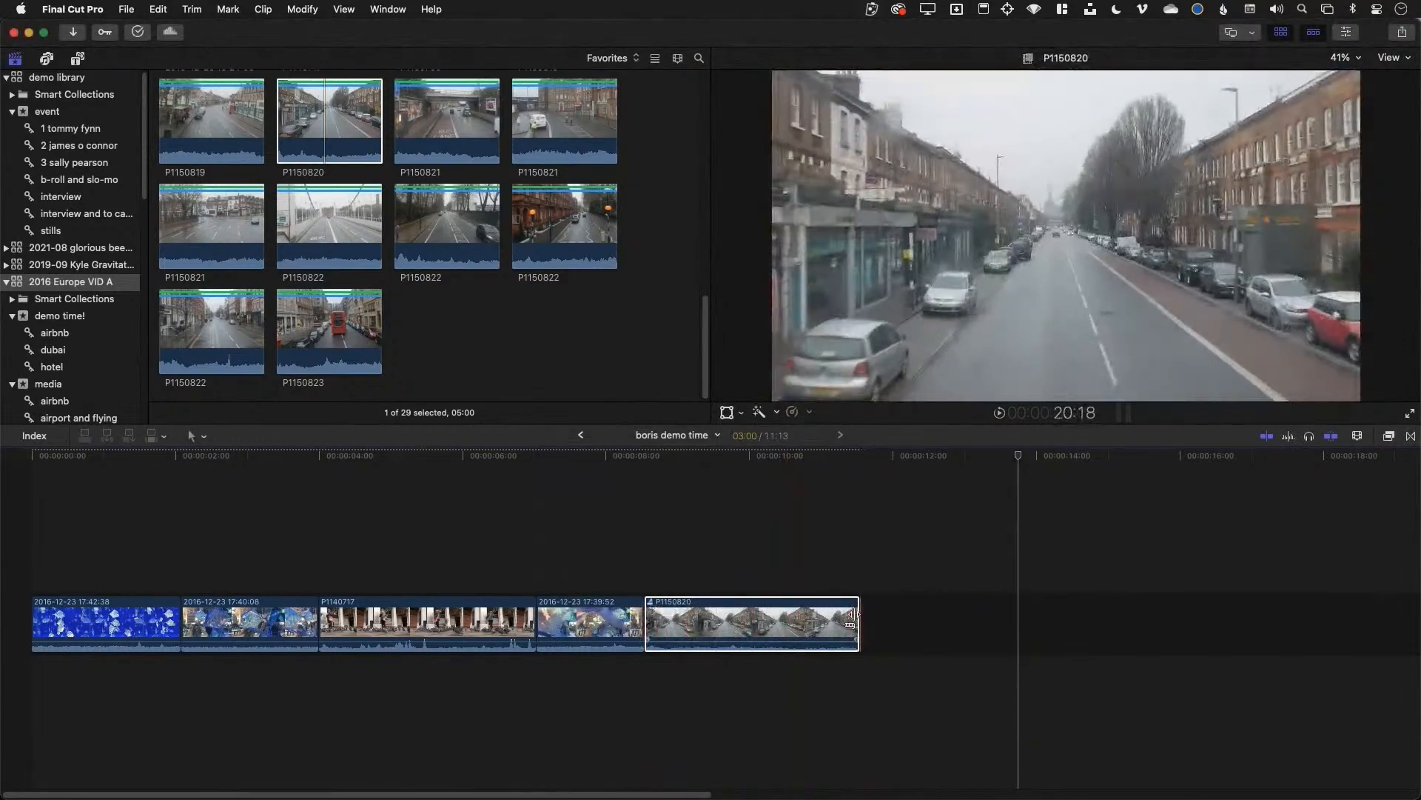
left_click_drag(857, 622, 774, 622)
Append red-brick street clip P1150822 and switch the audition pick to P1150821
left_click(533, 241)
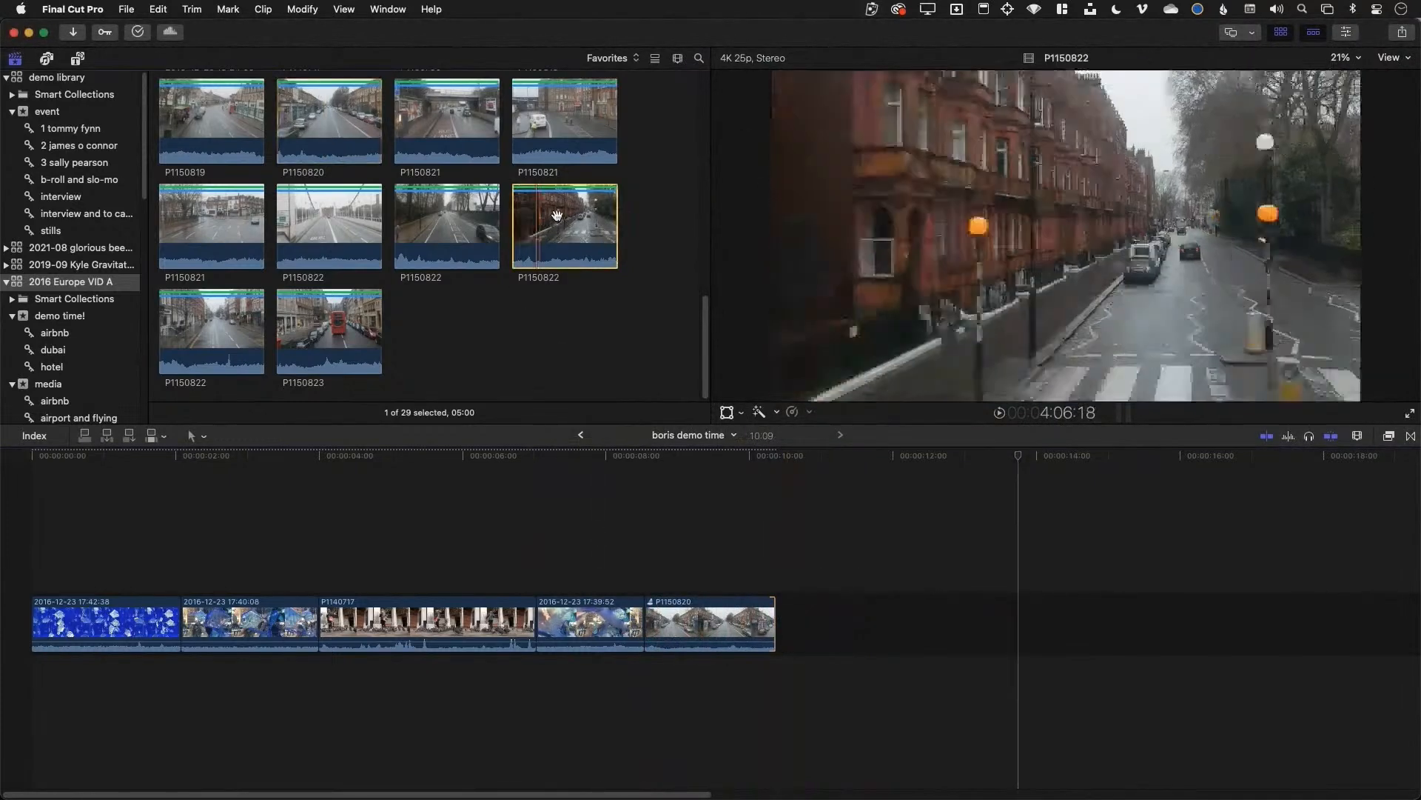
key("e")
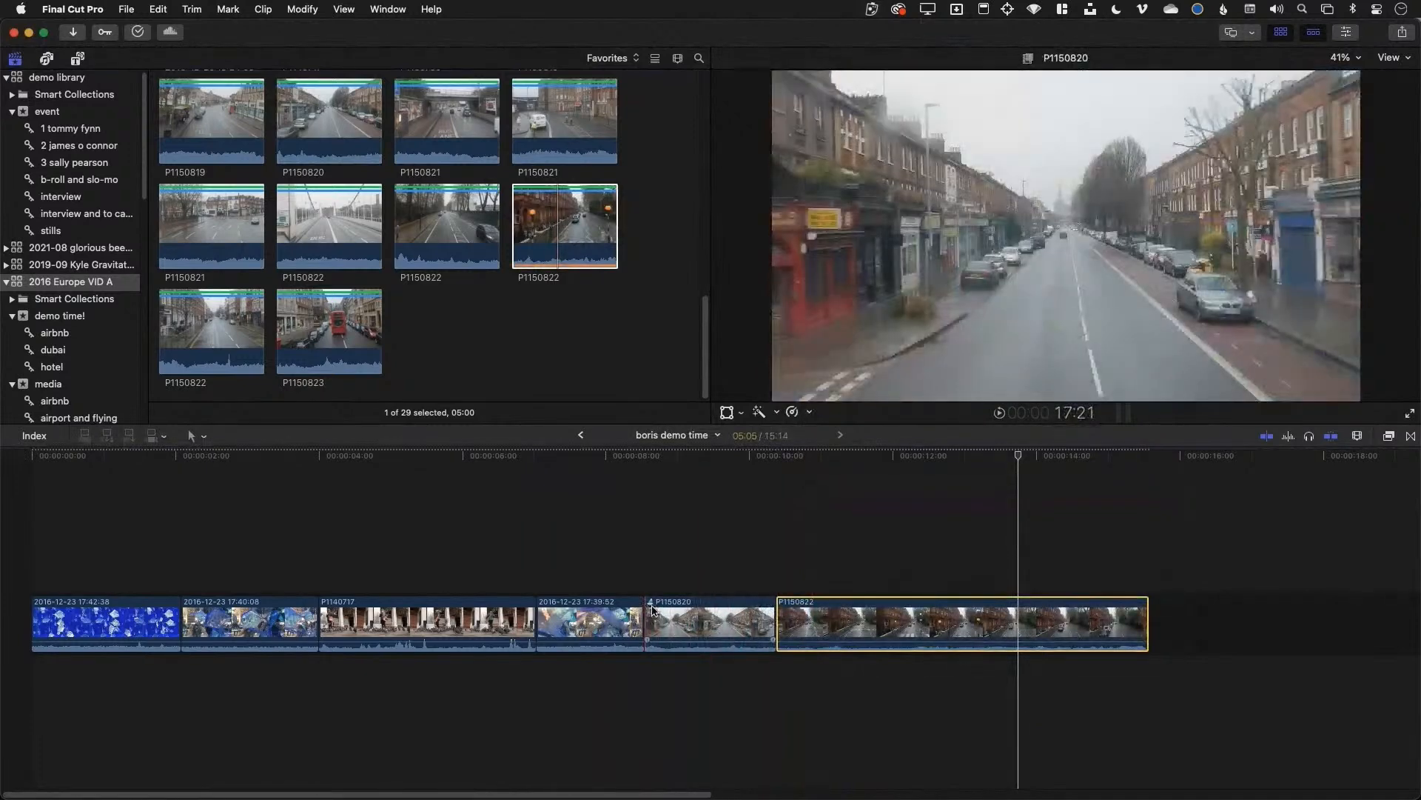
left_click(650, 603)
left_click(594, 508)
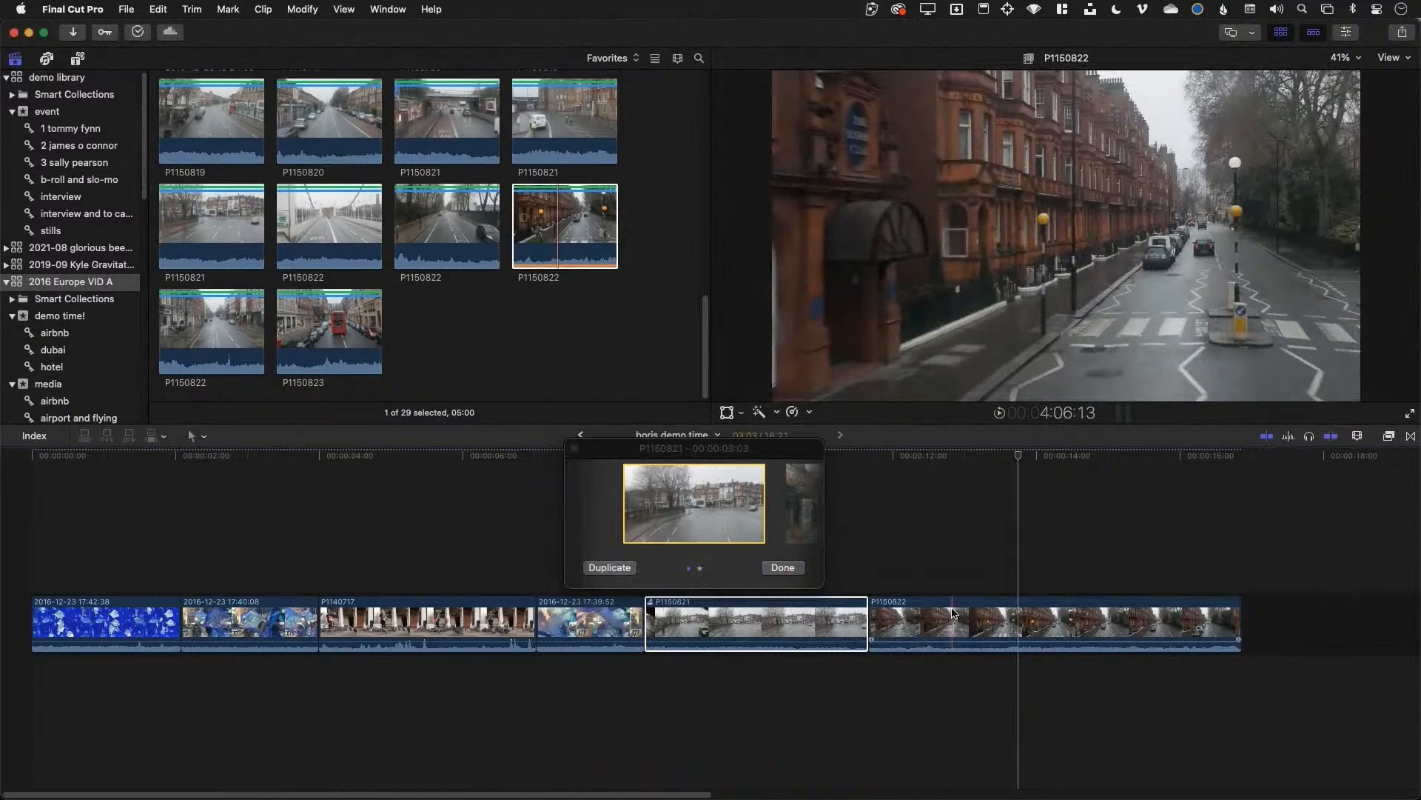
left_click(782, 567)
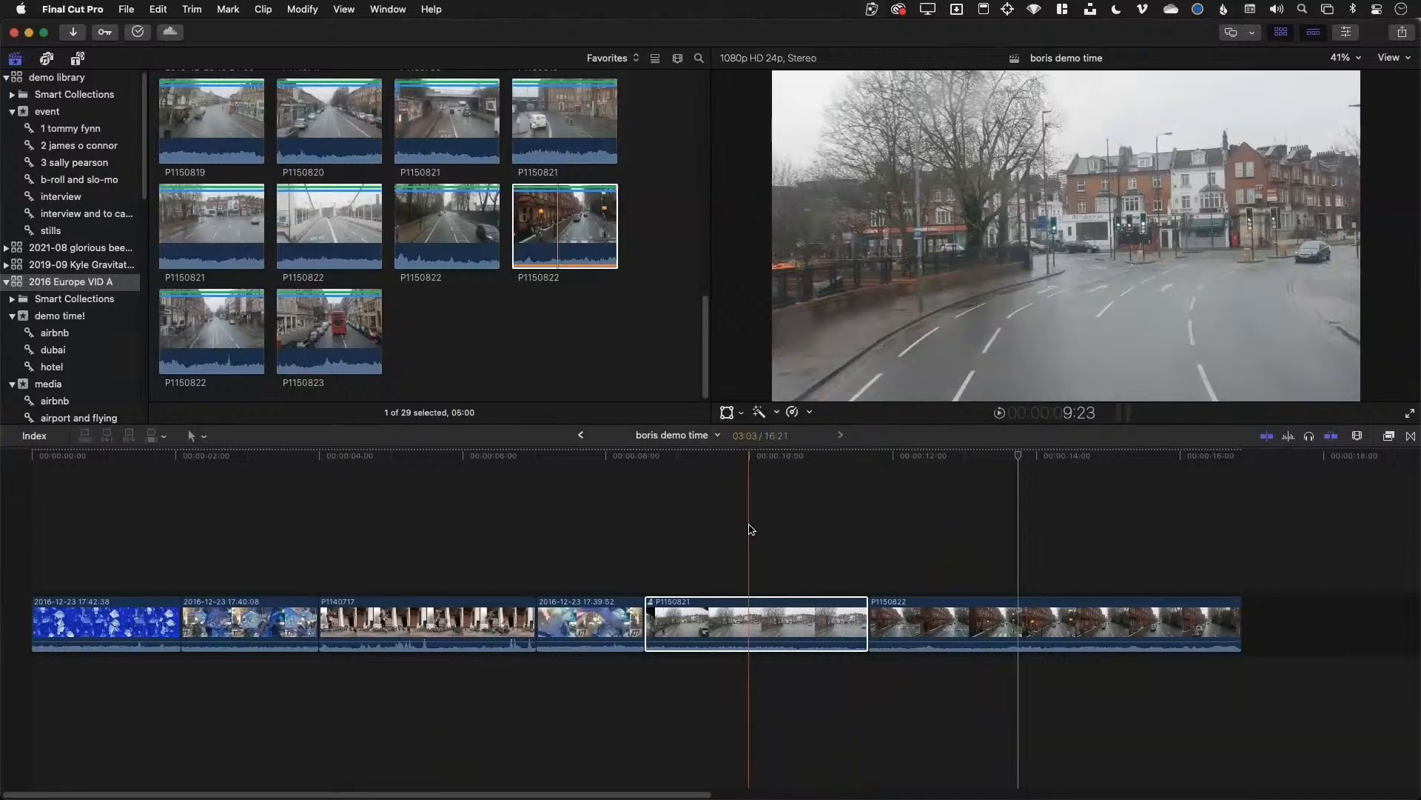
Create a new library named STOCK
left_click(45, 77)
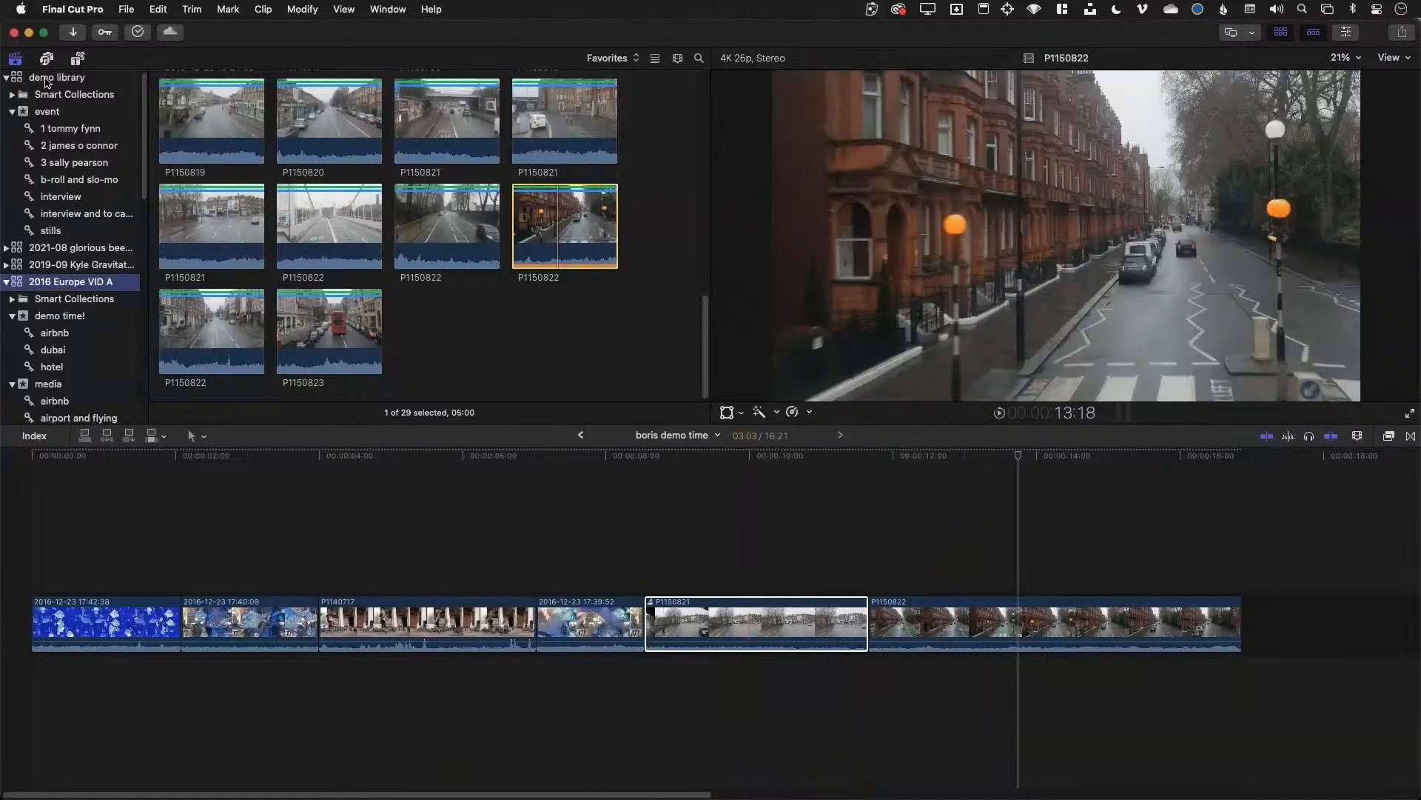
left_click(127, 9)
mouse_move(222, 30)
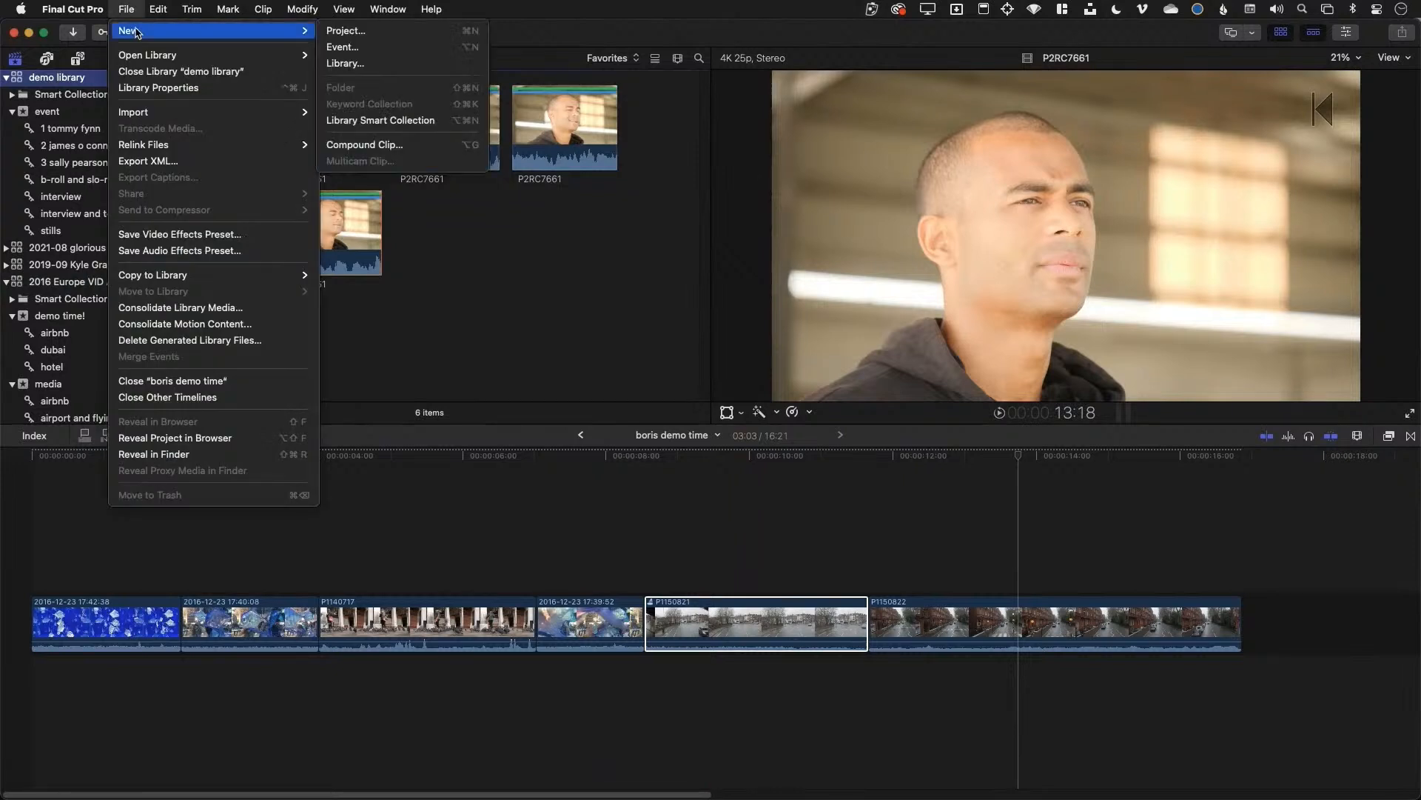
left_click(406, 66)
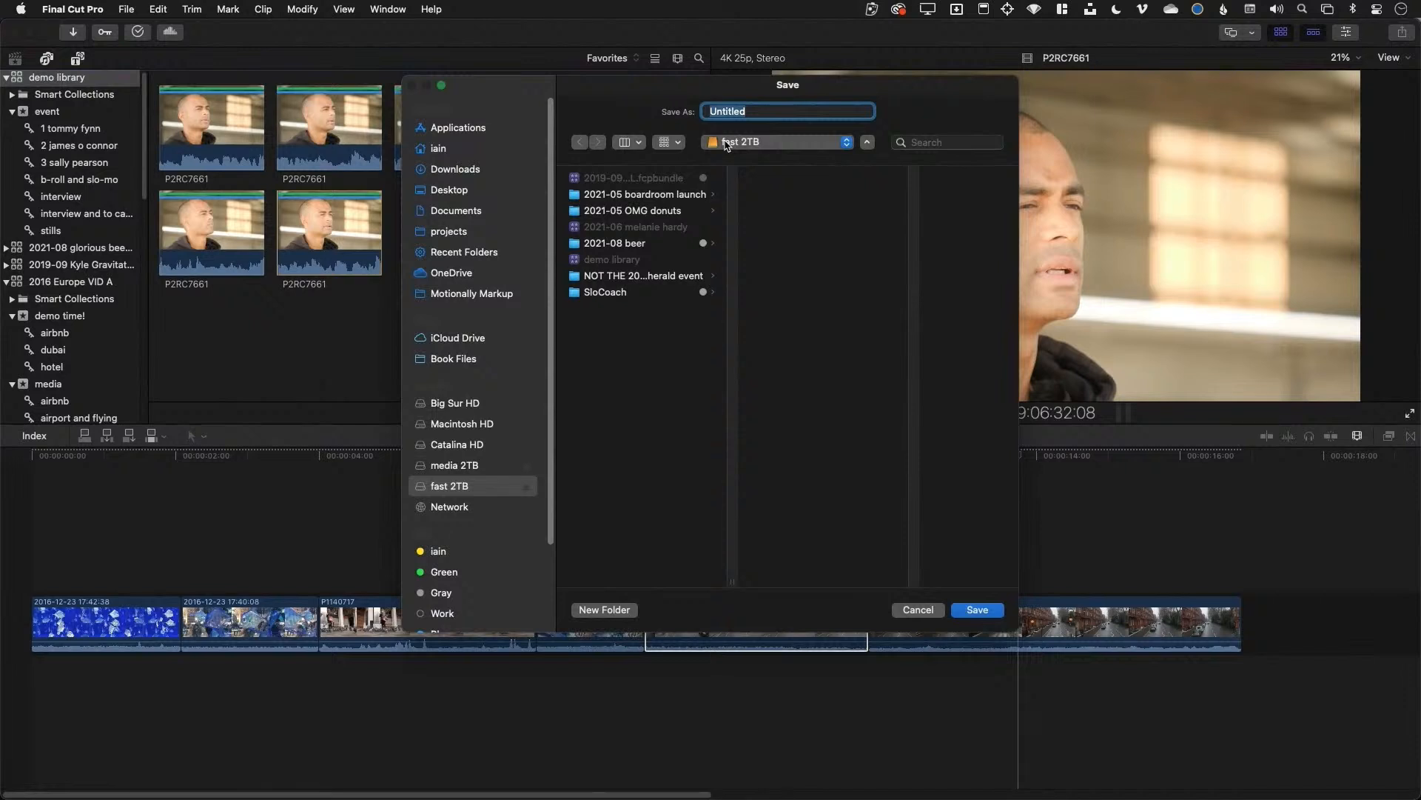
type("STOCK")
key("Return")
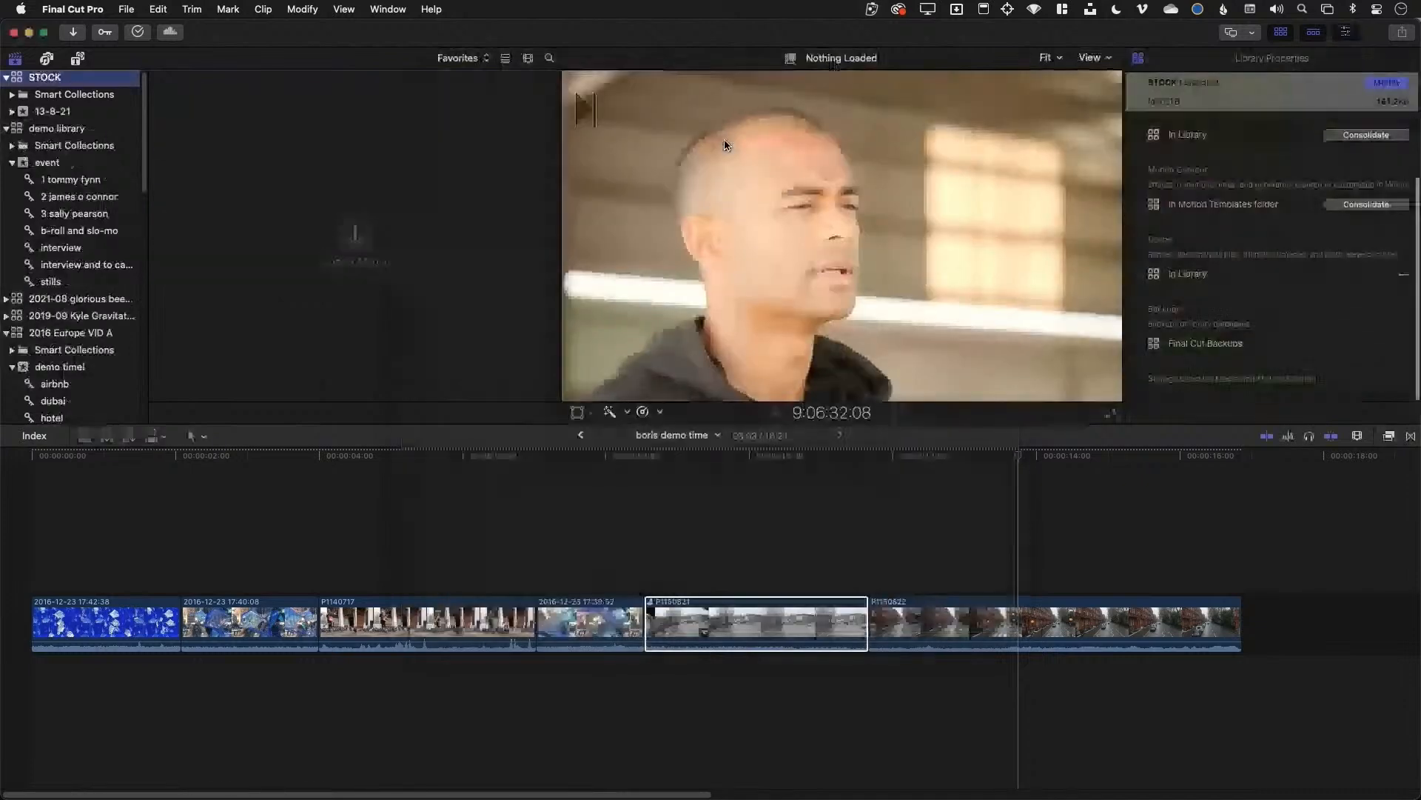
Rename STOCK's 13-8-21 event to backgrounds
left_click(112, 97)
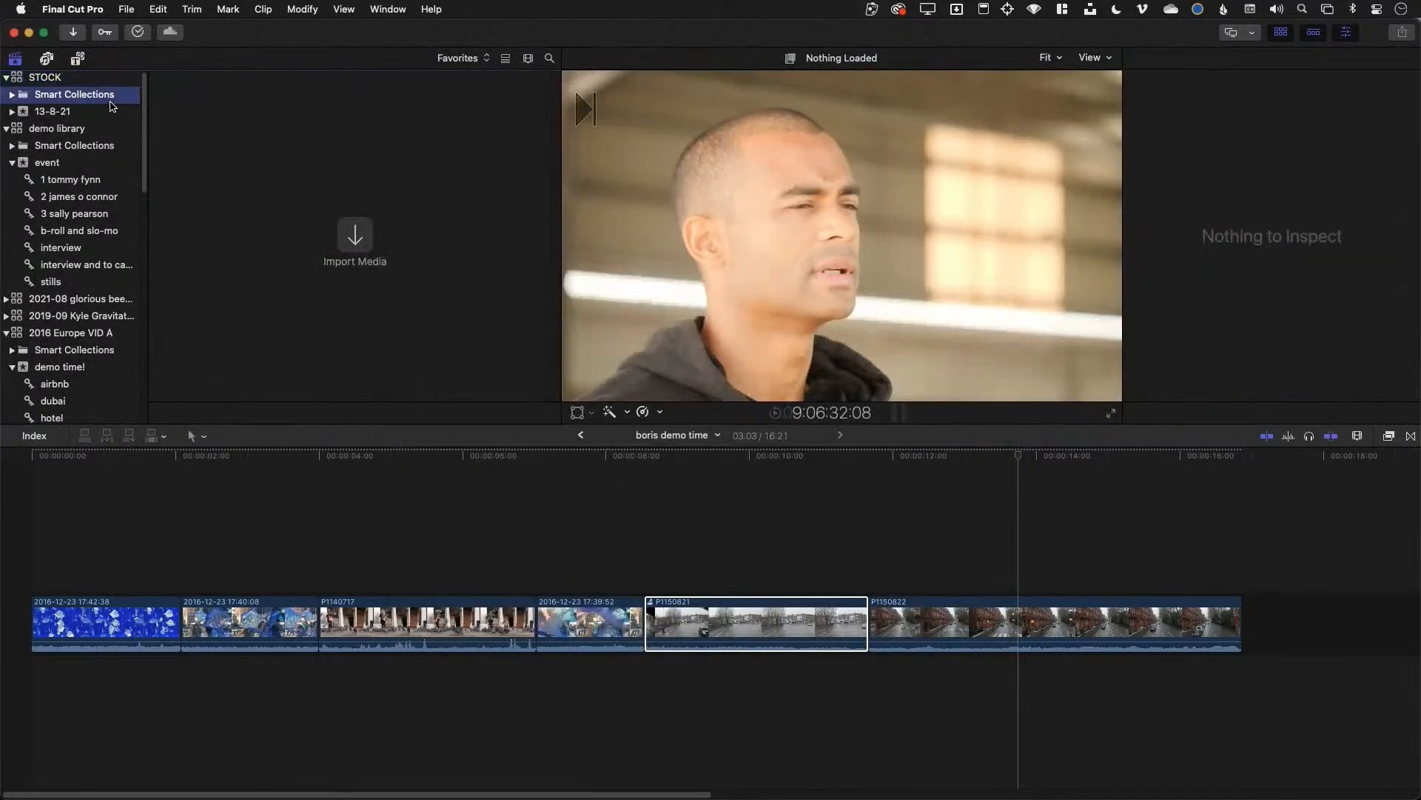
left_click(103, 114)
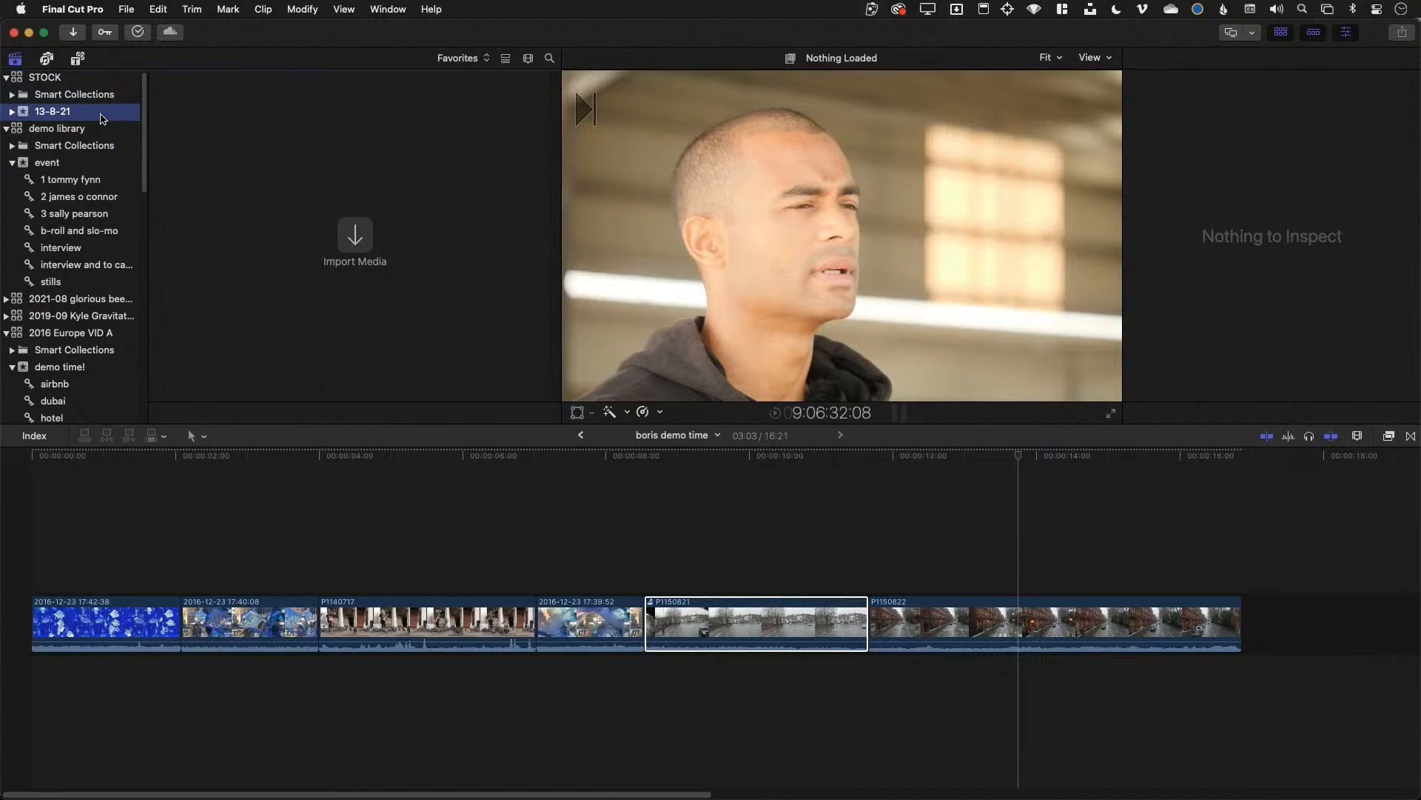
left_click(101, 115)
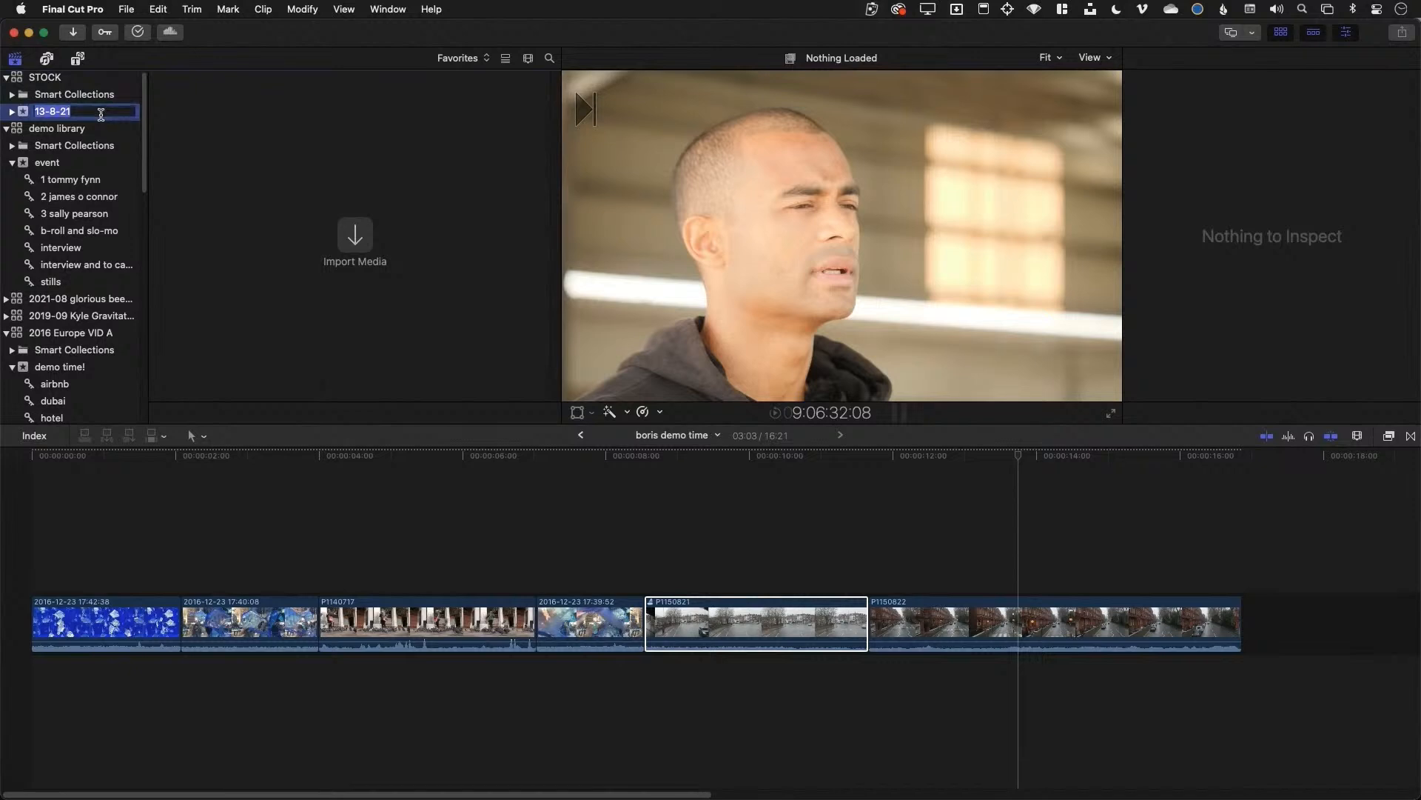
type("ab")
key("Return")
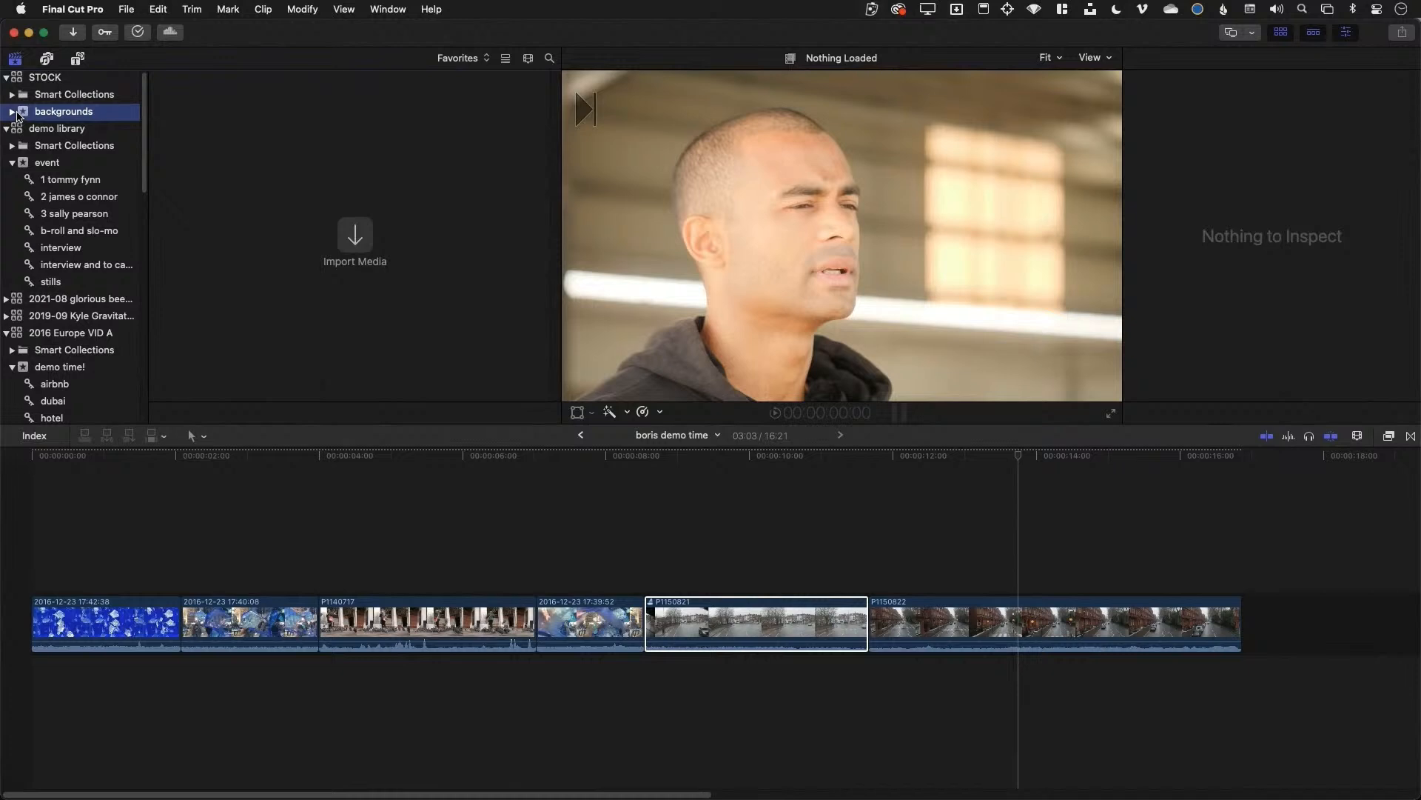
Show all clips with the lake keyword and select P1150658
scroll(94, 345, "down", 10)
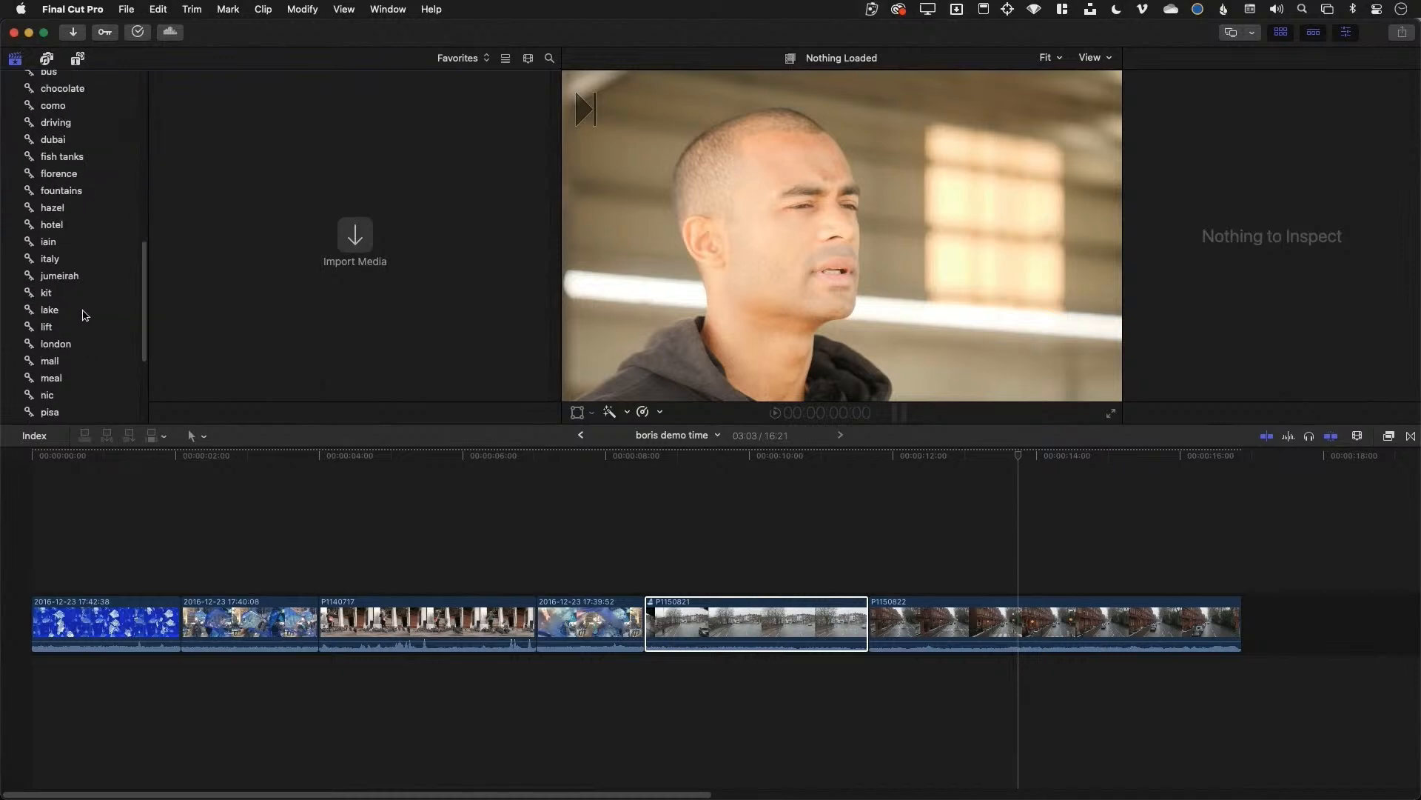
left_click(84, 315)
left_click(472, 58)
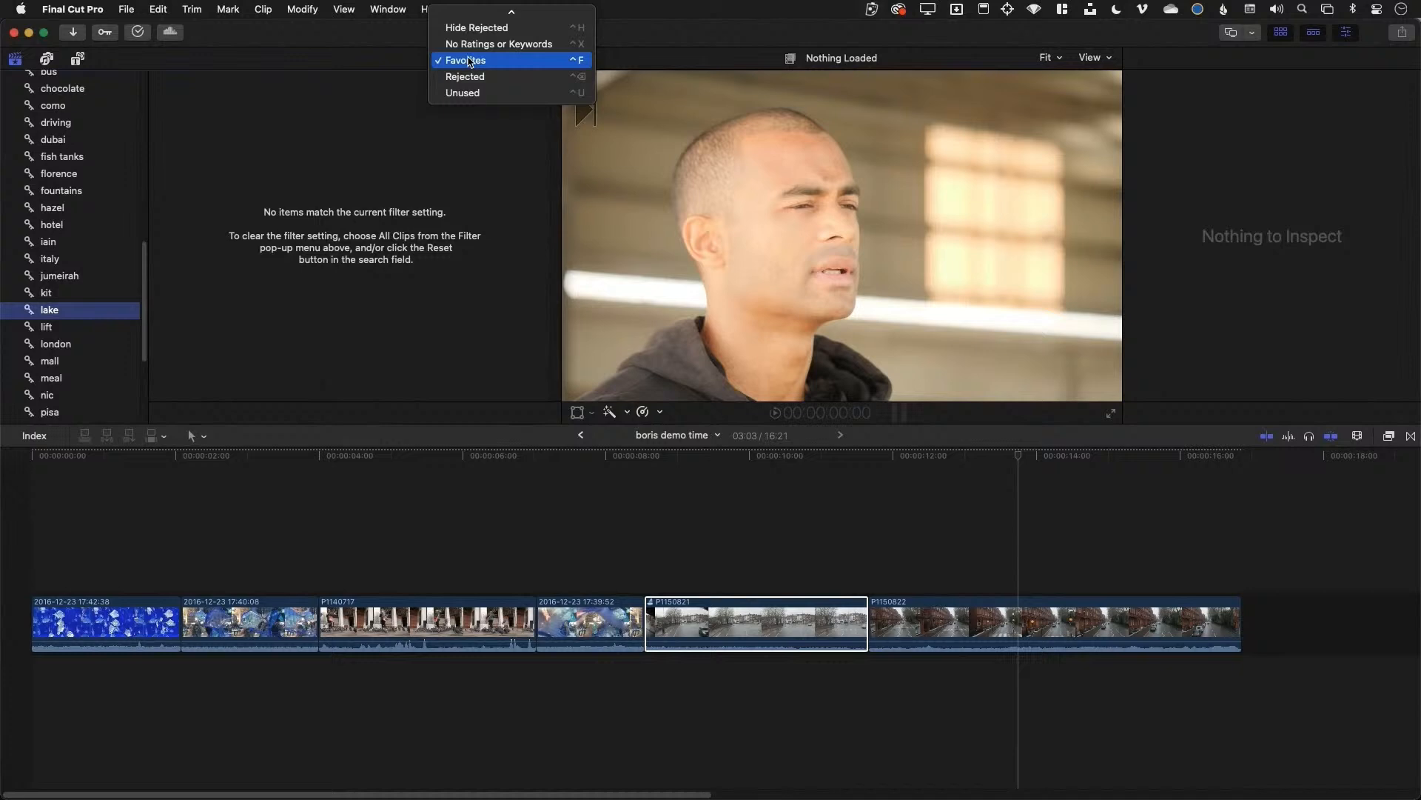
left_click(476, 16)
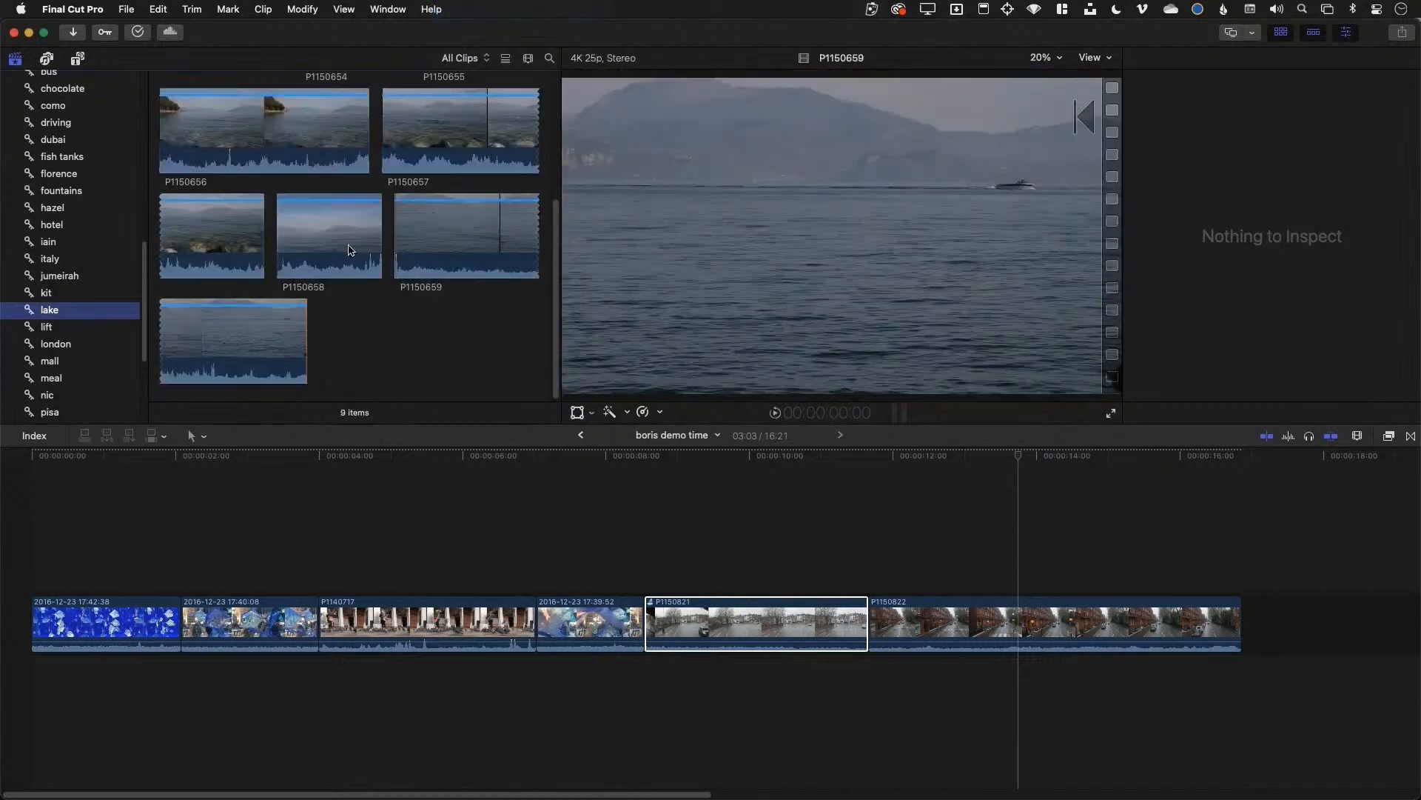
left_click(332, 231)
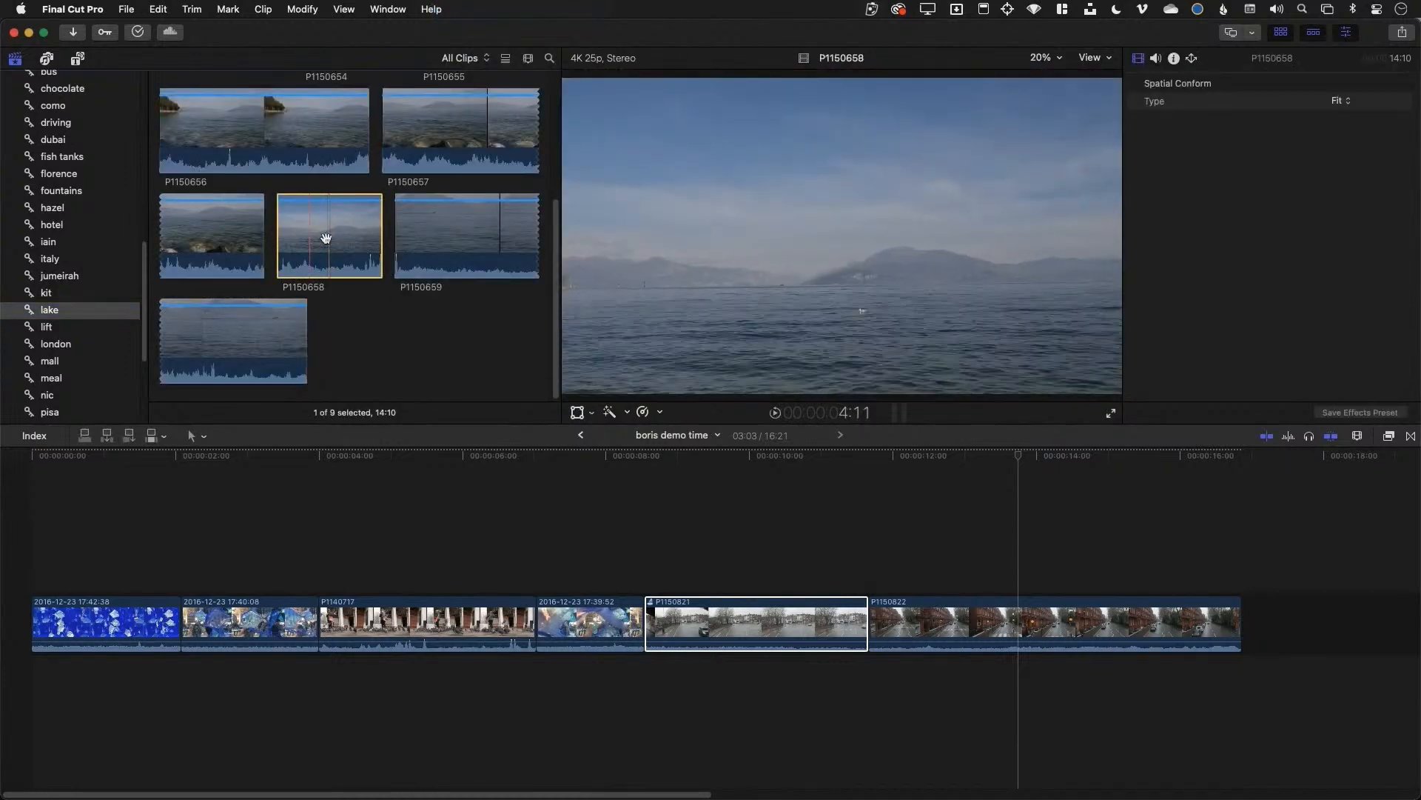
Check P1150658's keywords and drag it onto STOCK's backgrounds event
scroll(102, 202, "up", 5)
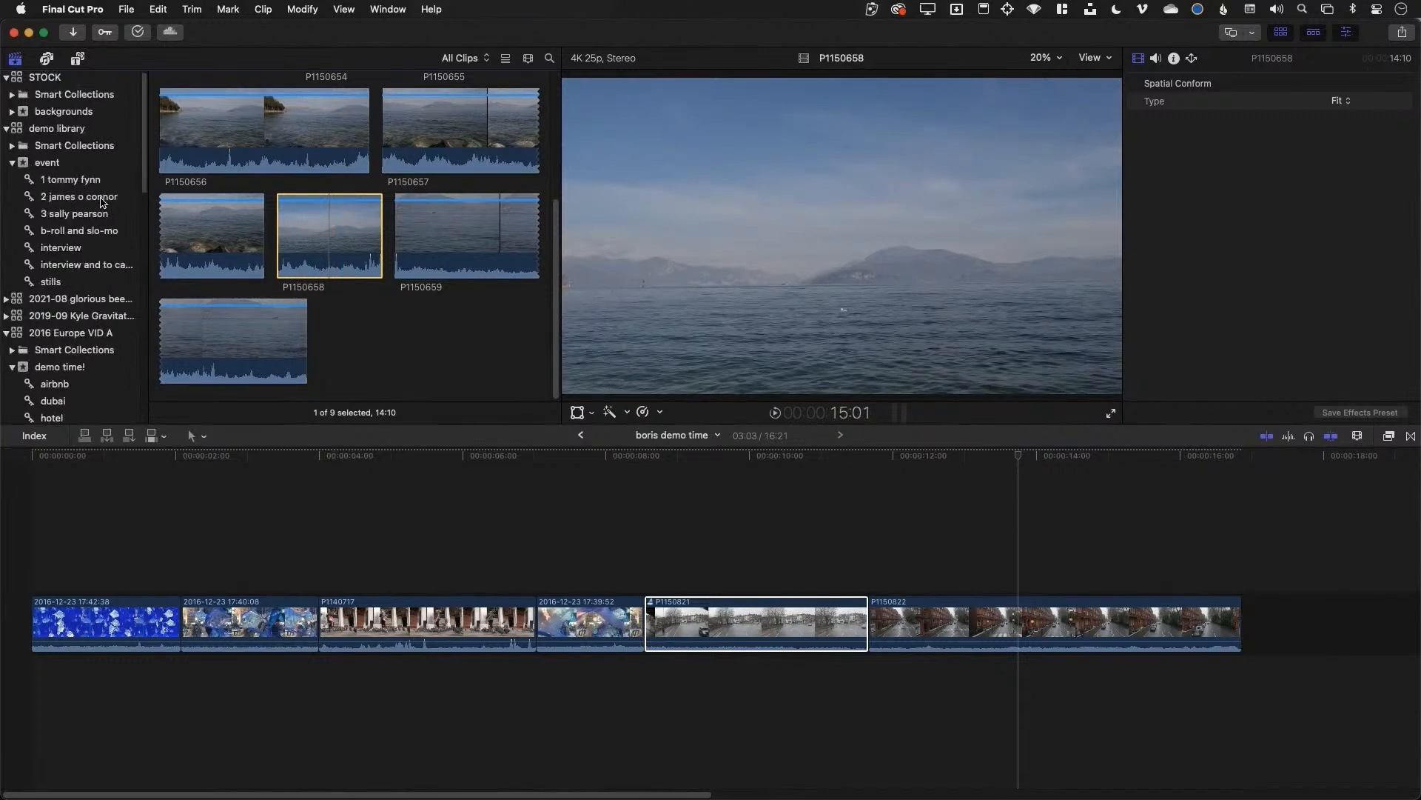
key("super+k")
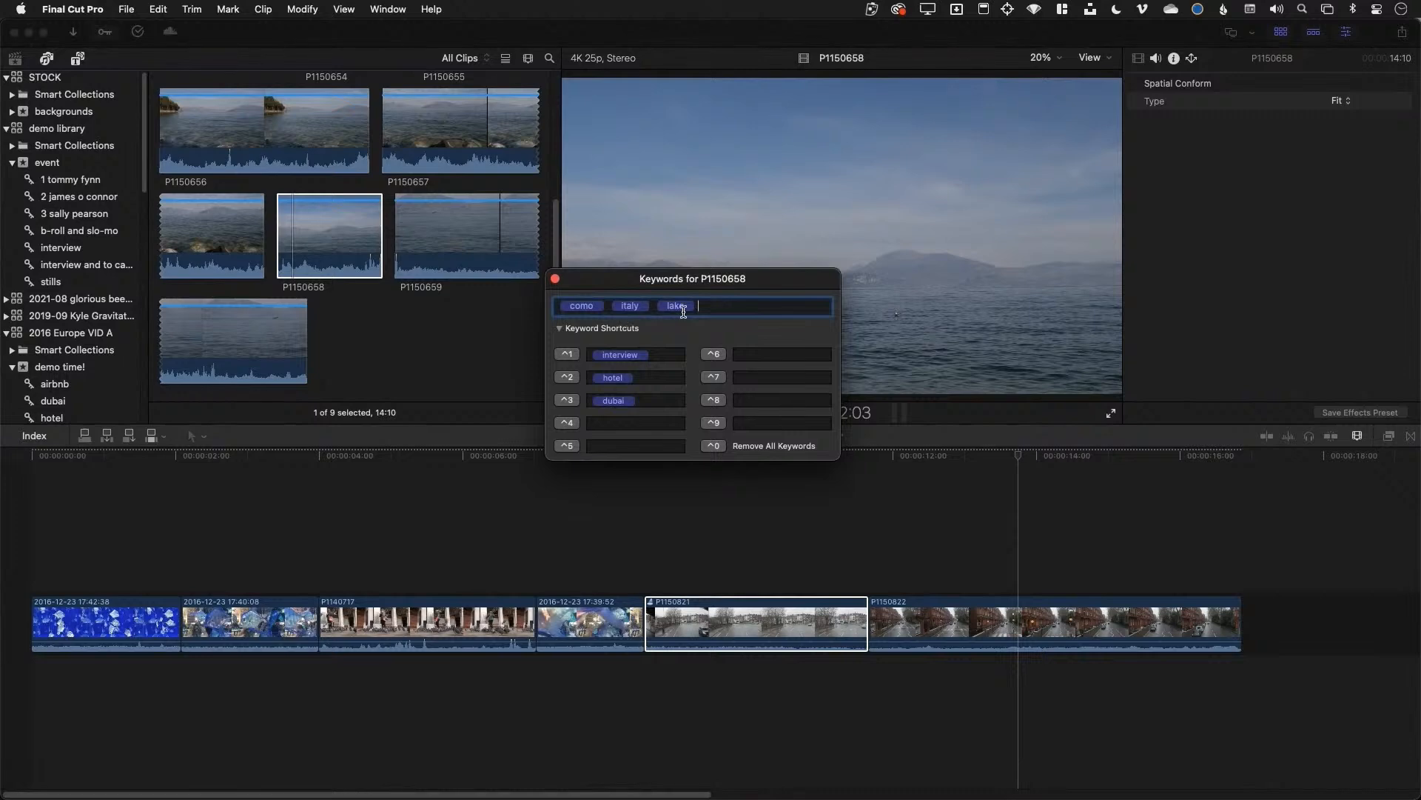
left_click_drag(331, 247, 83, 112)
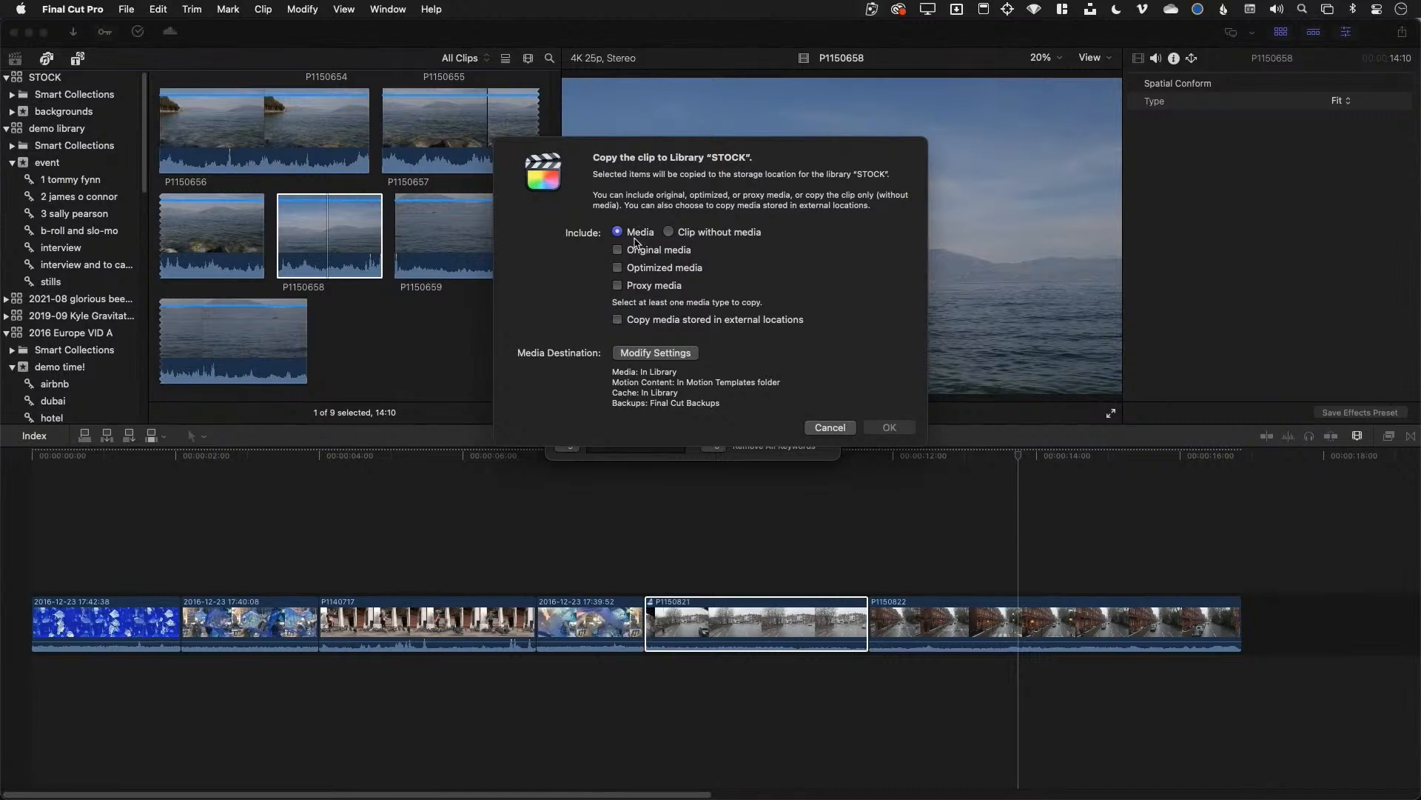
Copy P1150658 to STOCK including original and proxy media, then select clip P1150656
left_click(653, 256)
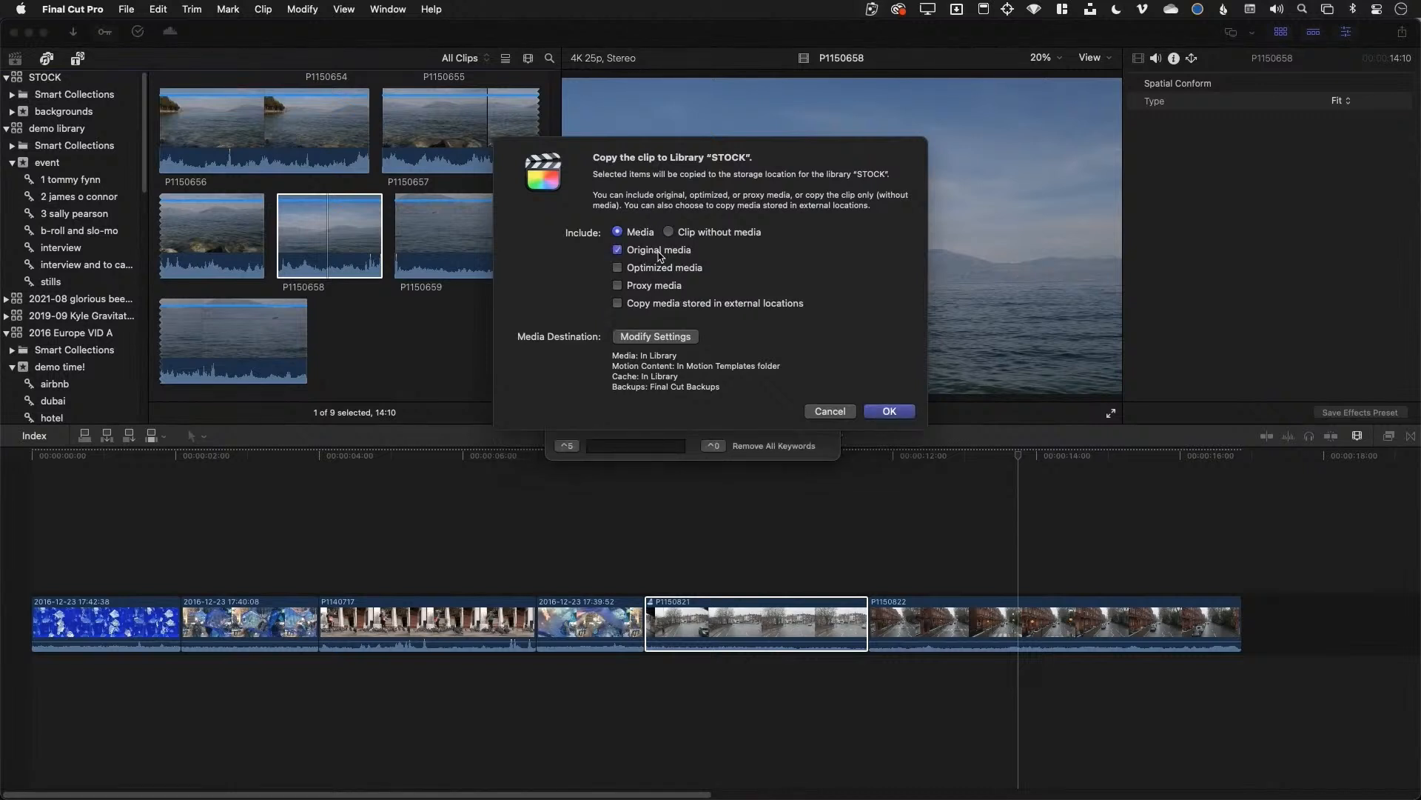
left_click(646, 288)
left_click(892, 411)
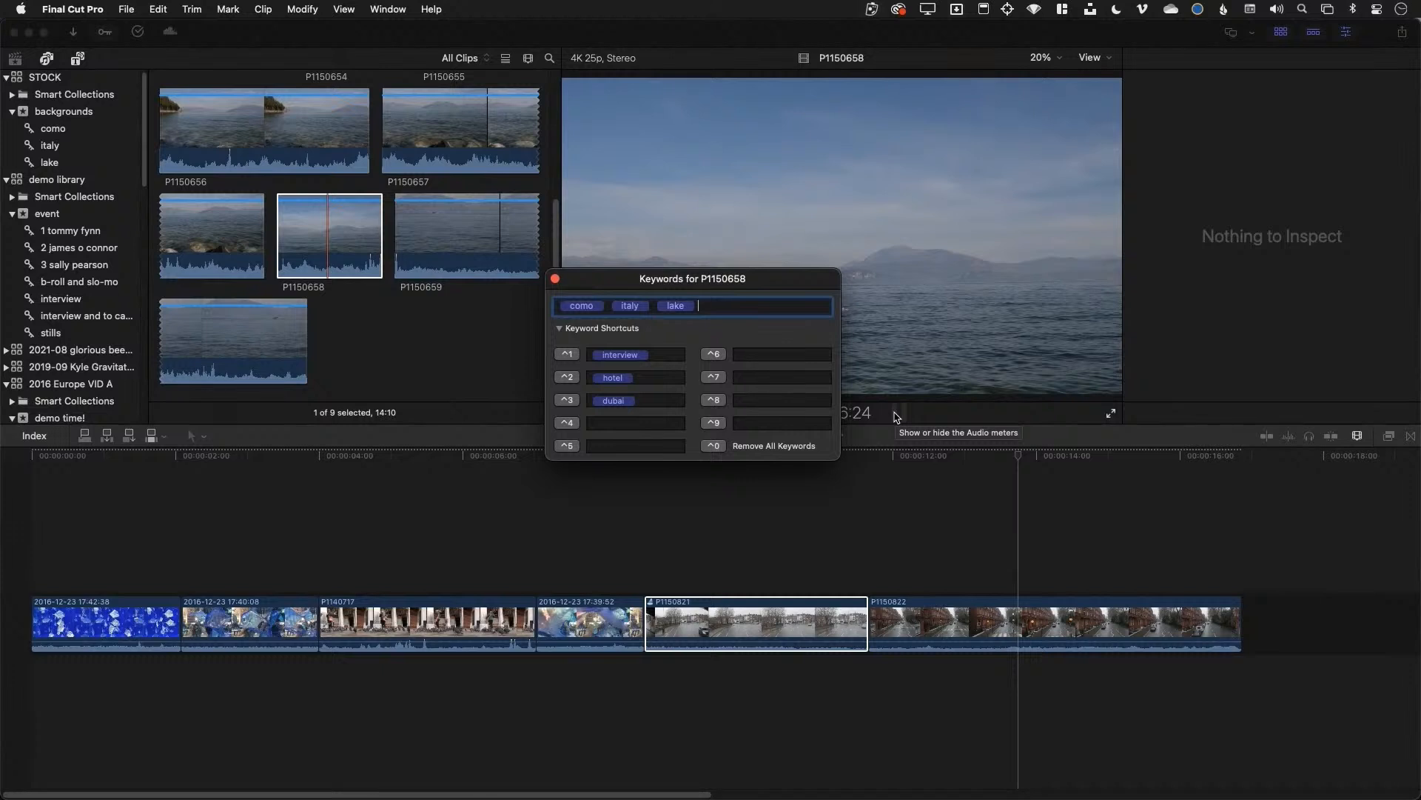
left_click(313, 207)
left_click(325, 92)
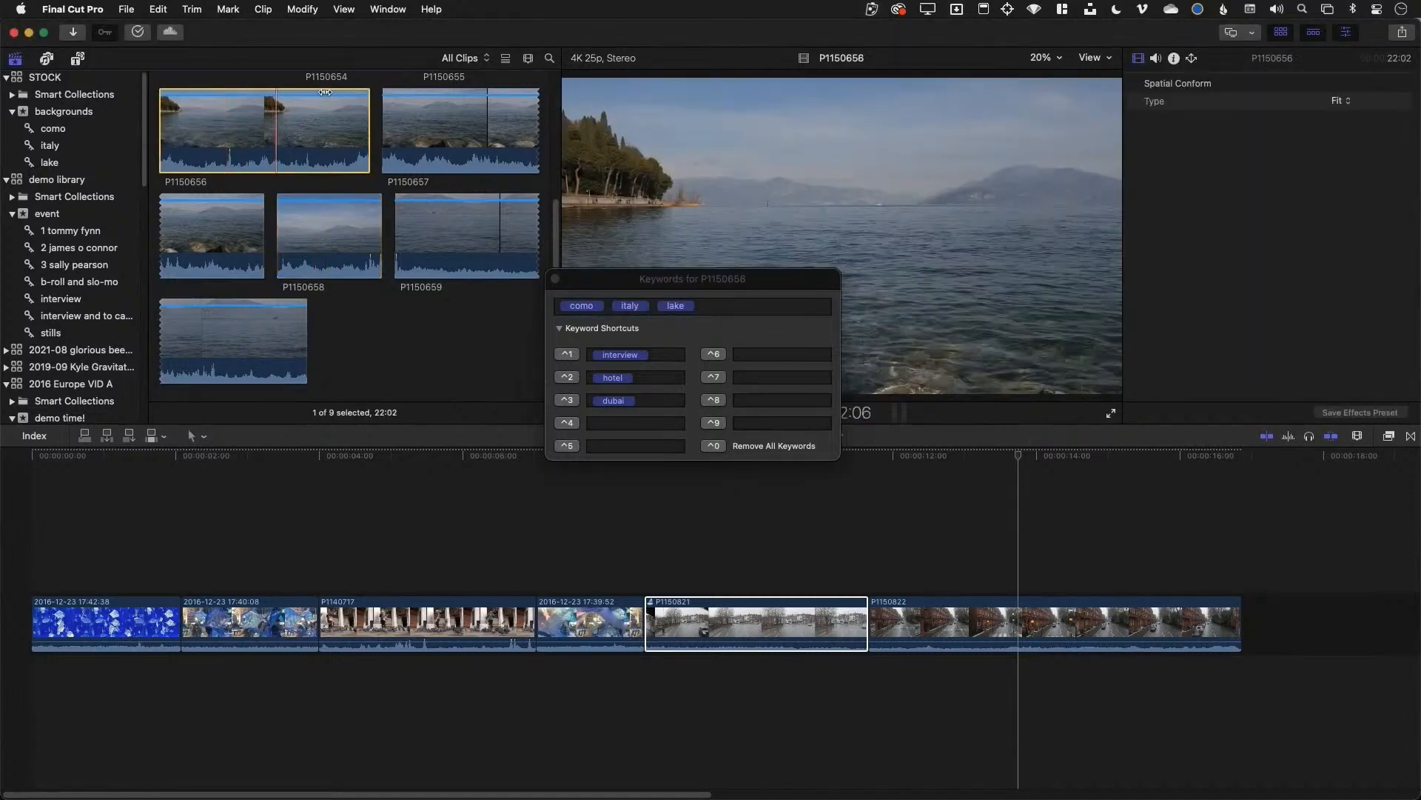
Reveal P1150656.mp4 in Finder and check the folders enclosing its Original Media folder
right_click(240, 128)
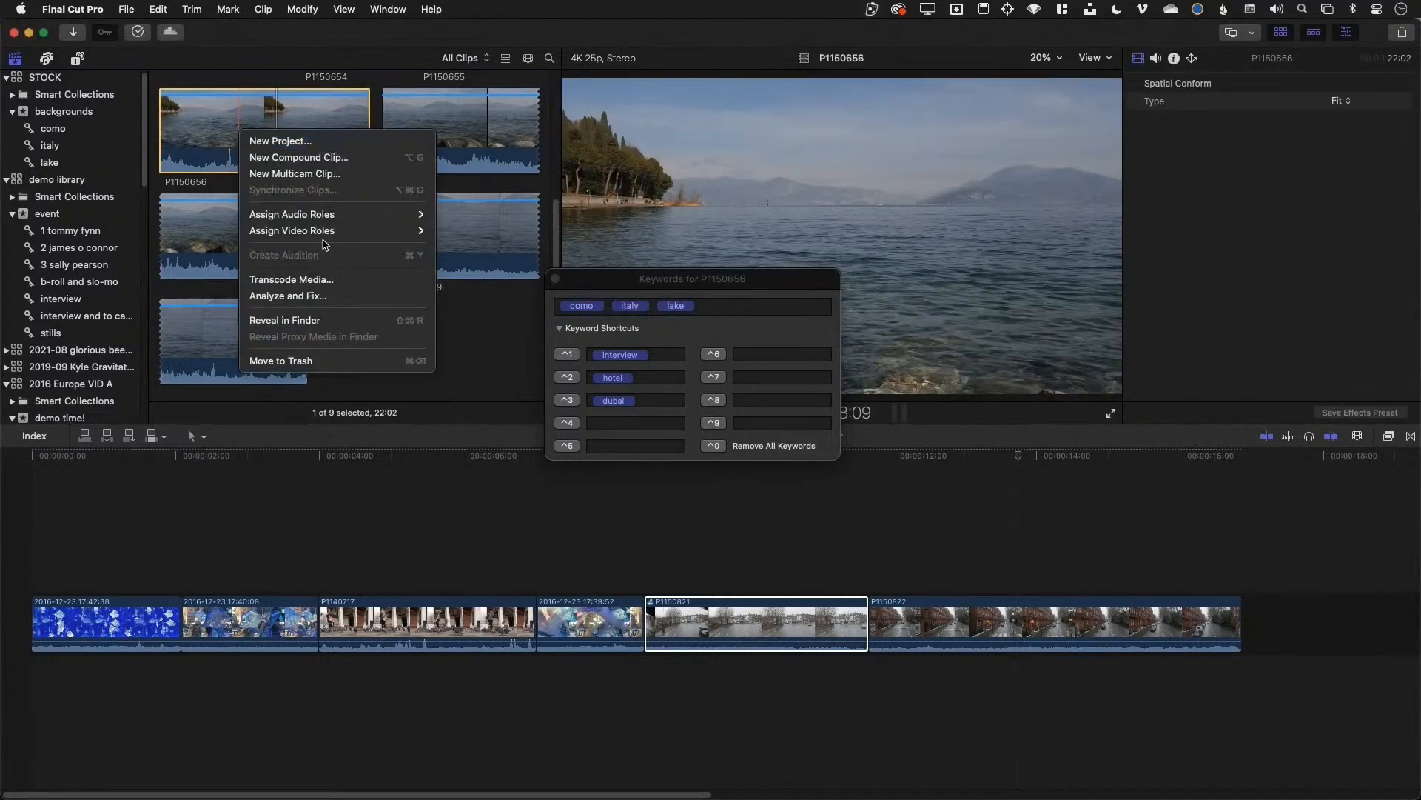
left_click(309, 321)
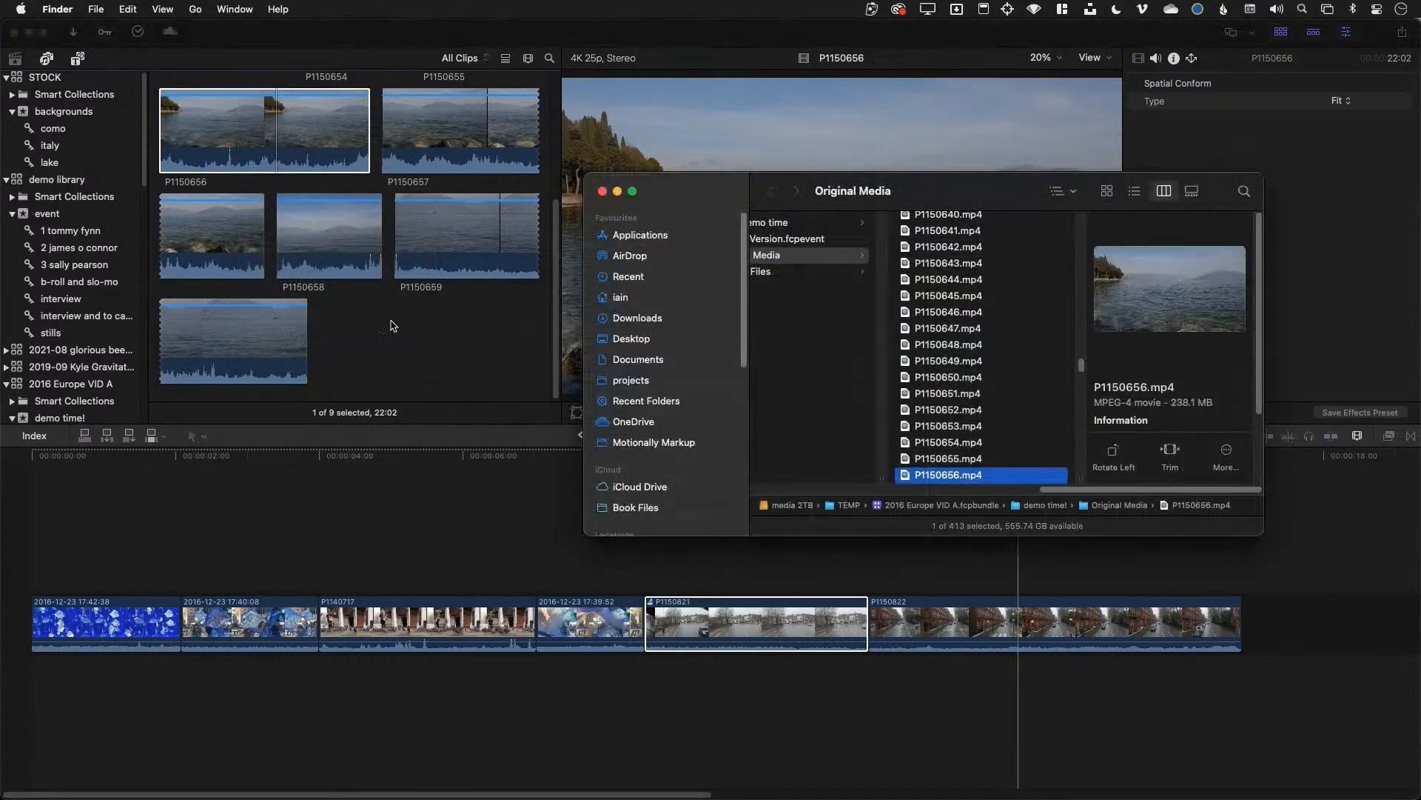
left_click_drag(1250, 530, 1314, 681)
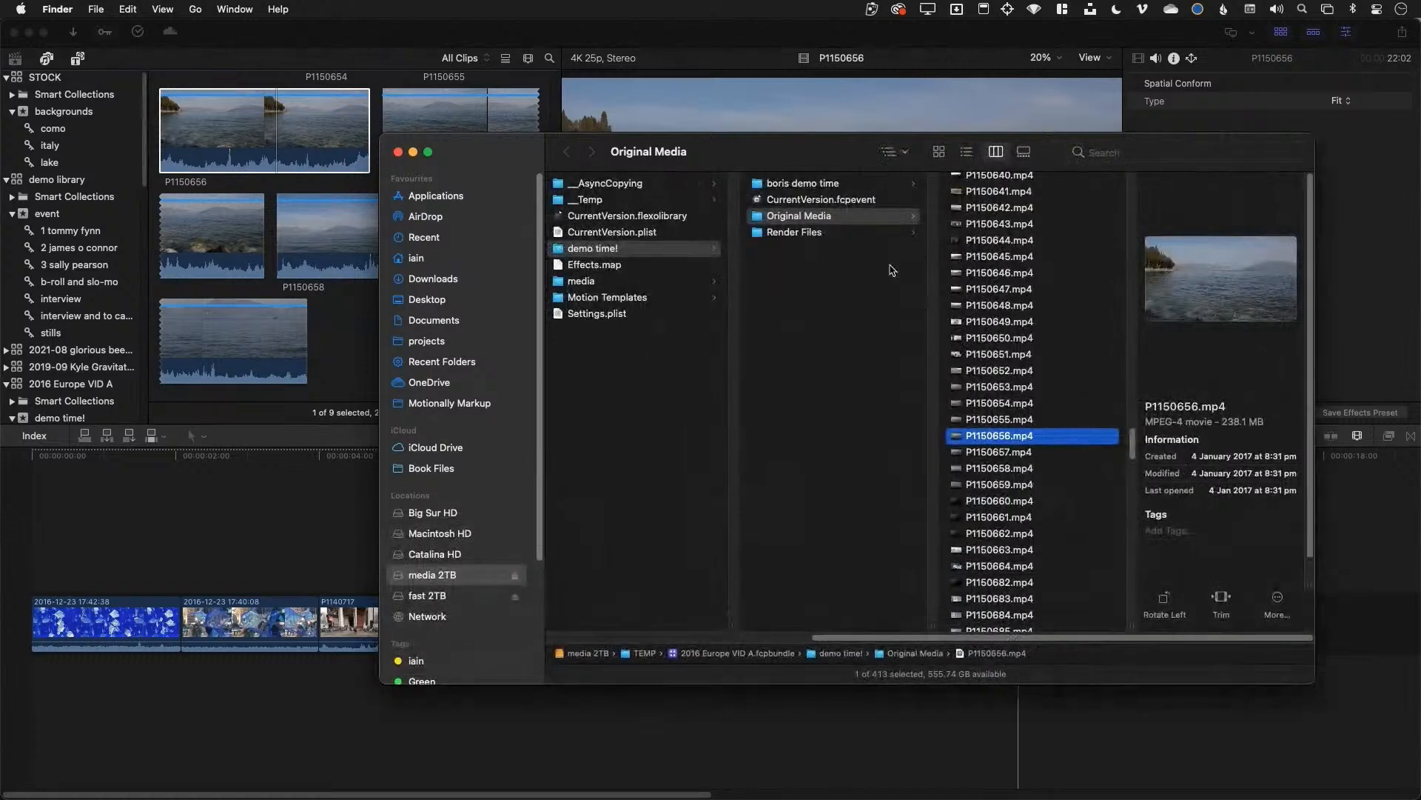
left_click(666, 152, "super")
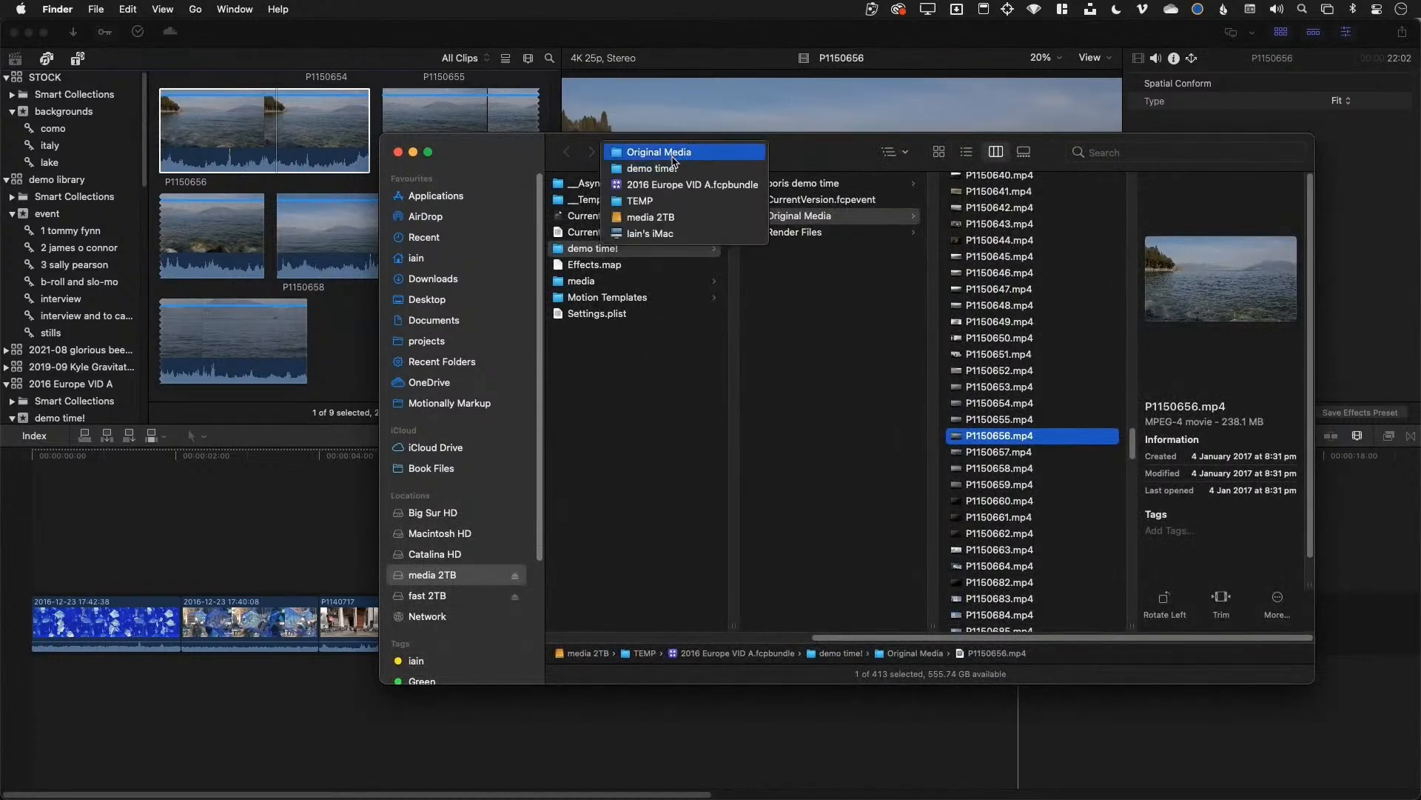
left_click(809, 157)
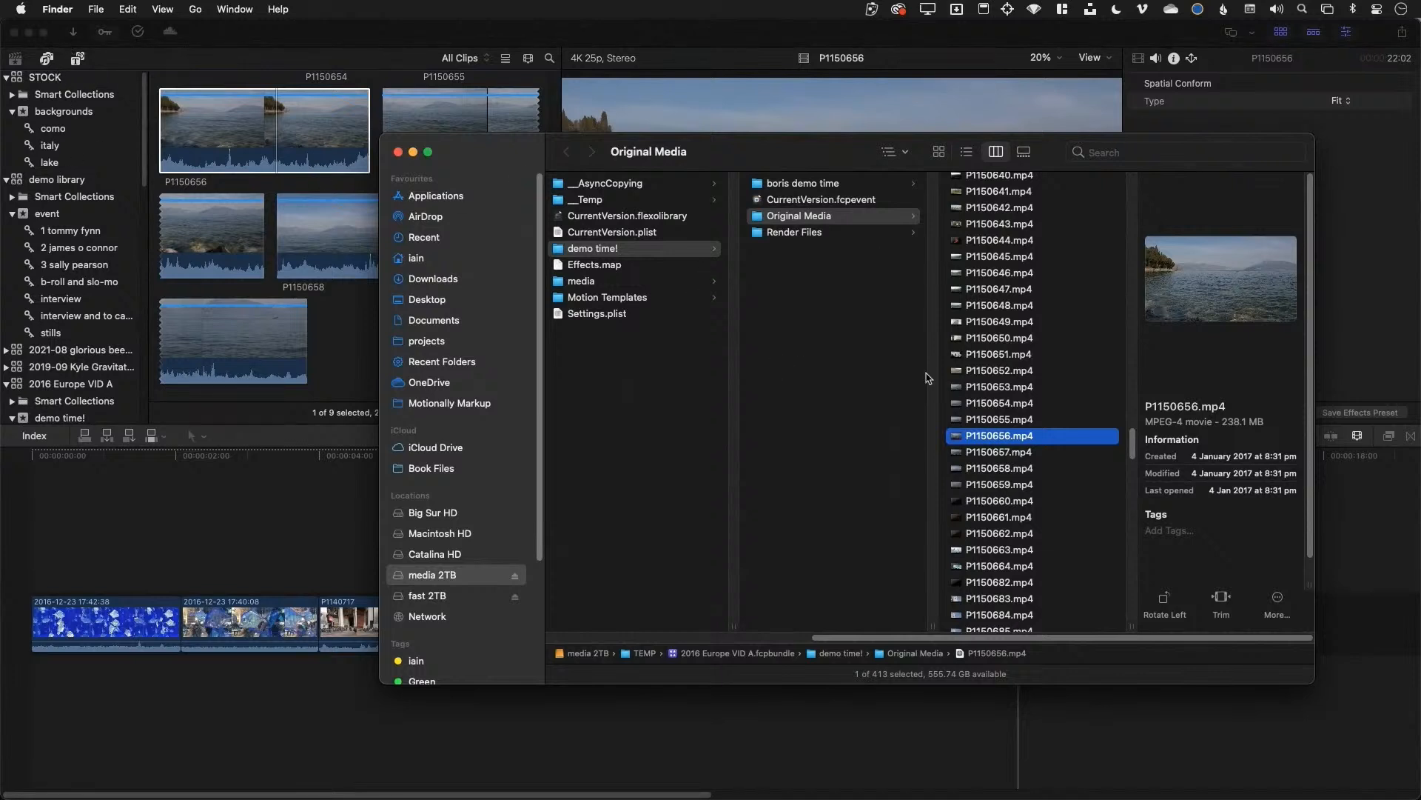
left_click(703, 152, "super")
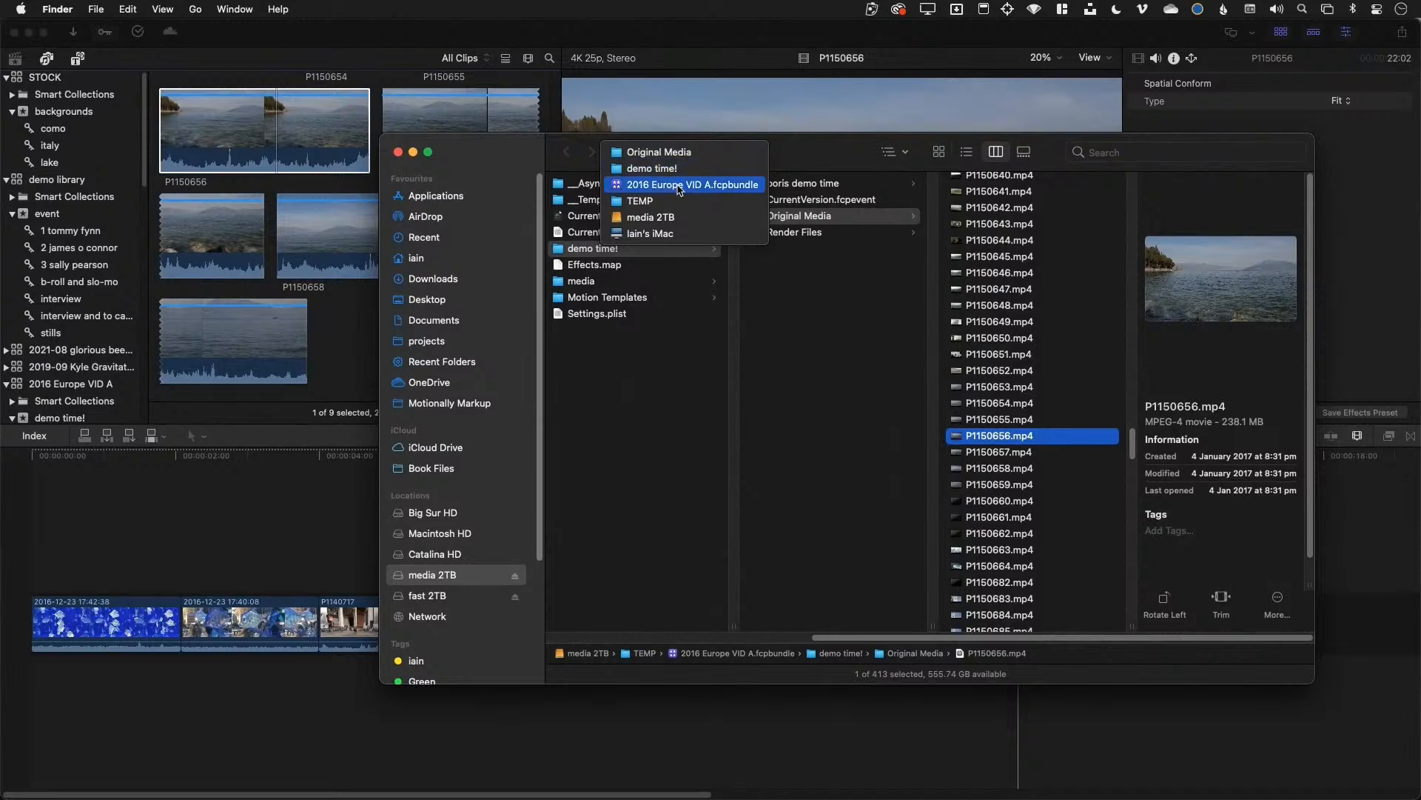
Return to Final Cut Pro and show the backgrounds event with its copied clip P1150658
left_click(701, 70)
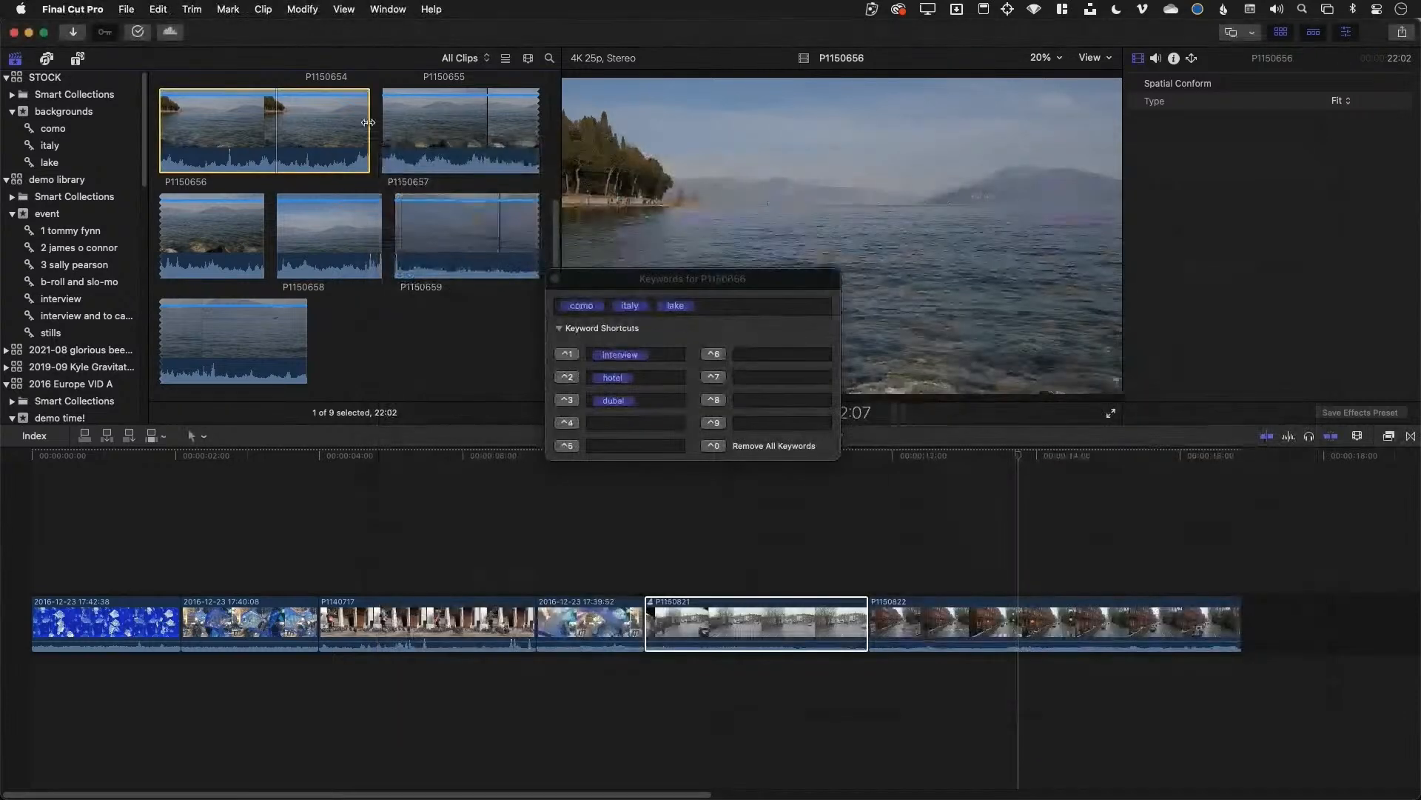
left_click(333, 147)
left_click(65, 112)
Reveal P1150658.mp4 in Finder, jump to the STOCK library on fast 2TB and check its size
right_click(207, 136)
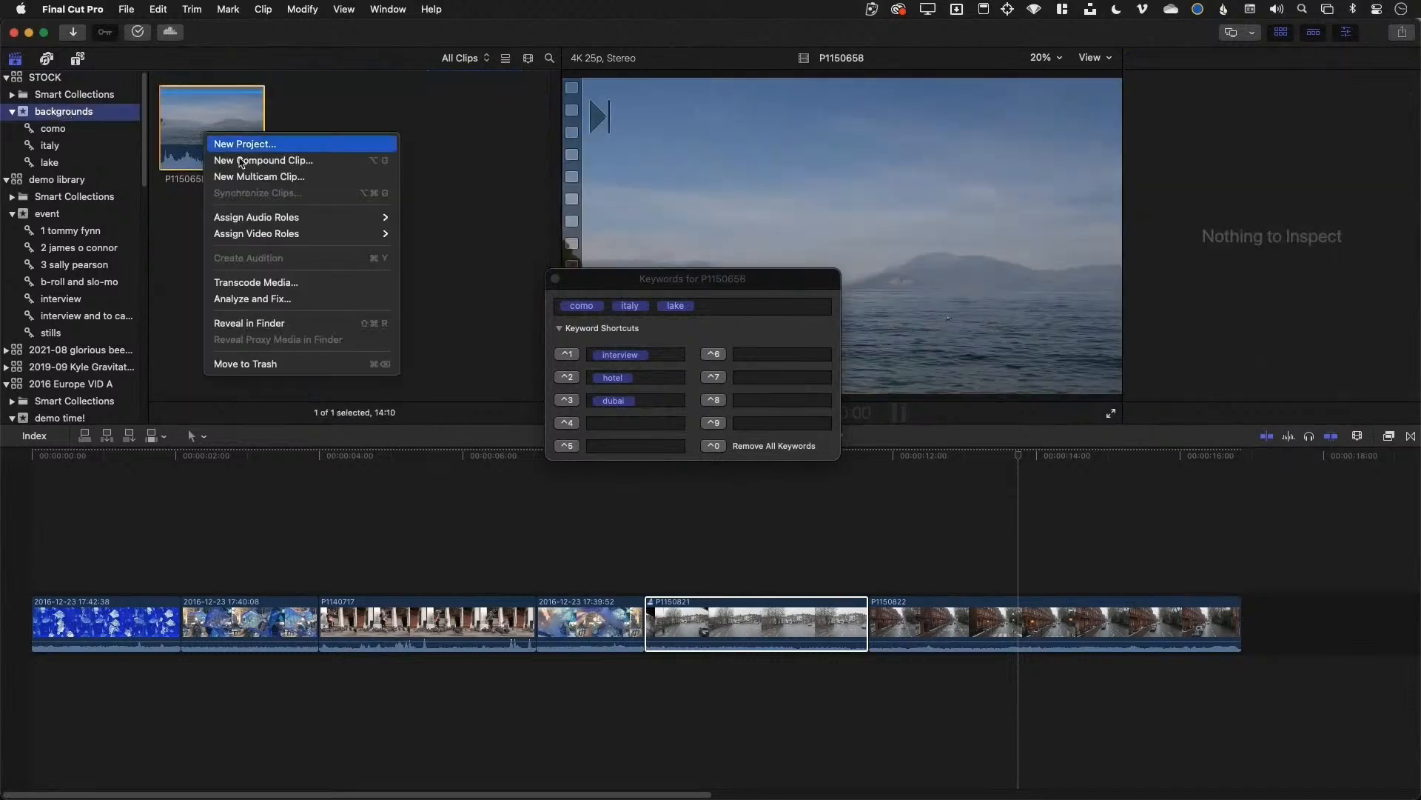
left_click(296, 322)
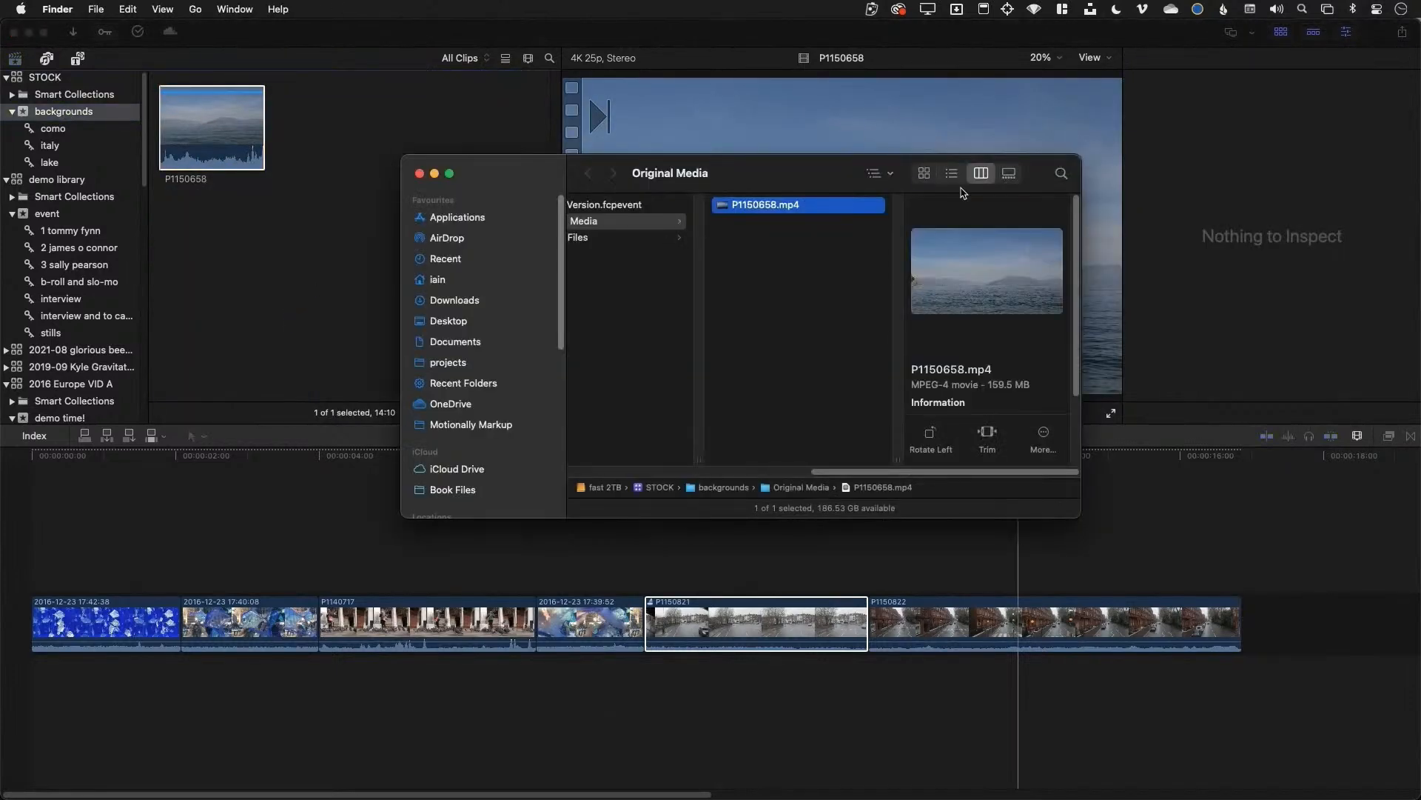
left_click(691, 176, "super")
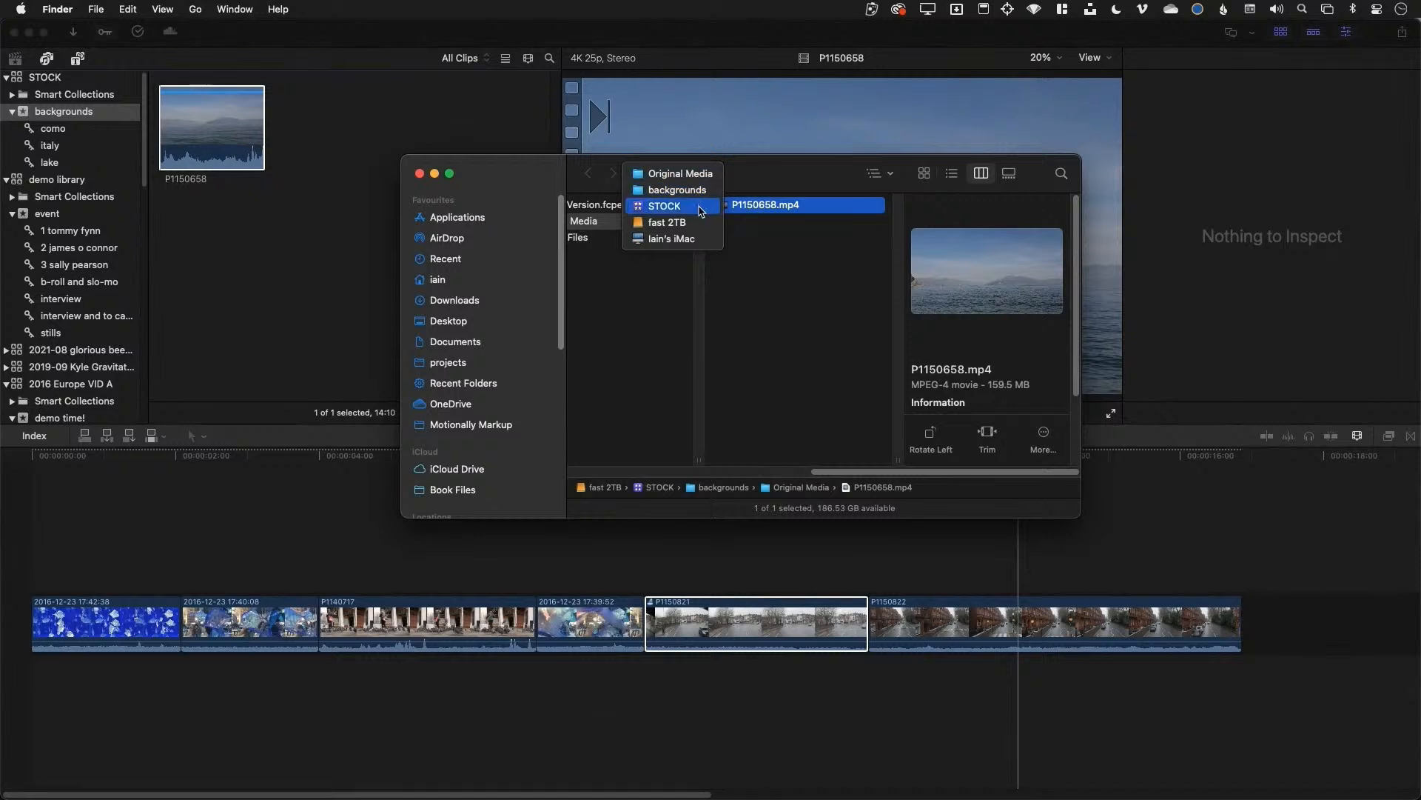
left_click(701, 211)
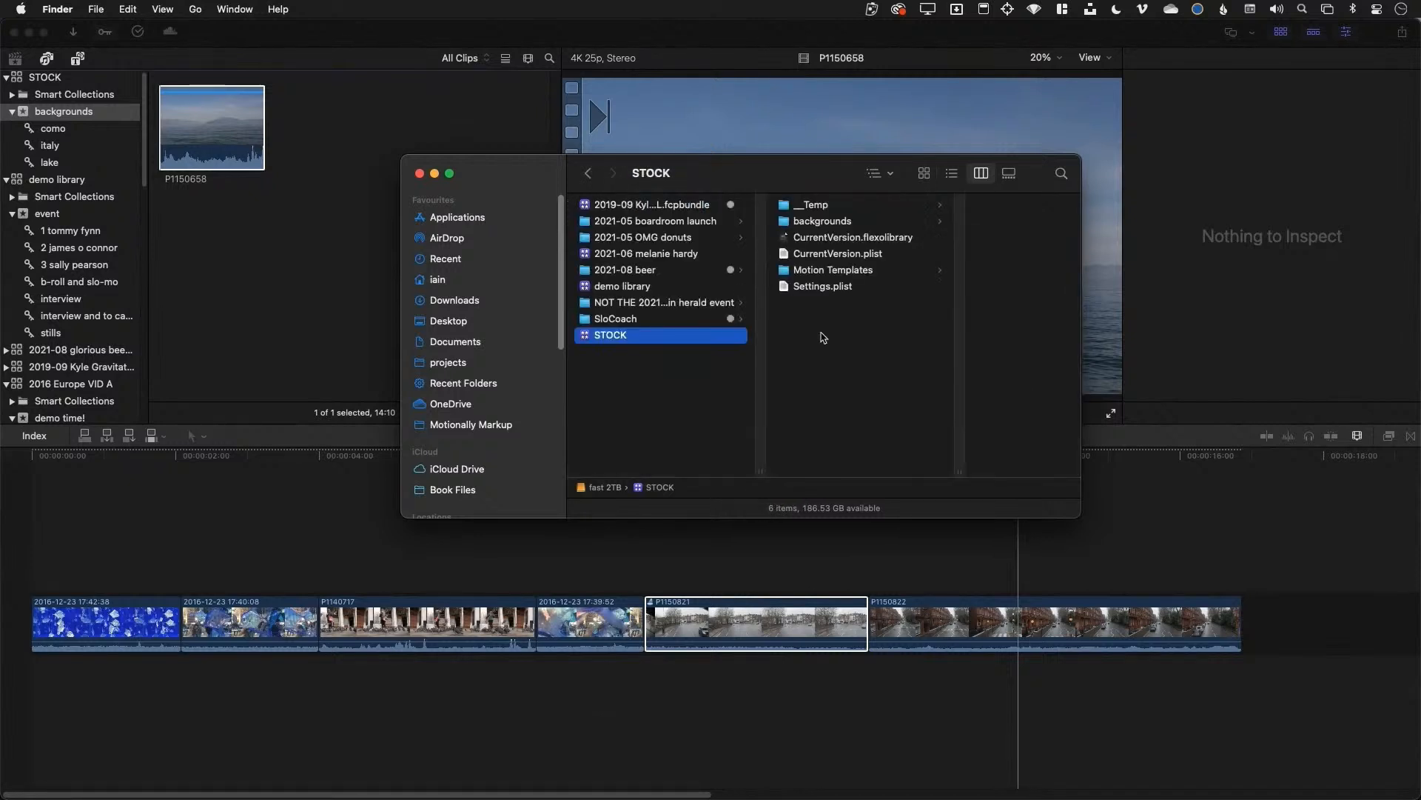
left_click(672, 342)
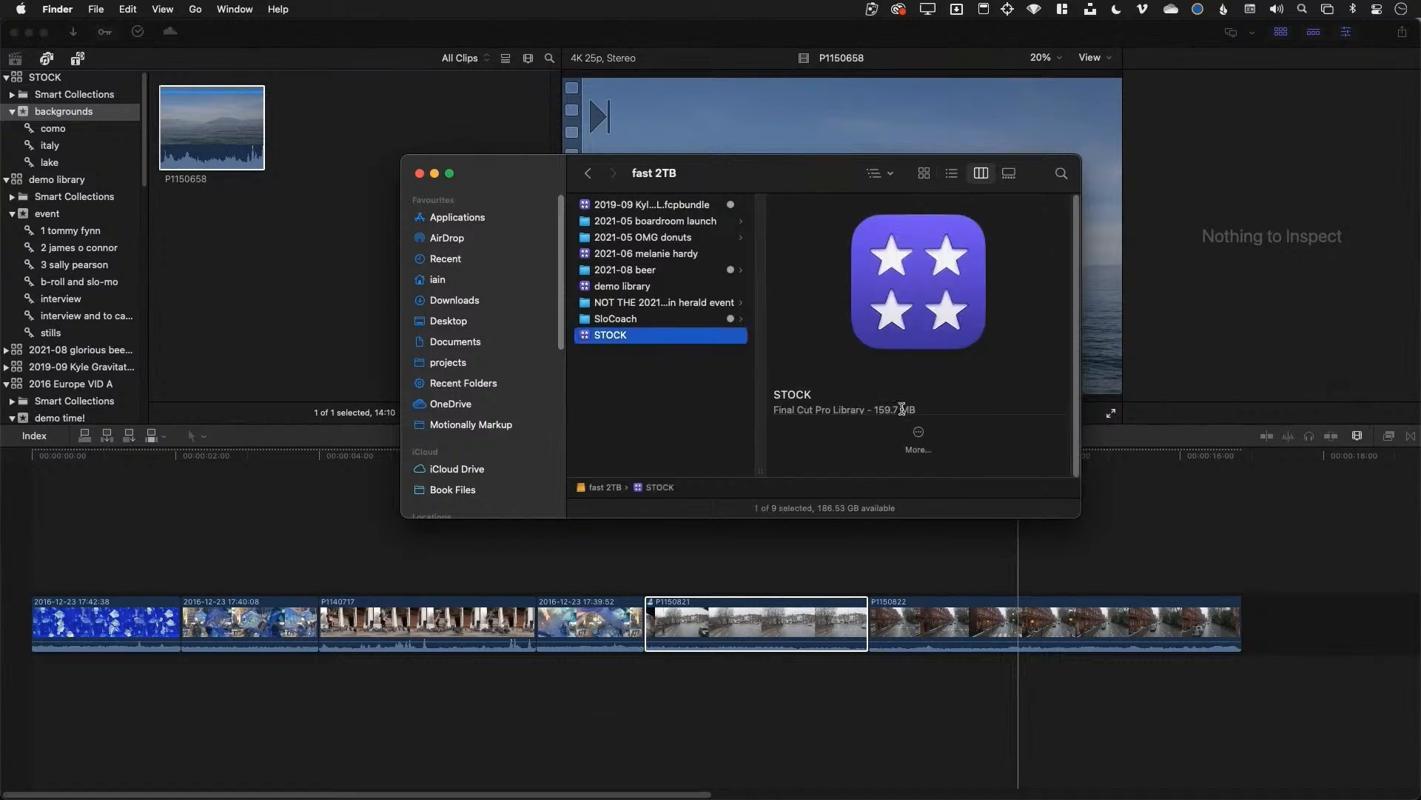
Check the demo library size and select the 473.25 GB 2021-08 glorious beer consolidated library
left_click(638, 293)
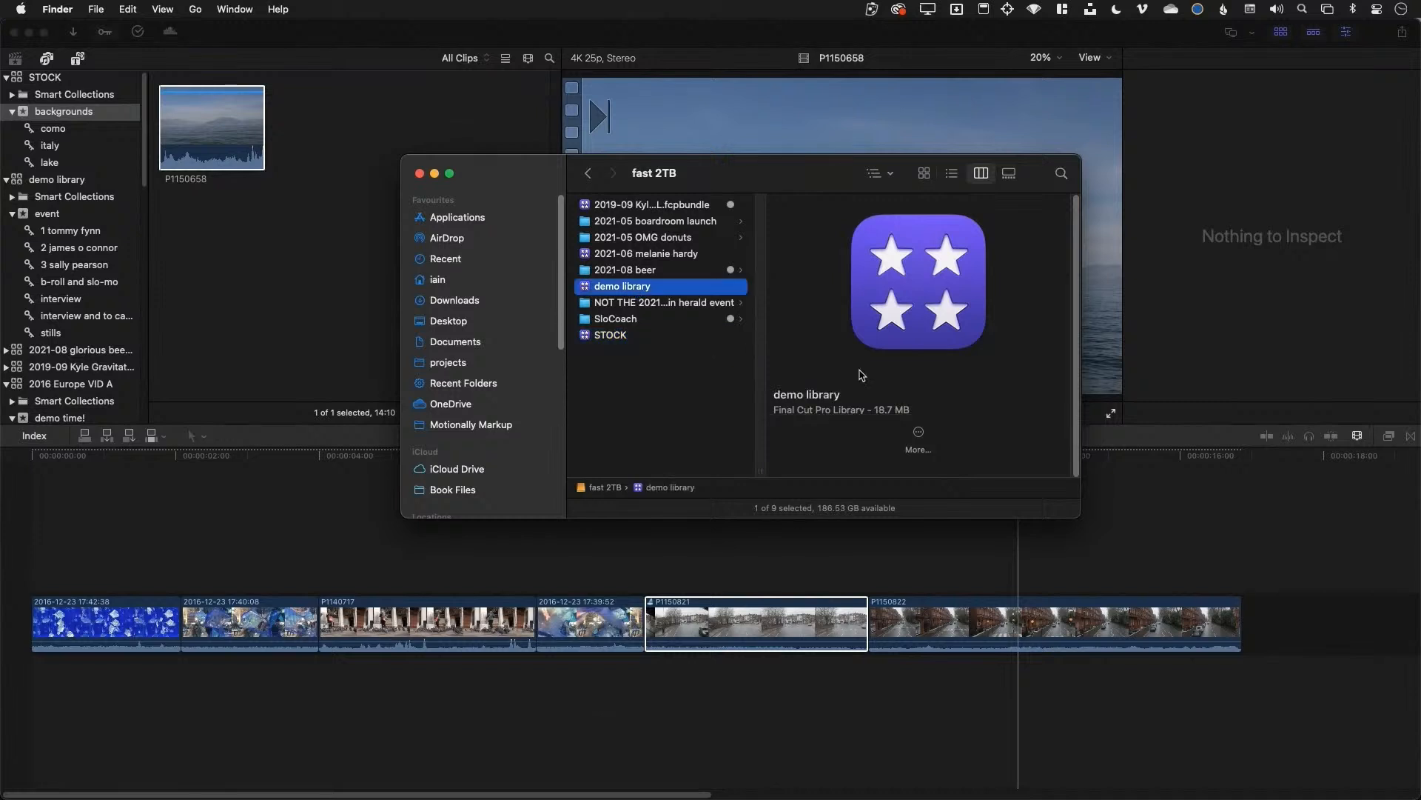
left_click(638, 274)
left_click(806, 208)
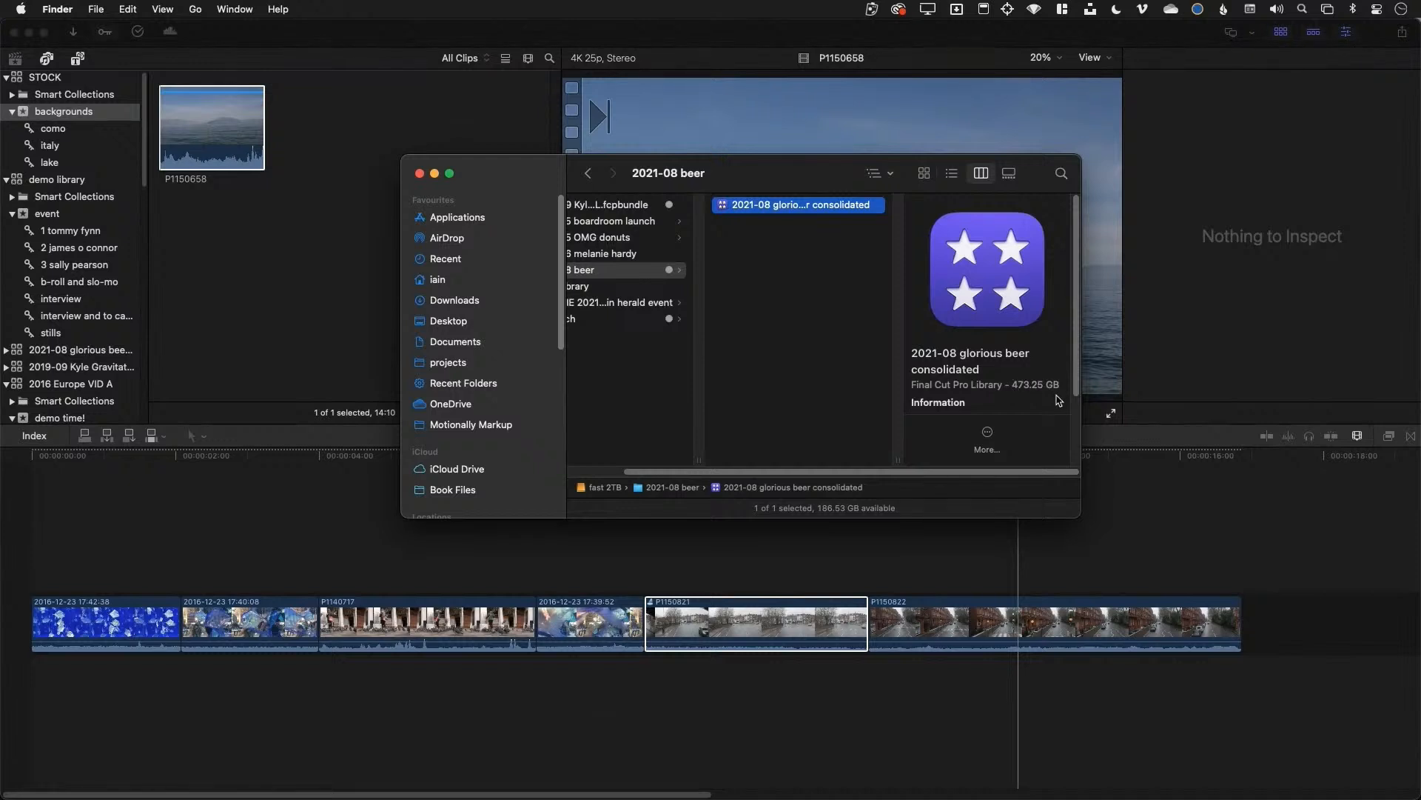
Show the consolidated library's package contents and open its event's Original Media folder
right_click(783, 211)
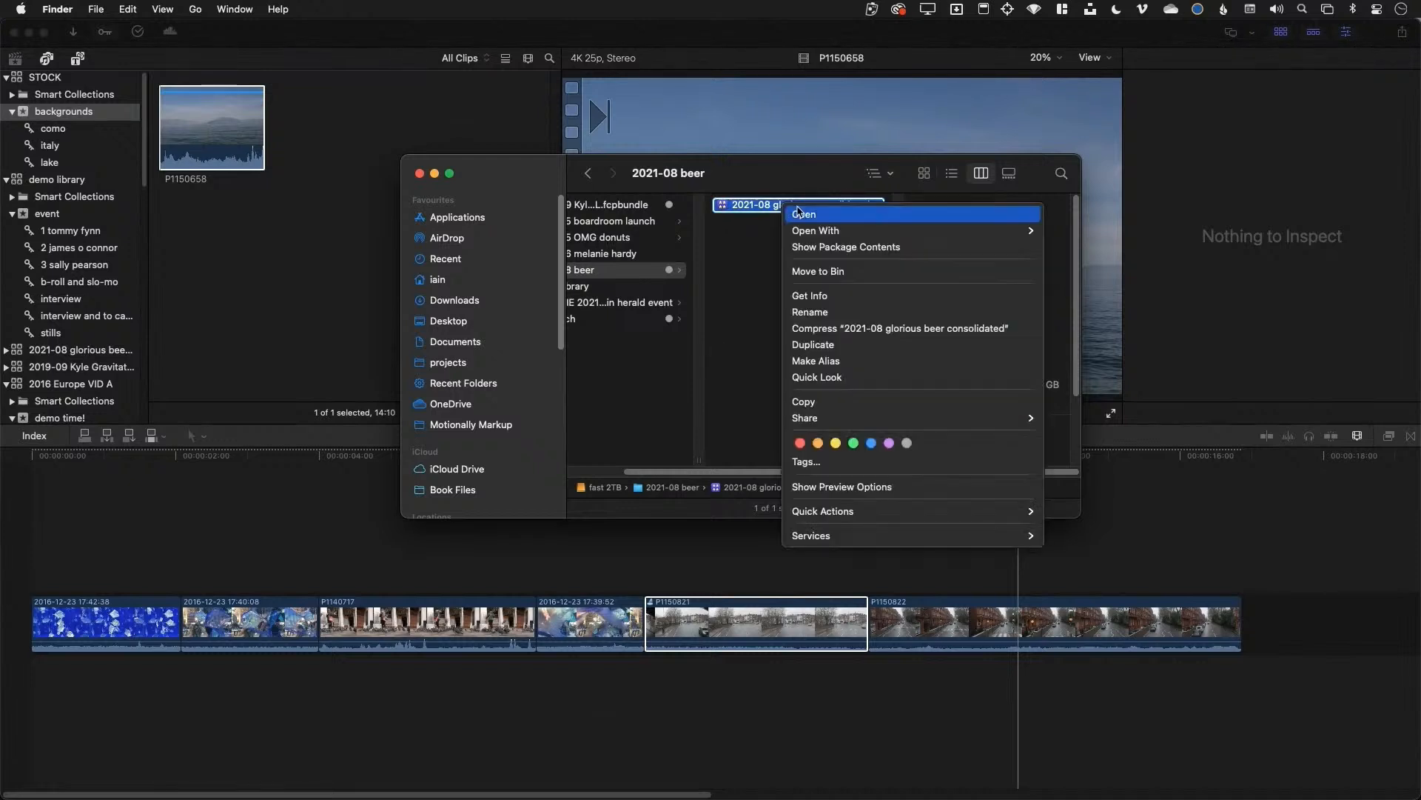
mouse_move(832, 536)
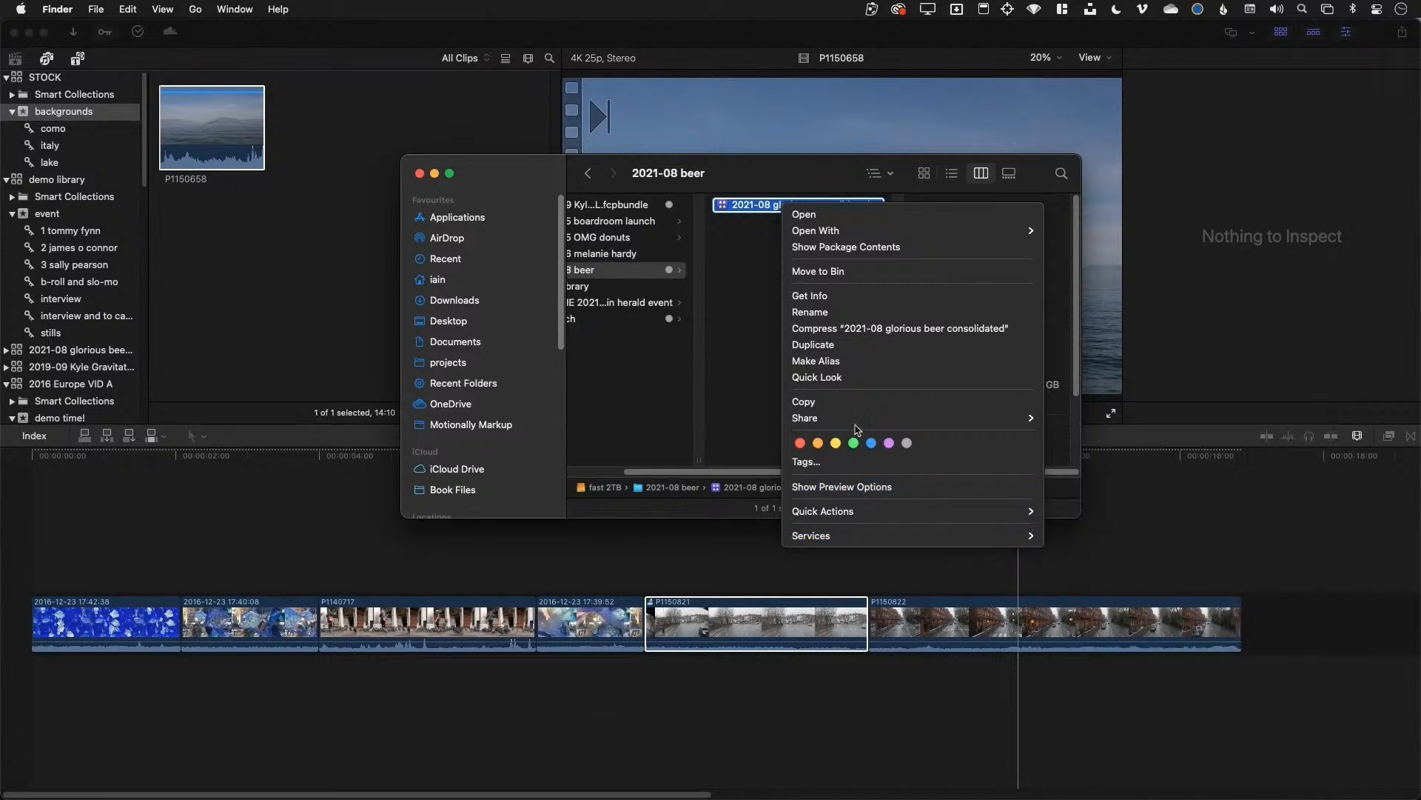
left_click(869, 253)
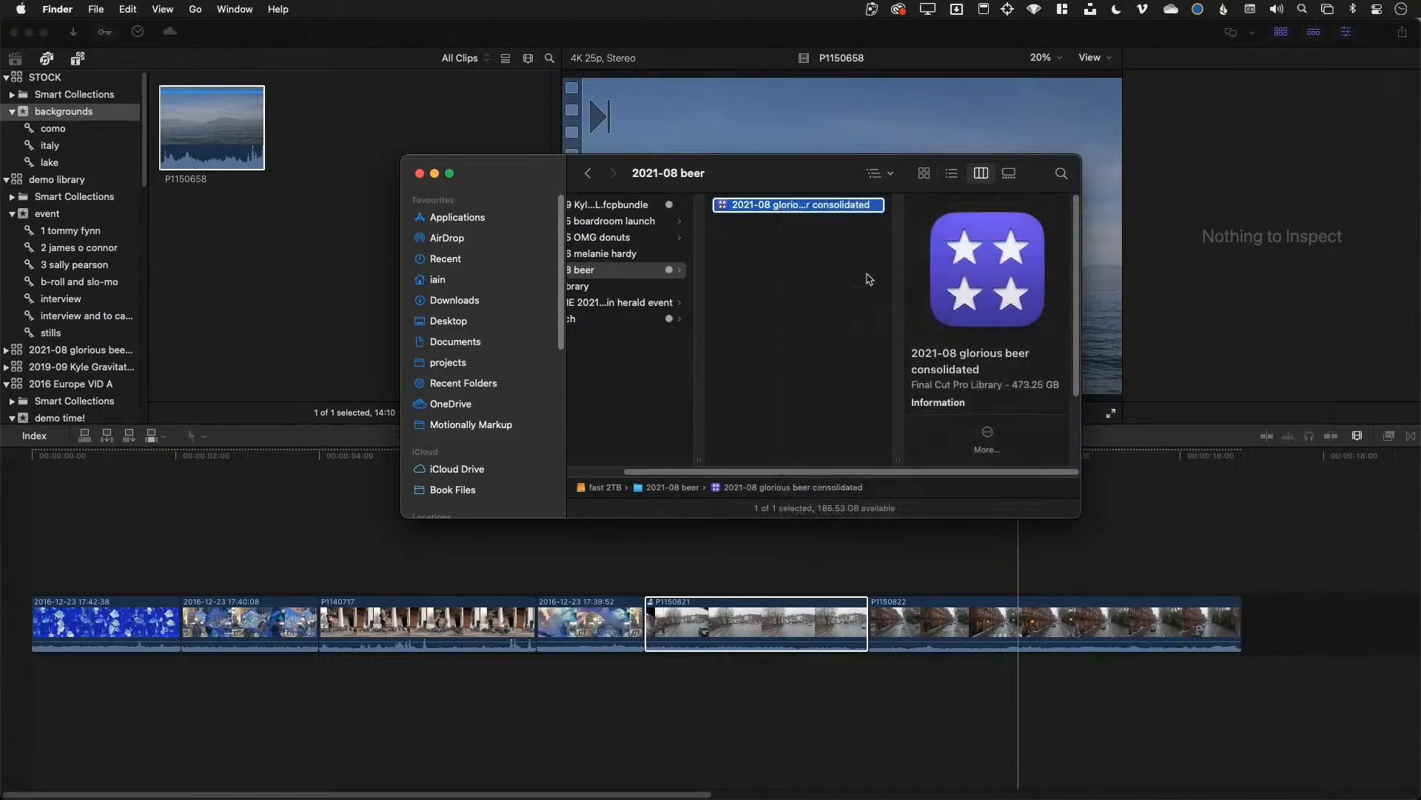
left_click(641, 255)
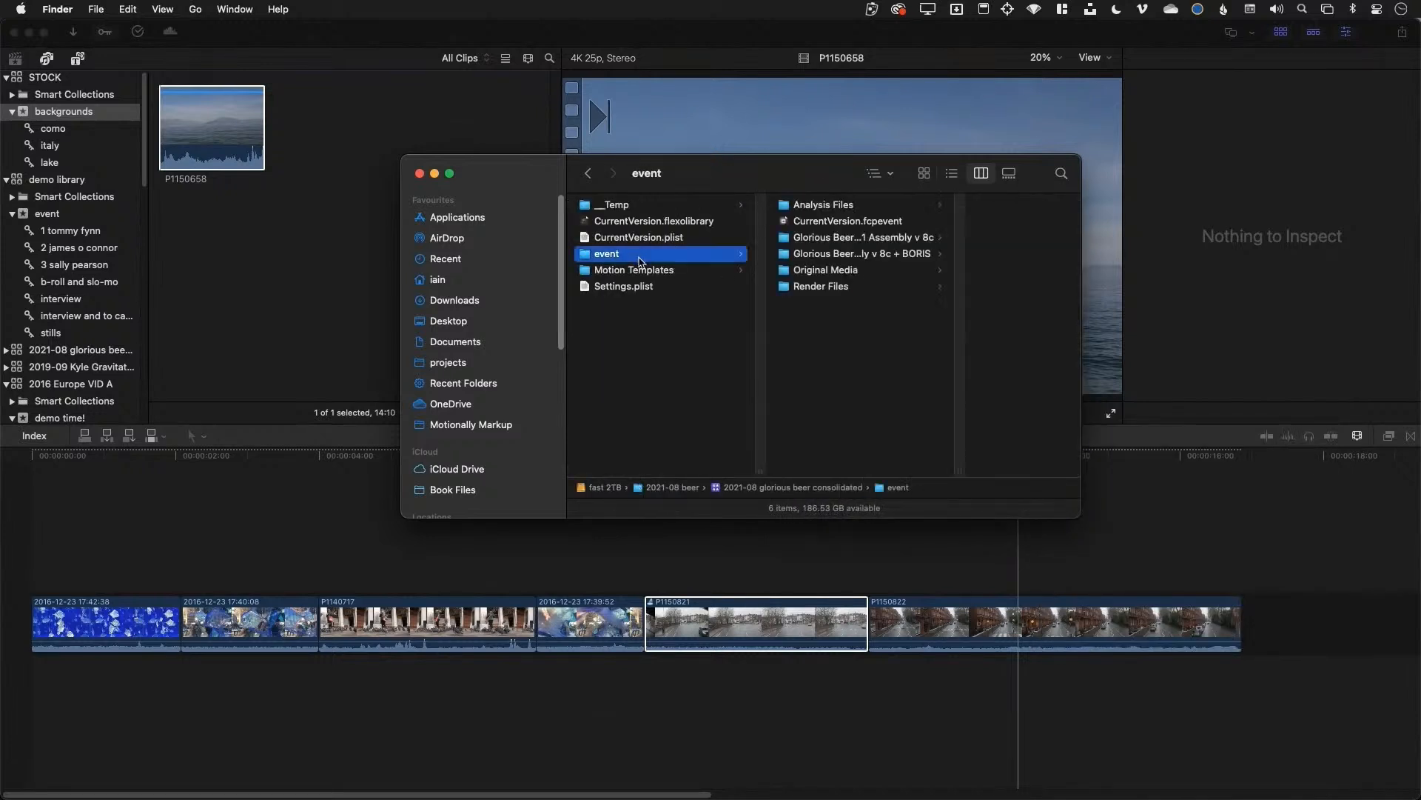
left_click(854, 272)
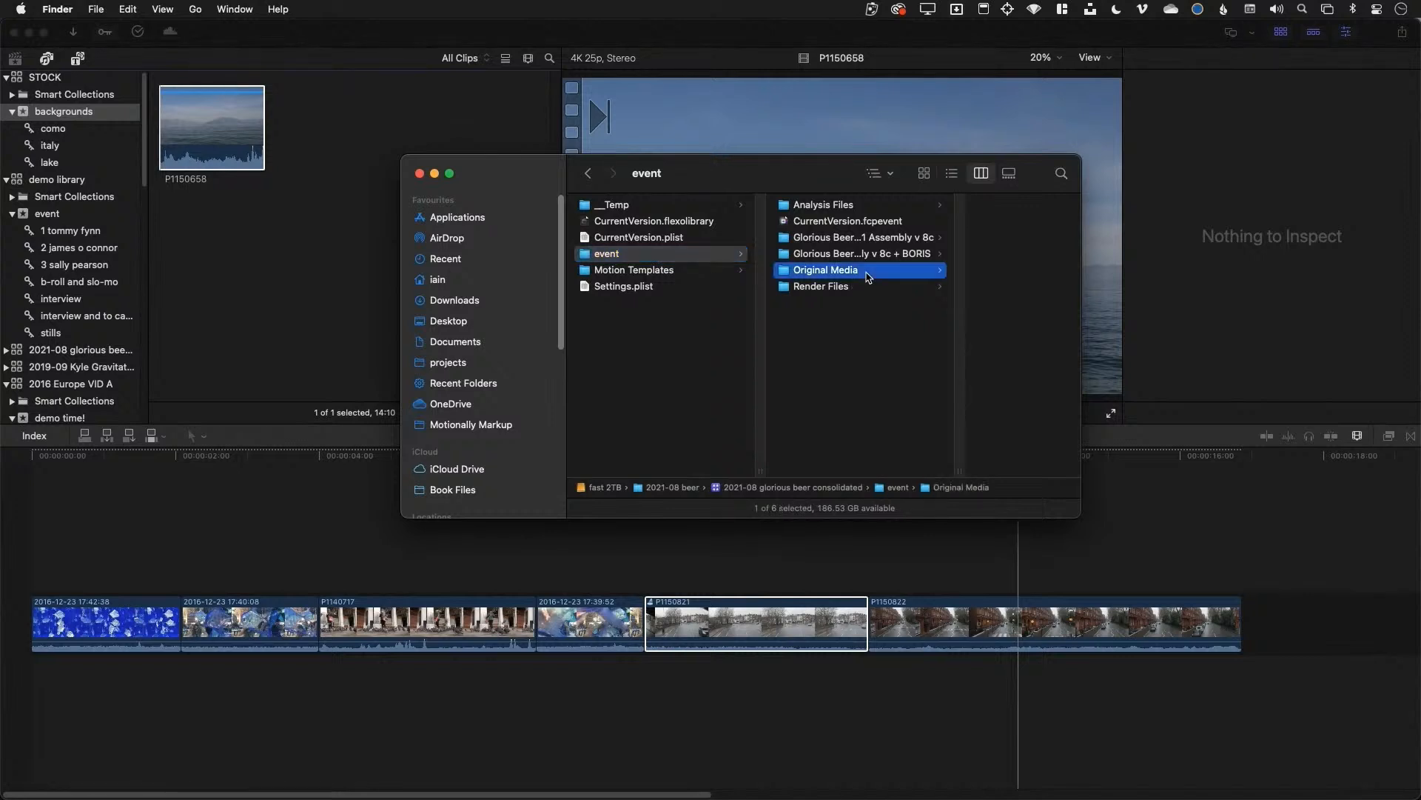
Preview the video files P_IA4105.mov, P_IA4106.mov and P_IA4116.mov
left_click_drag(1040, 443, 1014, 245)
scroll(841, 348, "down", 10)
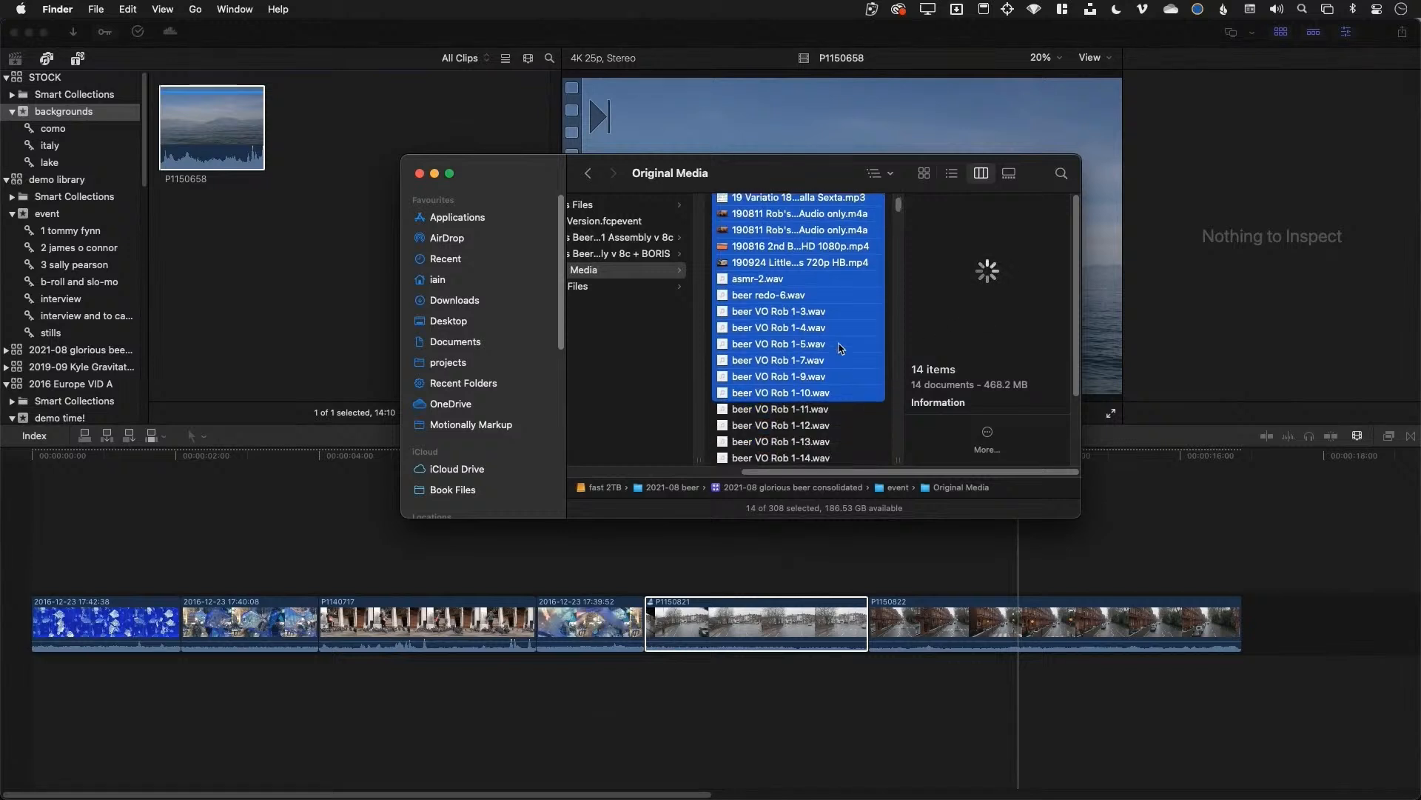
scroll(841, 348, "down", 1)
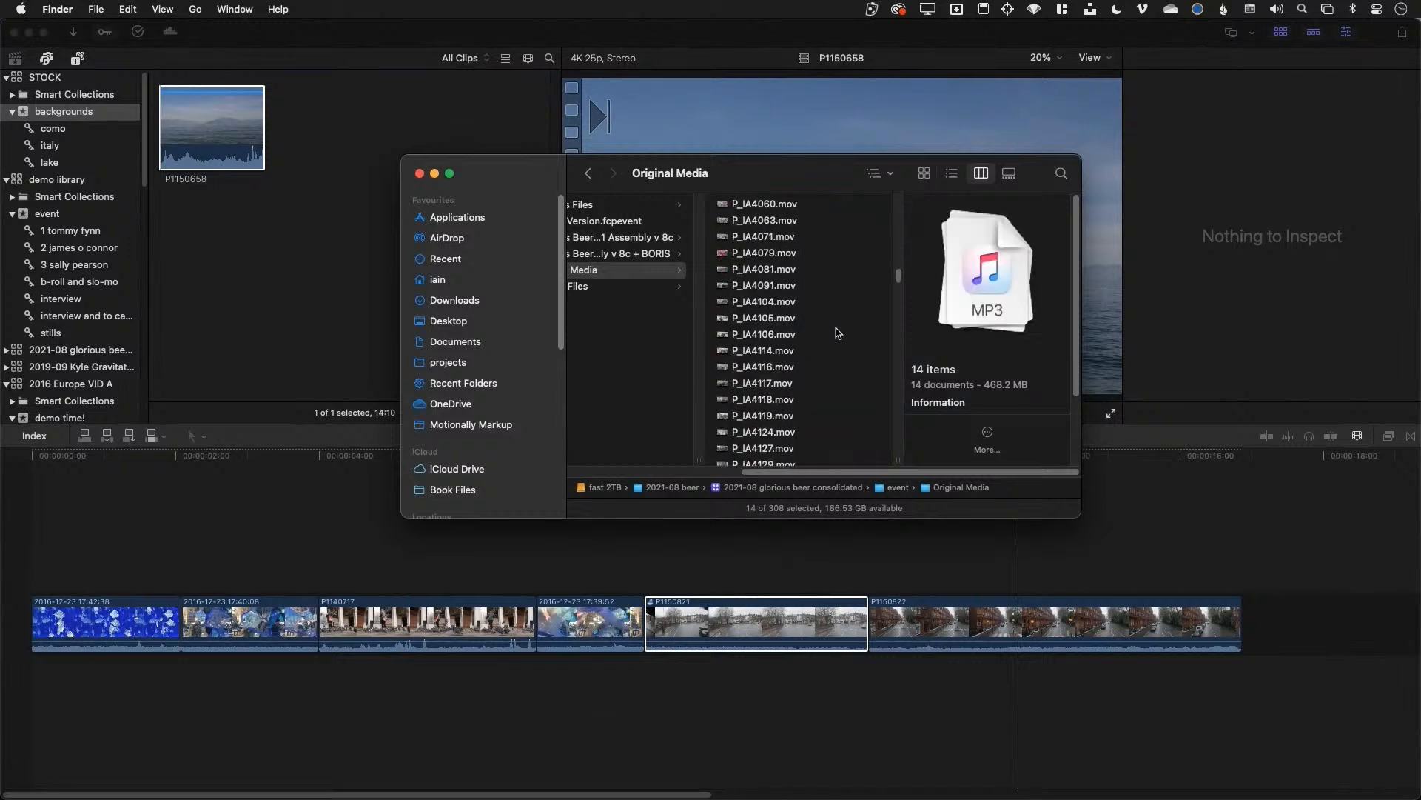
left_click(832, 320)
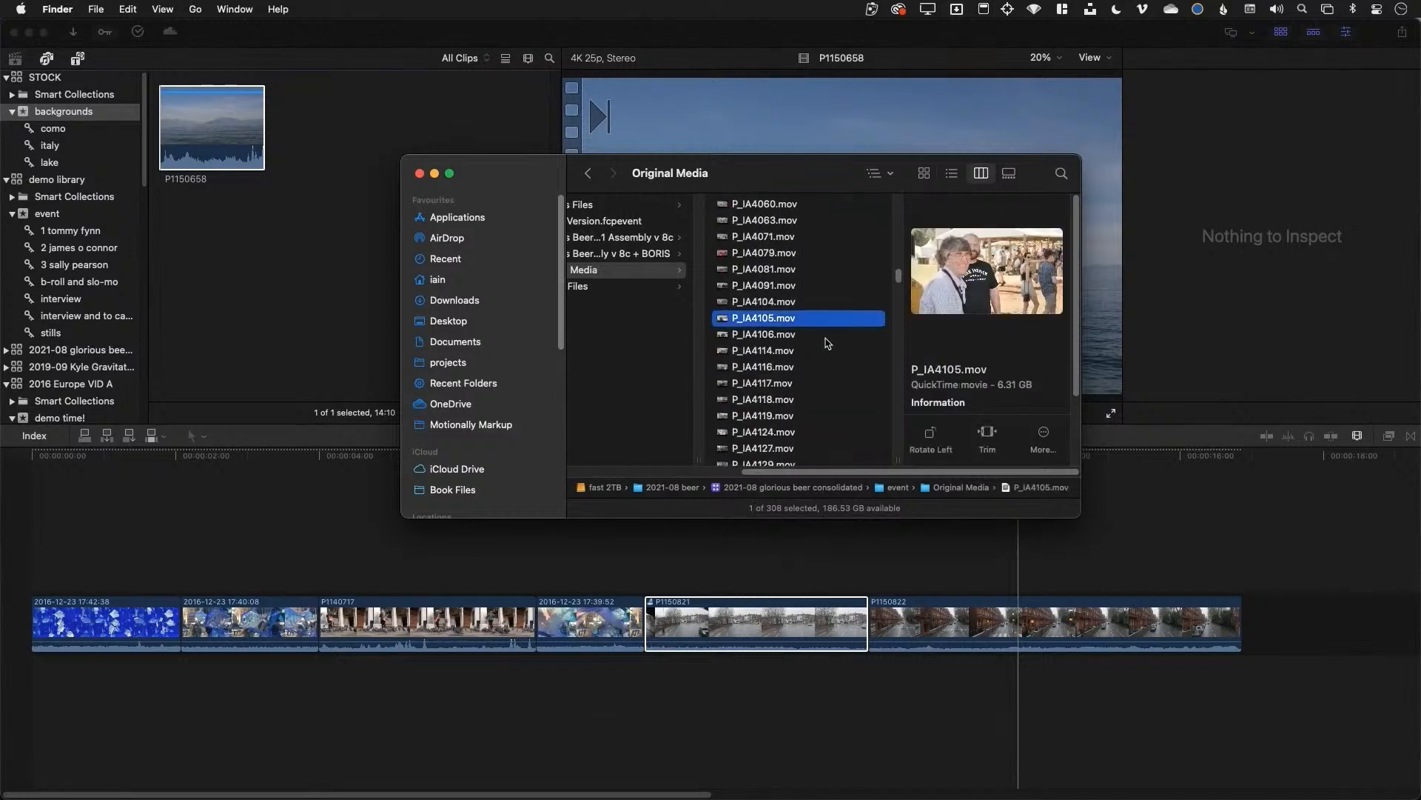
left_click(829, 339)
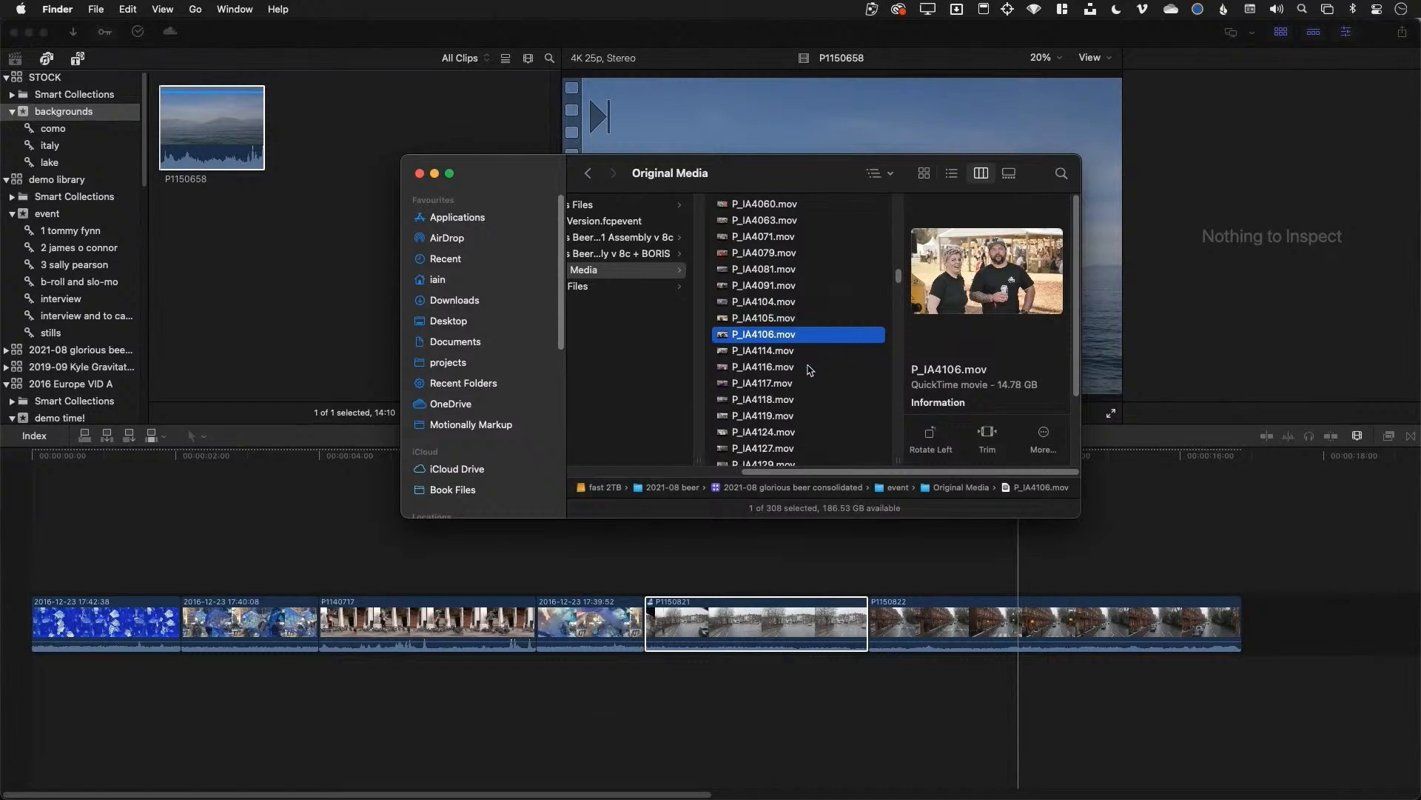
left_click(807, 368)
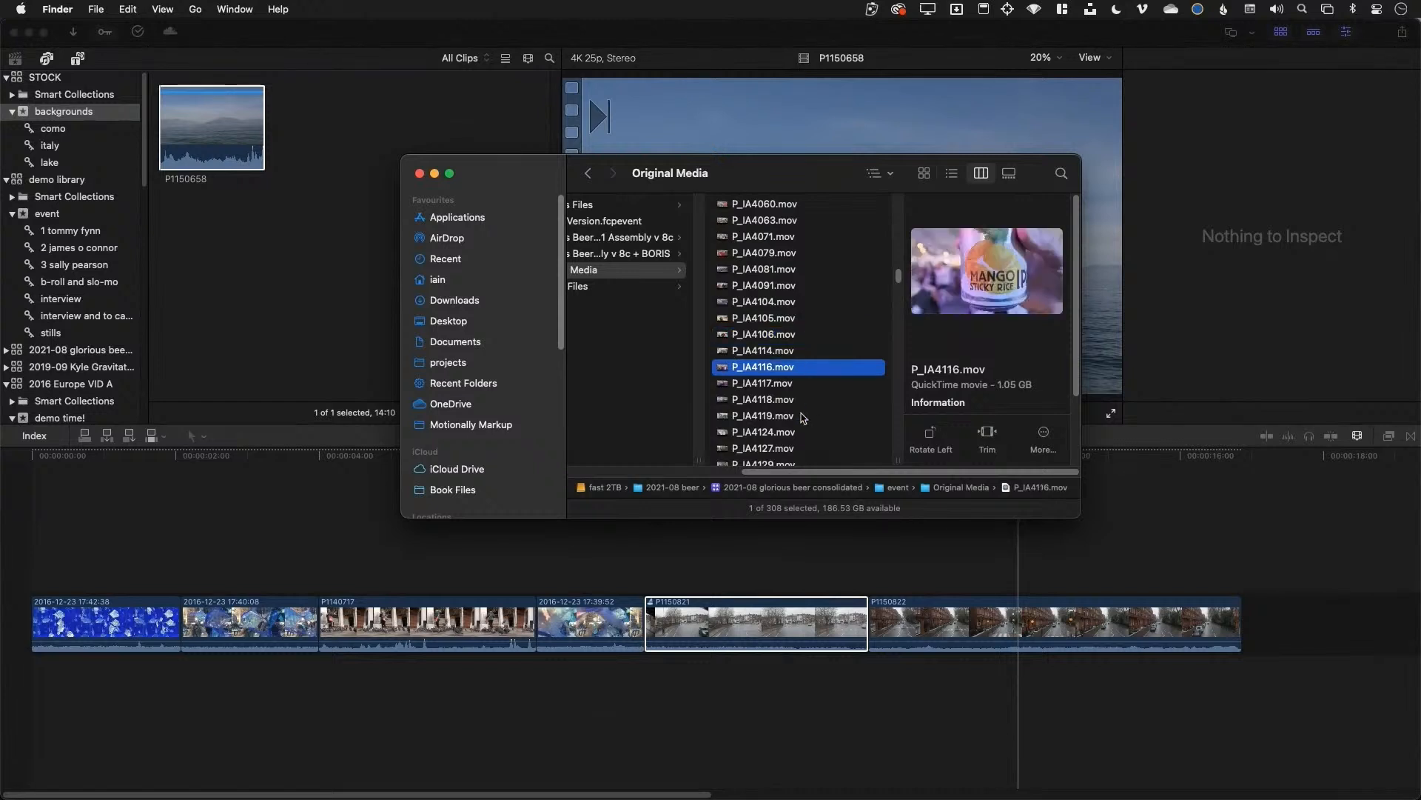
Enlarge the Finder window to see the folder hierarchy, then return to Final Cut Pro
left_click_drag(402, 516, 246, 562)
left_click_drag(516, 523, 411, 523)
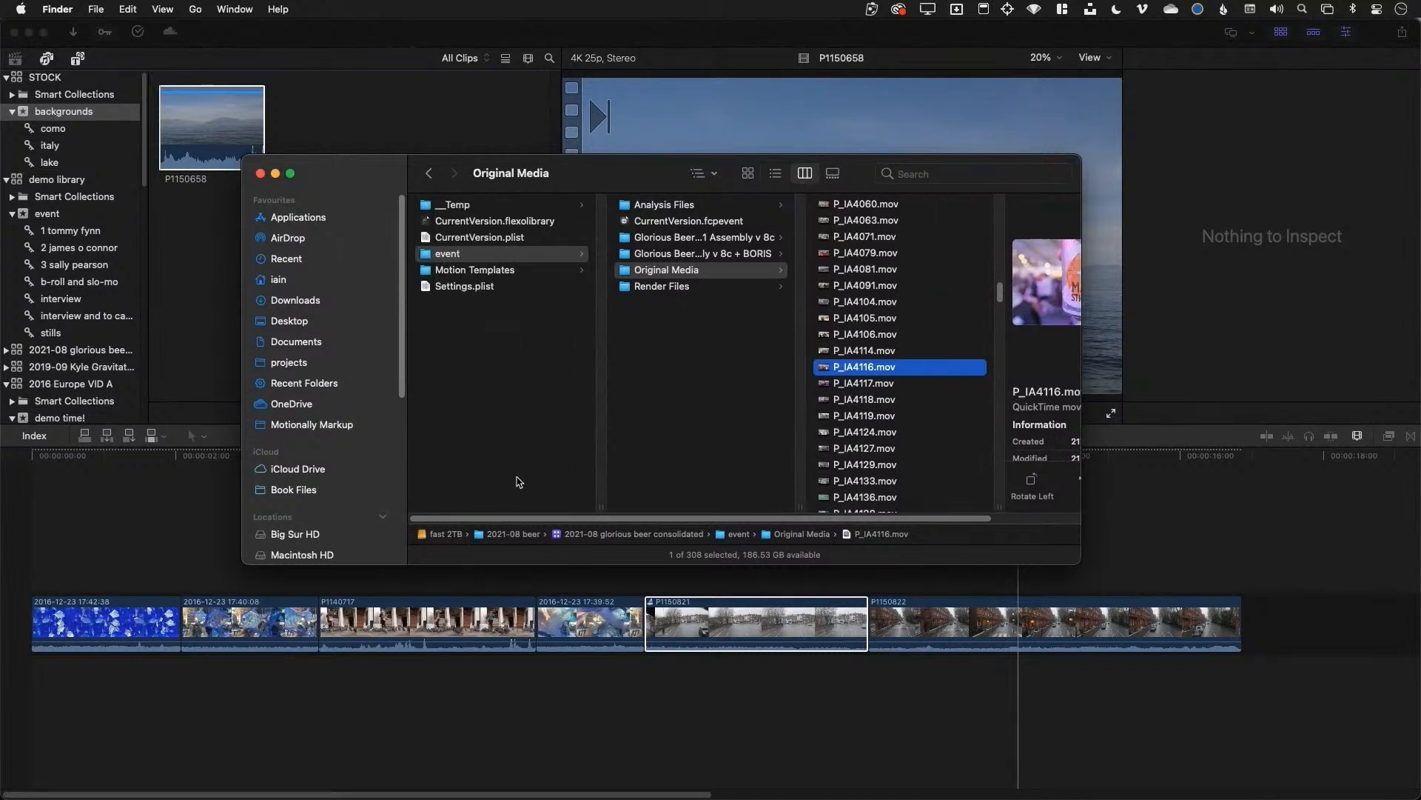
left_click(335, 47)
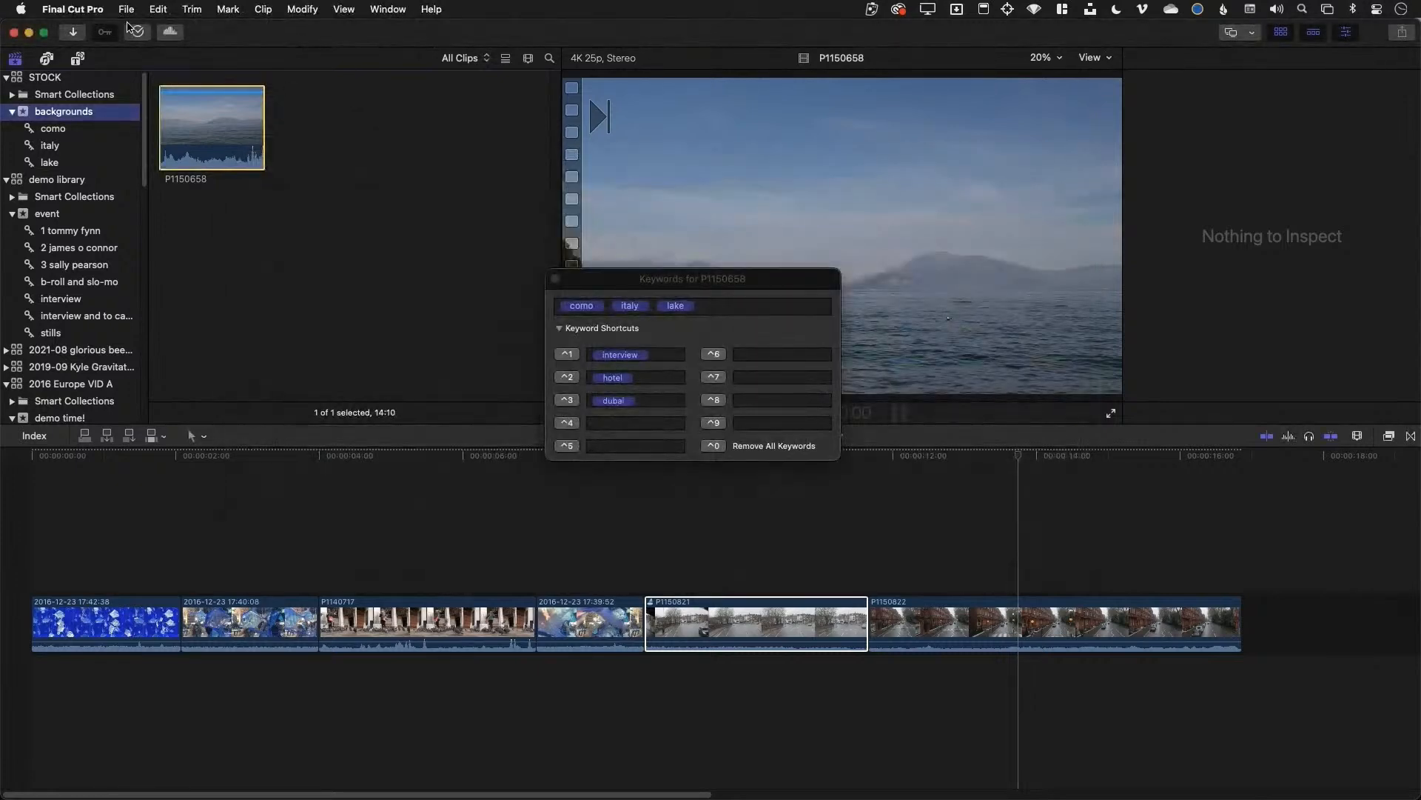
left_click(73, 9)
left_click(90, 58)
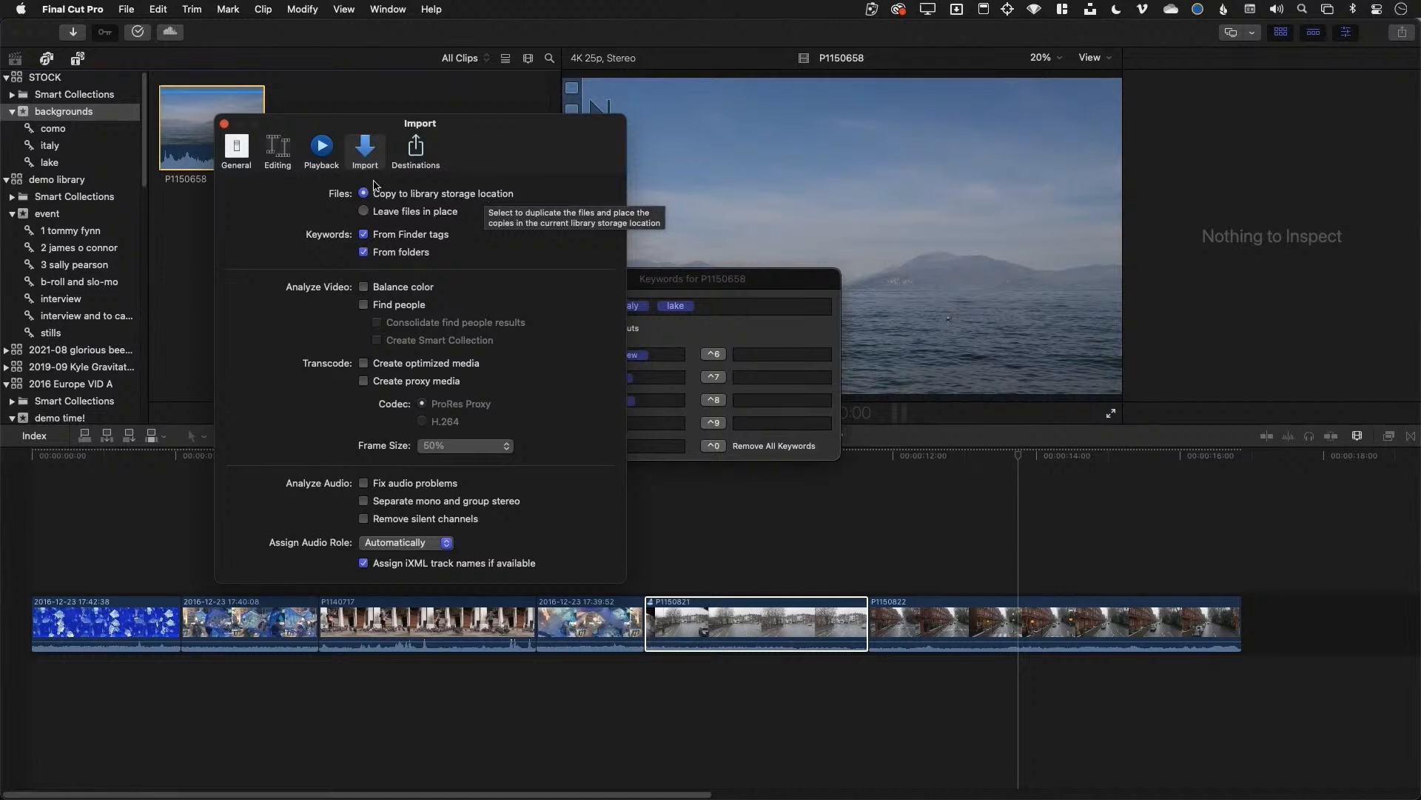
left_click(278, 150)
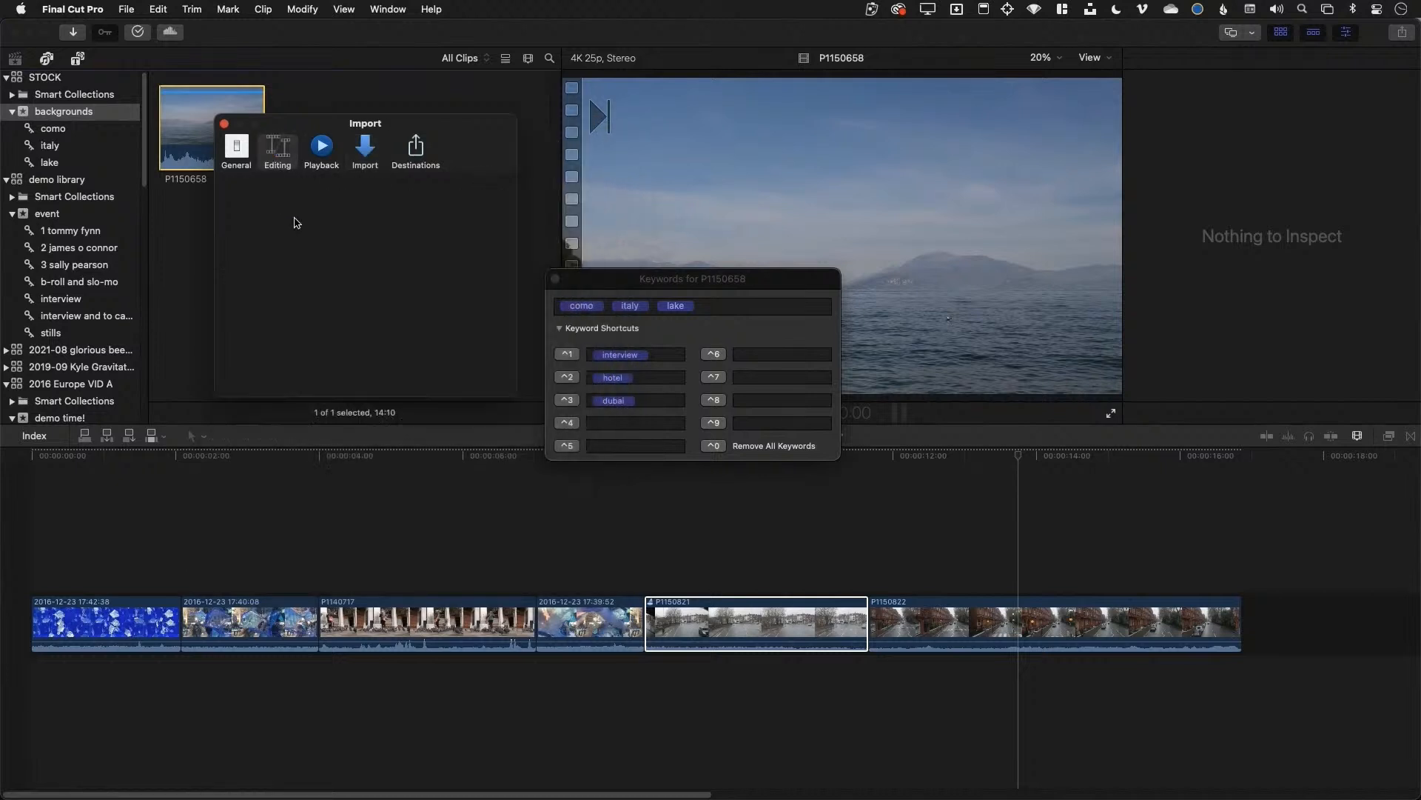
left_click(340, 154)
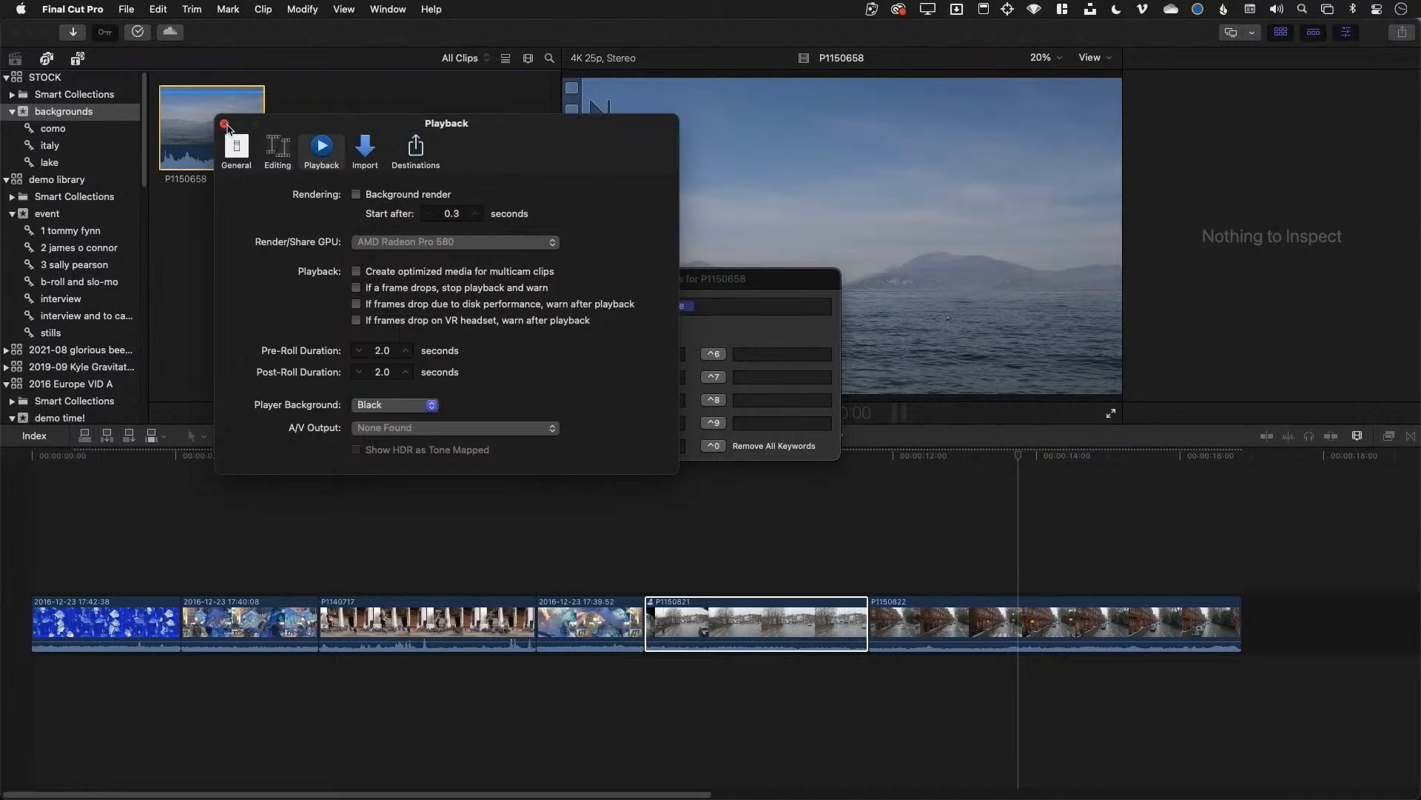
left_click(225, 123)
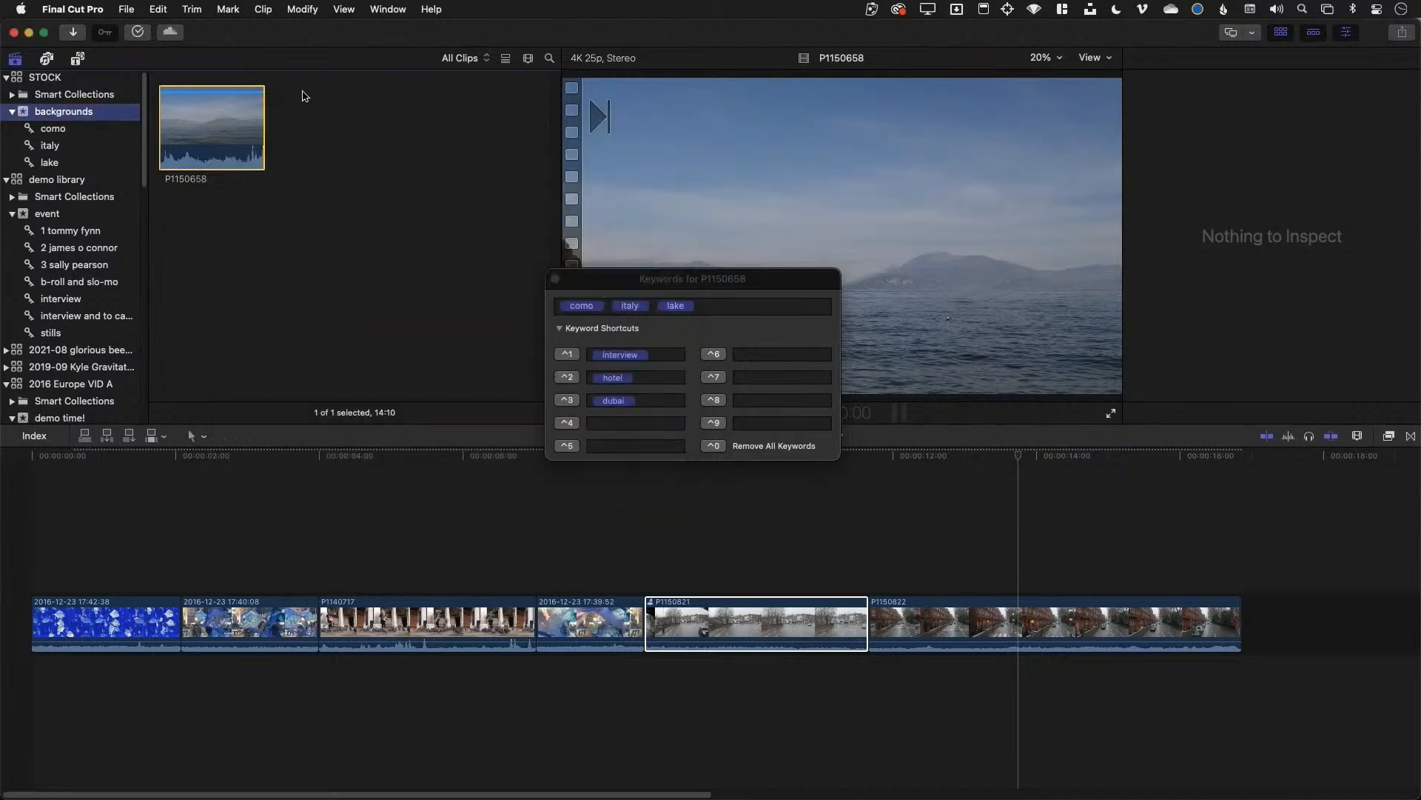
Transcode the lake clip to H.264 proxy media at 25% frame size
right_click(230, 141)
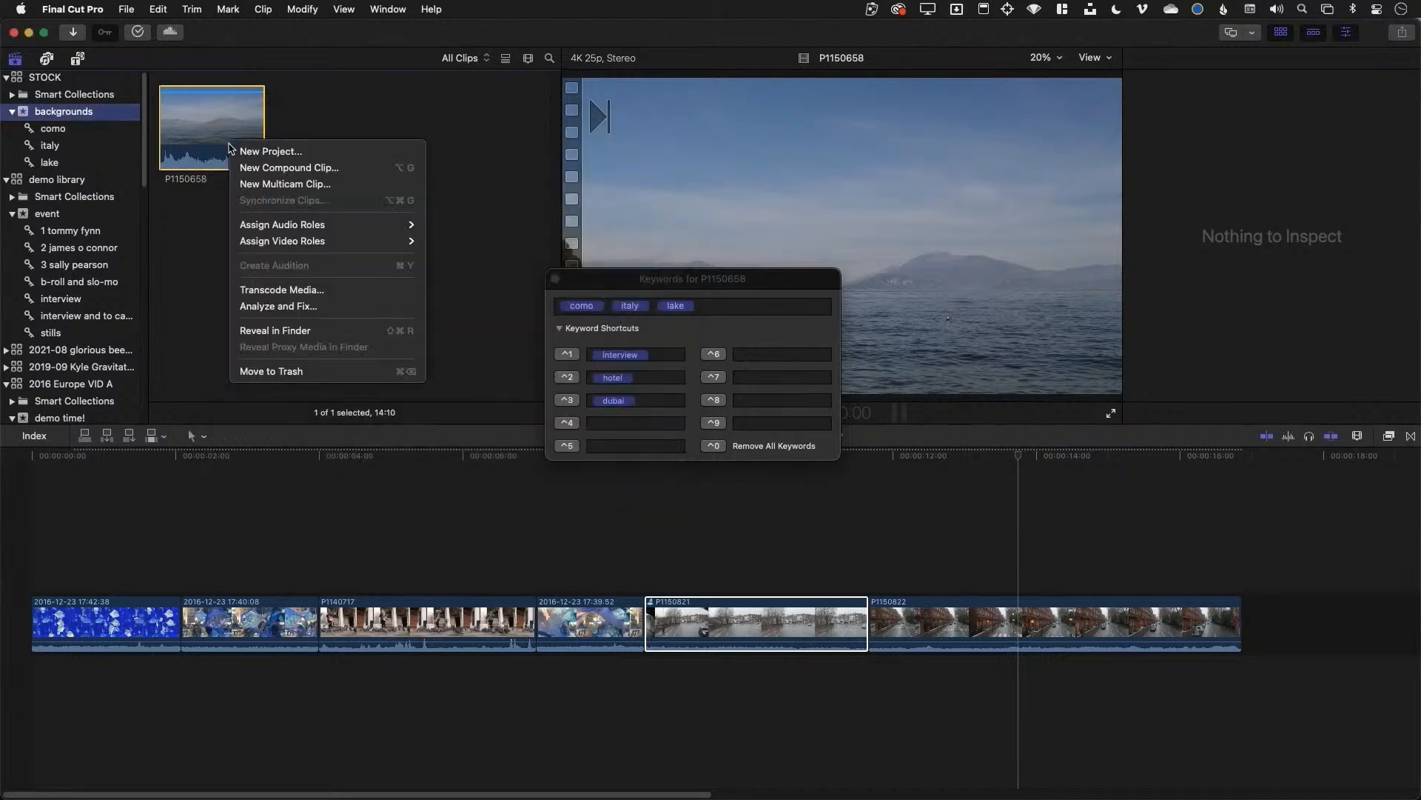
left_click(324, 291)
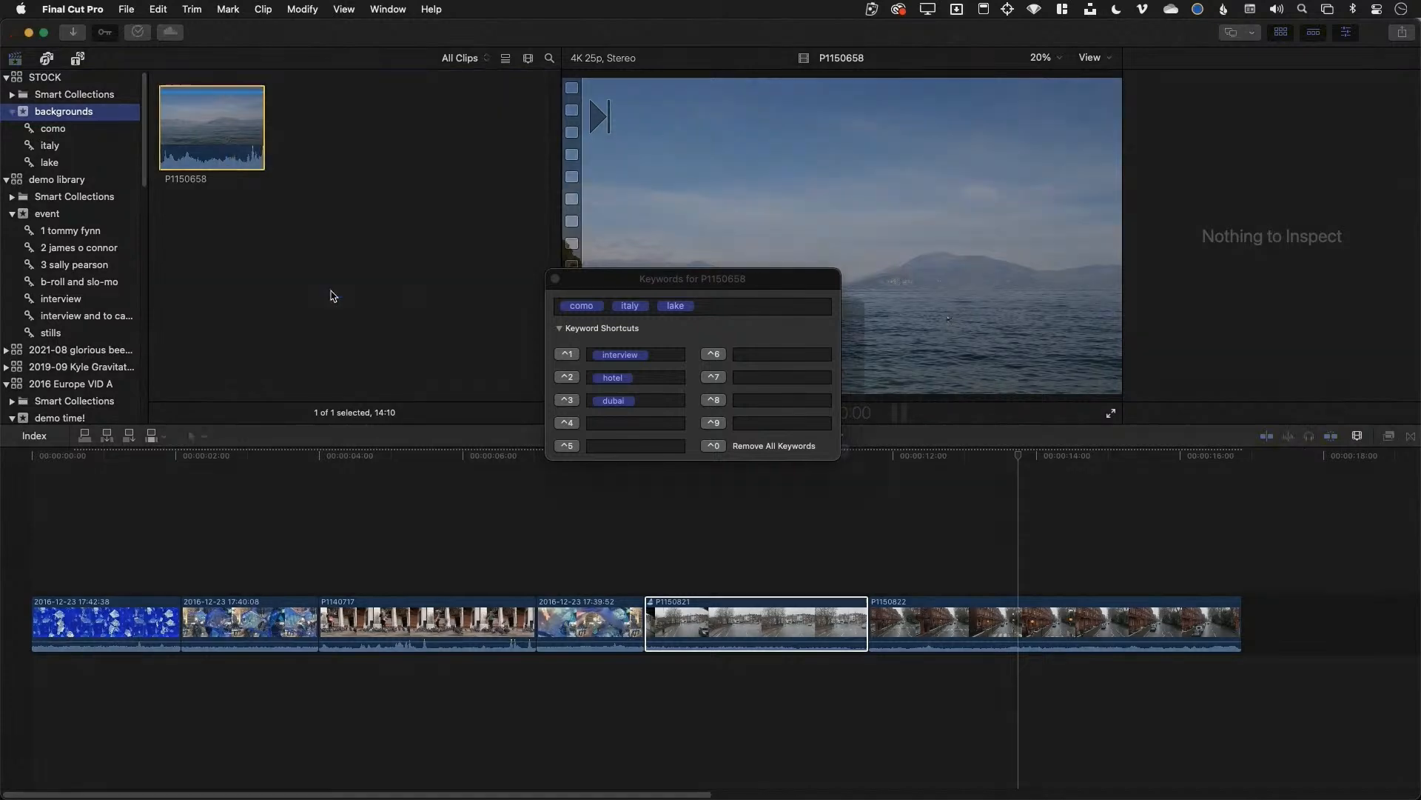
left_click(555, 279)
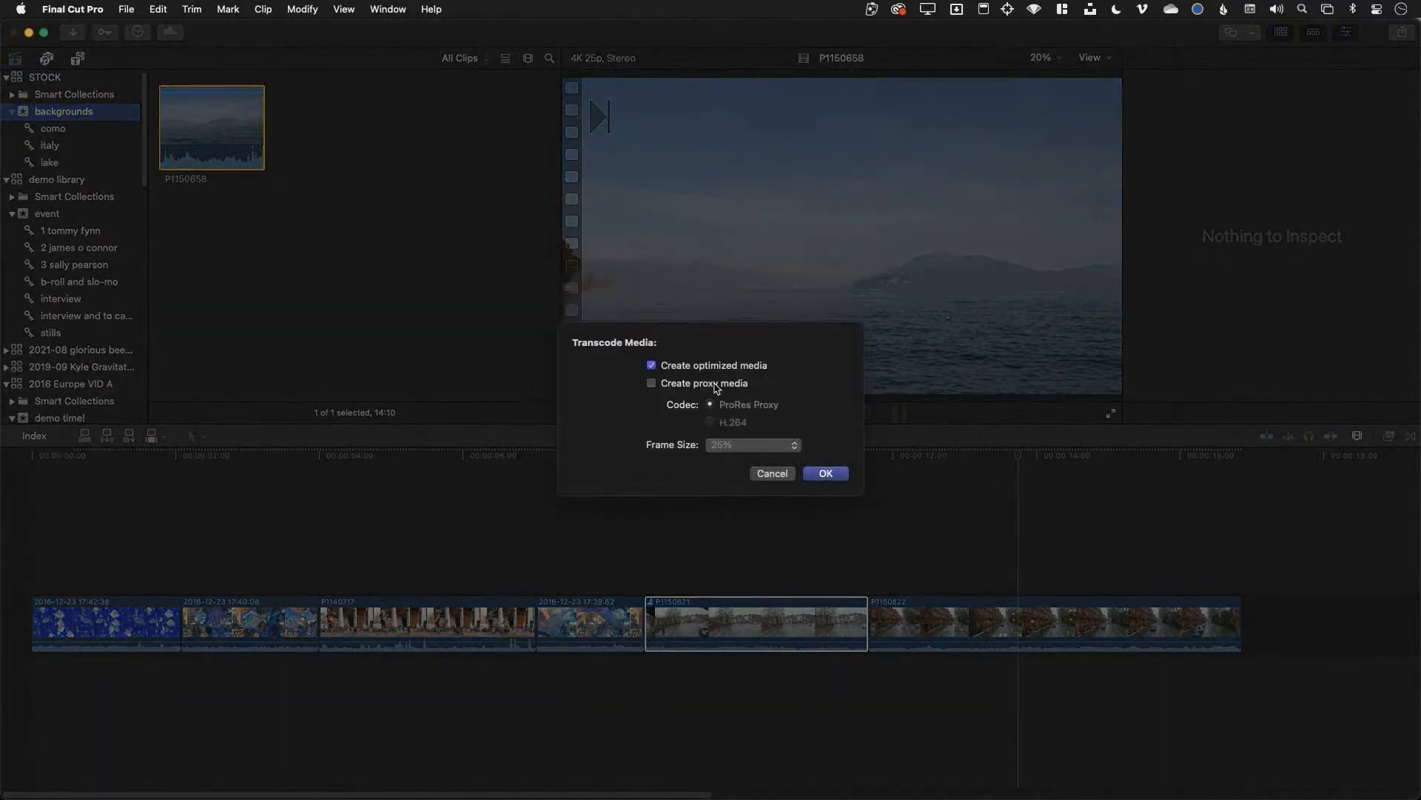
left_click(721, 385)
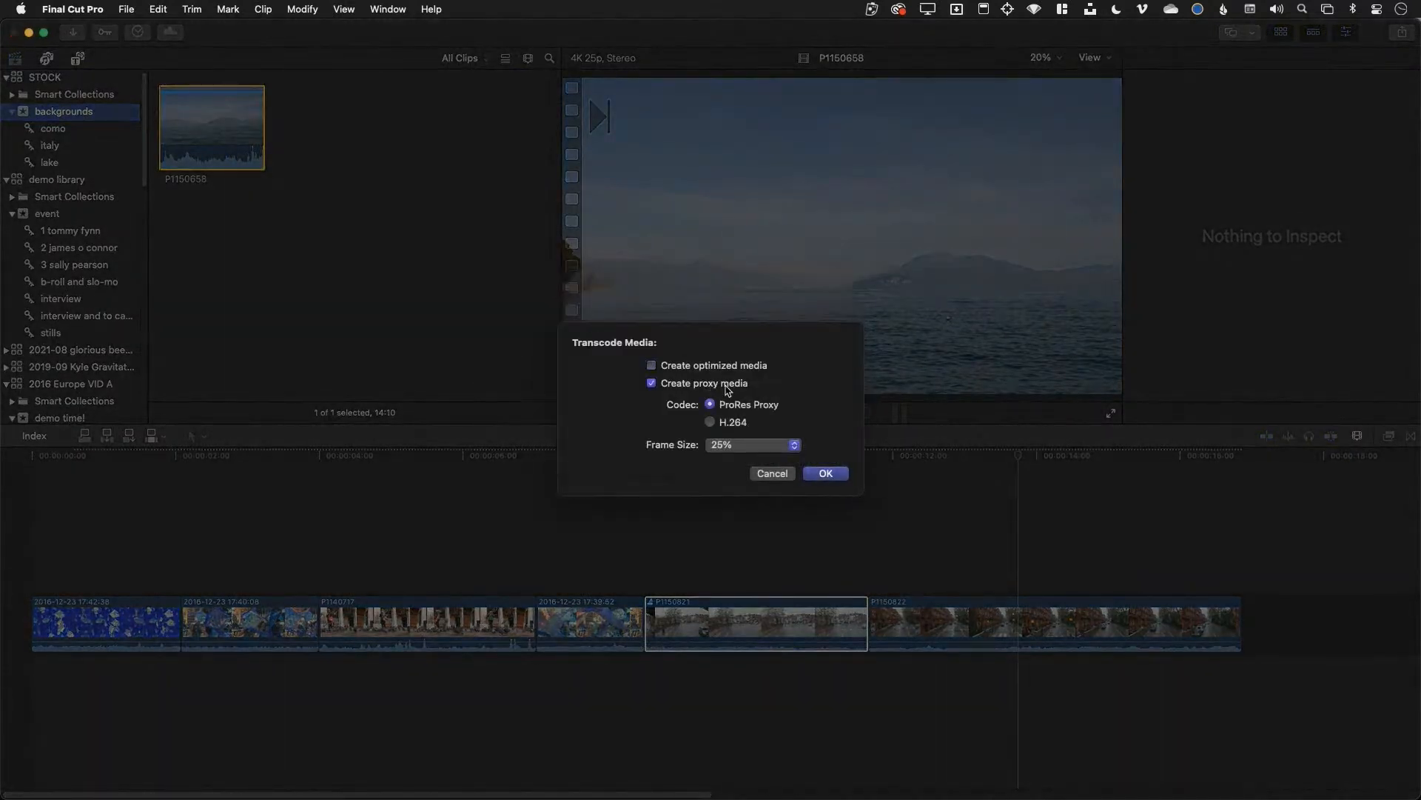
left_click(739, 423)
left_click(751, 444)
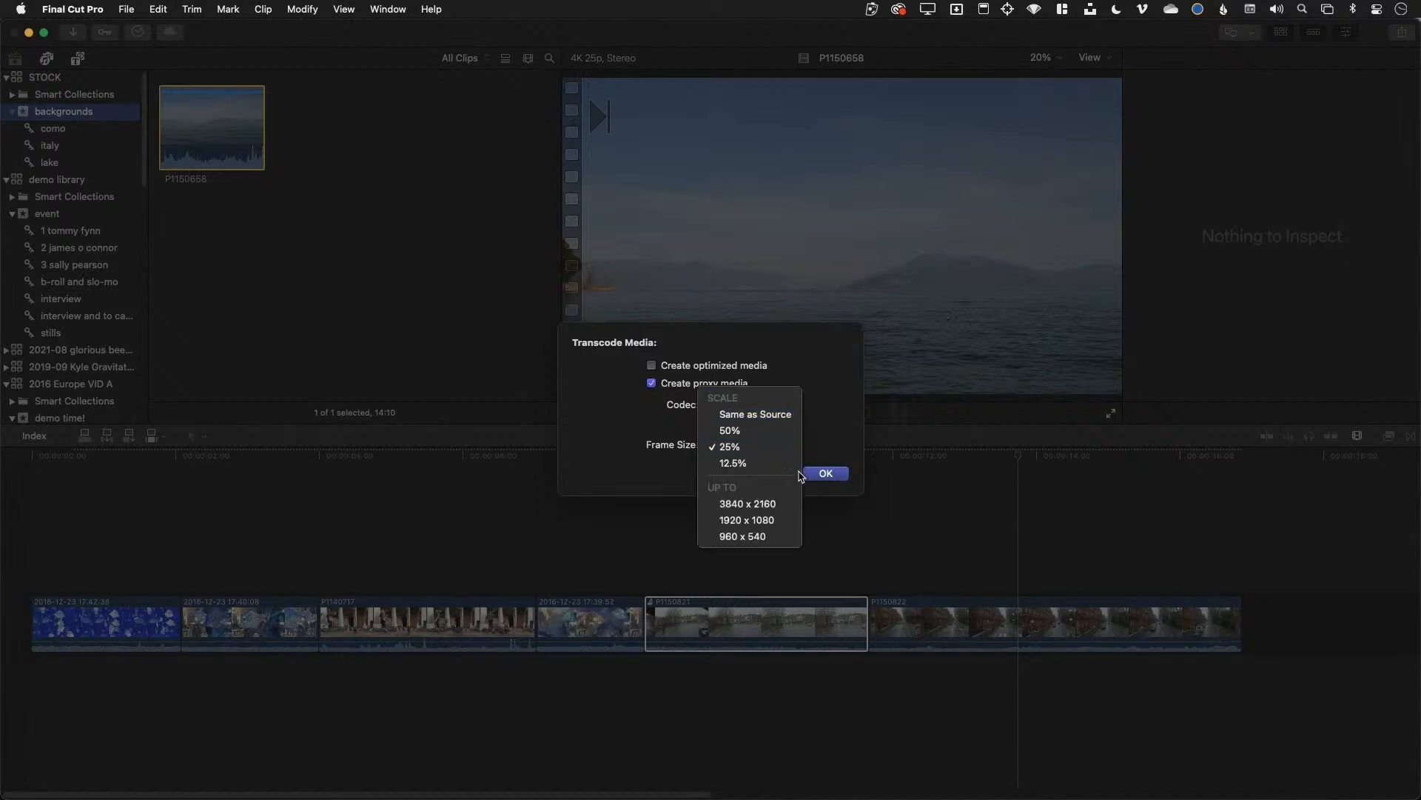
left_click(832, 447)
left_click(826, 473)
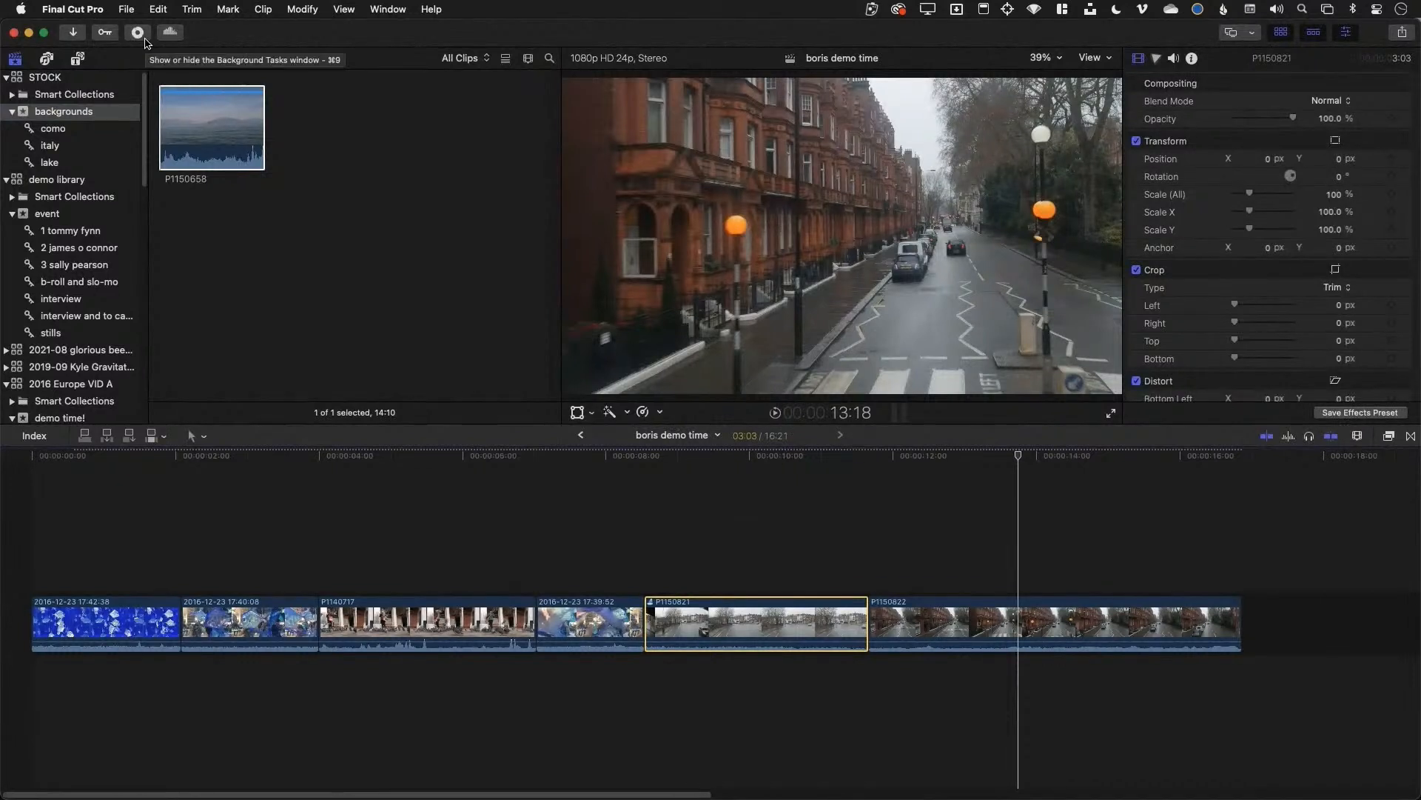
Set the viewer playback to Proxy Preferred for the lake clip
left_click(210, 125)
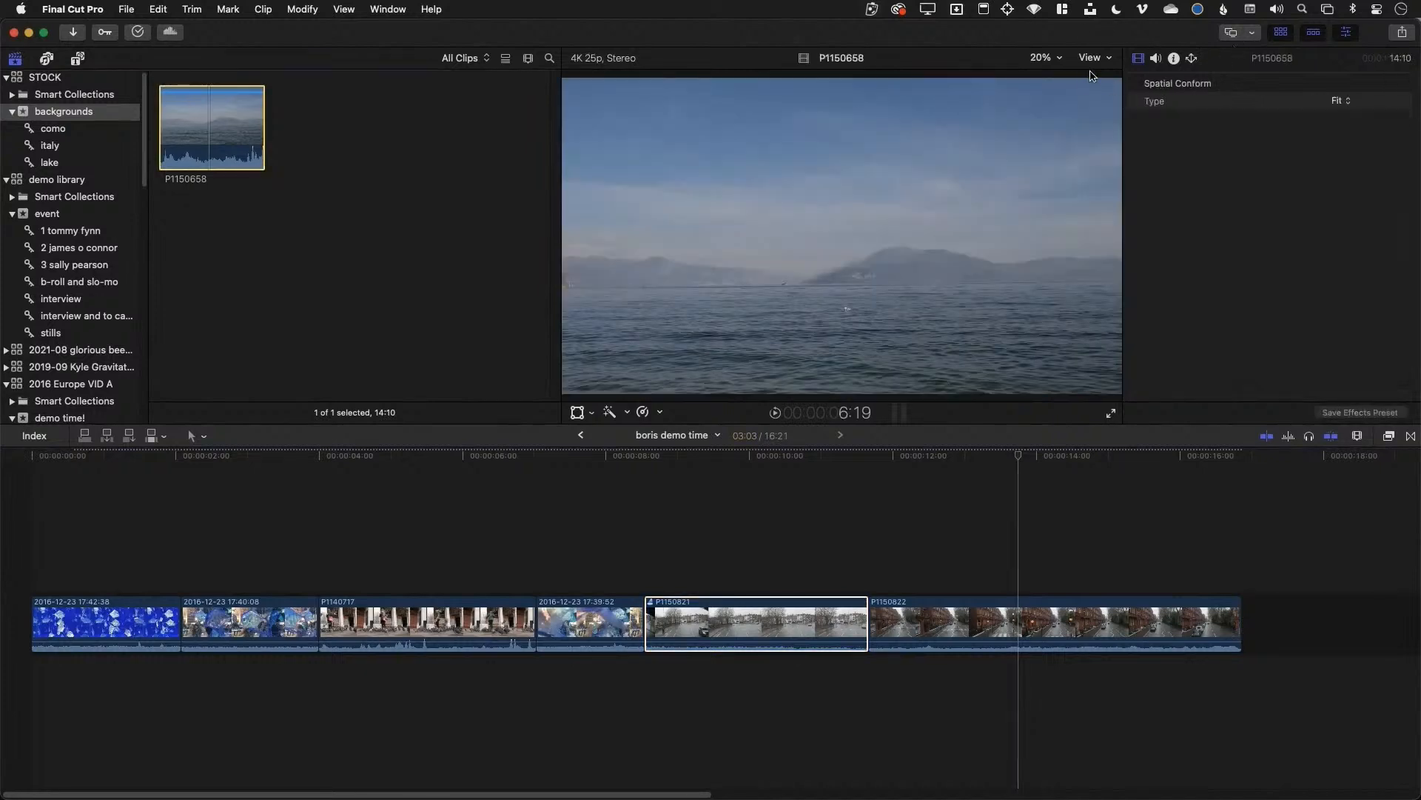
left_click(1092, 59)
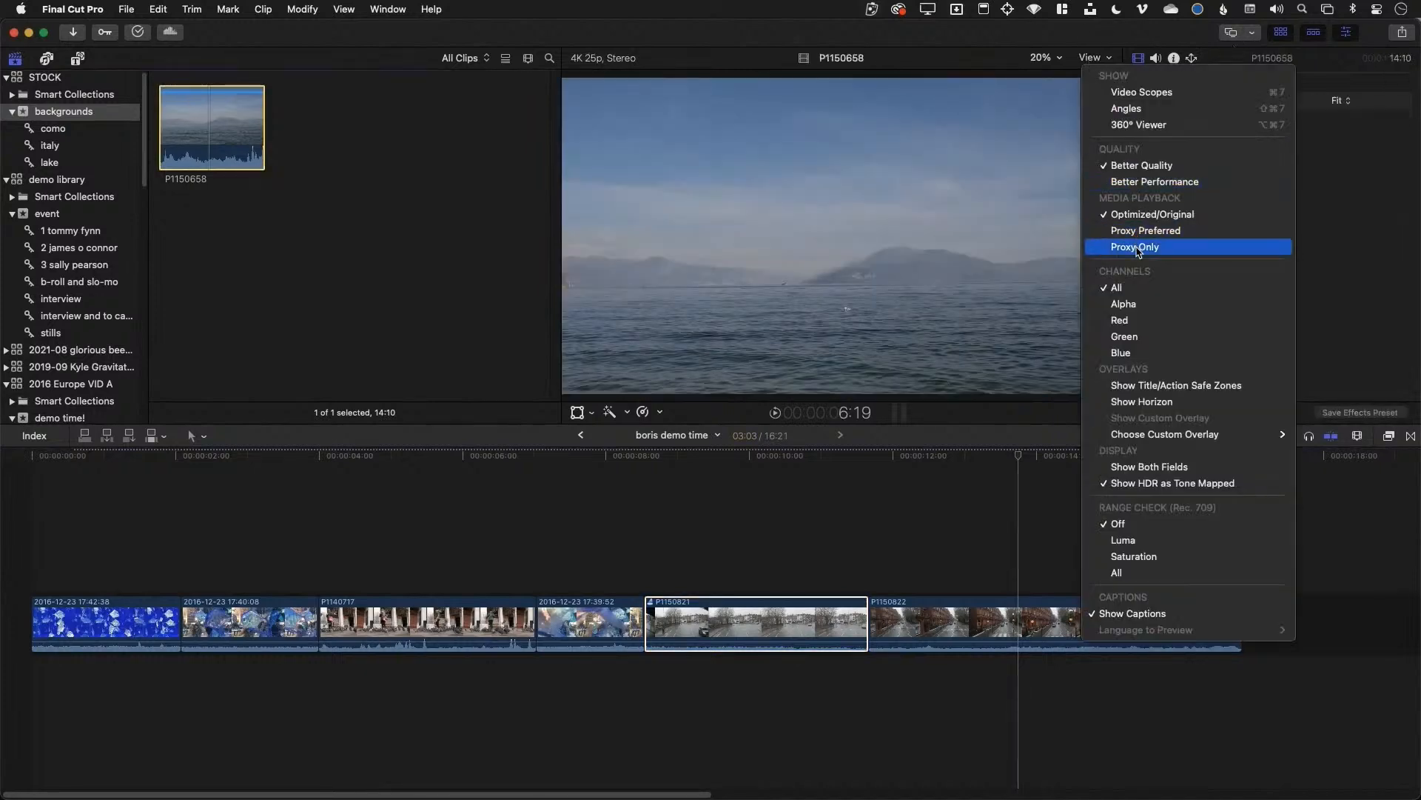
left_click(1138, 248)
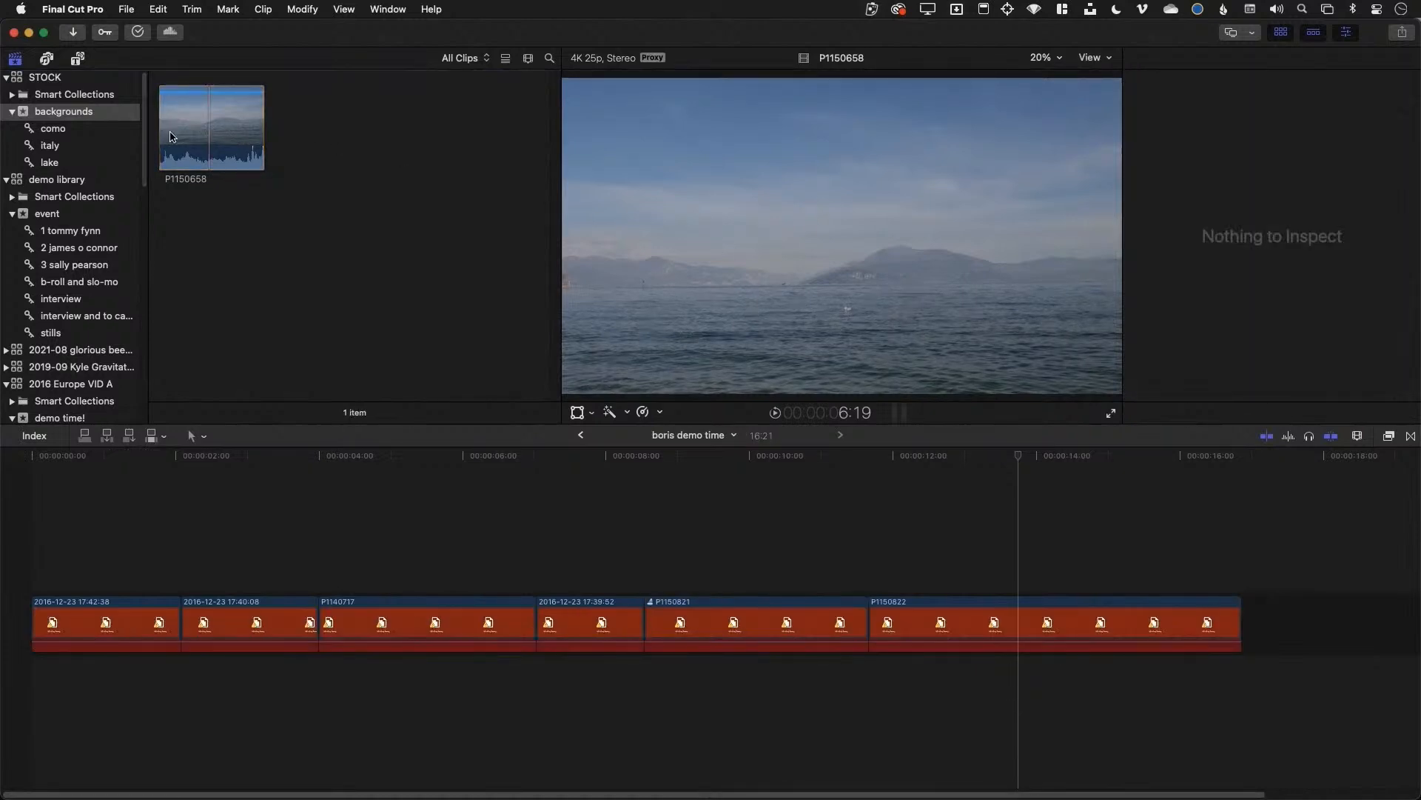
left_click(185, 134)
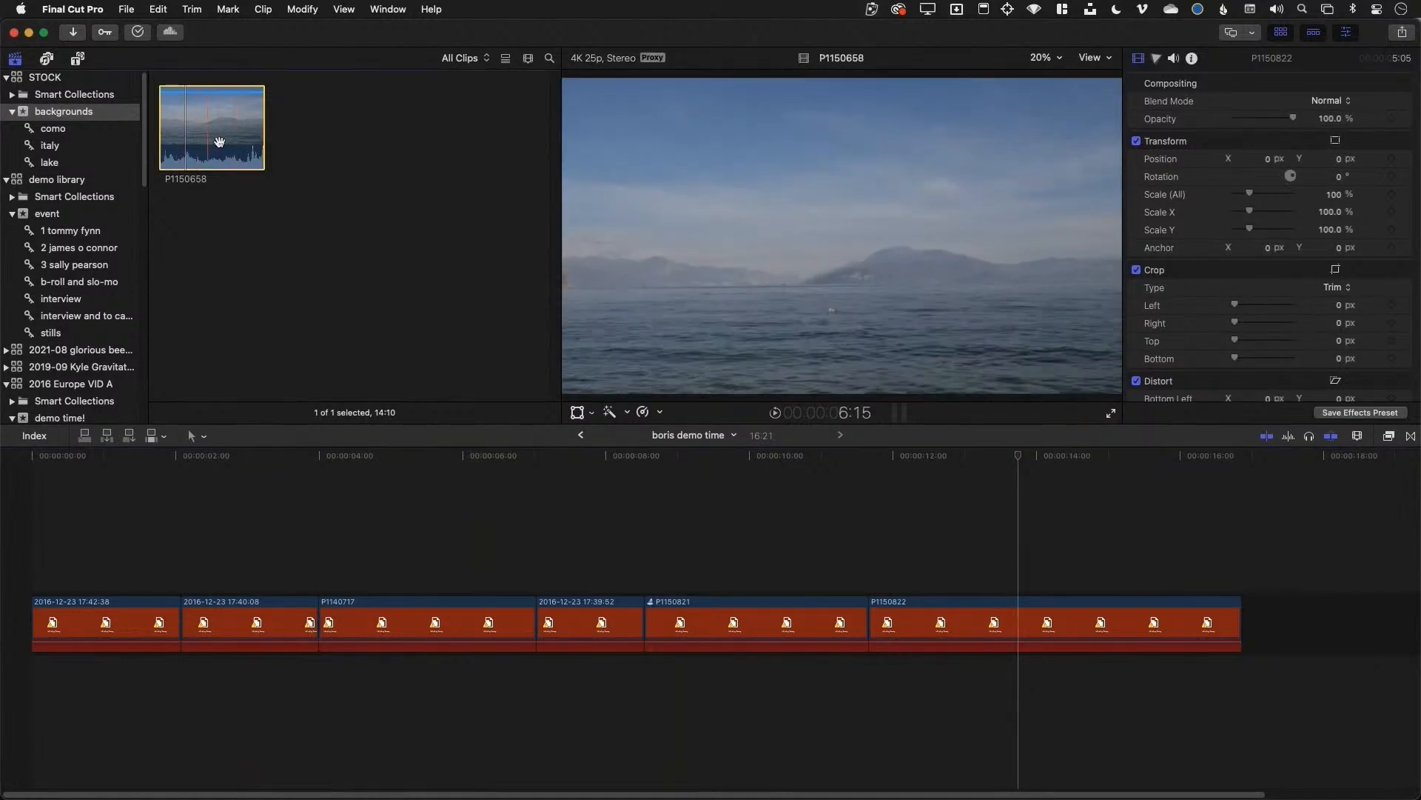
left_click(219, 142)
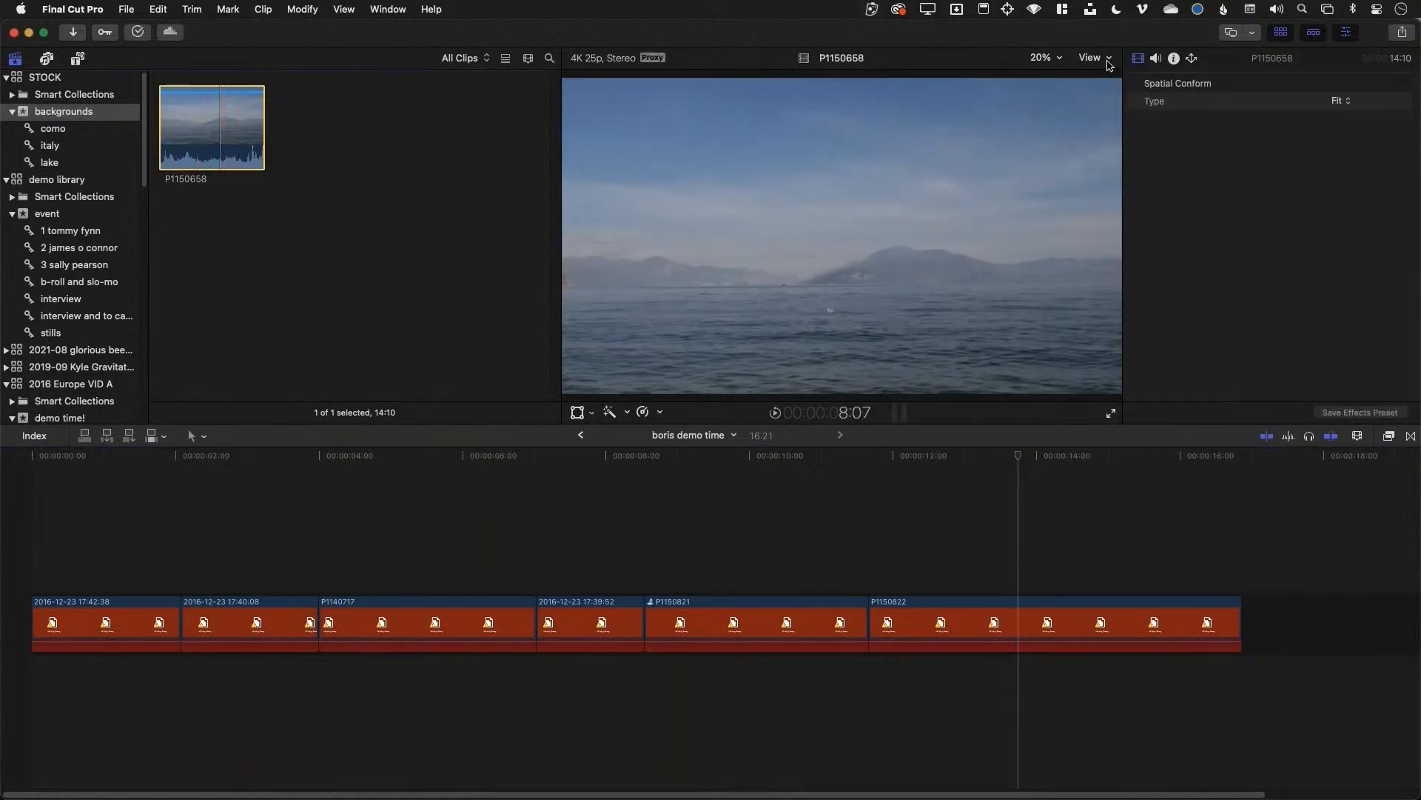
left_click(1109, 62)
left_click(1136, 230)
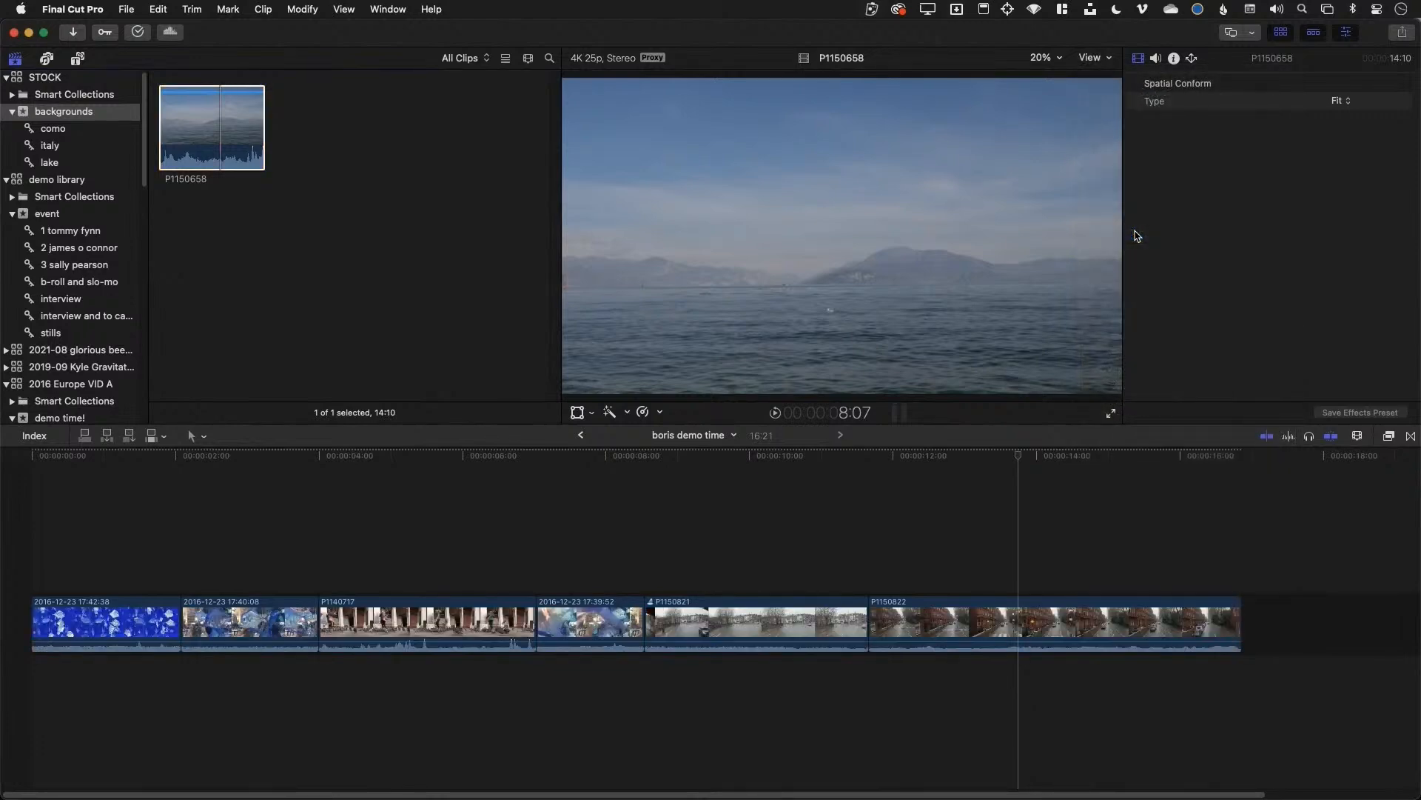
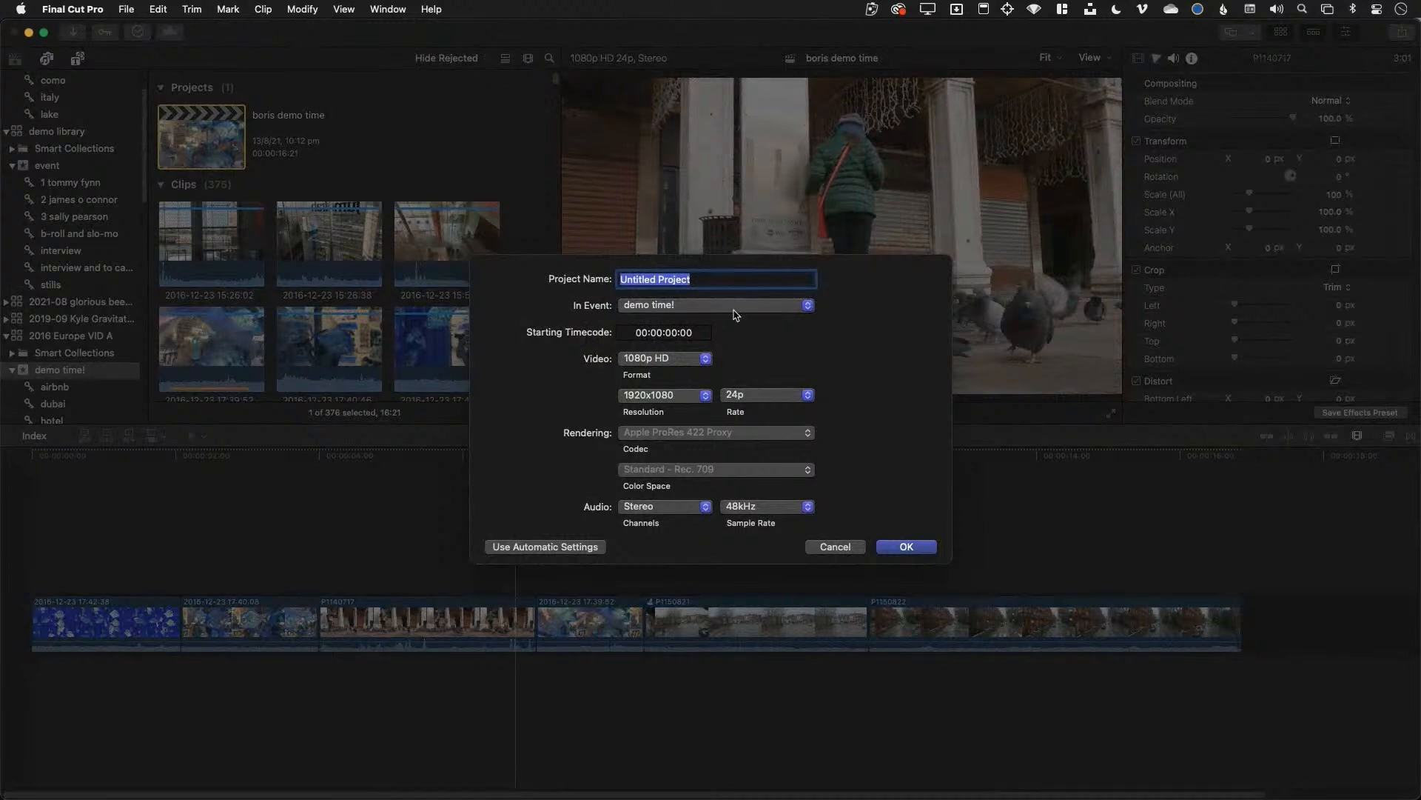
Review the 4K format at 3840x2160 and 24p in New Project settings, then cancel without creating a project
left_click(707, 358)
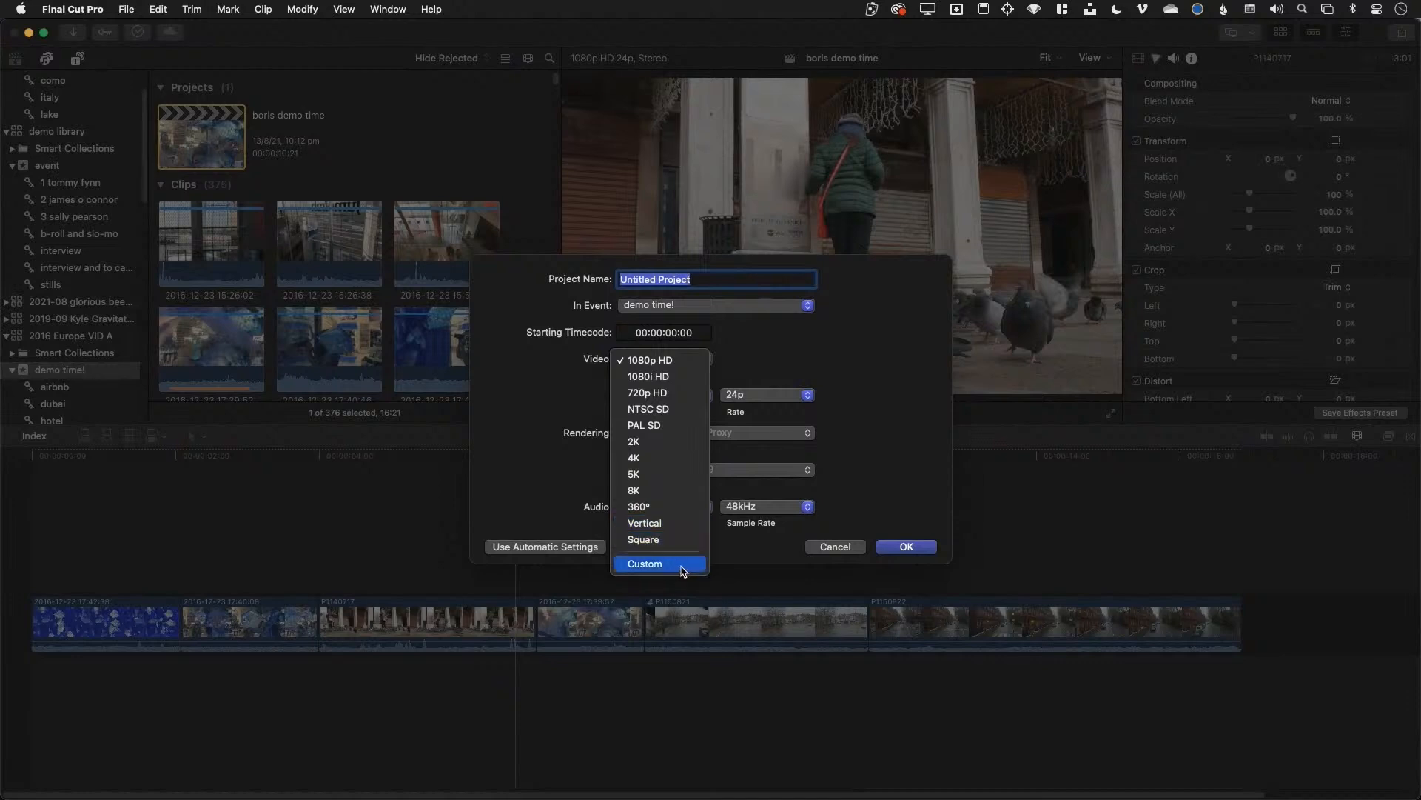
left_click(689, 364)
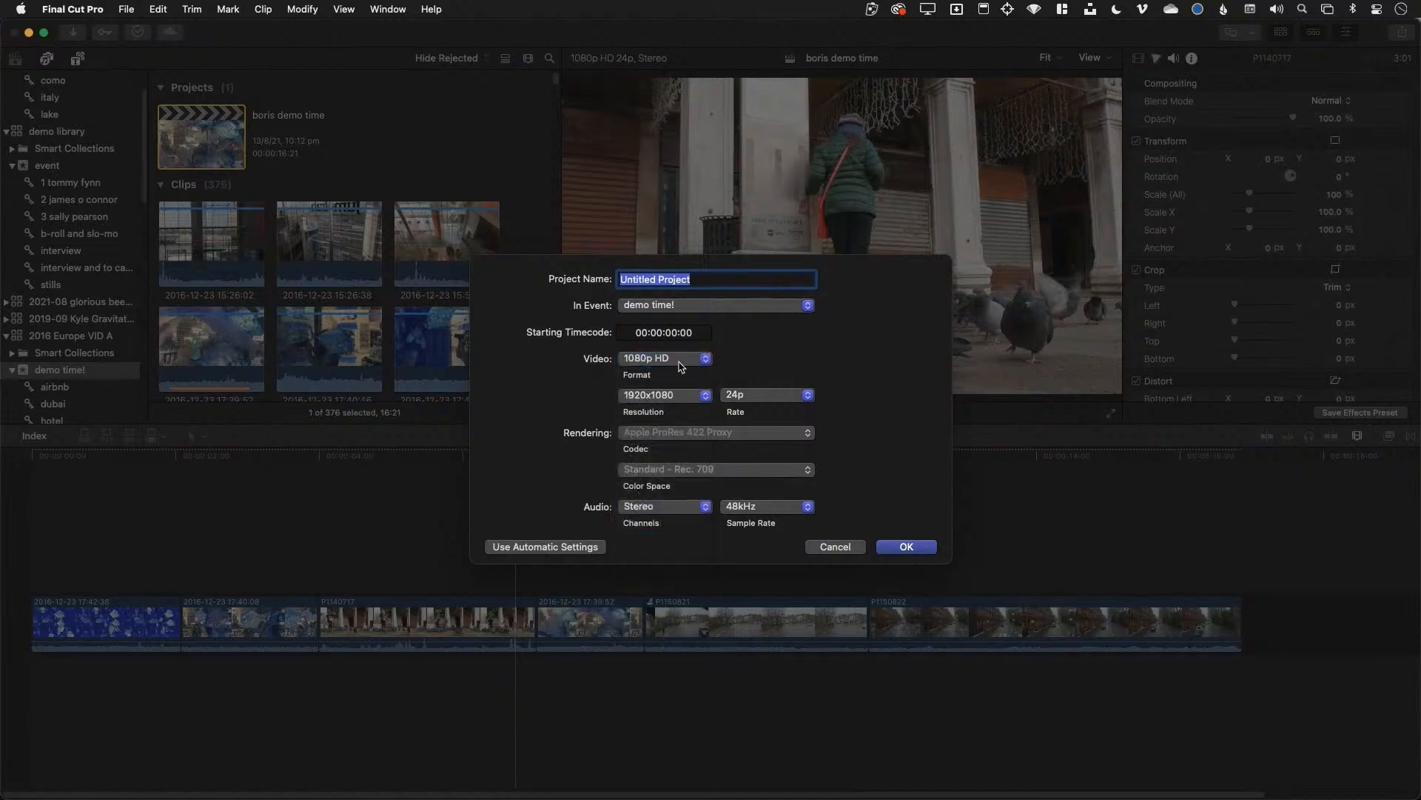
left_click(681, 364)
left_click(679, 459)
left_click(676, 398)
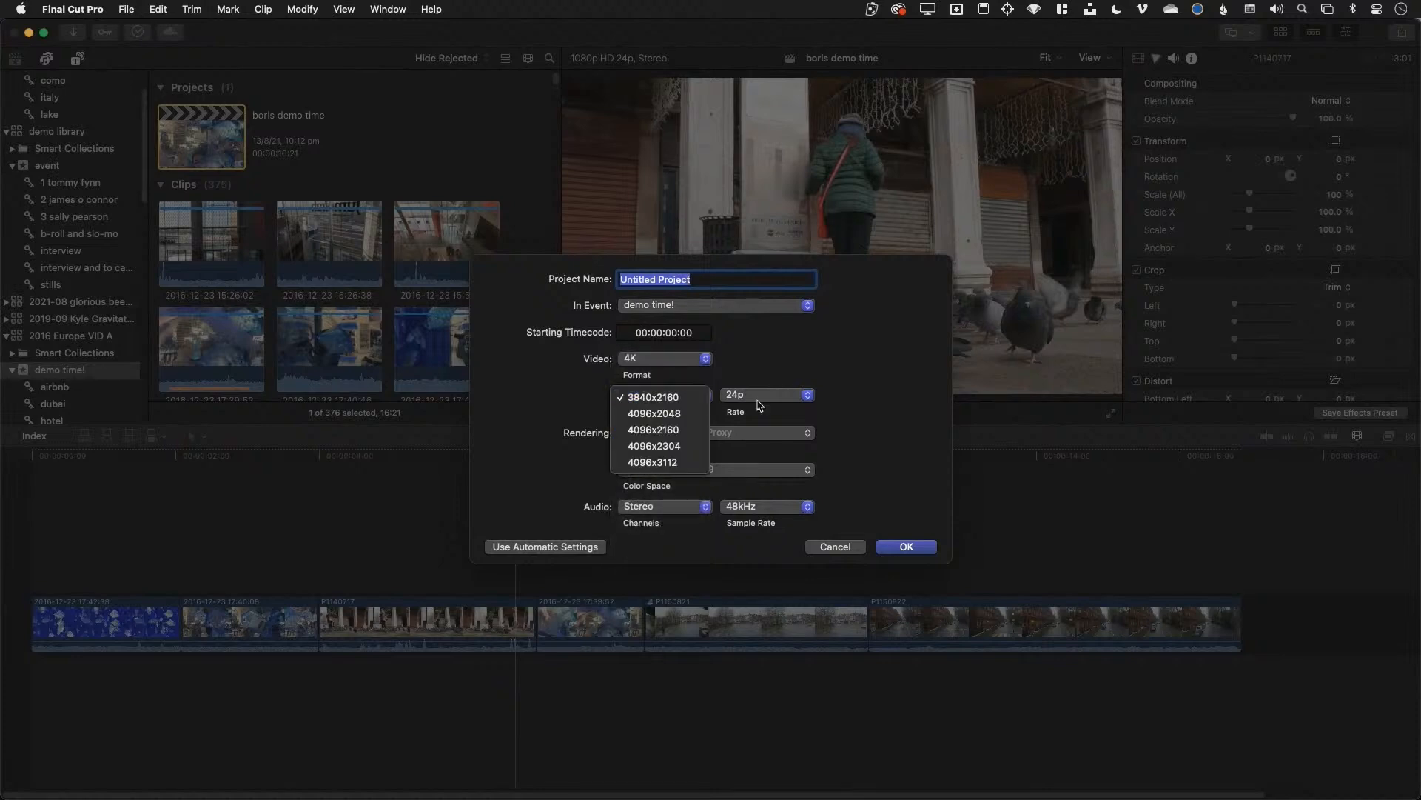
left_click(805, 395)
left_click(806, 395)
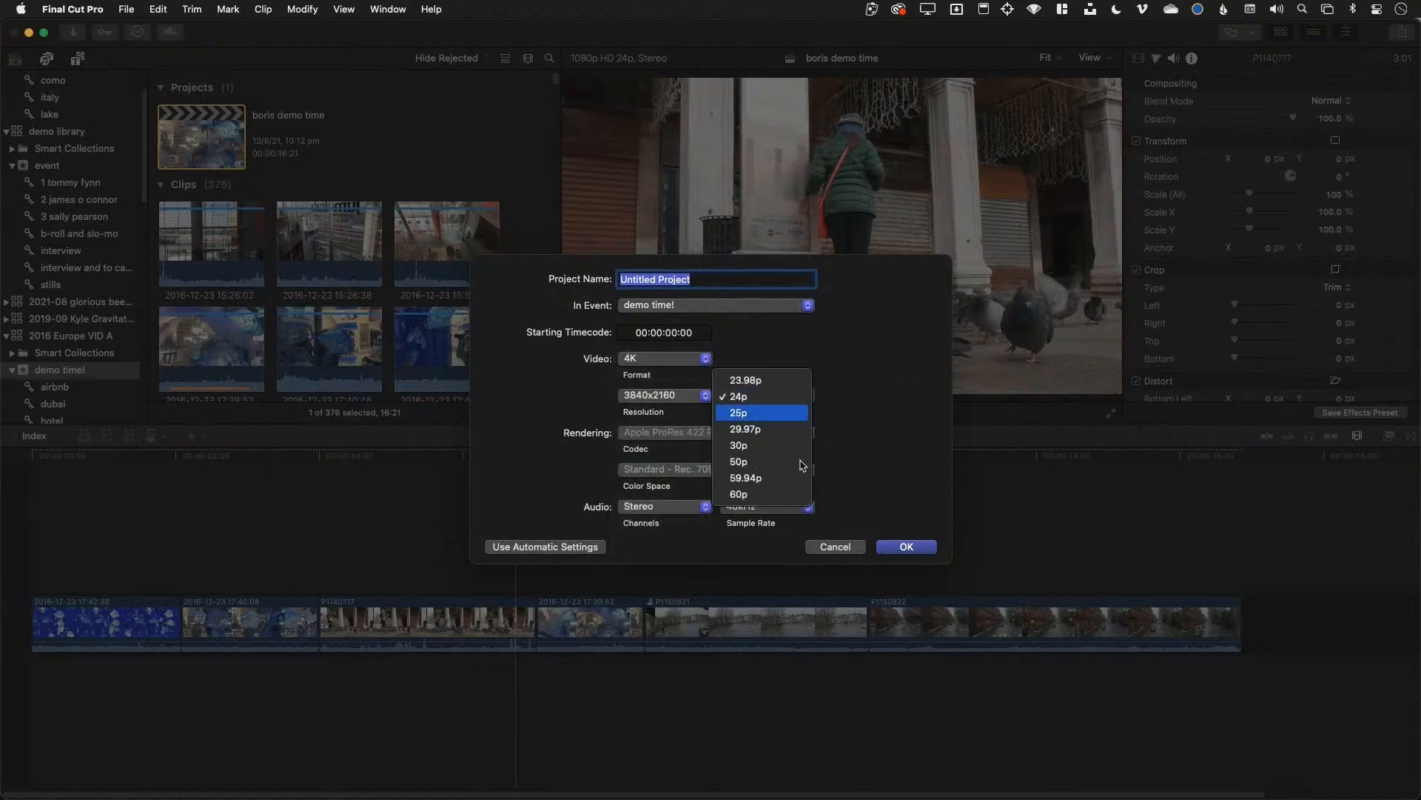
left_click(864, 371)
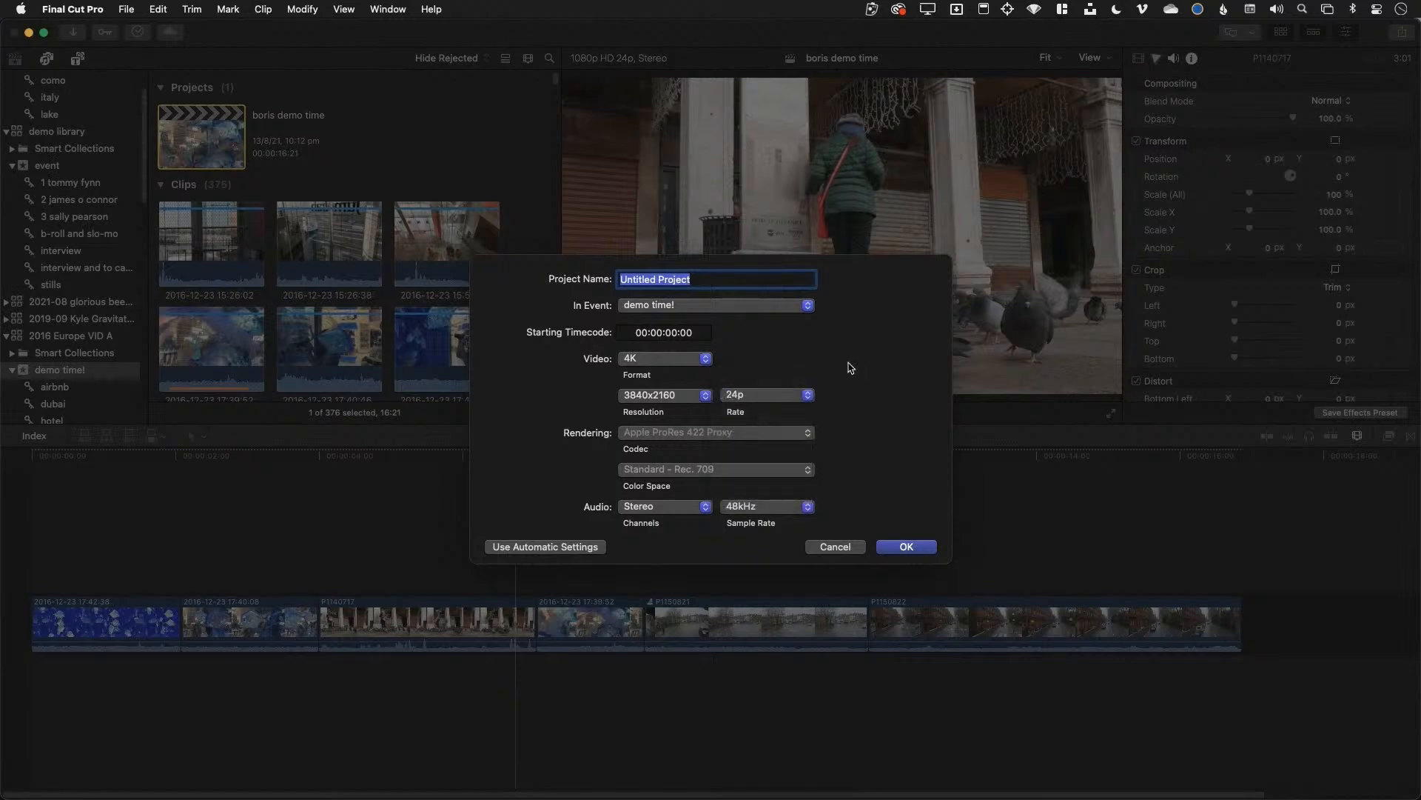
left_click(835, 547)
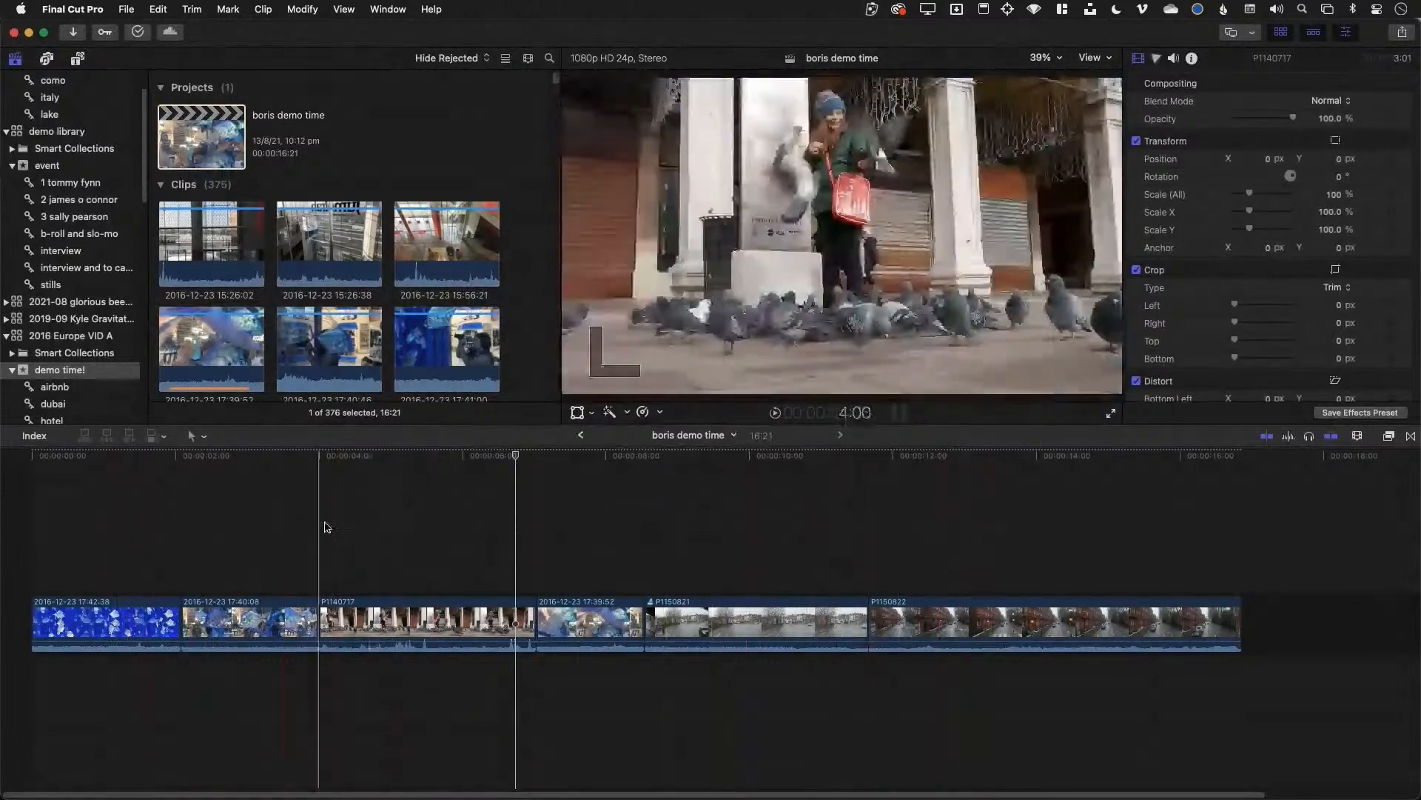
left_click_drag(1054, 514, 137, 657)
key("Delete")
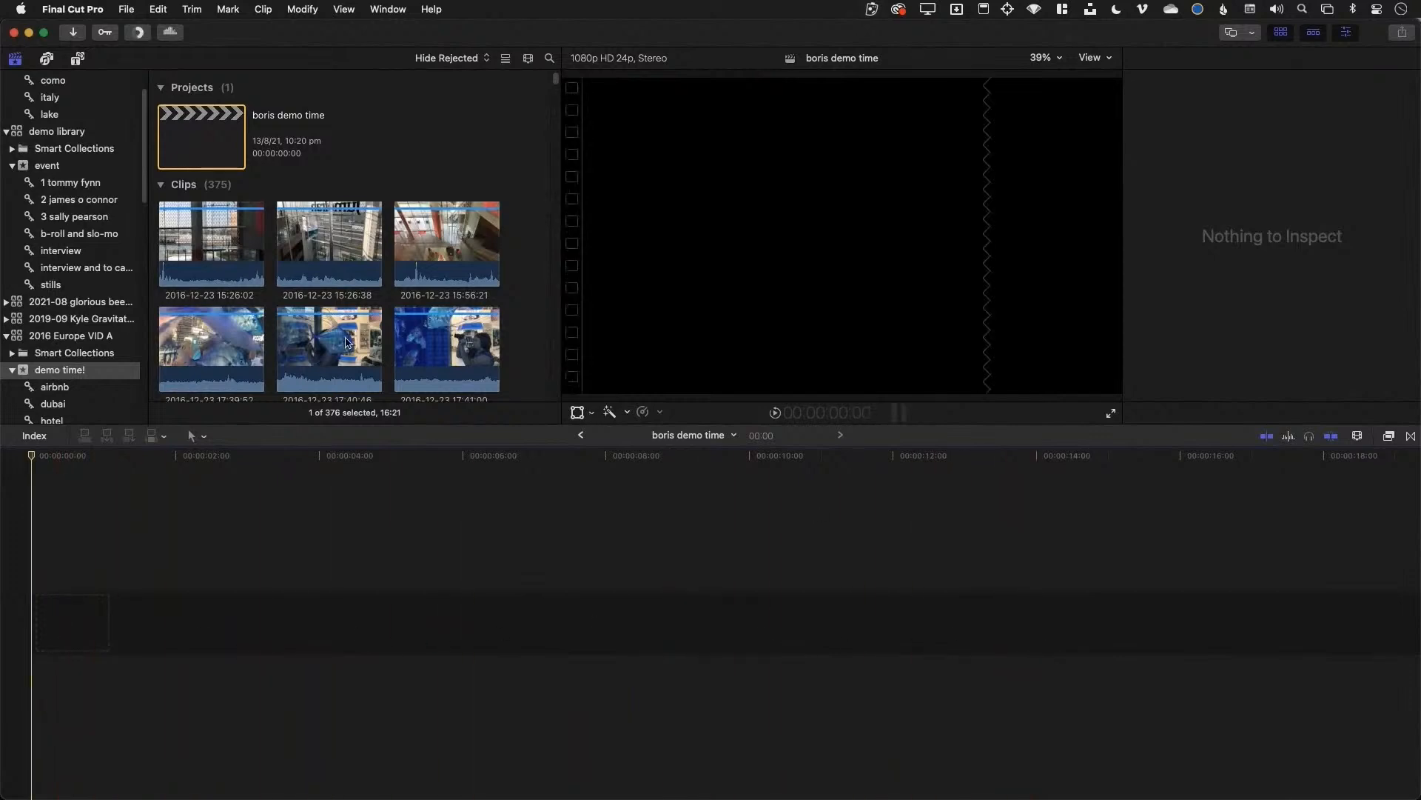
scroll(388, 335, "down", 5)
scroll(388, 335, "down", 5)
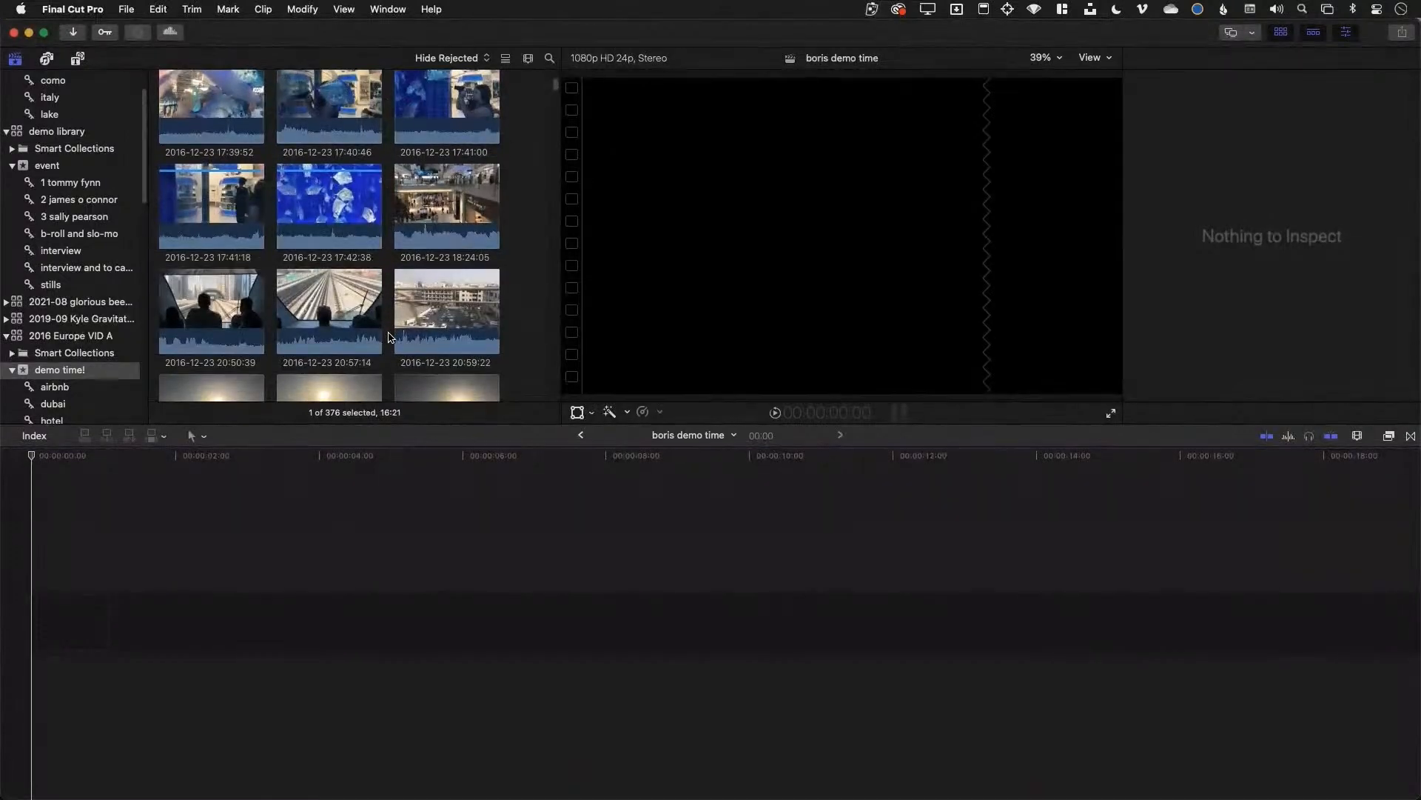
left_click(326, 315)
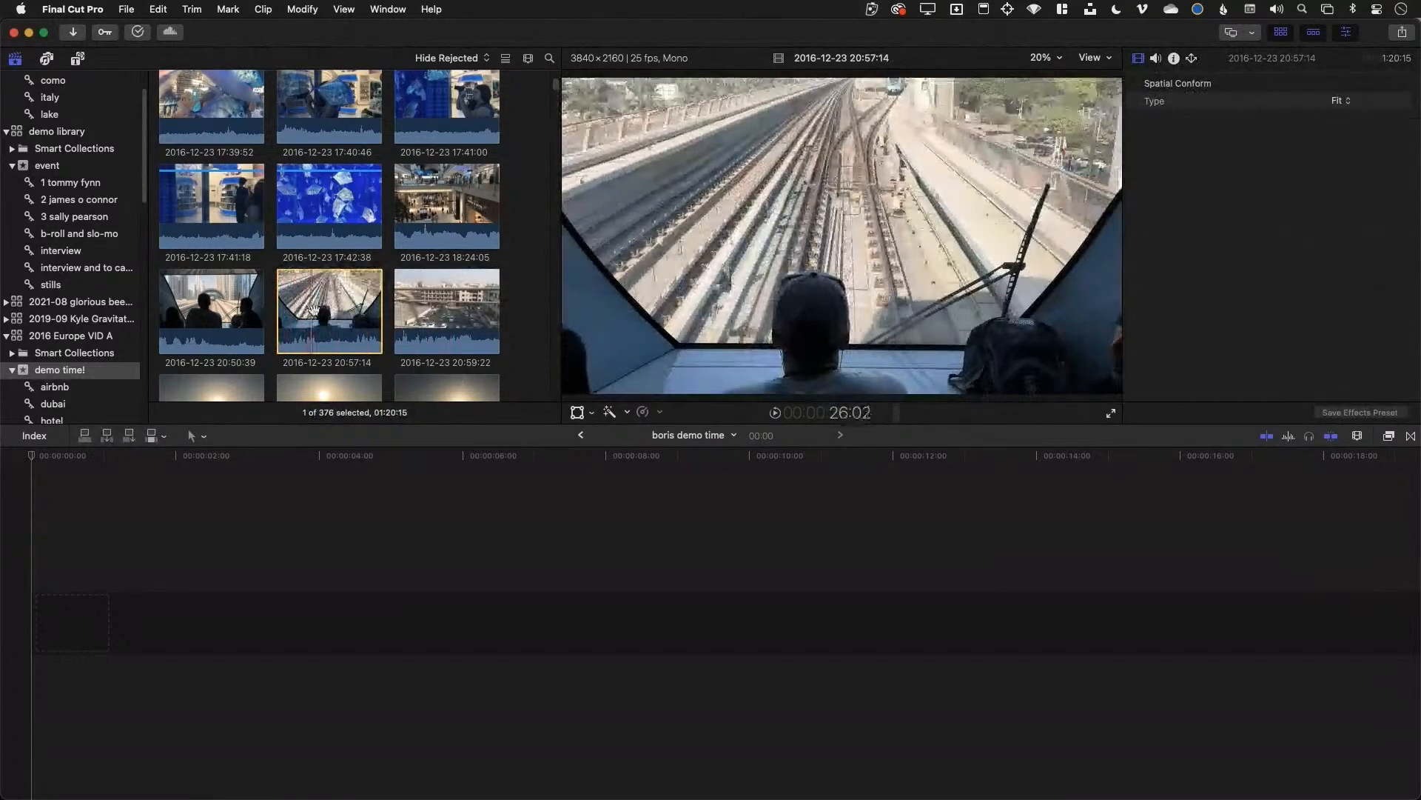
key("space")
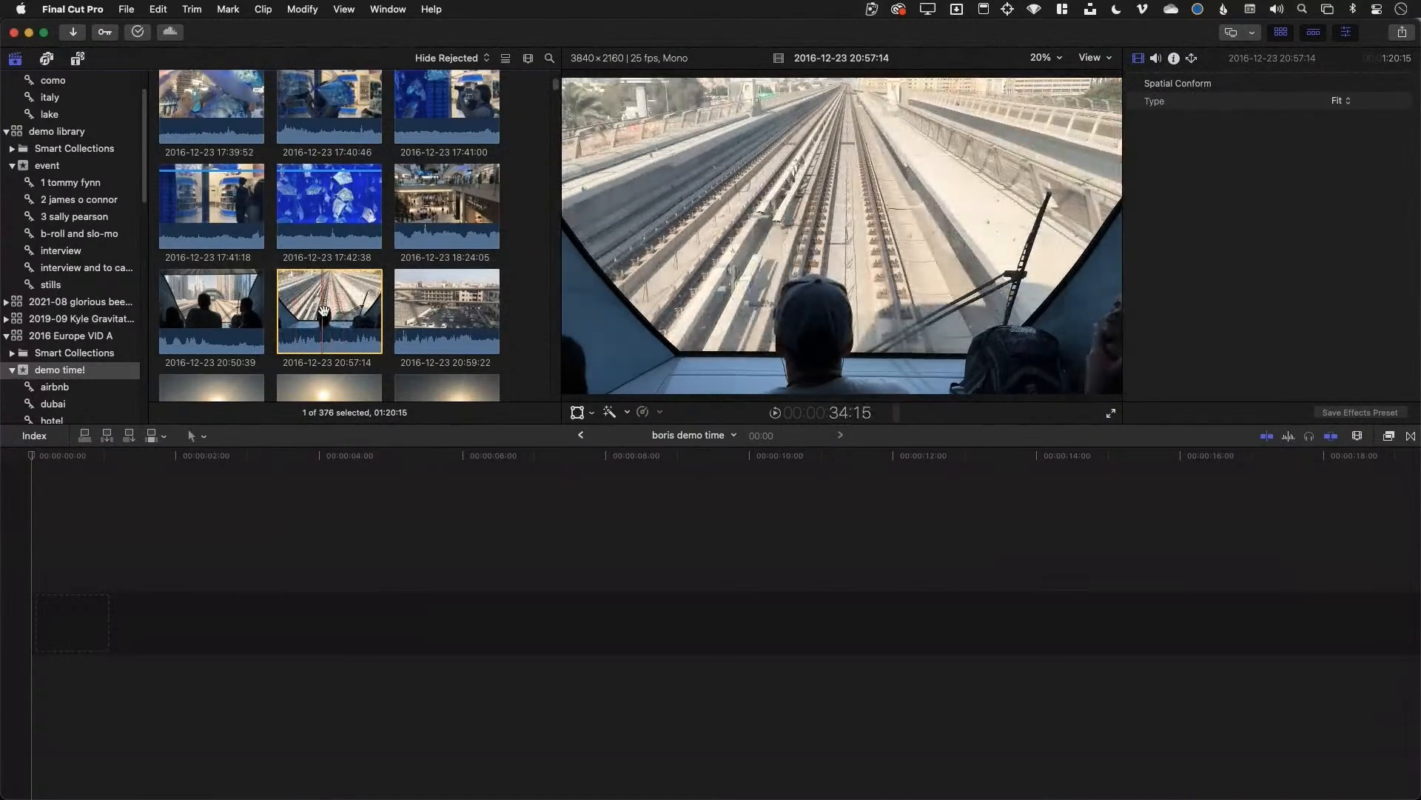
left_click(128, 436)
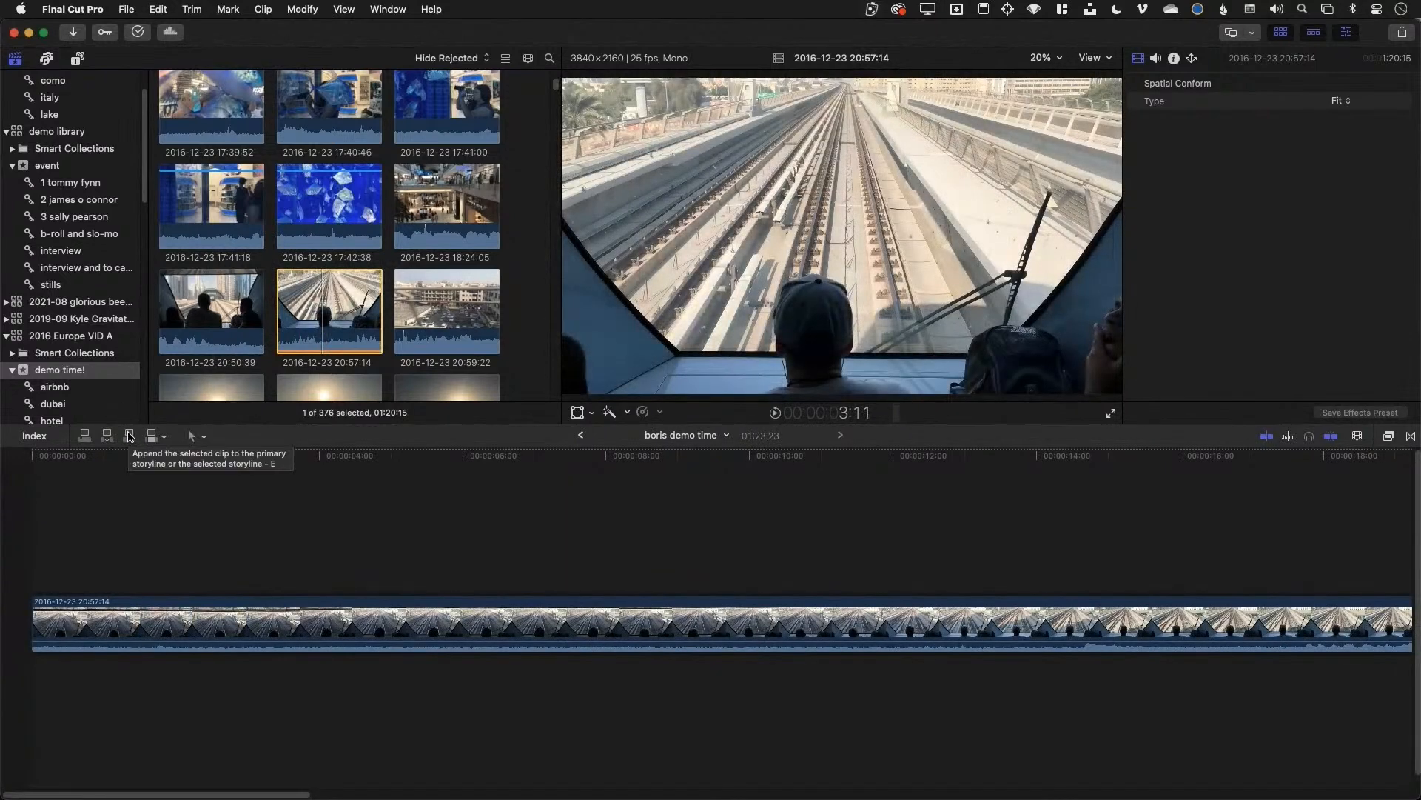
Zoom the timeline out and trim both ends of the train clip
left_click(795, 663)
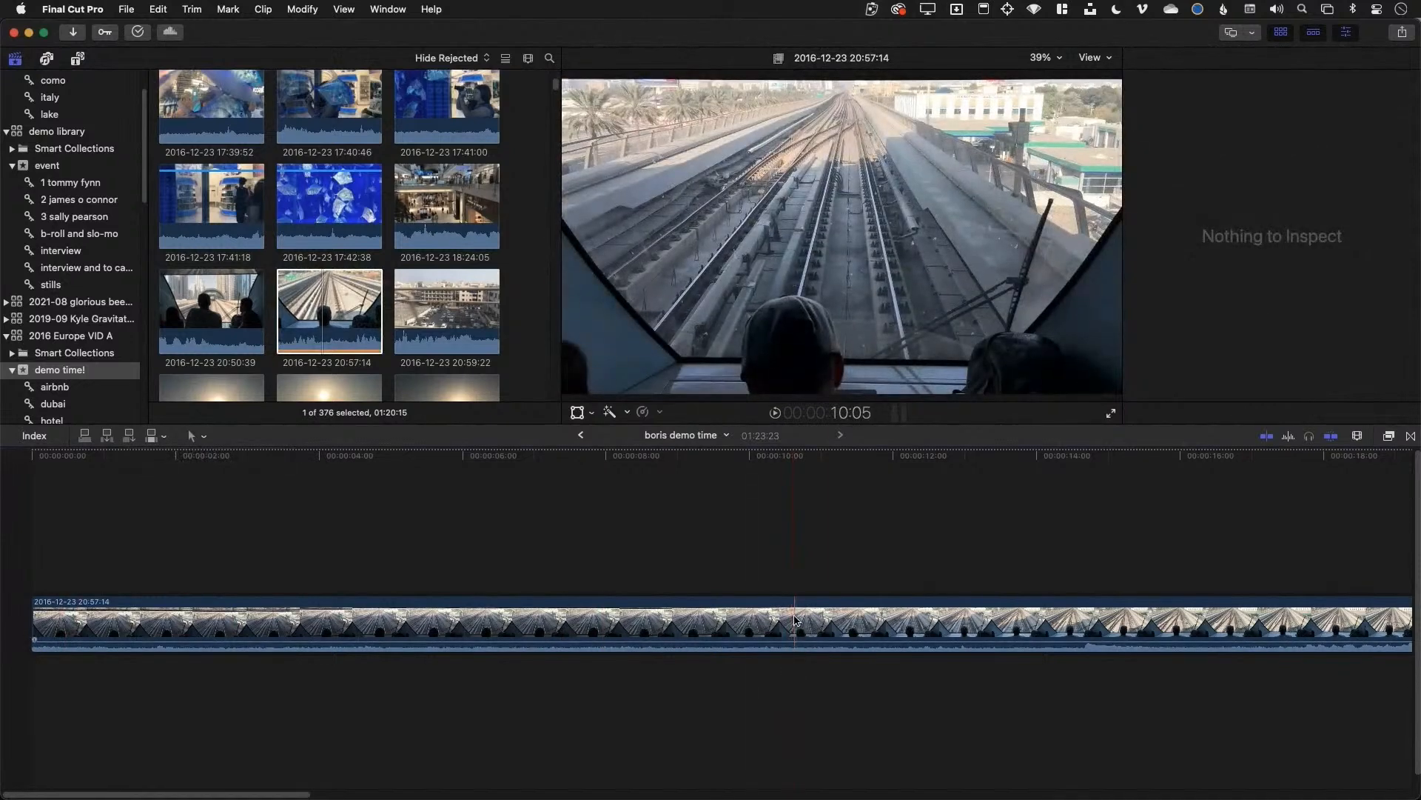
left_click(796, 622)
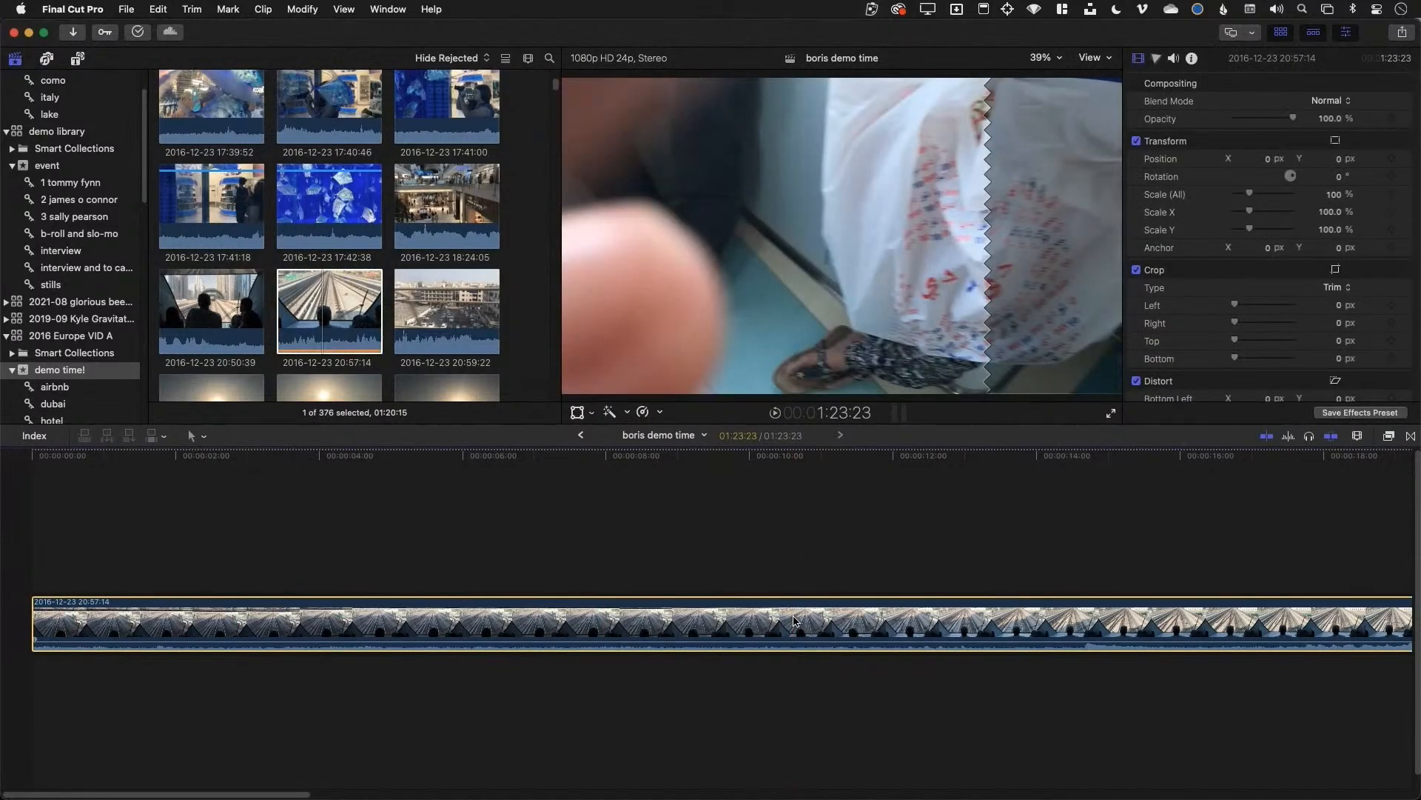
key("super+minus")
key("super+minus")
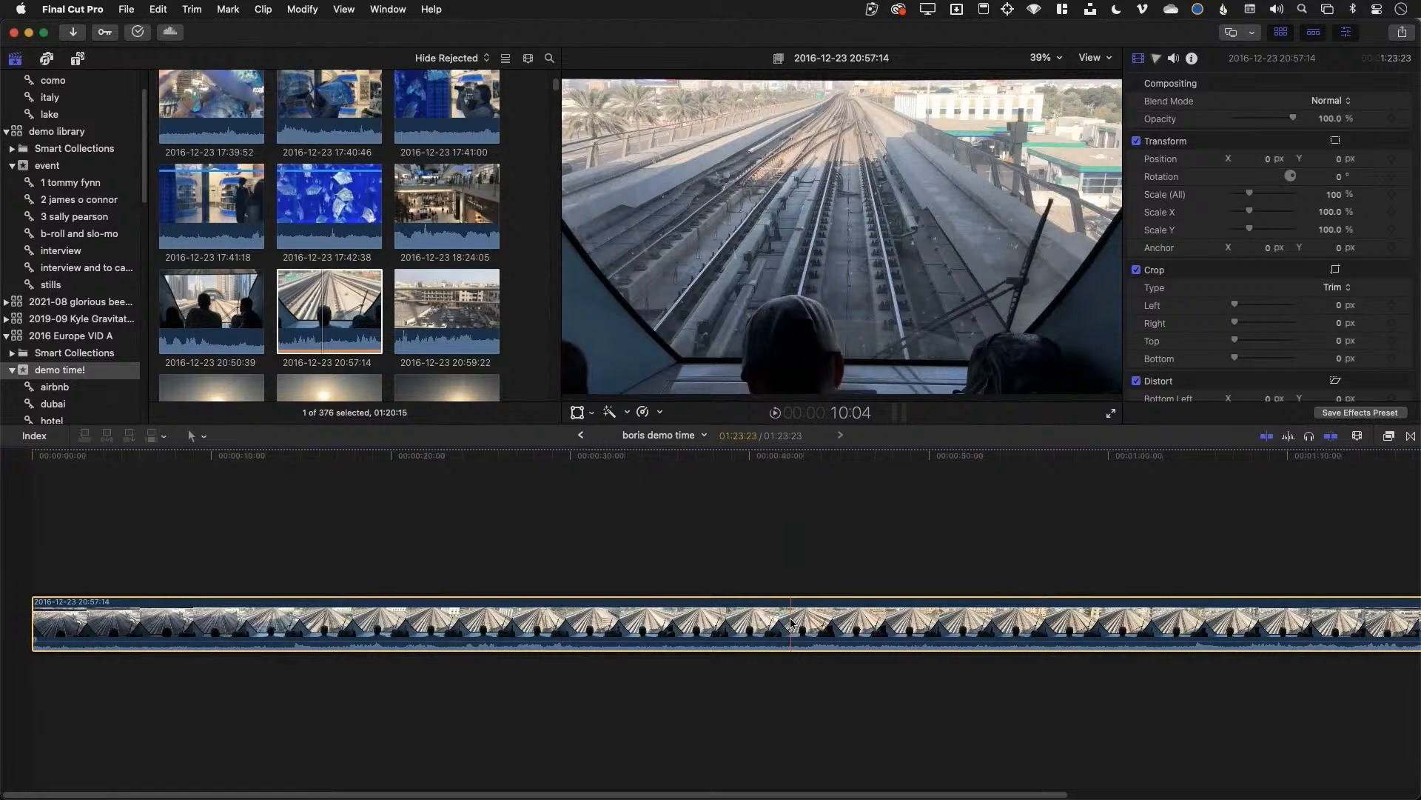
key("super+minus")
key("super+minus")
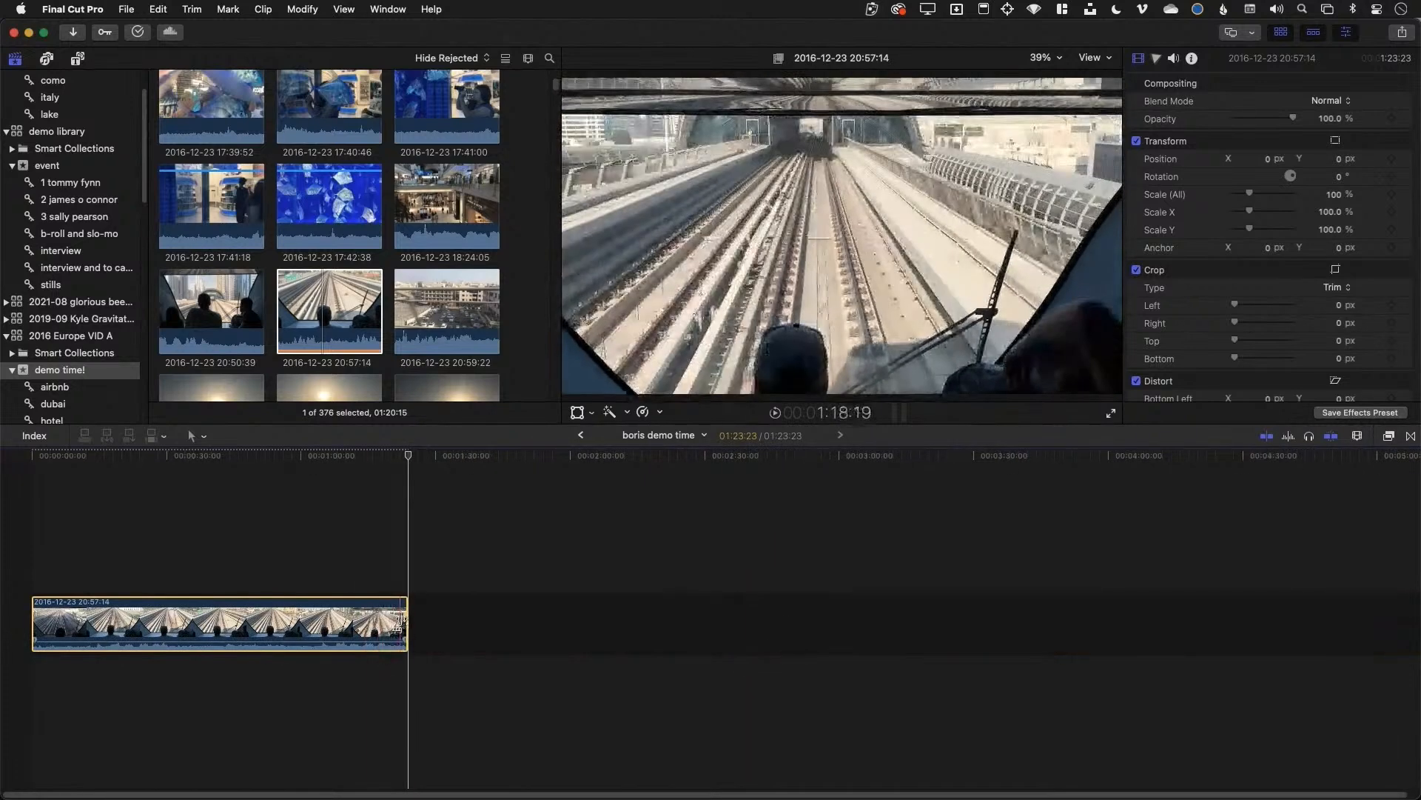
left_click_drag(406, 625, 156, 626)
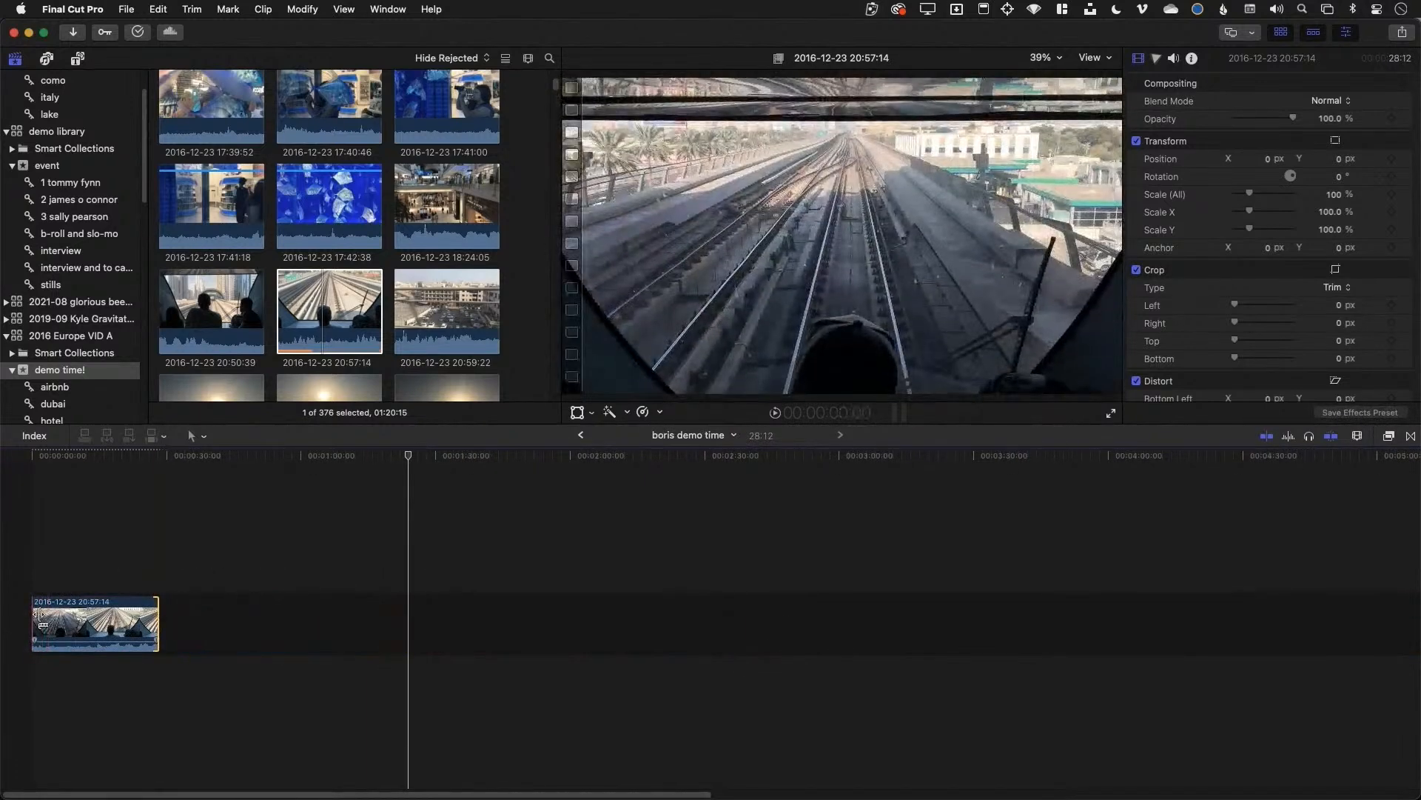
left_click_drag(33, 626, 69, 622)
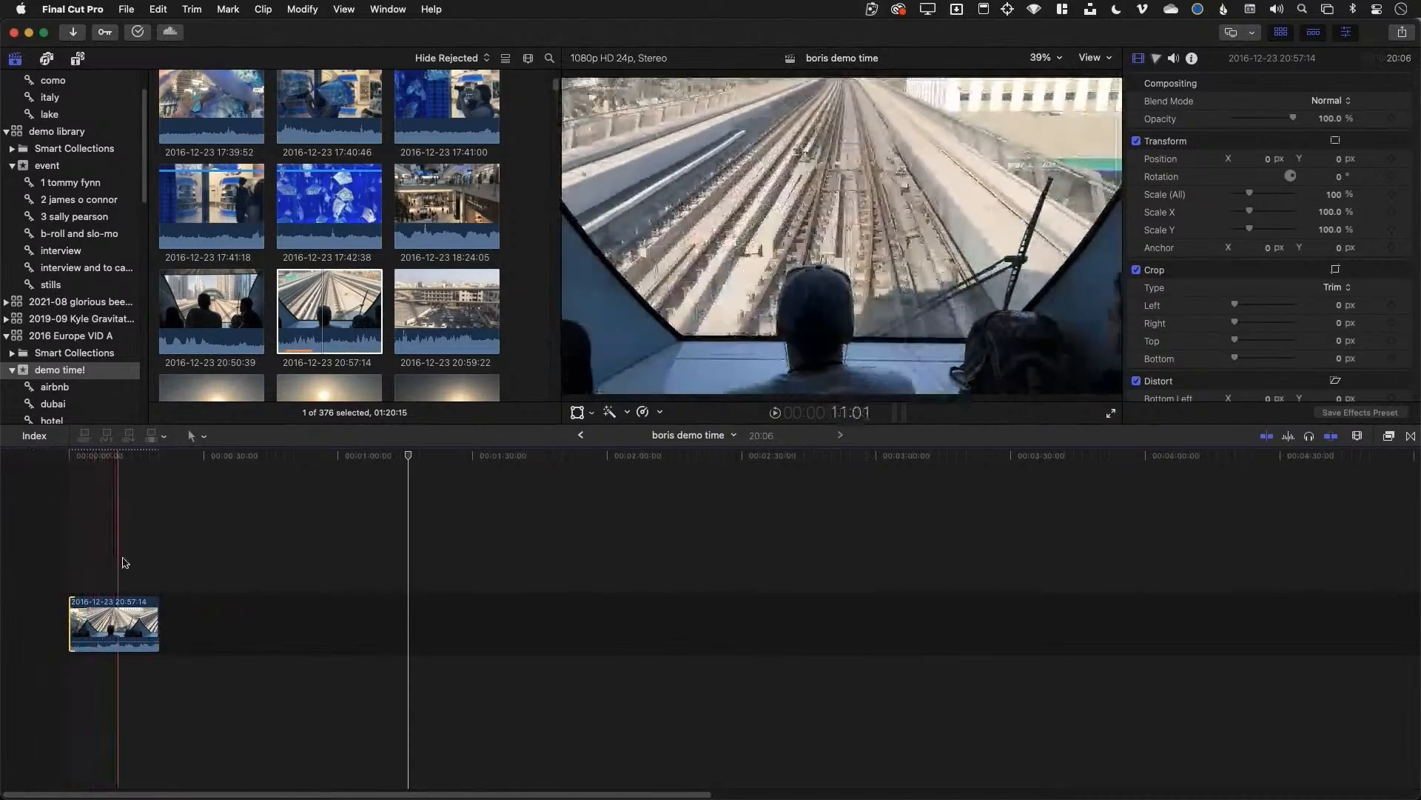
Set the train clip's duration to 6:00 and fit the timeline to it
left_click(106, 609)
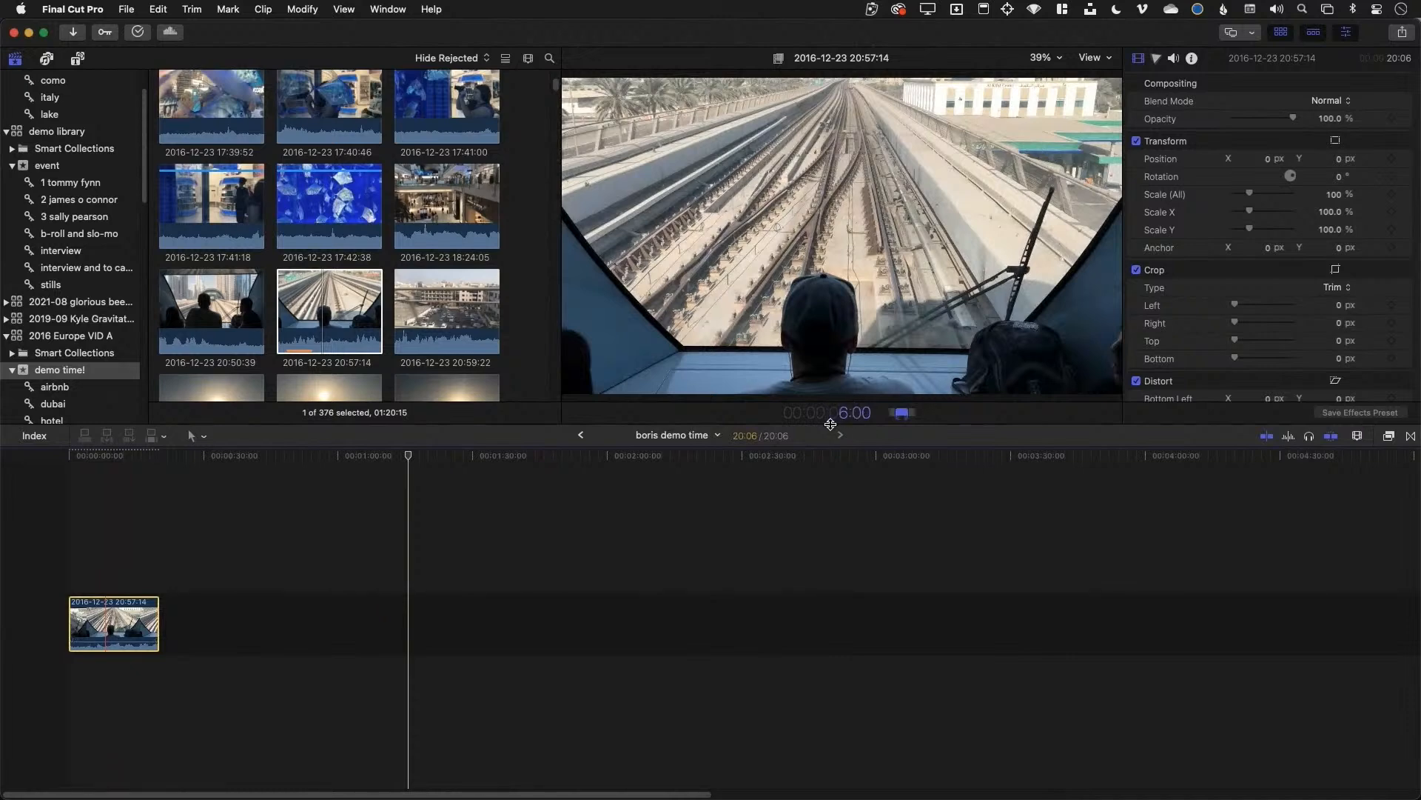
key("Return")
left_click(70, 560)
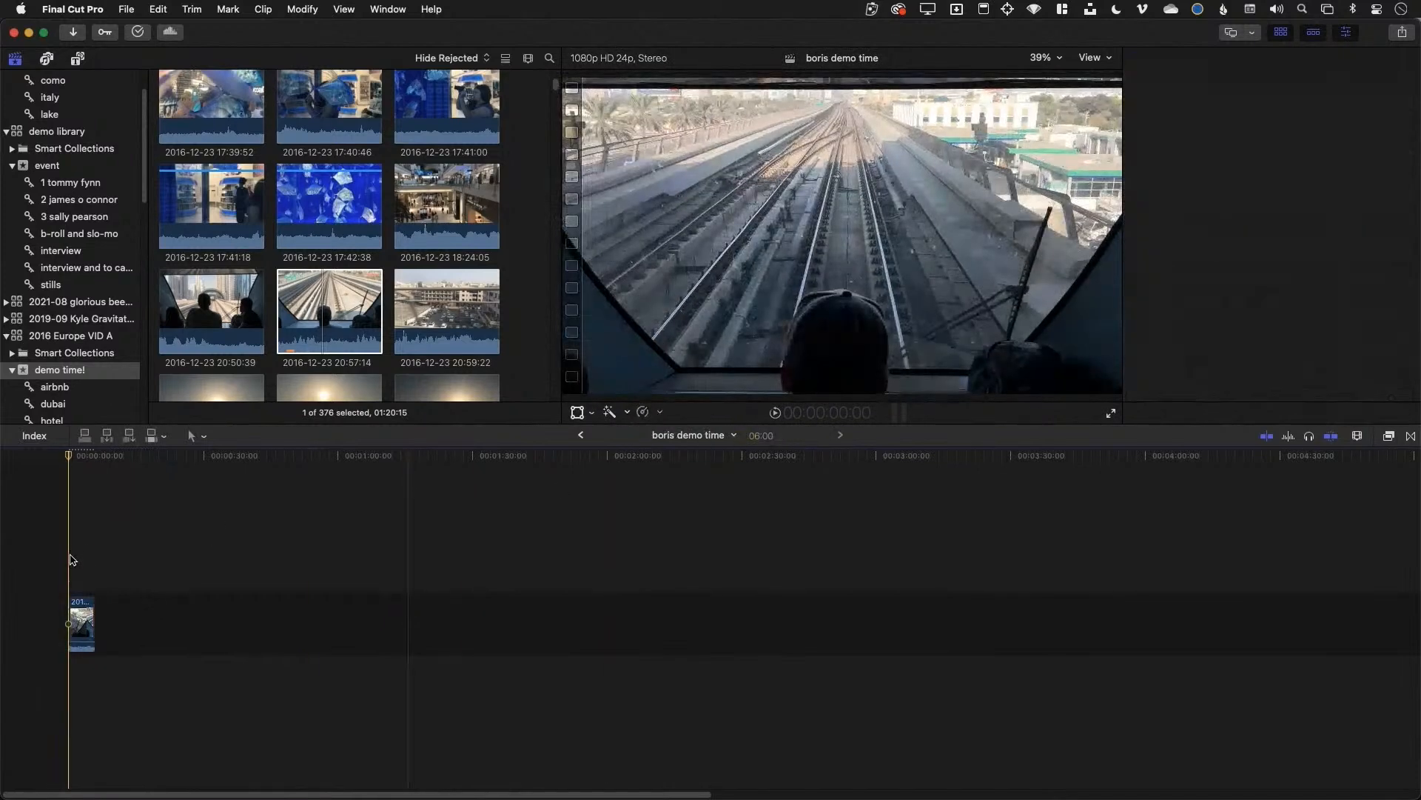
key("shift+z")
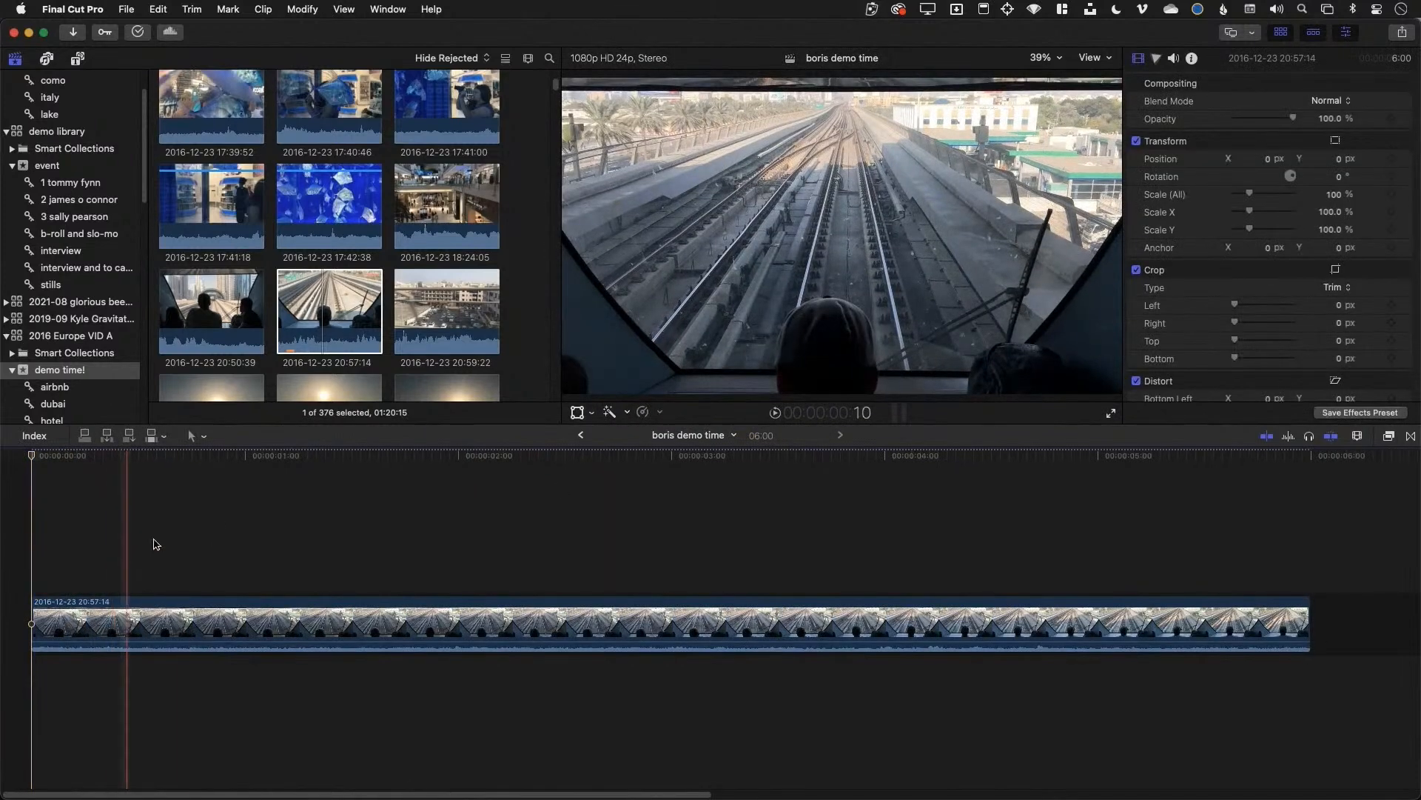
left_click(327, 336)
scroll(333, 318, "down", 4)
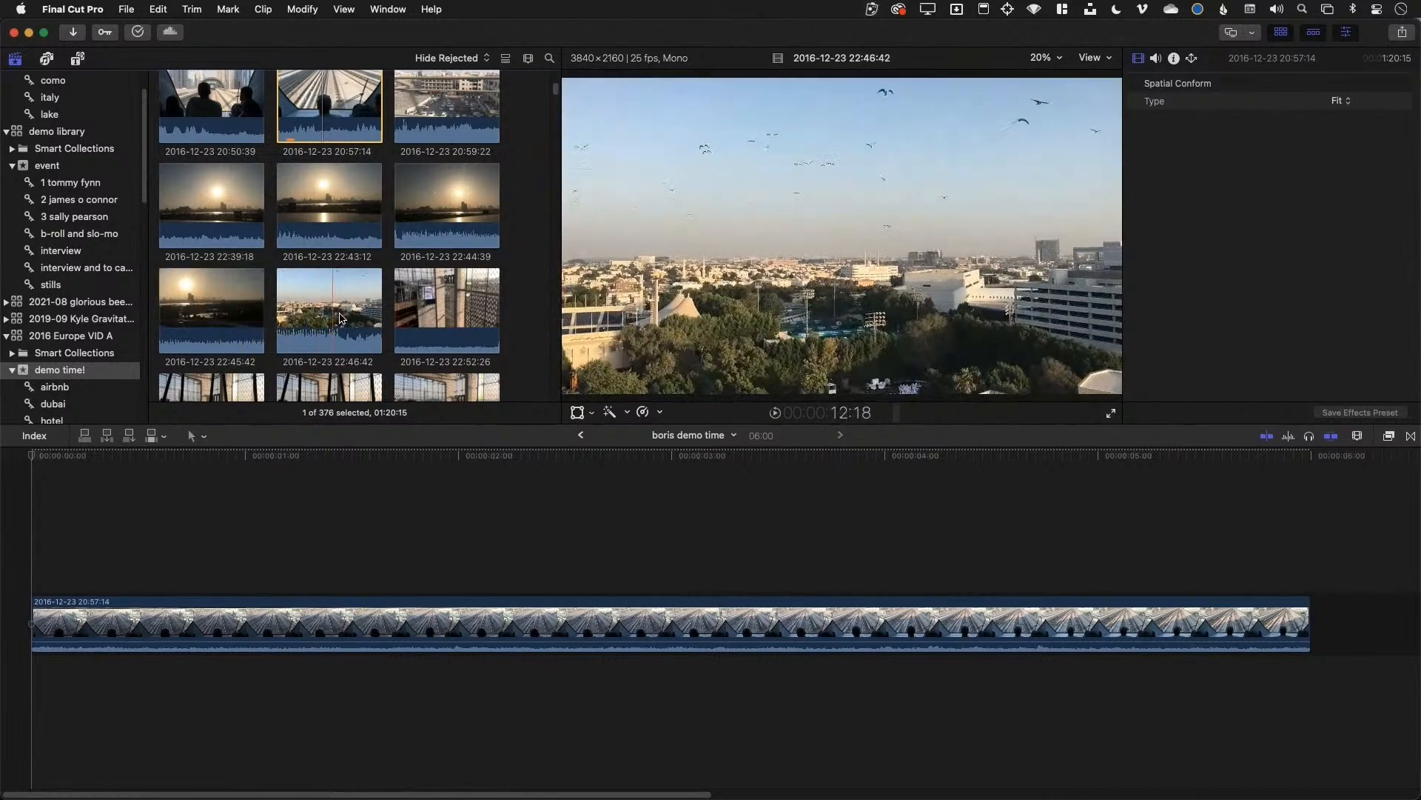
Append a range of the 22:46:42 skyline clip and trim its end shorter
left_click_drag(312, 307, 339, 306)
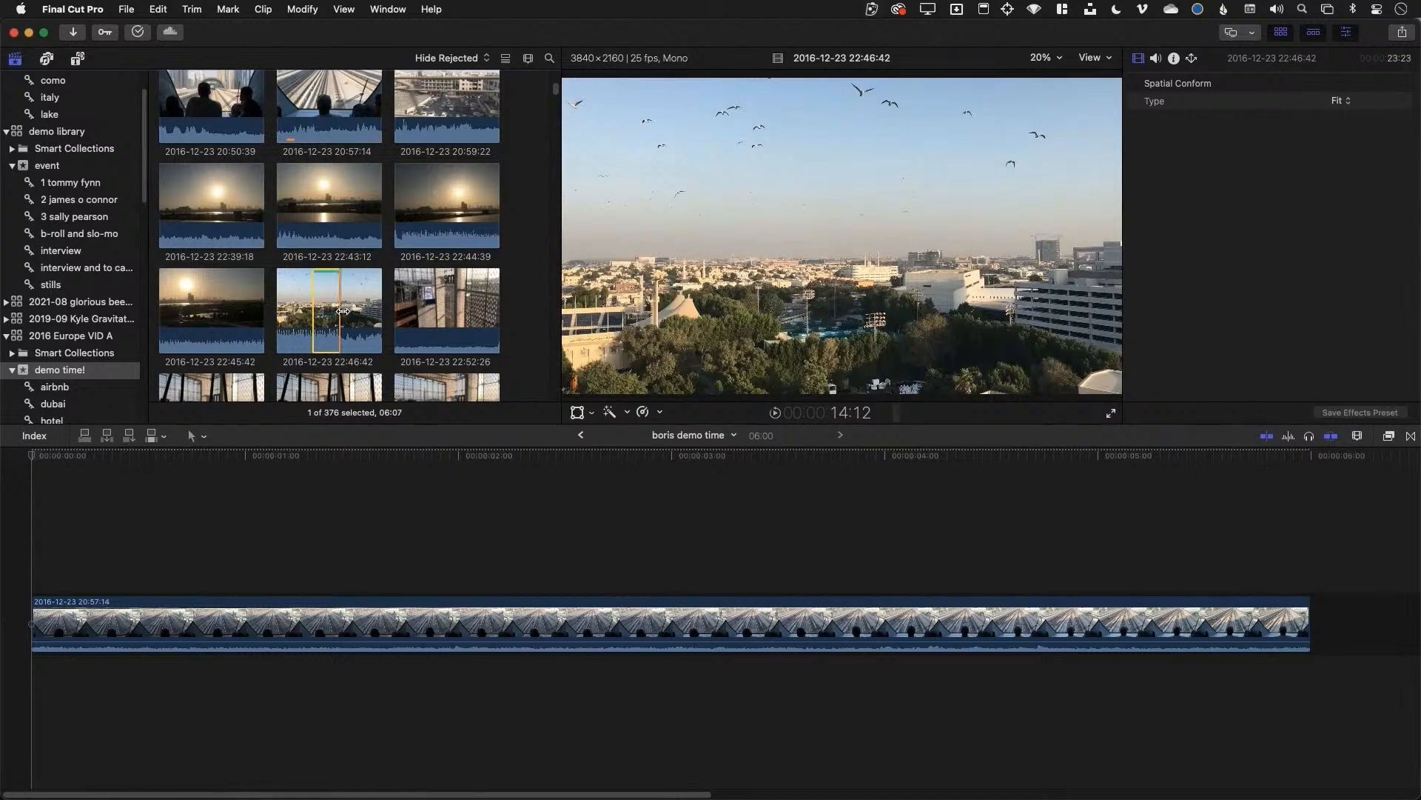
key("e")
left_click(539, 533)
key("shift+z")
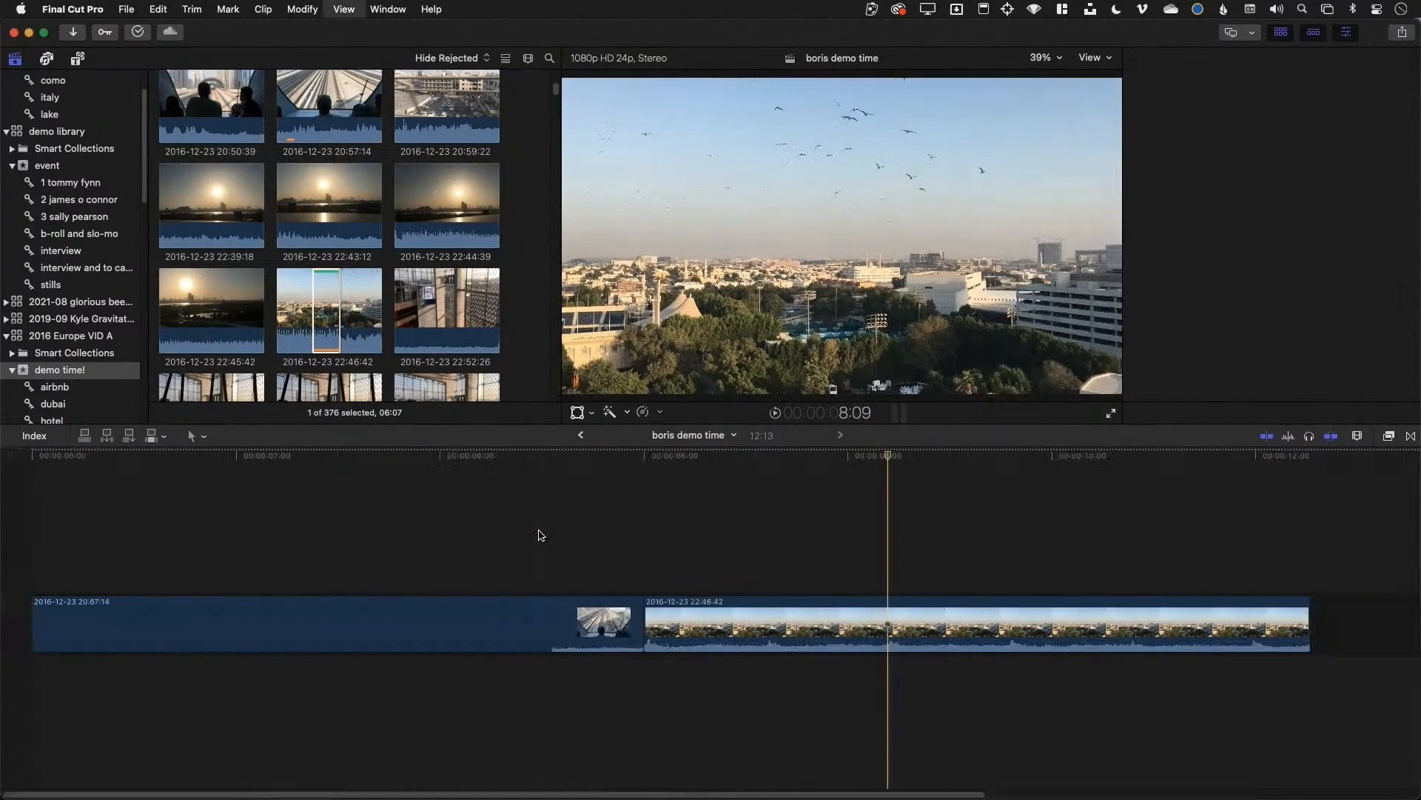
key("super+4")
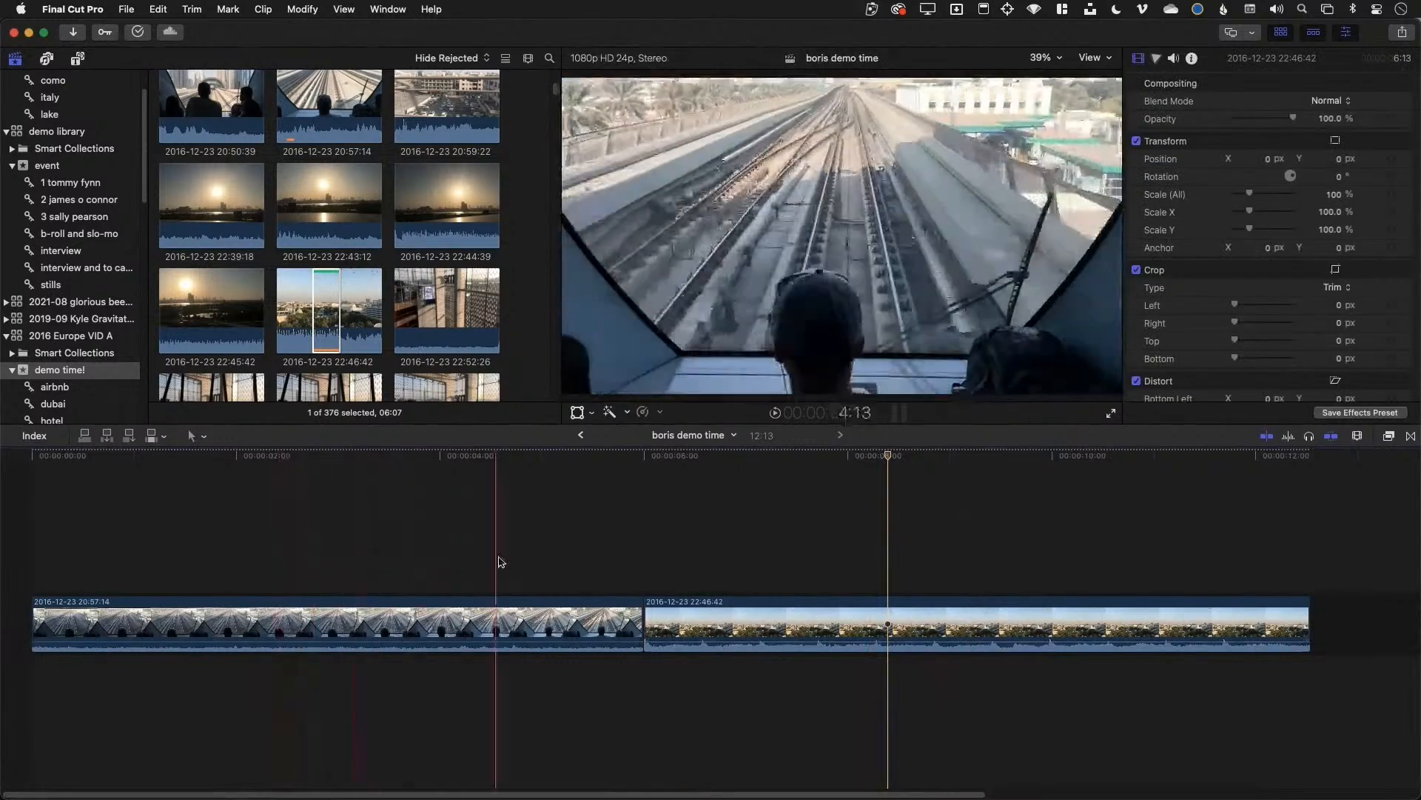
scroll(374, 379, "down", 2)
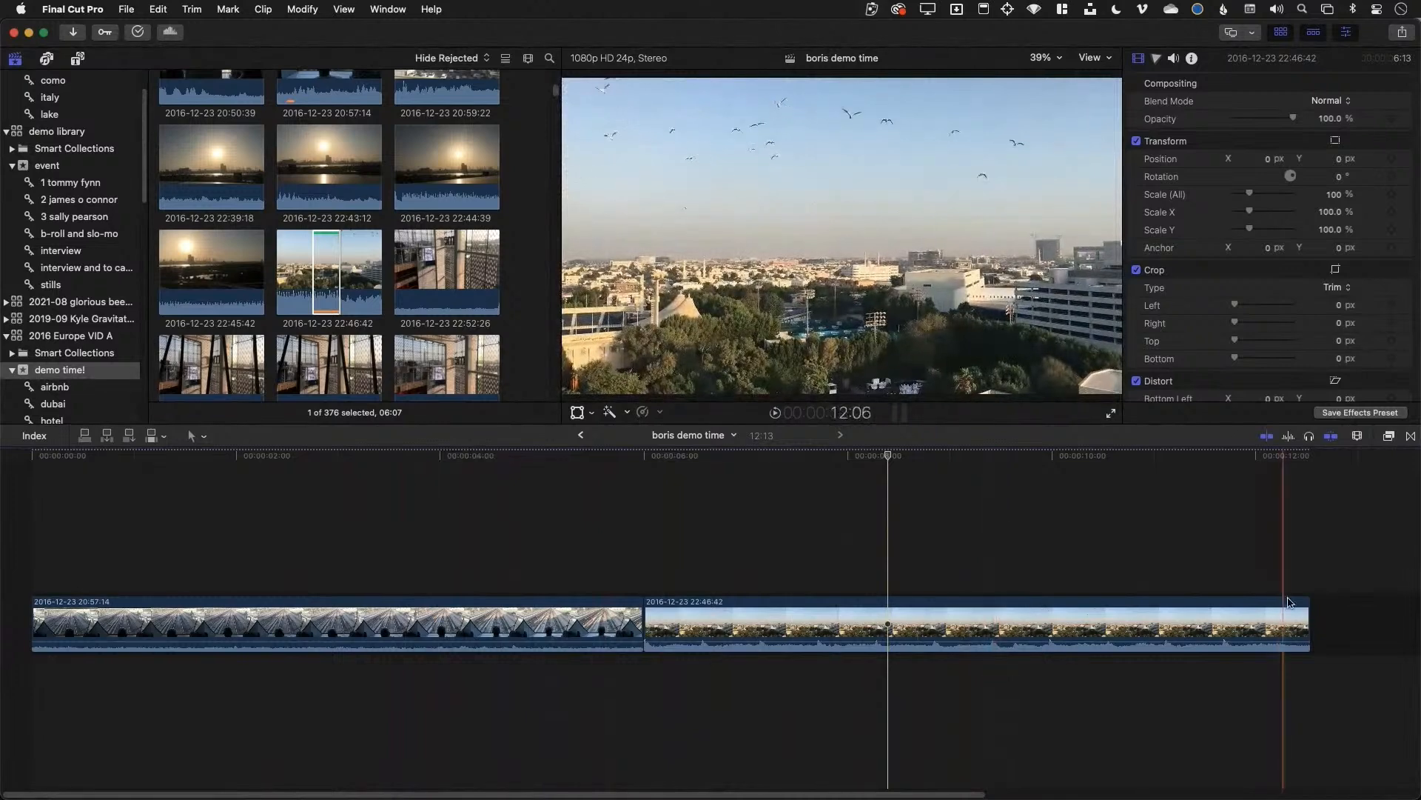
left_click_drag(1308, 615, 1224, 615)
scroll(330, 306, "down", 10)
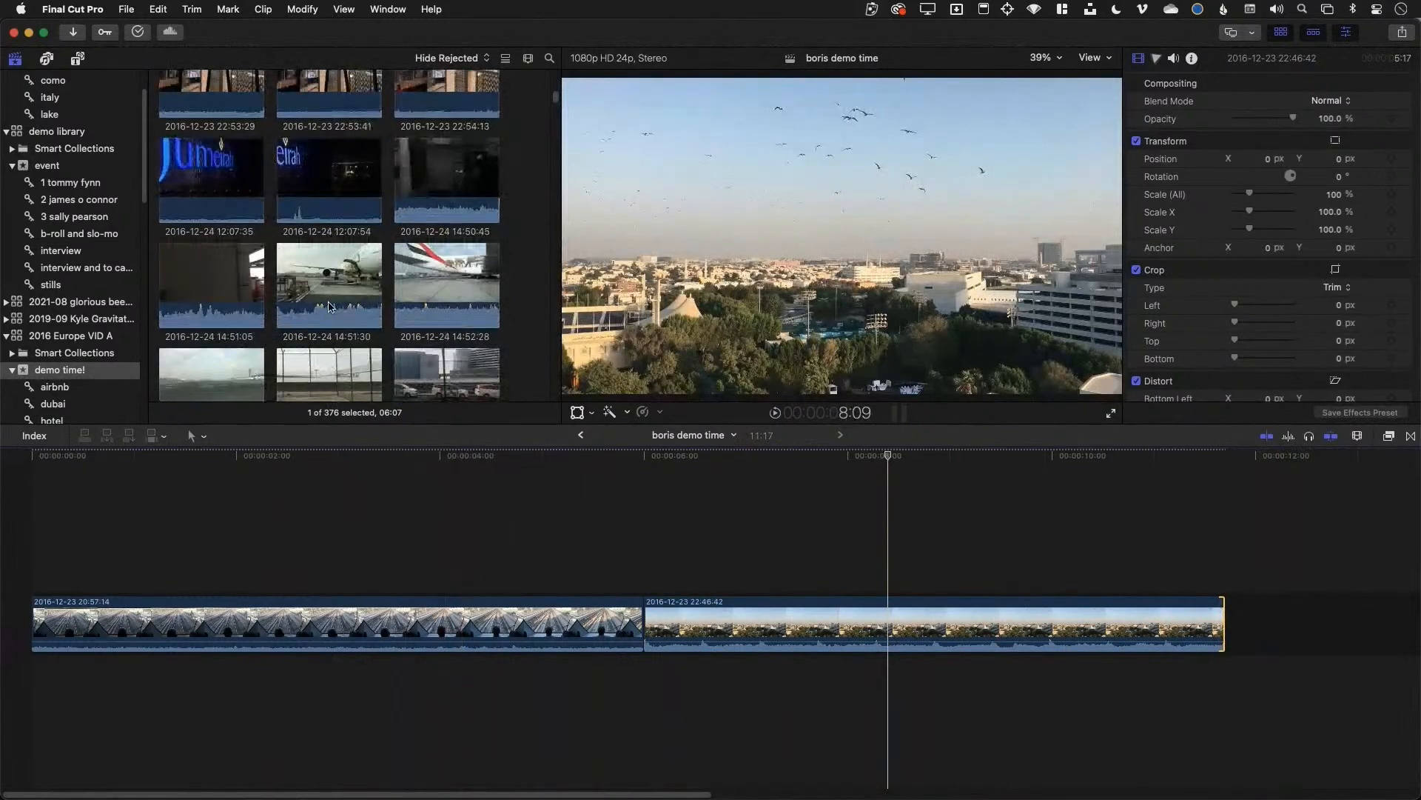
Append ranges from the 14:51:30, 12:07:54 night and 14:54:30 fence clips, plus one more clip
left_click_drag(299, 286, 328, 285)
key("e")
left_click_drag(319, 175, 359, 175)
key("e")
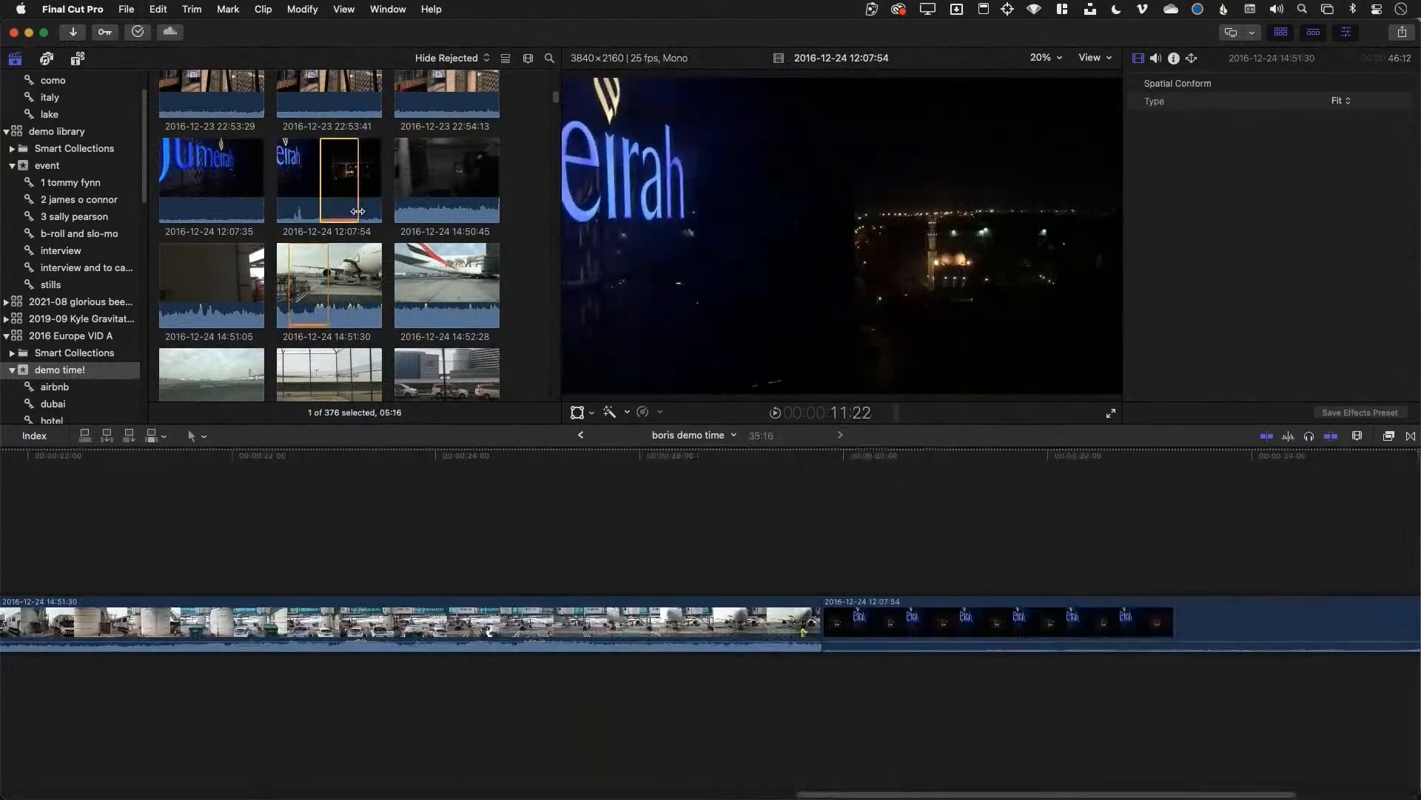
scroll(379, 325, "down", 1)
scroll(380, 342, "down", 1)
left_click_drag(326, 355, 353, 356)
key("e")
scroll(354, 357, "down", 10)
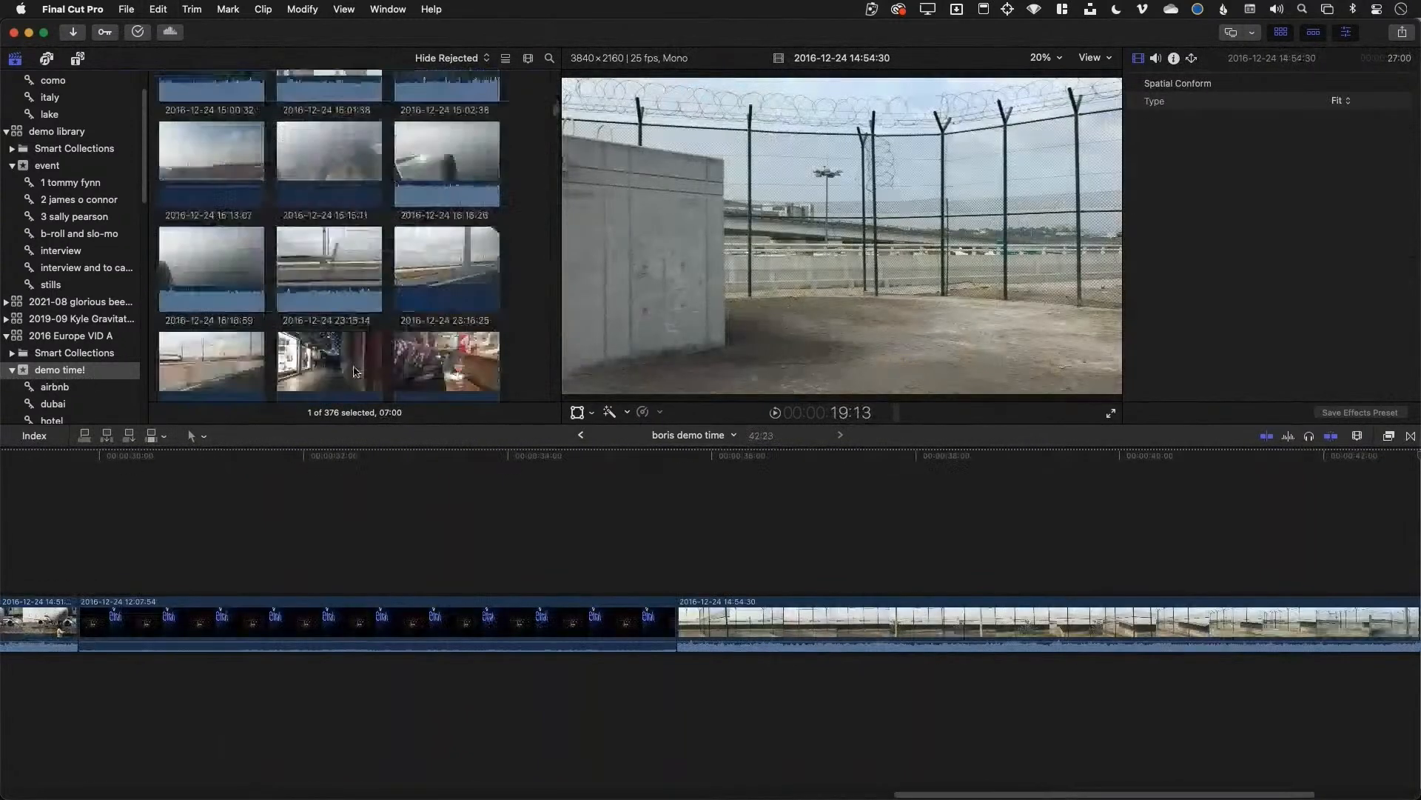
scroll(352, 356, "down", 8)
scroll(340, 347, "down", 15)
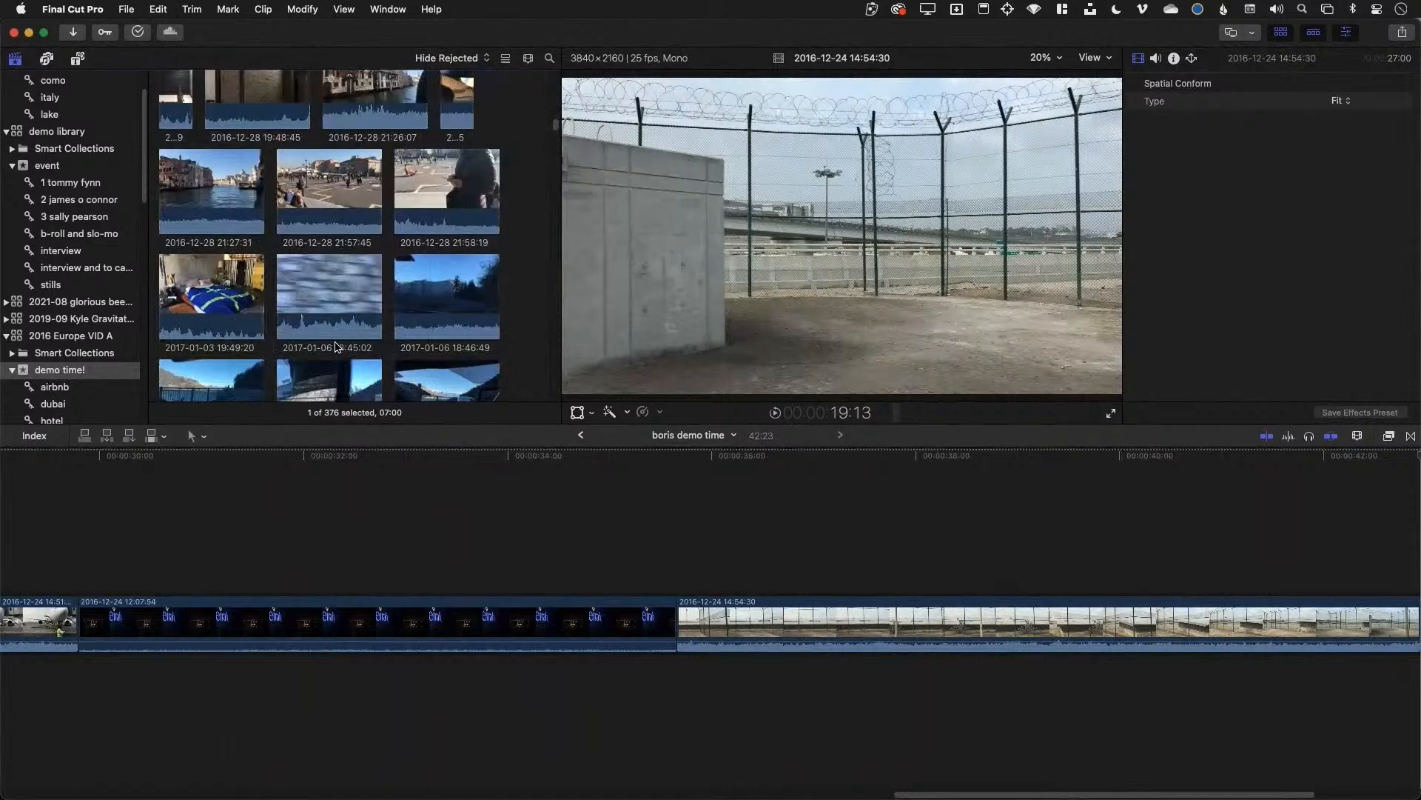
scroll(335, 330, "up", 4)
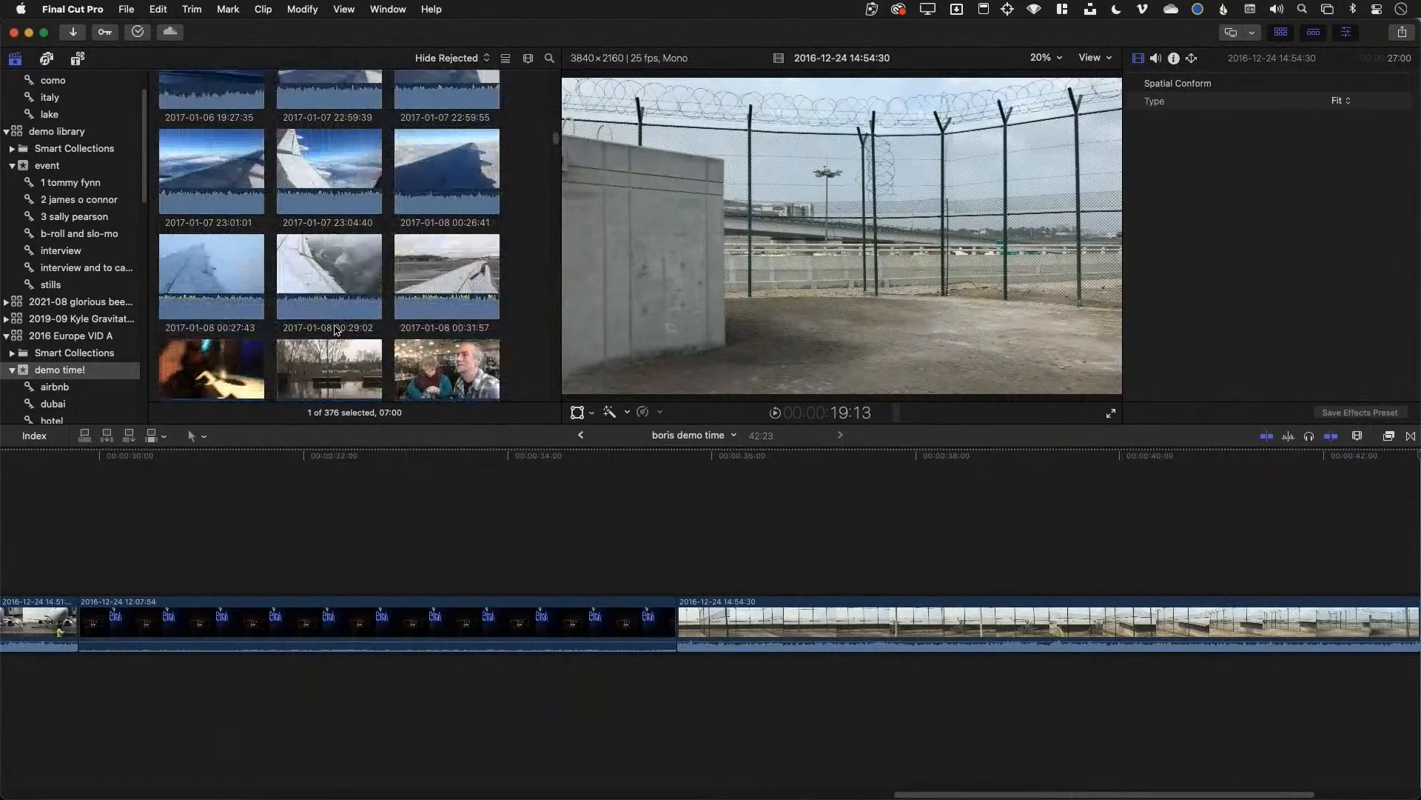
left_click_drag(308, 150, 345, 152)
key("e")
Append marked ranges from IMG_0716, IMG_0732 and IMG_0707 to the timeline end
scroll(322, 368, "down", 7)
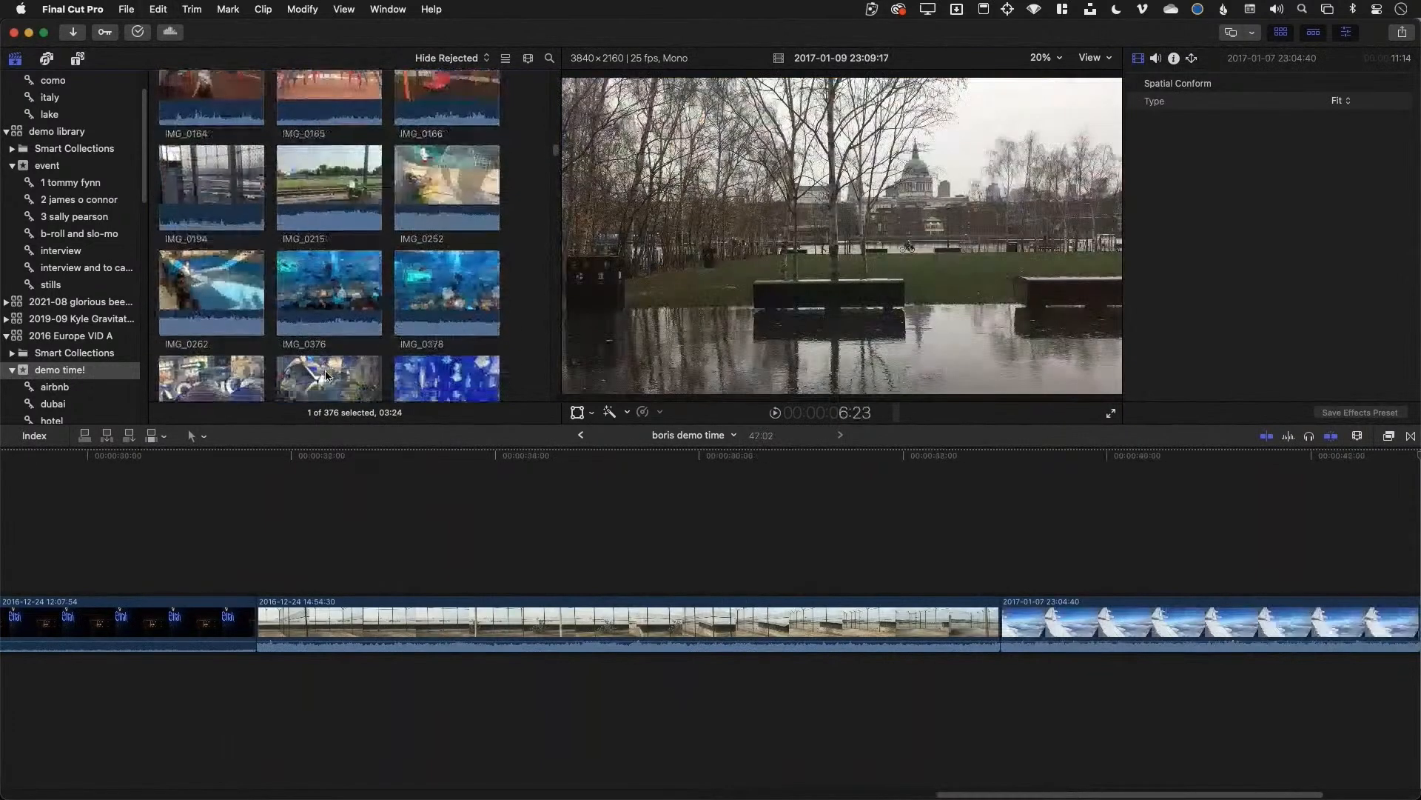
scroll(315, 308, "down", 10)
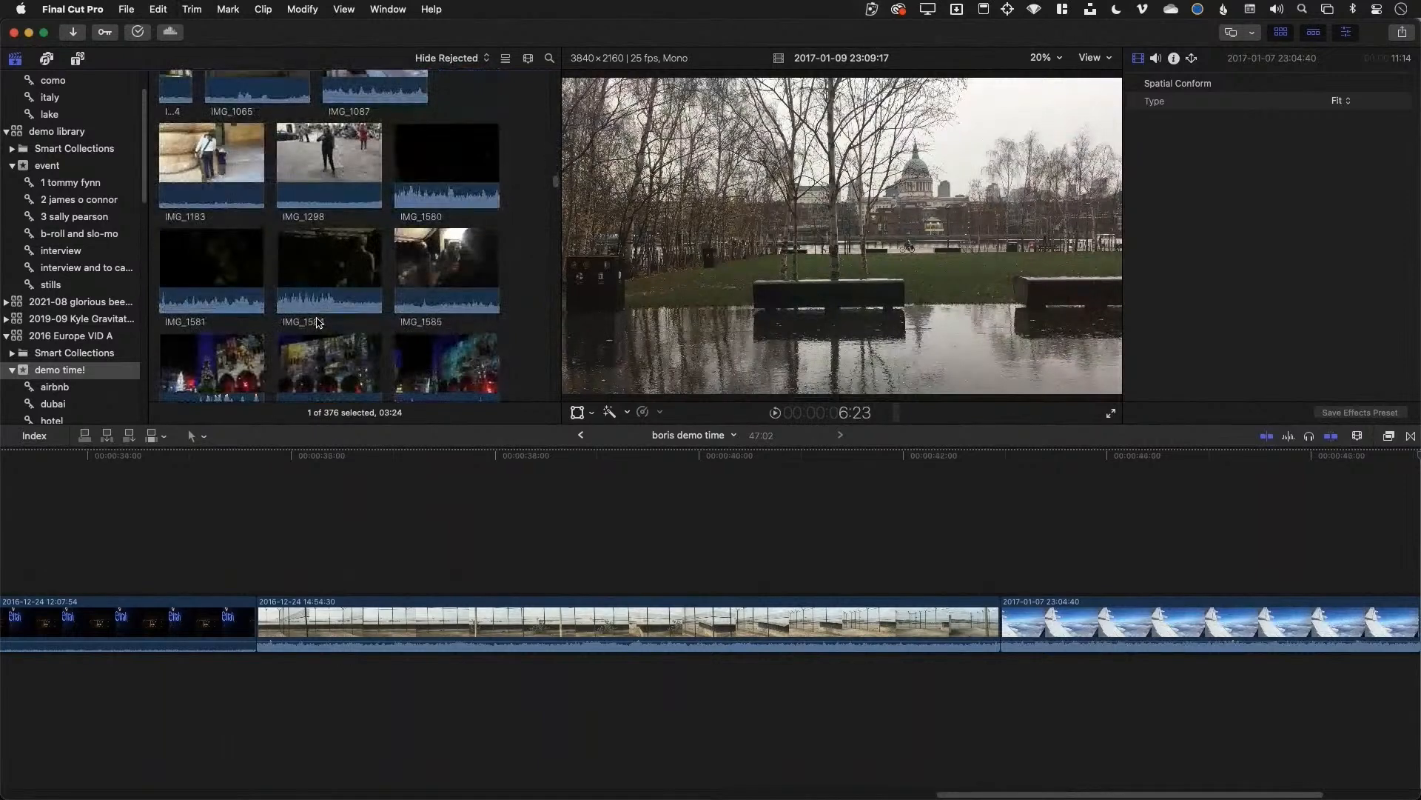
scroll(314, 293, "up", 1)
left_click_drag(299, 190, 348, 191)
key("e")
left_click_drag(348, 303, 312, 304)
key("e")
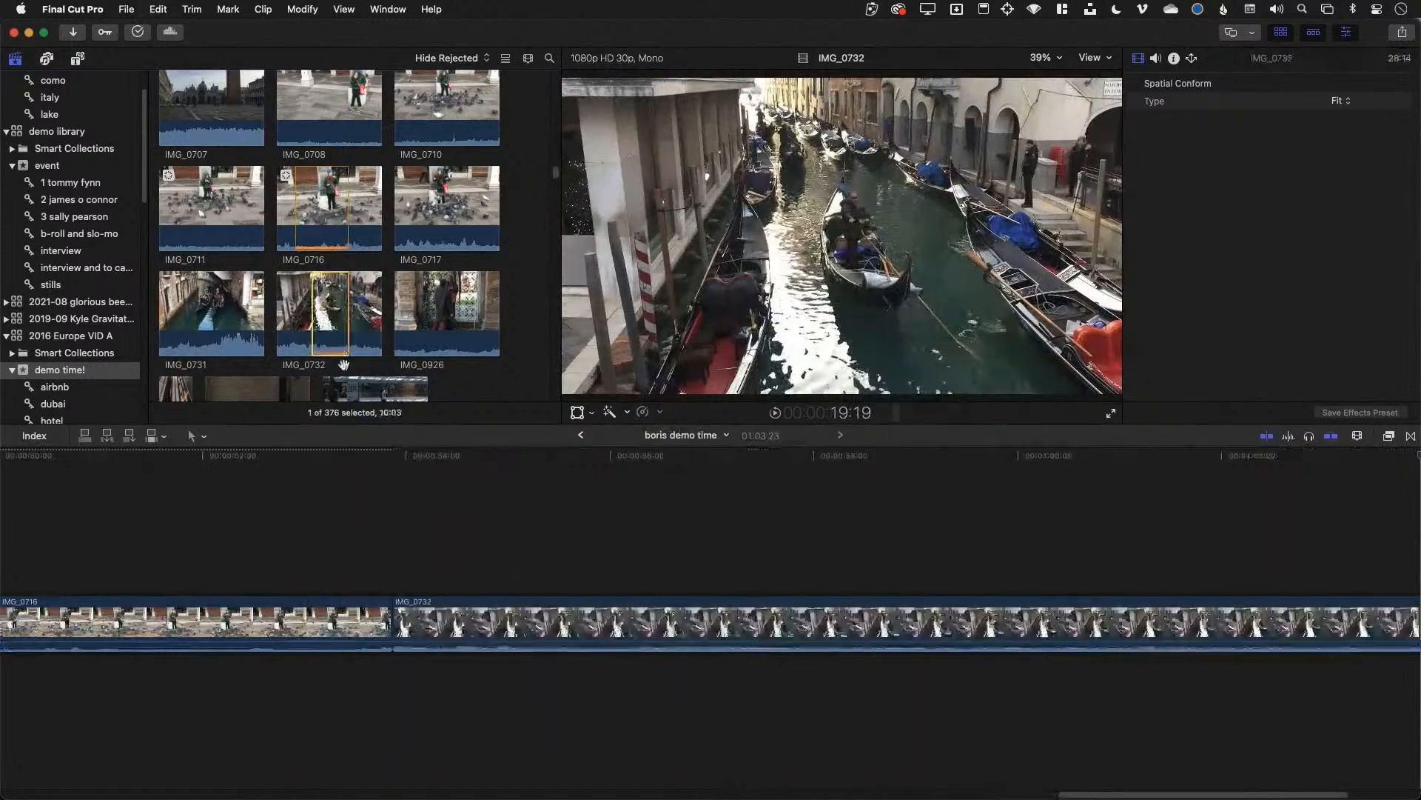
scroll(337, 347, "down", 2)
scroll(194, 204, "up", 5)
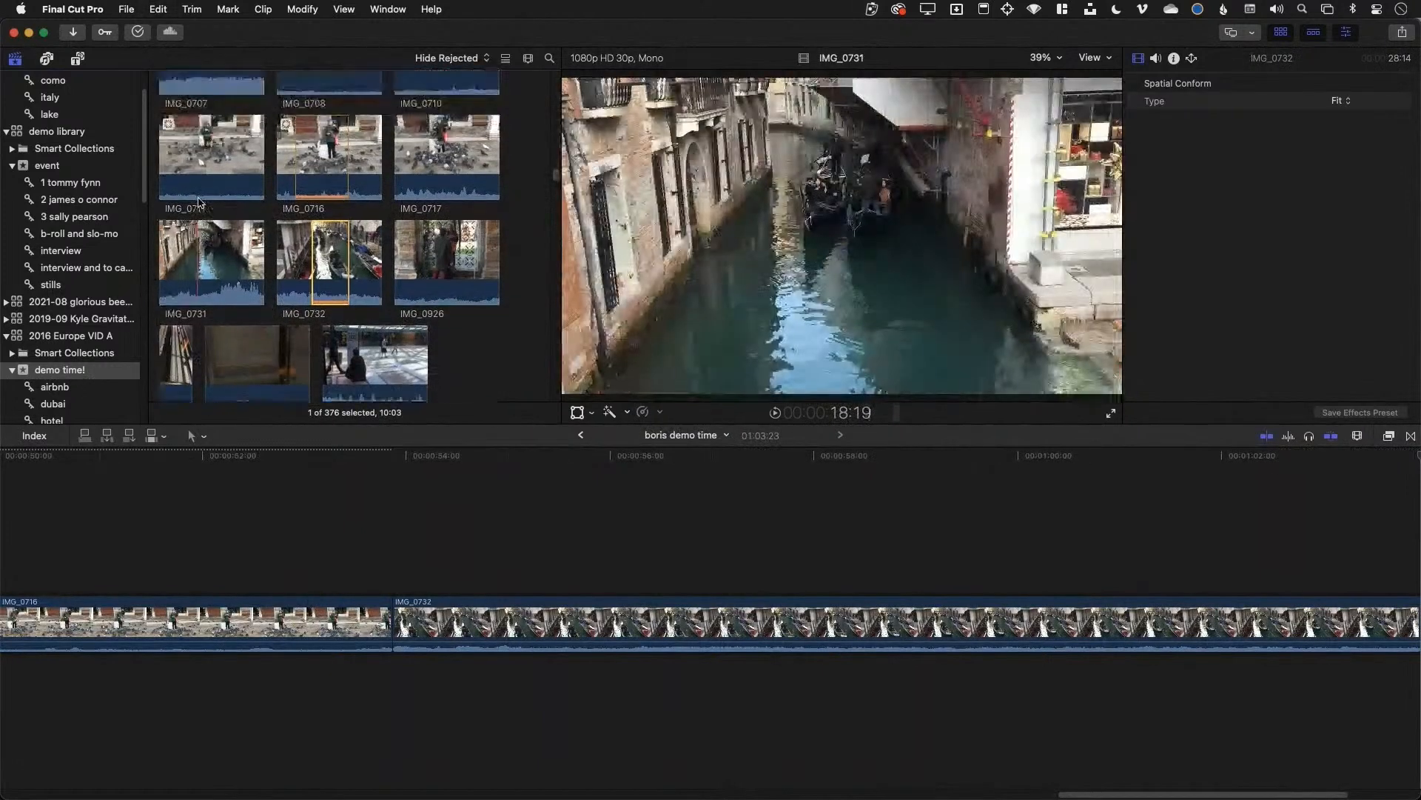
left_click_drag(191, 214, 229, 214)
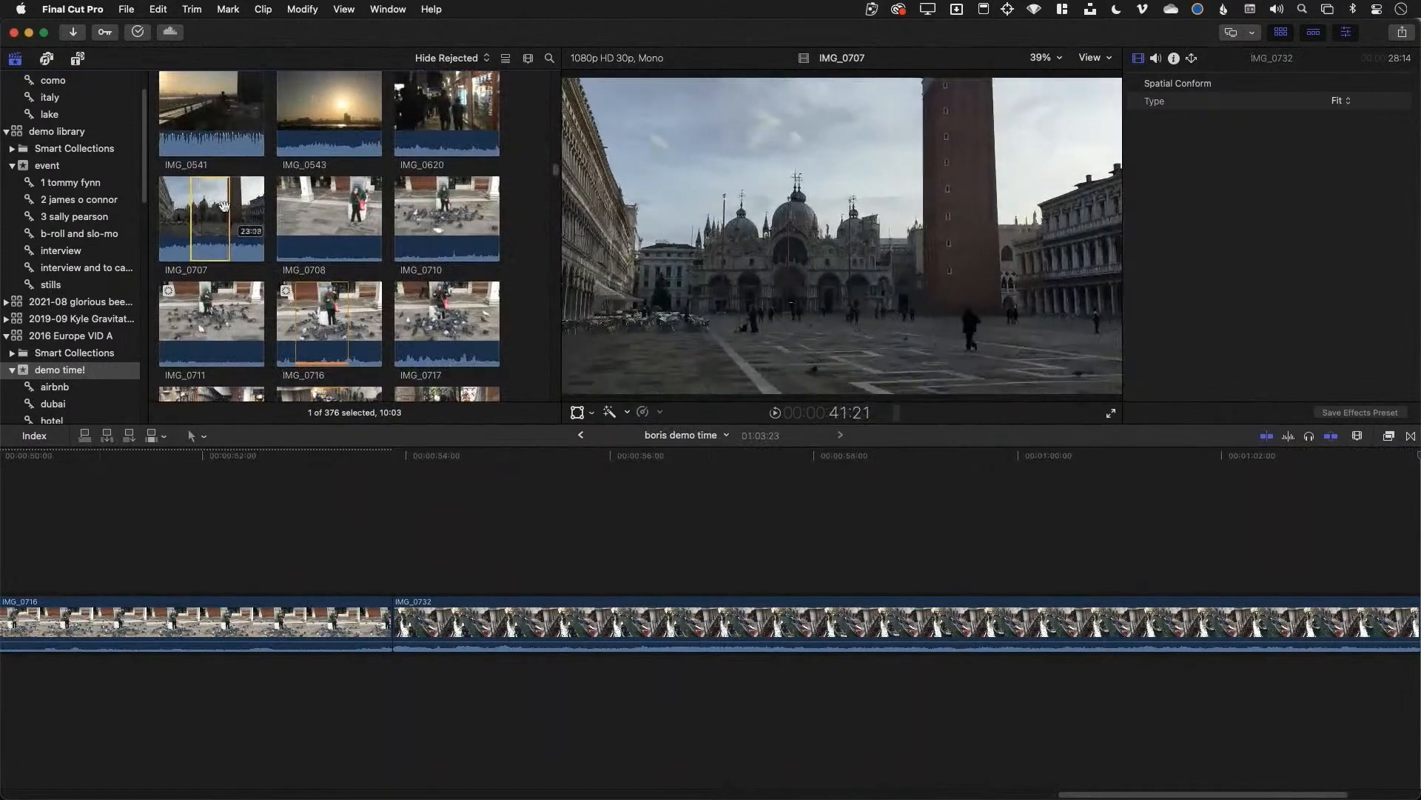
key("e")
Append IMG_0543, IMG_2204 and IMG_2267 ranges, fit the project, and trim both ends of IMG_0707
left_click_drag(309, 118, 347, 118)
key("e")
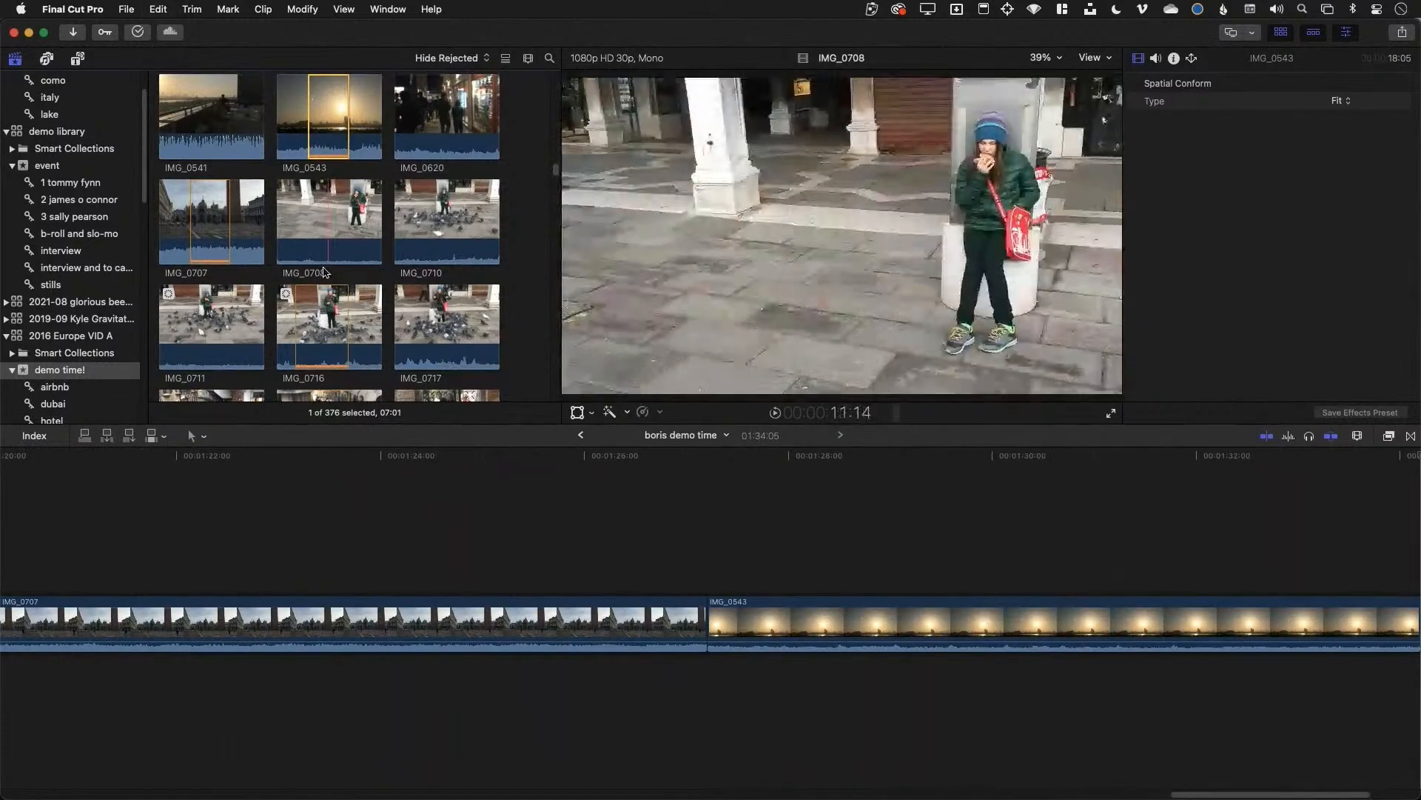
scroll(325, 215, "down", 15)
left_click_drag(309, 202, 339, 202)
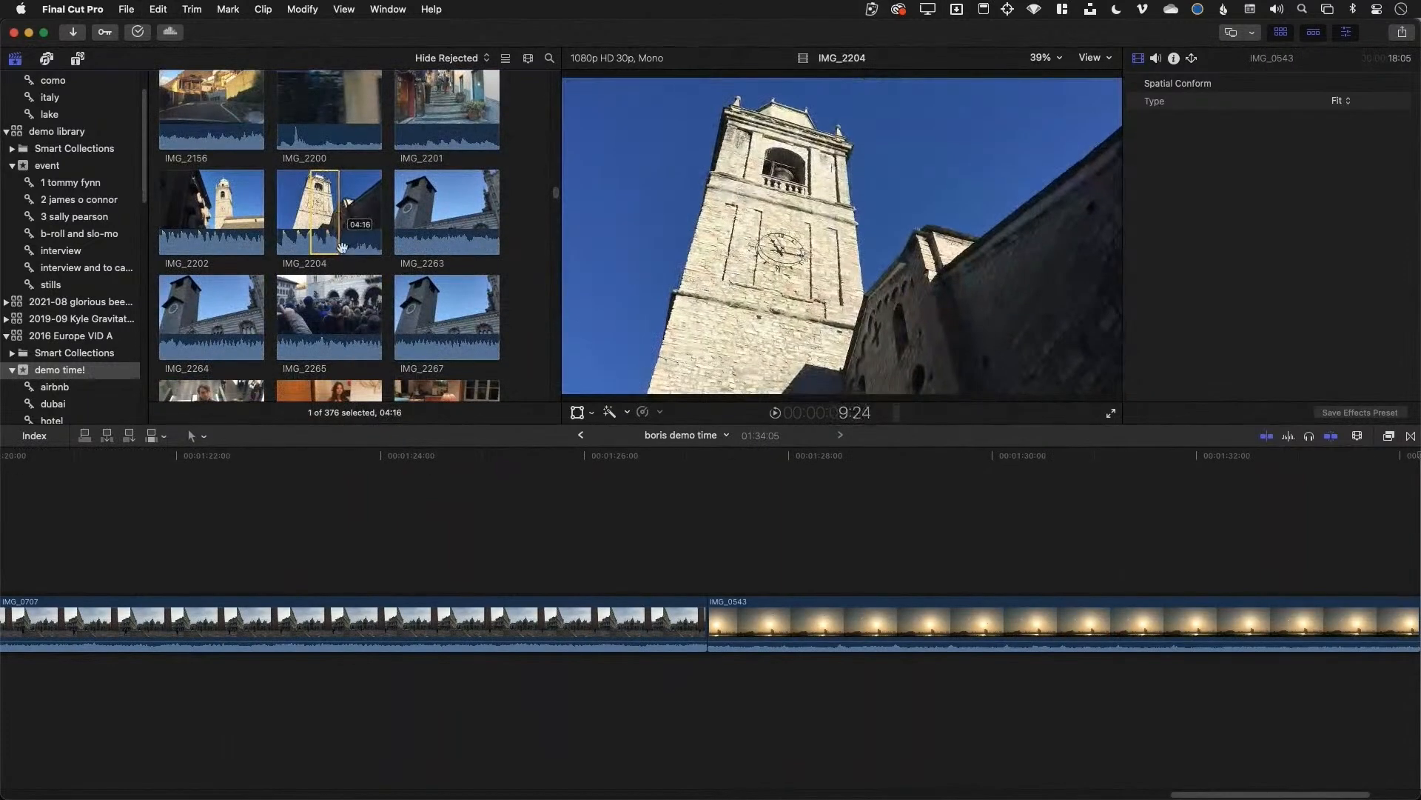
key("e")
left_click_drag(422, 297, 461, 297)
key("e")
key("shift+z")
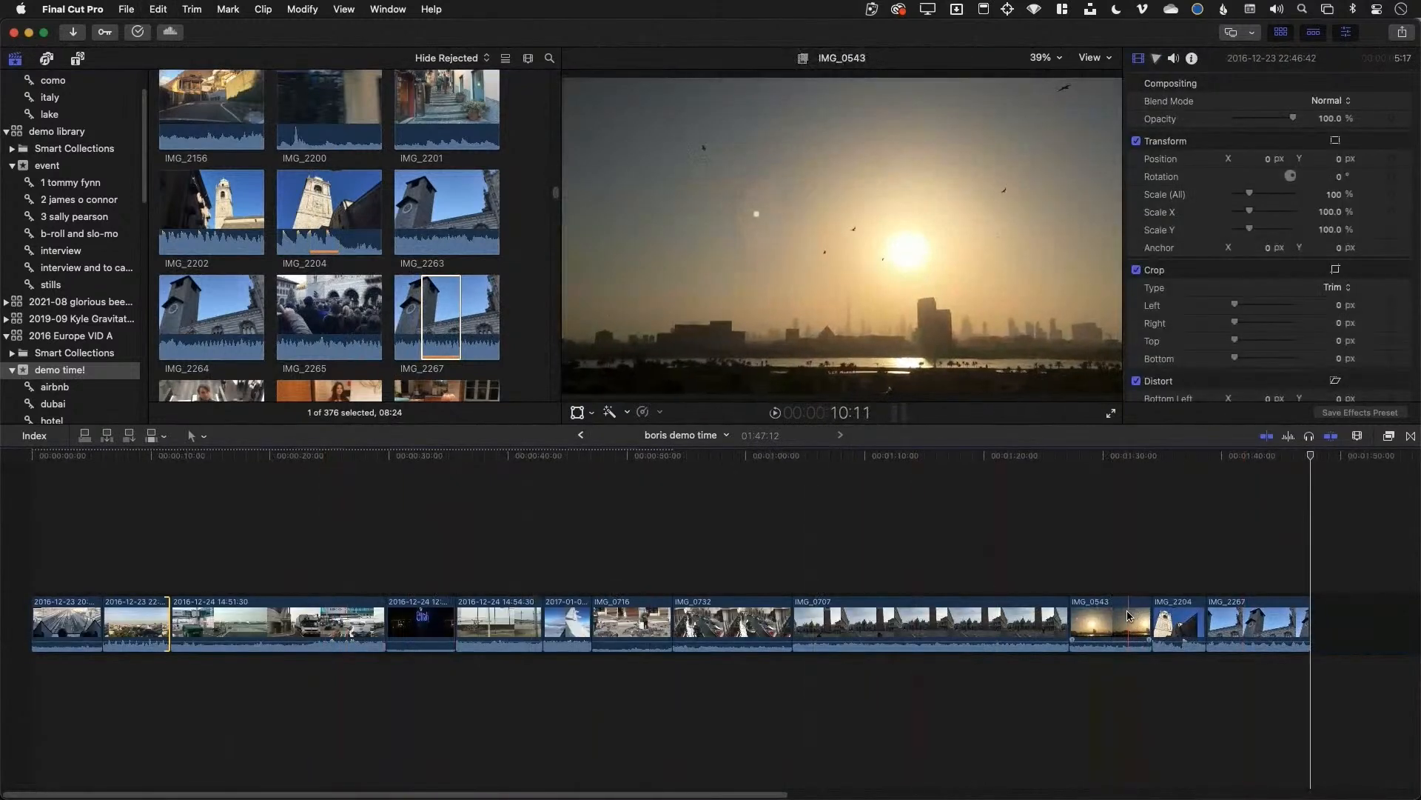
left_click_drag(1064, 614, 901, 614)
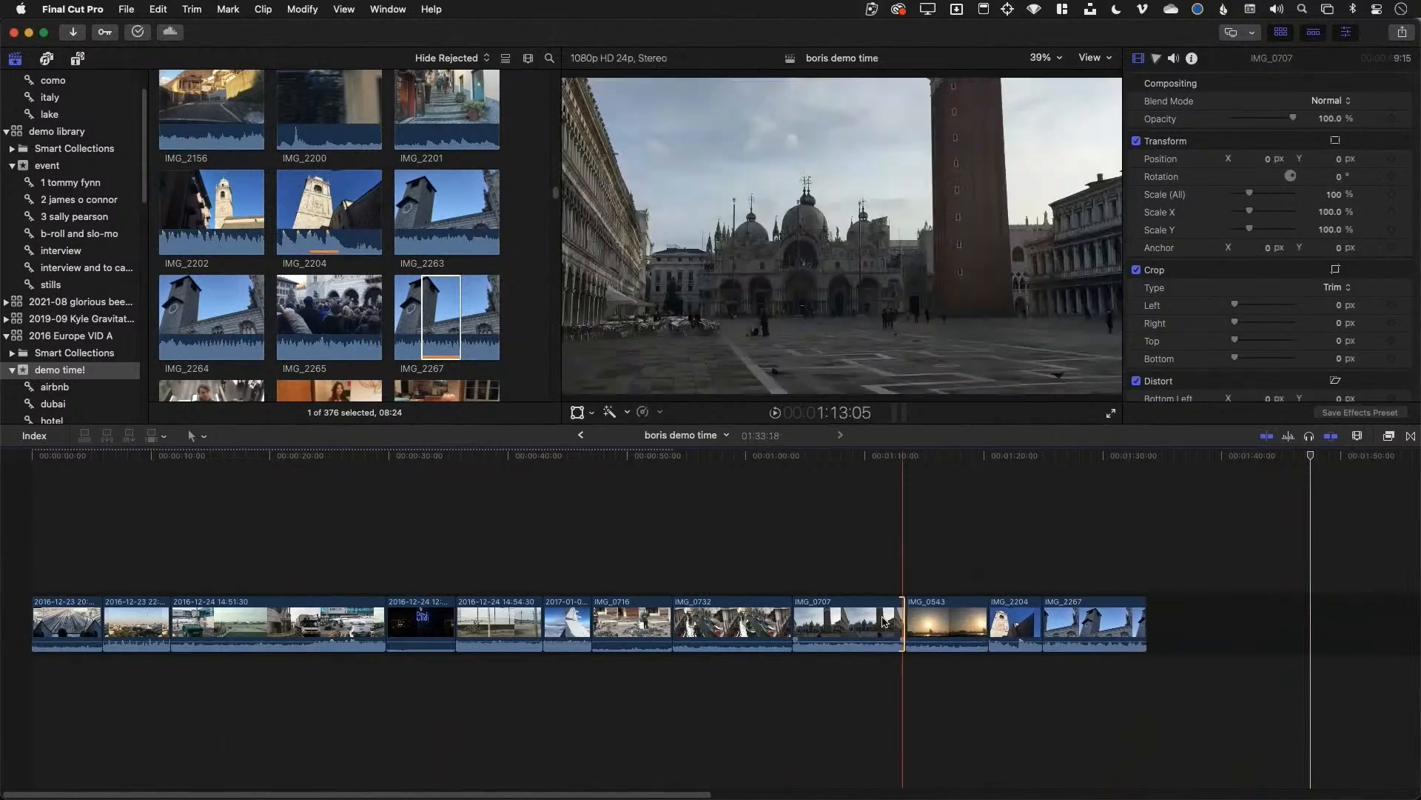
mouse_move(799, 616)
left_mouse_down()
mouse_move(819, 616)
mouse_move(792, 628)
left_mouse_up()
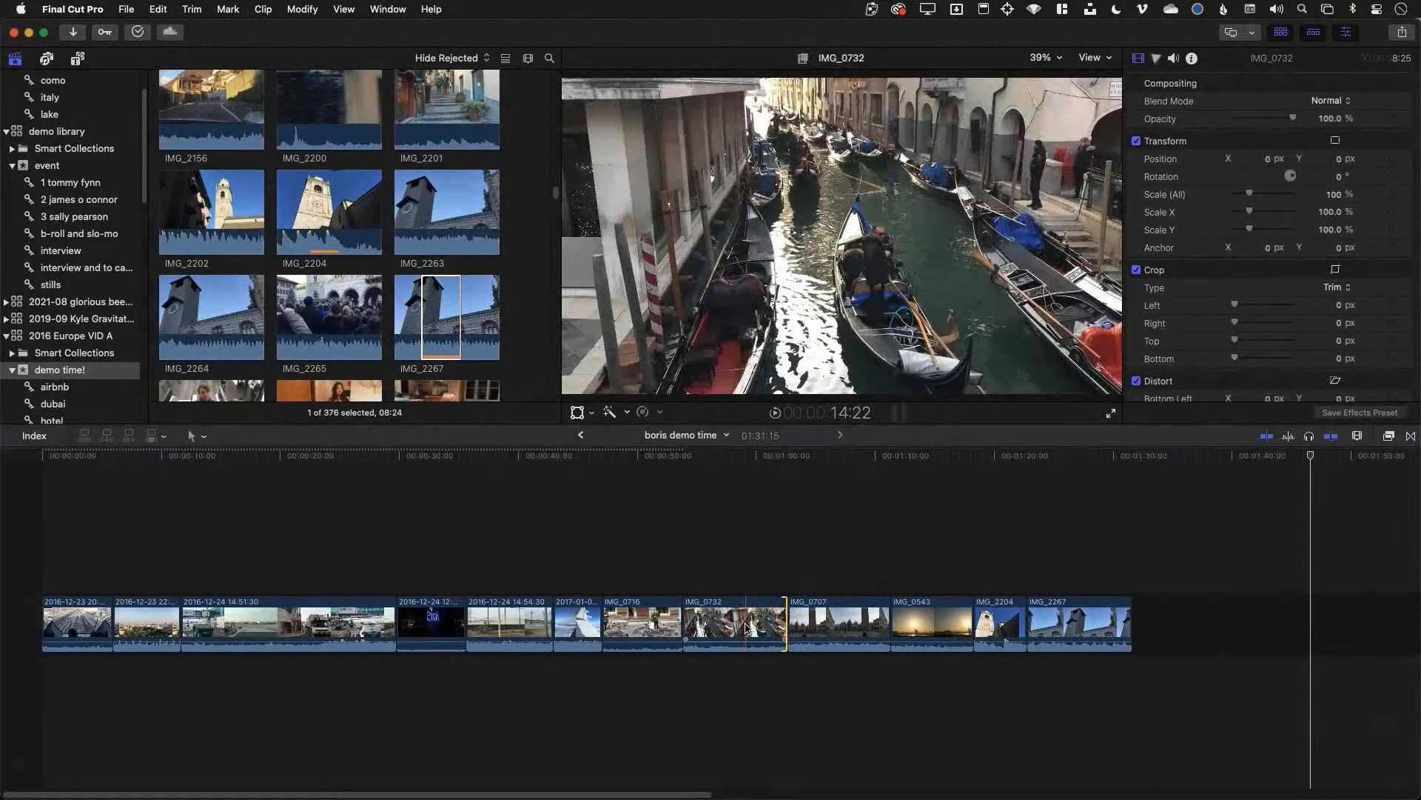
With the Position tool, shorten IMG_0732's end to leave a gap, then return to the Select tool
left_click(201, 437)
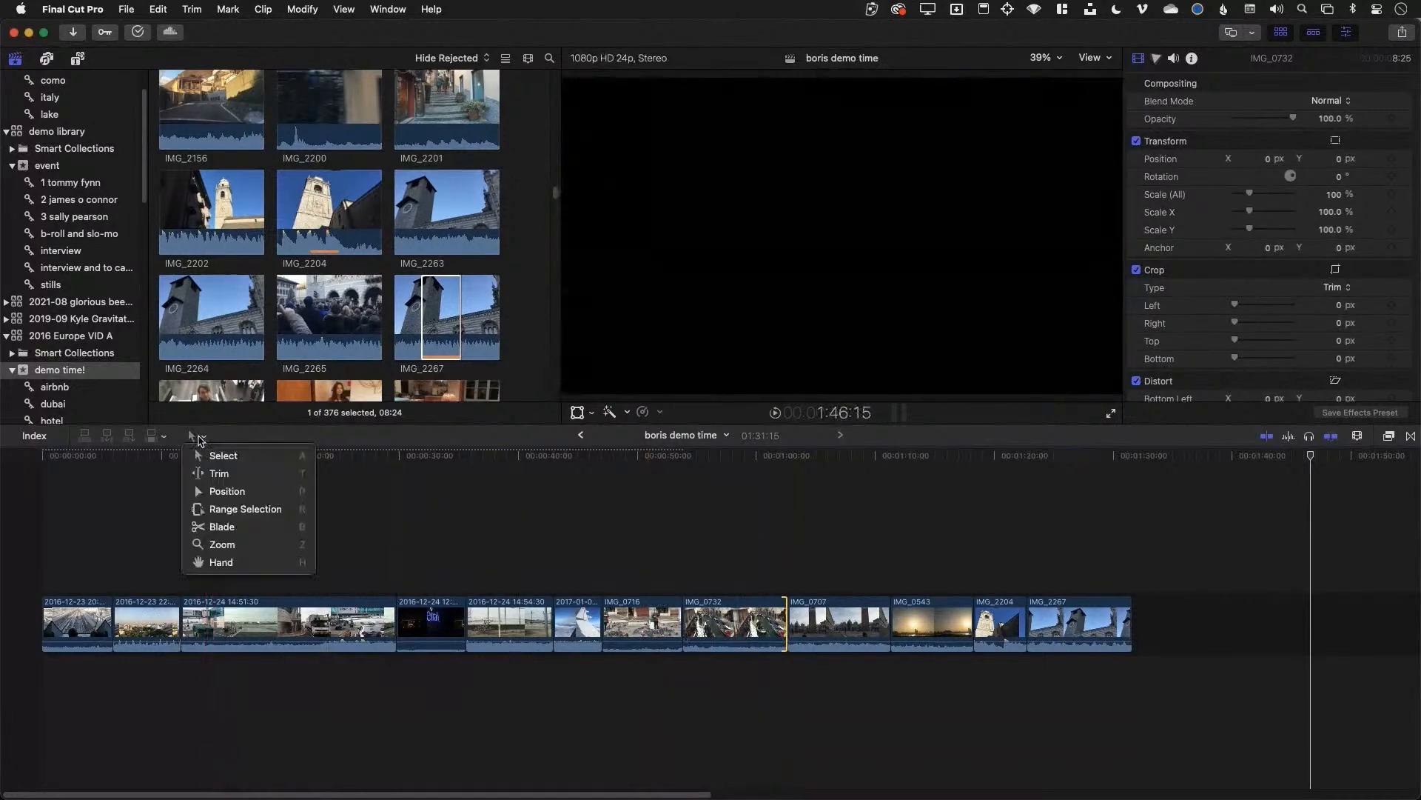
left_click(261, 497)
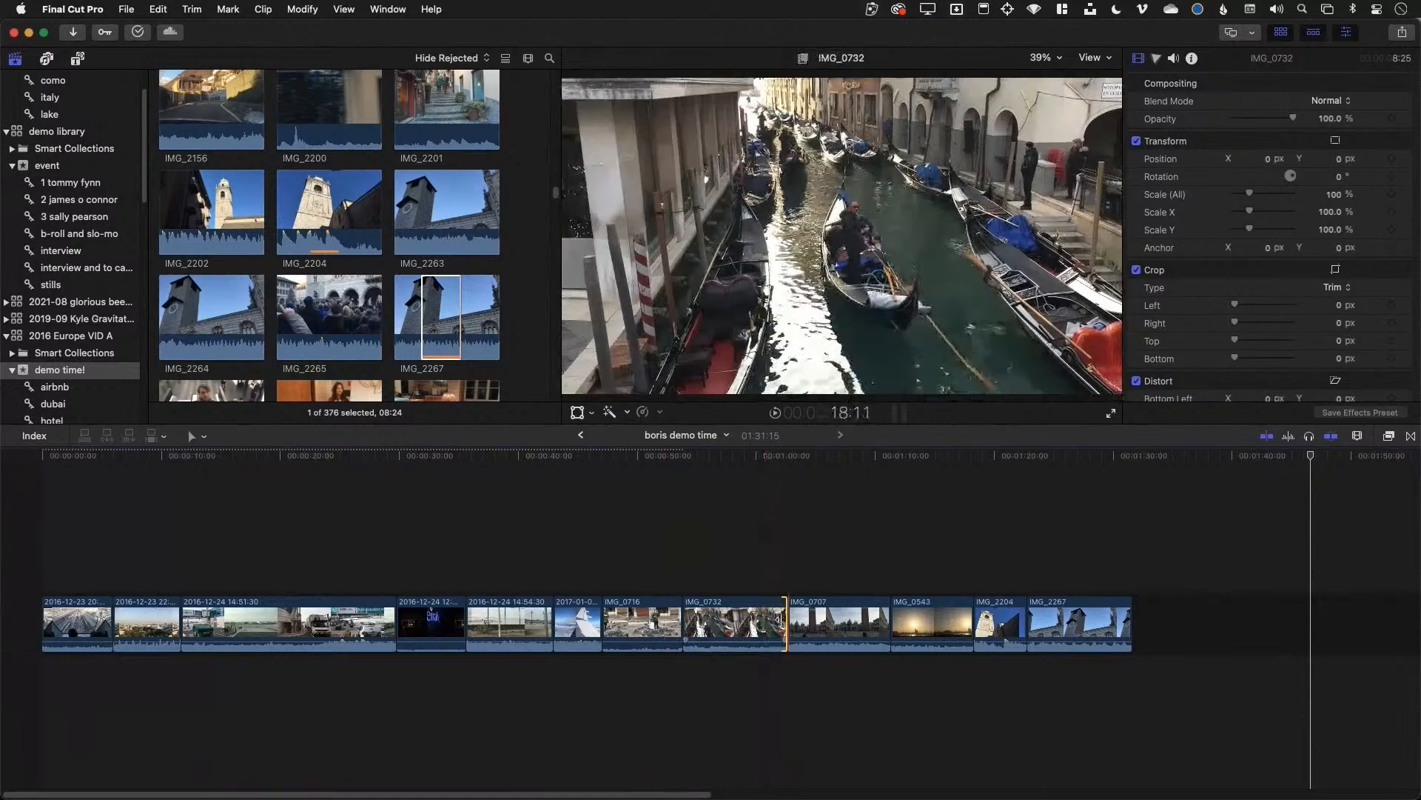
left_click_drag(787, 621, 660, 618)
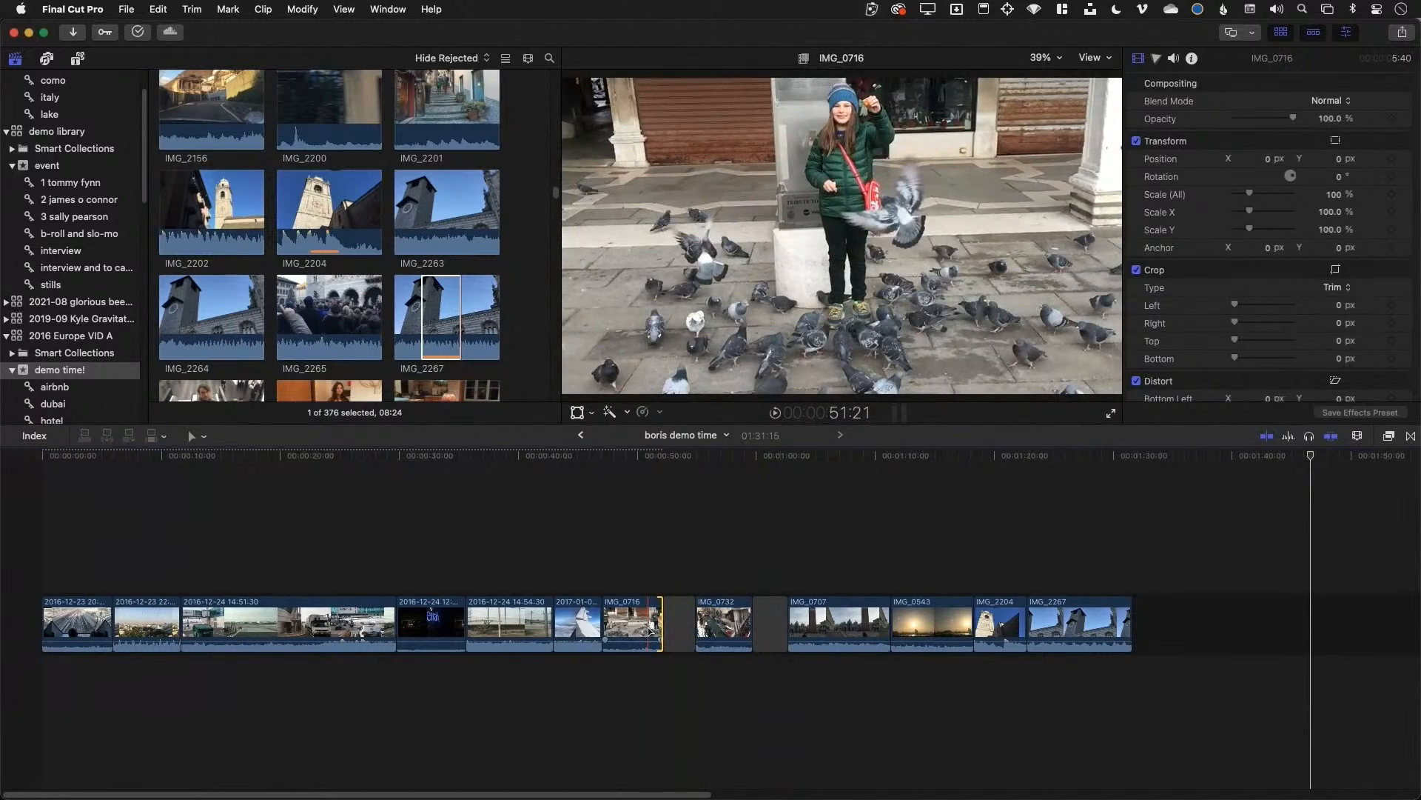
left_click(204, 437)
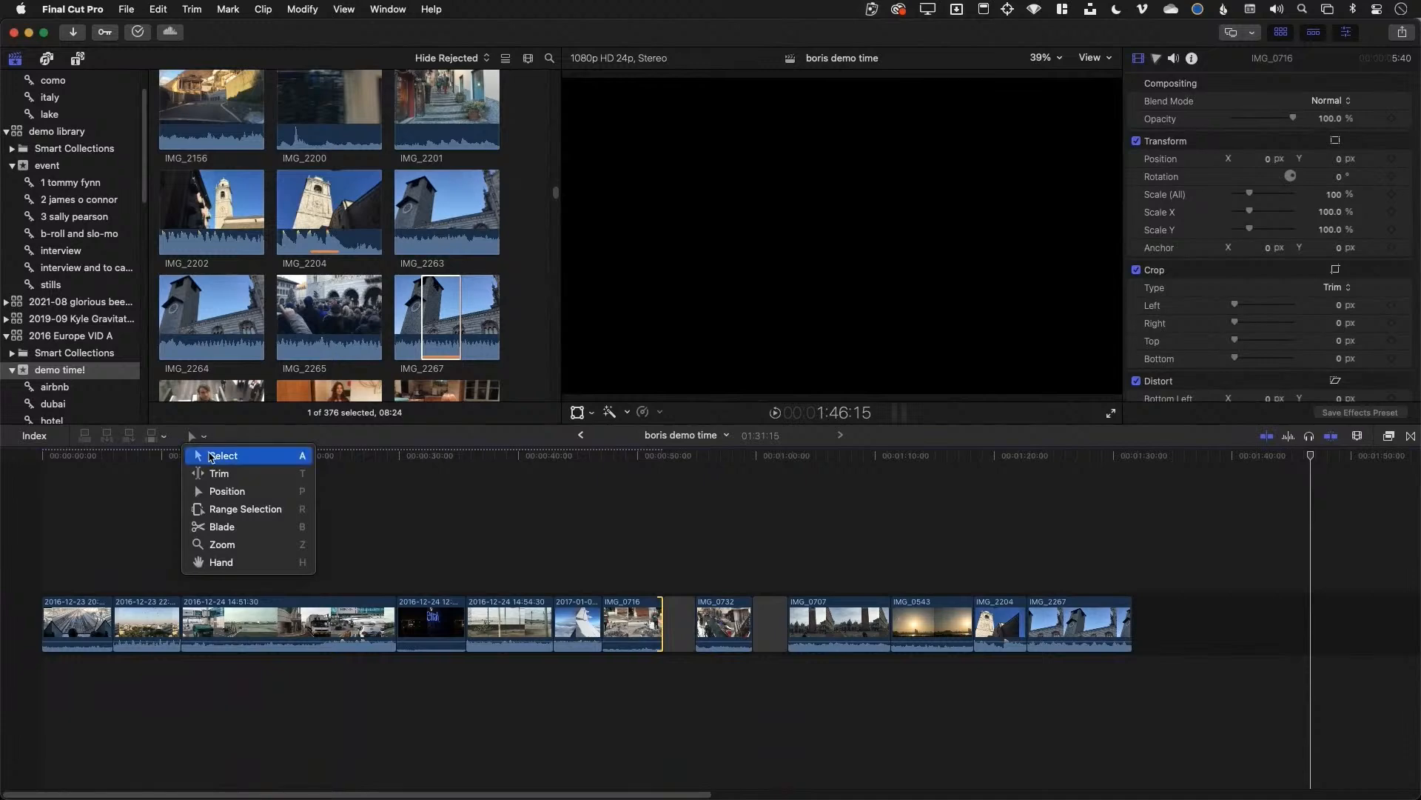
left_click(211, 457)
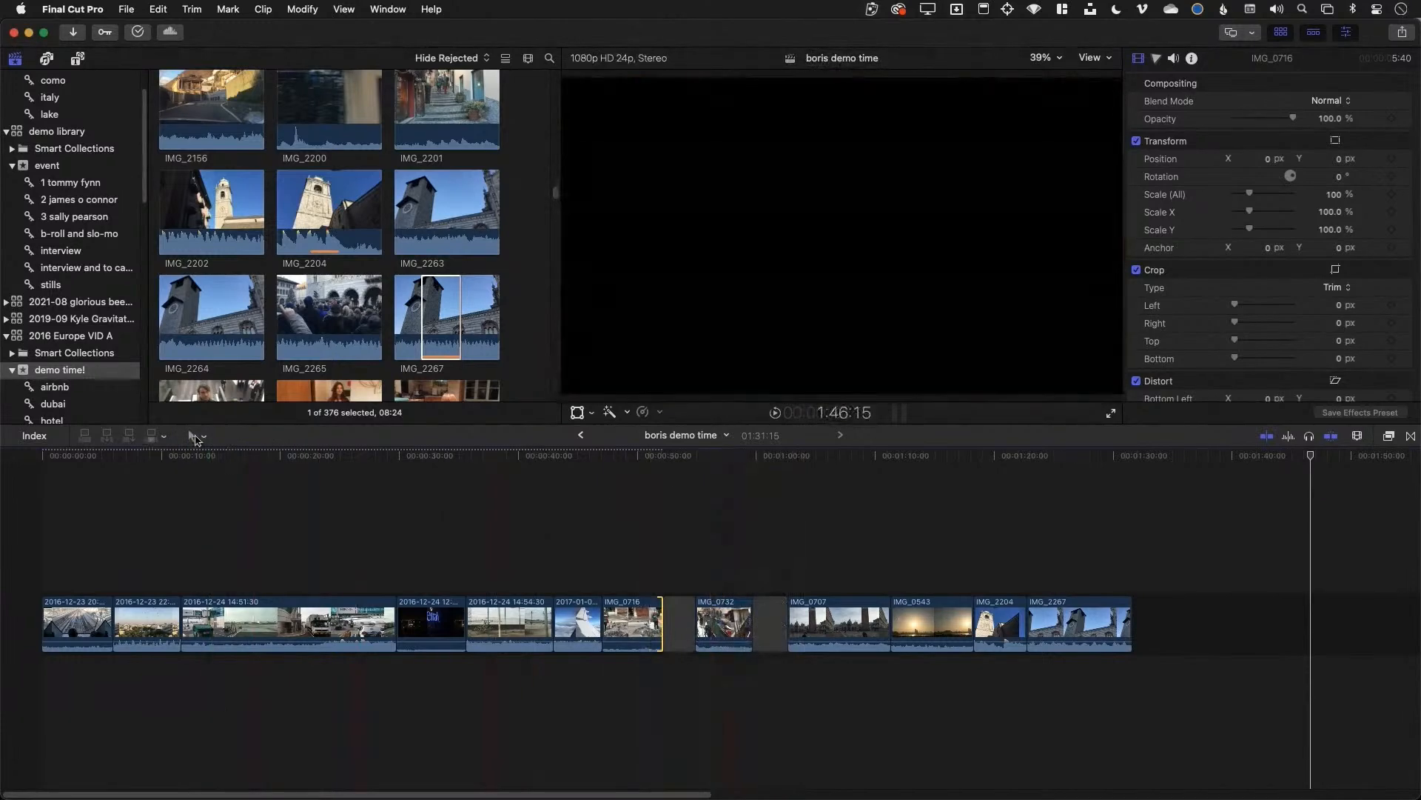
Ripple-trim the 2017-01-07 clip end, the 14:51:30 clip, and the start of IMG_2267
left_click_drag(600, 618, 518, 619)
left_click_drag(394, 619, 256, 618)
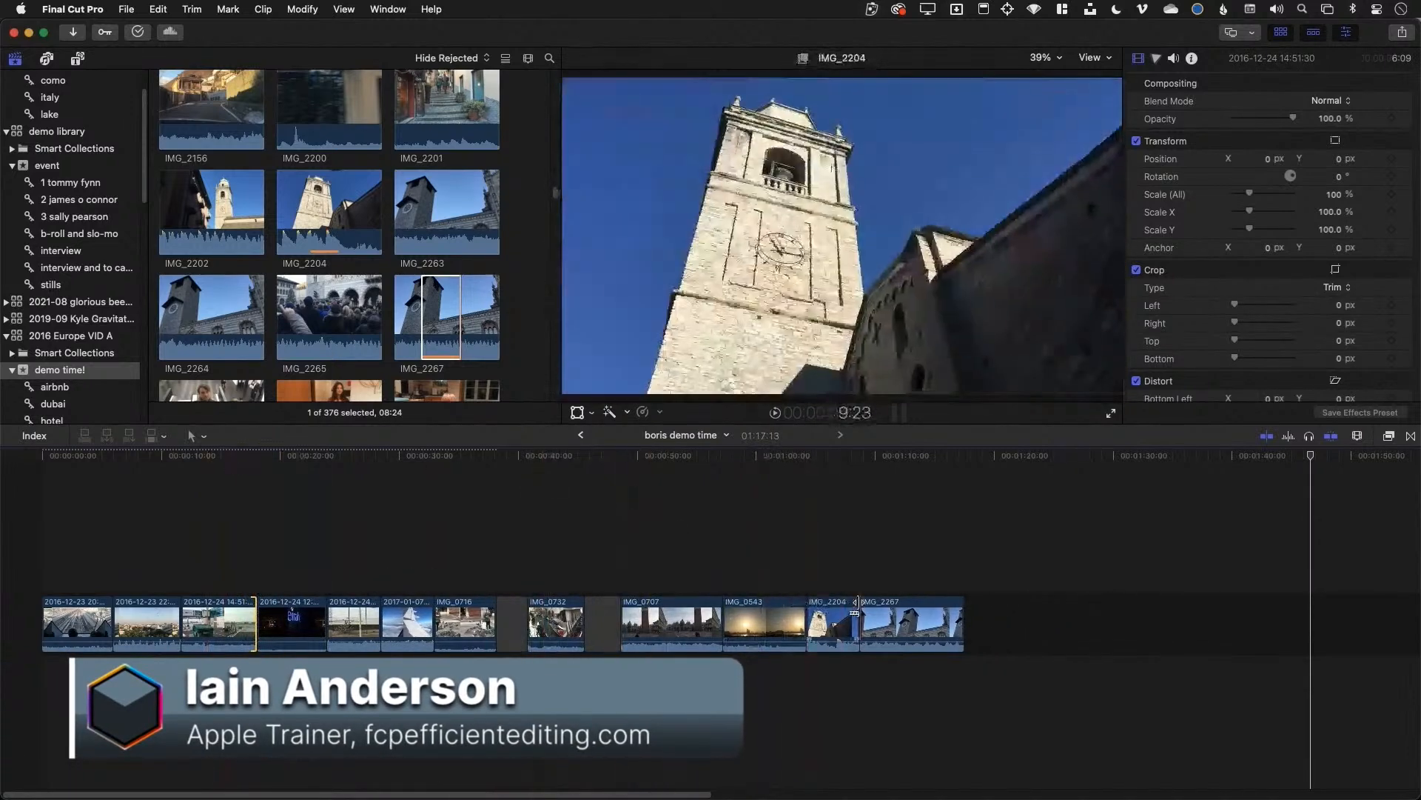
left_click_drag(860, 618, 897, 619)
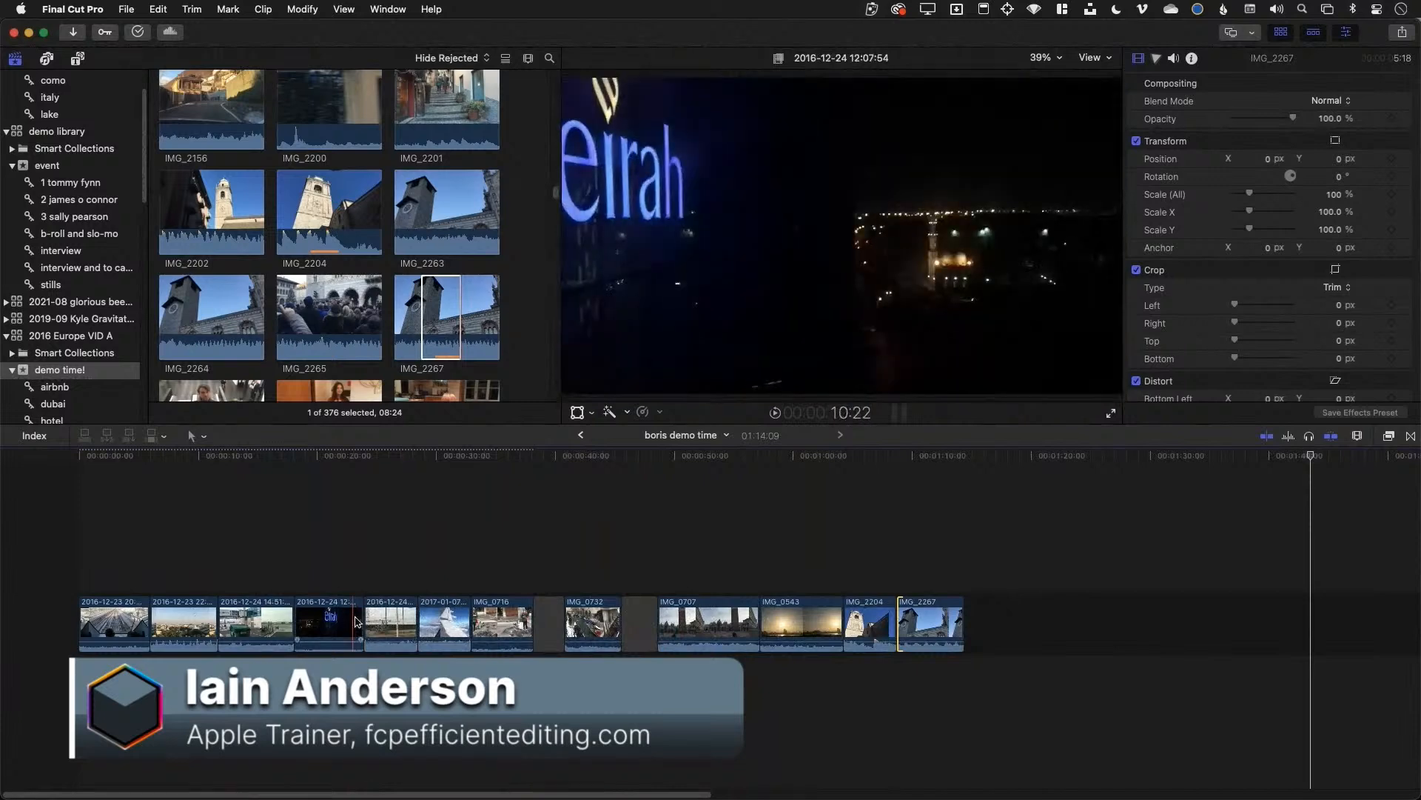
Delete a 2016-12-24 clip, and undo an attempt to replace the 2017-01-07 clip with a gap
left_click(395, 622)
key("Delete")
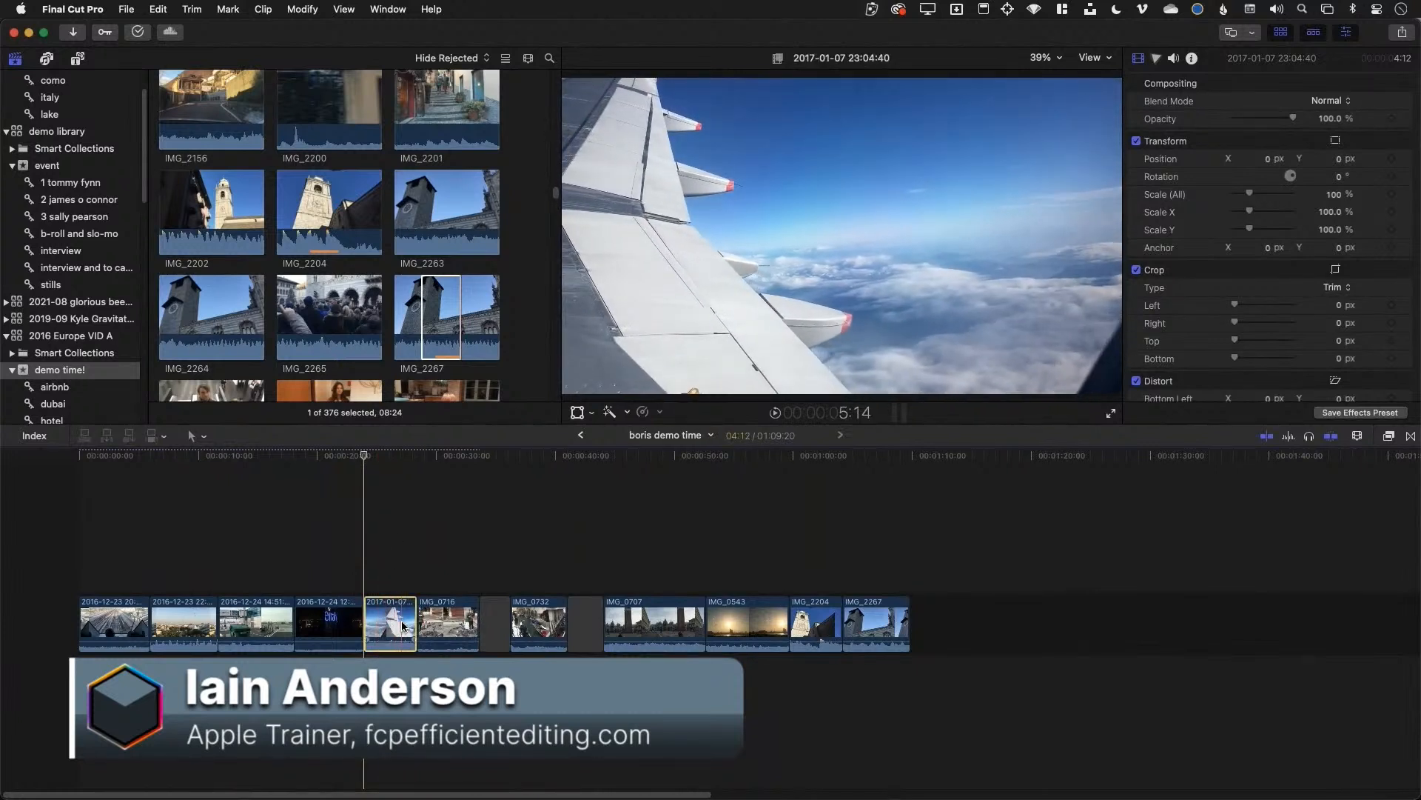
key("shift+Delete")
key("super+z")
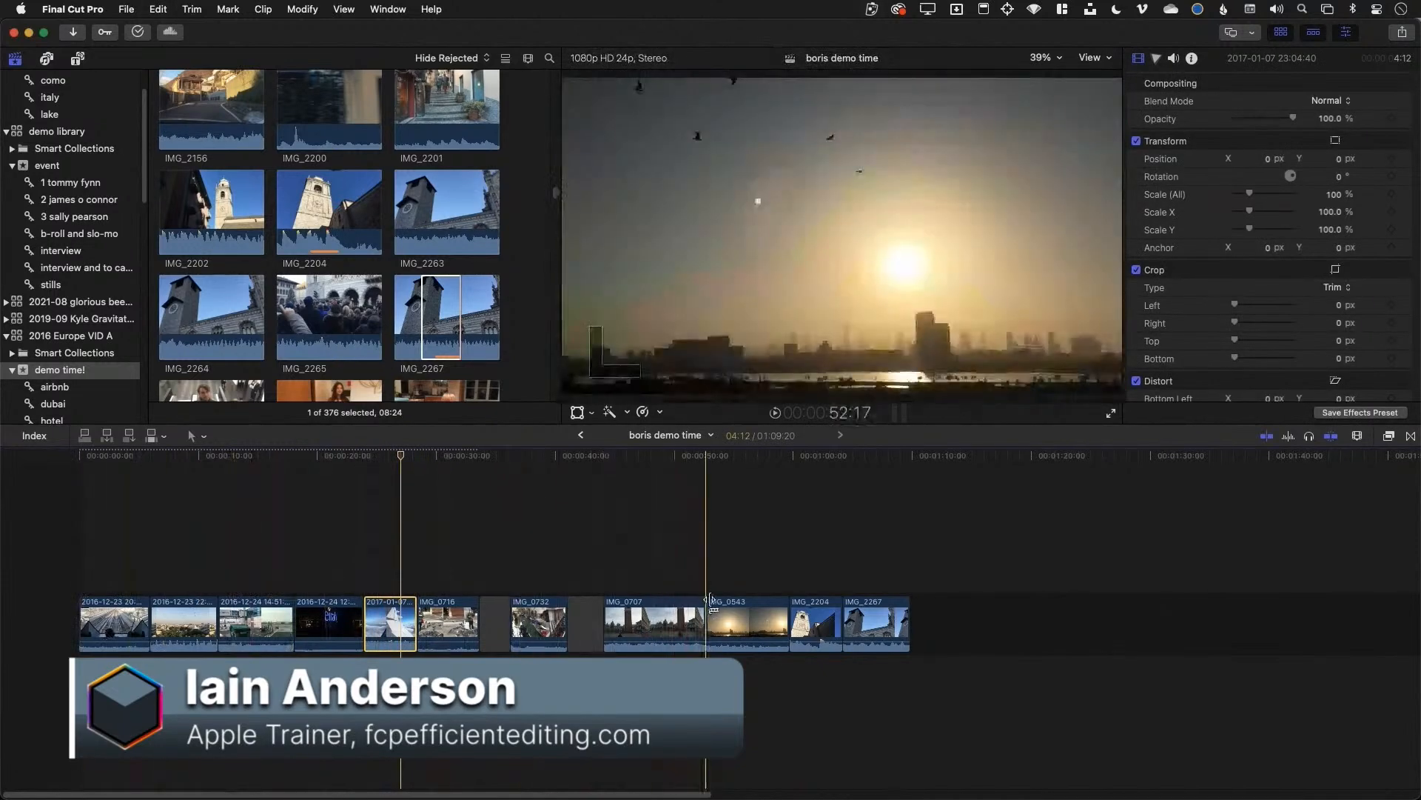
Shorten IMG_0707 to 7 seconds and mark a short range in IMG_2774
left_click_drag(710, 601, 682, 607)
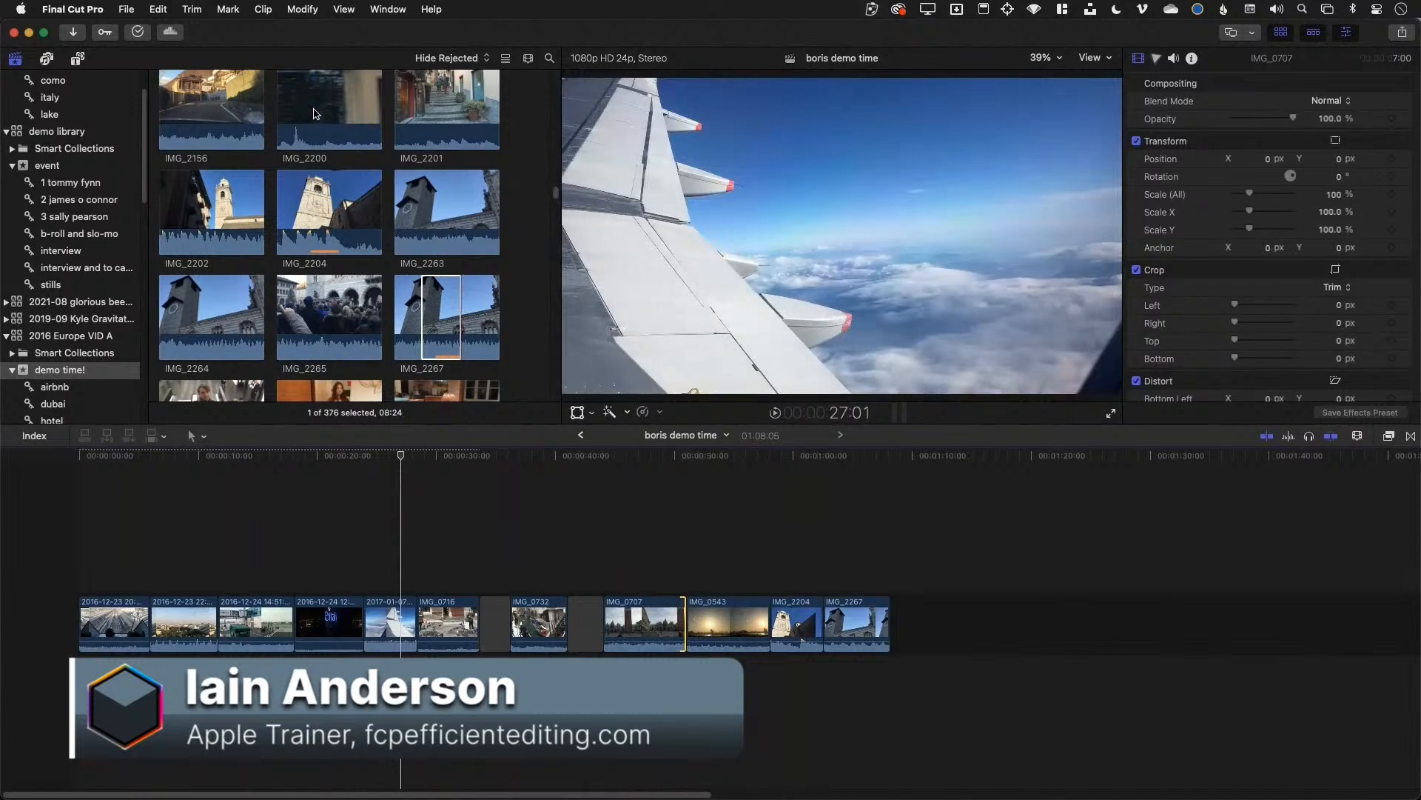
scroll(318, 221, "down", 15)
left_click_drag(318, 253, 449, 253)
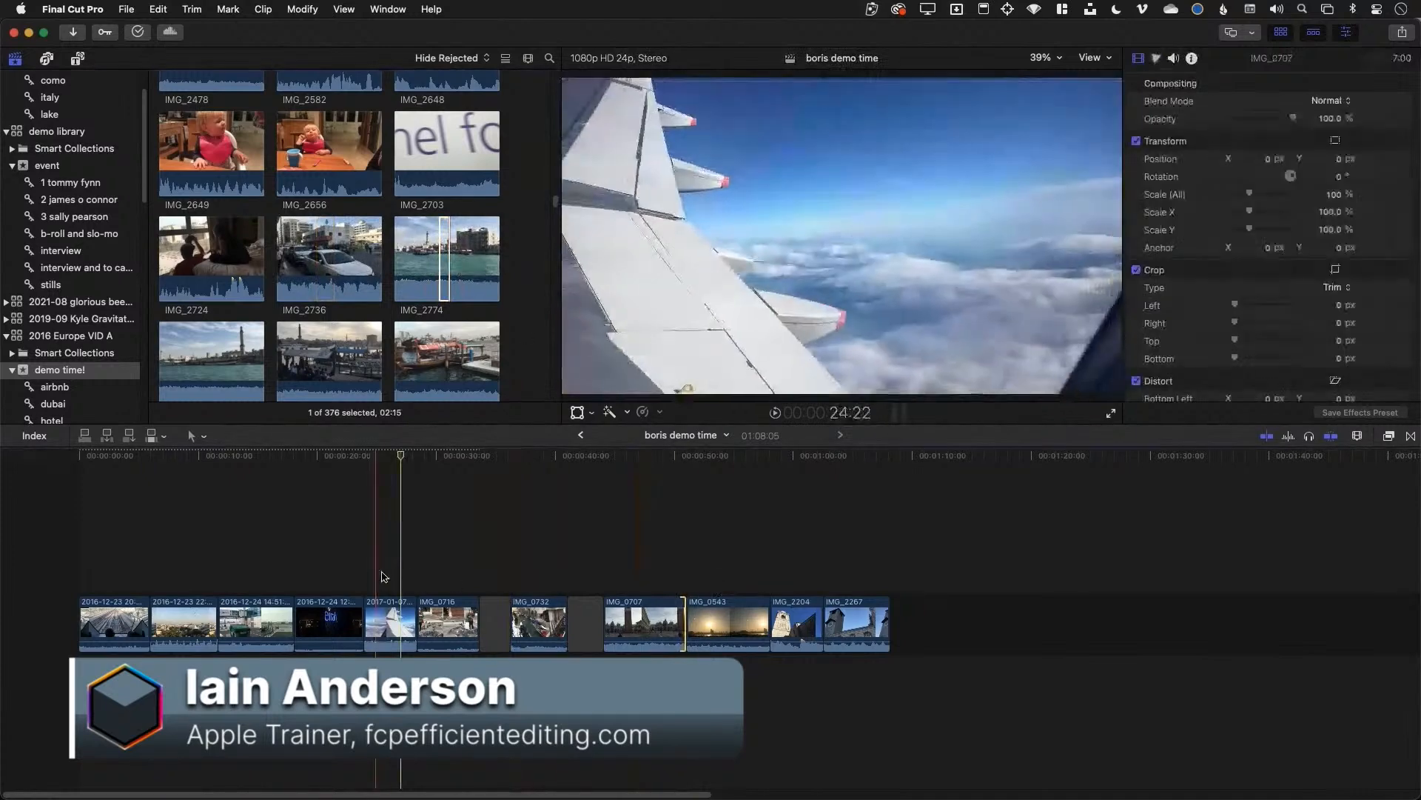
Connect the IMG_2774 range above the storyline and play back the cutaway
key("q")
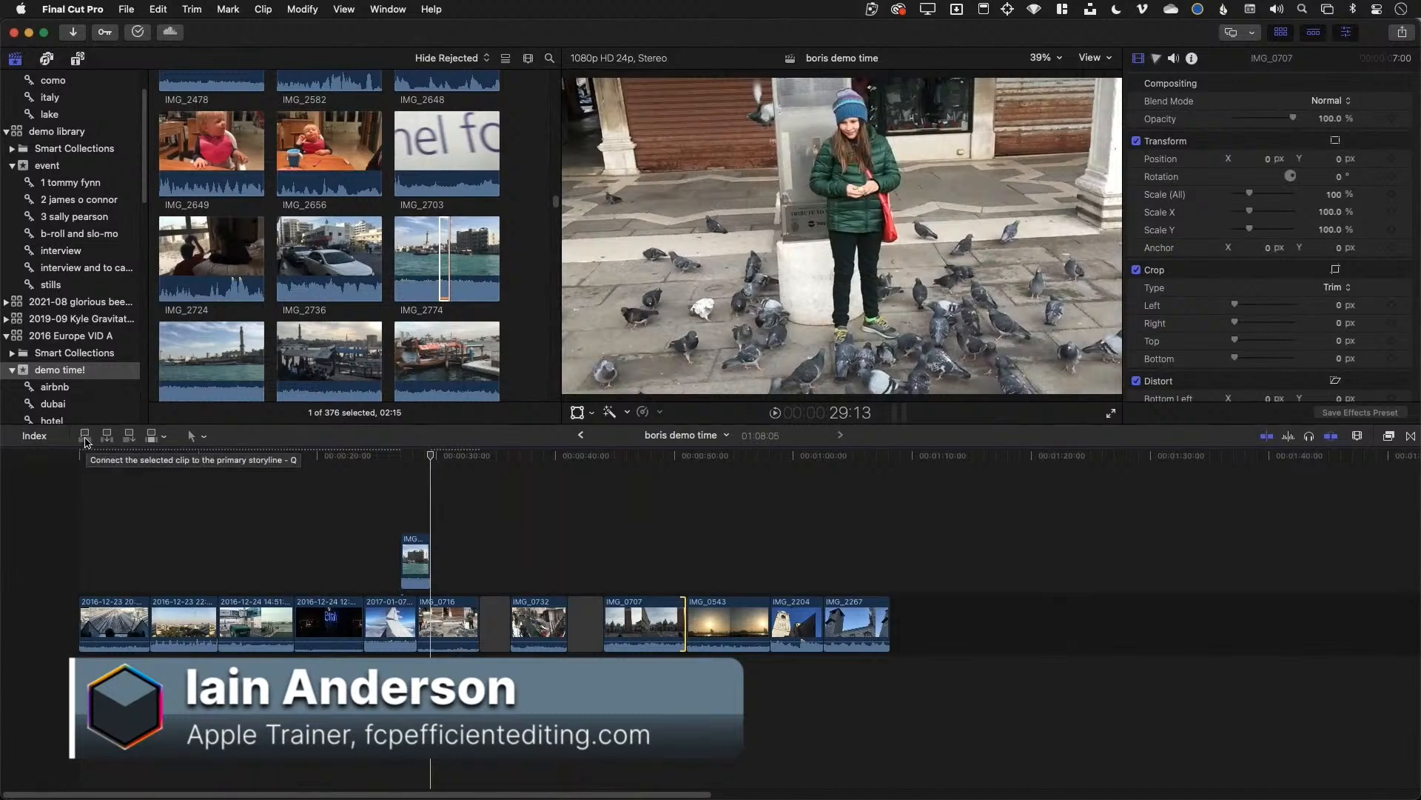
left_click(393, 503)
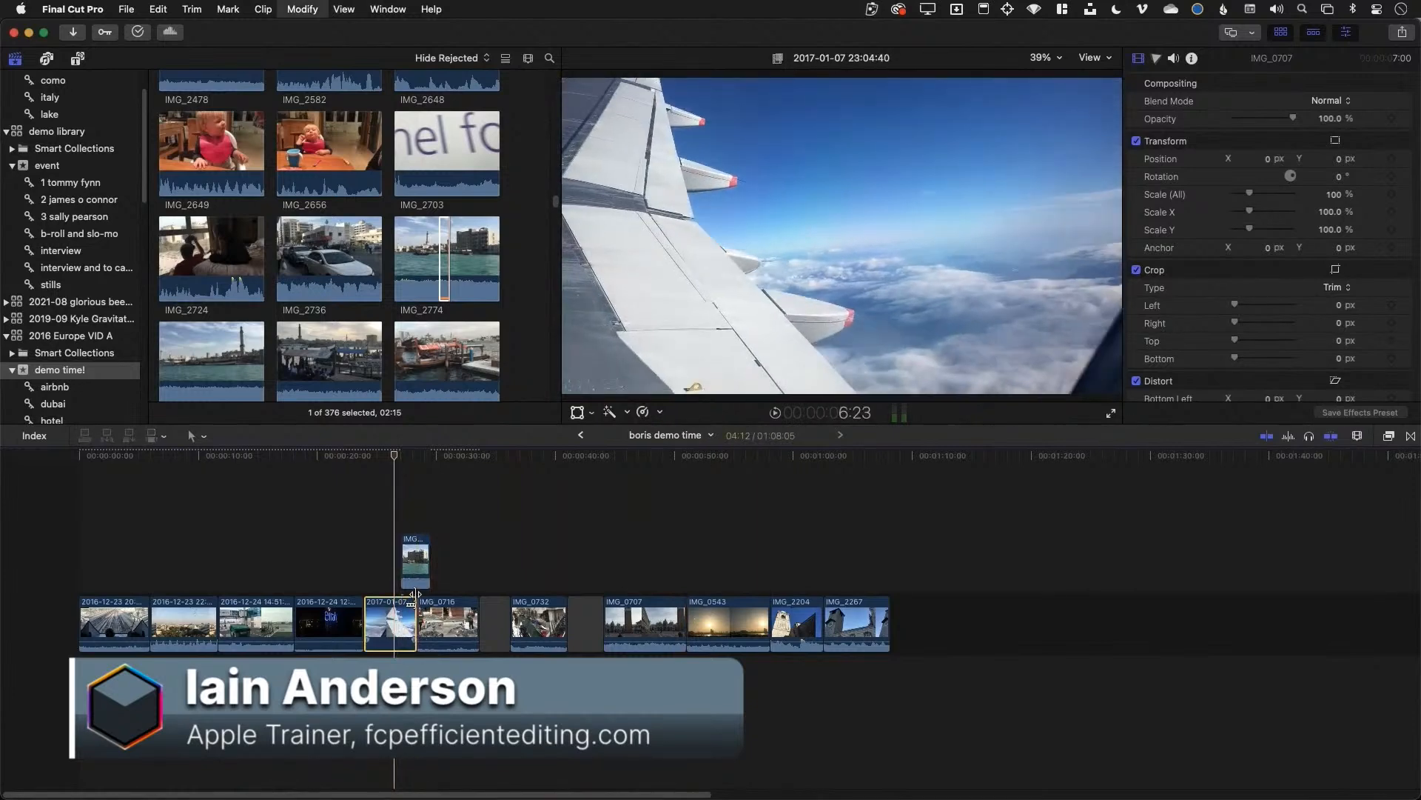
left_click(415, 563)
key("space")
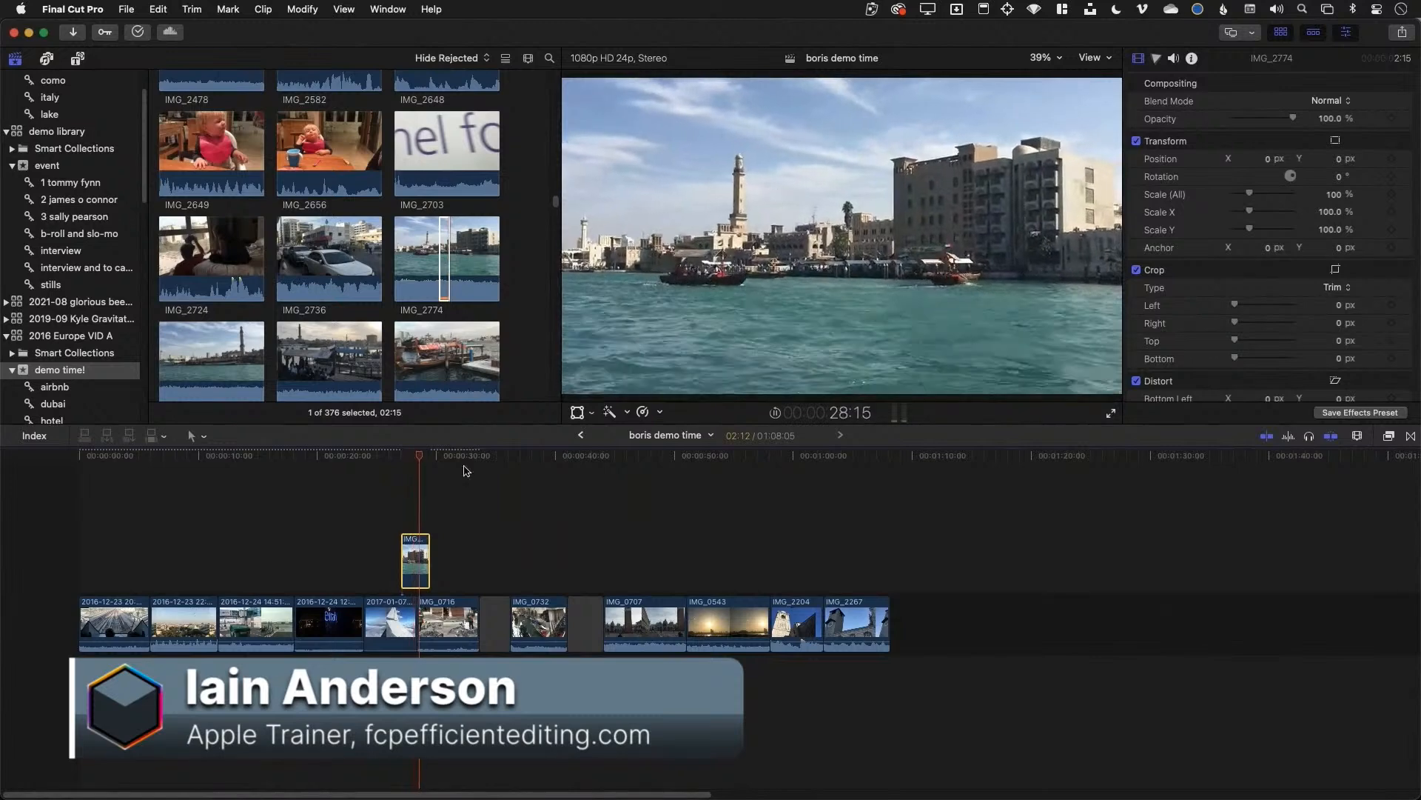
key("space")
Connect a range of IMG_2736 above the playhead, silence its audio and shorten its end
left_click_drag(324, 259, 333, 261)
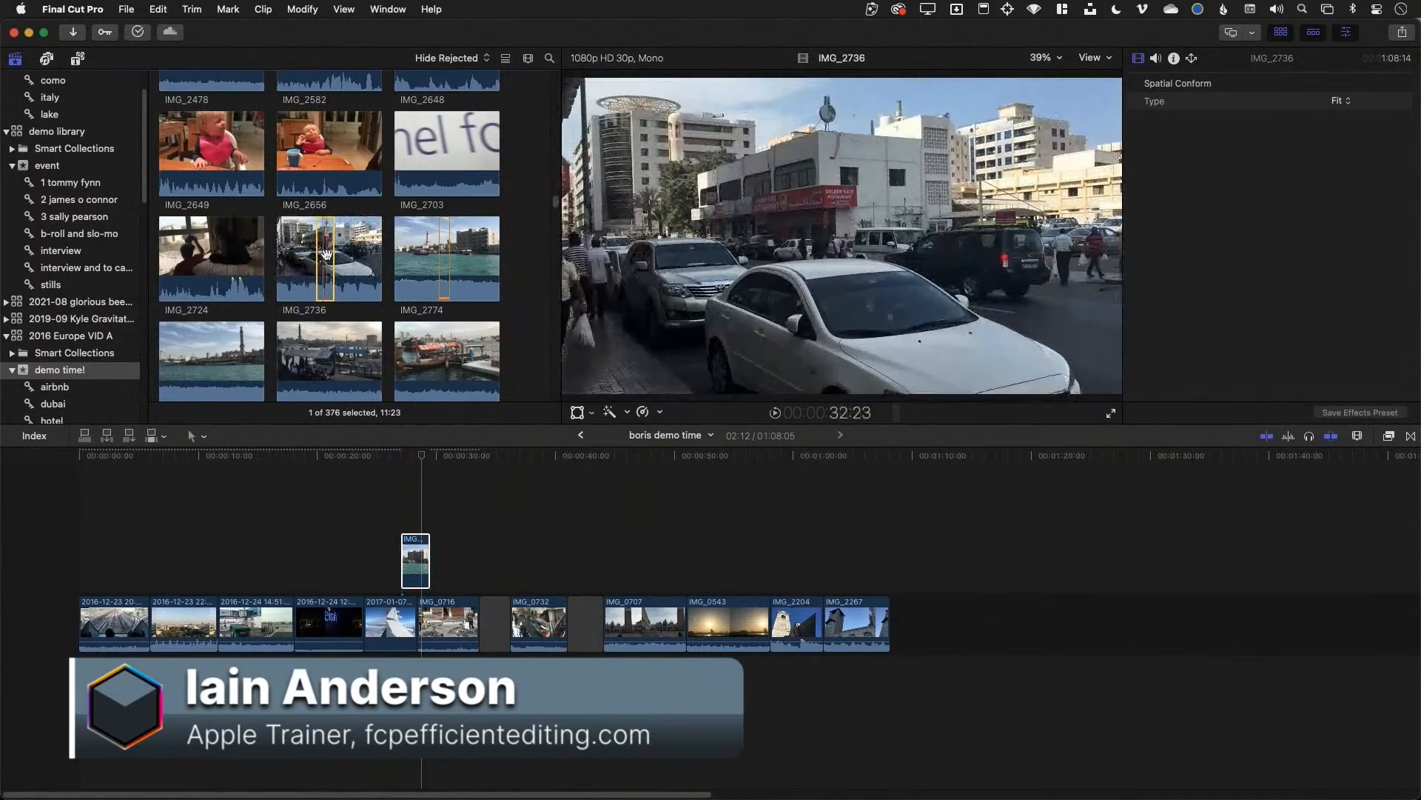
left_click_drag(326, 256, 417, 500)
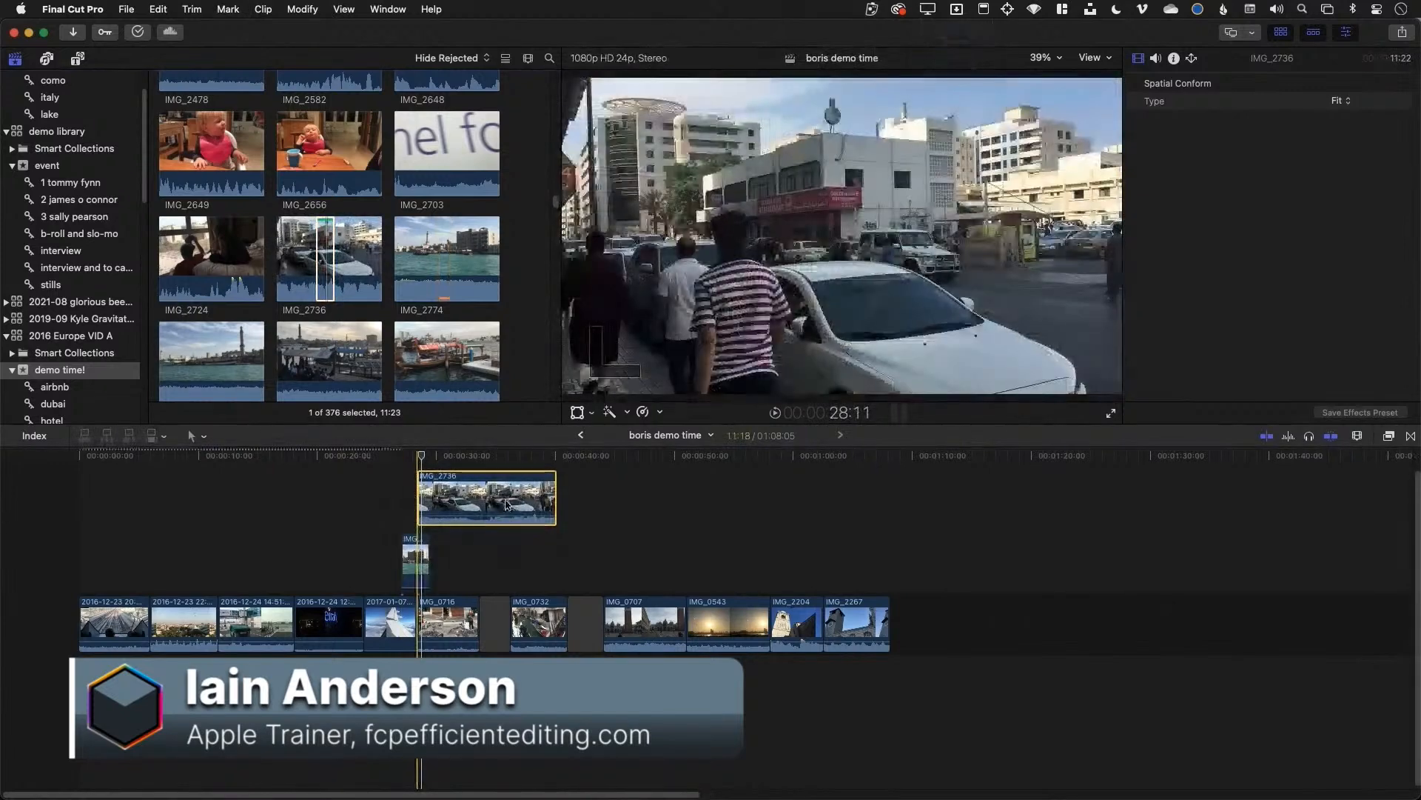
key("ctrl+minus")
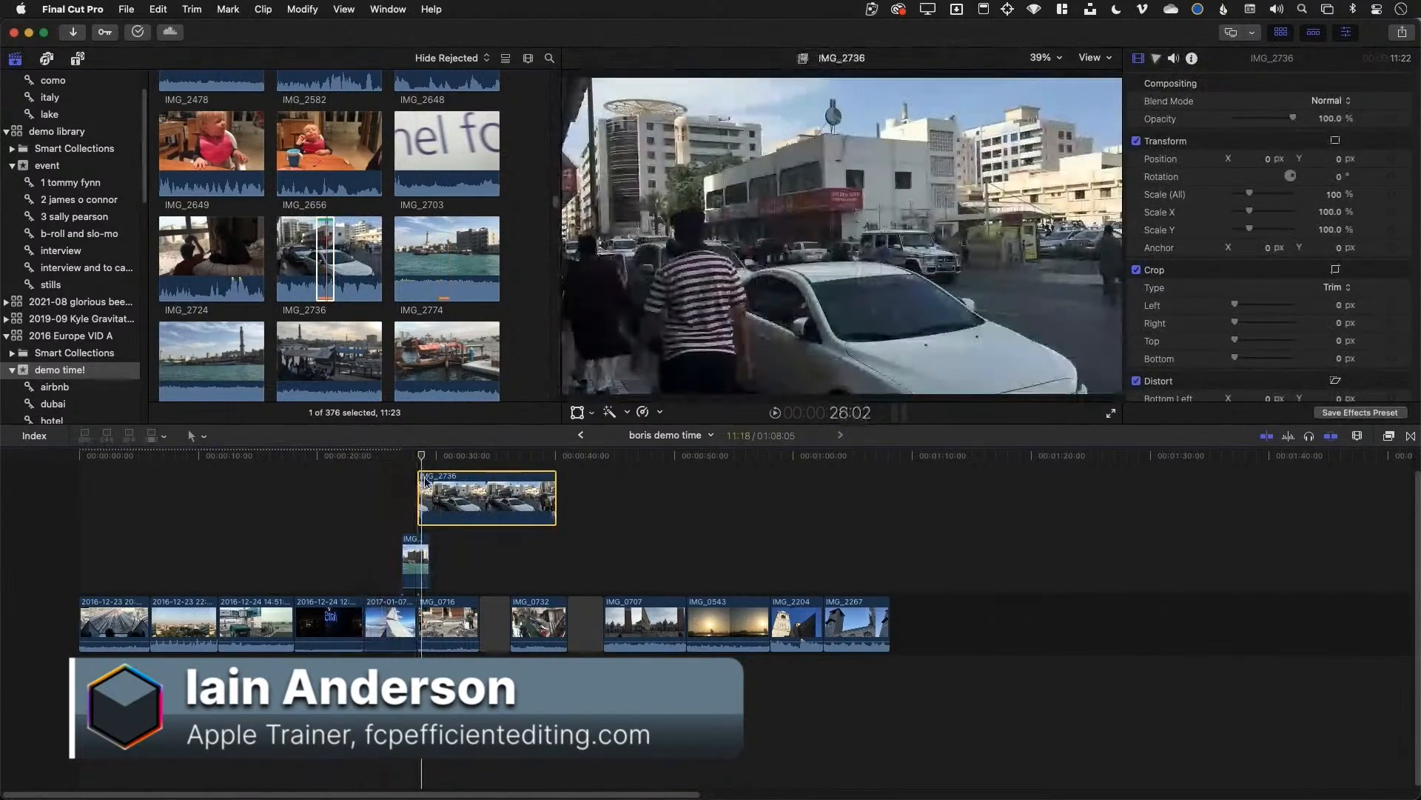
left_click_drag(444, 490, 429, 545)
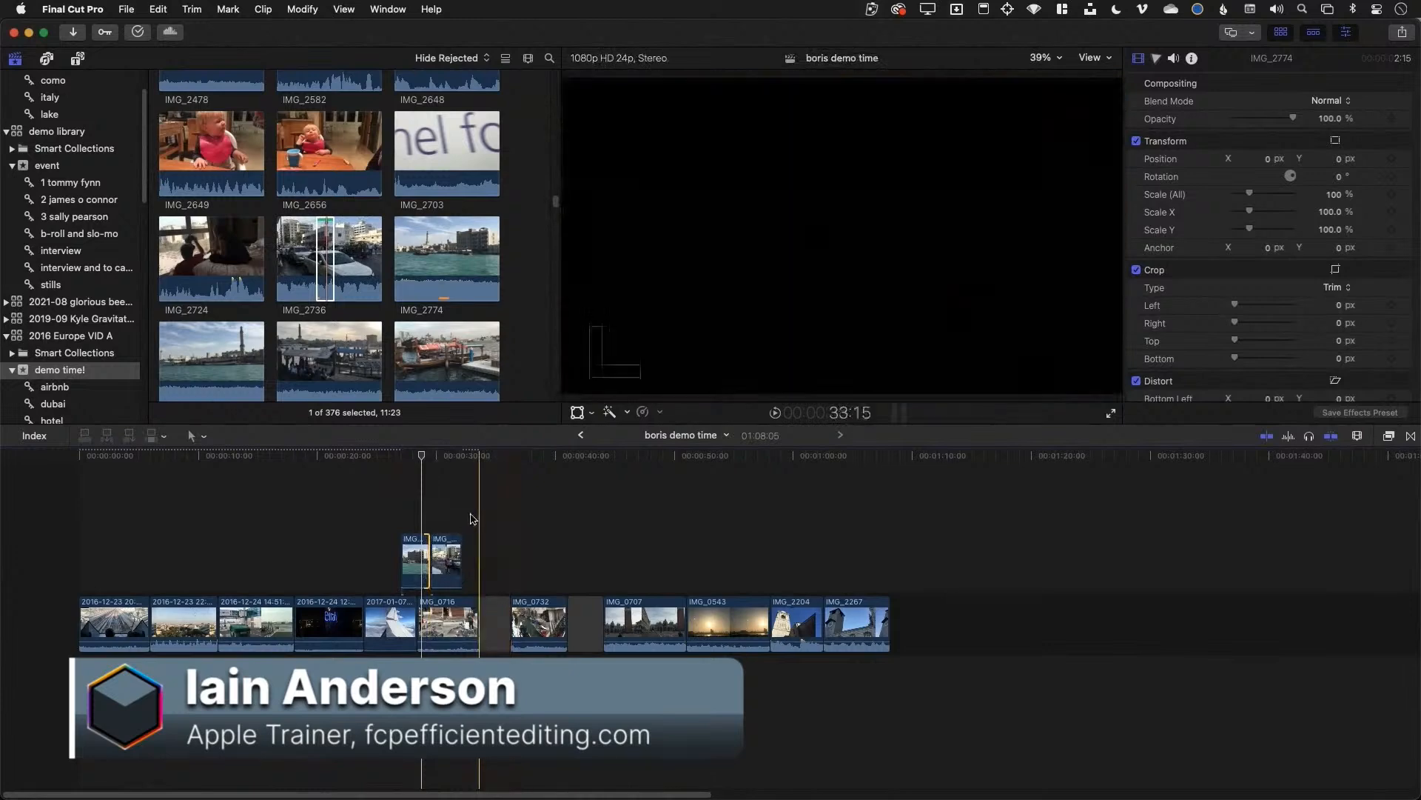
key("super+equal")
Join the connected IMG_2774 and IMG_2736 clips into one connected storyline
left_click(498, 471)
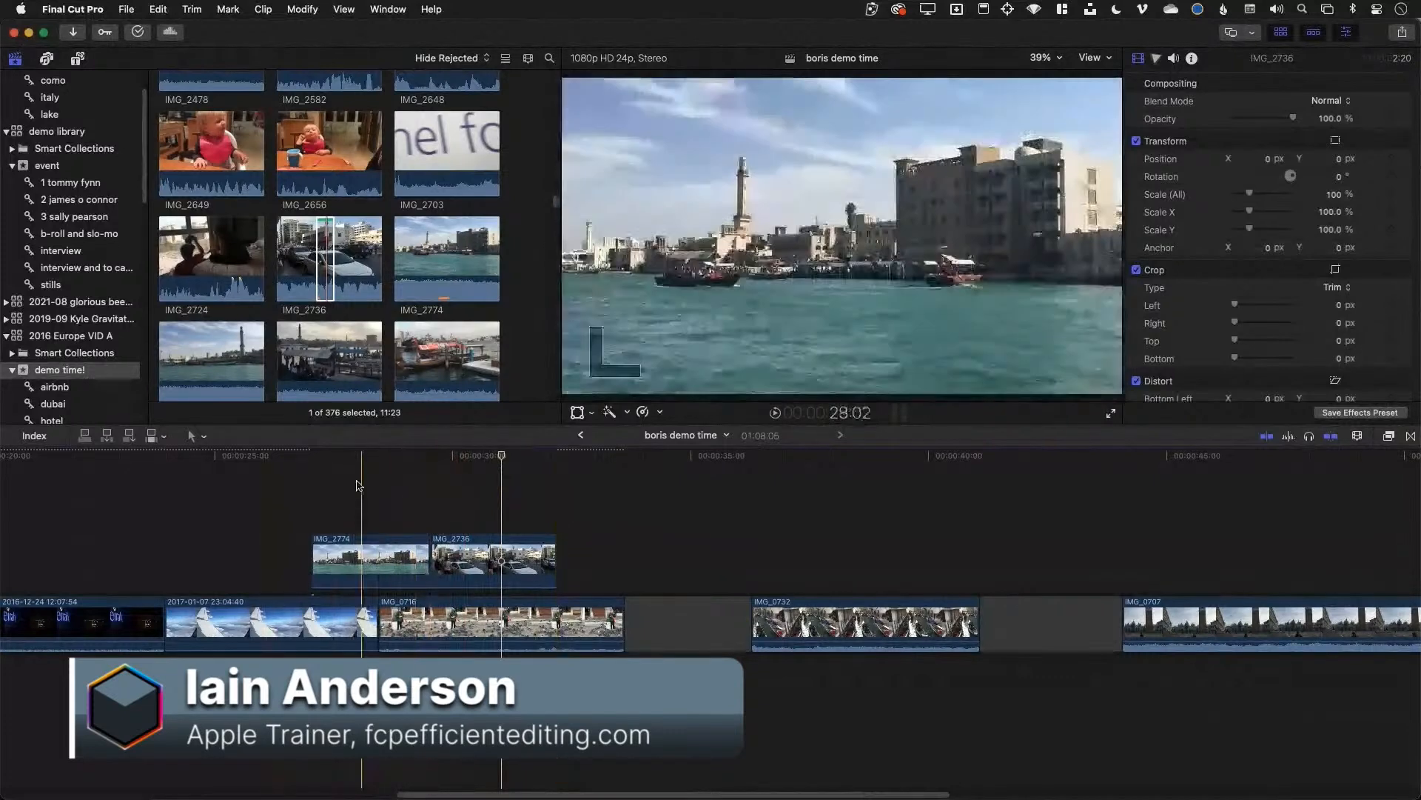
left_click_drag(349, 480, 478, 554)
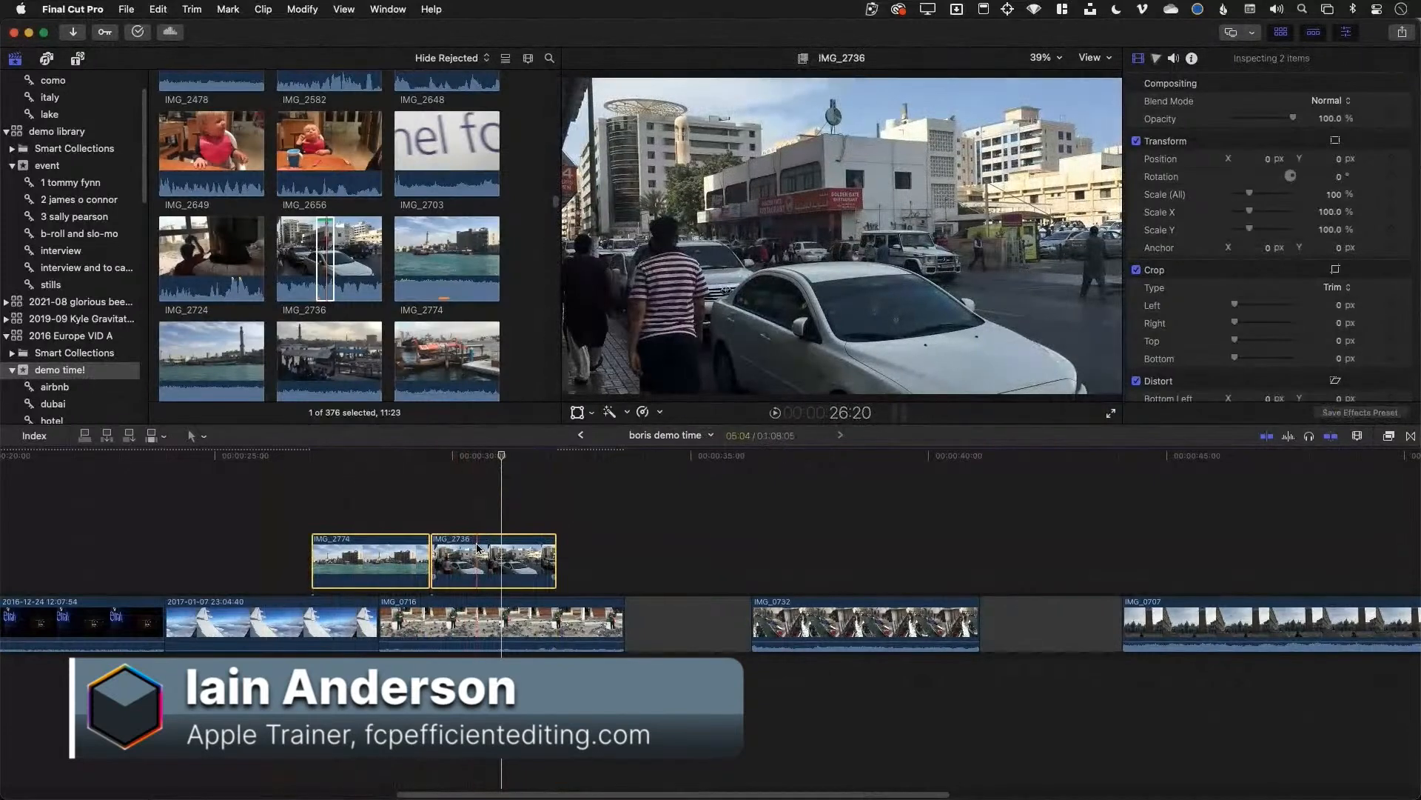
key("super+g")
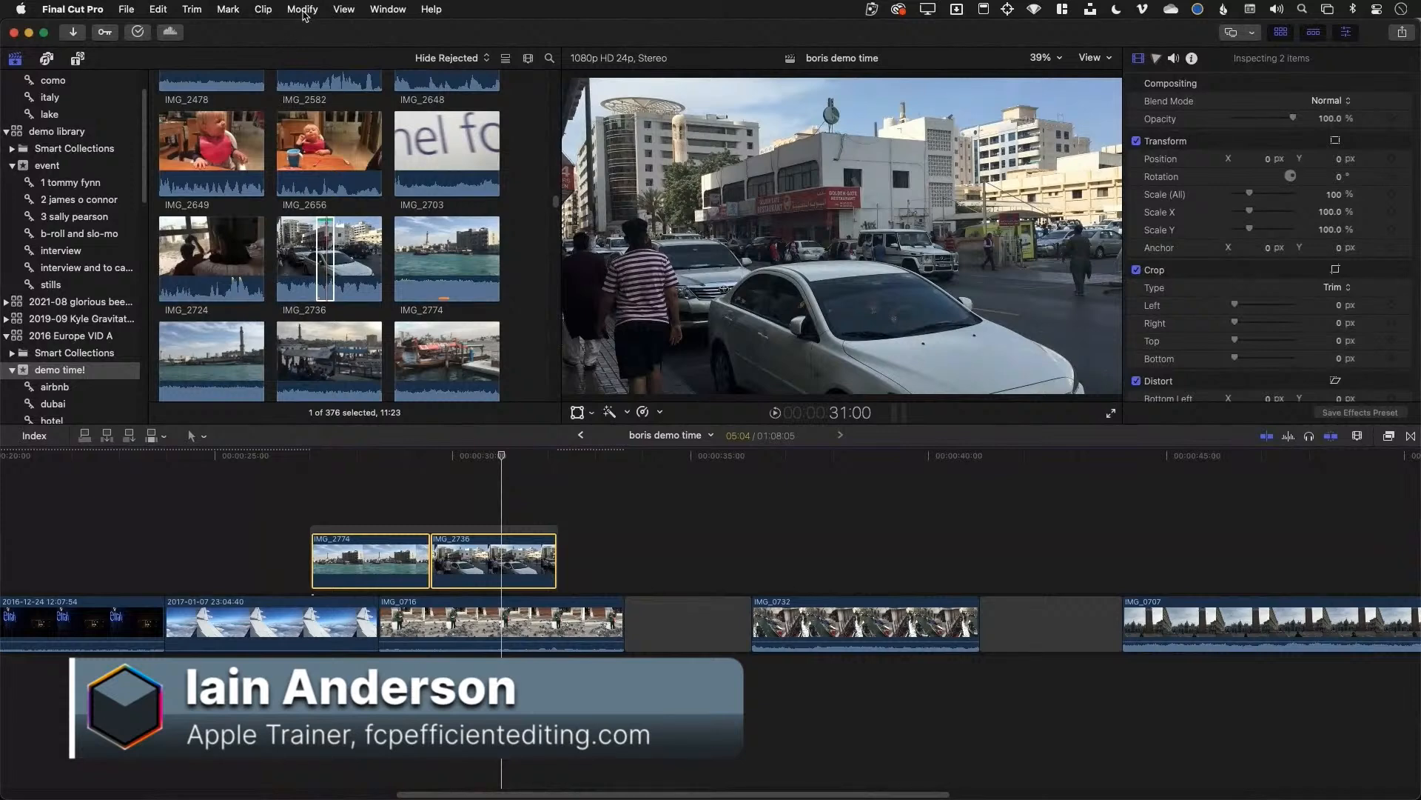
left_click(304, 10)
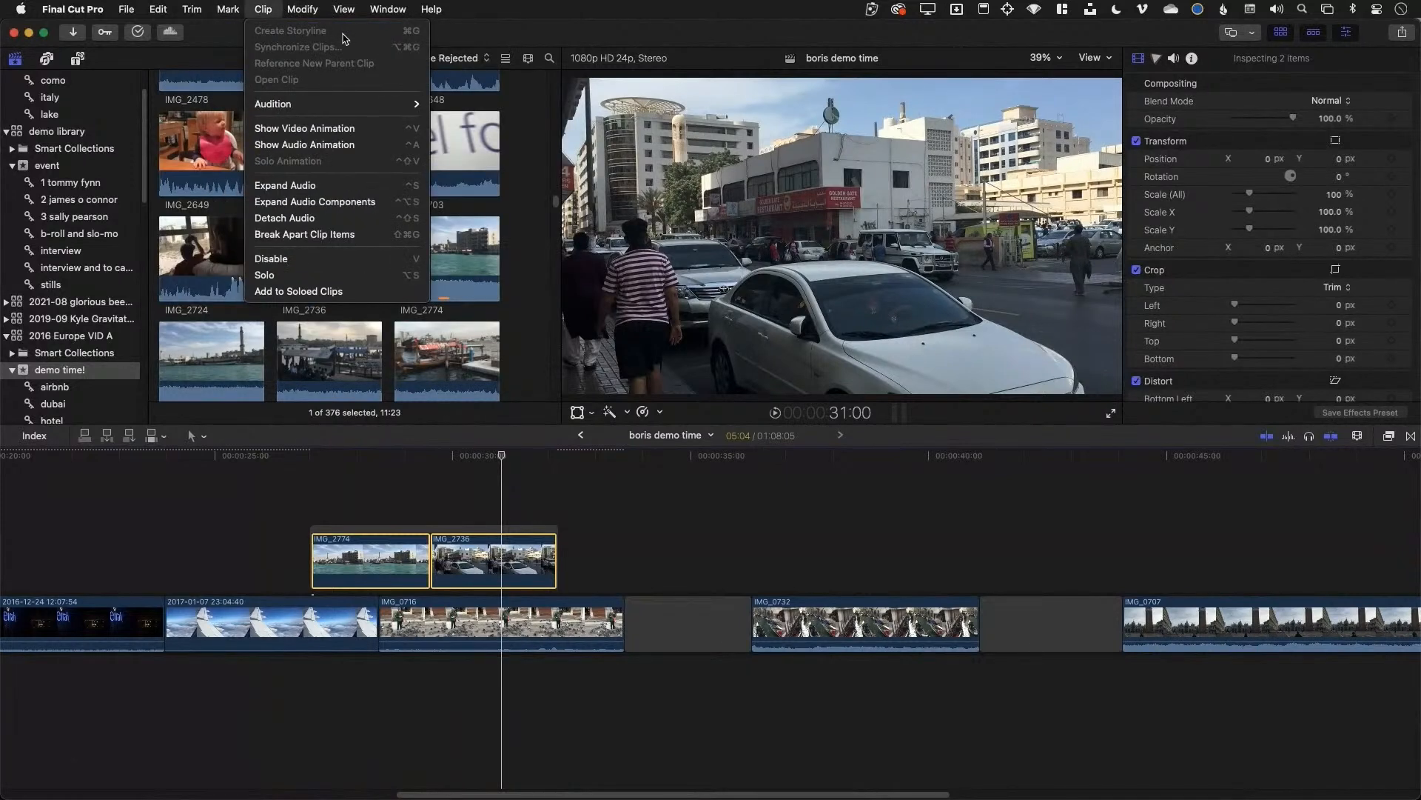
left_click(265, 6)
Trim the cut between the cutaways, move the pair earlier, and place IMG_2736 ahead of IMG_2774
left_click(445, 503)
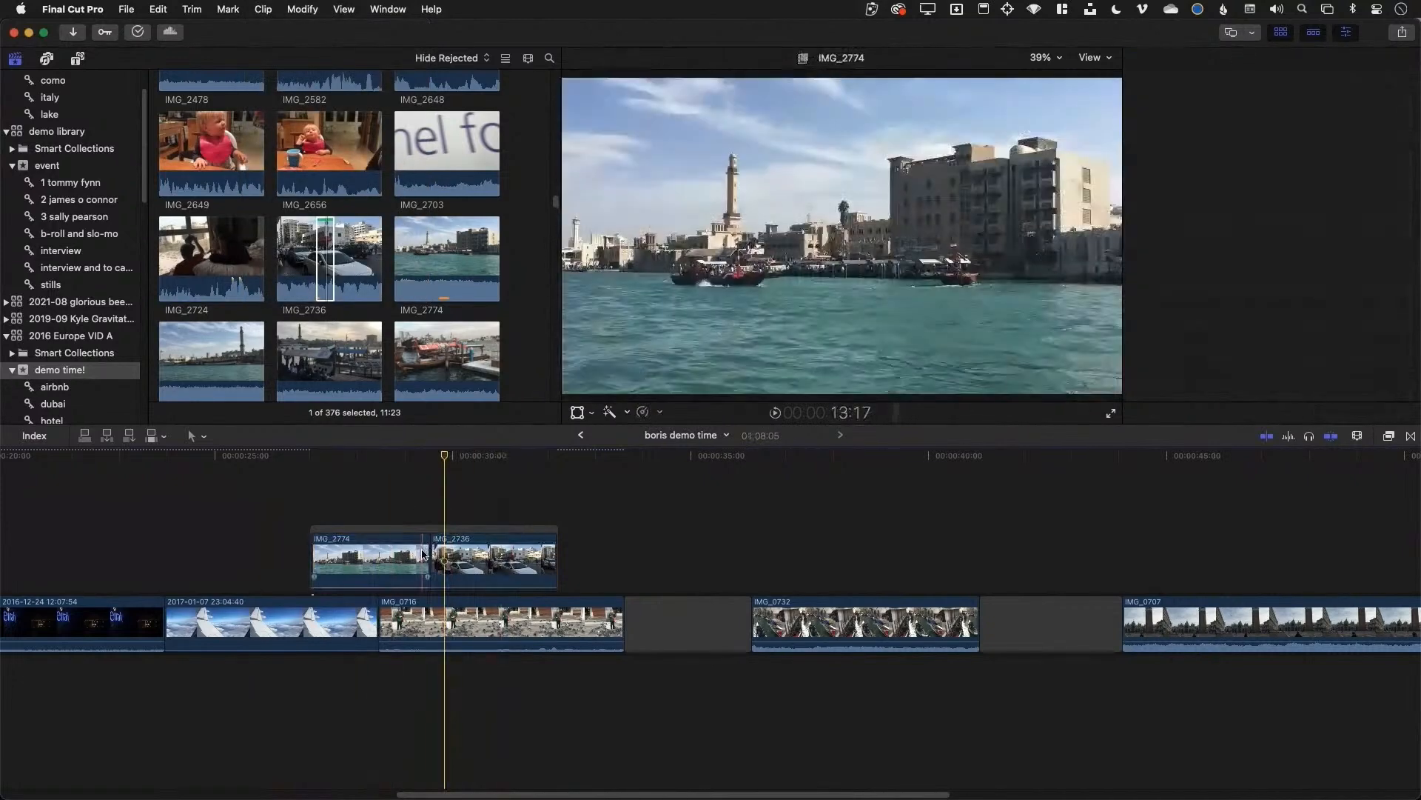
left_click_drag(423, 554, 427, 557)
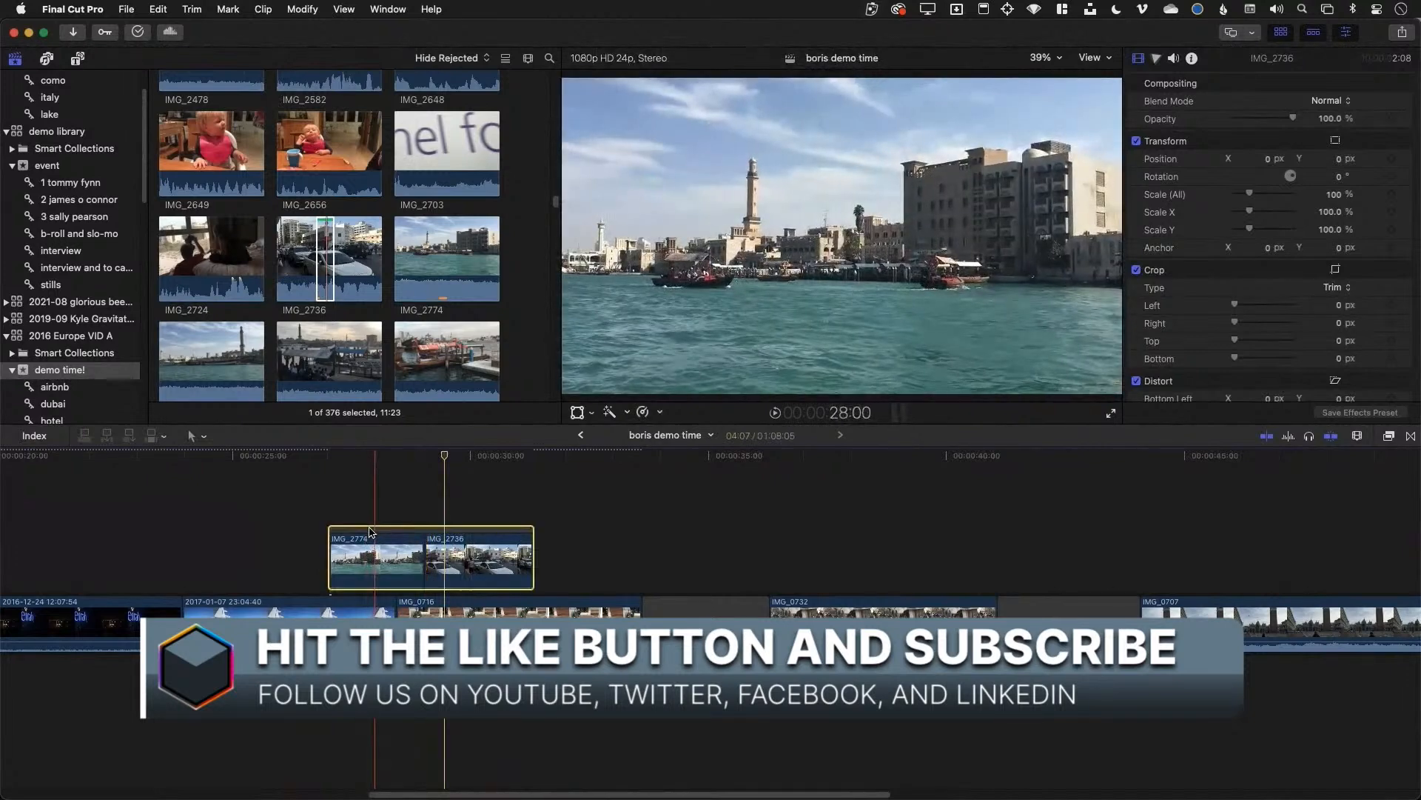
left_click_drag(366, 557, 383, 526)
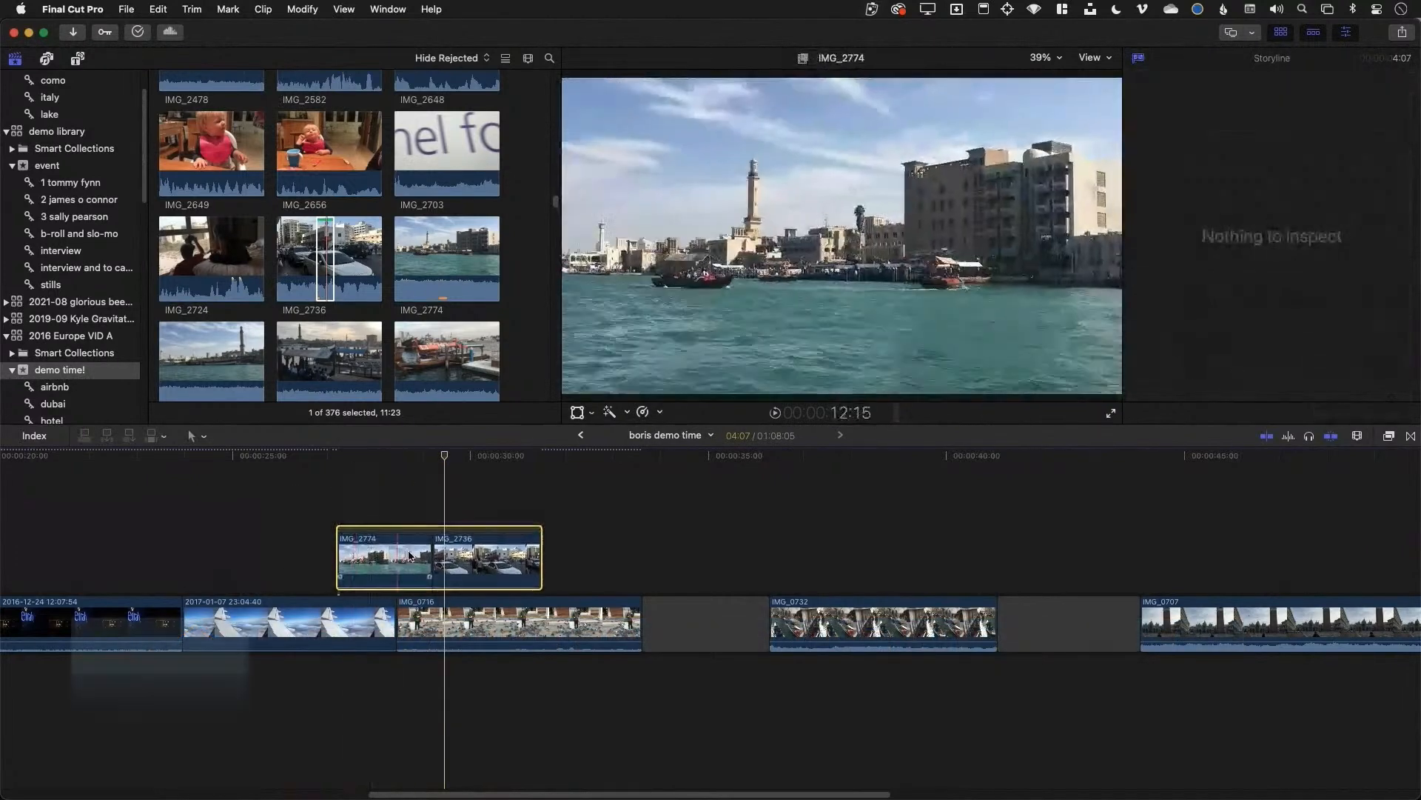
left_click_drag(460, 555, 415, 553)
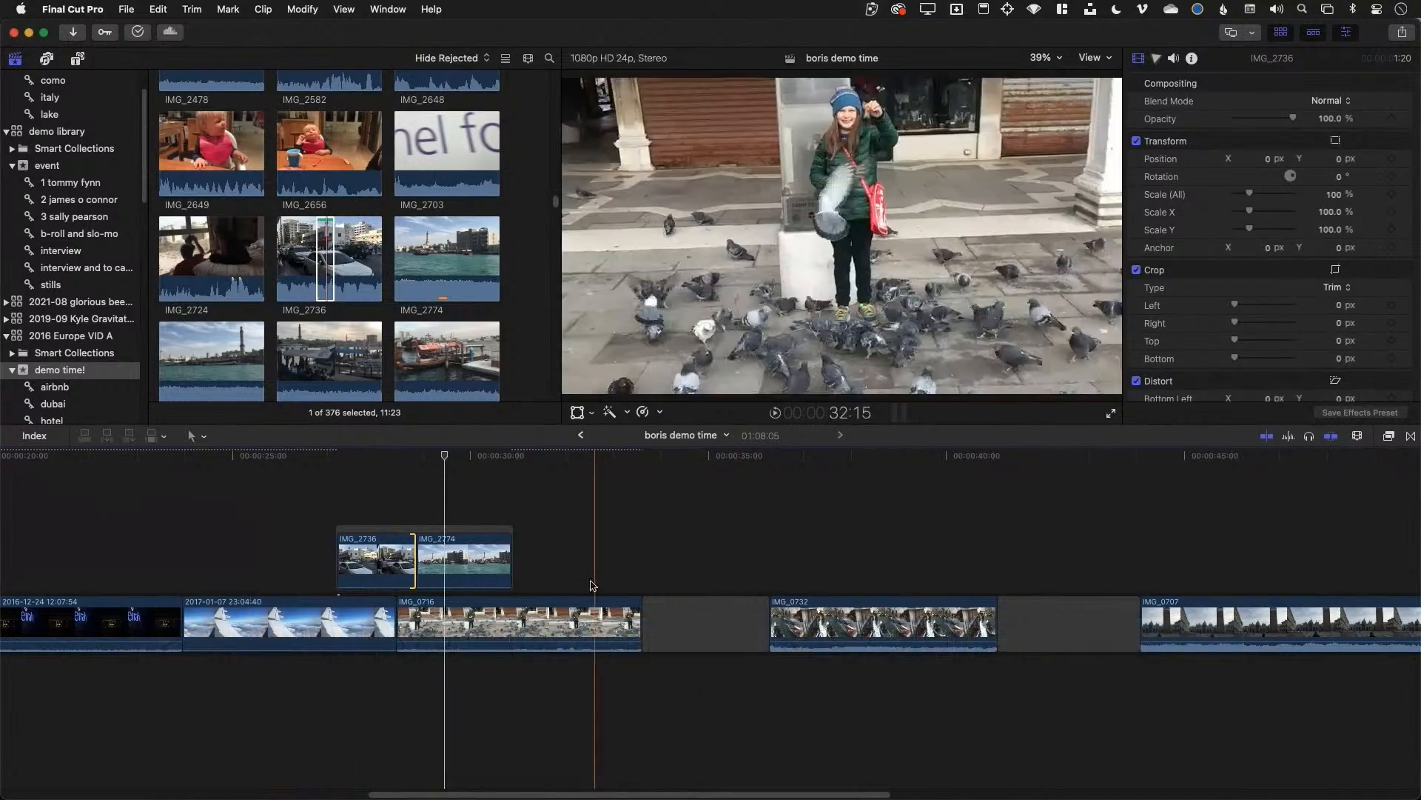
With the Trim tool, adjust the first clip's end edit and move IMG_0732 earlier
left_click(197, 436)
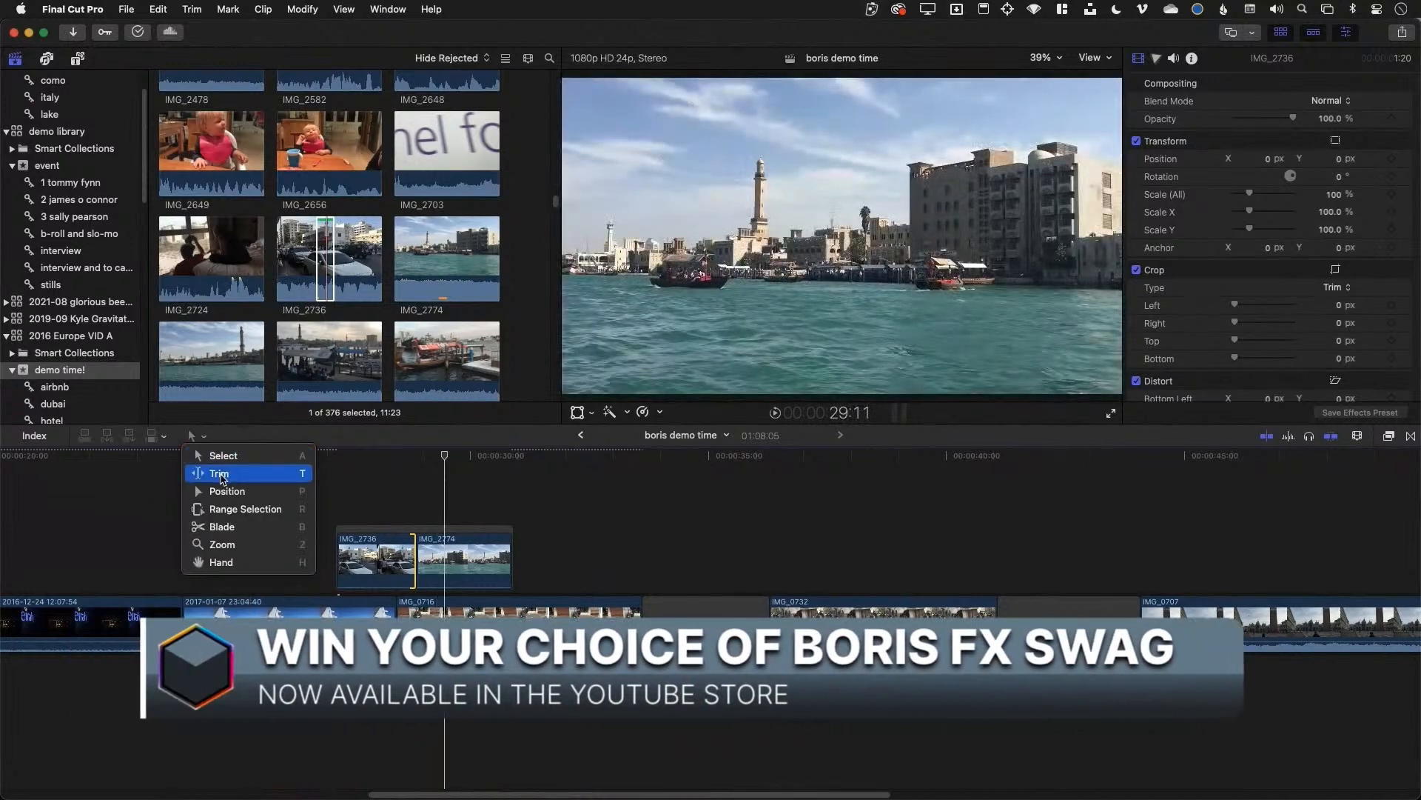
key("t")
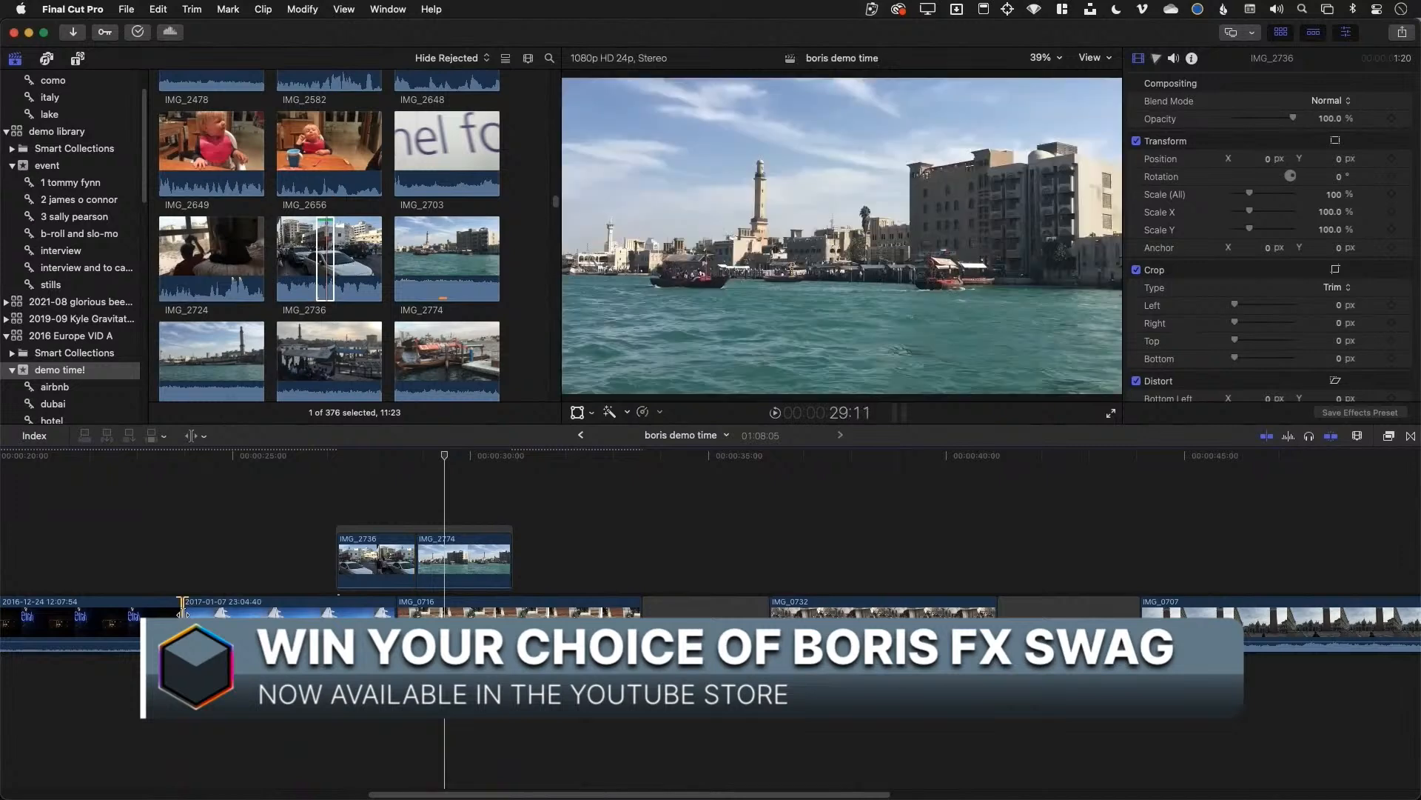
left_click_drag(180, 613, 260, 613)
mouse_move(159, 610)
left_mouse_down()
mouse_move(214, 611)
mouse_move(157, 611)
mouse_move(182, 607)
left_mouse_up()
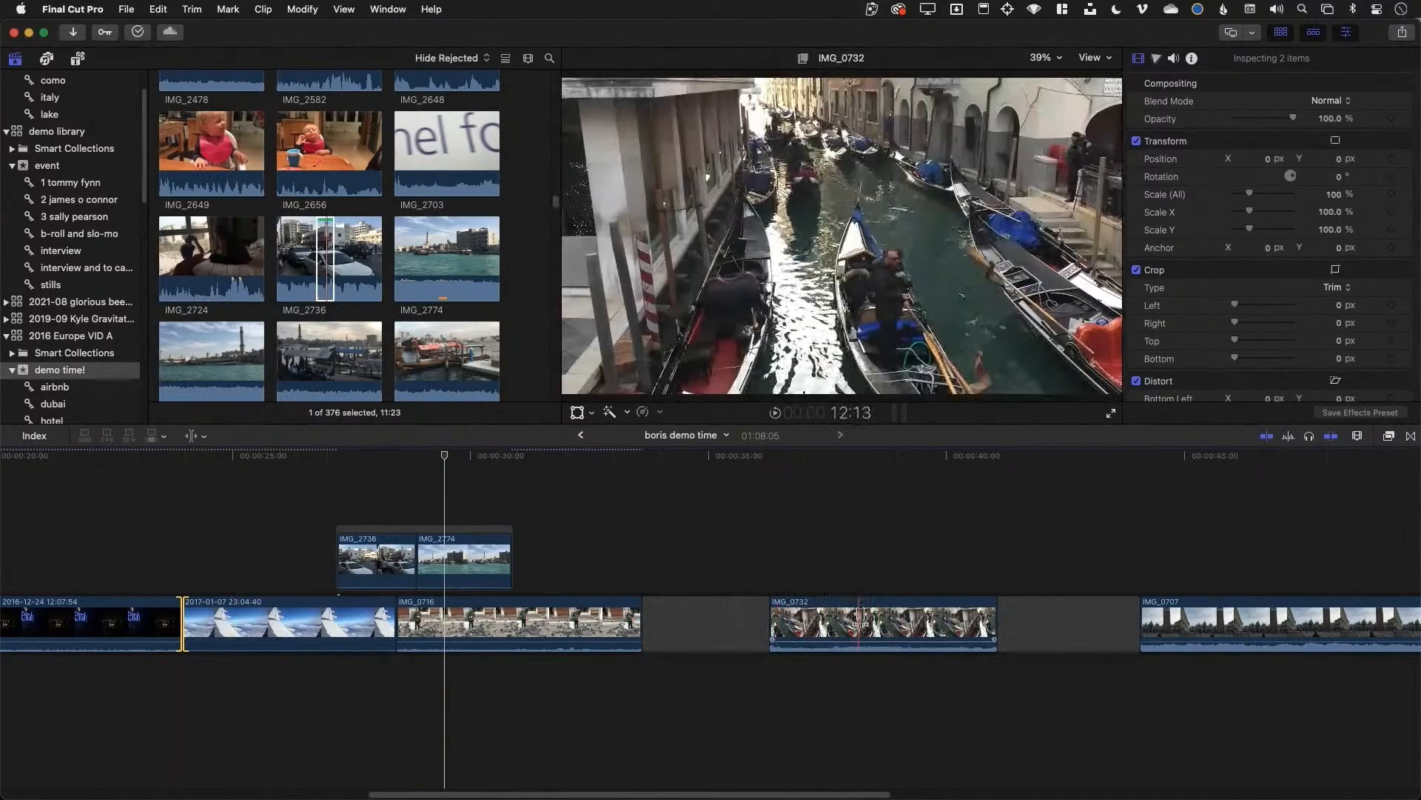
left_click_drag(864, 623, 828, 609)
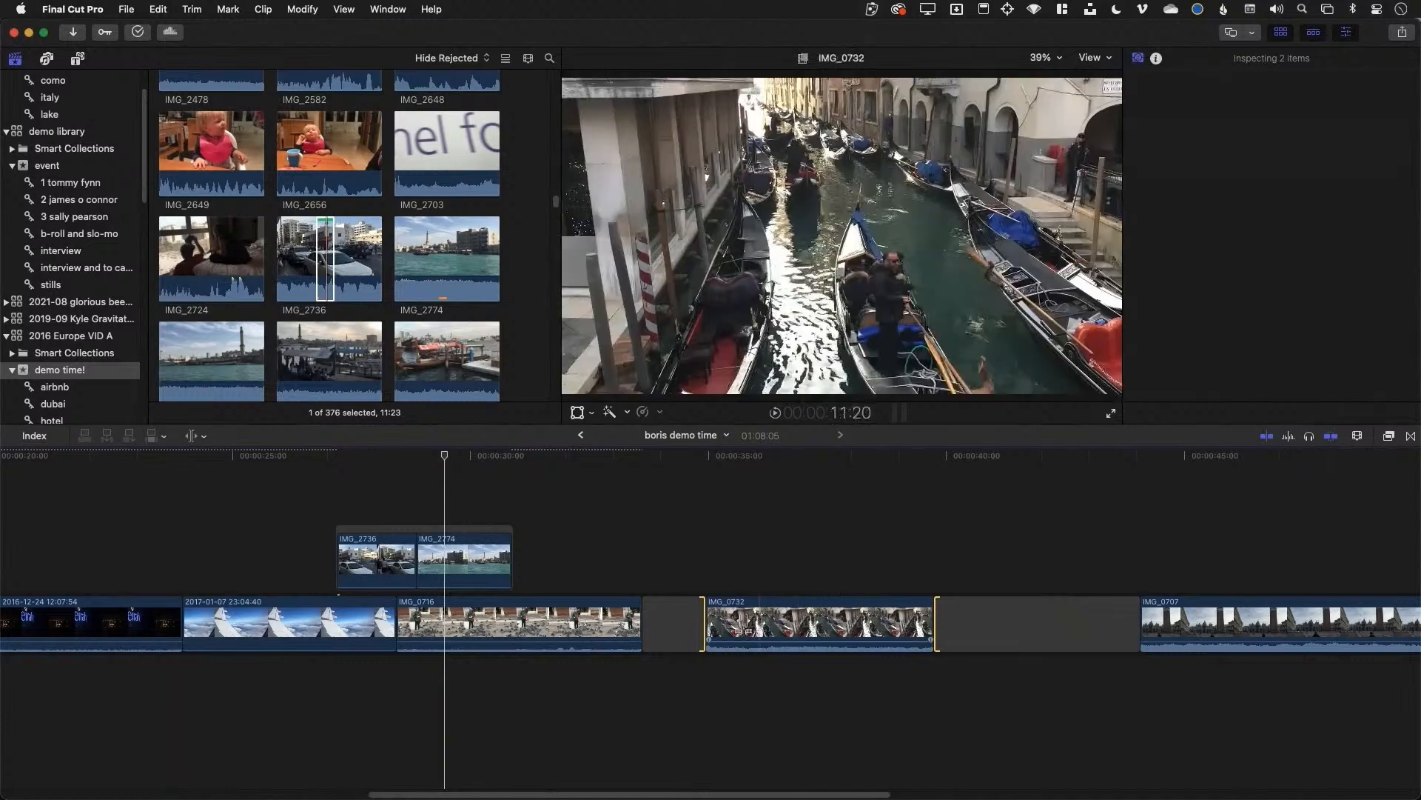
left_click(958, 628)
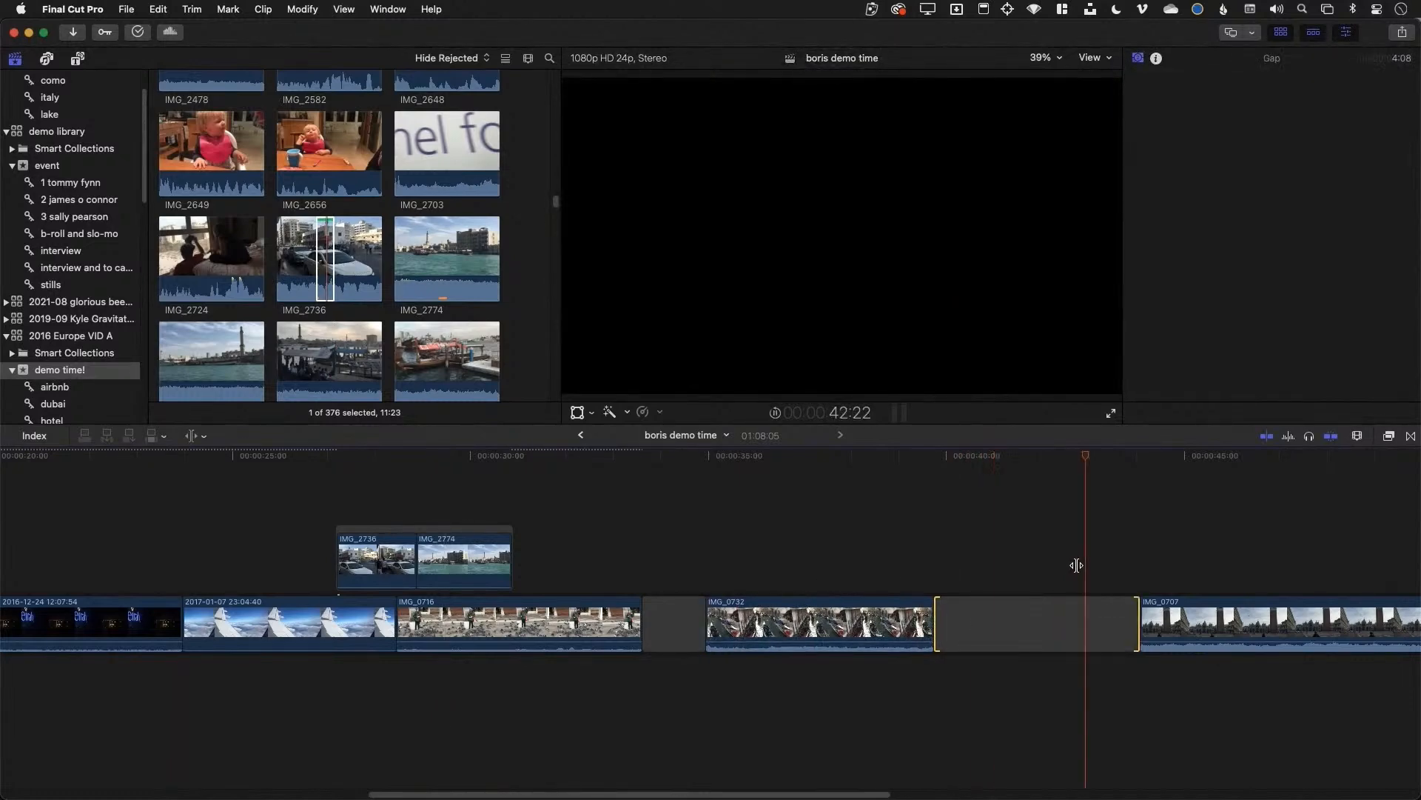
key("space")
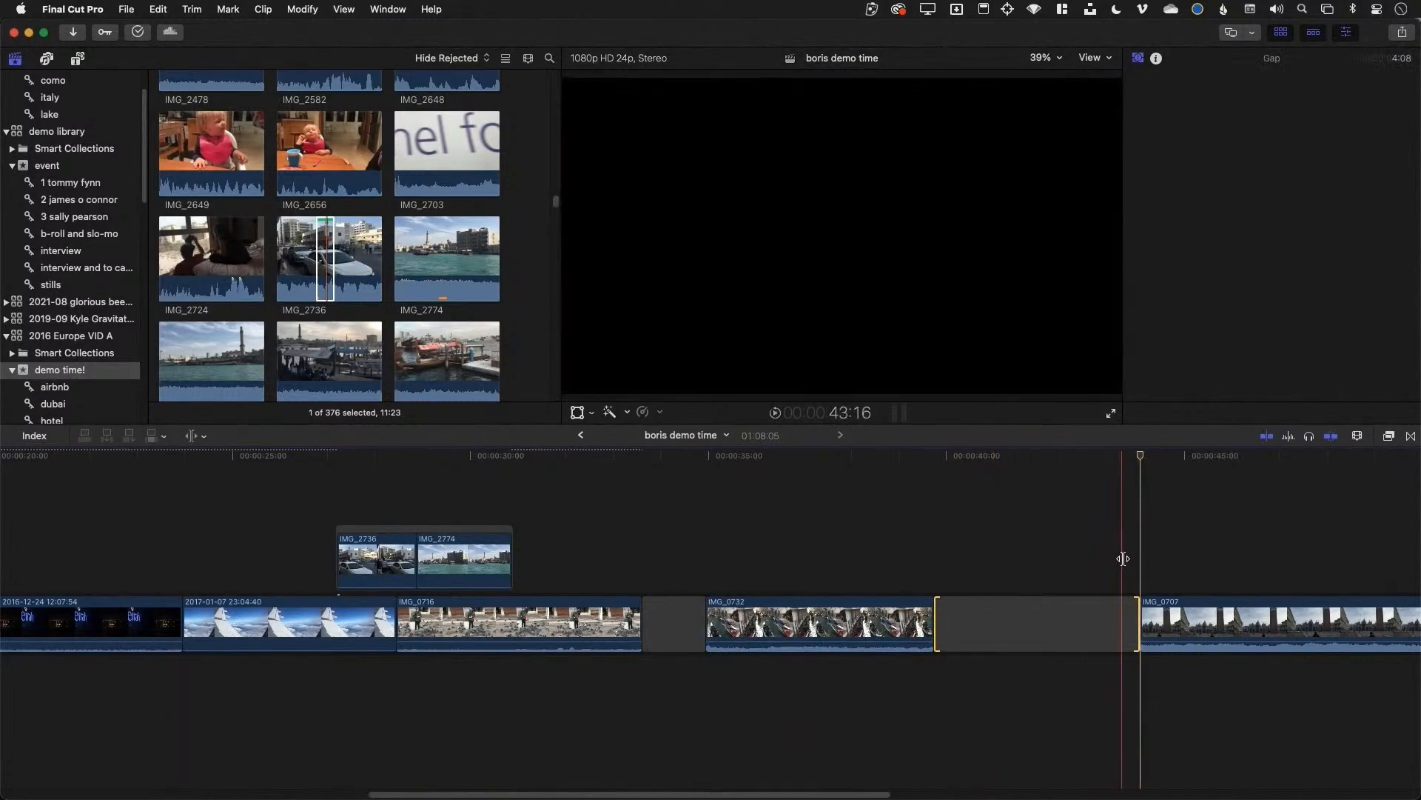
scroll(1123, 558, "left", 10)
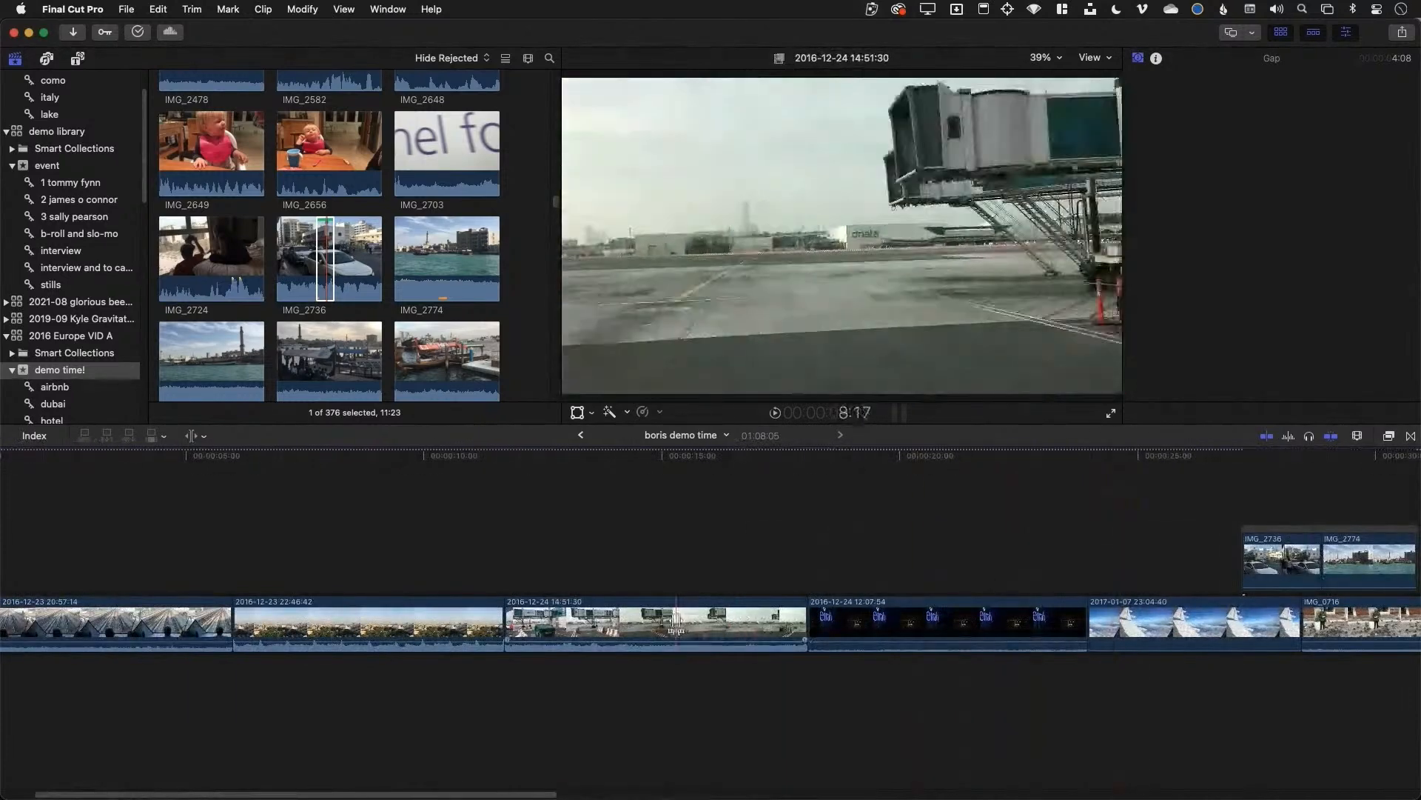
left_click_drag(676, 629, 723, 614)
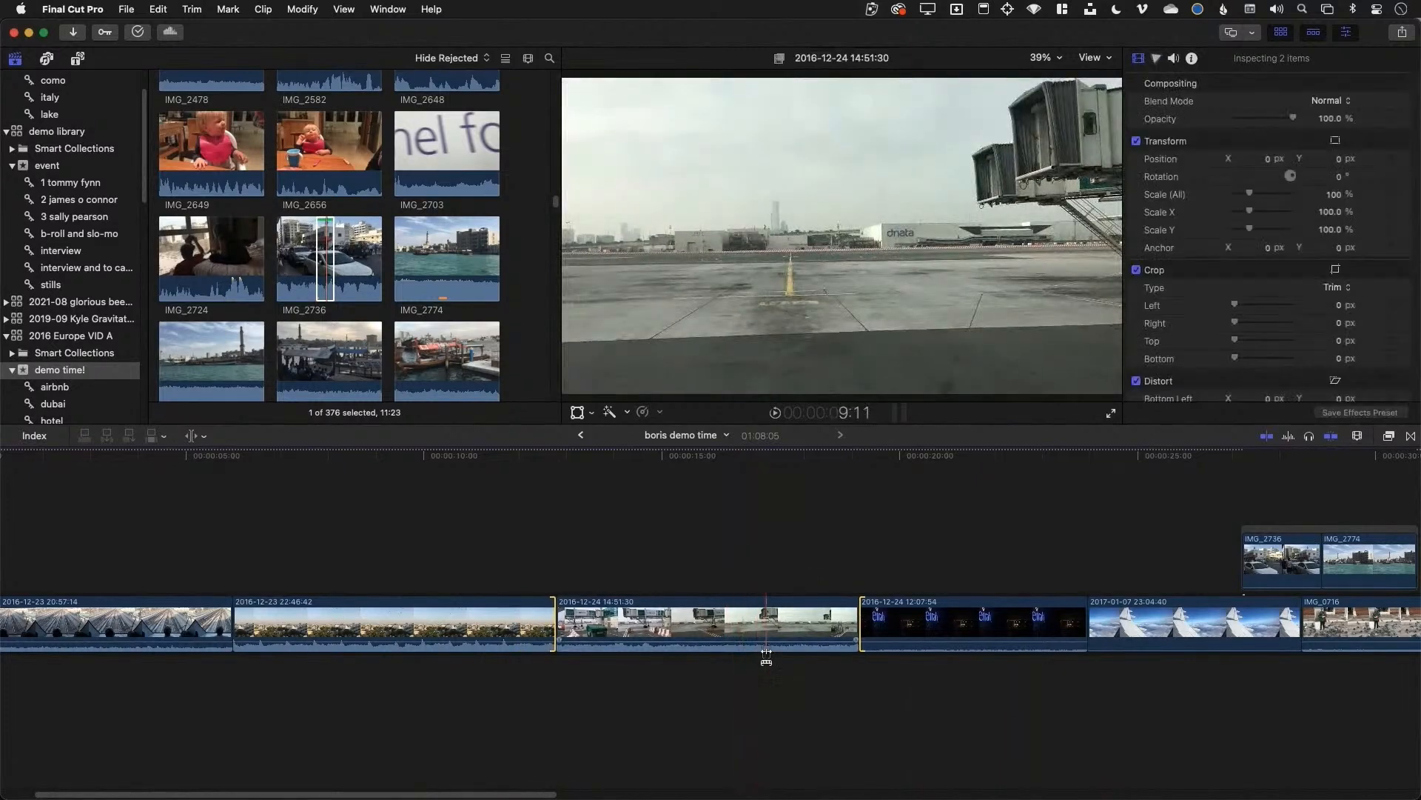
left_click_drag(706, 630, 682, 614)
mouse_move(858, 613)
left_mouse_down()
mouse_move(878, 611)
mouse_move(839, 618)
left_mouse_up()
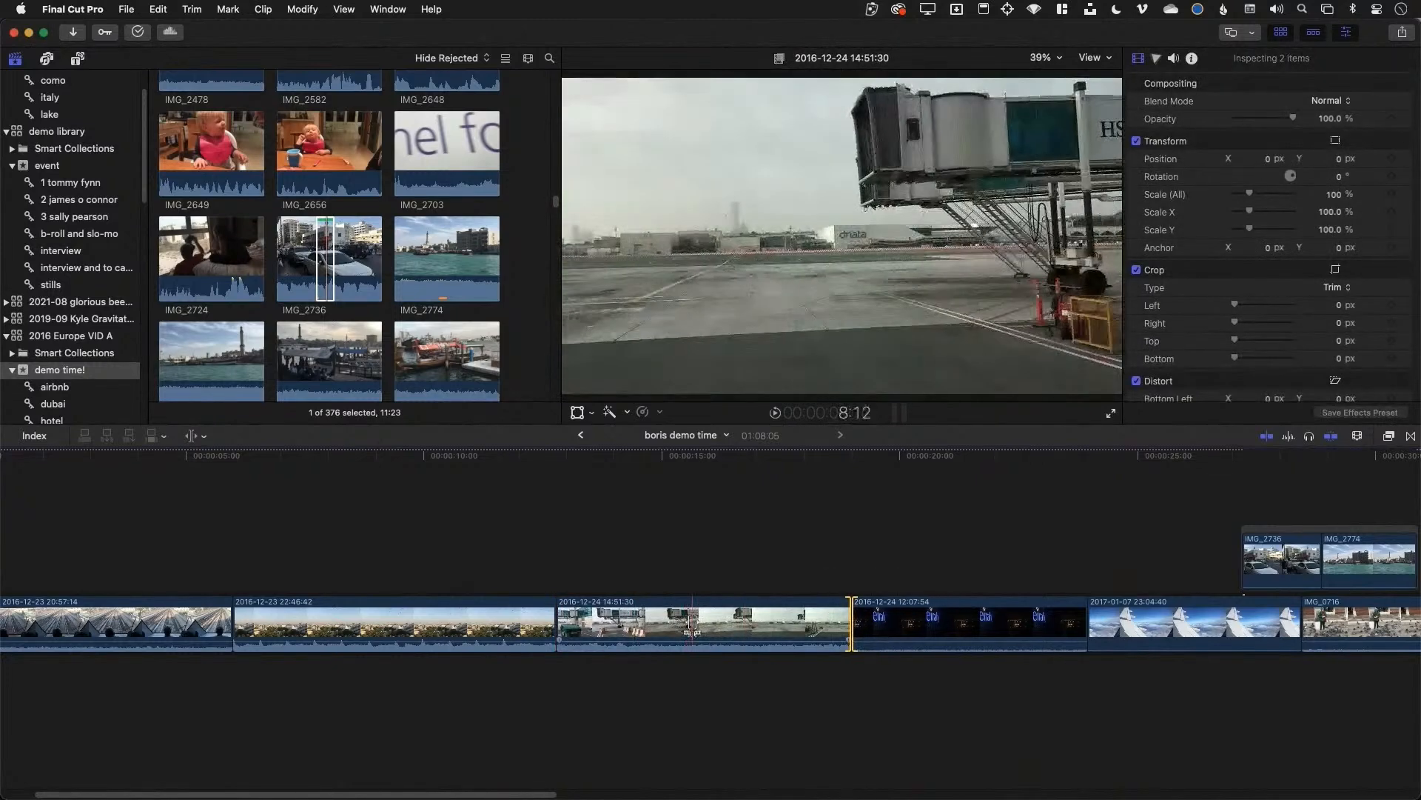
mouse_move(692, 623)
left_mouse_down()
mouse_move(756, 623)
mouse_move(680, 624)
mouse_move(716, 622)
left_mouse_up()
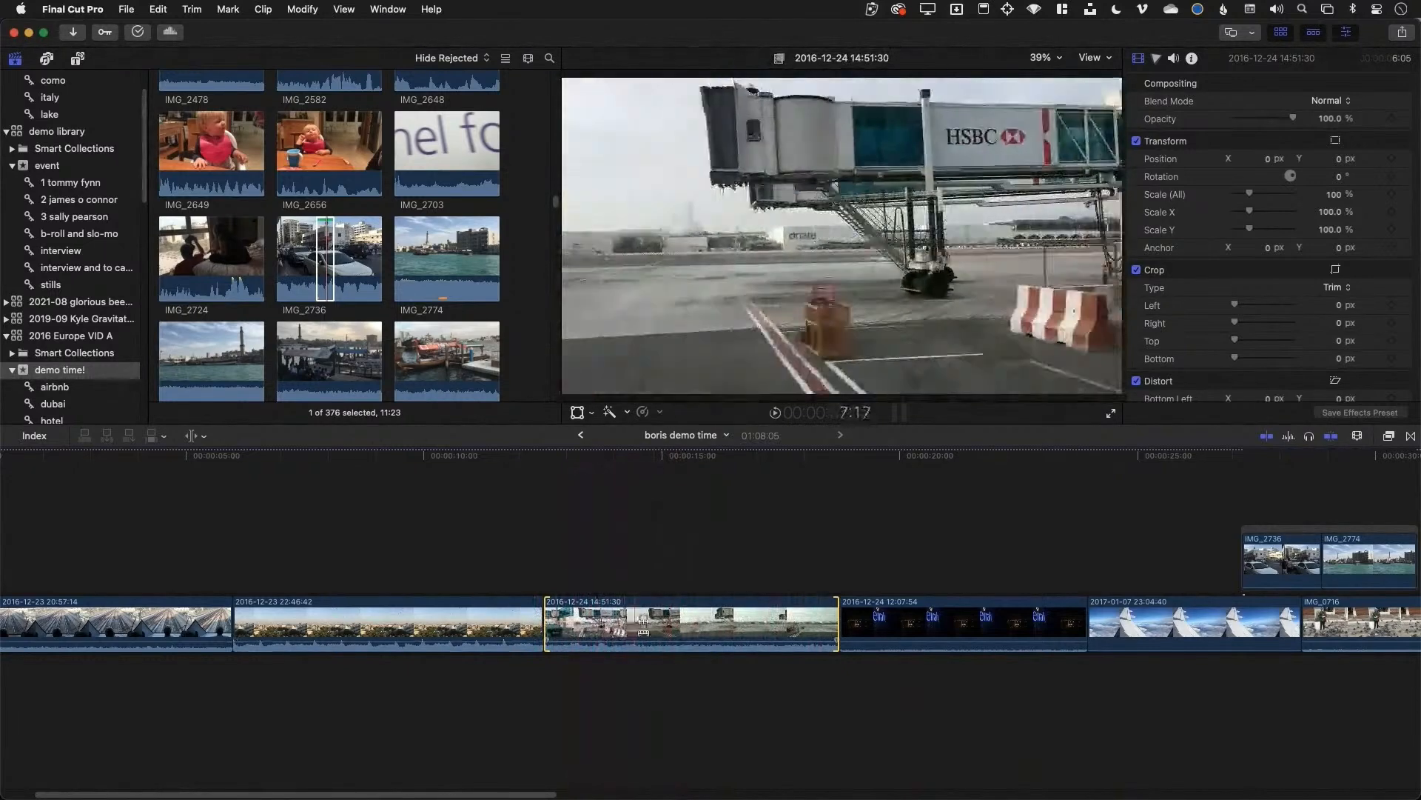
Show timeline clips as tall filmstrips without waveforms, zoomed into the 14:51:30 clip
left_click(1358, 437)
left_click_drag(1353, 467, 1365, 468)
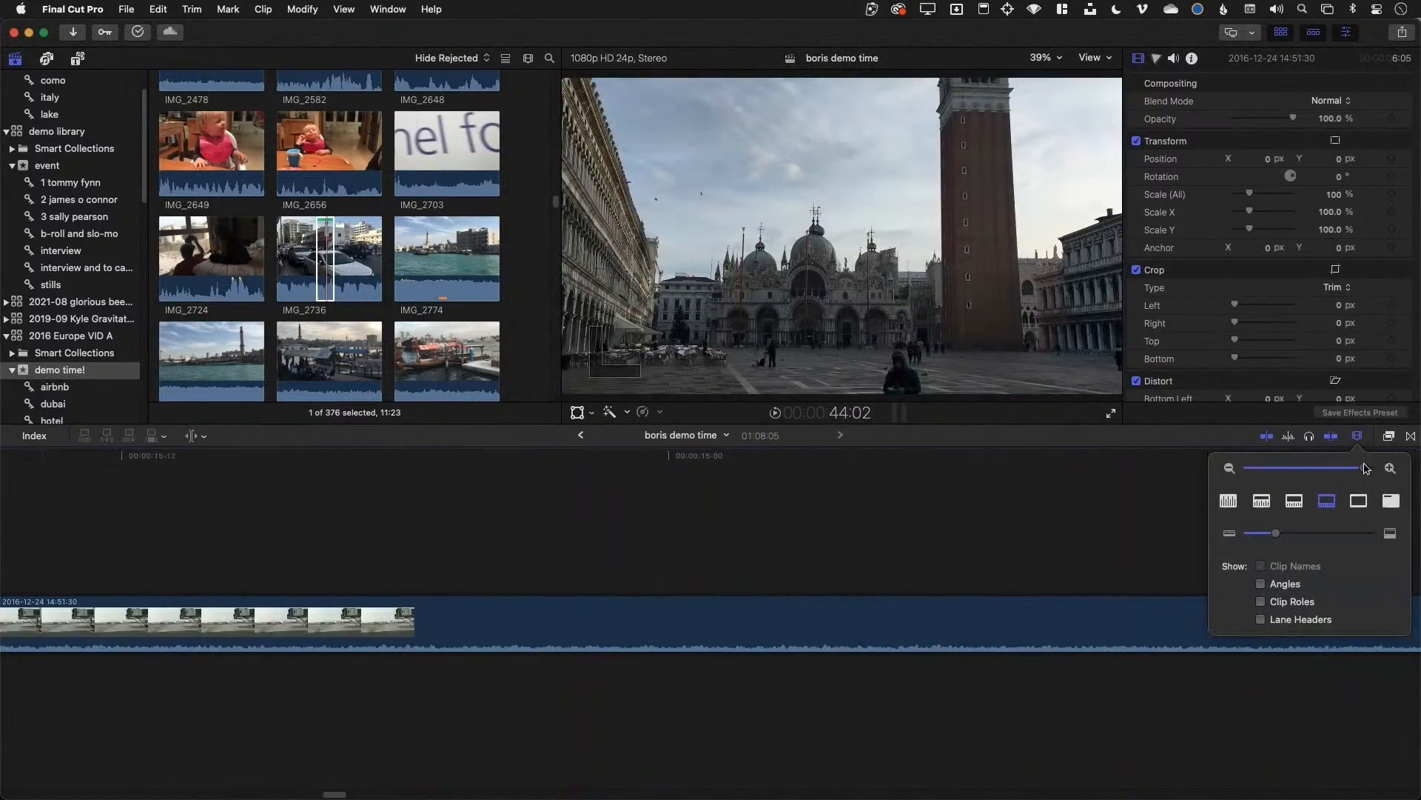
left_click(1262, 502)
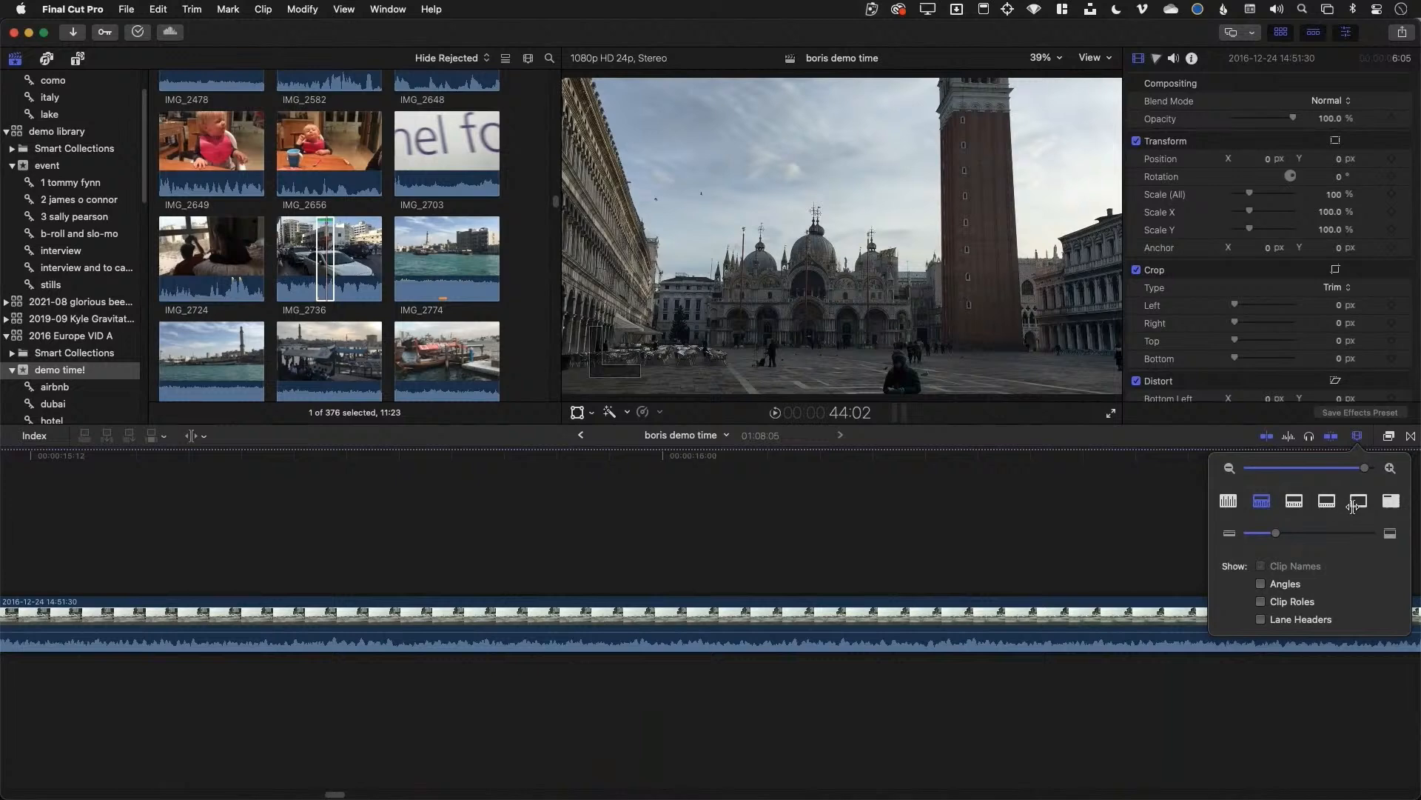
left_click(1357, 501)
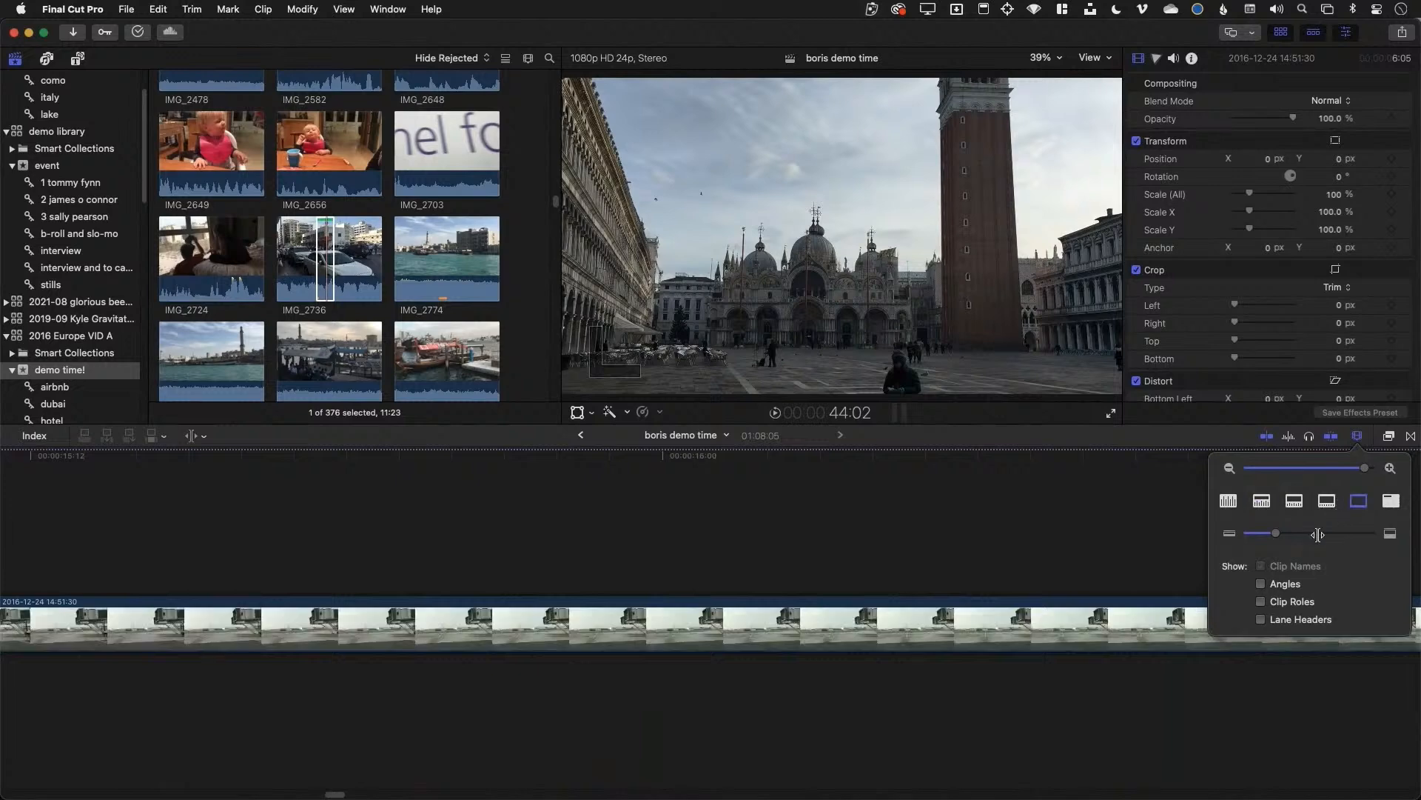
mouse_move(1318, 535)
left_mouse_down()
mouse_move(1342, 534)
mouse_move(1324, 533)
left_mouse_up()
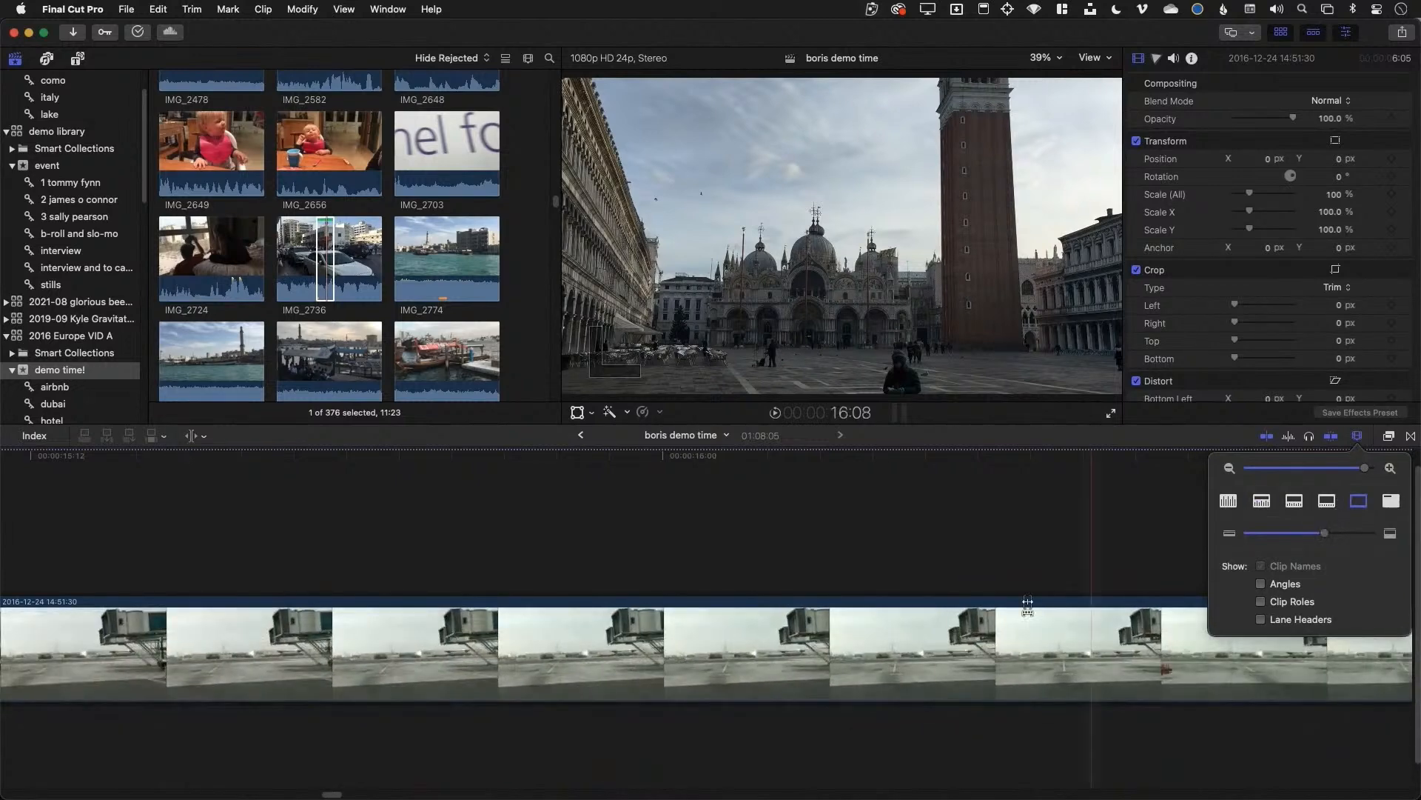
Slip the 14:51:30 airport clip's content about 1:09 to open on later jet-bridge footage
left_click_drag(869, 644, 923, 645)
key("super+minus")
key("super+minus")
key("super+minus")
key("super+minus")
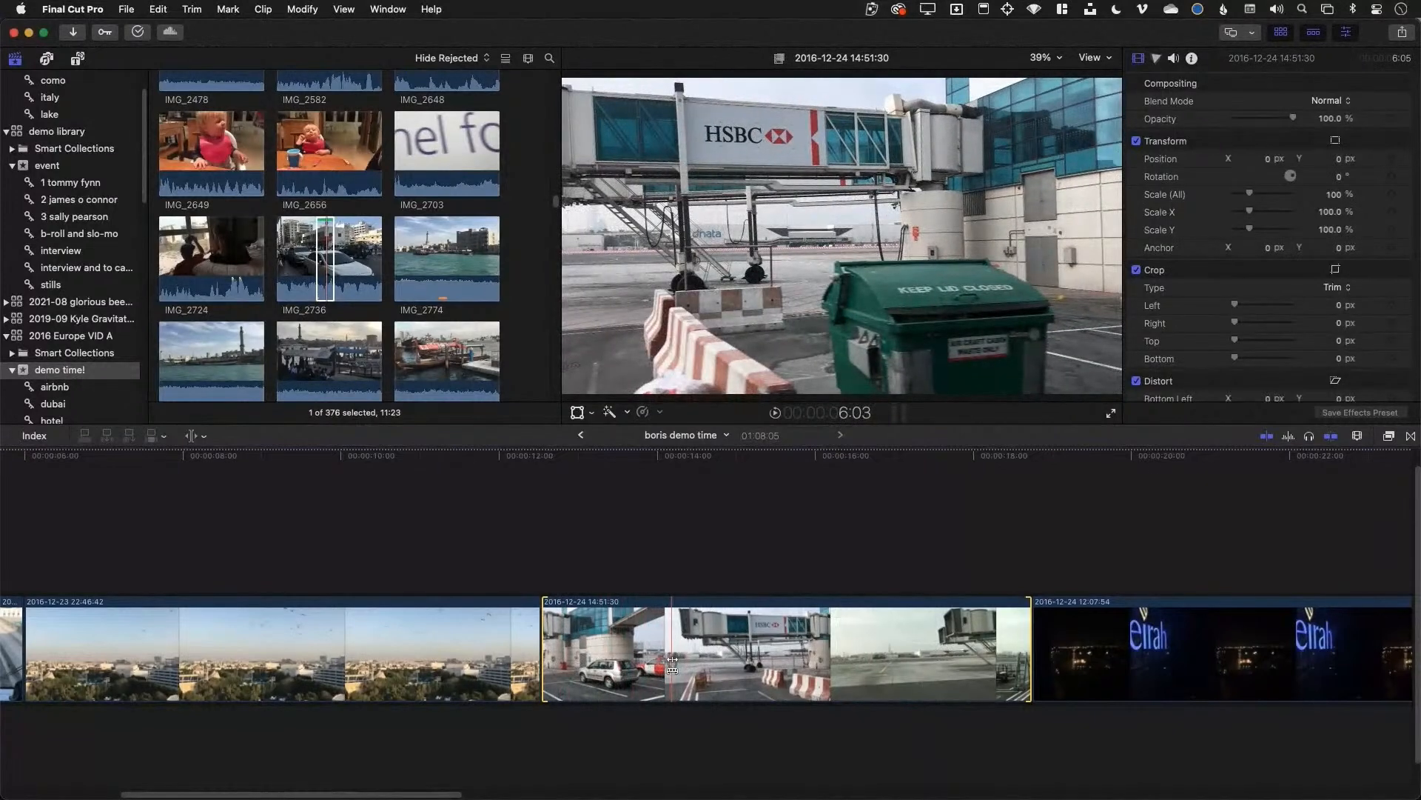
left_click_drag(672, 662, 554, 670)
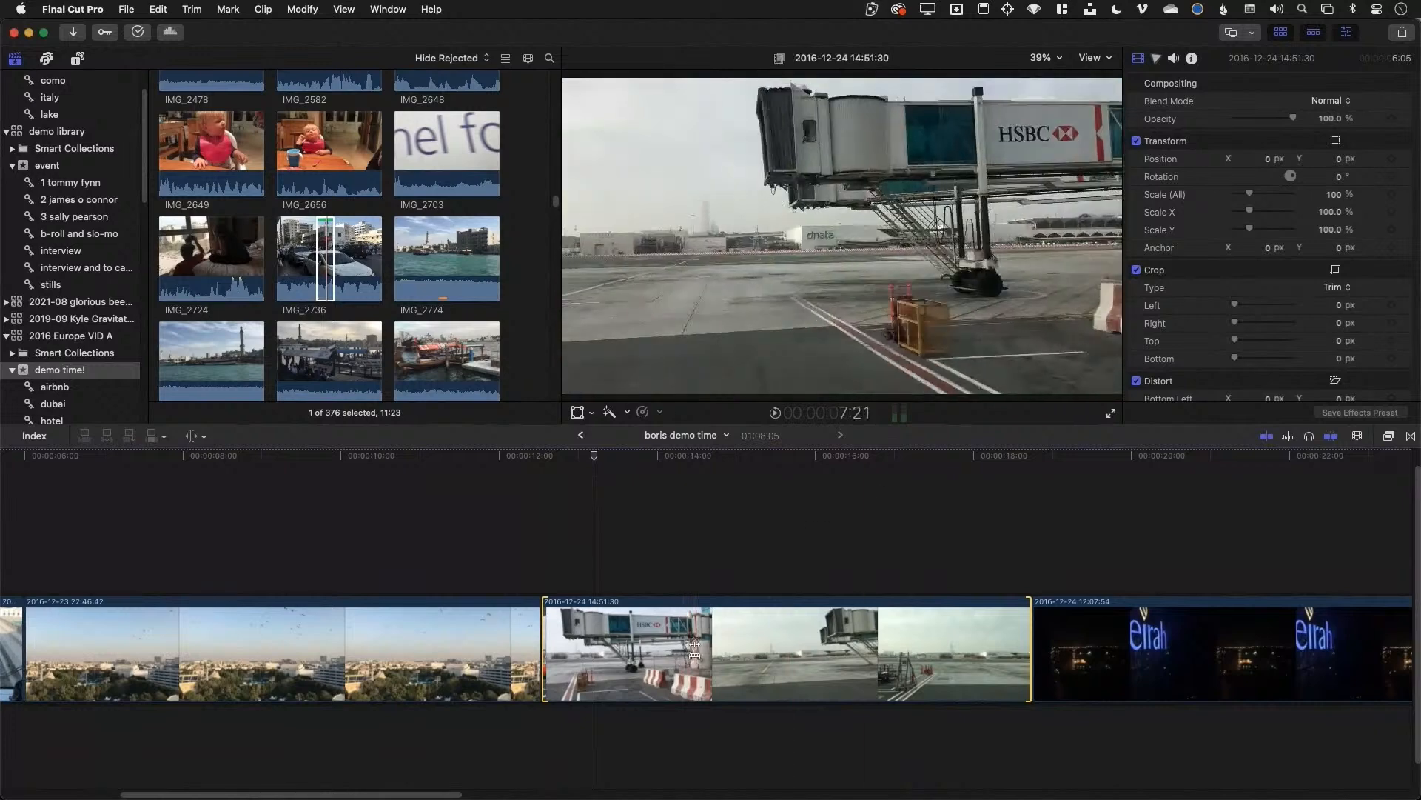
left_click_drag(694, 647, 637, 649)
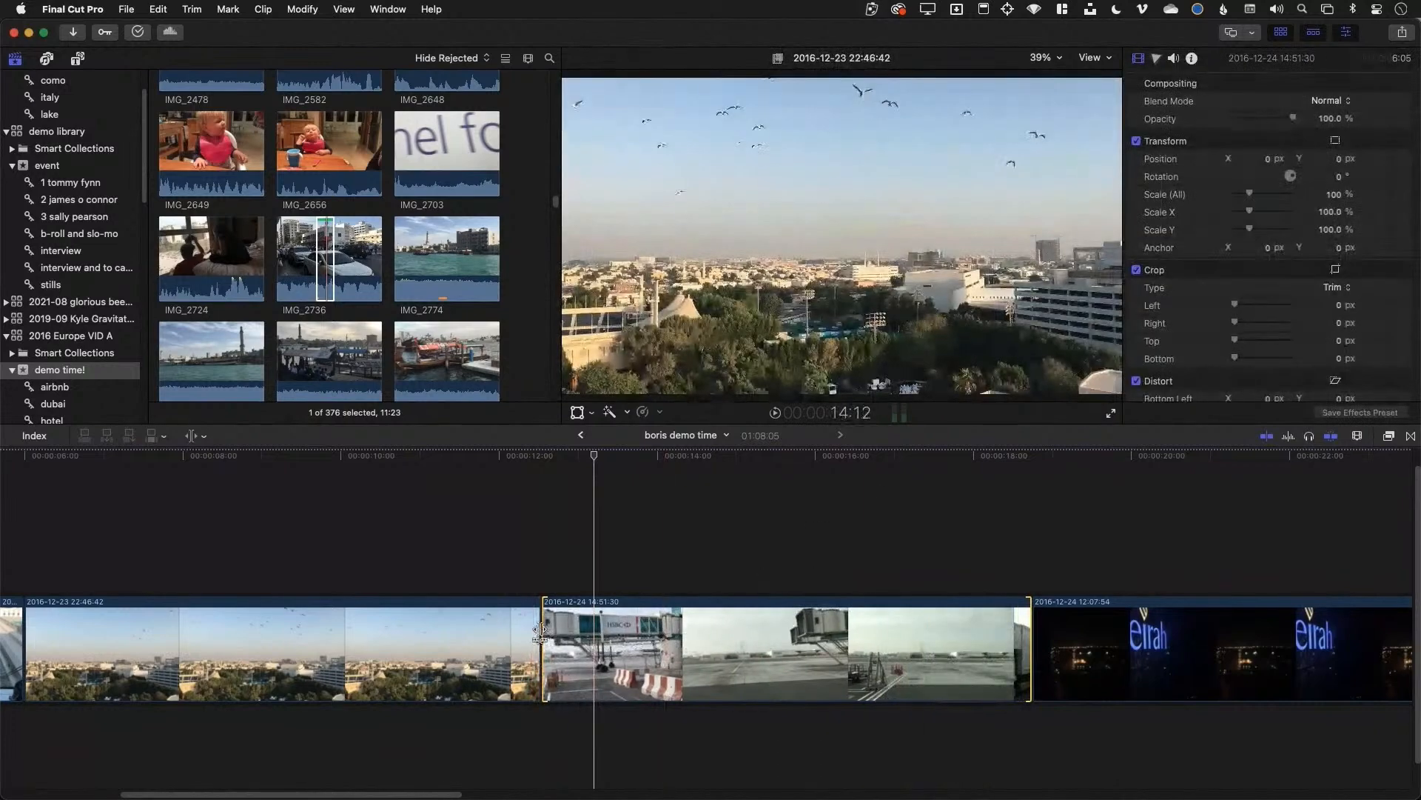
mouse_move(541, 630)
left_mouse_down()
mouse_move(433, 632)
mouse_move(574, 632)
mouse_move(511, 635)
mouse_move(528, 628)
left_mouse_up()
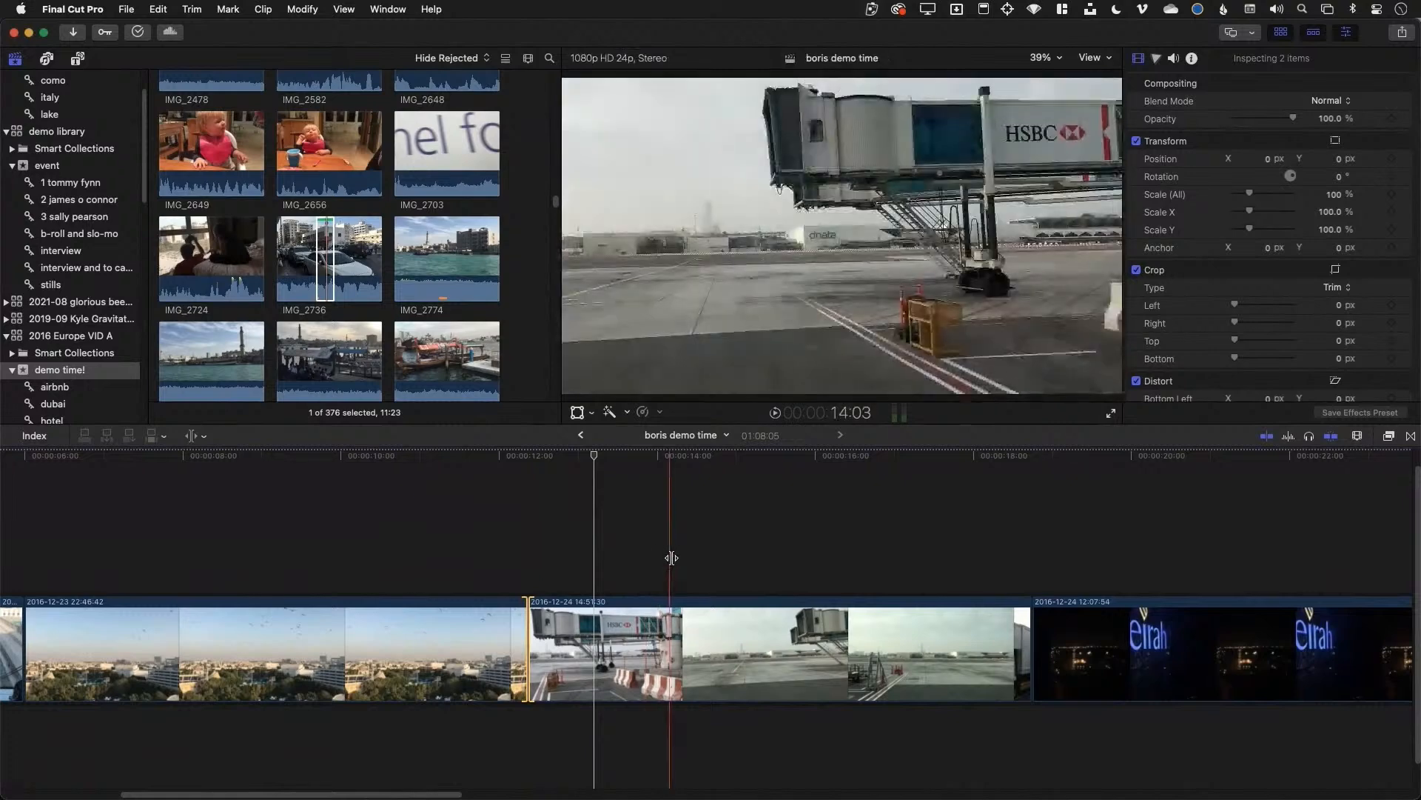
key("a")
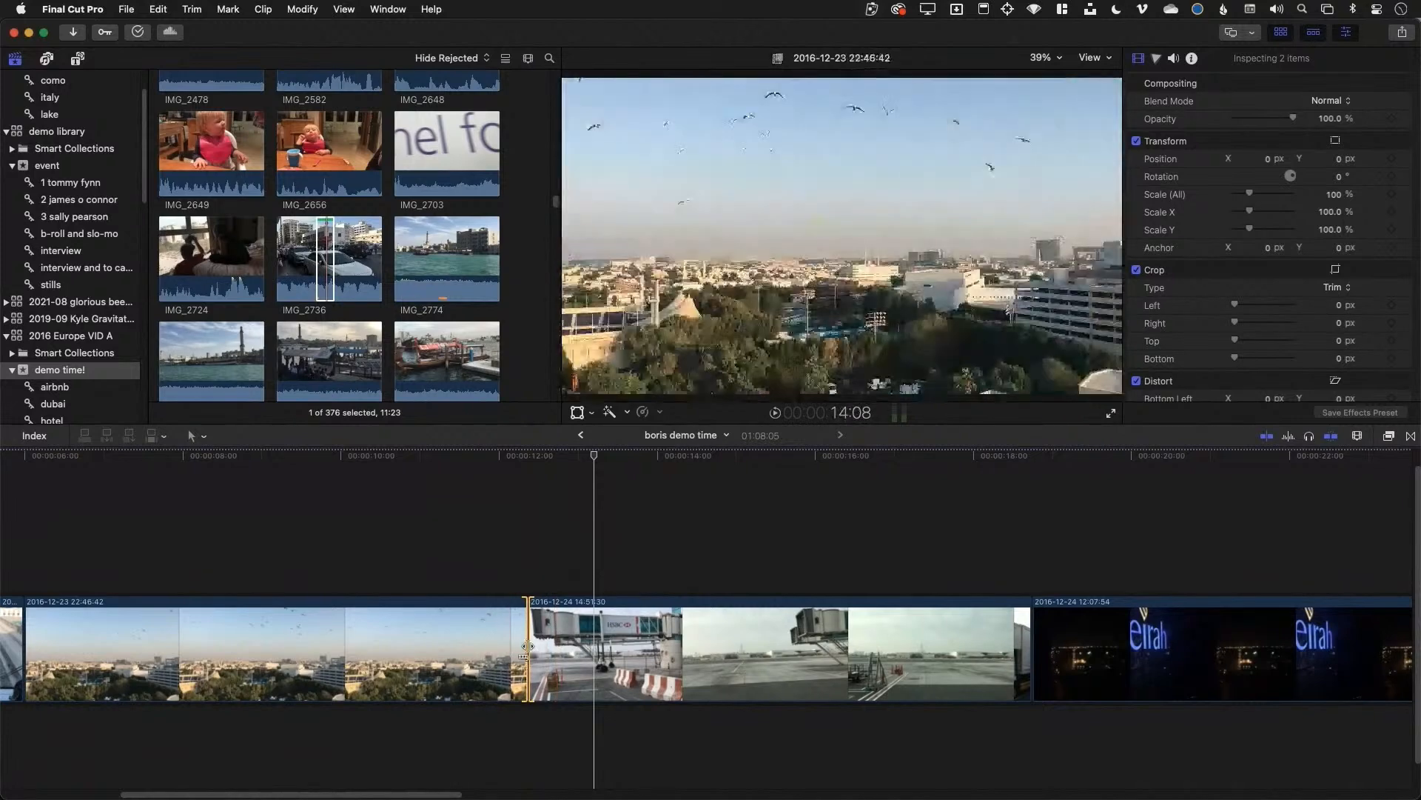
left_click(690, 655)
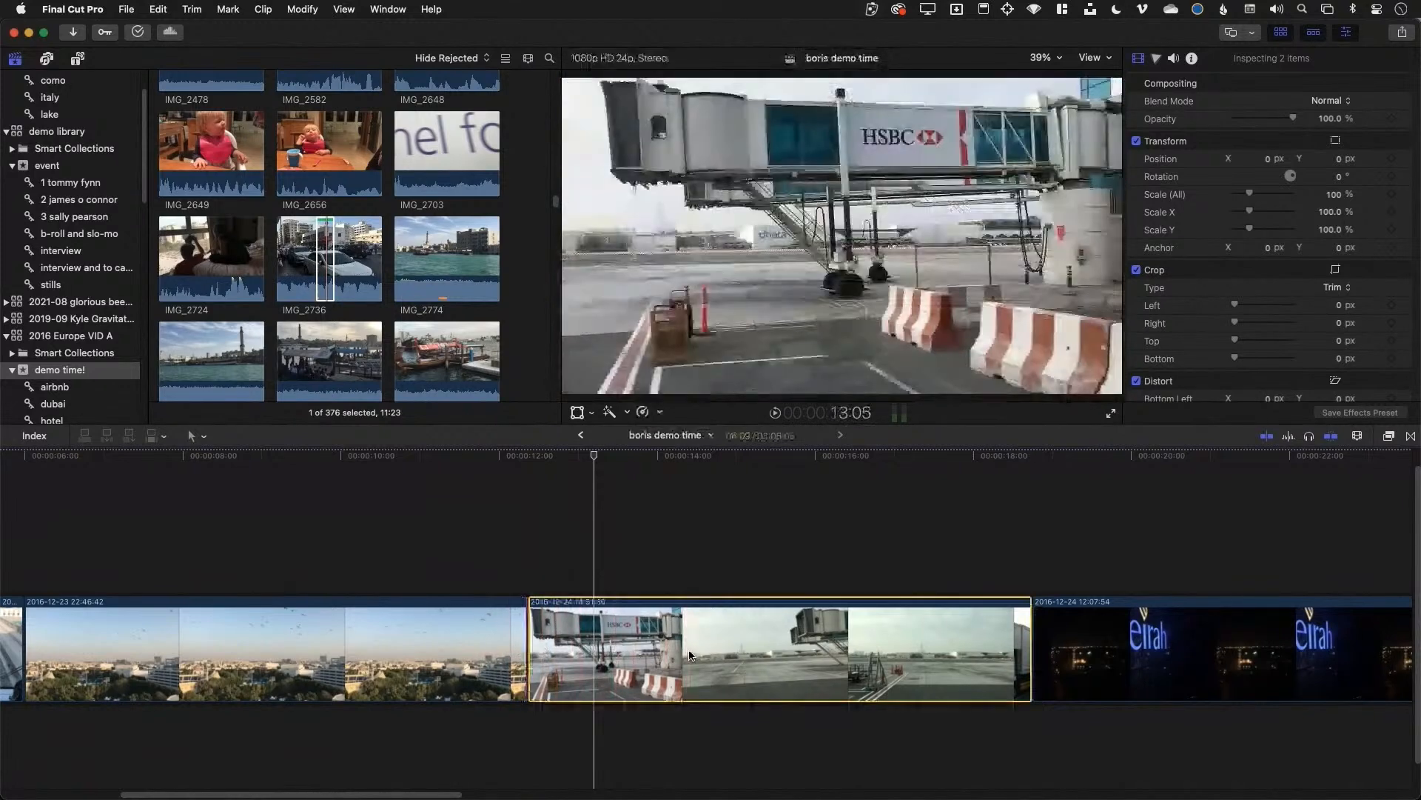
key("t")
left_click_drag(688, 655, 640, 646)
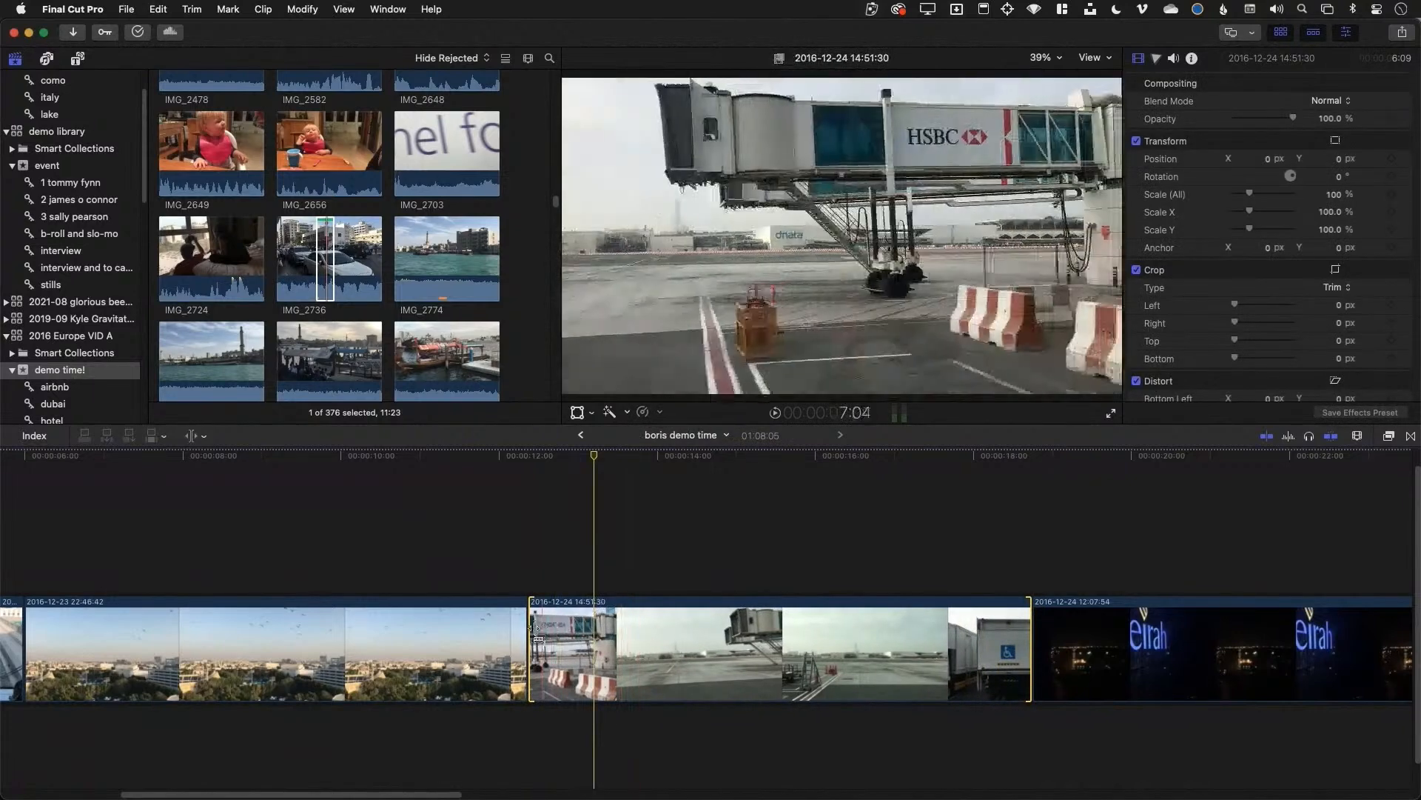
mouse_move(529, 629)
left_mouse_down()
mouse_move(394, 641)
mouse_move(553, 643)
left_mouse_up()
Slip the content of the night clip and the airplane wing clip
scroll(792, 545, "right", 10)
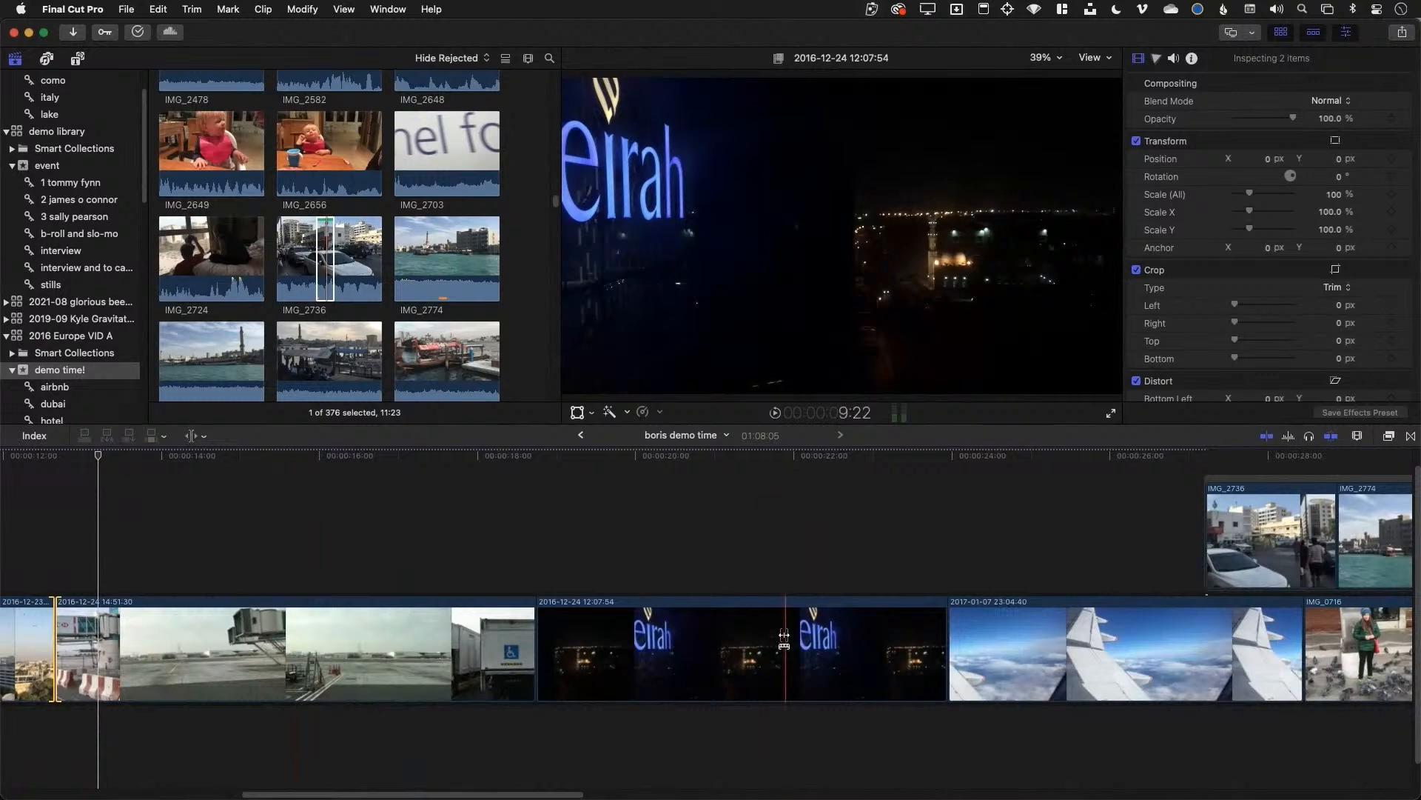
left_click_drag(784, 639, 715, 638)
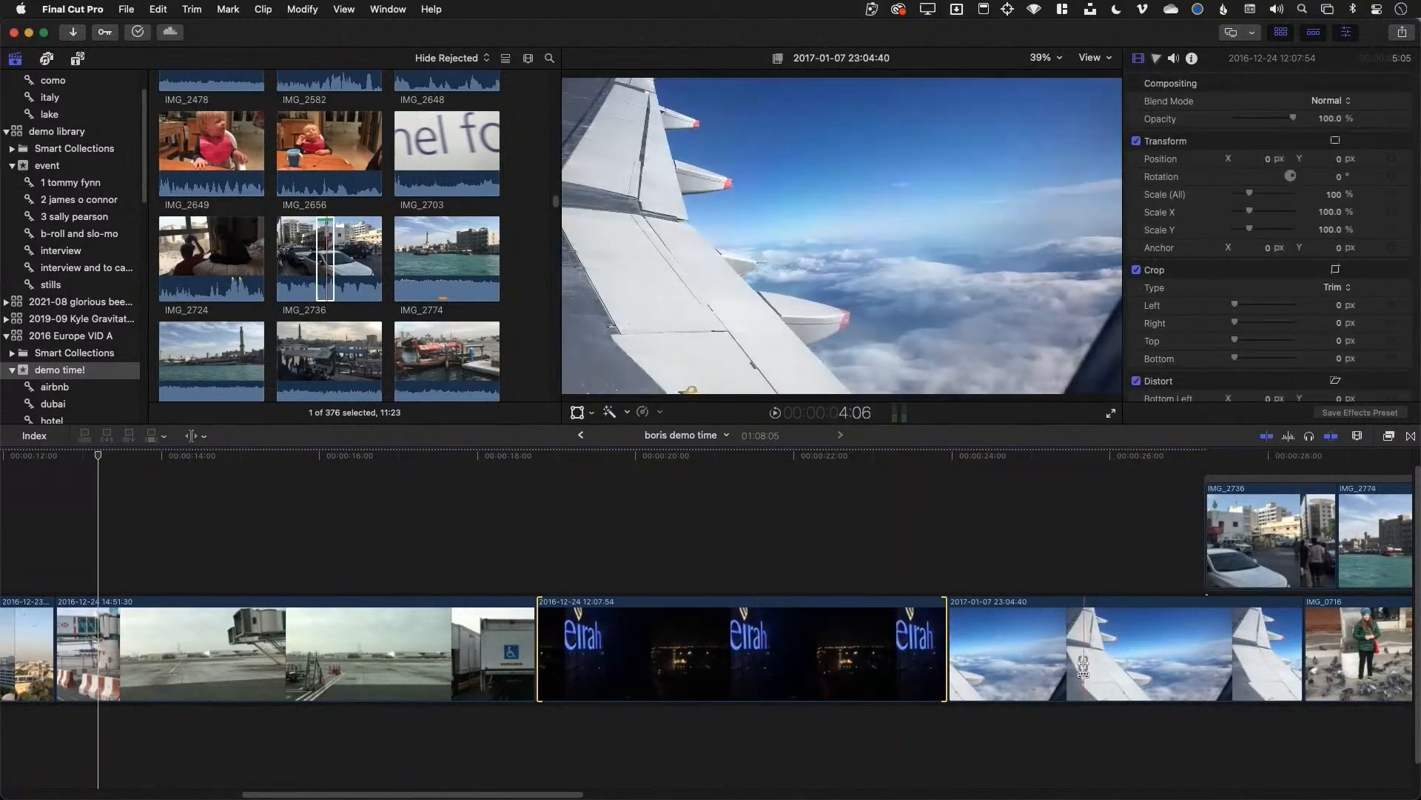
mouse_move(1075, 656)
left_mouse_down()
mouse_move(1051, 660)
mouse_move(1129, 661)
mouse_move(1051, 655)
mouse_move(1081, 658)
left_mouse_up()
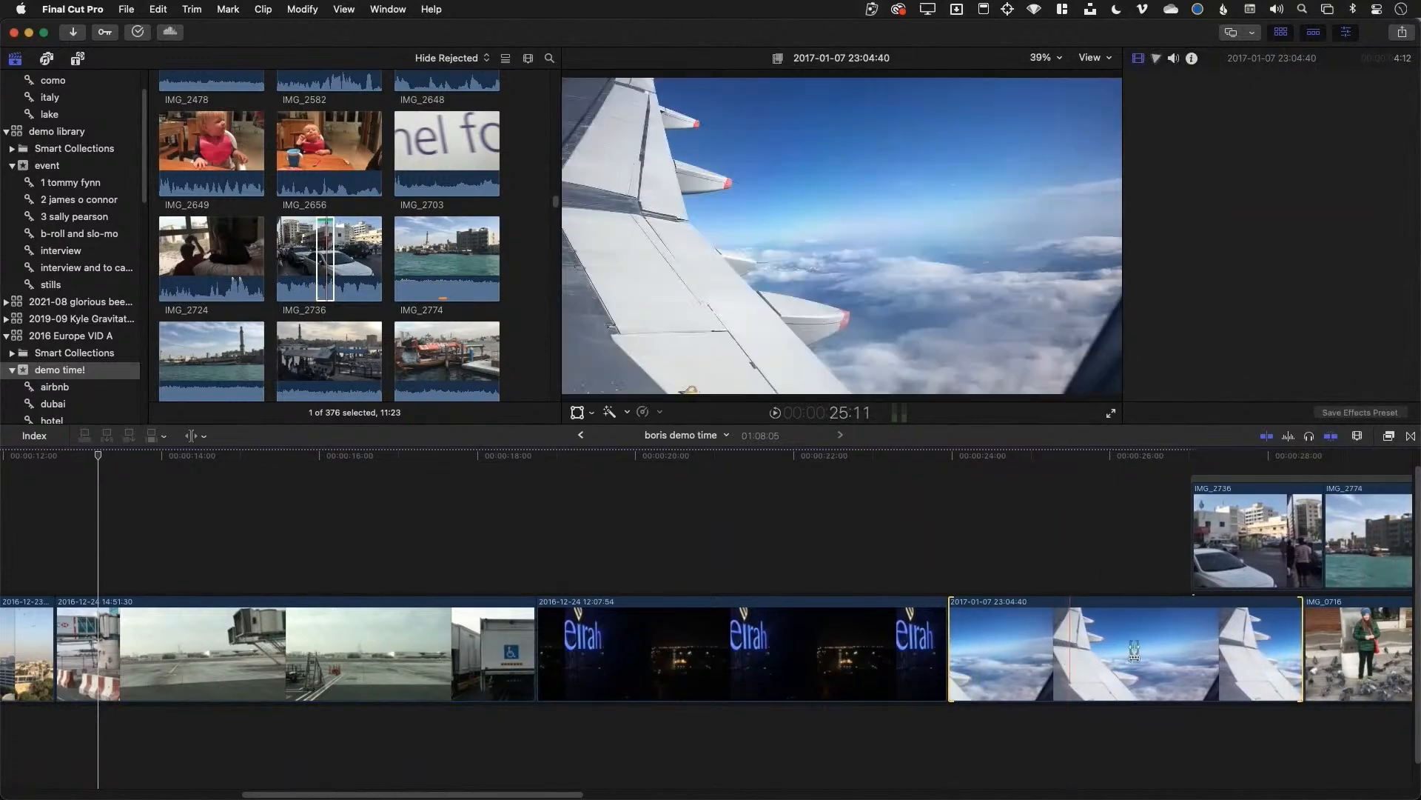
key("a")
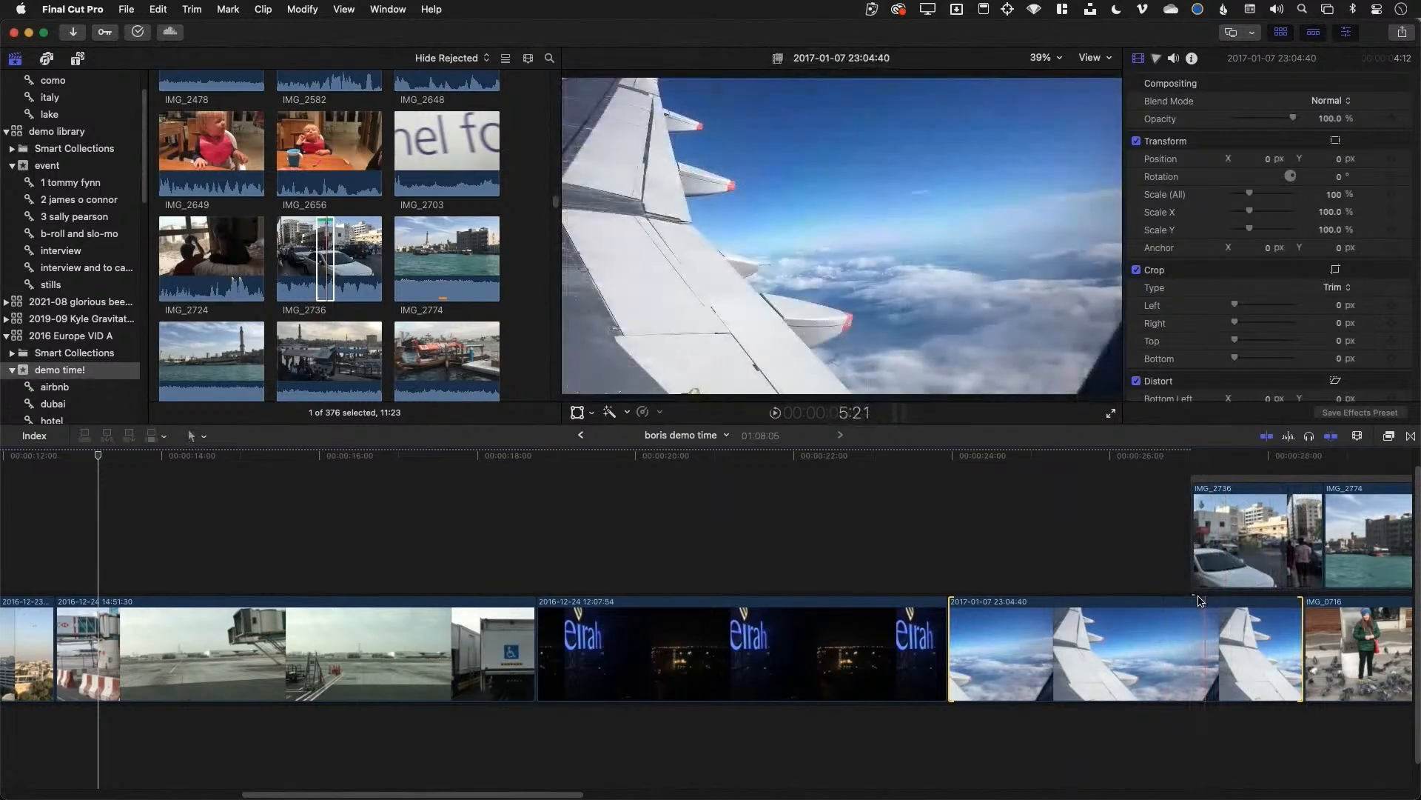
key("super+alt+8")
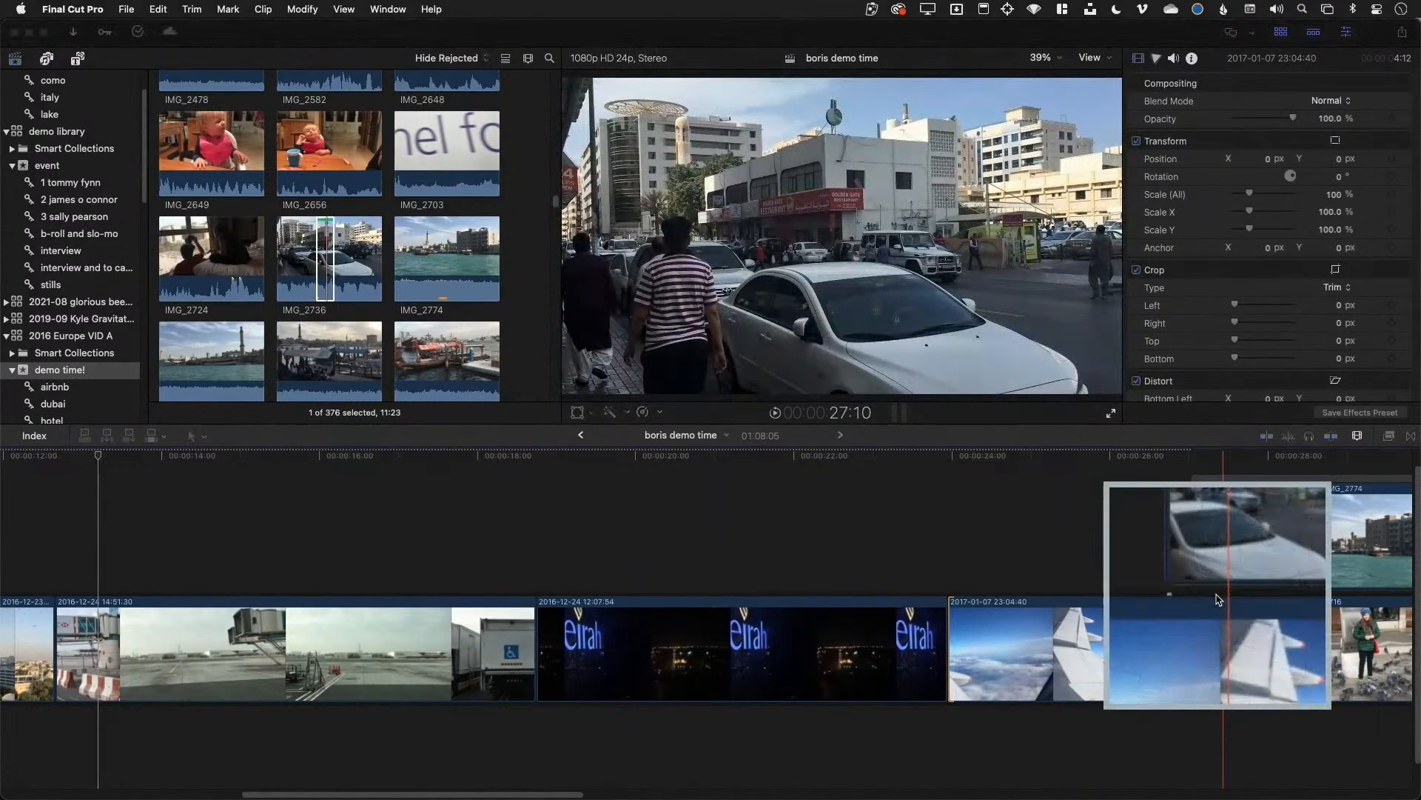
key("Escape")
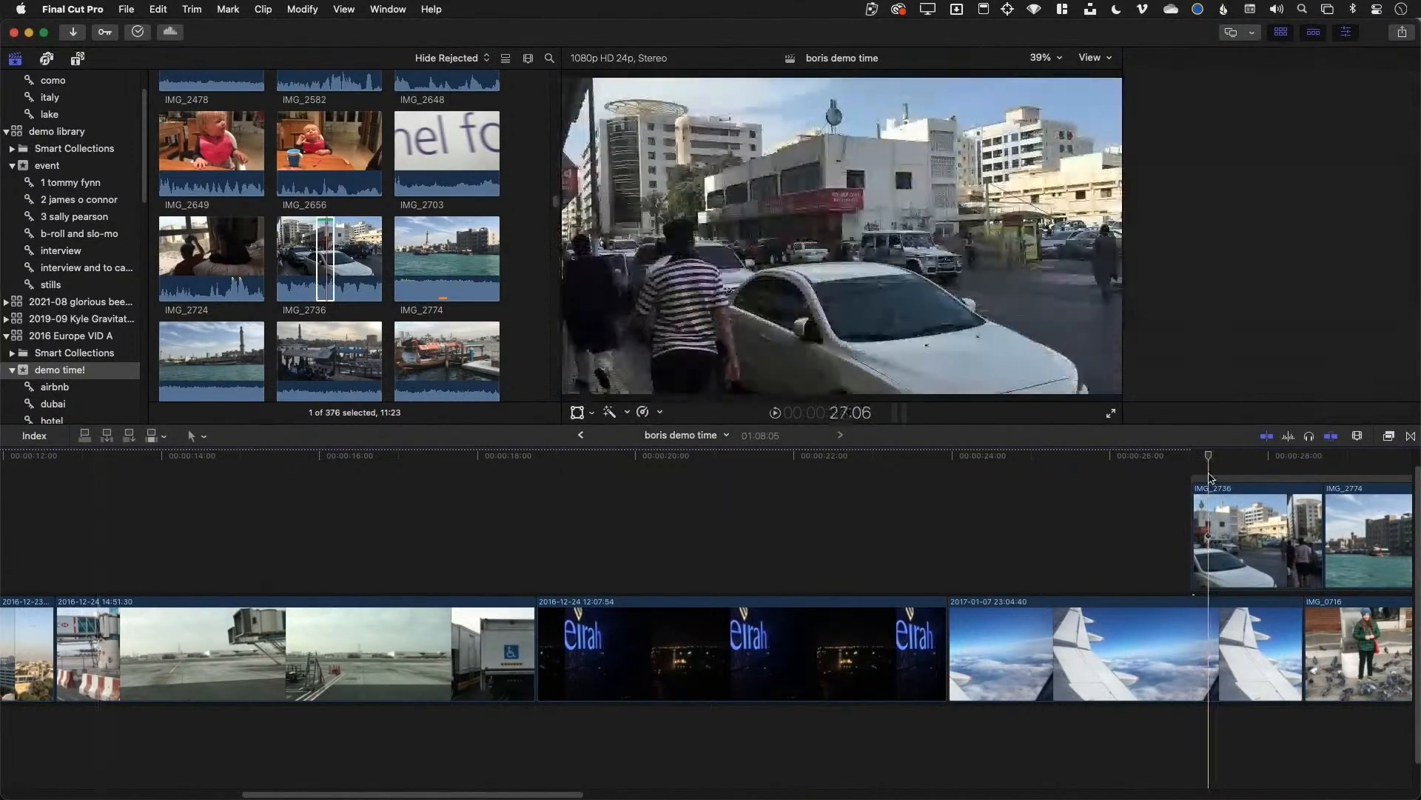
left_click(1210, 477)
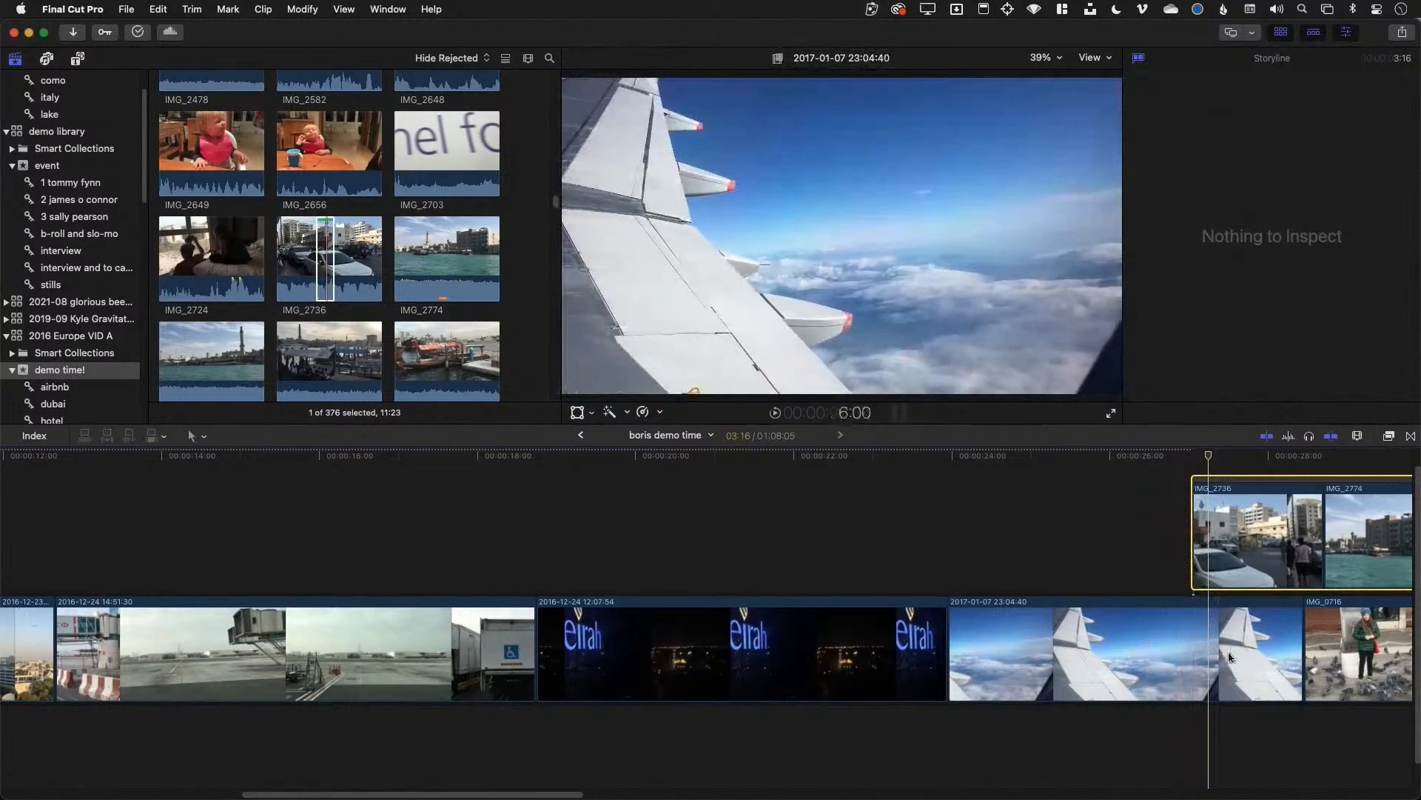
key("t")
mouse_move(1190, 633)
left_mouse_down()
mouse_move(1118, 633)
mouse_move(1176, 631)
left_mouse_up()
left_click(1092, 584)
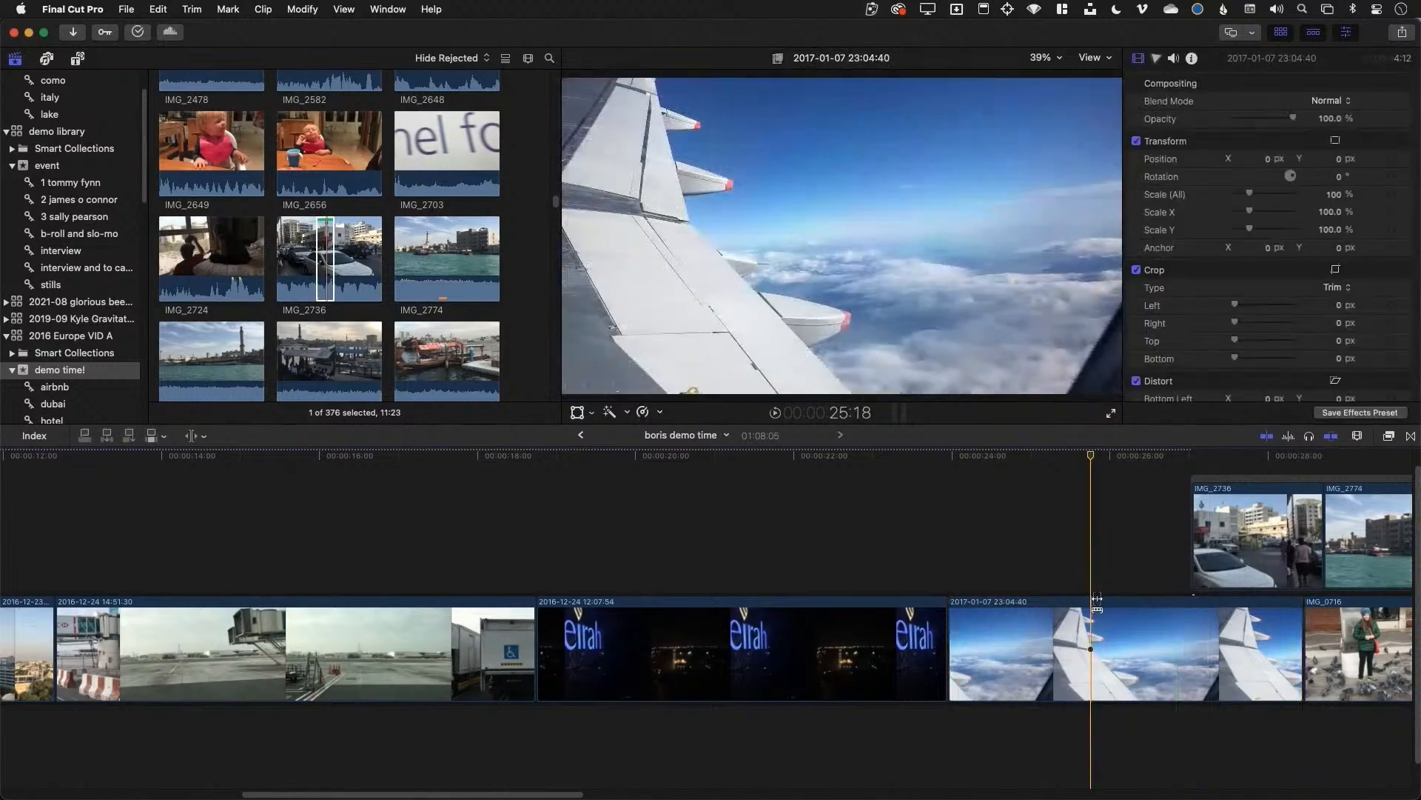
left_click_drag(1100, 642, 731, 674)
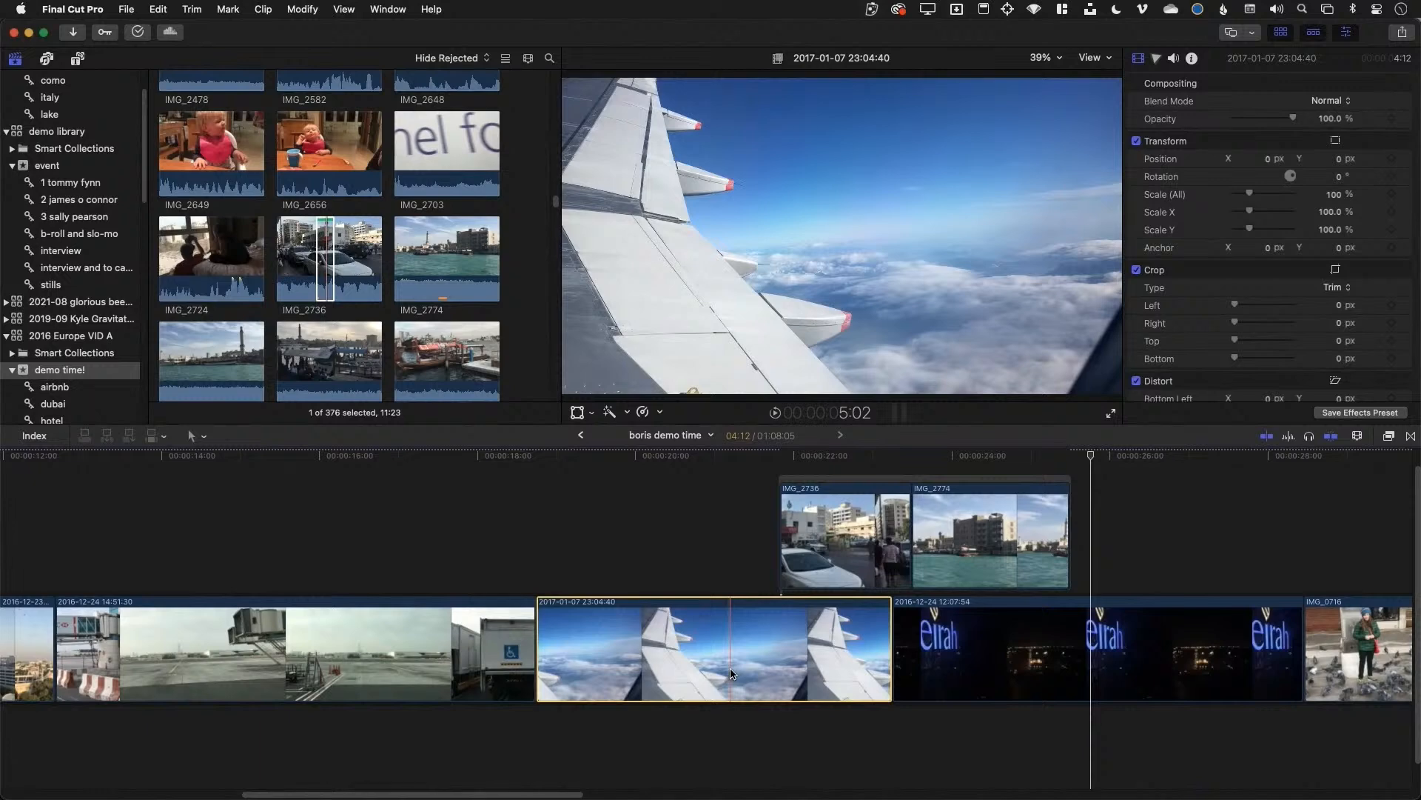
Undo the clip swap and connect a marked range of IMG_2703 to the timeline
key("super+z")
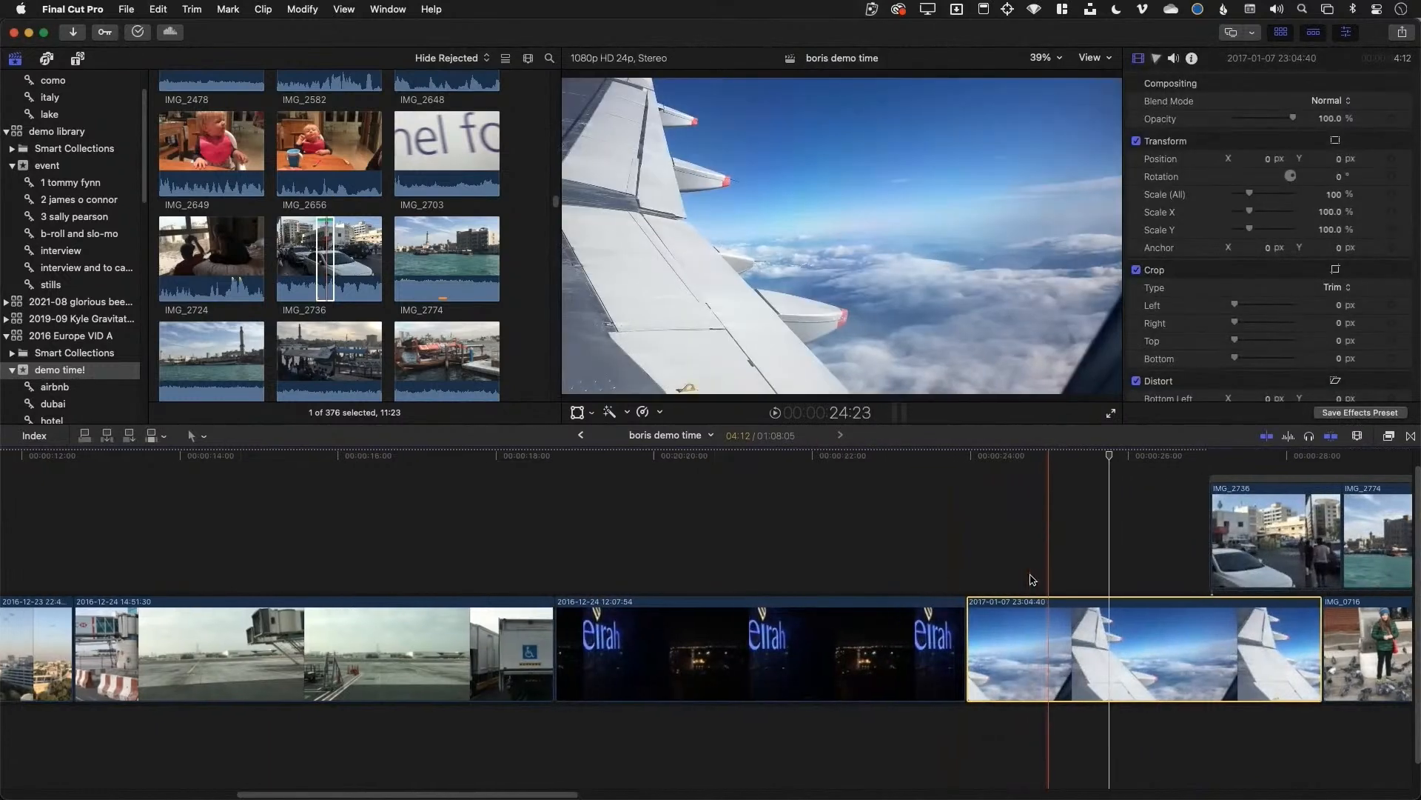
scroll(1031, 579, "right", 10)
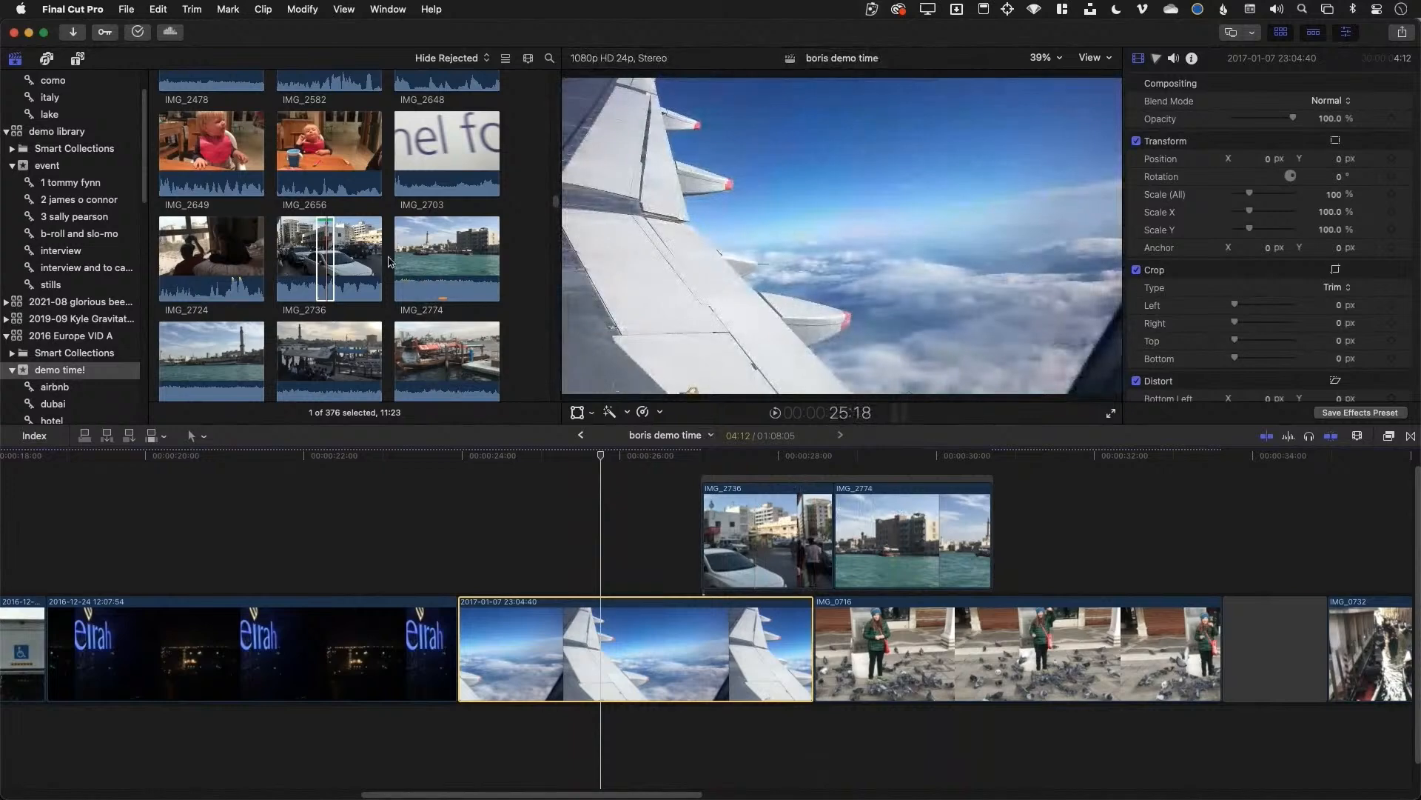
left_click_drag(438, 147, 305, 524)
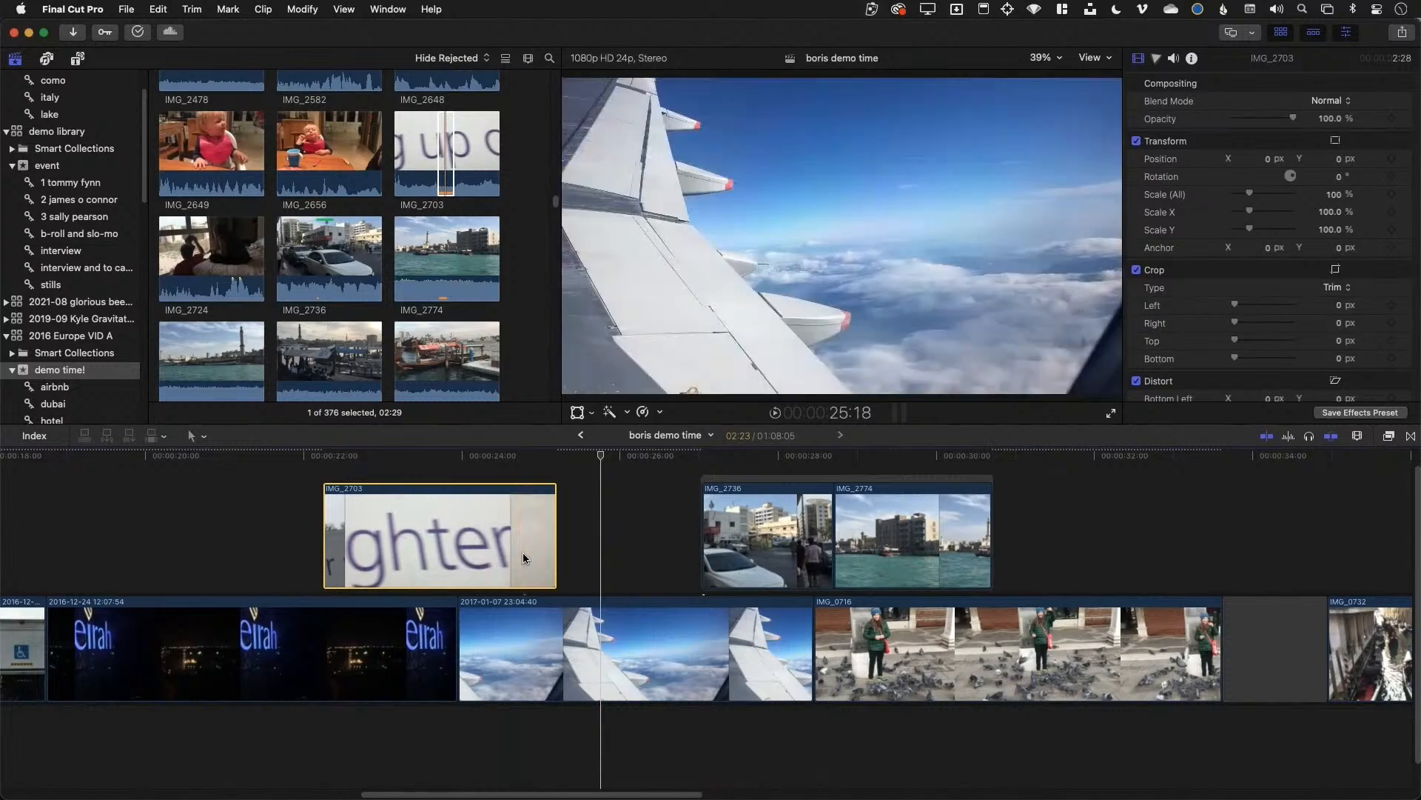
Move the airplane wing clip after the IMG_0716 pigeon clip
left_click(827, 478)
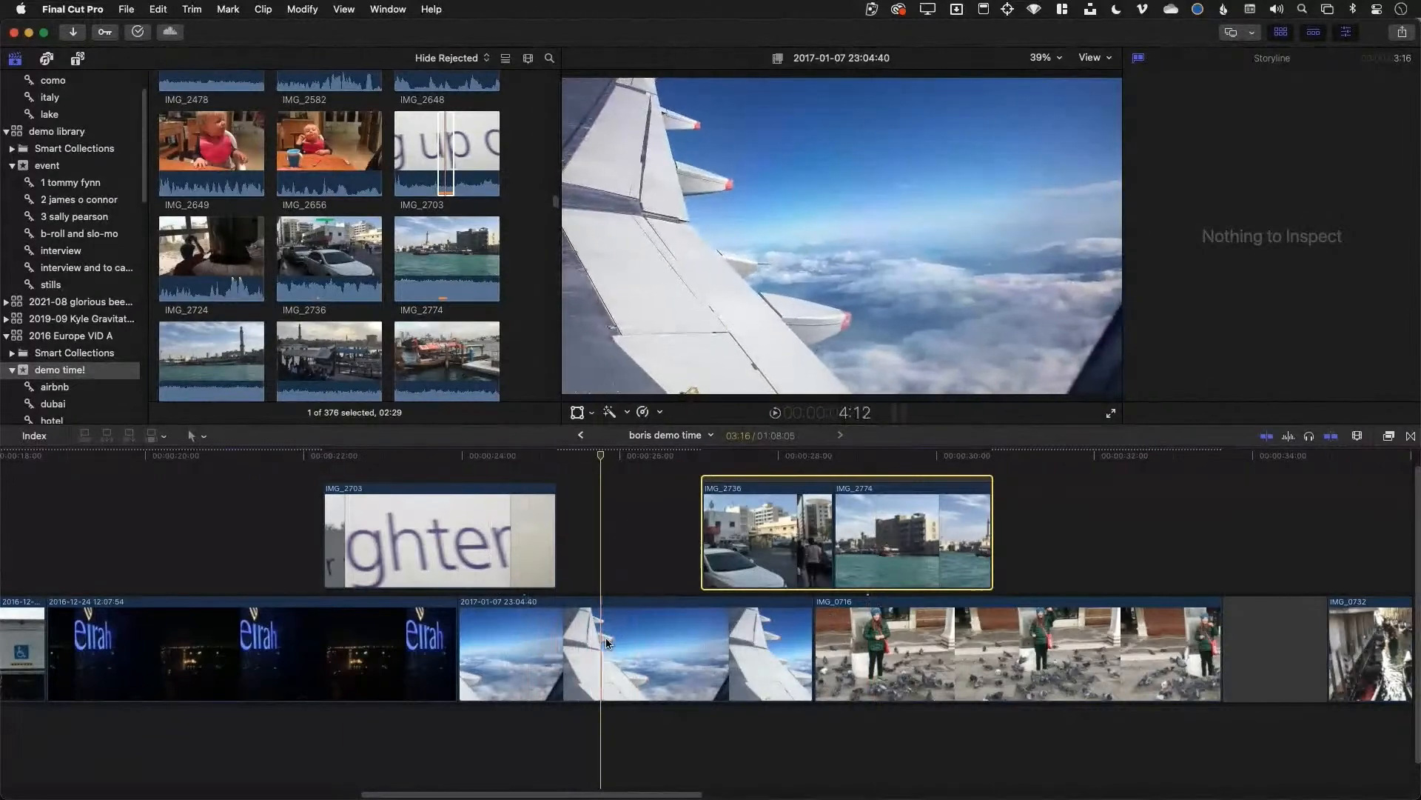
left_click(433, 496)
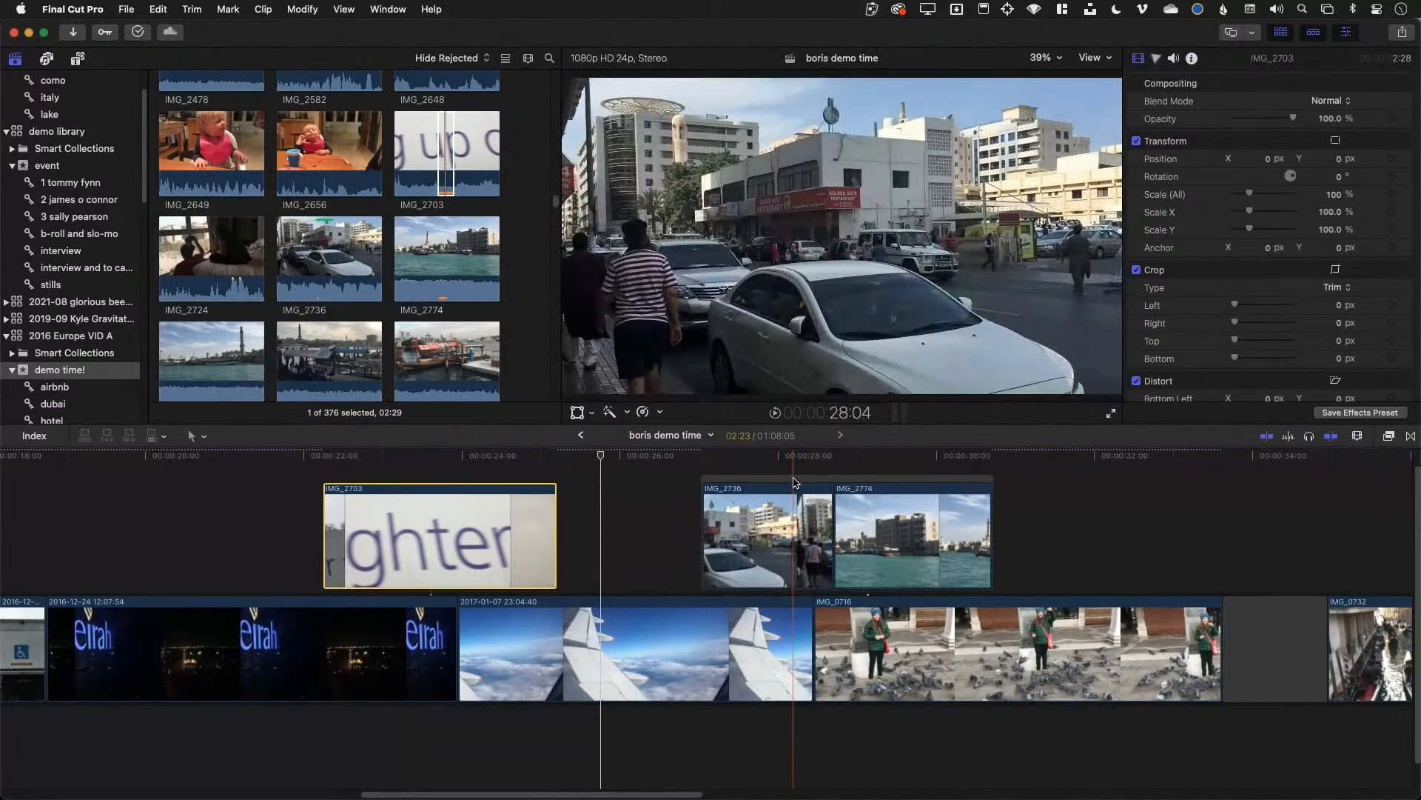
left_click_drag(731, 667, 1377, 685)
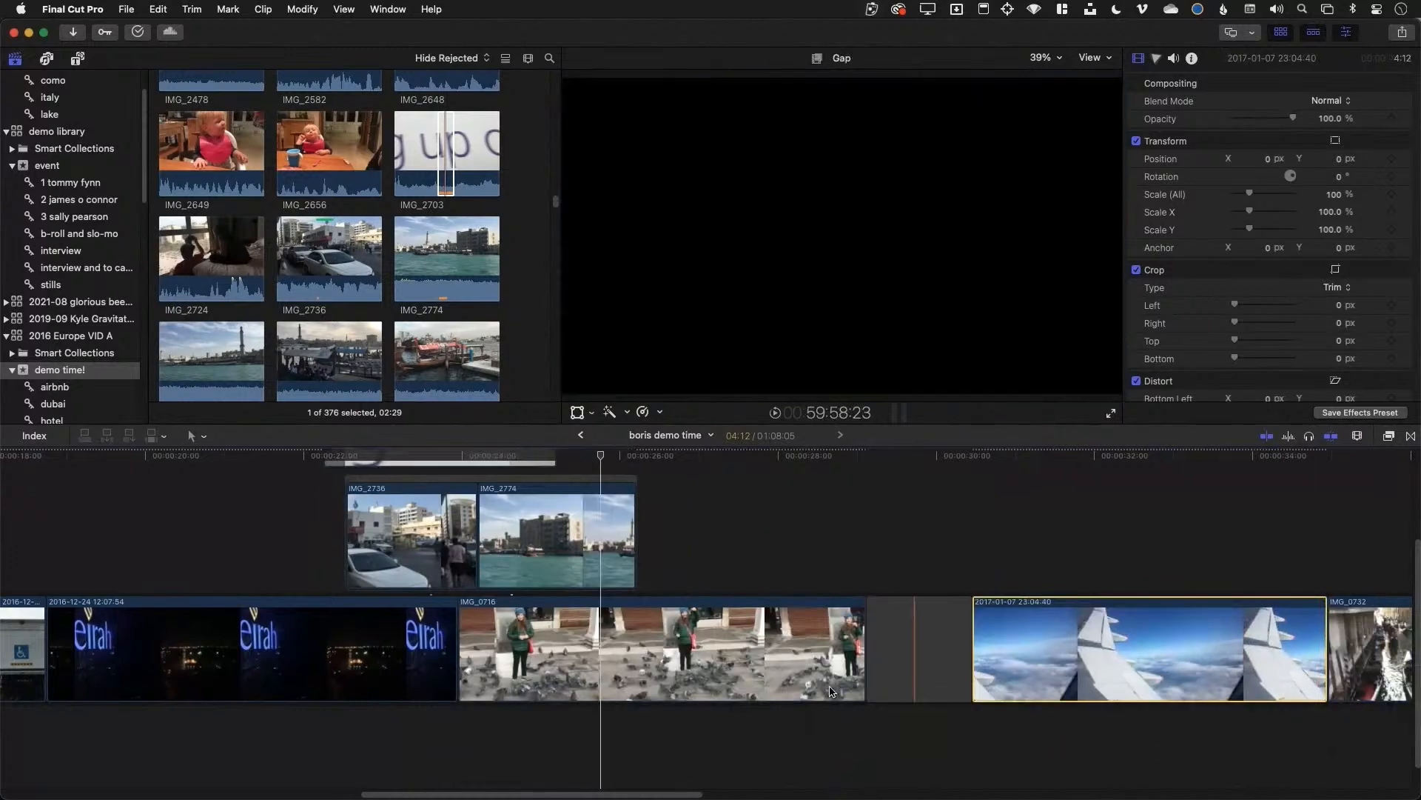
Undo the move so the wing clip sits between the night clip and IMG_0716
scroll(437, 581, "up", 3)
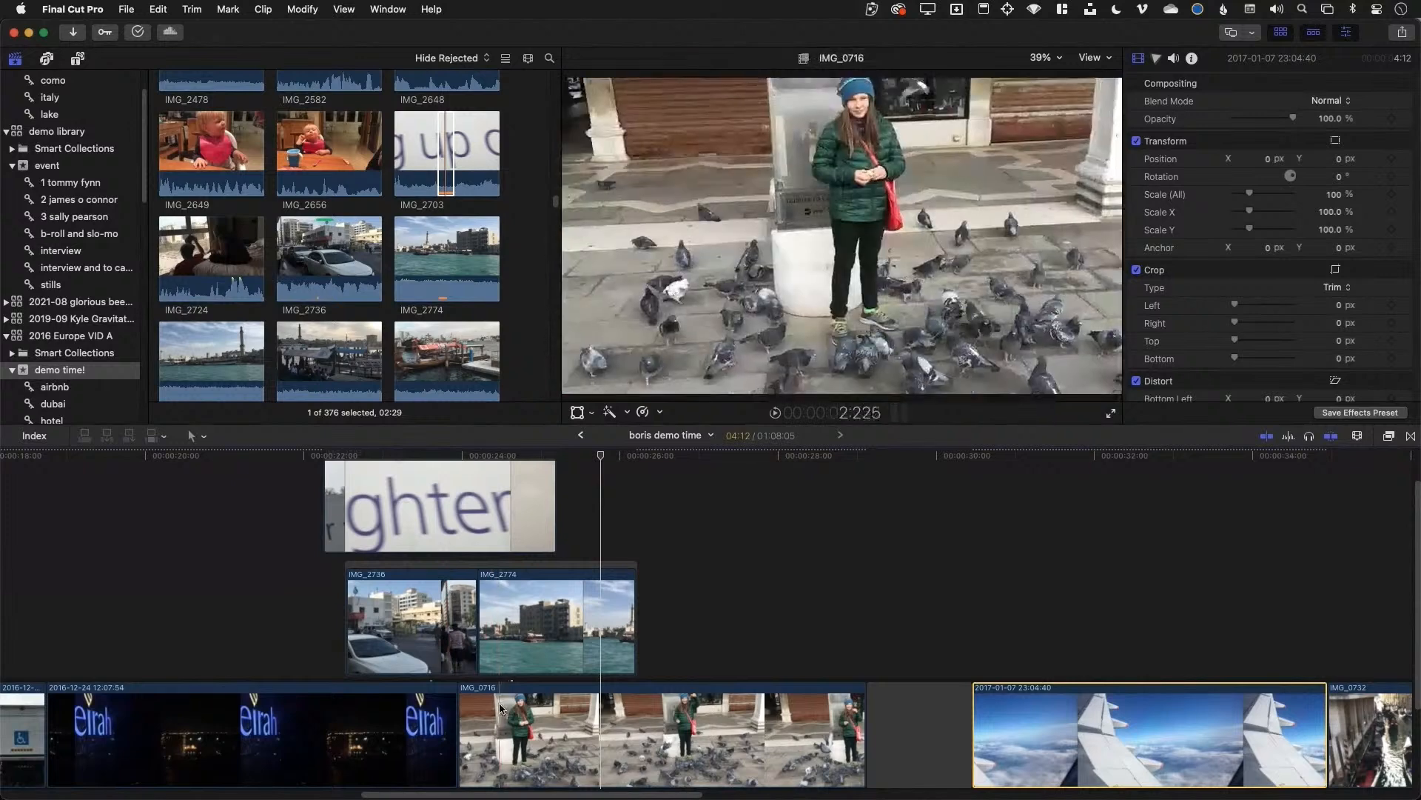
key("super+z")
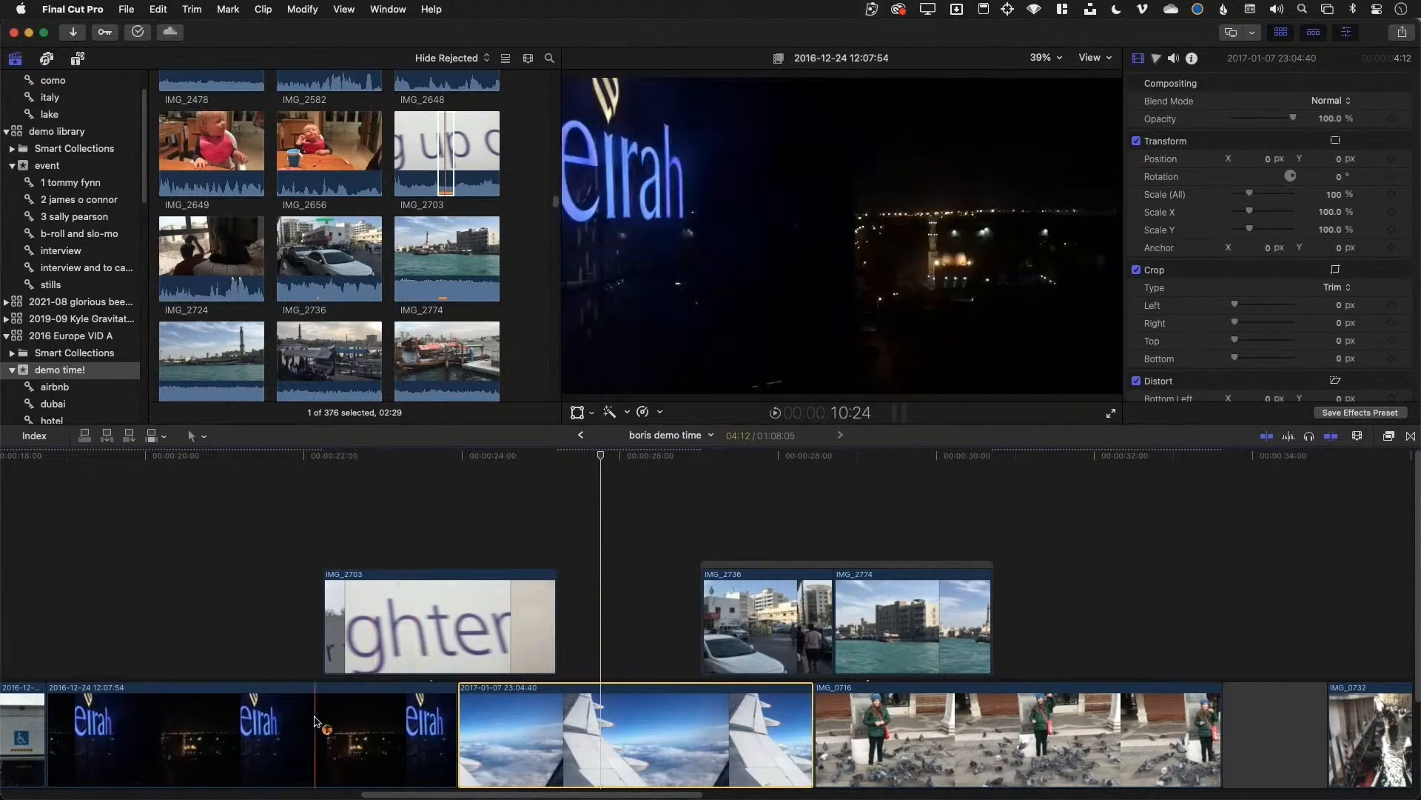
Move IMG_2703 near 25 seconds and place the night neon clip after IMG_0732
left_click_drag(314, 721, 1241, 735)
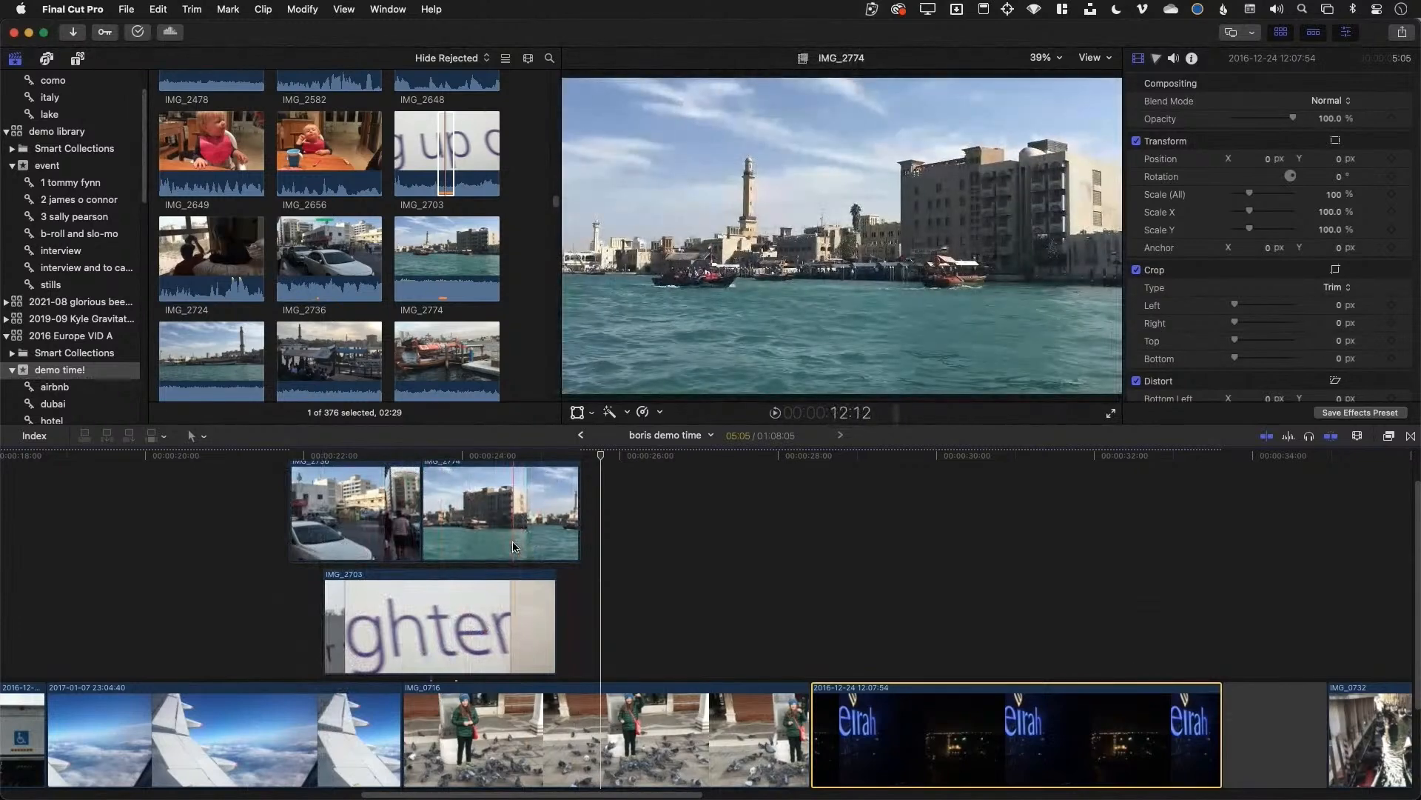
key("super+z")
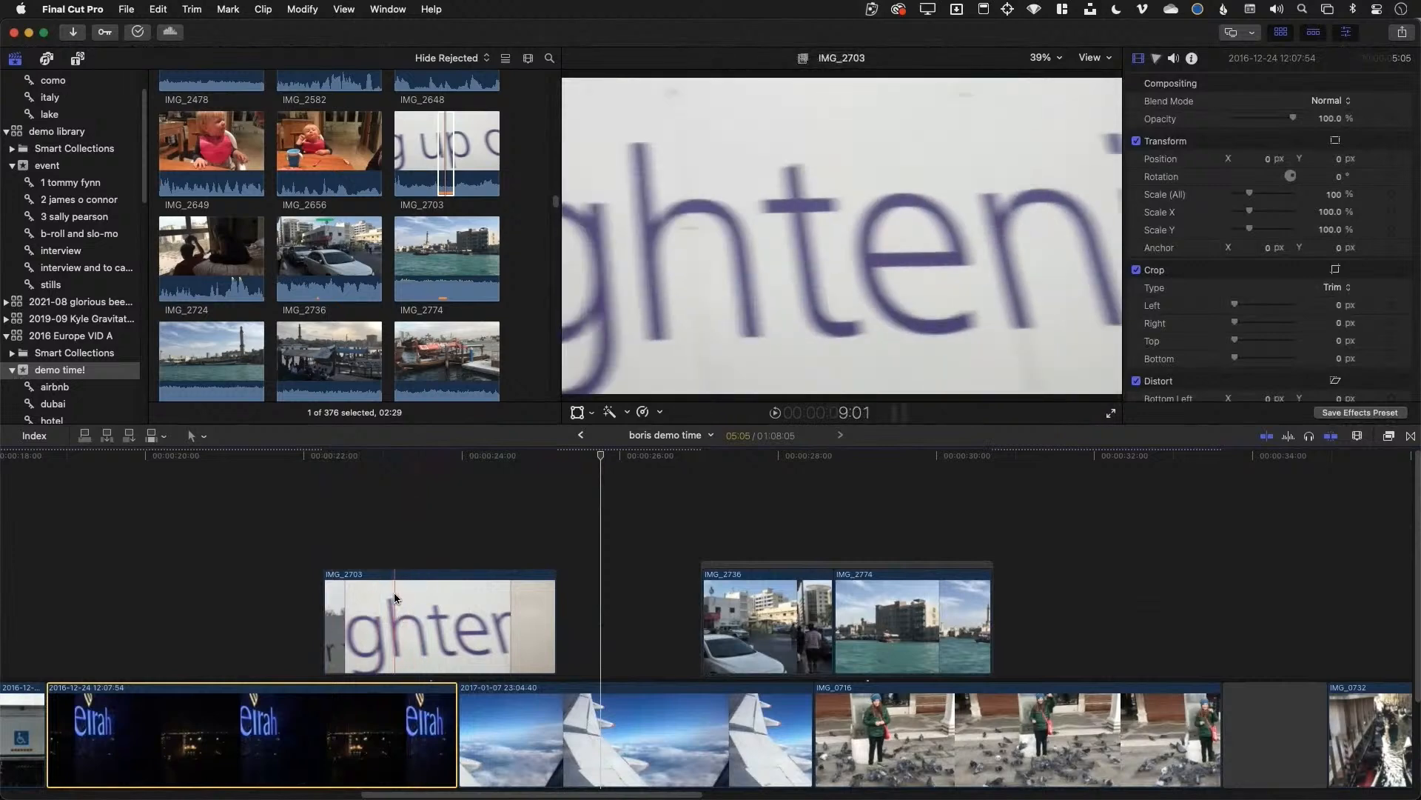
left_click(431, 592)
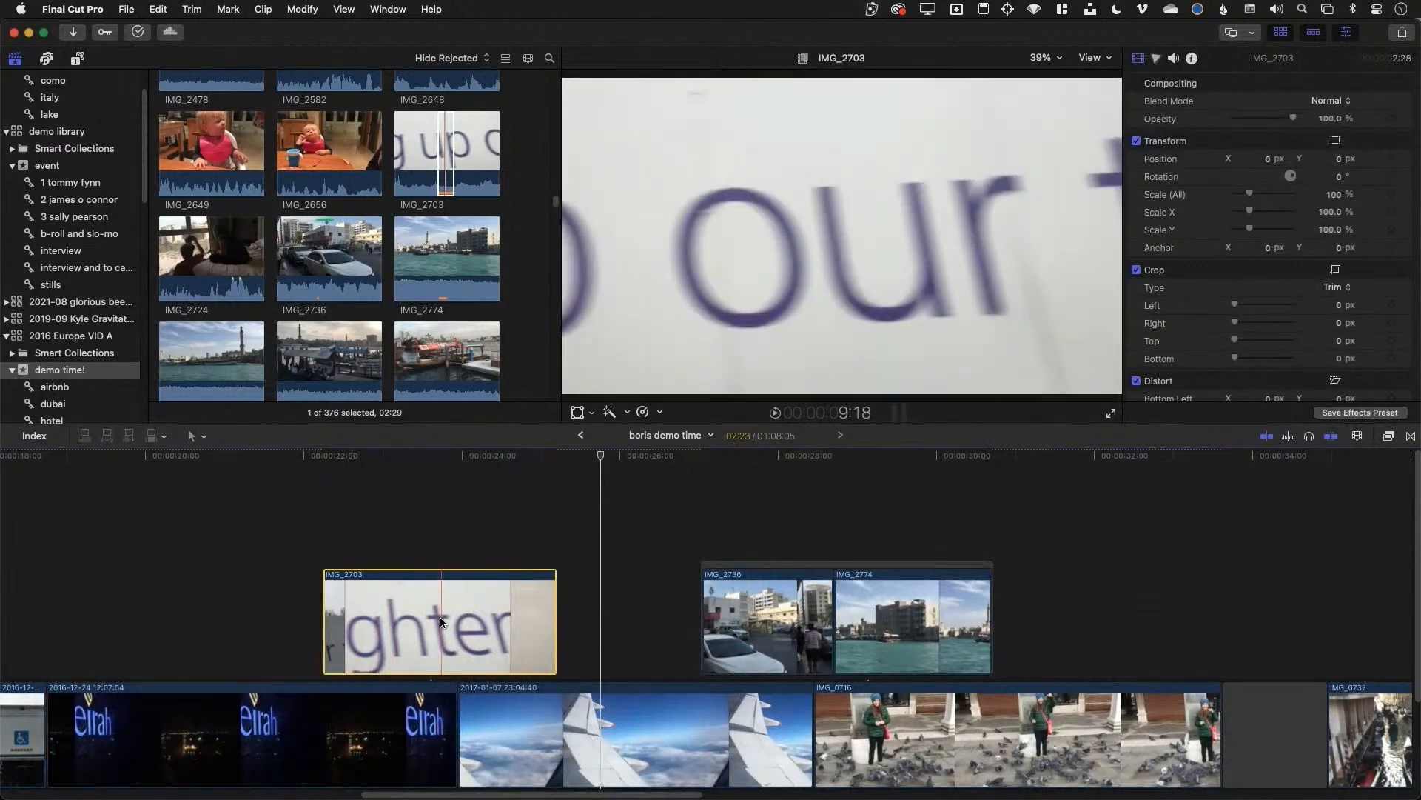
left_click_drag(444, 614, 677, 518)
left_click_drag(397, 733, 1214, 689)
Move IMG_2703 directly before IMG_2736 and extend its start earlier
left_click_drag(302, 529, 209, 633)
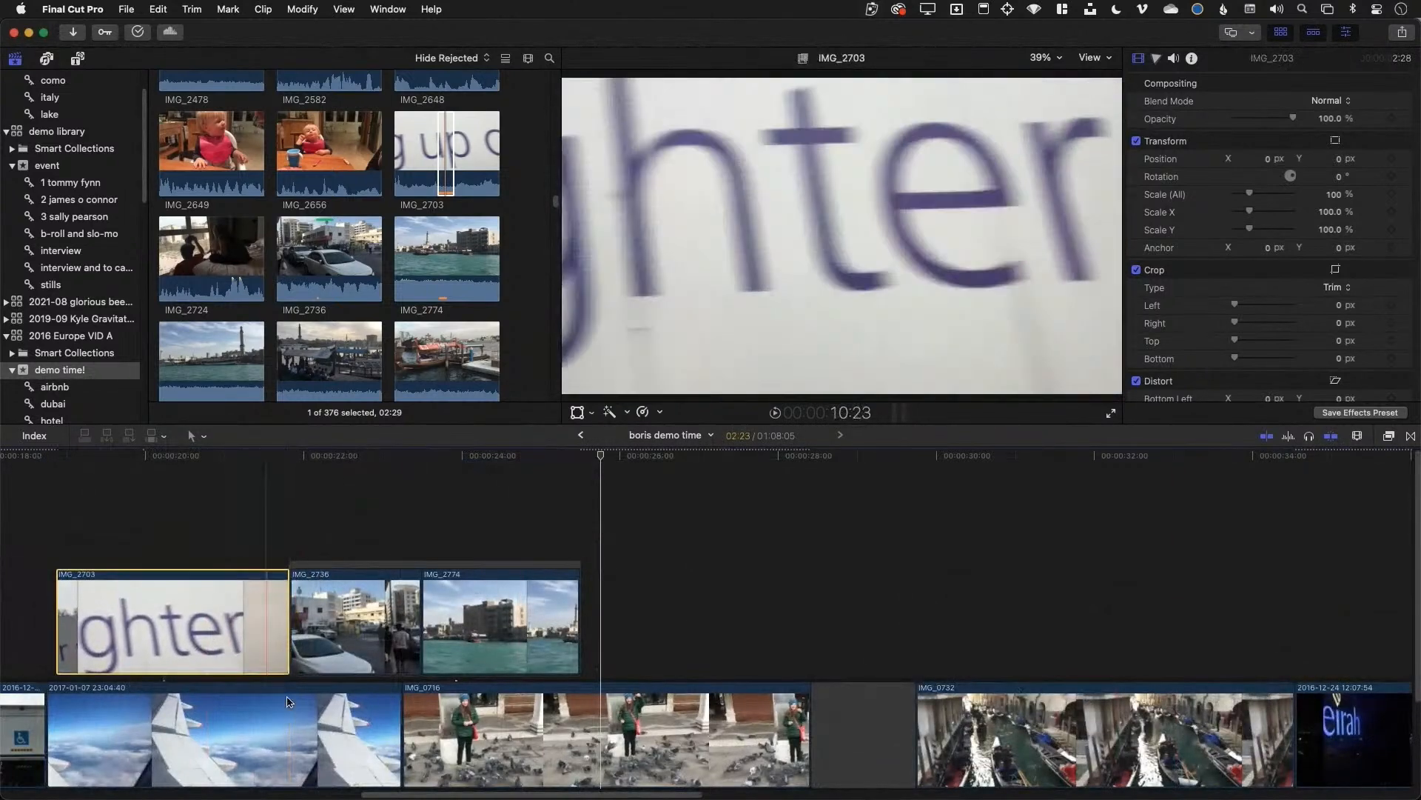
left_click_drag(65, 630, 39, 630)
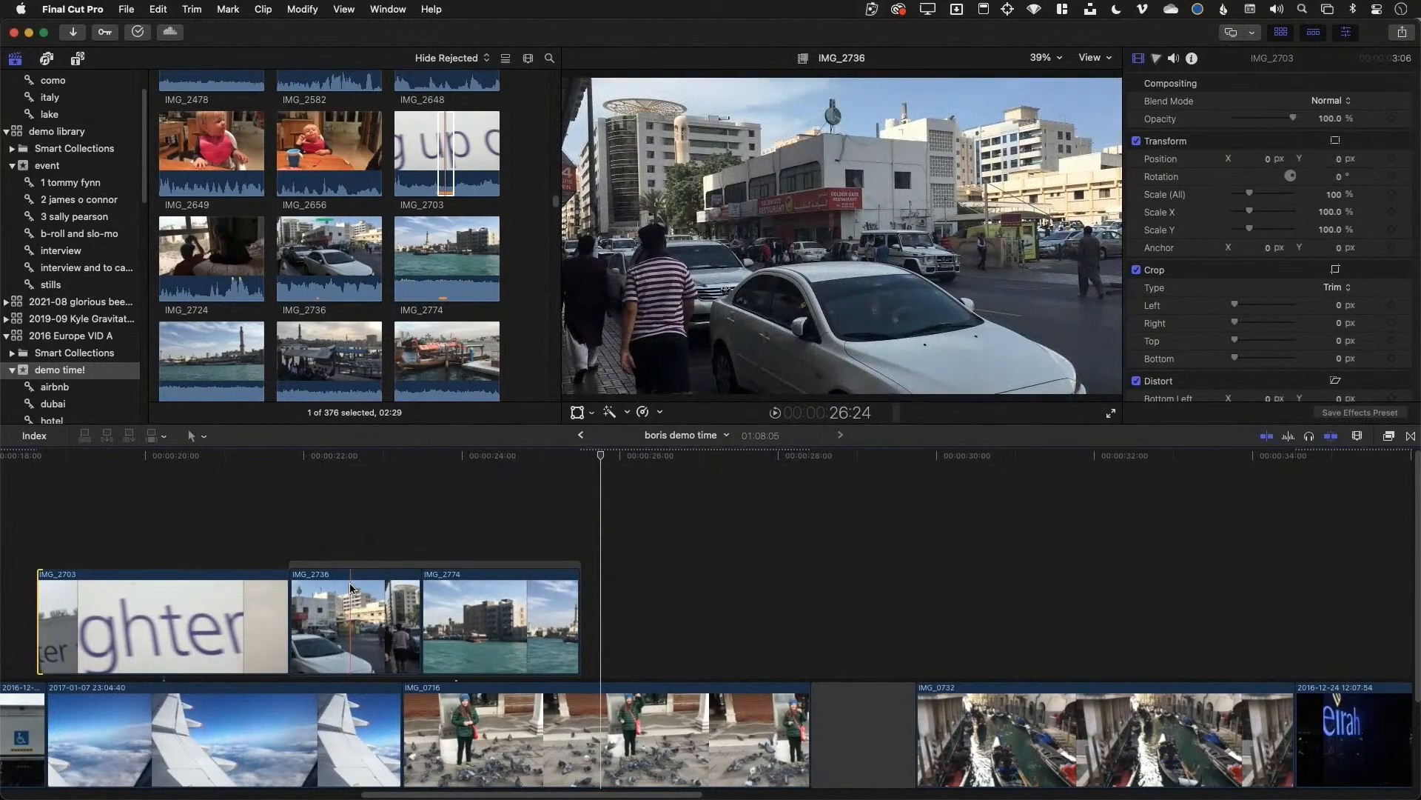
scroll(54, 161, "up", 2)
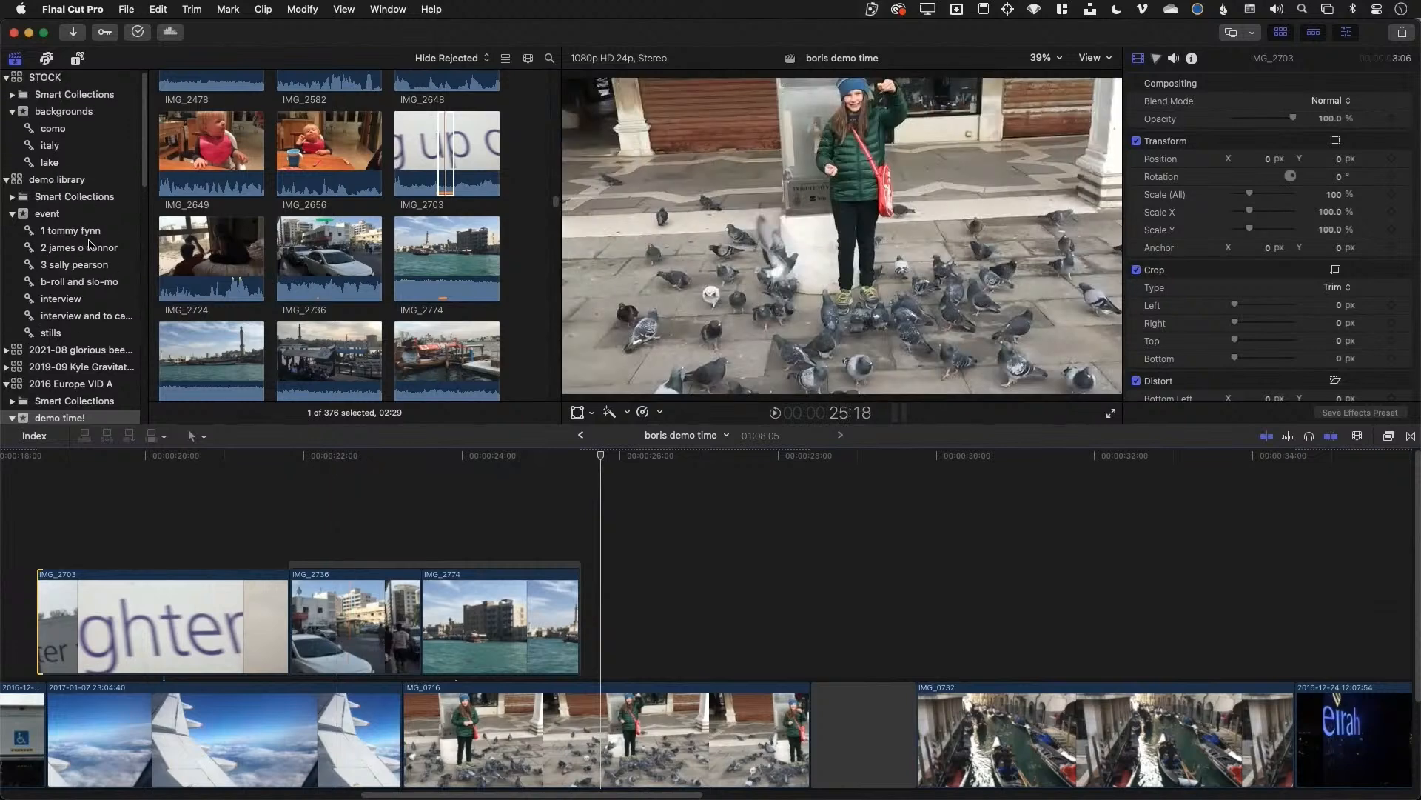
Find the 2021-08 glorious beer consolidated library in the sidebar and open its 337 items
scroll(88, 245, "down", 10)
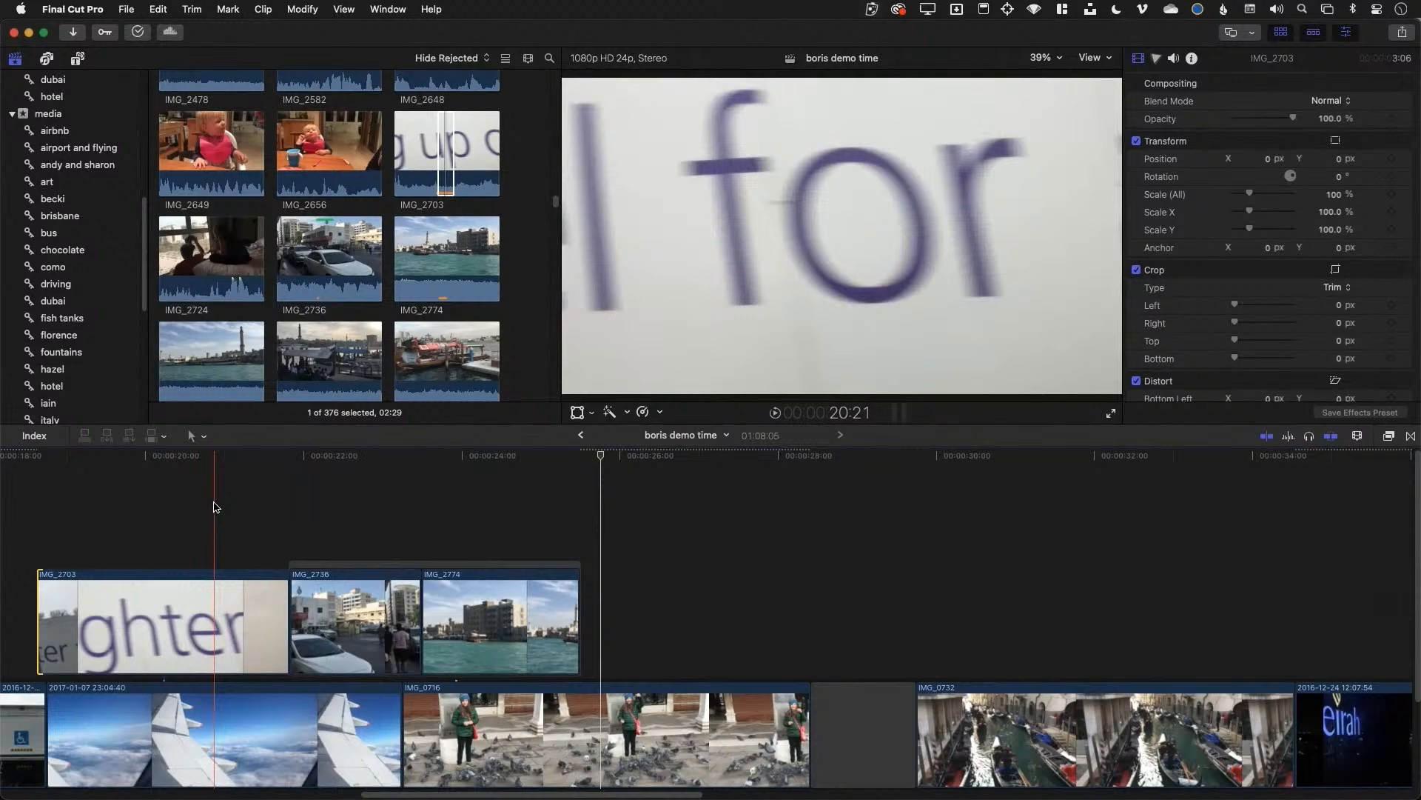
scroll(44, 288, "down", 9)
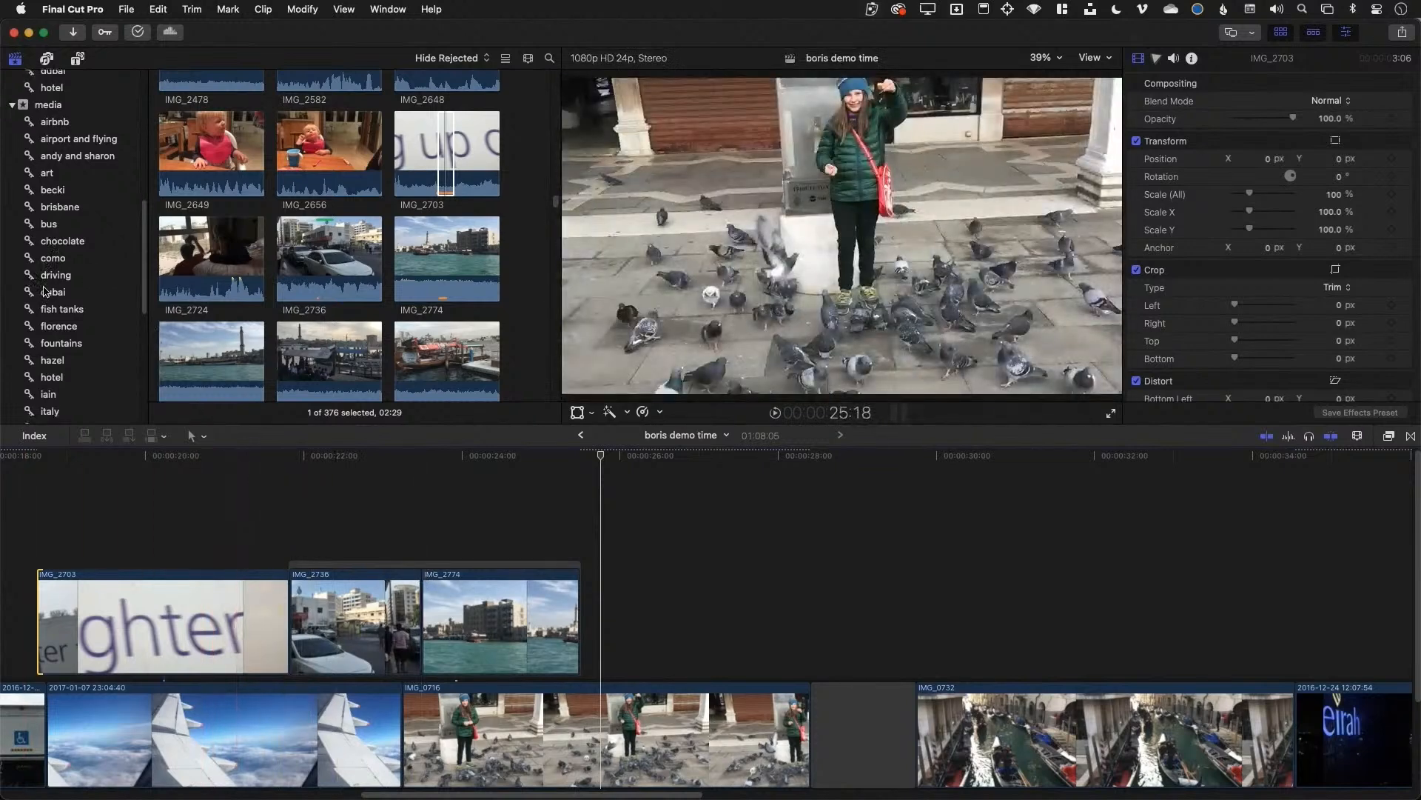
scroll(57, 350, "up", 15)
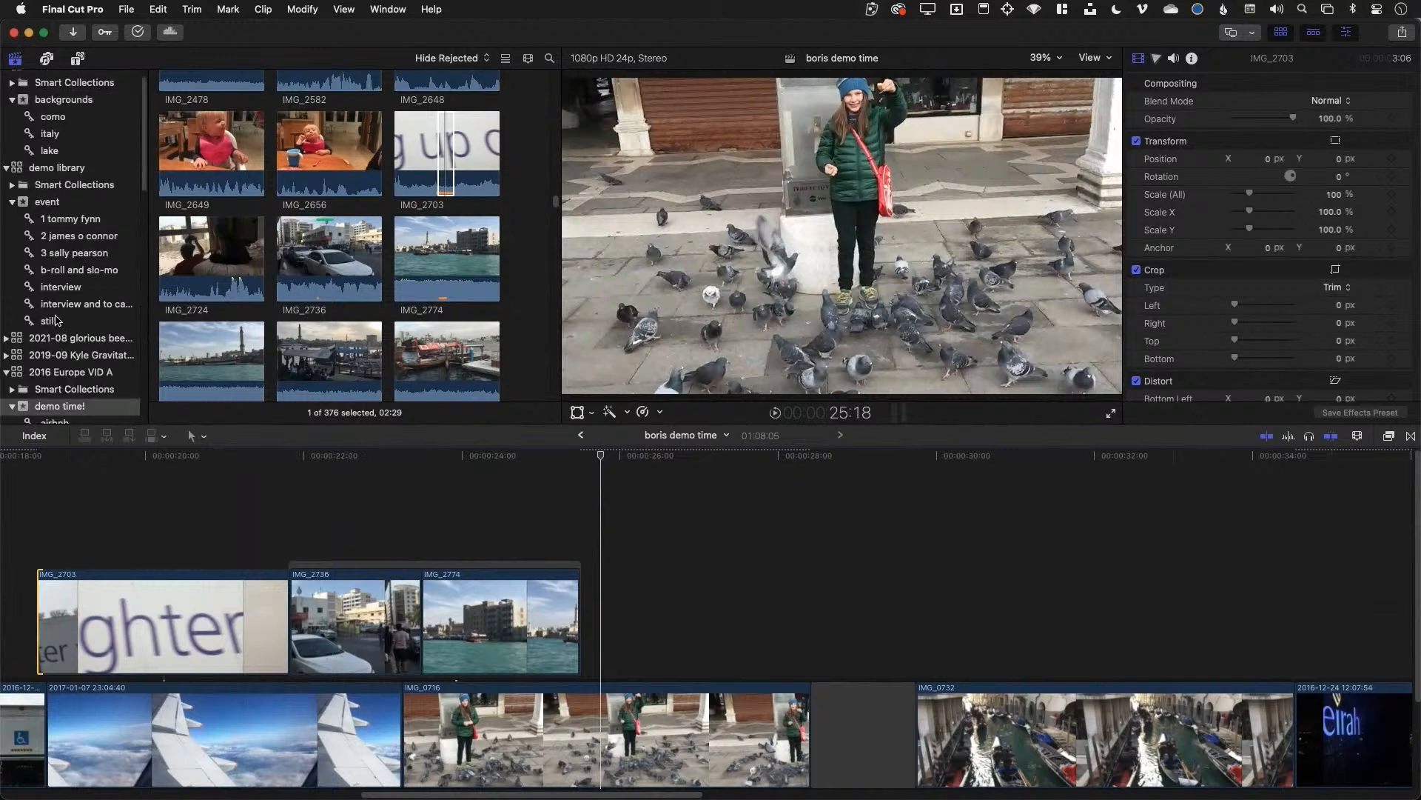
scroll(58, 241, "down", 1)
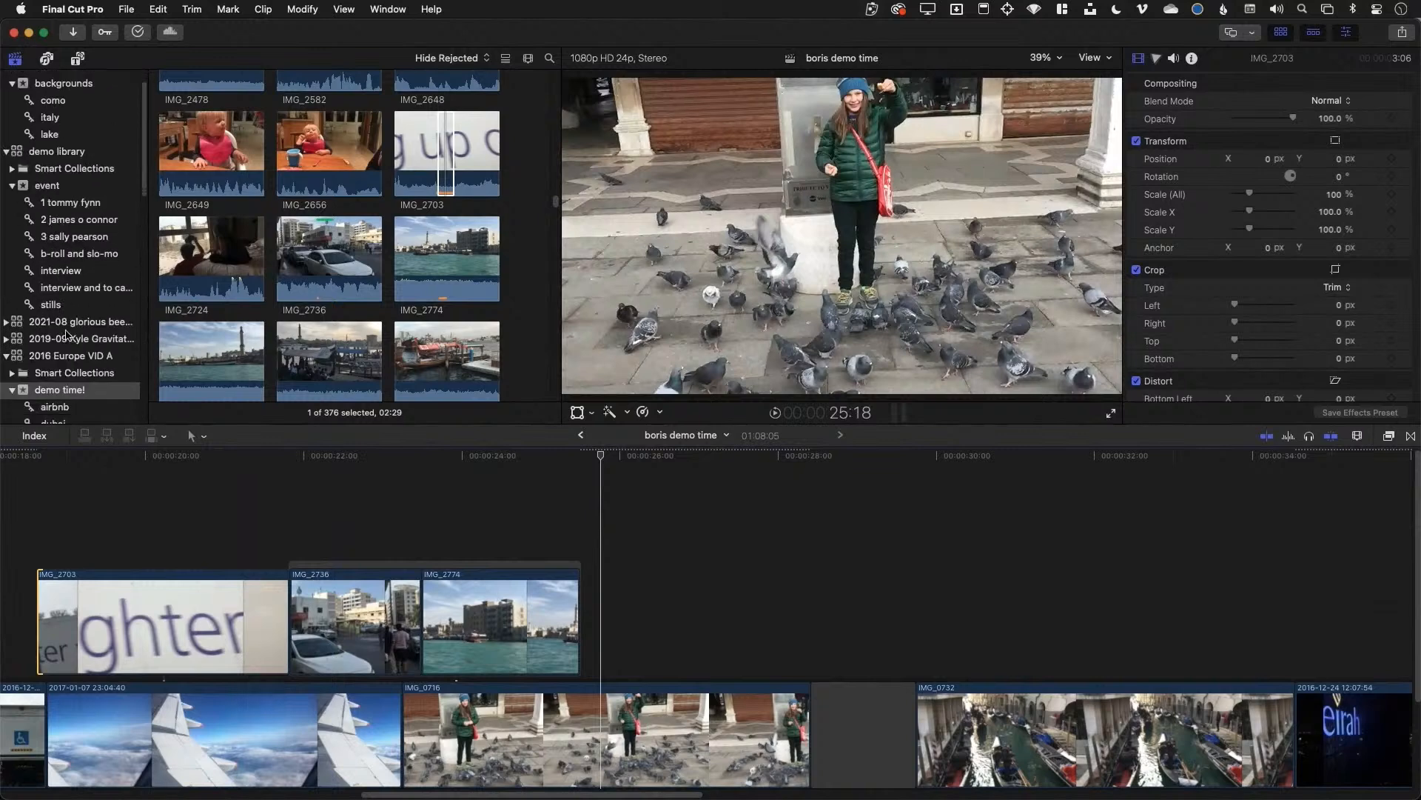
left_click(71, 322)
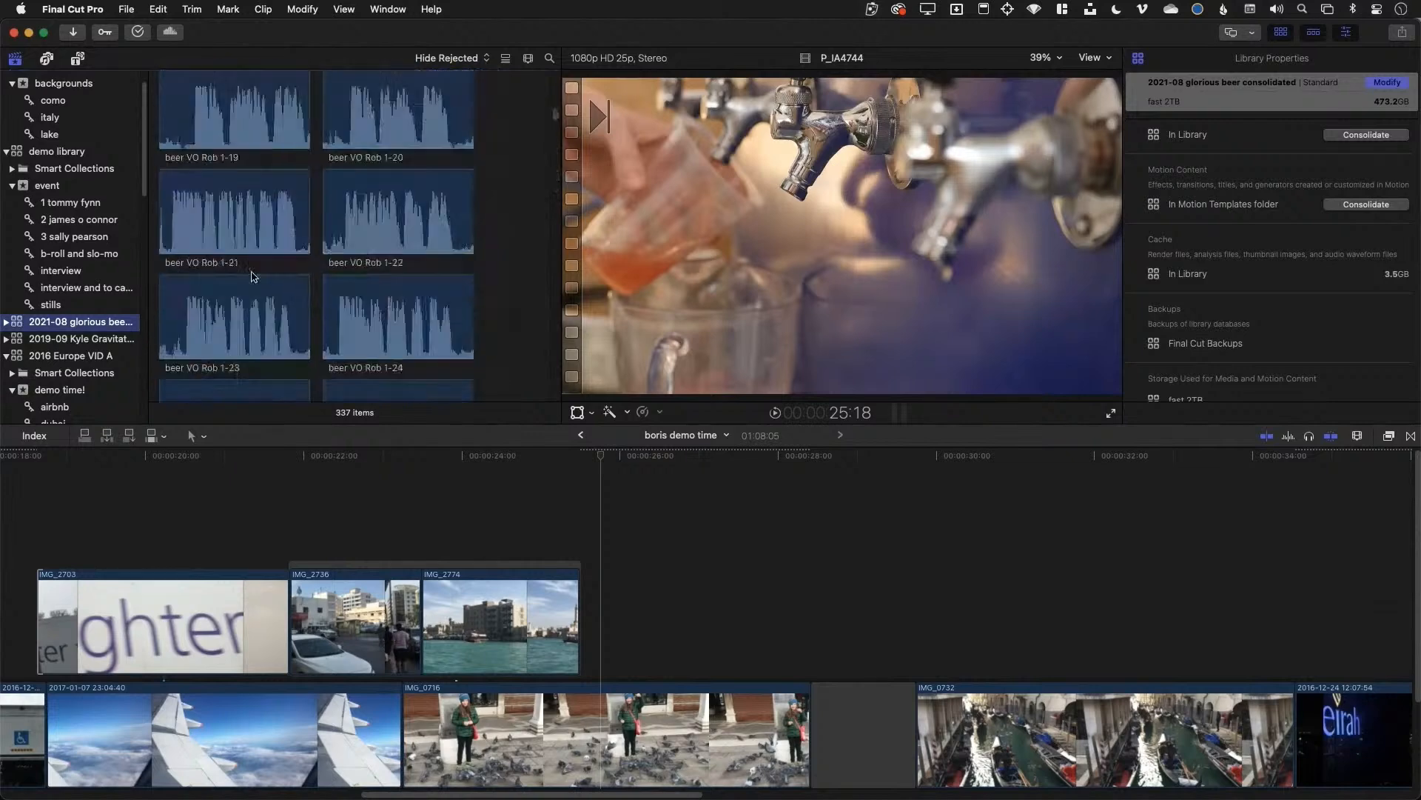
Open the Glorious Beer Episode 1 Assembly v 8c + BORIS project and zoom the timeline in
left_click(205, 219)
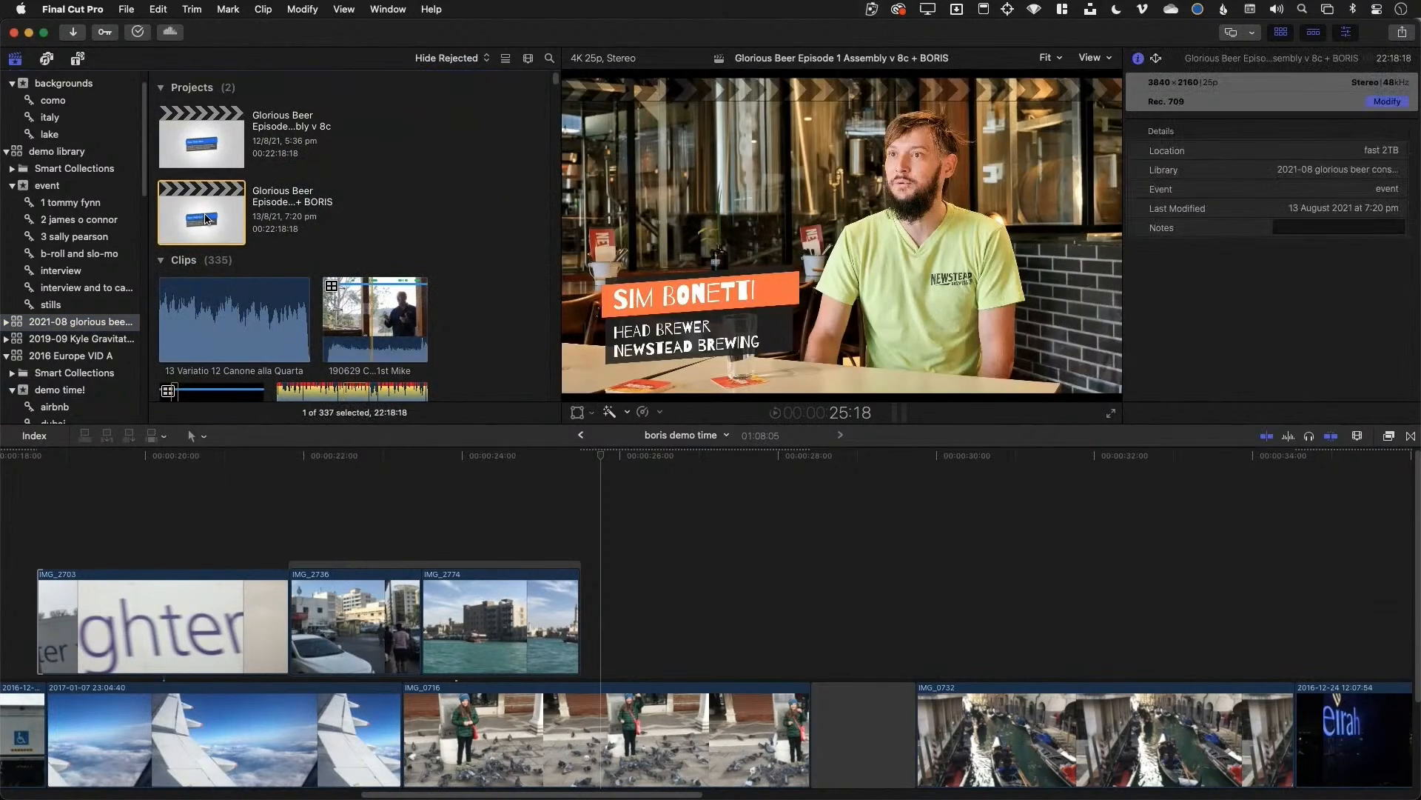
double_click(207, 220)
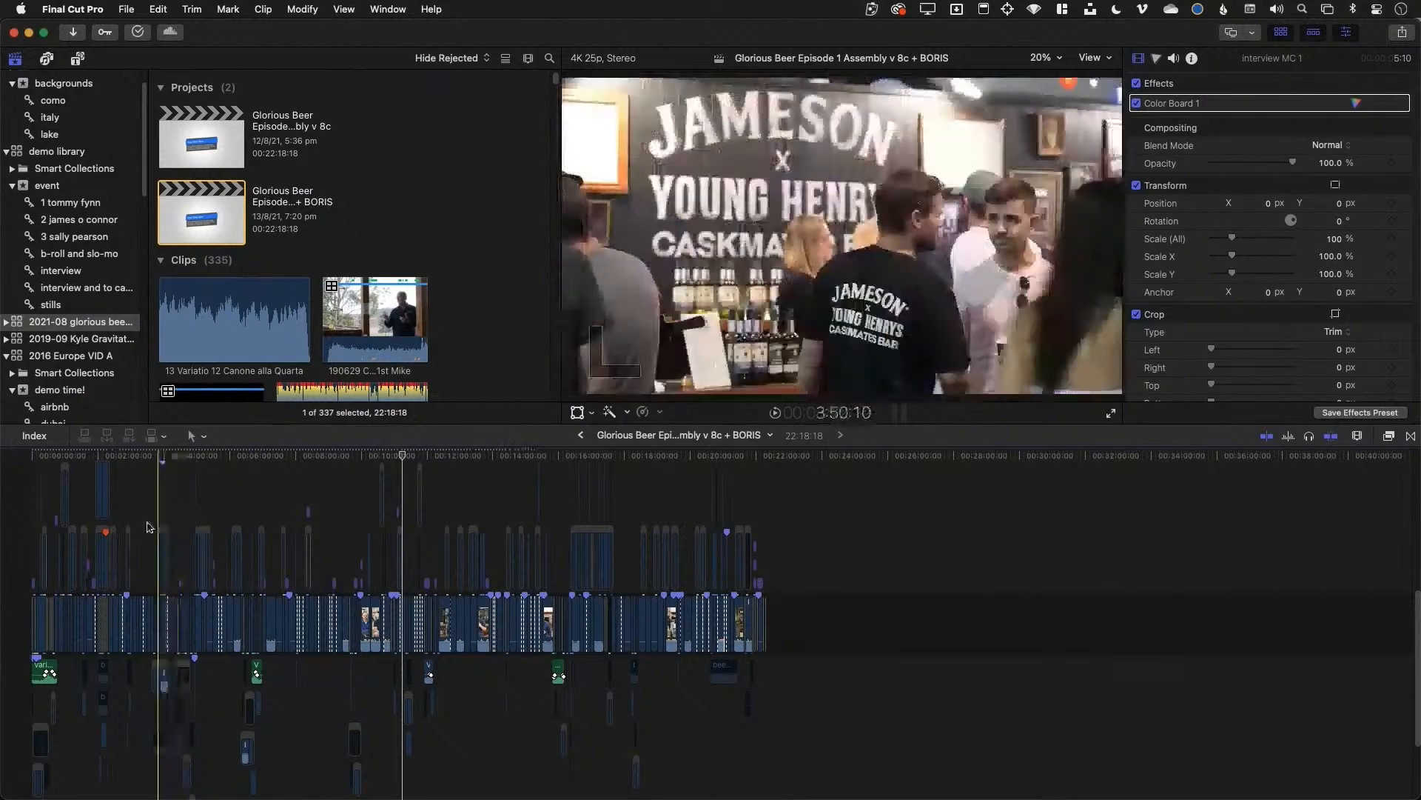
key("super+equal")
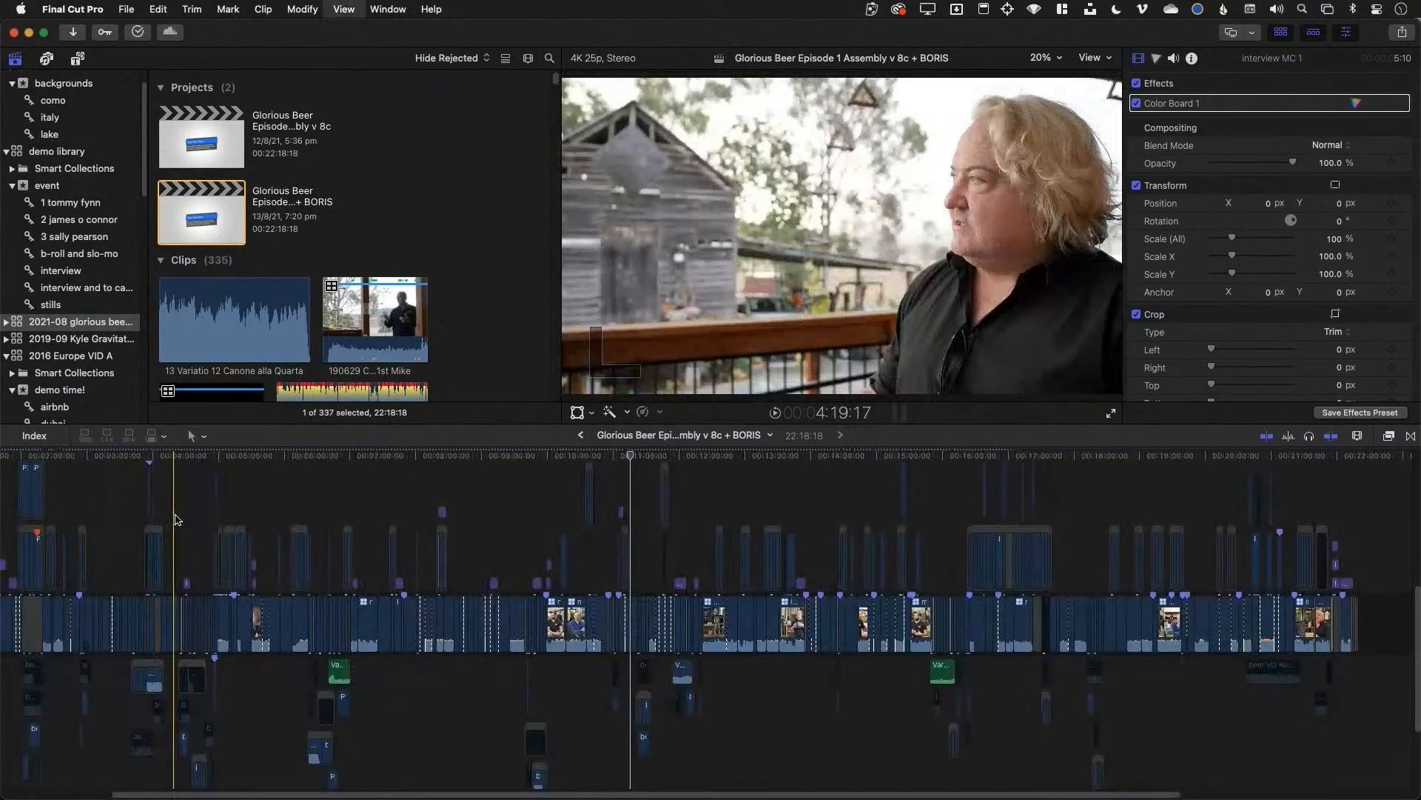
key("super+equal")
key("super+equal")
key("super+equal")
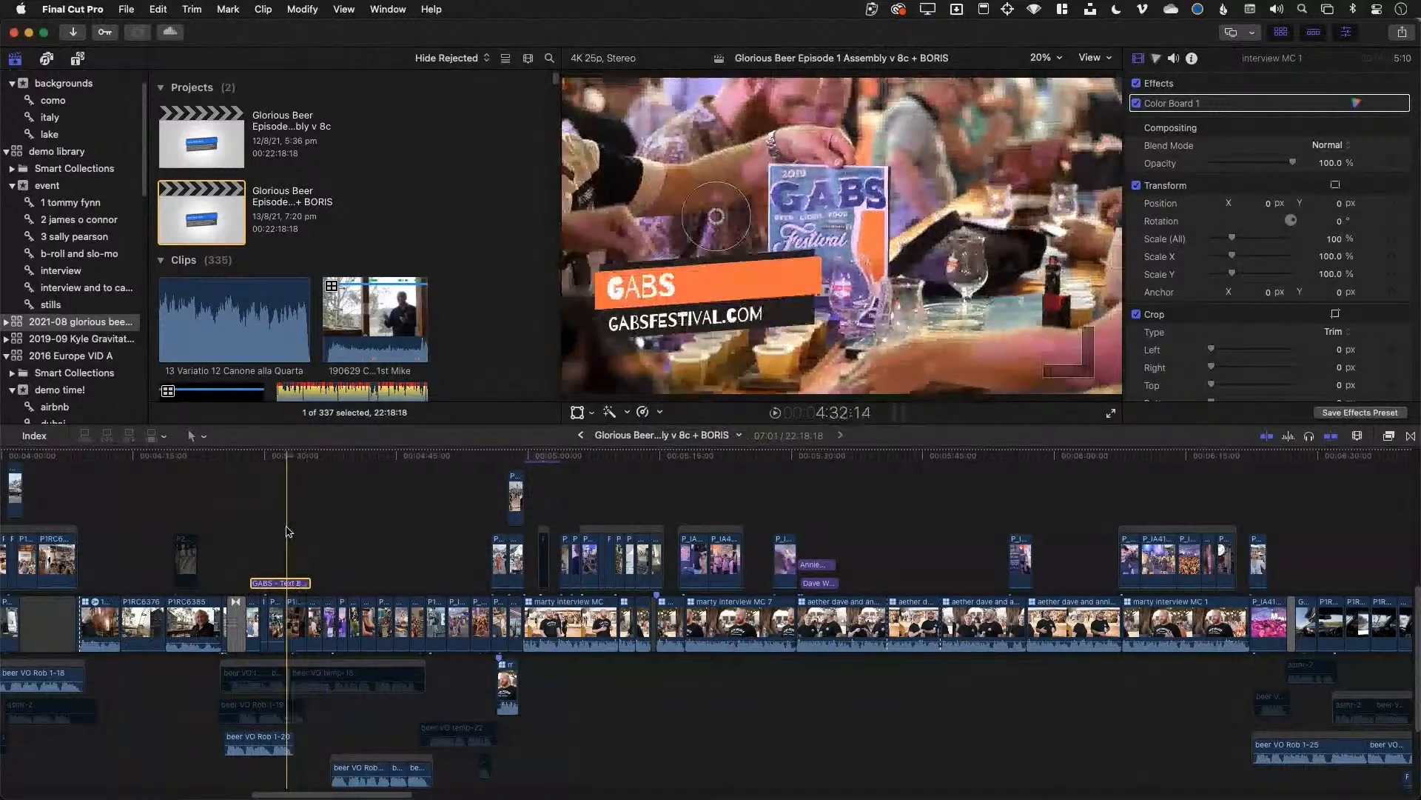
Select the beer VO audio clip and zoom in further around the playhead
left_click(269, 741)
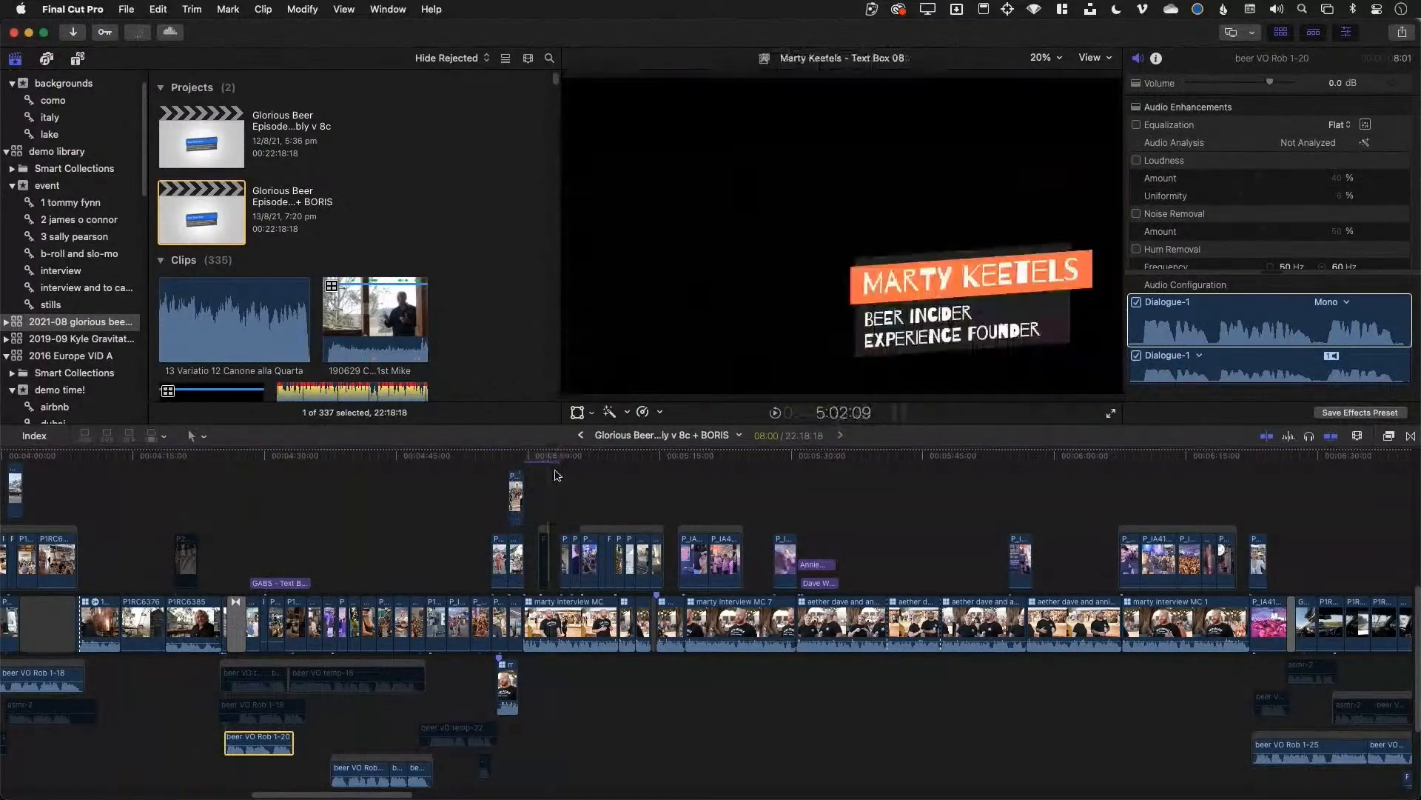
scroll(557, 475, "up", 3)
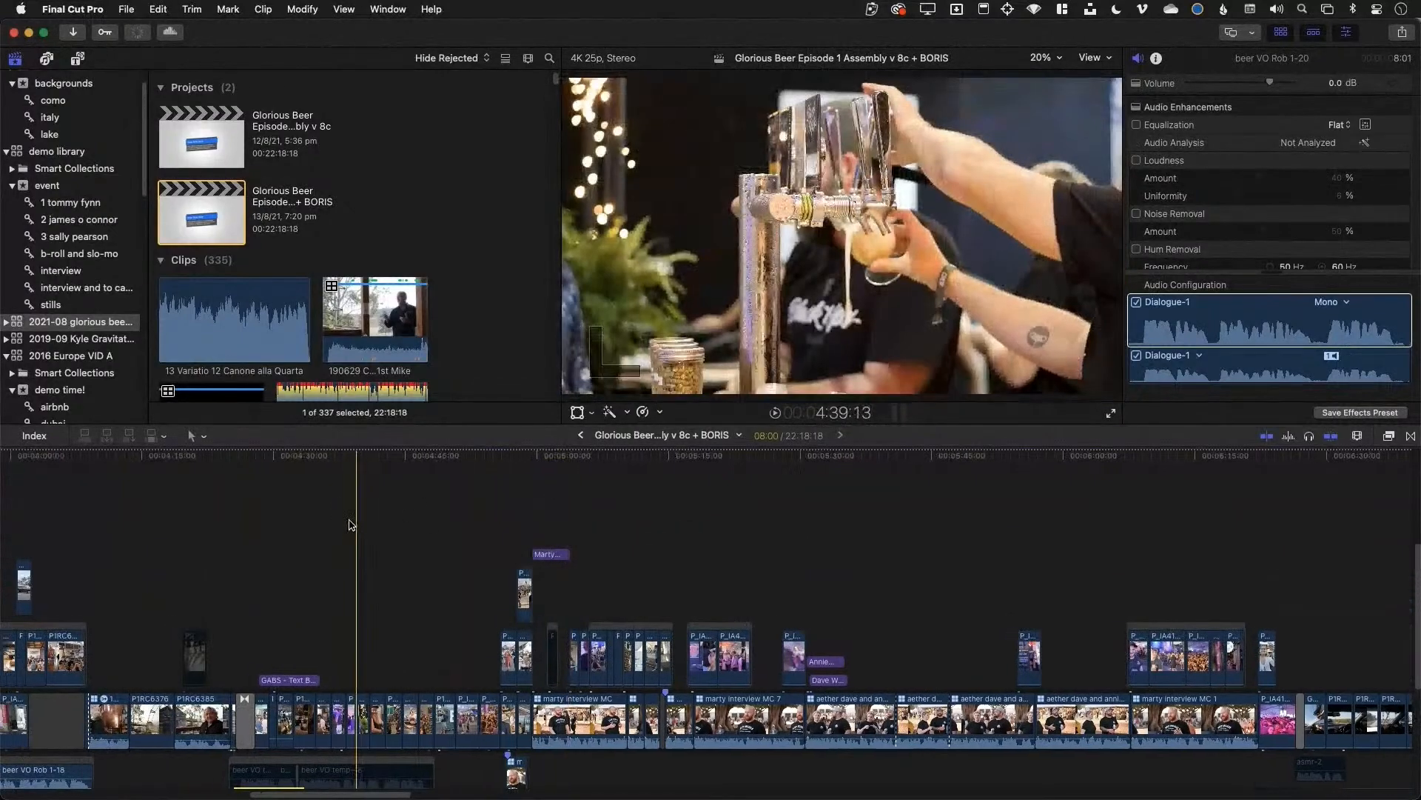
scroll(352, 524, "left", 10)
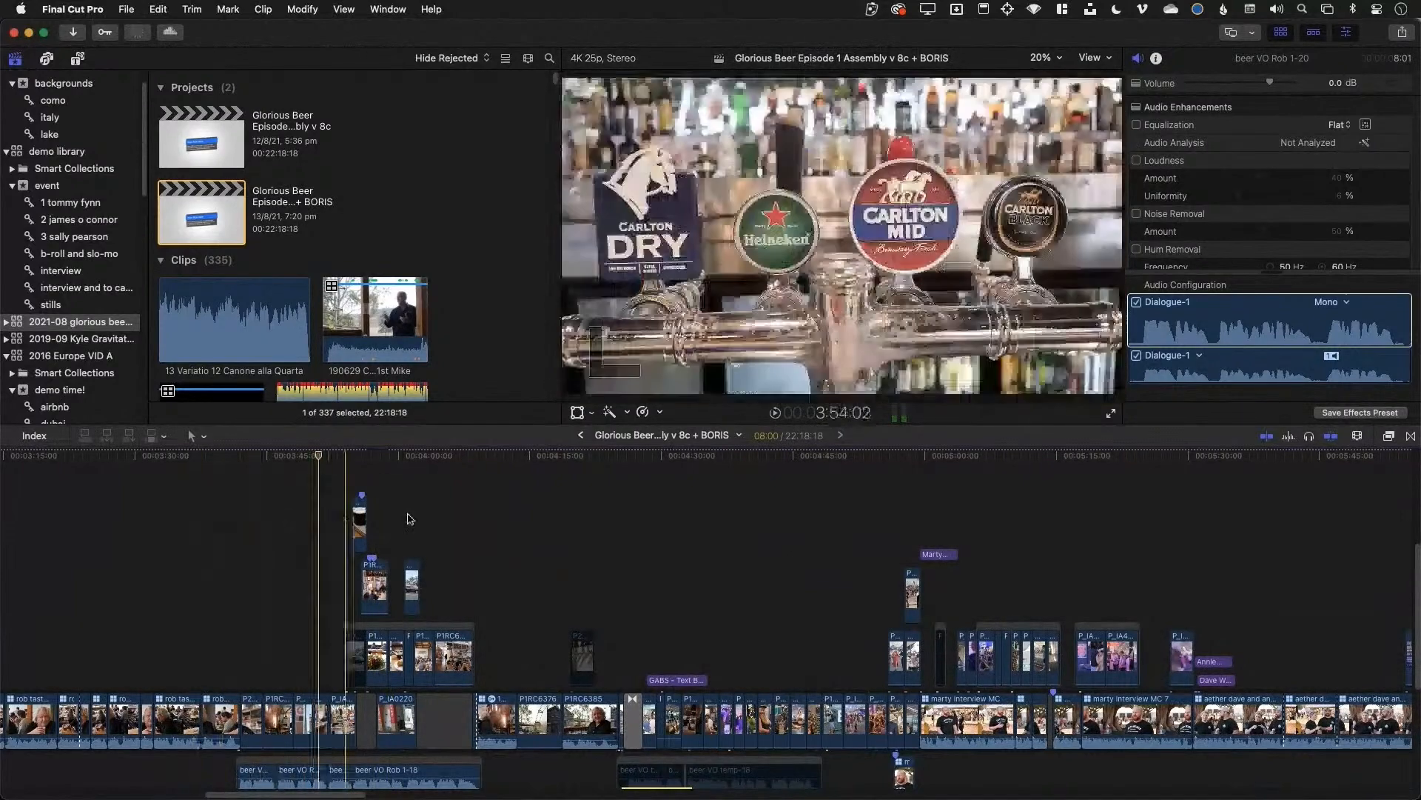
scroll(252, 550, "right", 2)
scroll(252, 550, "left", 3)
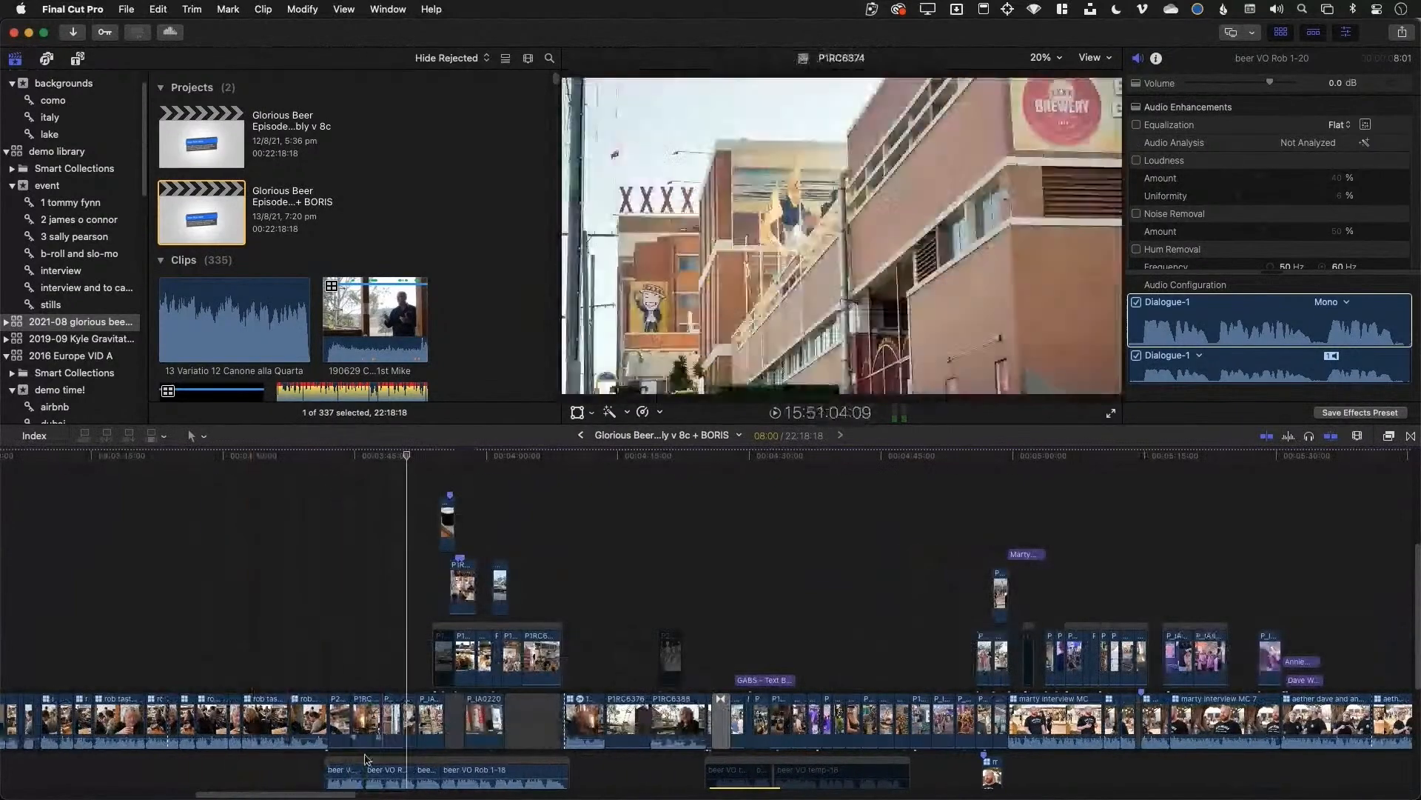
scroll(339, 615, "down", 4)
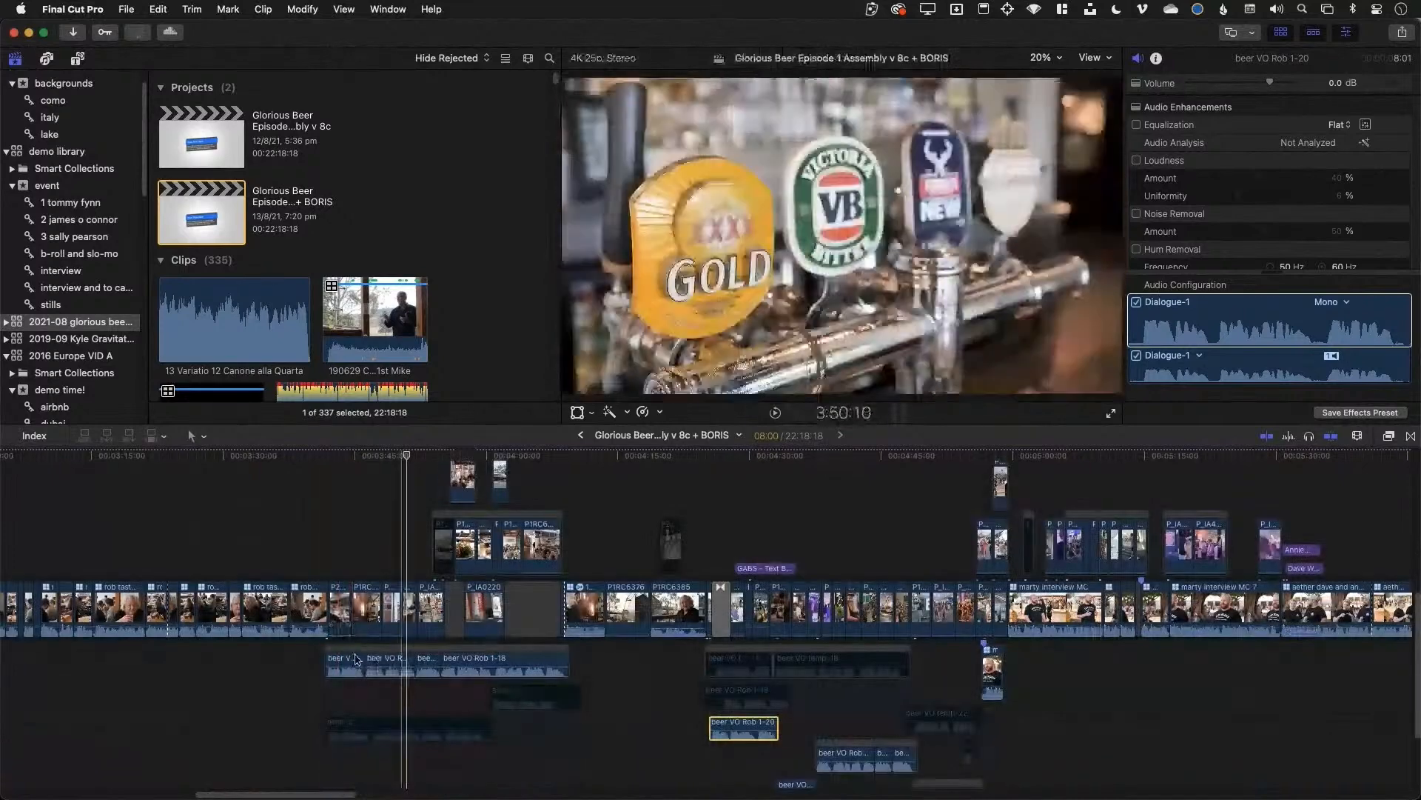
key("super+equal")
key("super+equal")
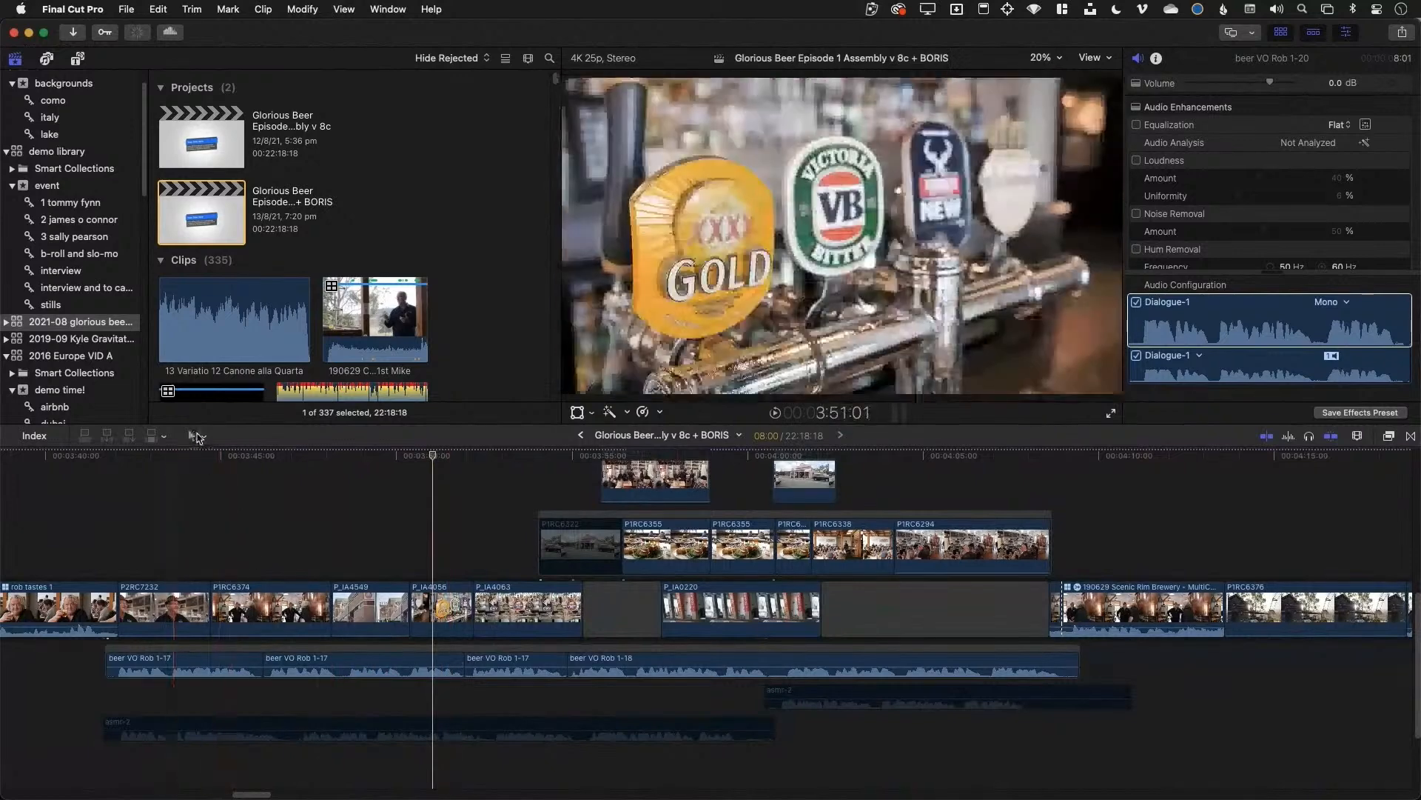
Blade the beer VO Rob 1-17 voiceover, trying deletions of the short piece but undoing them
left_click(196, 436)
key("b")
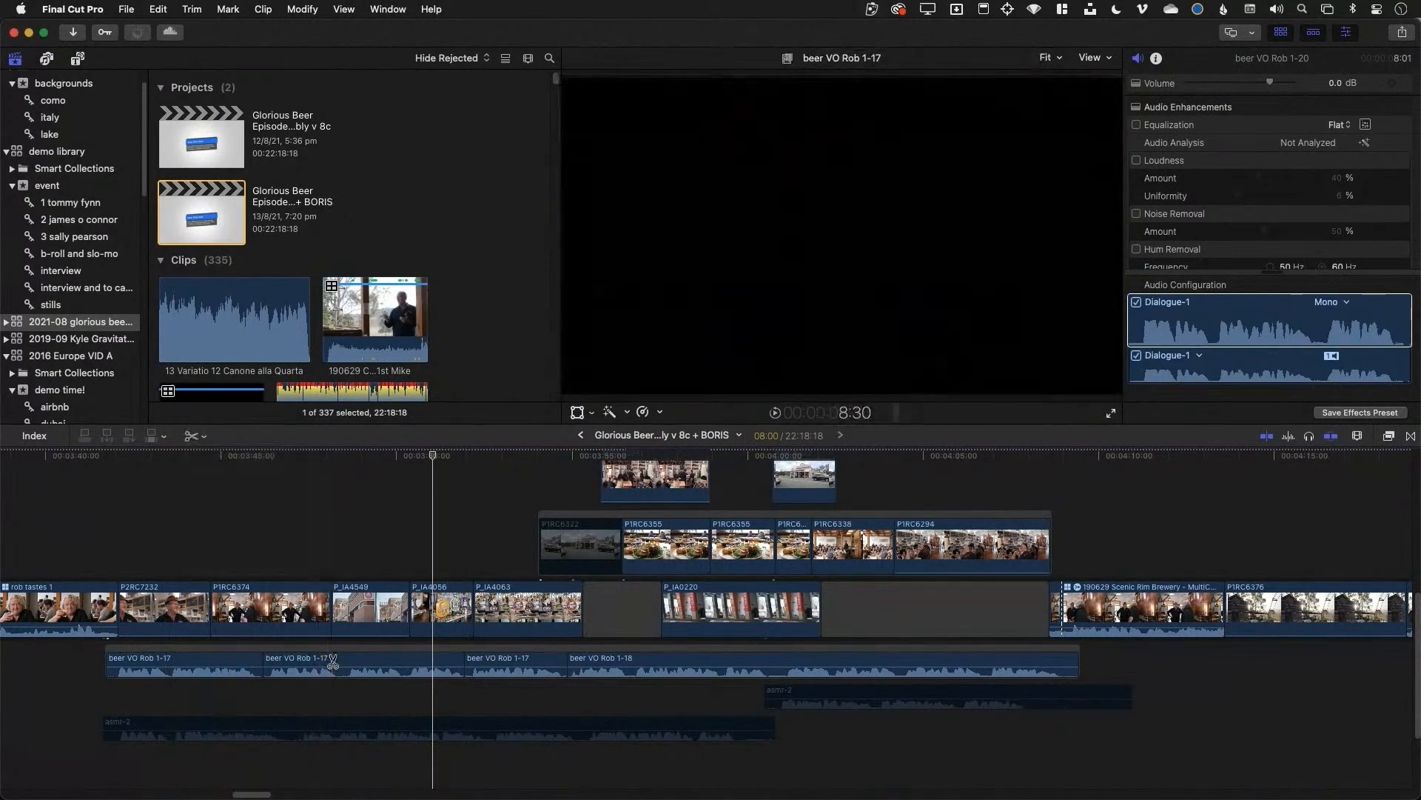
left_click(337, 659)
left_click(347, 664)
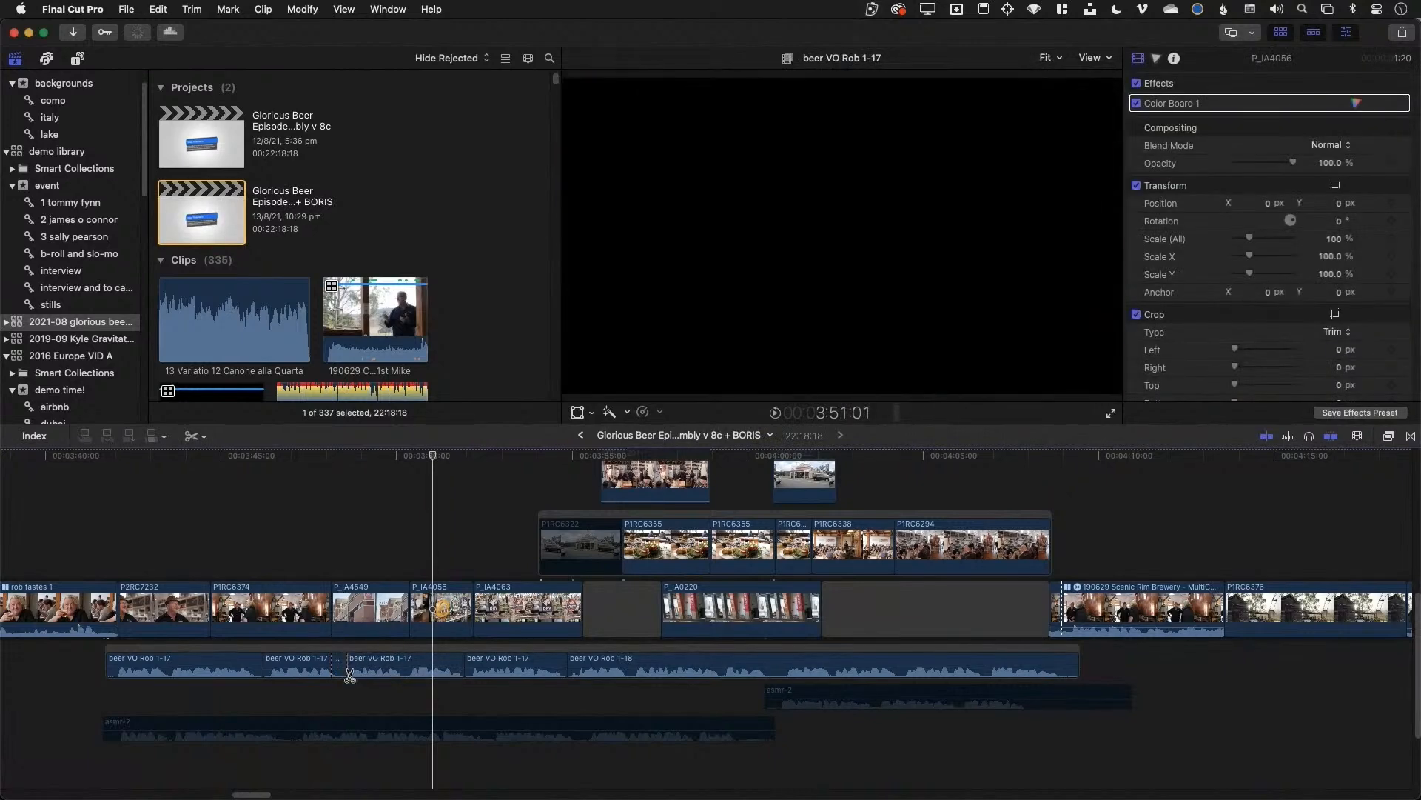
left_click(339, 666)
key("Delete")
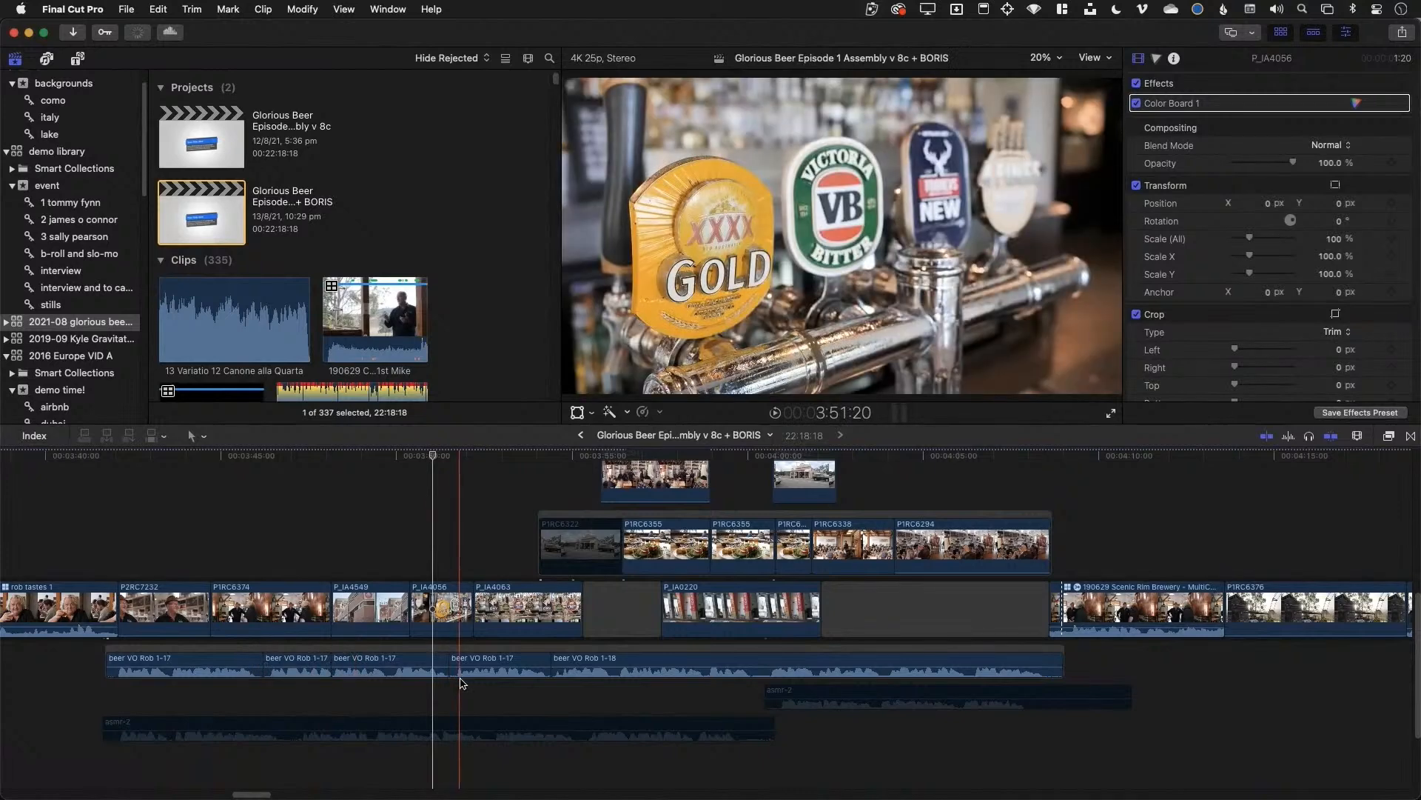
key("super+z")
key("super+z")
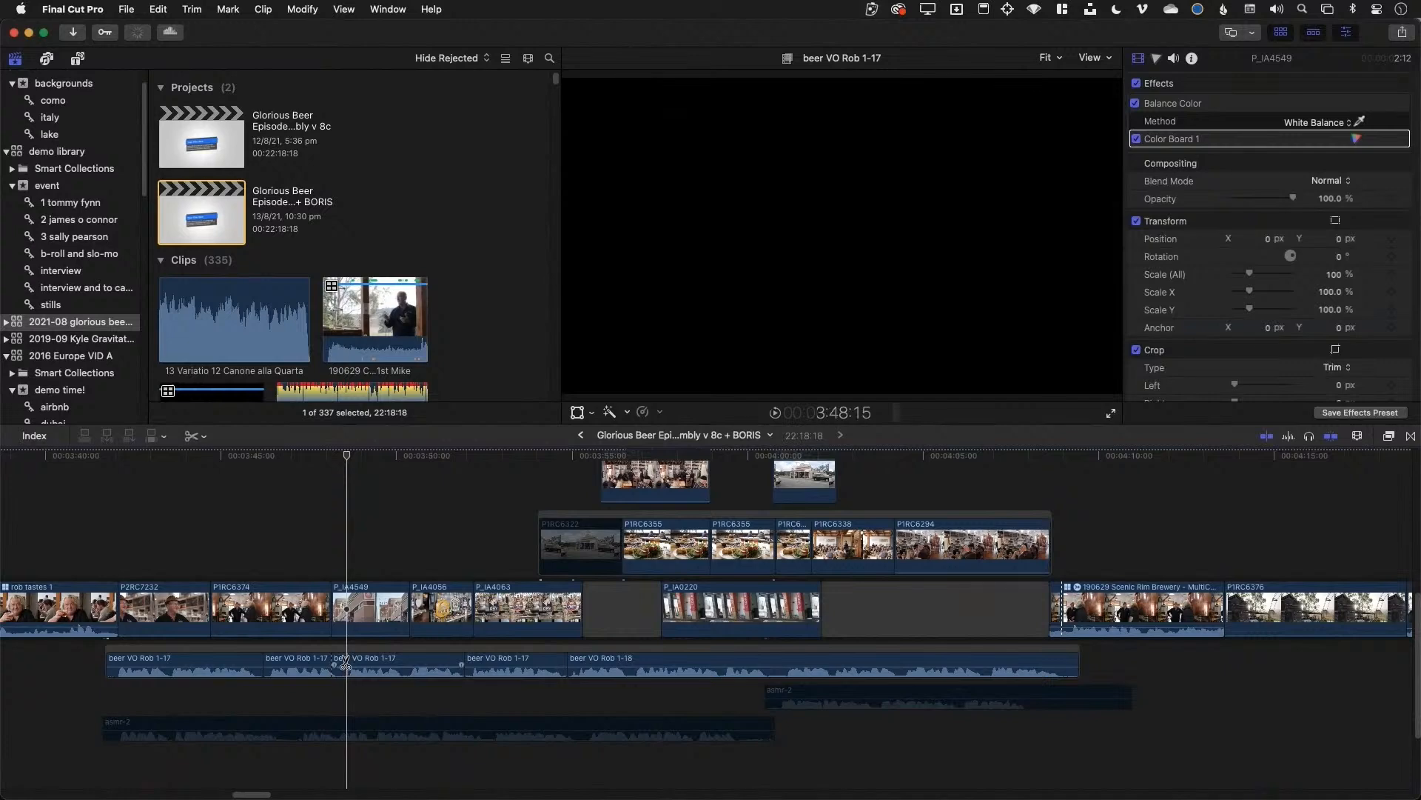
left_click(344, 664)
left_click(339, 666)
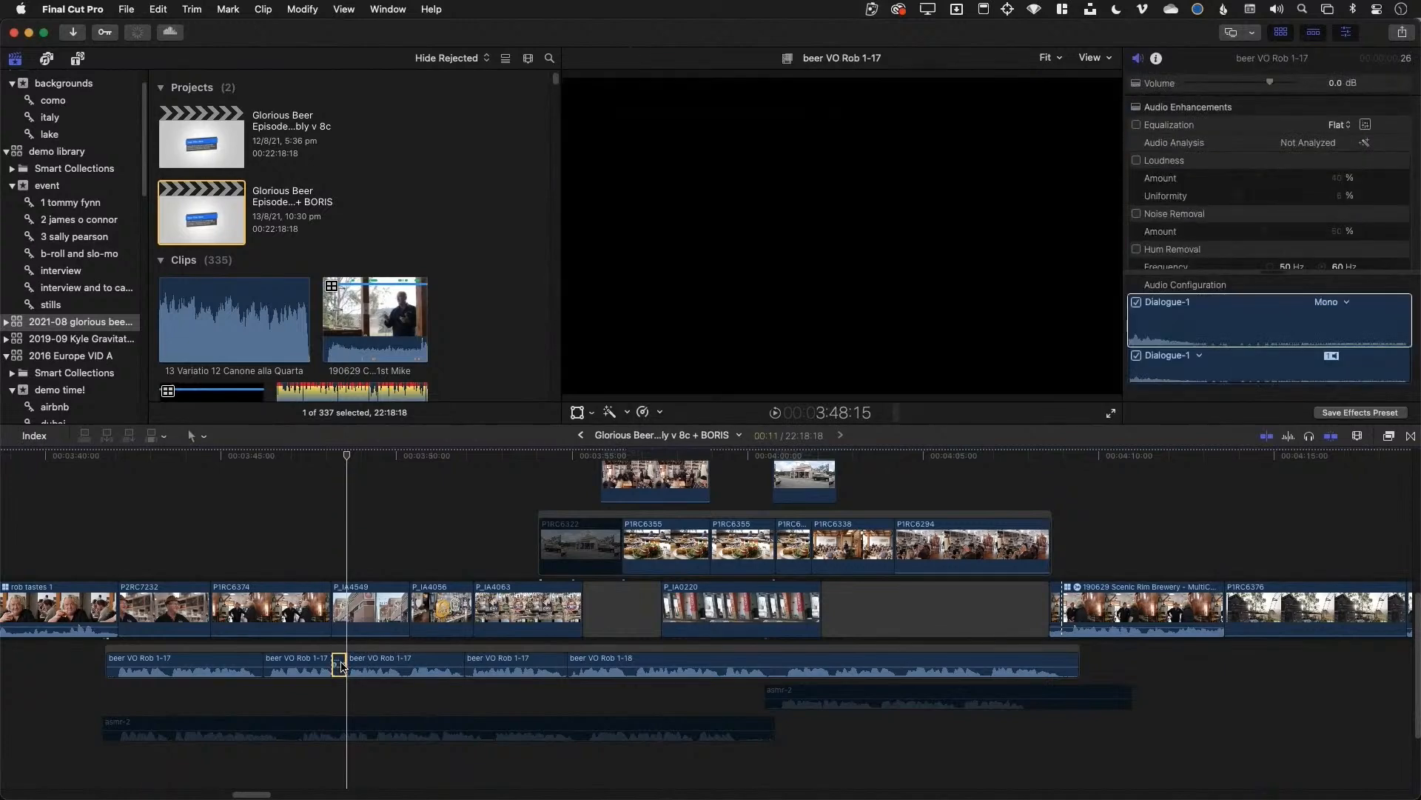
key("Delete")
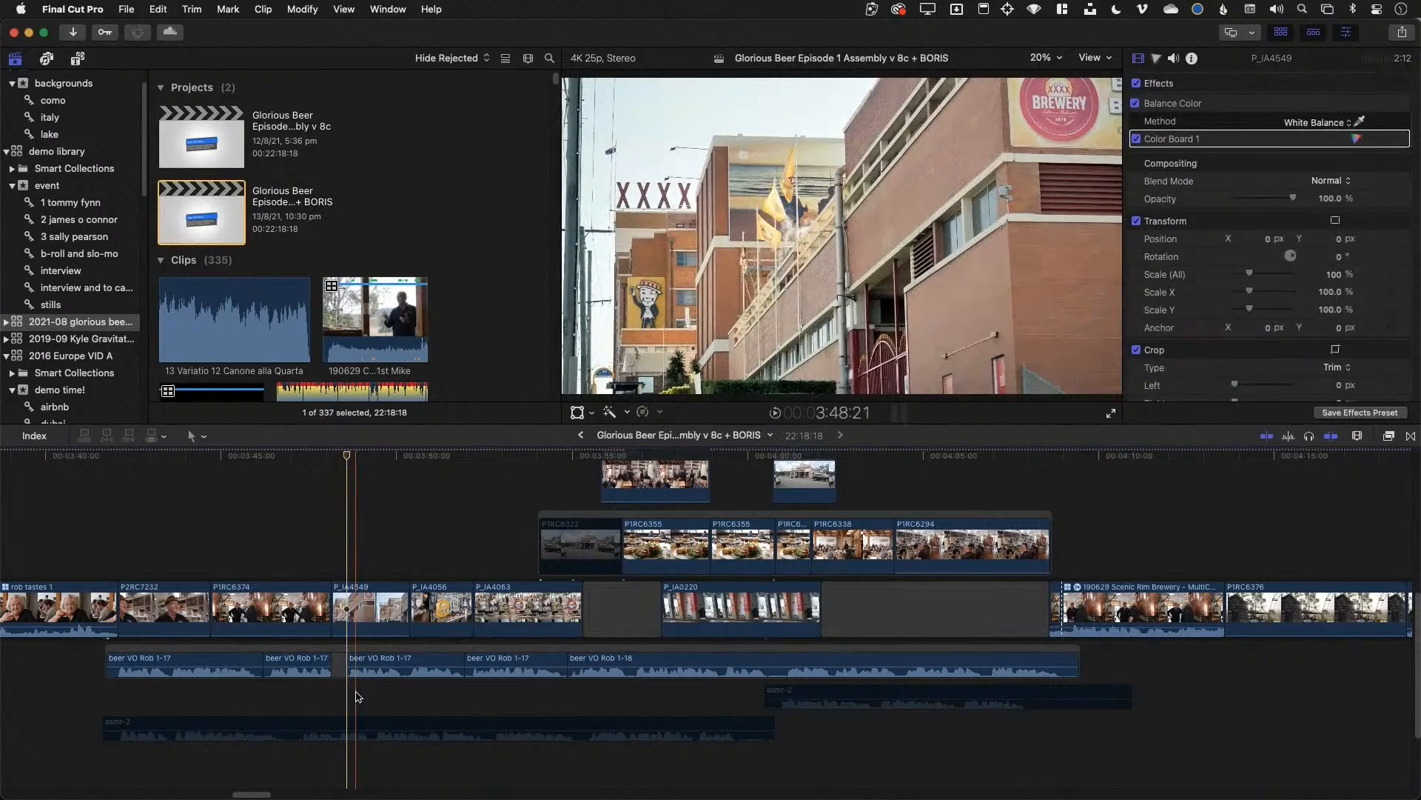
key("super+z")
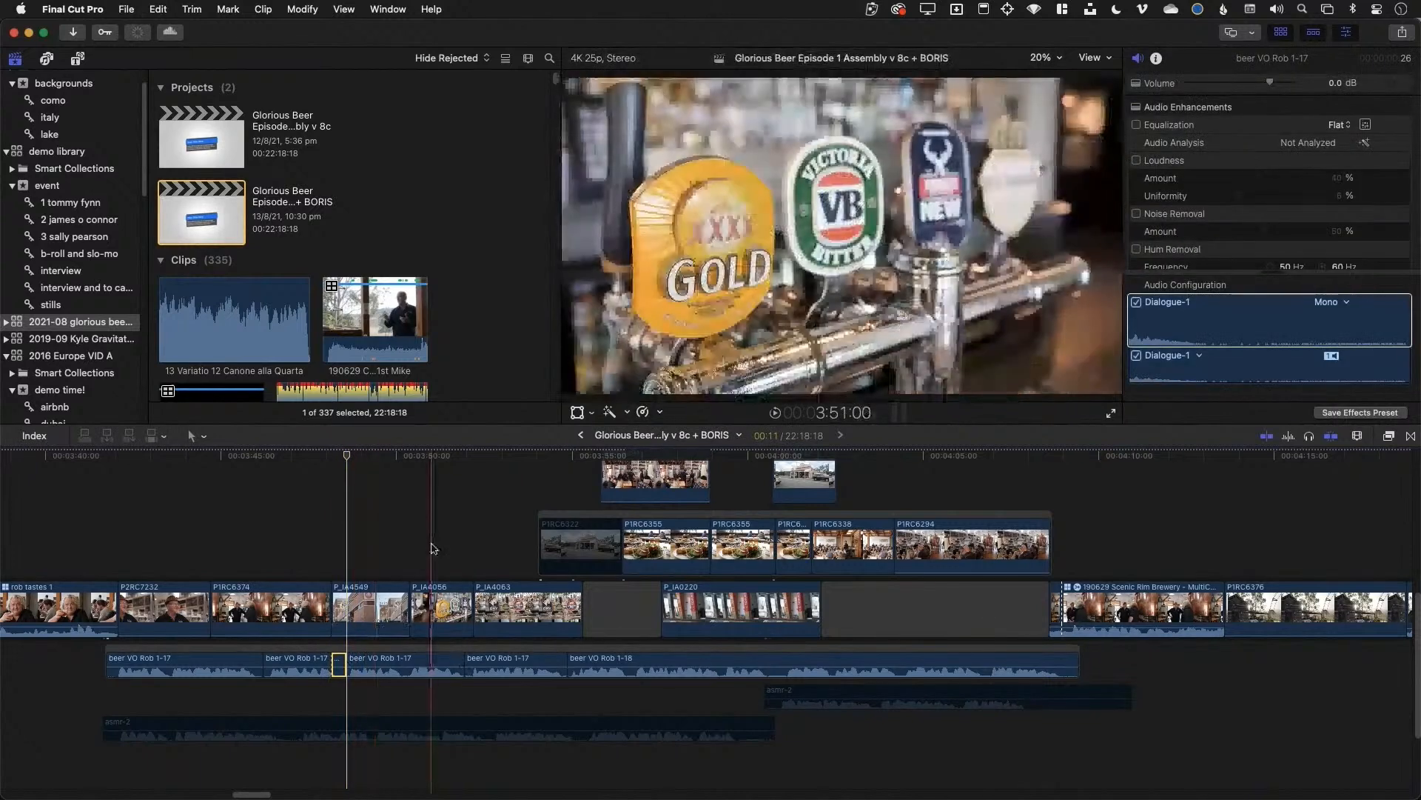
Put the playhead at 3:51:00, show P_IA4056 in the Inspector, and zoom out to ten minutes
left_click(432, 544)
key("super+4")
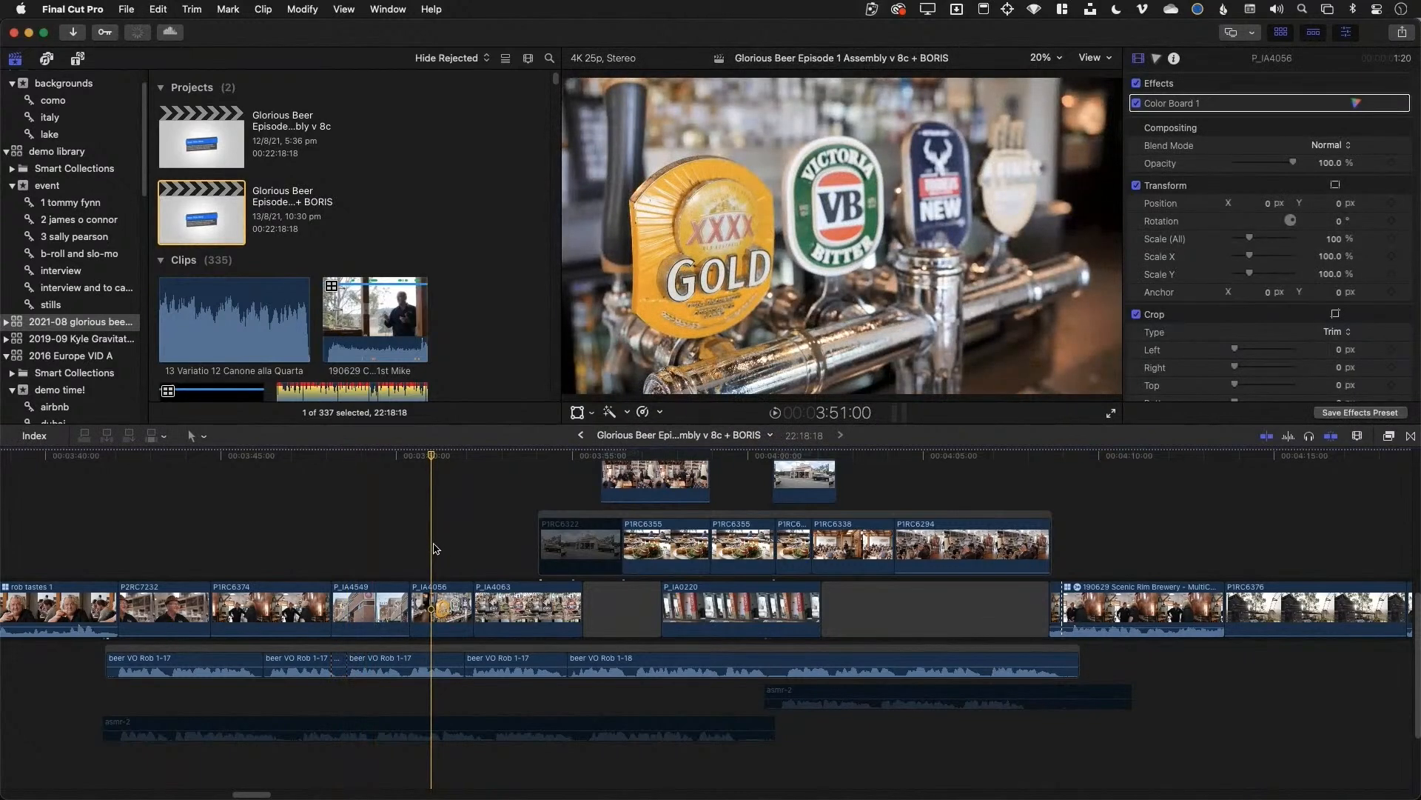
key("super+minus")
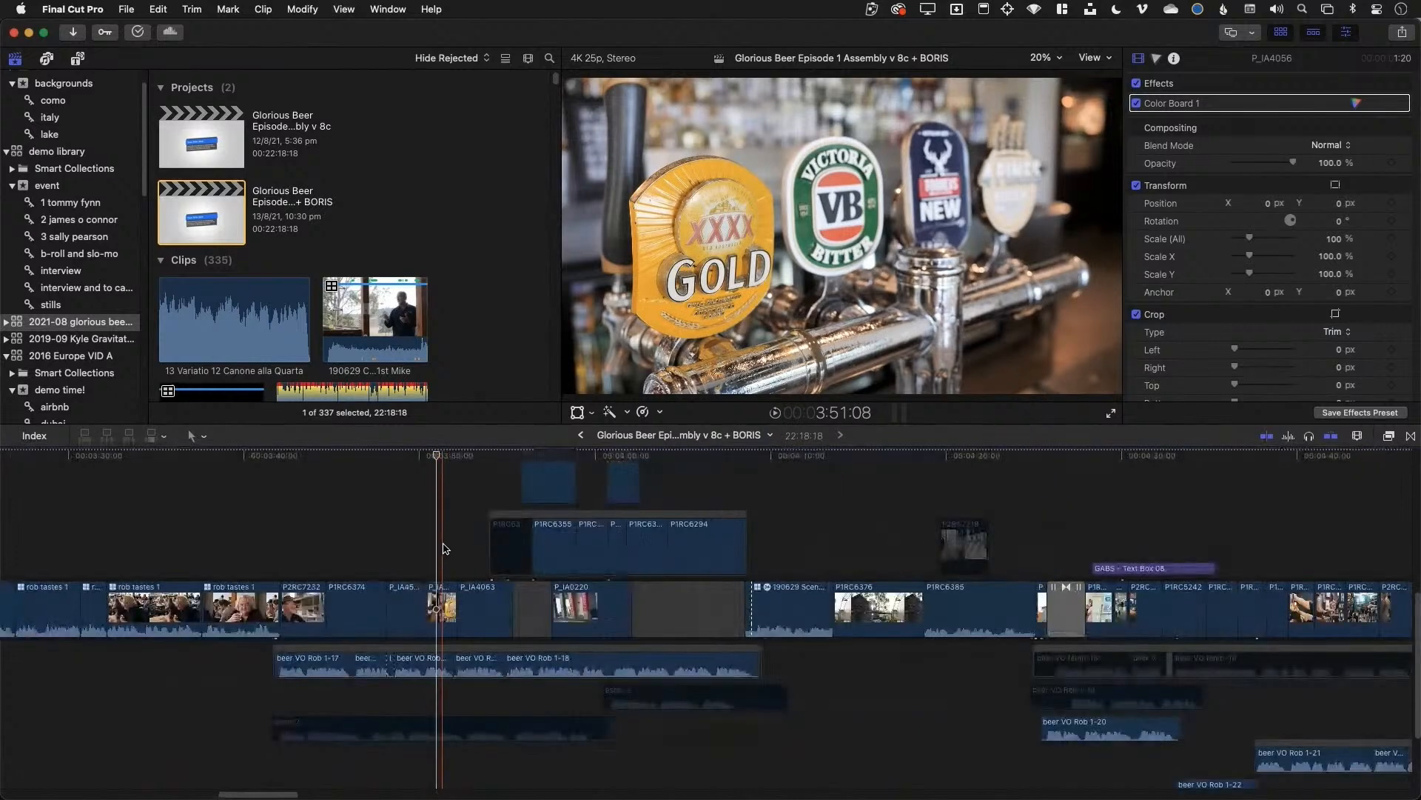
key("super+minus")
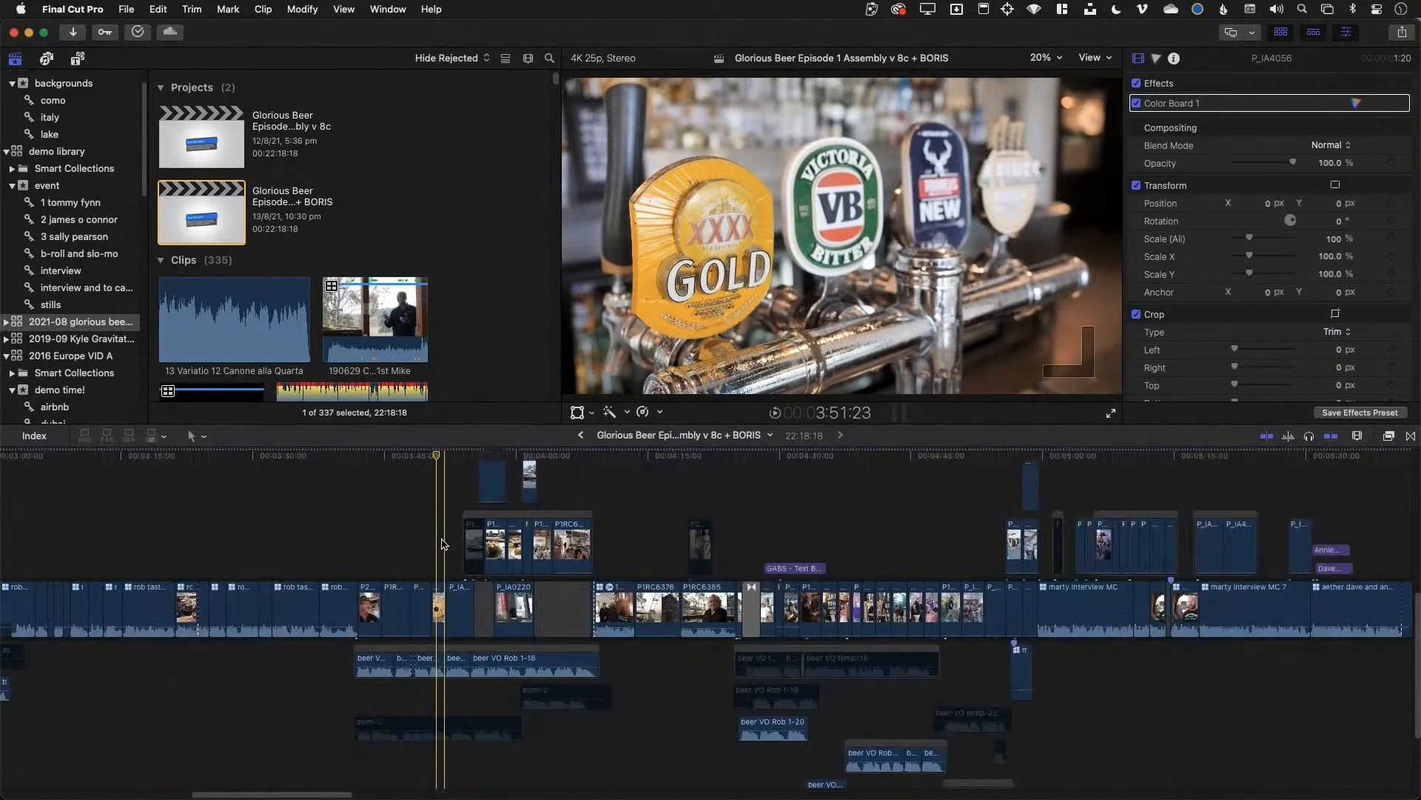
key("super+minus")
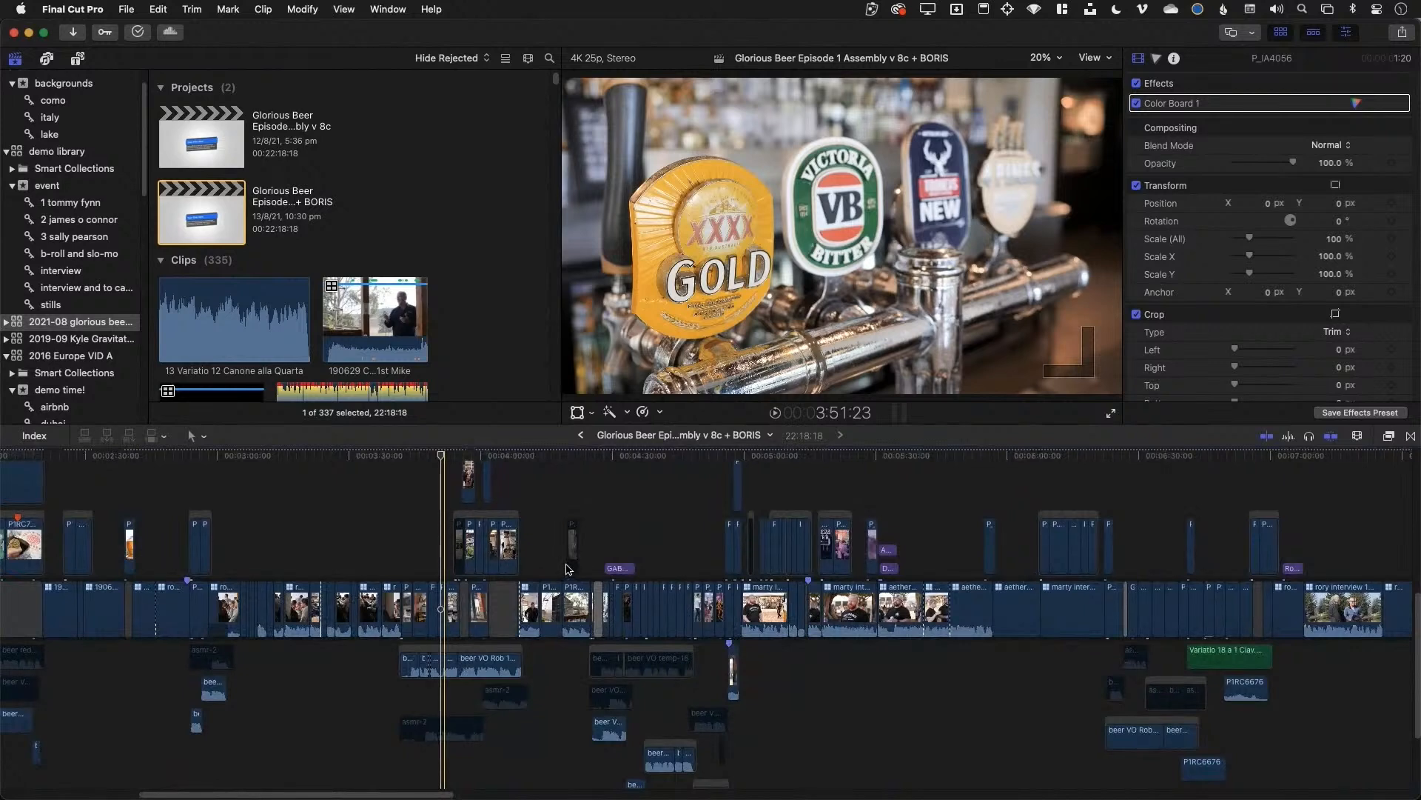
key("super+minus")
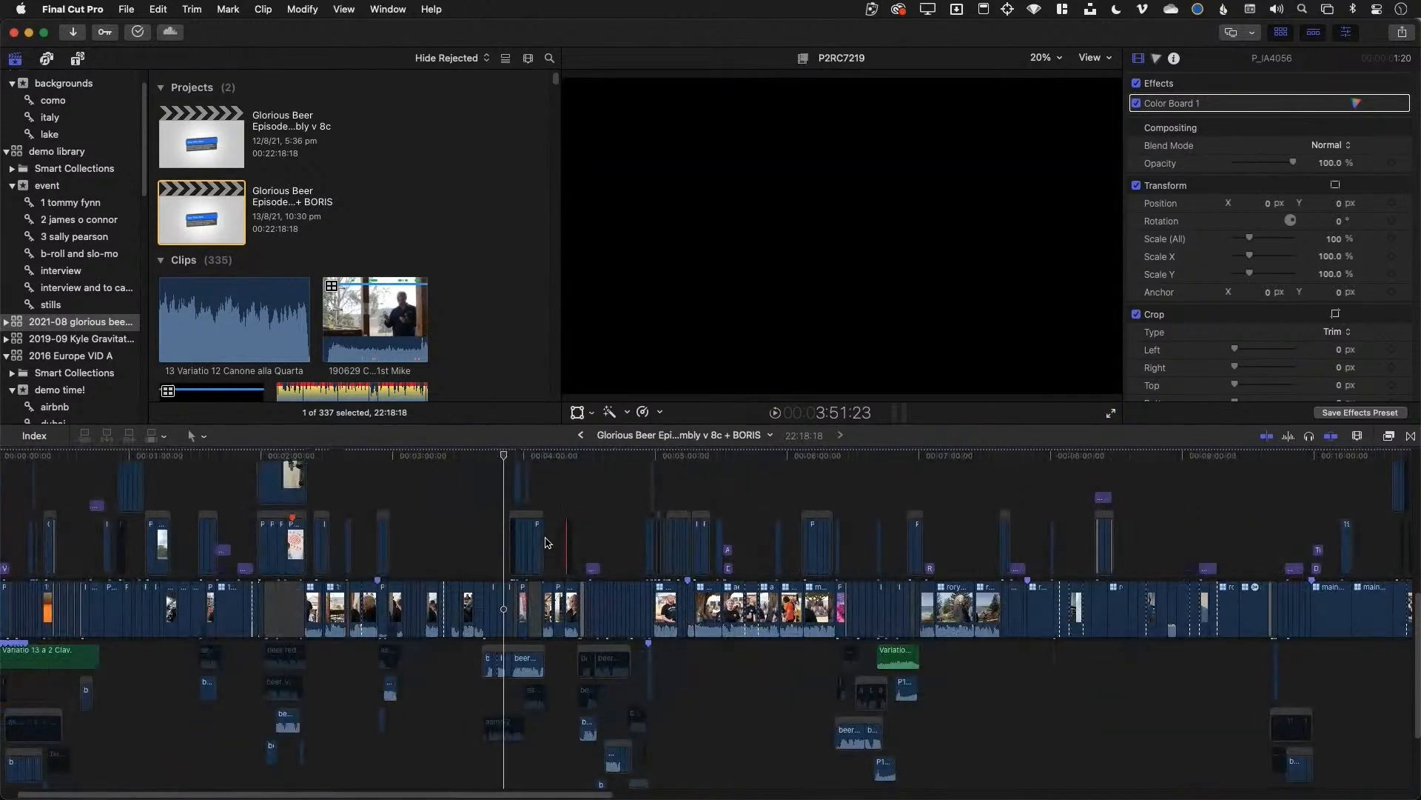
Zoom out to the whole 22:18:18 project and place the playhead near 9:39
key("super+minus")
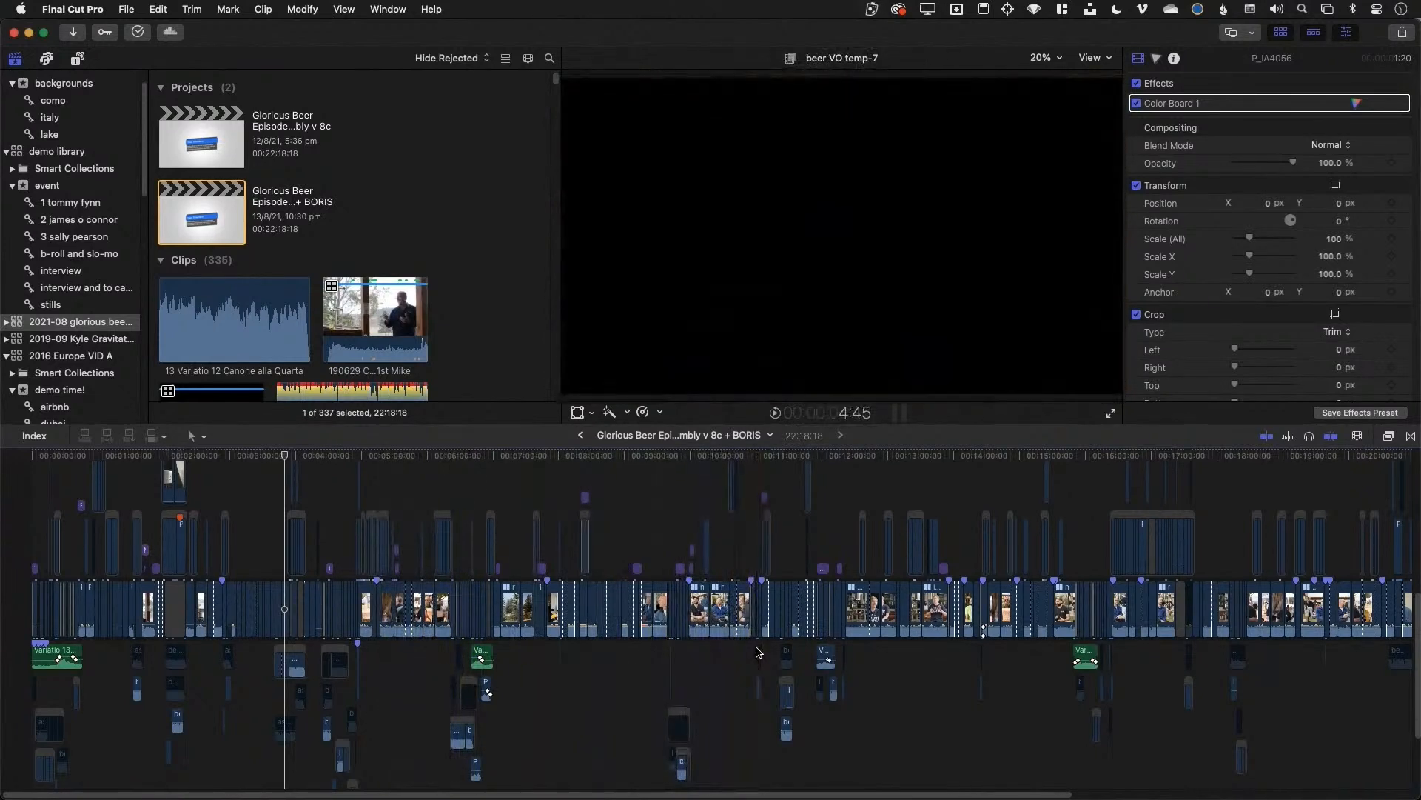
left_click(738, 666)
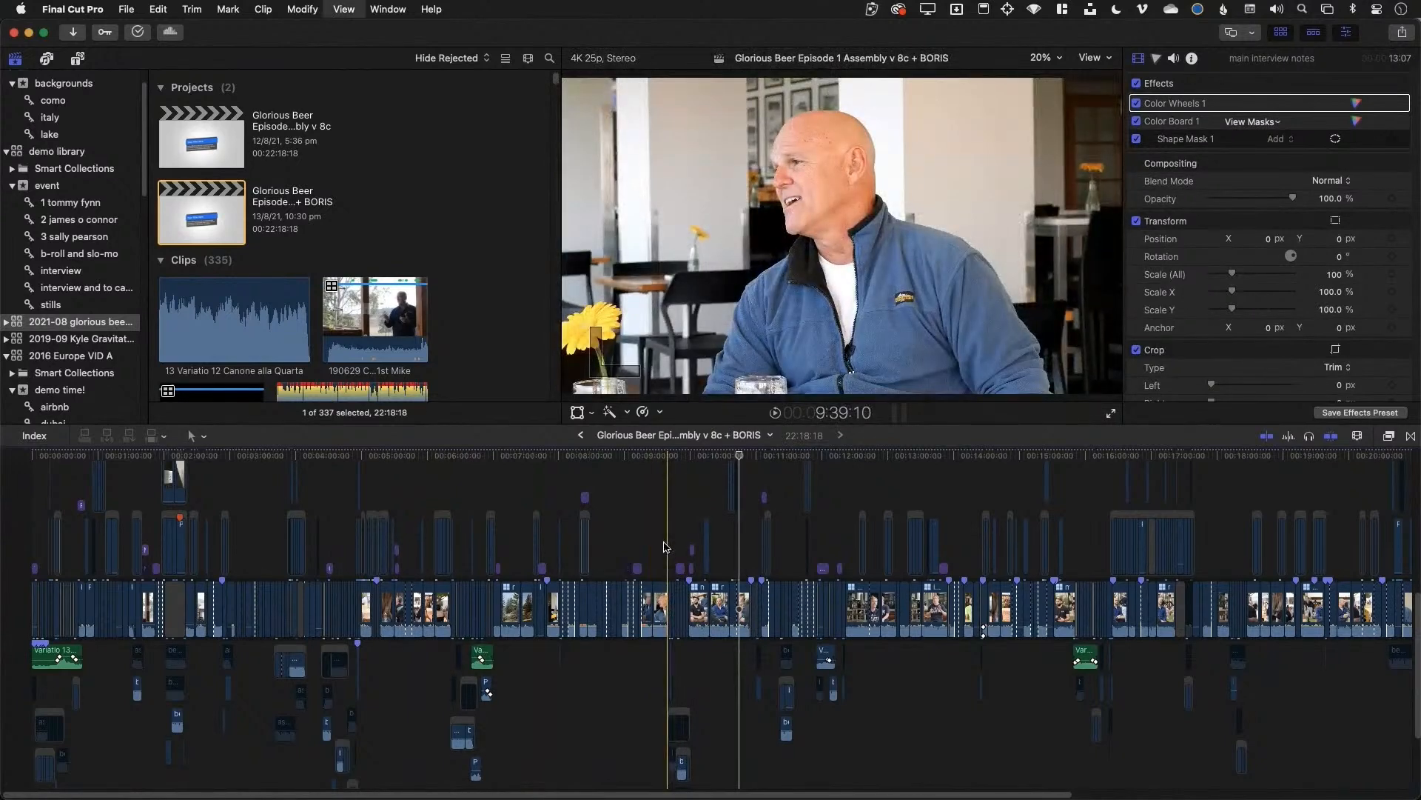
Zoom in on the two rory interview 2 MC clips, delete them, then undo and zoom back out
key("super+equal")
key("super+equal")
key("super+equal")
key("super+equal")
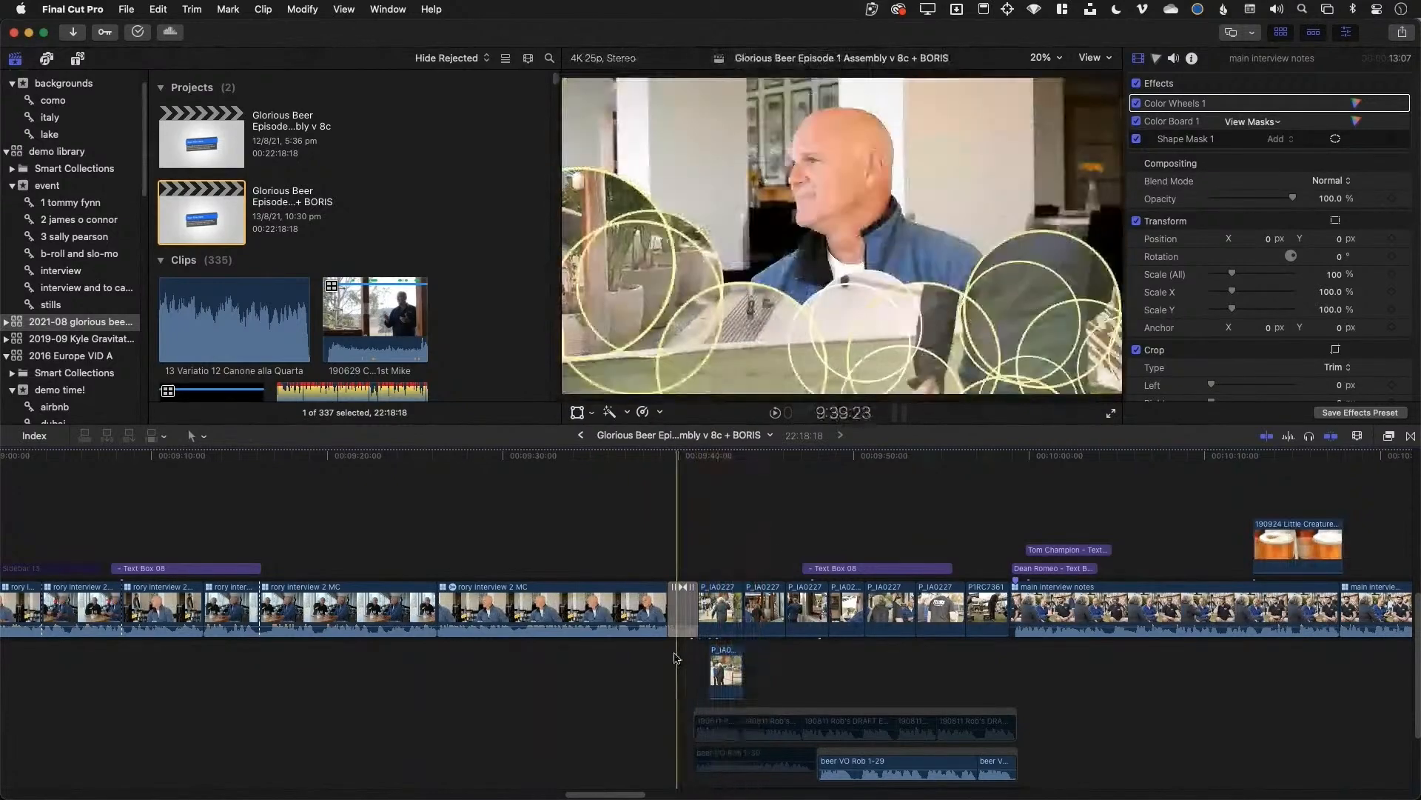
left_click_drag(652, 693, 239, 514)
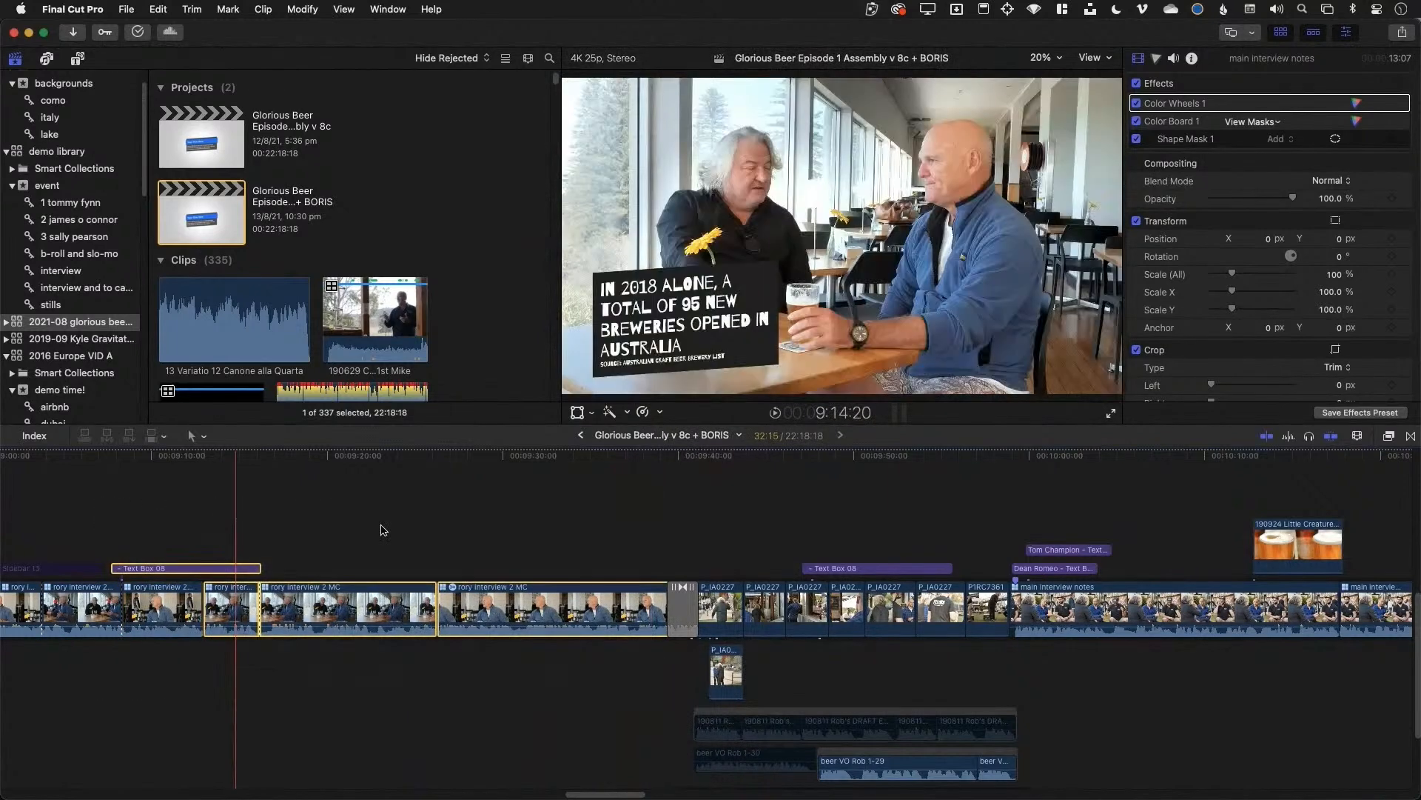
left_click(381, 692)
left_click_drag(394, 714, 229, 615)
key("Delete")
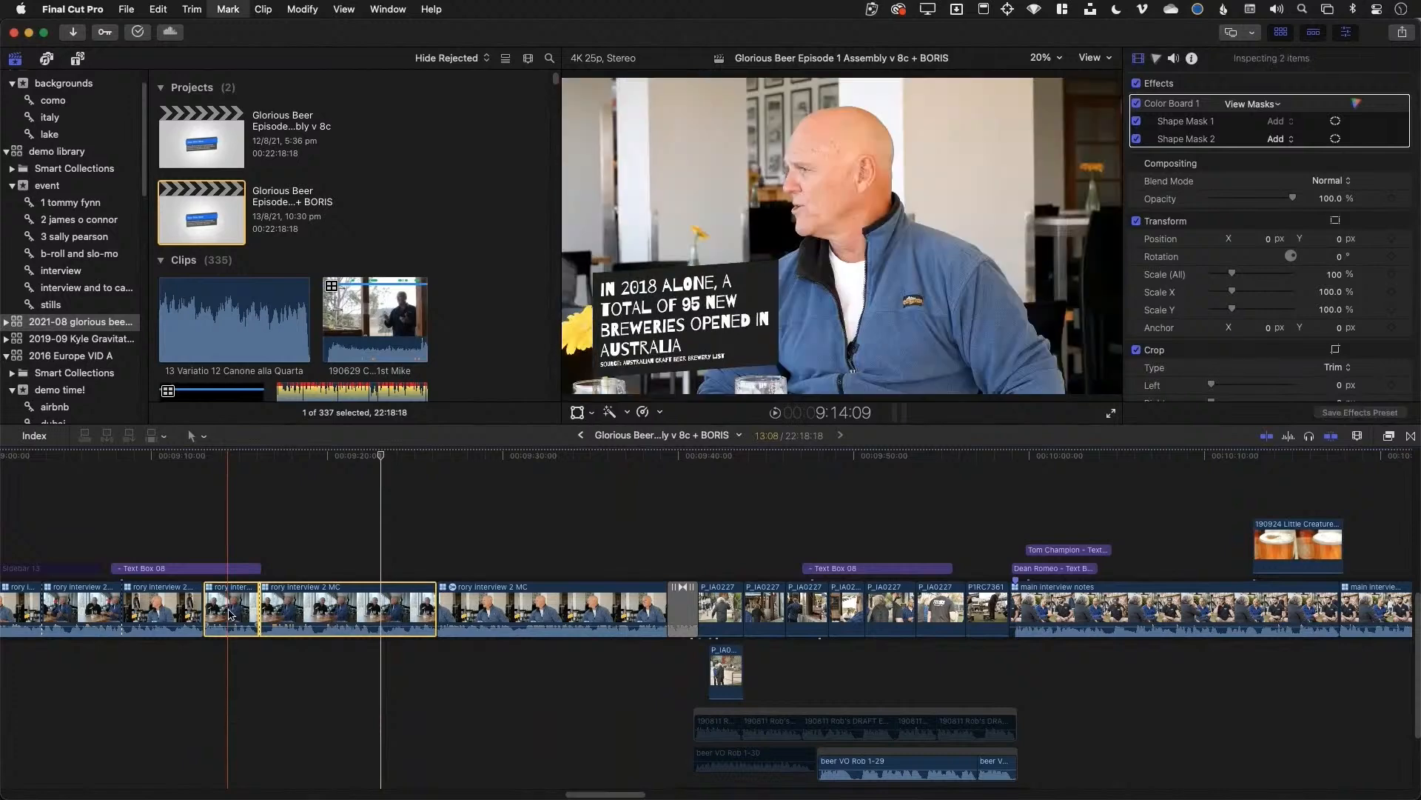
left_click(205, 569)
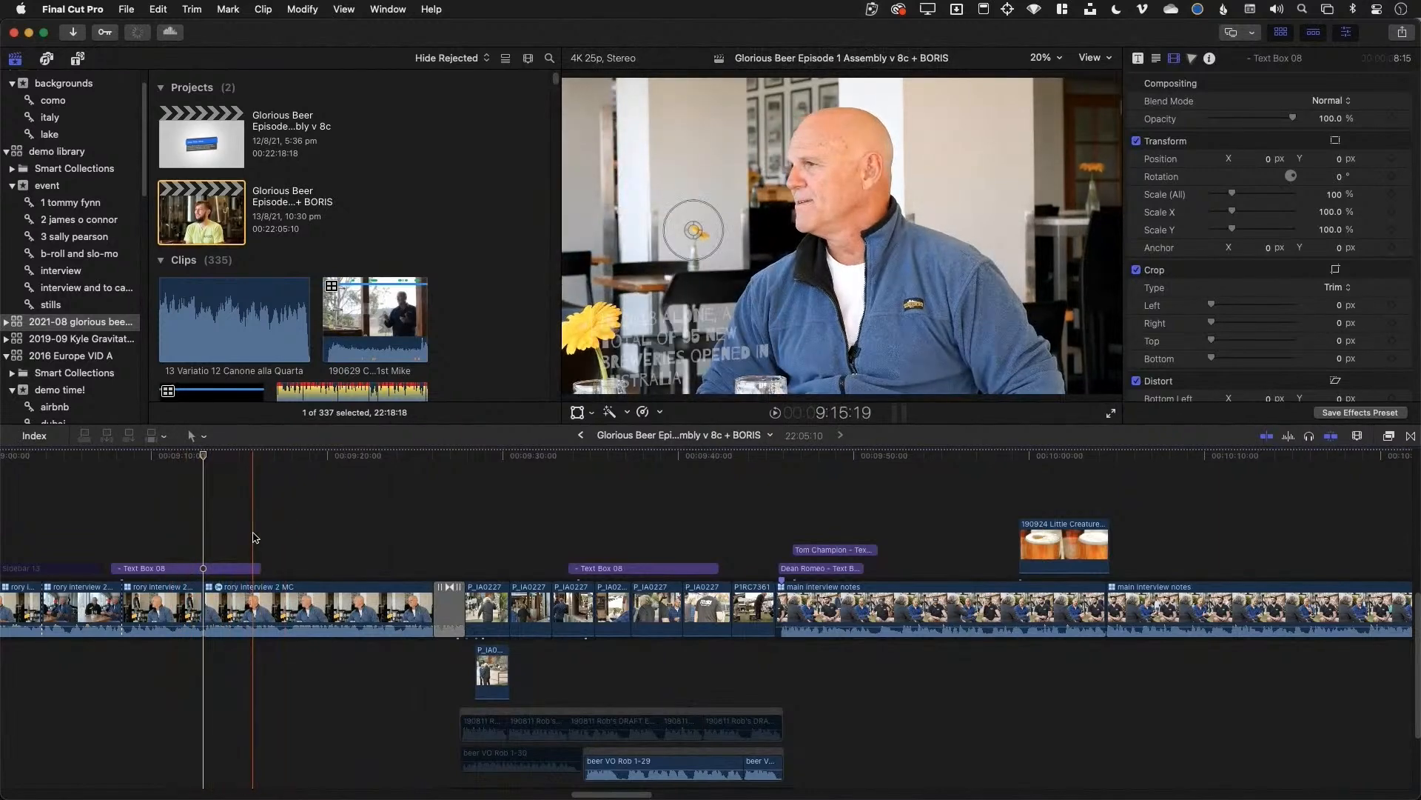
key("super+z")
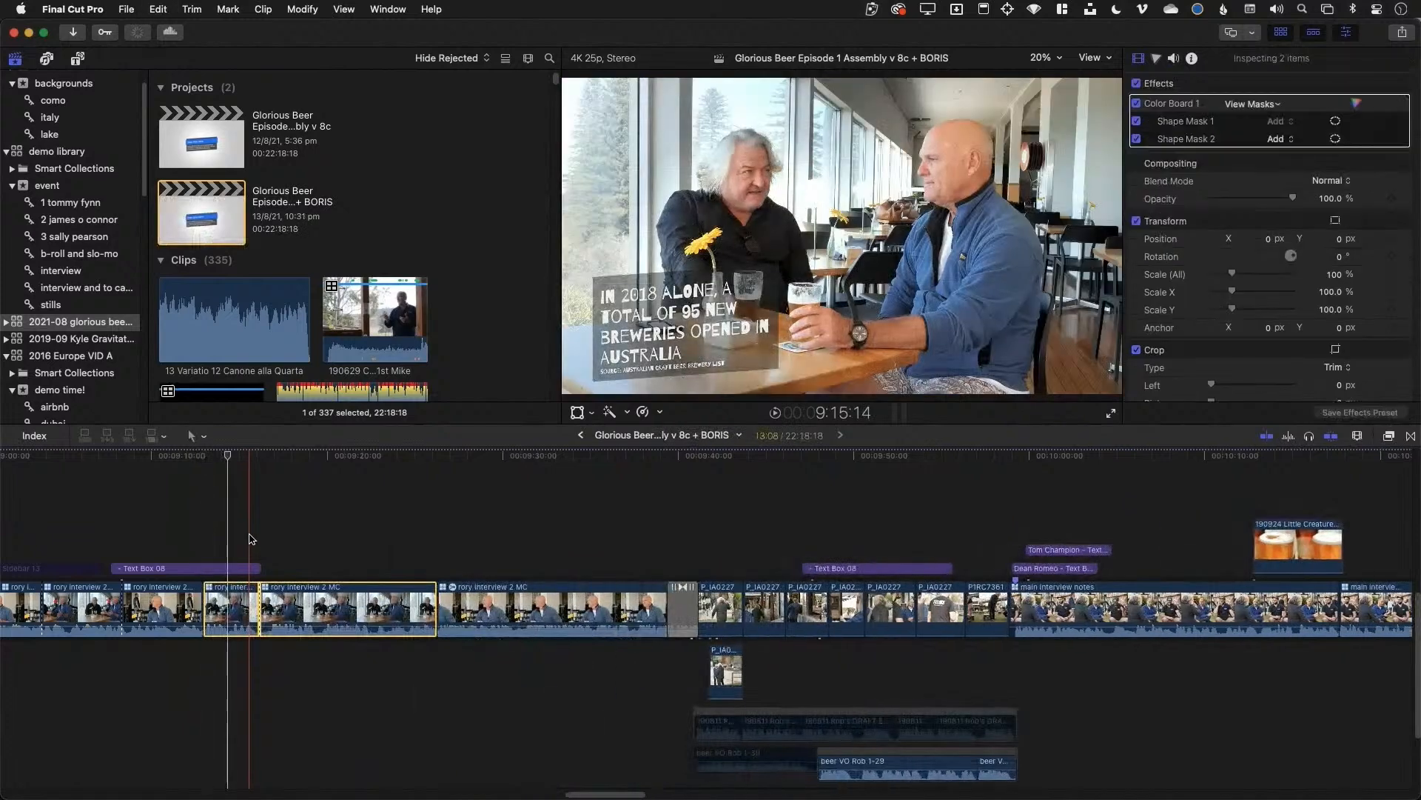
key("super+minus")
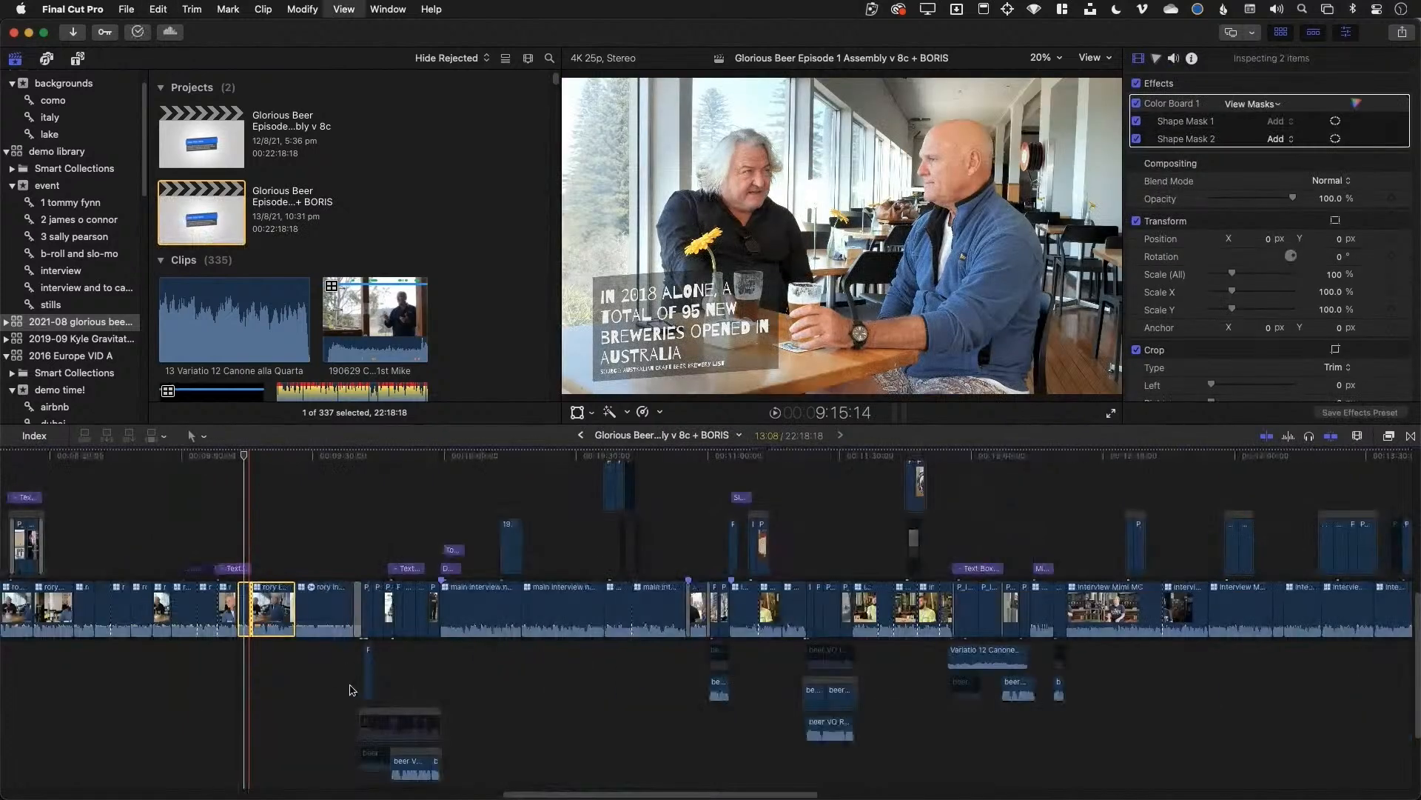
key("super+minus")
scroll(348, 681, "left", 15)
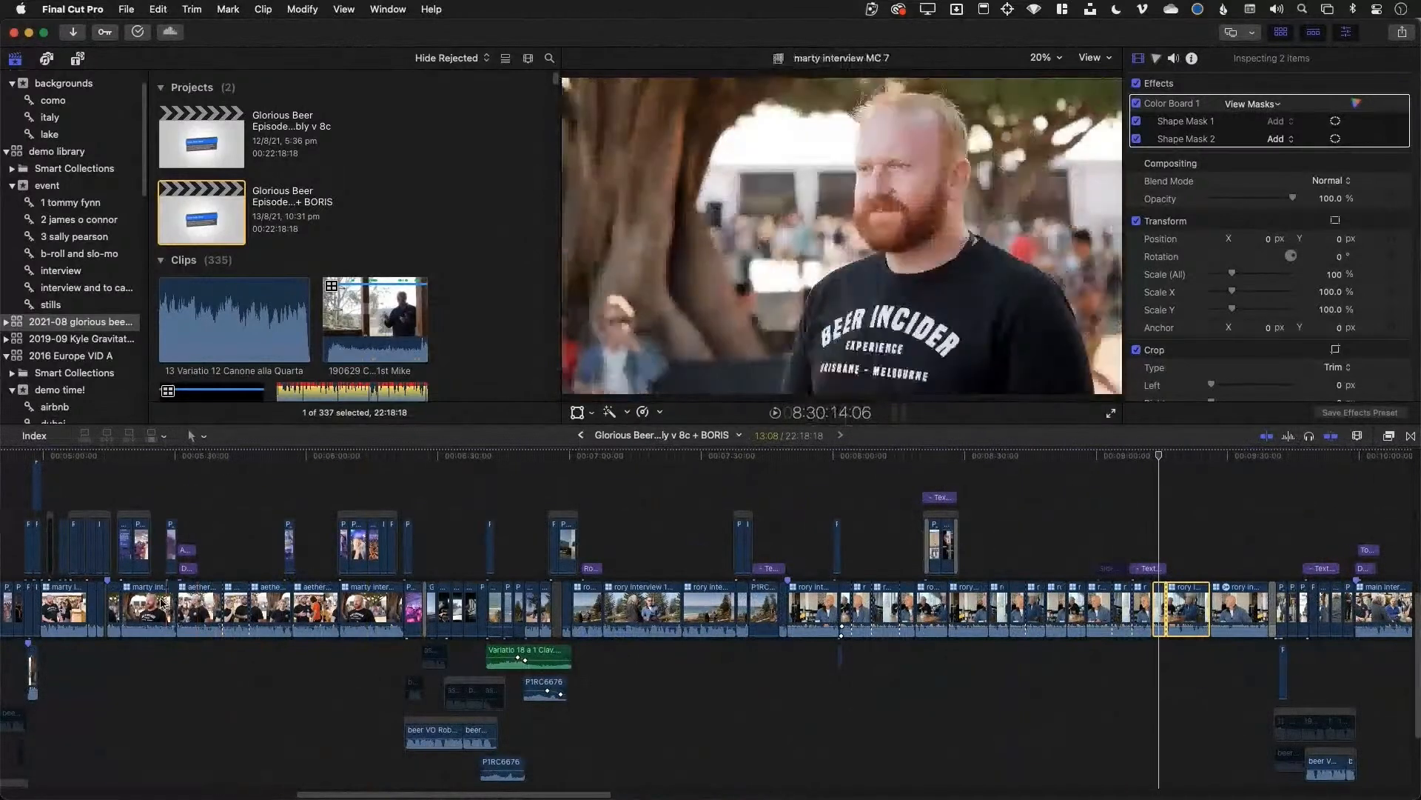
left_click(194, 605)
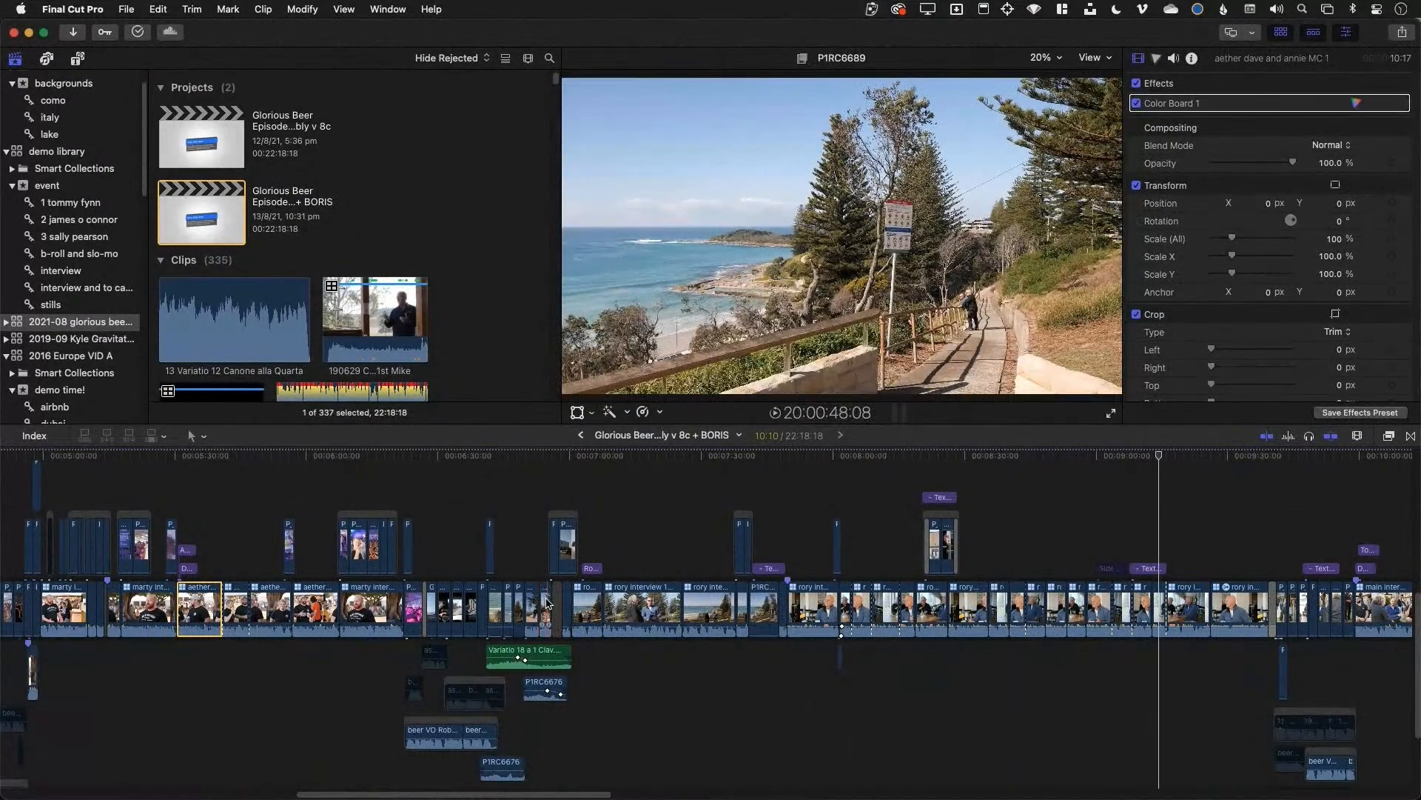
left_click(547, 602, "shift")
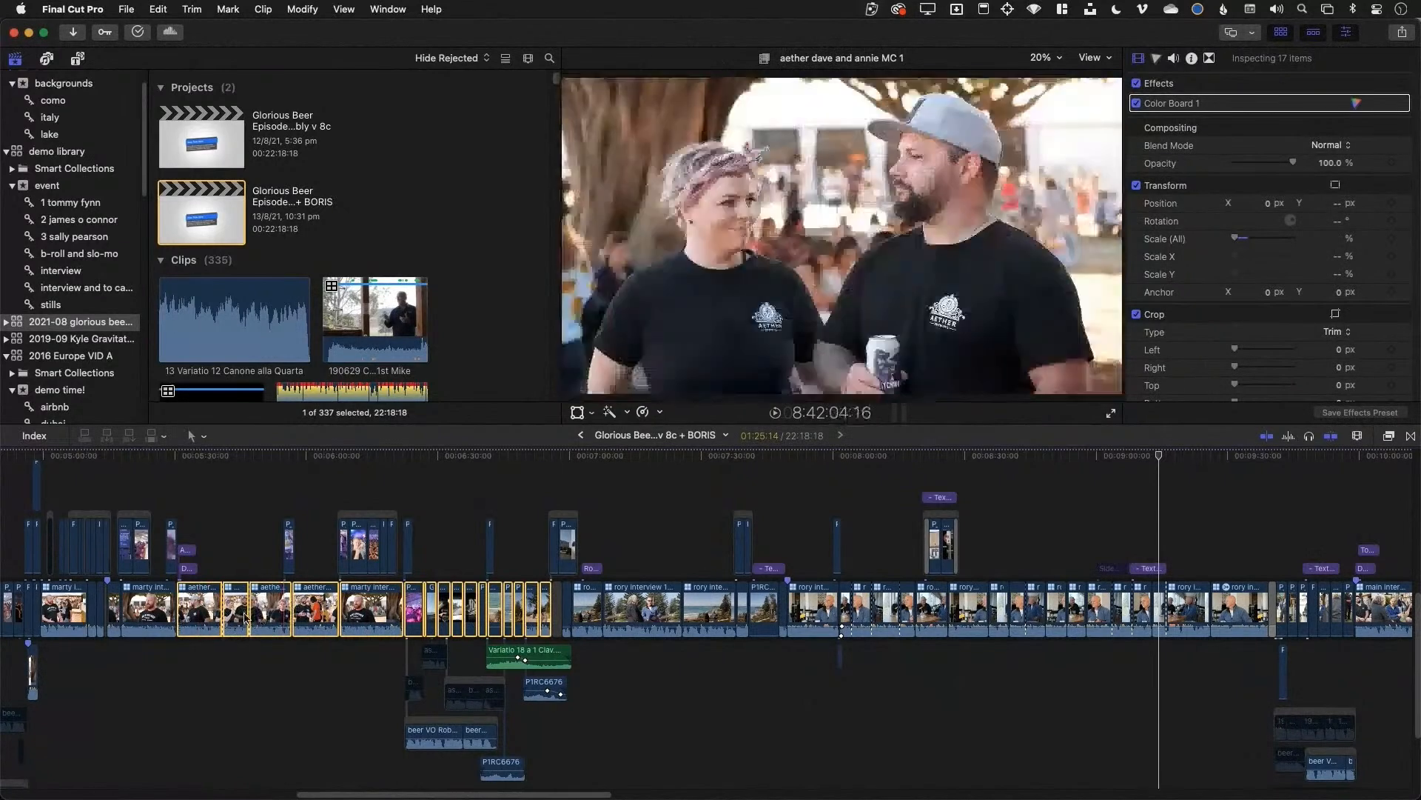
left_click_drag(197, 607, 727, 593)
left_click_drag(814, 601, 1285, 624)
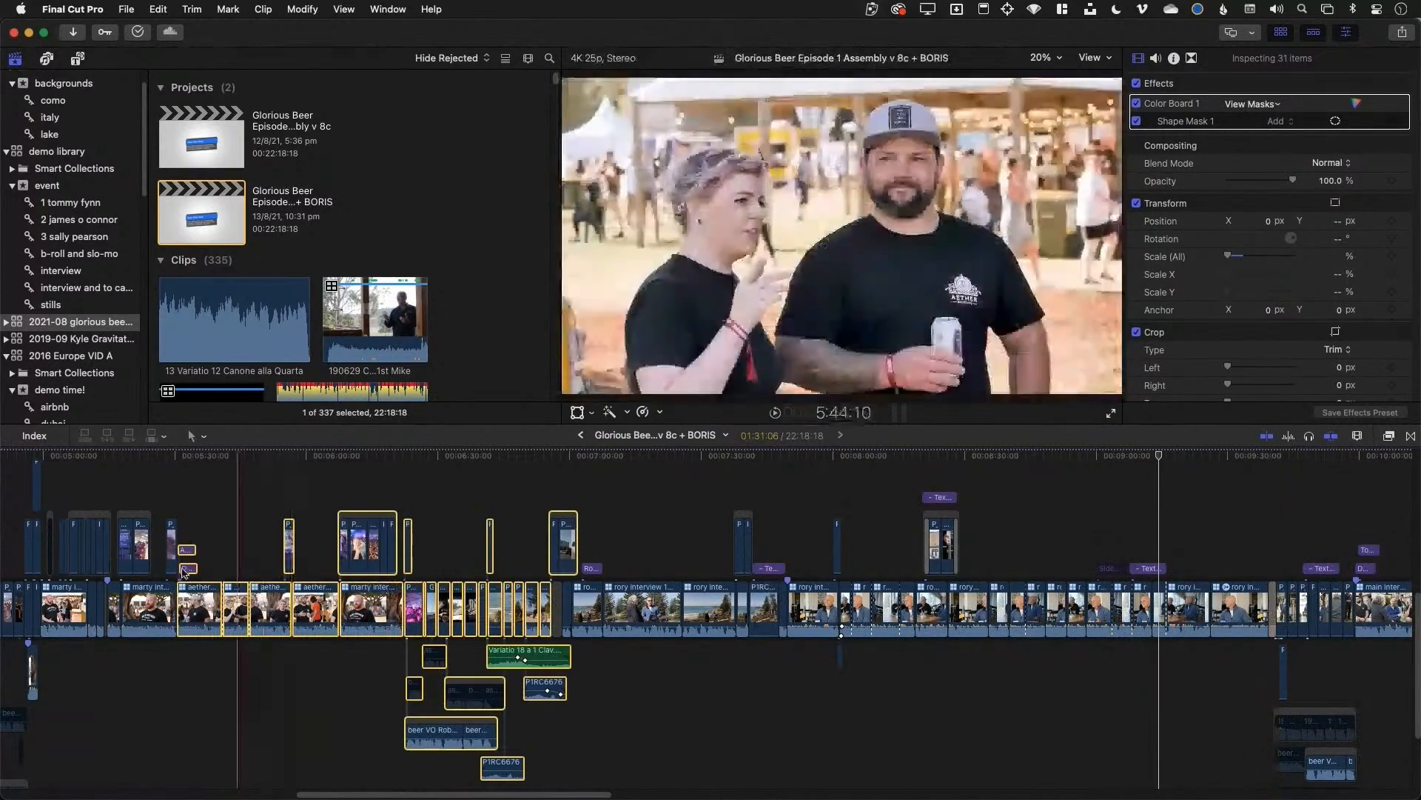
left_click(212, 510)
left_click_drag(182, 514, 351, 604)
left_click(191, 683)
key("x")
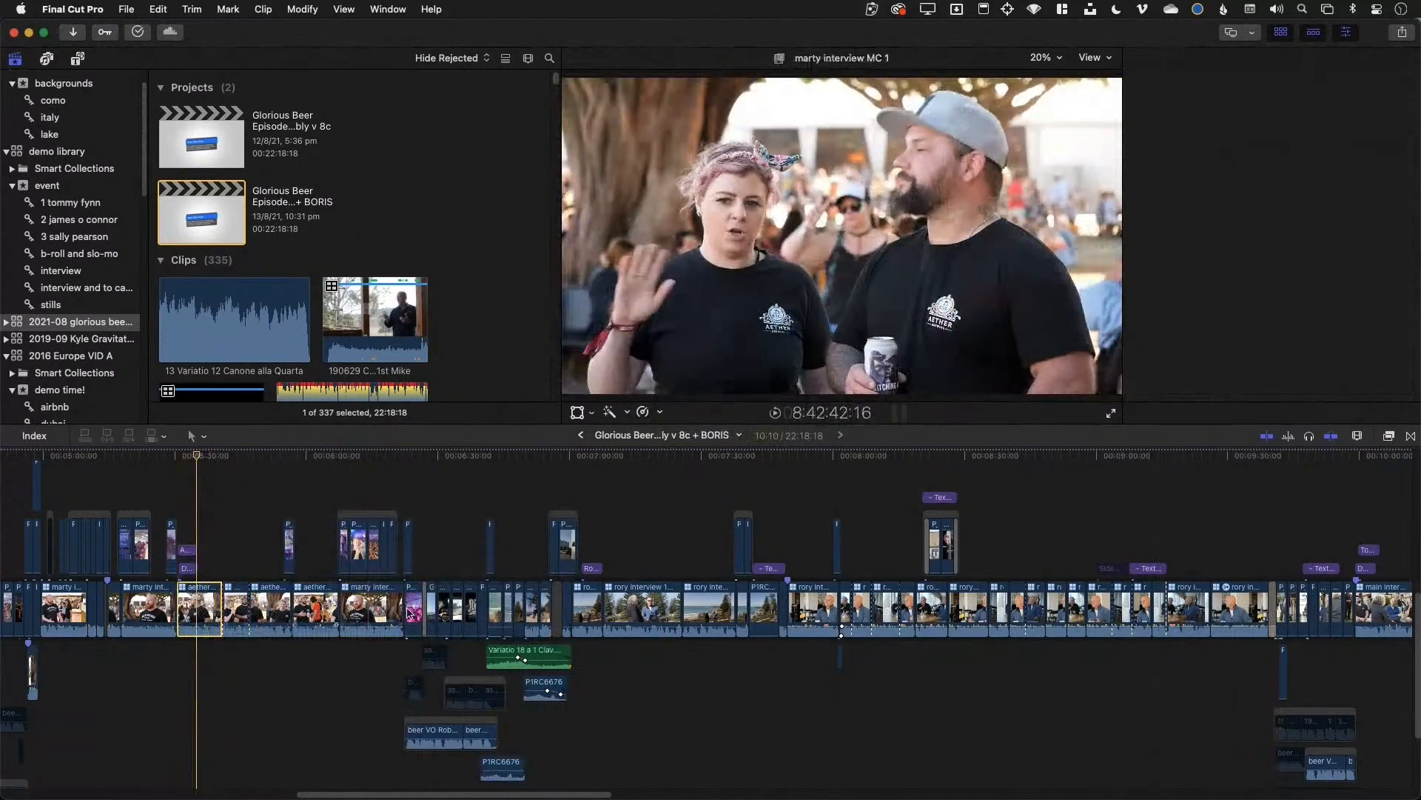
key("super+4")
left_click(544, 606, "shift")
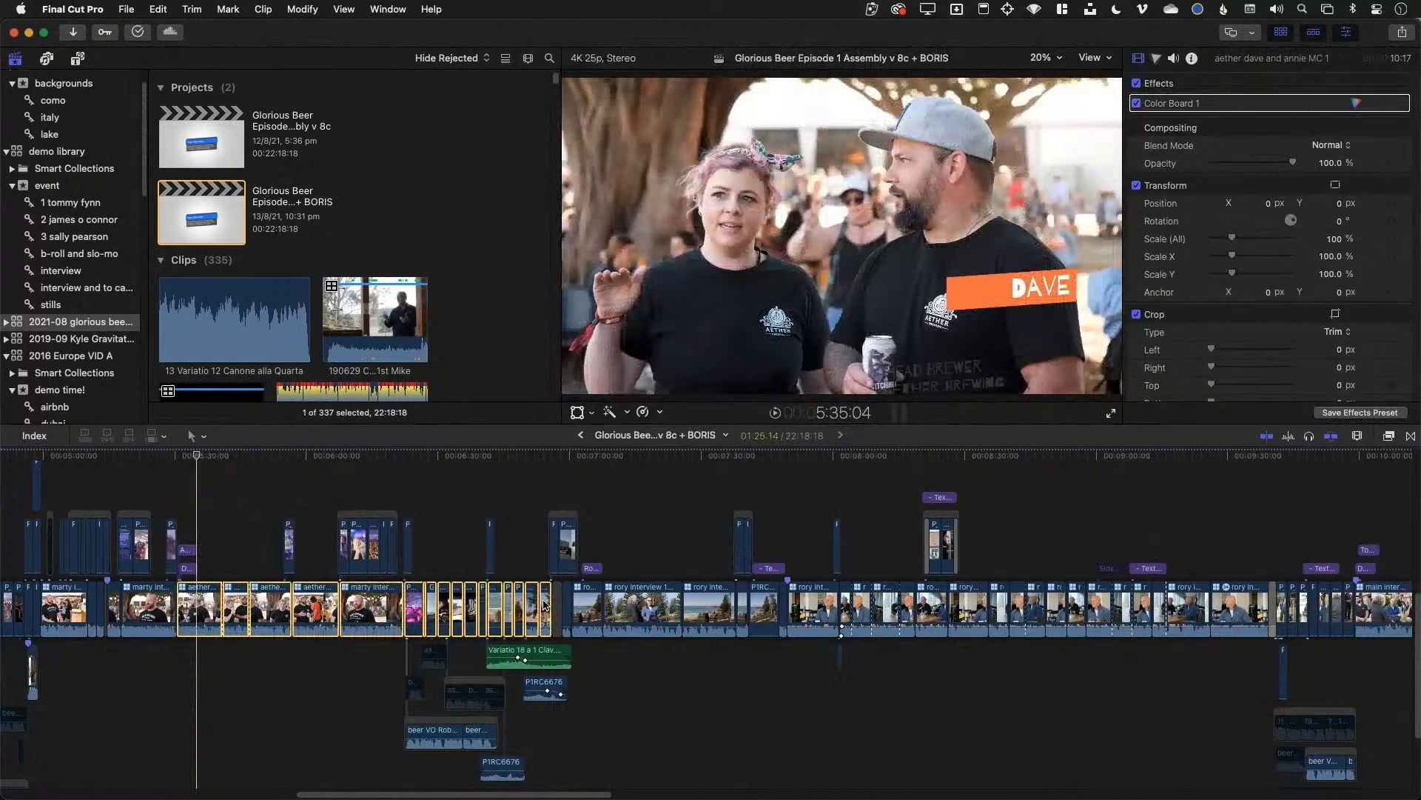
left_click_drag(544, 605, 803, 616)
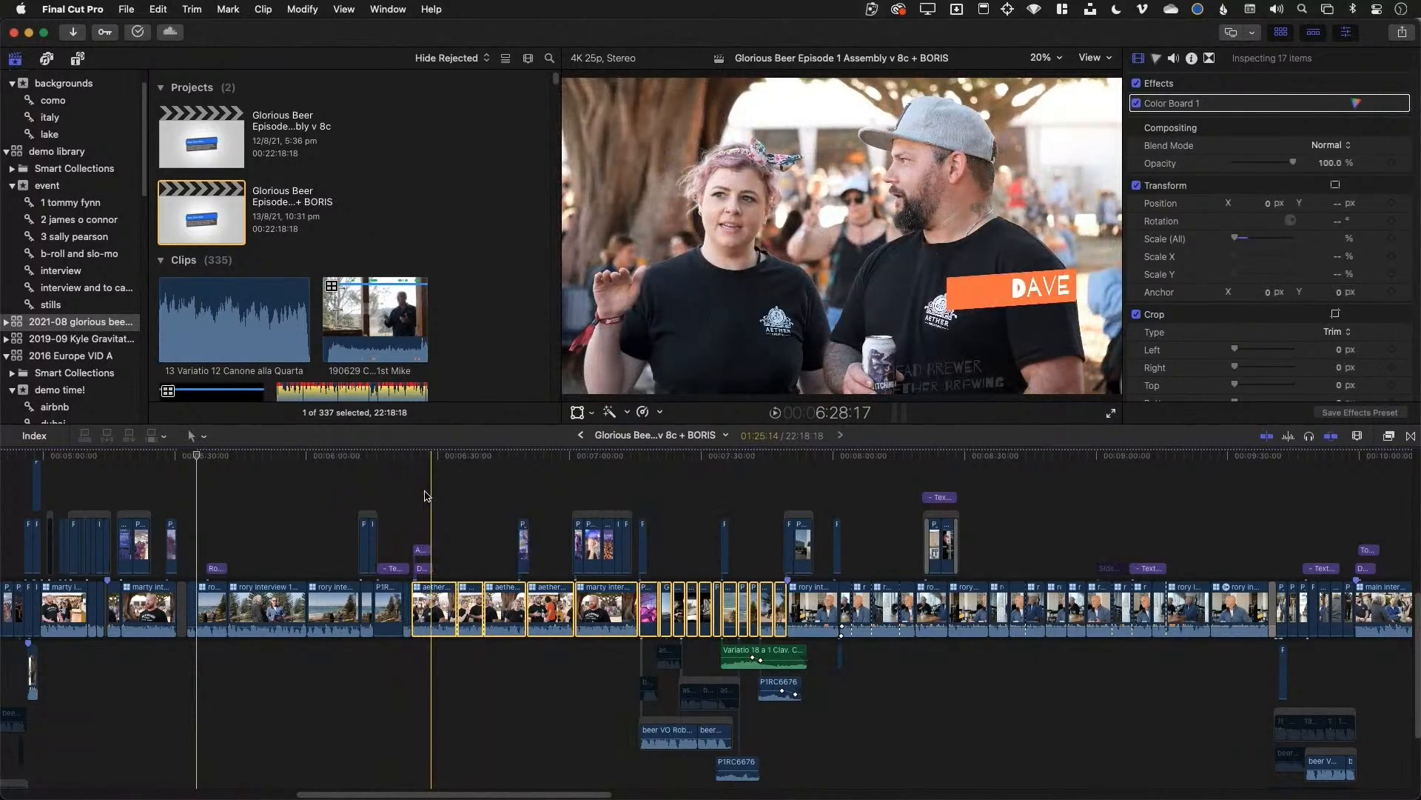
key("super+z")
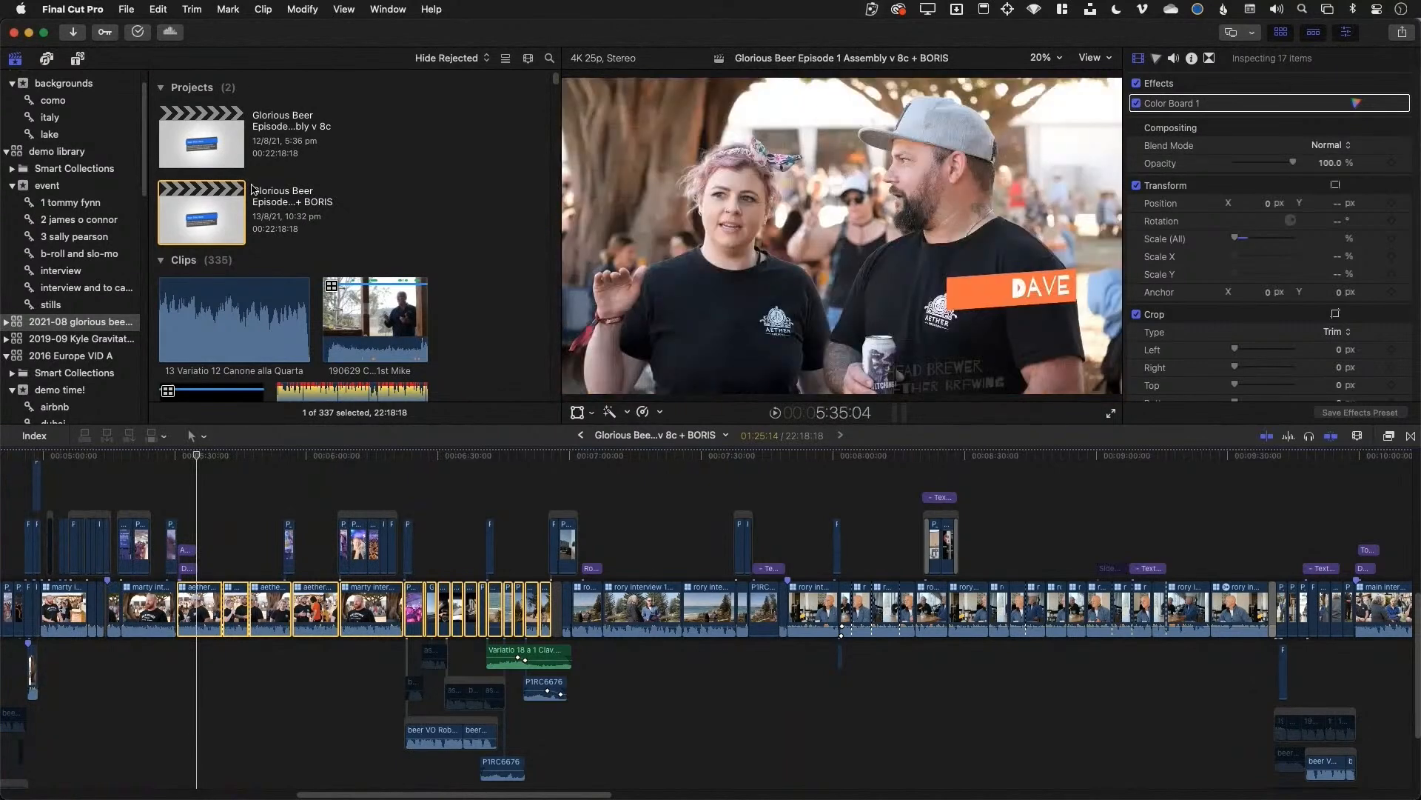
Select the BORIS version of the Glorious Beer project, closing its options menu unused
left_click(199, 218)
right_click(205, 214)
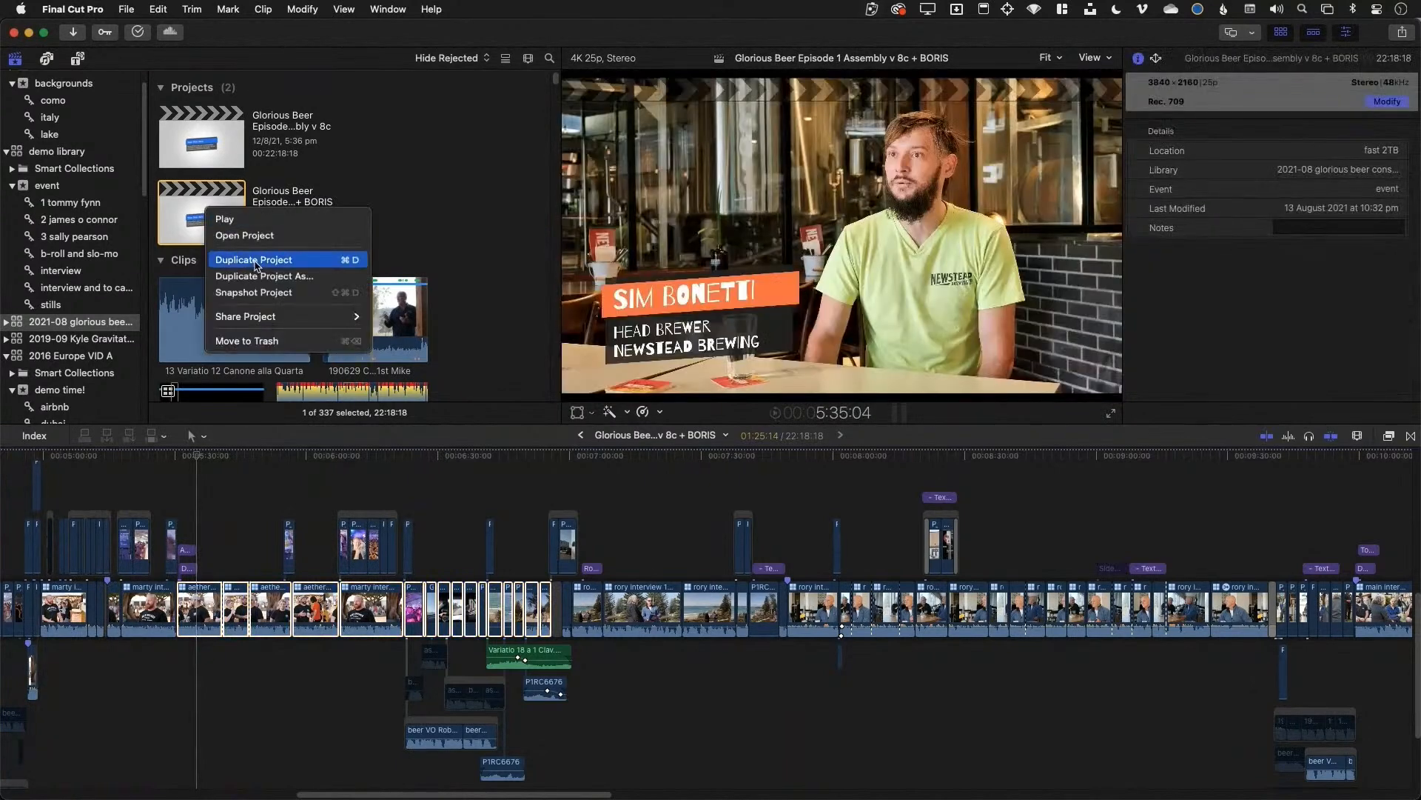
left_click(189, 221)
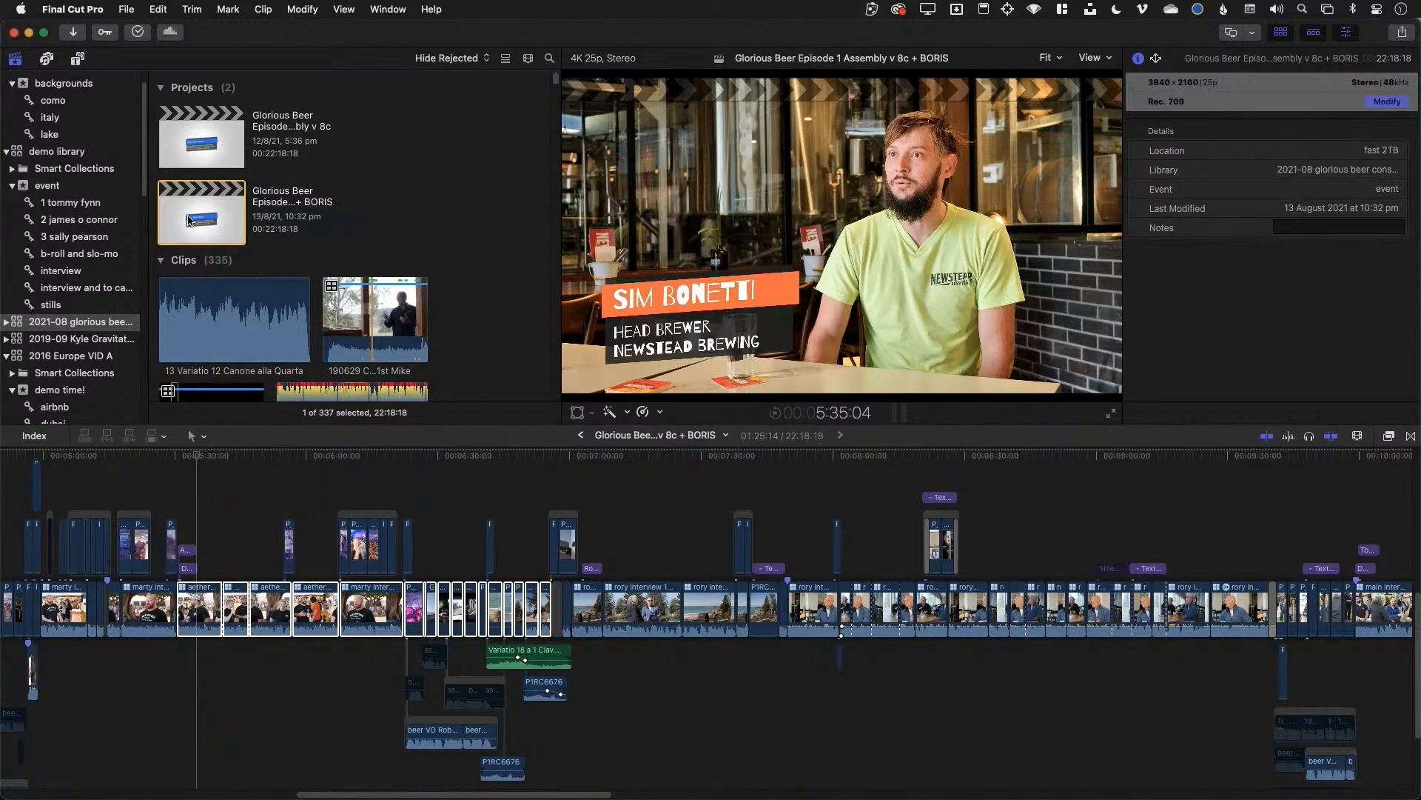
Make the timeline active with Command-2 and scroll through it to find the Variatio 18 music
key("super+2")
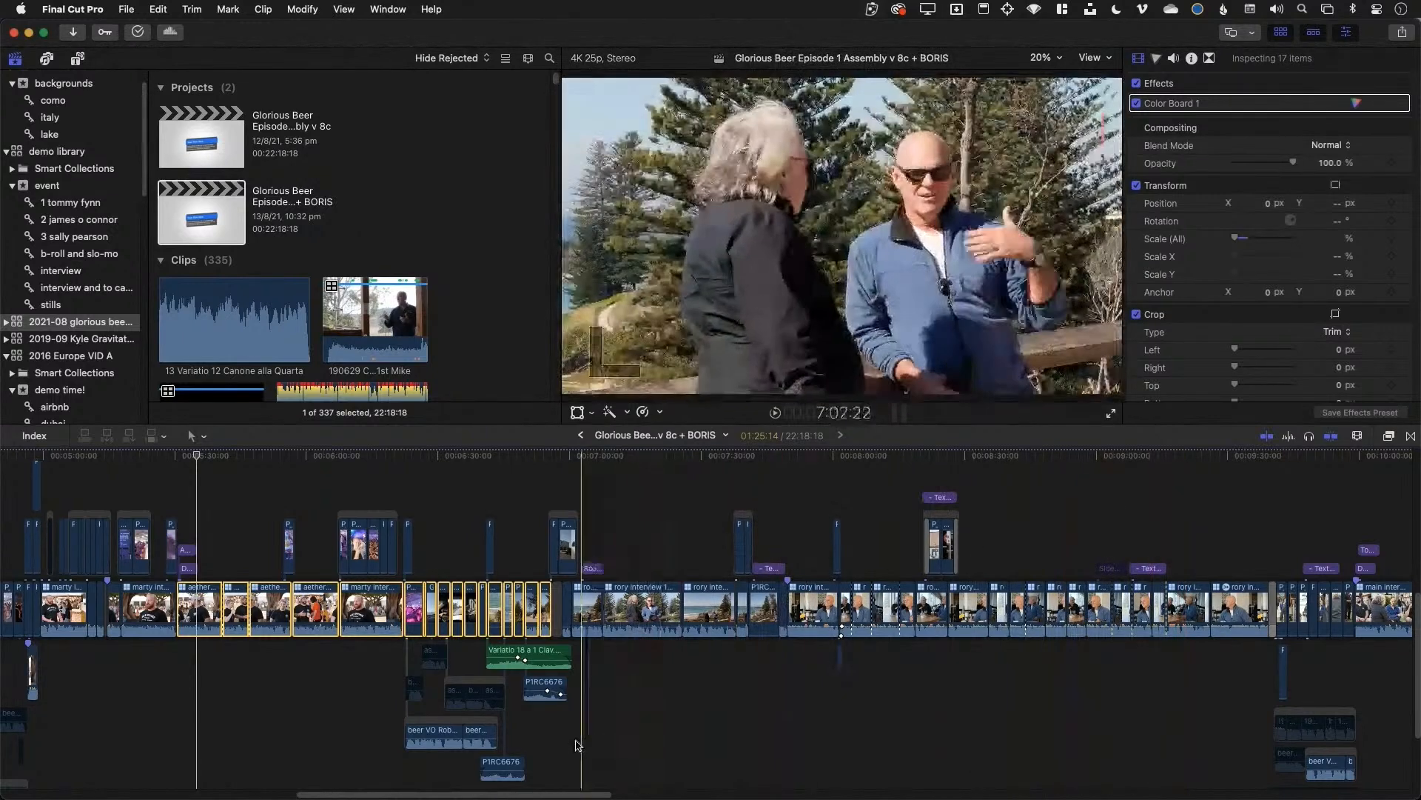
scroll(575, 666, "down", 5)
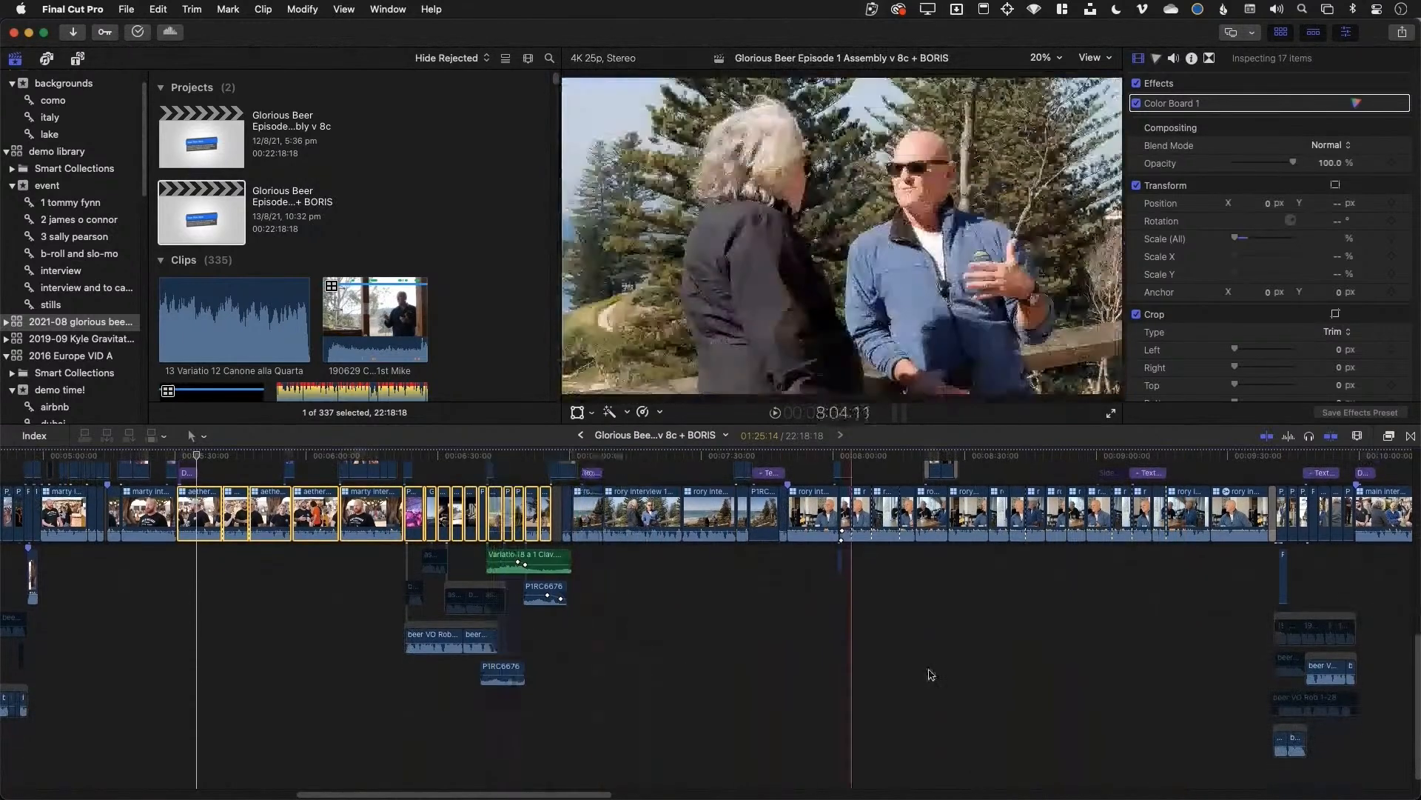
scroll(1230, 630, "left", 5)
scroll(1226, 622, "right", 10)
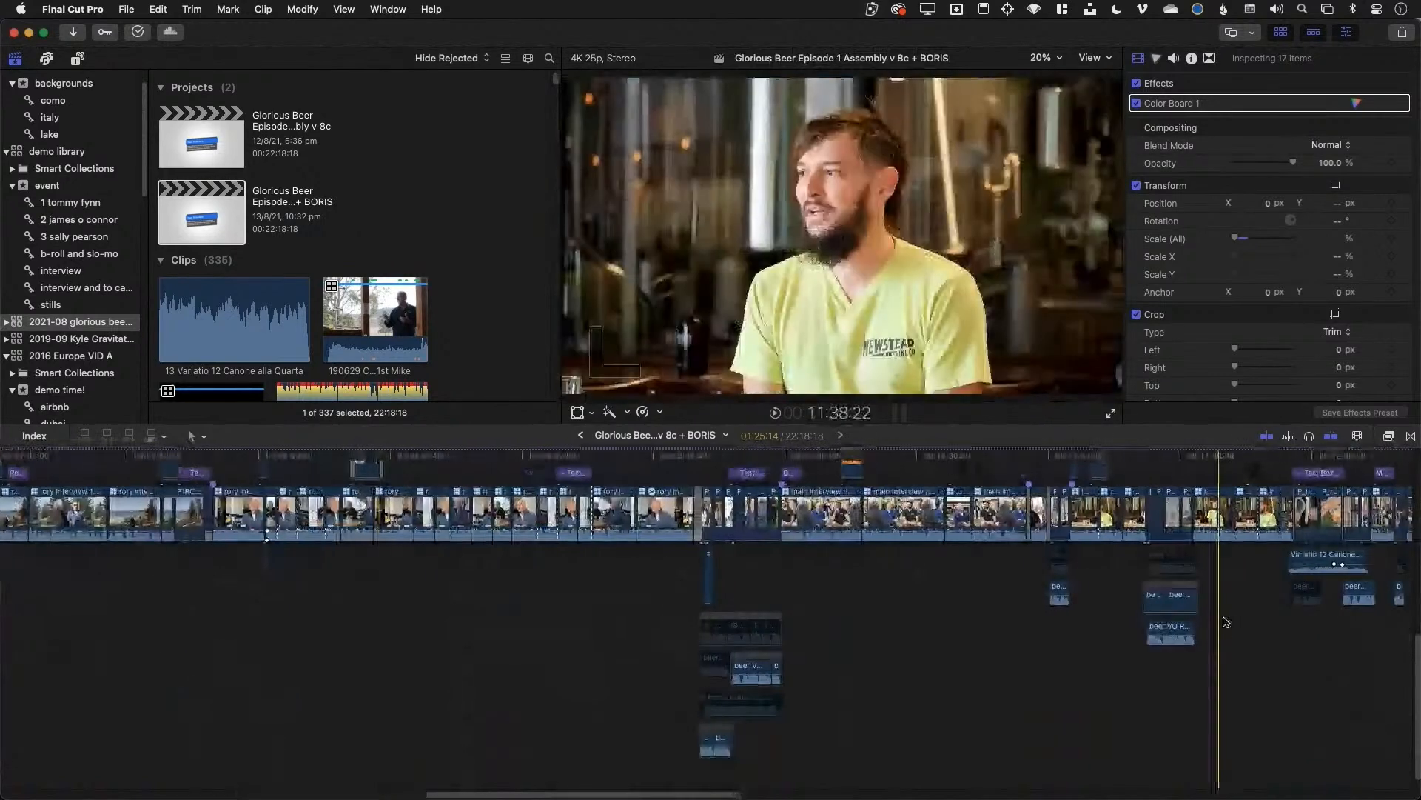
scroll(1227, 618, "left", 10)
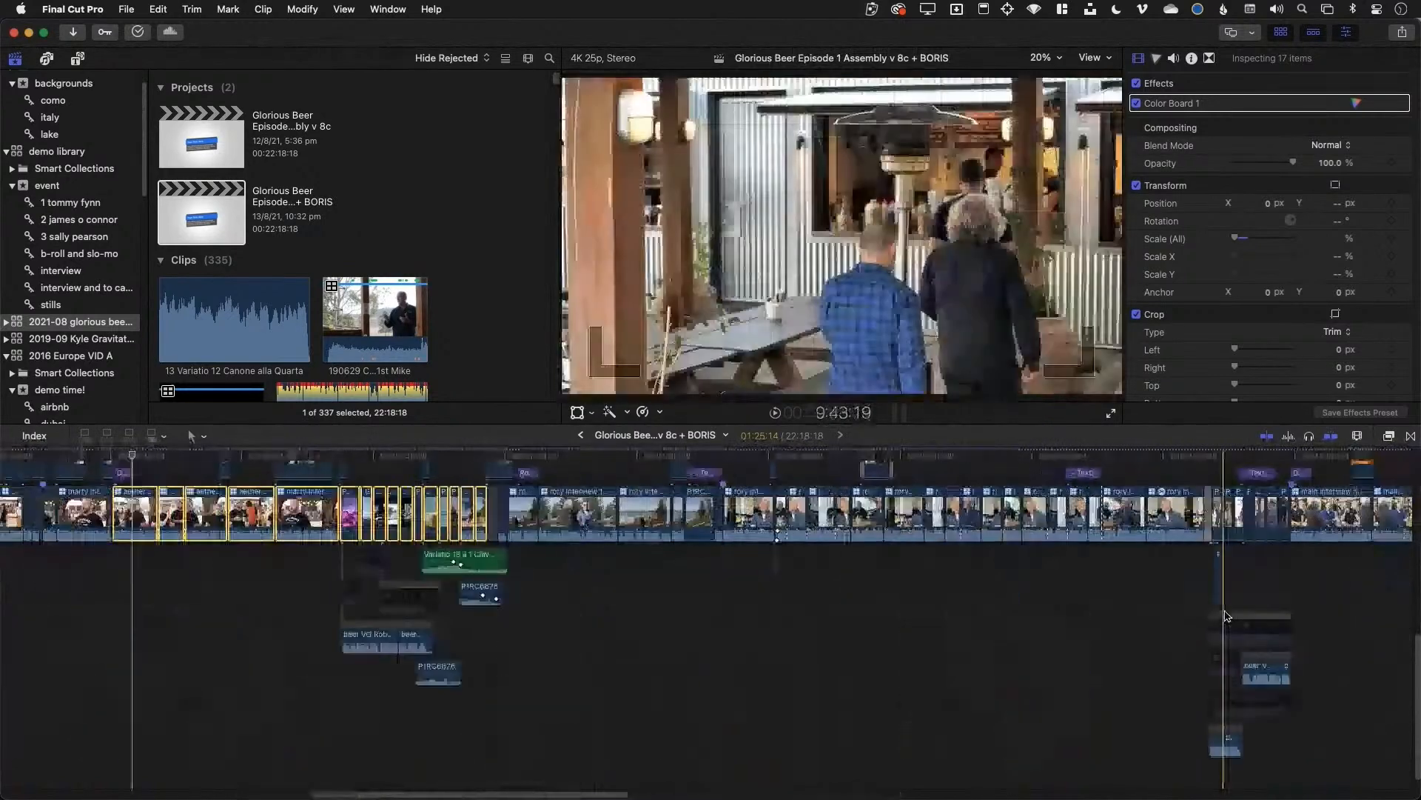
Select Variatio 18, play its stretch, zoom the timeline in, and expand the 2021-08 glorious beer library
left_click(755, 559)
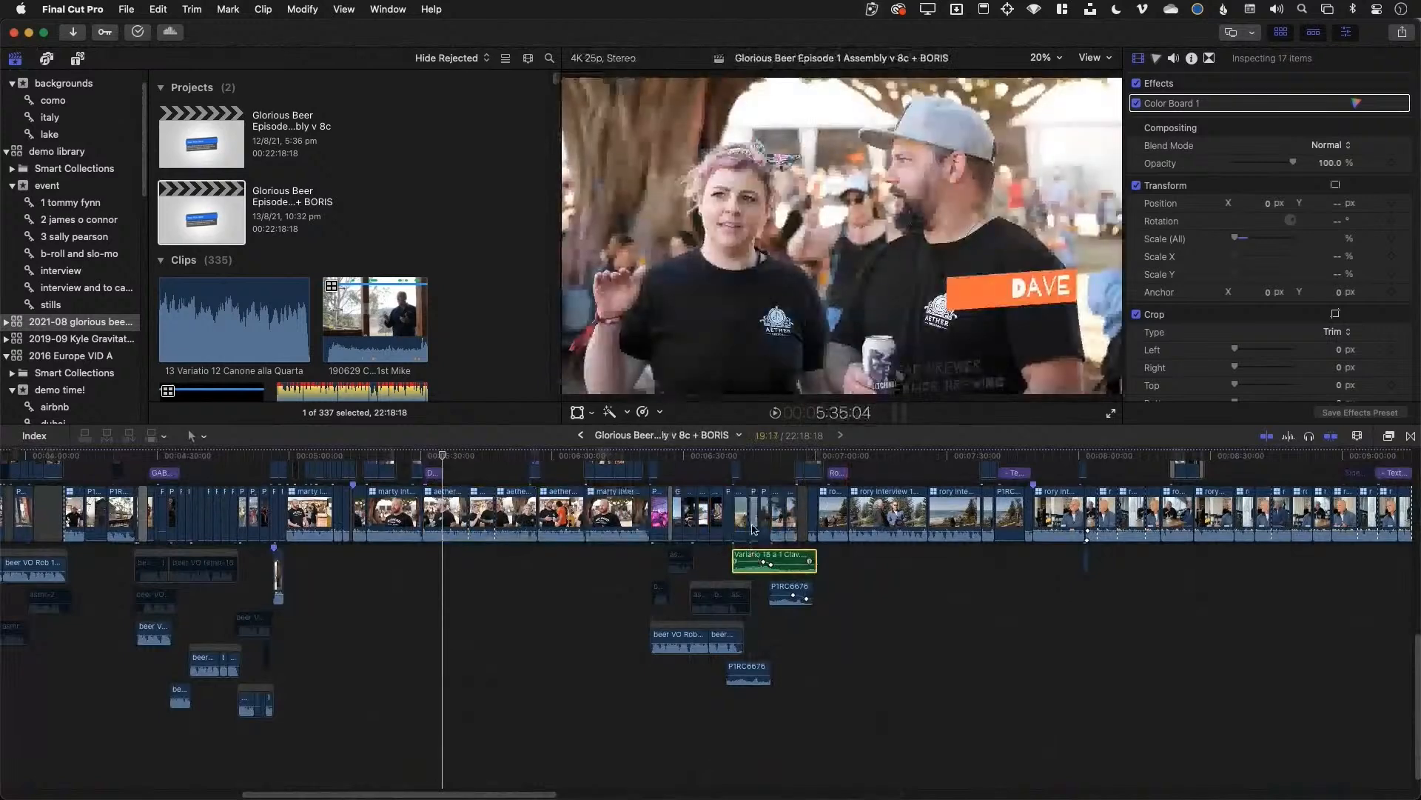
key("space")
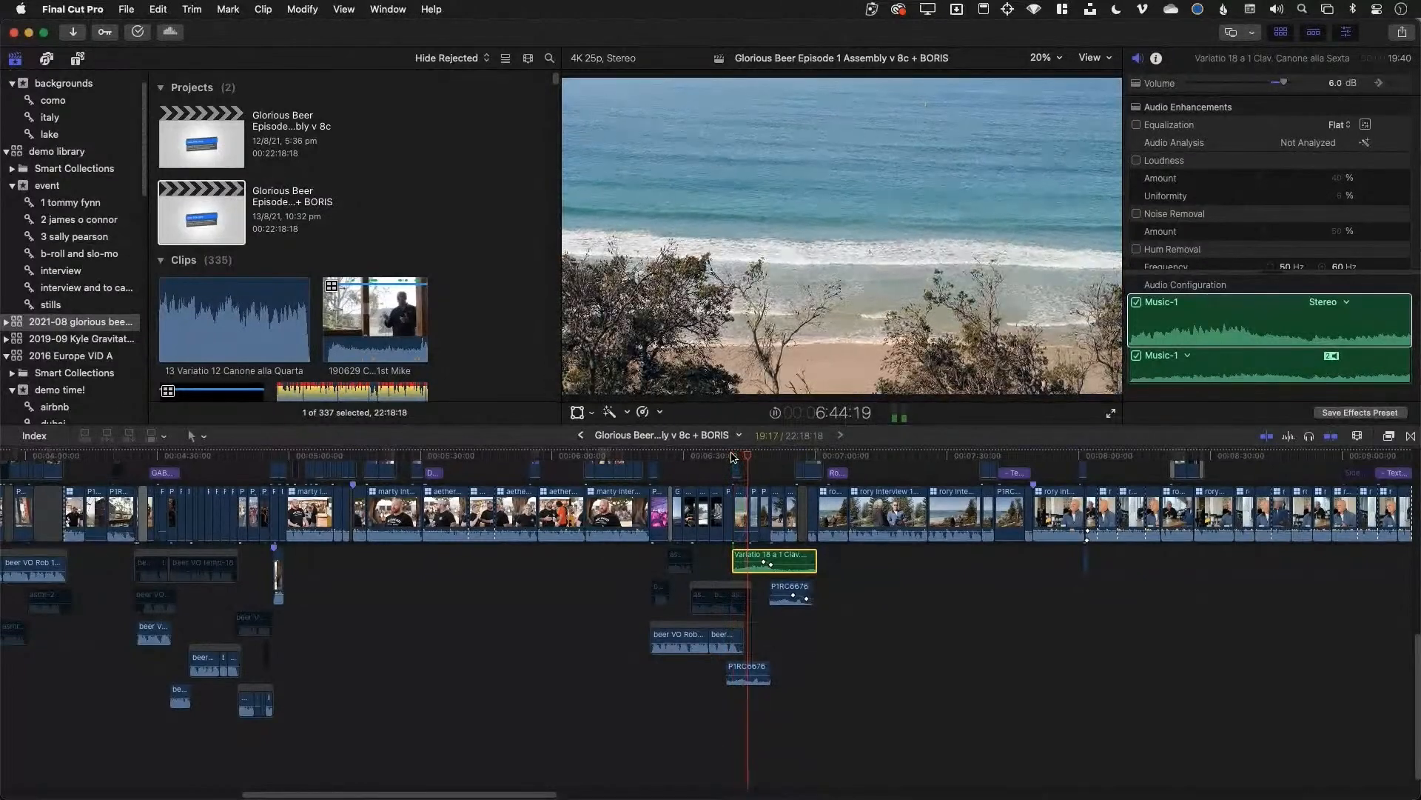
key("space")
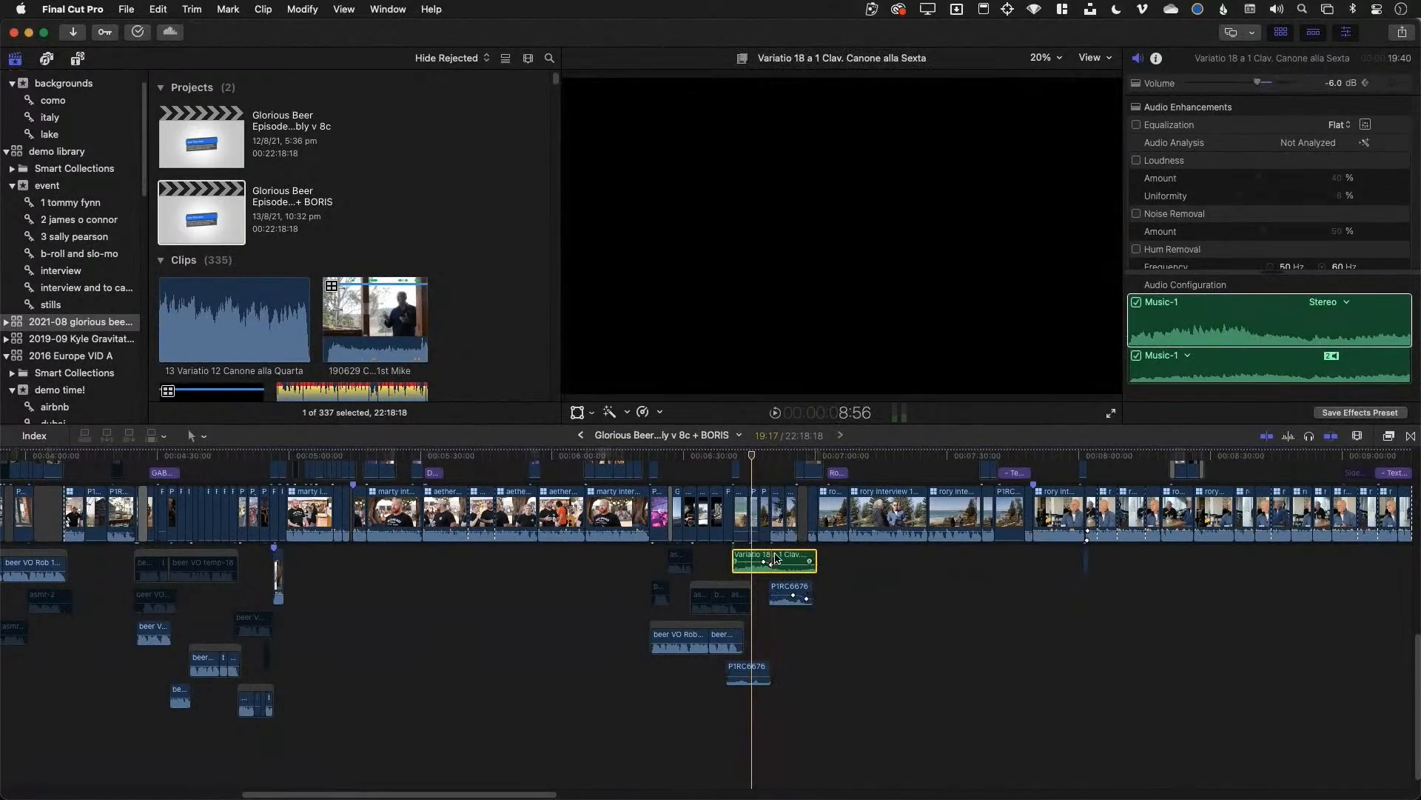
key("super+equal")
key("super+equal")
key("super+equal")
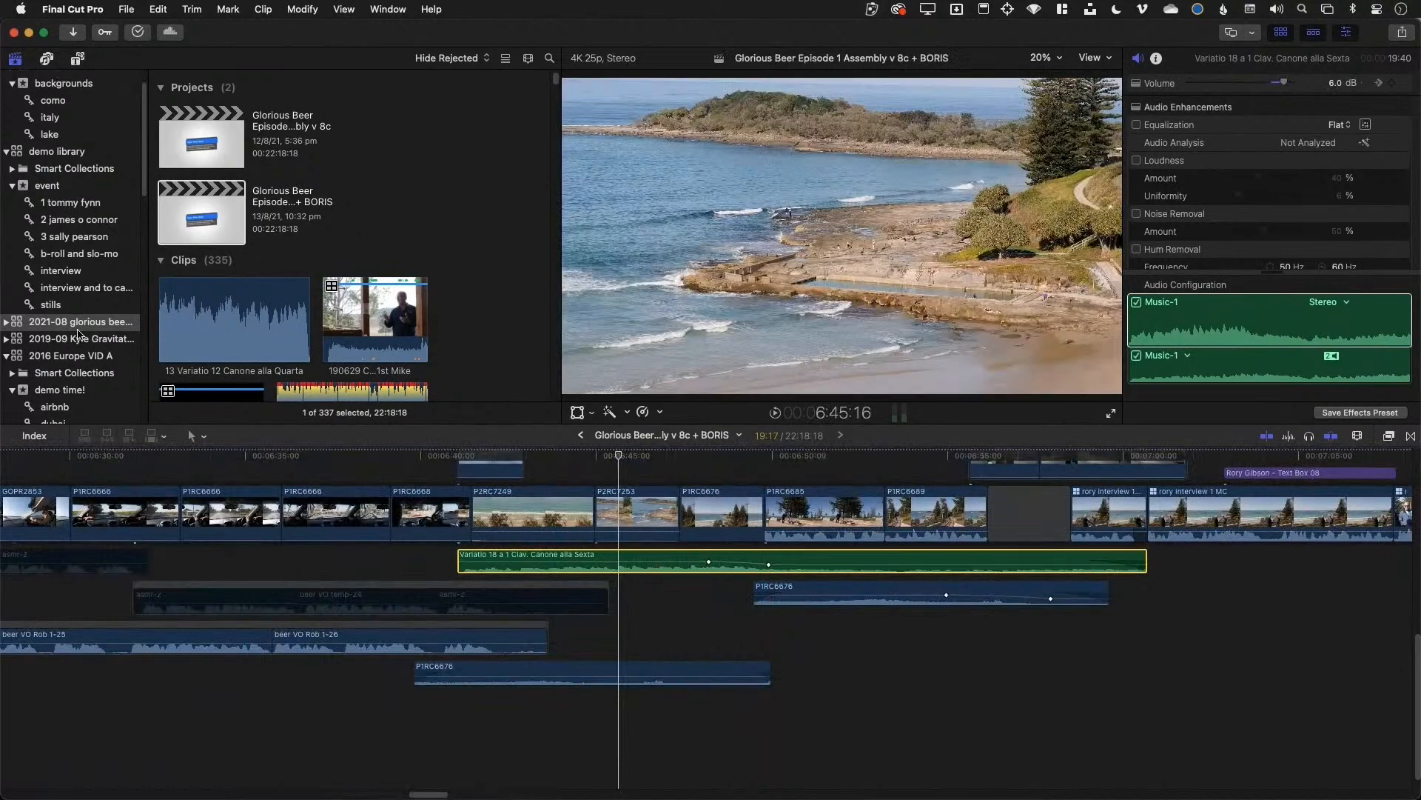
left_click(8, 322)
In the Audio Only smart collection, assign 13 Variatio 12 Canone alla Quarta the Music-1 role
left_click(32, 358)
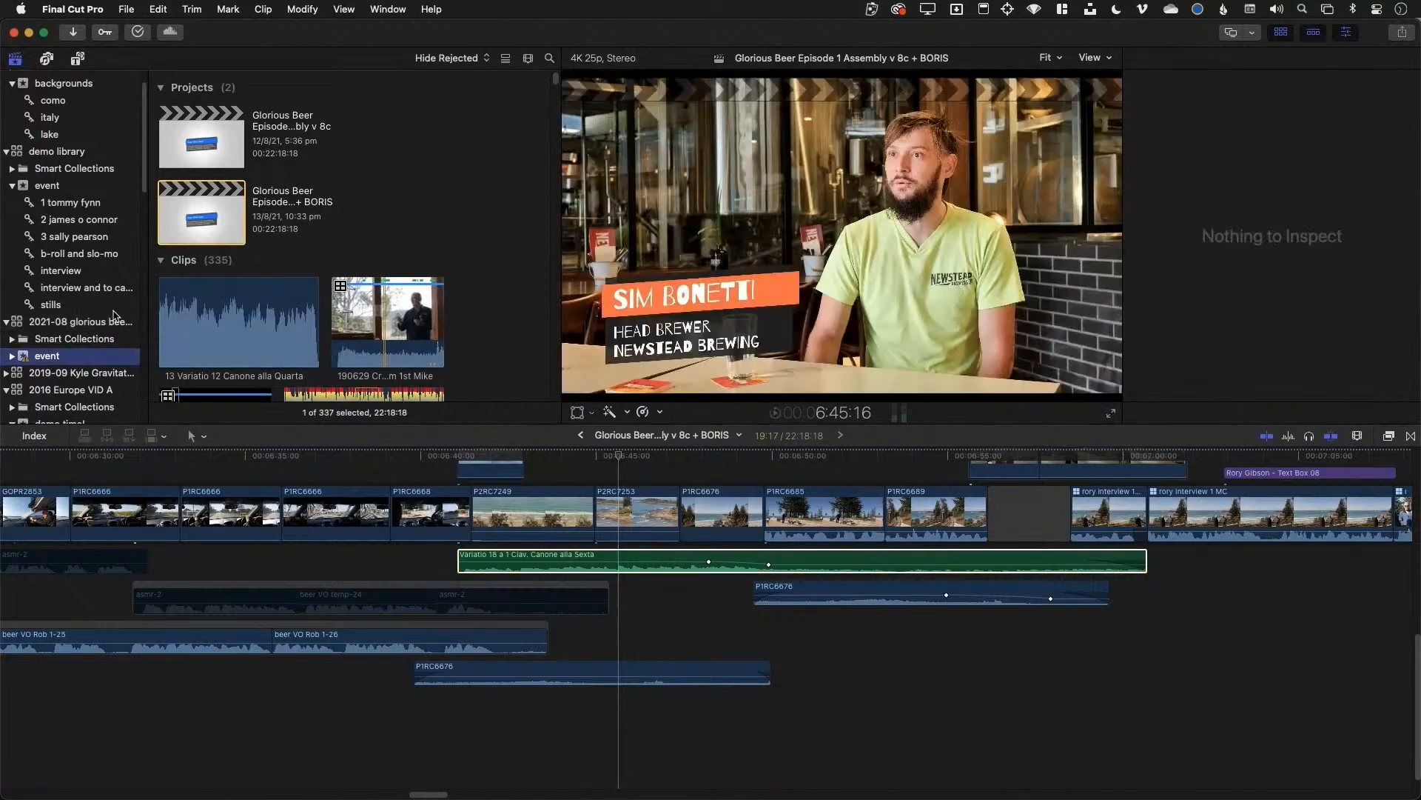
left_click(12, 339)
scroll(104, 364, "down", 2)
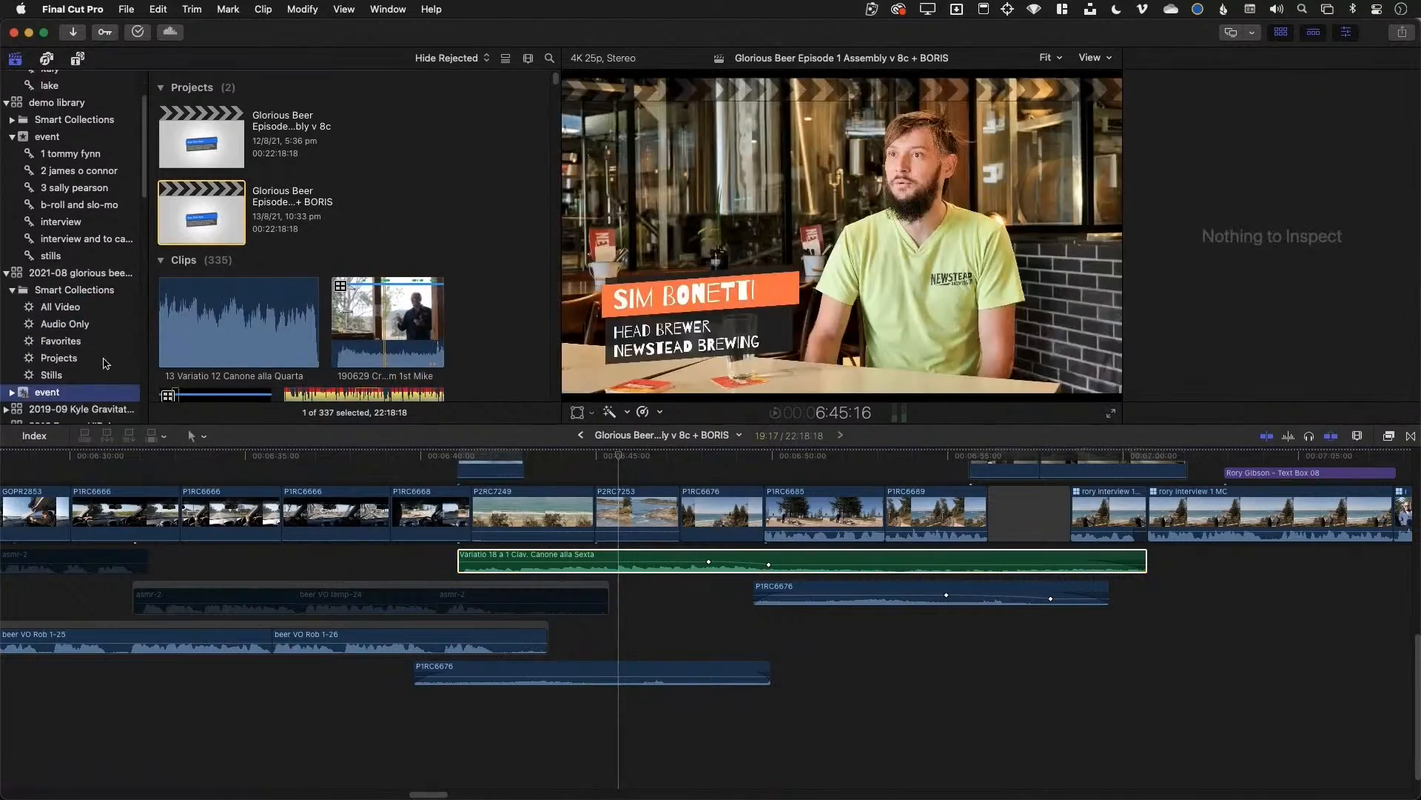
left_click(65, 323)
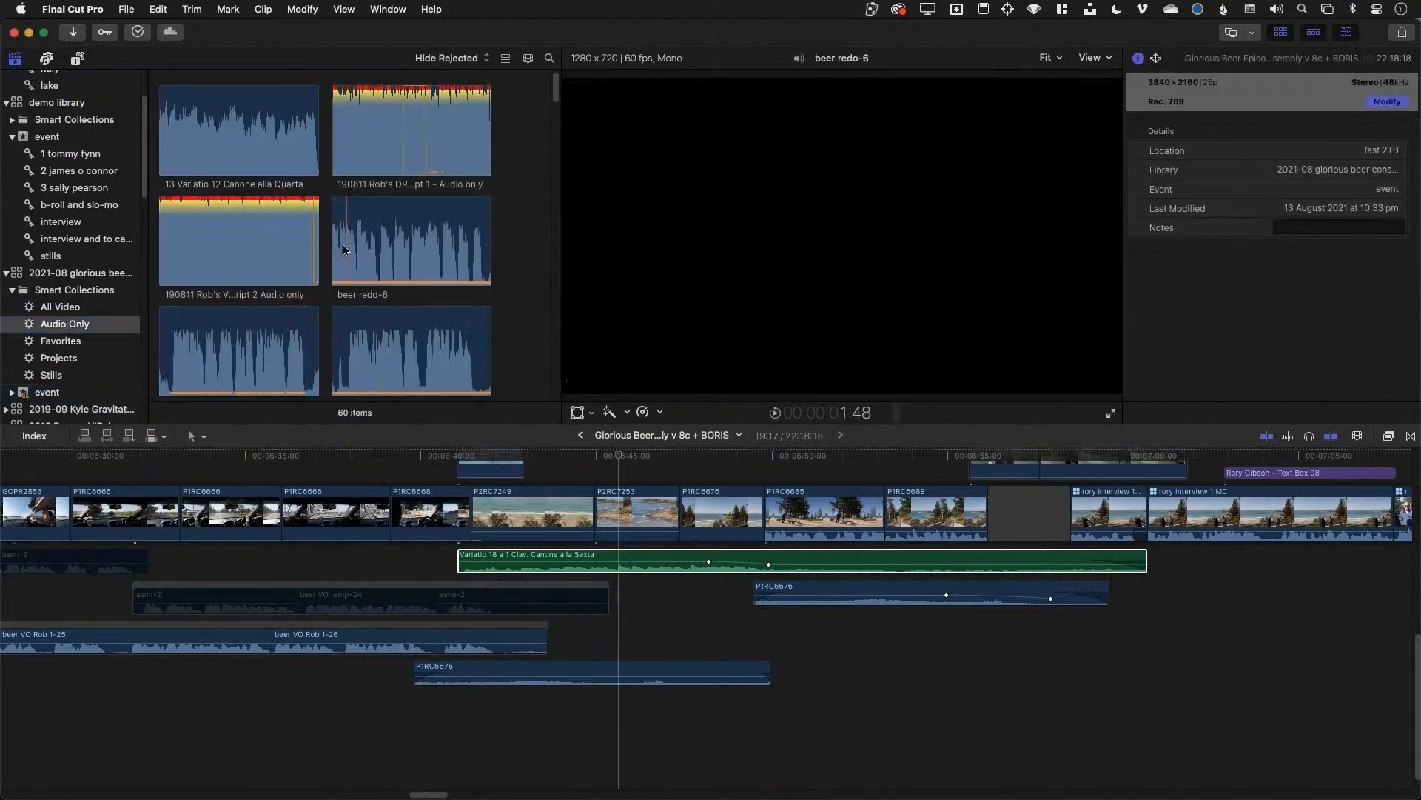
right_click(221, 132)
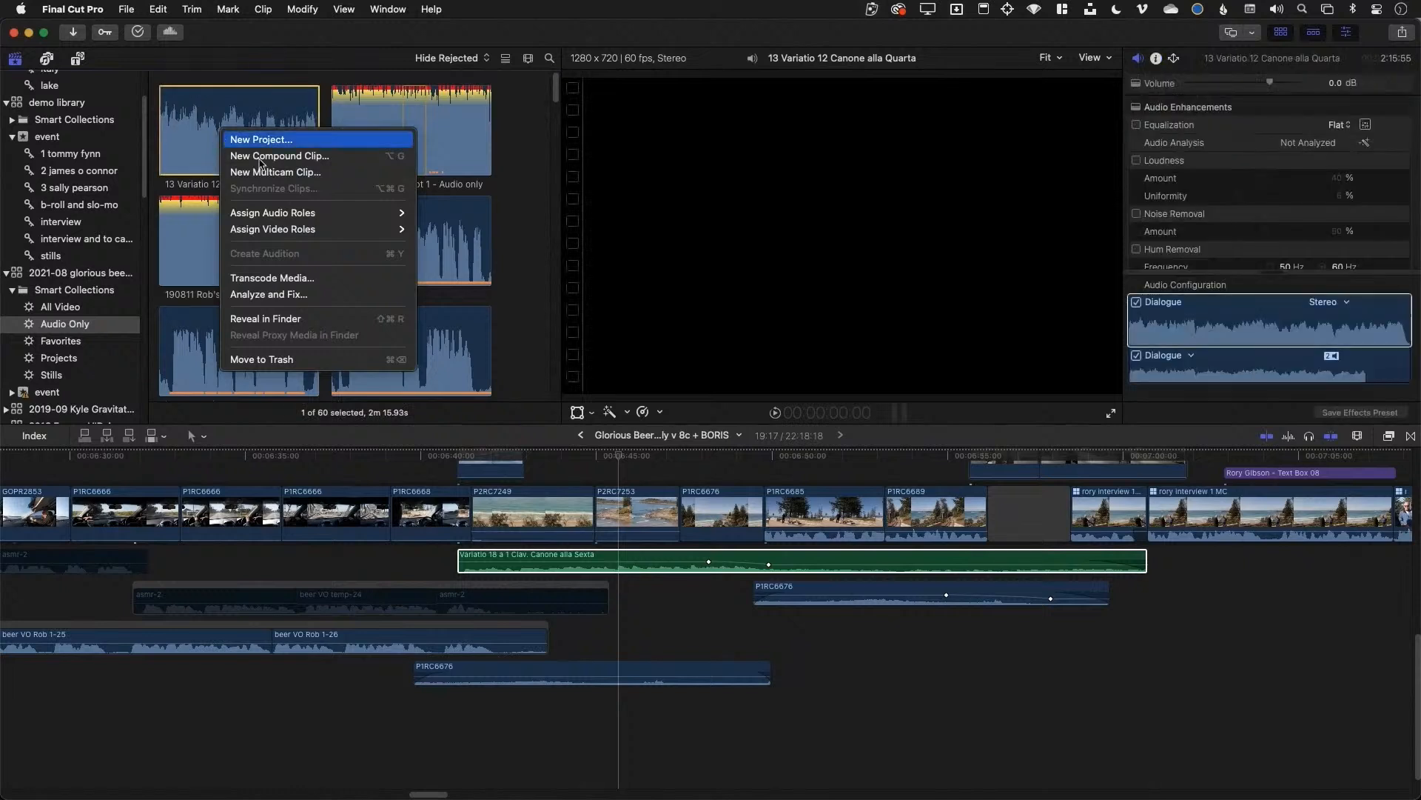
mouse_move(322, 236)
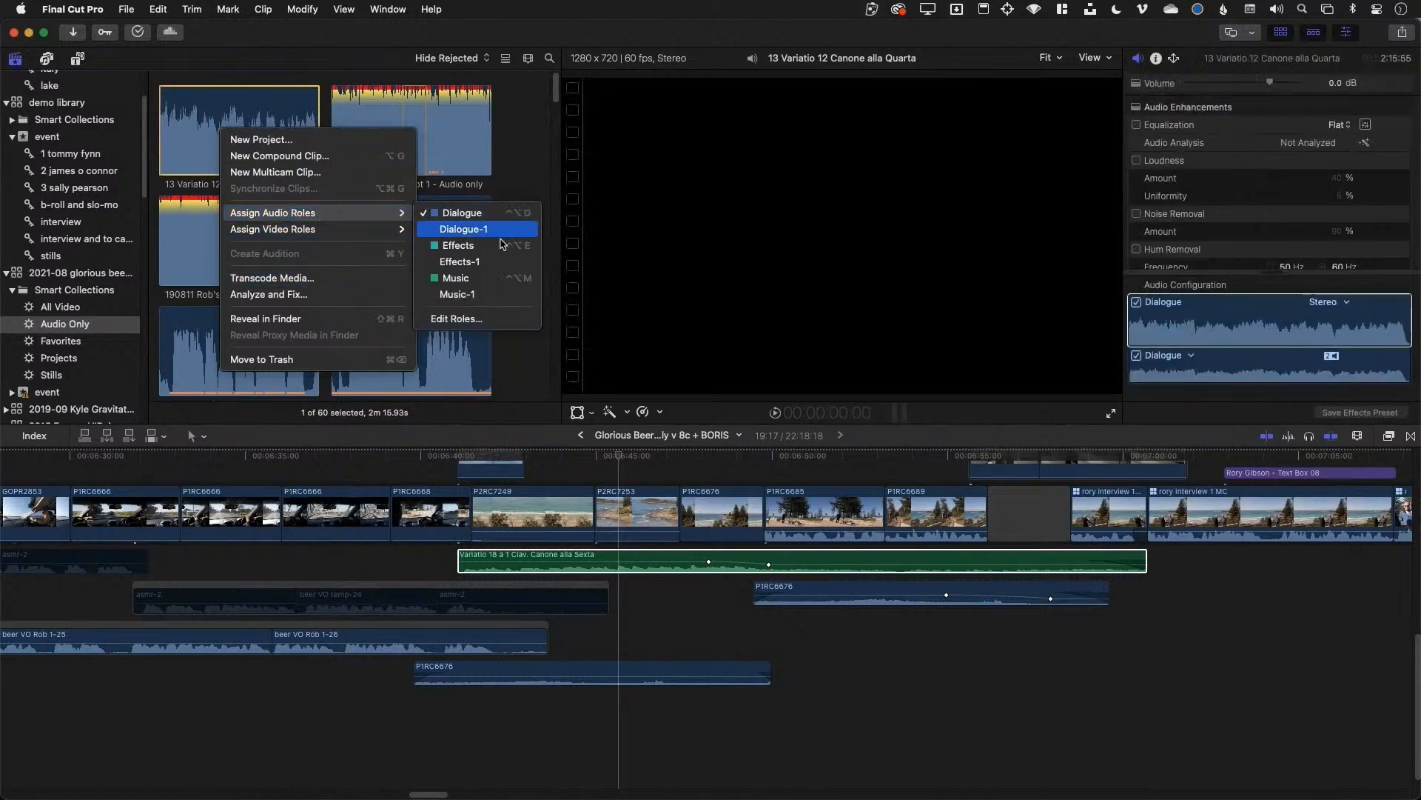
left_click(497, 302)
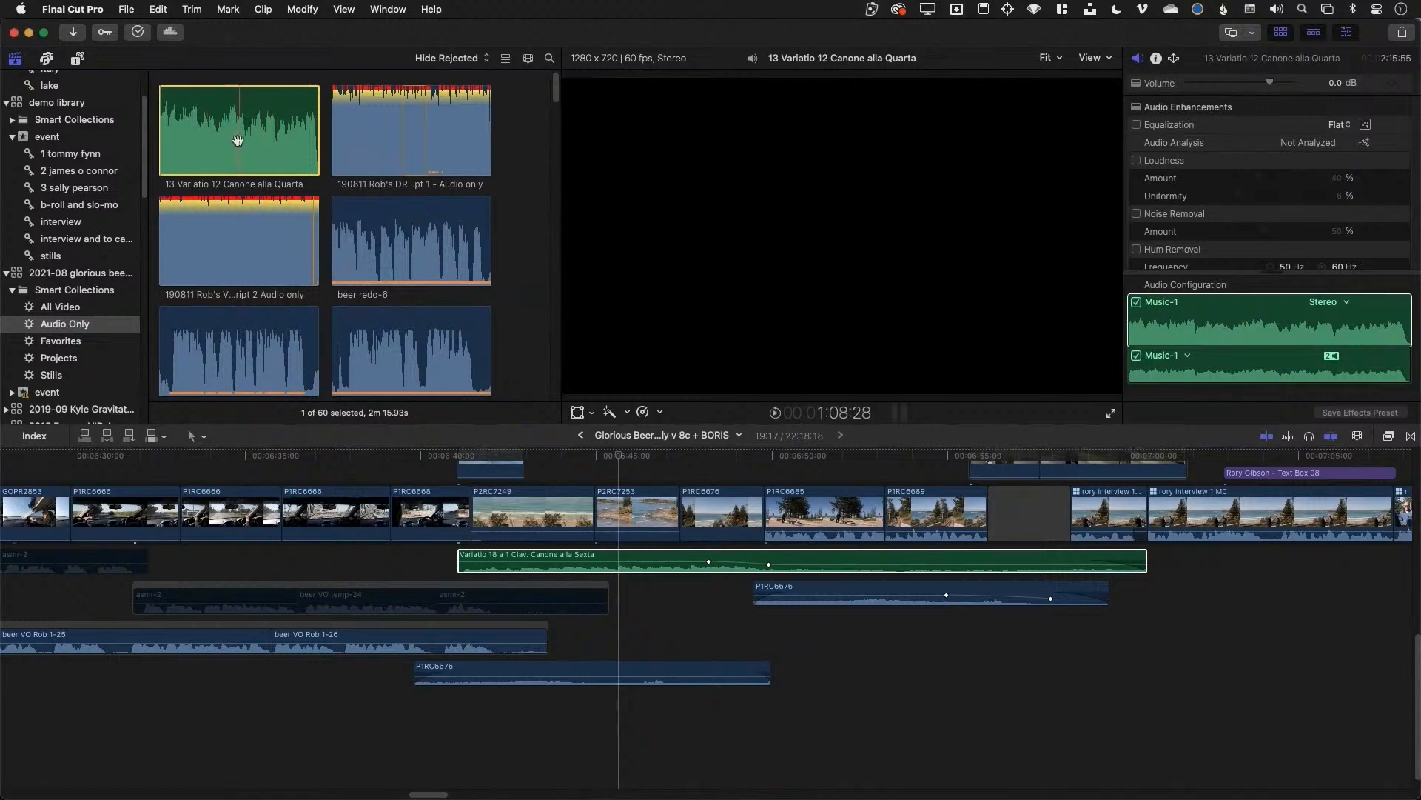
key("super+2")
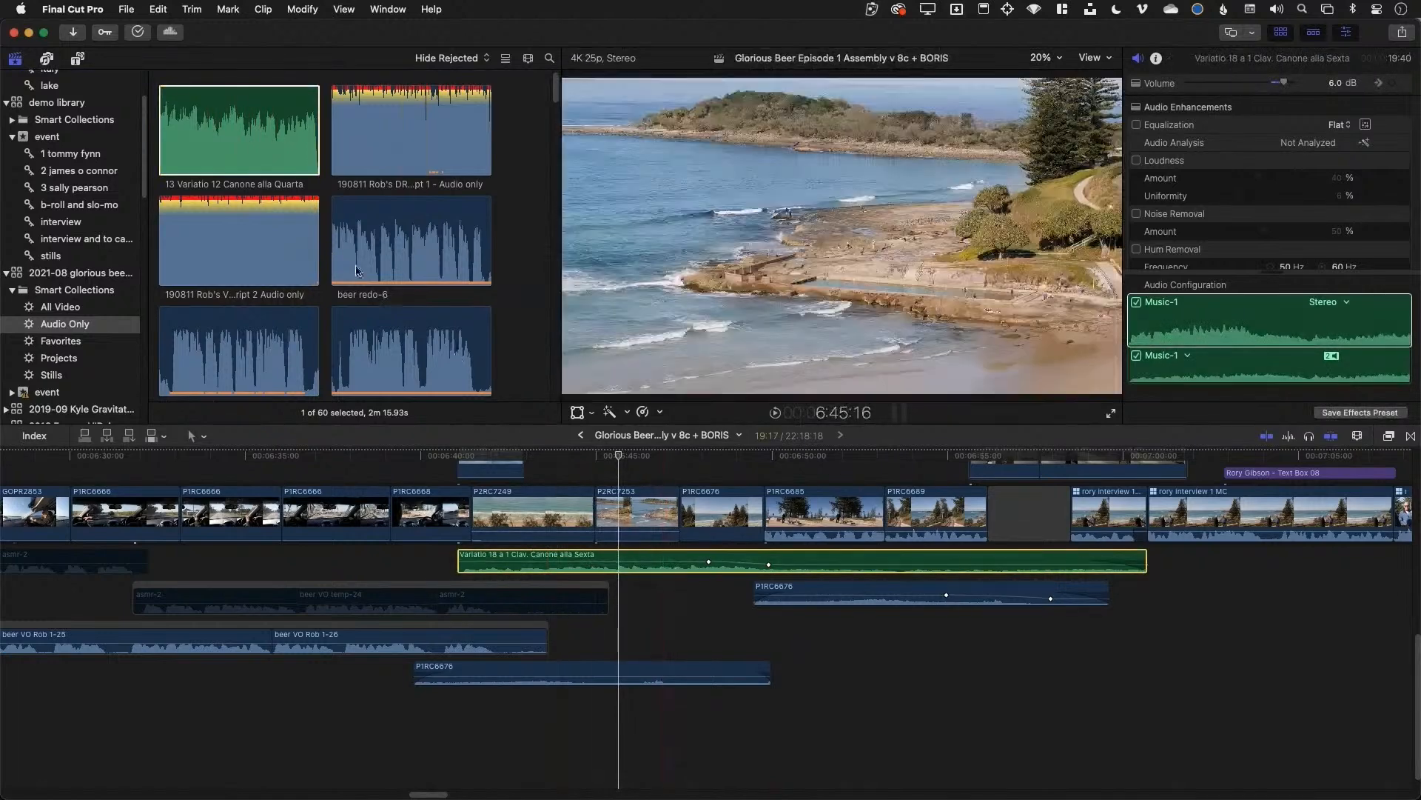
Drop 13 Variatio 12 onto Variatio 18 as Replace and Add to Audition, trimming it to 19:11
left_click_drag(242, 161, 500, 560)
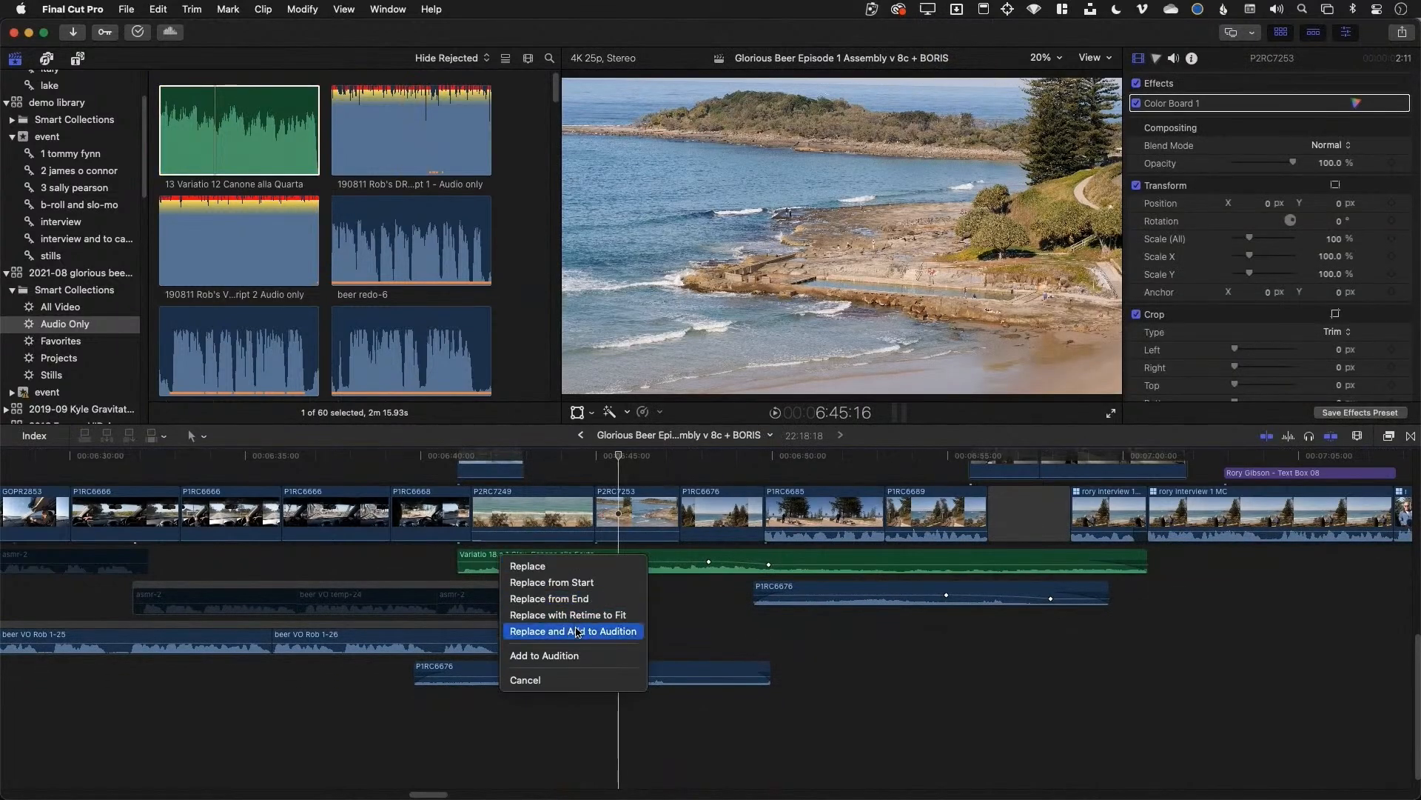
left_click(579, 631)
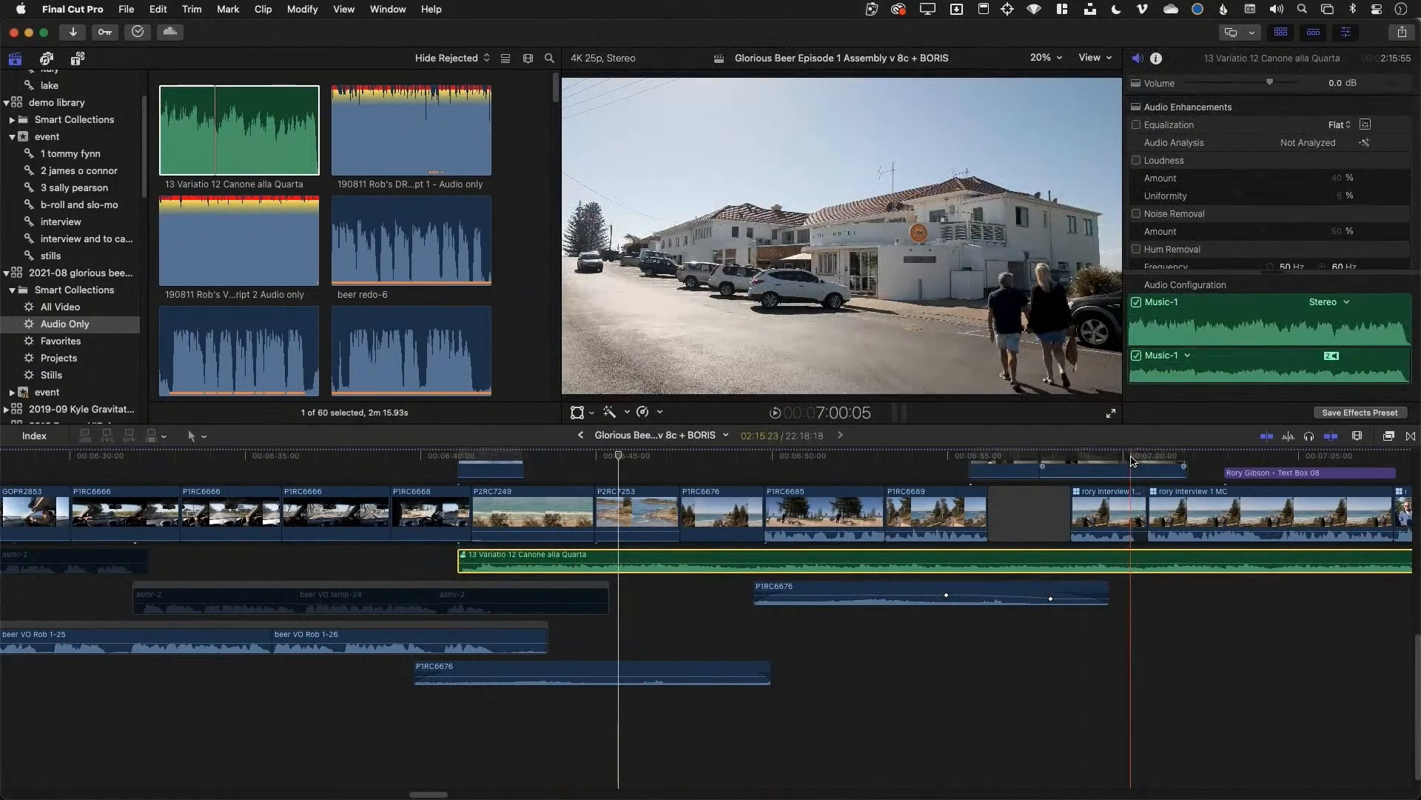
key("alt+]")
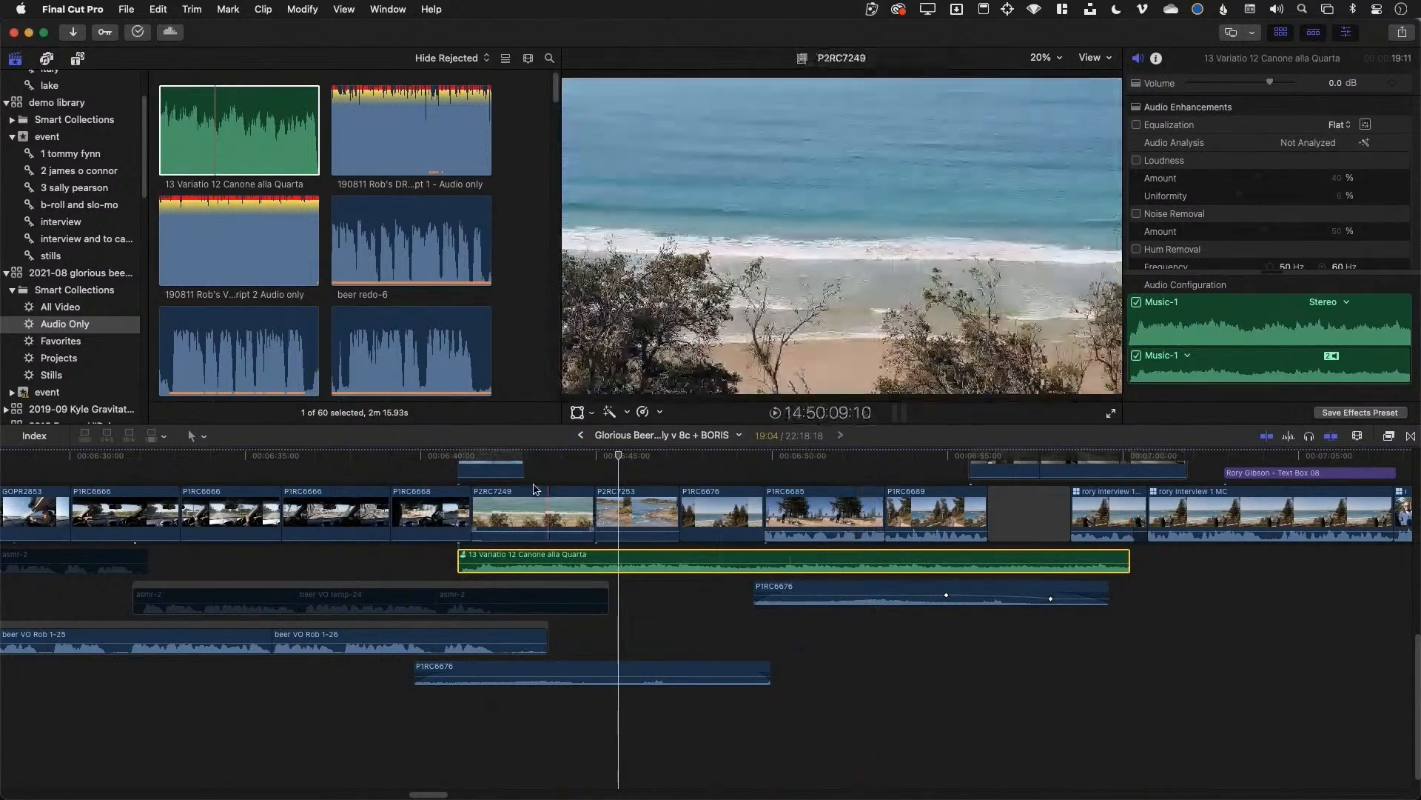
key("space")
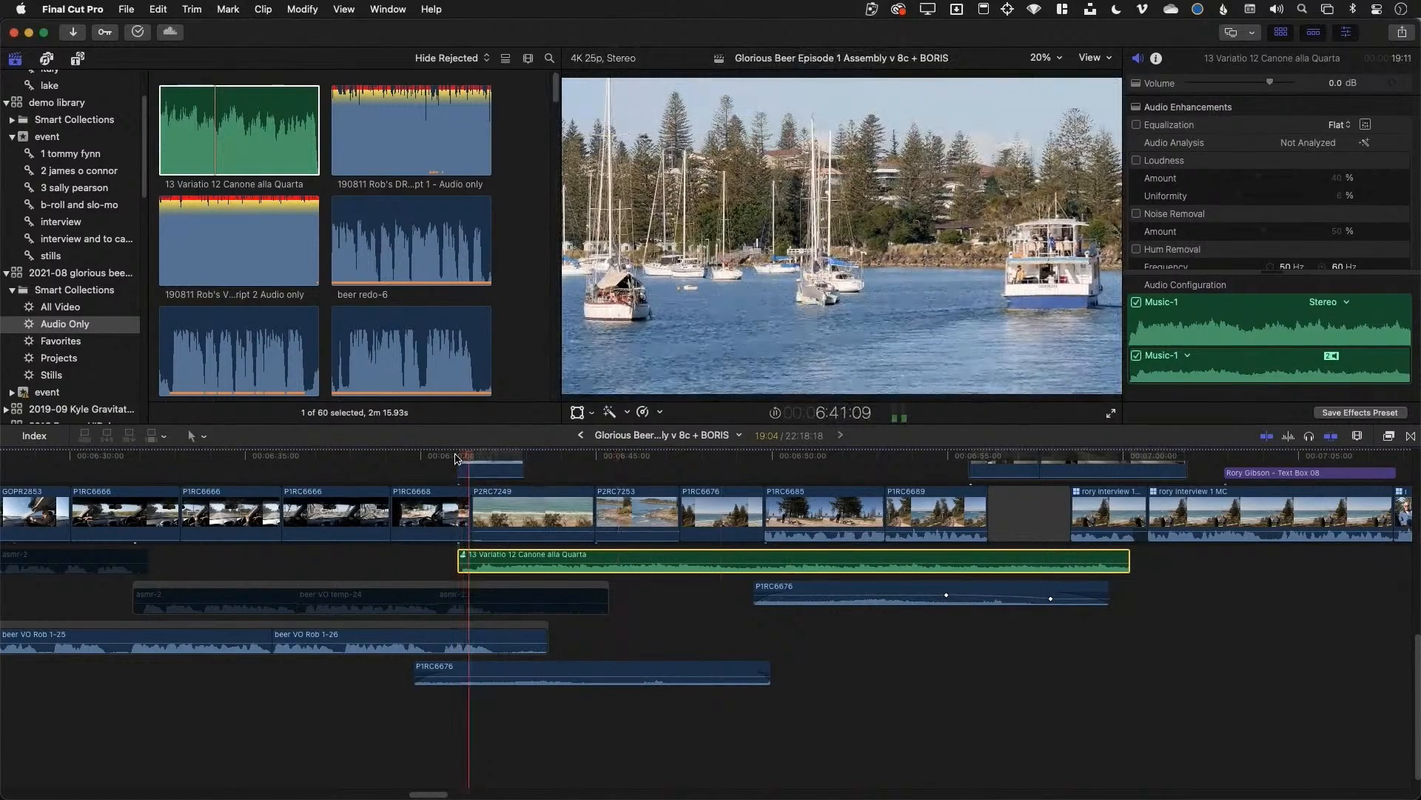
key("space")
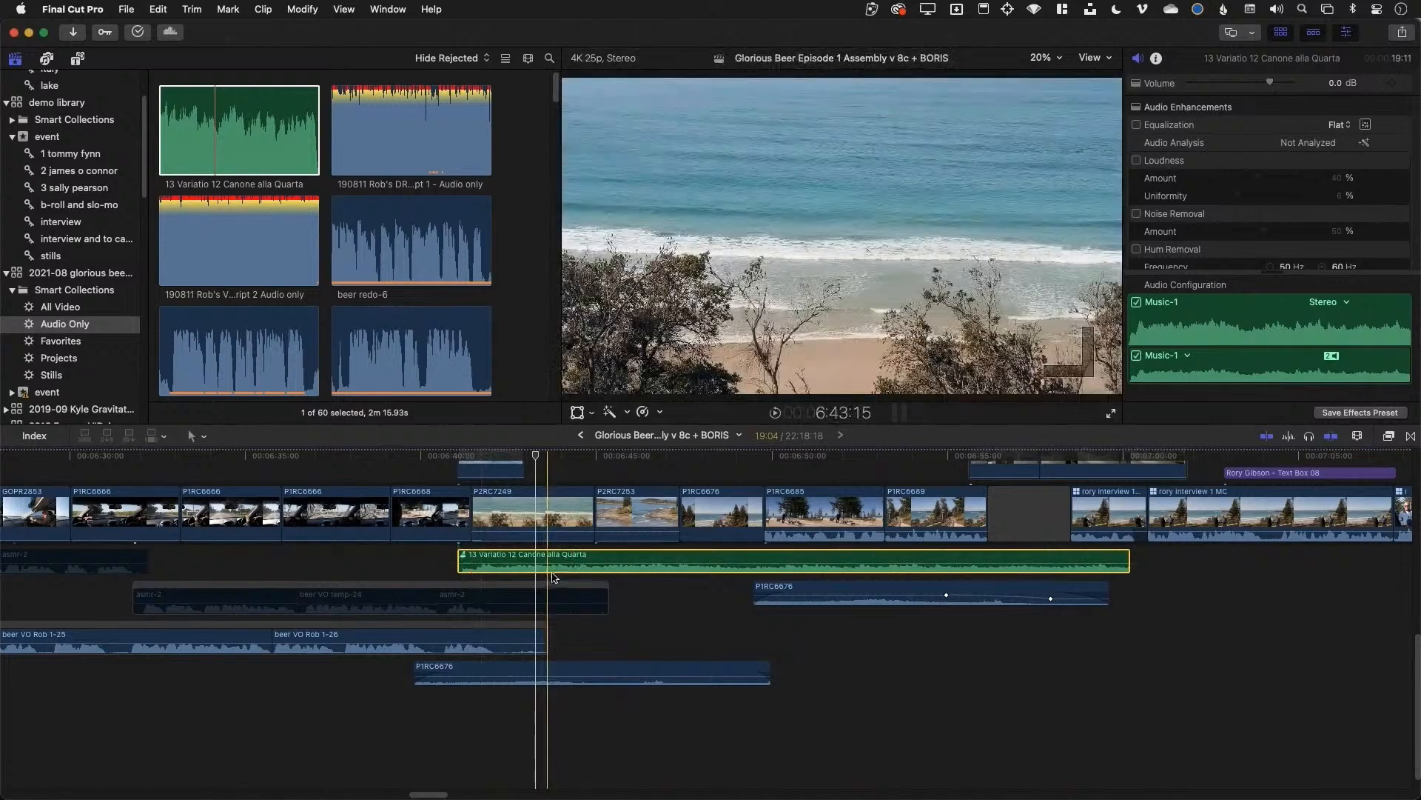
Switch the music audition back to the Variatio 18 take and confirm it
left_click(463, 556)
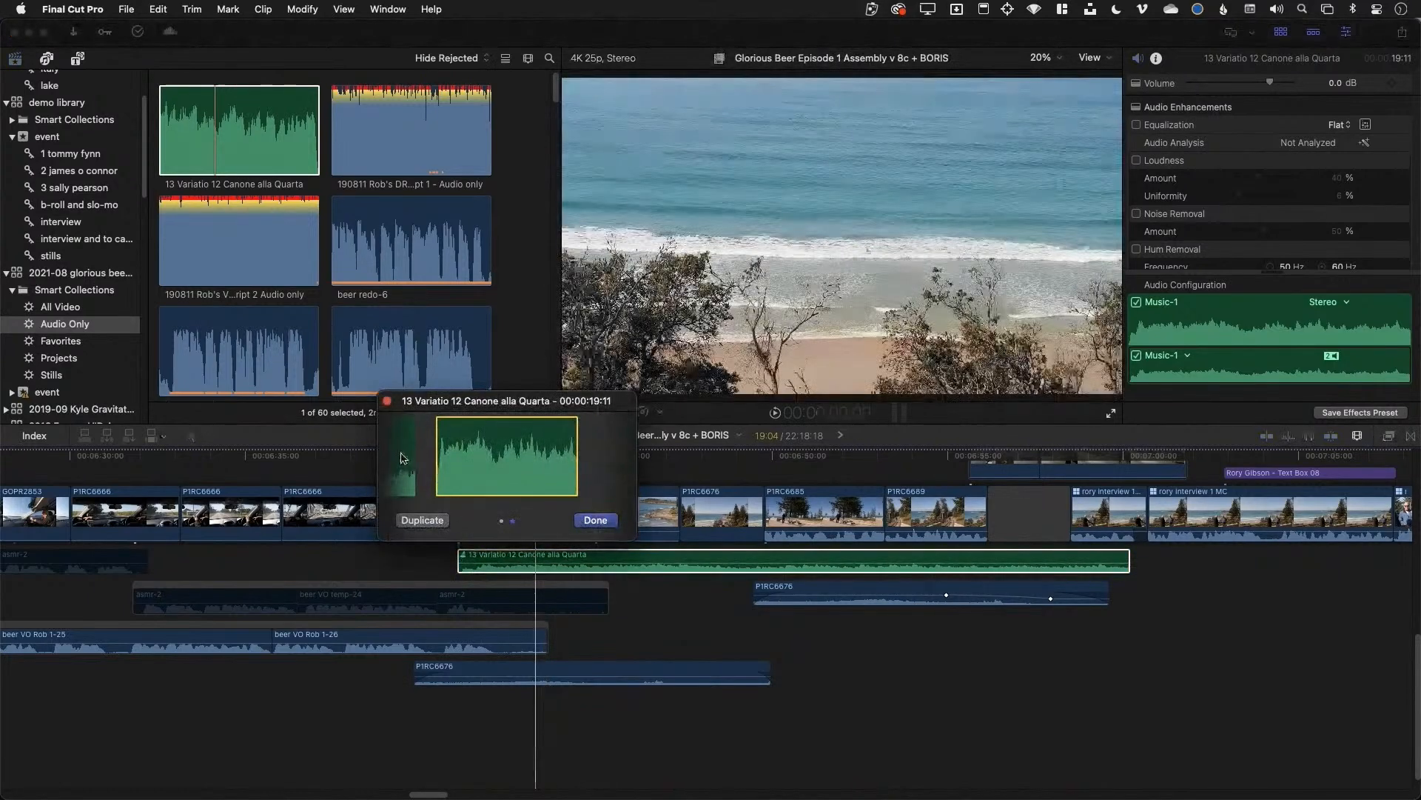
left_click(404, 458)
left_click(596, 520)
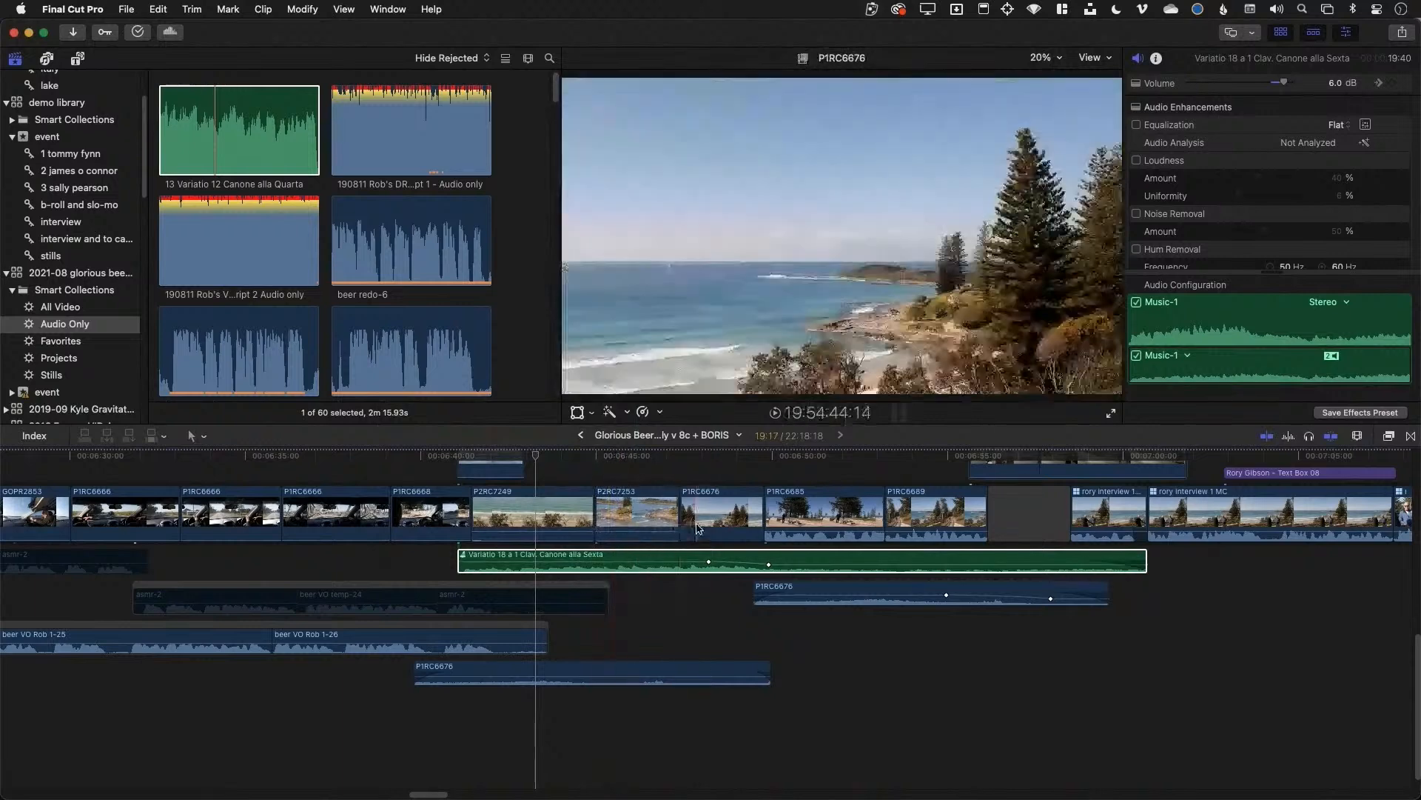
Select the P1RC6676 beach clip and reveal its source in the browser
left_click(723, 512)
key("super+equal")
key("super+equal")
key("super+equal")
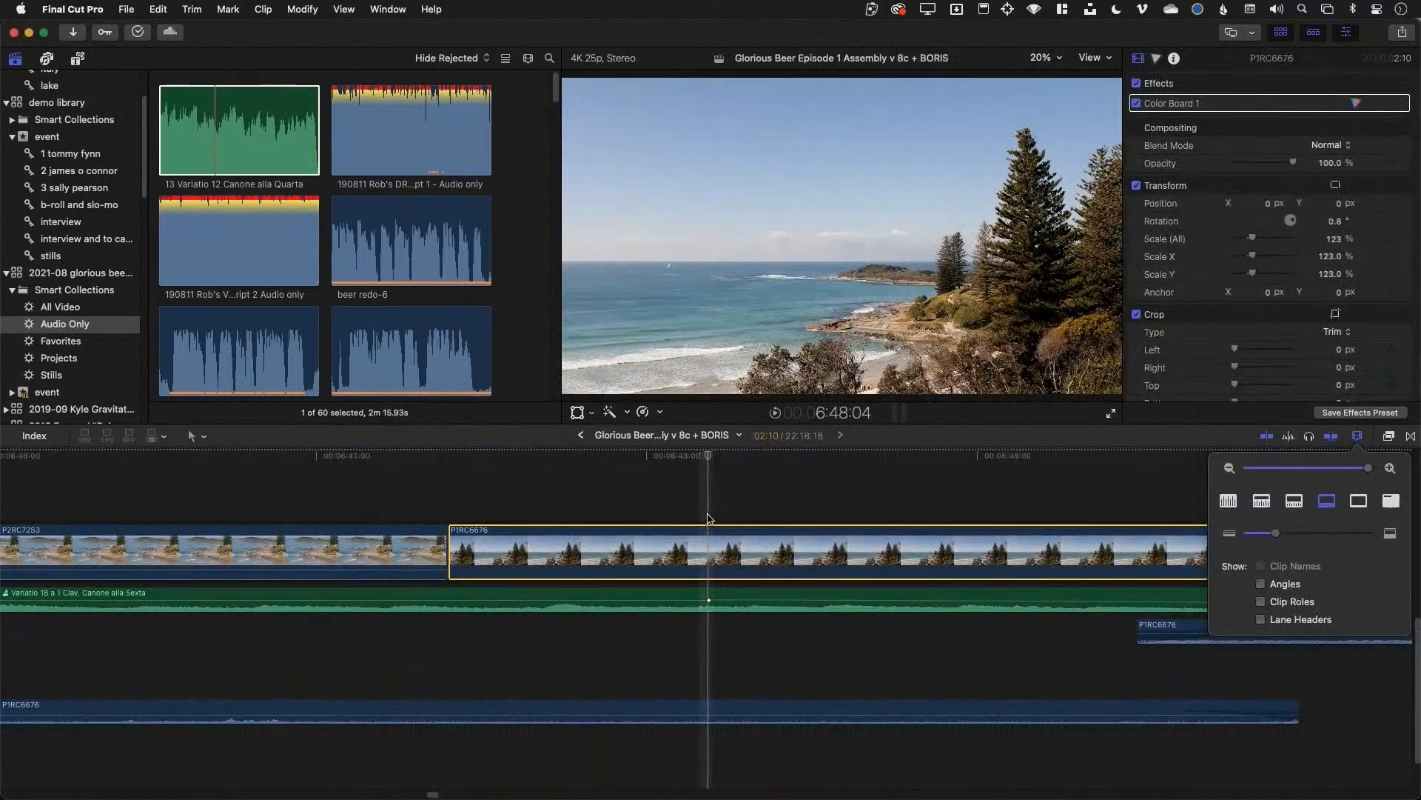
key("super+minus")
key("super+minus")
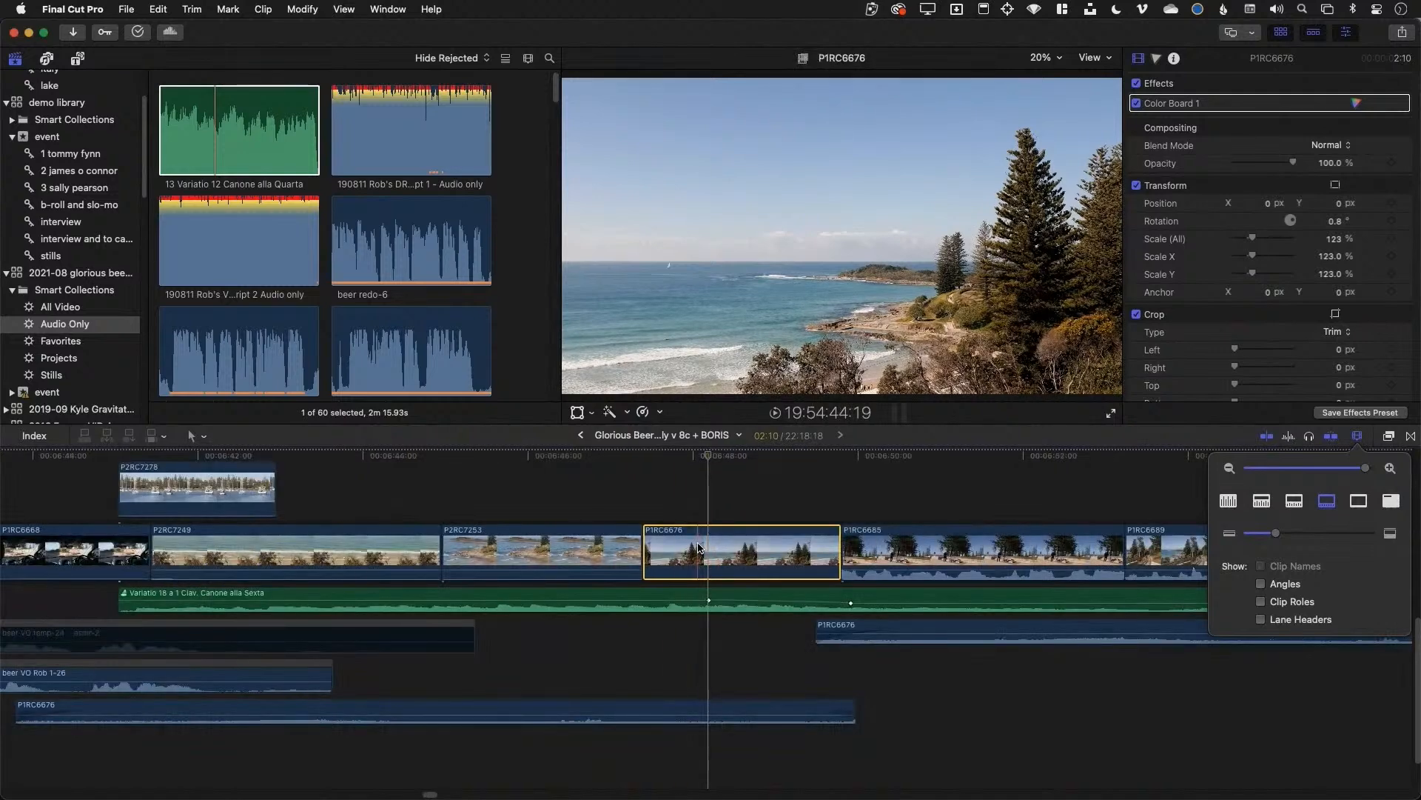
key("shift+f")
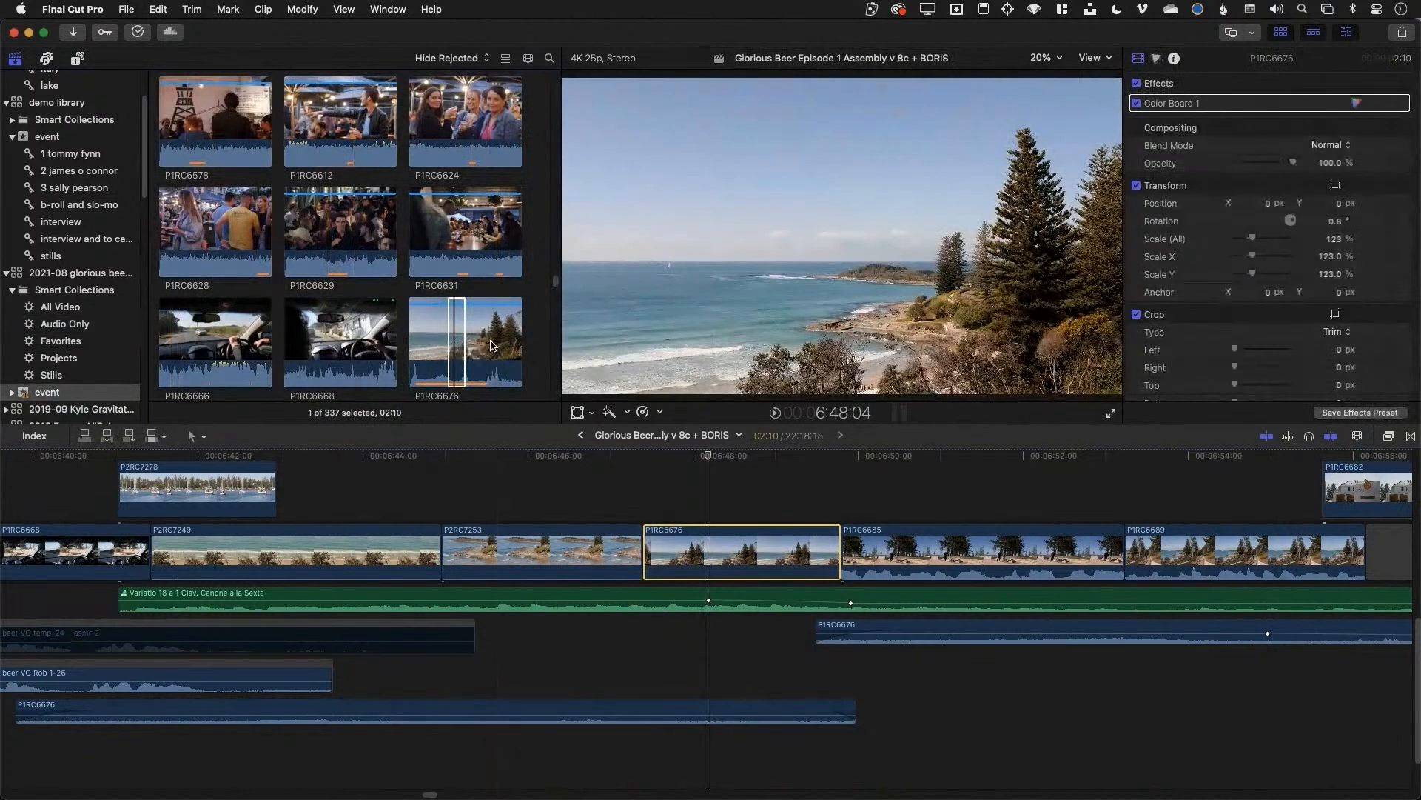
scroll(503, 344, "down", 3)
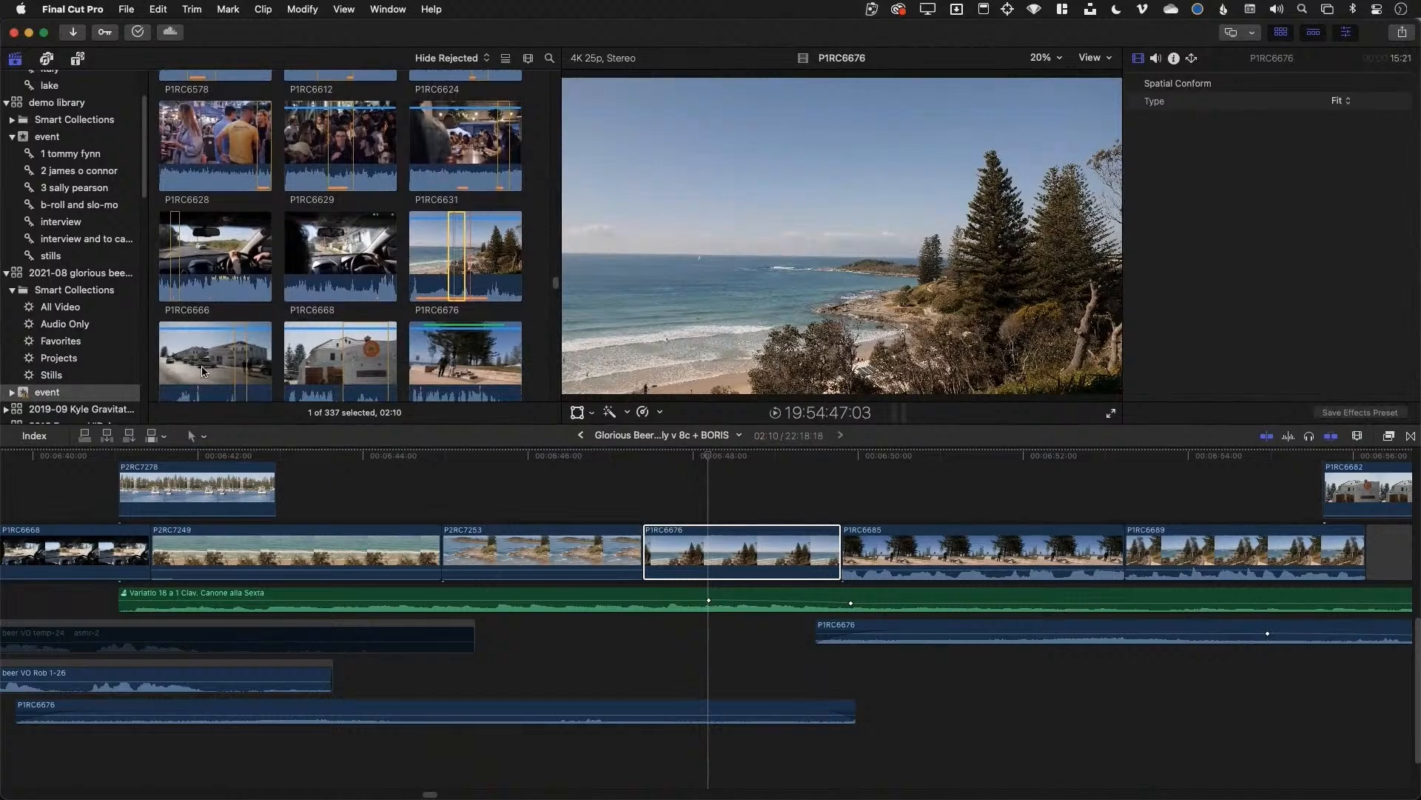
scroll(205, 374, "down", 1)
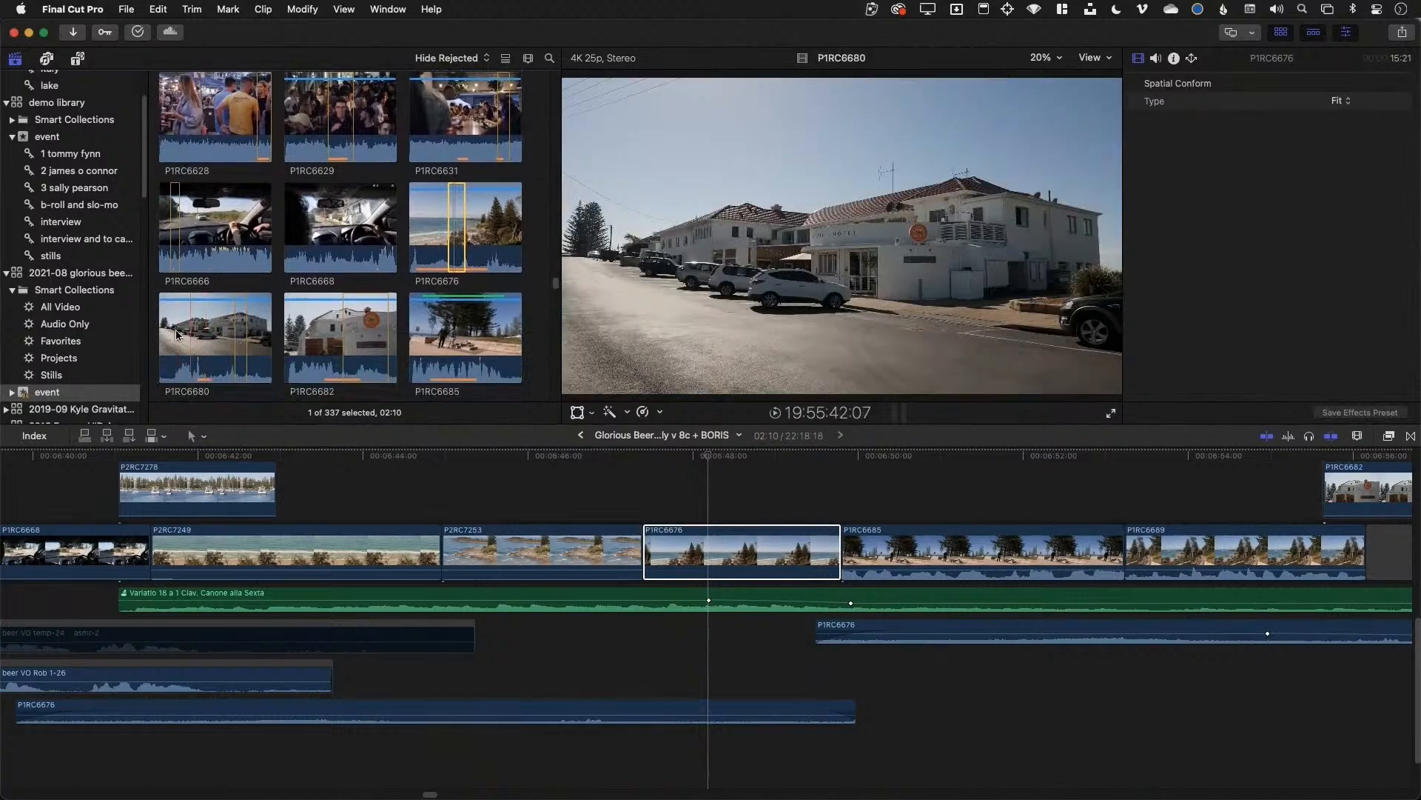
Mark a 04:10 range on P1RC6680 and drop it onto the P1RC6676 timeline clip
left_click_drag(169, 337, 184, 342)
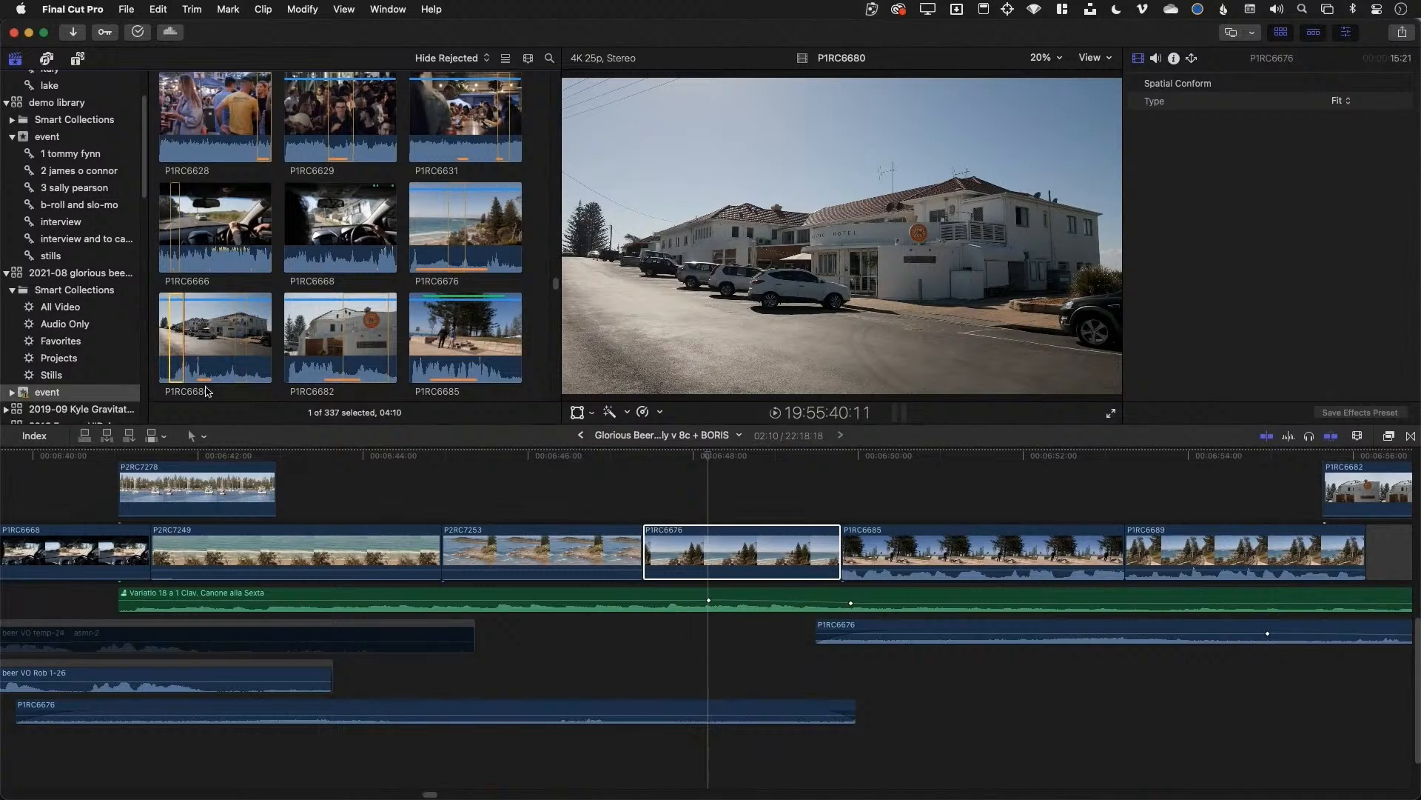
left_click(724, 552)
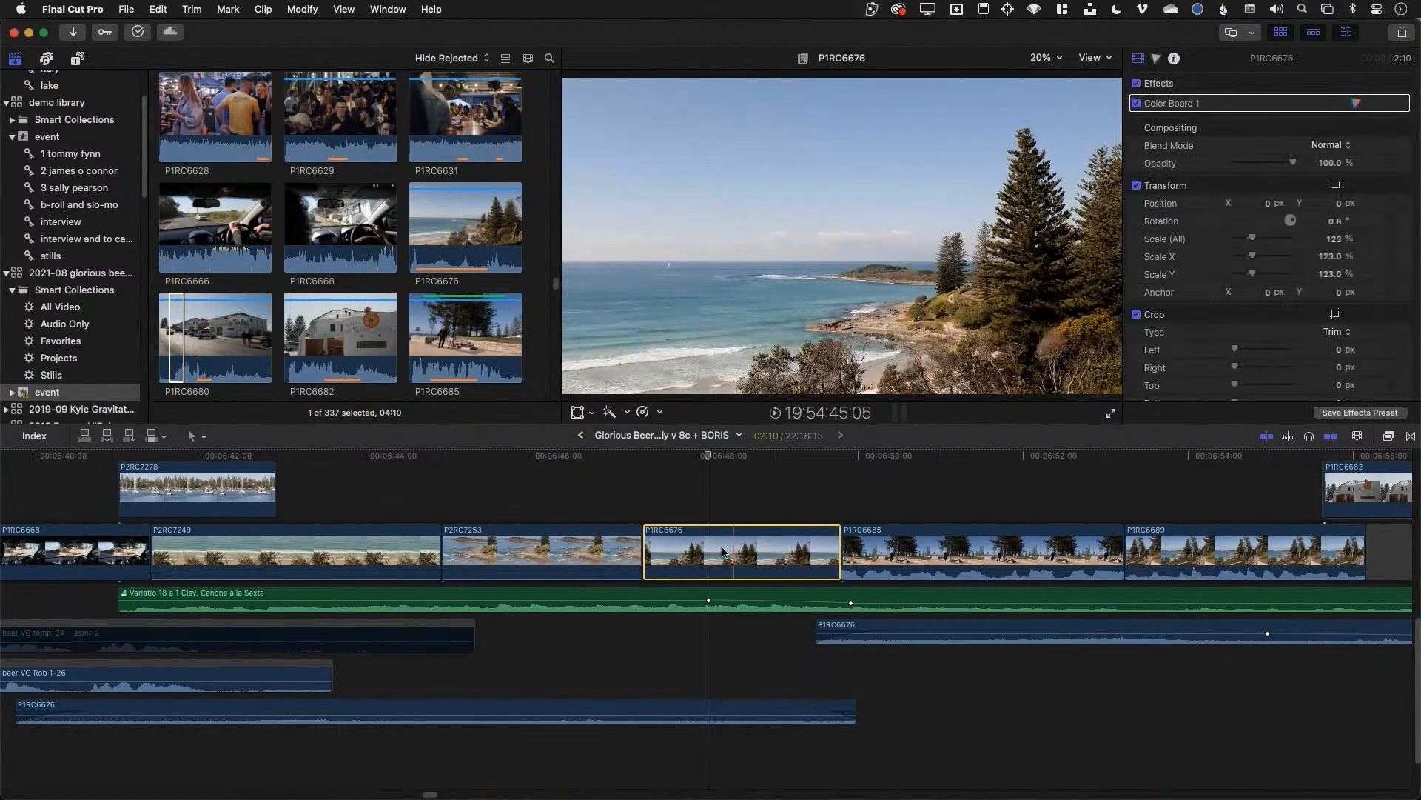
left_click(173, 322)
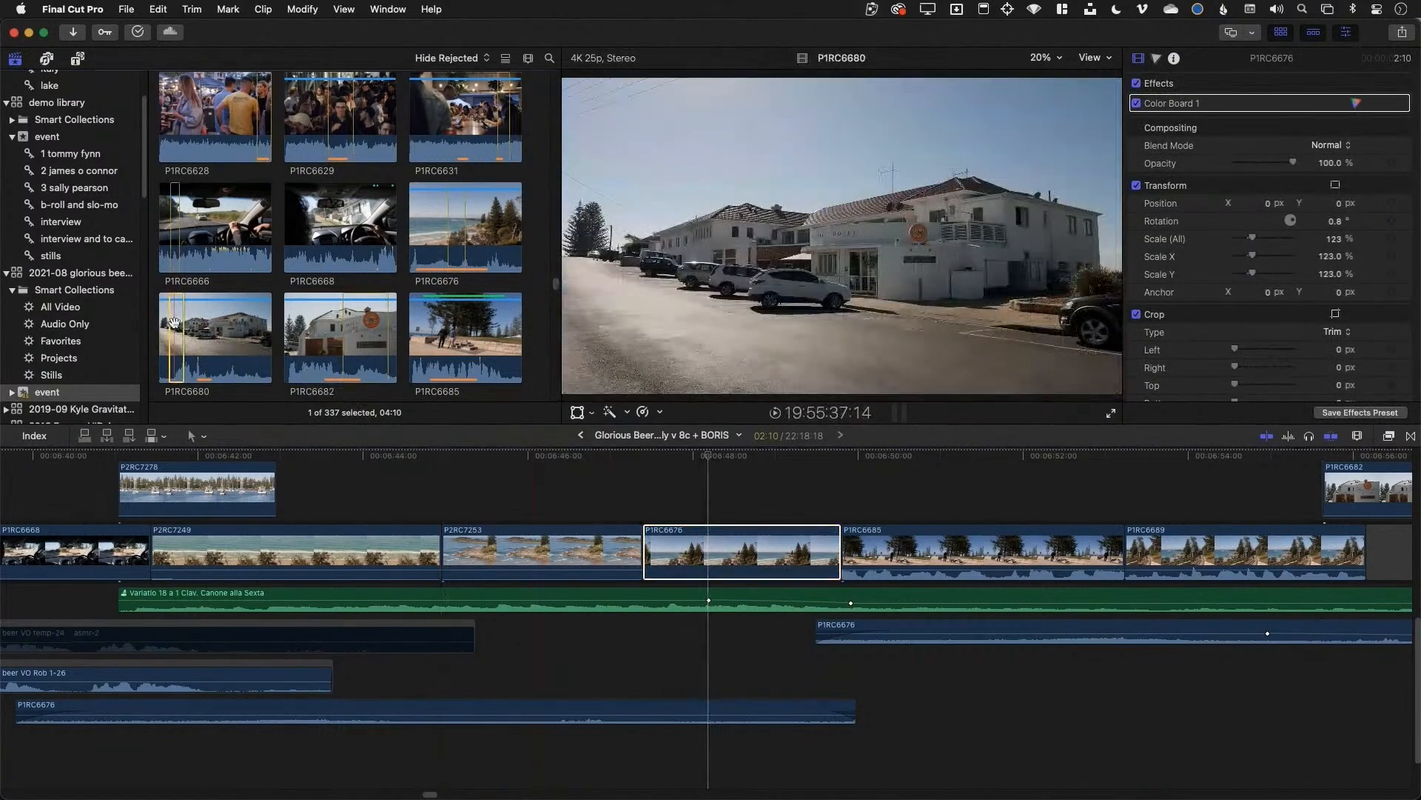
left_click_drag(177, 320, 744, 561)
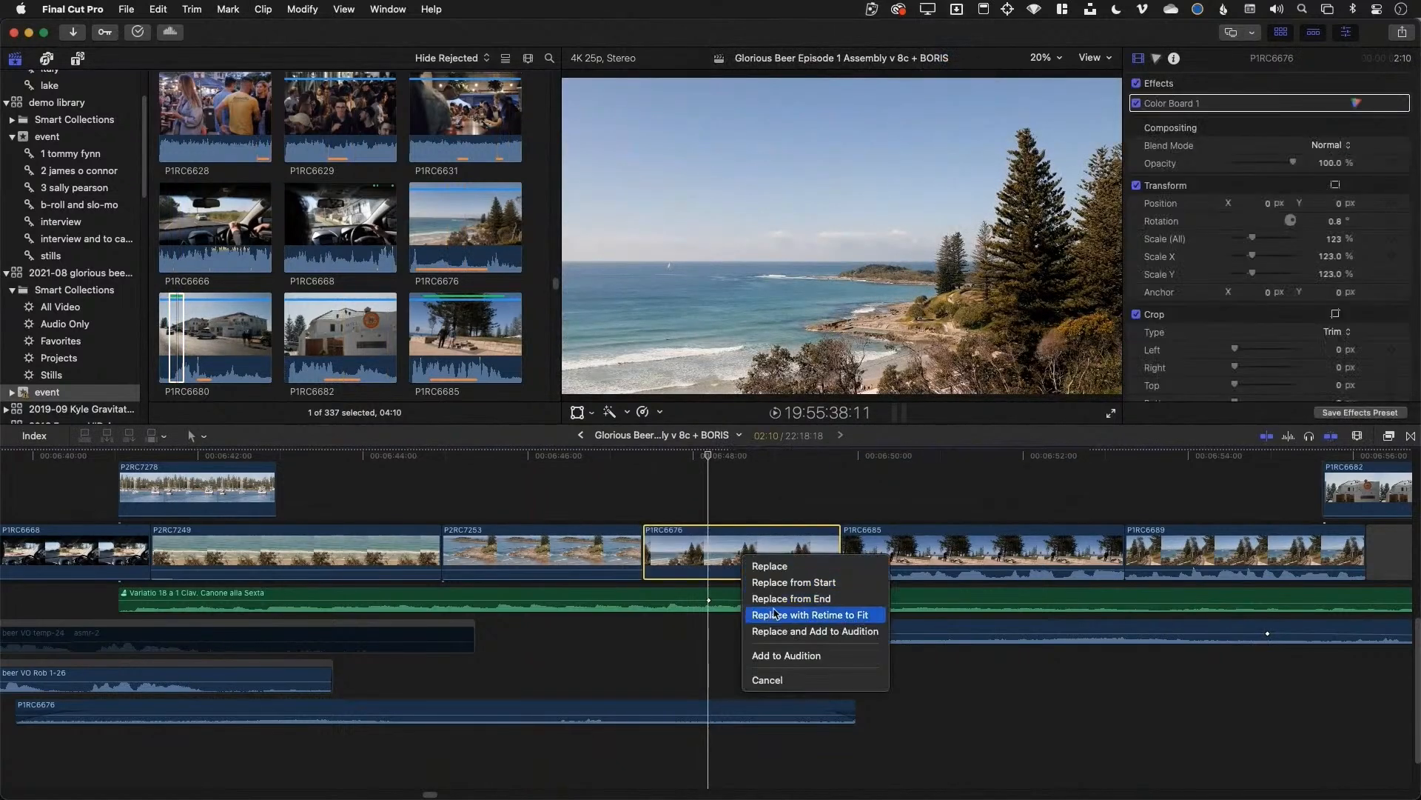
Replace the beach shot with P1RC6680 as an audition and trim the house clip to 2:14
left_click(777, 632)
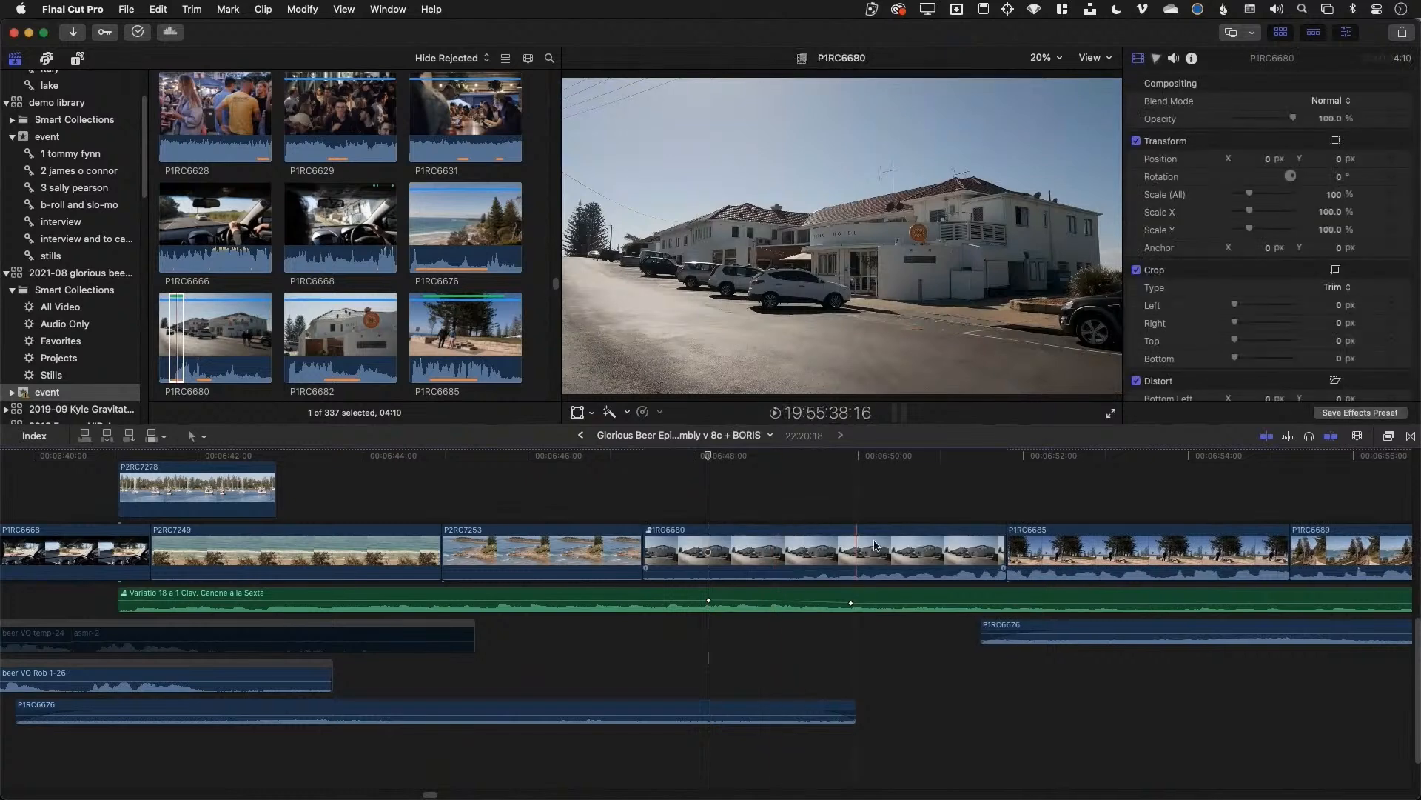
left_click_drag(1001, 545, 852, 544)
left_click(829, 552)
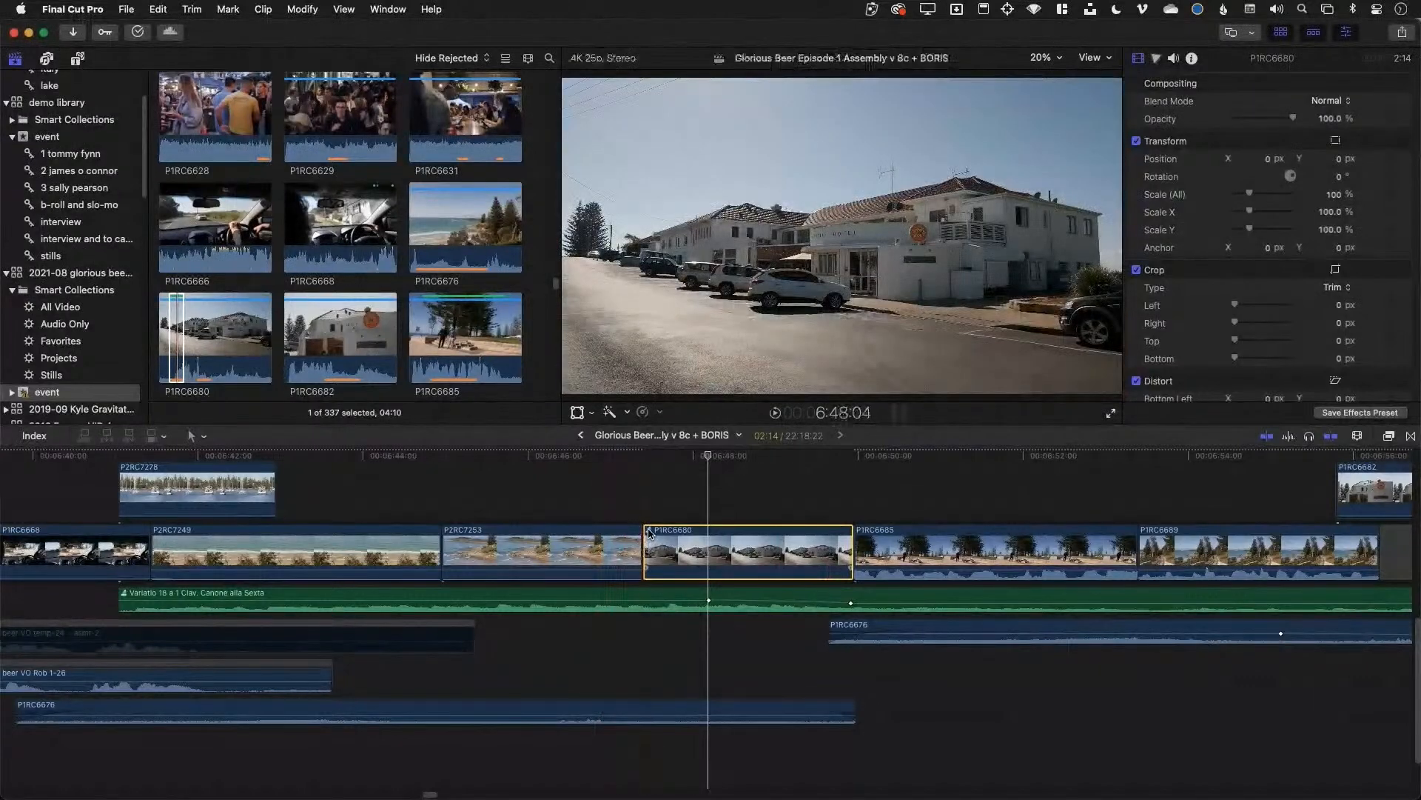
Compare the beach and house audition picks, keeping the P1RC6680 house shot
left_click(649, 530)
left_click(585, 439)
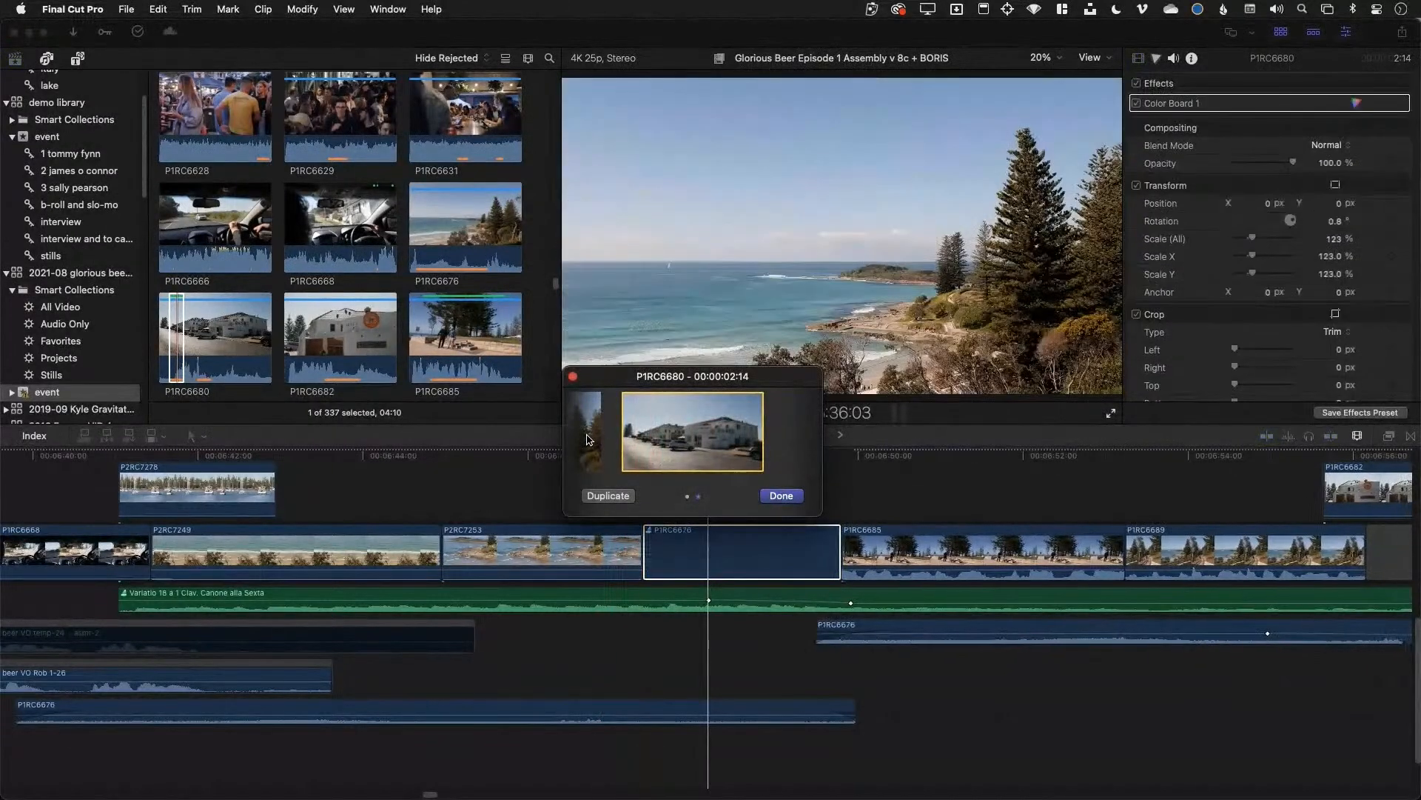
left_click(802, 433)
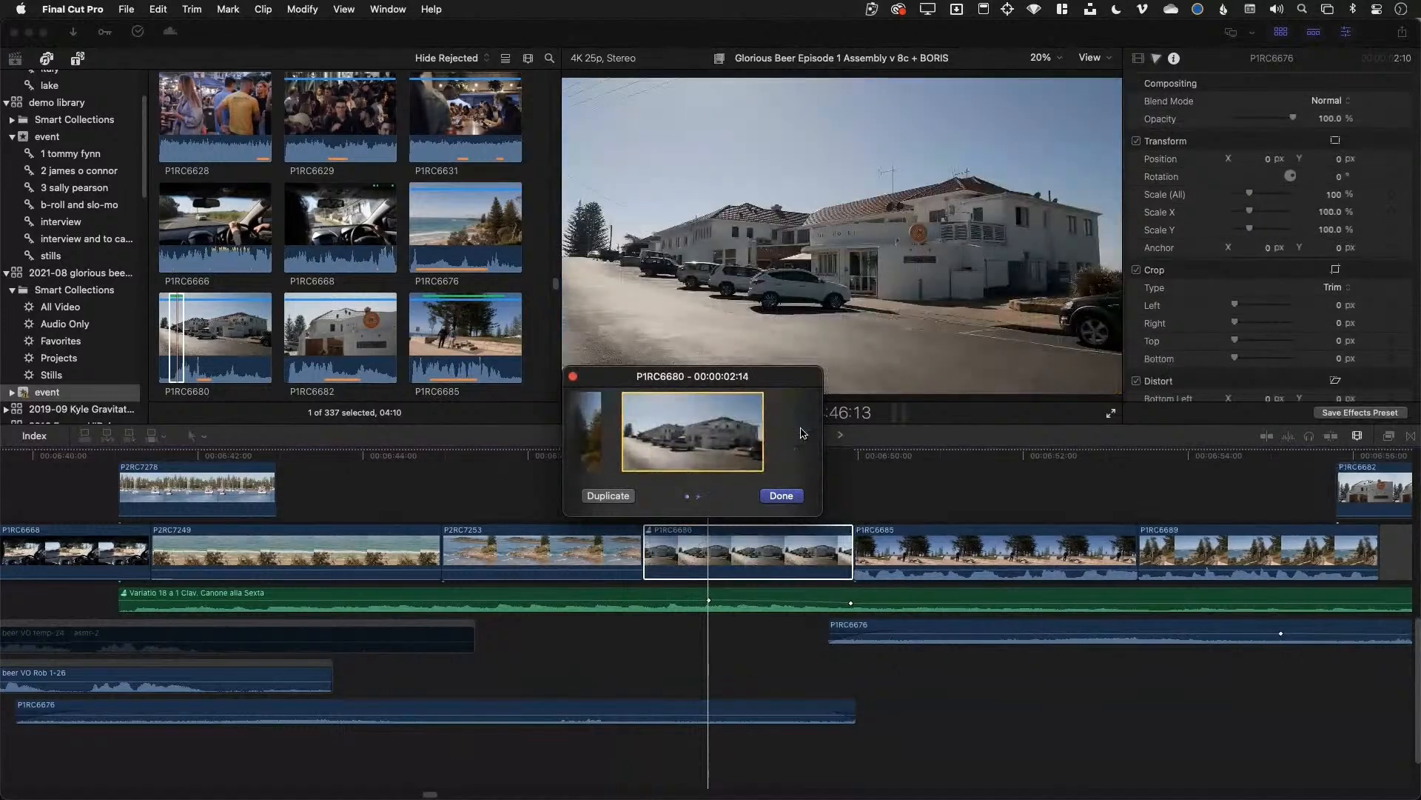
left_click(781, 495)
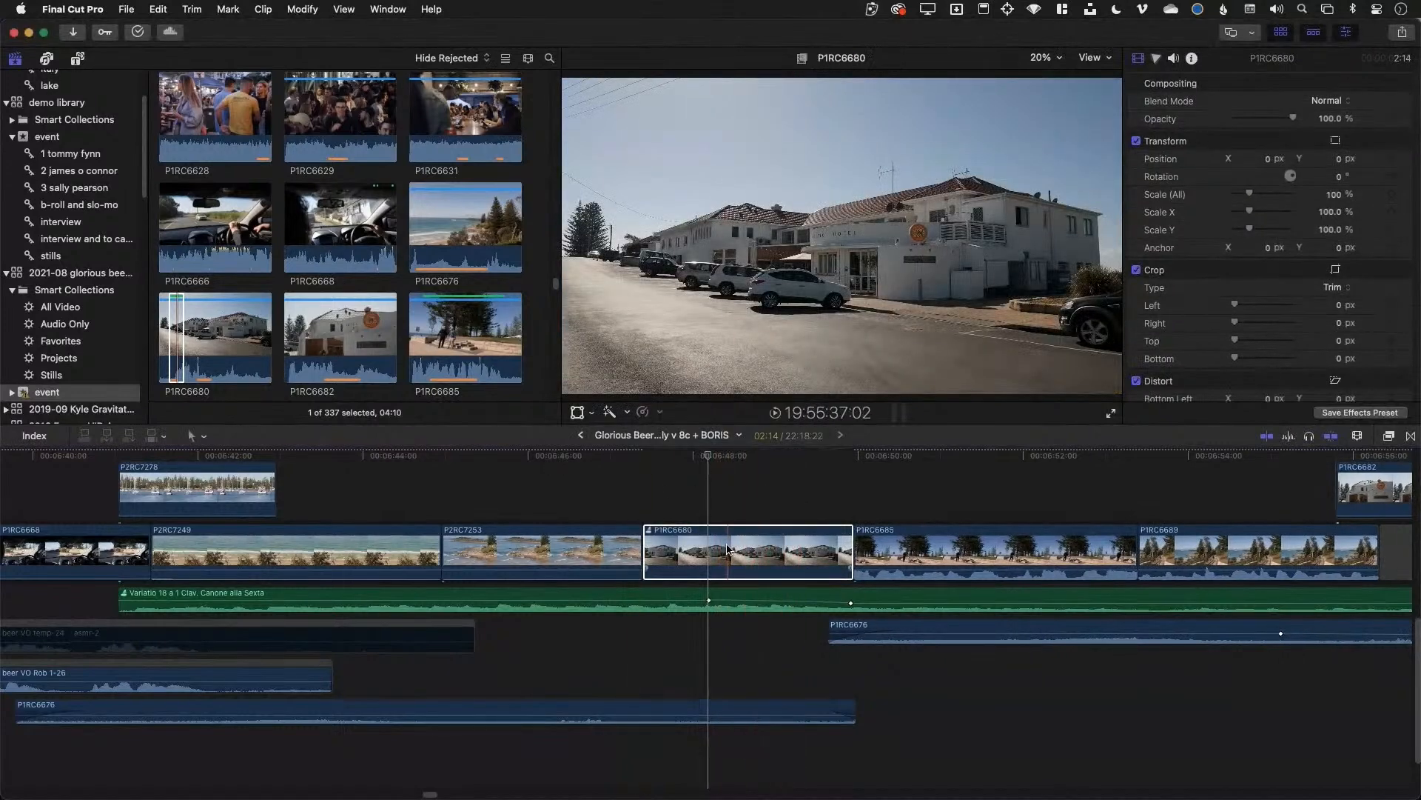
Duplicate the house shot as a new audition pick, P1RC6680 - copy 1, and accept it
left_click(650, 530)
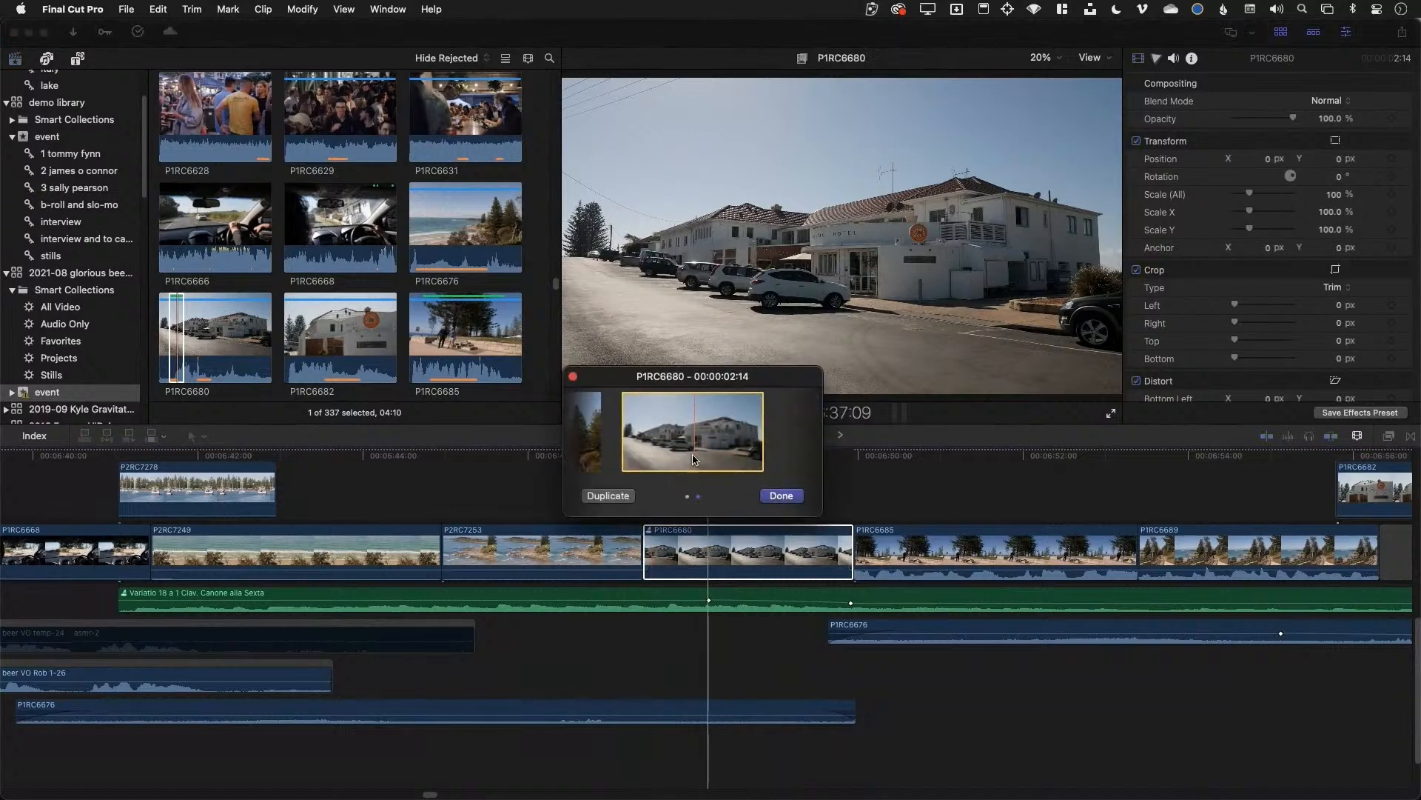
left_click(608, 496)
left_click(692, 552)
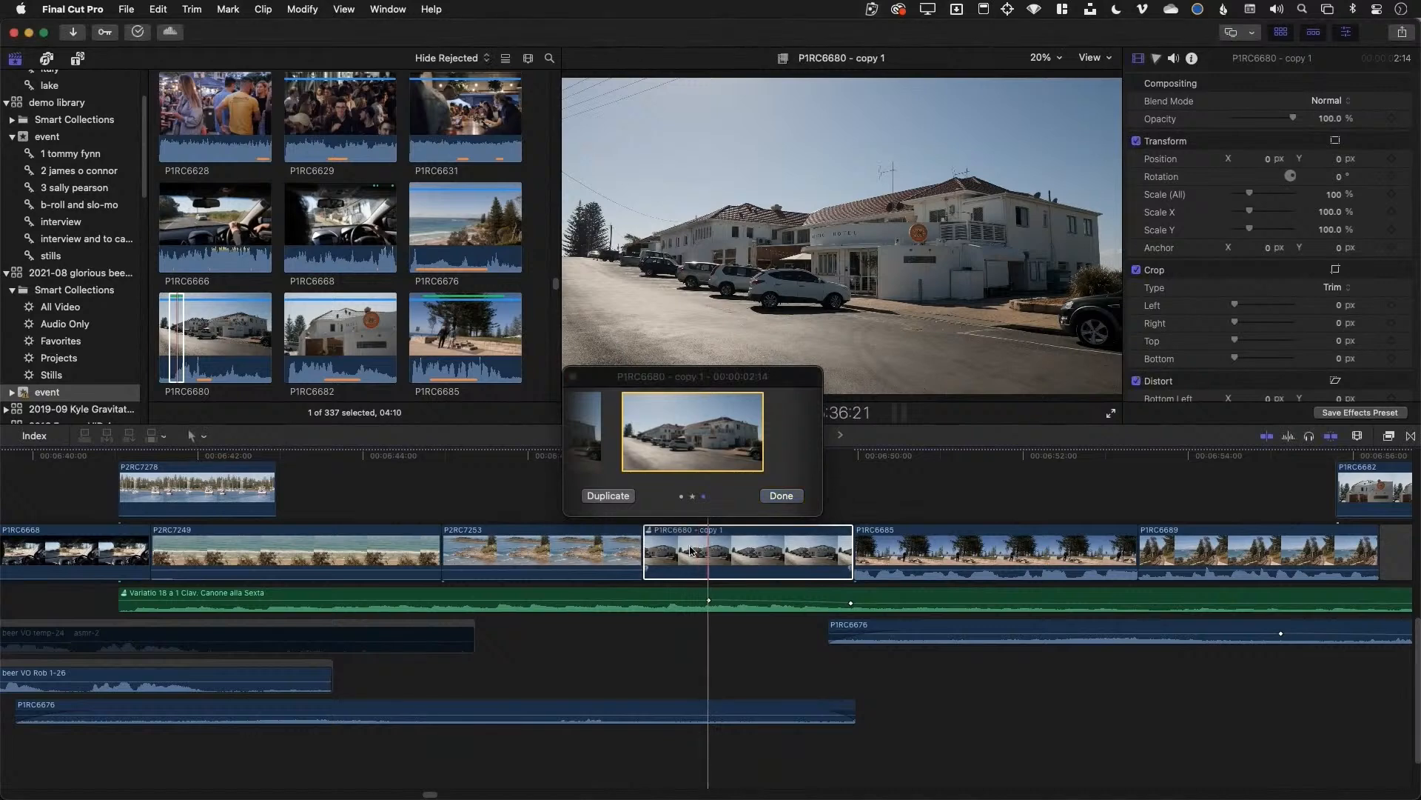
left_click(781, 495)
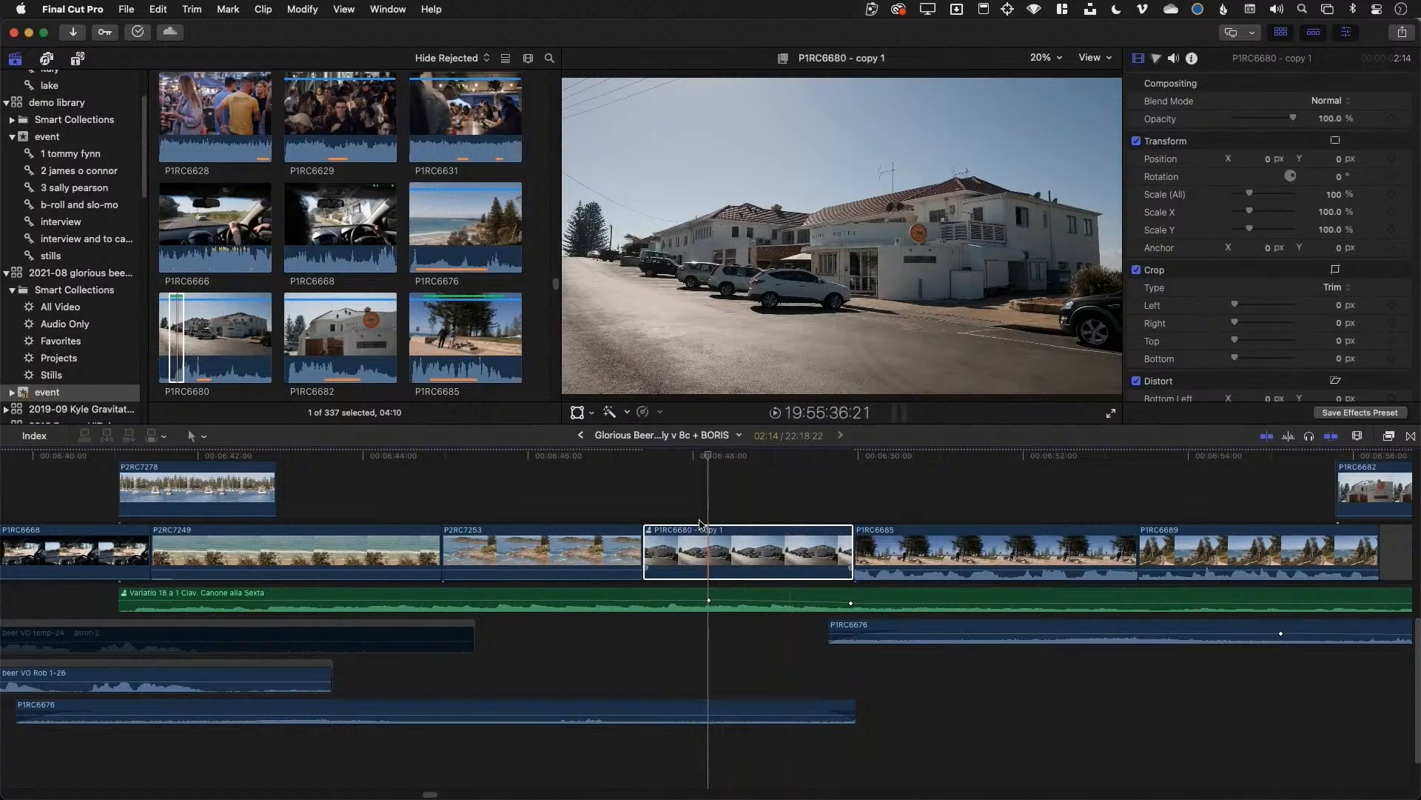
left_click(748, 500)
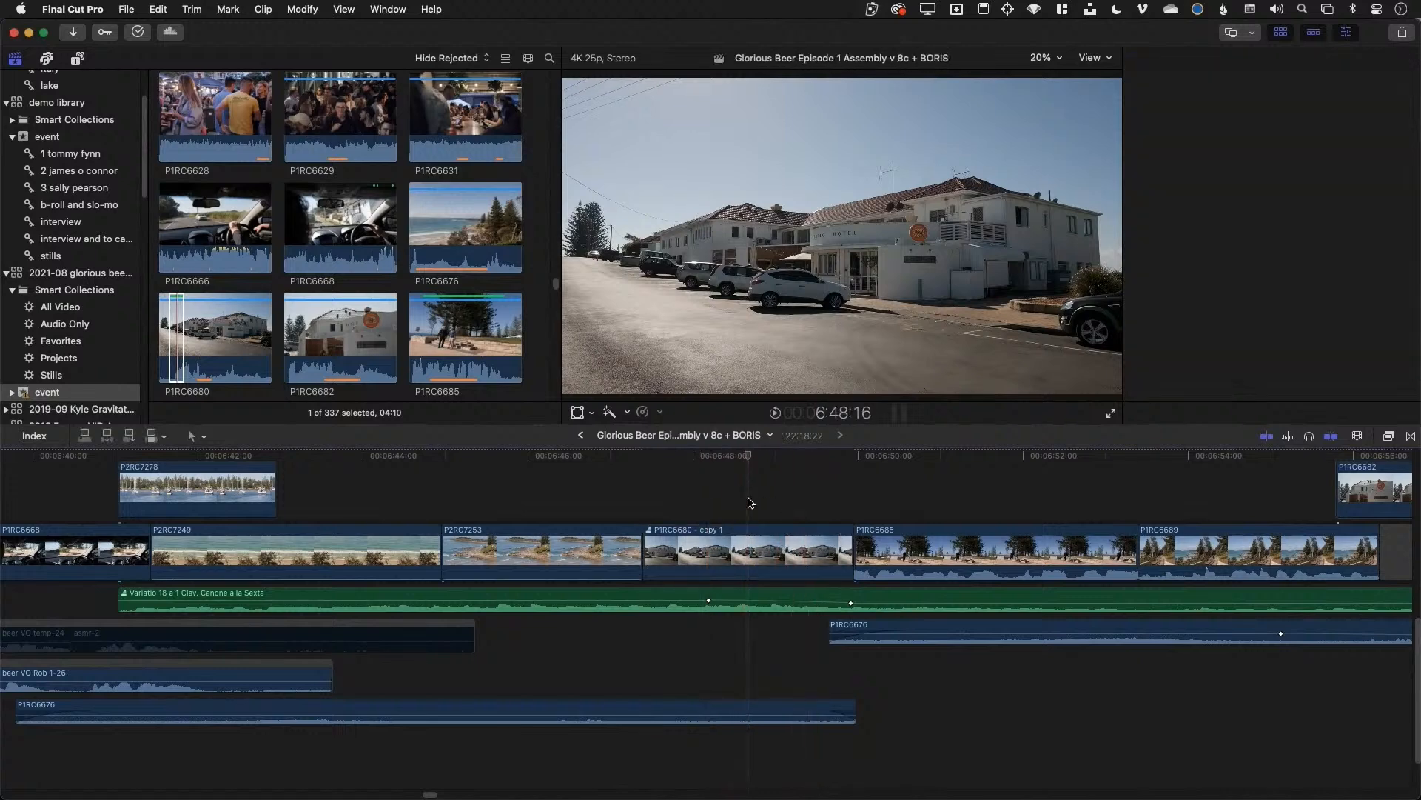
left_click(732, 493)
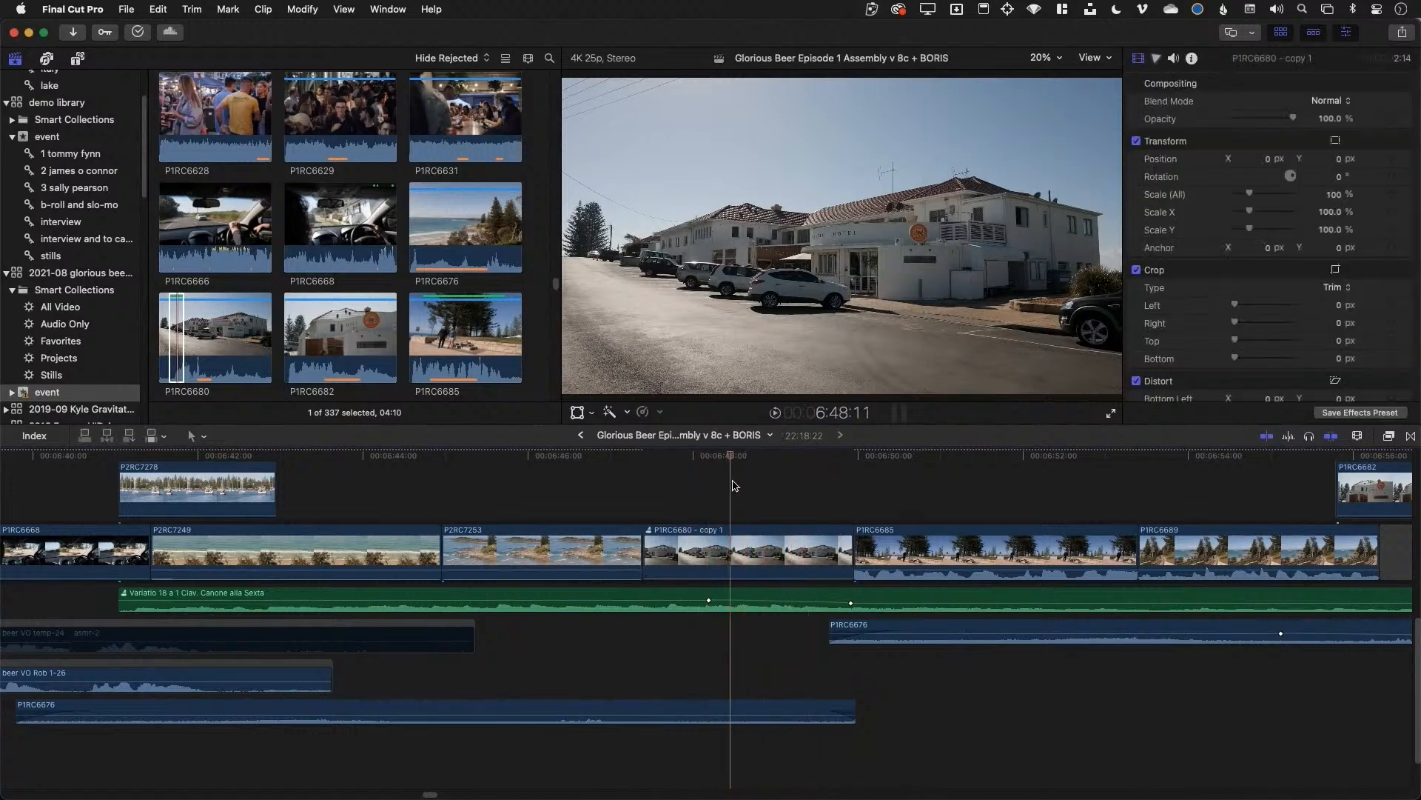
left_click(724, 560)
left_click(744, 562)
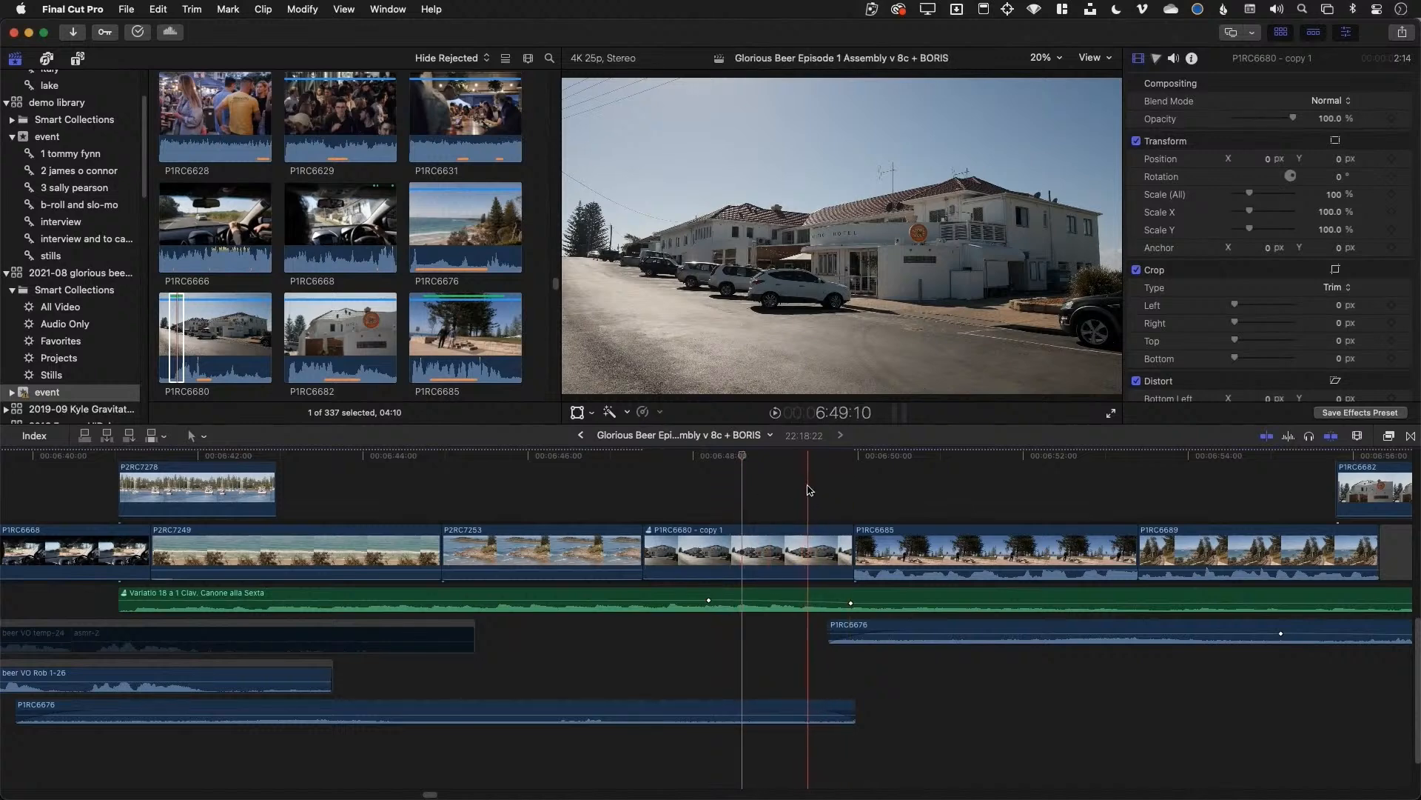
left_click(725, 553)
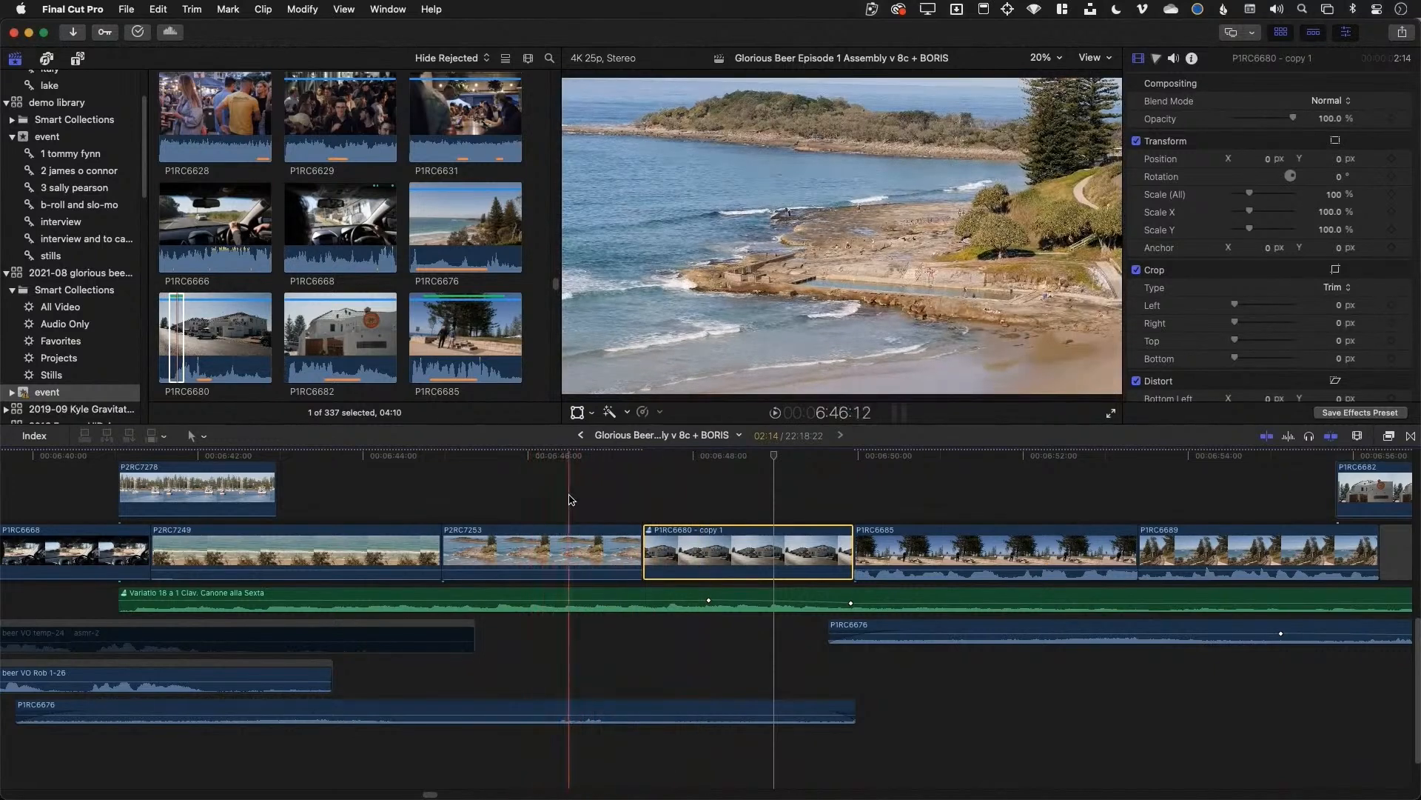
left_click(683, 505)
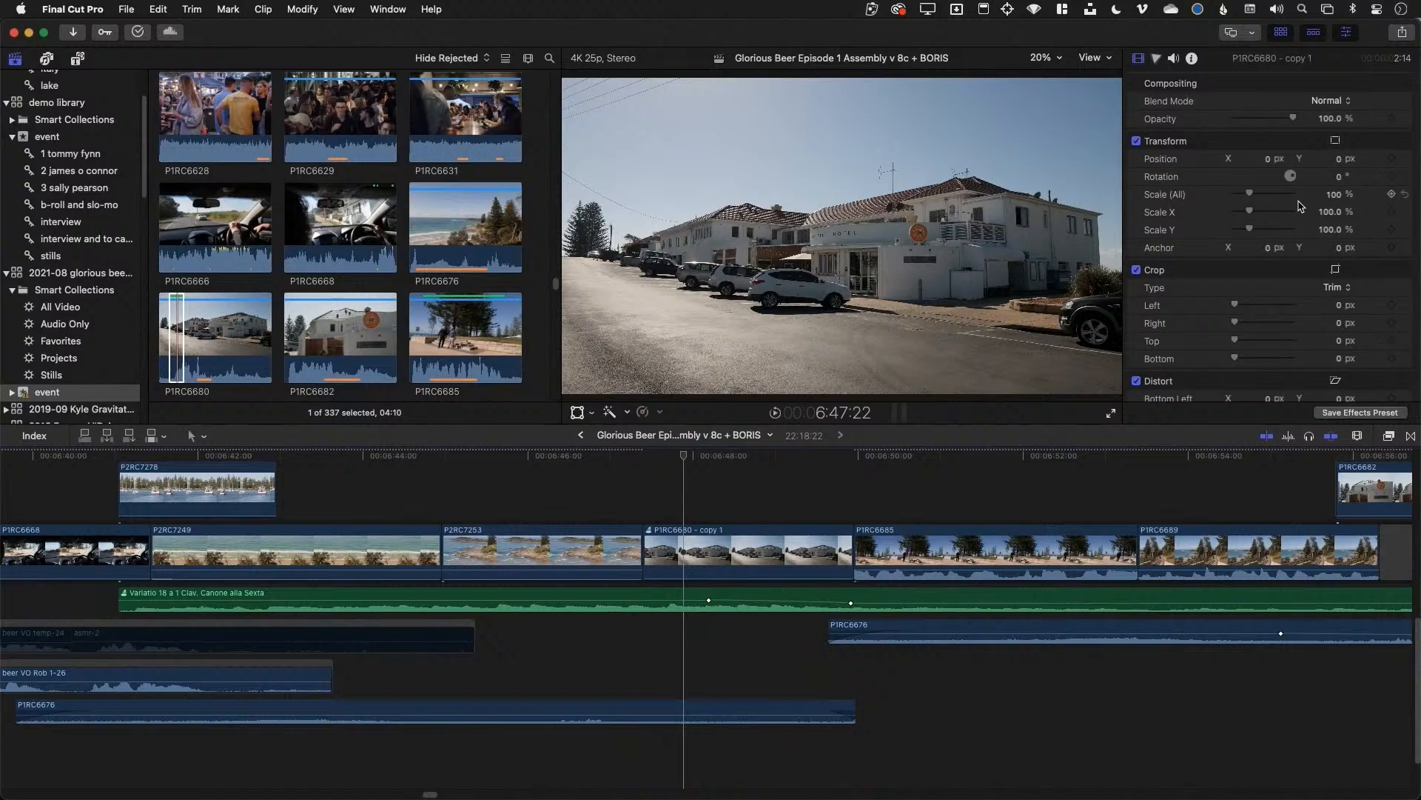
left_click(731, 562)
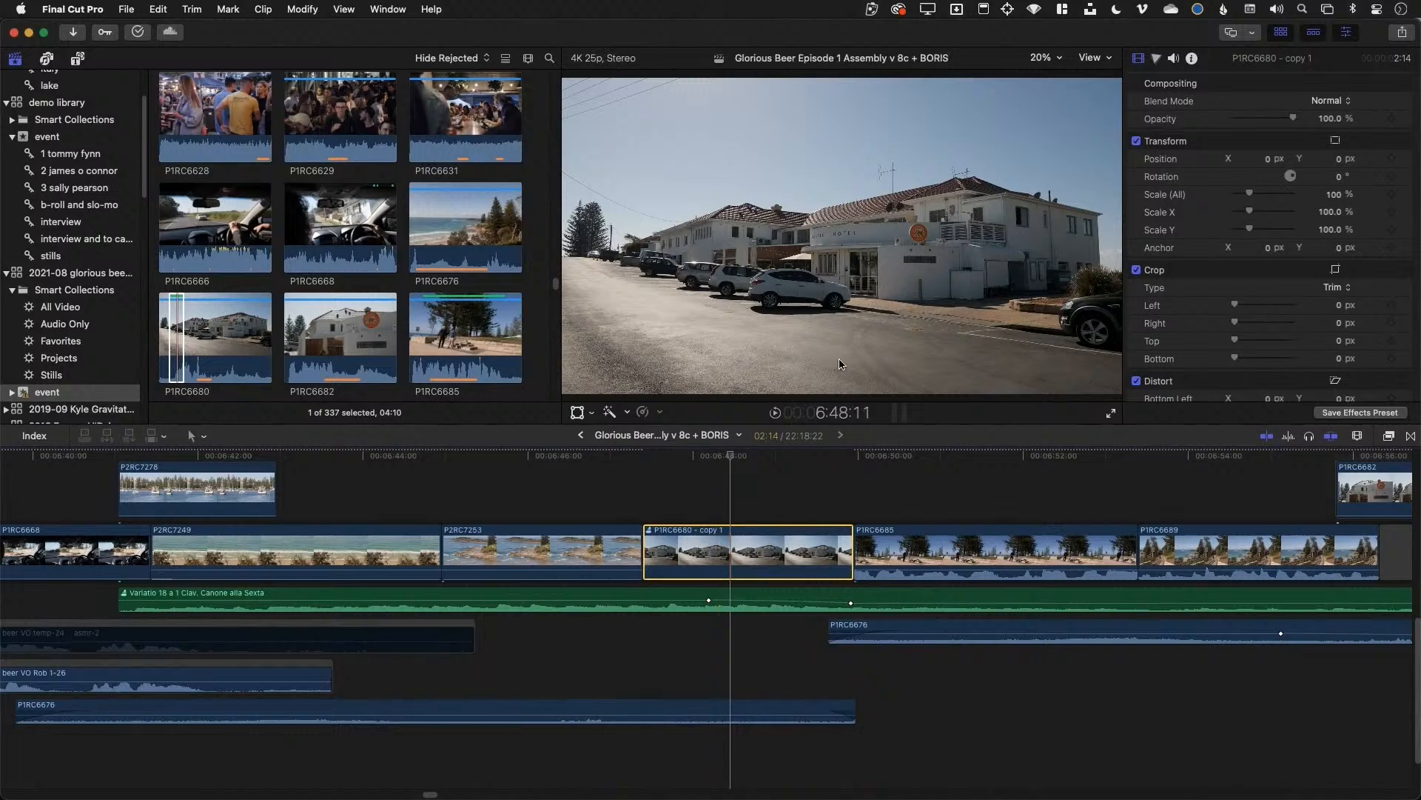
left_click(223, 554)
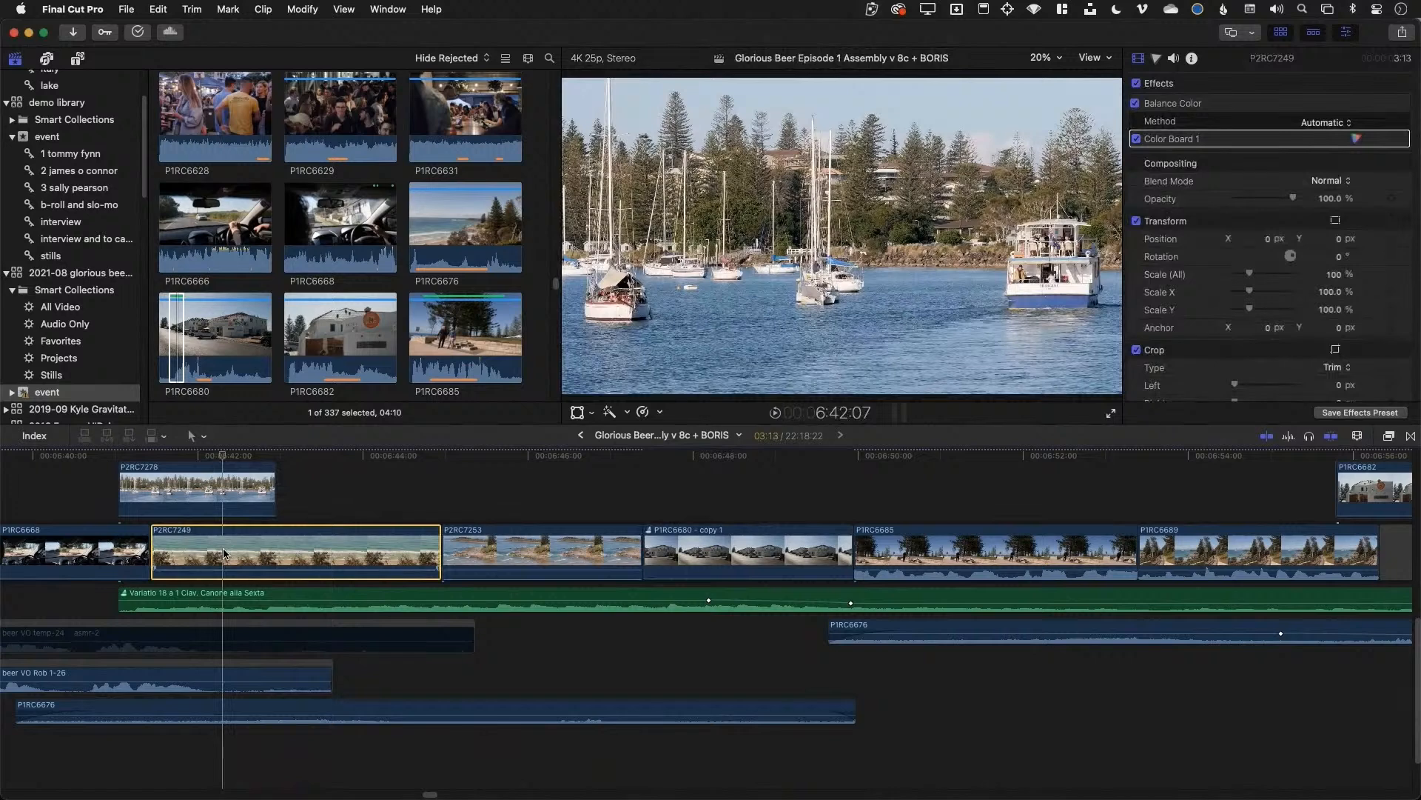
left_click(154, 498)
key("ctrl+z")
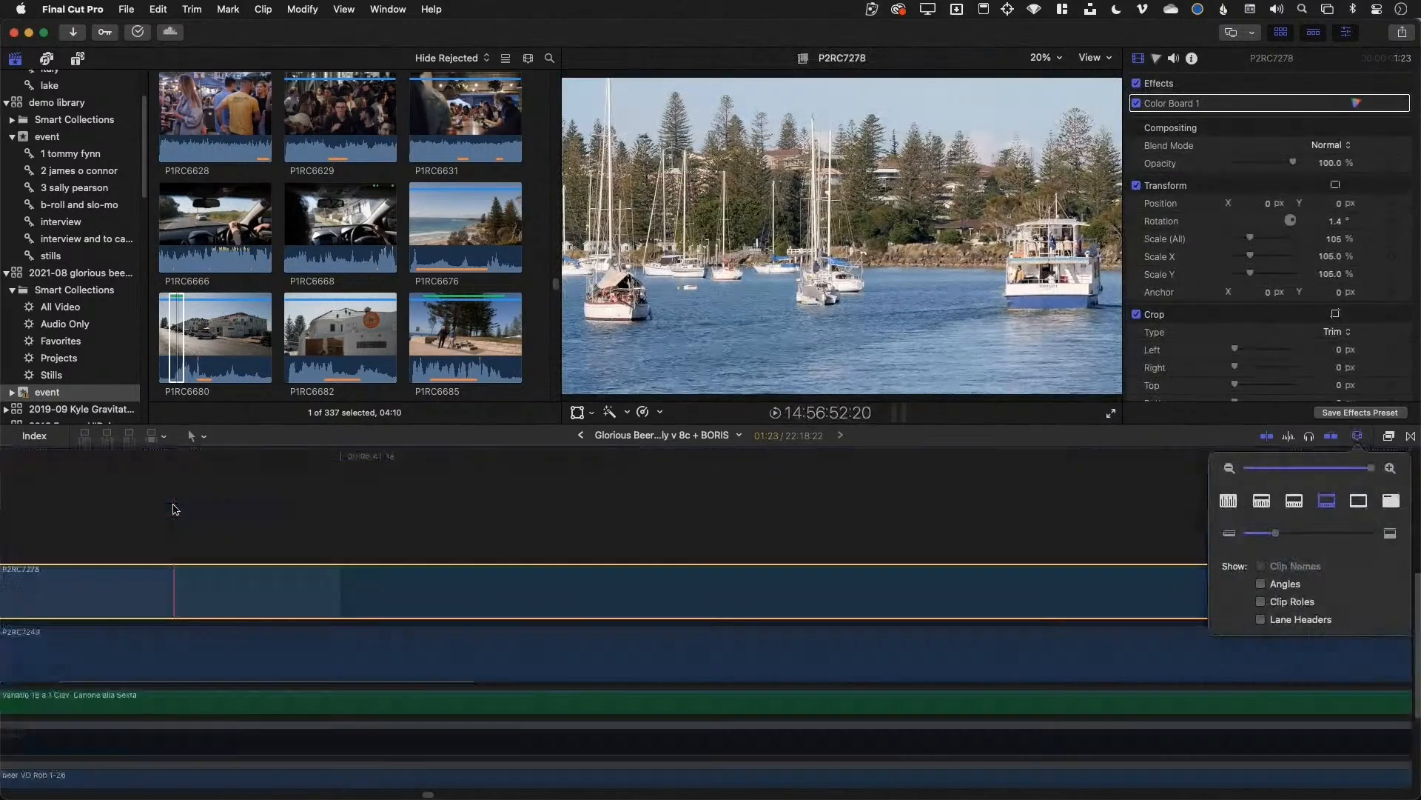
scroll(176, 547, "down", 5)
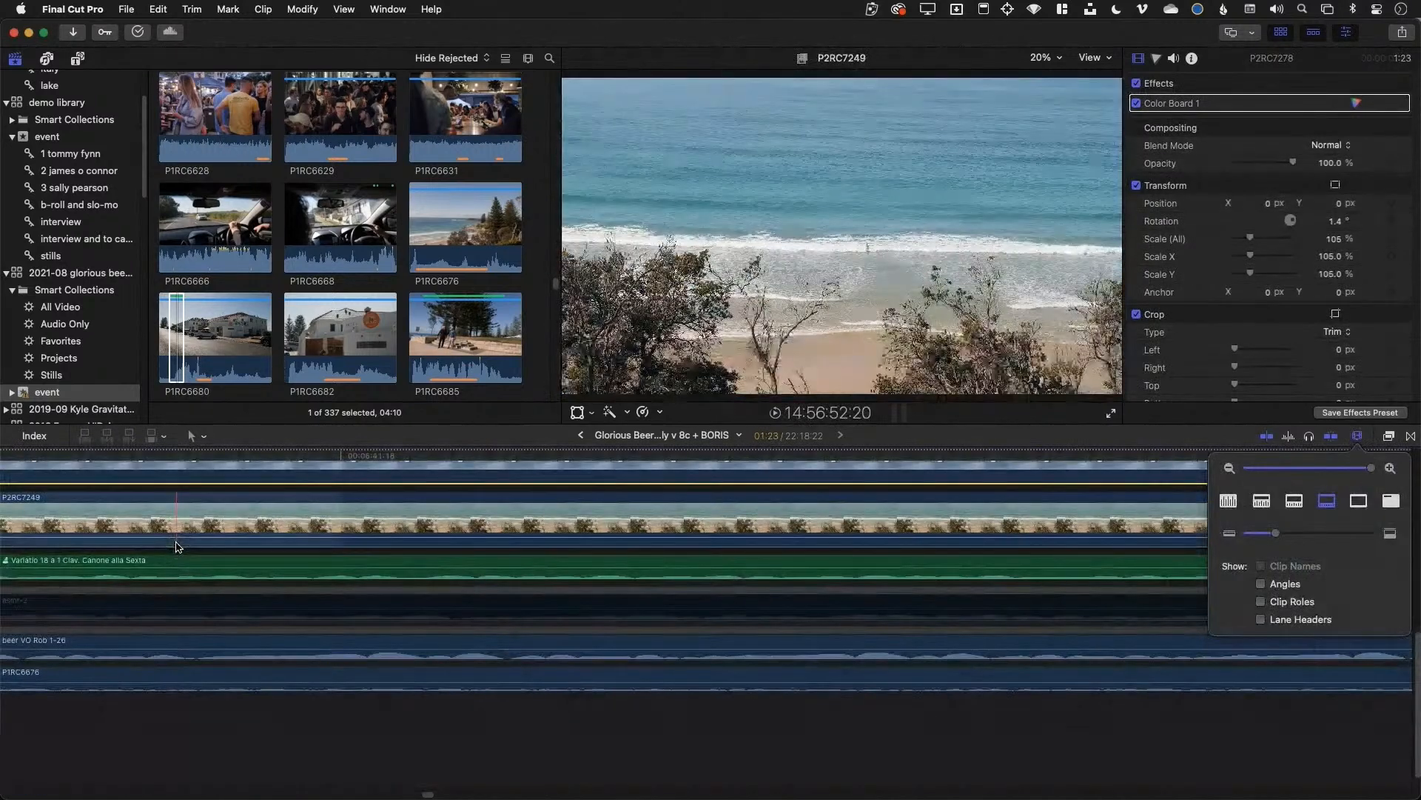
key("super+minus")
key("super+minus")
key("super+minus")
key("super+minus")
key("super+minus")
key("super+minus")
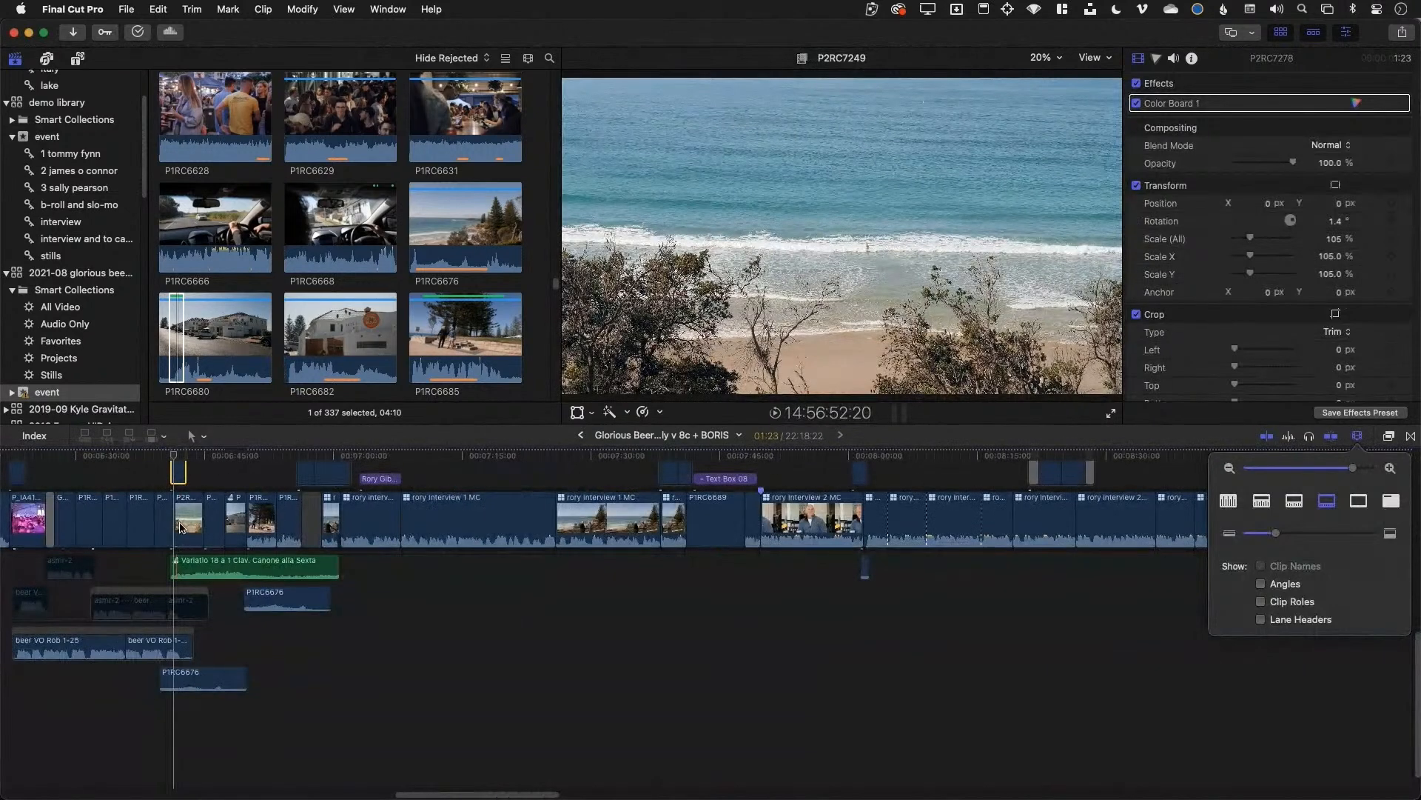
key("super+minus")
scroll(179, 520, "up", 2)
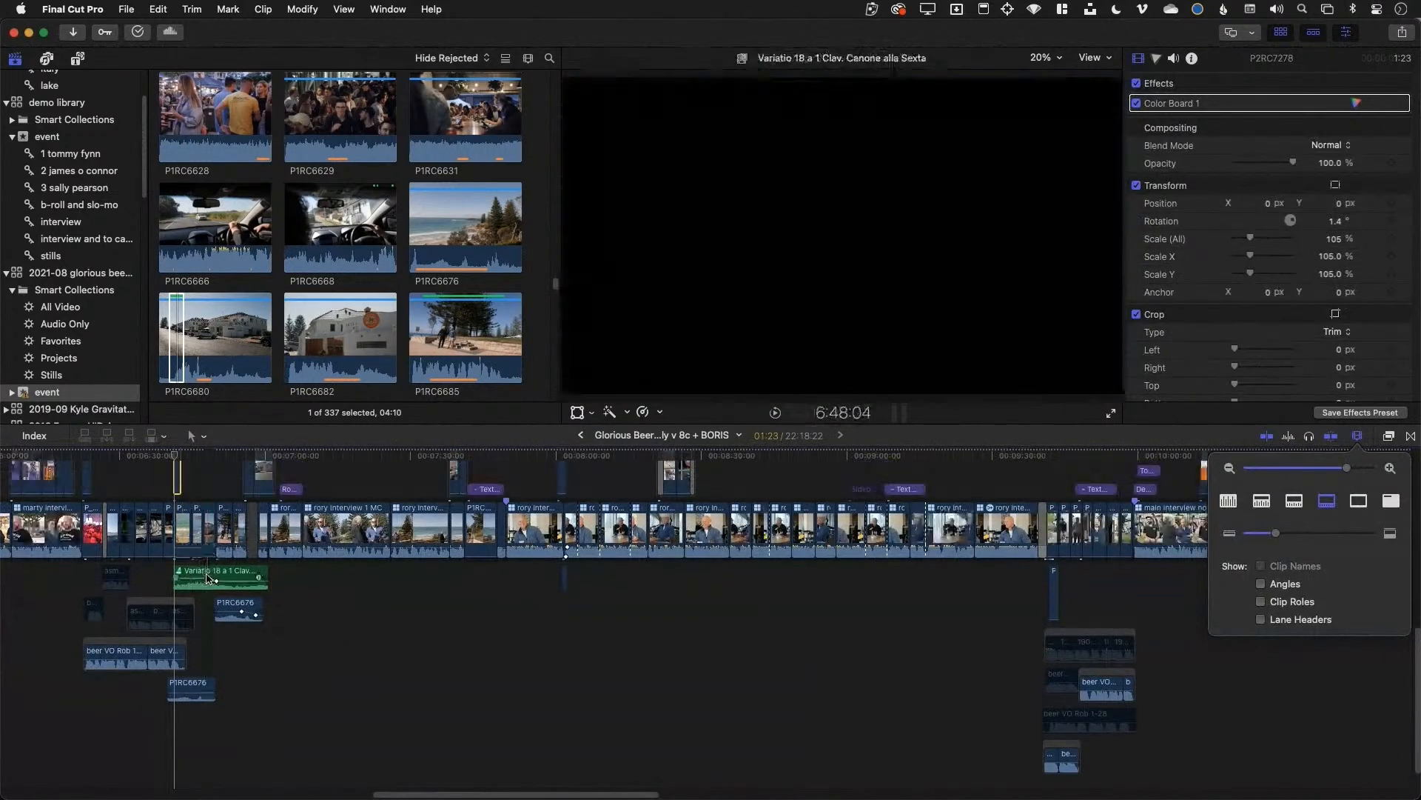
key("super+minus")
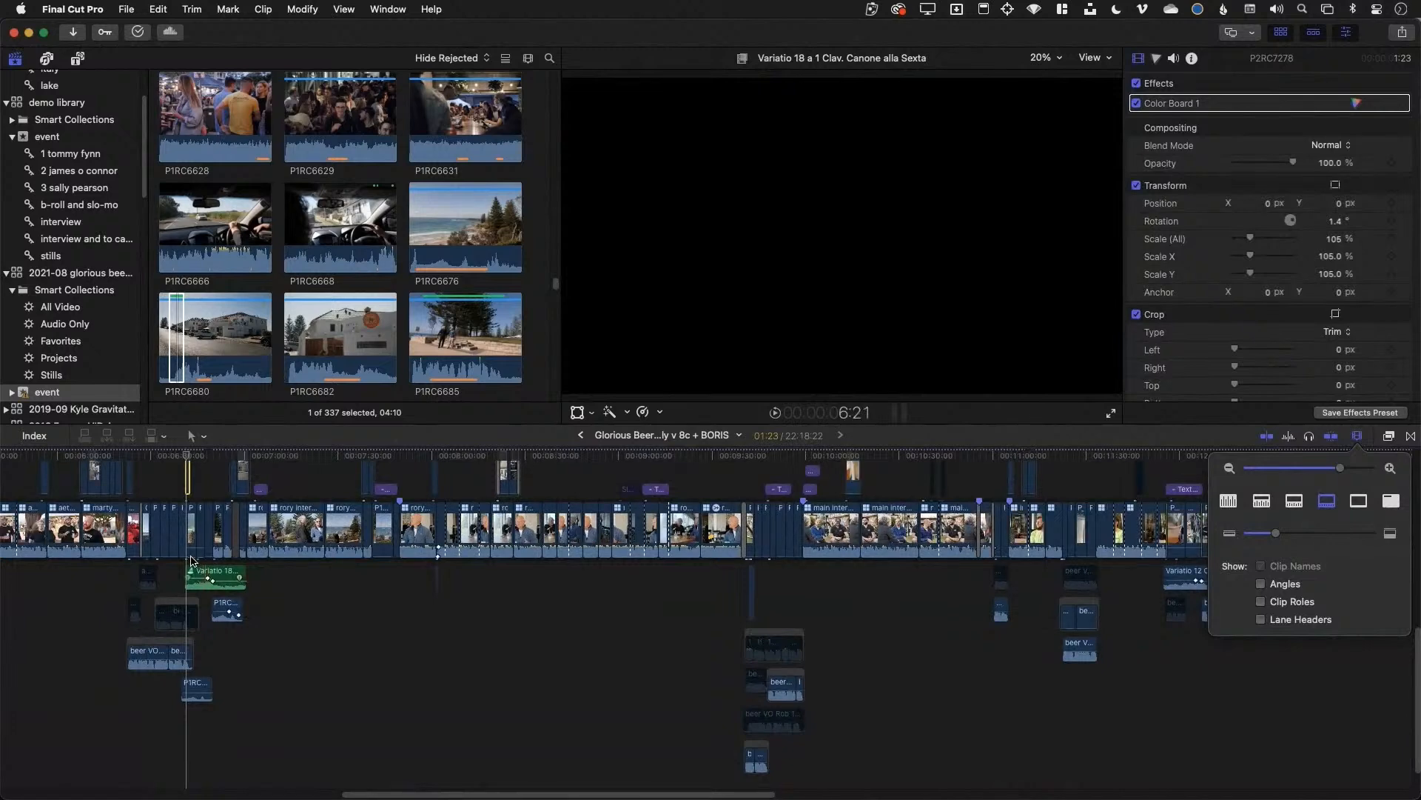
left_click(207, 576)
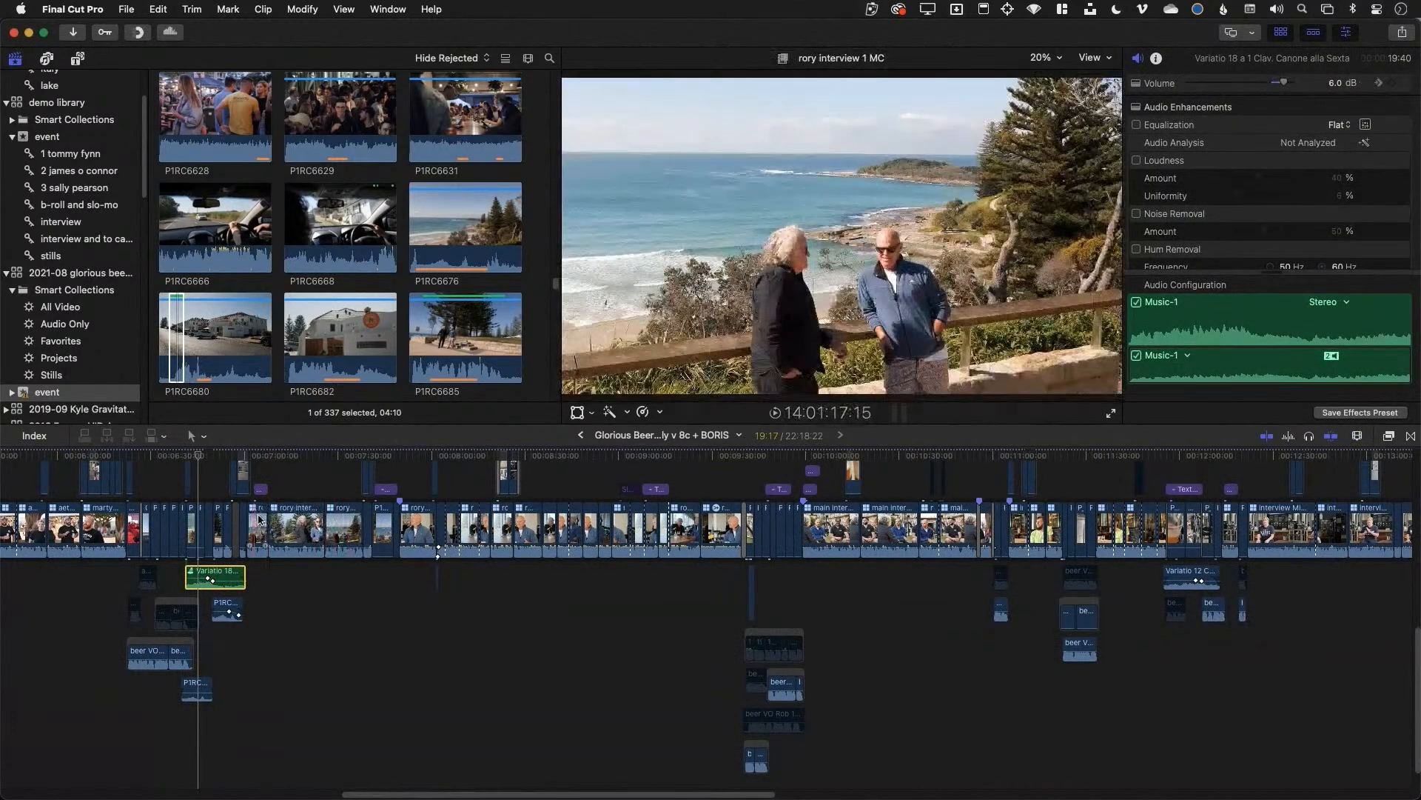
left_click(220, 523)
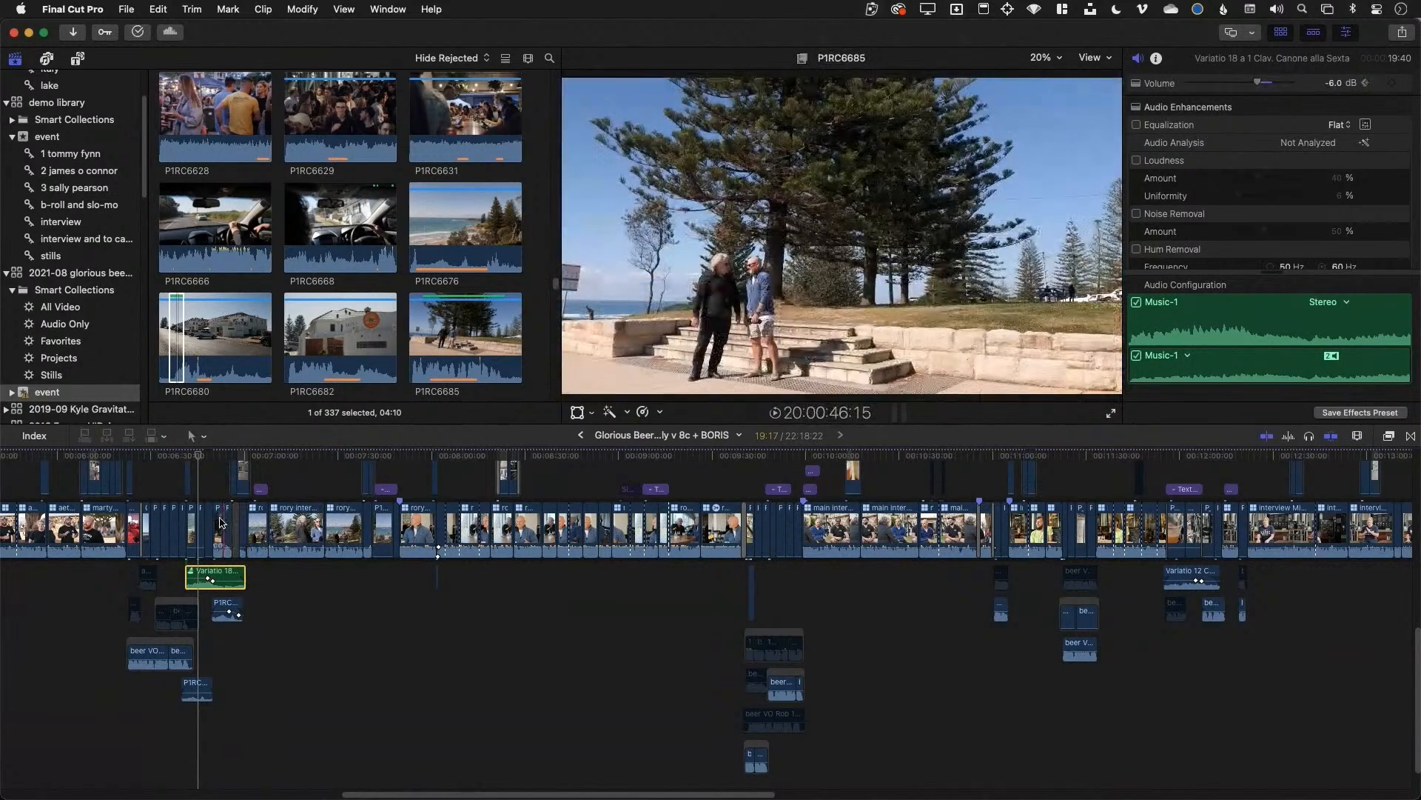
left_click(211, 527)
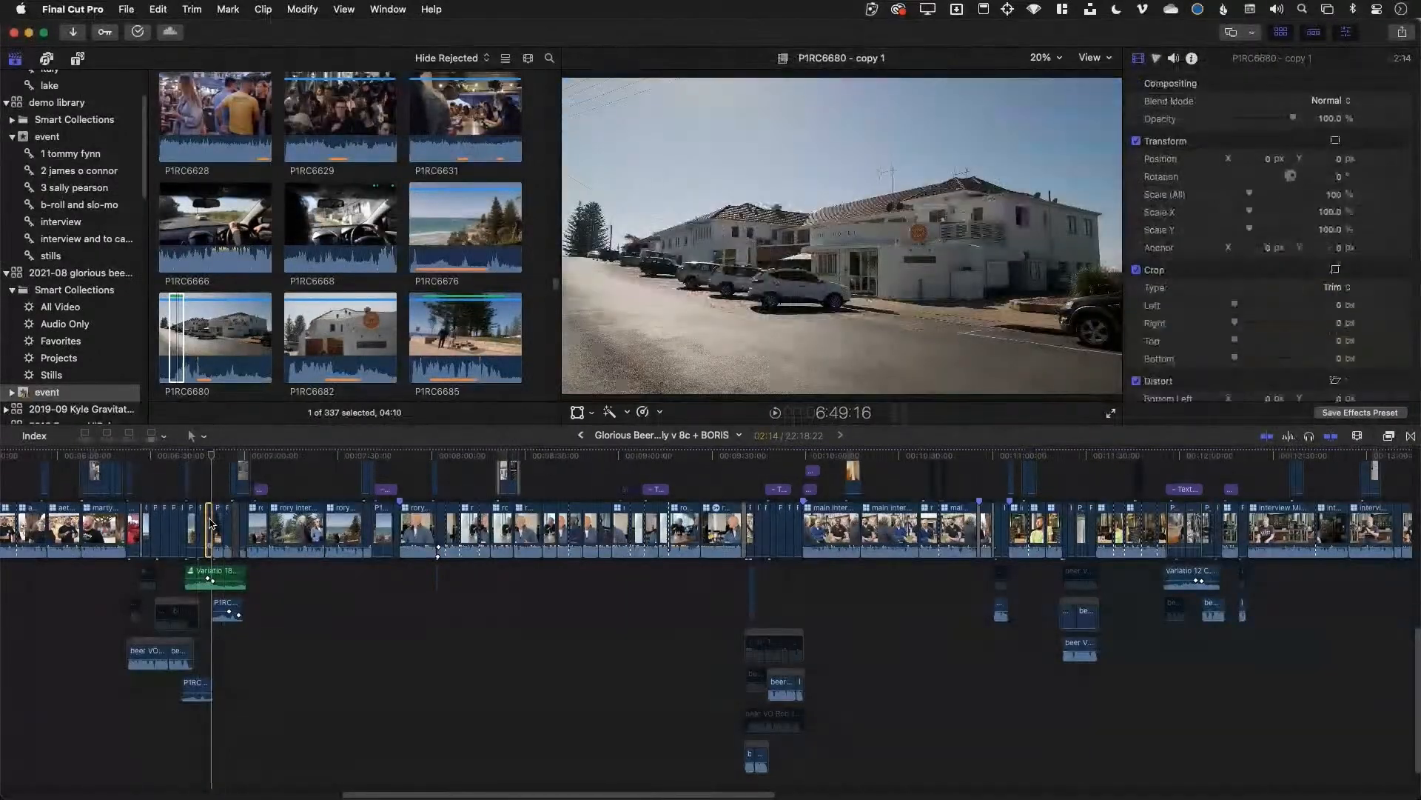
key("plus")
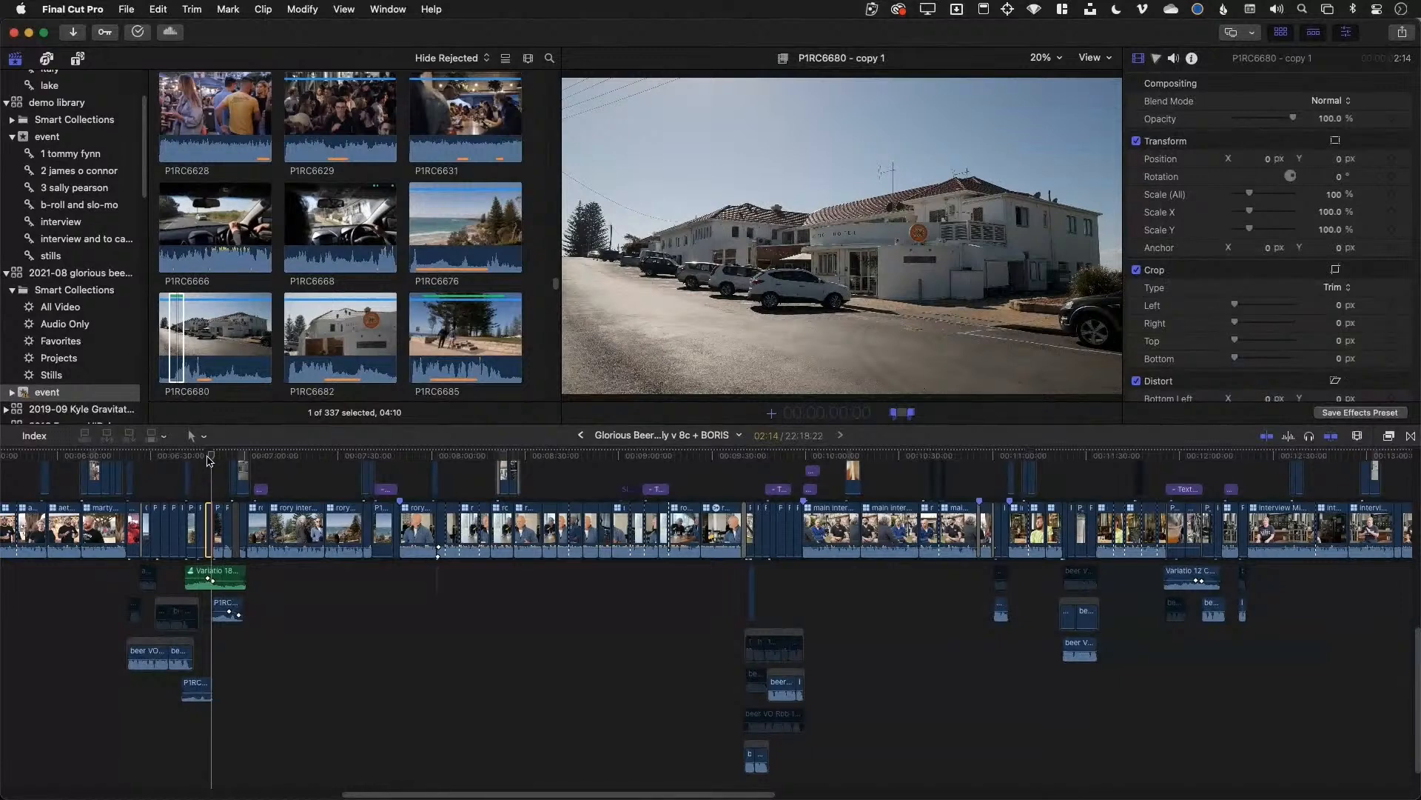
key("Escape")
key("super+equal")
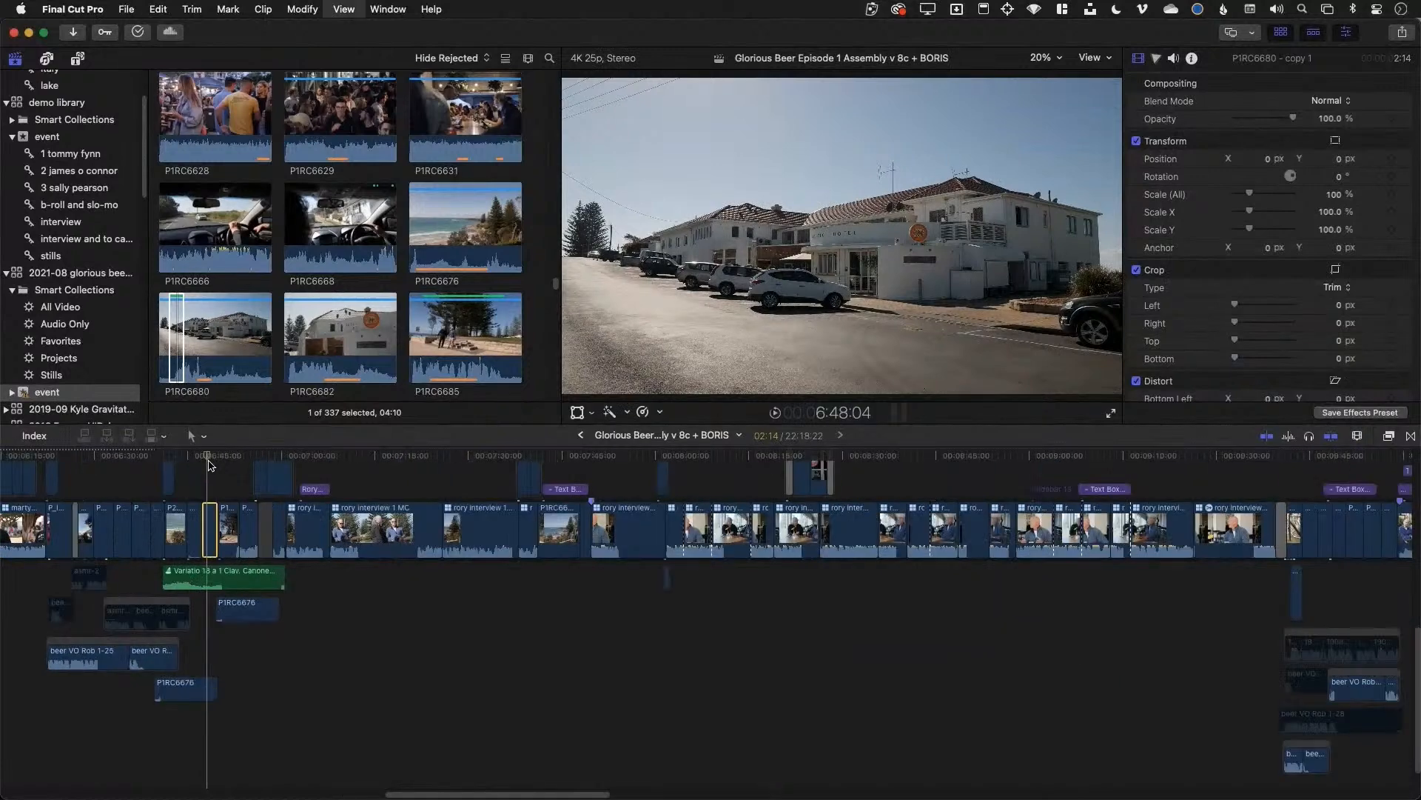
key("super+equal")
key("super+equal")
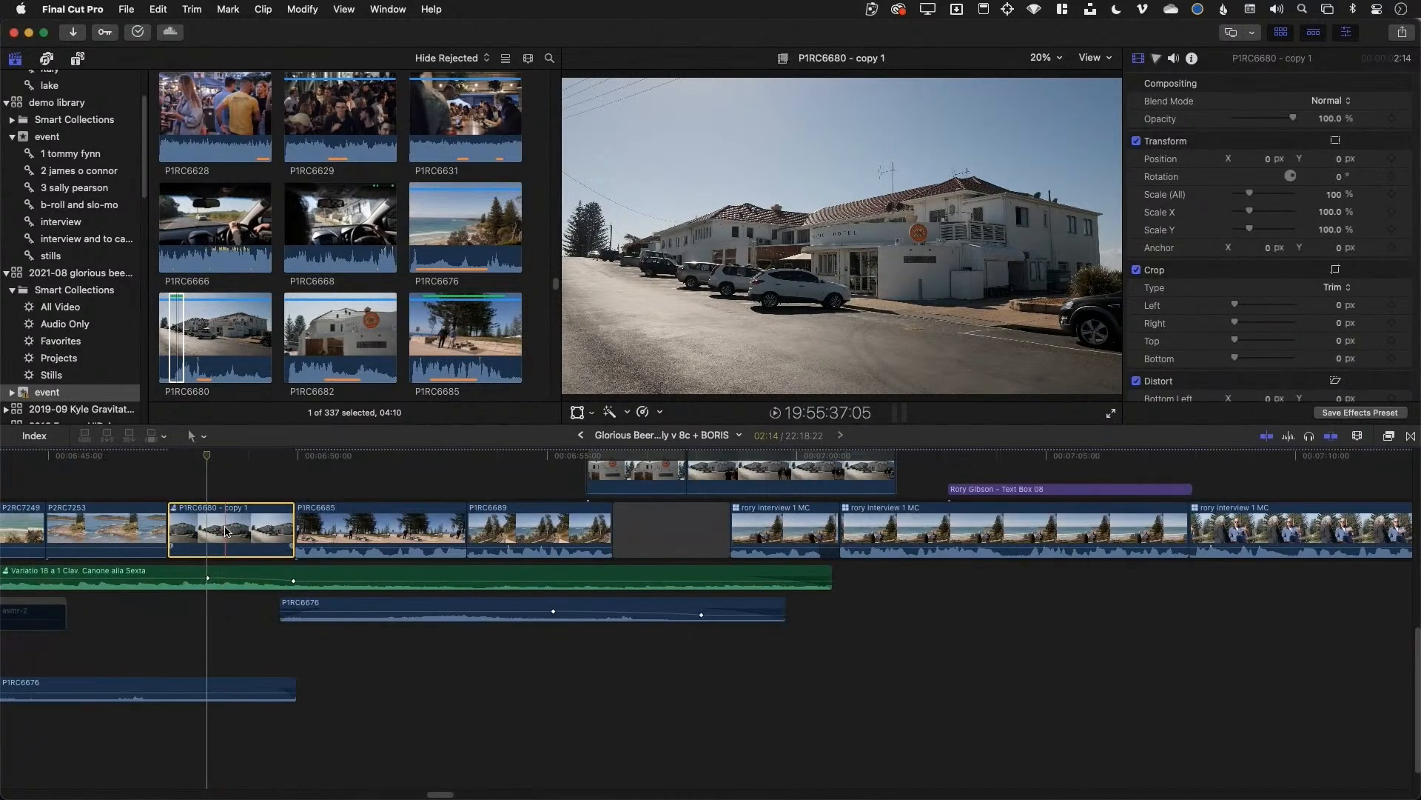
Accept the current house audition pick and scale the clip up to 162%
key("y")
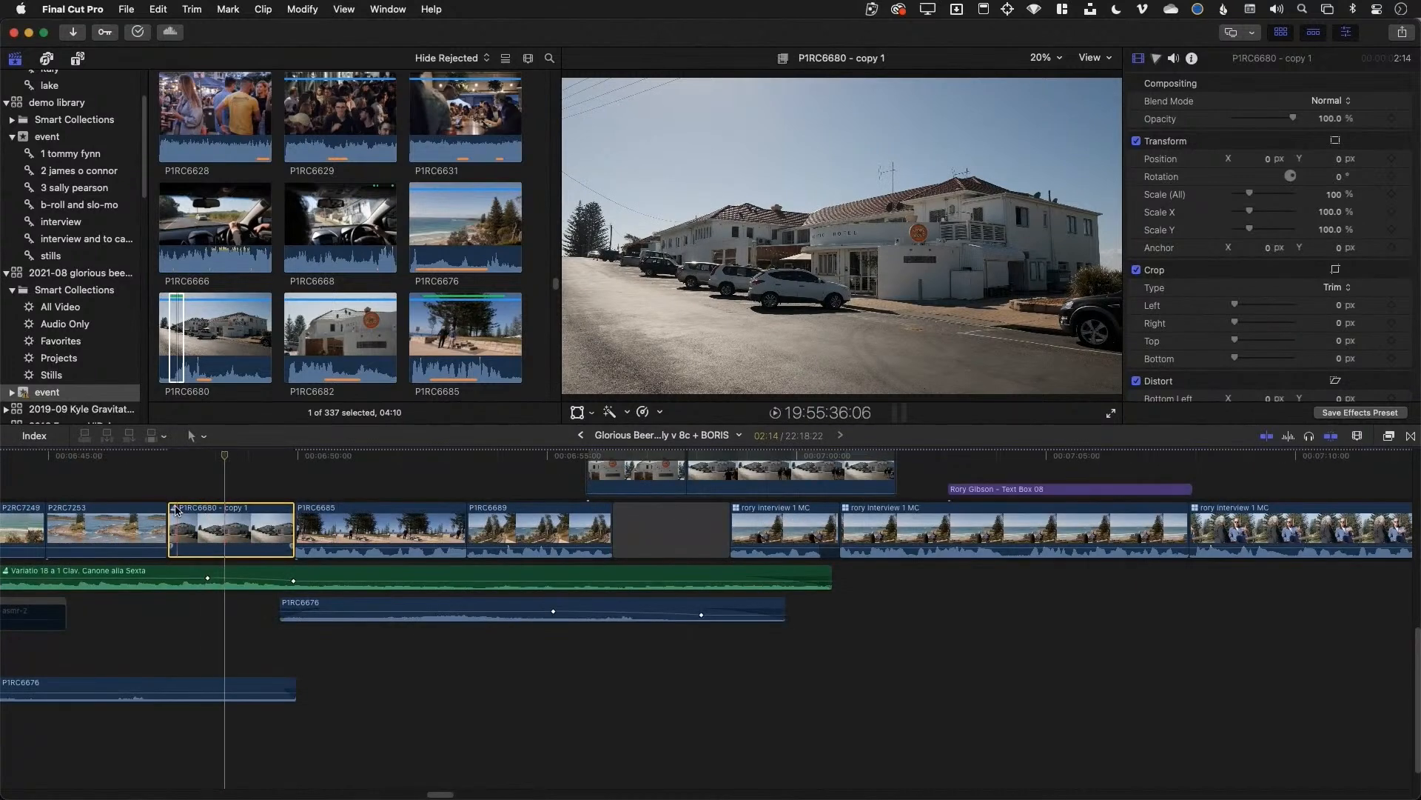
left_click(175, 509)
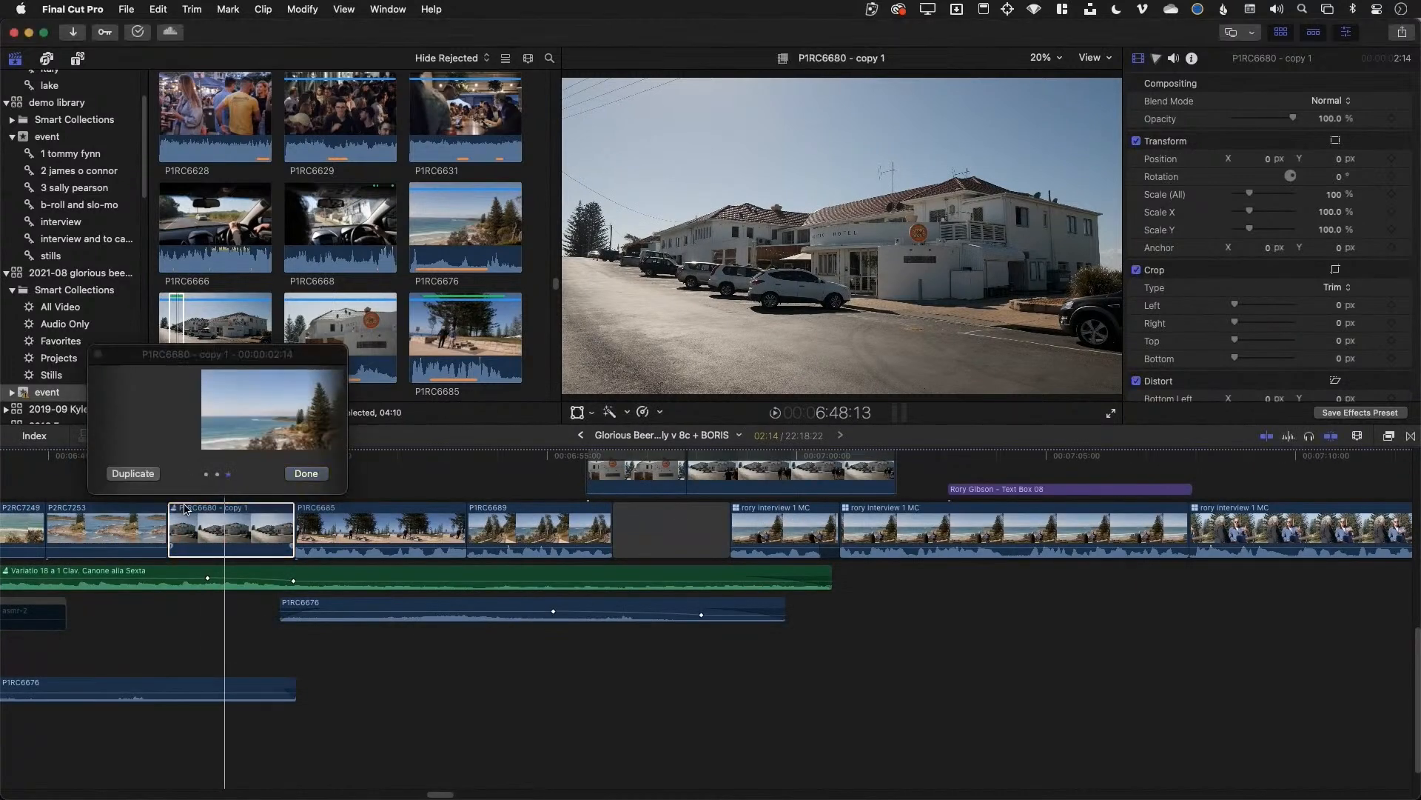
left_click(306, 473)
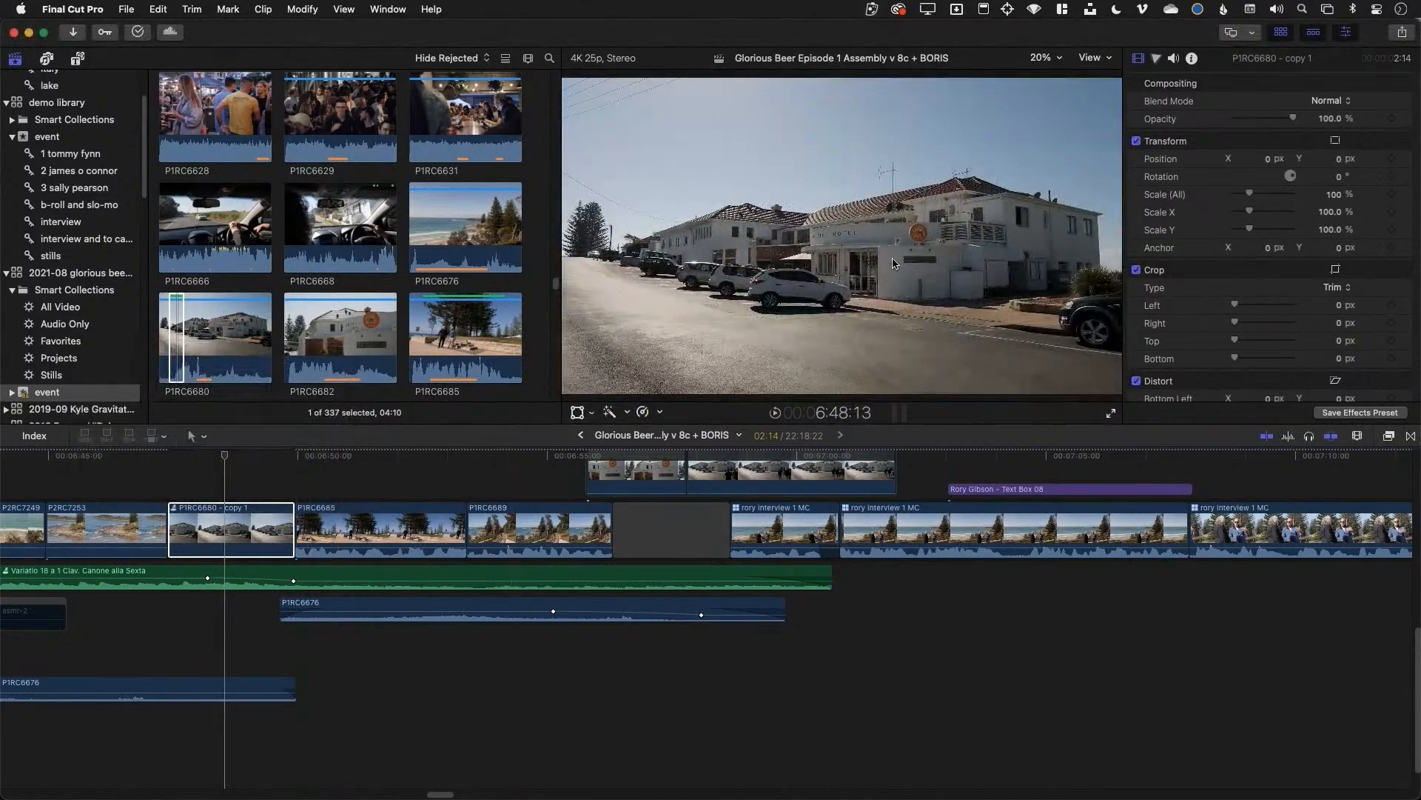
left_click_drag(1249, 194, 1258, 194)
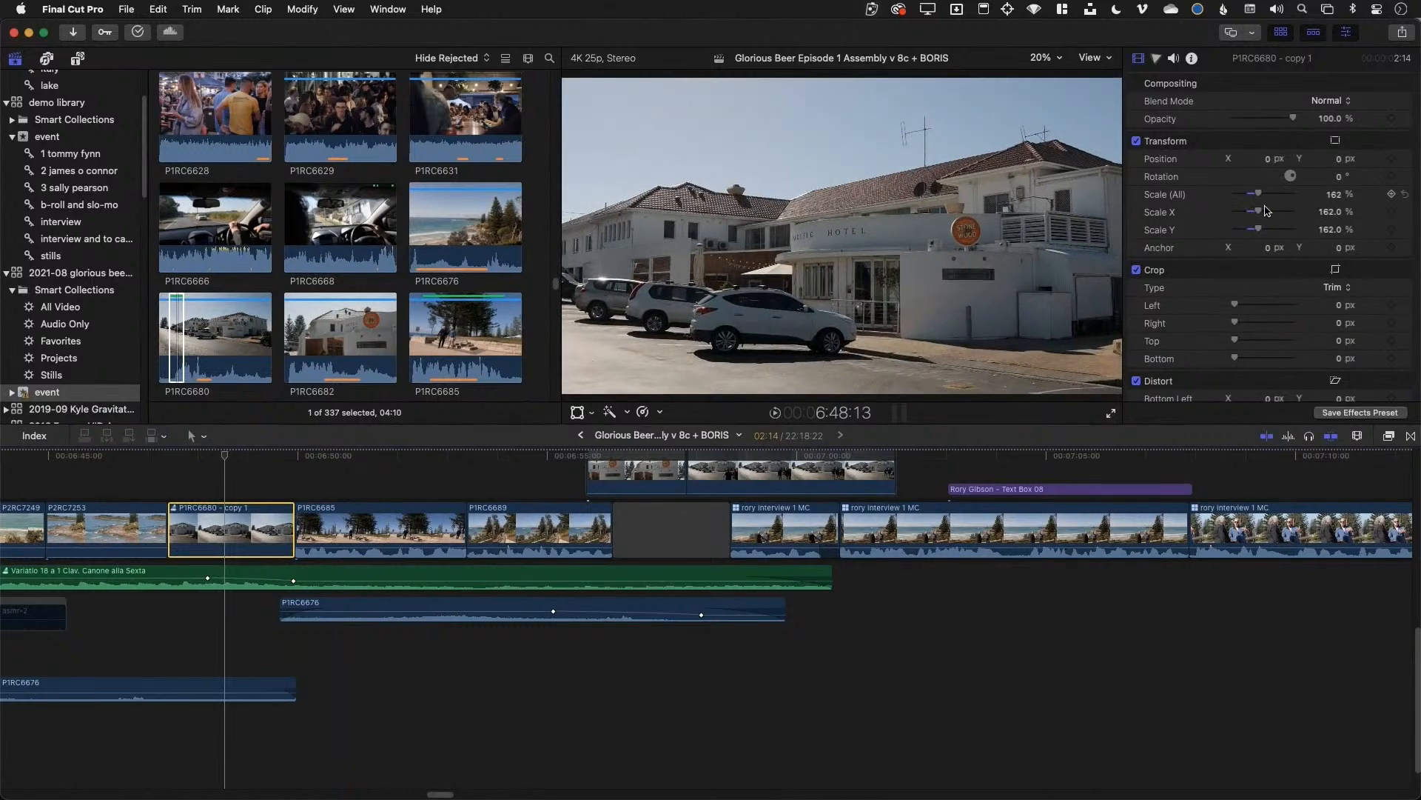
On the Color Board, raise shadow (50%) and midtone saturation and brighten midtone exposure
key("super+6")
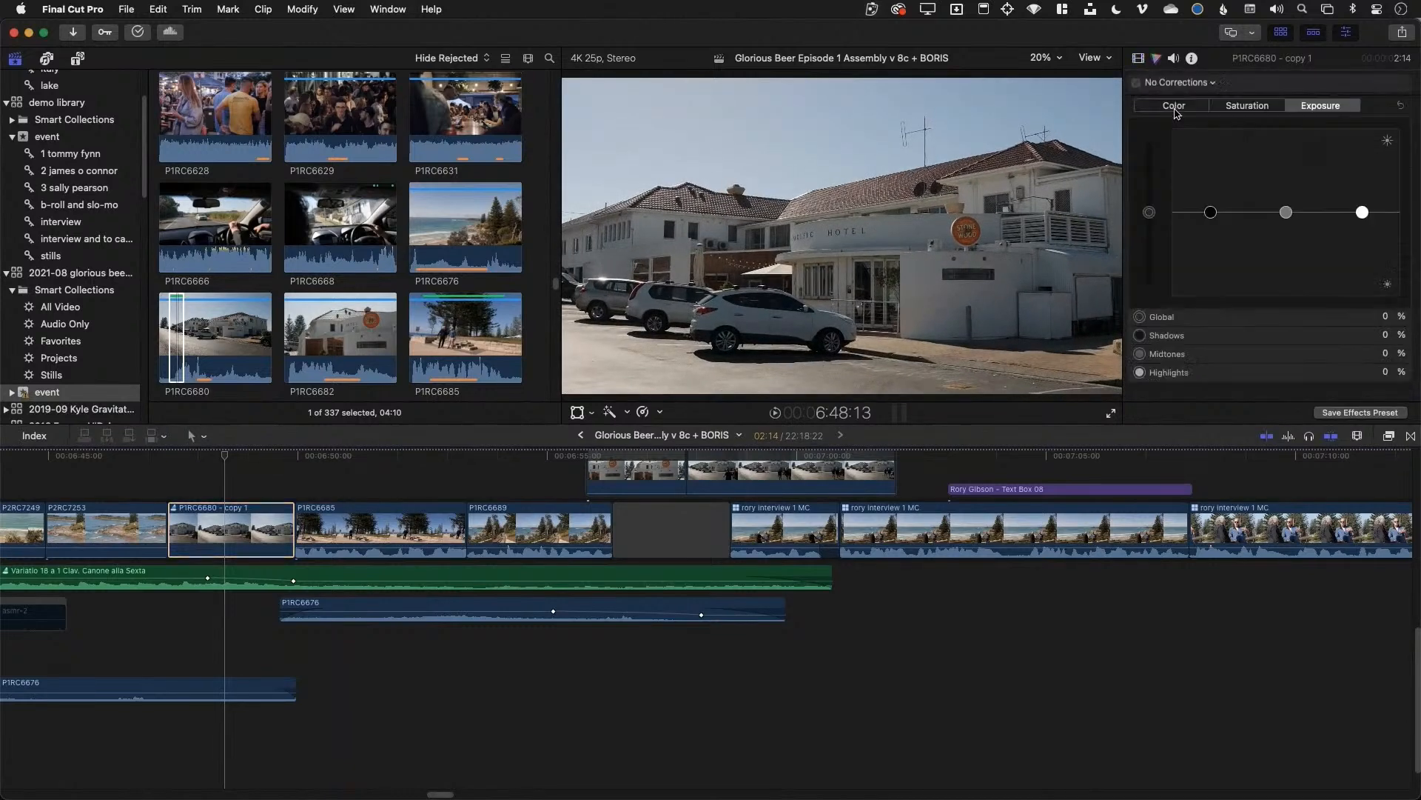
left_click(1186, 105)
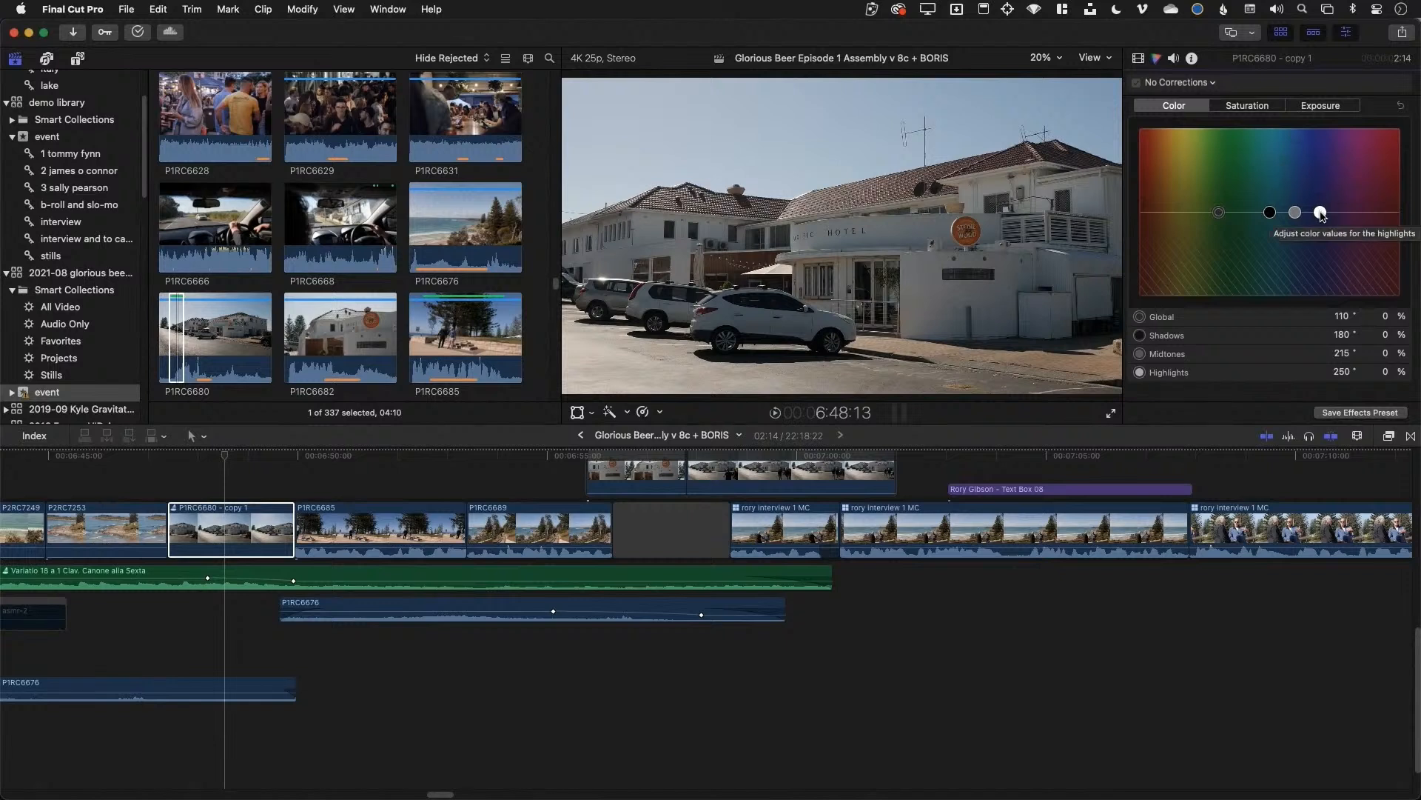
left_click(1321, 108)
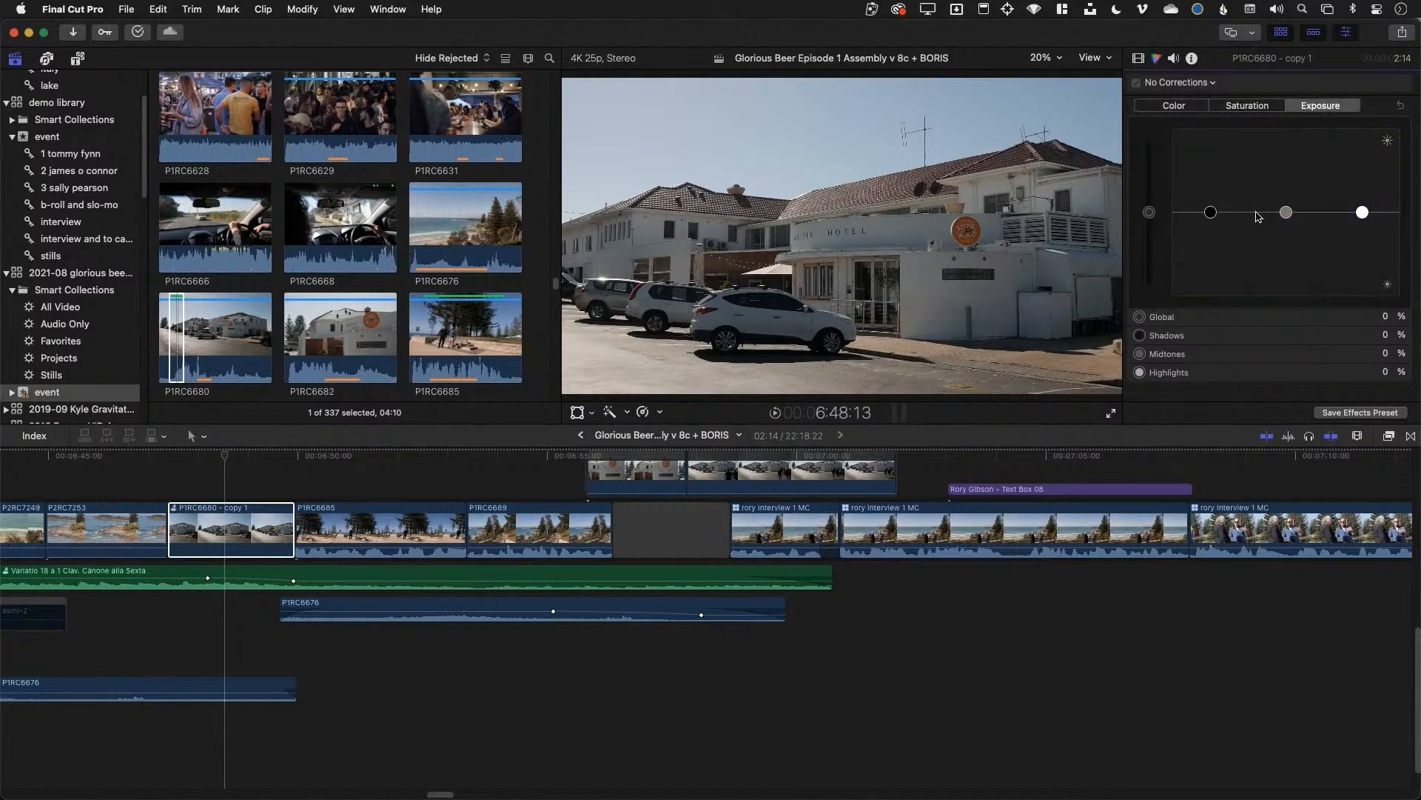
left_click(1259, 104)
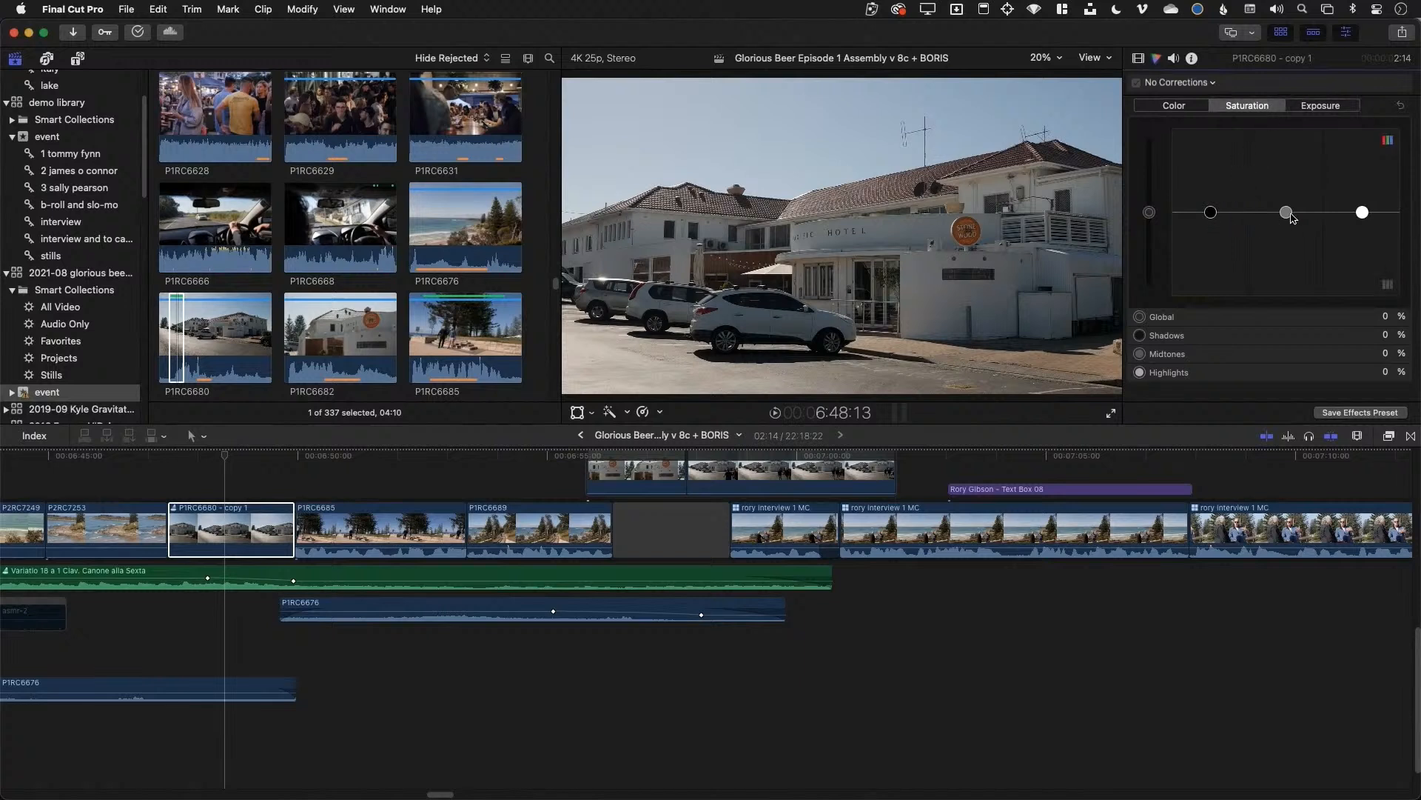
left_click_drag(1290, 216, 1296, 157)
left_click_drag(1216, 216, 1220, 175)
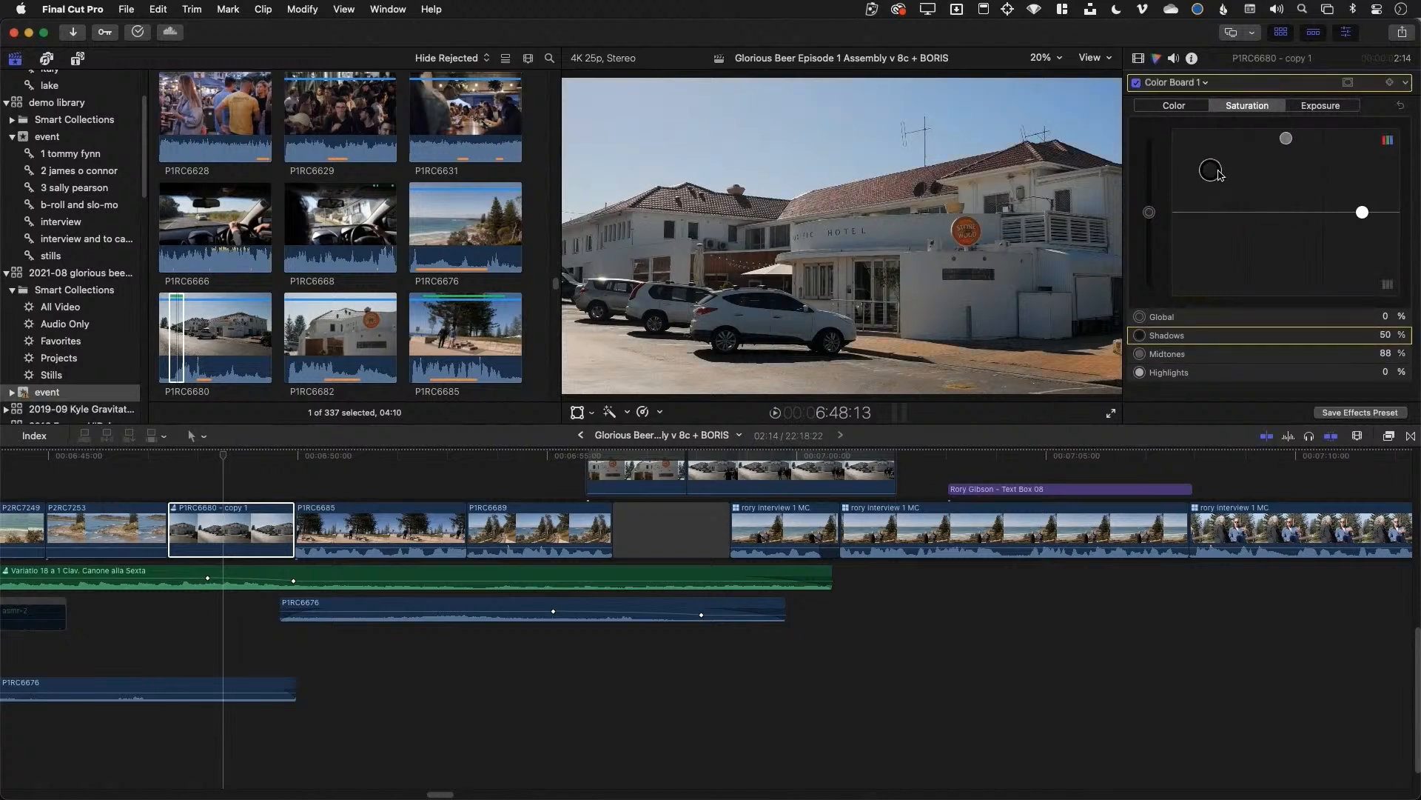
left_click(1340, 105)
left_click_drag(1286, 212, 1365, 204)
key("super+7")
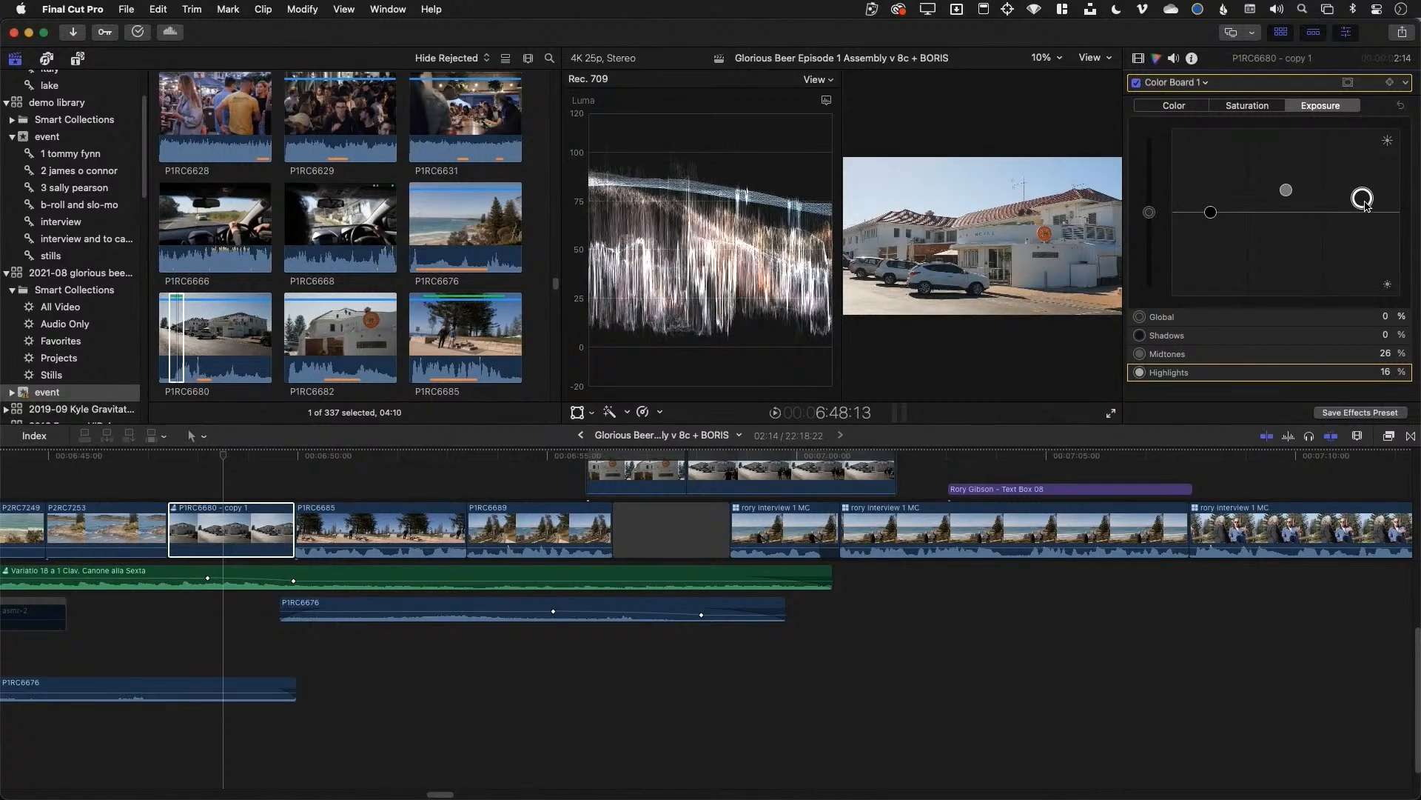
key("super+7")
Make the original, uncorrected P1RC6680 the active pick in the house audition
left_click(223, 459)
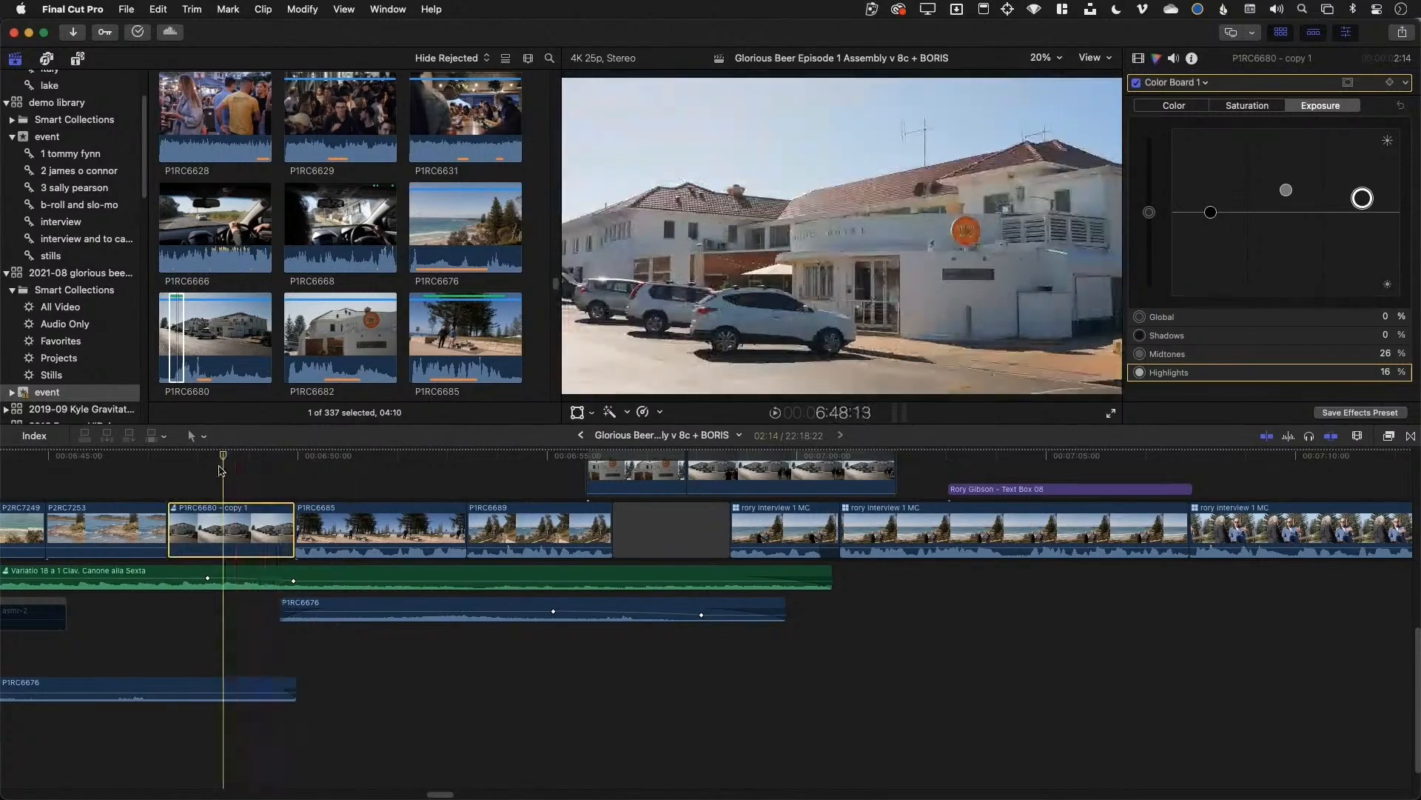
left_click(217, 458)
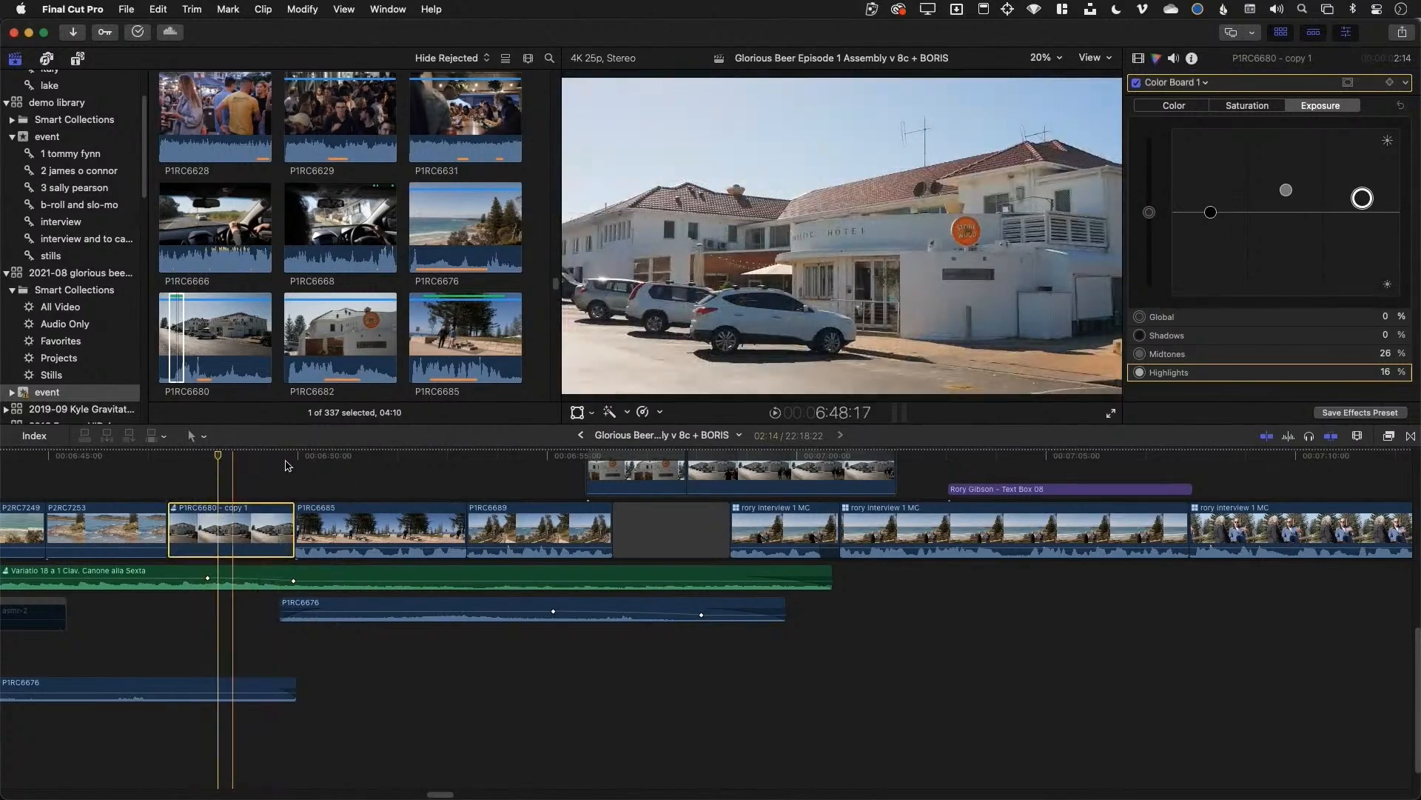
left_click(173, 508)
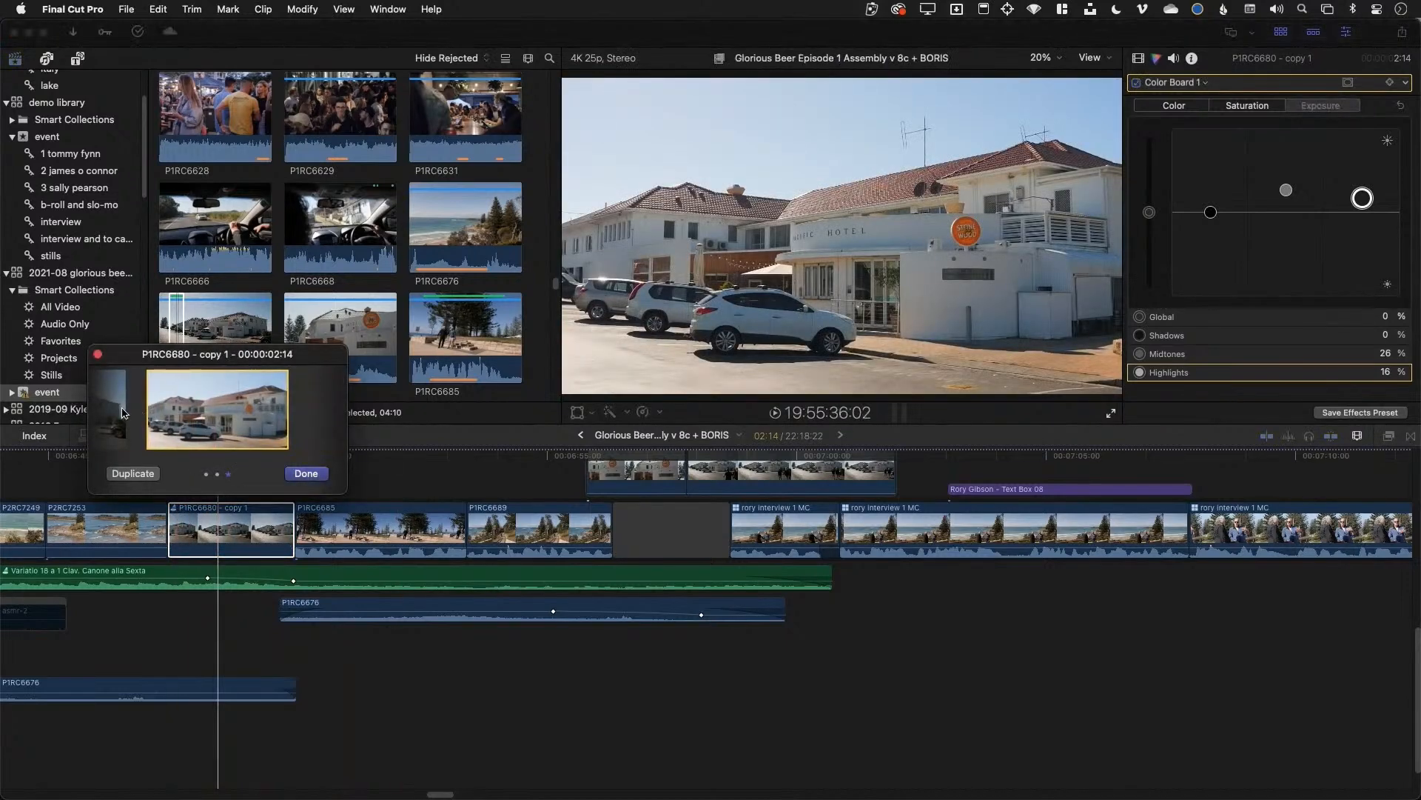
left_click(121, 412)
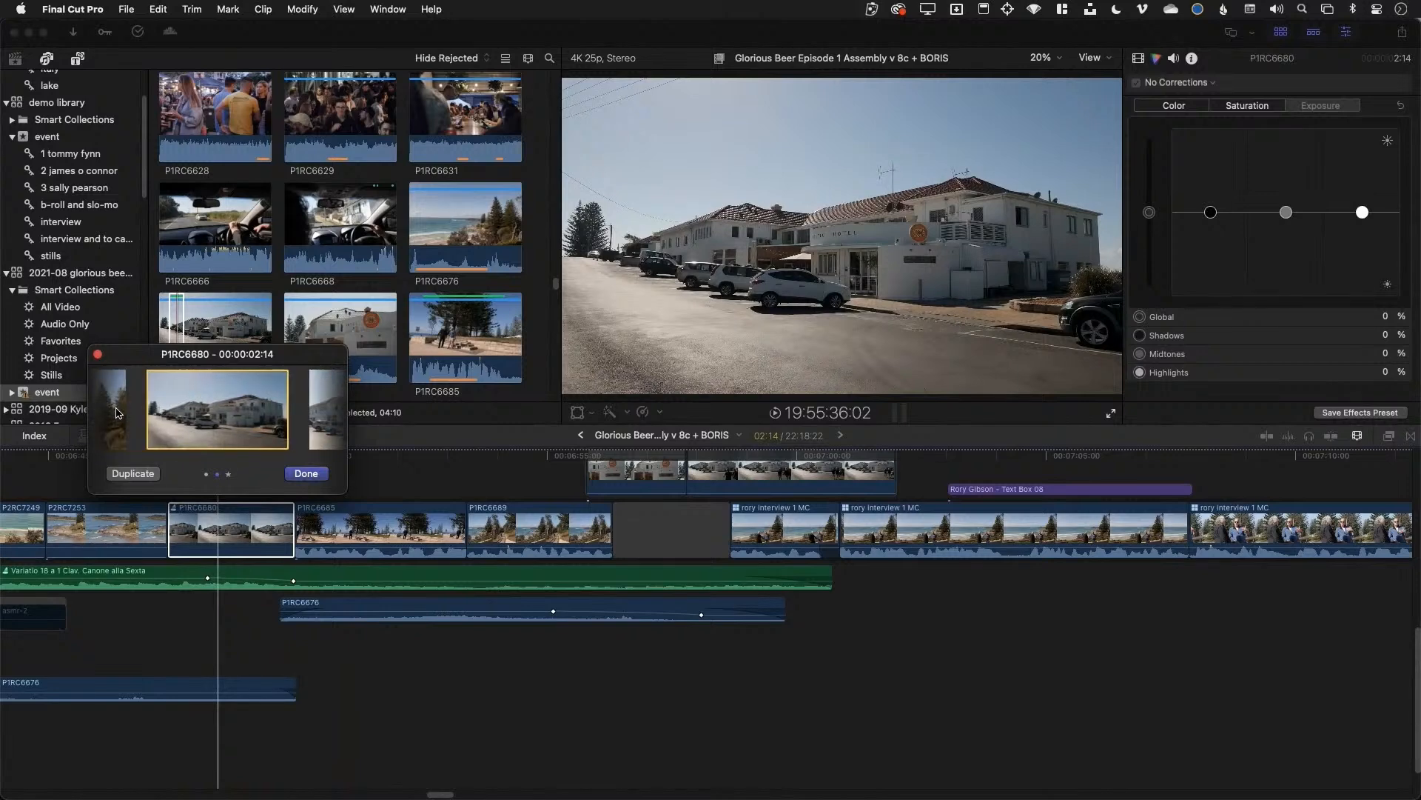
left_click(306, 474)
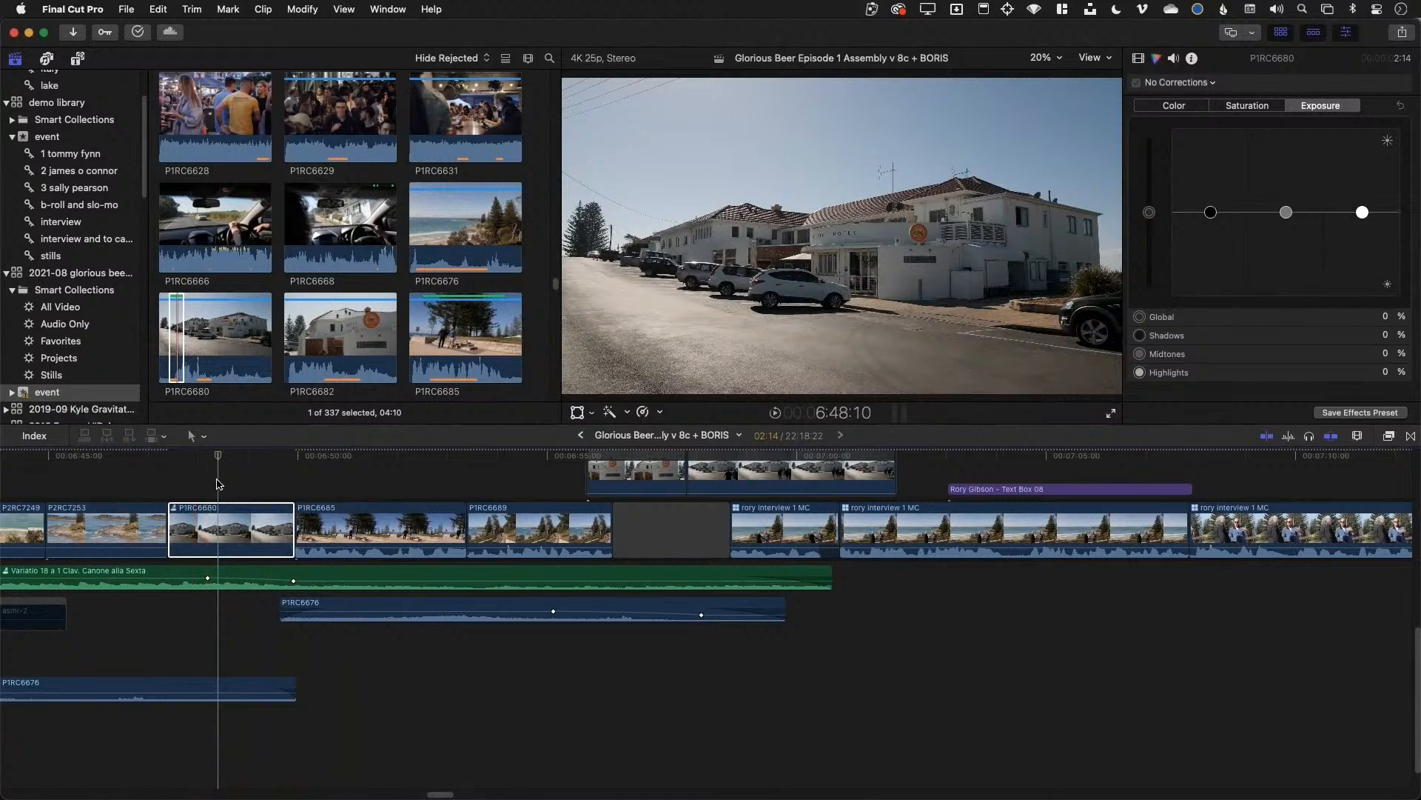
left_click(372, 516)
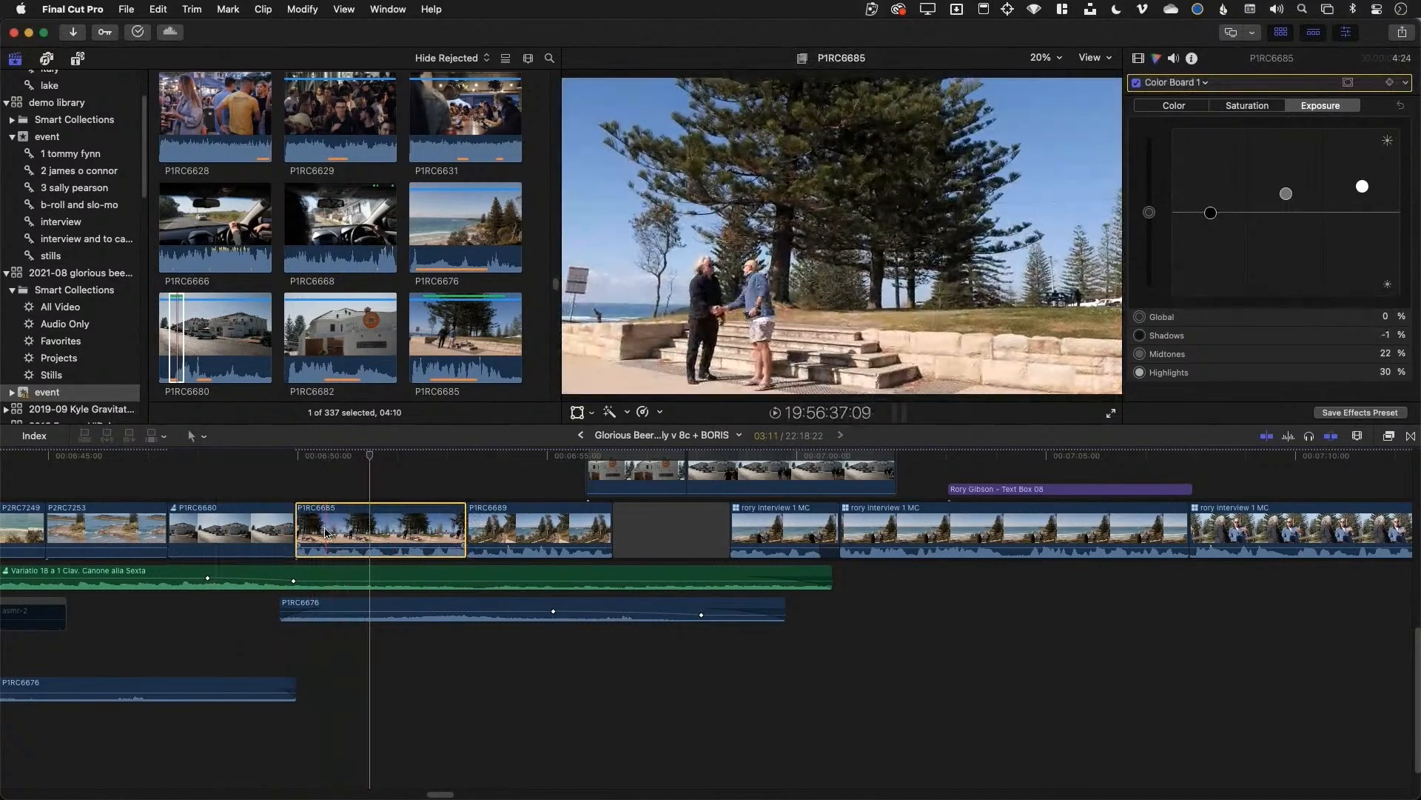
left_click_drag(362, 521, 214, 536)
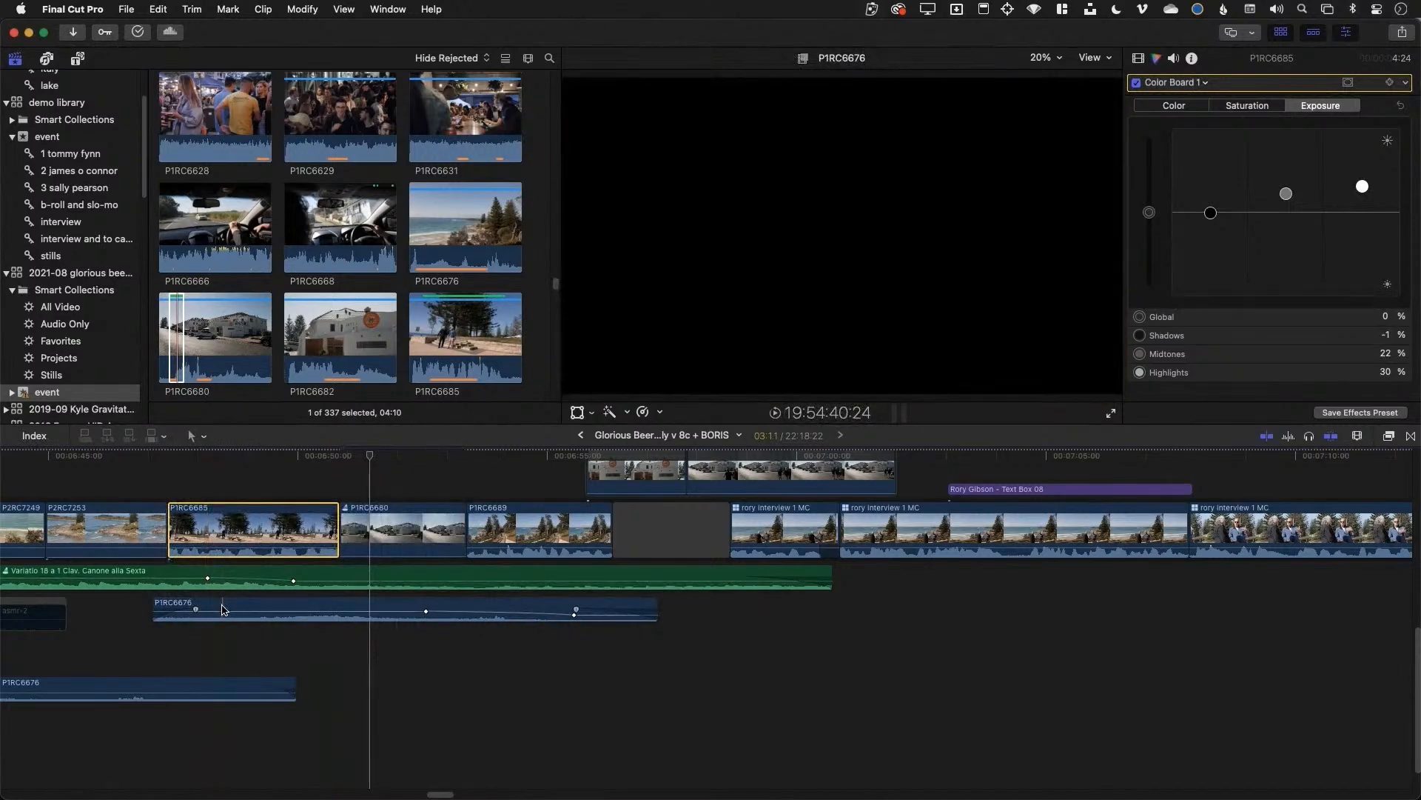
left_click_drag(268, 530, 448, 530)
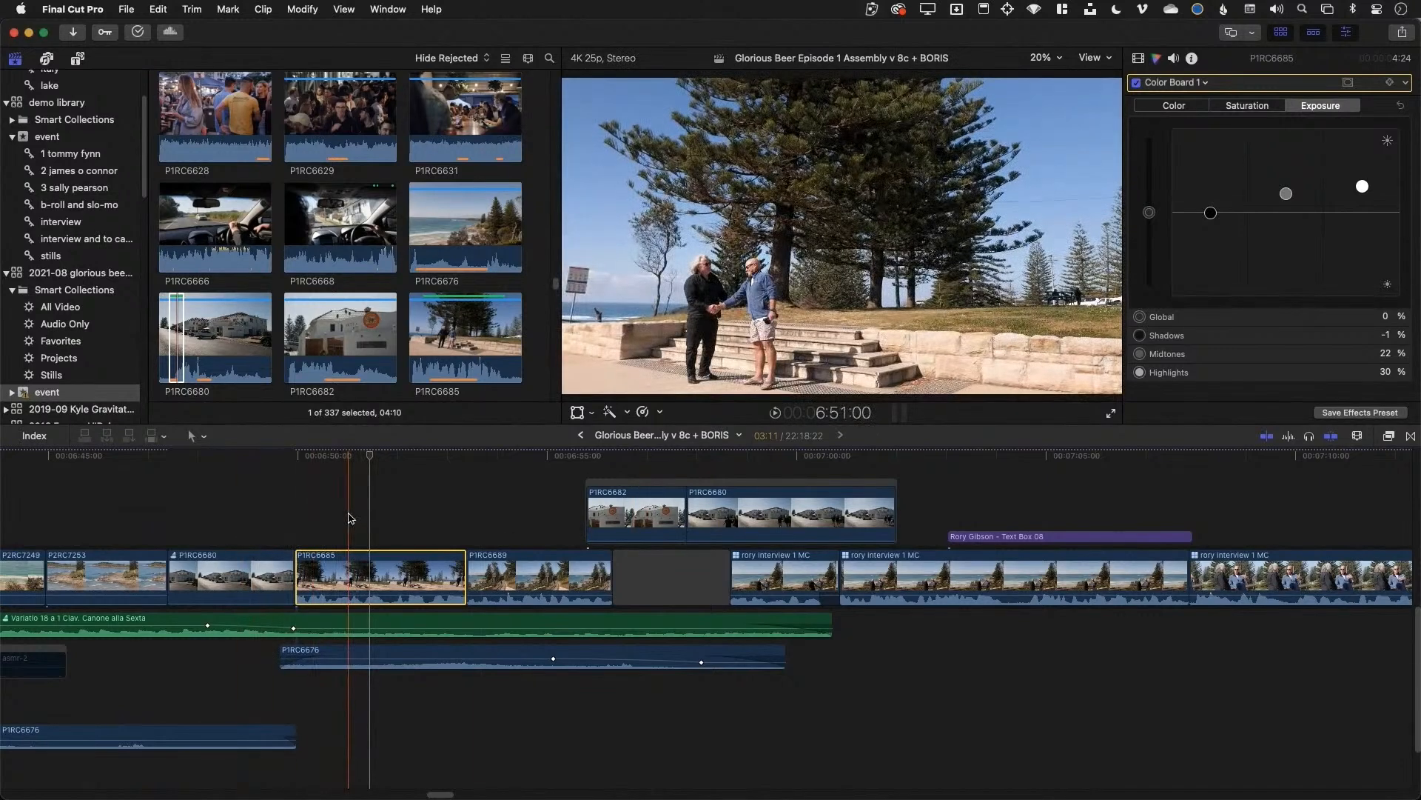
key("space")
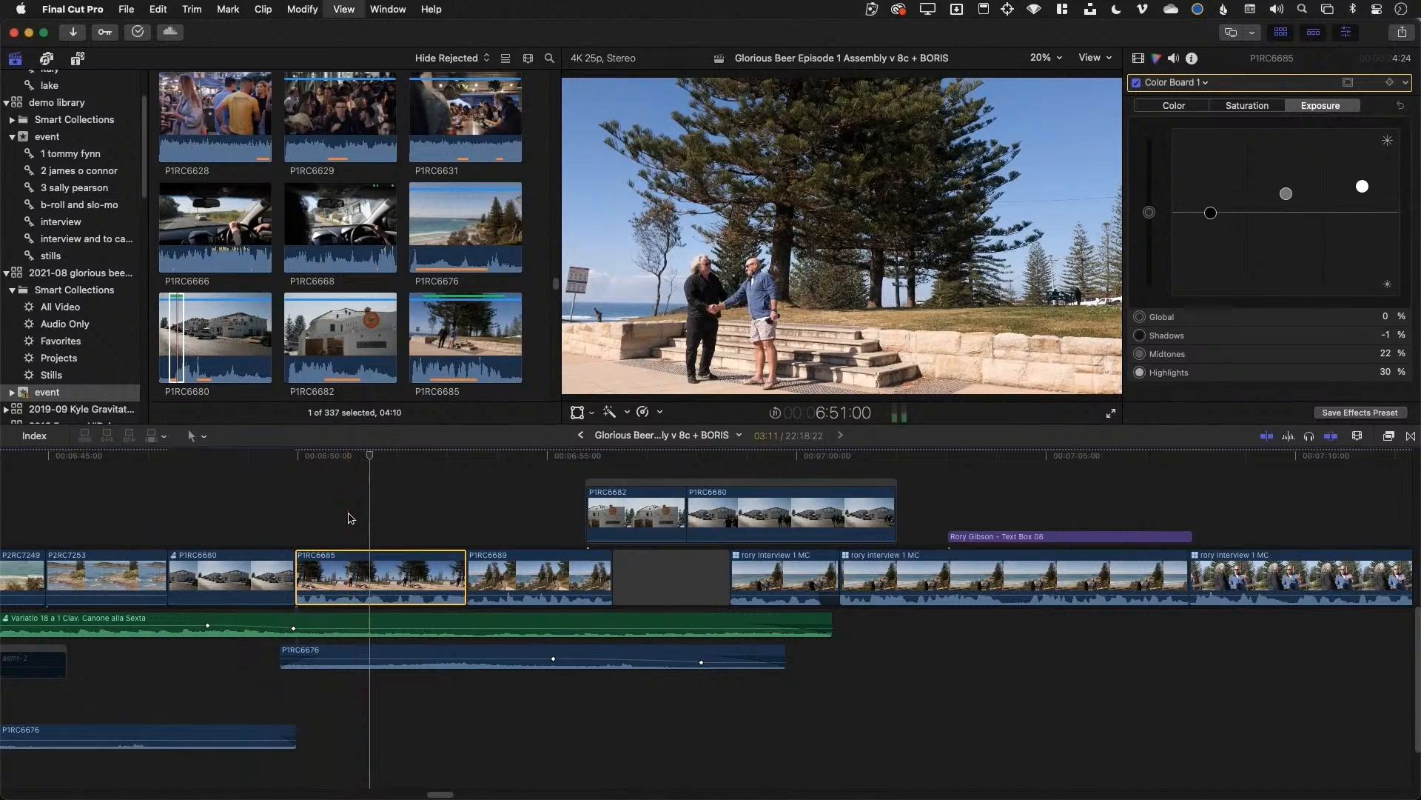
key("alt+]")
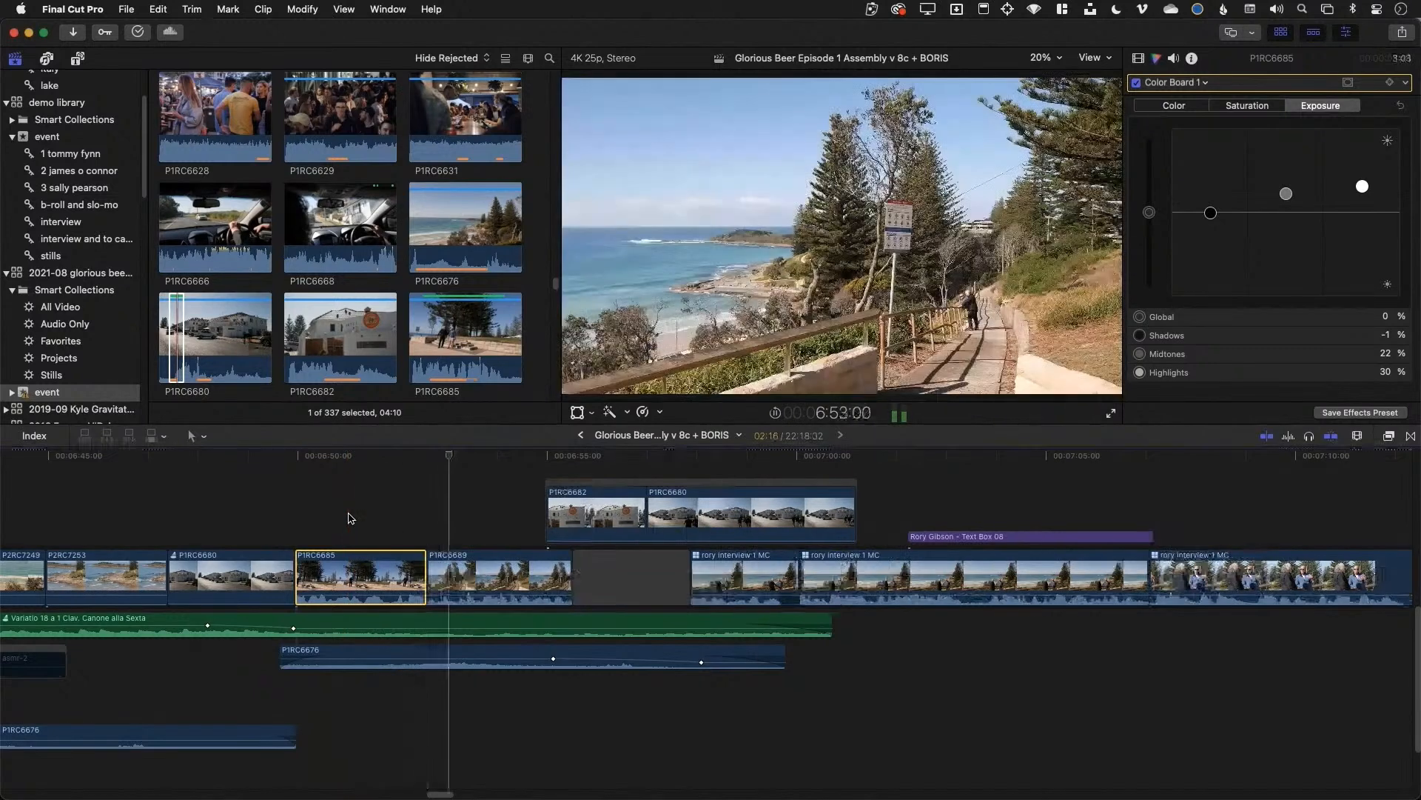
key("space")
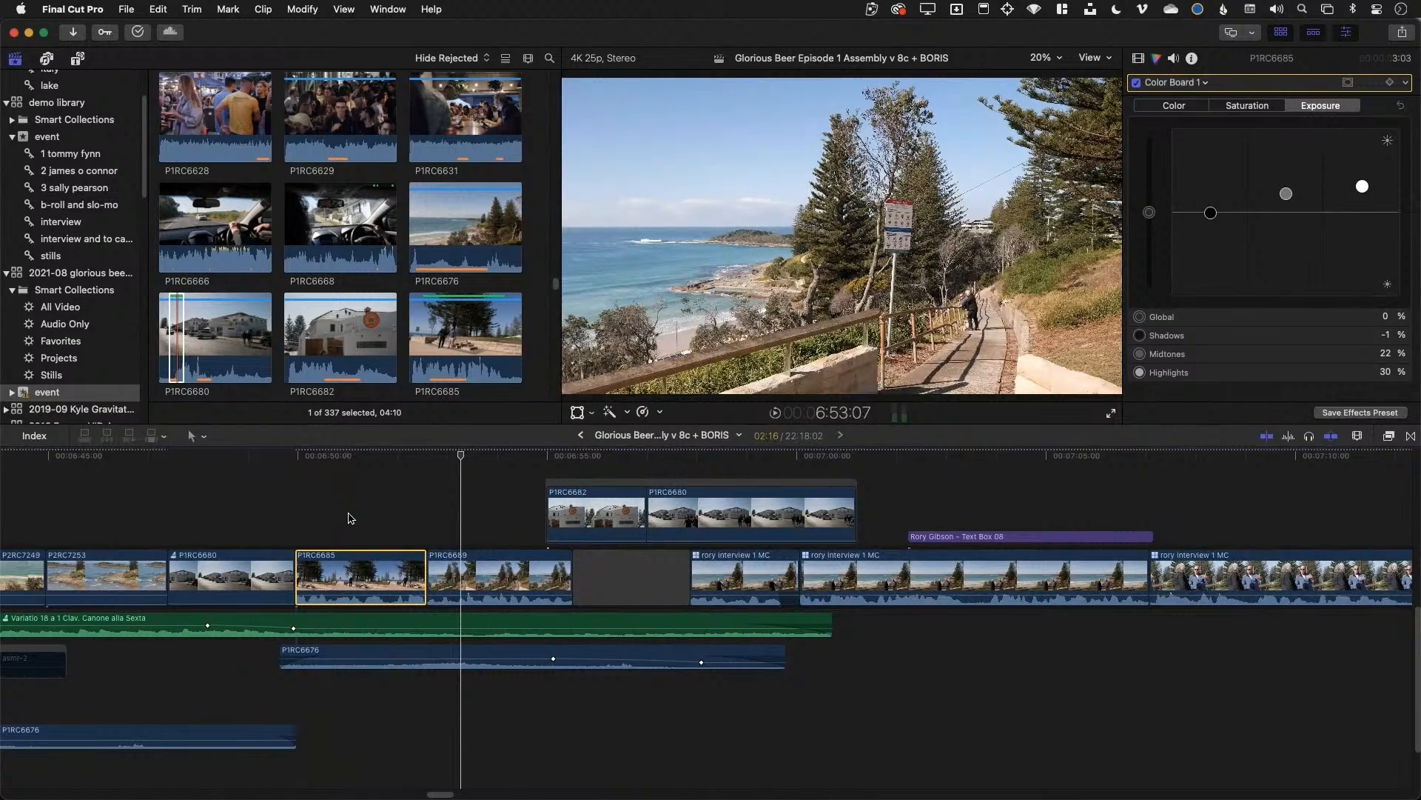
key("super+z")
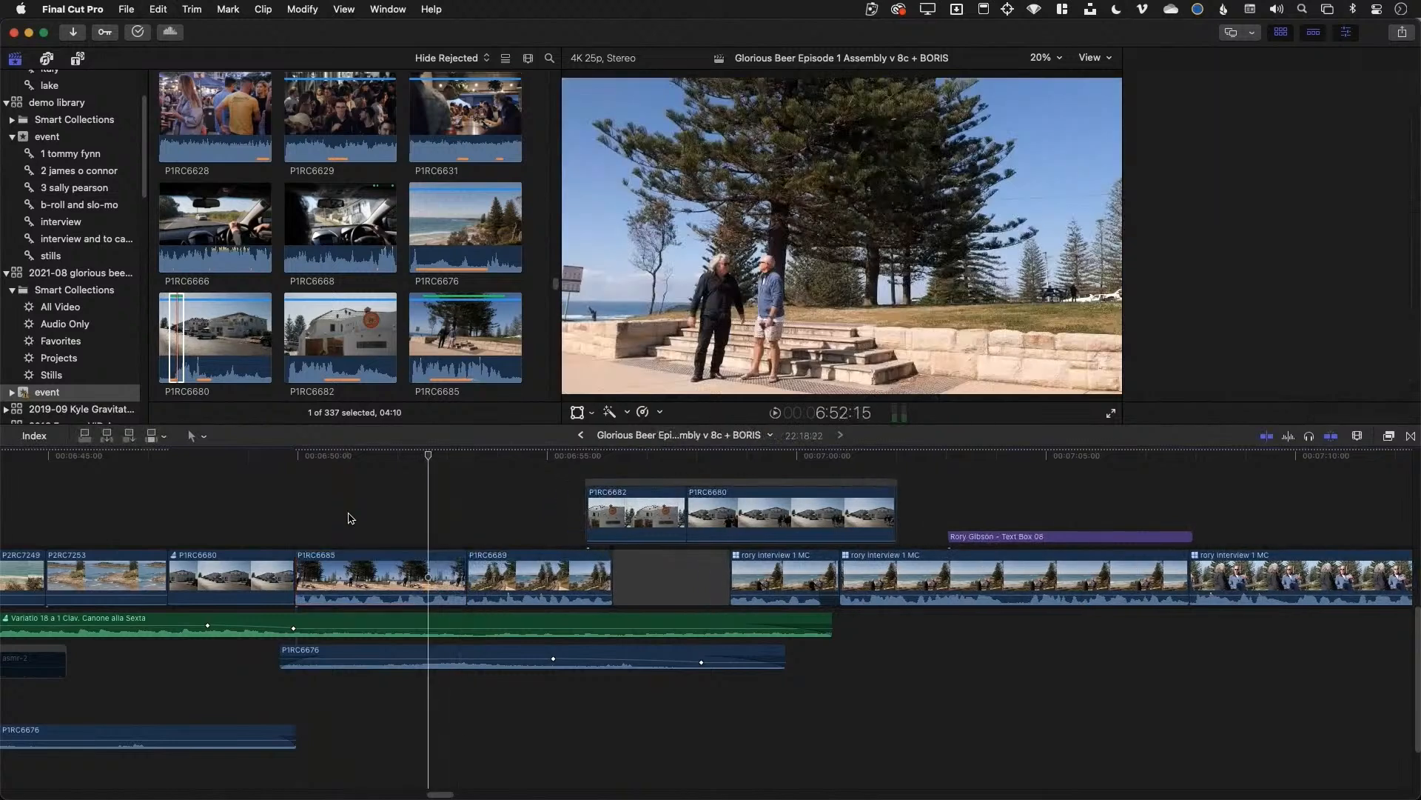
key("super+shift+z")
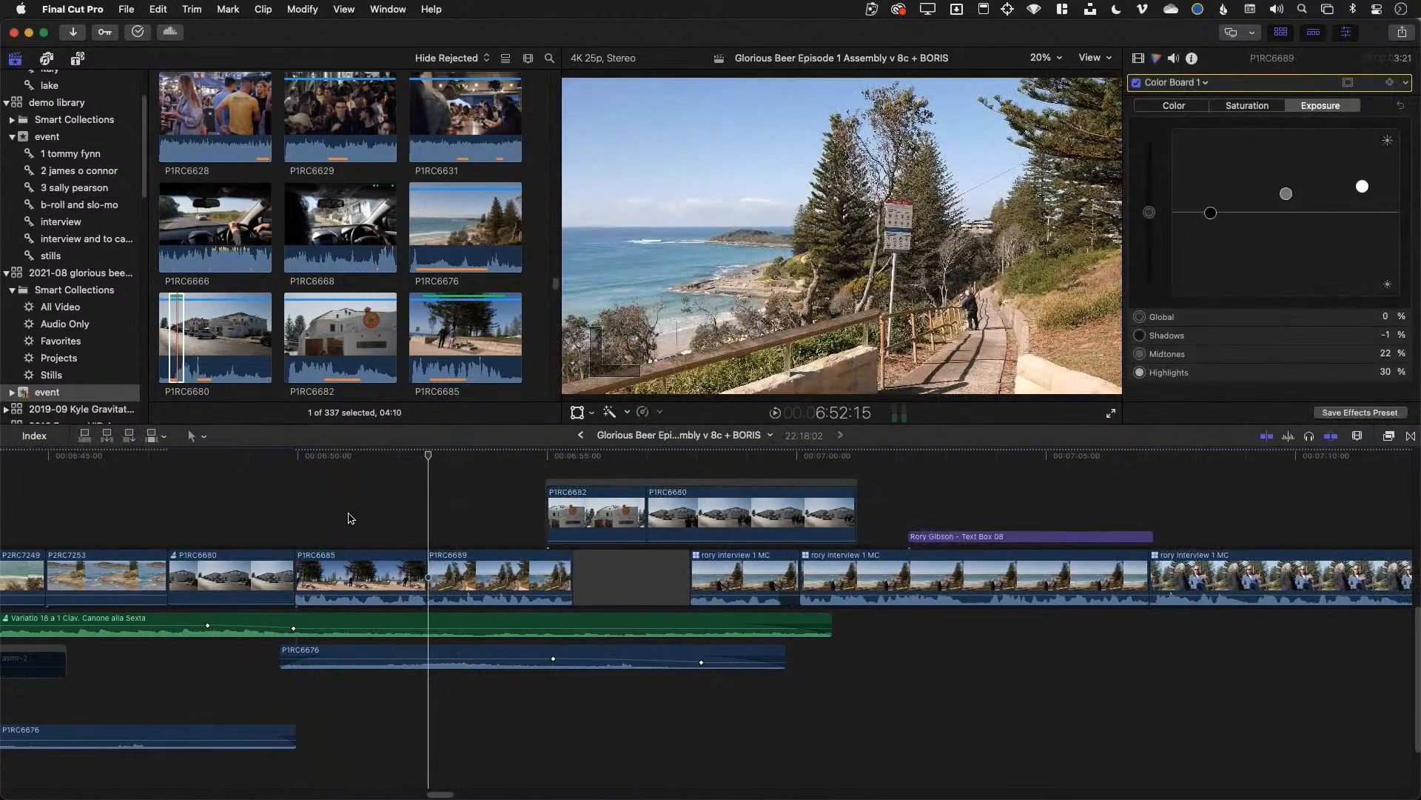
key("super+z")
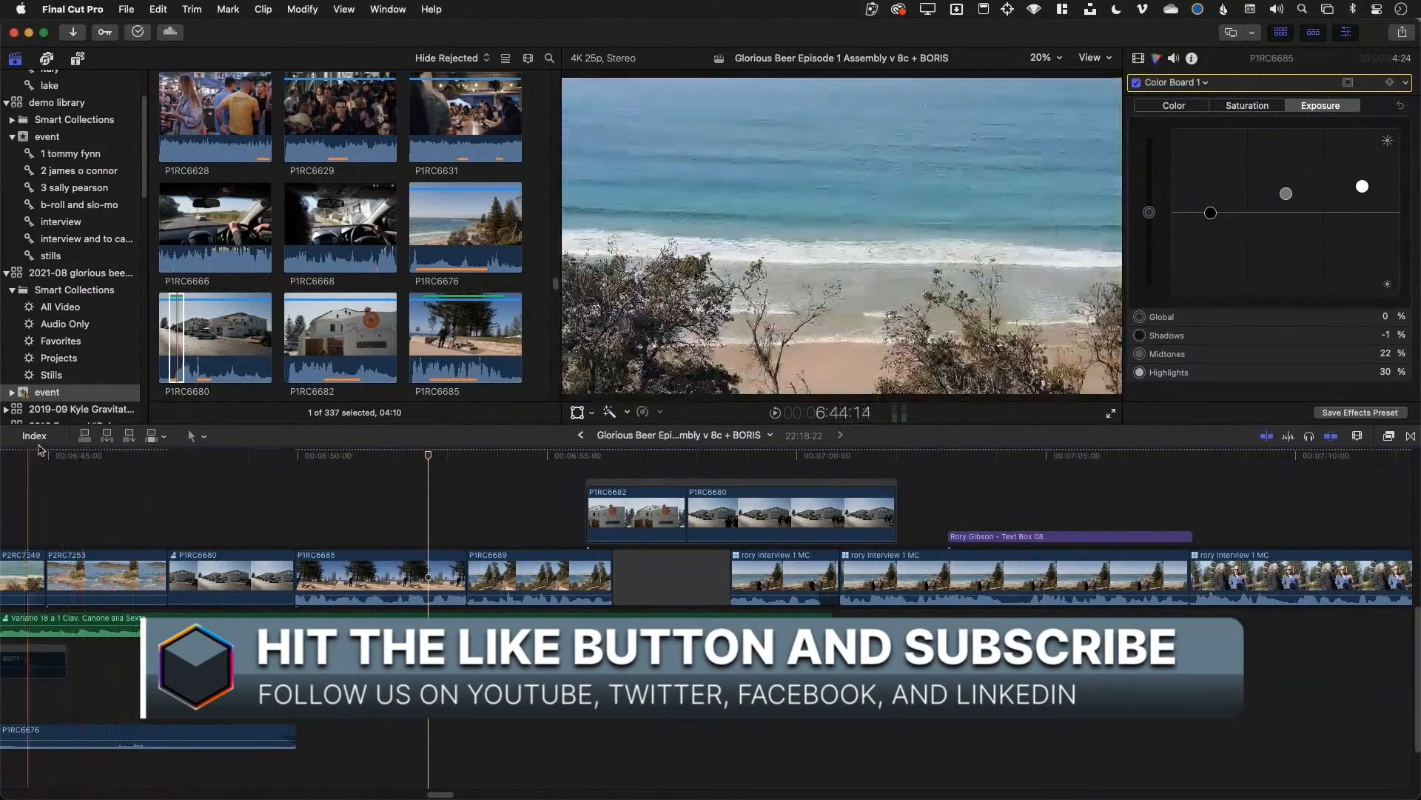
Show the project's roles in the timeline index and split the audio into role lanes
left_click(34, 436)
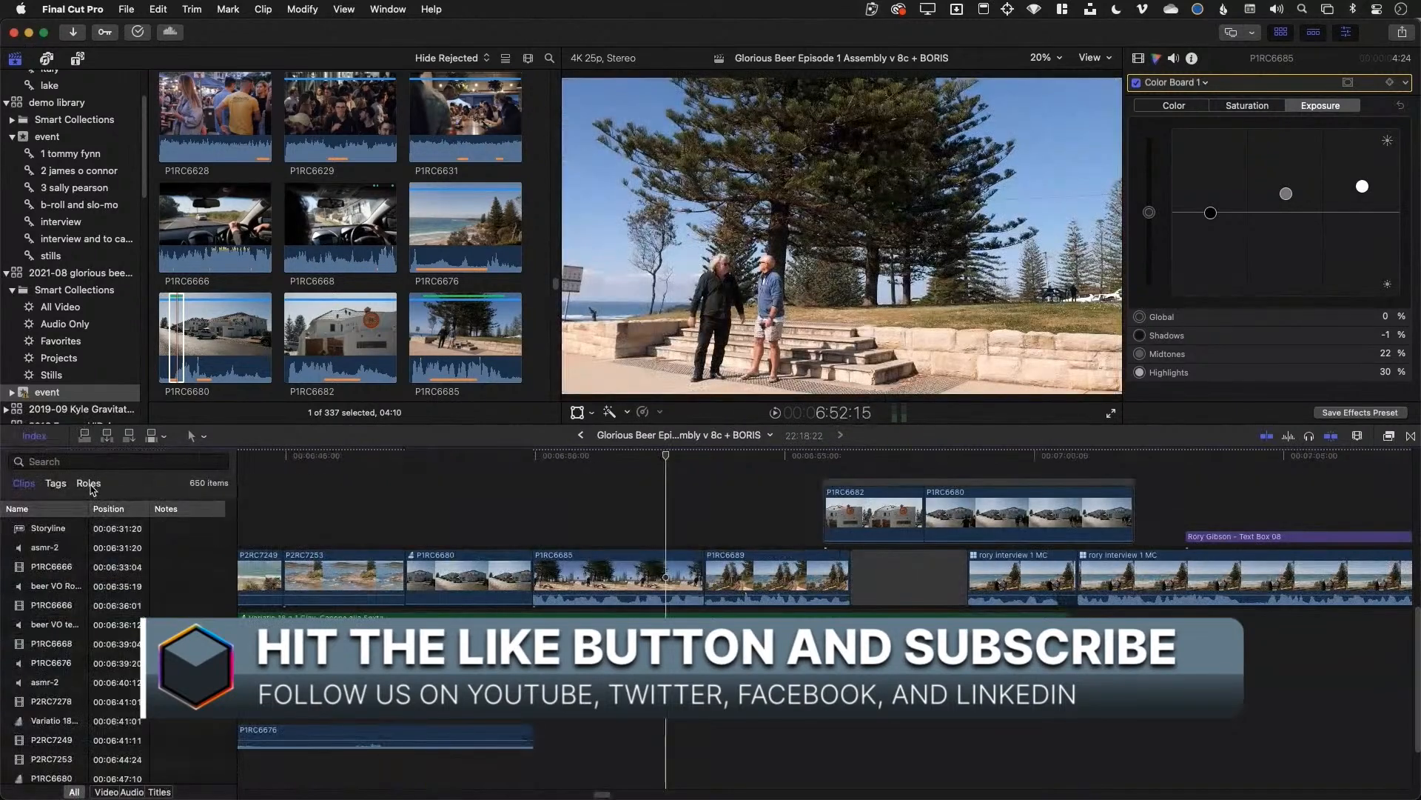
left_click(88, 482)
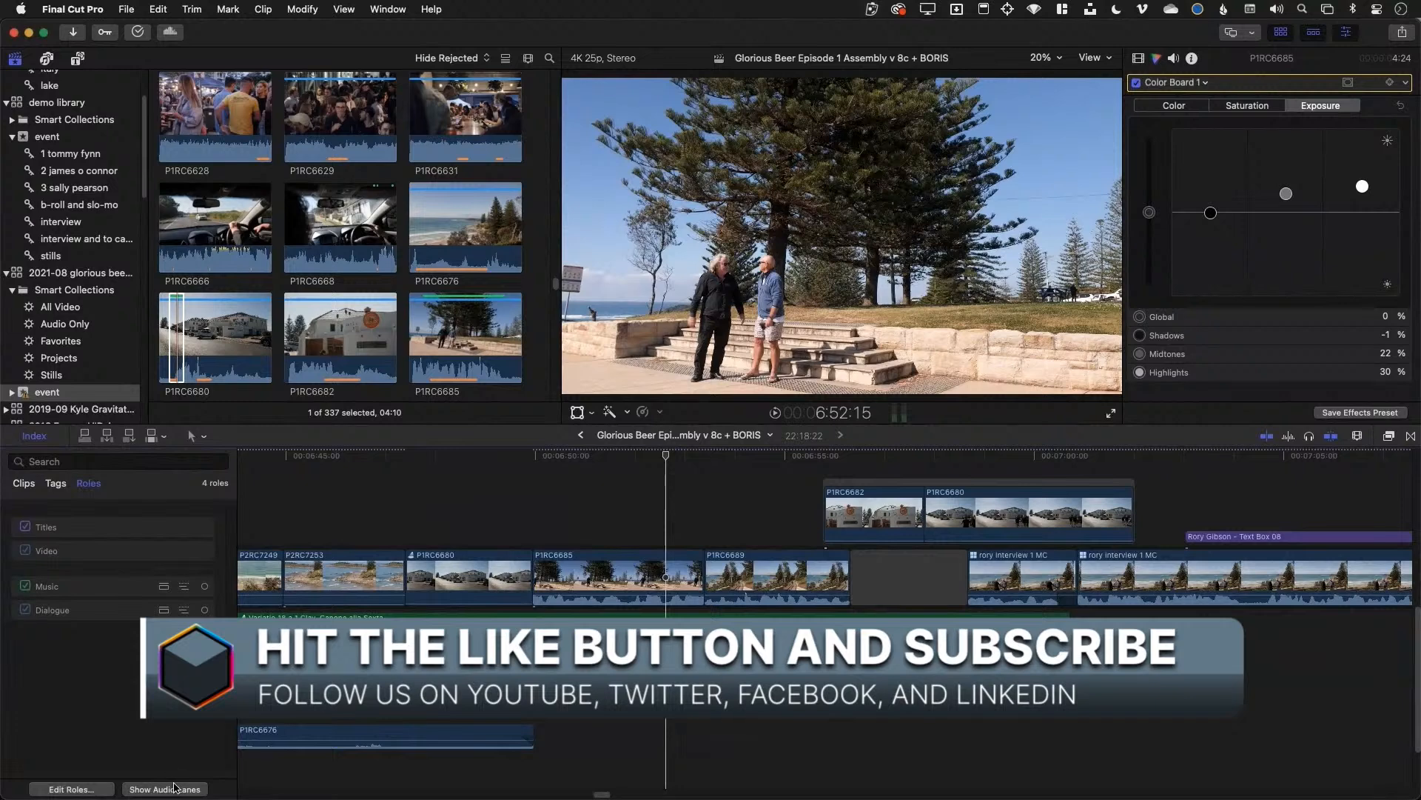
left_click(175, 787)
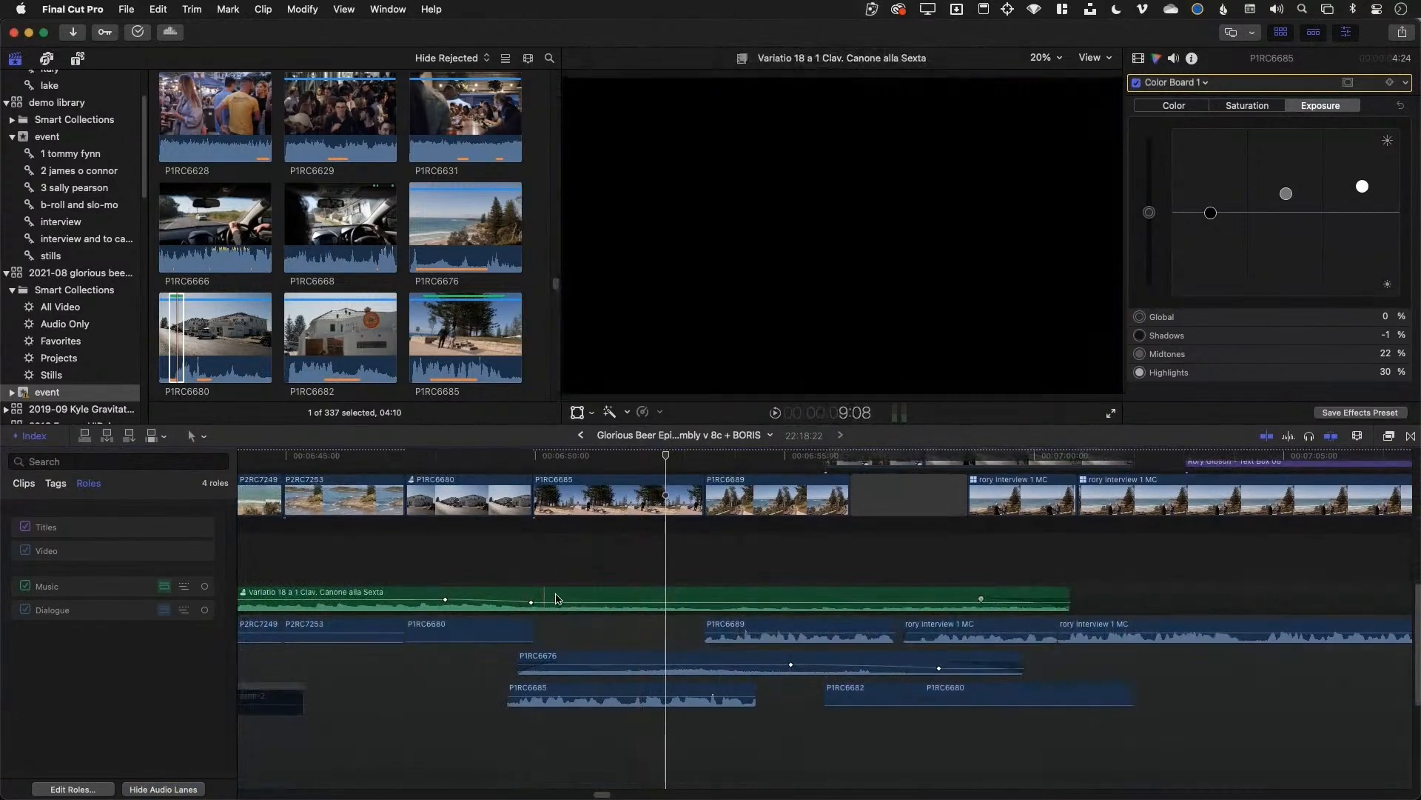
Fit the whole project in the timeline and play from the beer ingredients title
scroll(563, 629, "down", 5)
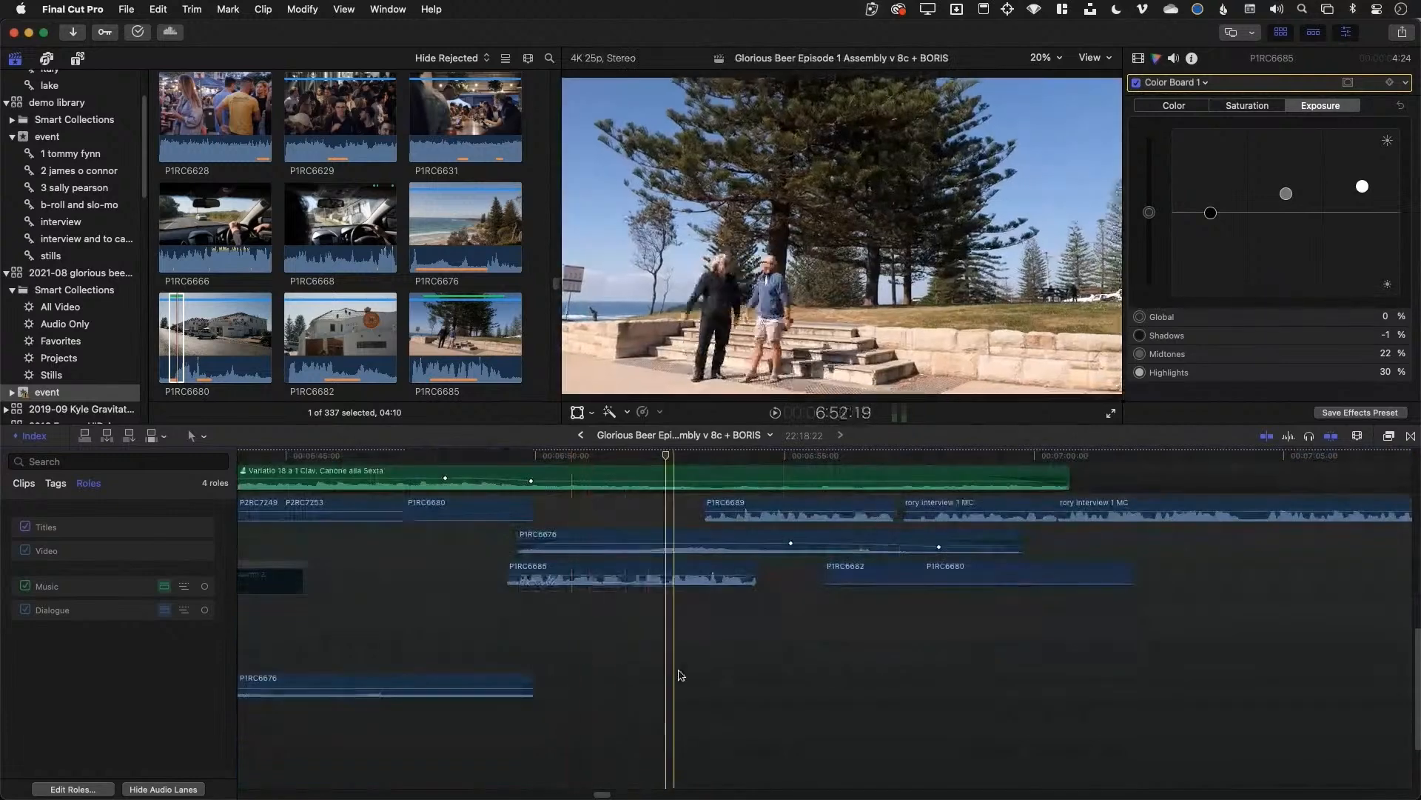
key("shift+z")
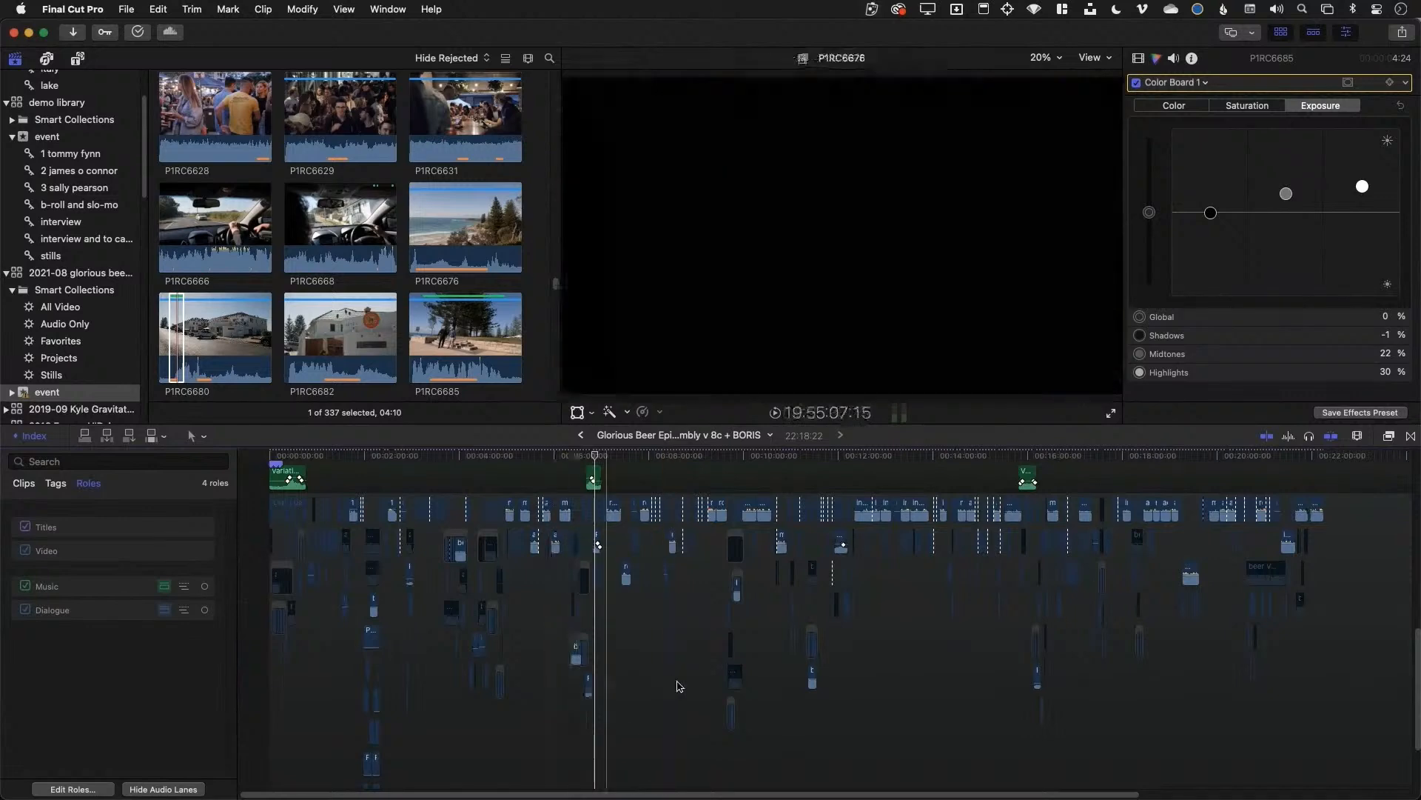
scroll(688, 689, "up", 5)
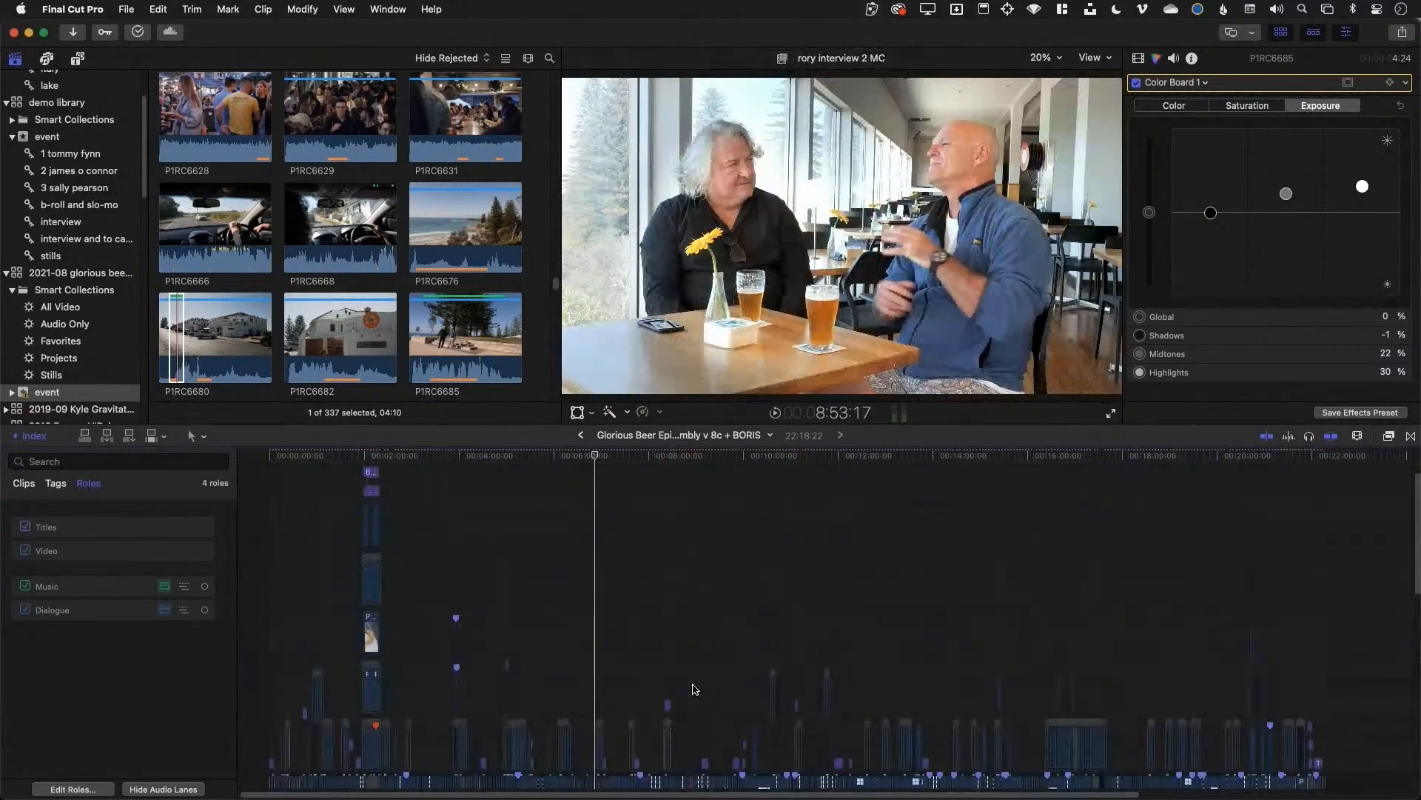
scroll(694, 689, "up", 3)
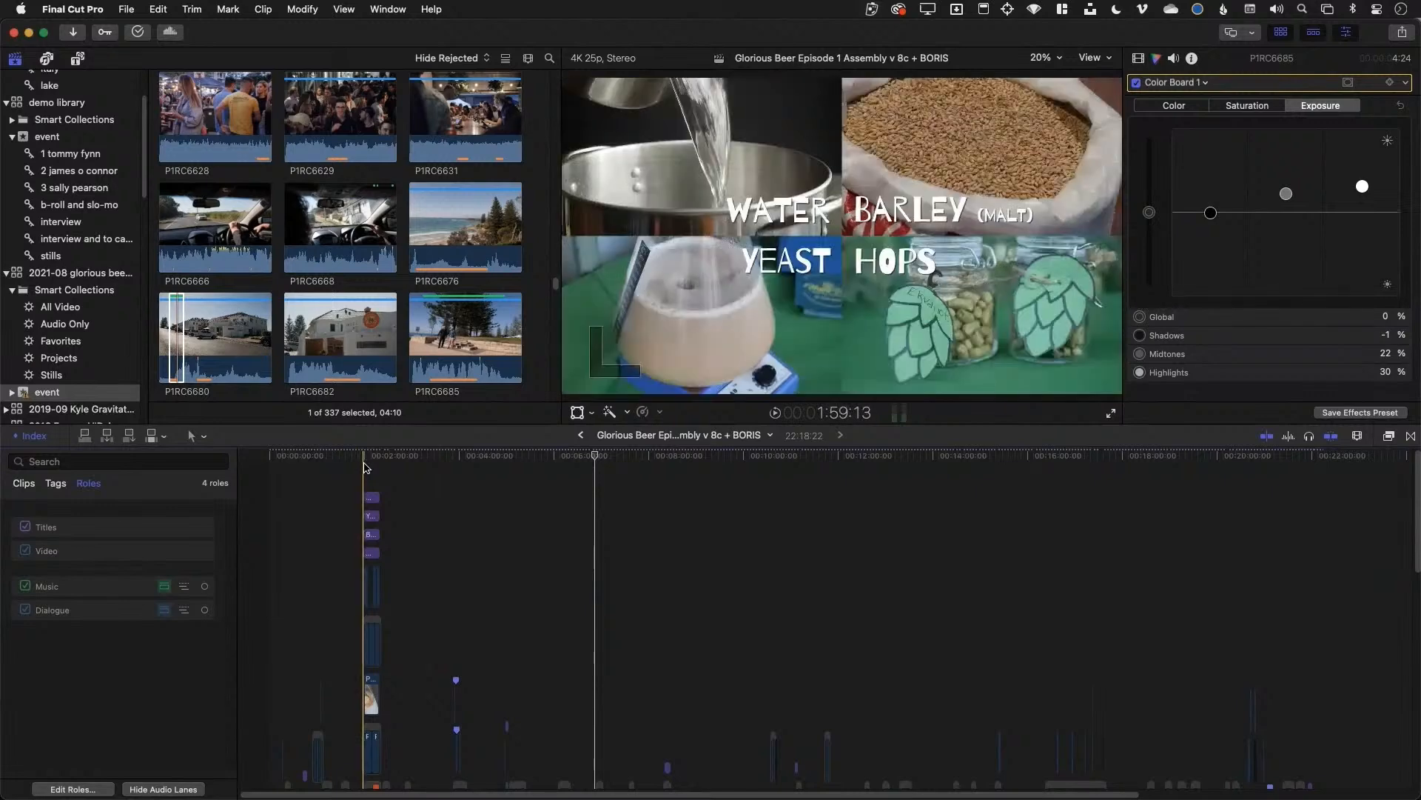
key("space")
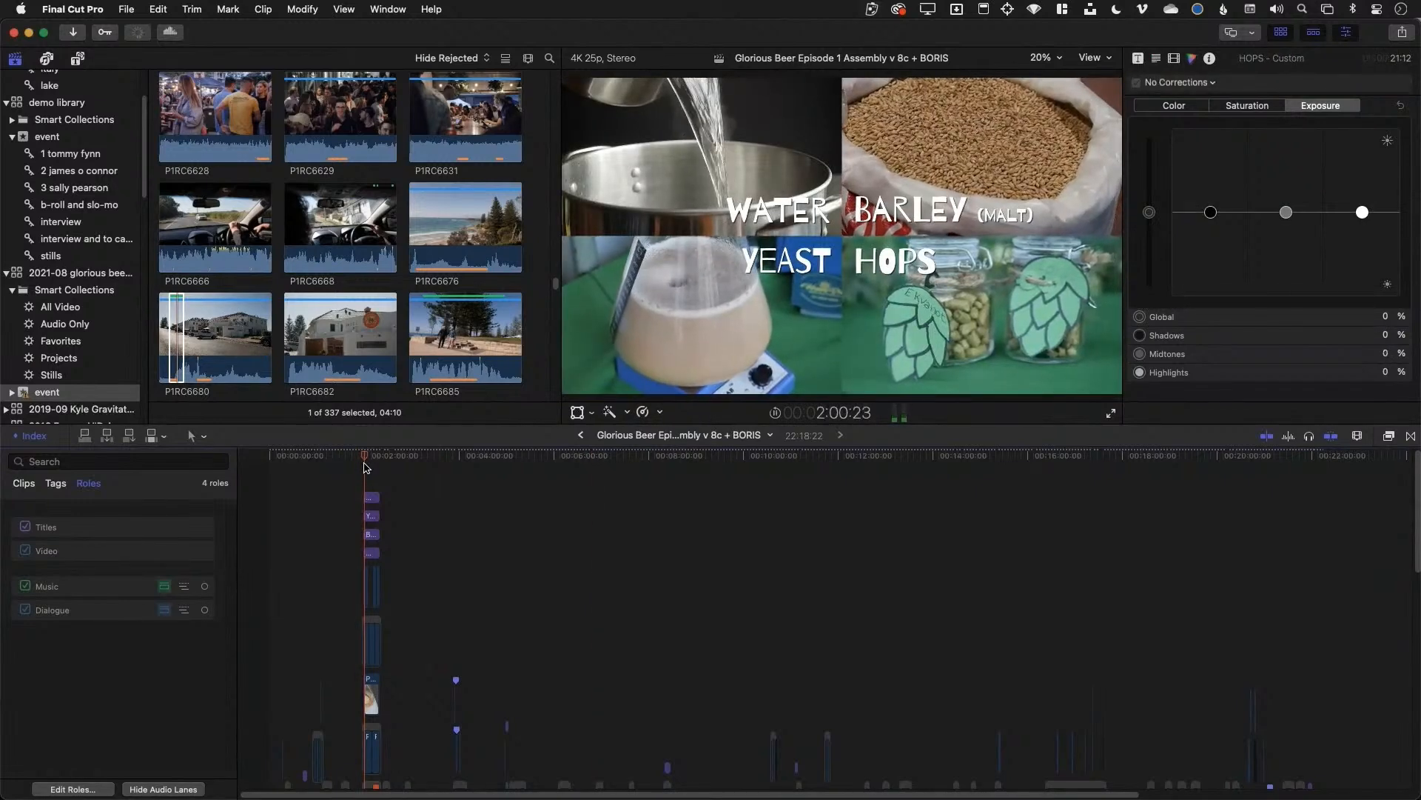
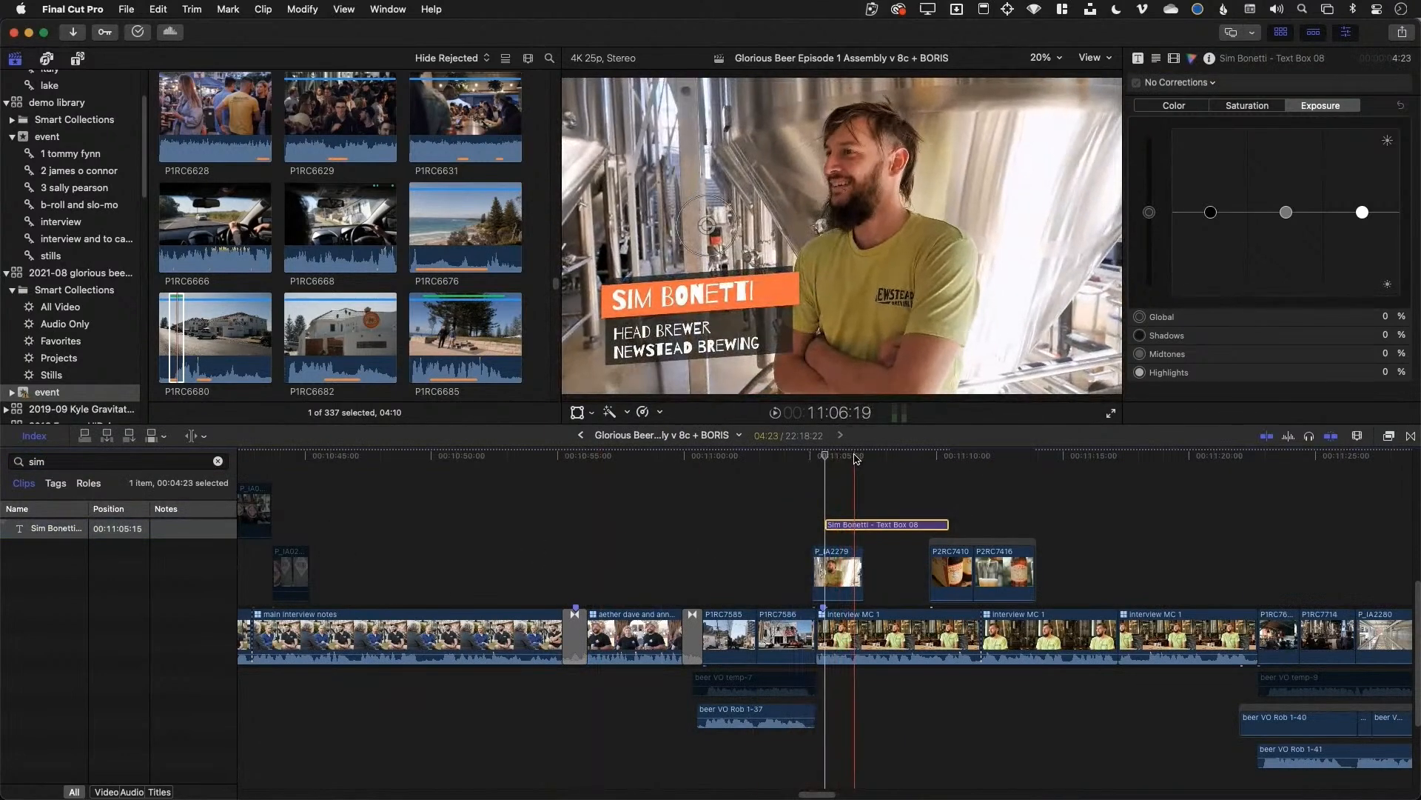
key("space")
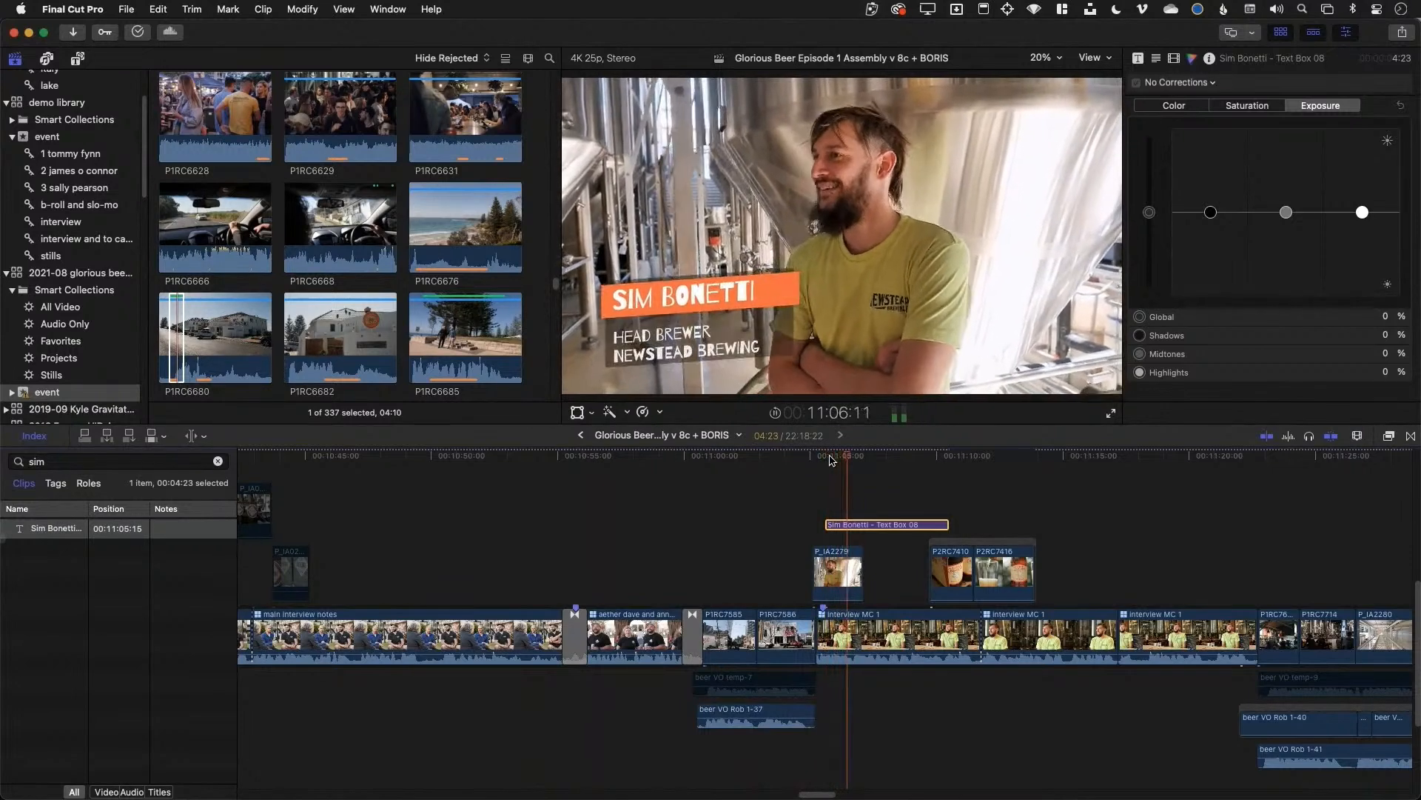
key("space")
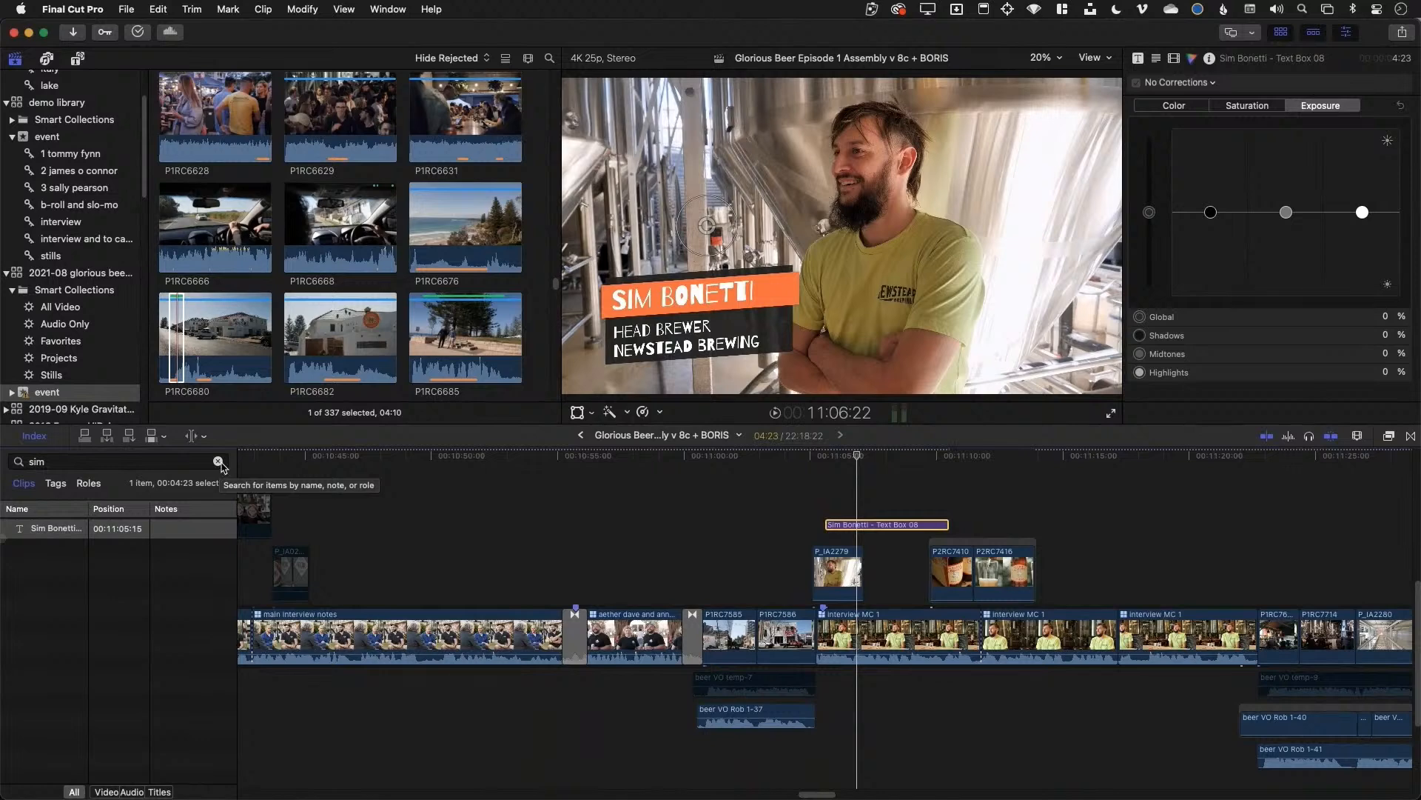
Switch the browser to list view and check the Name, Notes, Start and End columns
scroll(63, 74, "up", 3)
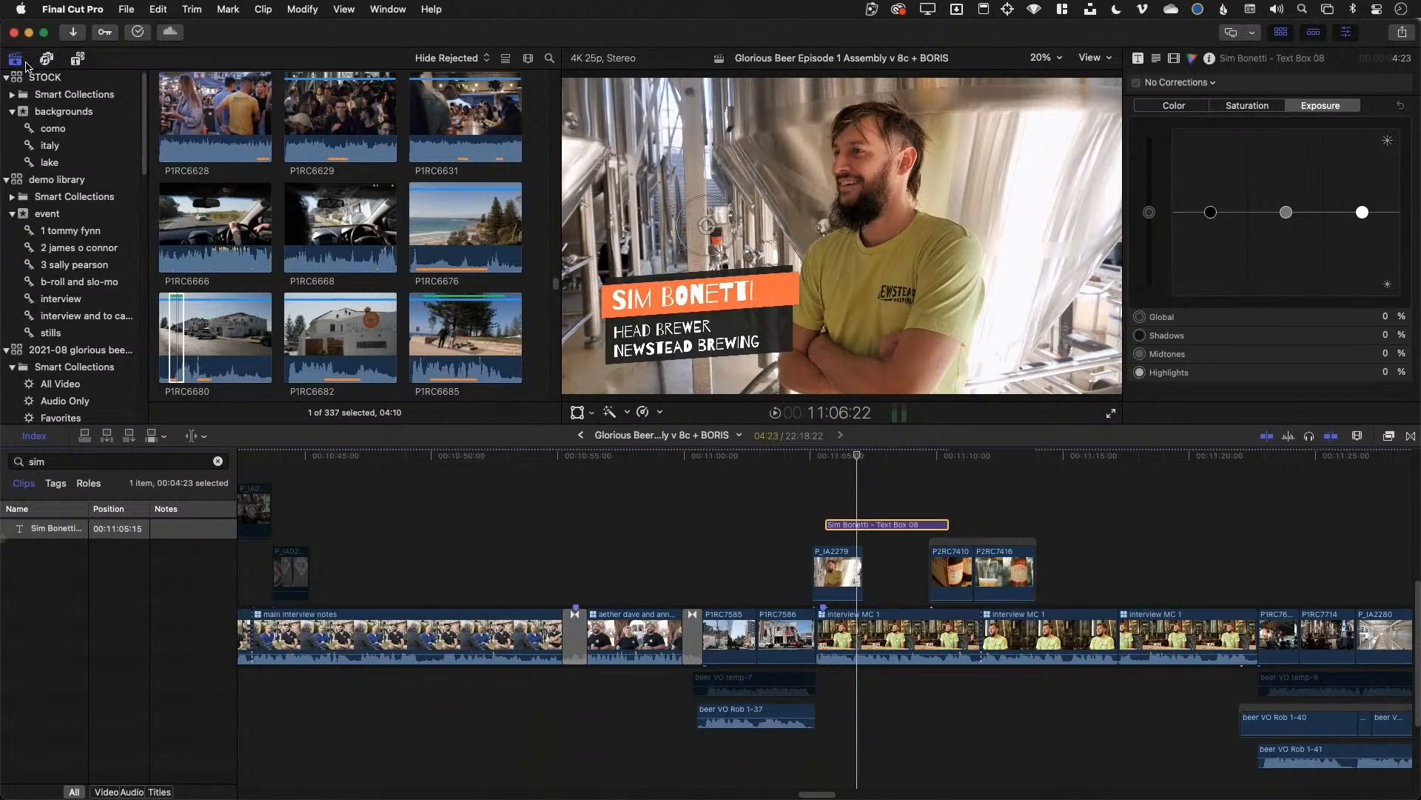
scroll(236, 129, "up", 3)
left_click(506, 59)
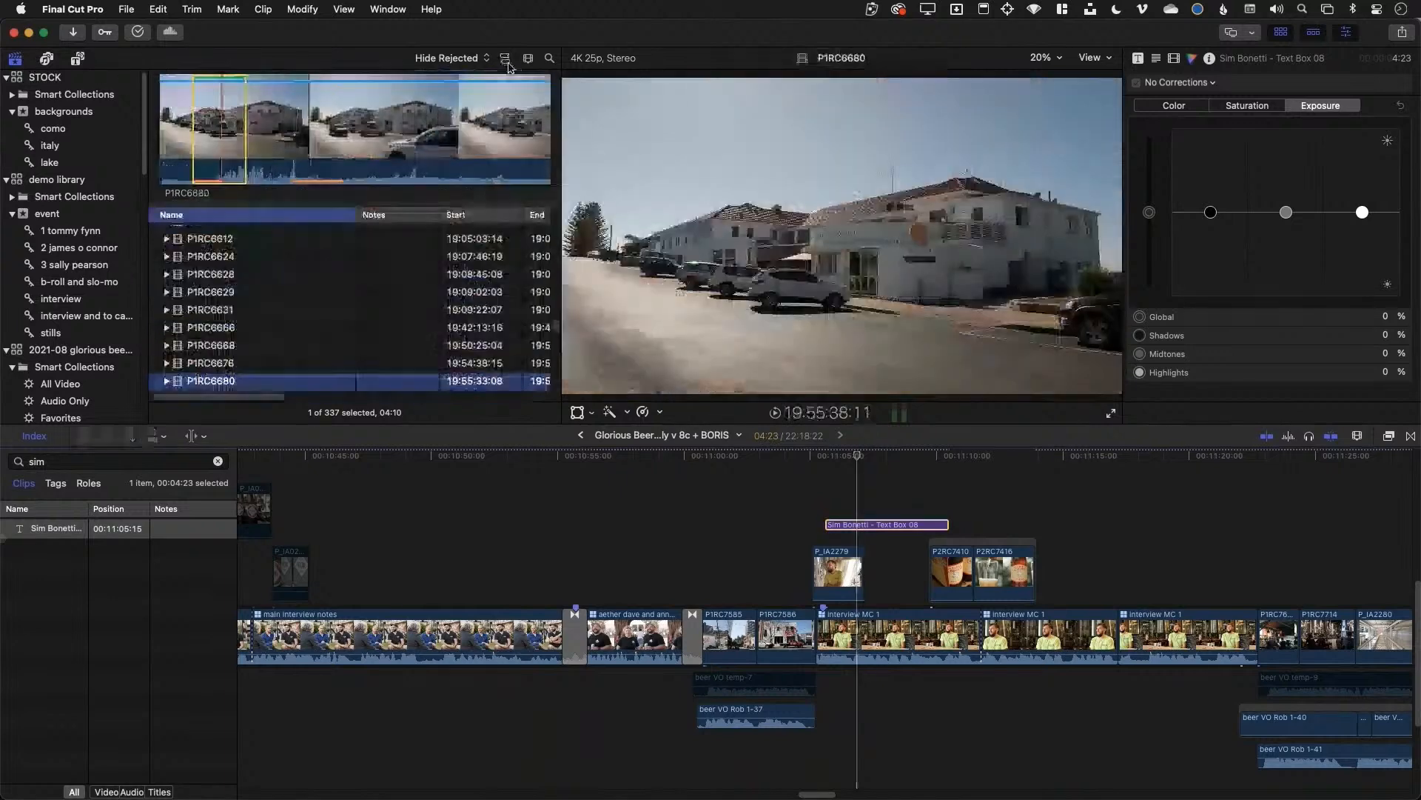
right_click(402, 217)
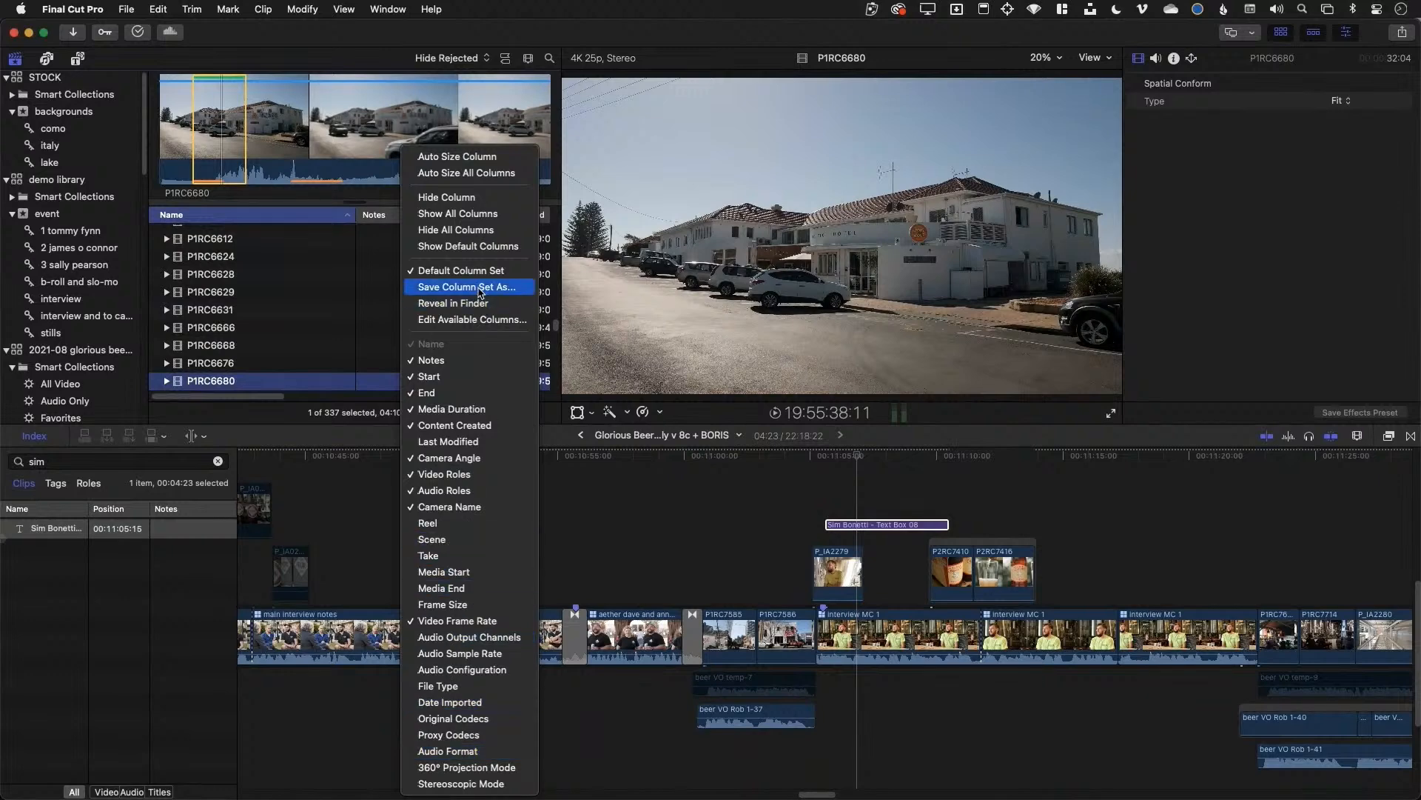
left_click(348, 256)
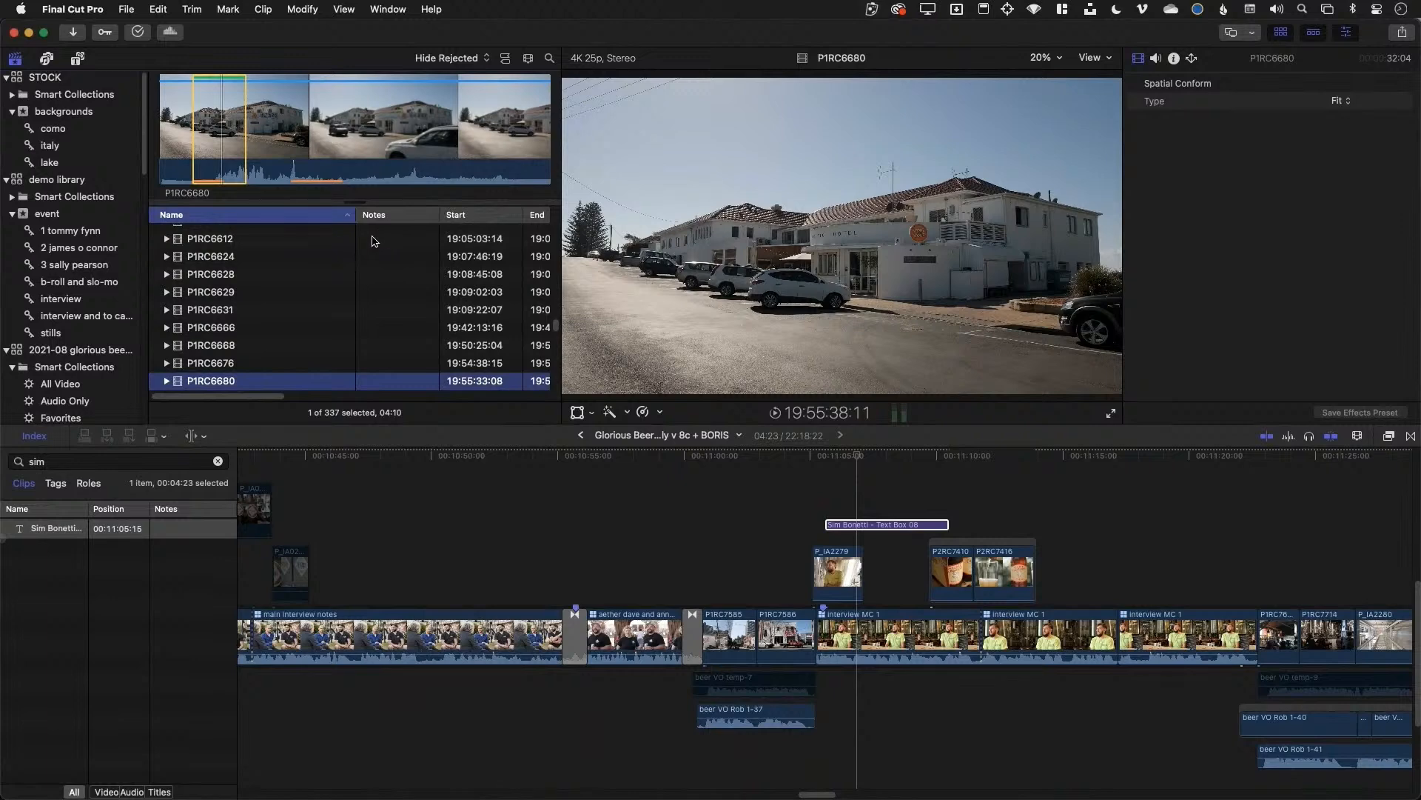
Start P1RC6680's note with a beaming-face emoji from the Character Viewer
left_click(367, 382)
key("ctrl+super+space")
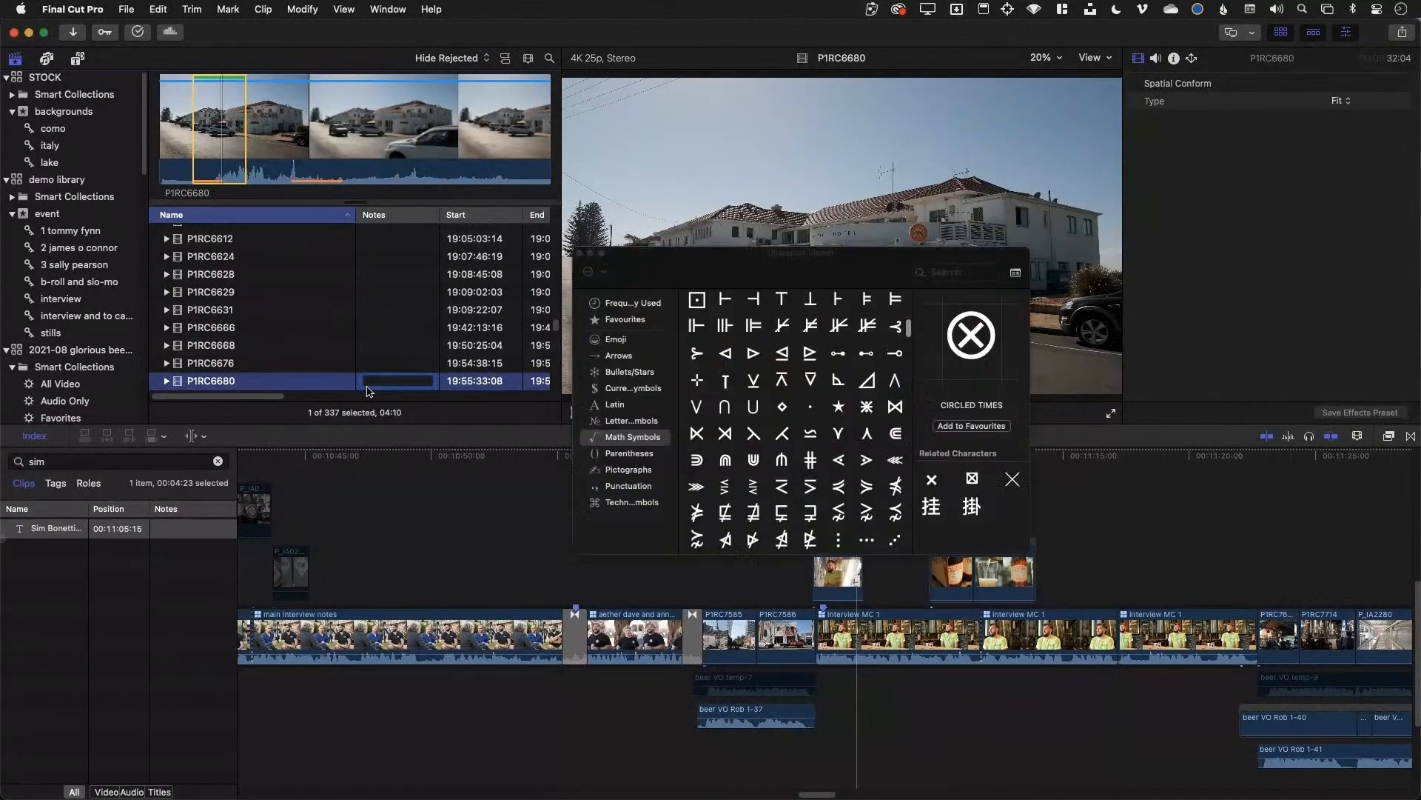
left_click(626, 339)
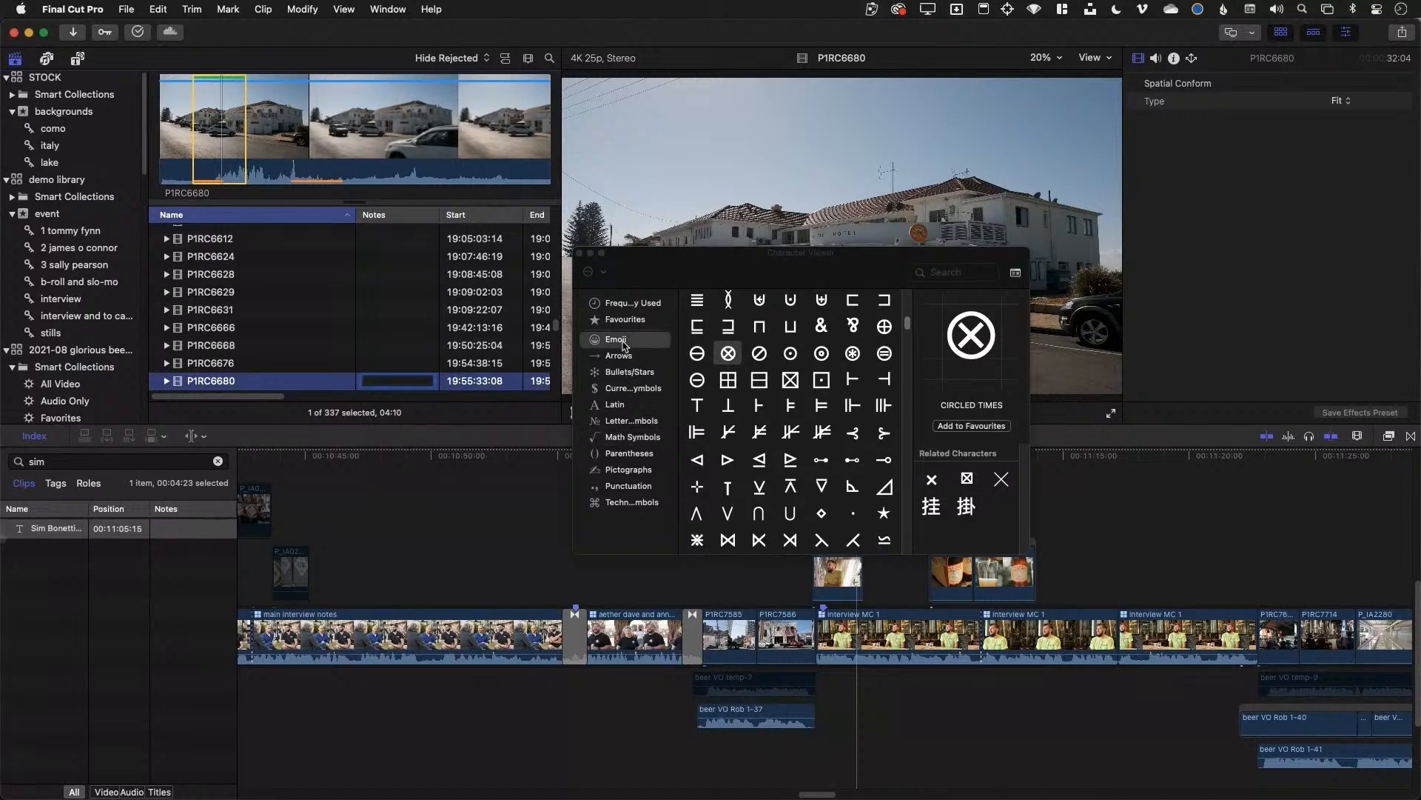
left_click(804, 351)
scroll(822, 474, "down", 10)
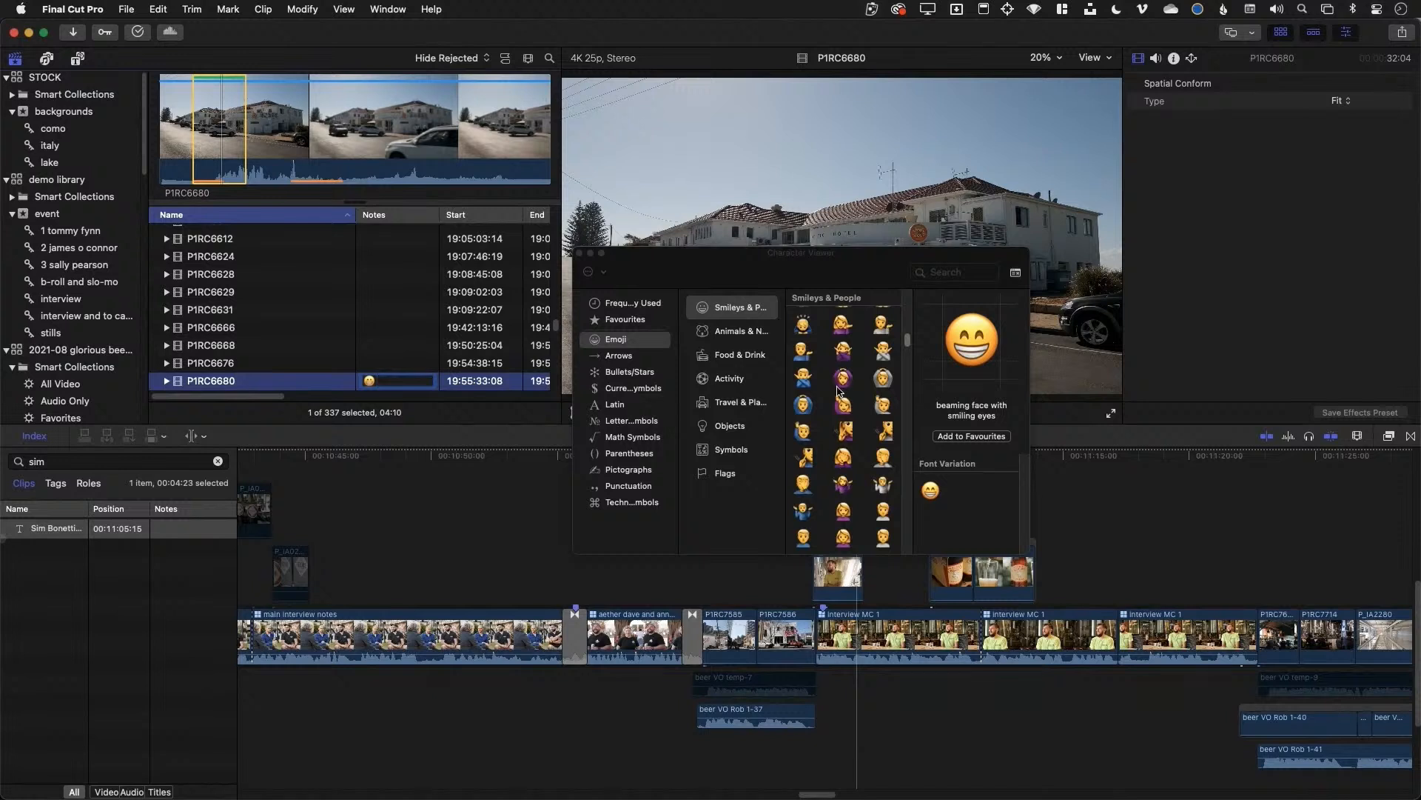
left_click(843, 378)
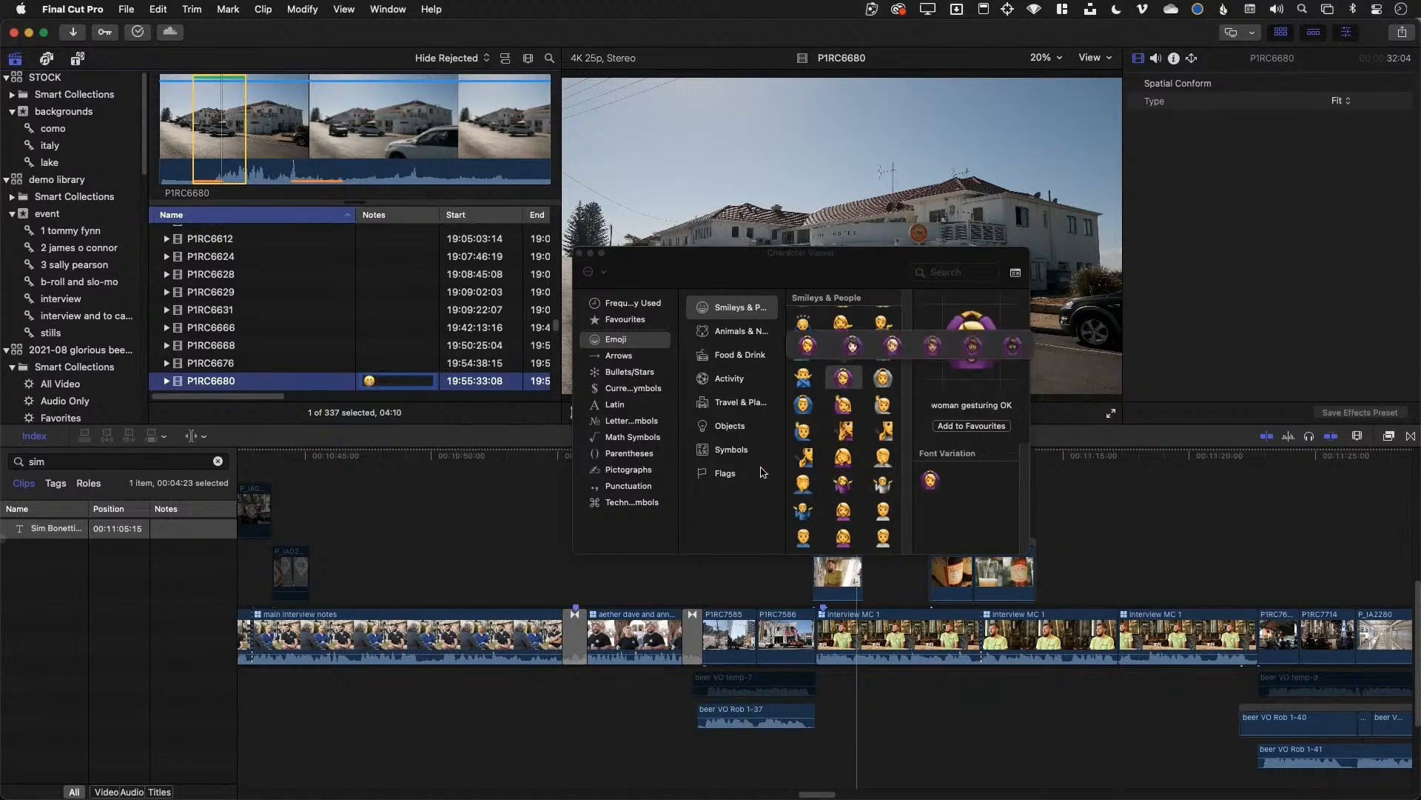
left_click(732, 450)
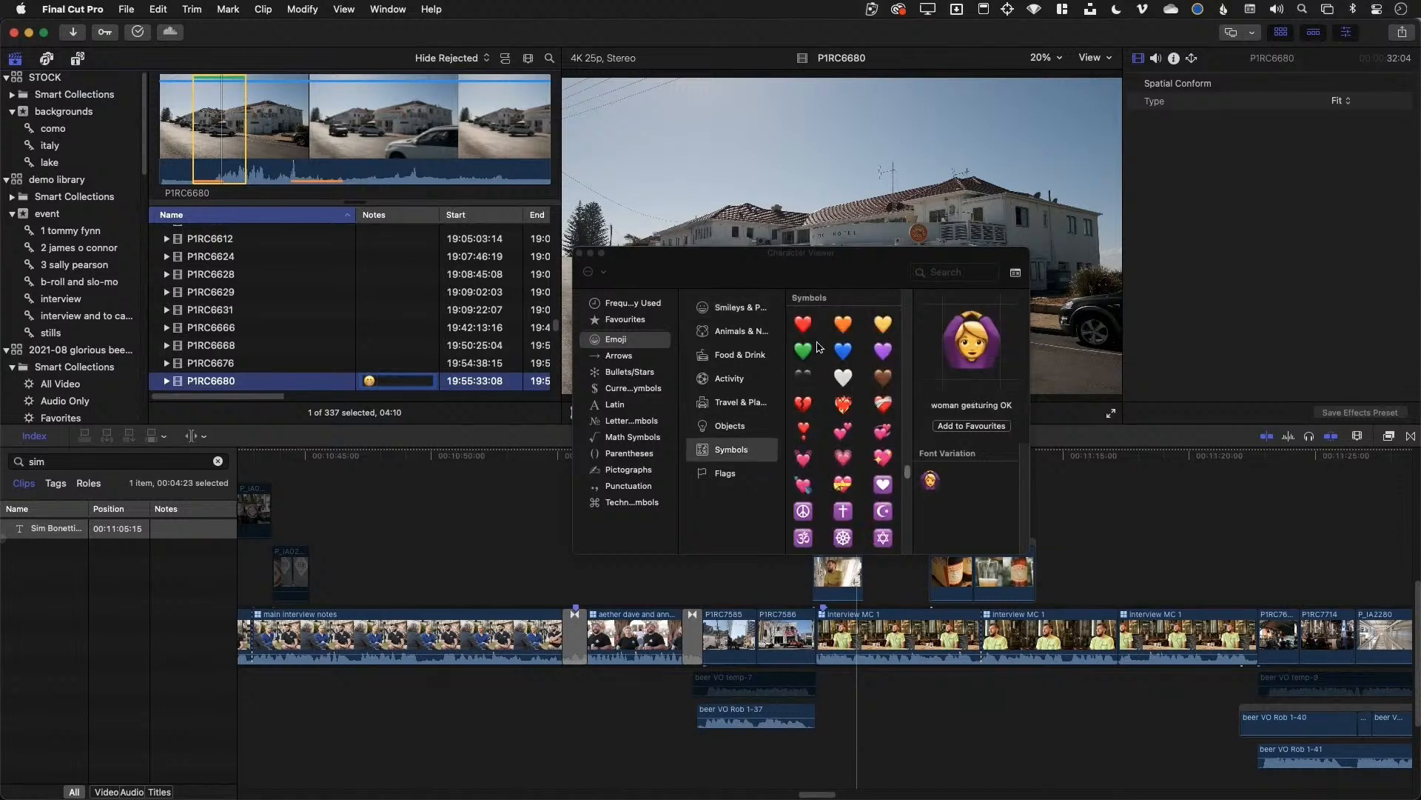
double_click(803, 323)
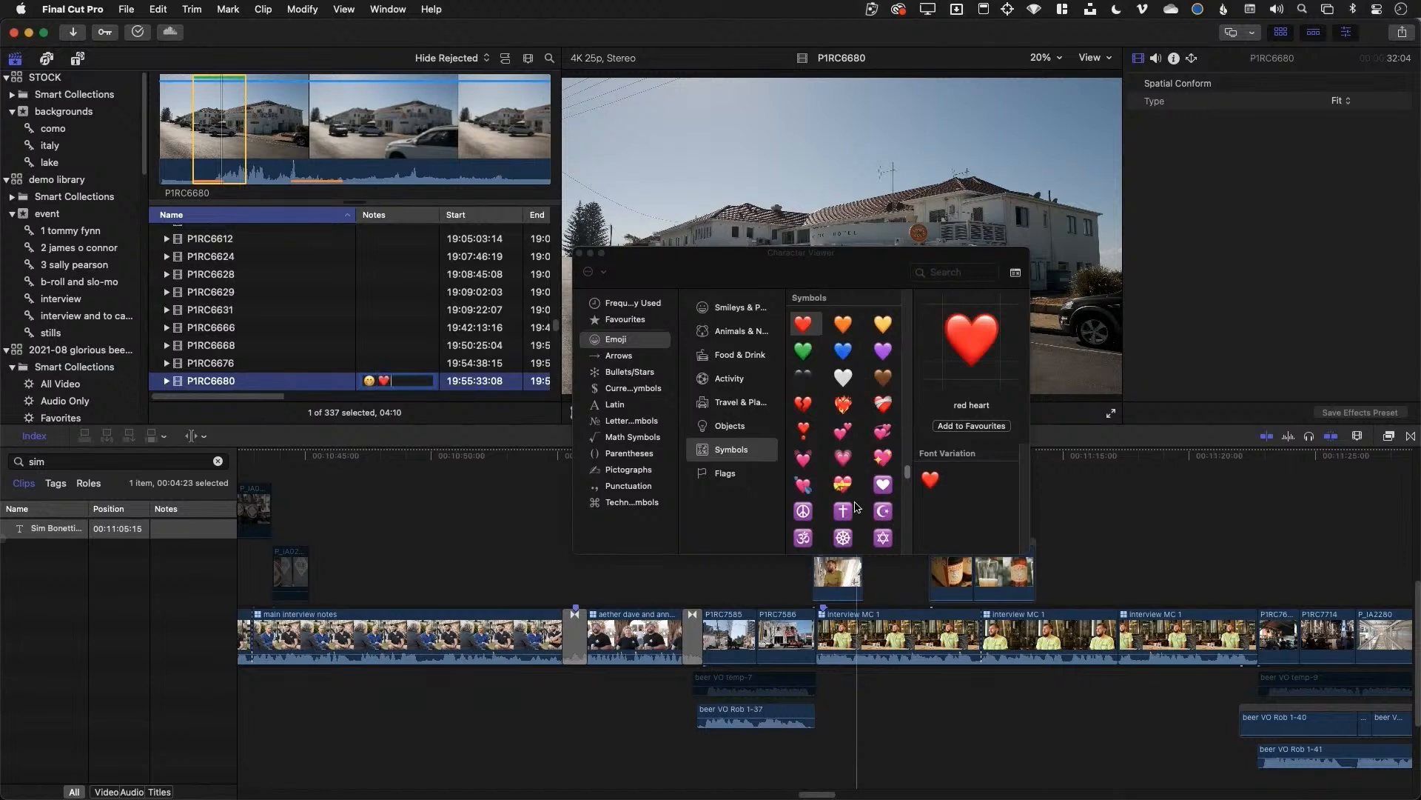
scroll(859, 505, "down", 5)
left_click(849, 477)
double_click(849, 477)
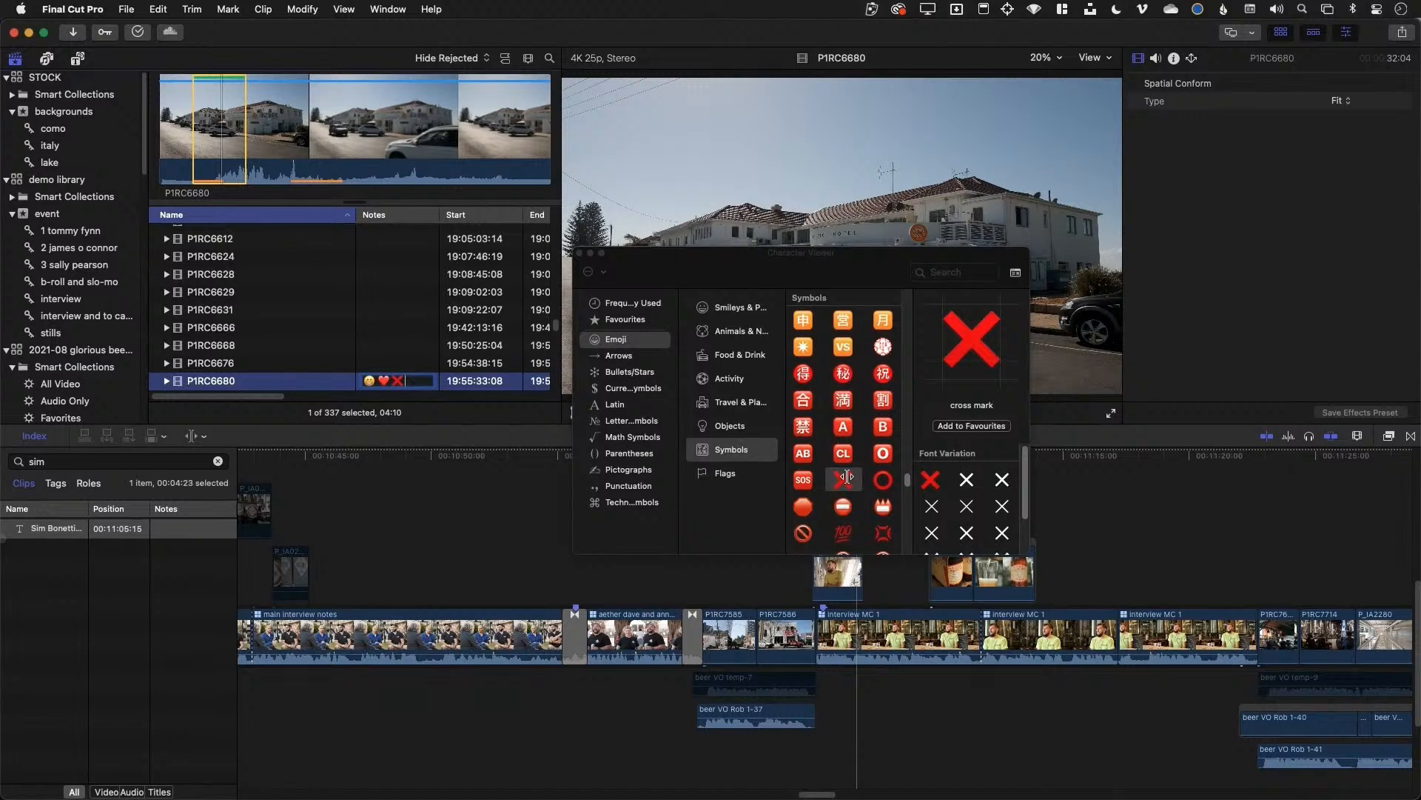
scroll(852, 452, "down", 10)
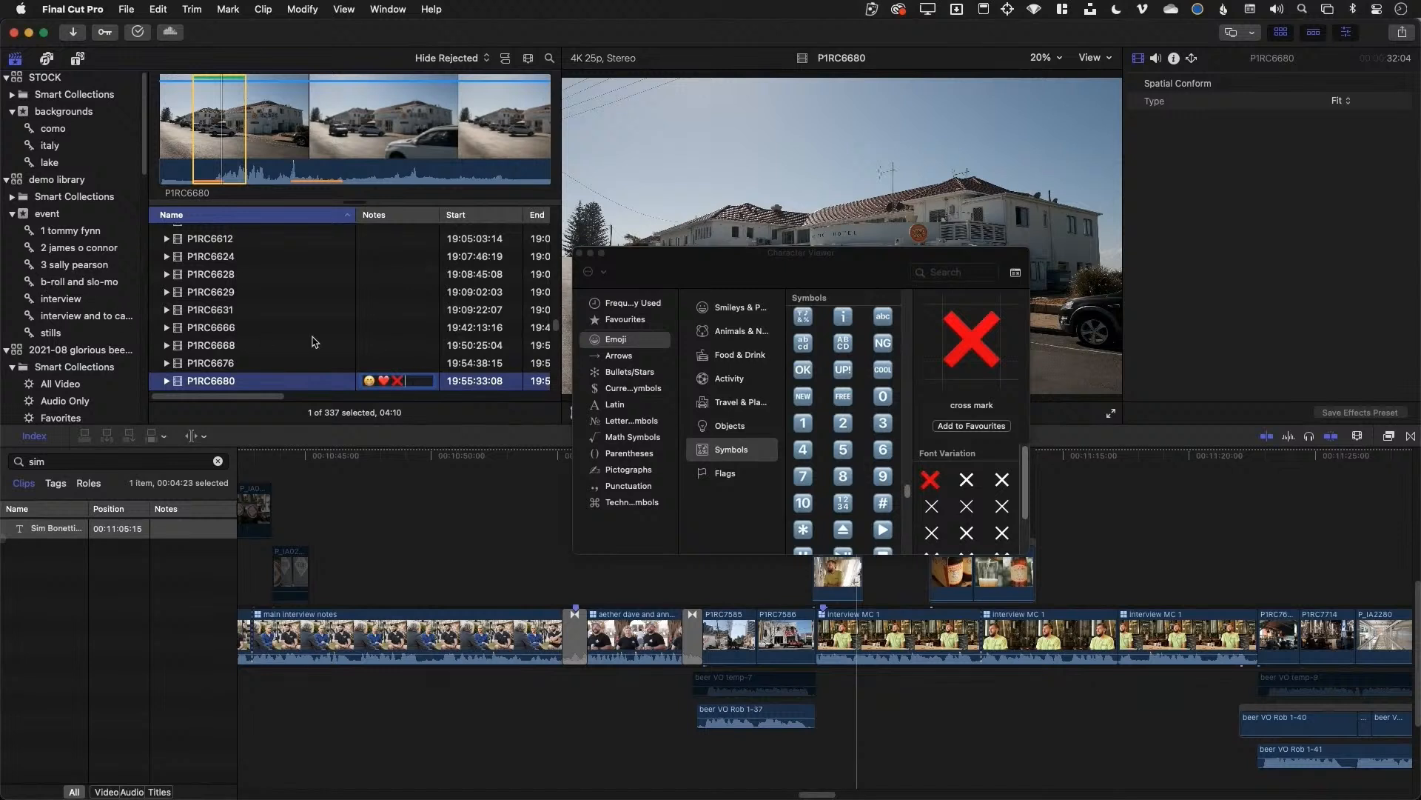
scroll(363, 344, "down", 5)
scroll(363, 344, "up", 1)
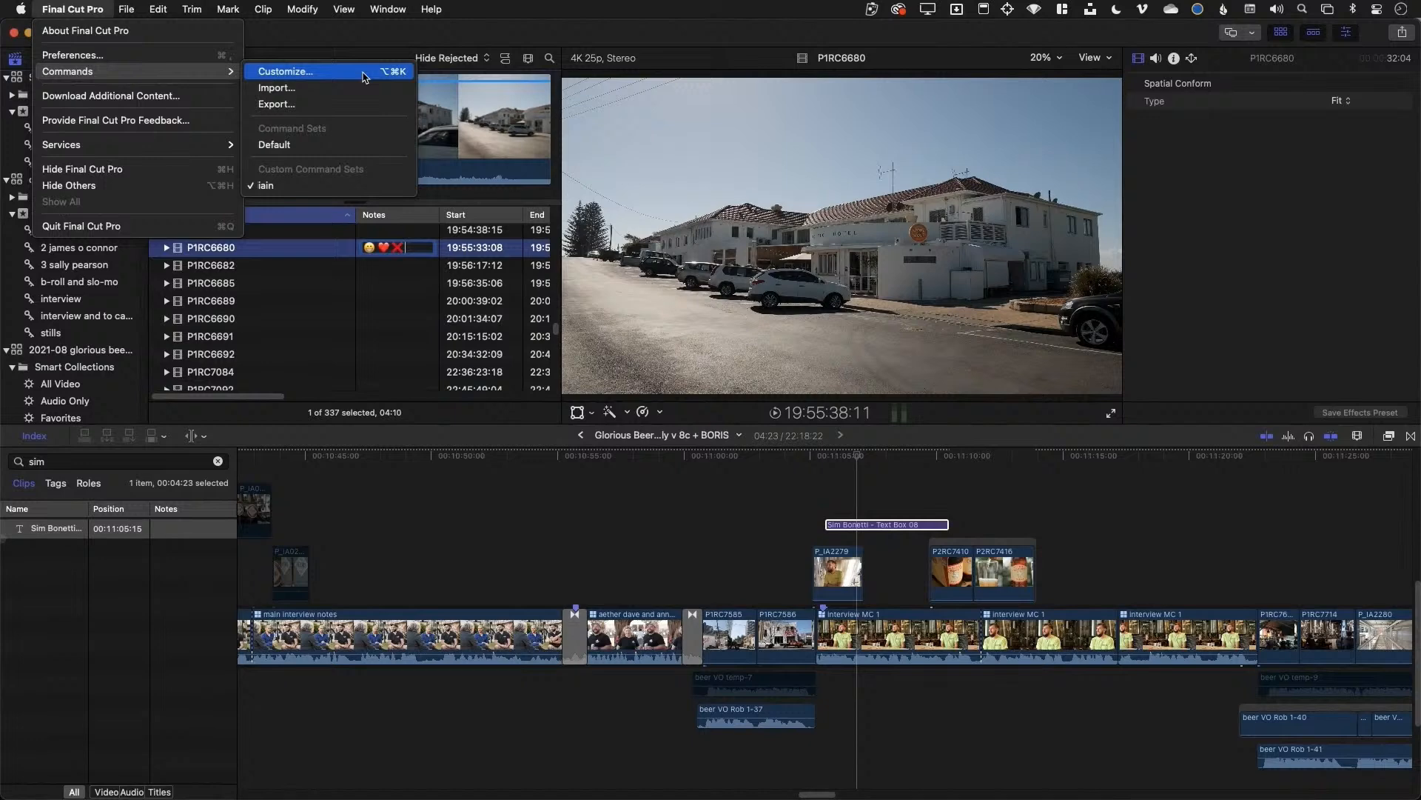
Open the Command Editor and review the semicolon key's bindings, including Go to Previous Edit
left_click(365, 72)
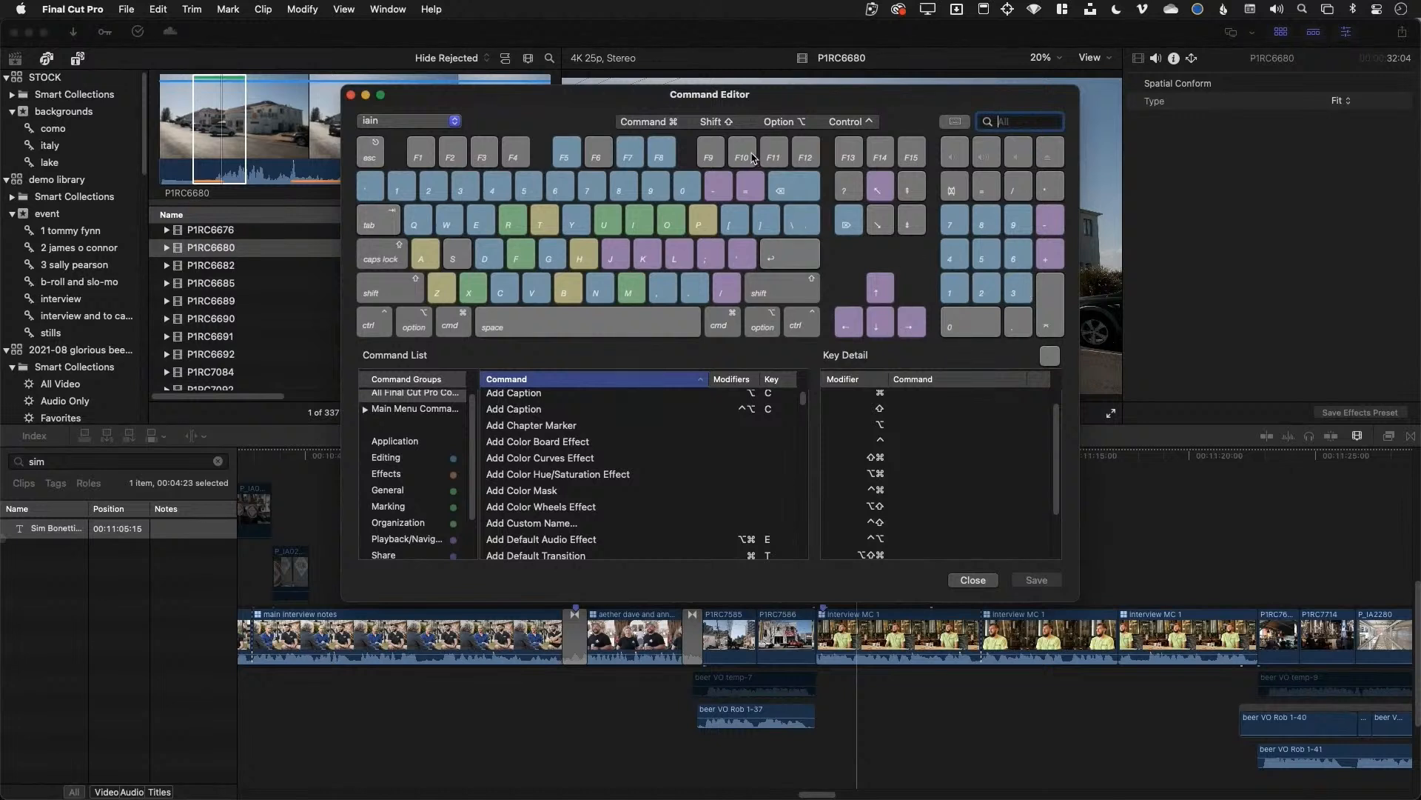
key("shift")
key("shift")
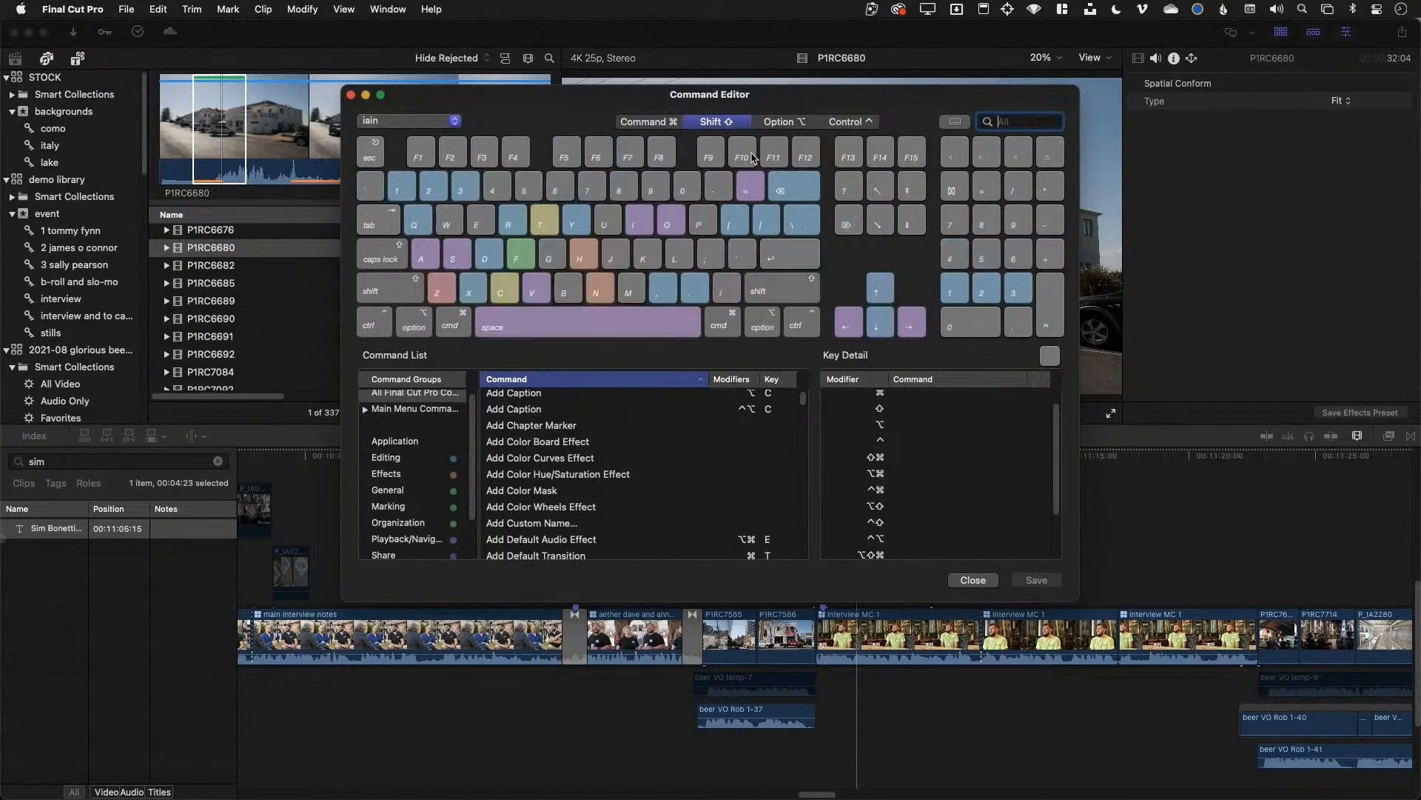
left_click(730, 124)
left_click(709, 259)
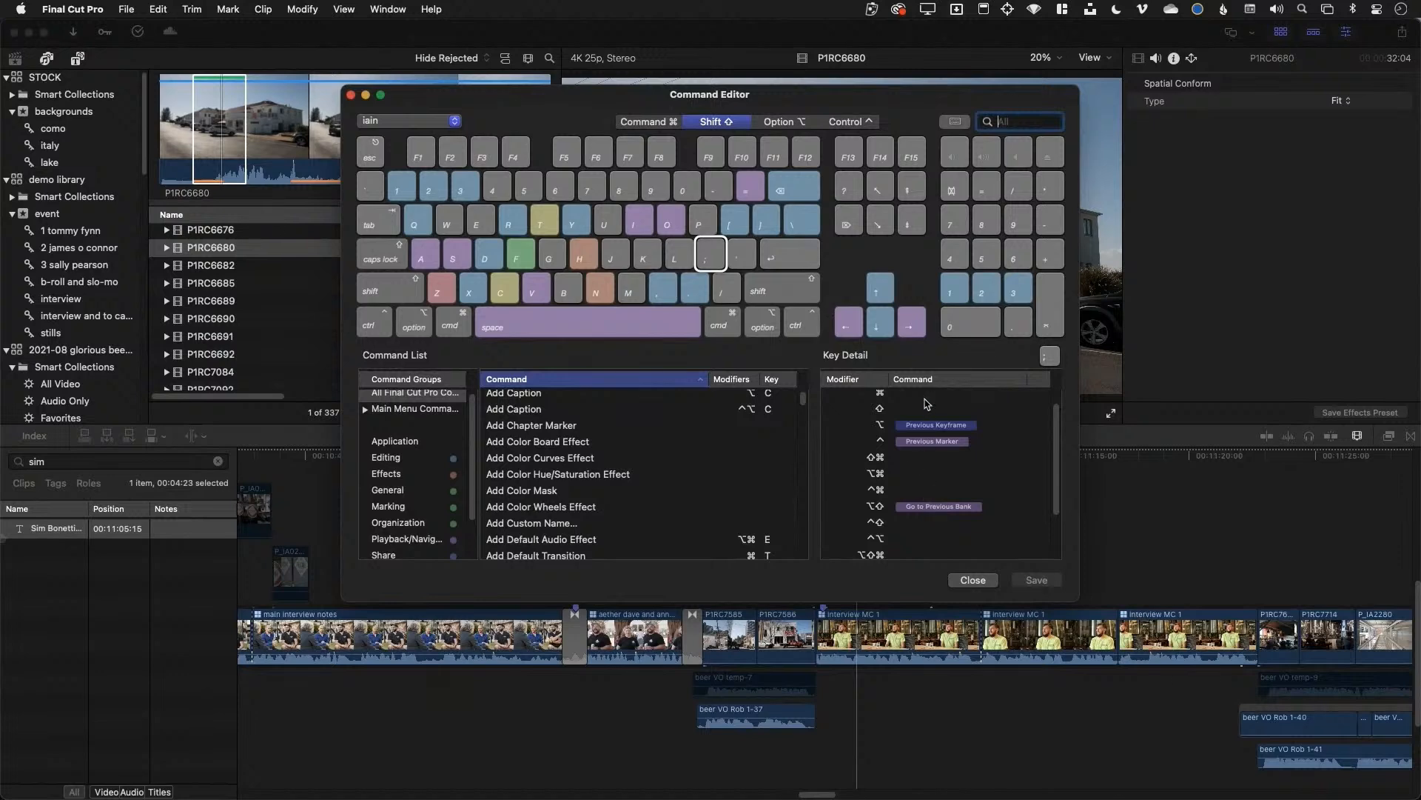
scroll(875, 539, "up", 2)
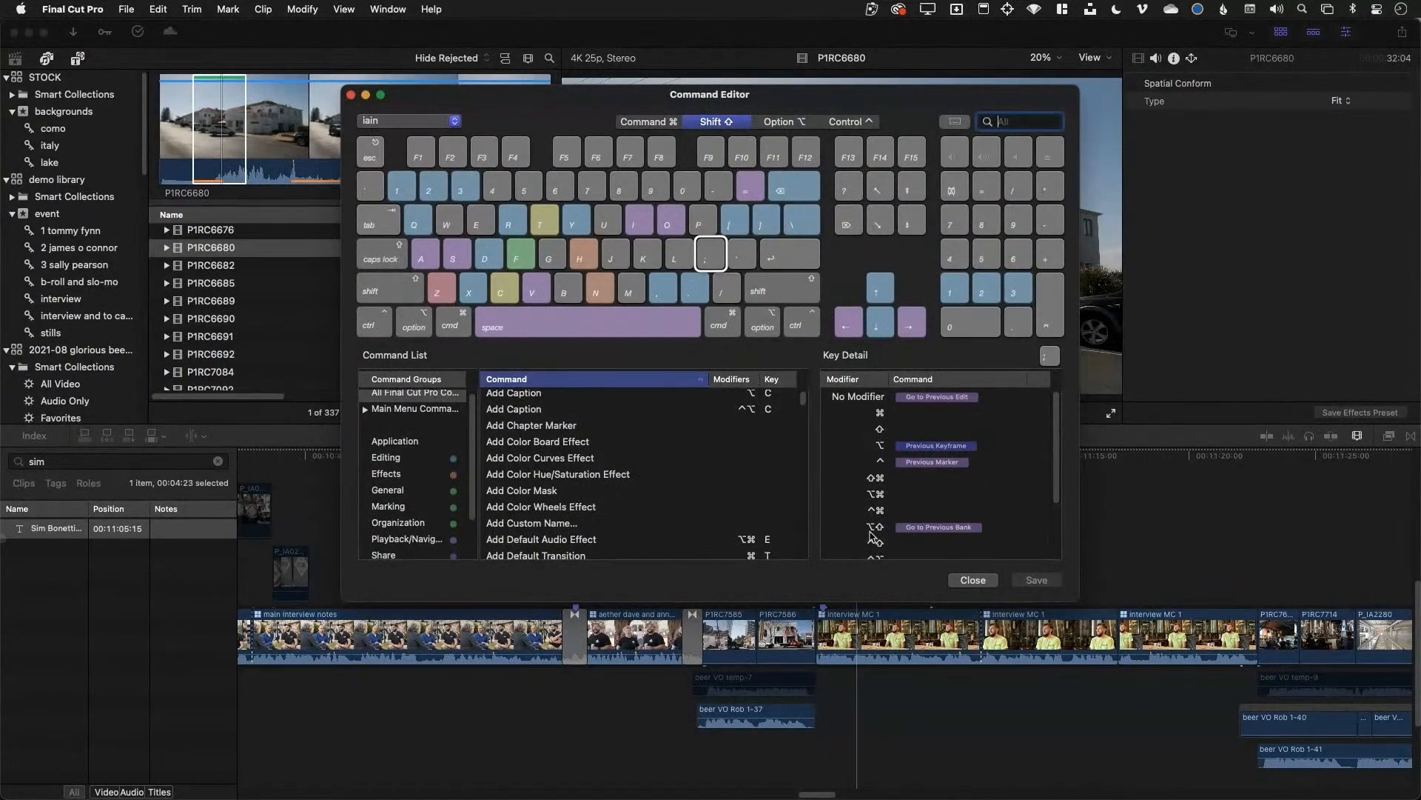
left_click(739, 120)
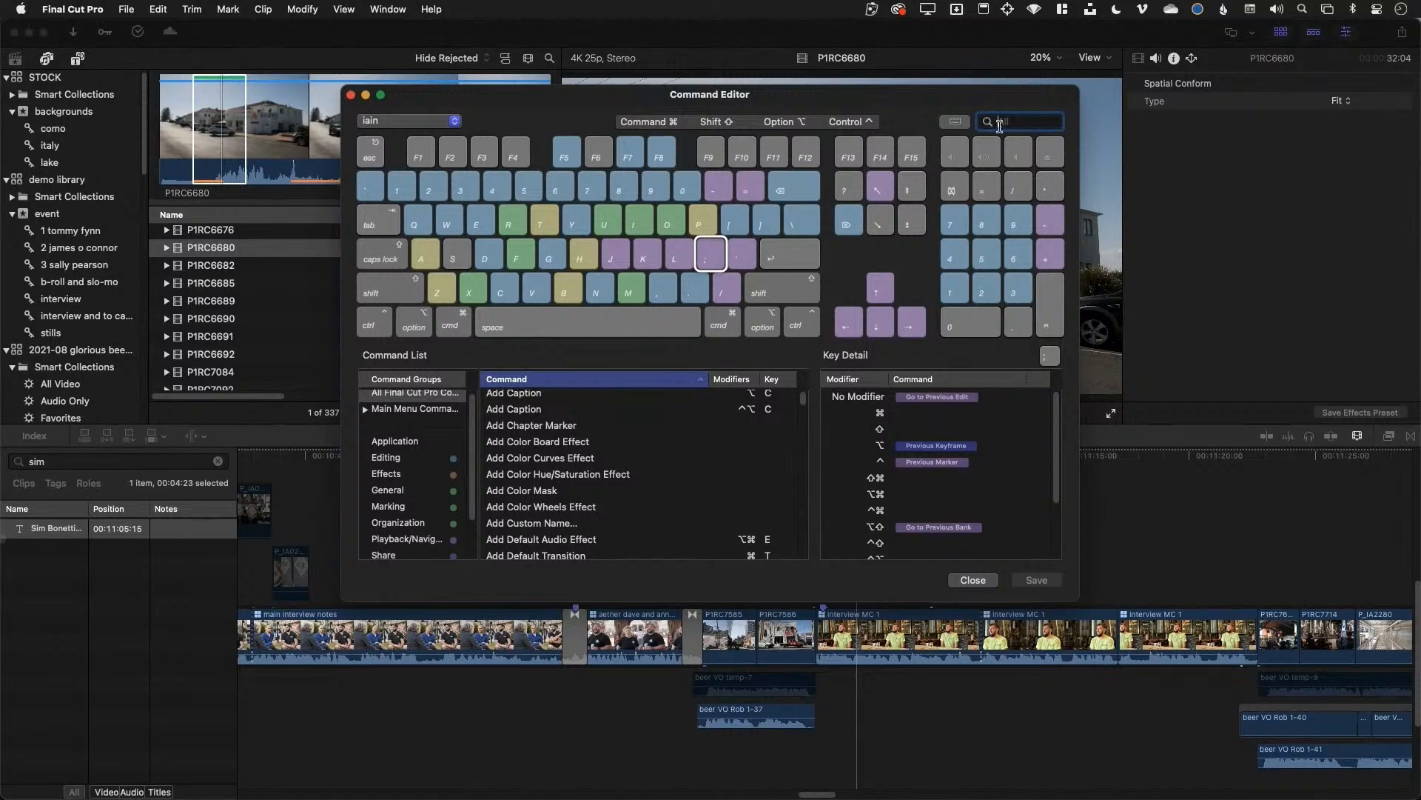
Filter commands by 'color' and review the Apply Color Correction from Clips Back commands
type("color")
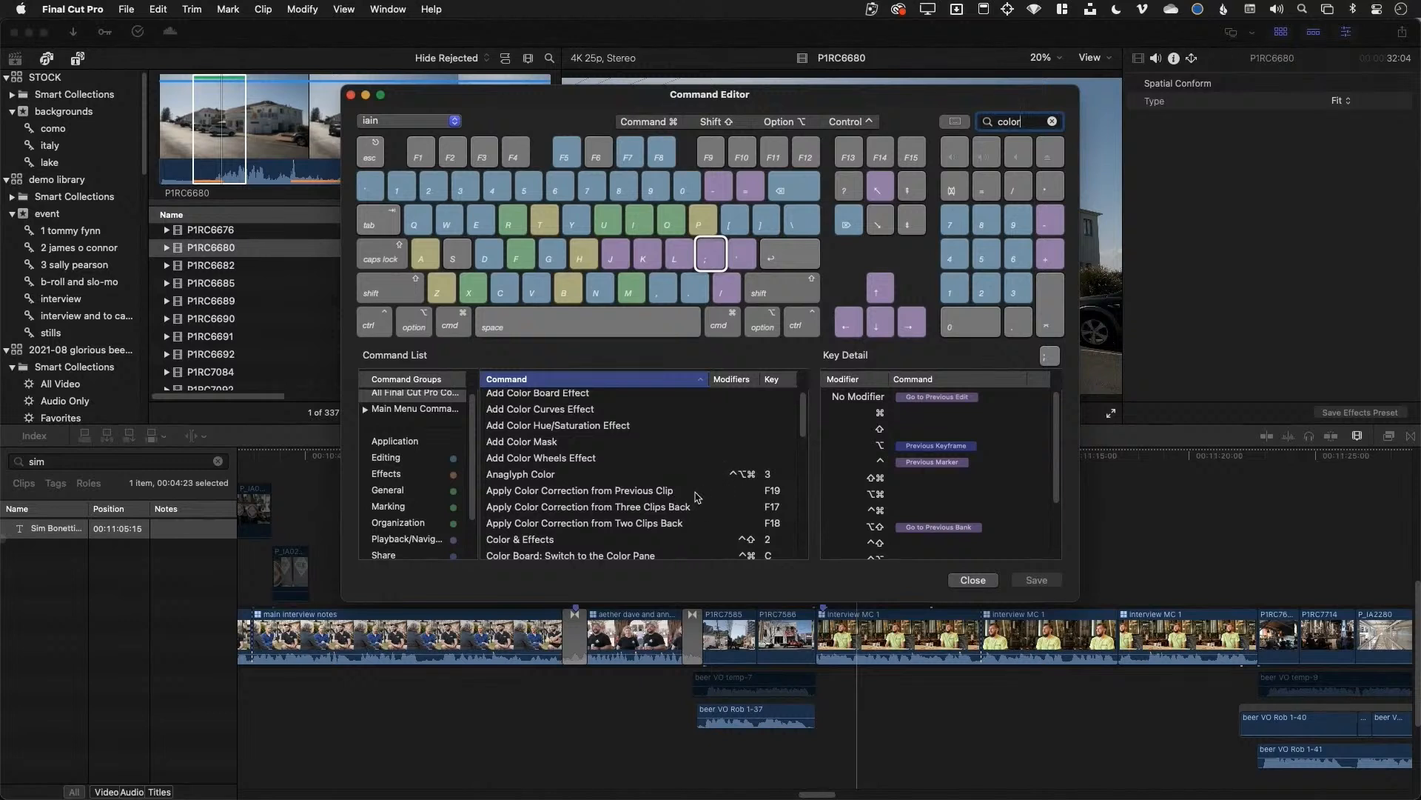
left_click(679, 491)
left_click(682, 508)
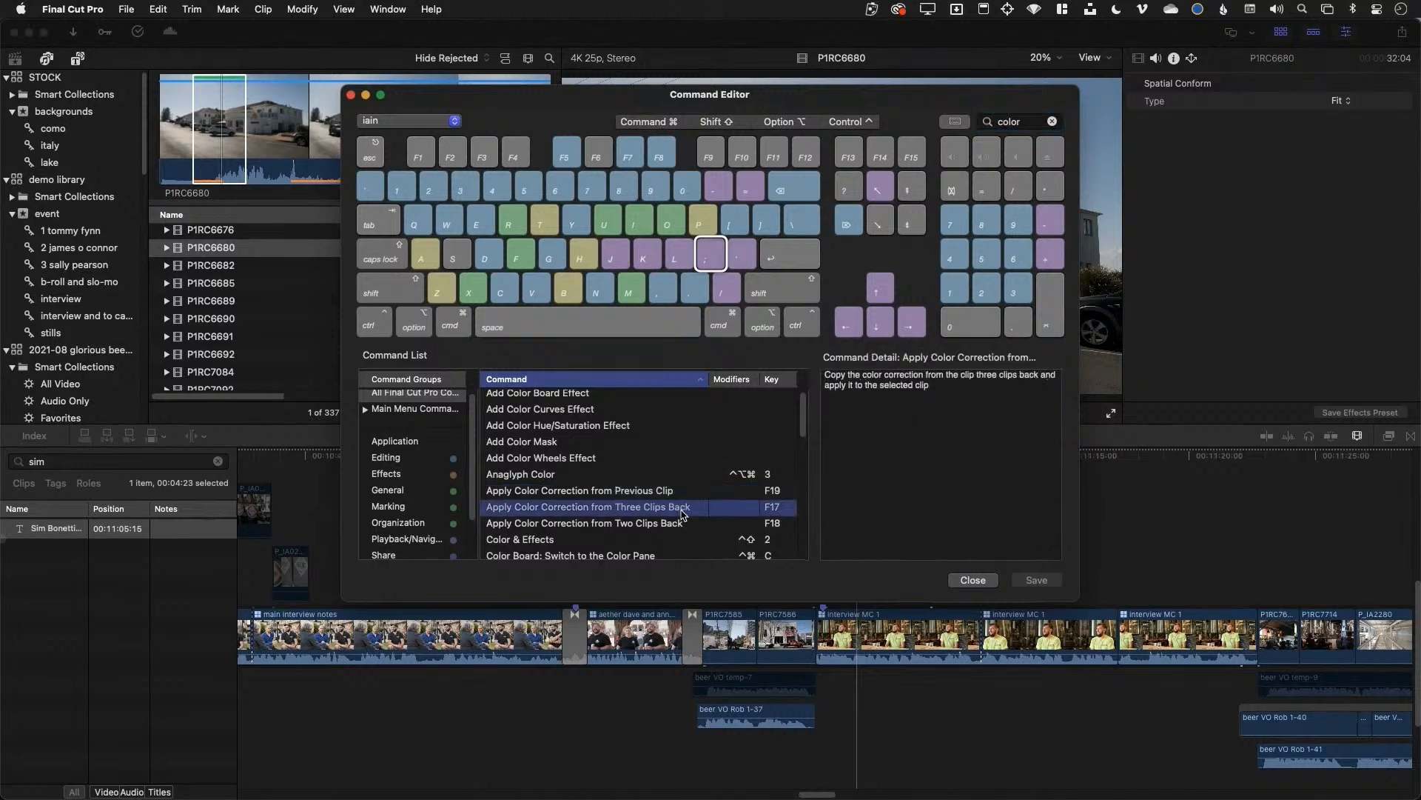
left_click(659, 492)
left_click(668, 508)
left_click(666, 522)
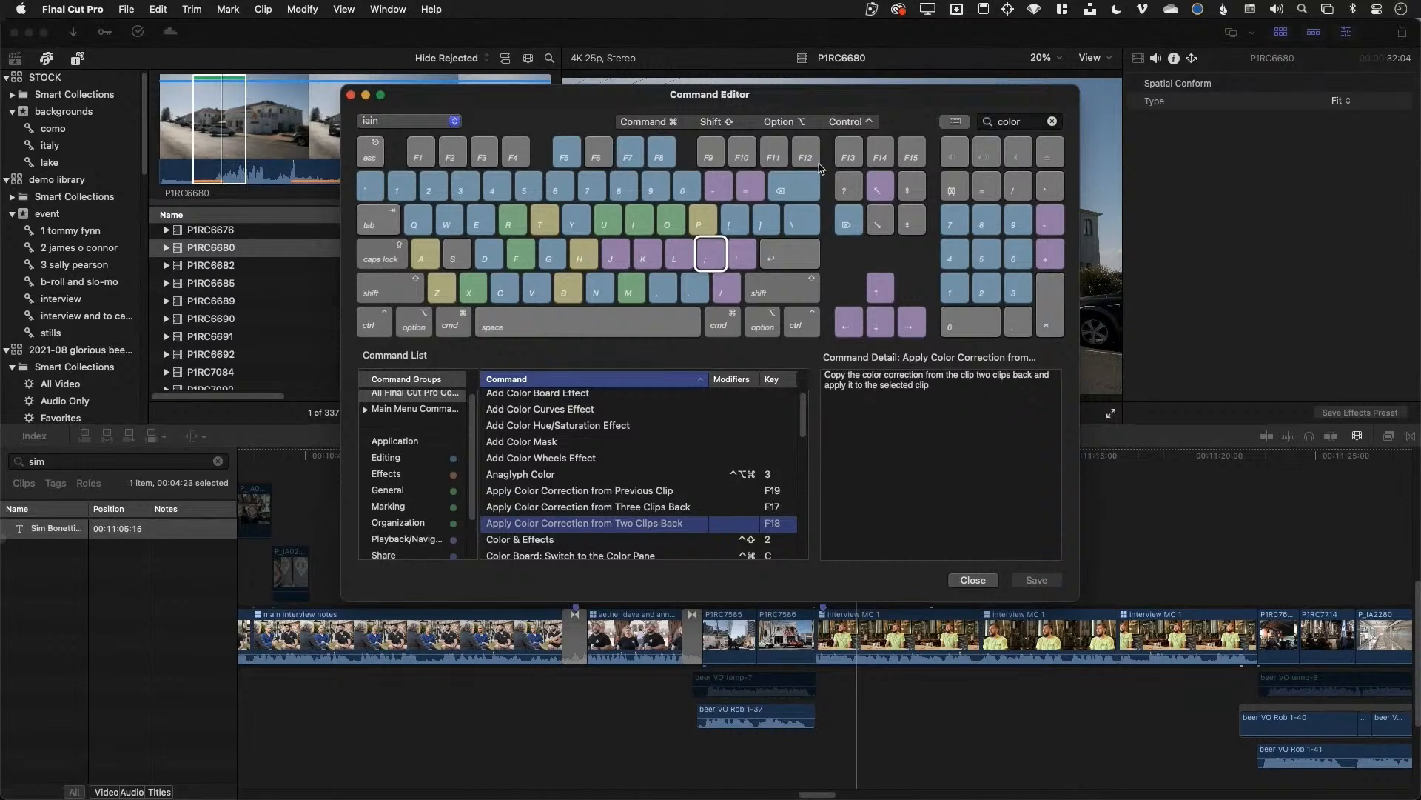
Try assigning Add Color Wheels Effect to key 9 in the Shift layout
left_click(722, 123)
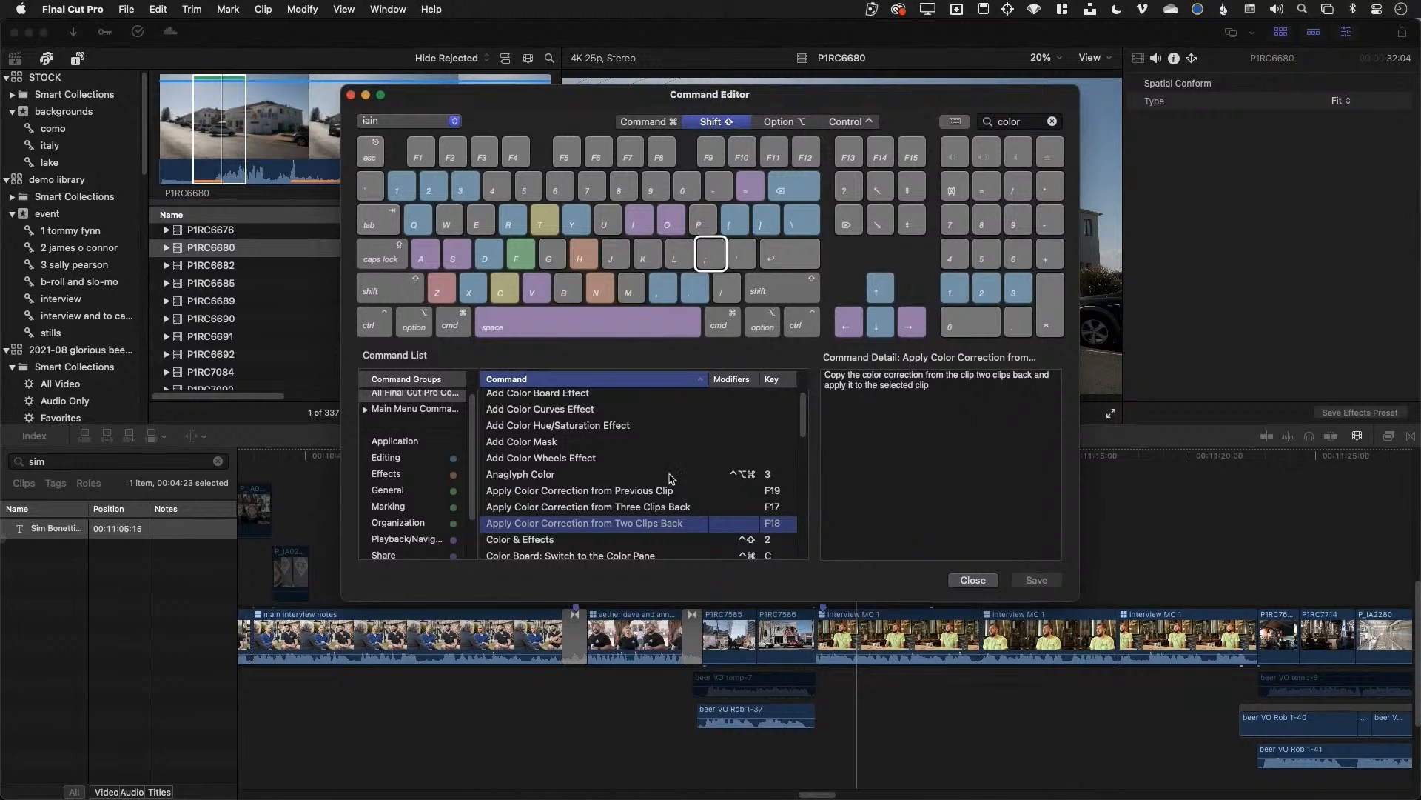
left_click_drag(592, 459, 624, 455)
left_click(723, 122)
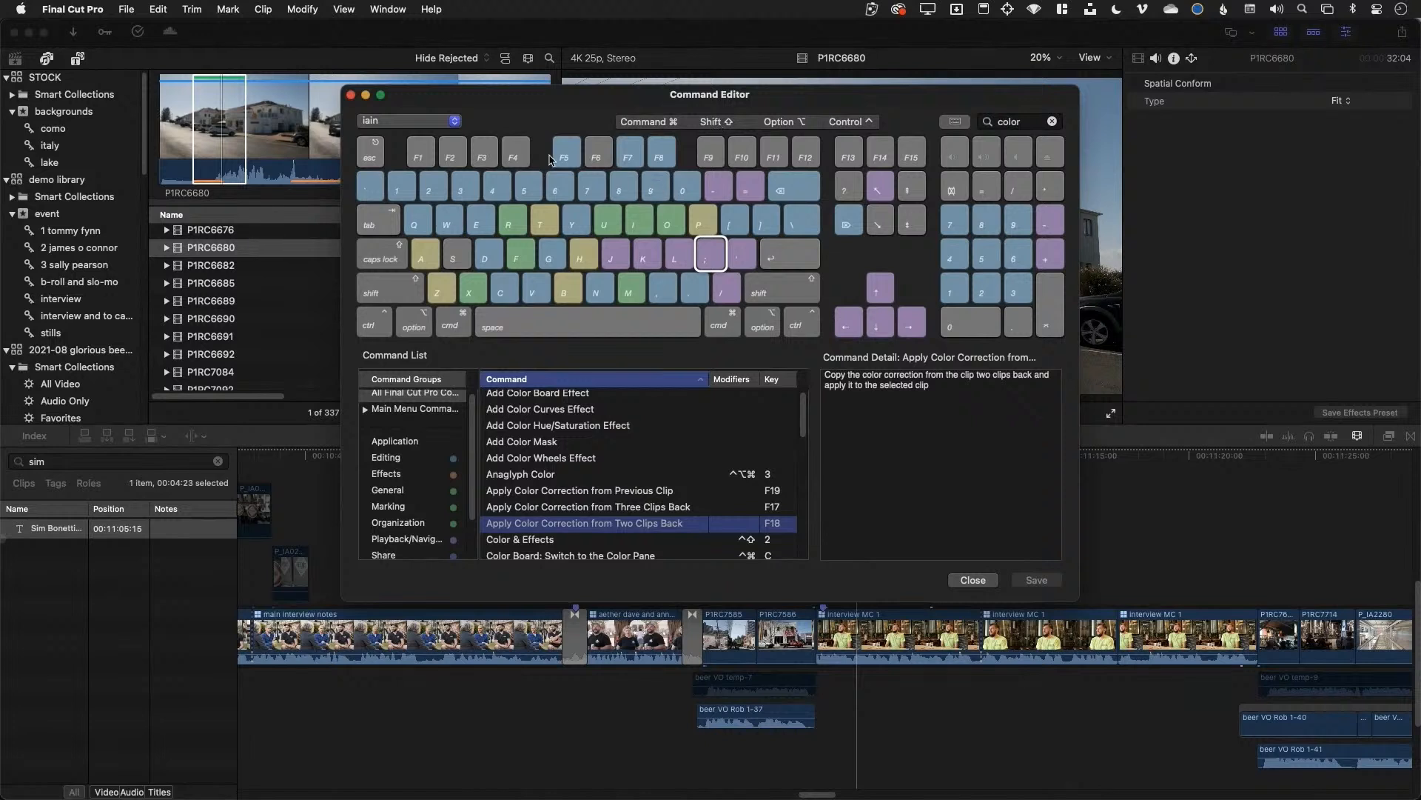
left_click(426, 121)
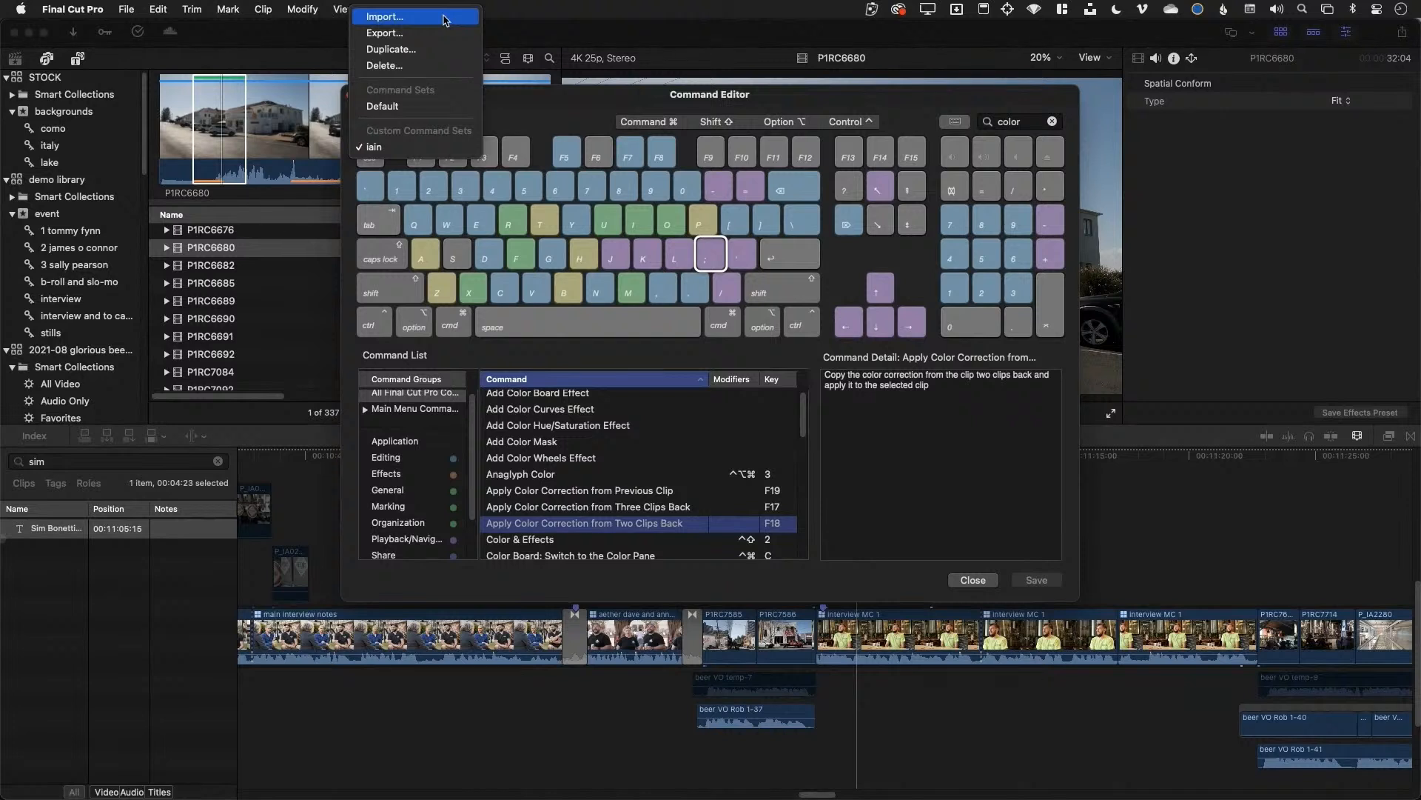
Show the 0 key's bindings, such as Set Volume to Silence
left_click(604, 91)
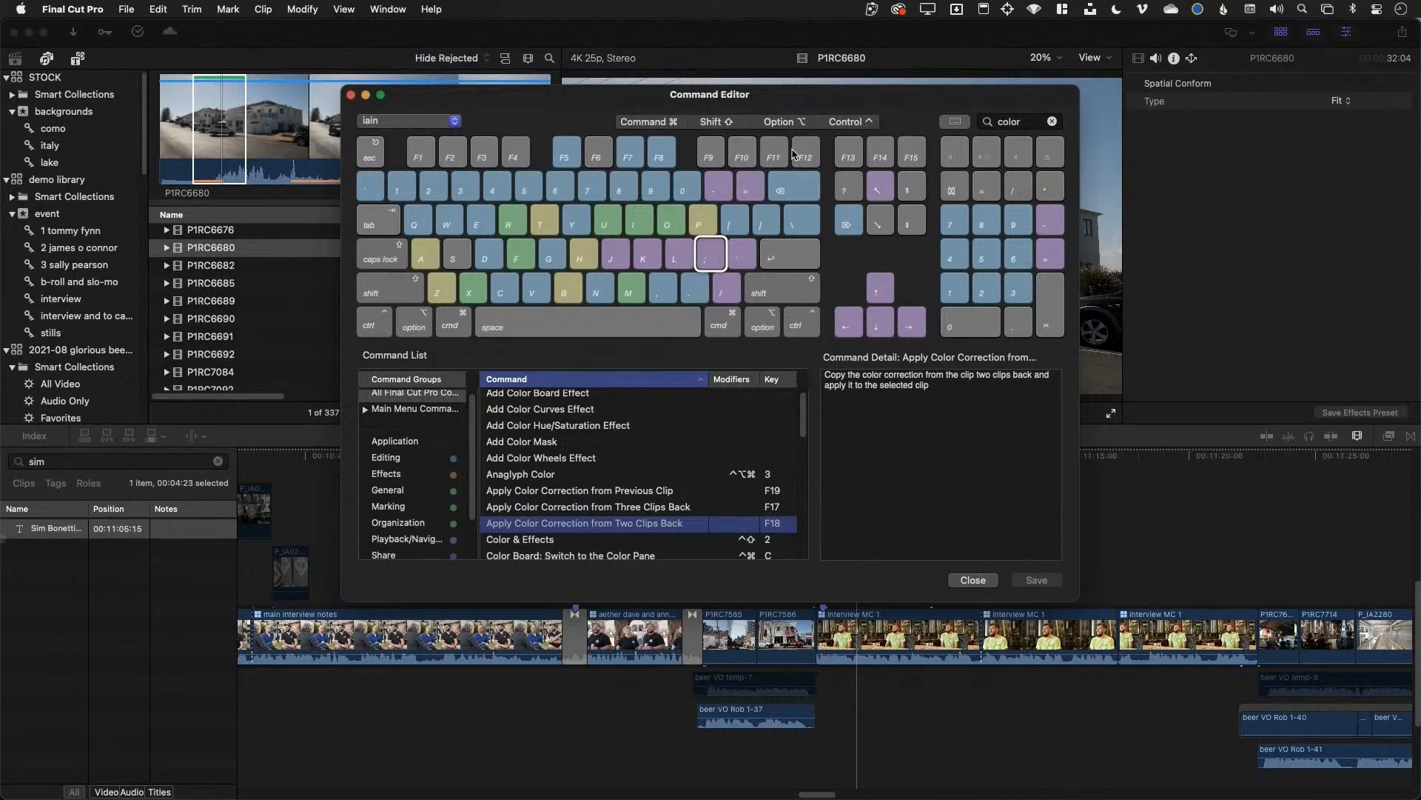
left_click(692, 191)
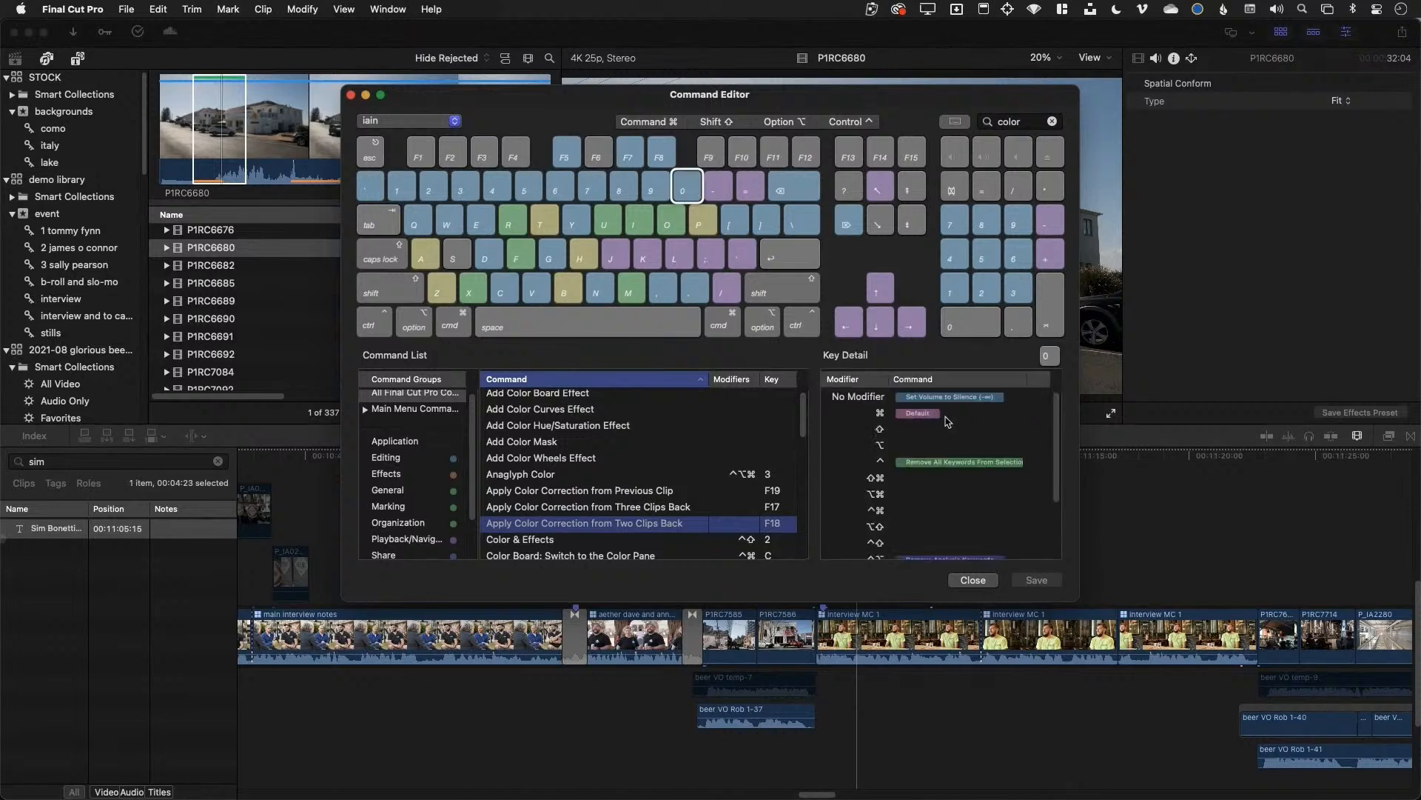
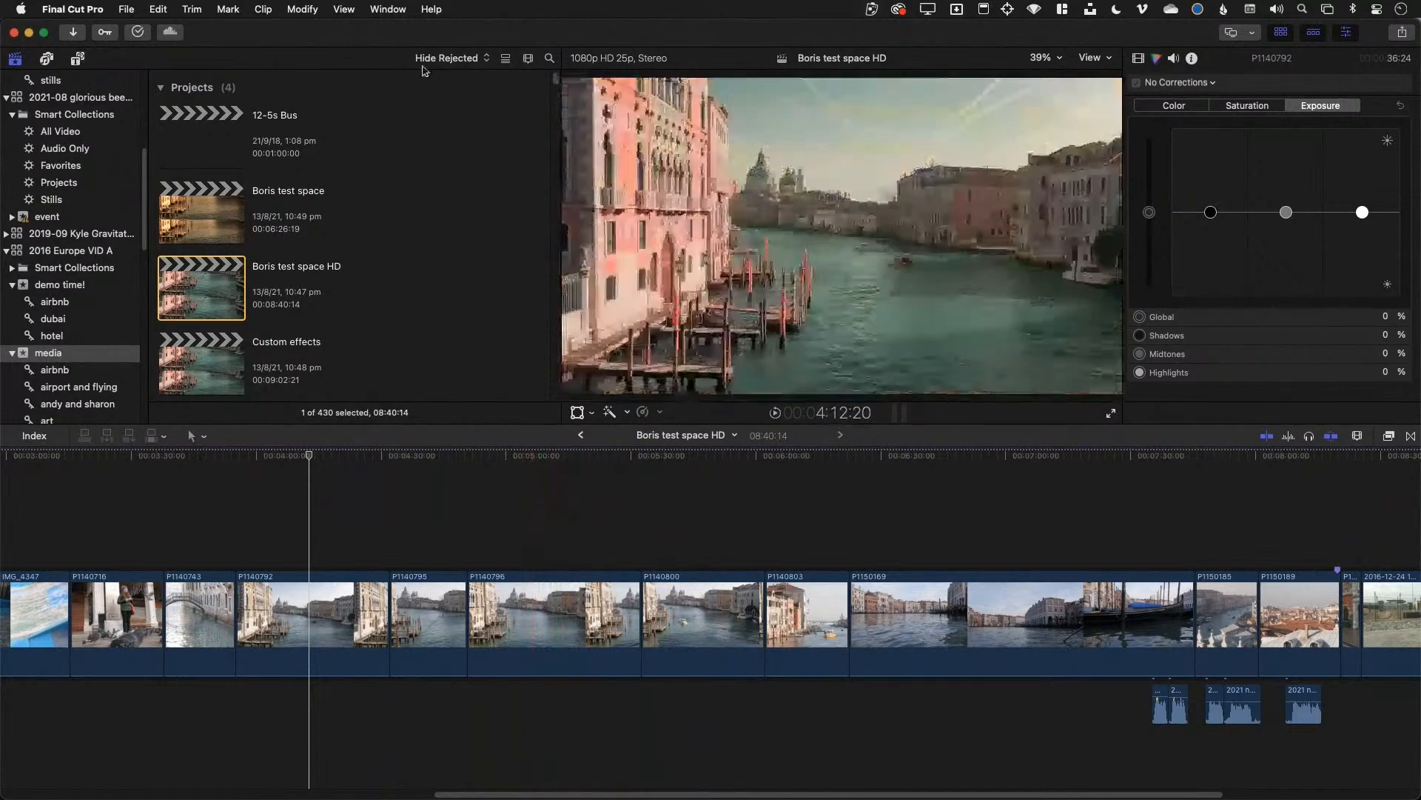
Switch the window layout to the Color & Effects workspace
left_click(388, 9)
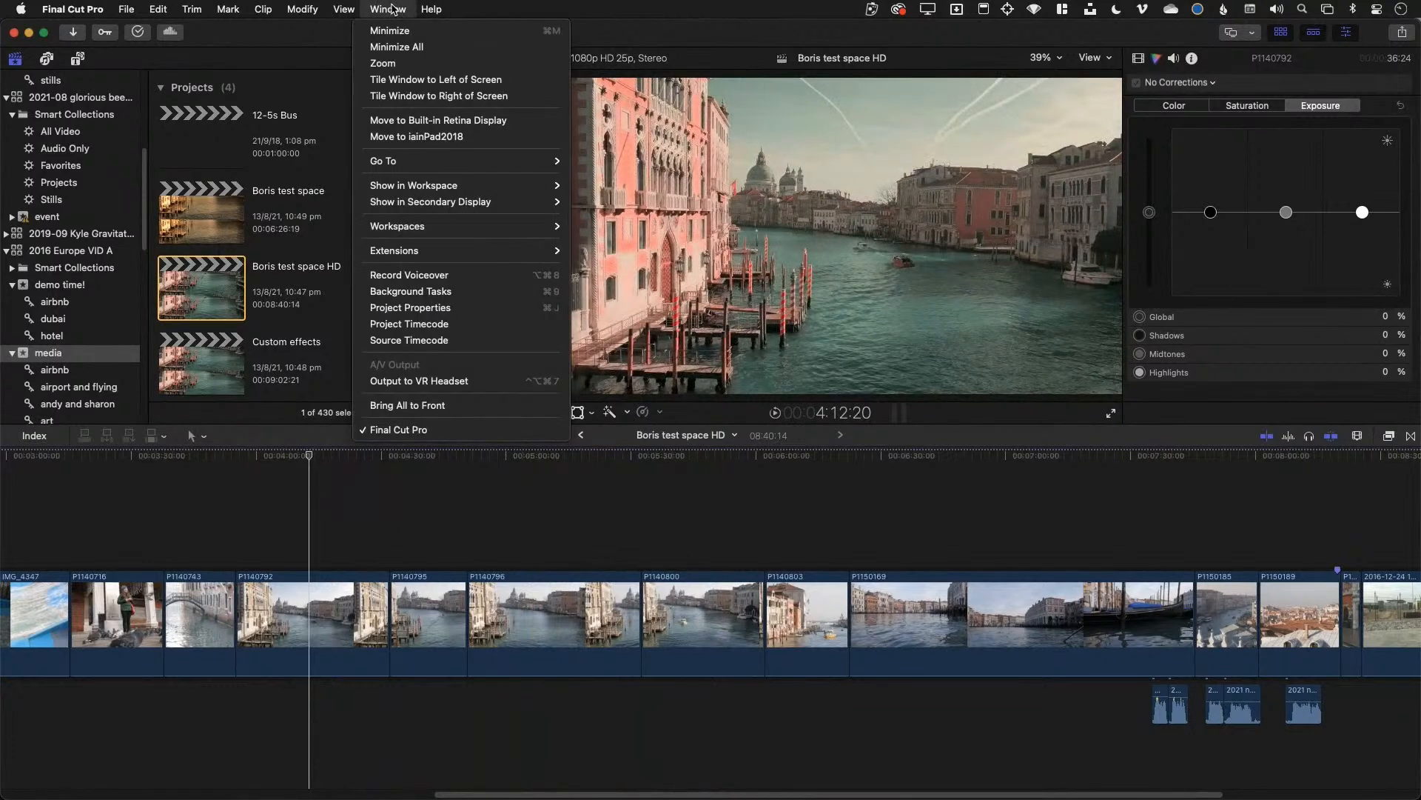
mouse_move(416, 191)
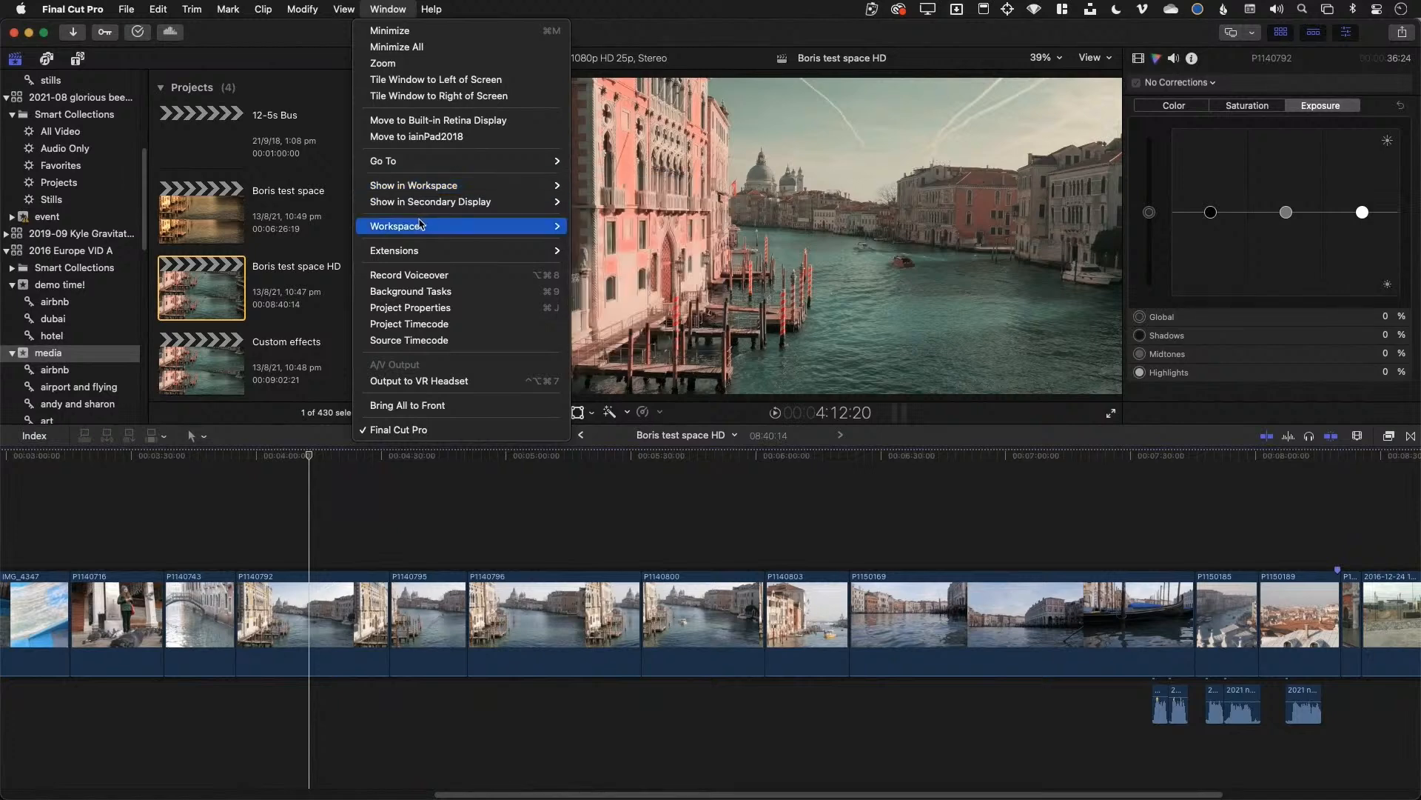
mouse_move(422, 225)
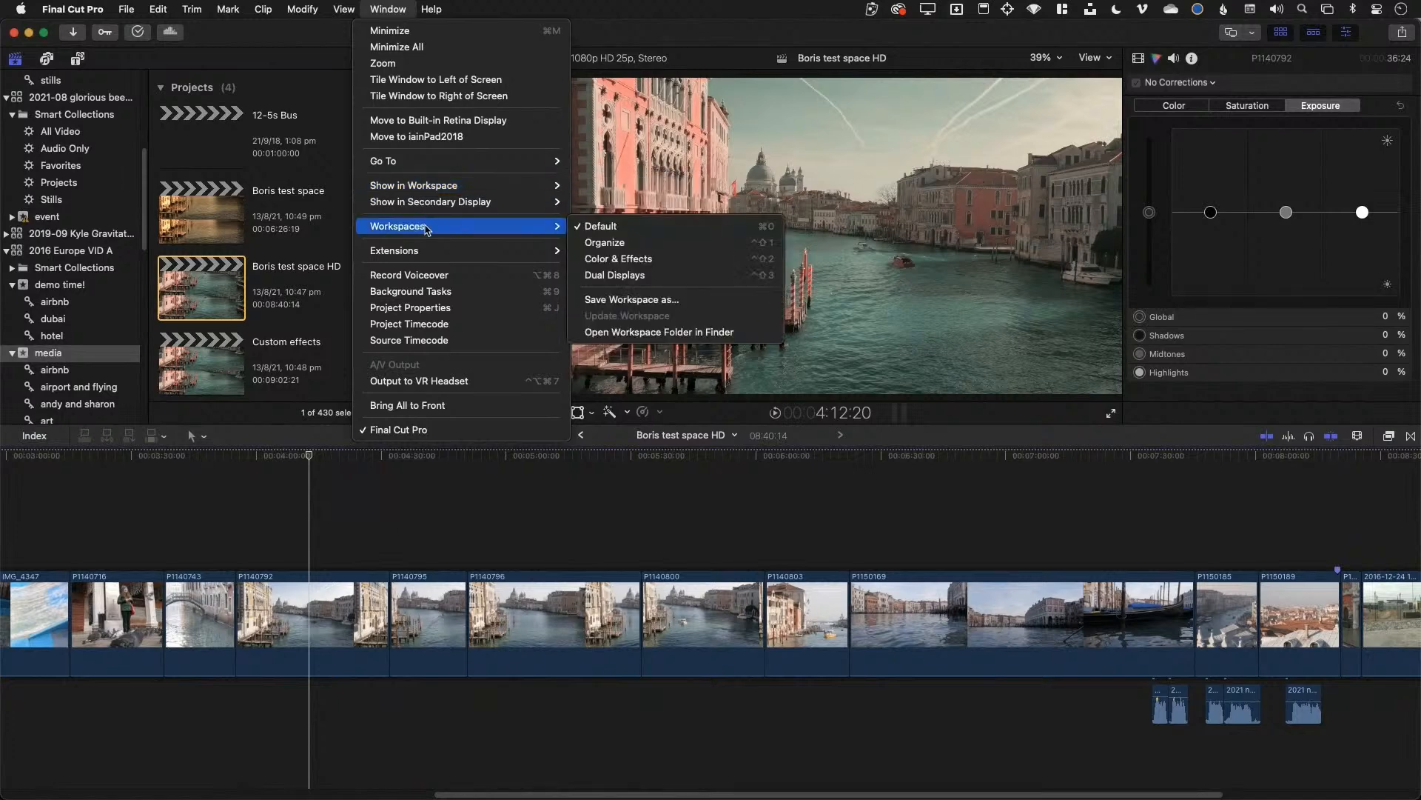
left_click(674, 227)
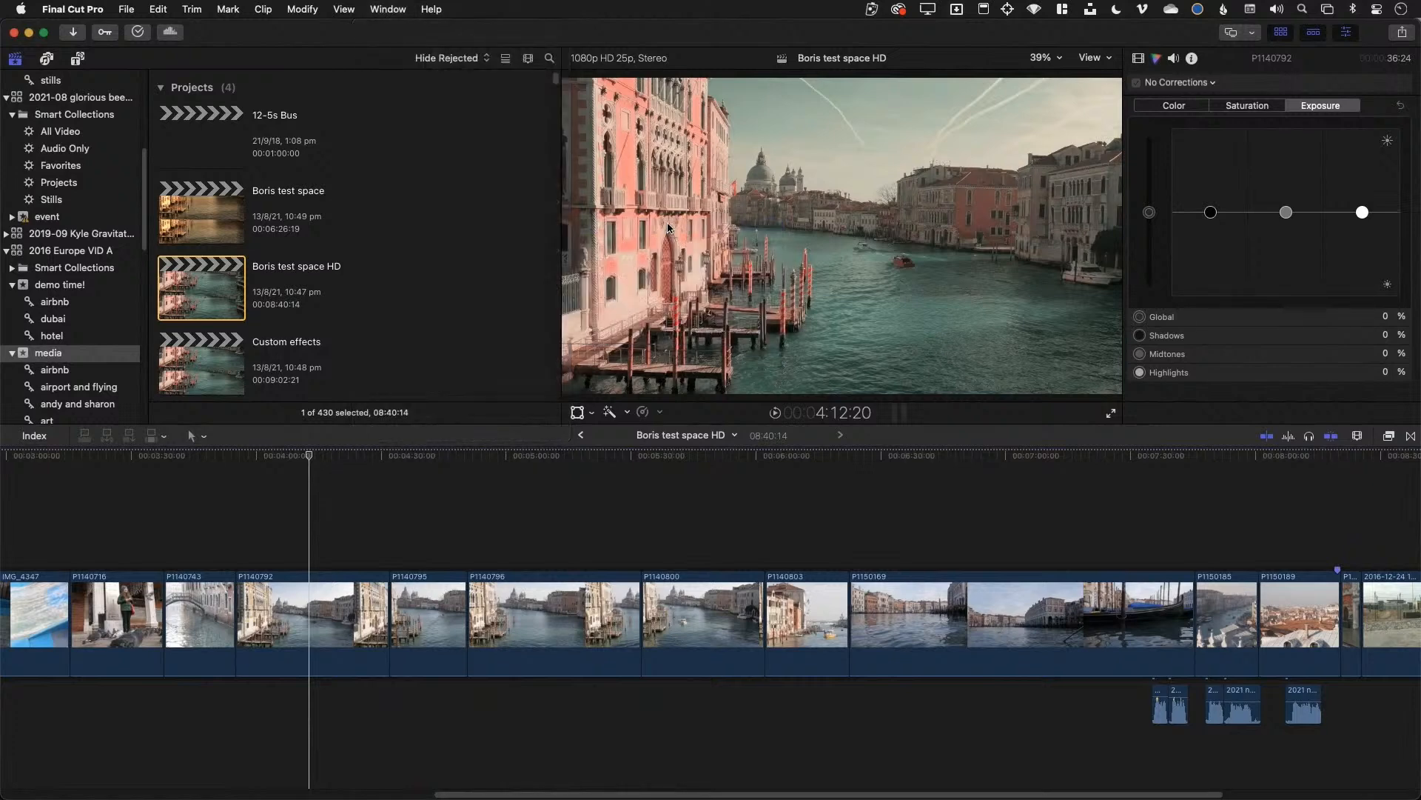
left_click(381, 10)
mouse_move(477, 228)
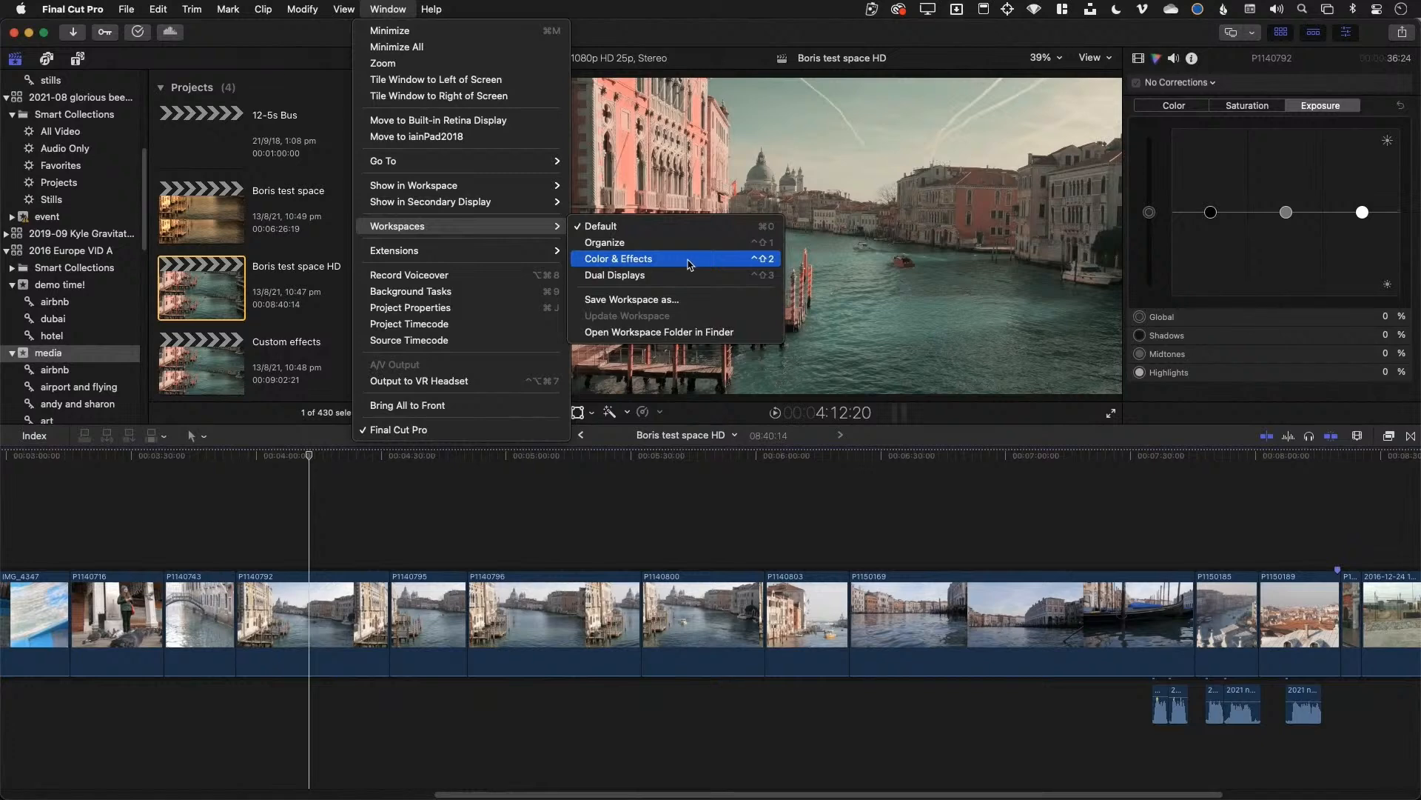
left_click(689, 265)
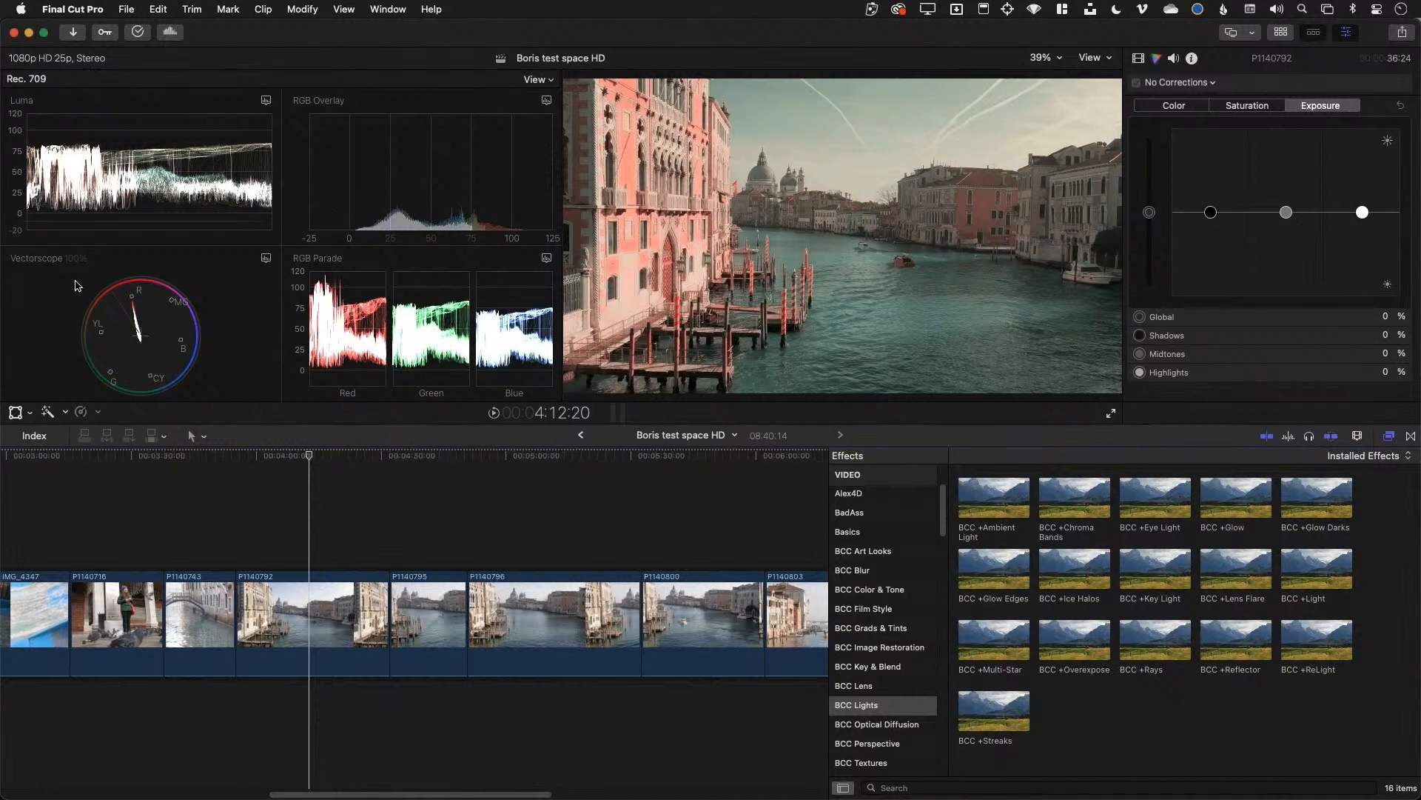
Toggle the media browser, play from clip P1140795, and bring back the BCC effects browser
key("ctrl+super+1")
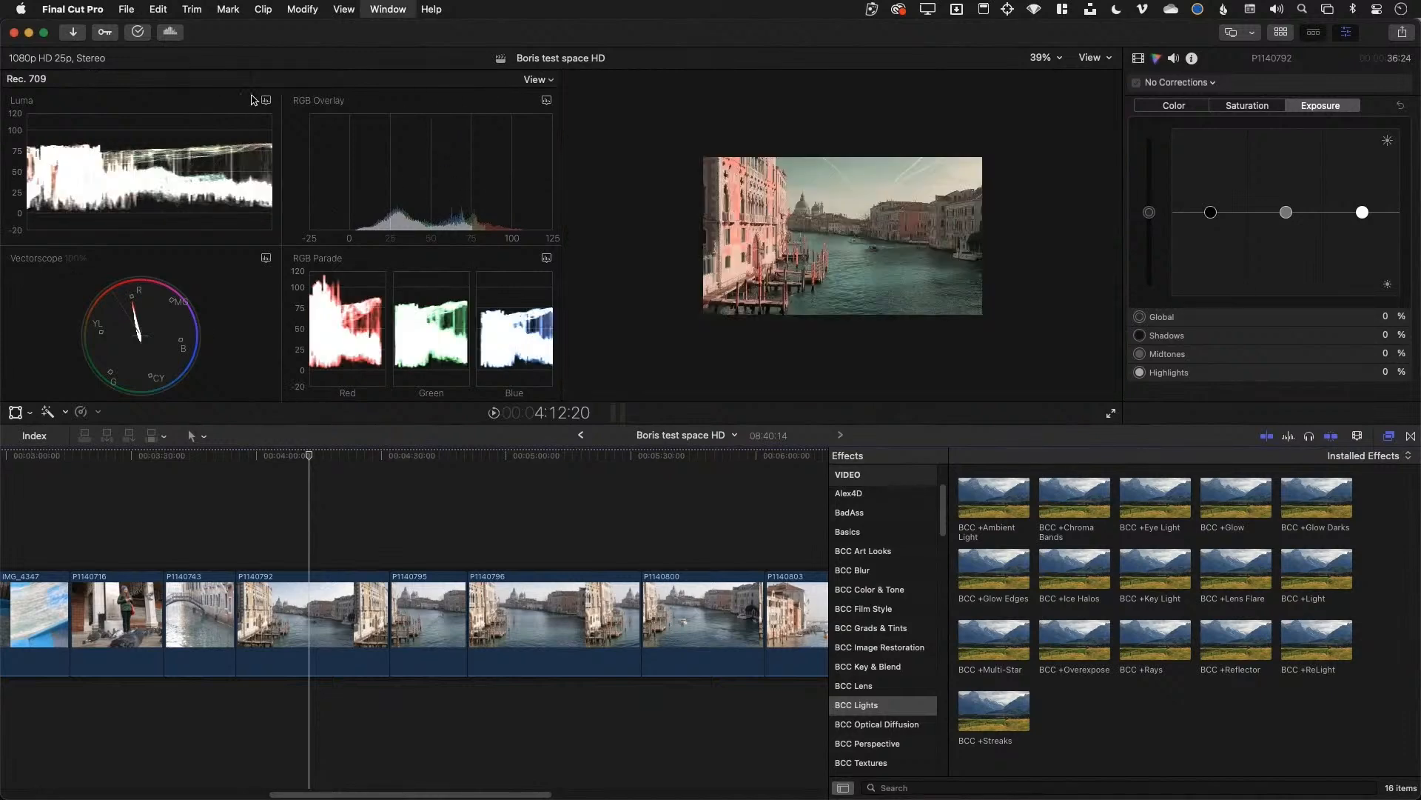
key("ctrl+super+1")
key("ctrl+super+1")
key("ctrl+super+1")
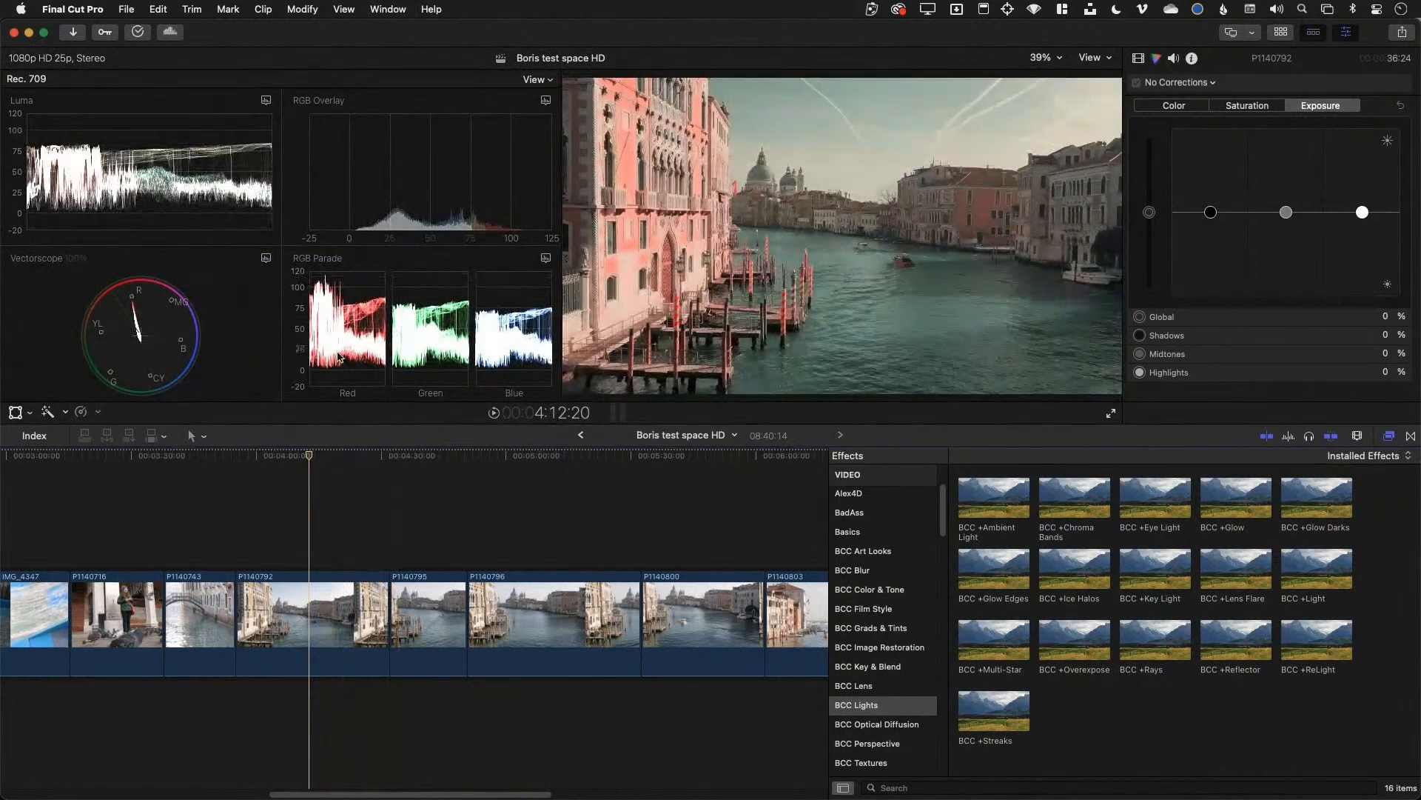
left_click(412, 498)
key("space")
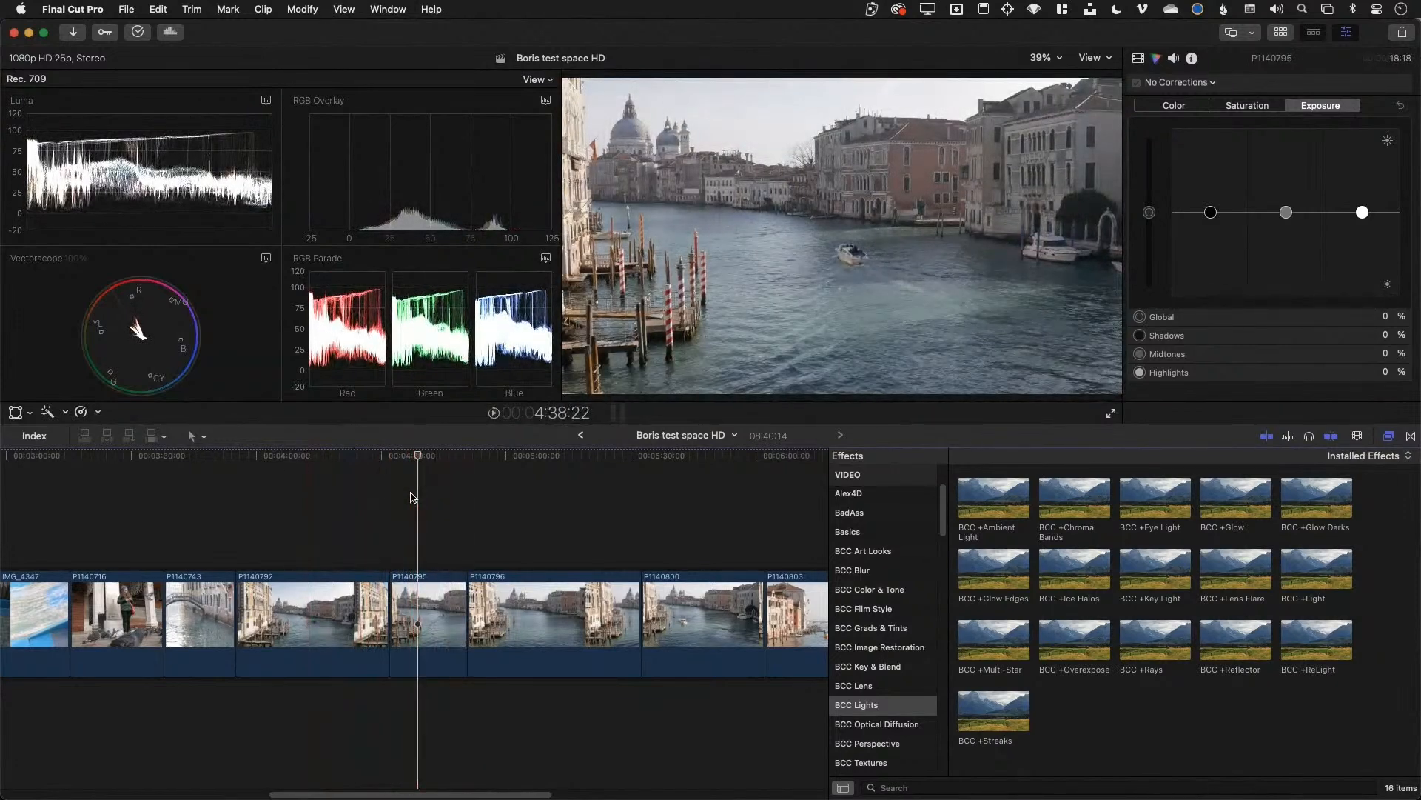
left_click(1390, 436)
left_click(1390, 436)
List the BCC Art Looks effects and select the pigeon clip P1140716
left_click(895, 557)
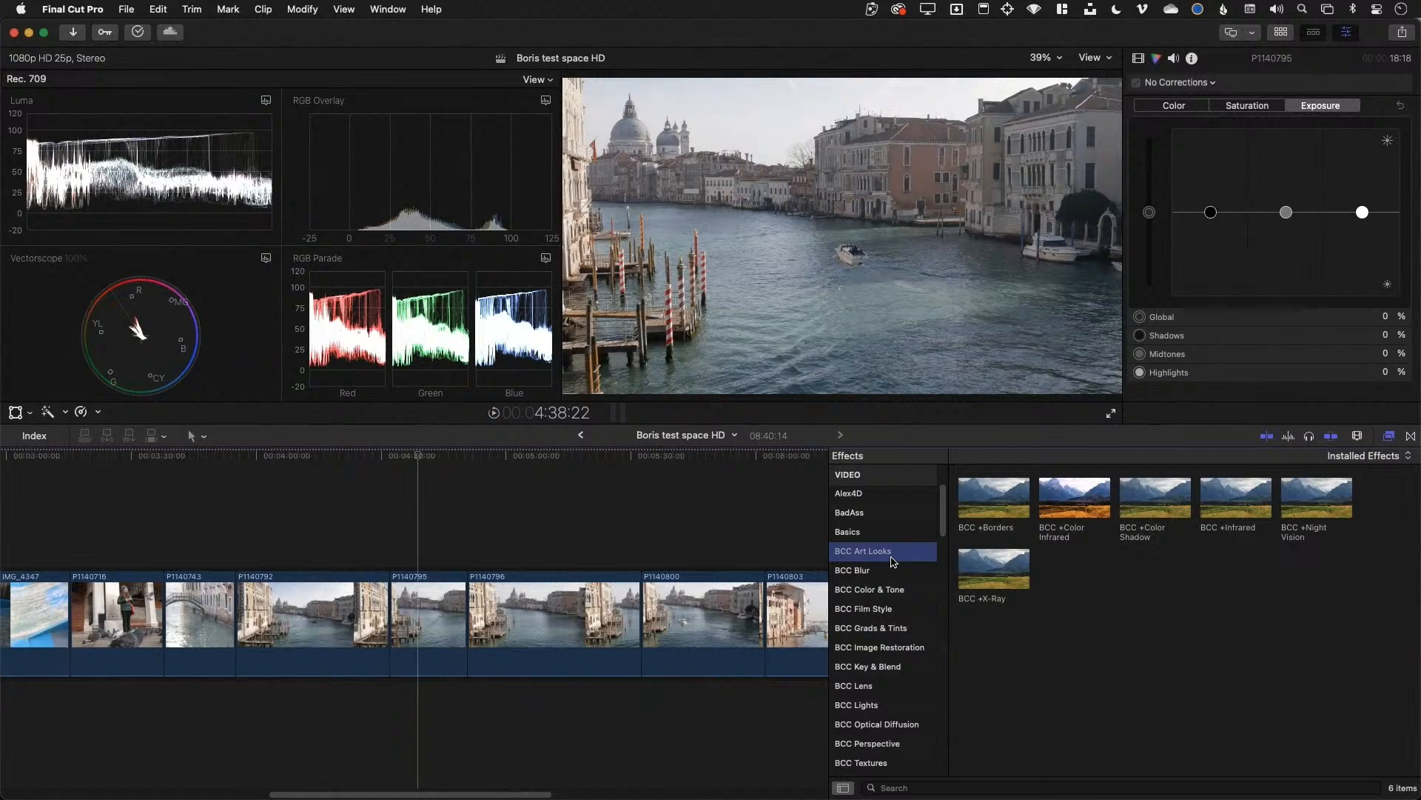
left_click(129, 607)
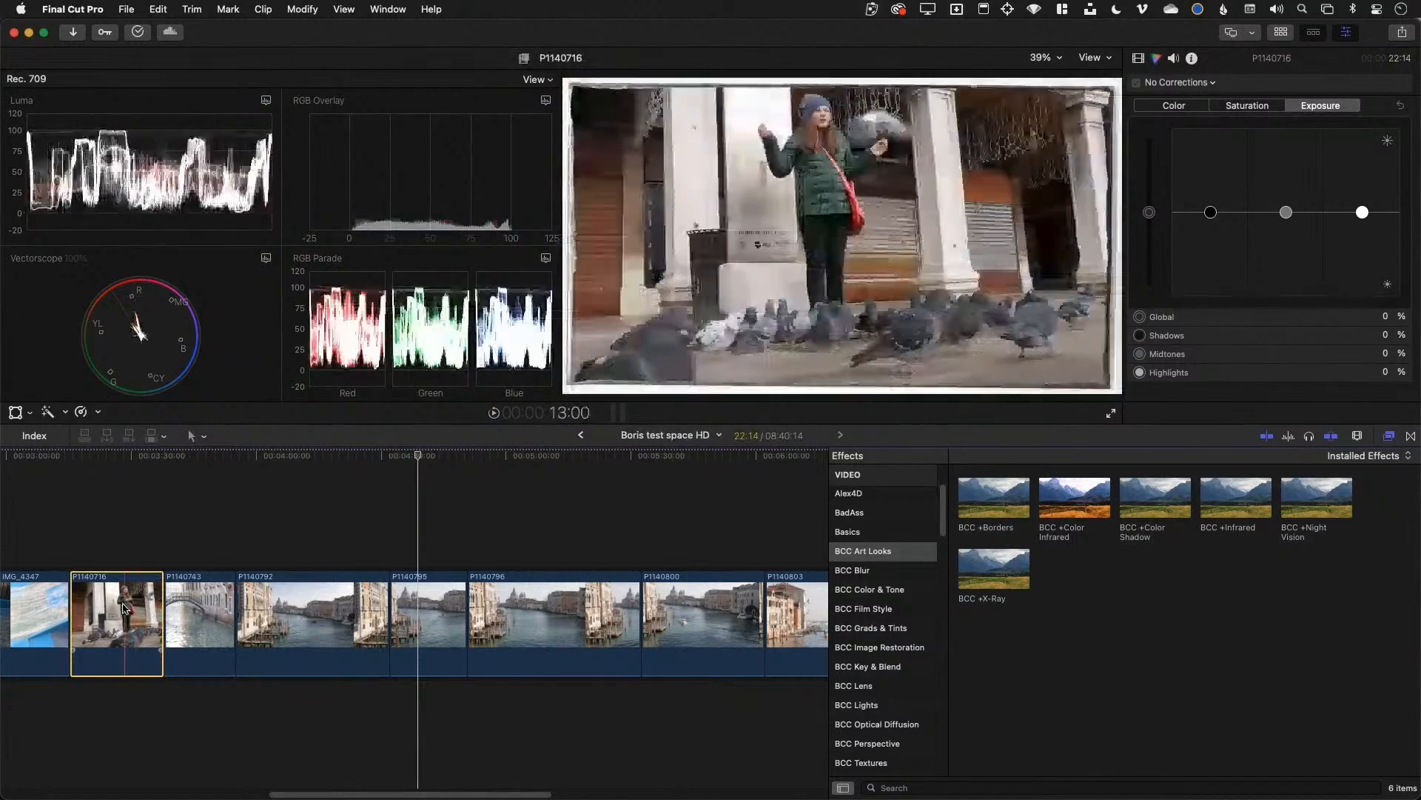
left_click(127, 567)
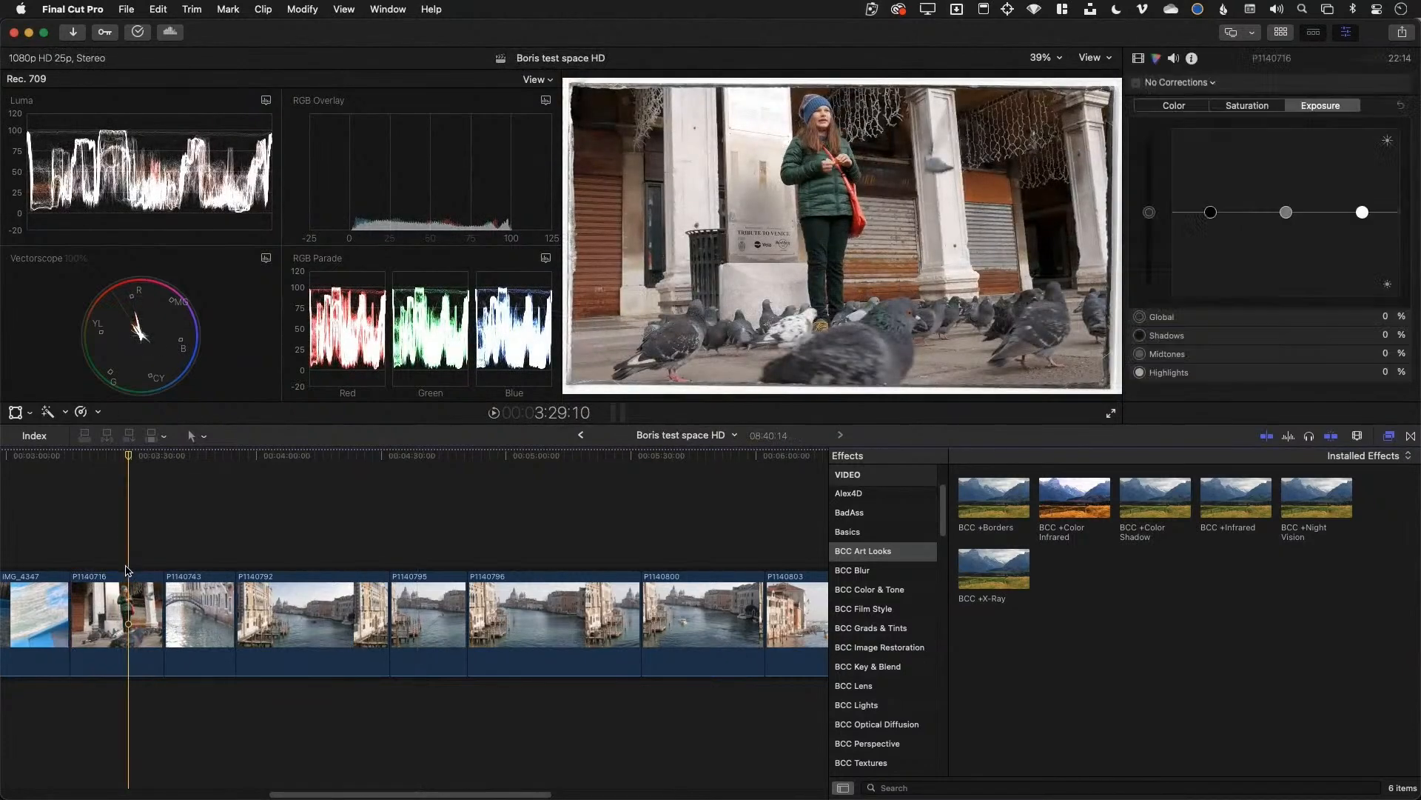
left_click(121, 599)
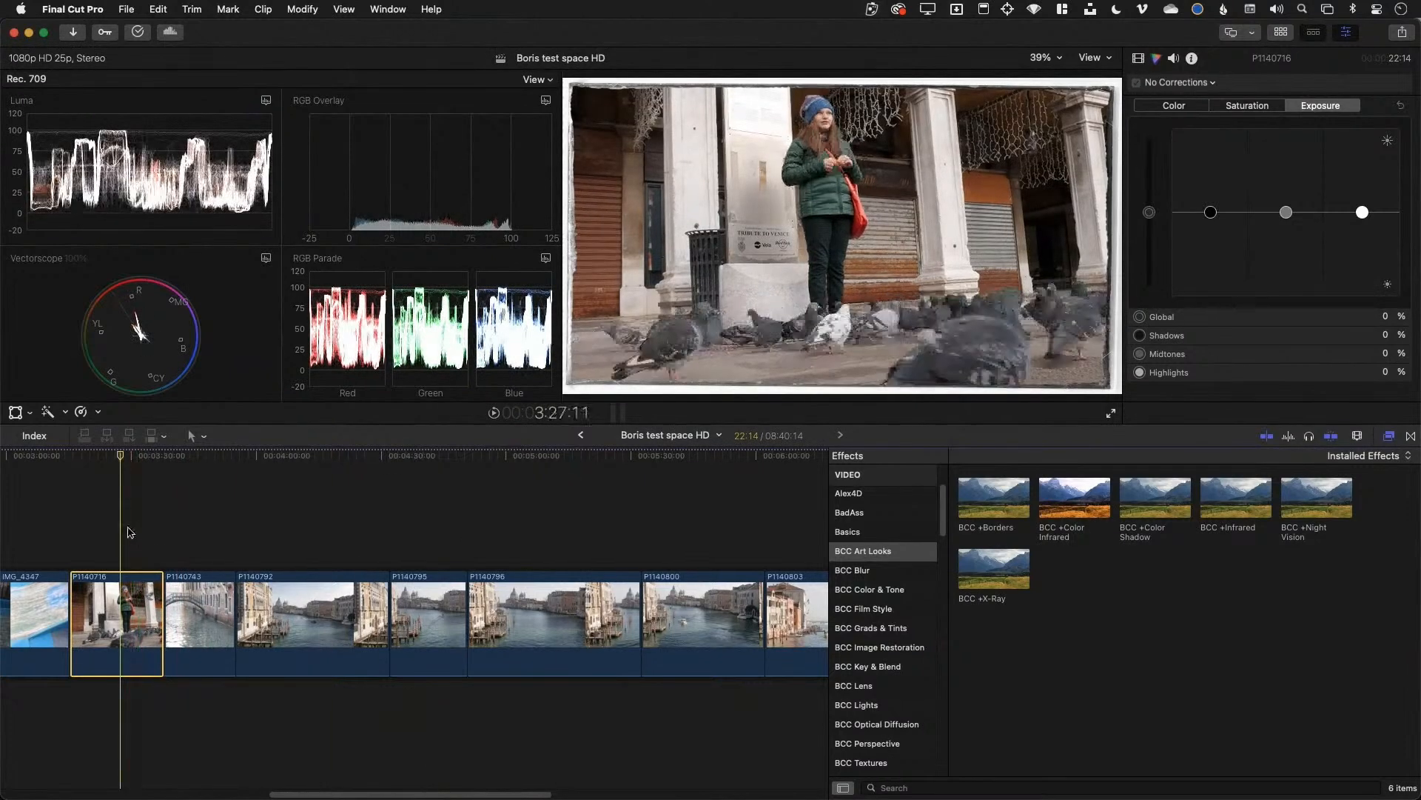
Show the clip's effect settings at full height, widen the timeline, and activate BCC +Borders
left_click(1139, 58)
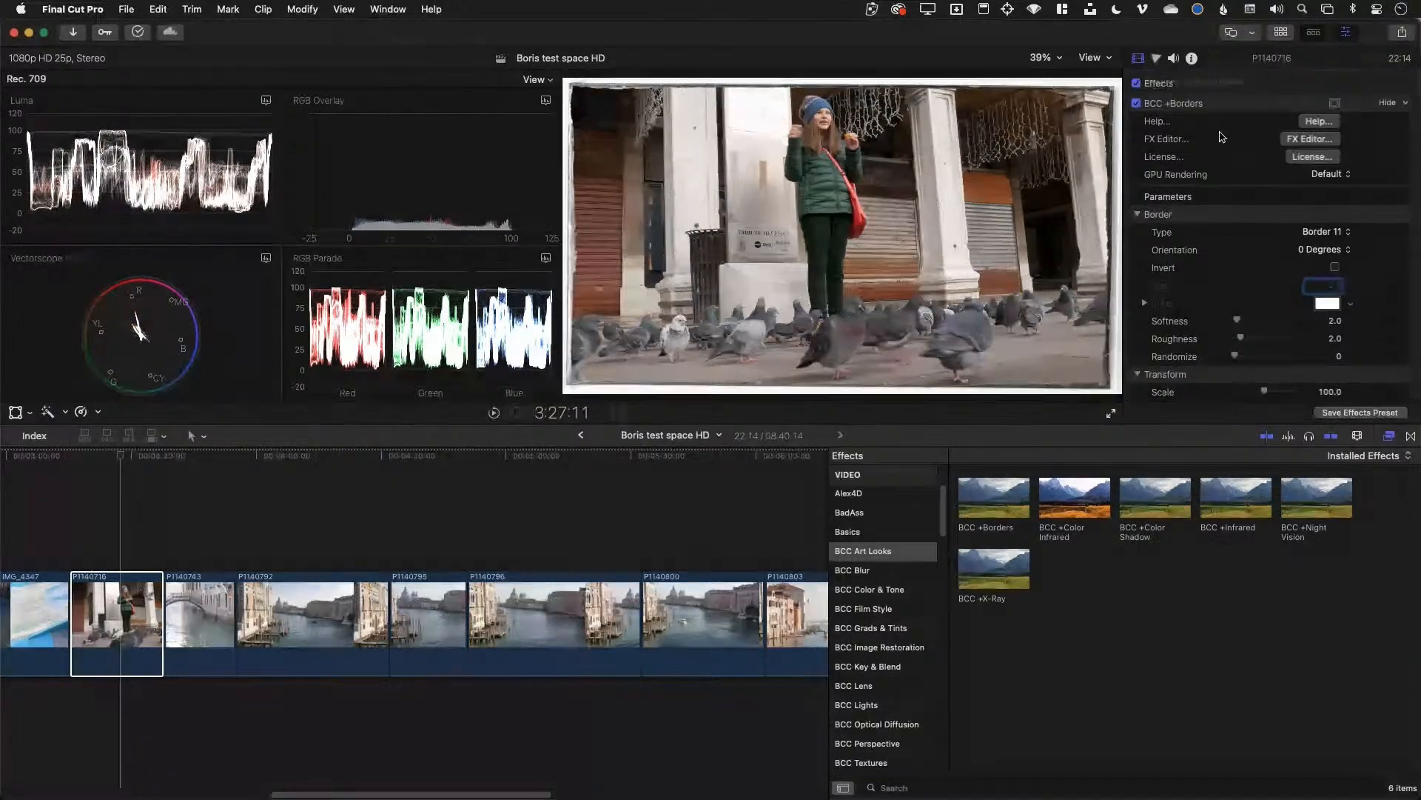
double_click(1275, 63)
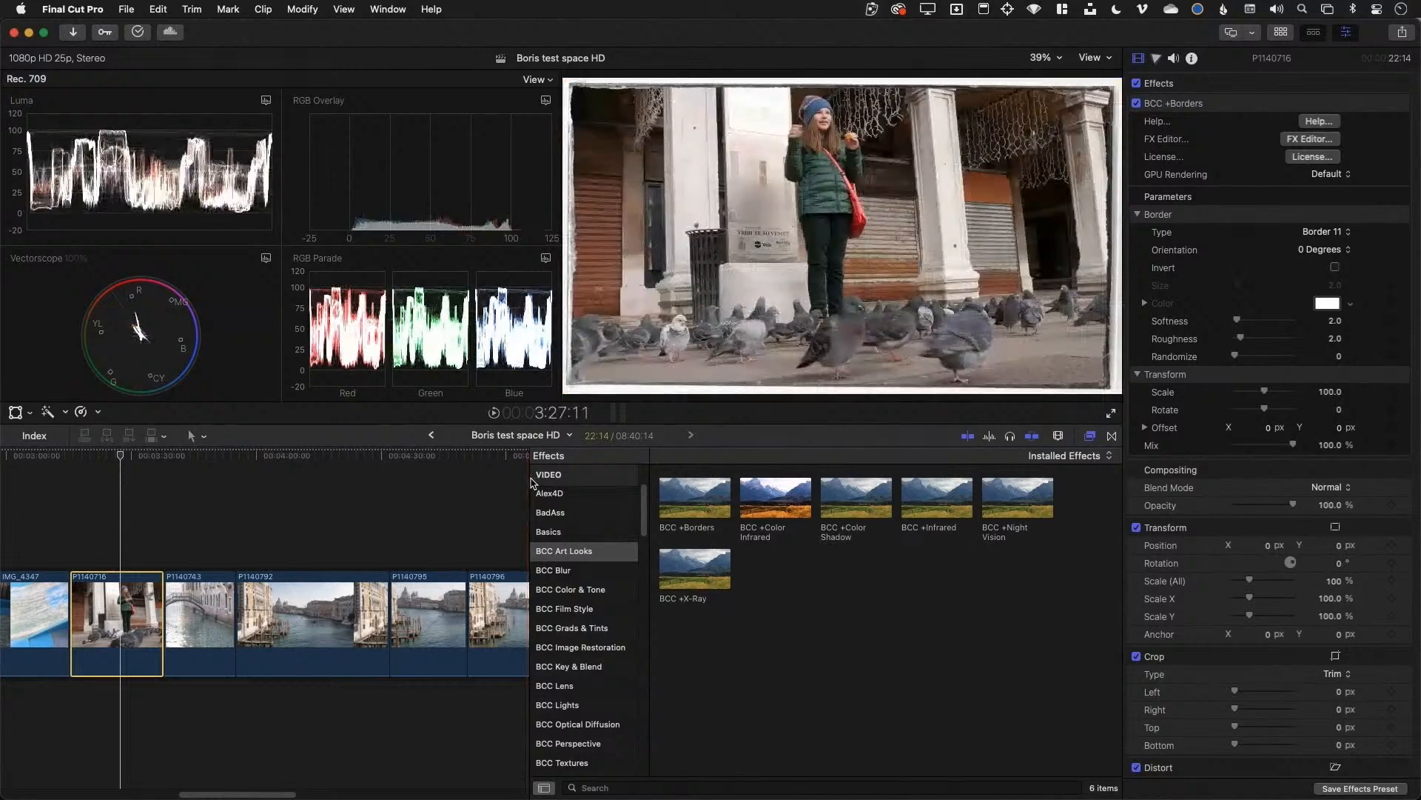
left_click_drag(530, 476, 796, 466)
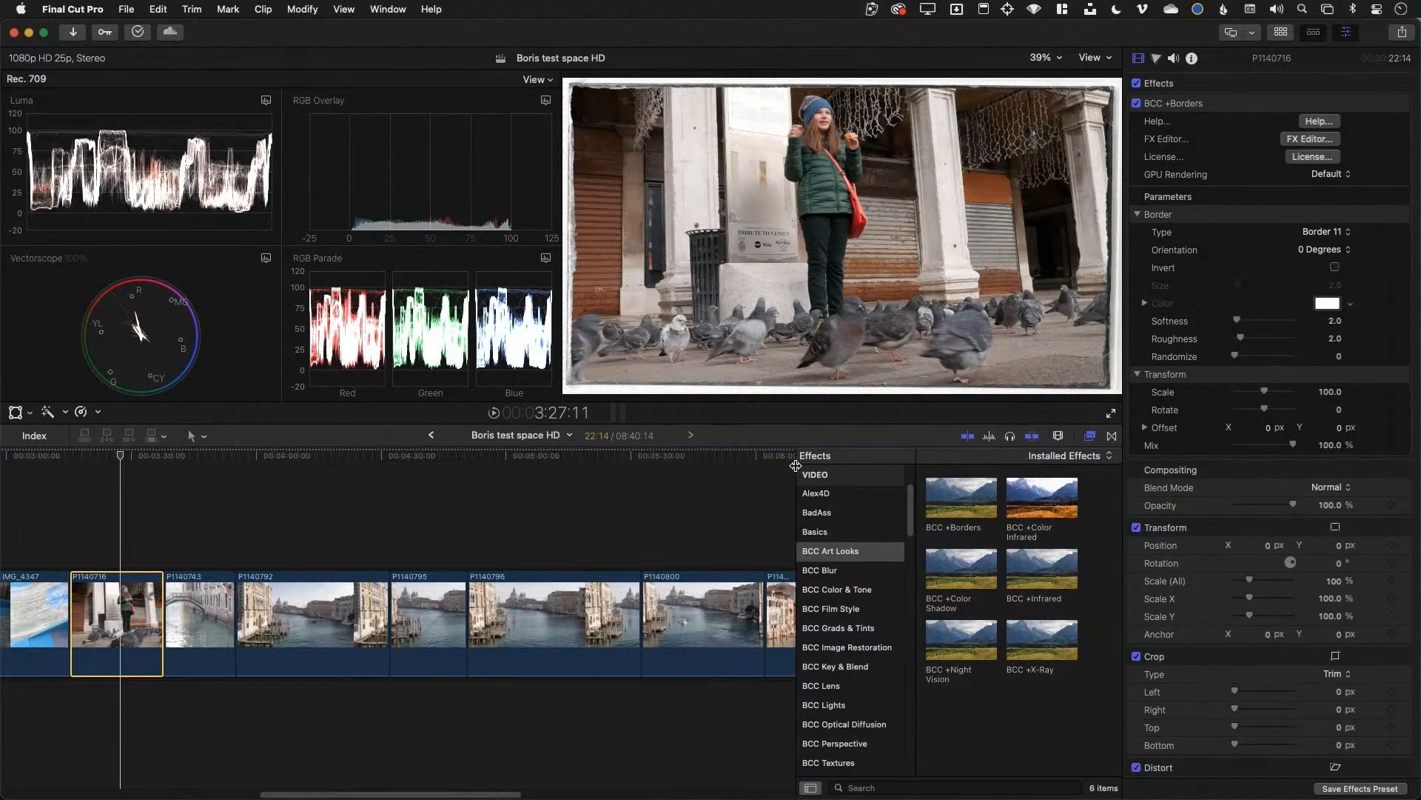
left_click(1199, 110)
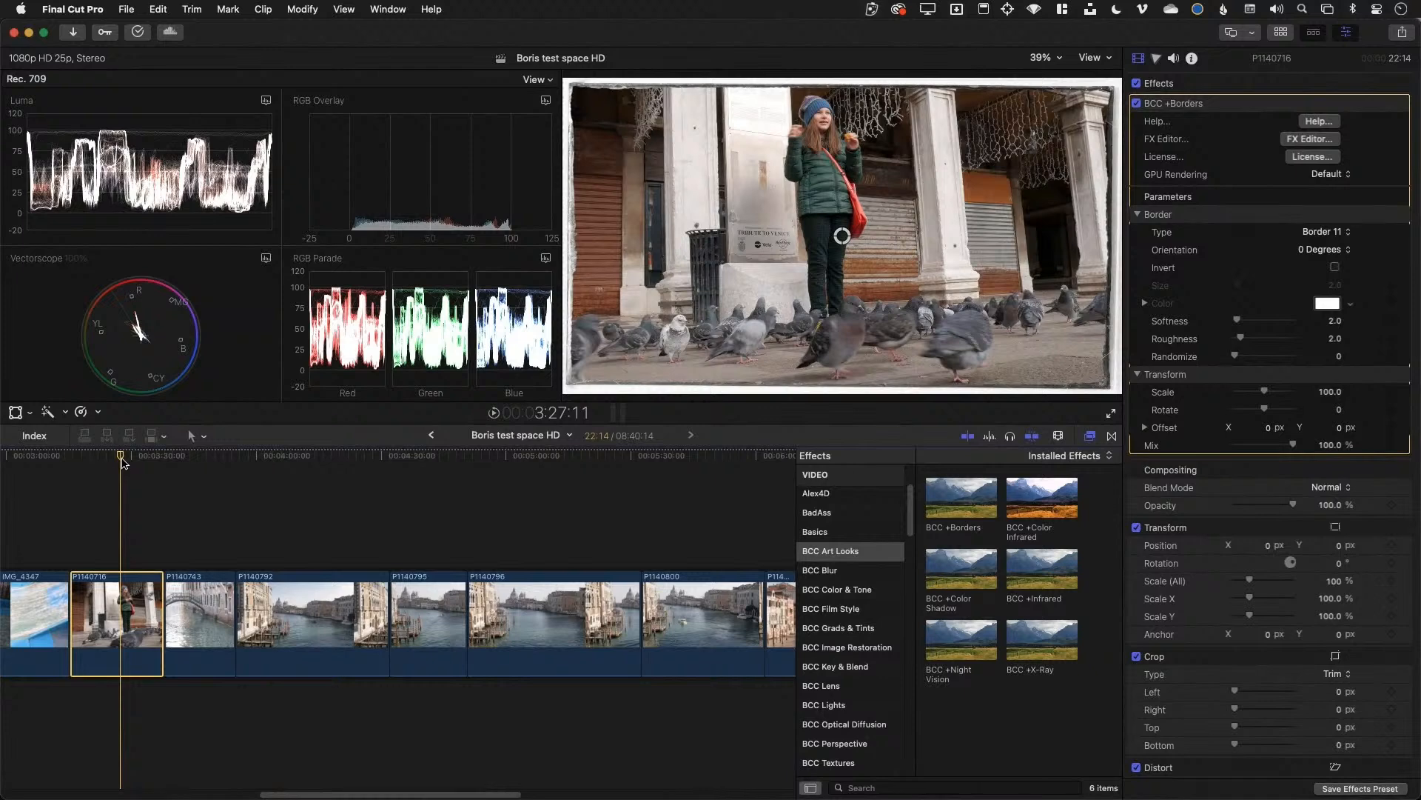
Try the Border 4, Border 9 and Border 10 styles on the pigeon clip
left_click(122, 458)
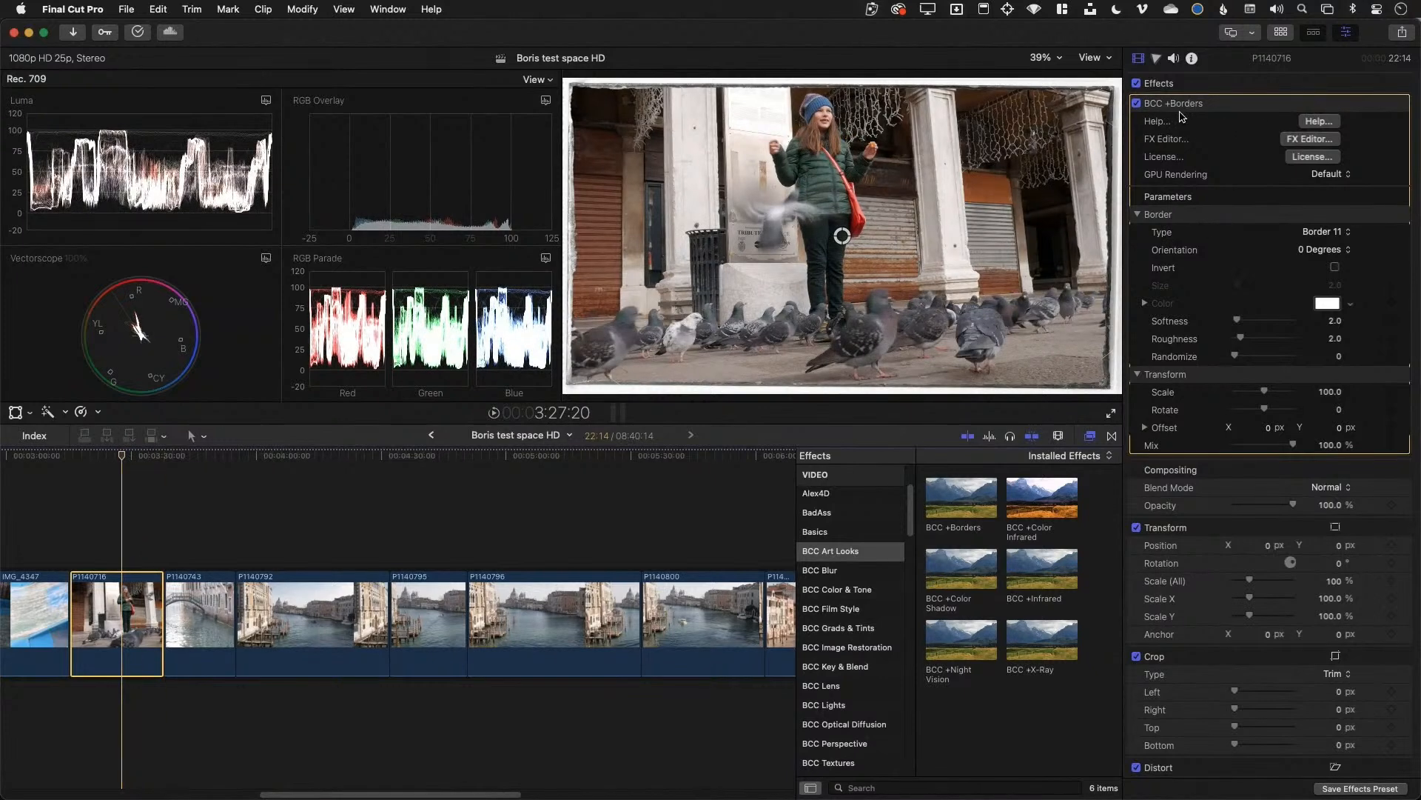
left_click(1332, 232)
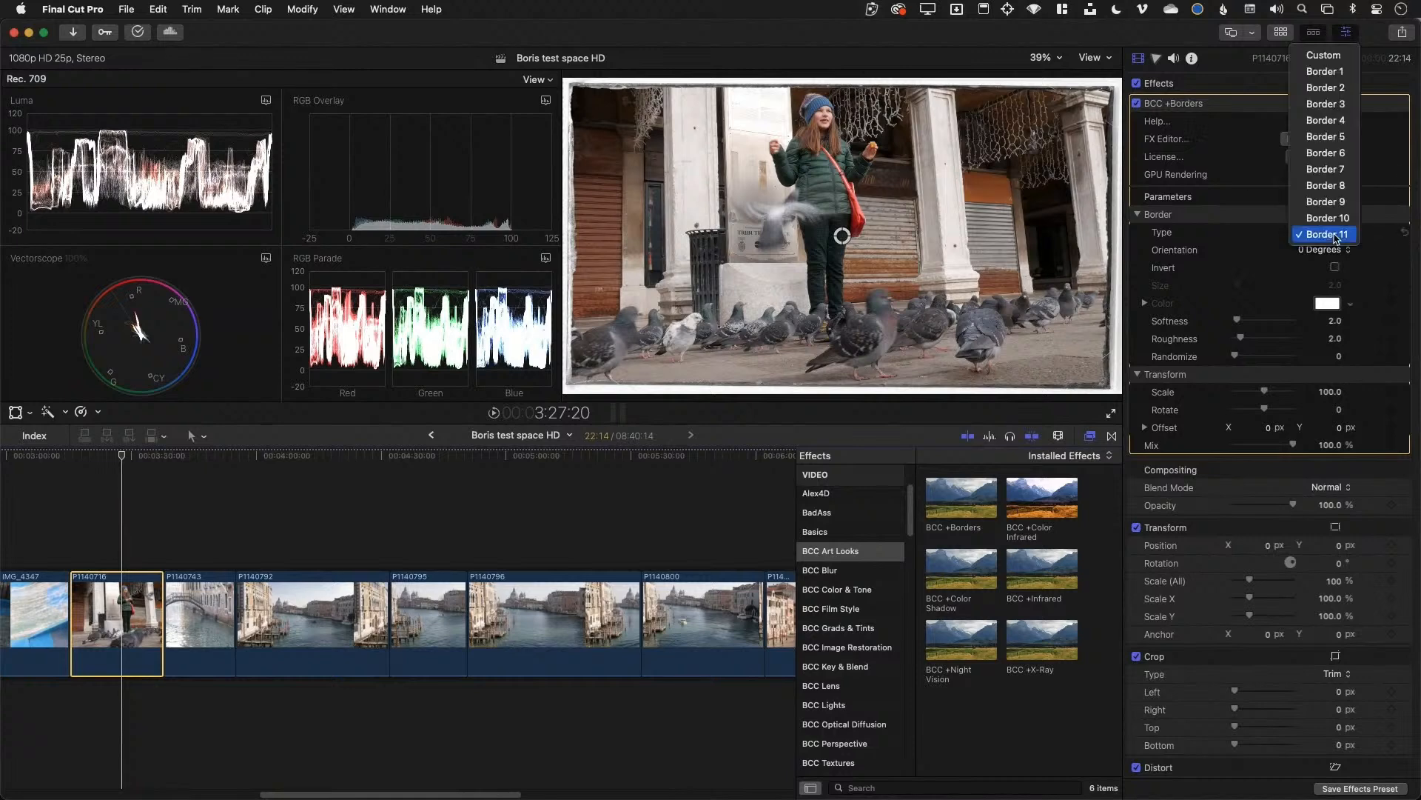
left_click(1337, 120)
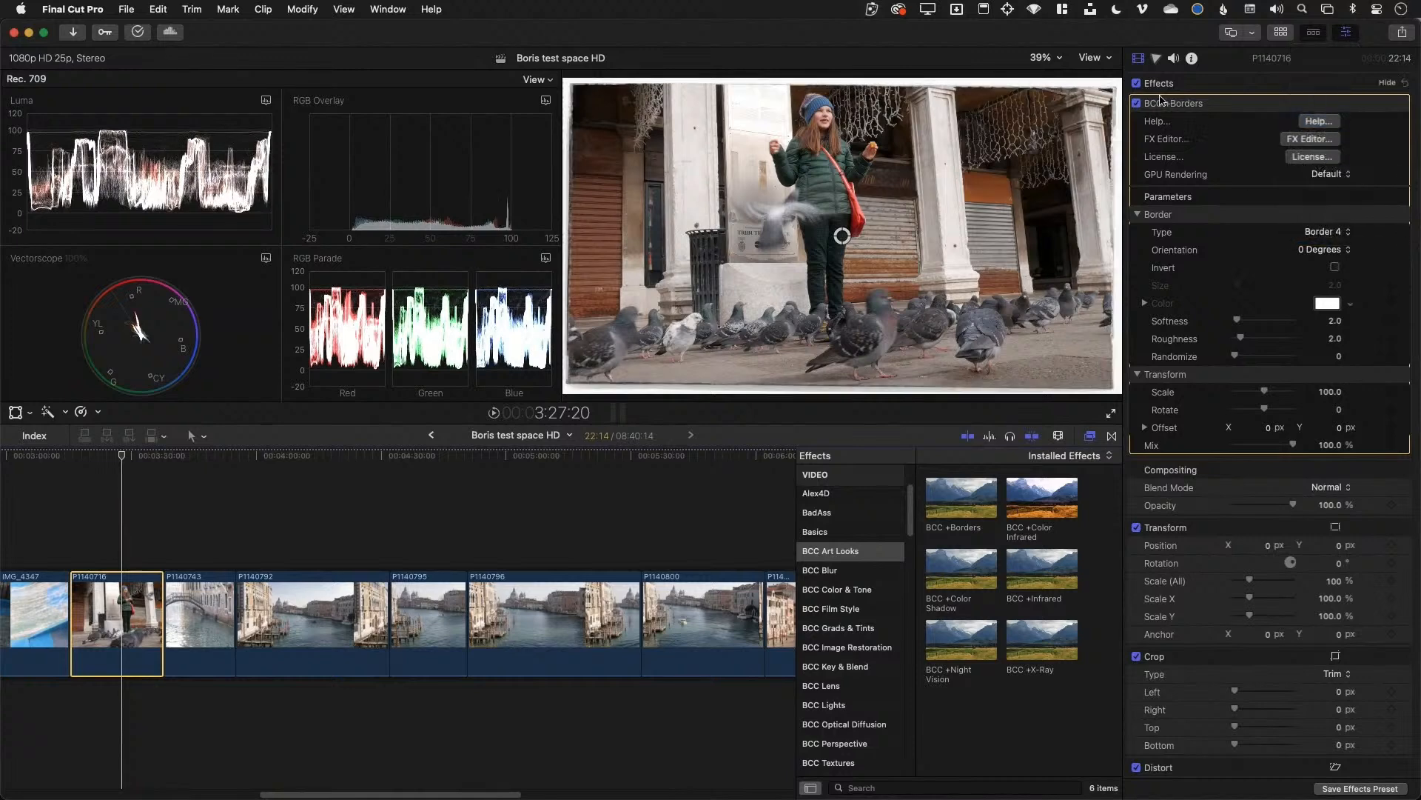
left_click(1335, 230)
left_click(1339, 201)
left_click(1339, 234)
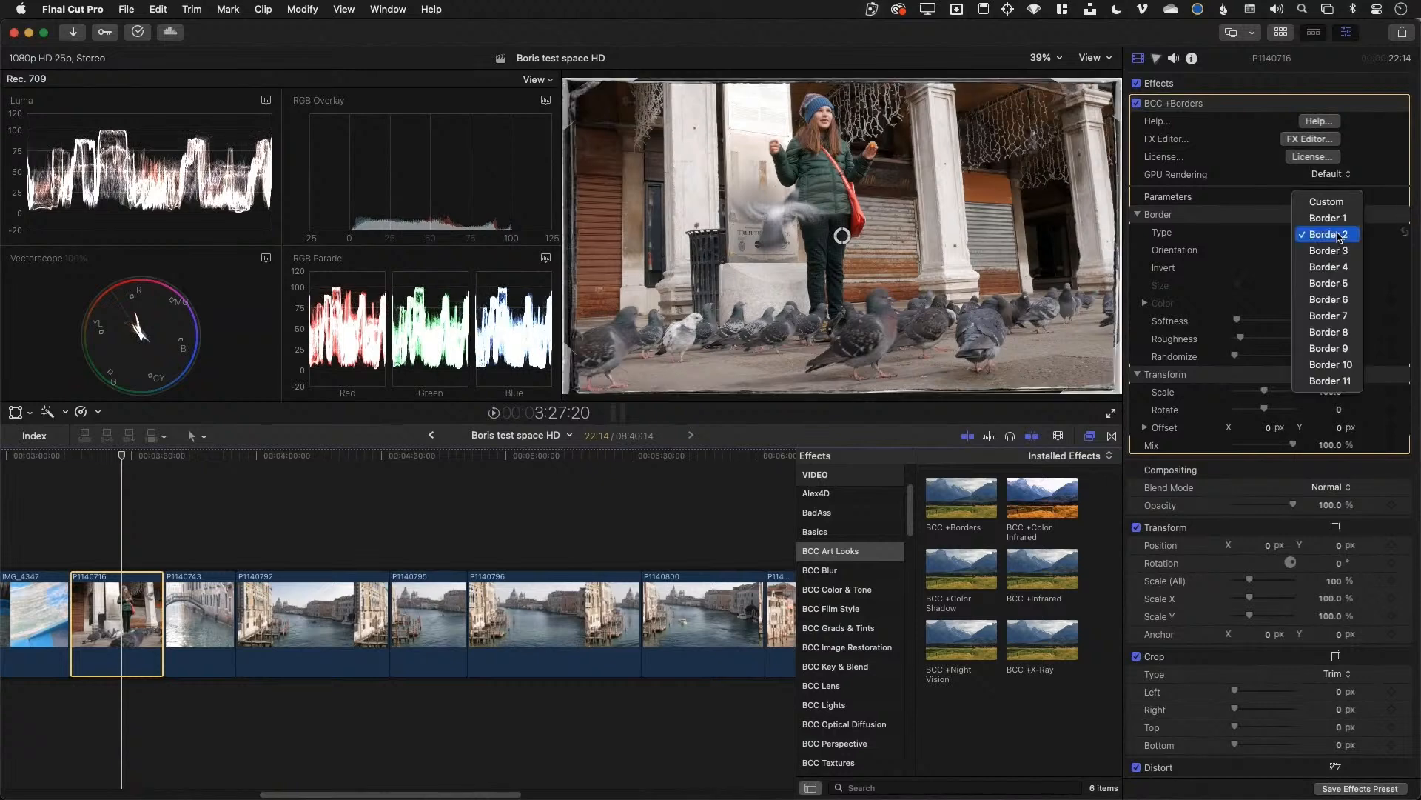
left_click(1337, 349)
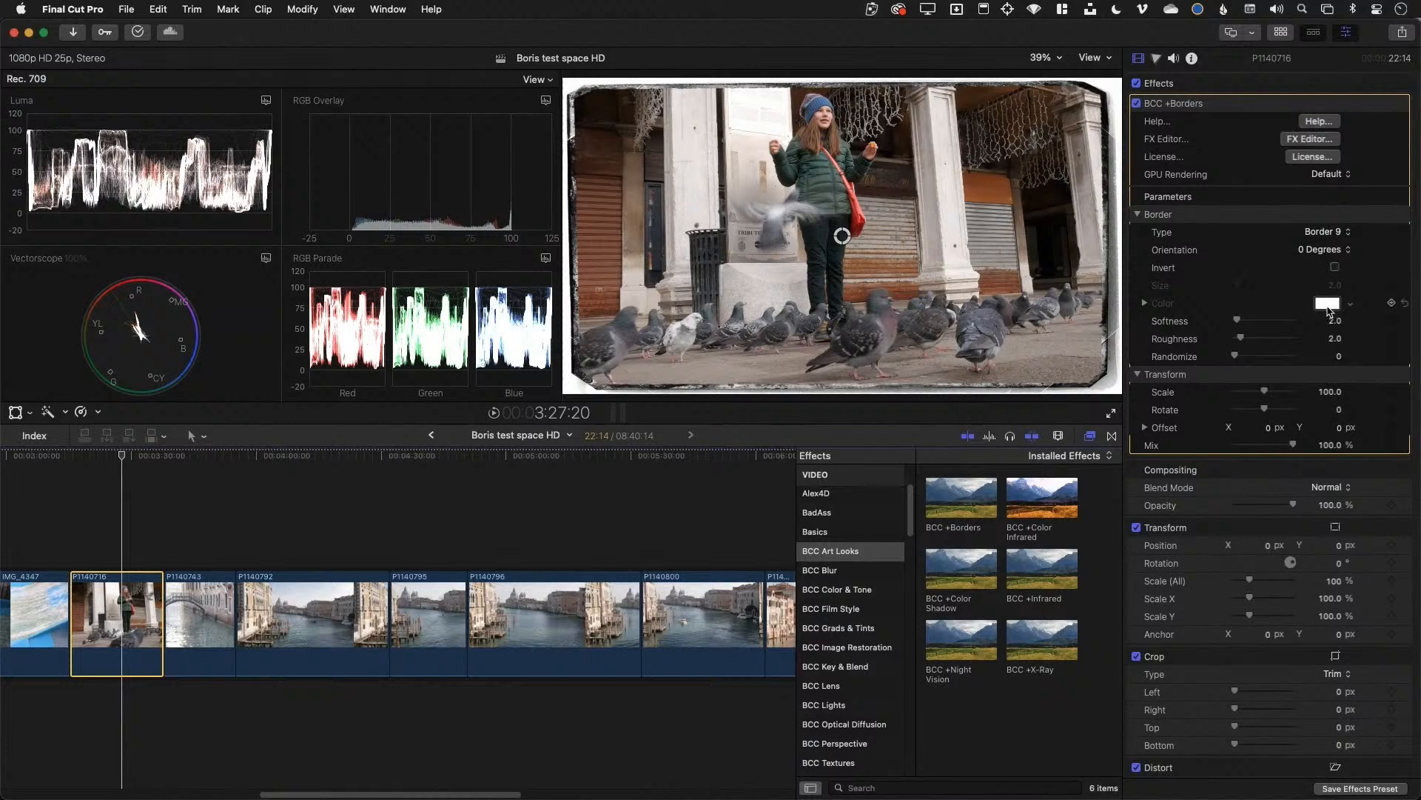
left_click(1328, 233)
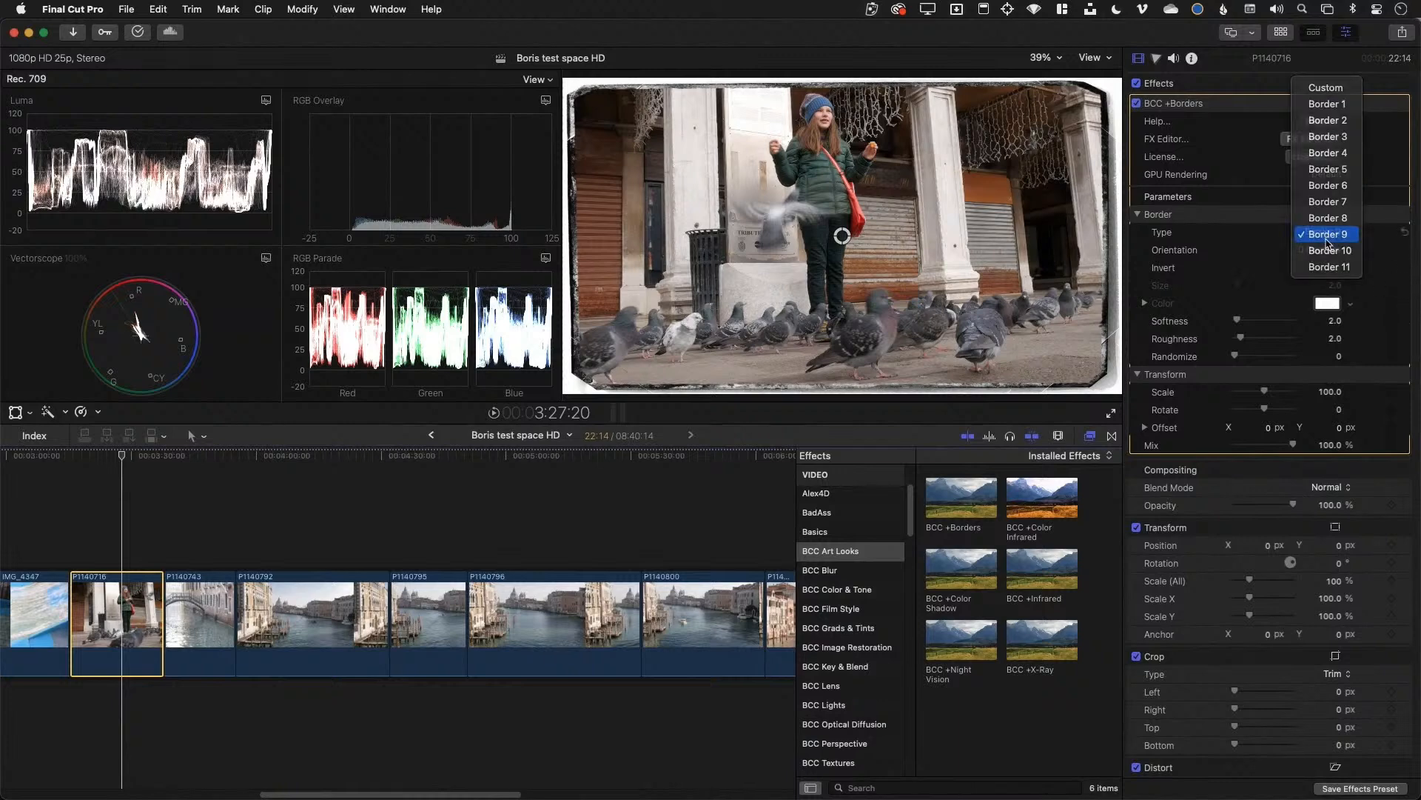
left_click(1330, 251)
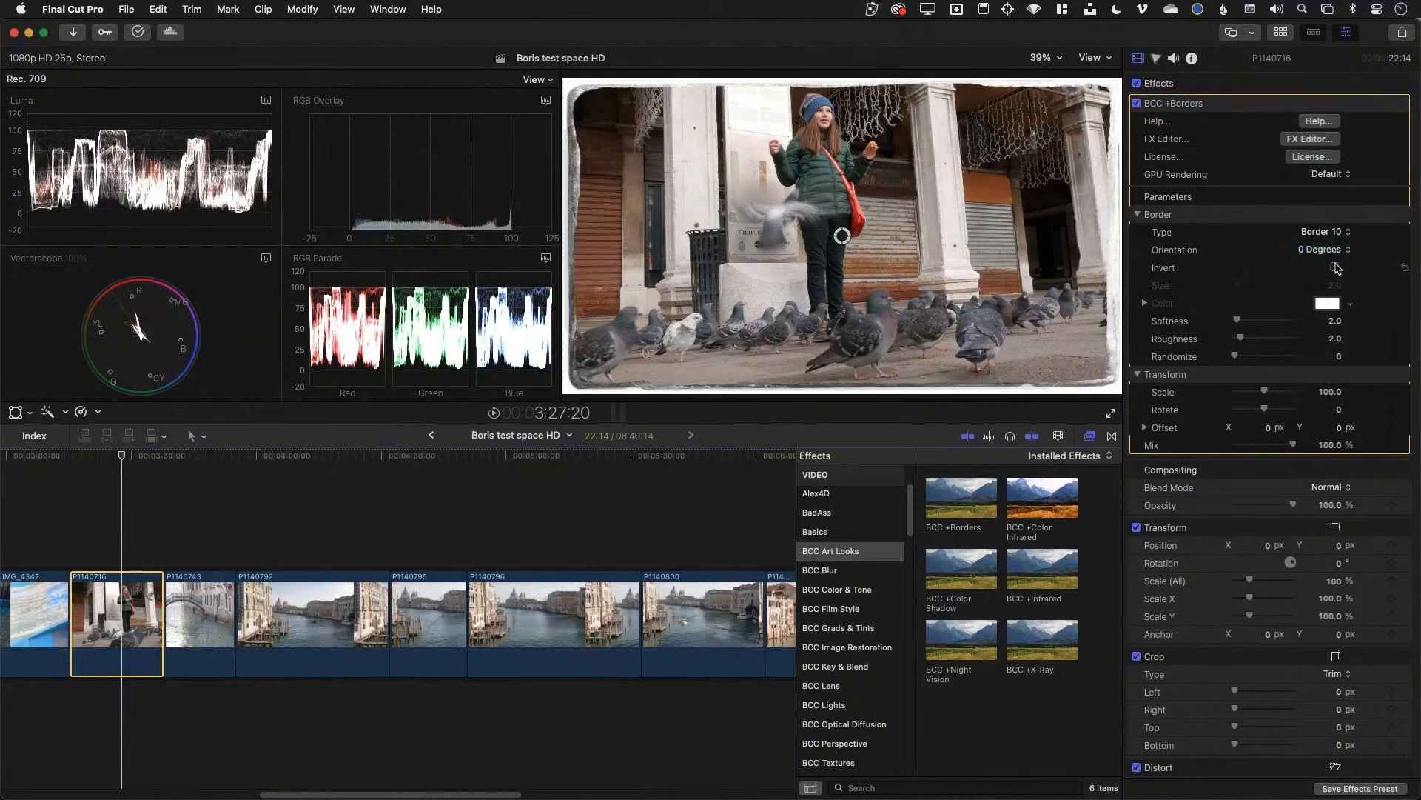
Go back through Border 4 and Border 2, settling on a Custom border style
left_click(1330, 232)
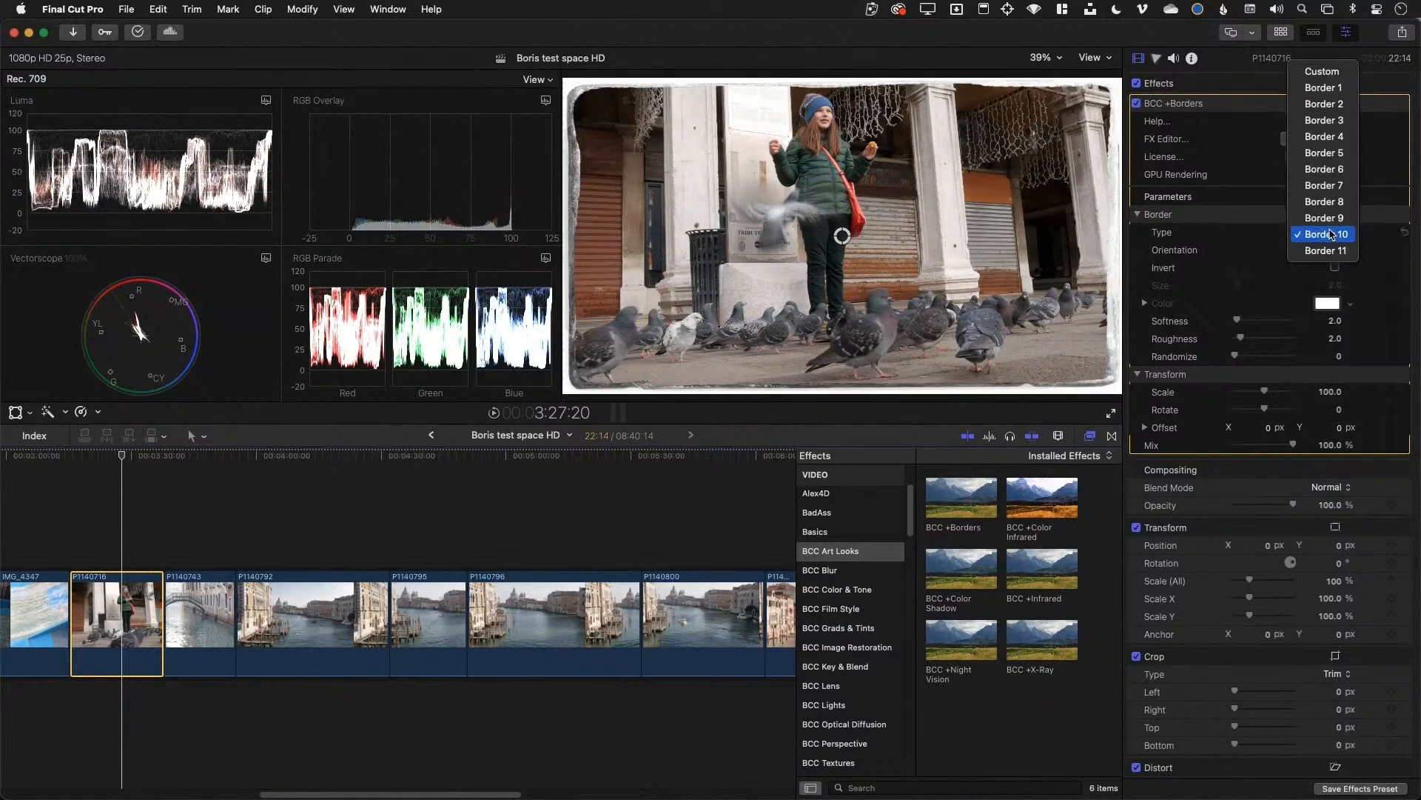
left_click(1342, 138)
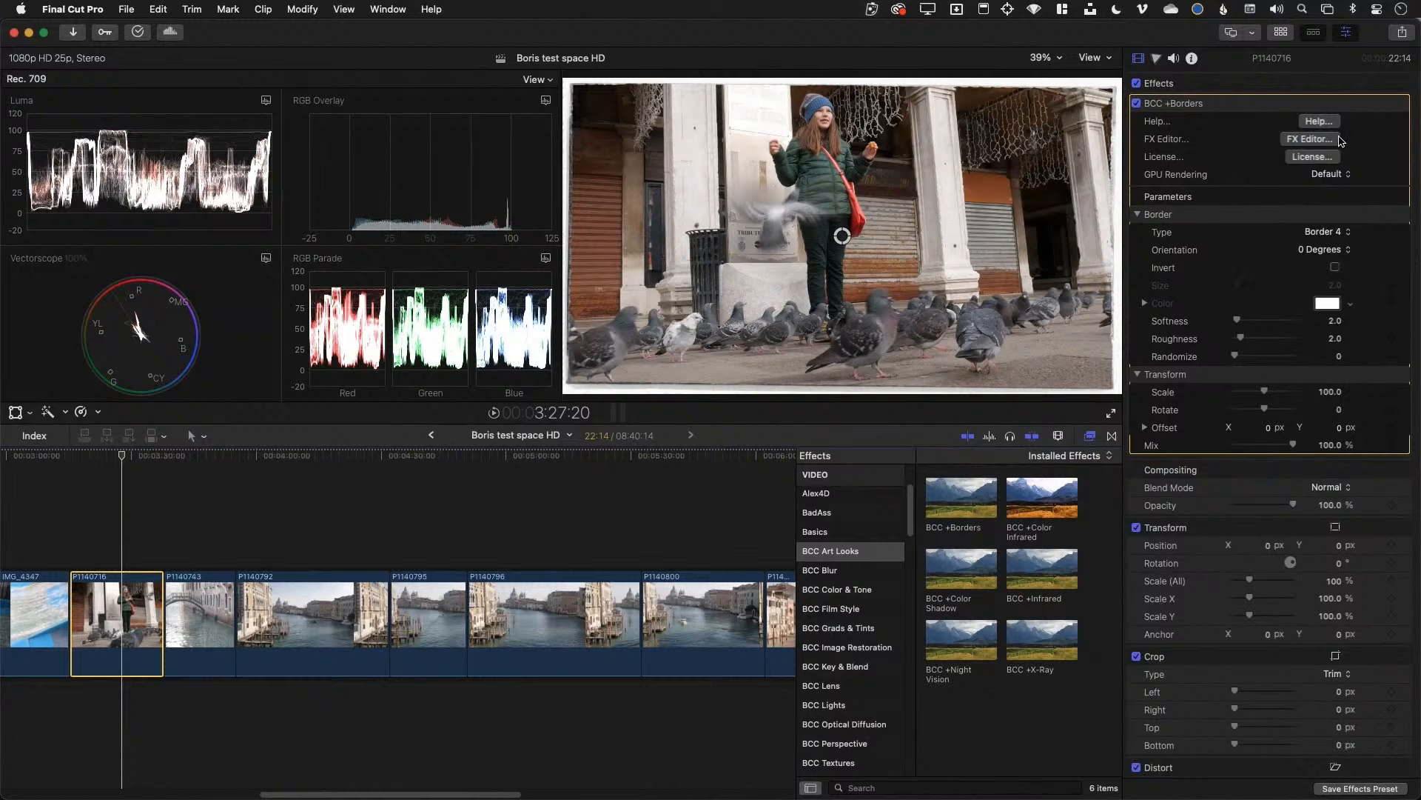
left_click(1330, 232)
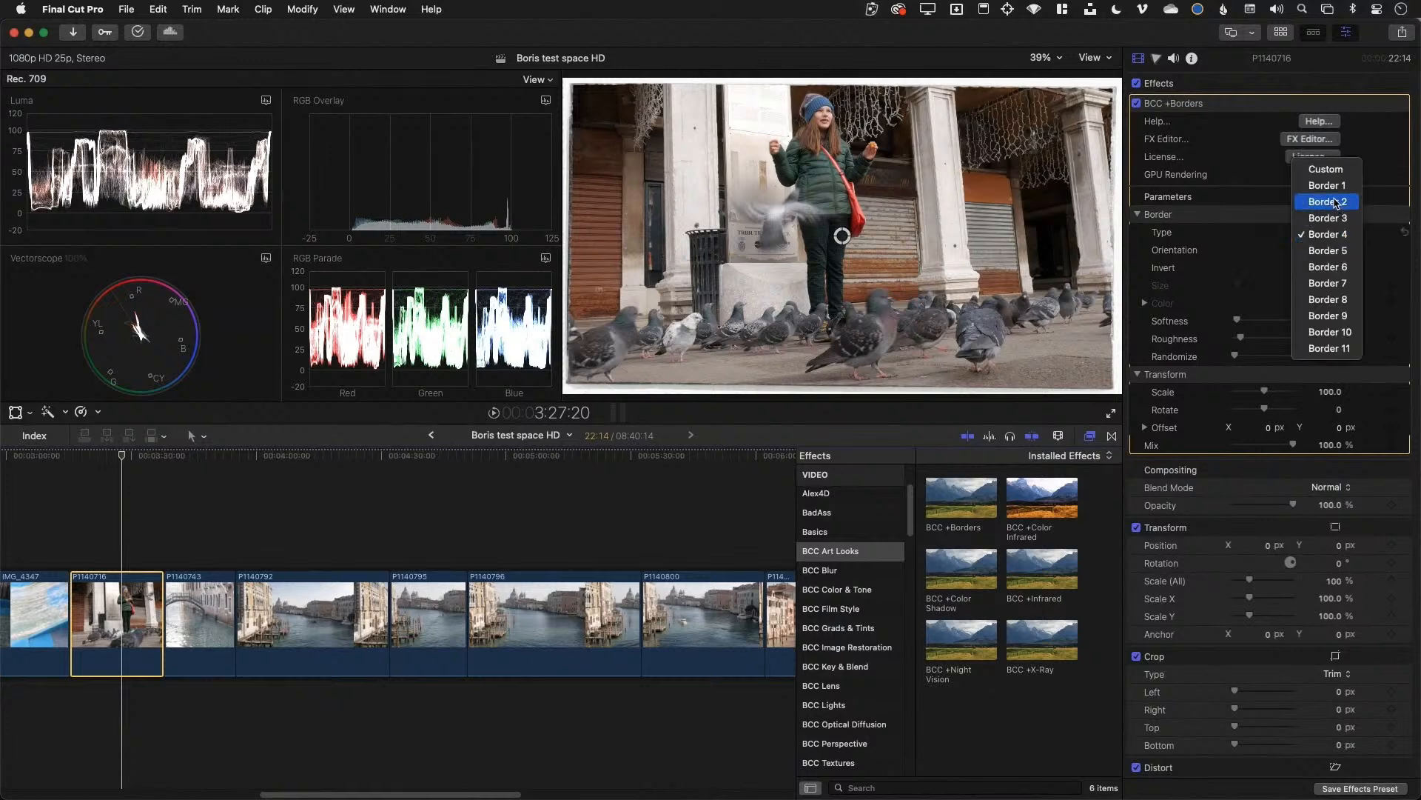
left_click(1335, 202)
left_click(1333, 232)
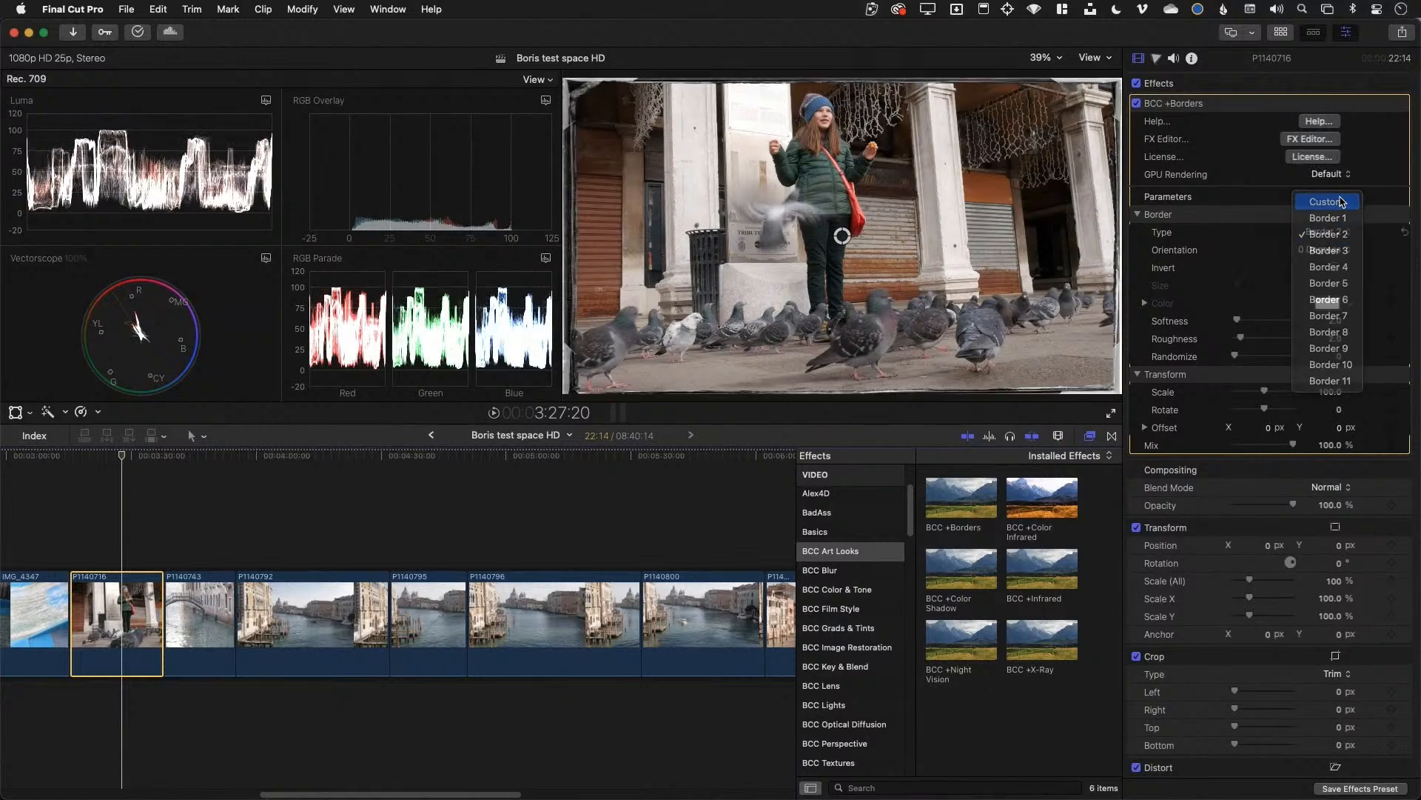
left_click(1342, 202)
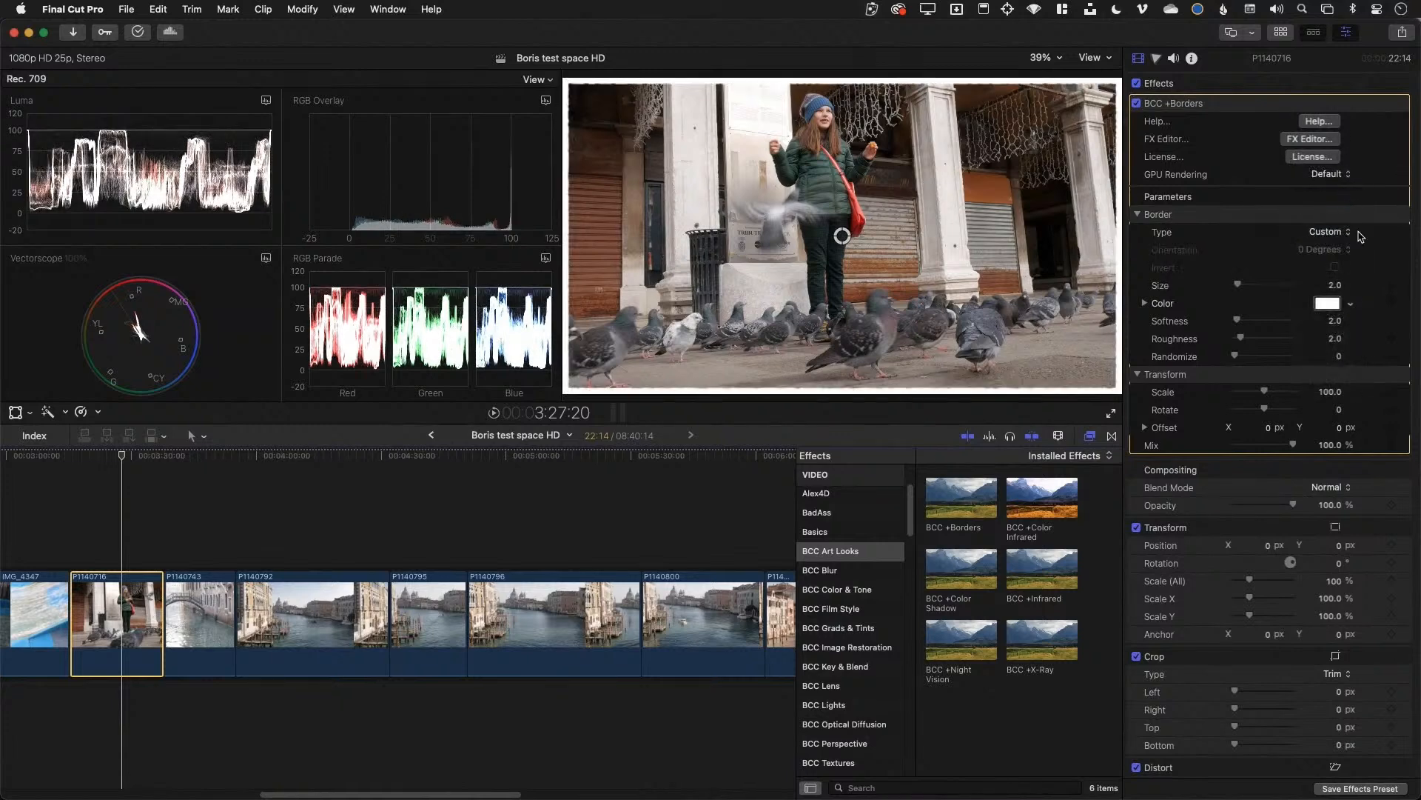
Make the border colour orange in the Colors picker, then preview BCC +Infrared
left_click(1326, 303)
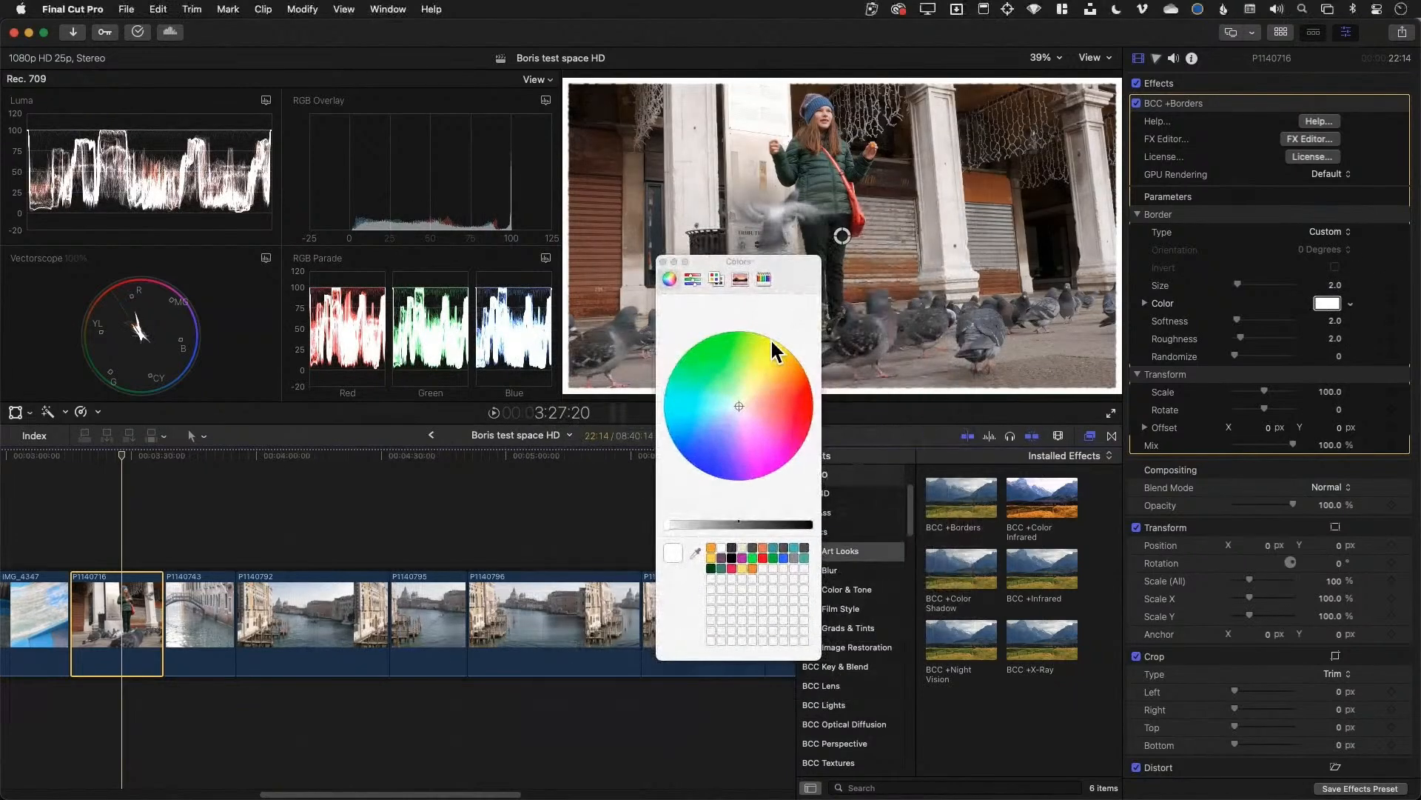
left_click(805, 399)
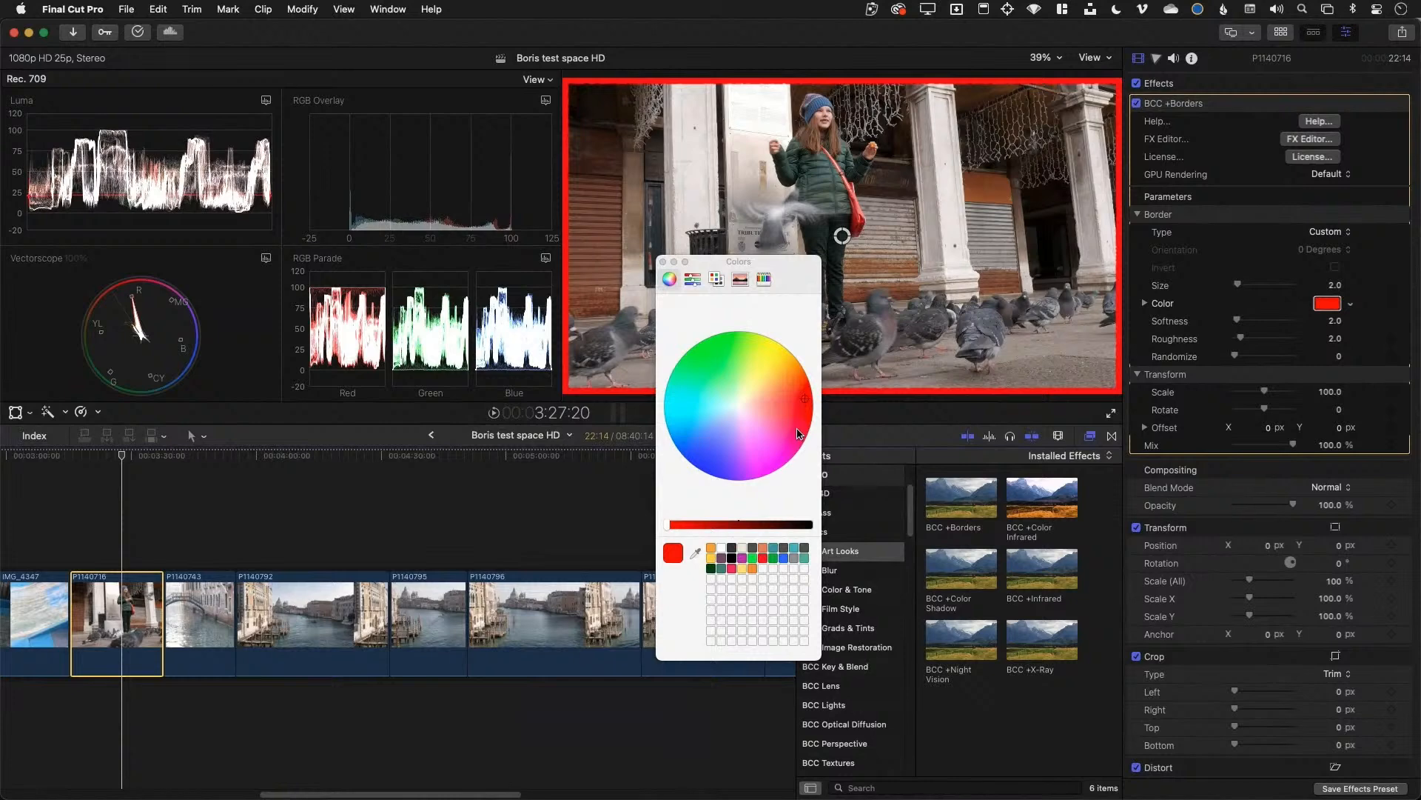
left_click(783, 379)
left_click(745, 524)
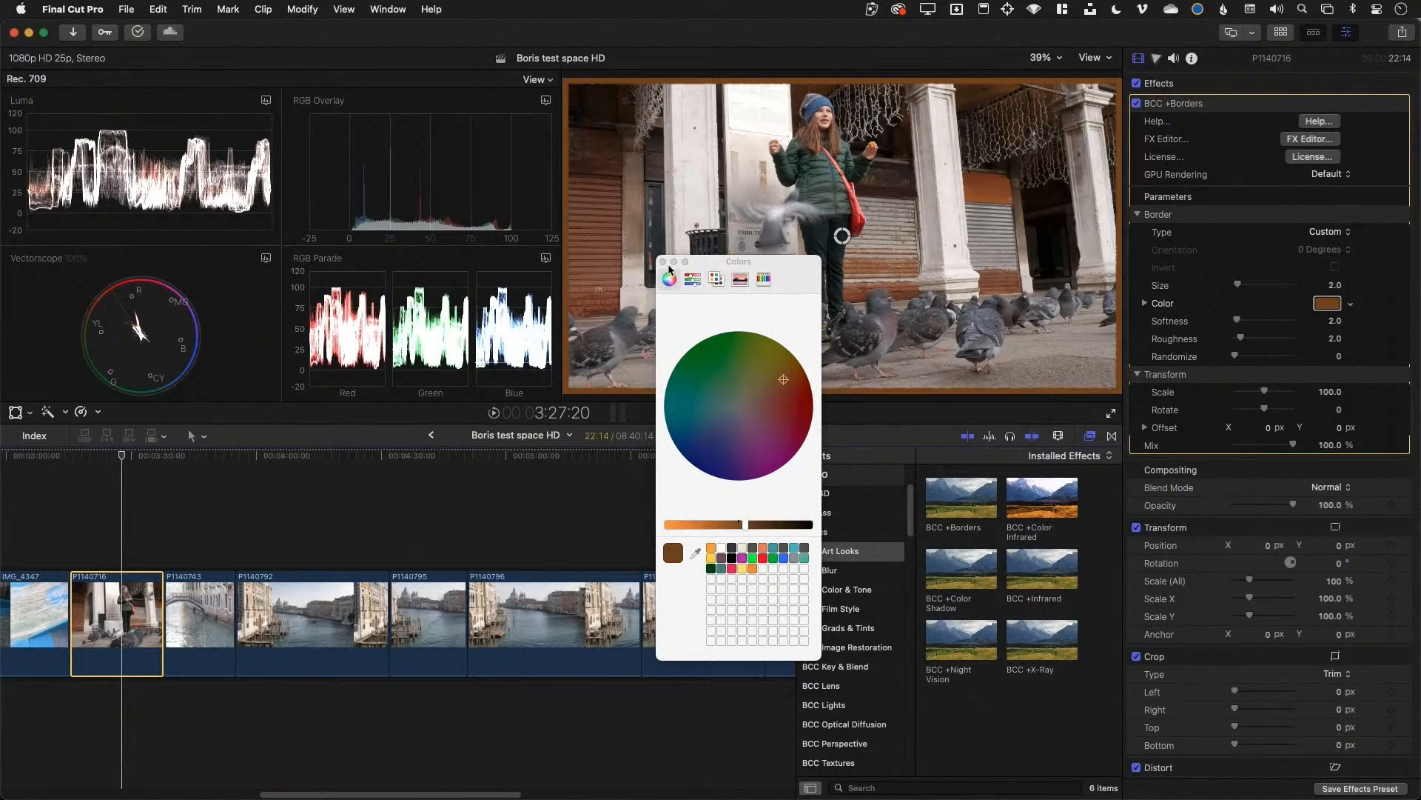
left_click(712, 548)
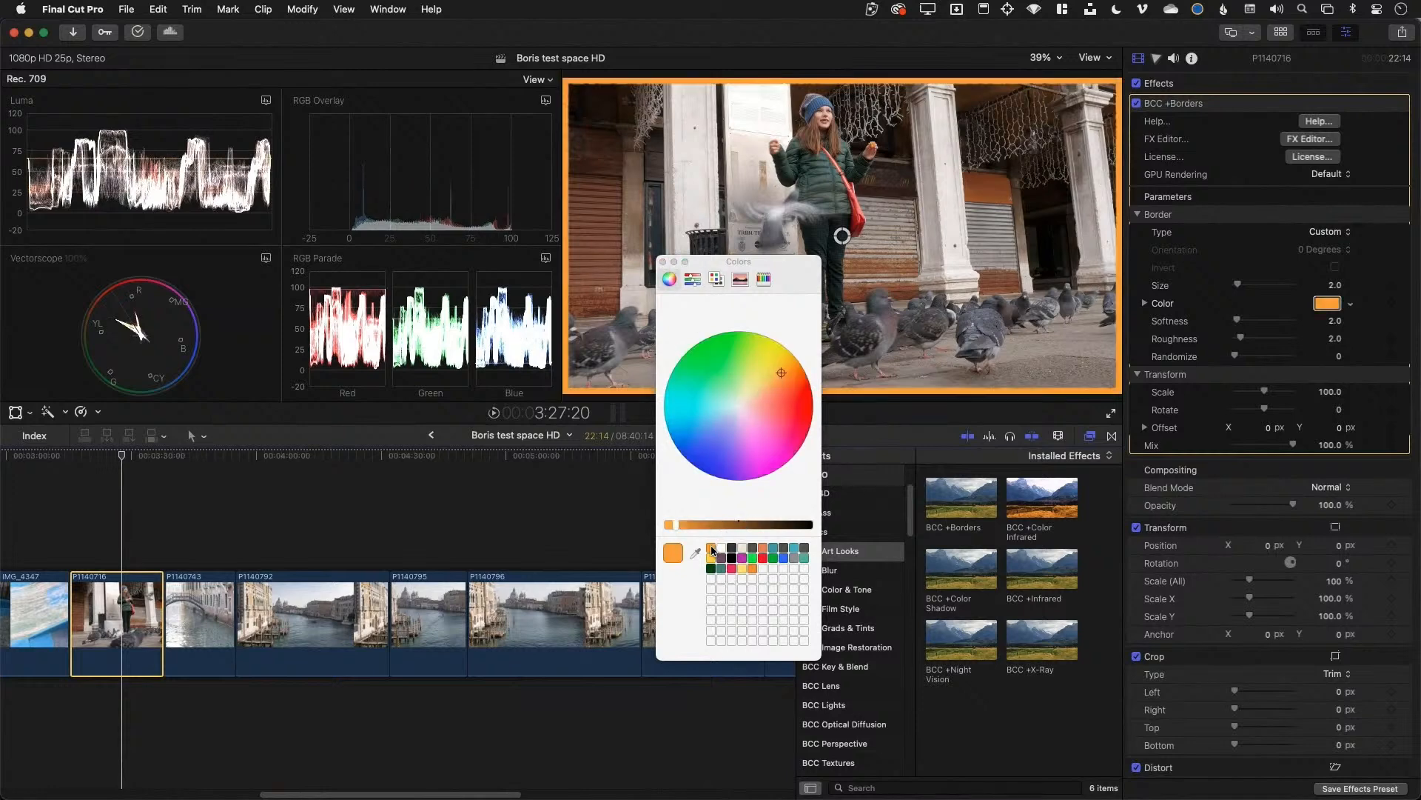
left_click(663, 261)
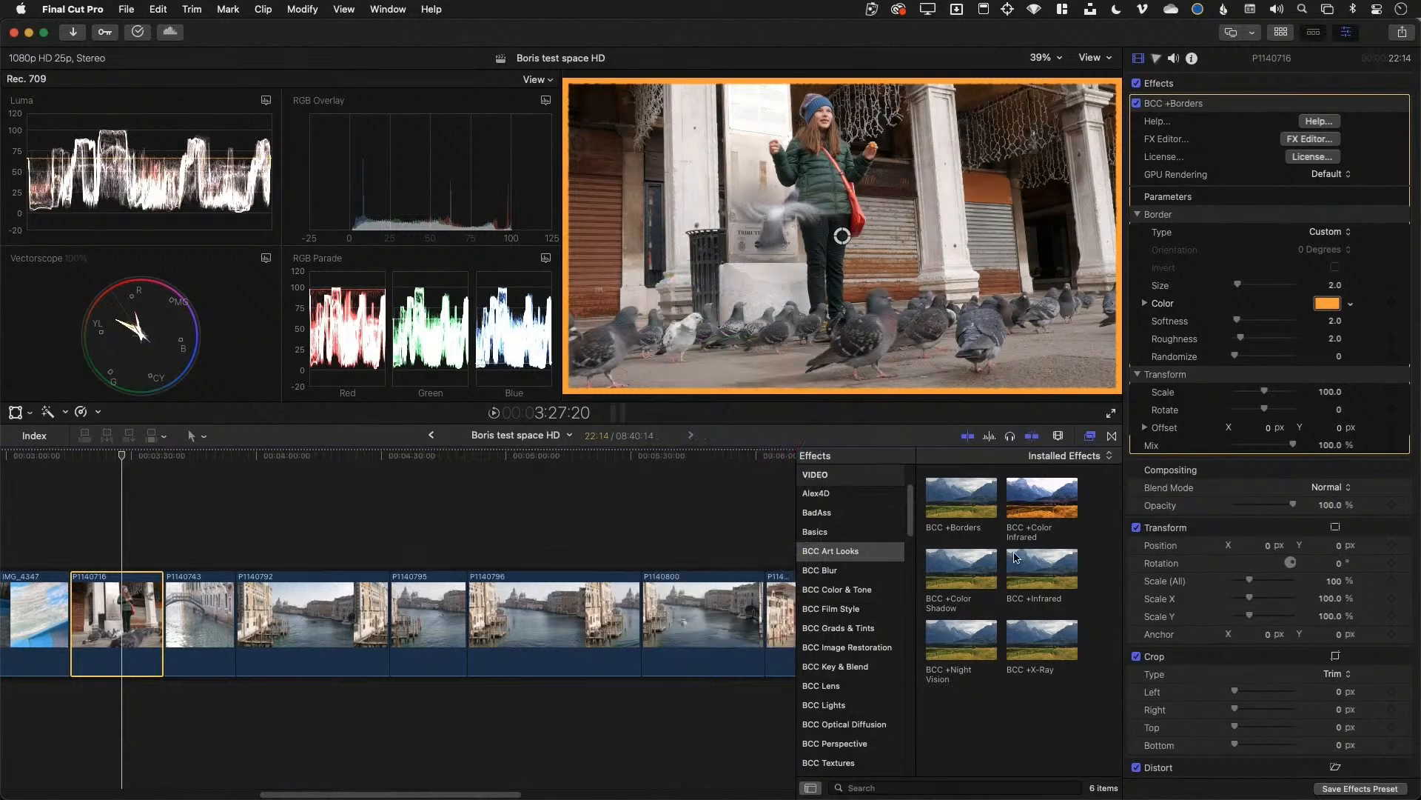
left_click(1042, 569)
scroll(855, 596, "up", 2)
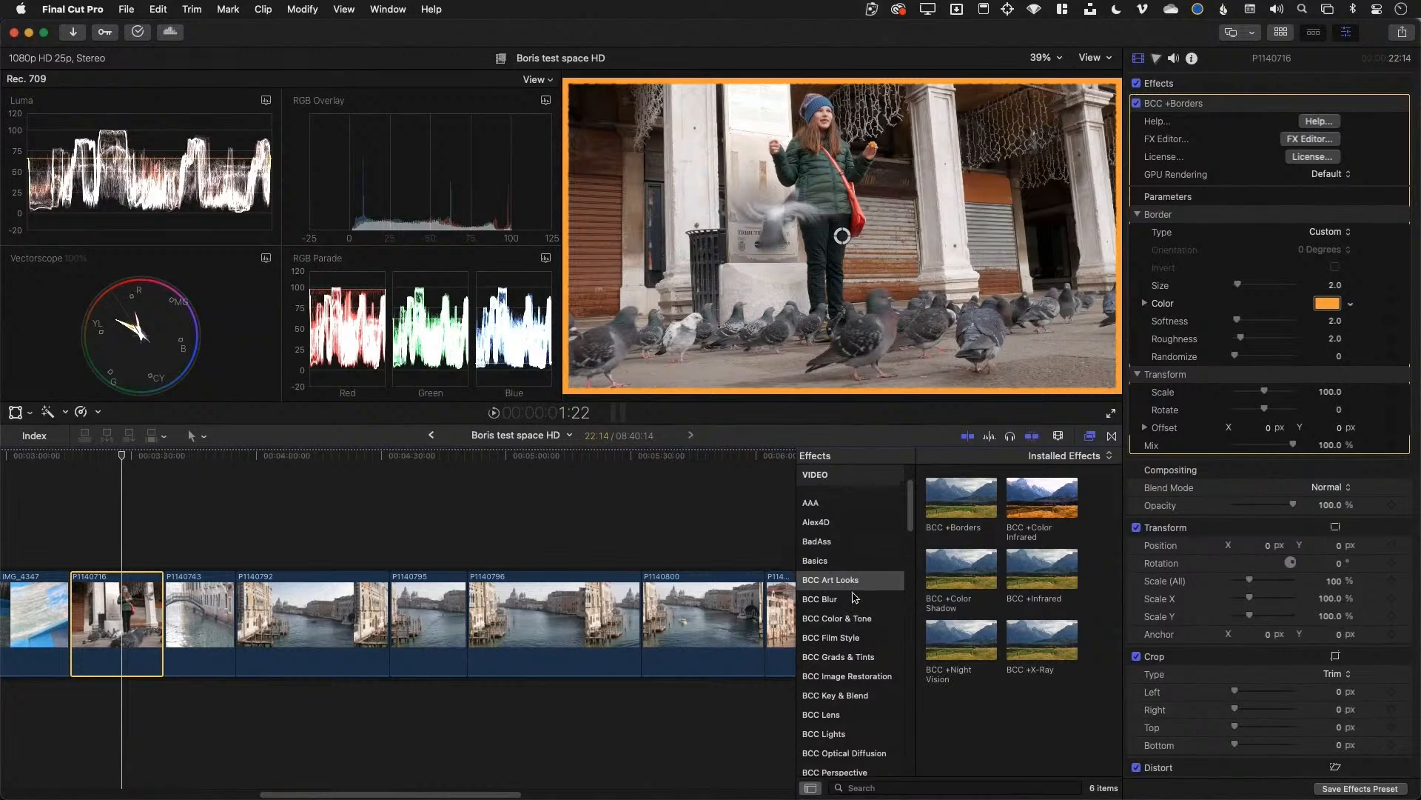
scroll(855, 597, "down", 10)
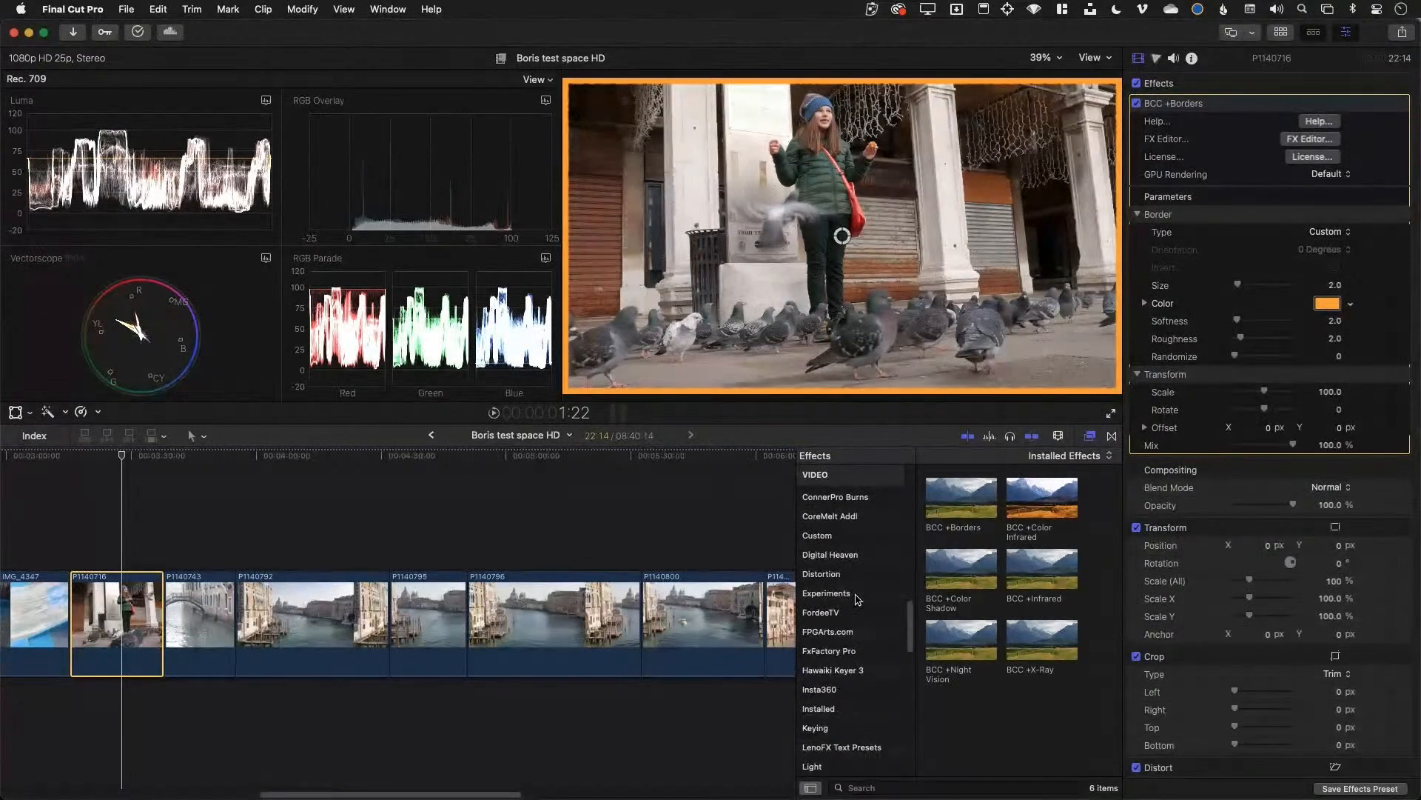
scroll(857, 598, "up", 8)
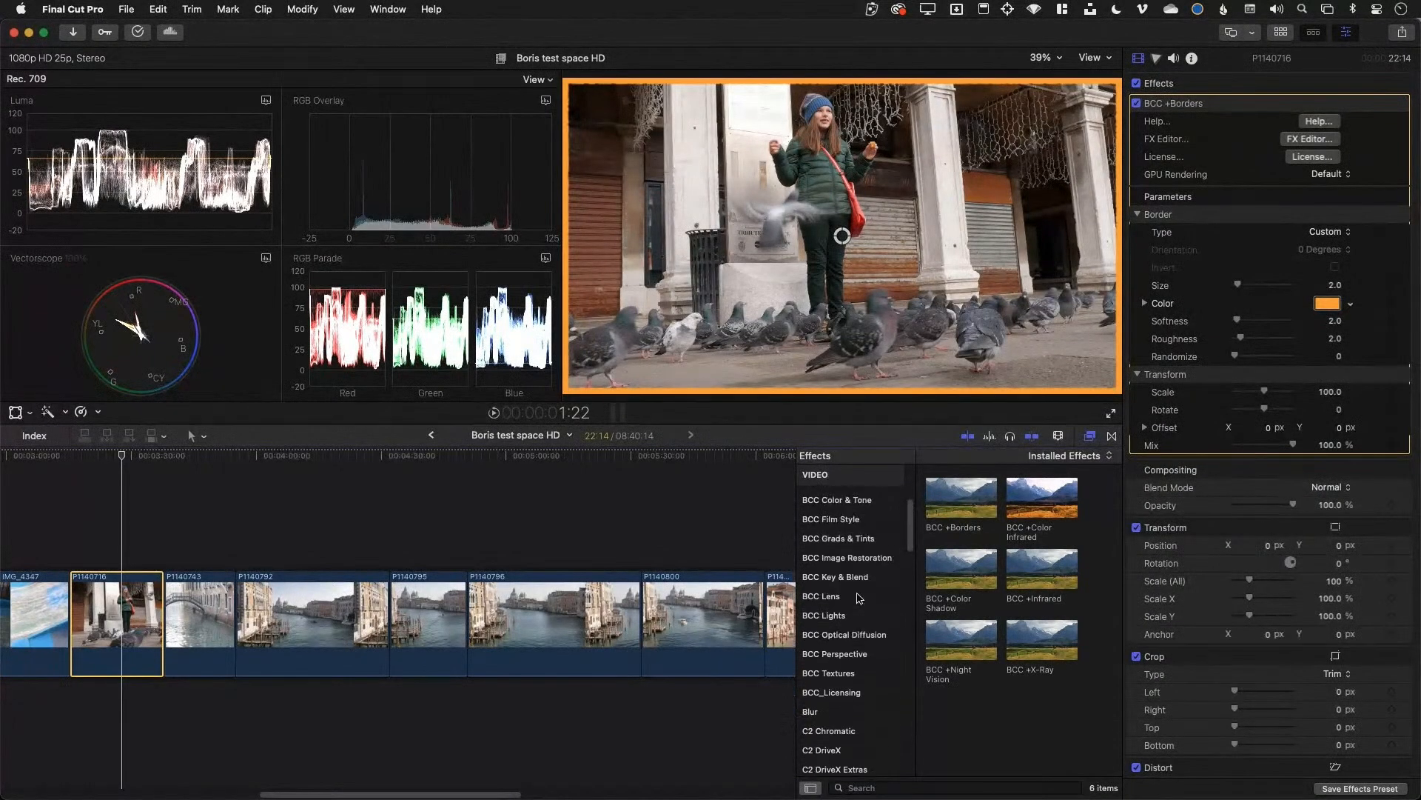
scroll(859, 598, "up", 1)
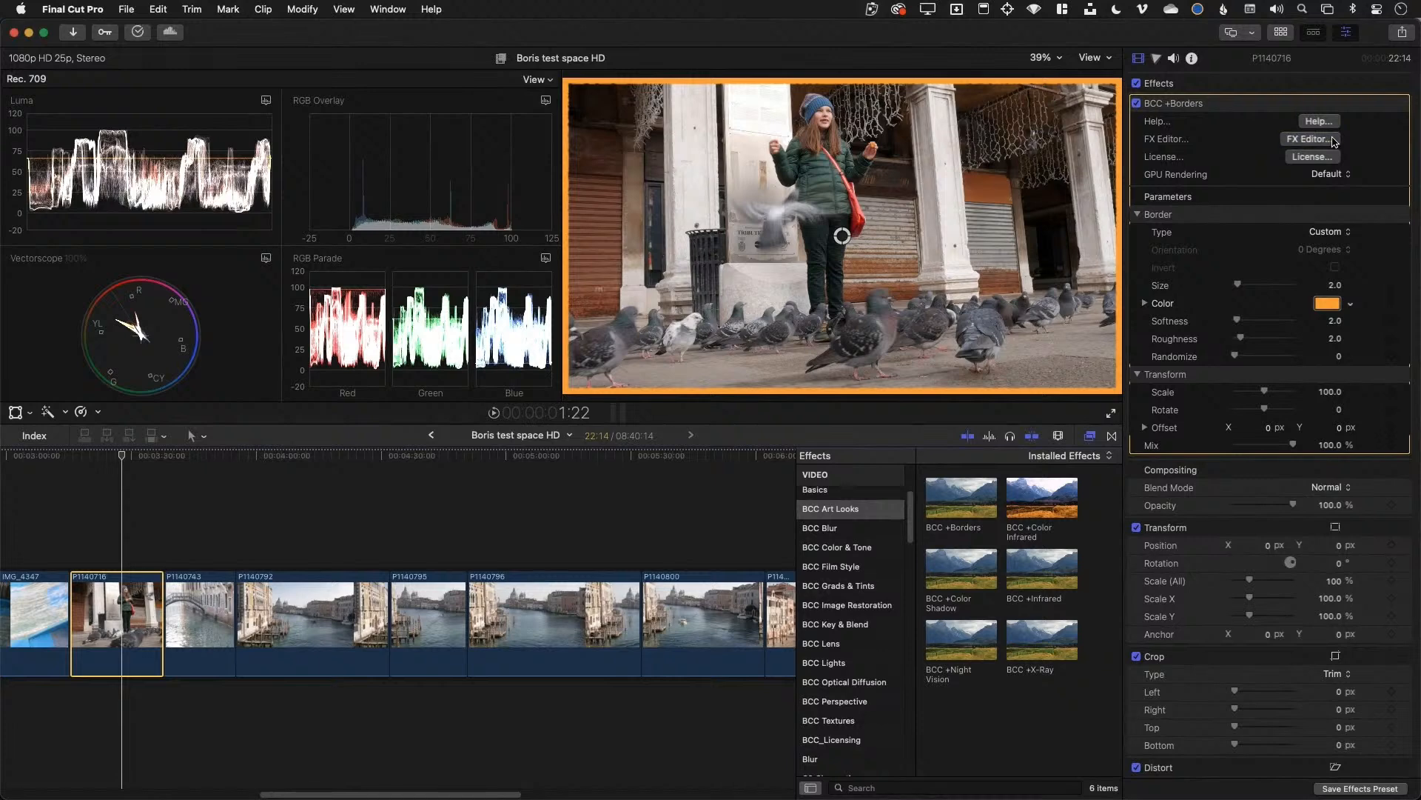
Open the border in Boris FX Editor enlarged and preview Border 4, 5 and 7 presets
left_click(1335, 140)
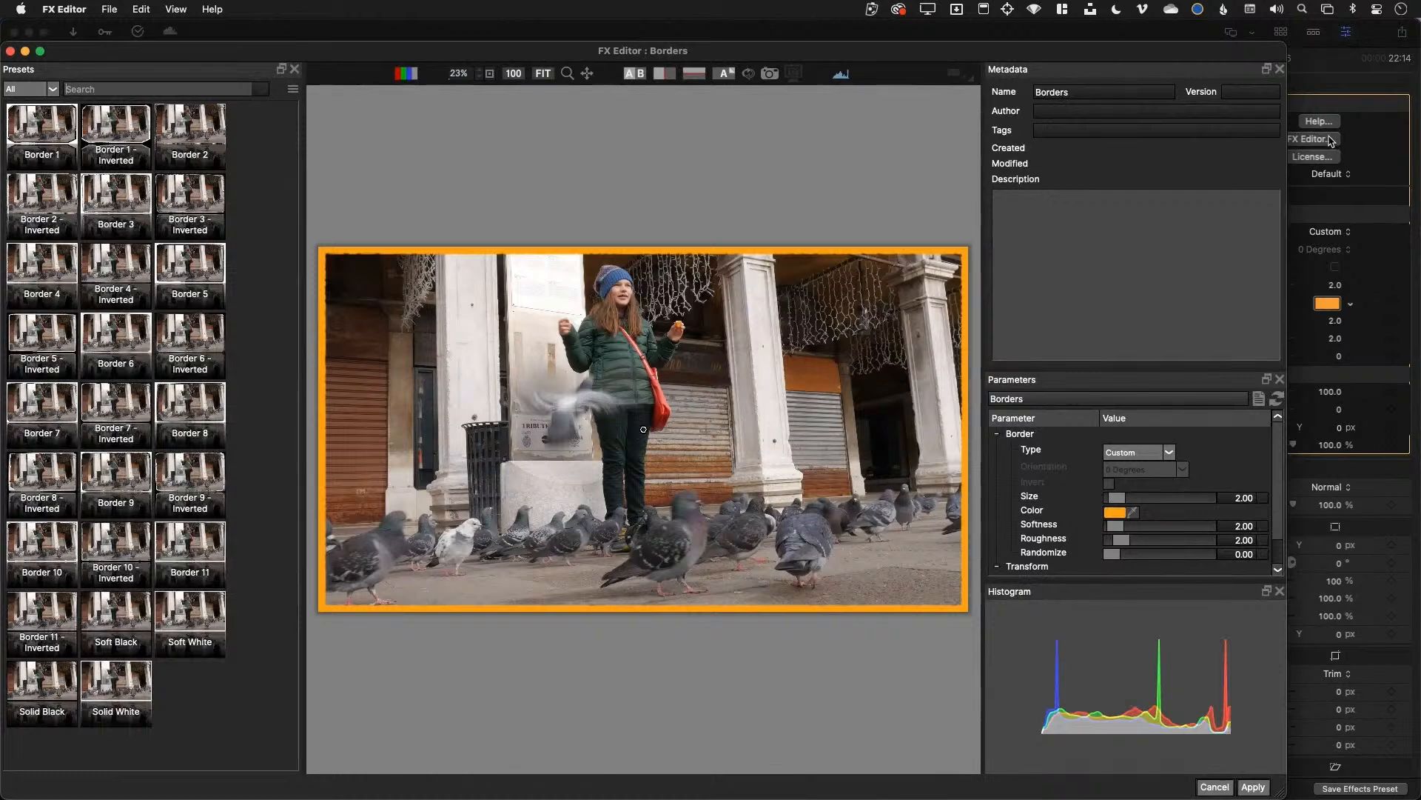
left_click_drag(1289, 173, 1417, 148)
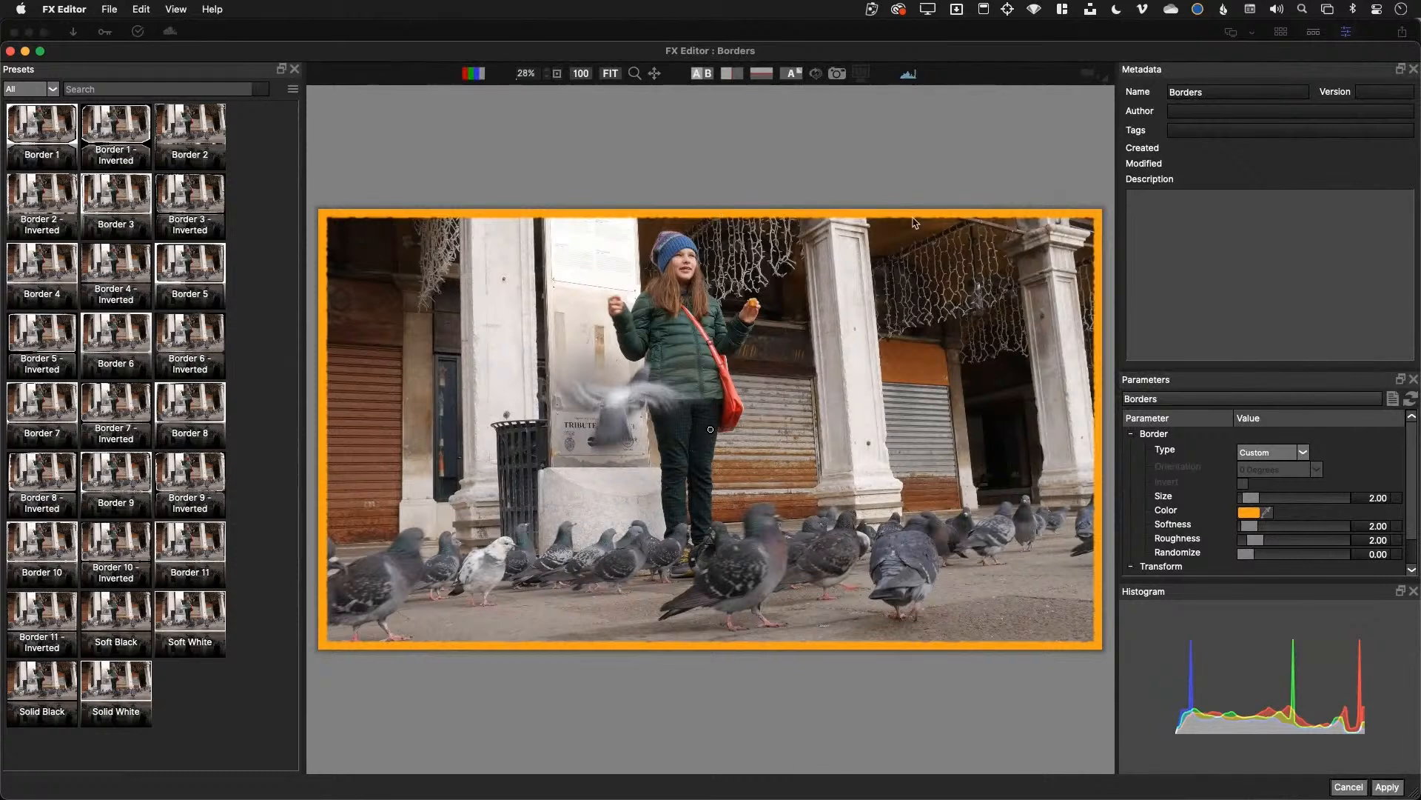
left_click(44, 294)
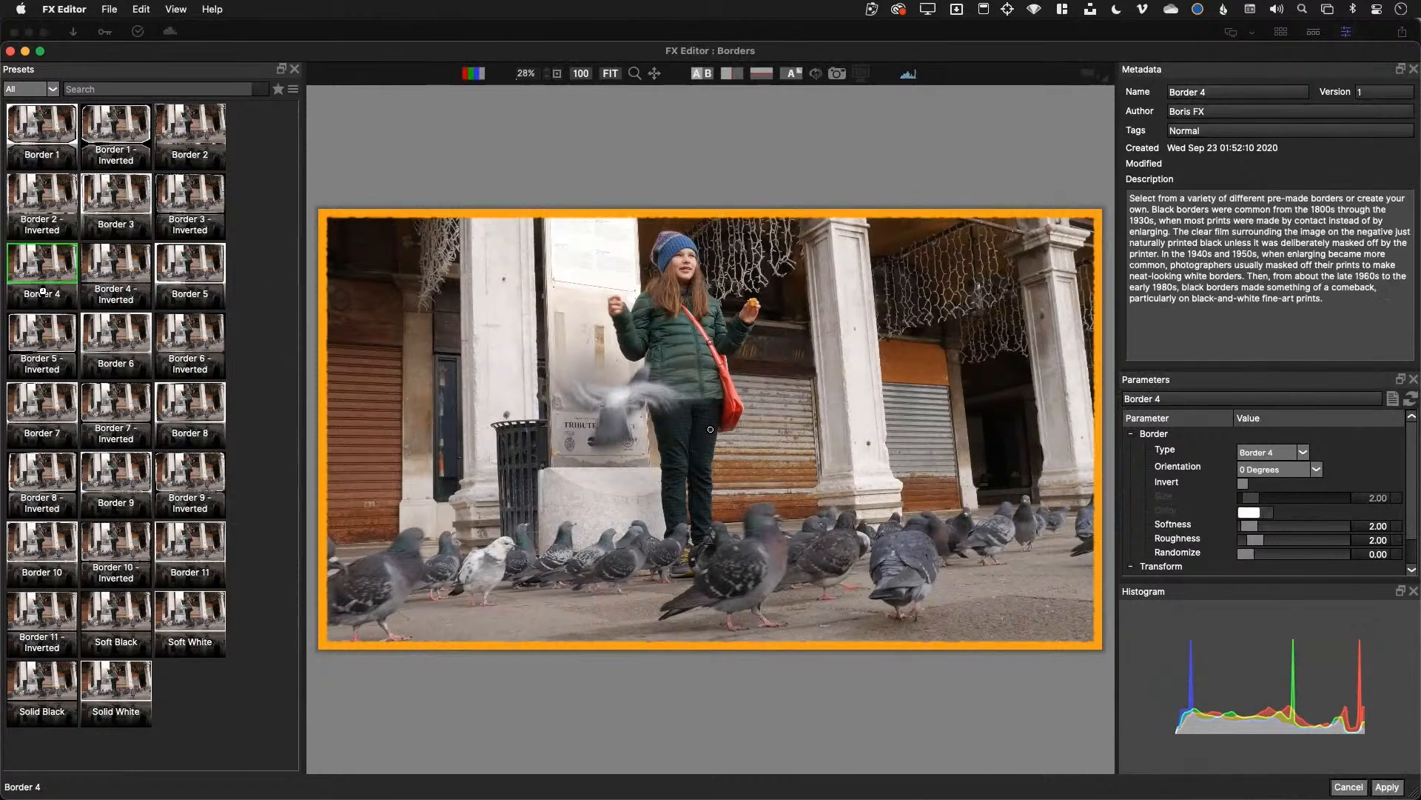
left_click(89, 388)
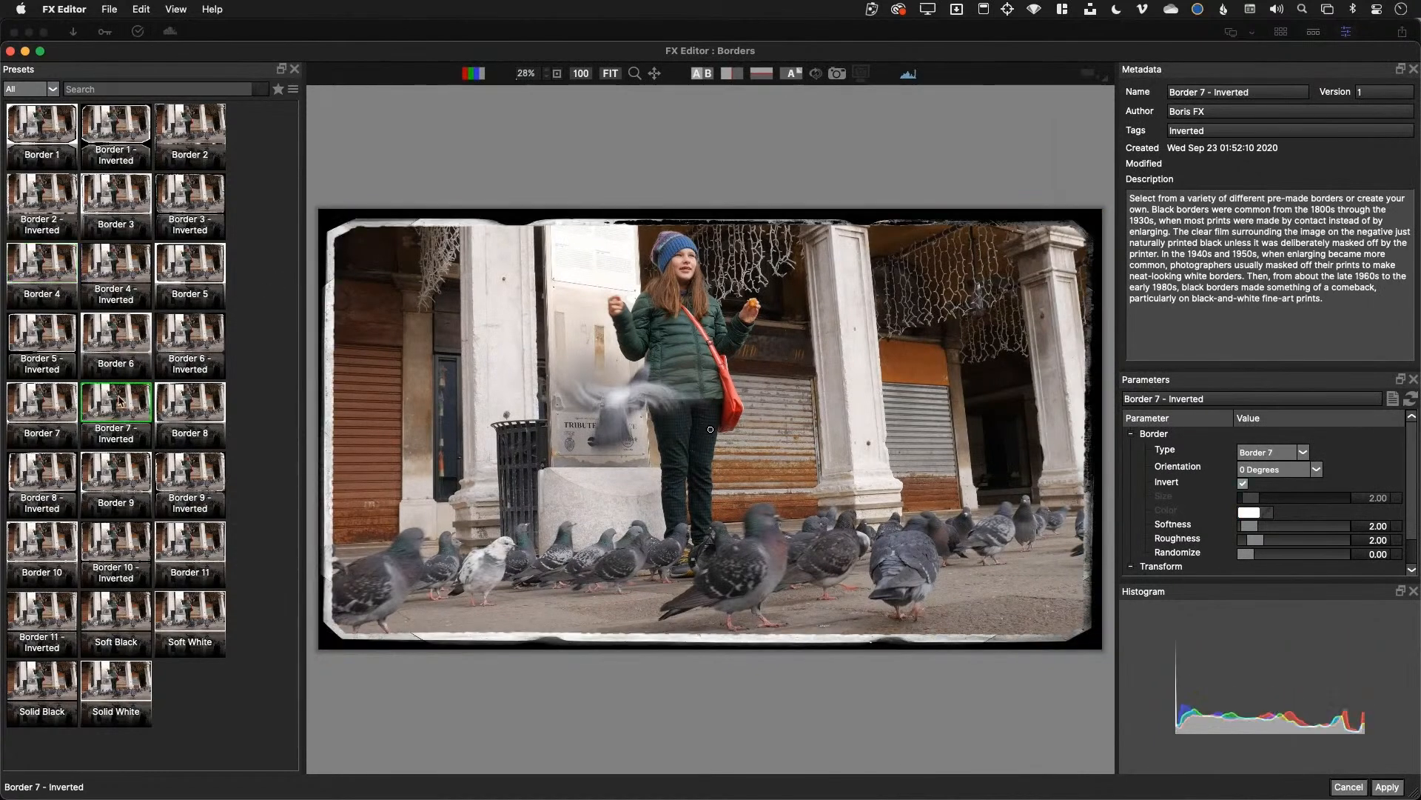
left_click(164, 280)
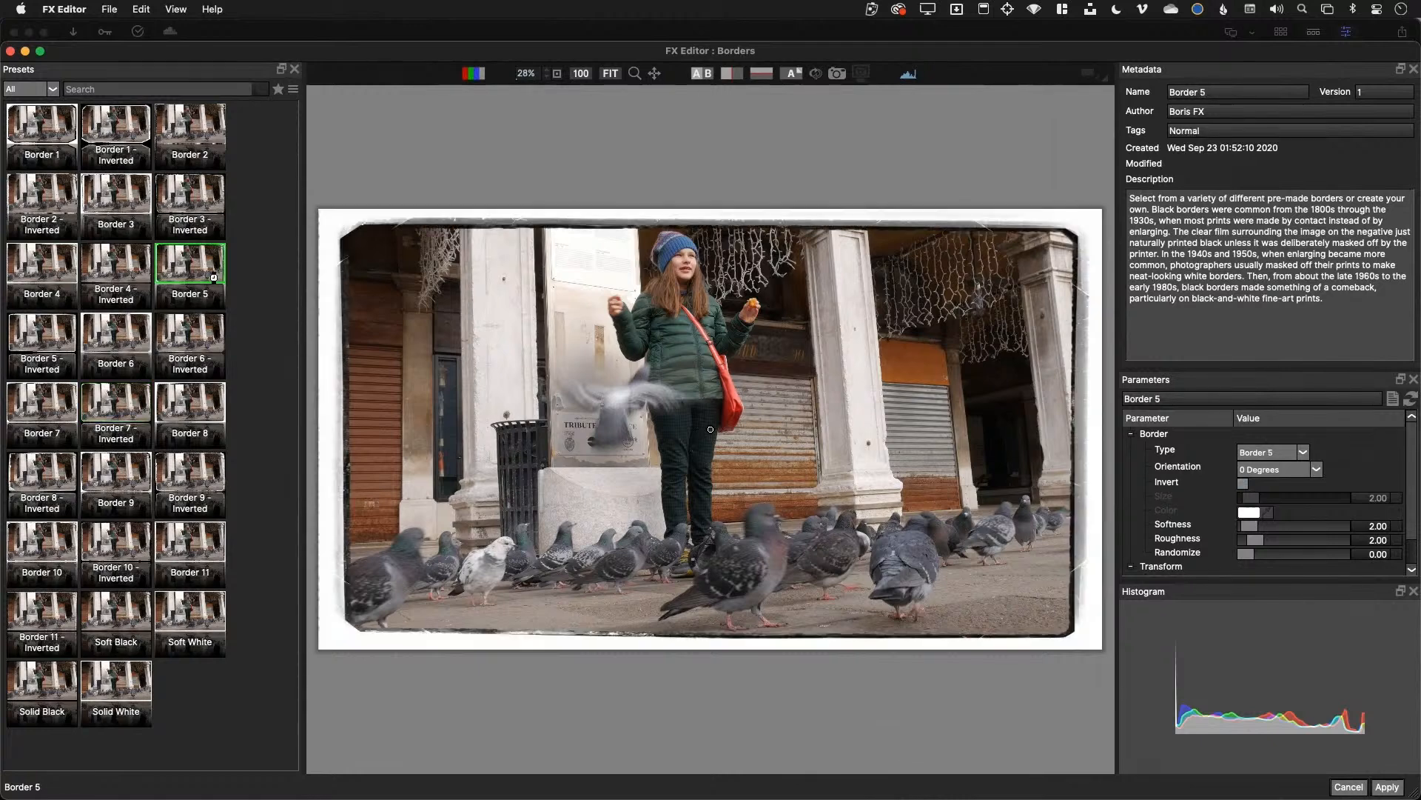
left_click(113, 274)
left_click(65, 271)
left_click(109, 269)
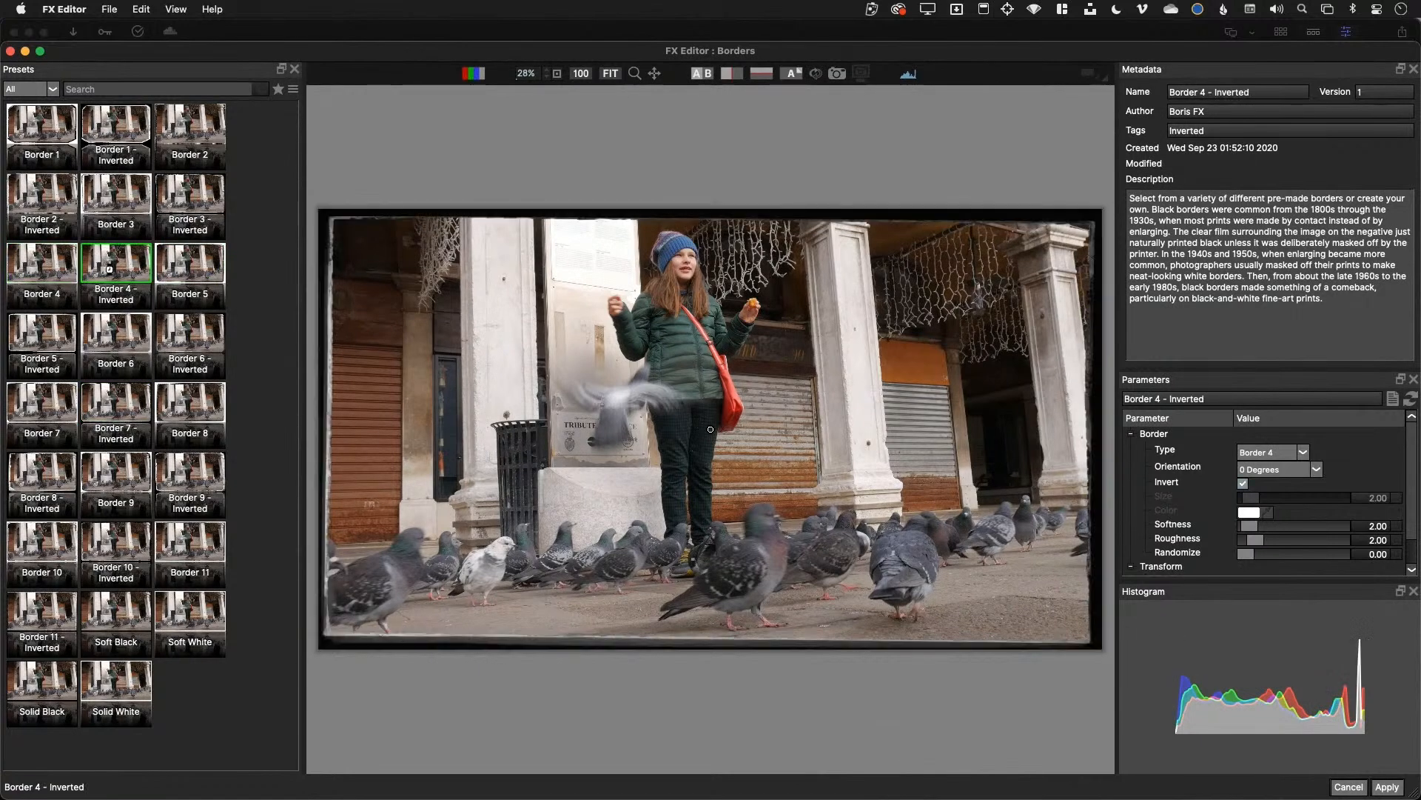
Preview Solid White, Border 7–10 and Border 3 presets, then choose Border 2
left_click(113, 689)
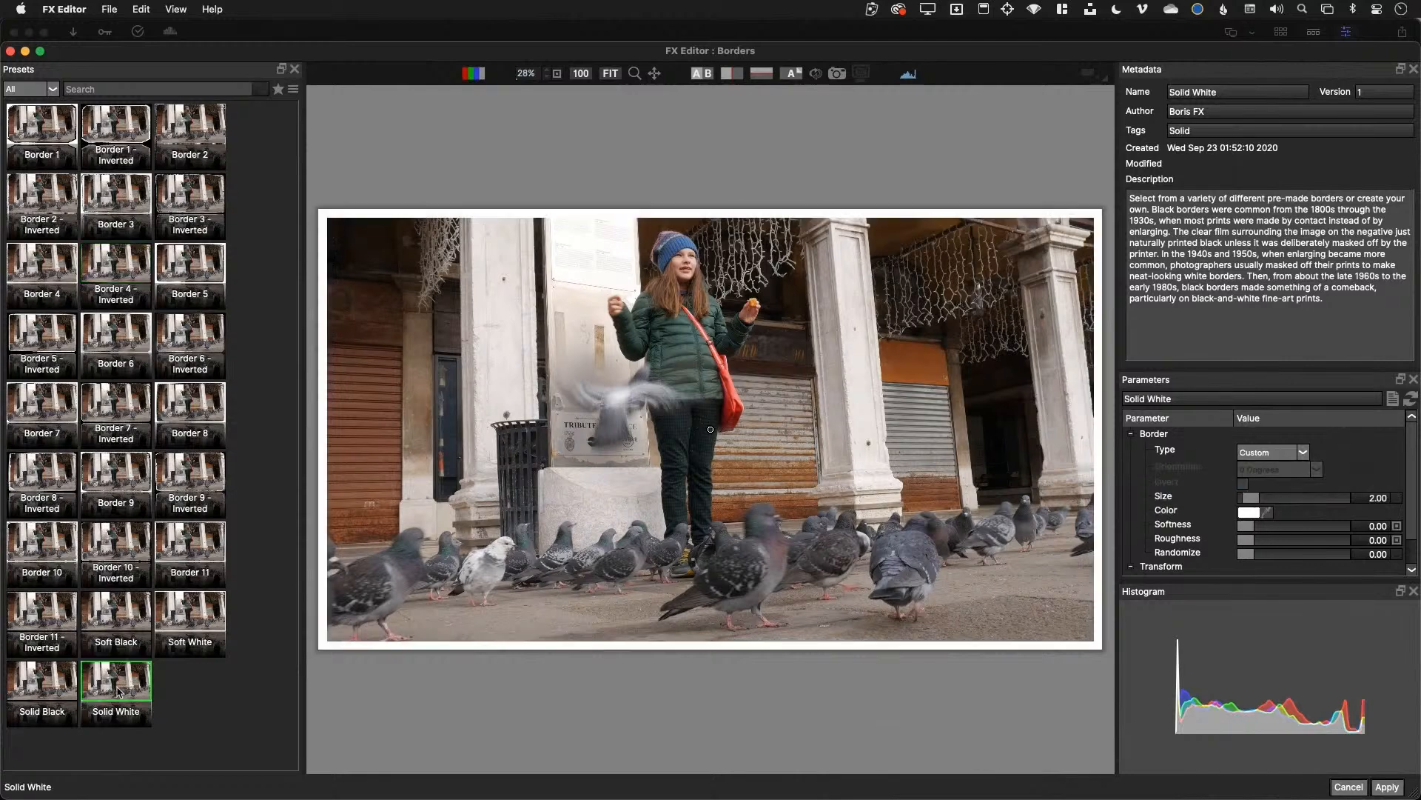
left_click(83, 536)
left_click(43, 481)
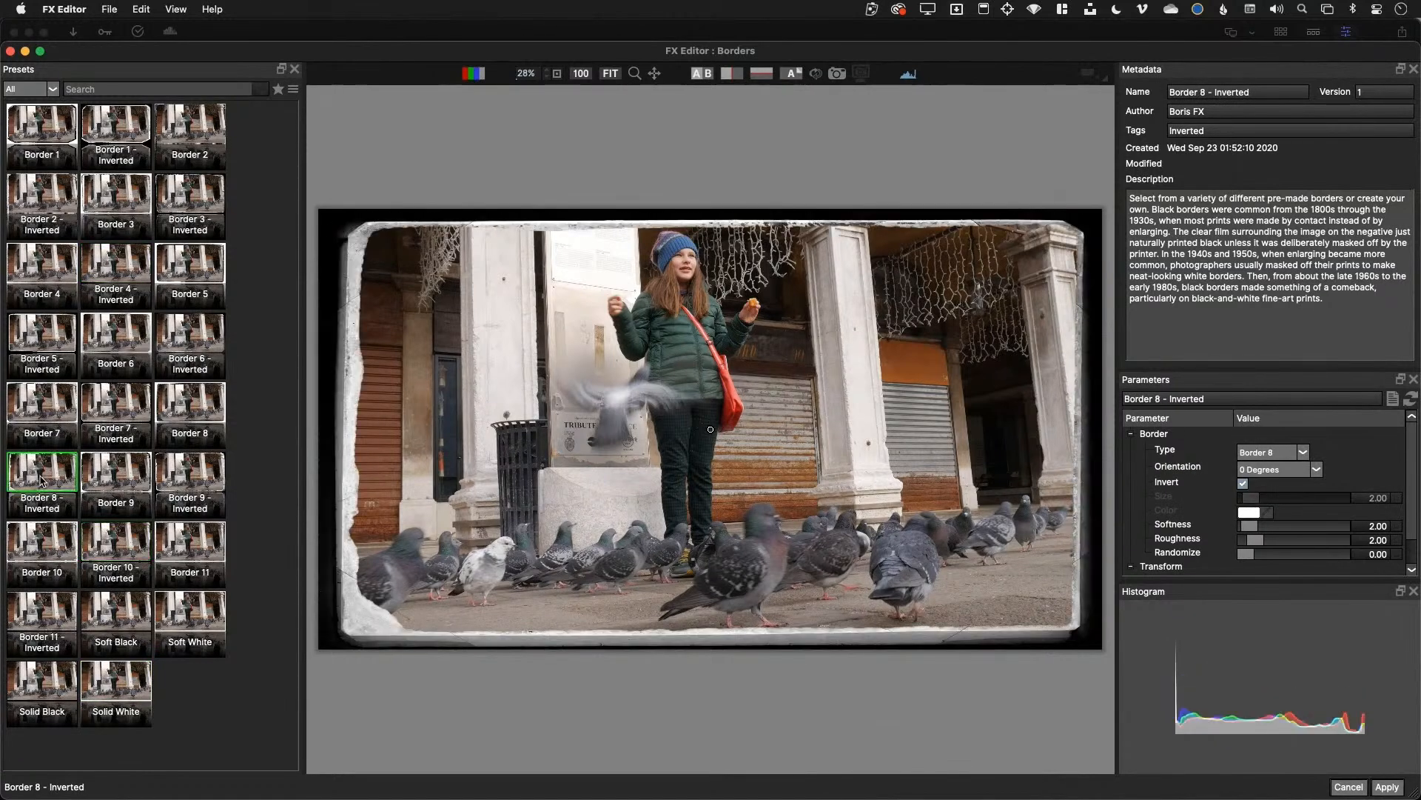
left_click(85, 420)
left_click(55, 408)
left_click(186, 270)
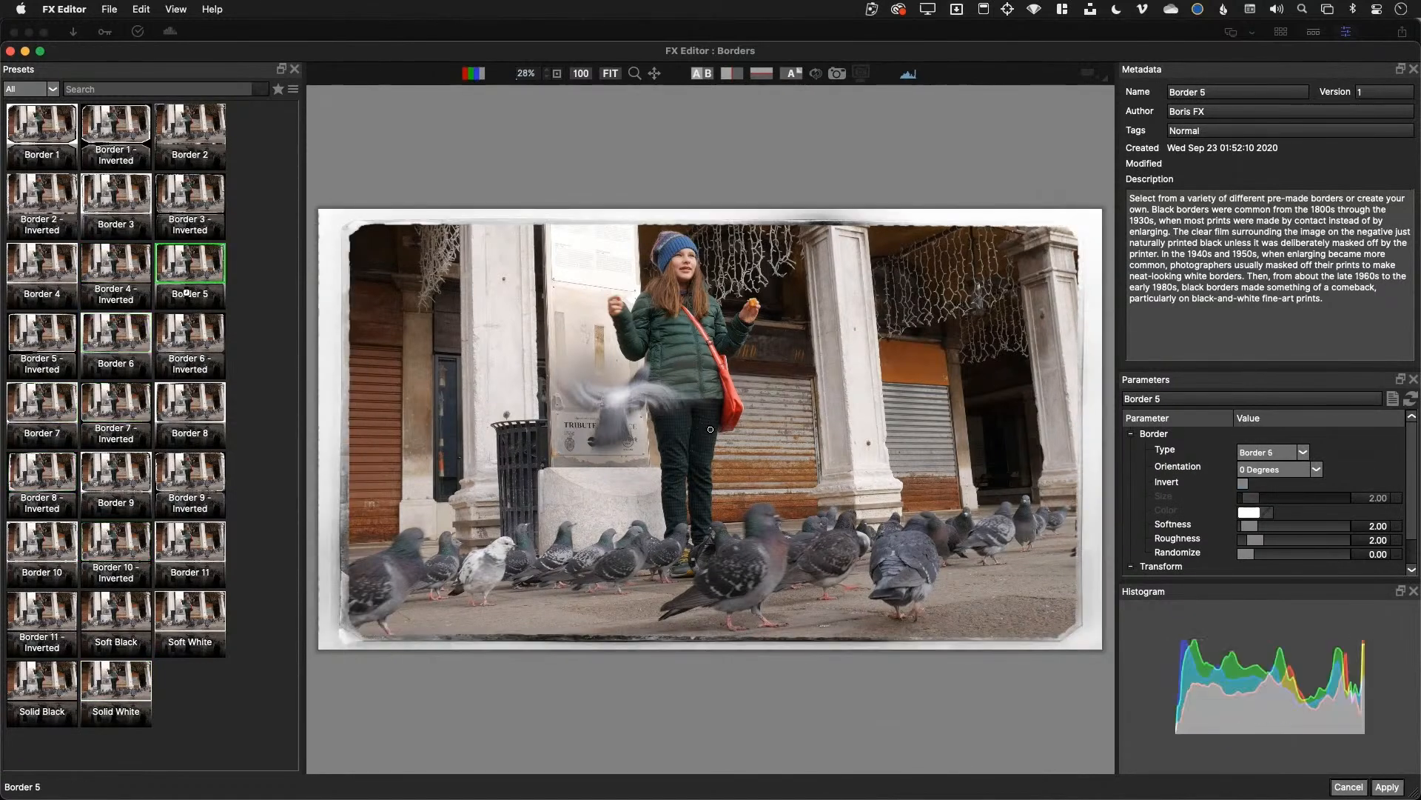
left_click(119, 200)
left_click(170, 165)
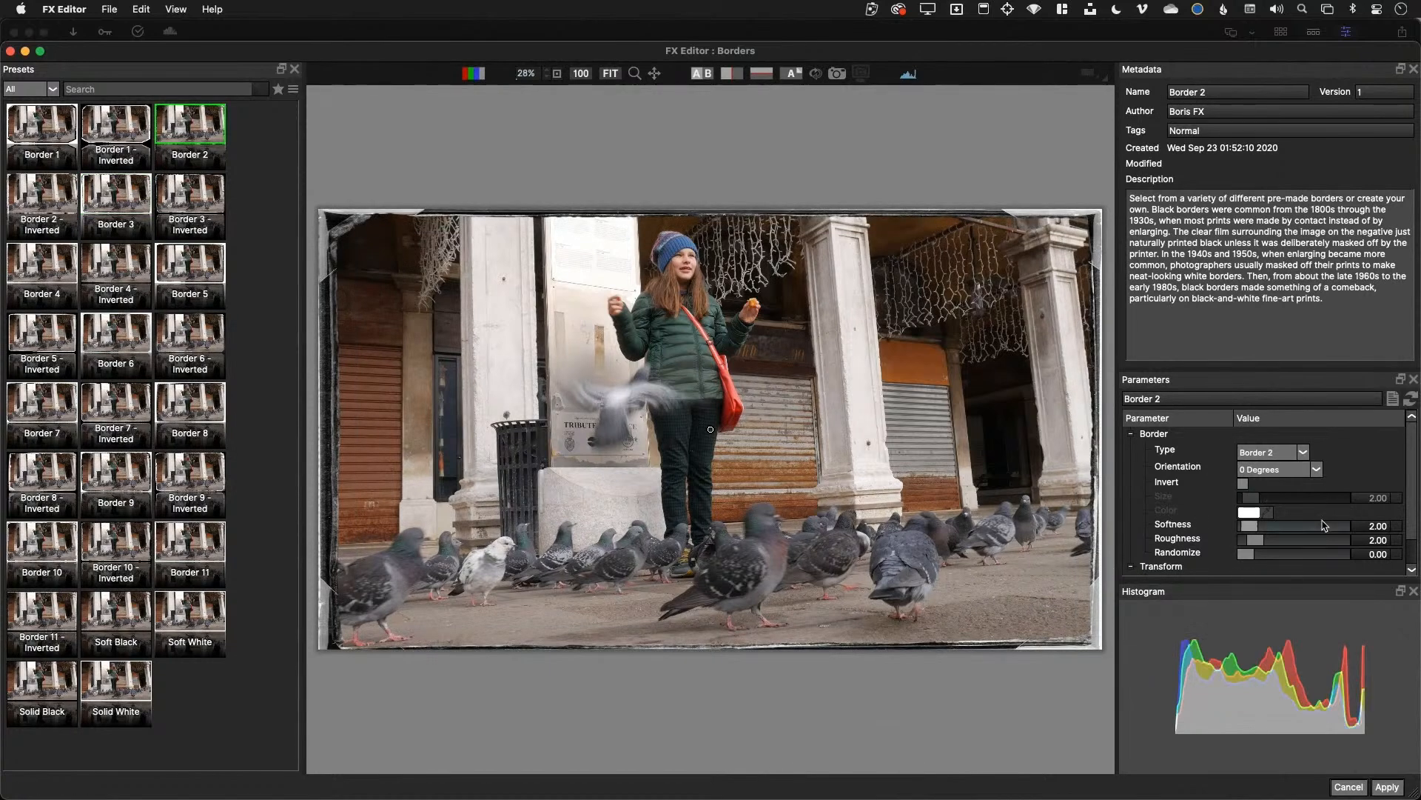
Raise softness to about 18.08, compare with a before/after wipe, and apply to the clip
left_click_drag(1256, 528, 1281, 527)
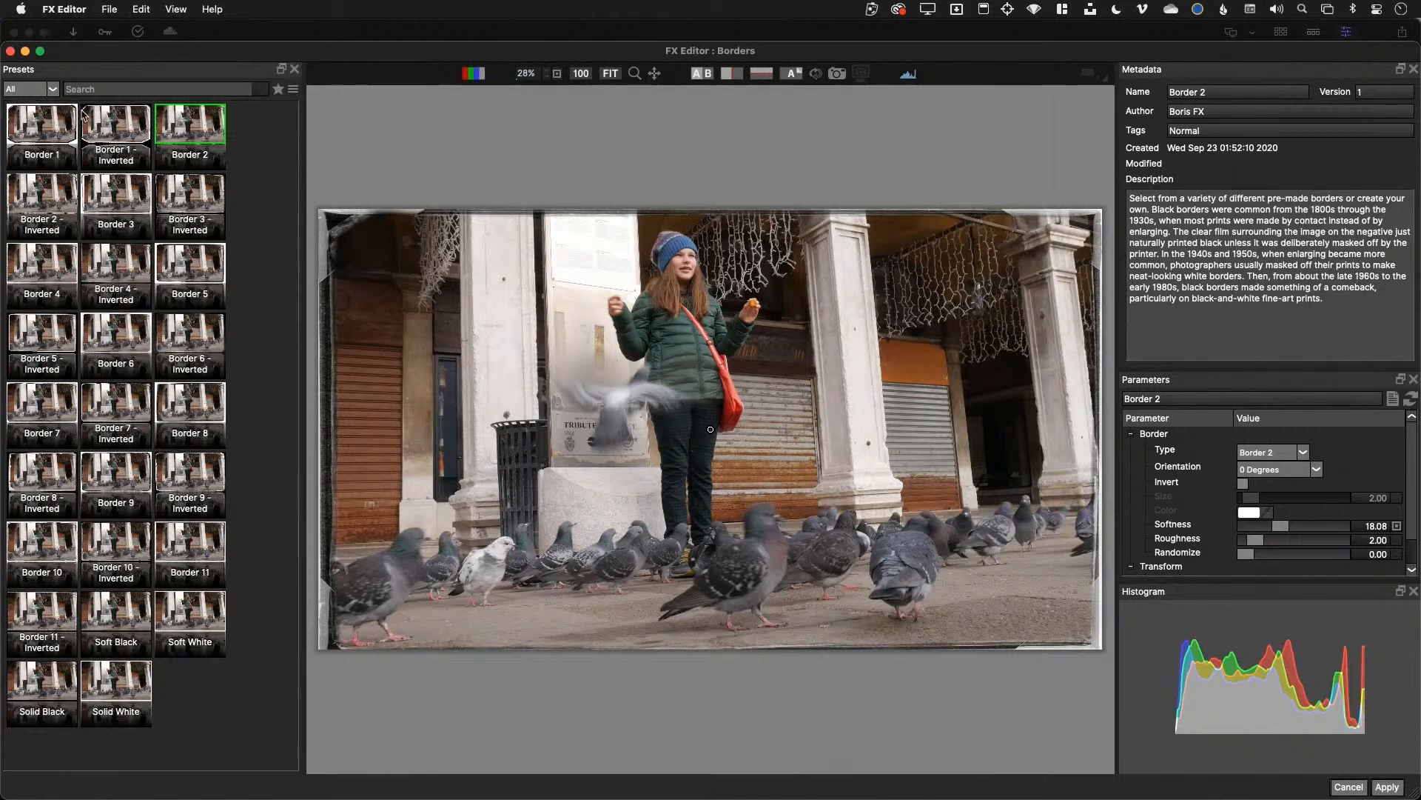
left_click(702, 75)
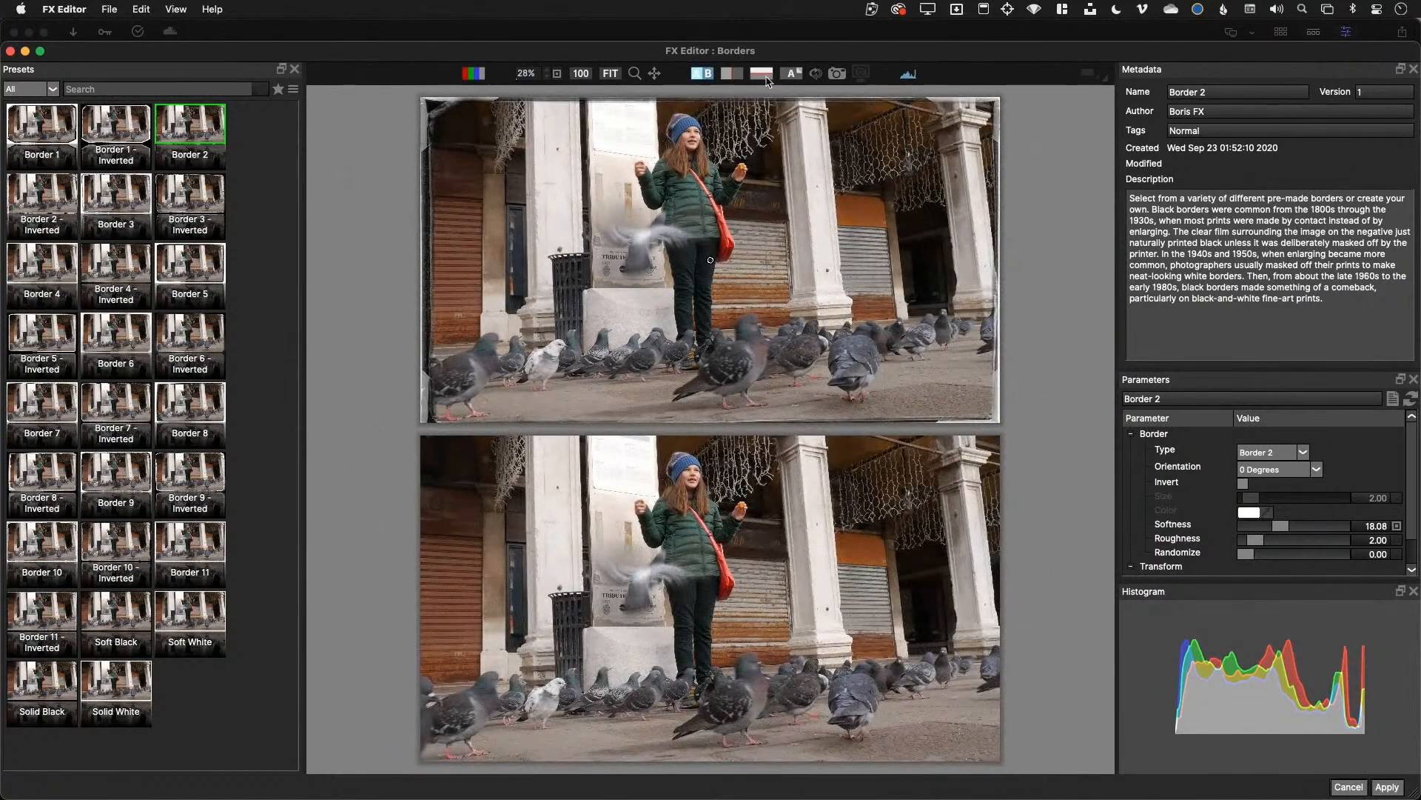
left_click(765, 76)
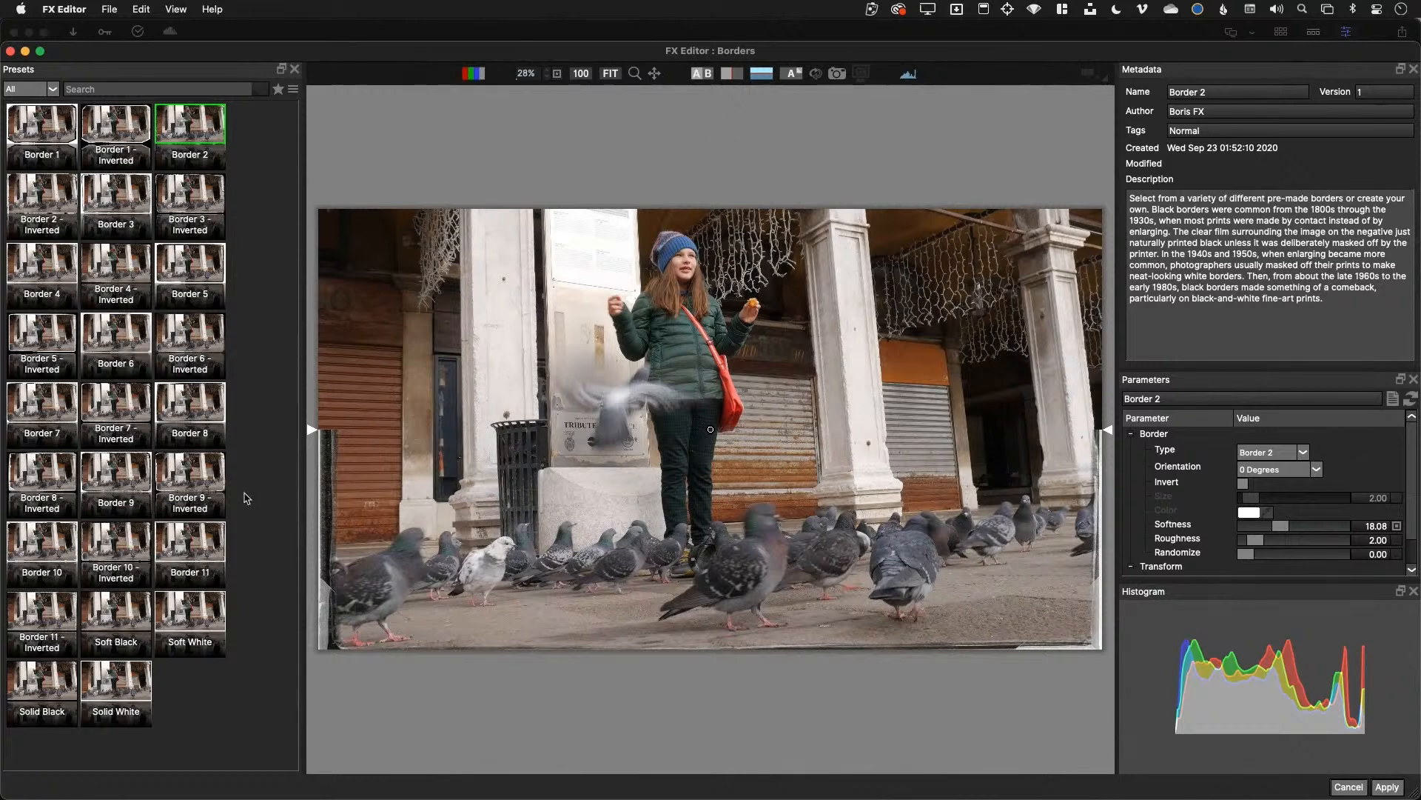
left_click_drag(311, 431, 328, 204)
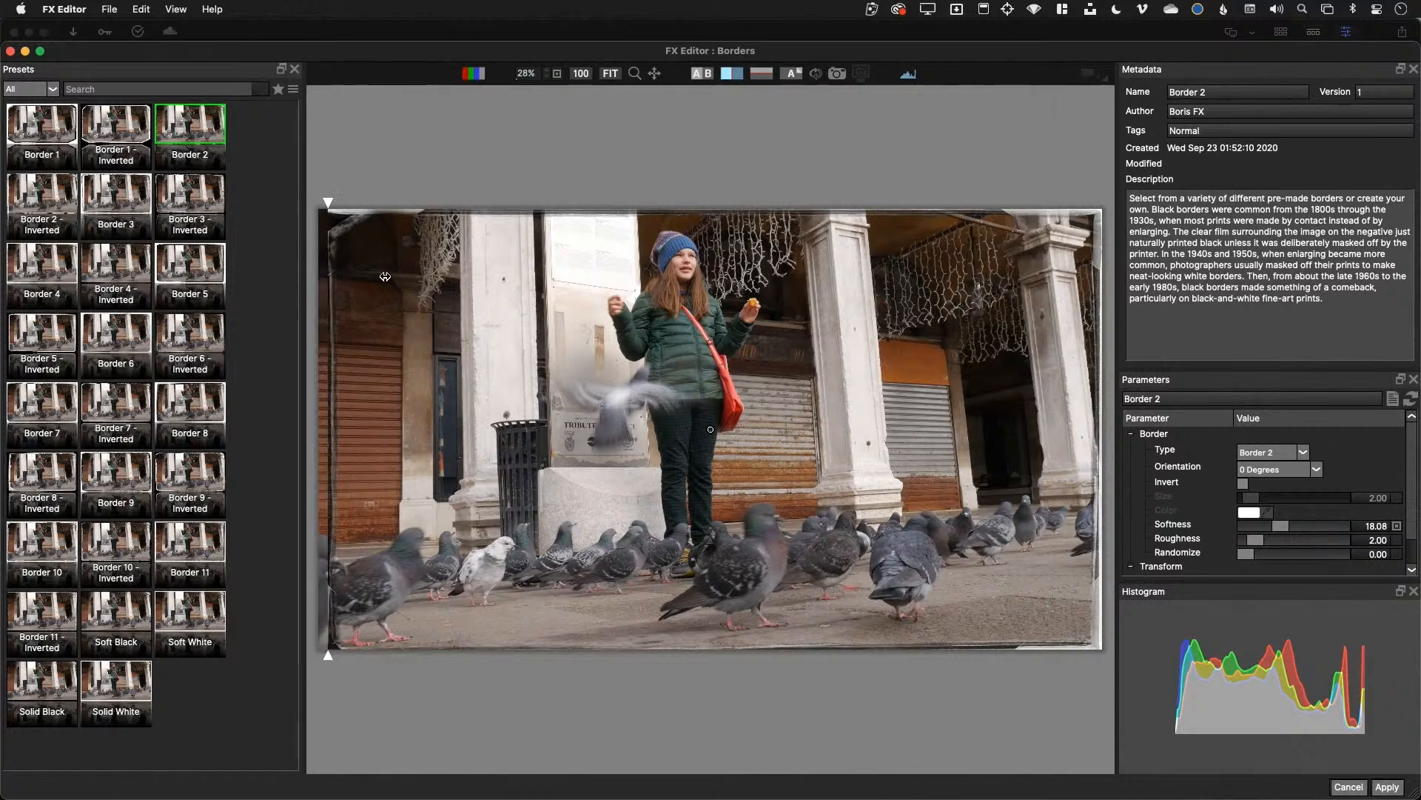
left_click_drag(385, 276, 242, 265)
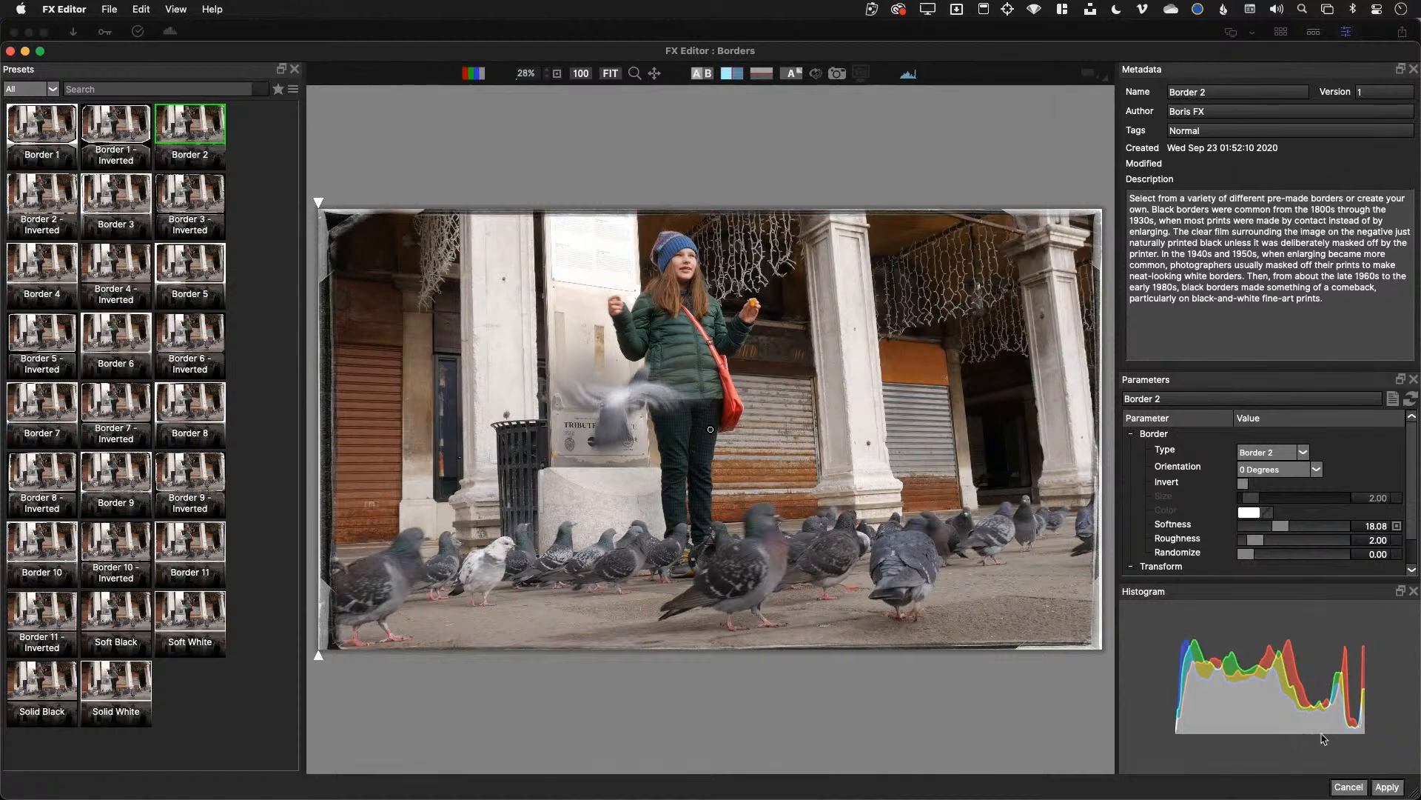
left_click(1386, 786)
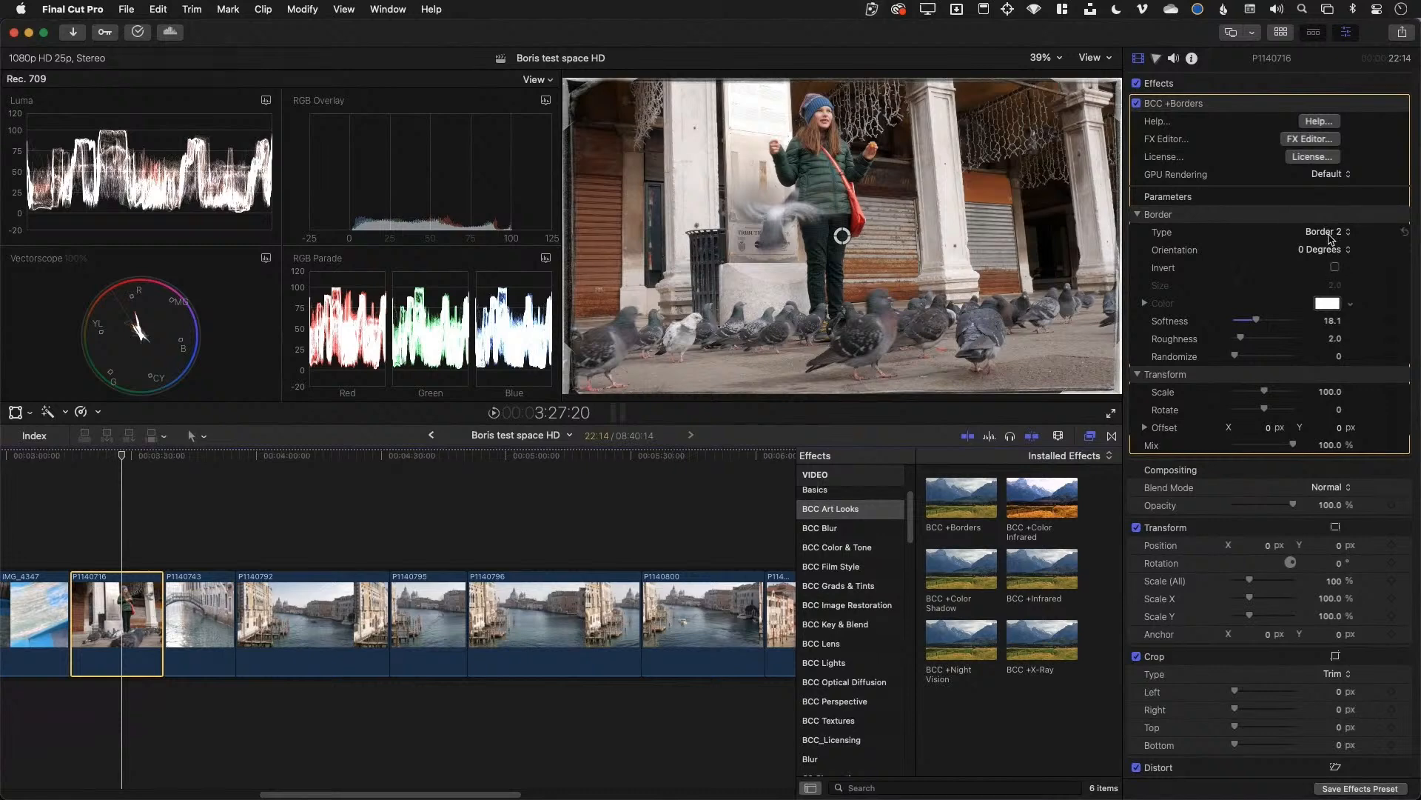
Set the BCC +Borders style to Border 7 and select canal clip P1140743
left_click(1330, 236)
left_click(1343, 319)
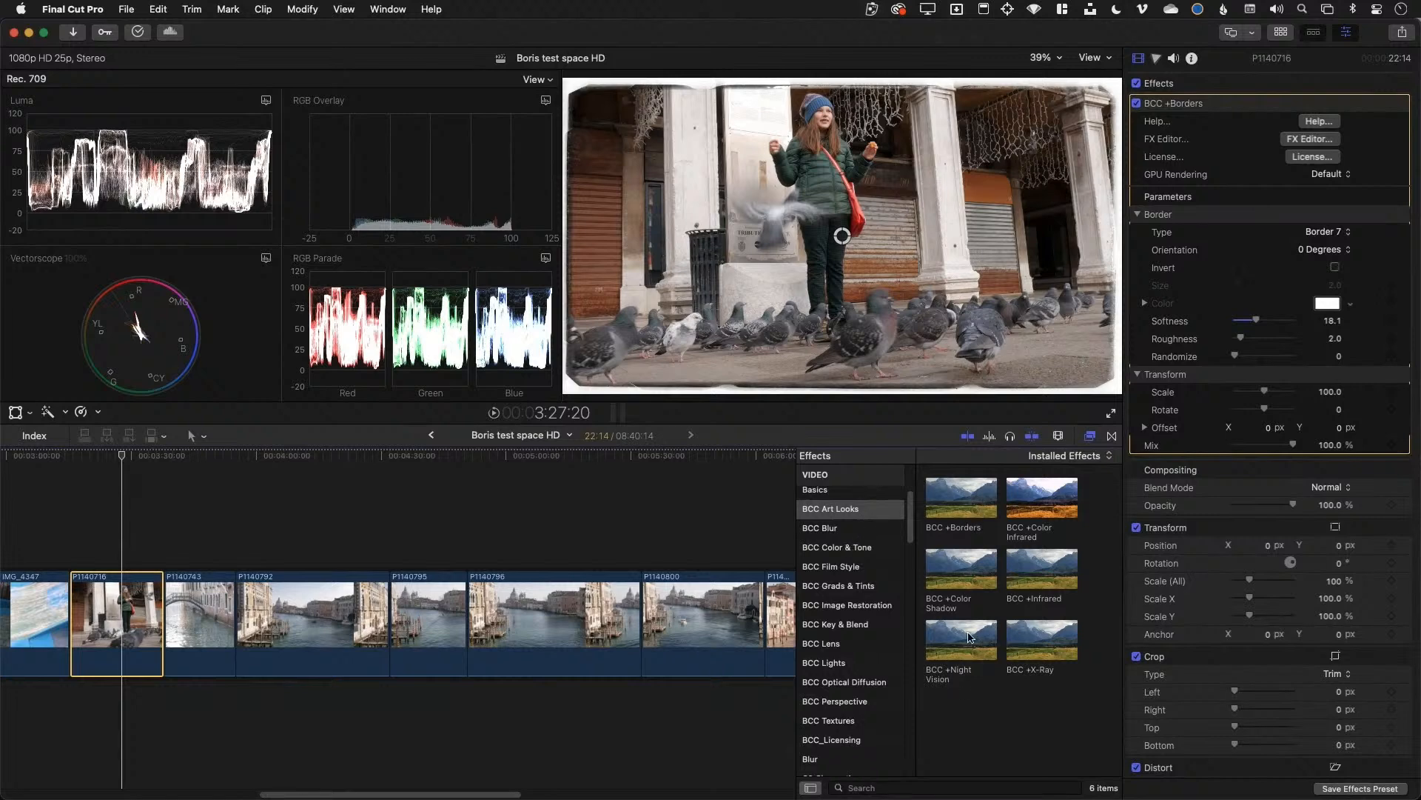
left_click(198, 621)
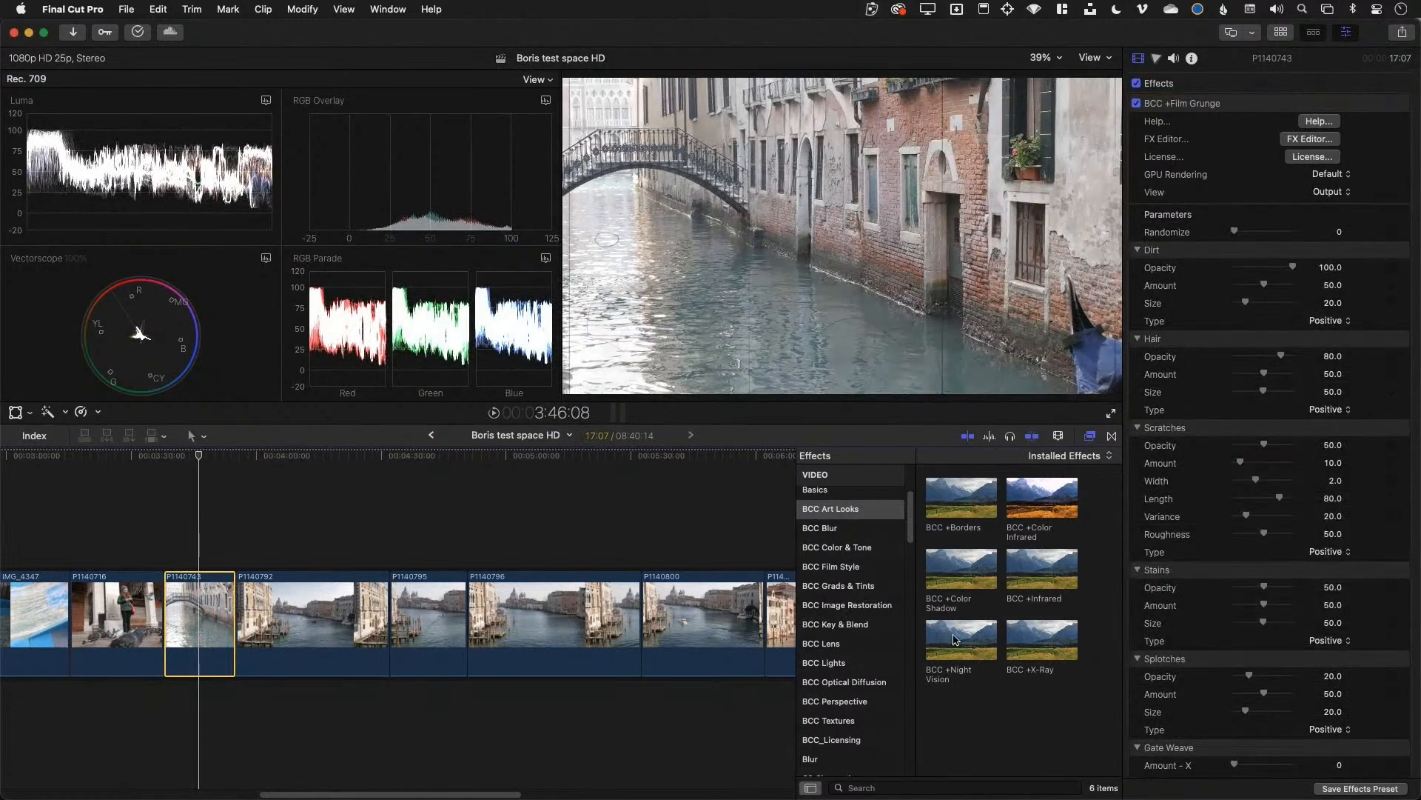
left_click(1138, 106)
left_click_drag(956, 650, 204, 614)
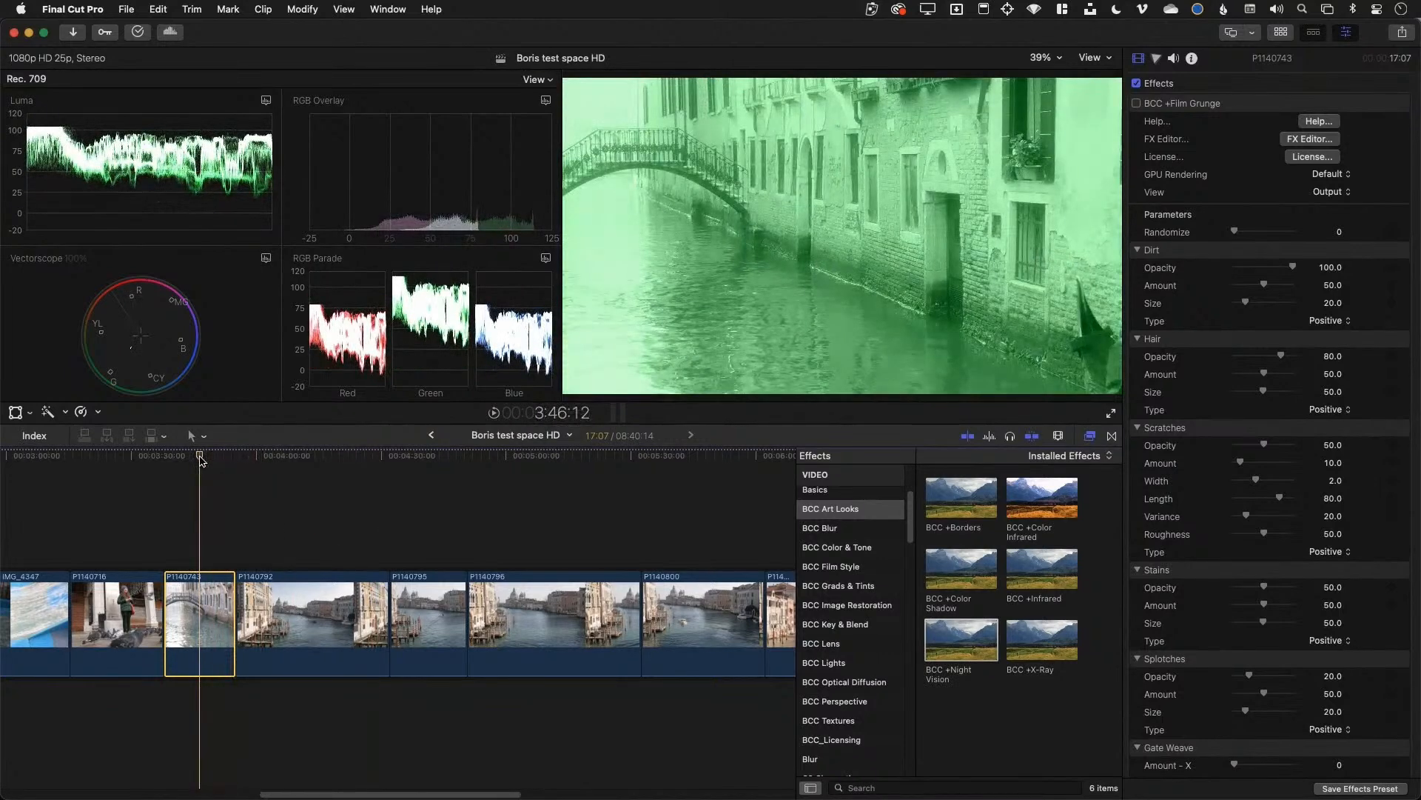
scroll(1250, 572, "down", 10)
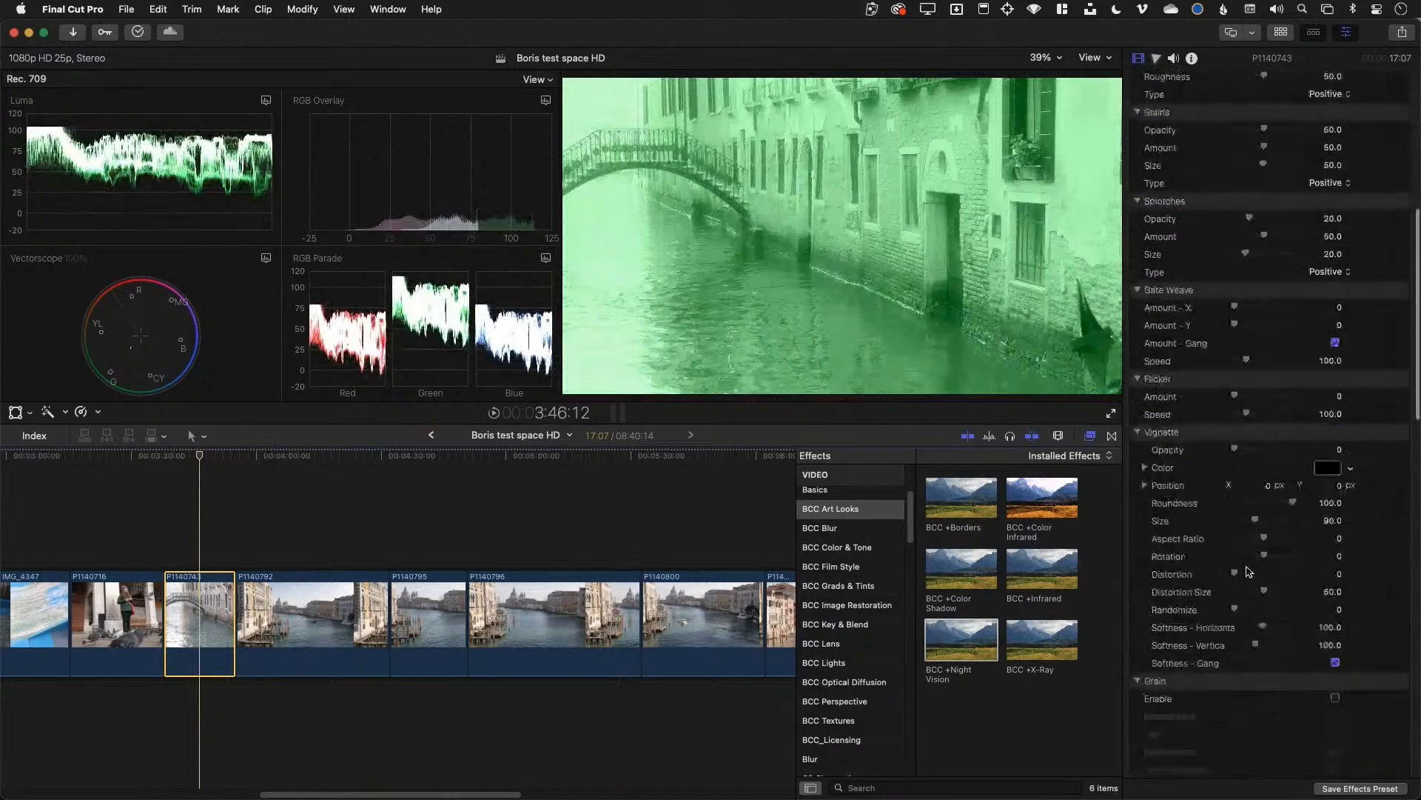
scroll(1249, 571, "down", 3)
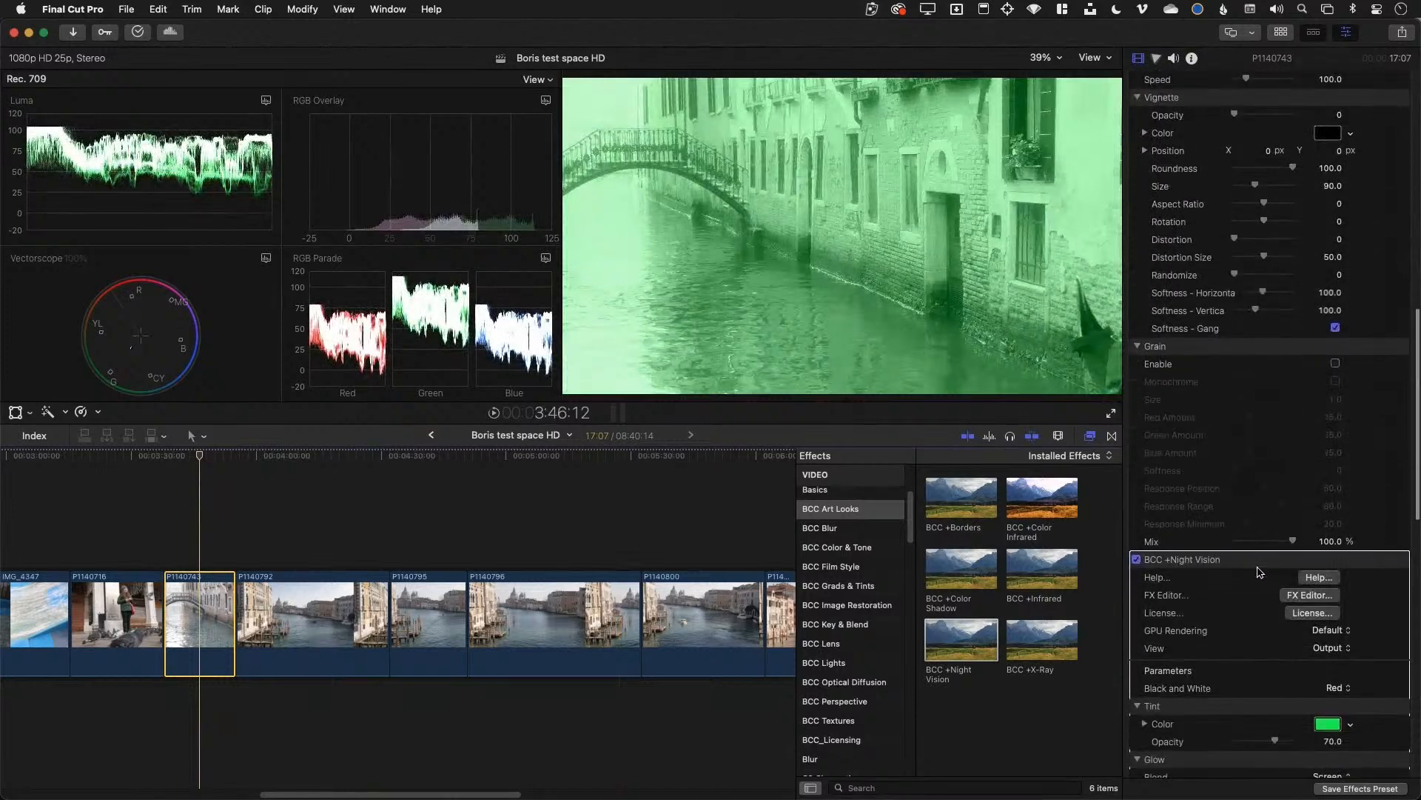
scroll(1266, 592, "down", 1)
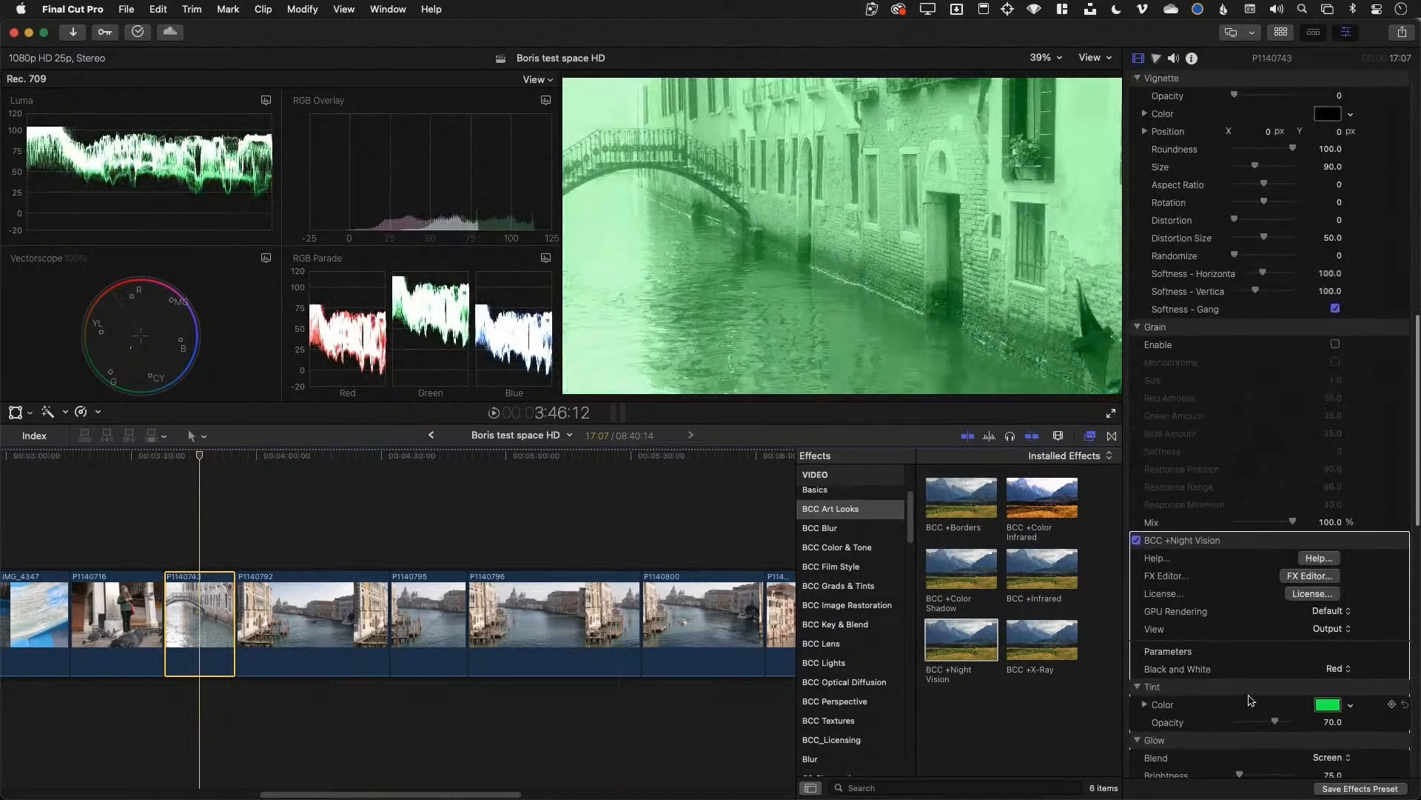
scroll(1214, 685, "down", 2)
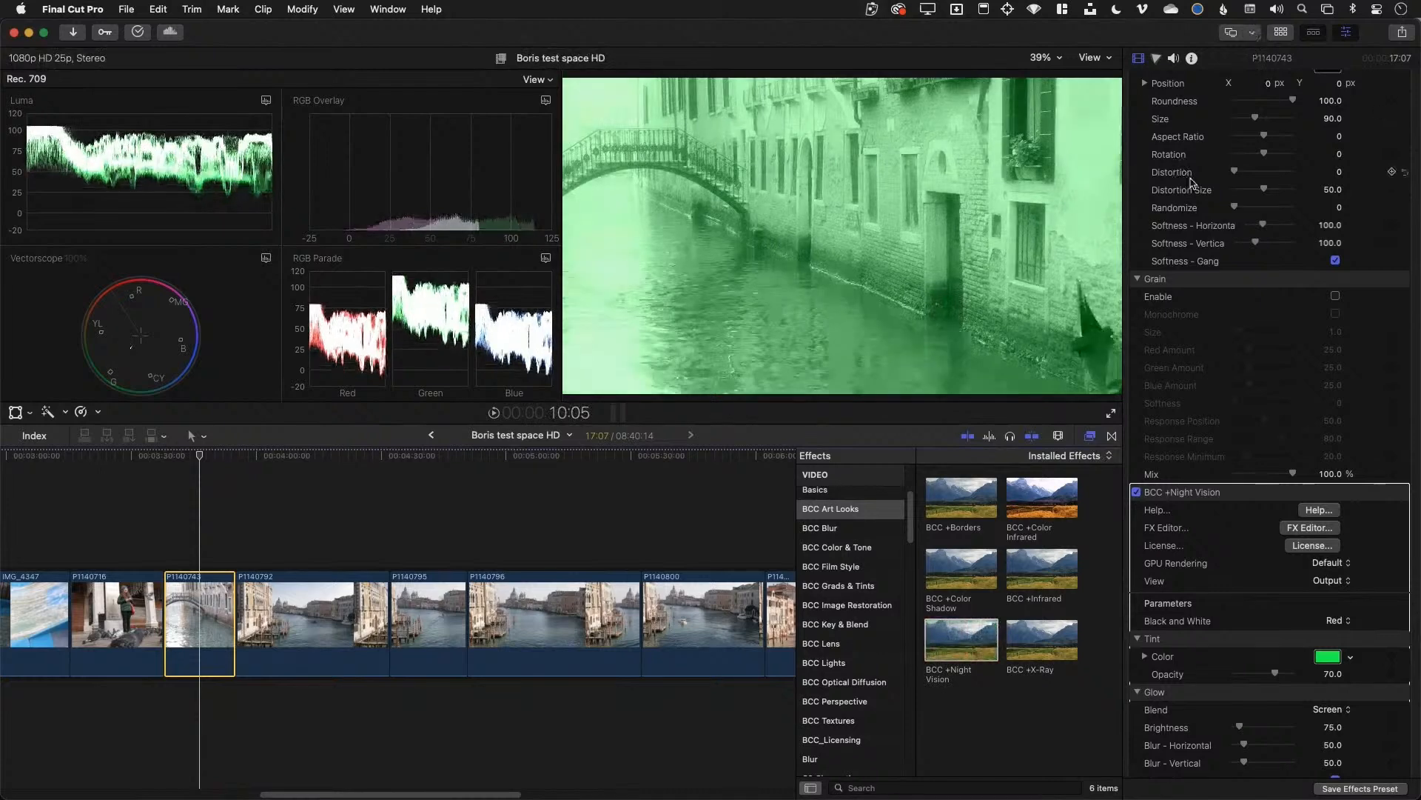
scroll(1194, 188, "up", 10)
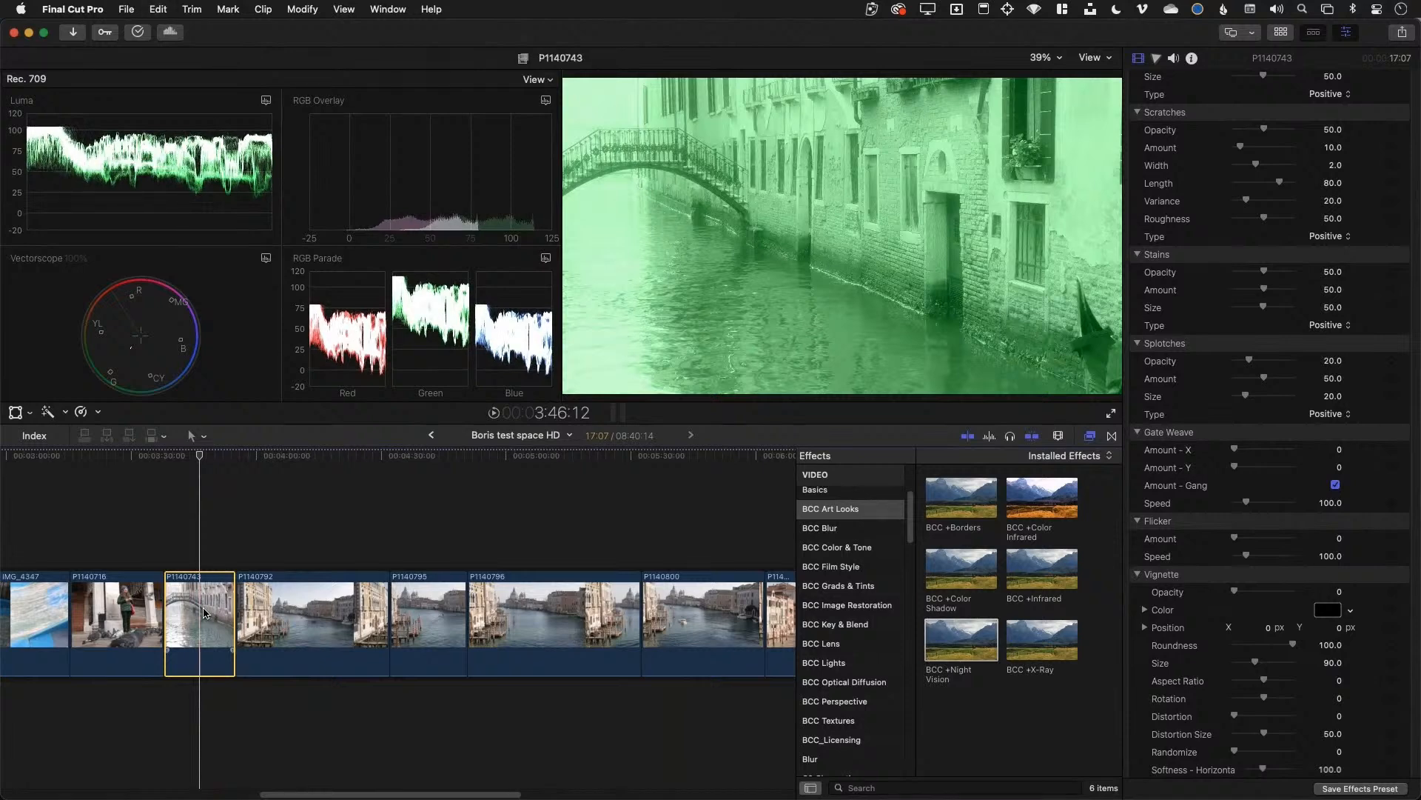
scroll(1286, 280, "down", 15)
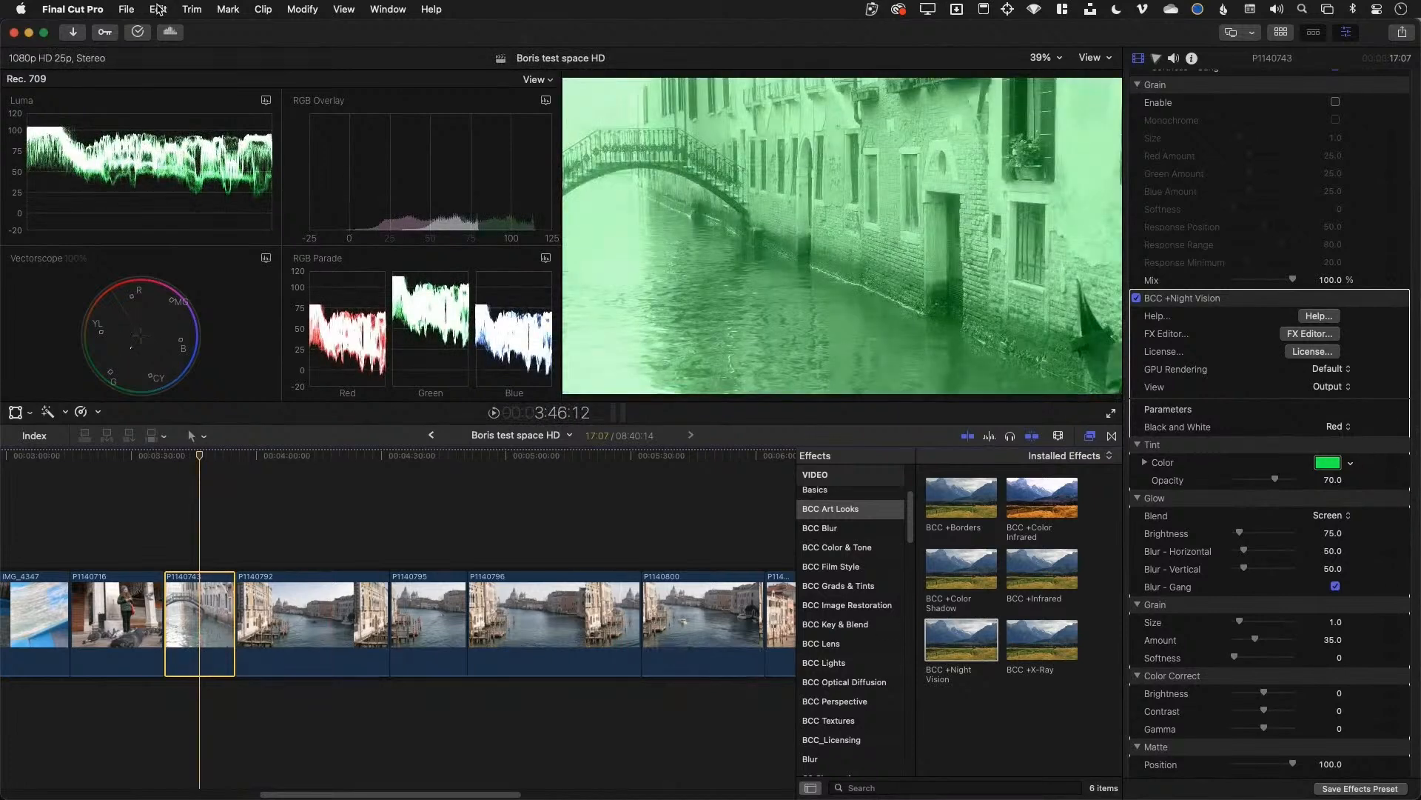
Undo three parameter changes and delete BCC +Night Vision from the canal clip
left_click(159, 9)
left_click(169, 31)
left_click(160, 9)
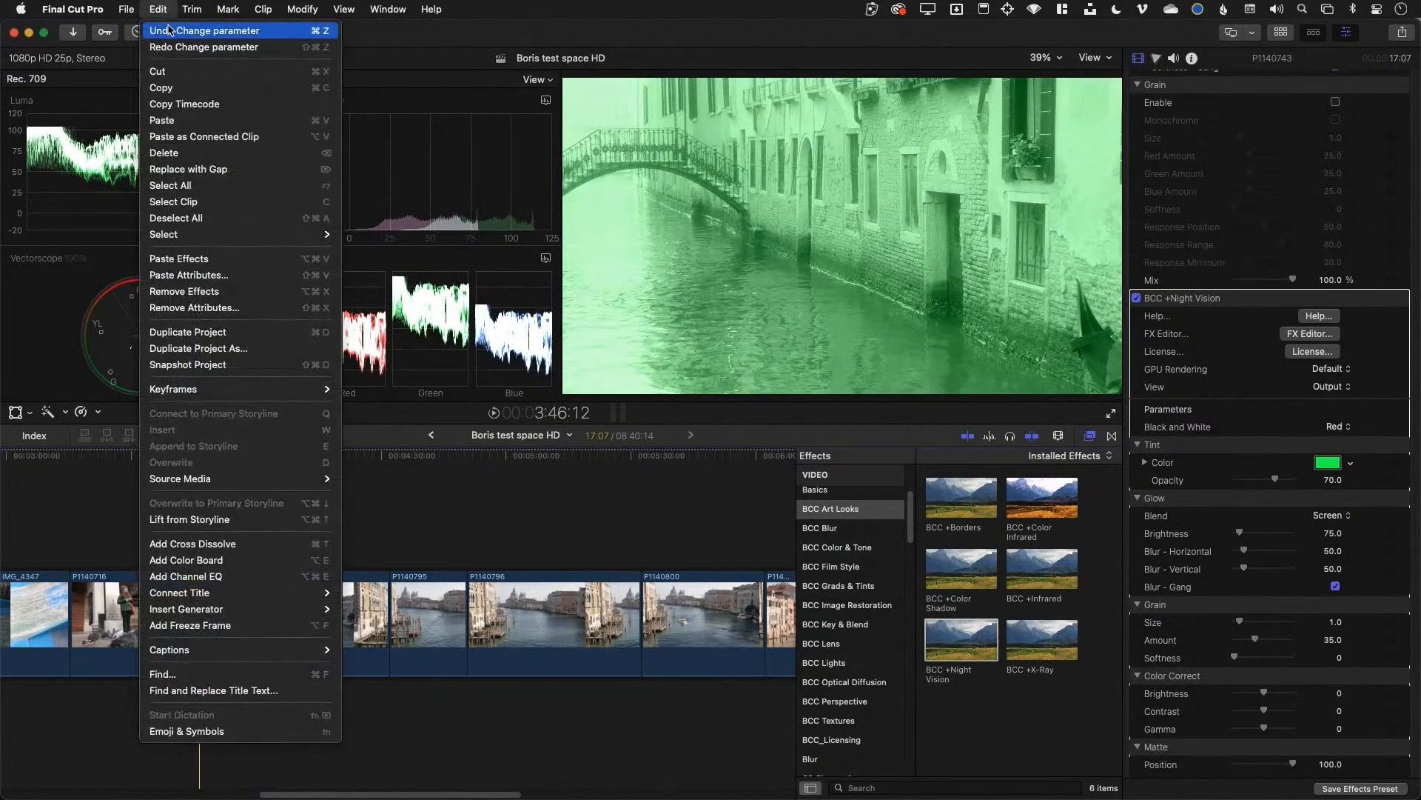
left_click(168, 30)
left_click(159, 9)
left_click(165, 31)
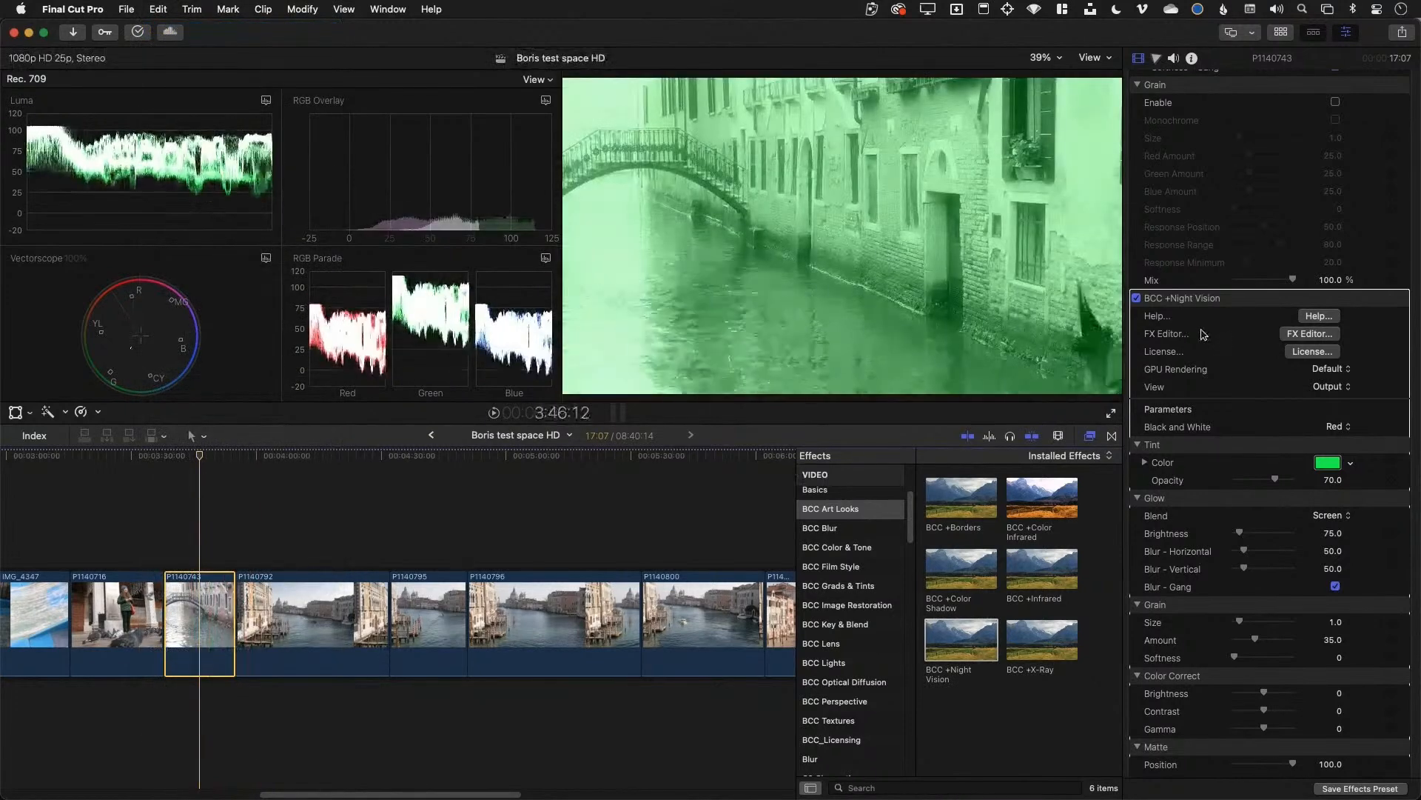
left_click(1187, 298)
key("Delete")
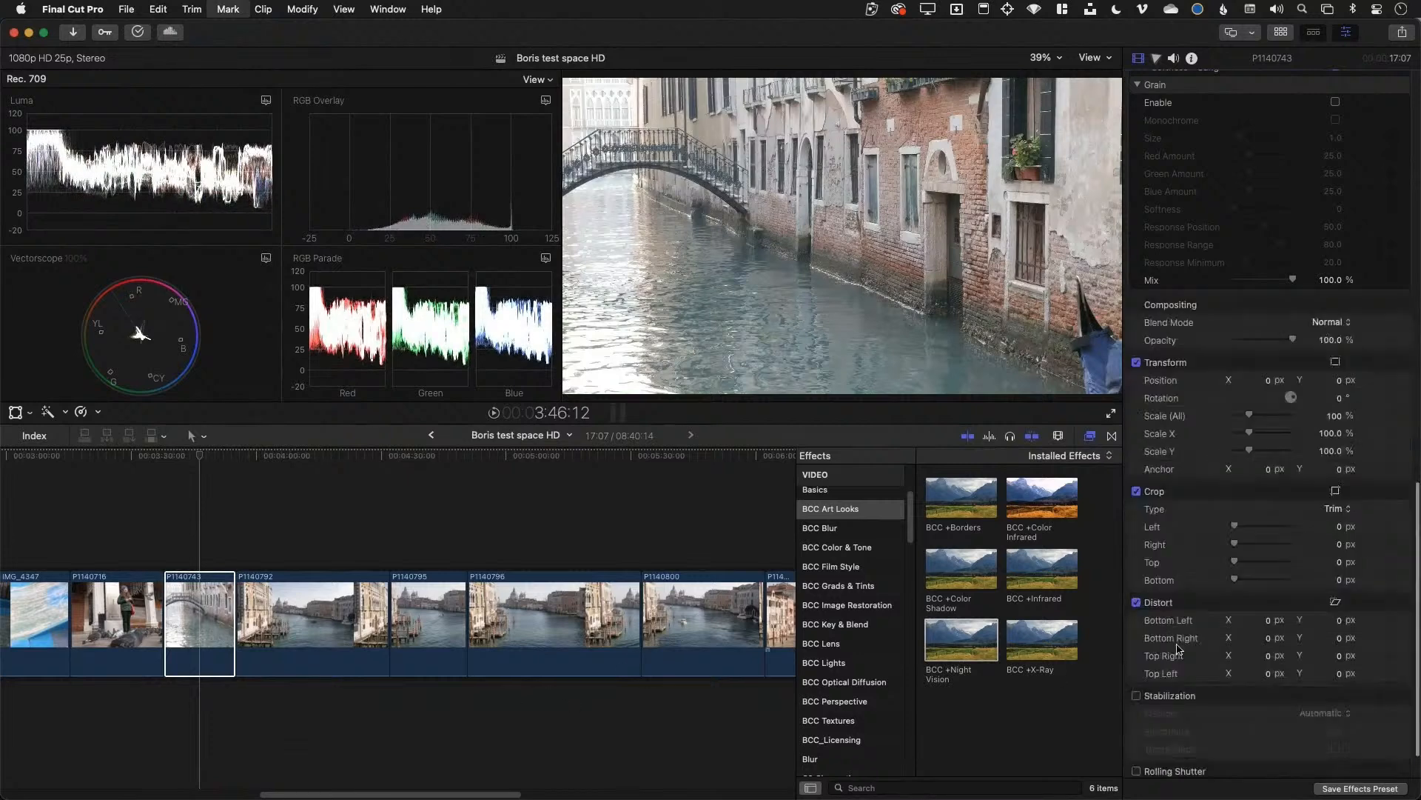
Apply and then remove BCC +X-Ray, and re-enable the Film Grunge effect
left_click(1033, 643)
double_click(1033, 643)
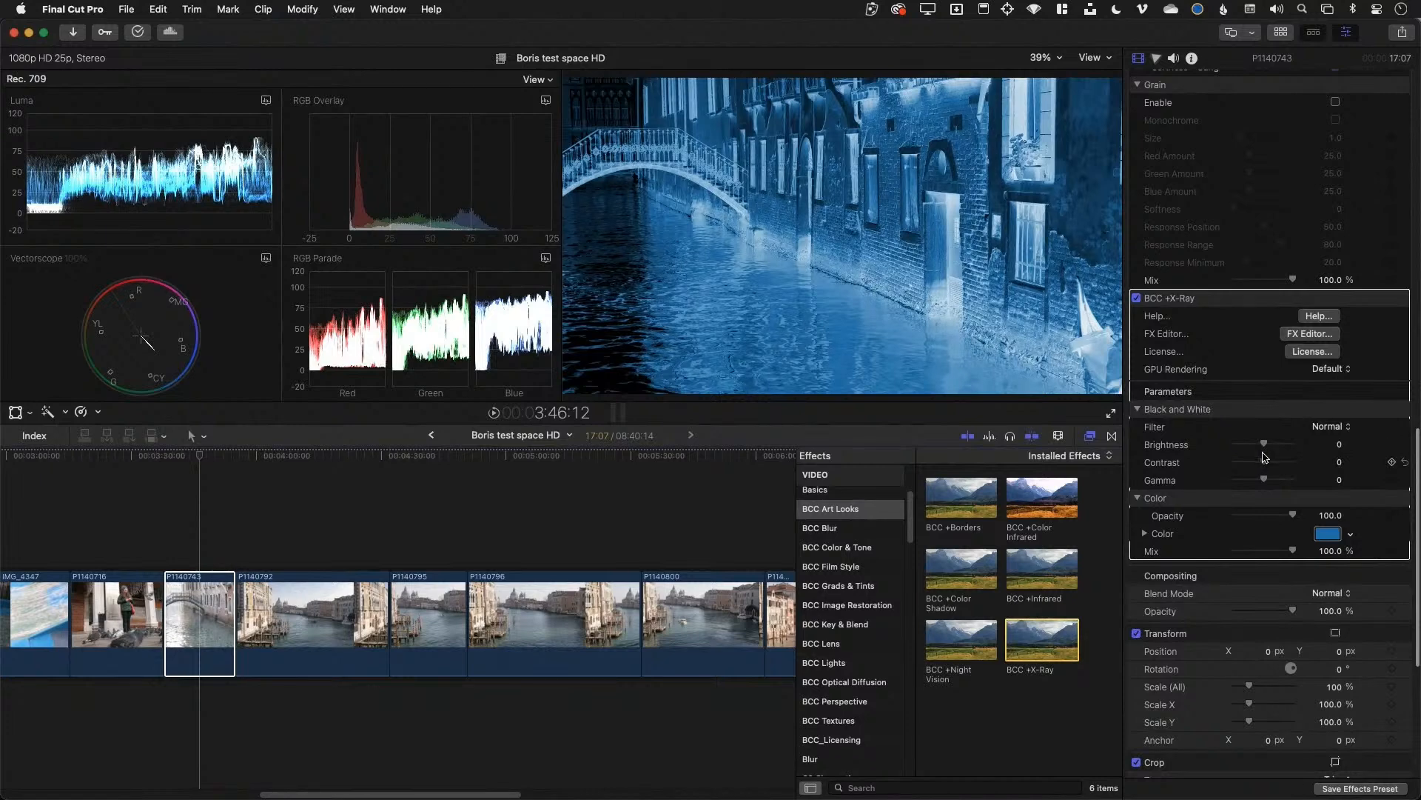
left_click(1223, 297)
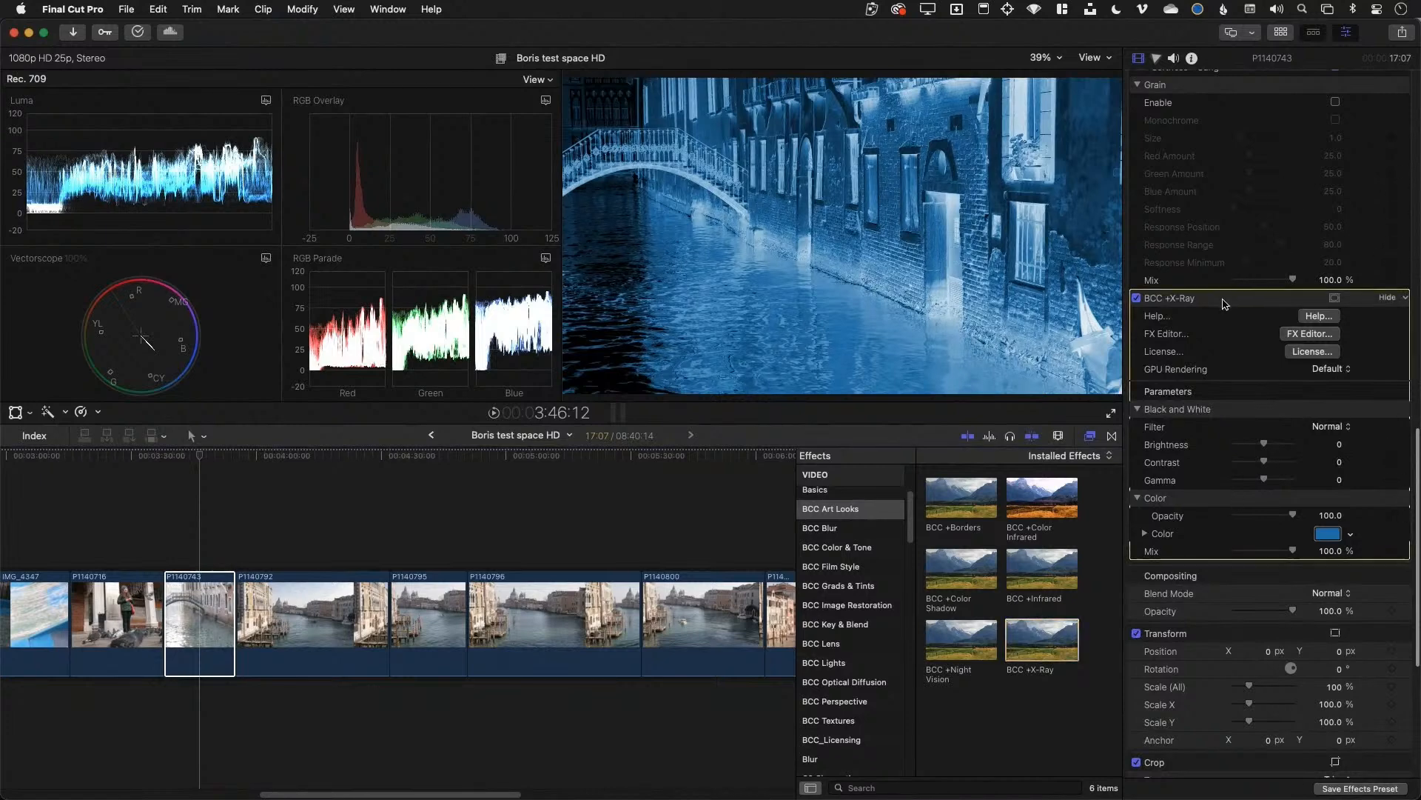
key("Delete")
scroll(1204, 215, "up", 15)
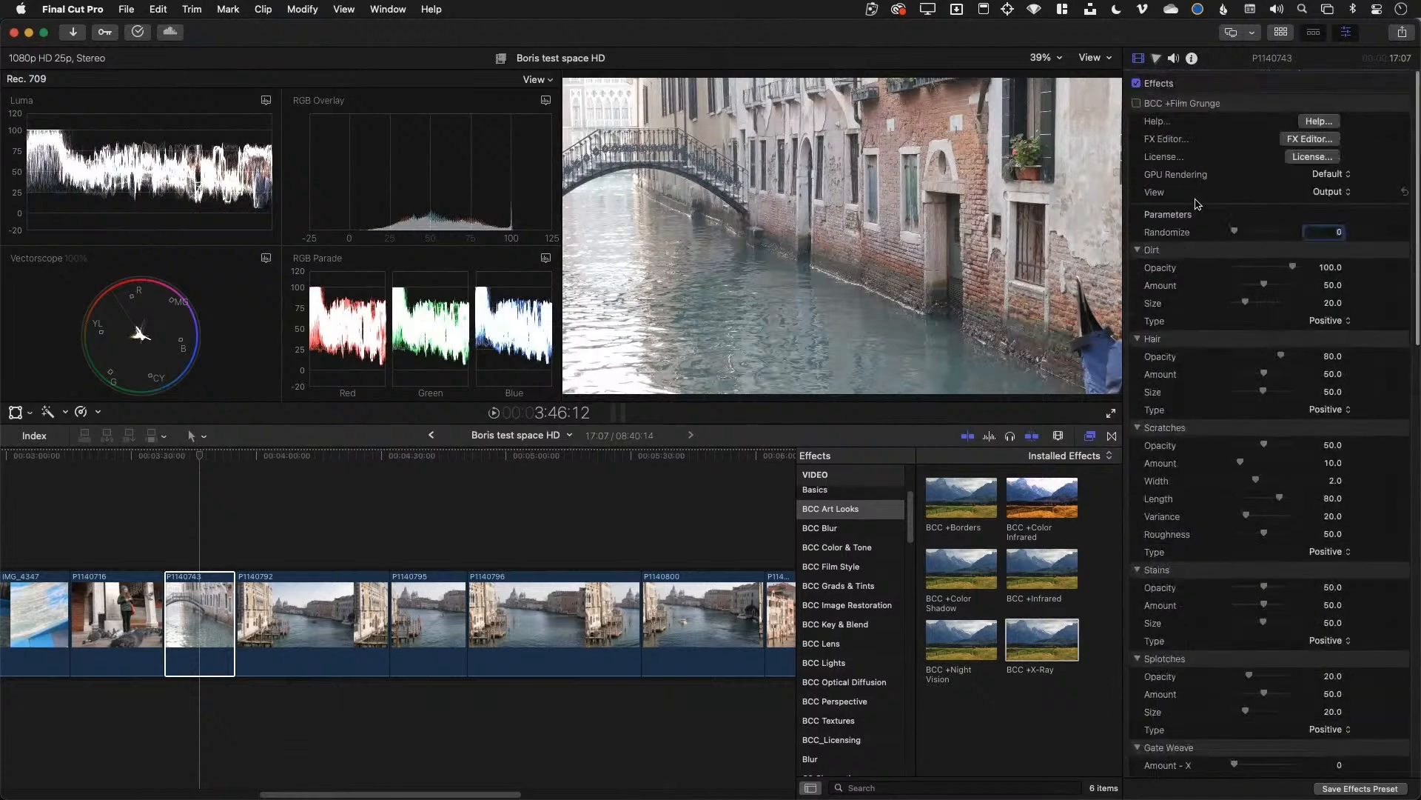
left_click(1137, 104)
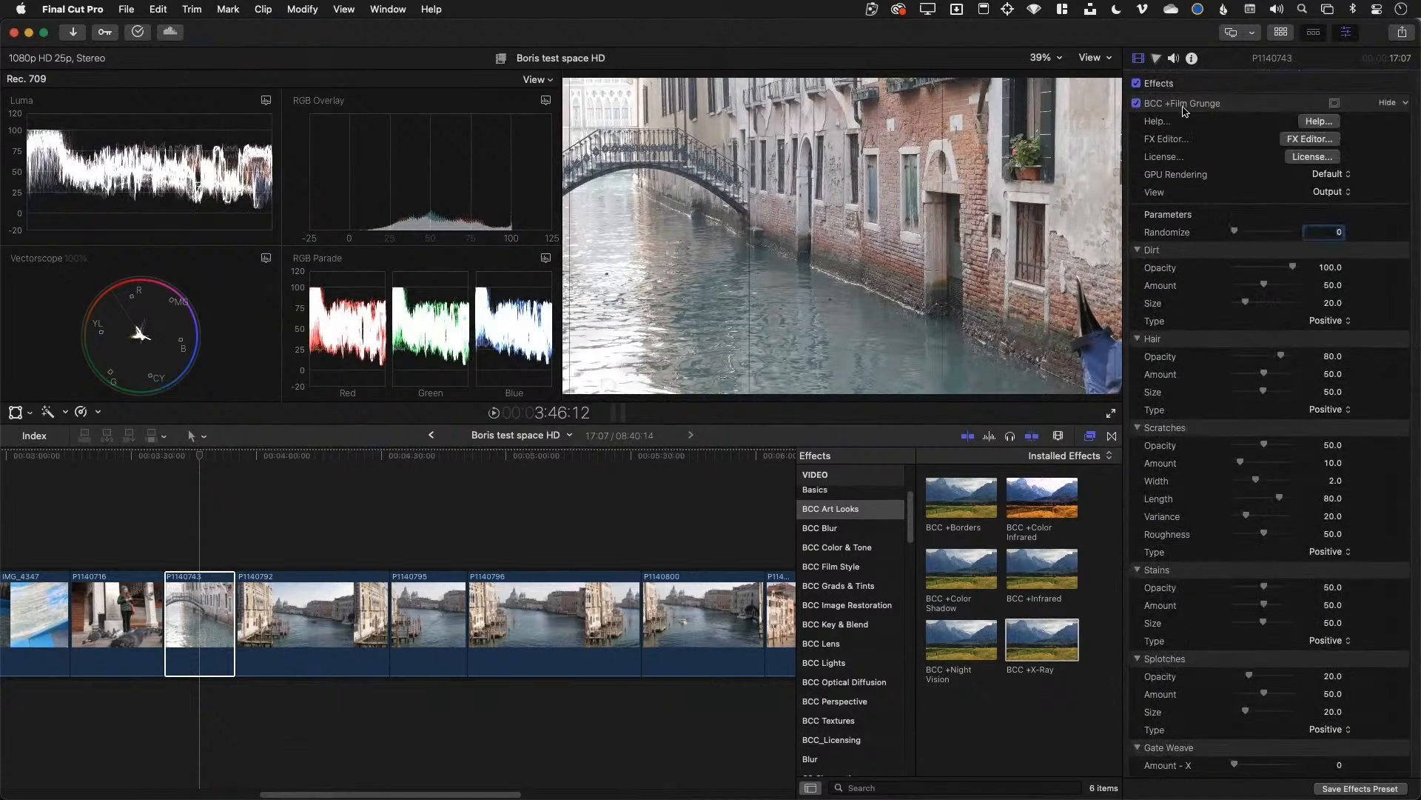
Play the gondola shot to preview the grunge, then open and close the Film Grunge help
left_click(167, 463)
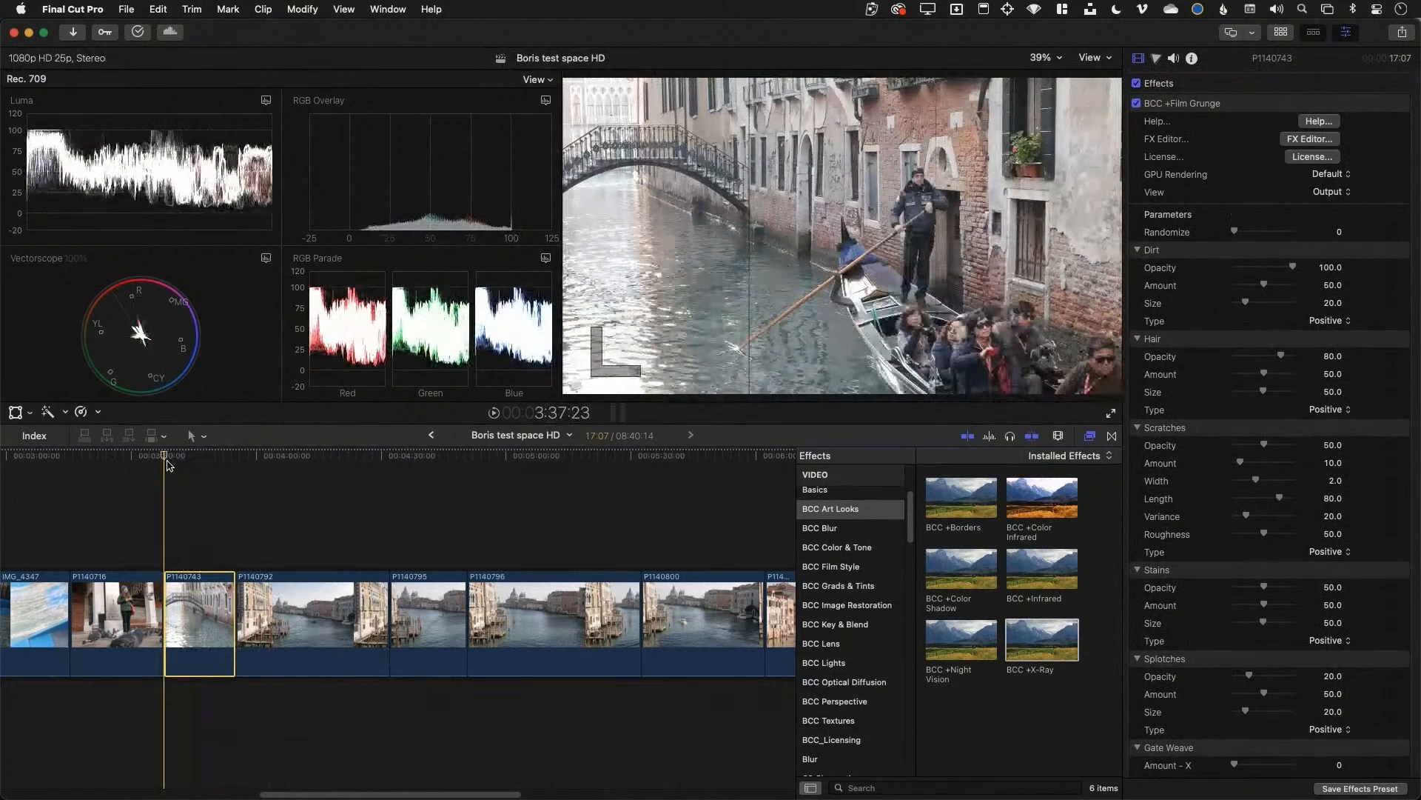
key("space")
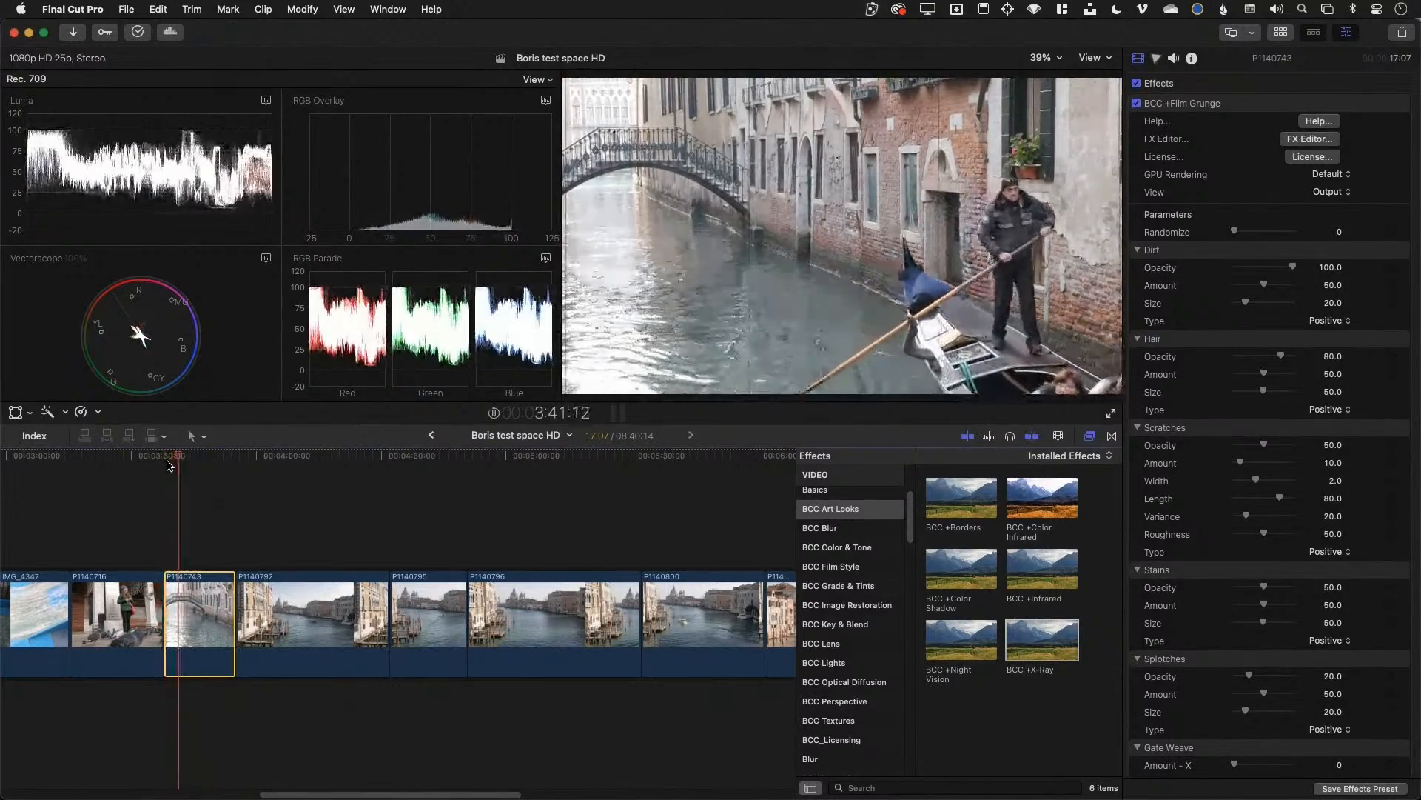
left_click(166, 456)
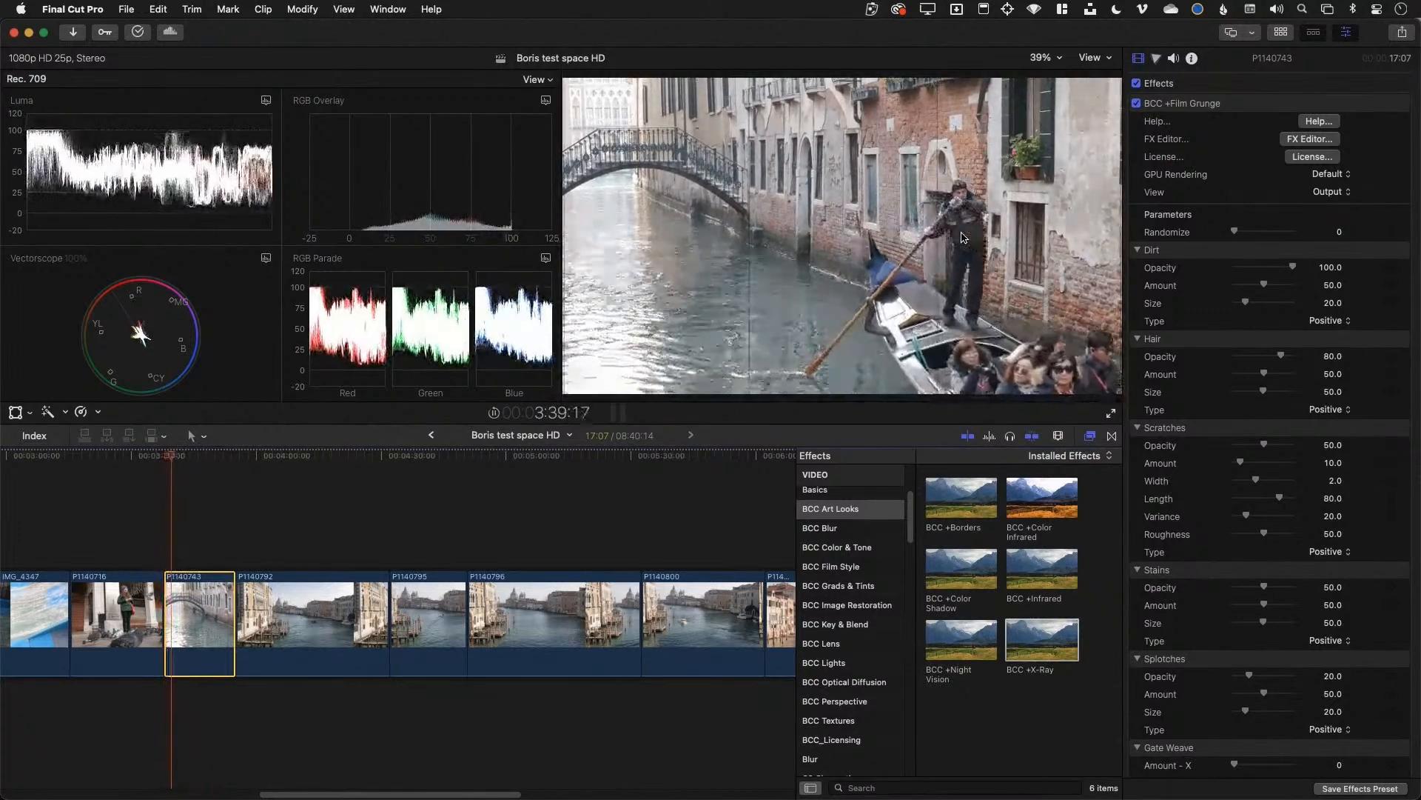
key("space")
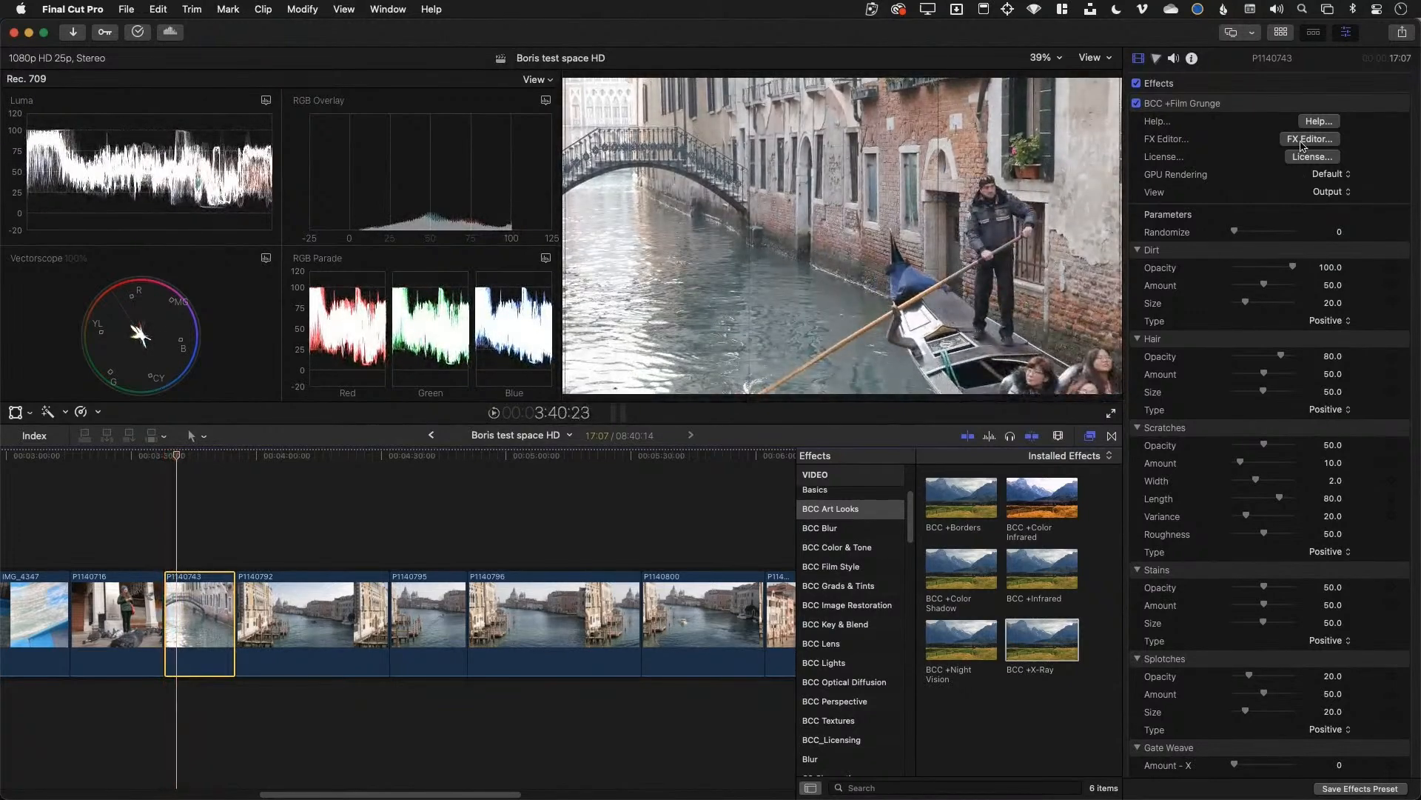
left_click(1303, 123)
key("super+q")
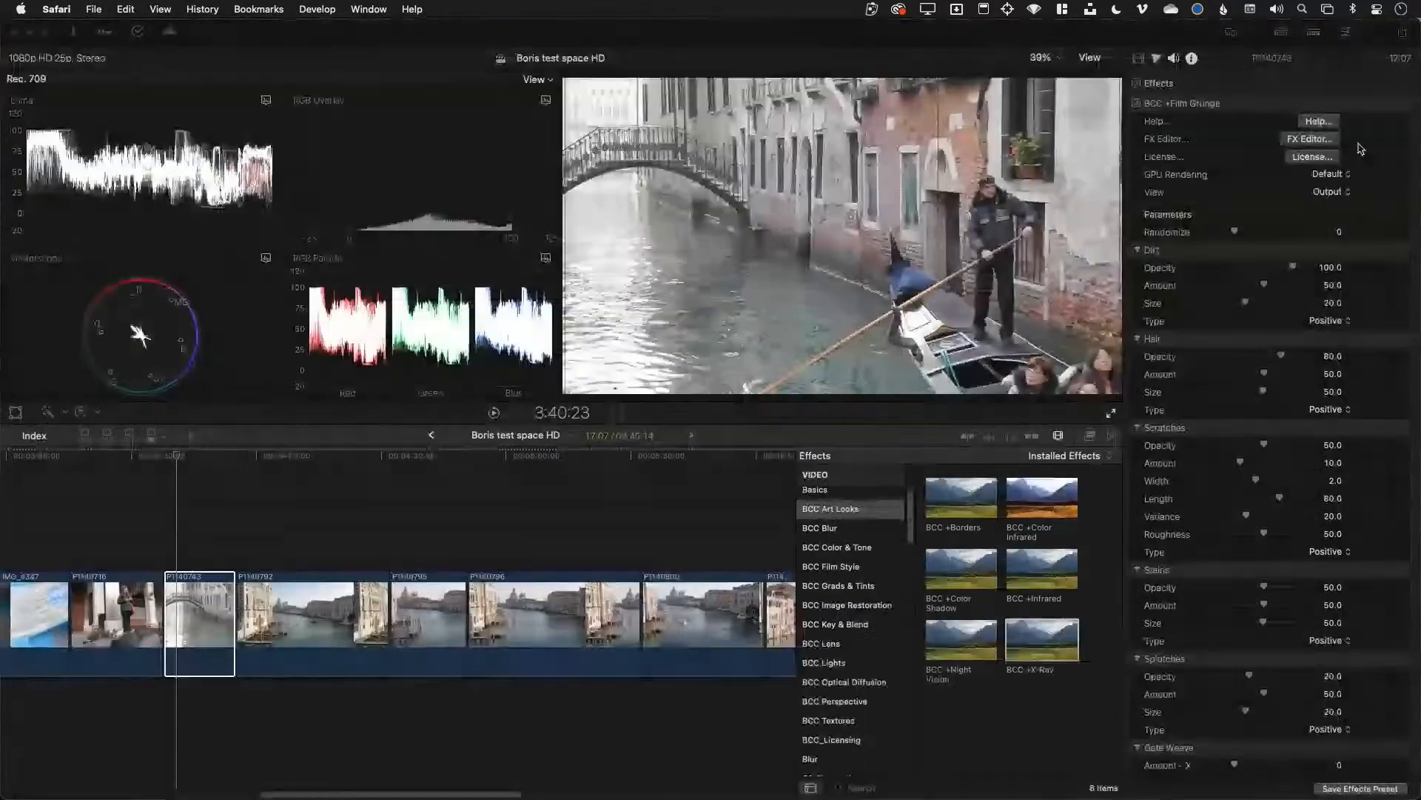
Open Film Grunge in Boris FX Editor, preview Hair and Splotches, and load Grunge 3
left_click(1310, 139)
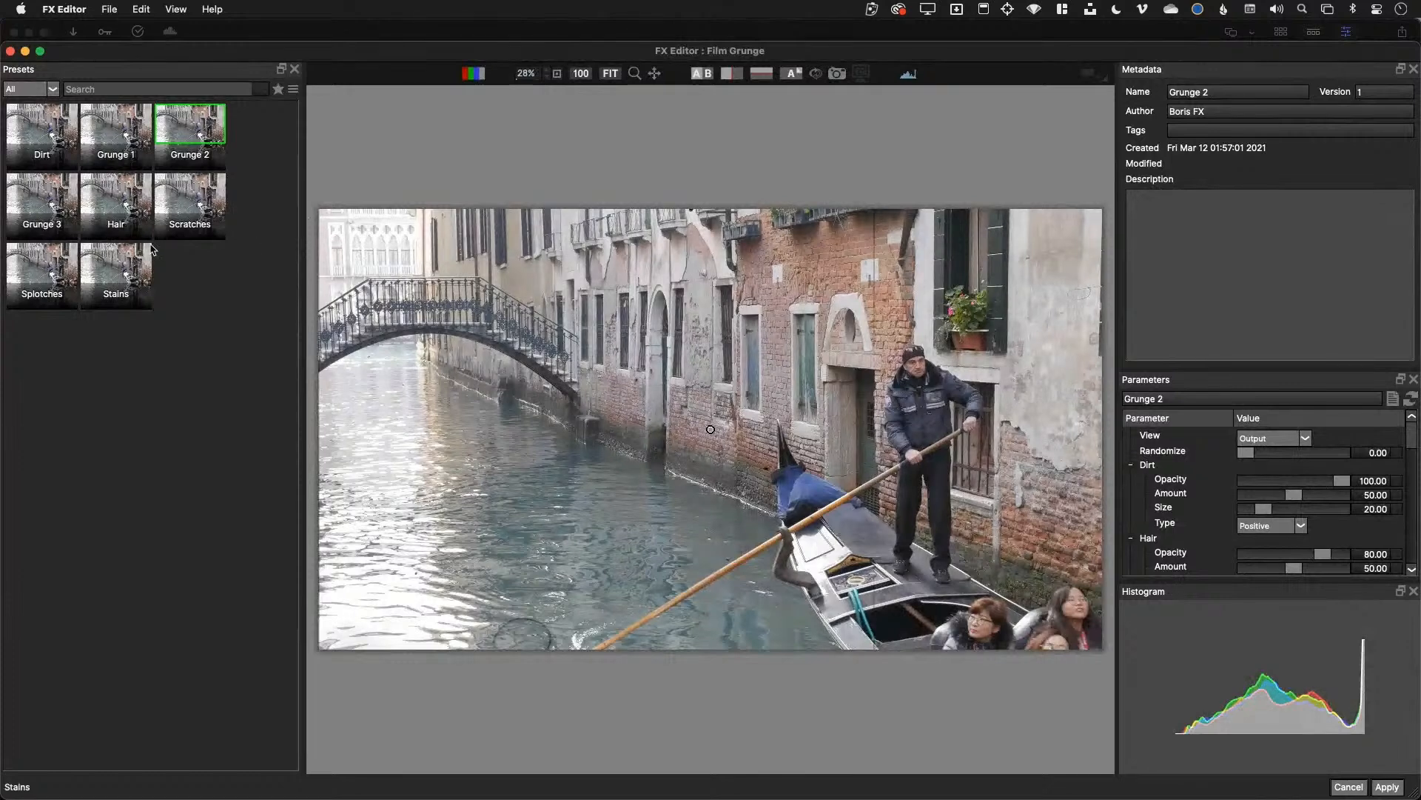
left_click(173, 207)
left_click(131, 202)
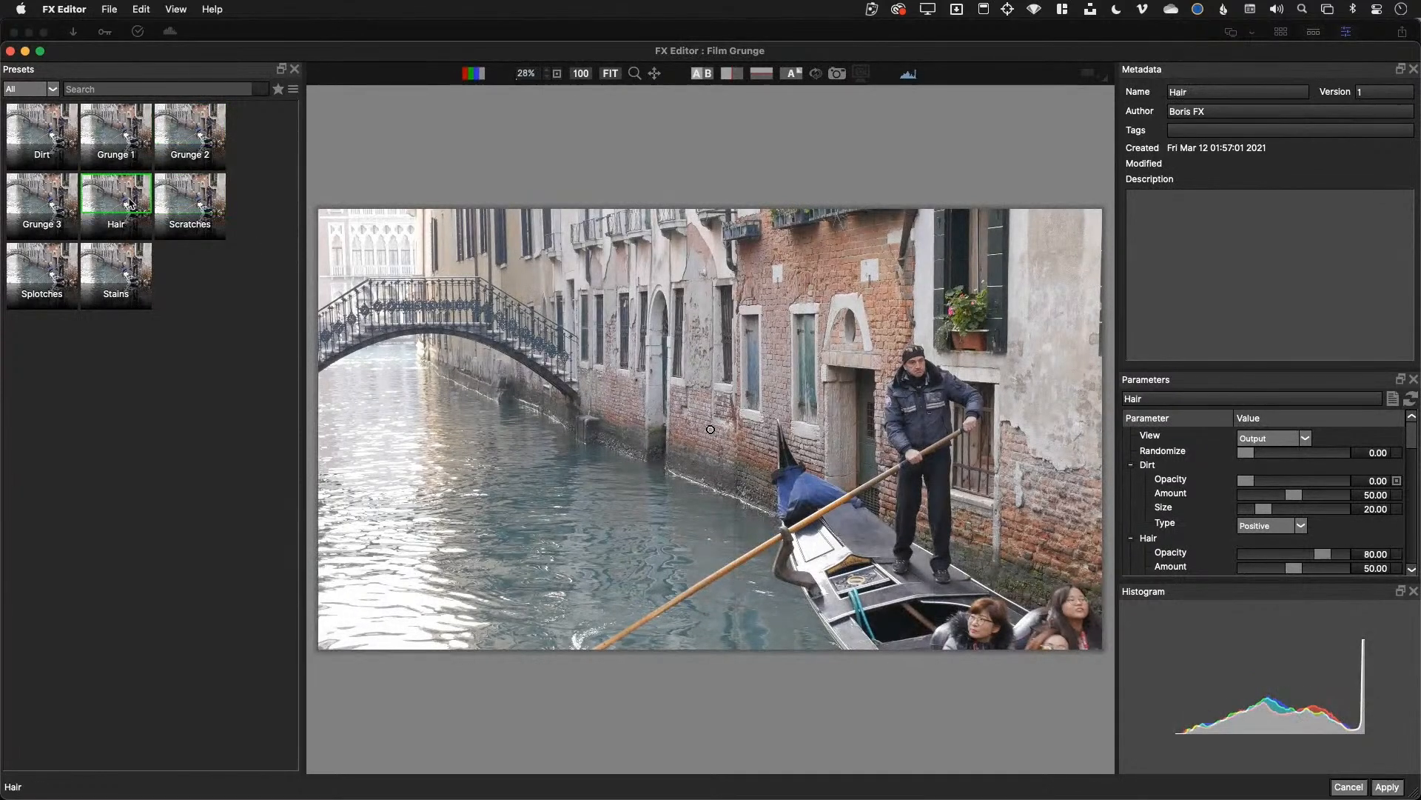
left_click(52, 275)
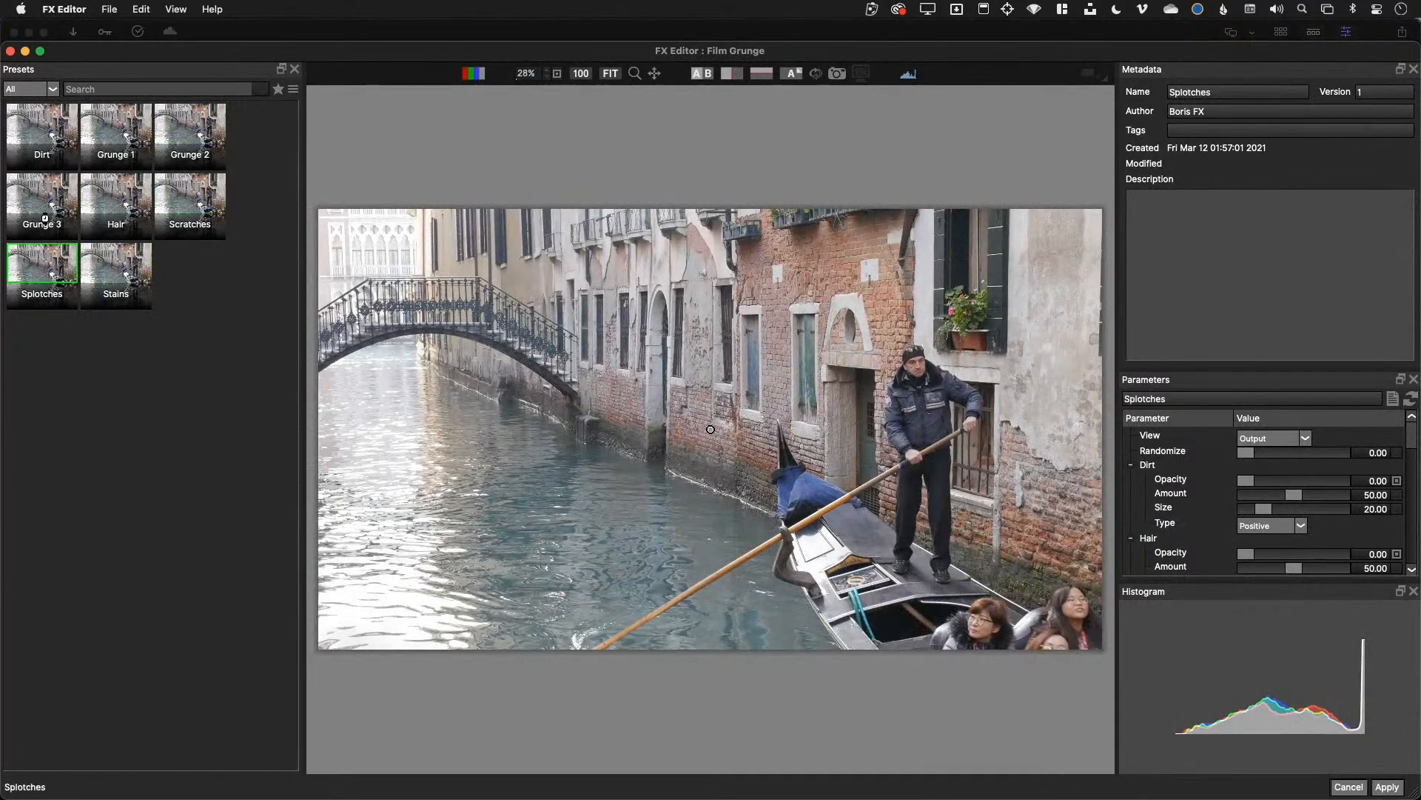
left_click(46, 194)
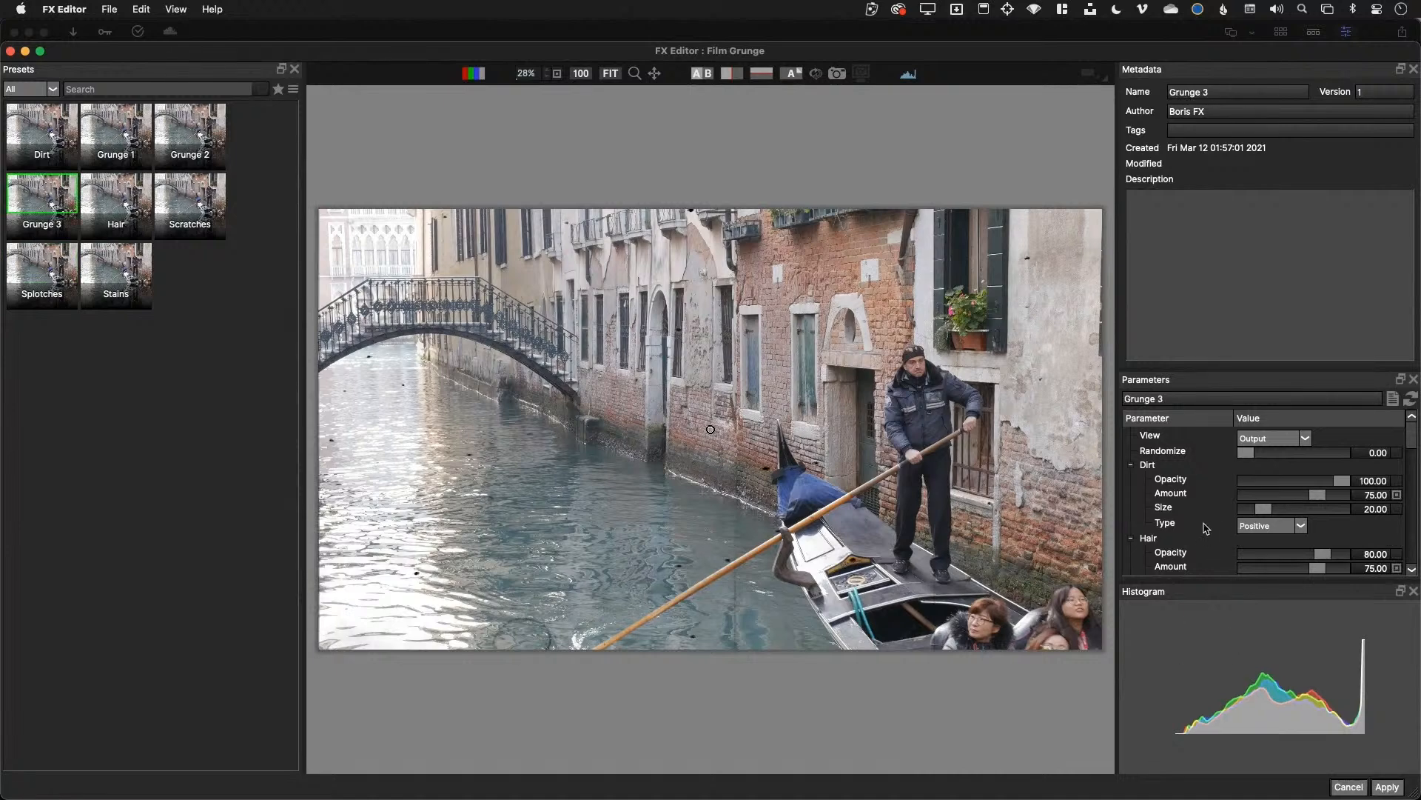
Strengthen the scratches: opacity 77.69, amount 54.62, width 4.96
left_click_drag(1239, 368, 1239, 251)
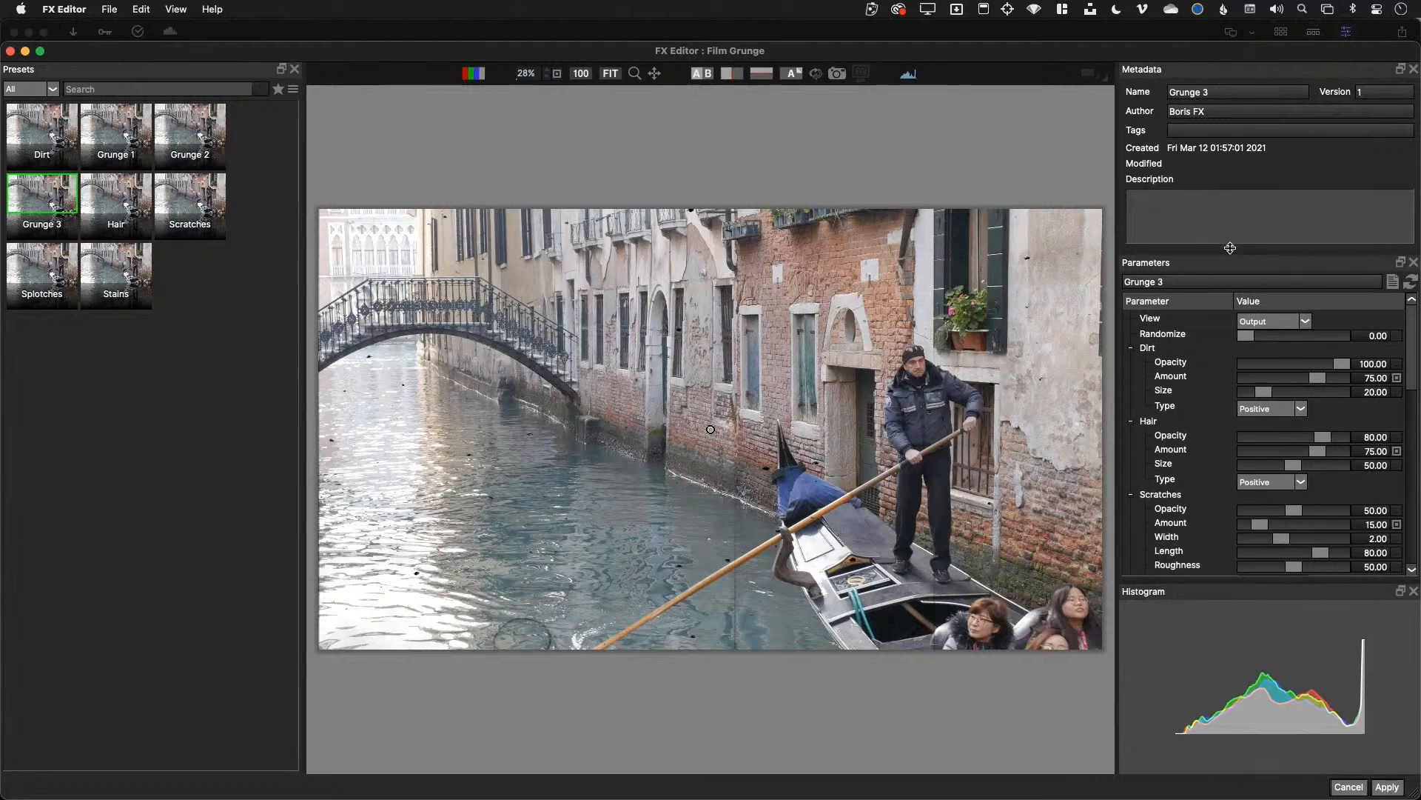
scroll(1301, 508, "down", 2)
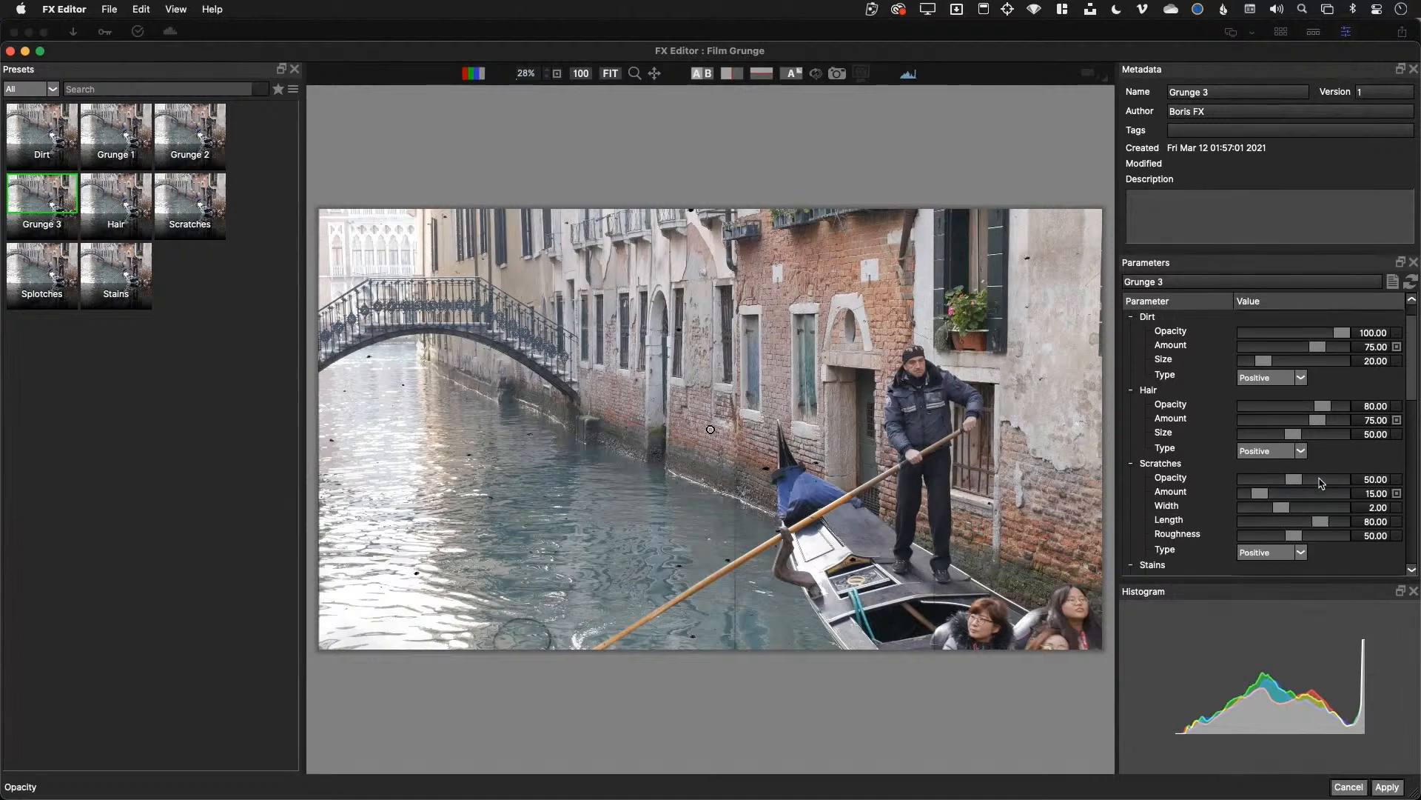
left_click_drag(1294, 479, 1342, 505)
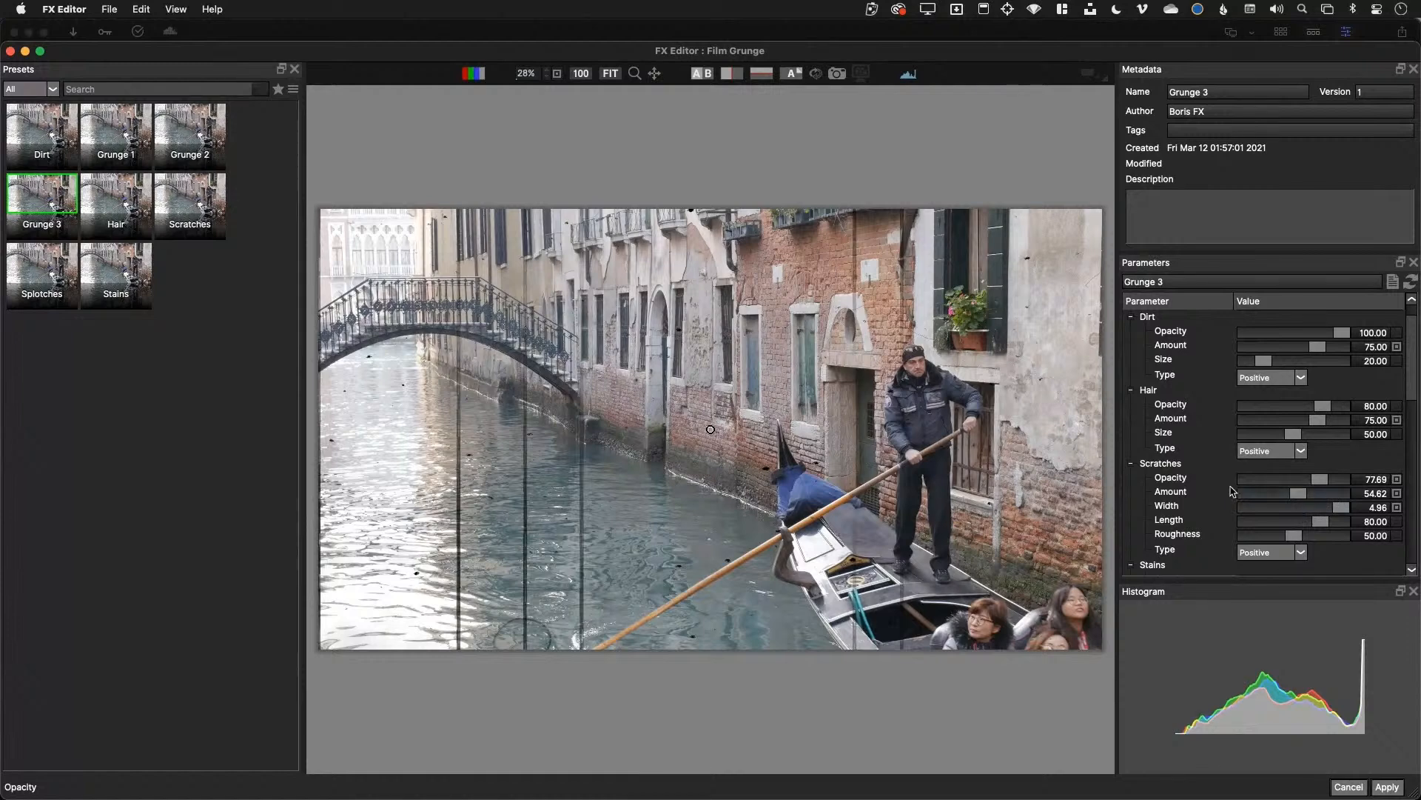
left_click(293, 90)
left_click(293, 96)
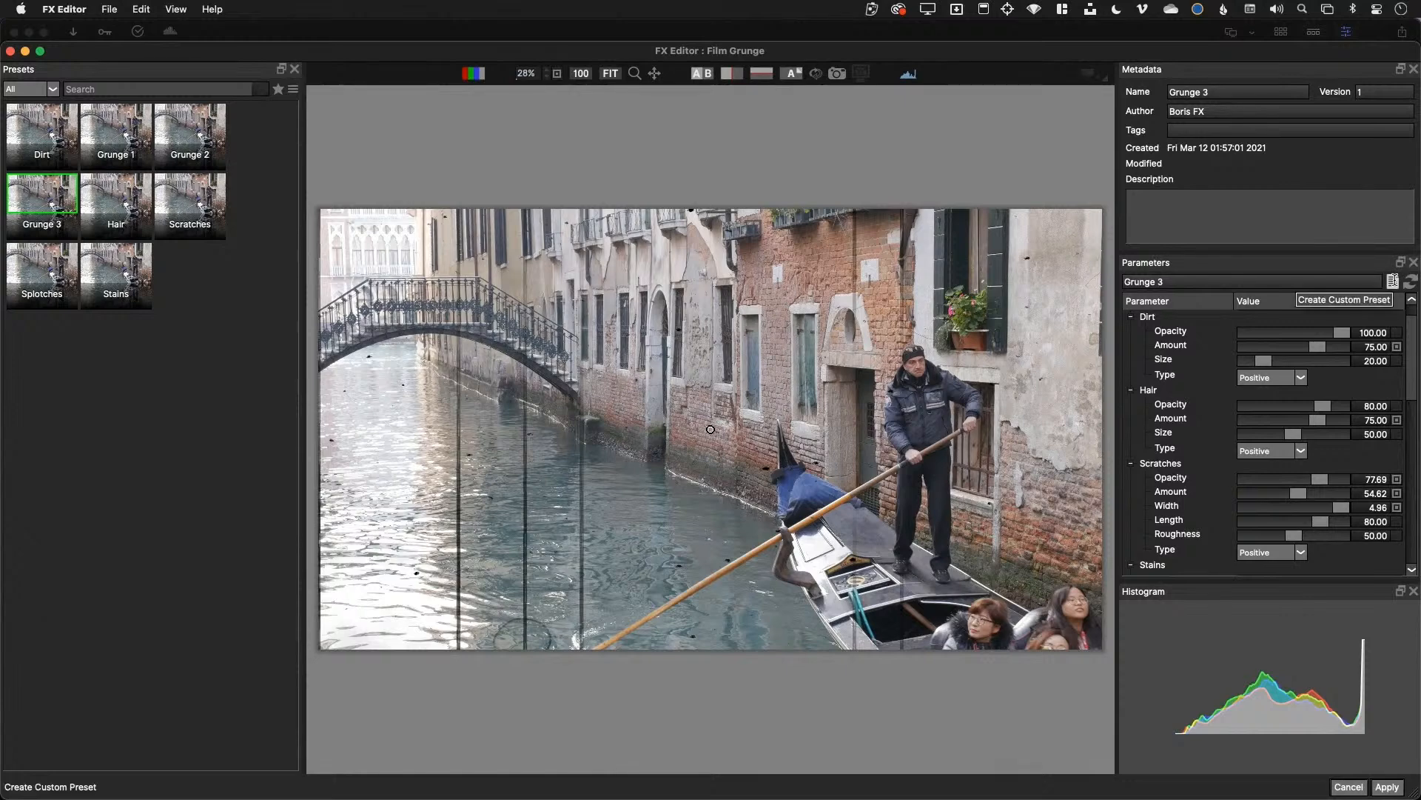
Save the settings as preset Grunge 4a and compare it back and forth with Grunge 3
left_click(1393, 282)
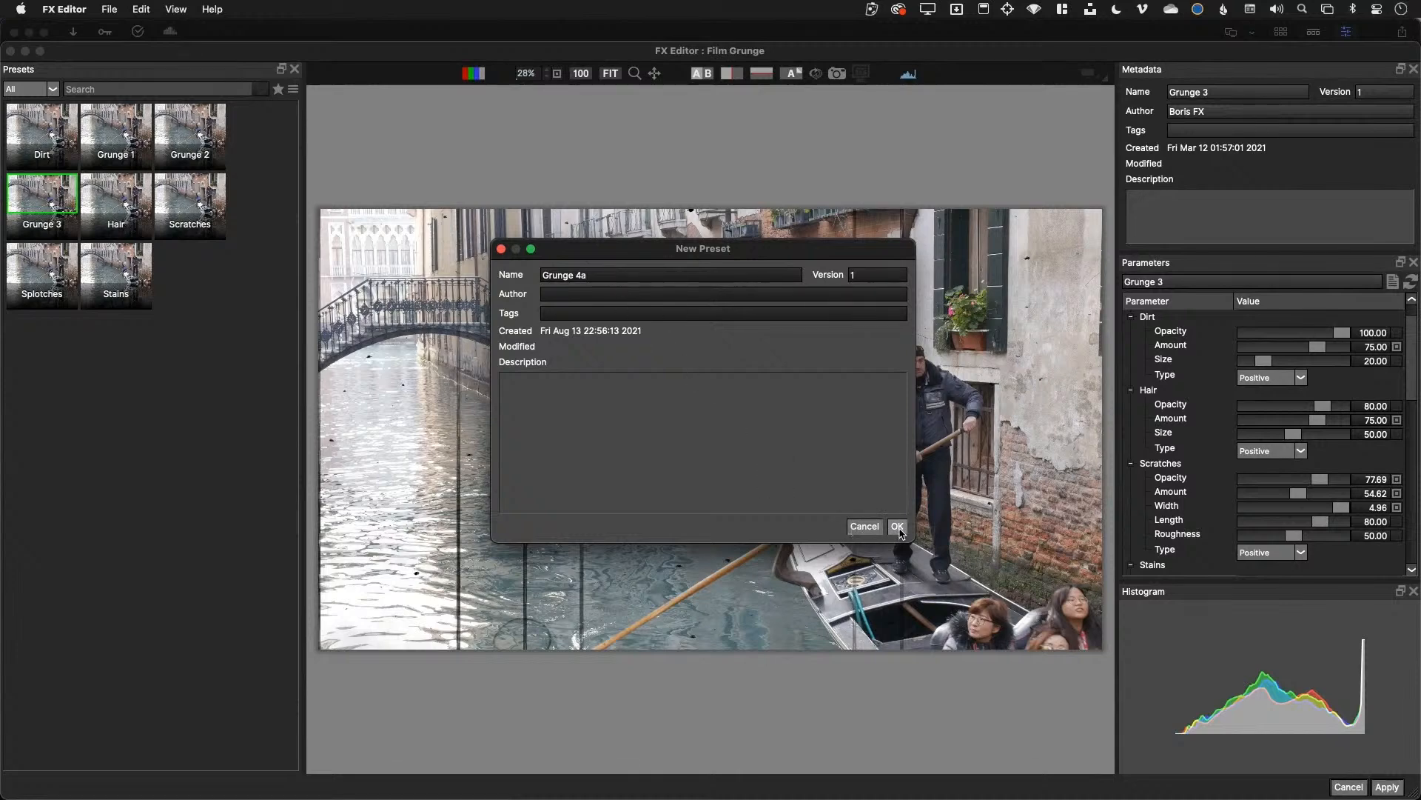
left_click(898, 527)
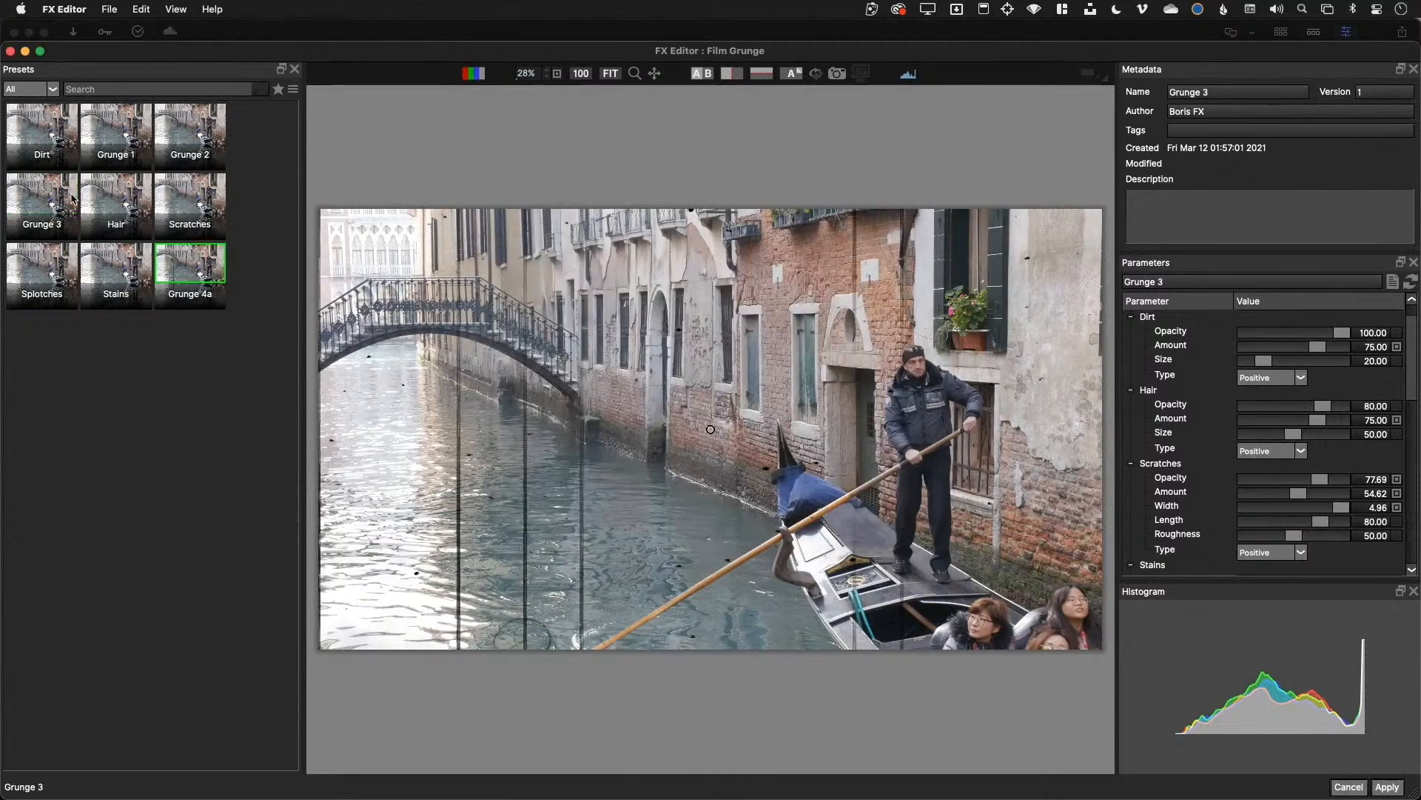
left_click(46, 201)
left_click(209, 281)
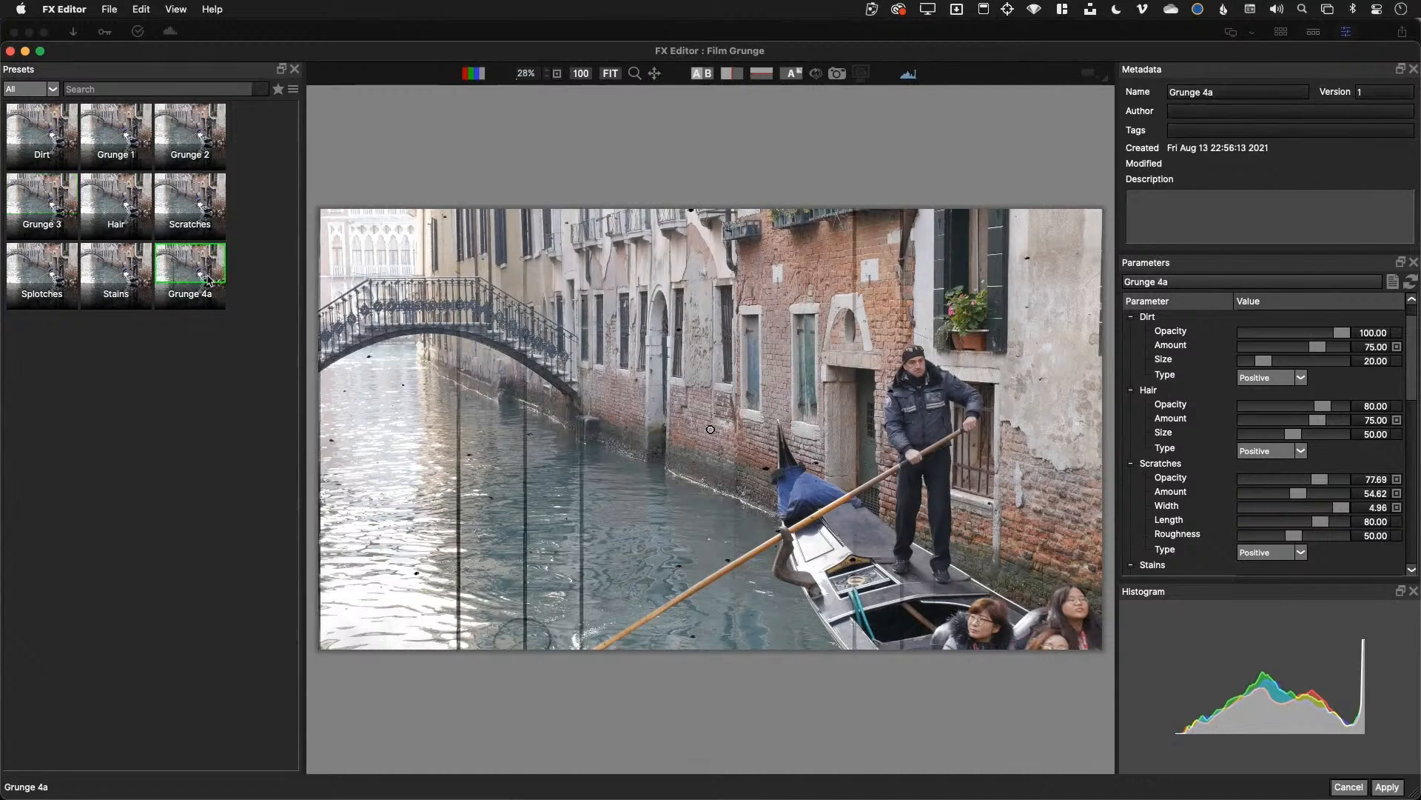
left_click(52, 232)
left_click(199, 293)
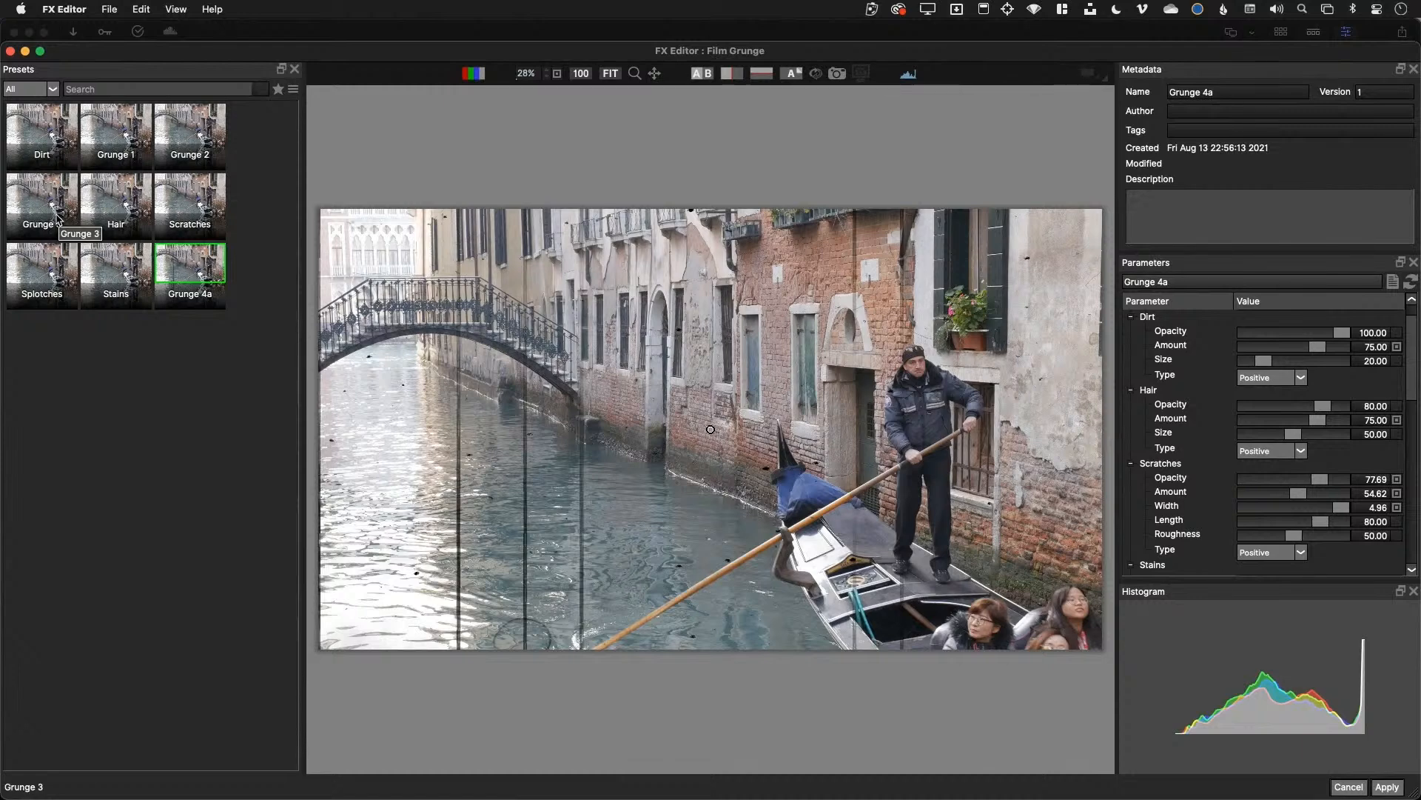
Apply the Grunge 4a scratches to the canal clip, stop playback, and select clip P1140792
left_click(1392, 791)
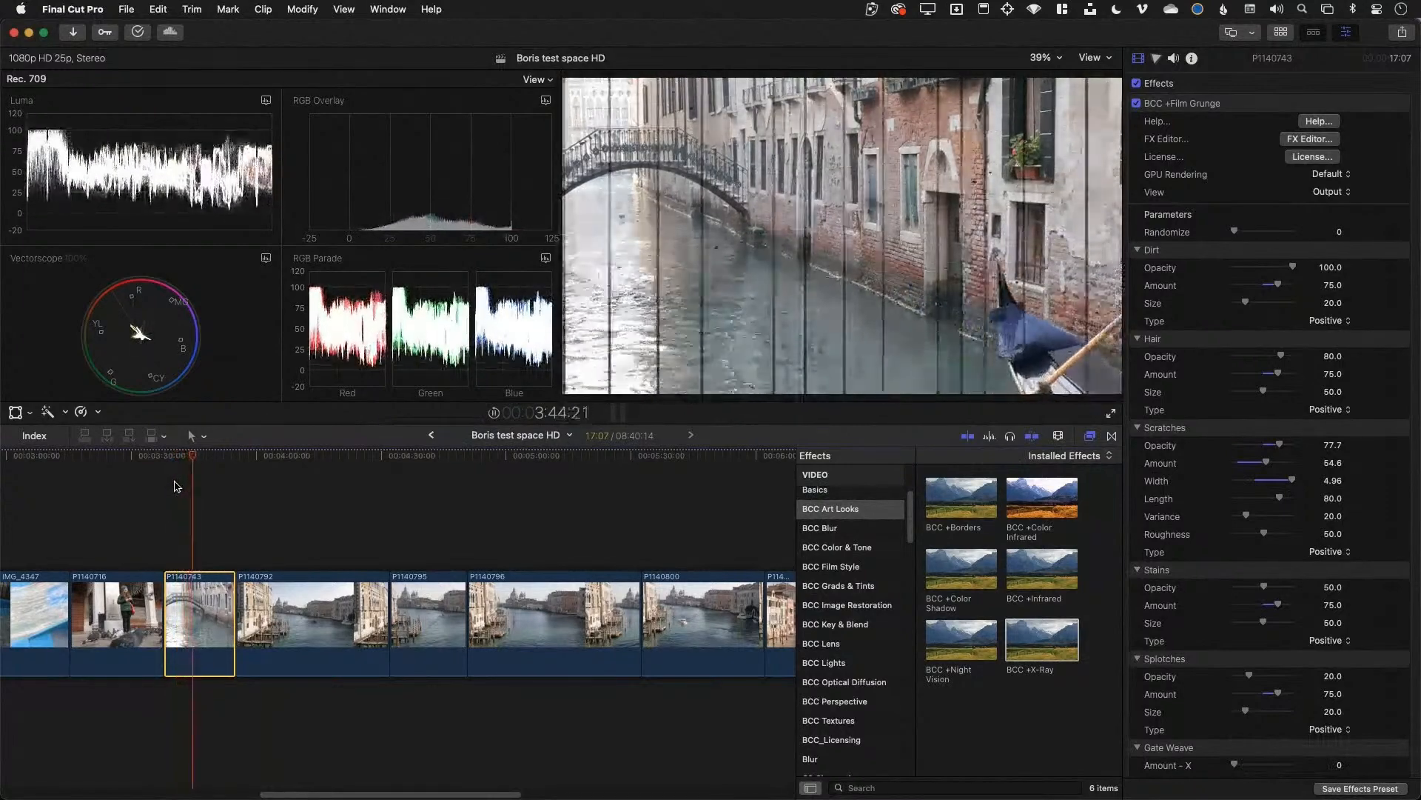
key("space")
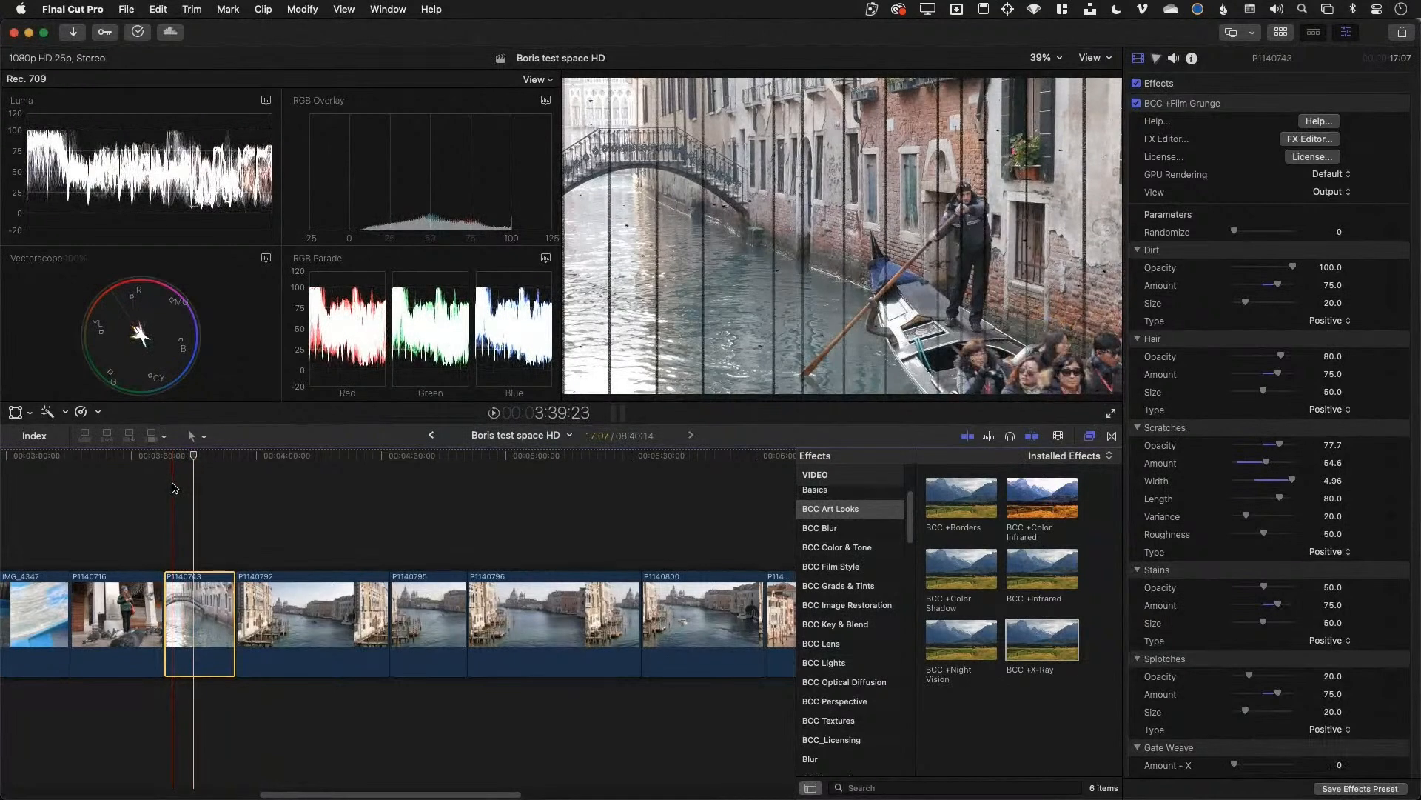
left_click(280, 601)
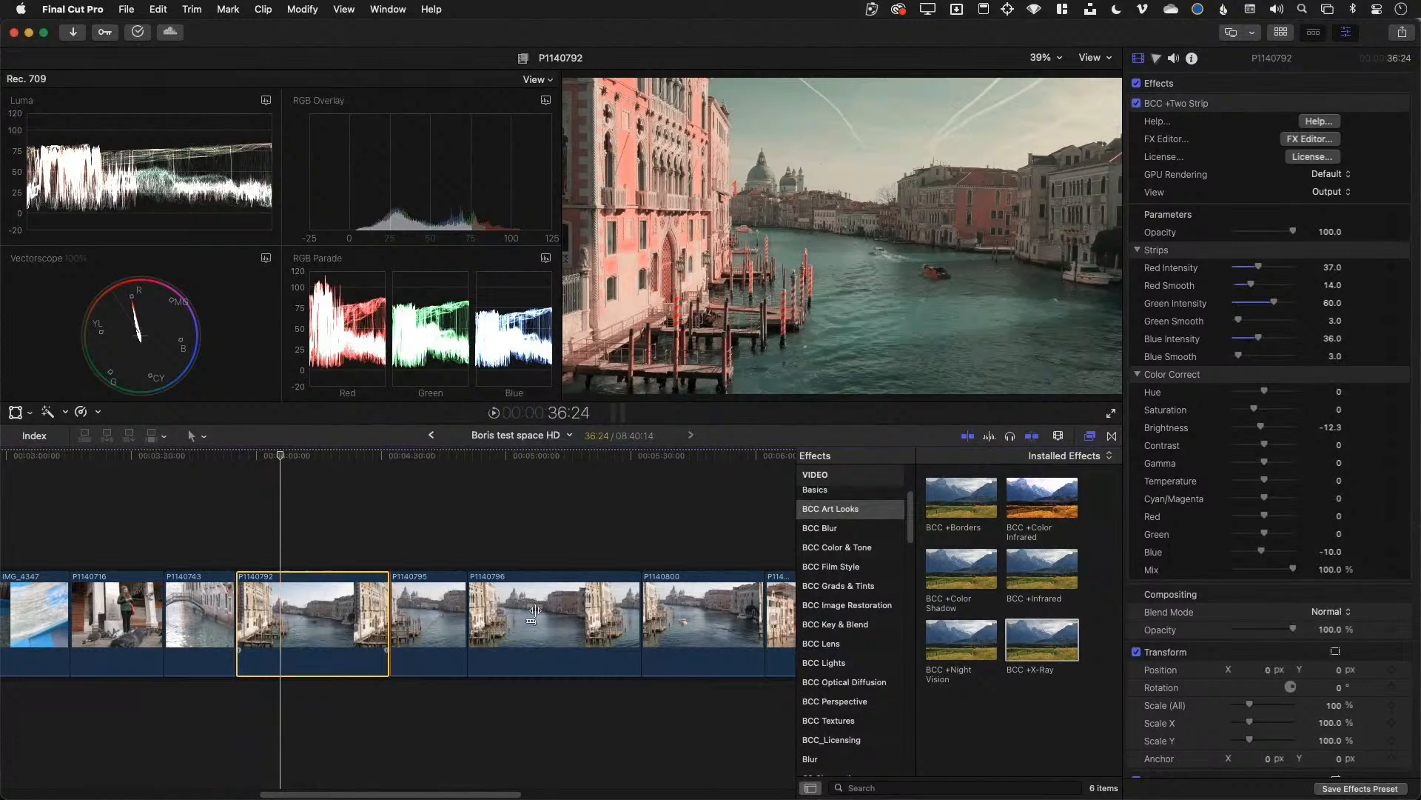
Grade P1140792 with Two Strip at Green Intensity 60 and Brightness -12.3, then deselect it
left_click(853, 575)
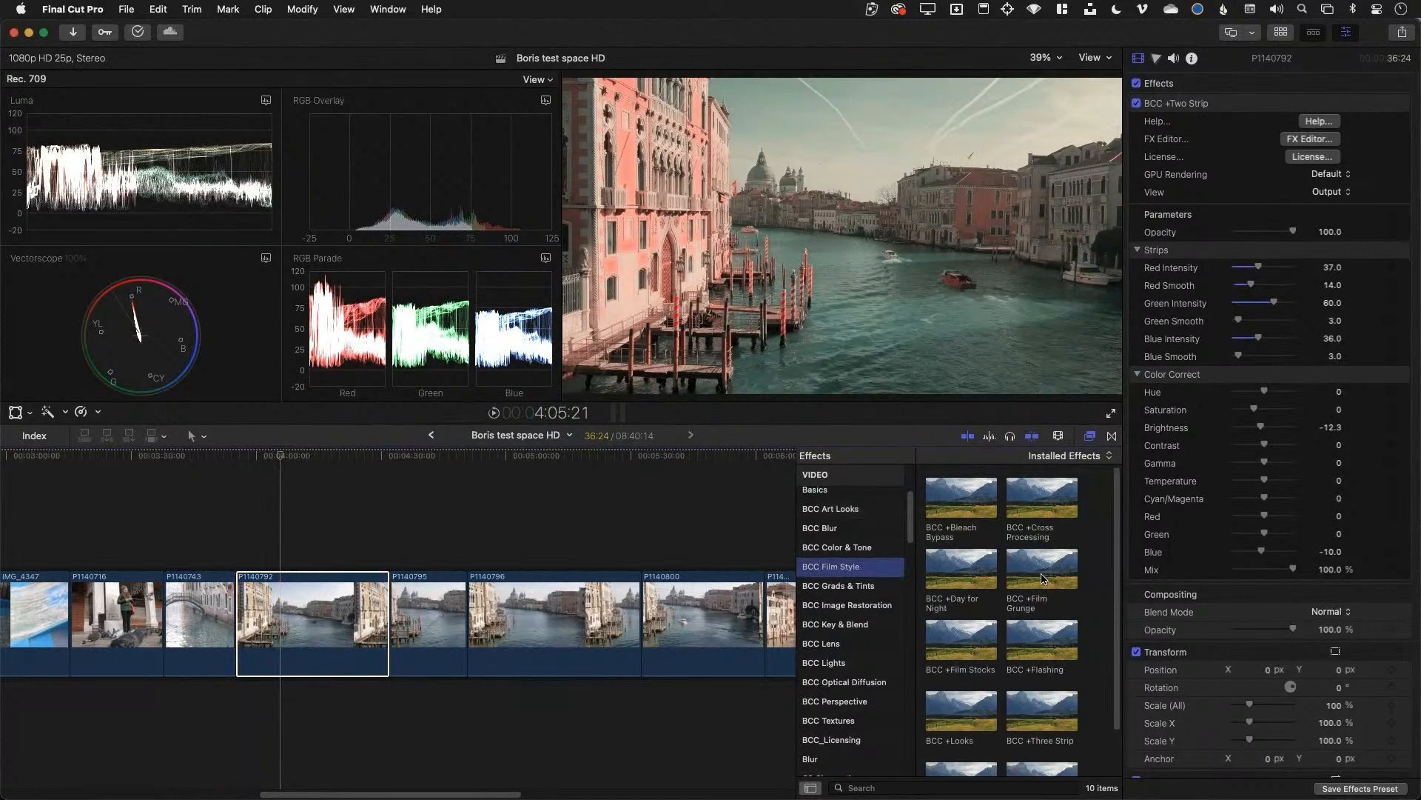
scroll(1038, 629, "down", 2)
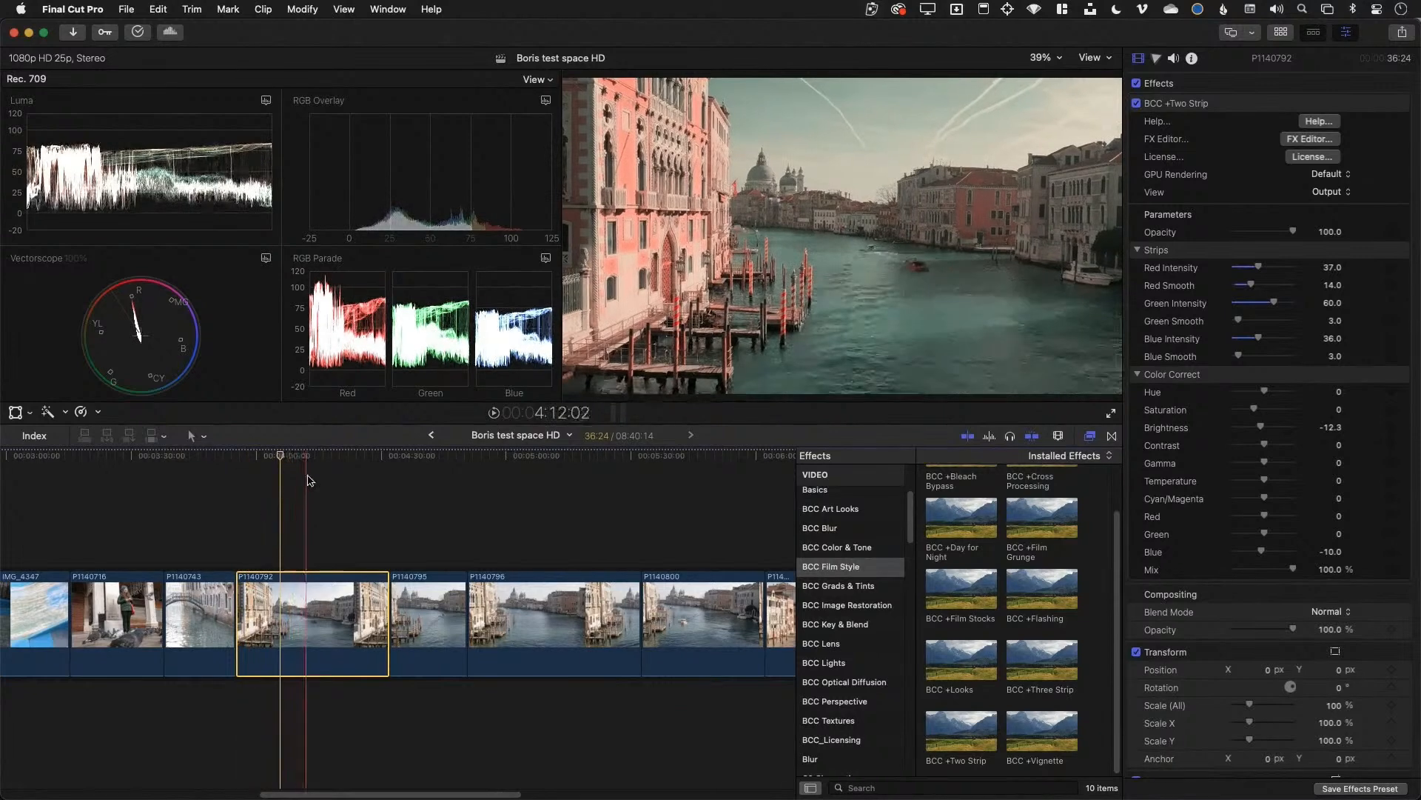
left_click(311, 480)
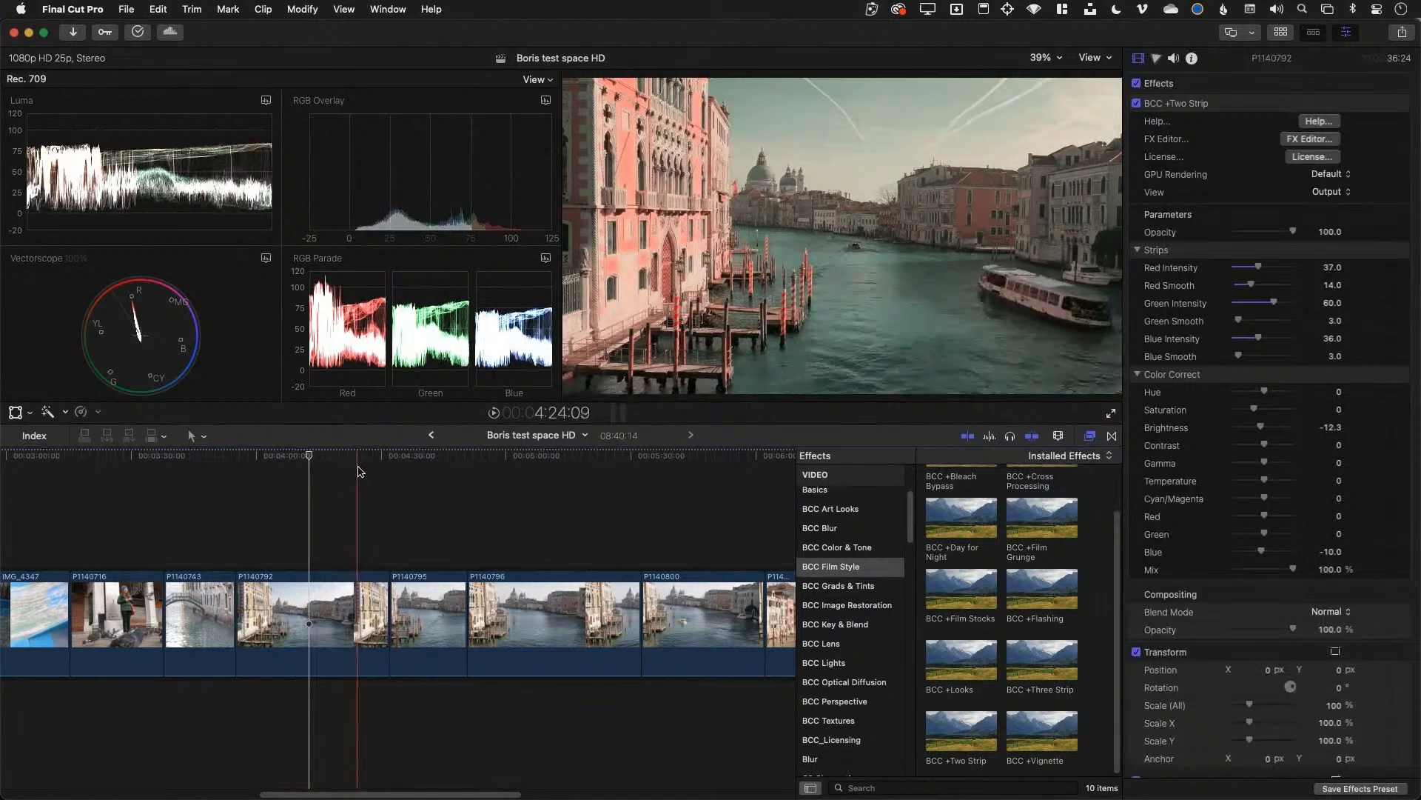
Raise the Two Strip red intensity to 69, comparing the clip with the effect off and on
left_click_drag(1259, 266, 1284, 303)
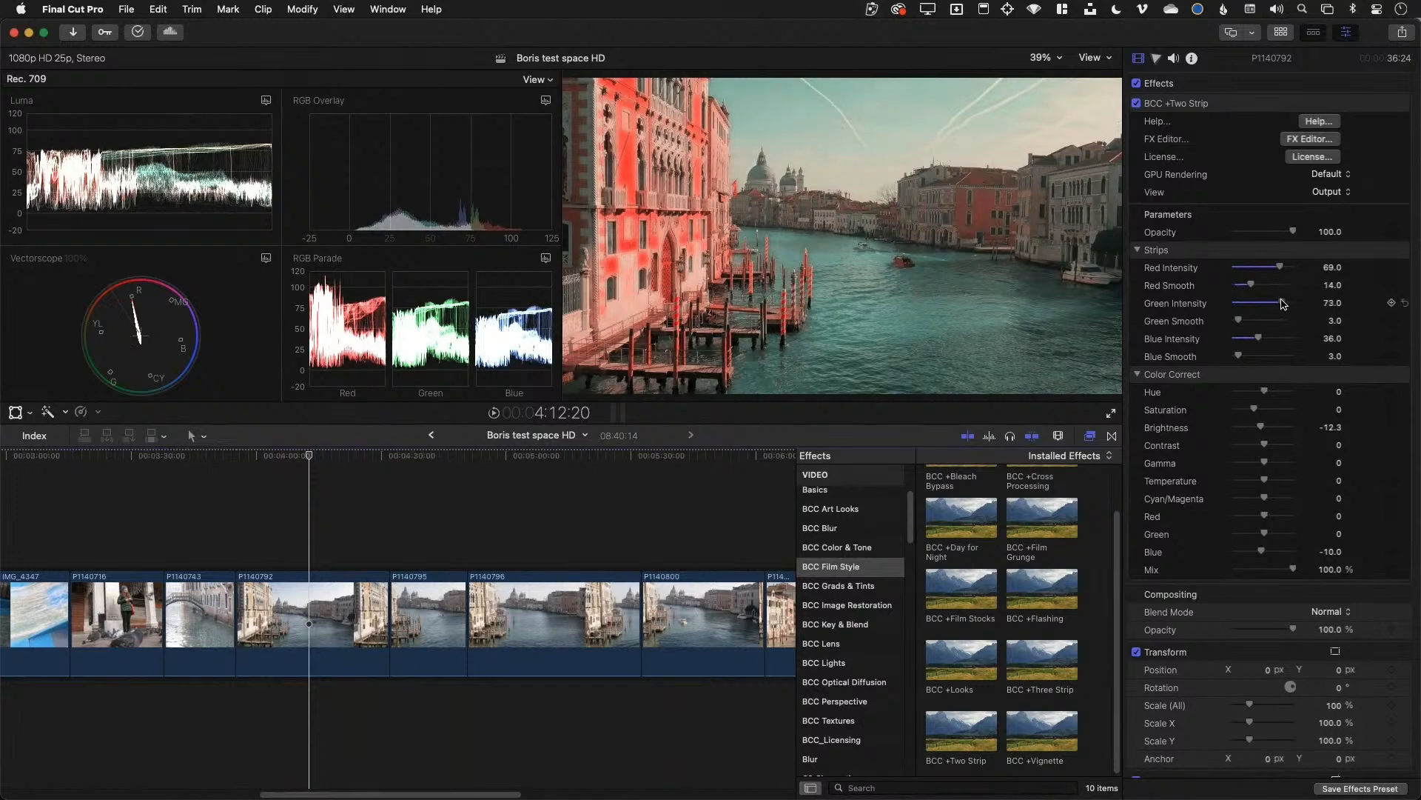
left_click(1138, 104)
left_click(1138, 105)
left_click(1138, 104)
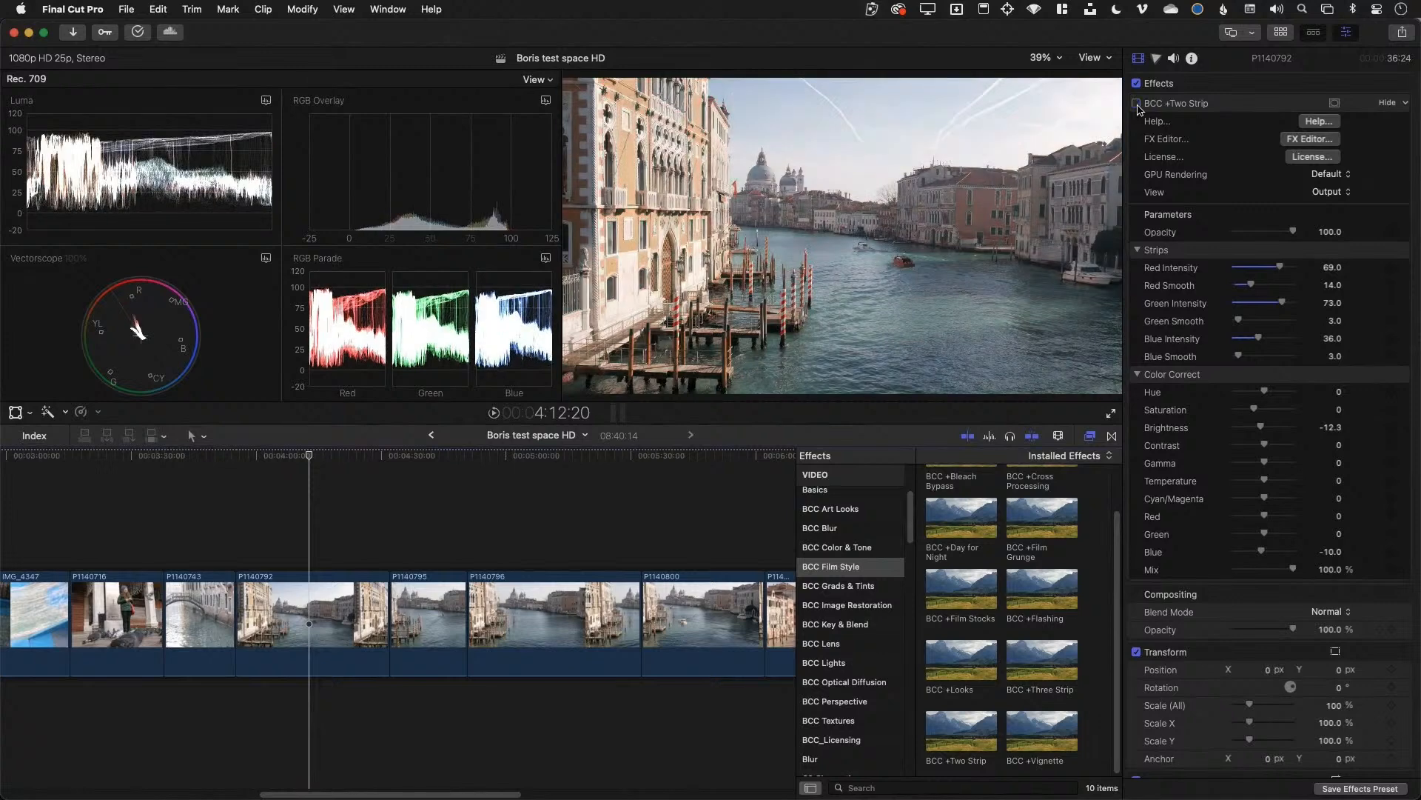
left_click(1138, 105)
Move the playhead to 4:07:06 and apply BCC +Vignette to clip P1140792
left_click(285, 457)
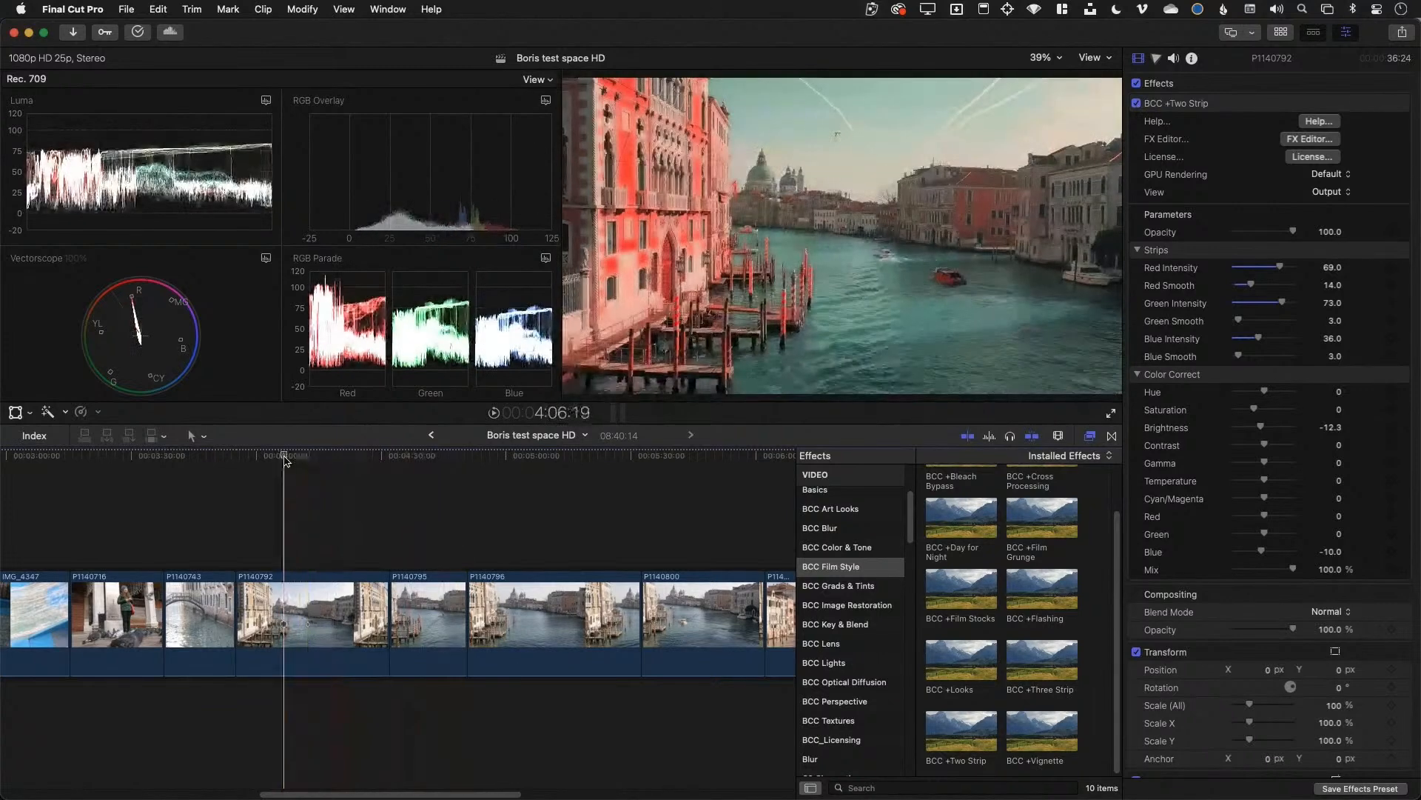
left_click_drag(285, 458, 287, 457)
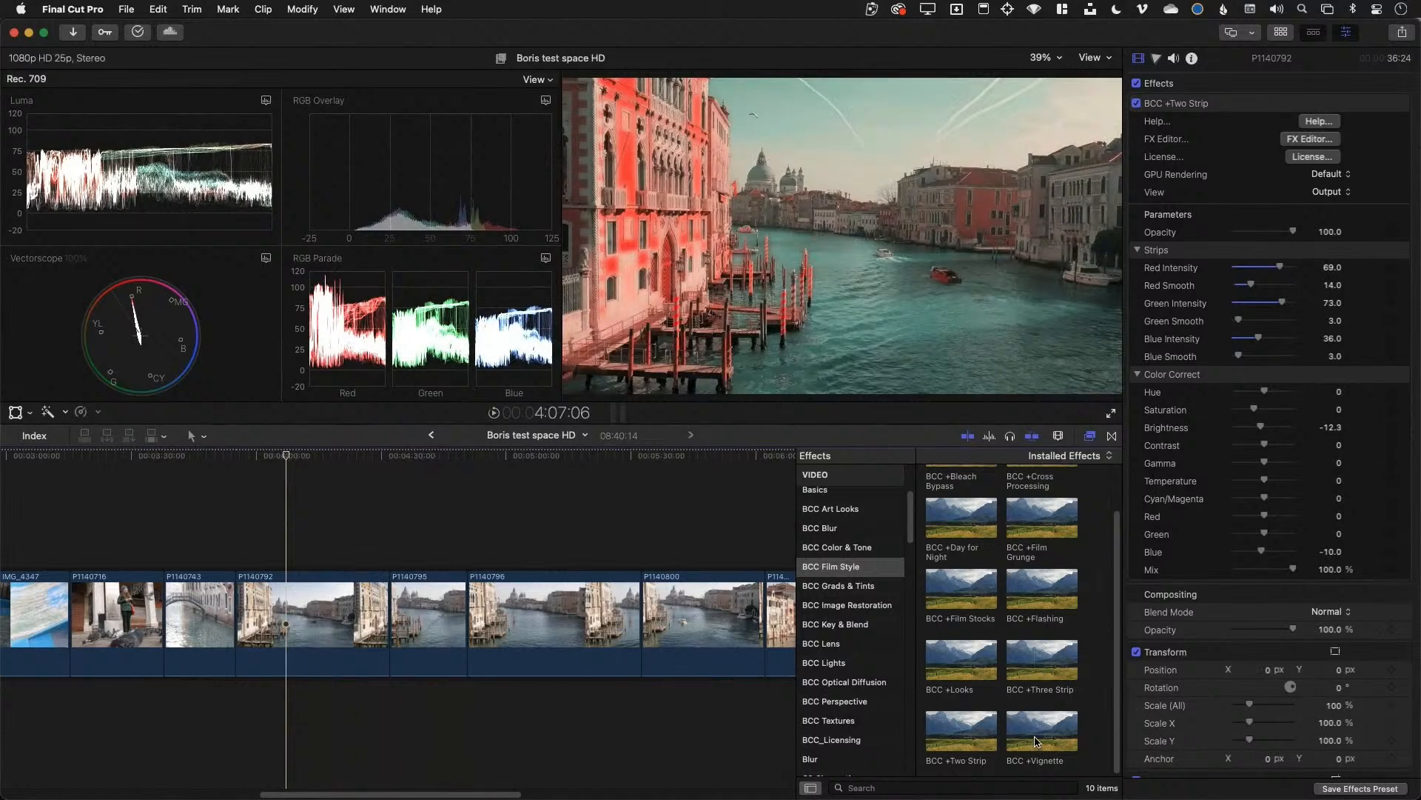
left_click_drag(1035, 741, 311, 621)
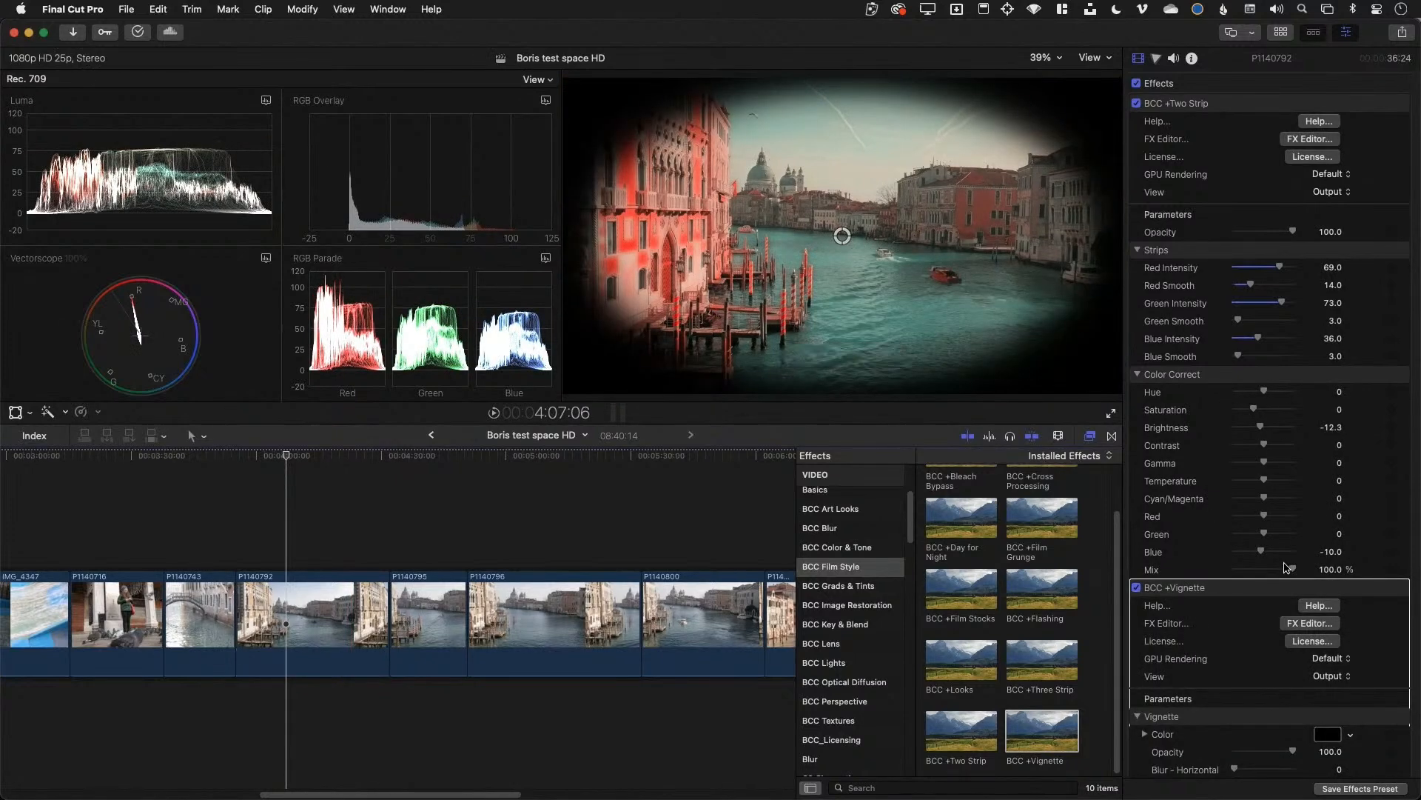
Distort the vignette to 67, lower its mix to 54%, nudge its centre off middle, and enlarge it to 123
scroll(1286, 567, "down", 5)
scroll(1240, 588, "down", 2)
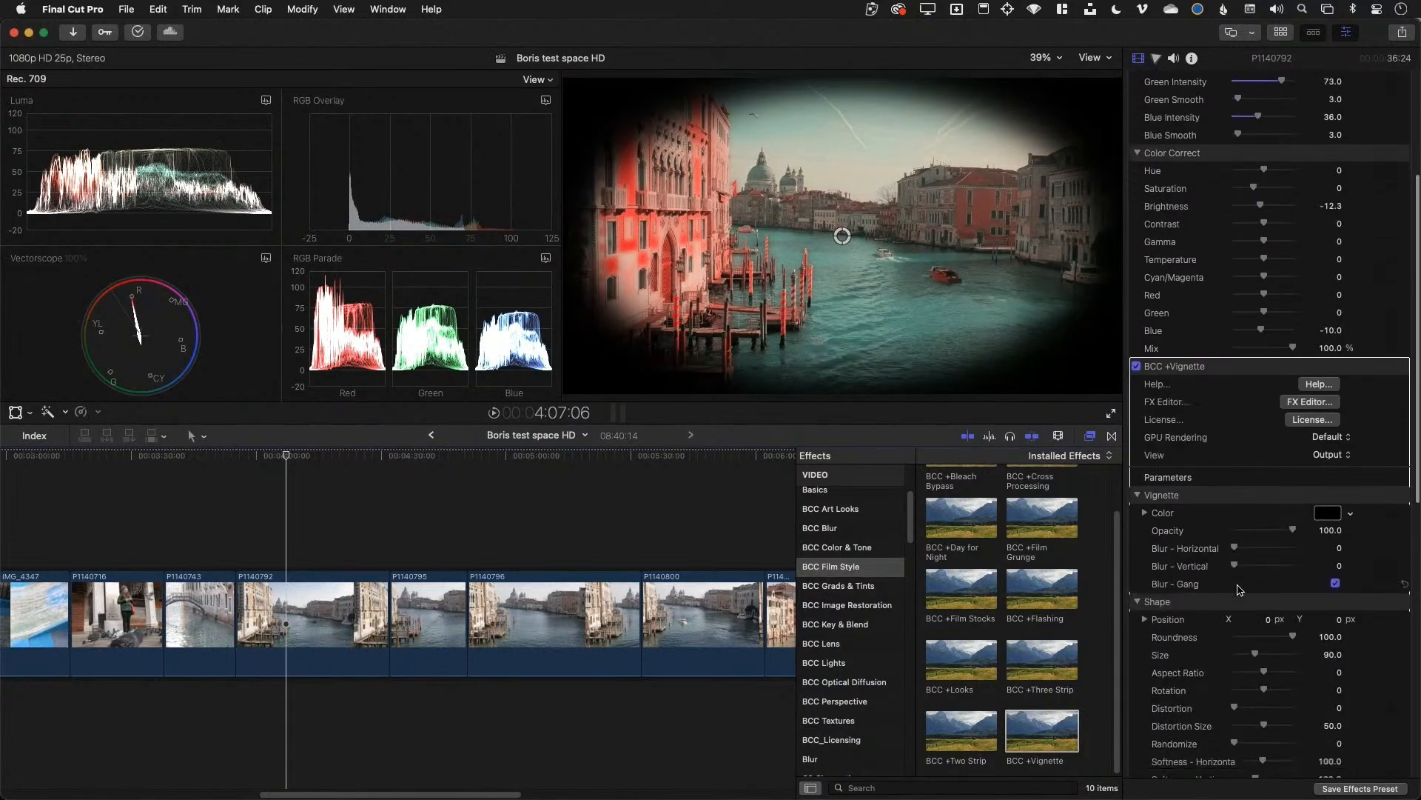
scroll(1269, 642, "down", 2)
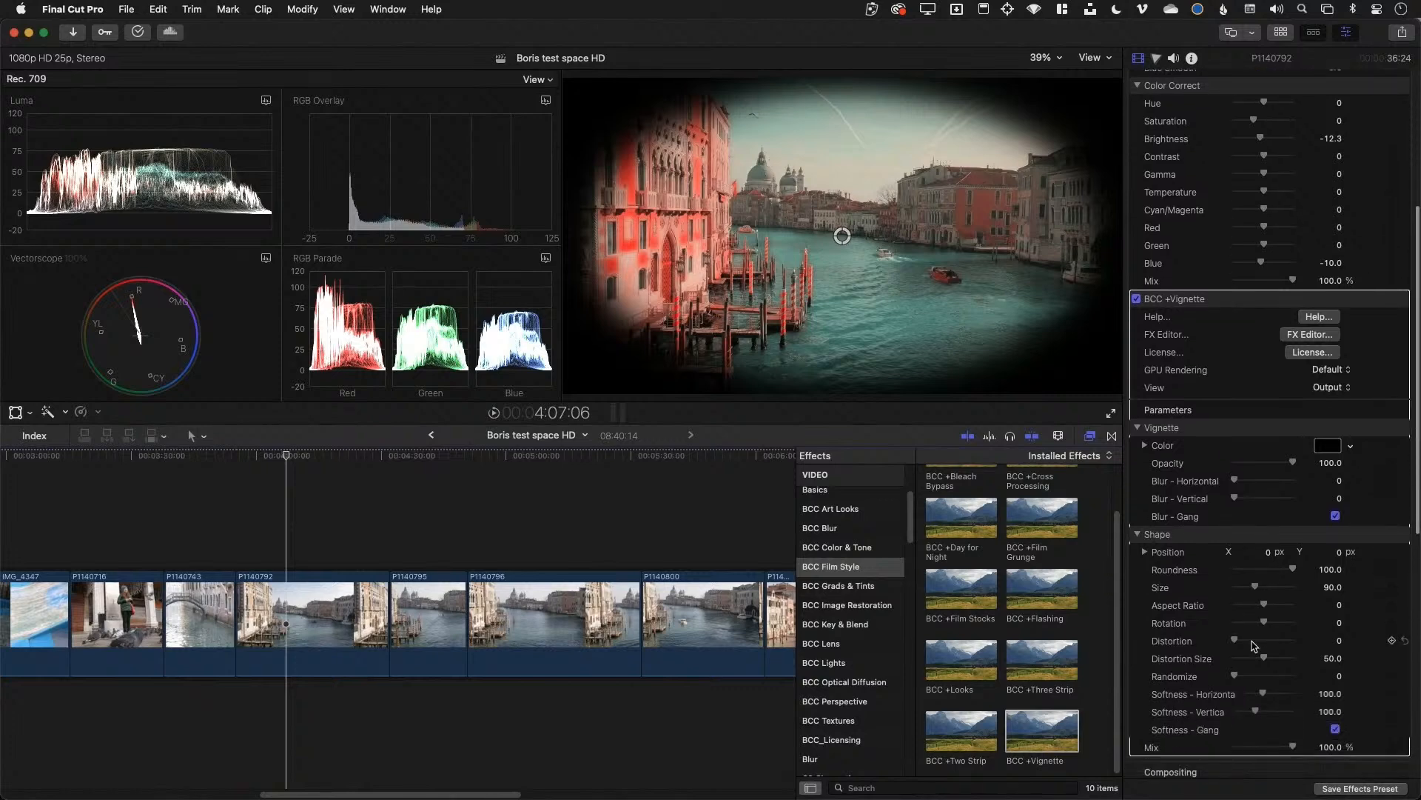
left_click_drag(1234, 640, 1291, 676)
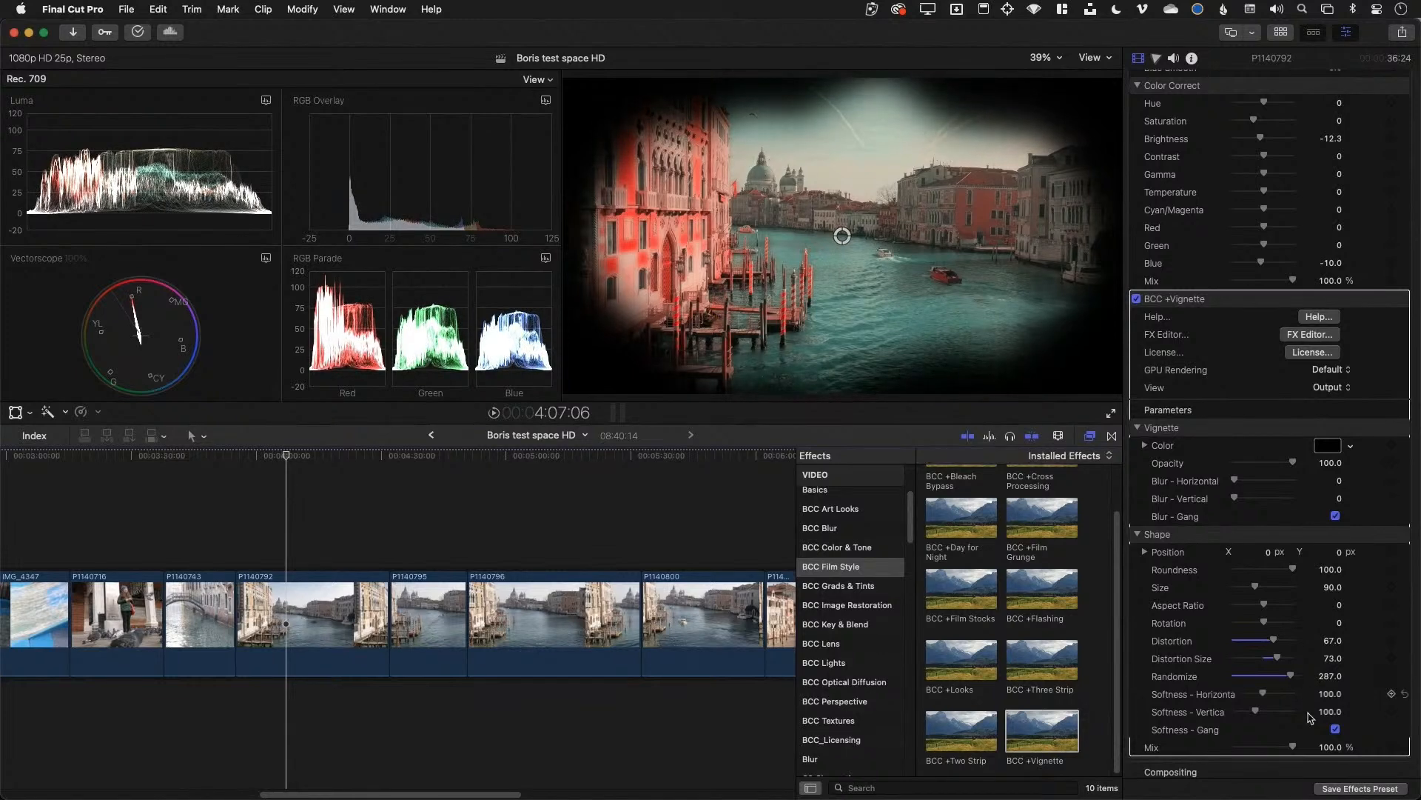
left_click_drag(1292, 747, 1266, 749)
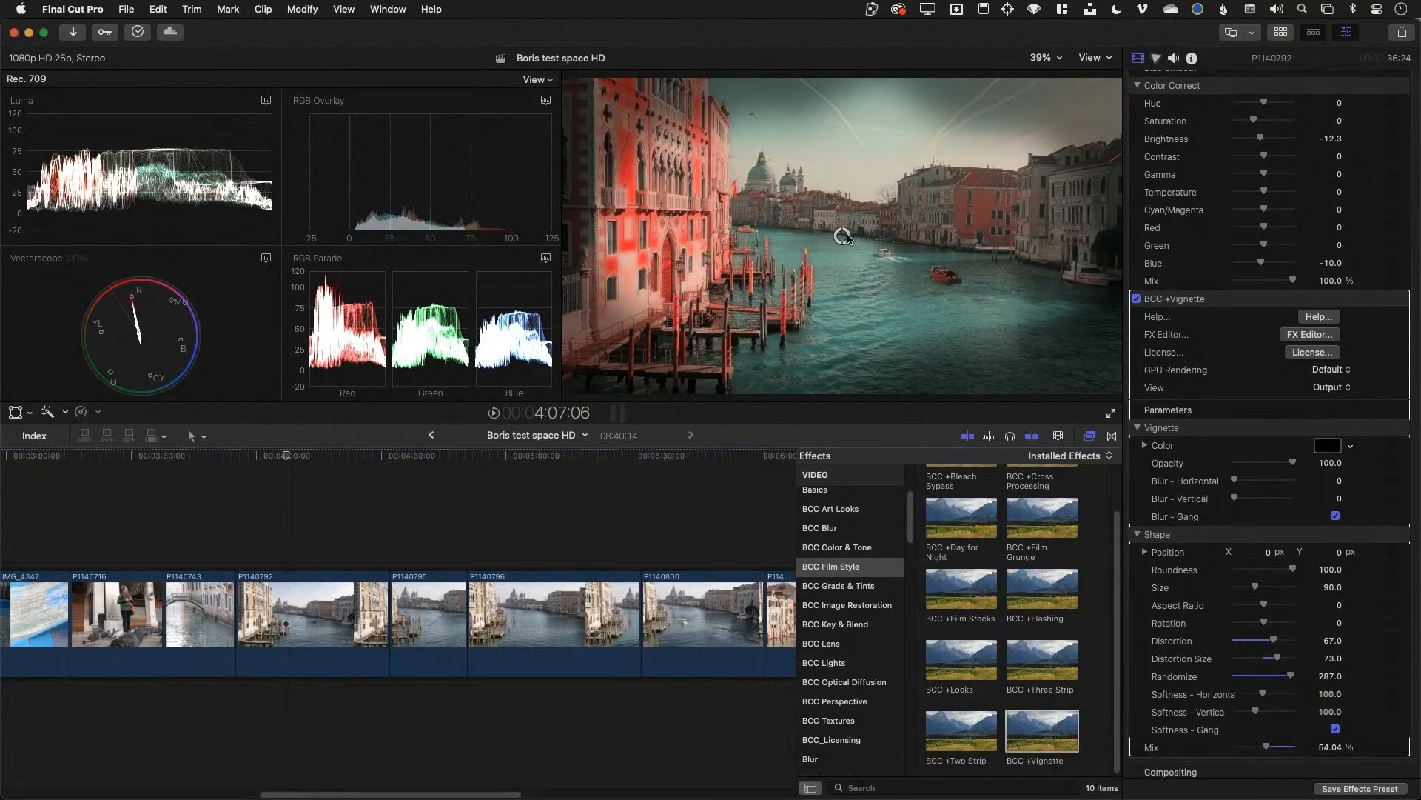
mouse_move(849, 239)
left_mouse_down()
mouse_move(947, 277)
mouse_move(888, 225)
mouse_move(853, 240)
left_mouse_up()
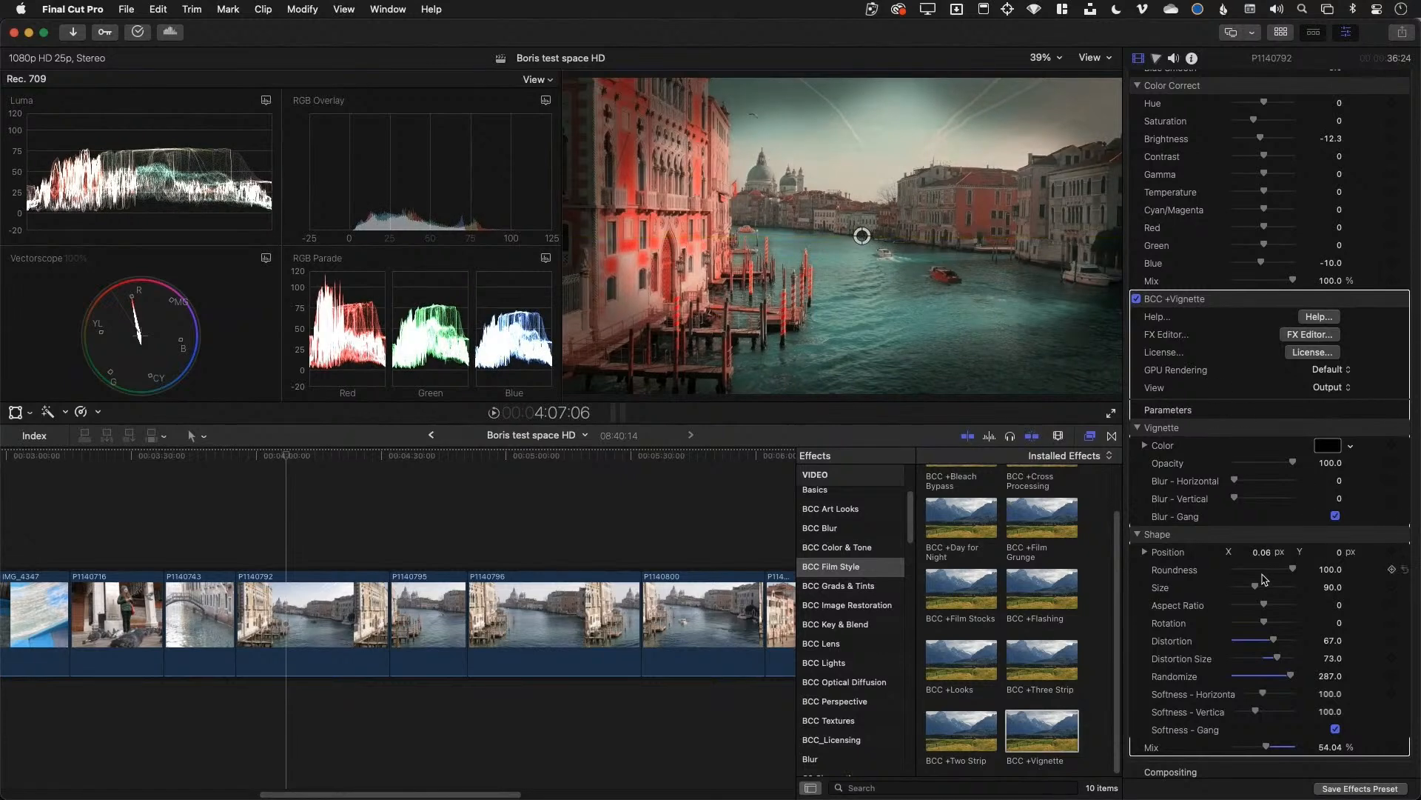
left_click_drag(1256, 586, 1264, 590)
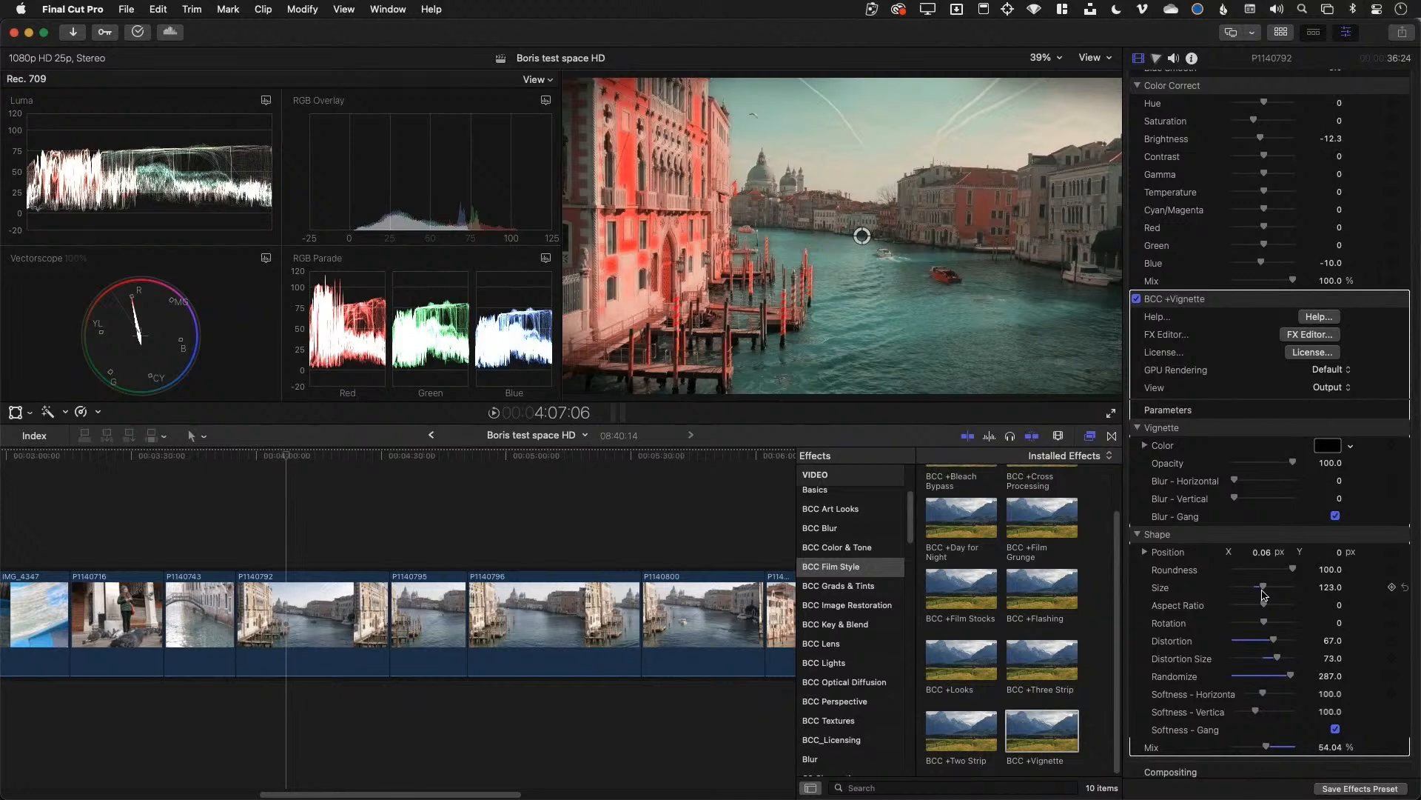
left_click(239, 459)
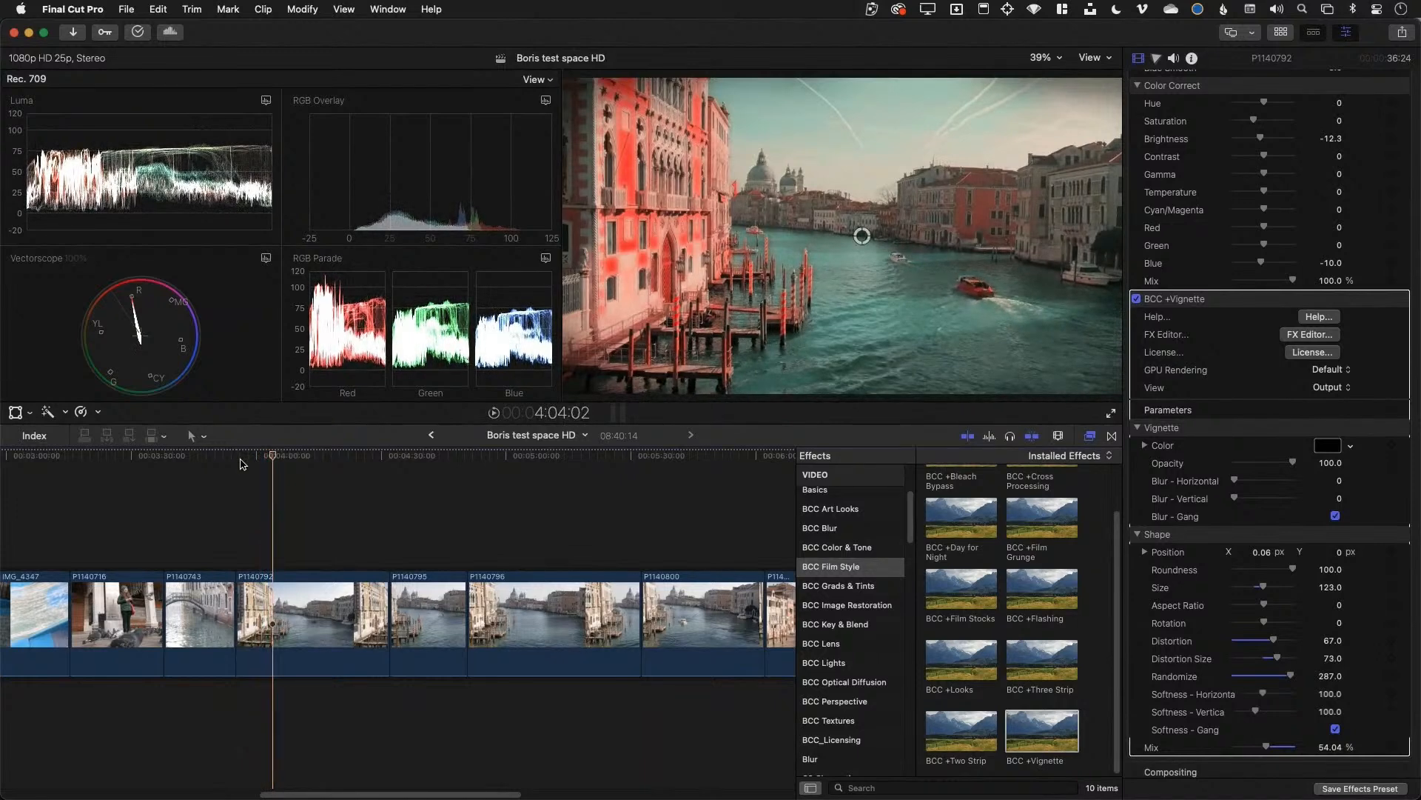
left_click(253, 456)
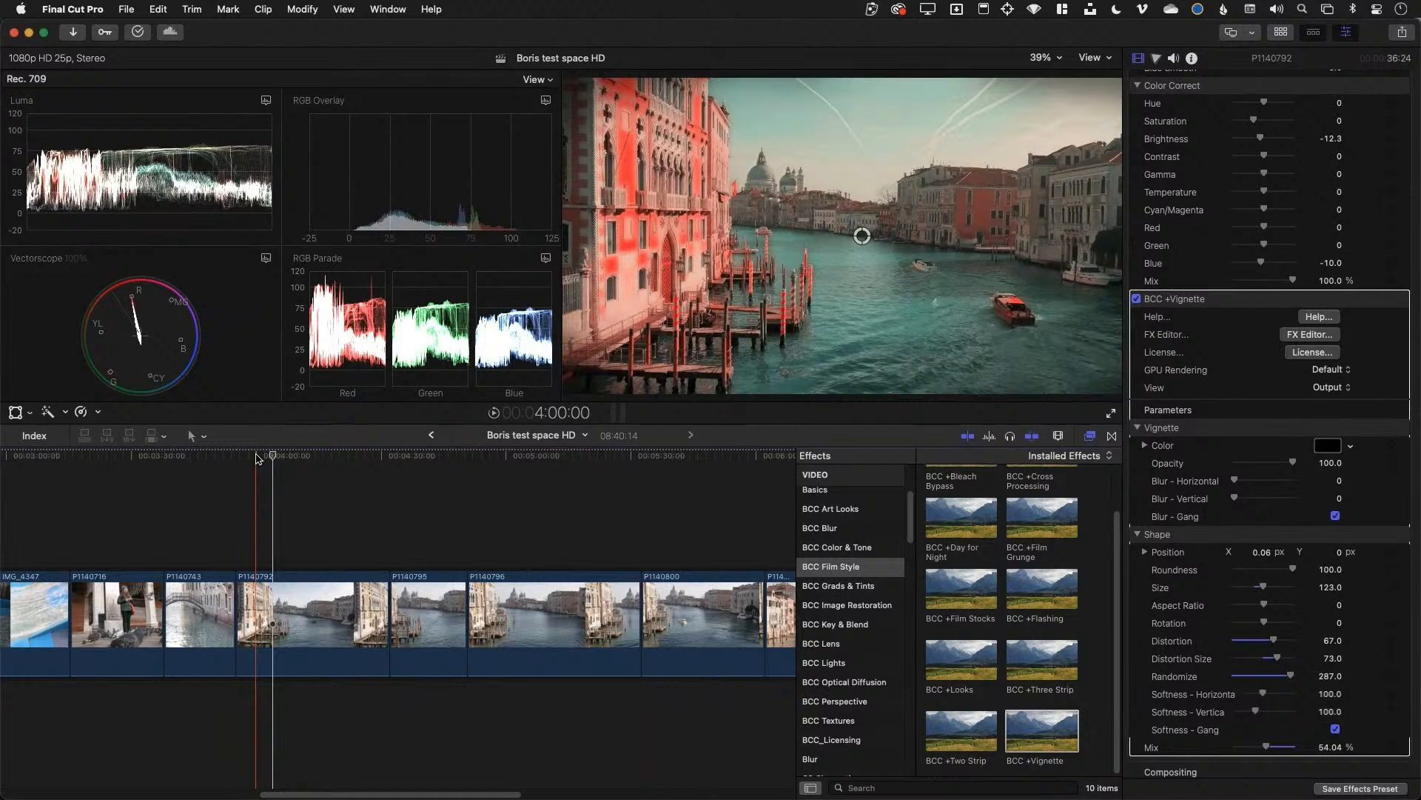
left_click(256, 456)
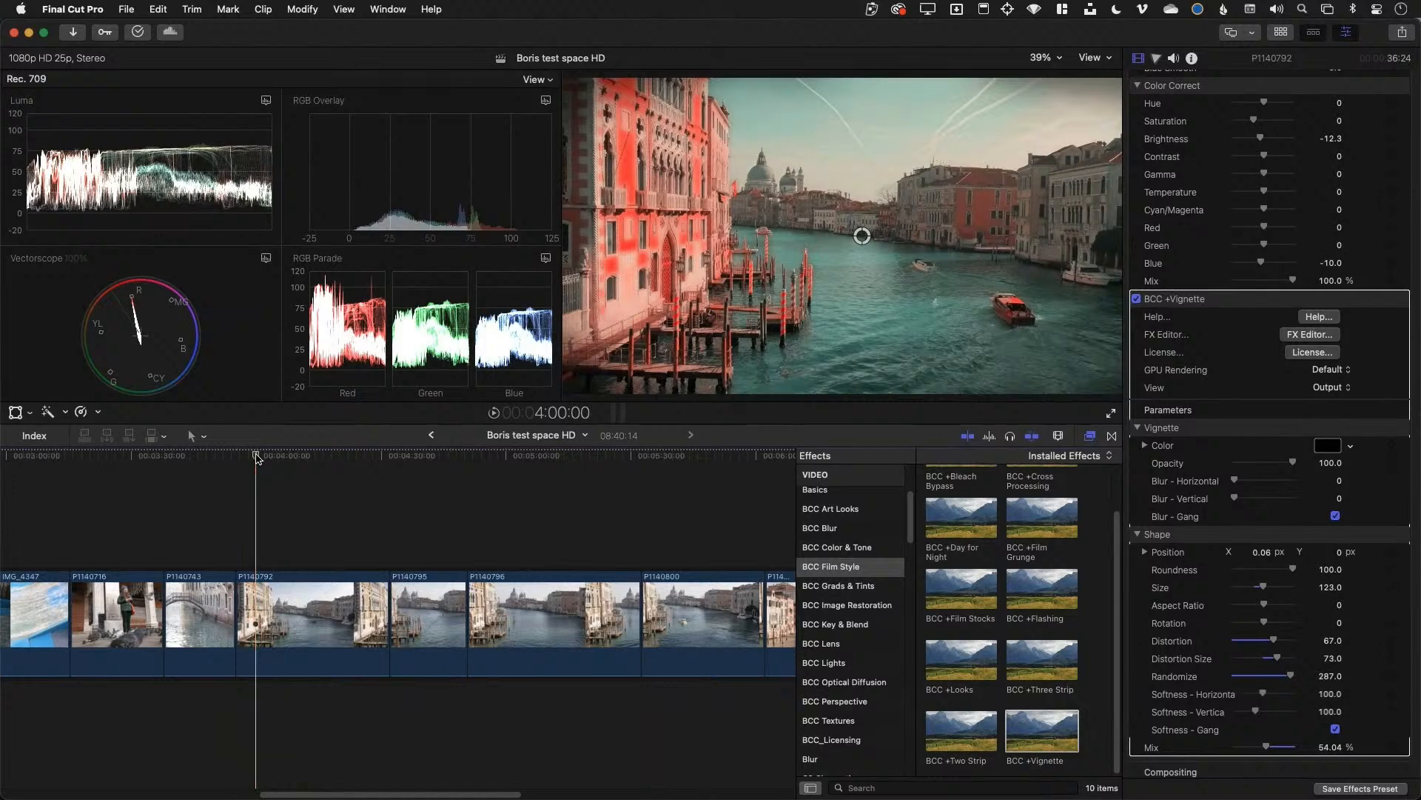
key("super+comma")
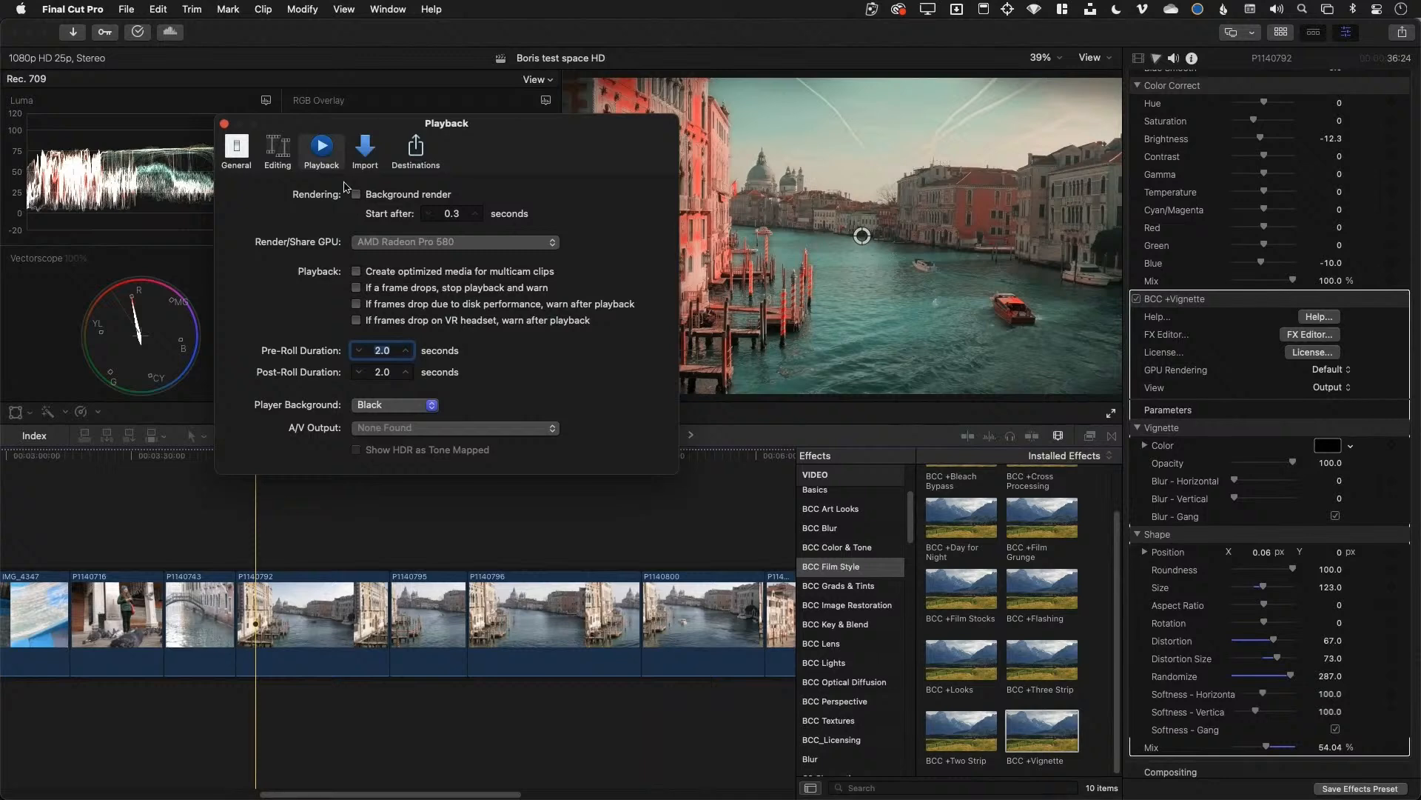
left_click(237, 148)
left_click(278, 150)
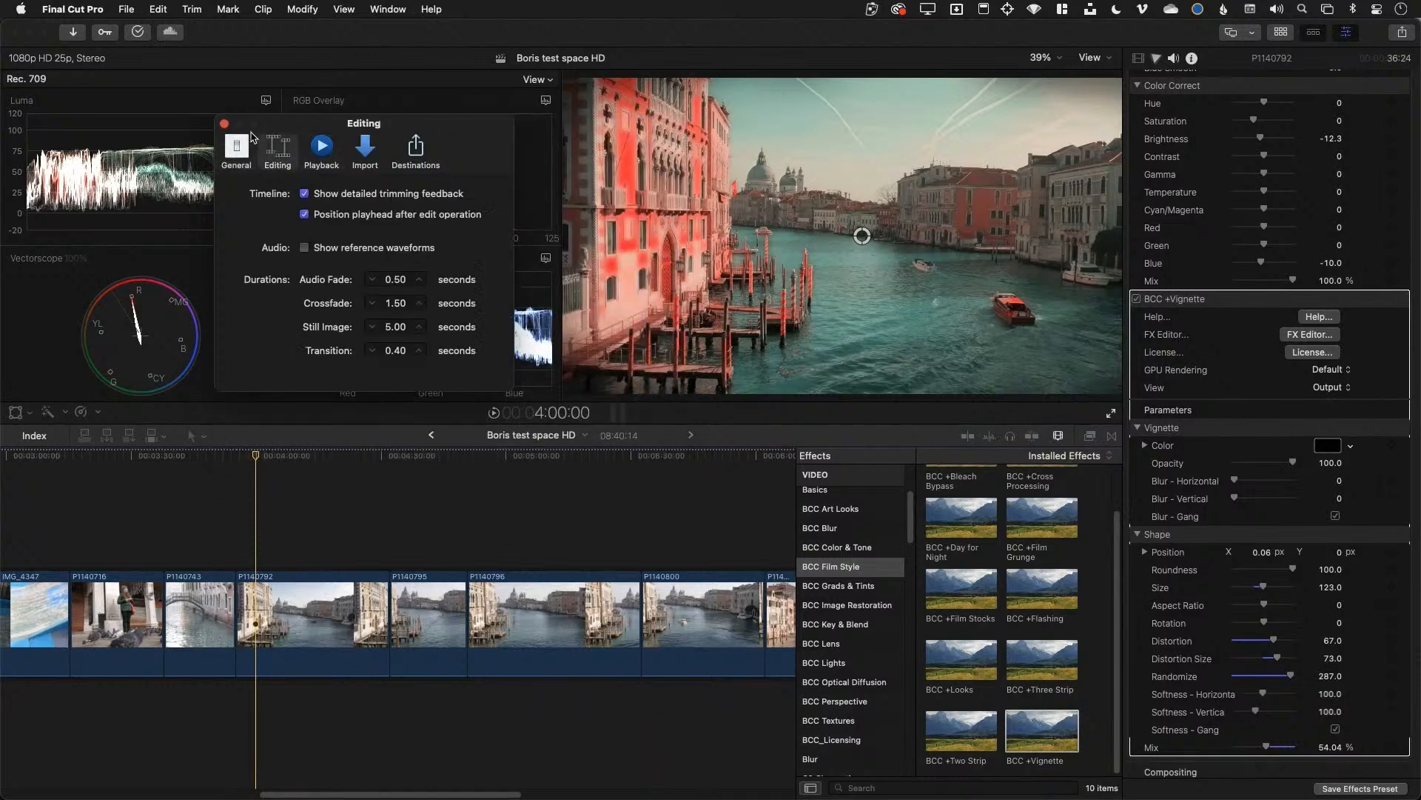
left_click(224, 125)
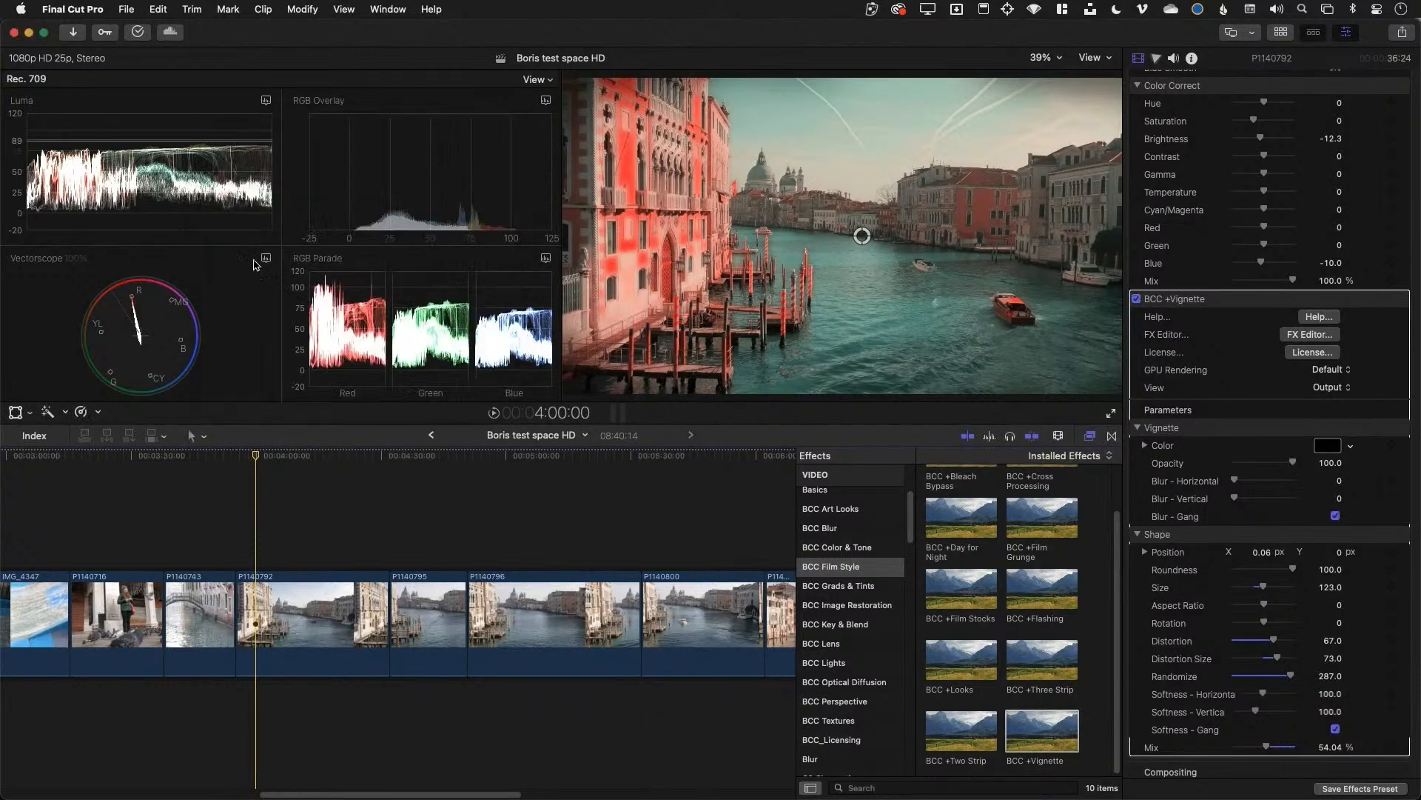
left_click(280, 456)
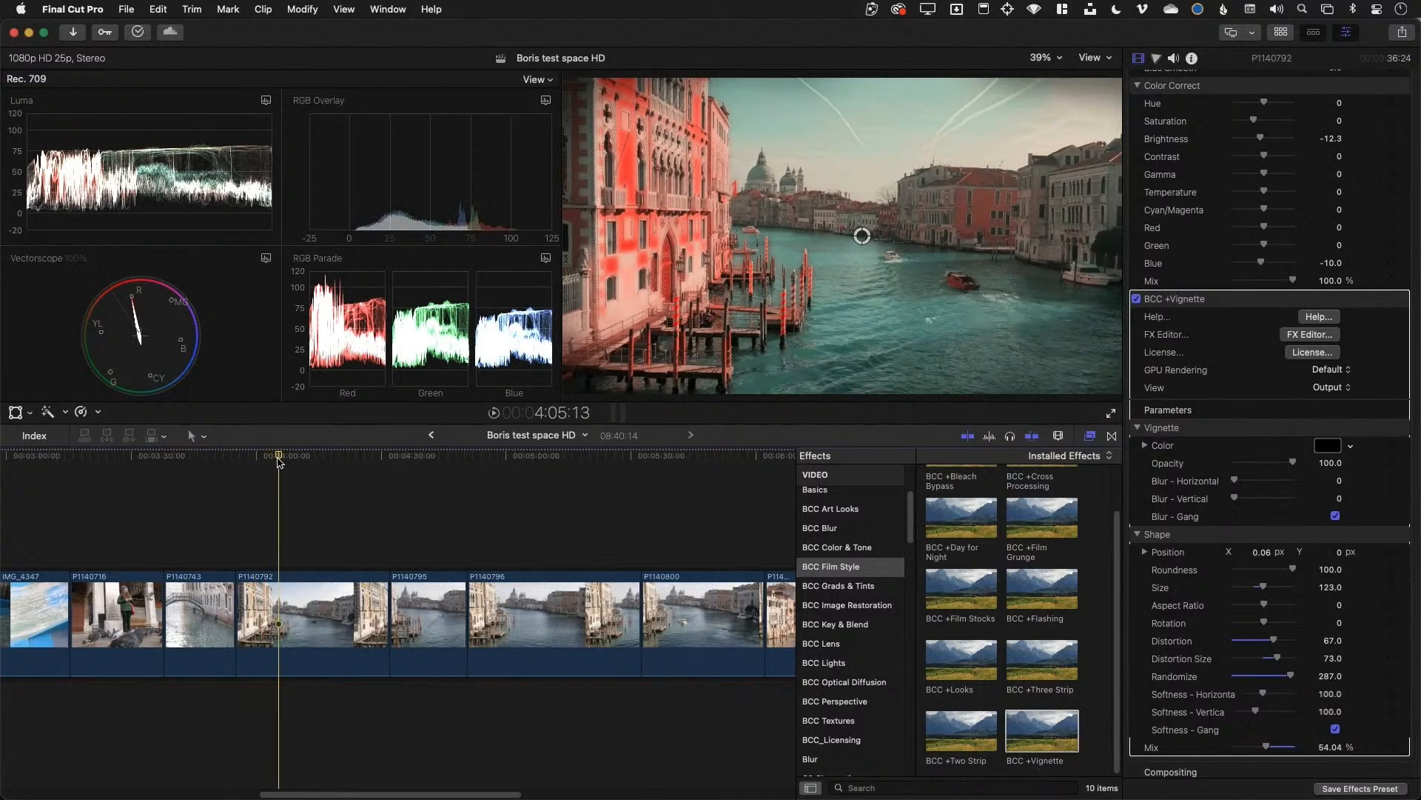
left_click(263, 457)
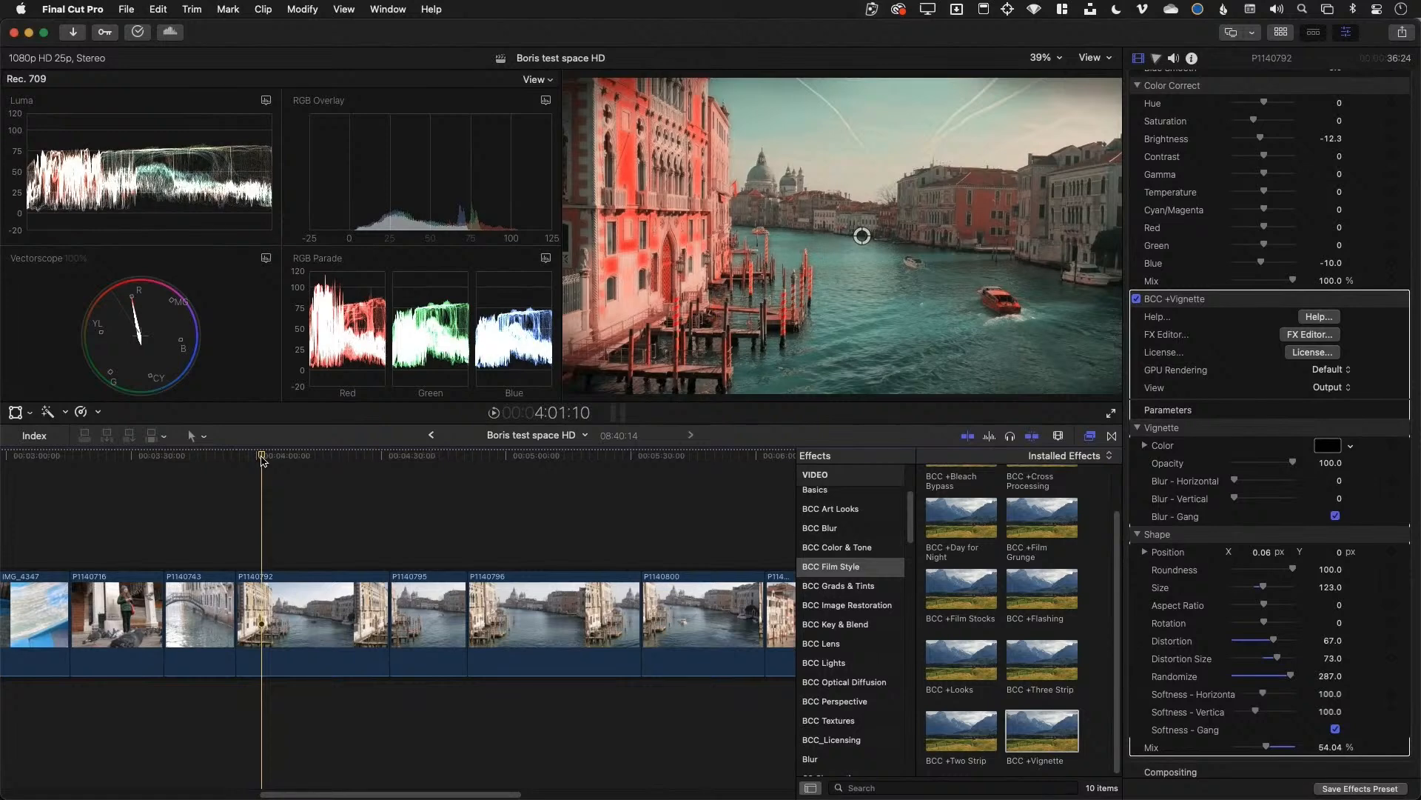
left_click(253, 457)
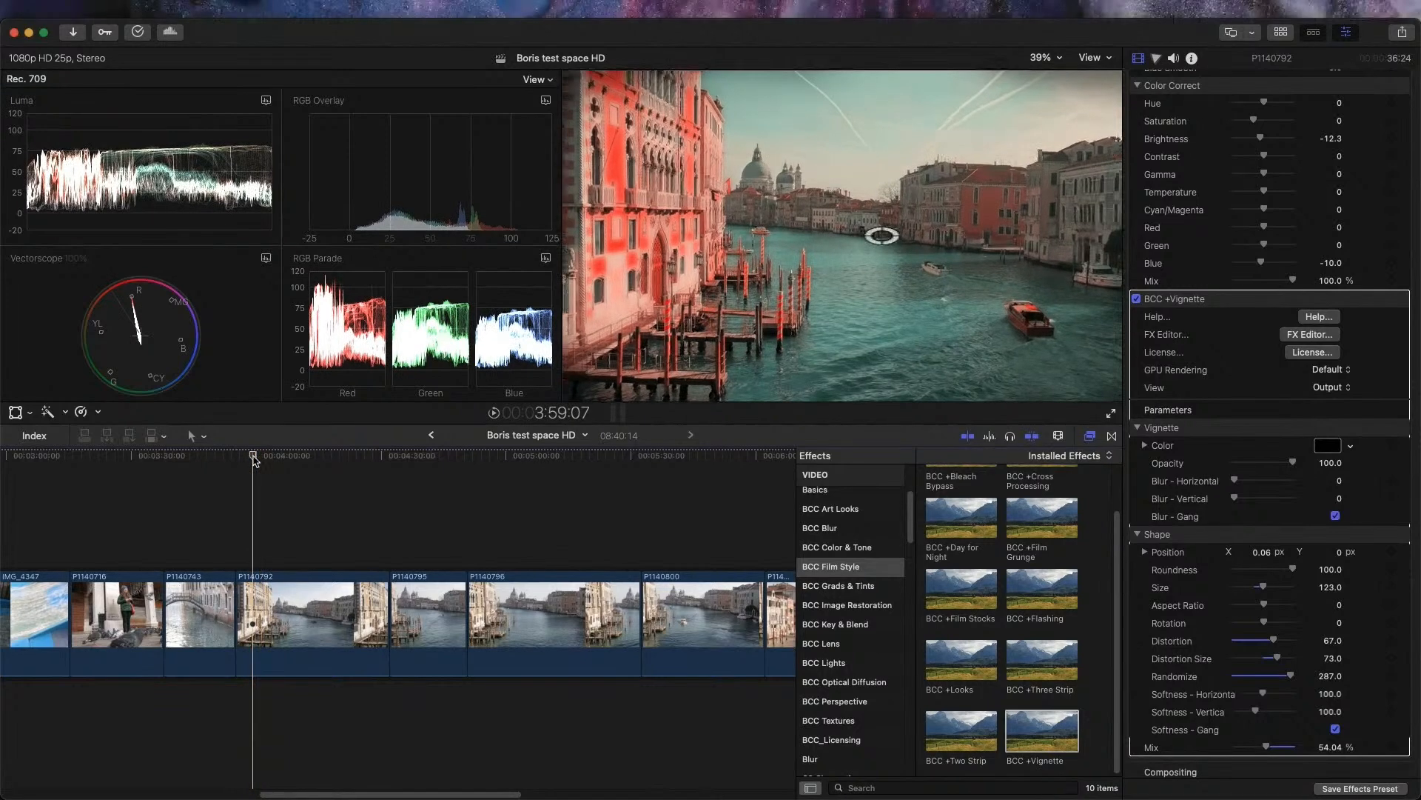
key("shift+super+f")
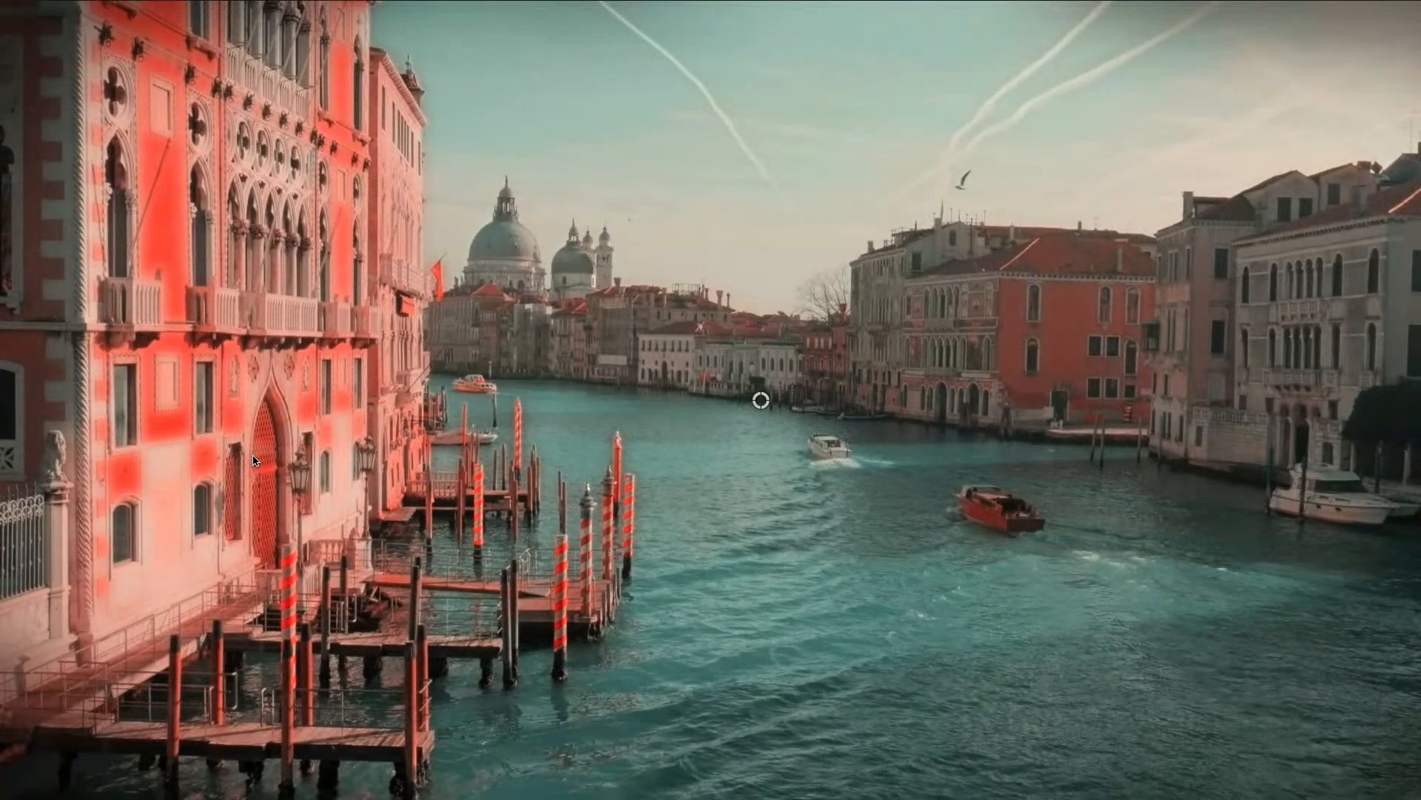
key("Escape")
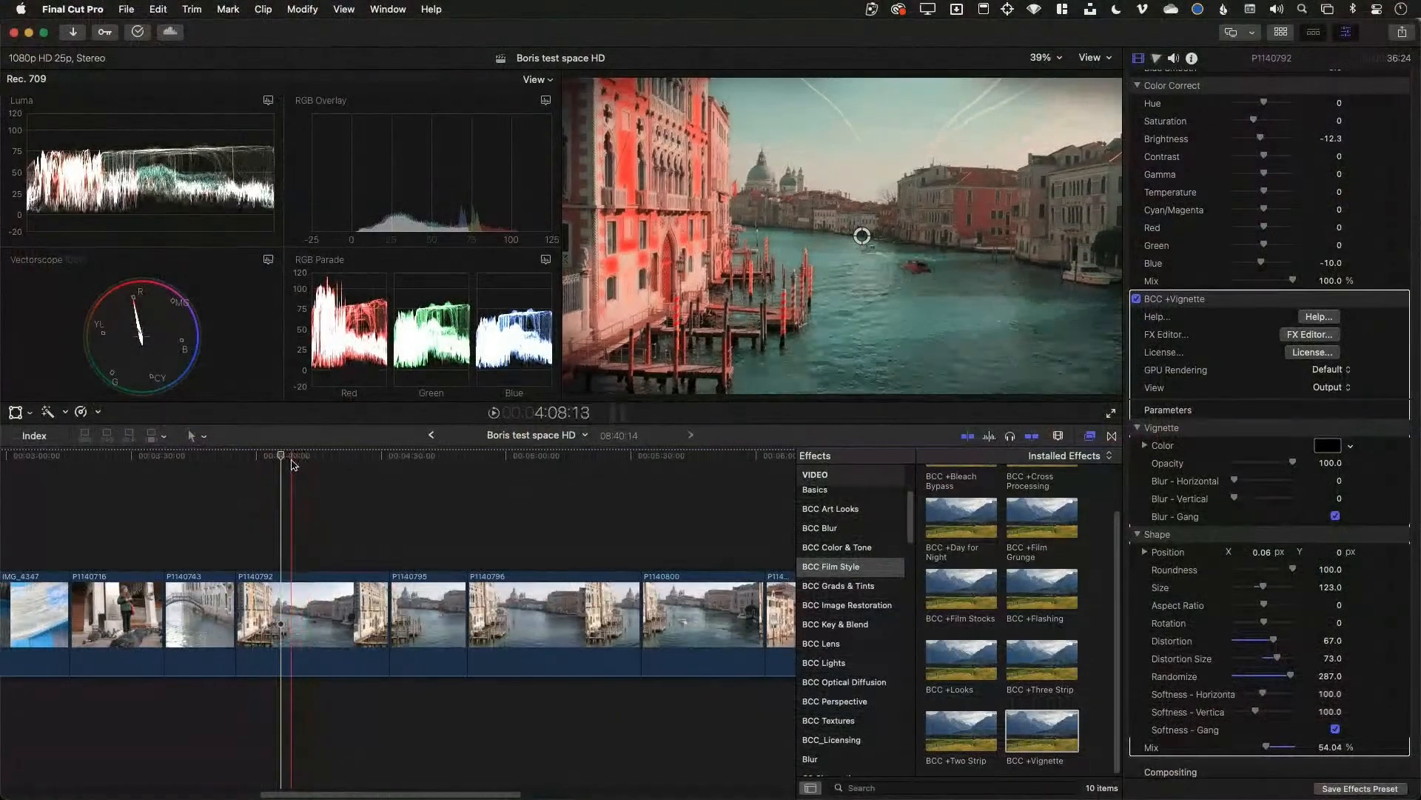
Select canal clip P1140795 and bring up its BCC +Film Stocks effect in the Inspector
left_click(292, 459)
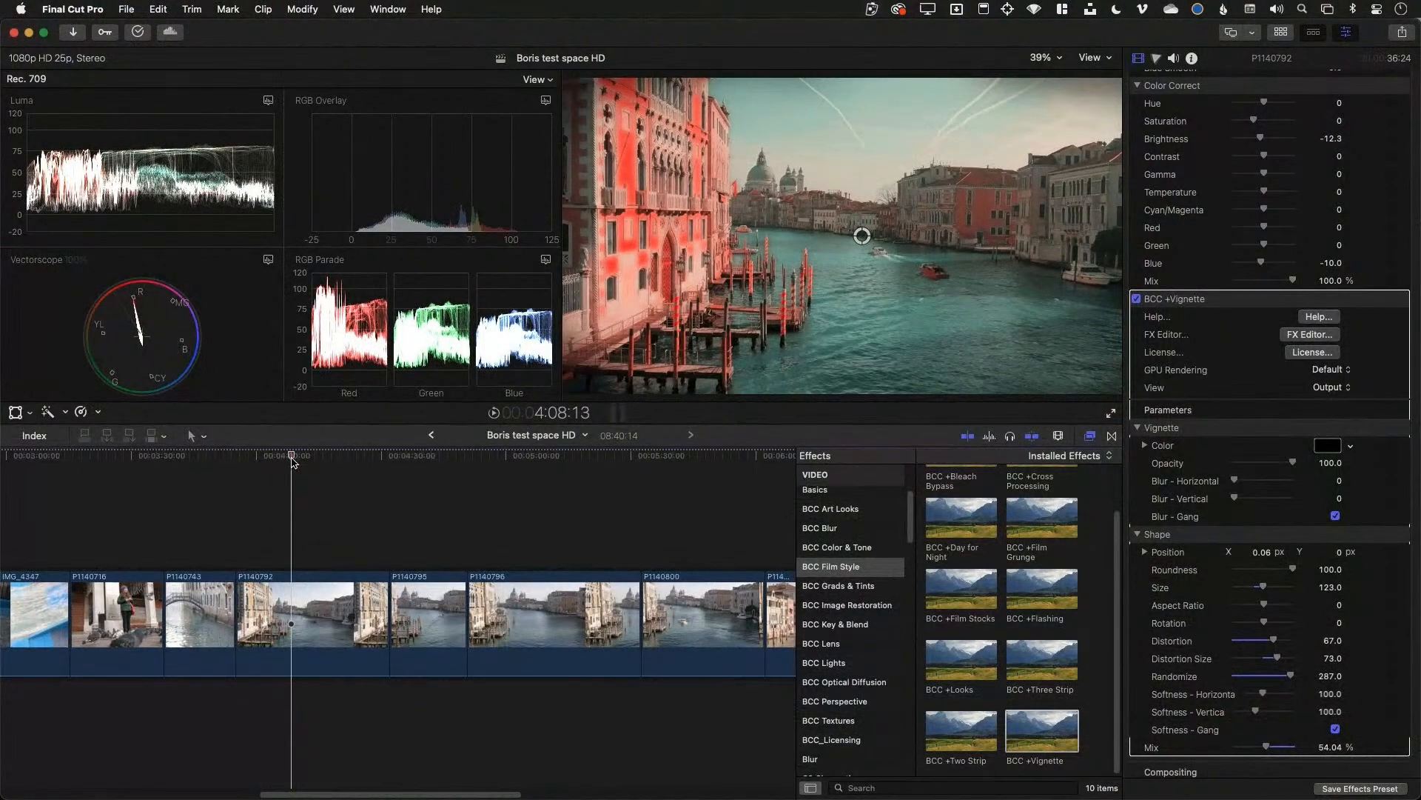
left_click(308, 598)
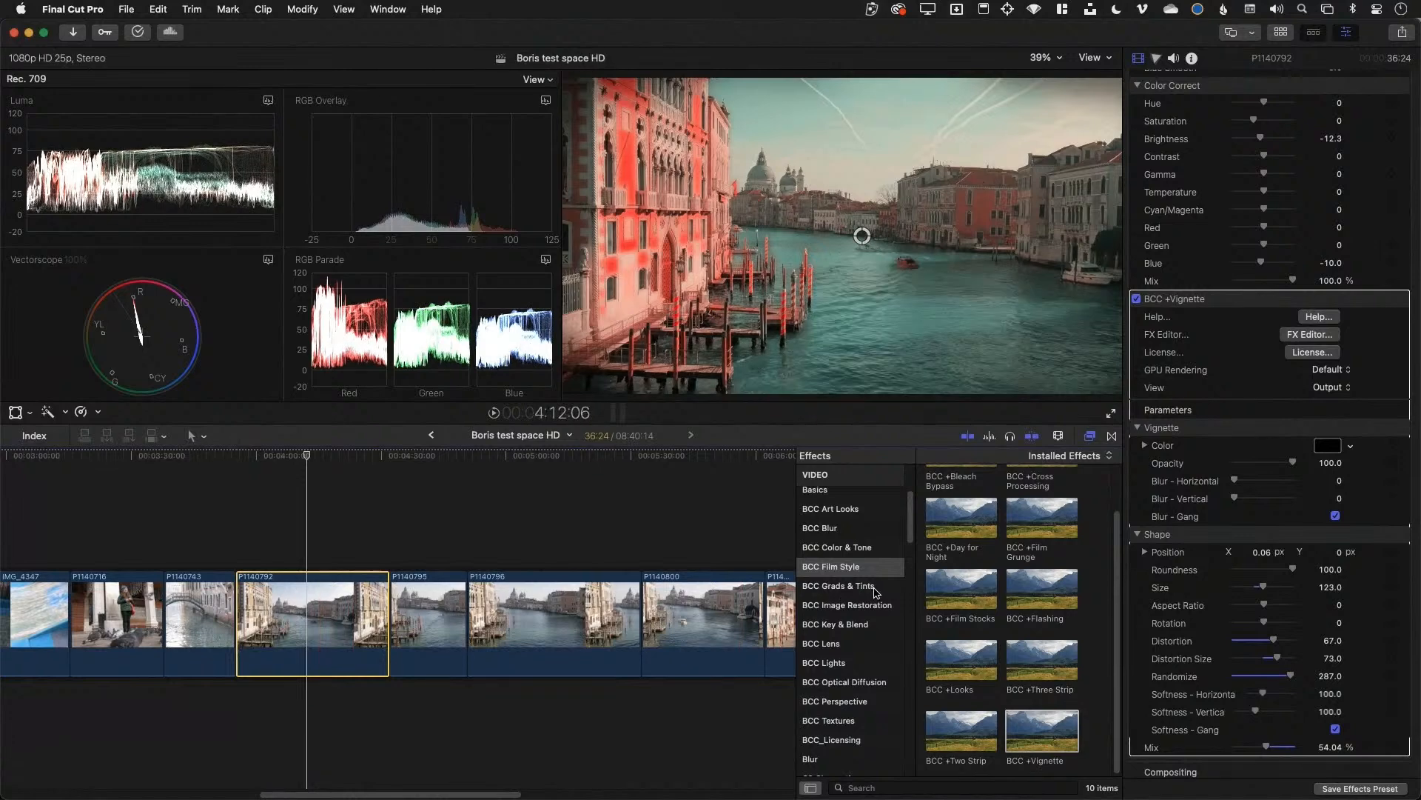
left_click(416, 605)
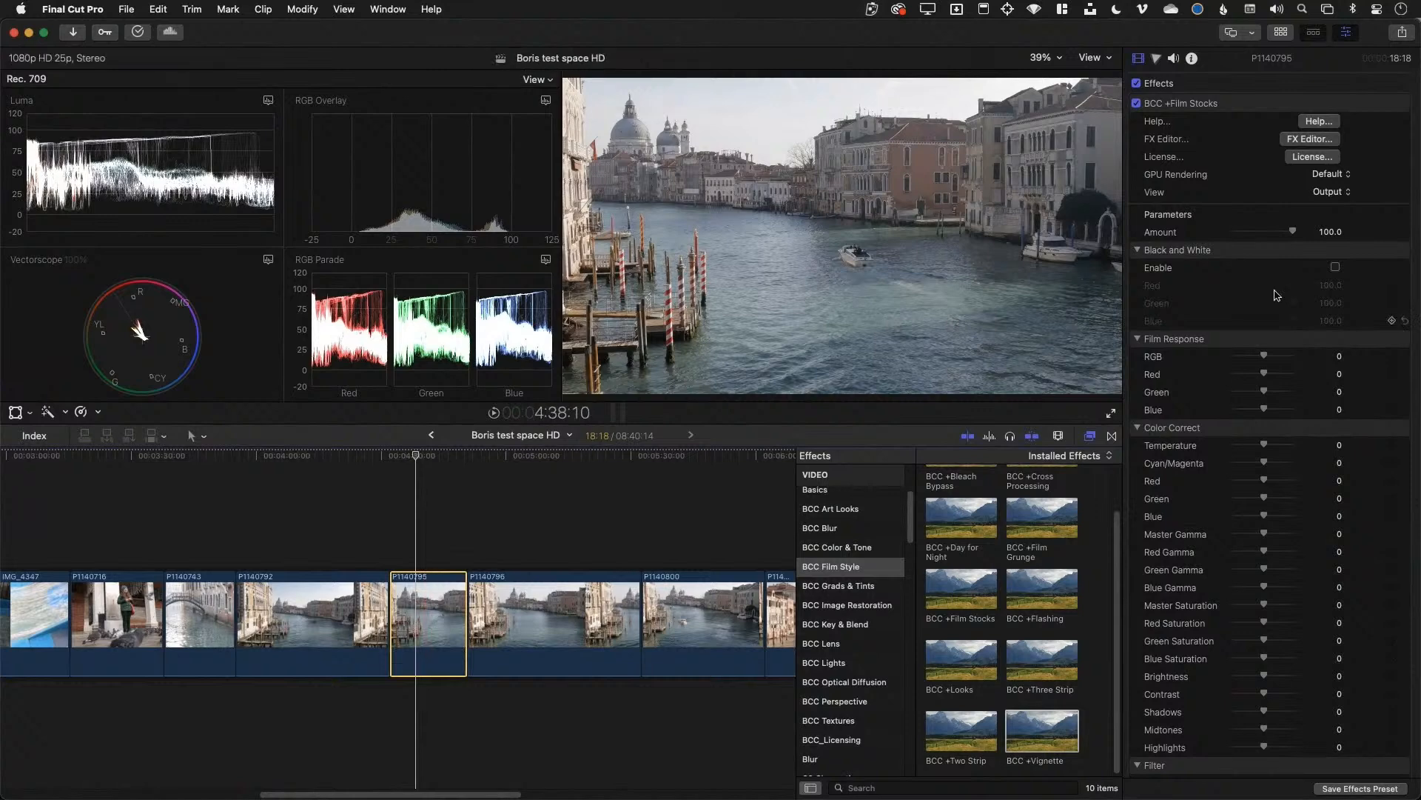
left_click(1229, 108)
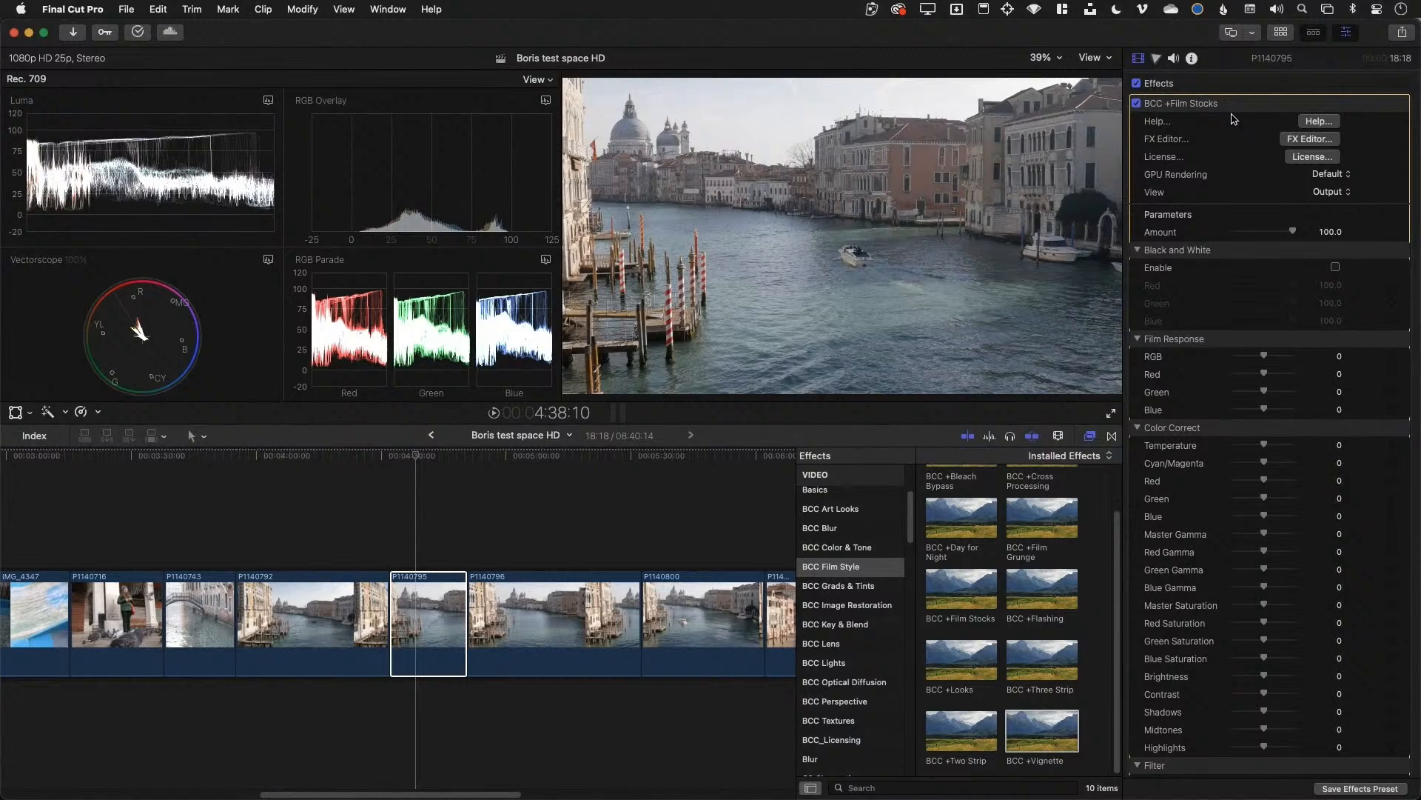
mouse_move(1230, 109)
Open Film Stocks in the FX Editor and preview the Fuji Pro 160C and Provia 100F looks
left_click(1309, 139)
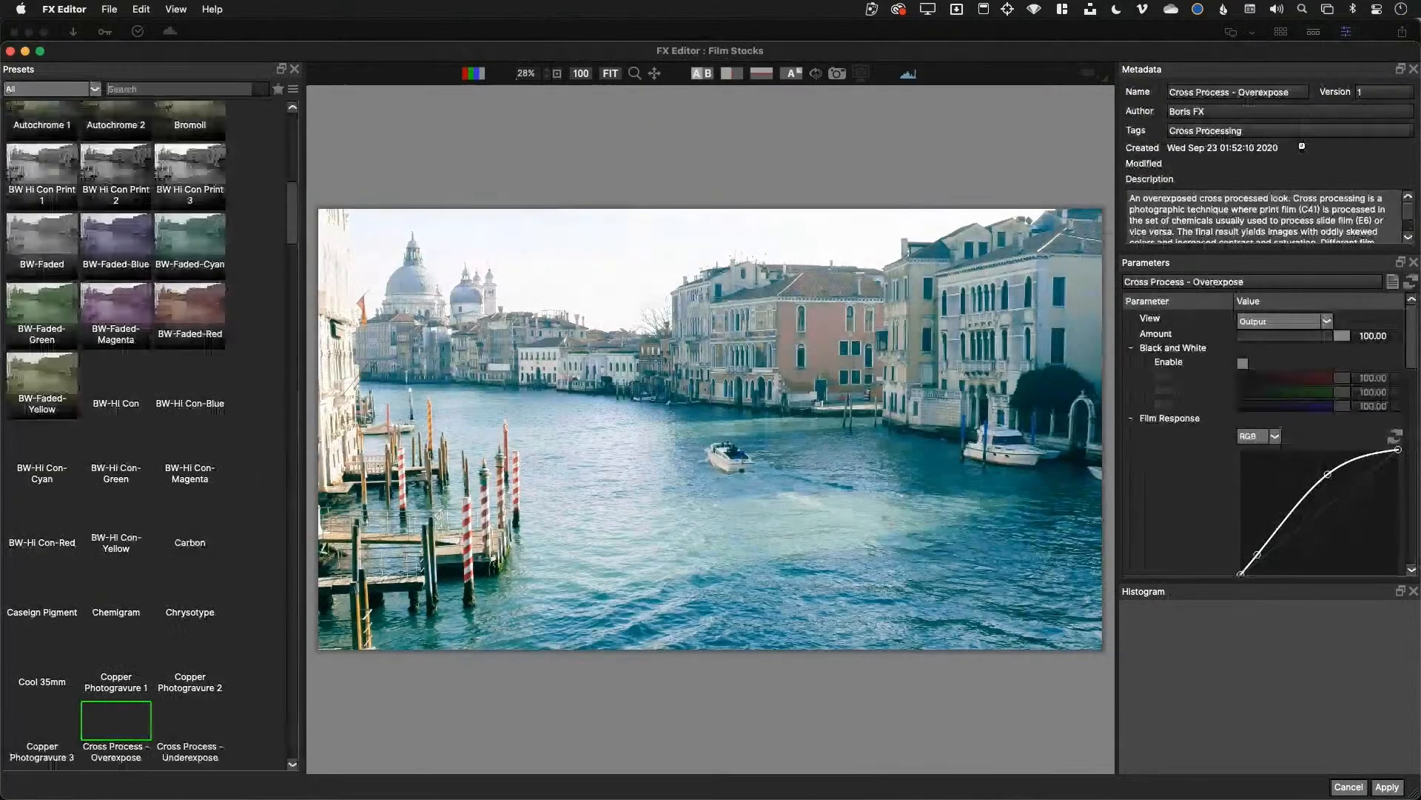
scroll(148, 536, "down", 10)
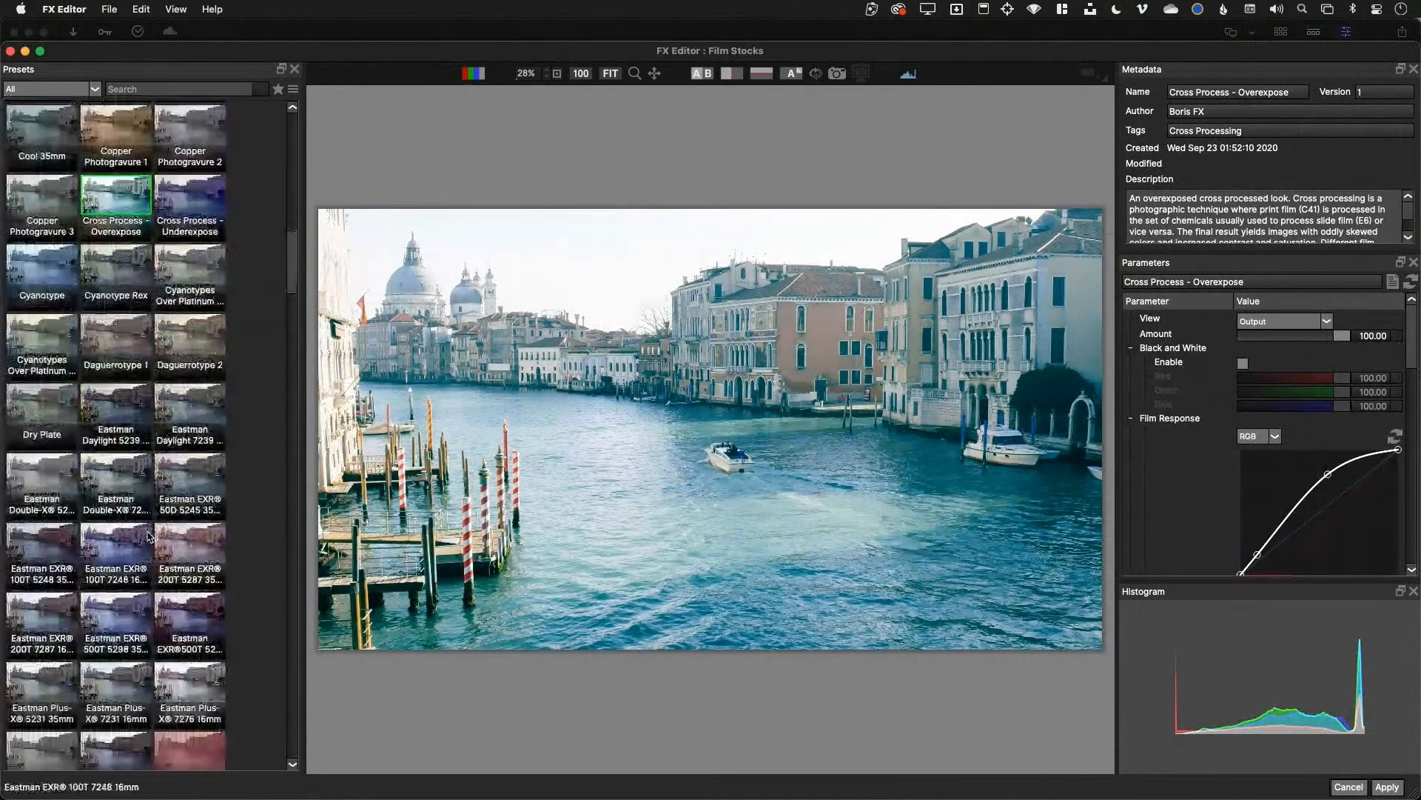
scroll(148, 536, "down", 10)
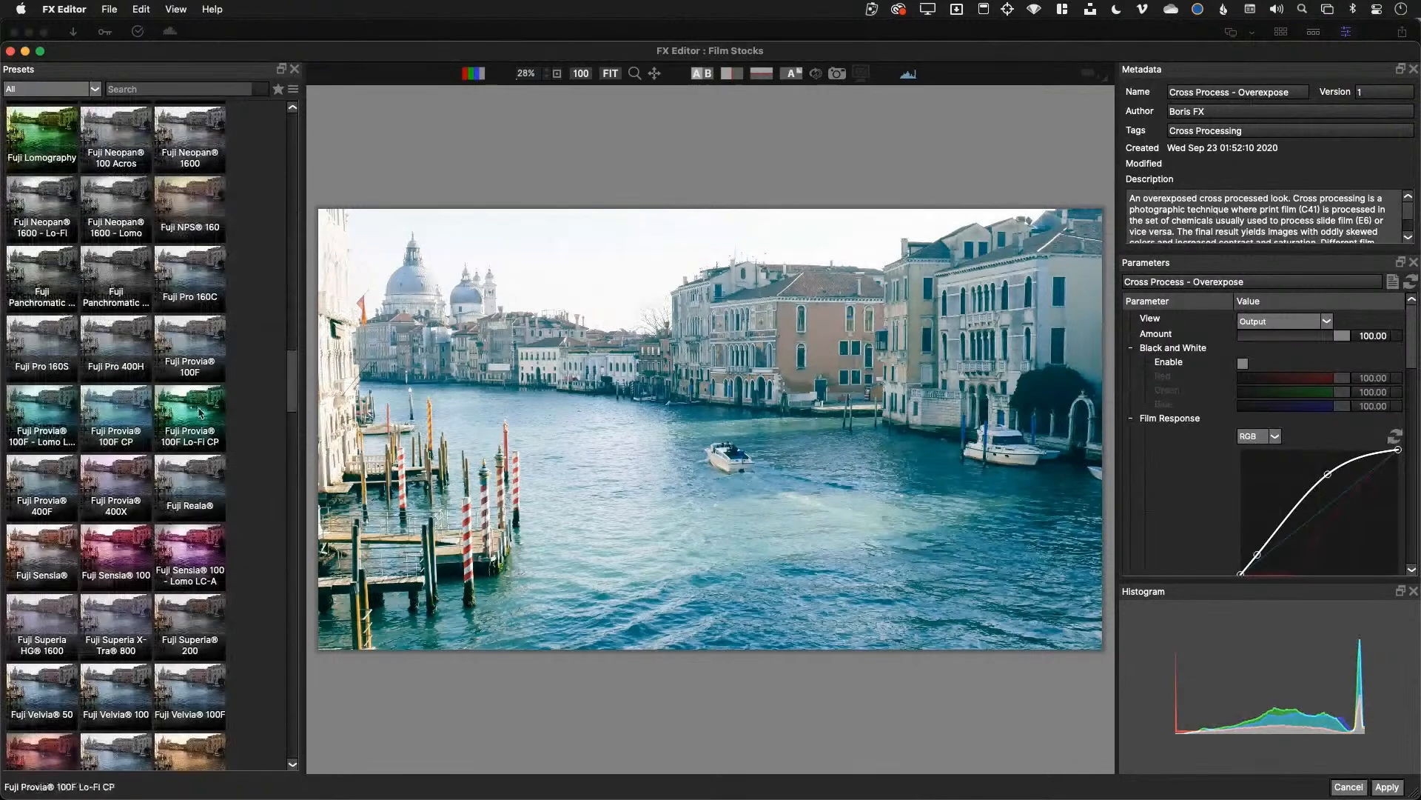
left_click(181, 280)
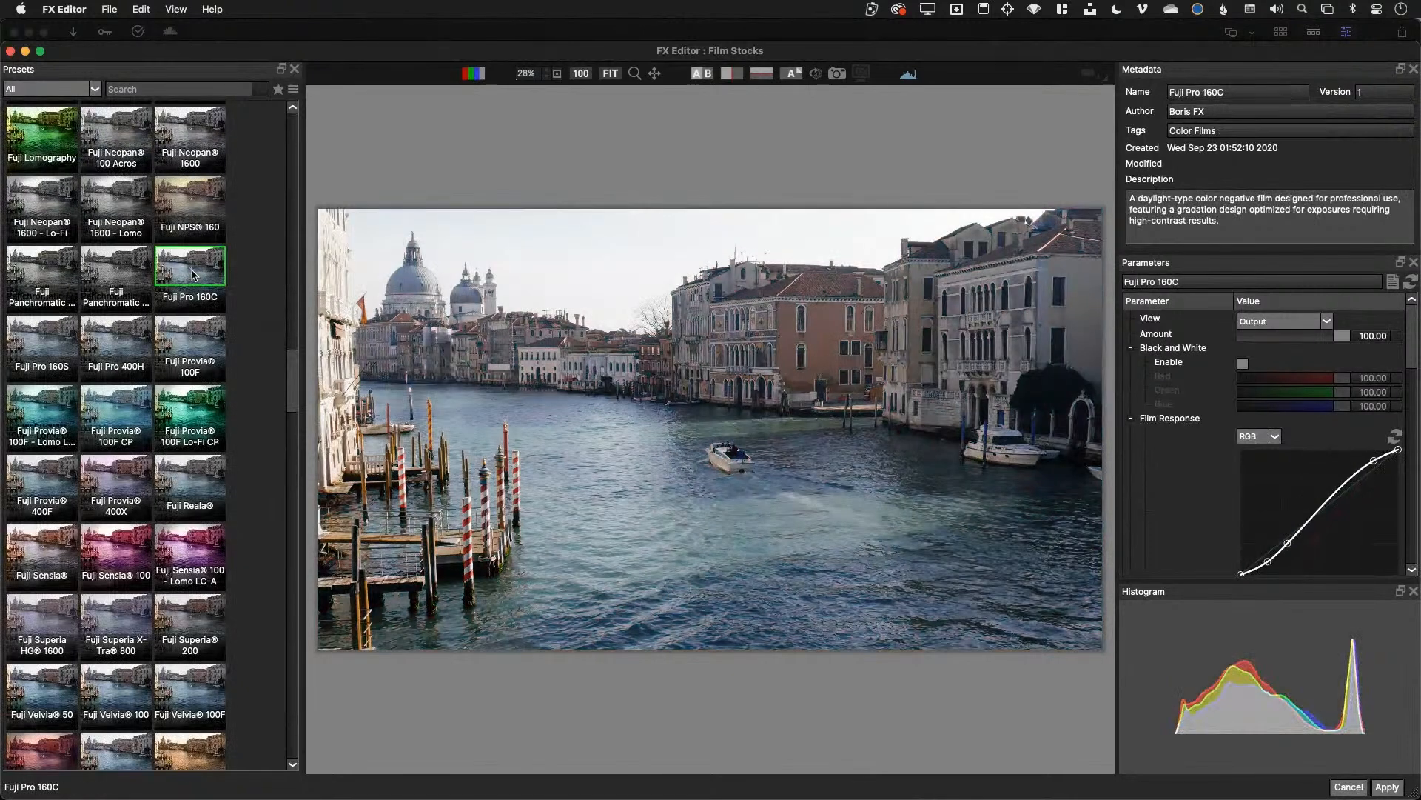
left_click(200, 348)
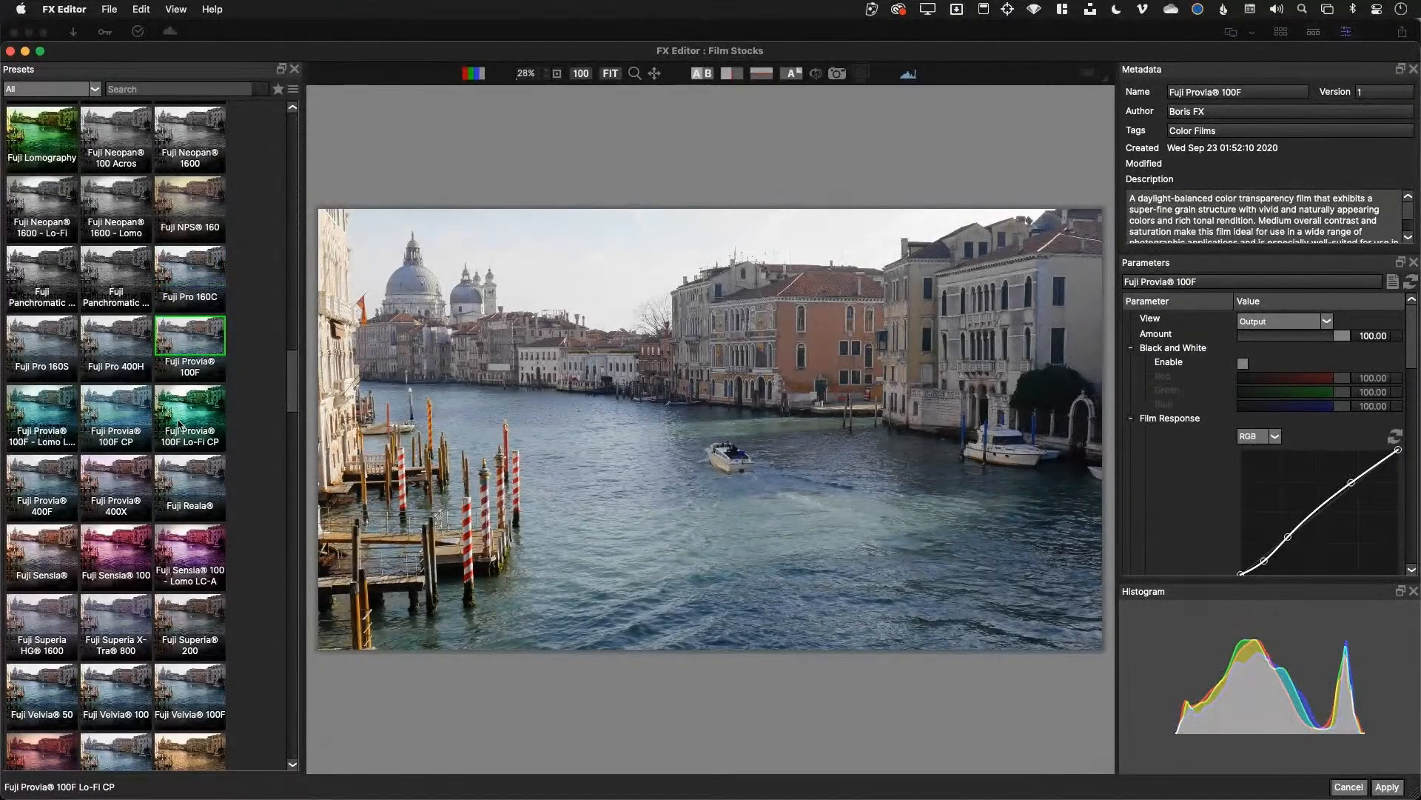
Filter presets by 'vel', choose Fuji Velvia 100F Lo-Fi CP, and apply it to the clip
left_click(141, 88)
type("vel")
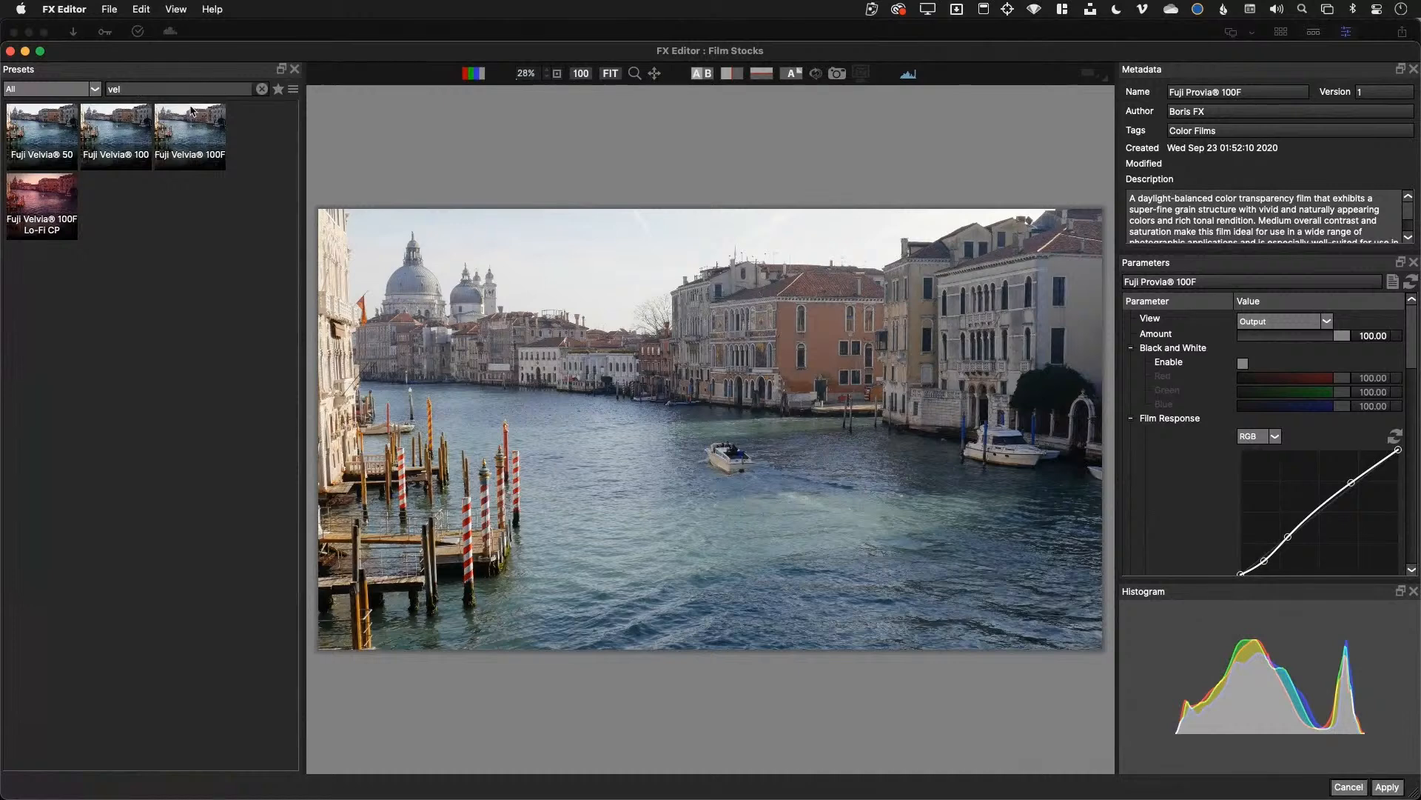
left_click(127, 137)
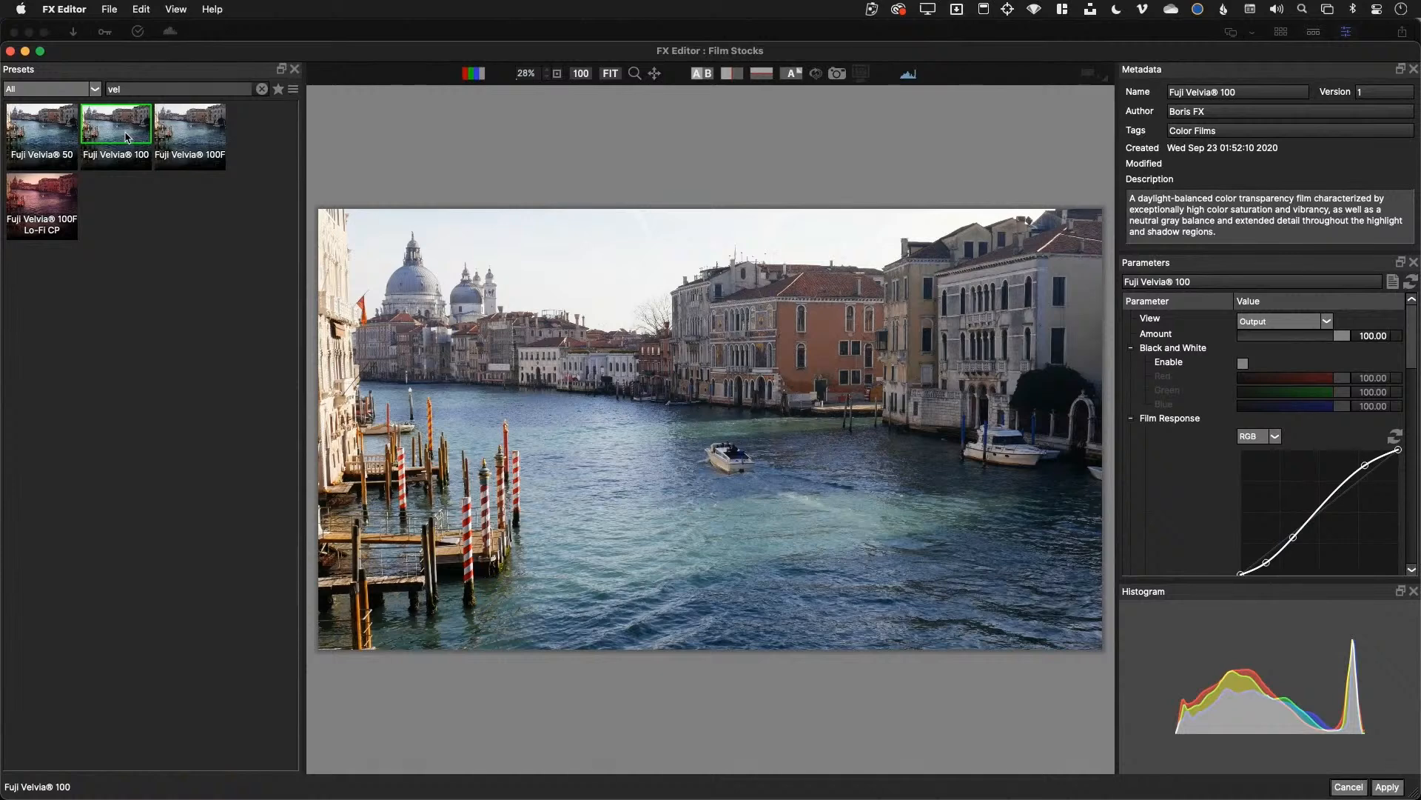
left_click(51, 198)
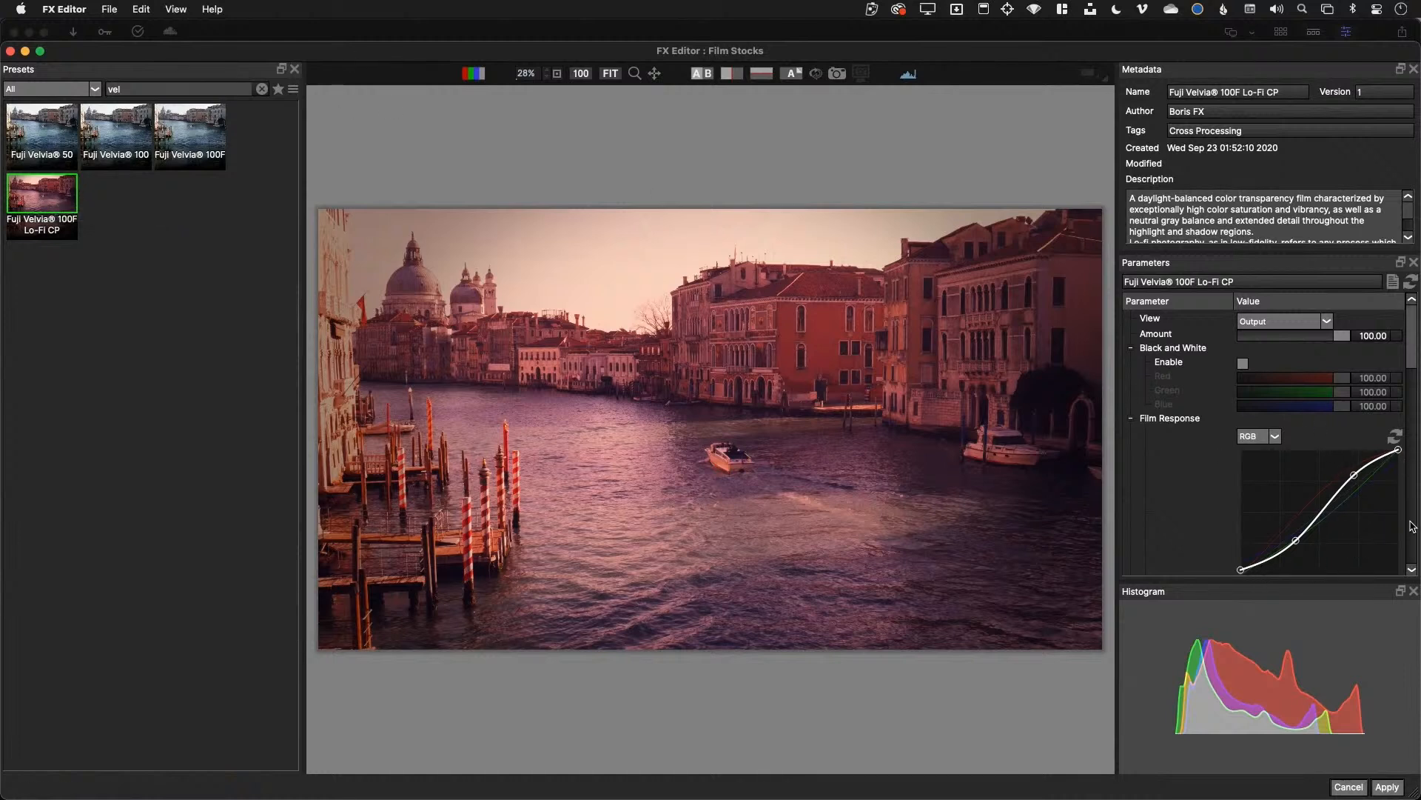
scroll(1361, 547, "down", 3)
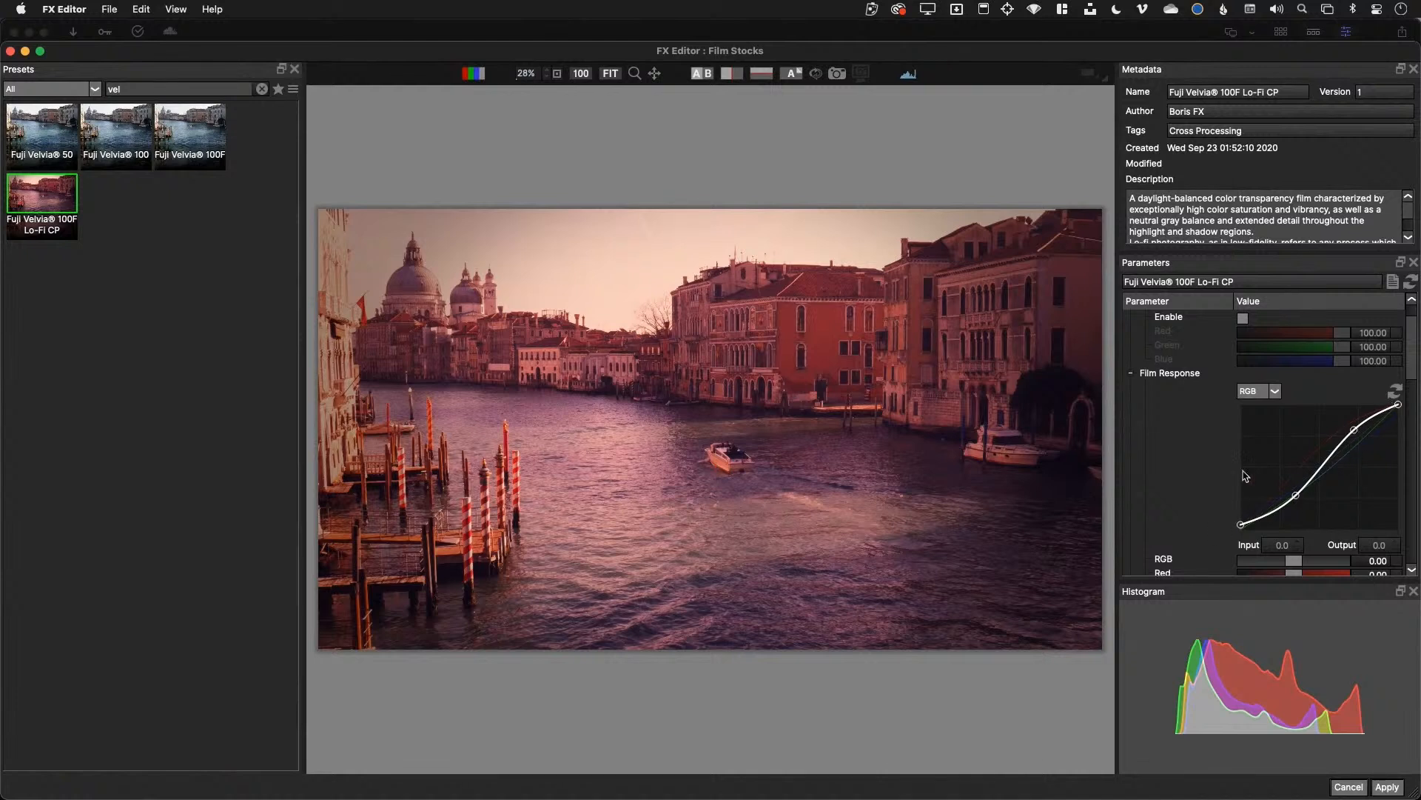
scroll(1204, 468, "down", 2)
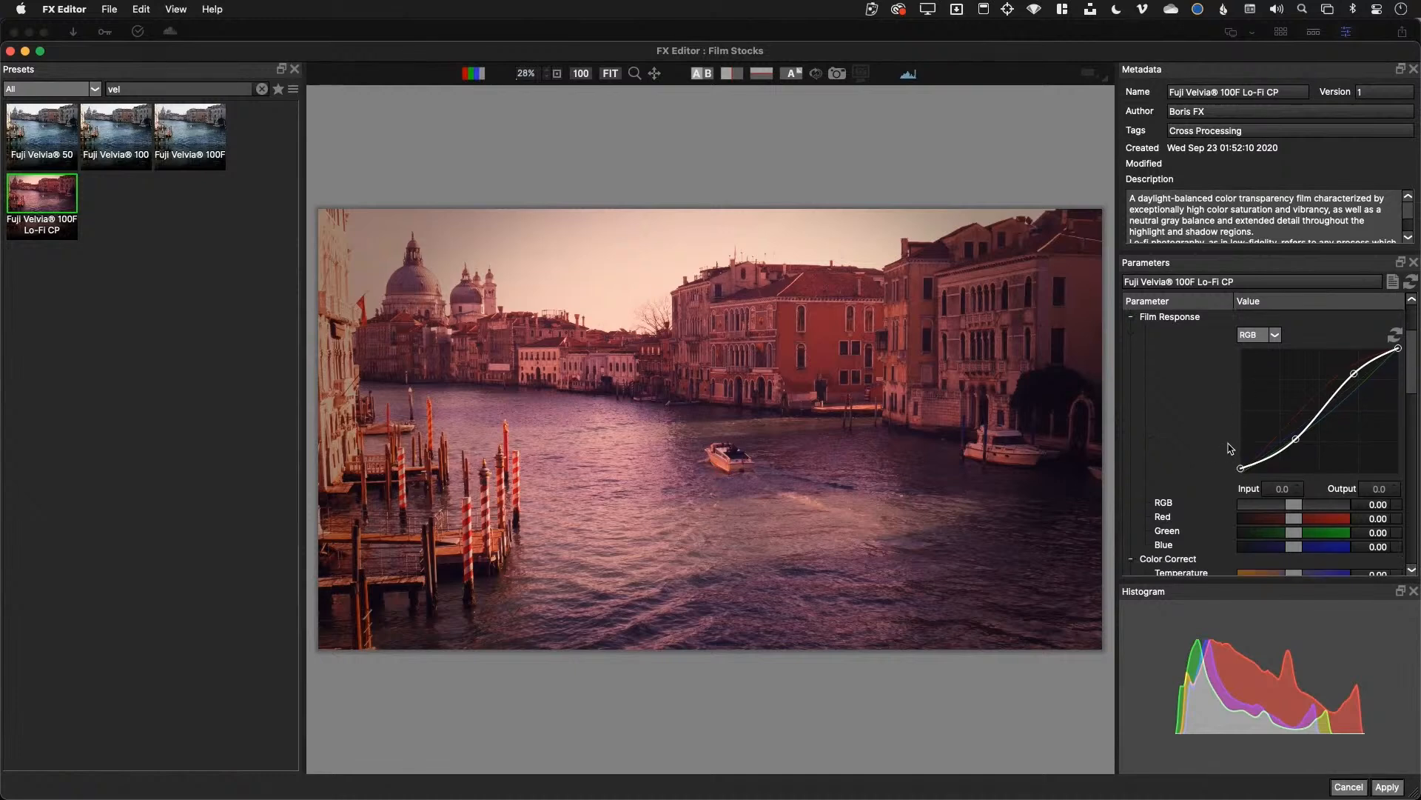
left_click(1386, 787)
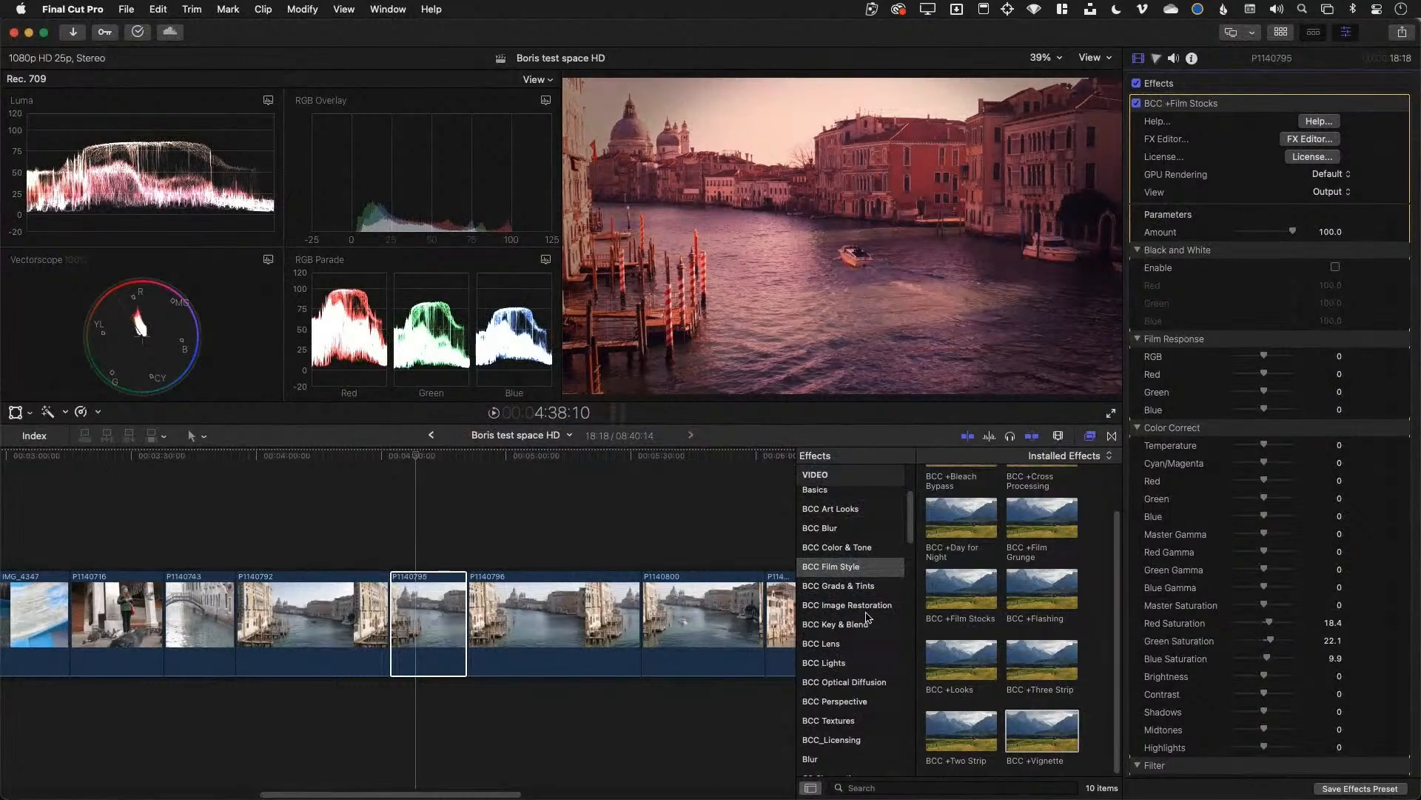
Select clip P1140800 and apply BCC +Light from the BCC Lights category
left_click(550, 613)
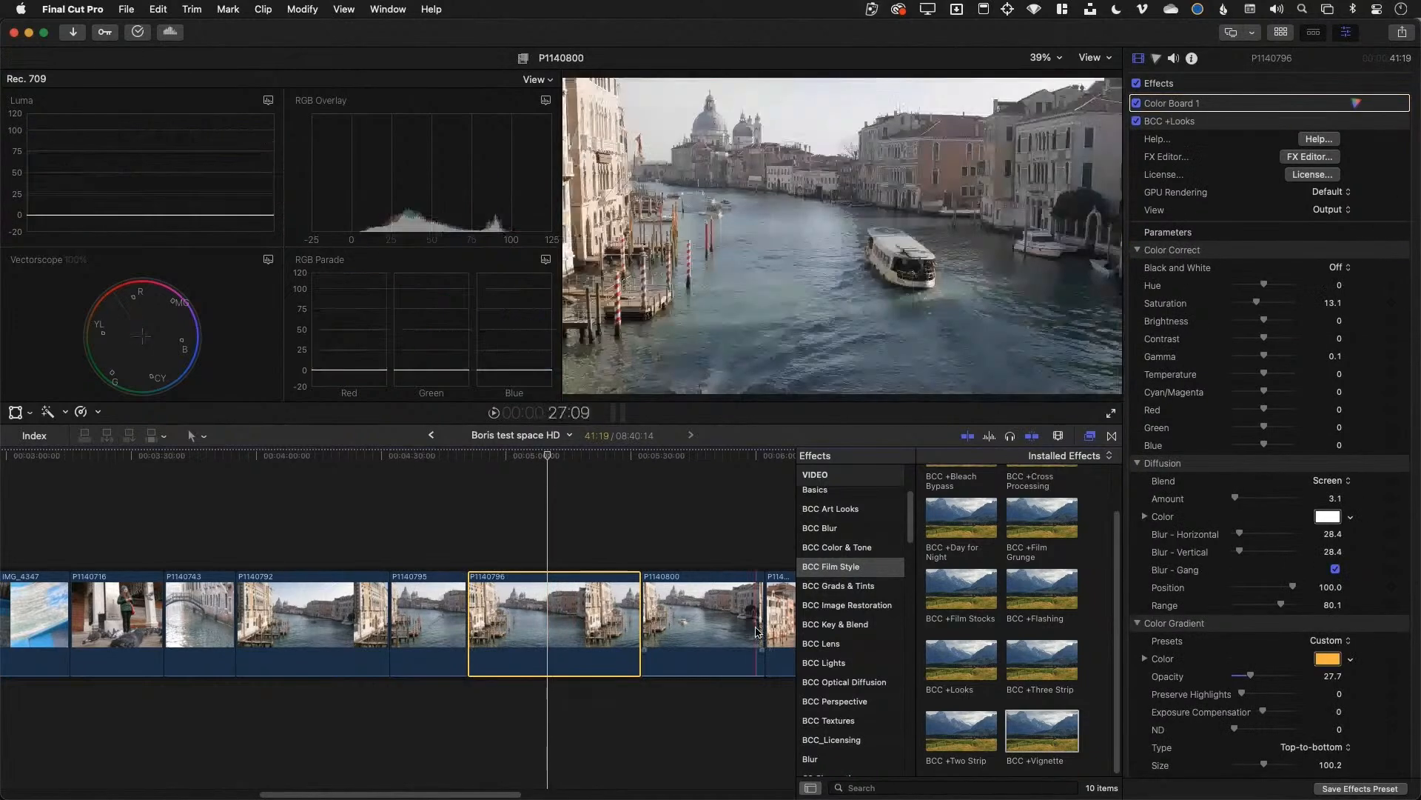
left_click(724, 622)
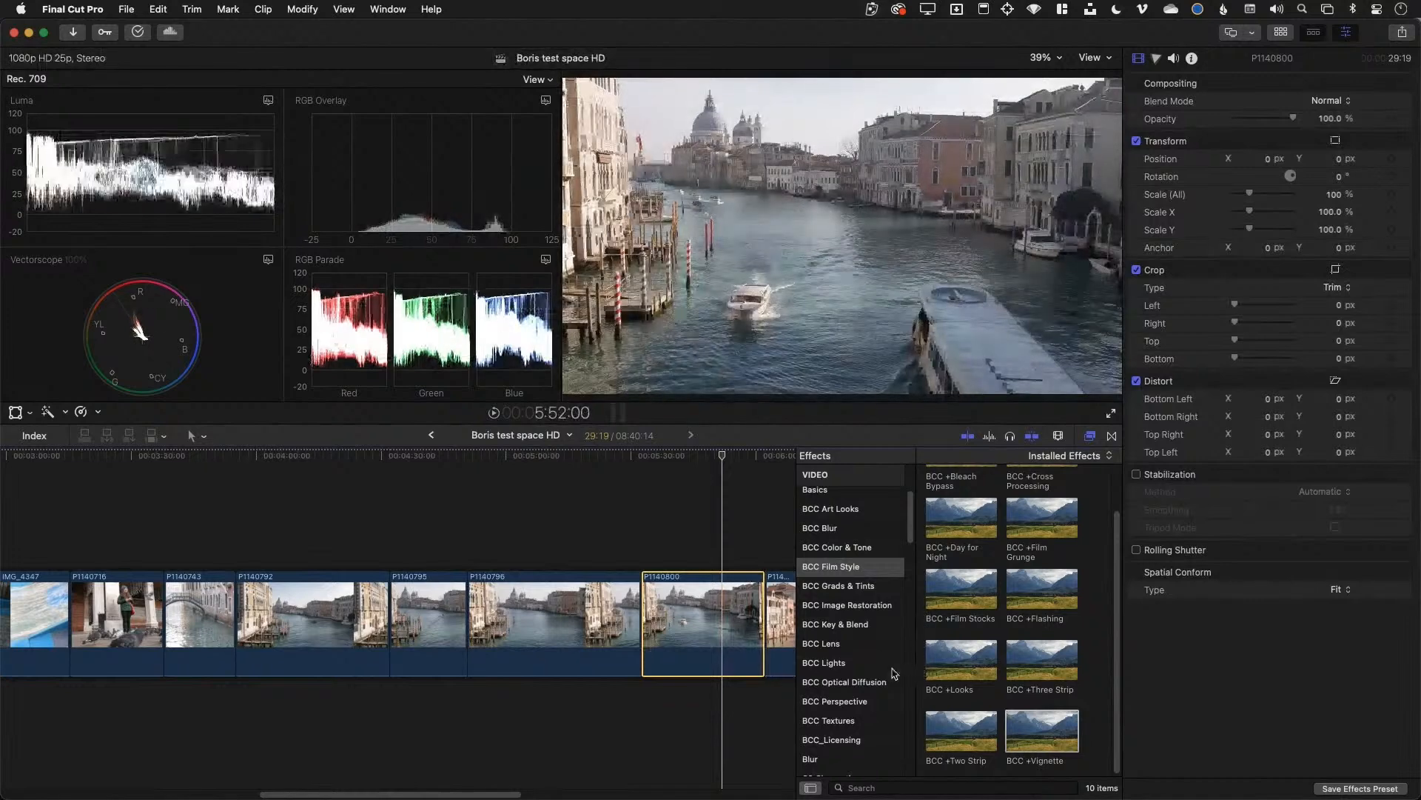
left_click(823, 662)
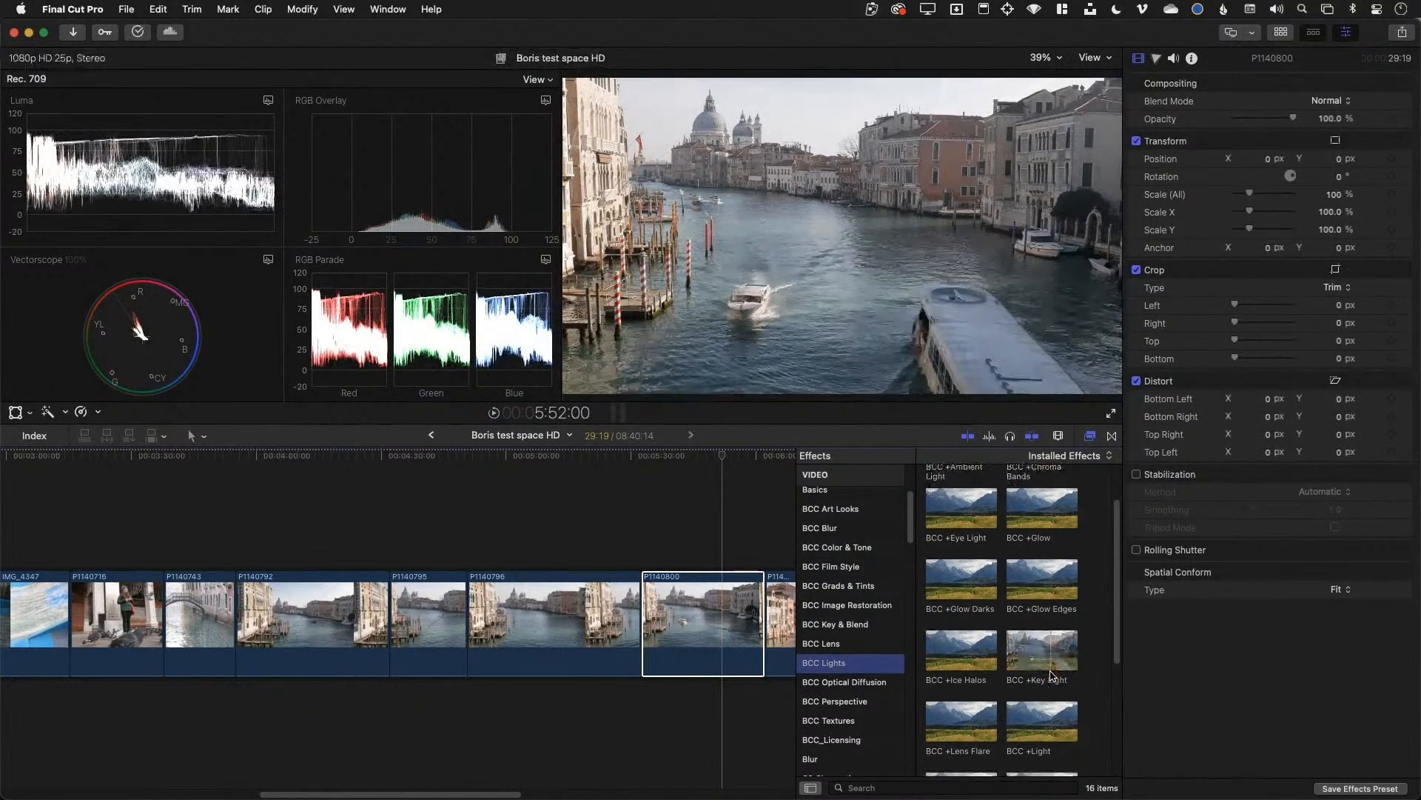
scroll(1051, 675, "down", 3)
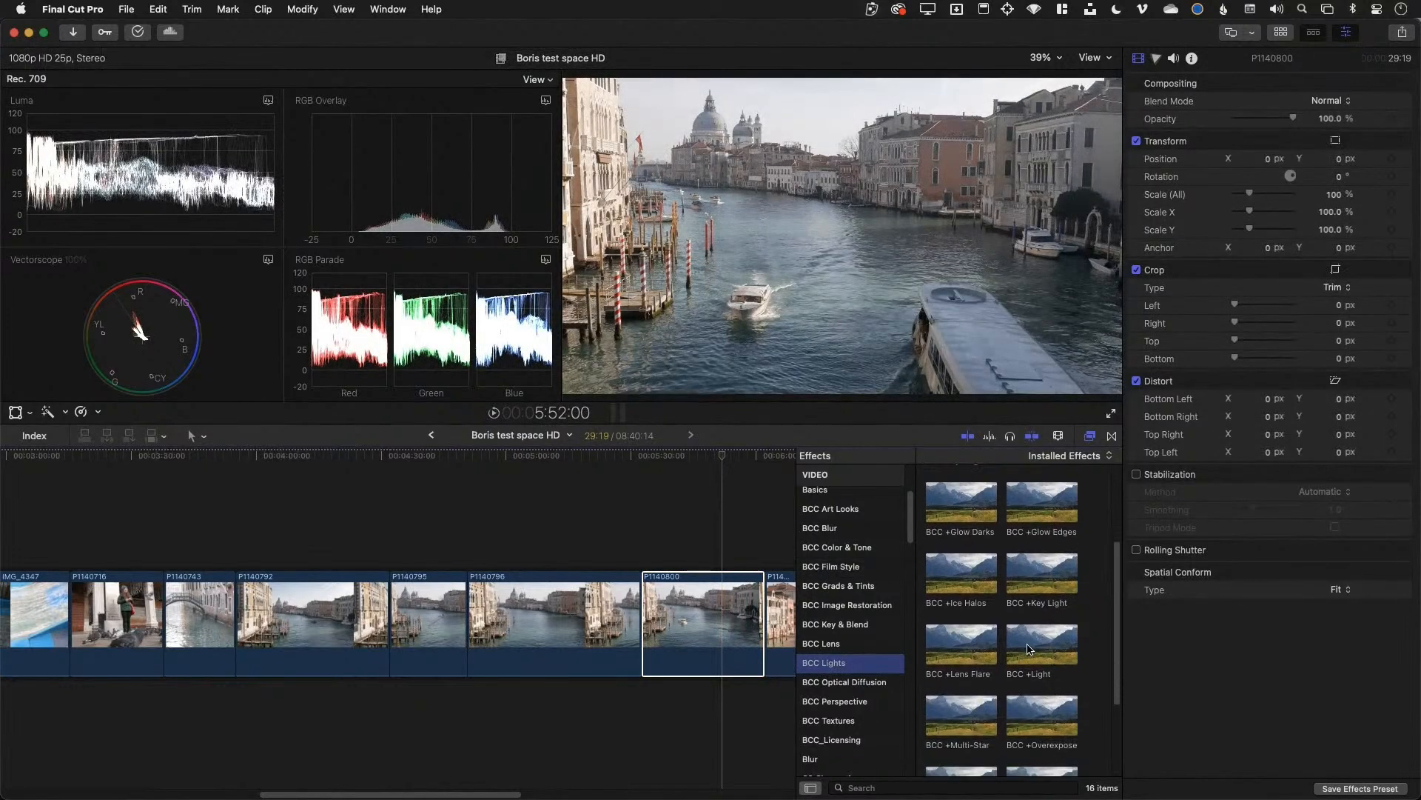
left_click(1029, 650)
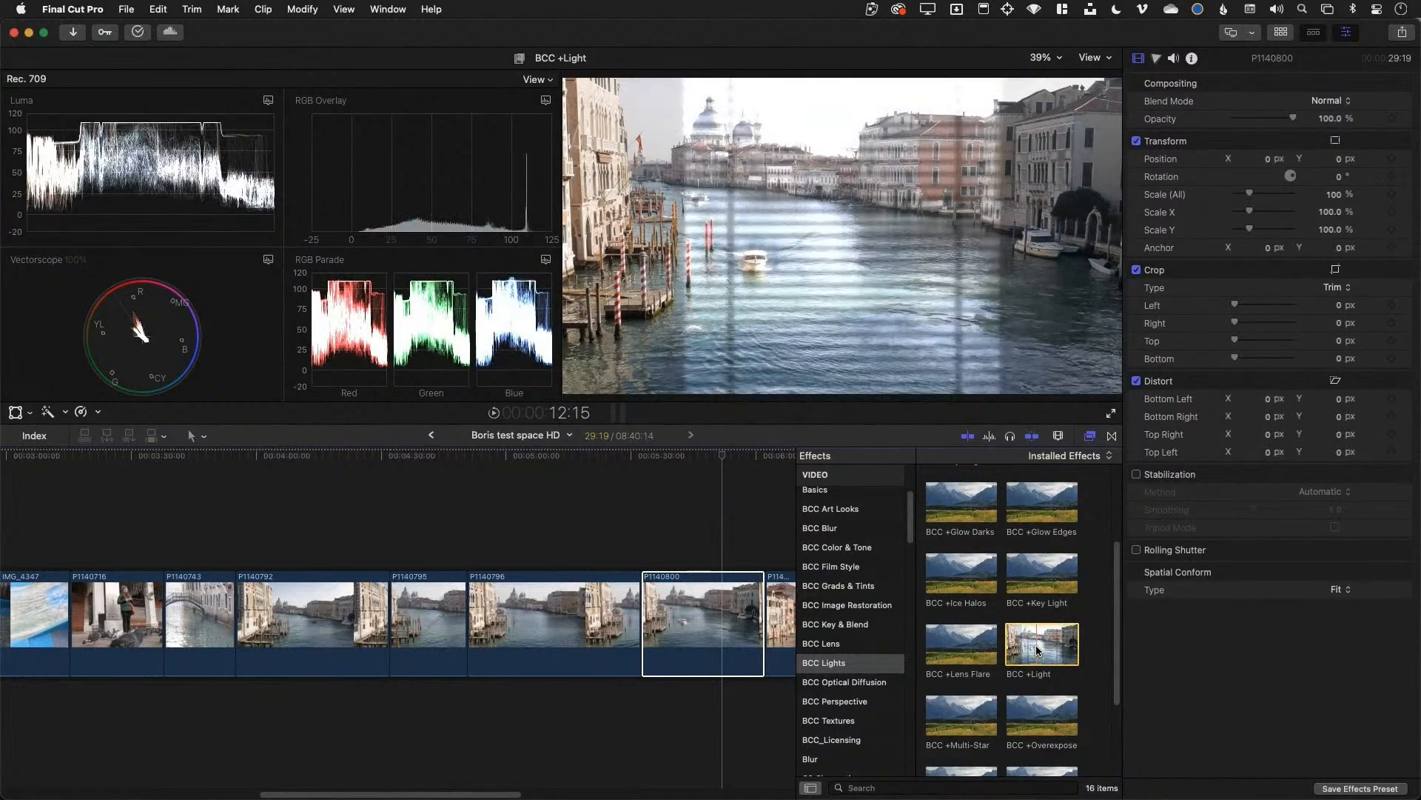
double_click(1038, 649)
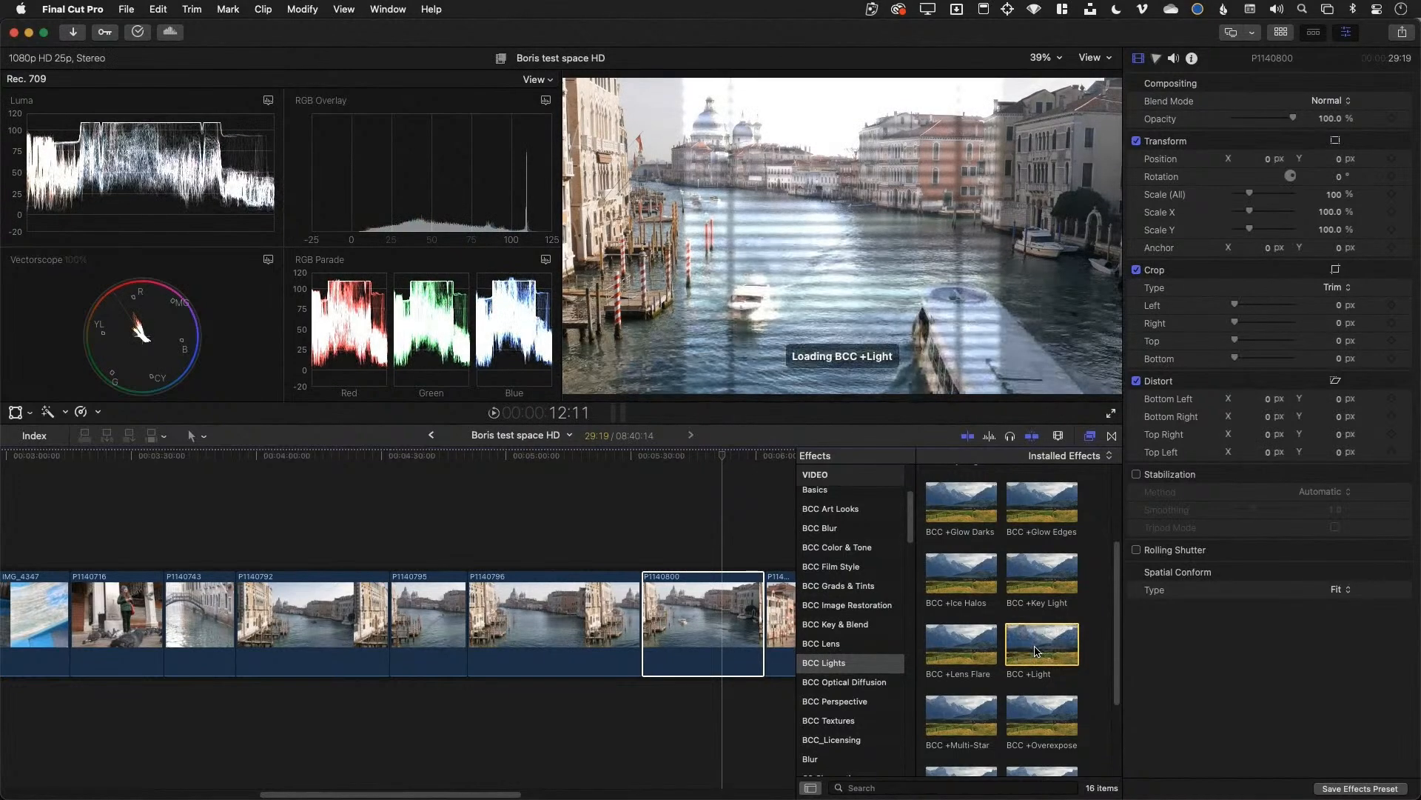
Open BCC +Light in the FX Editor, try the Shutters 14 pattern, and shift it left
left_click(1305, 139)
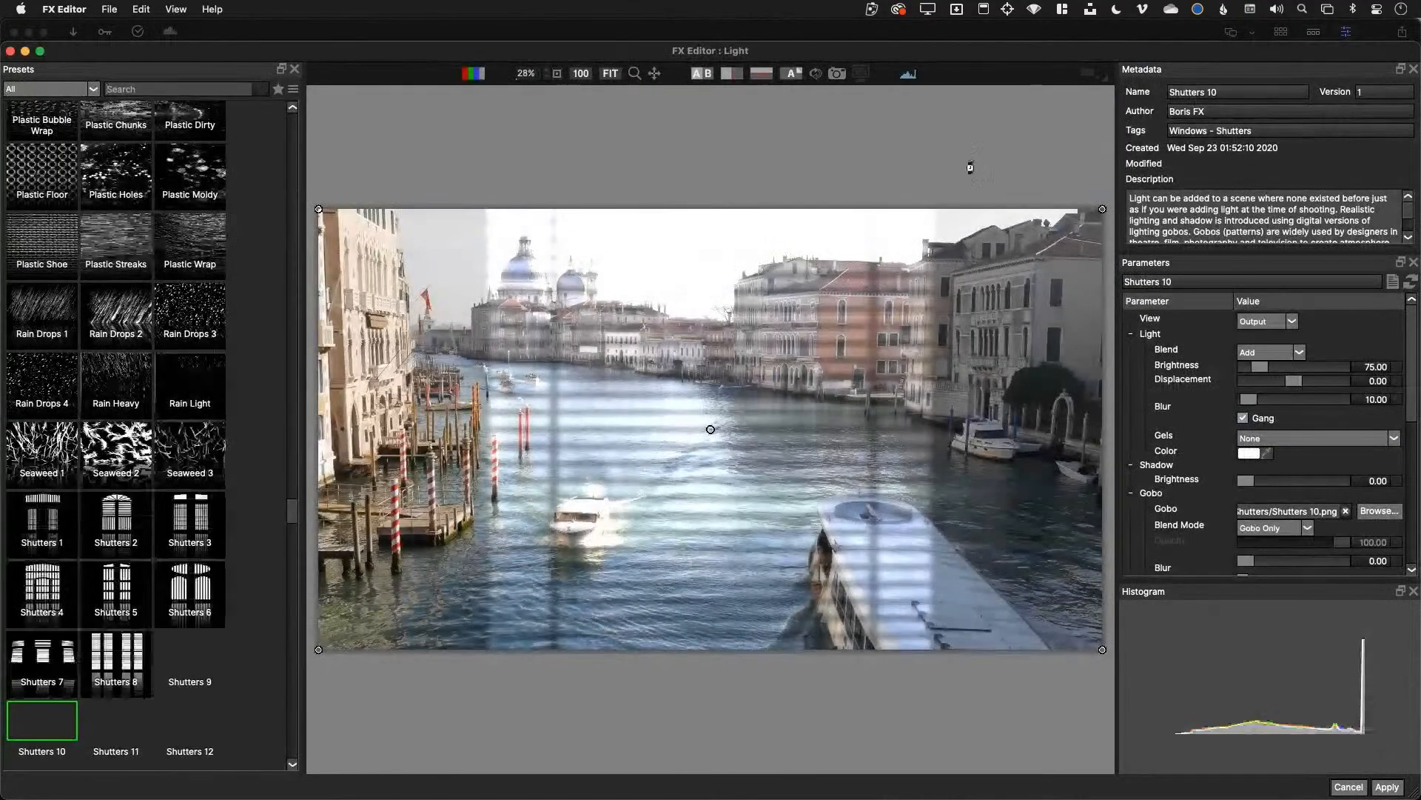
scroll(190, 533, "down", 10)
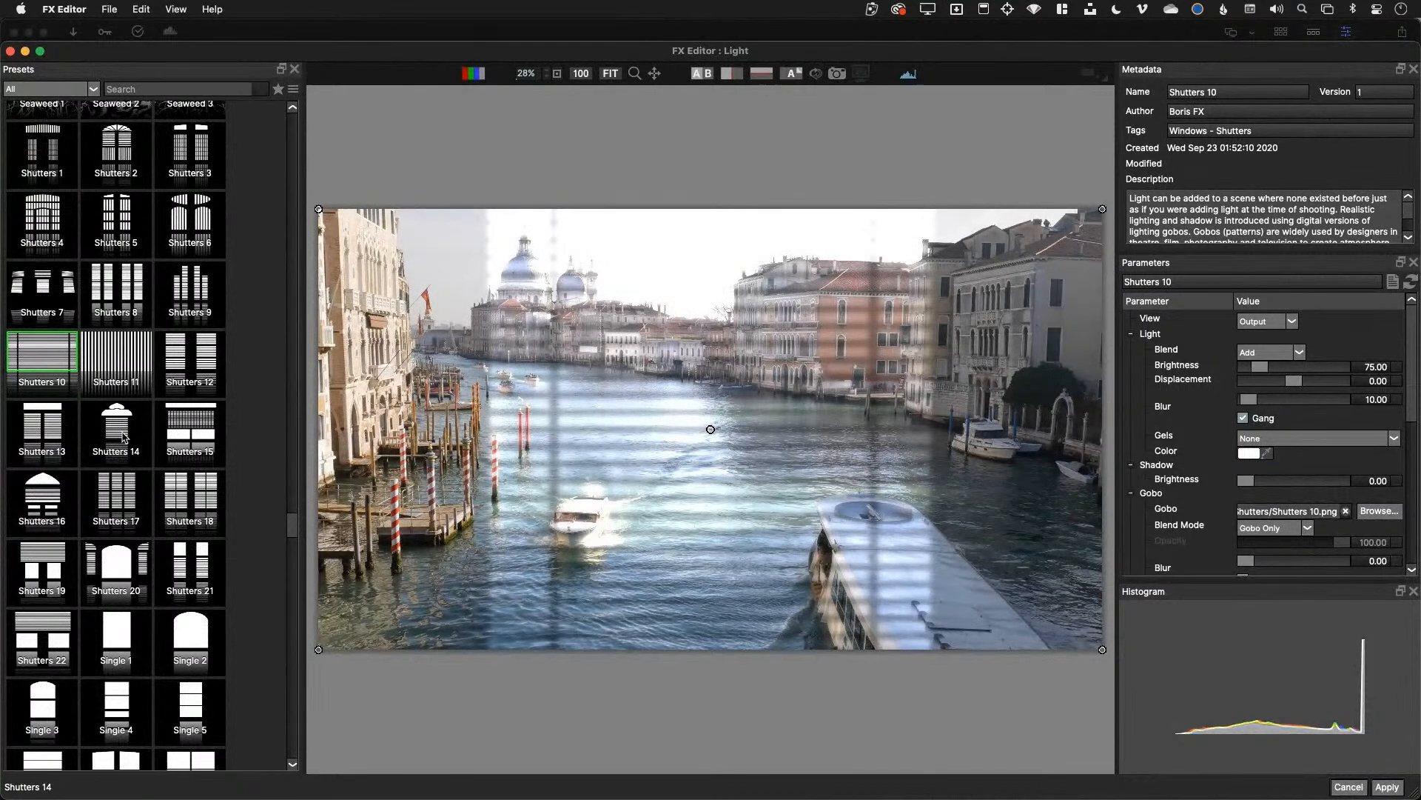
left_click(125, 438)
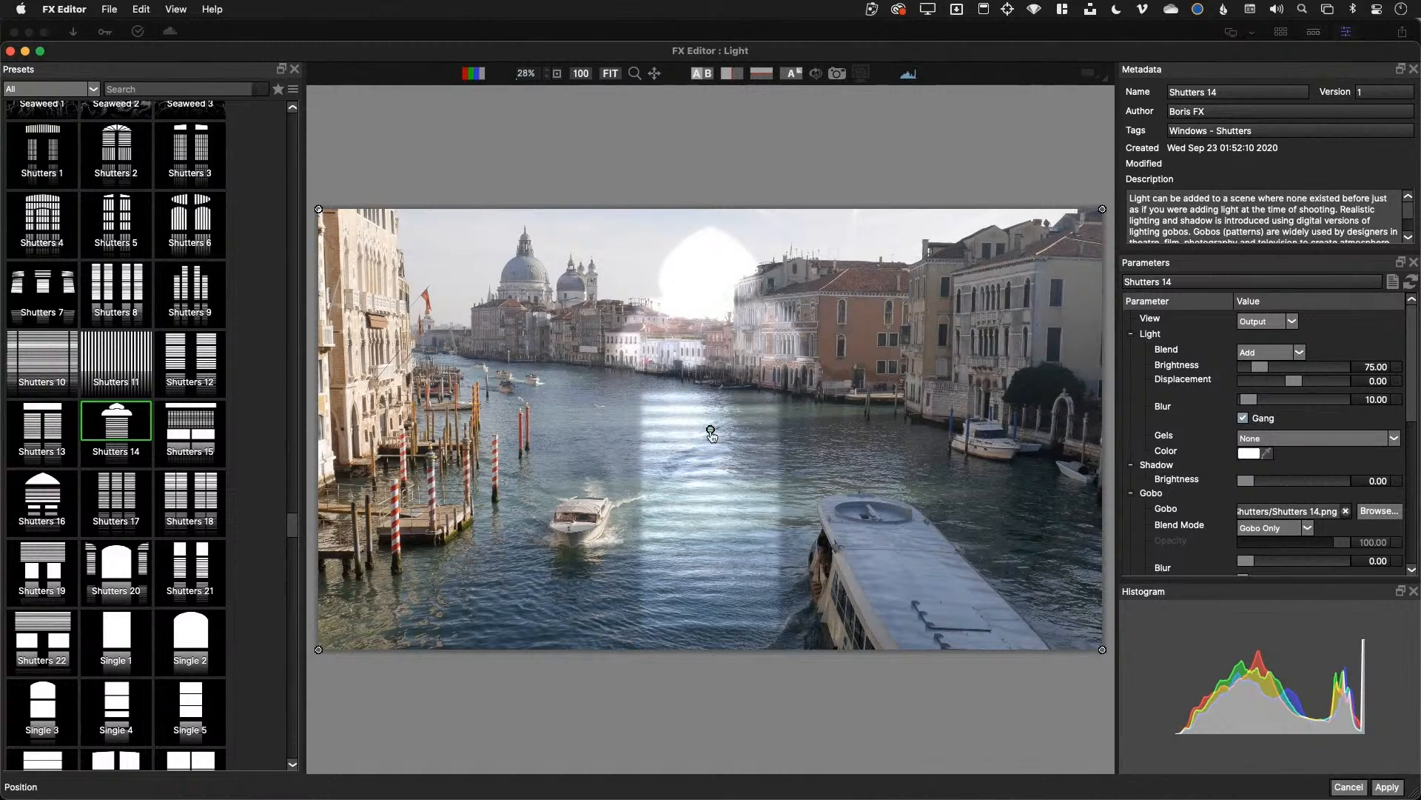
left_click_drag(712, 444, 685, 434)
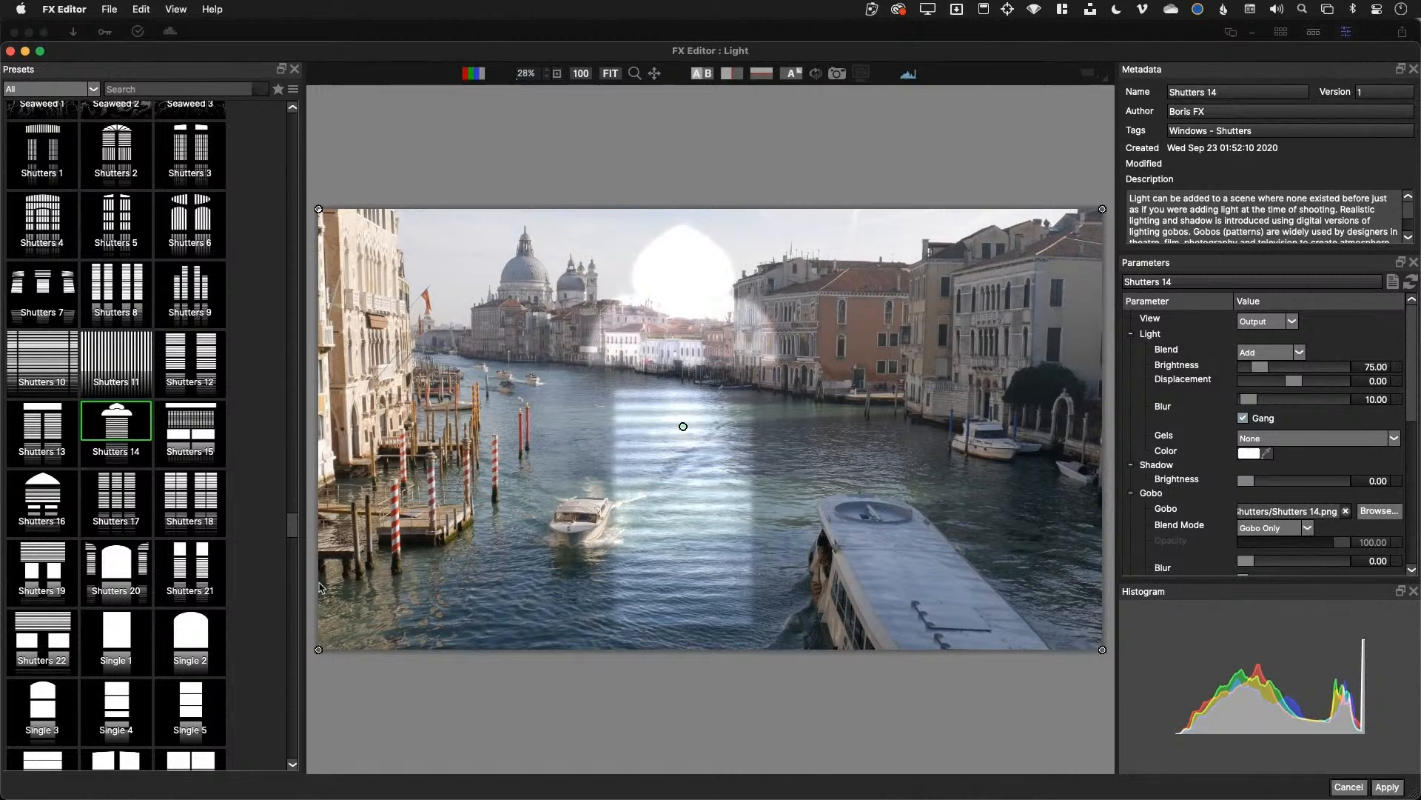
Switch to the Single 2 window light, scale it to 61.54 and shear it horizontally 14.71
left_click(190, 638)
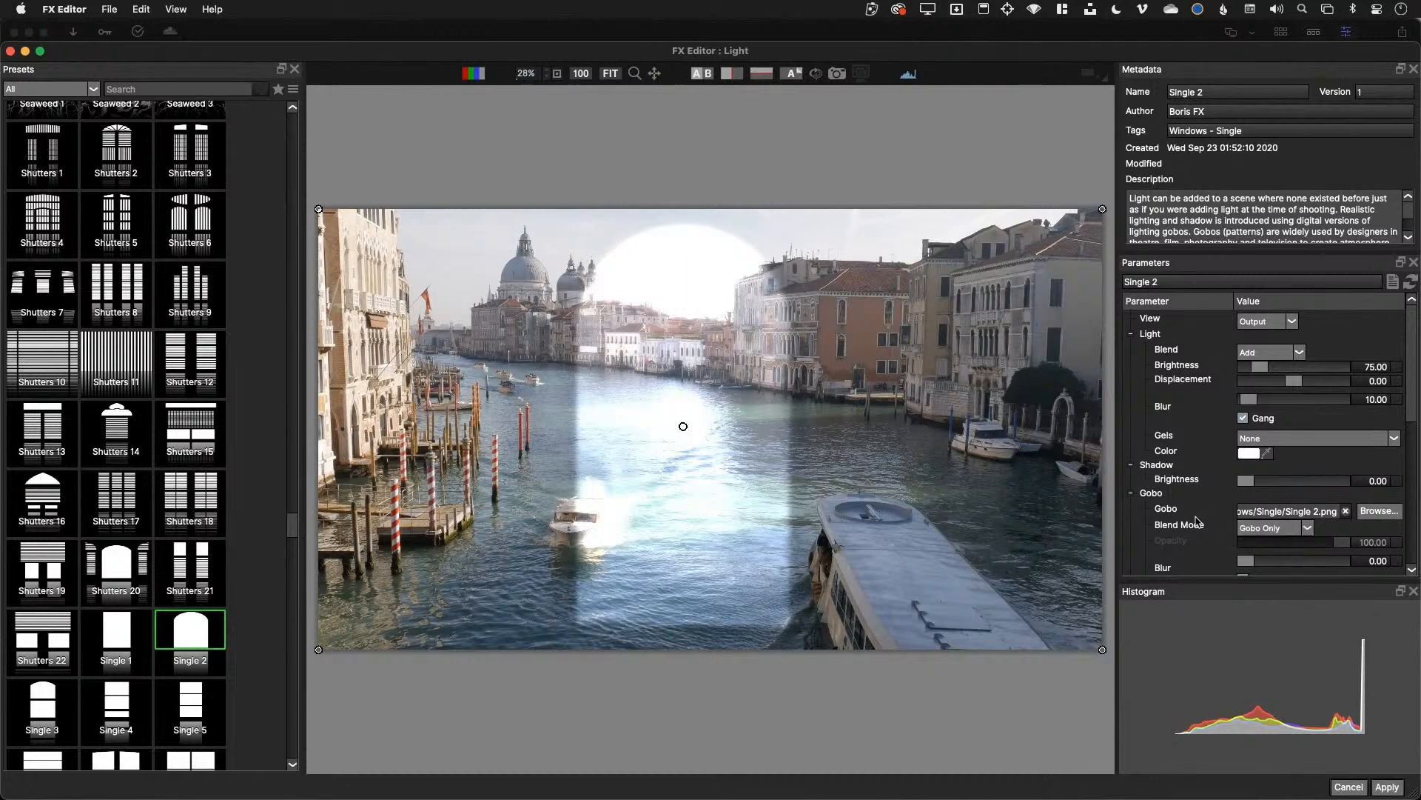
scroll(1197, 521, "down", 5)
scroll(1284, 514, "down", 5)
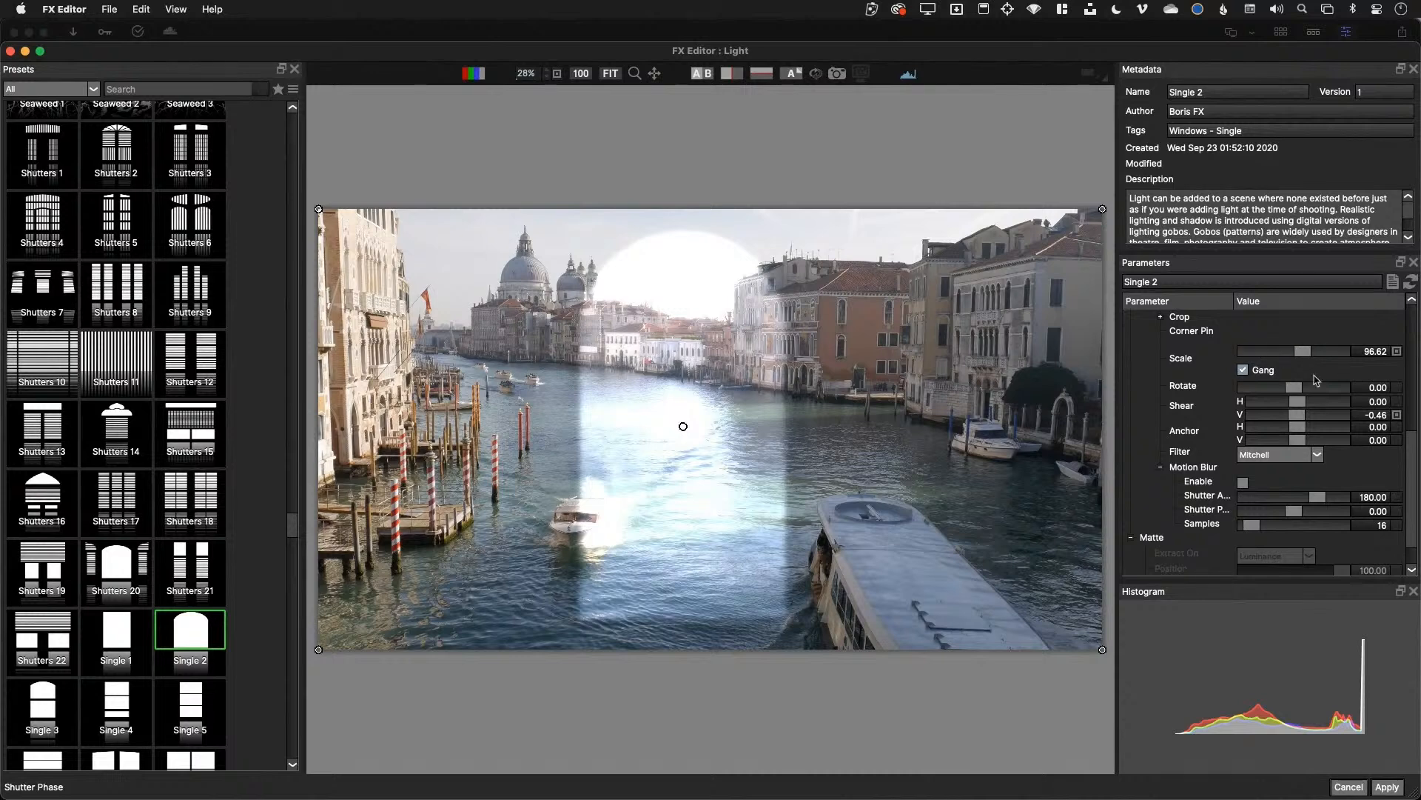
left_click_drag(1301, 351, 1300, 353)
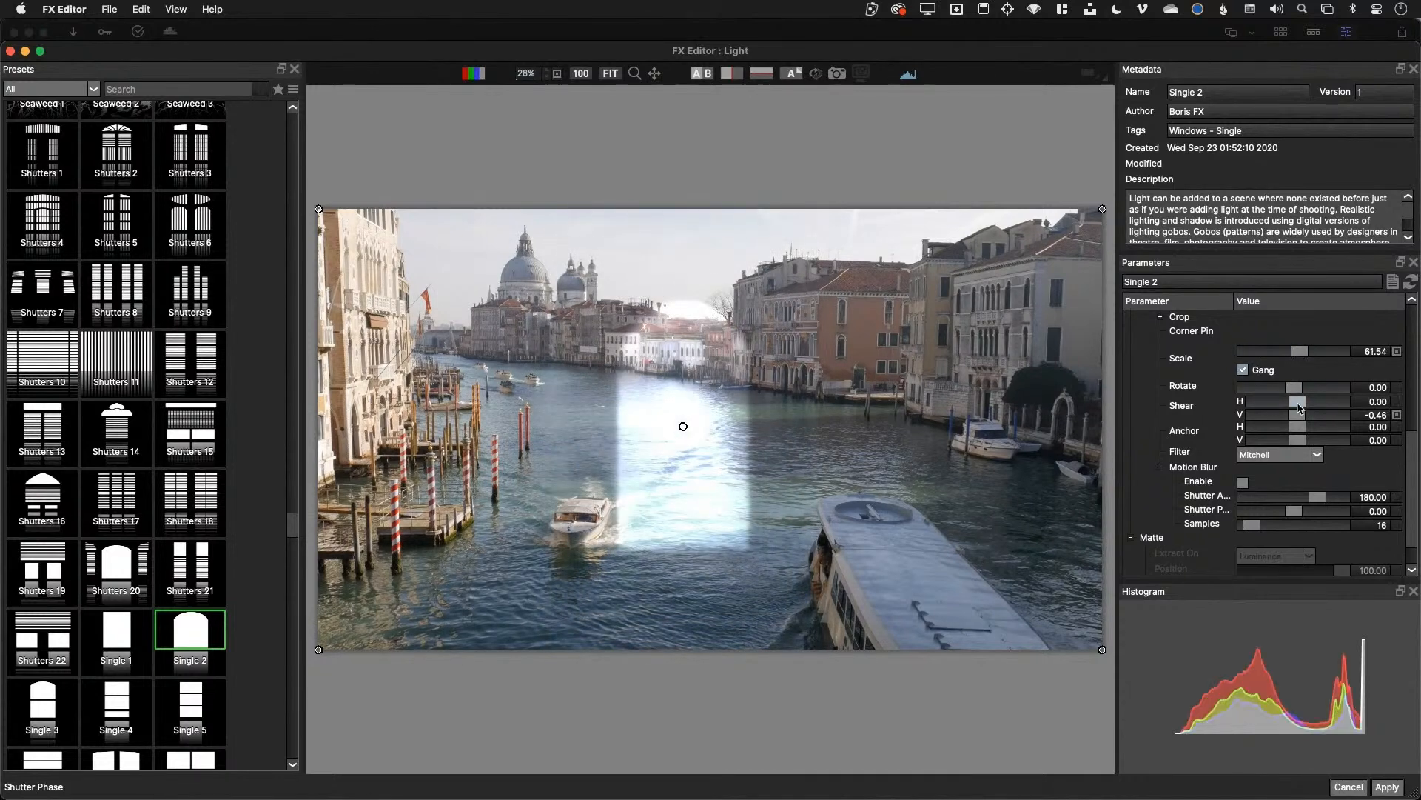
left_click_drag(1301, 408, 1311, 407)
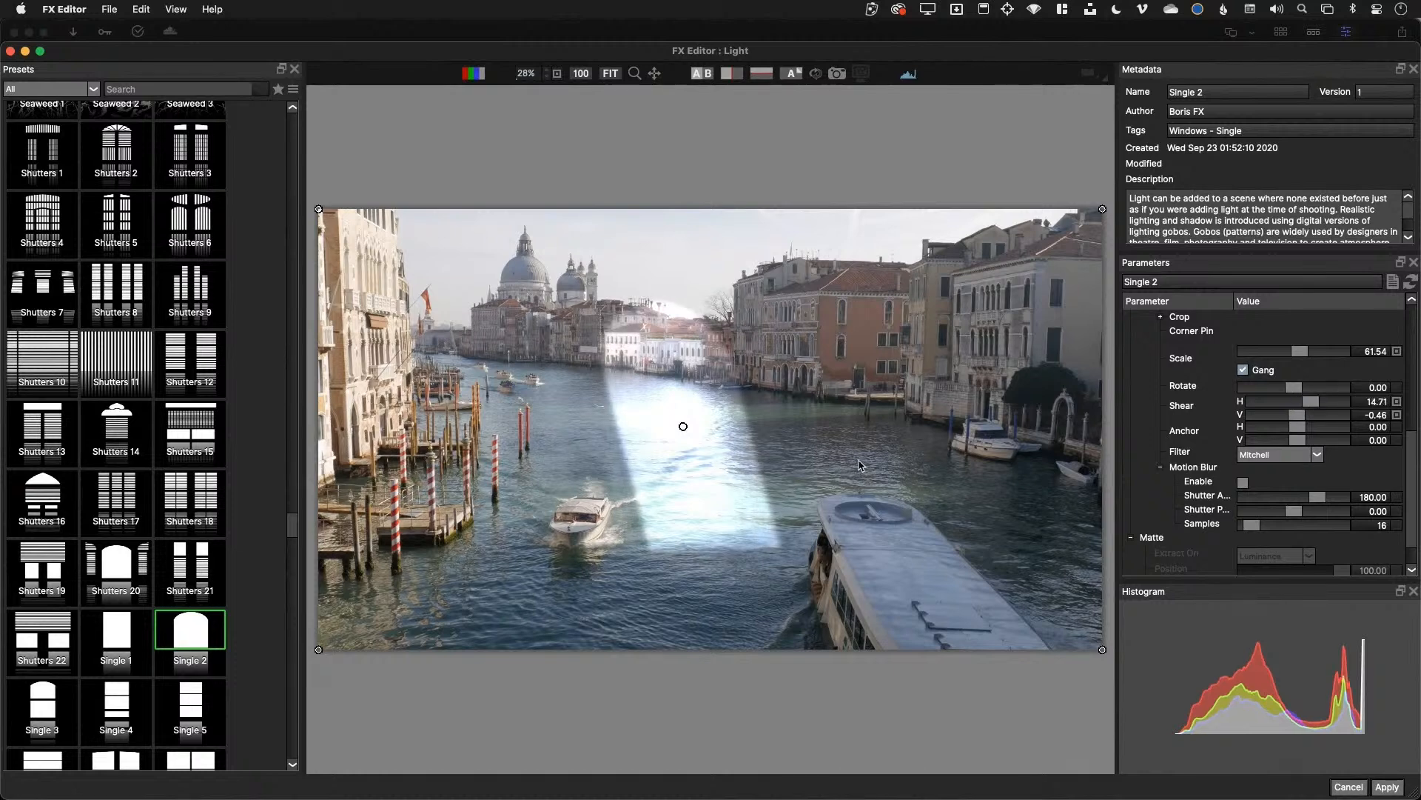
Preview the Stone Floor 2, Snowflake 8, Snowflake 5, Stone Pebbles 1 and Stone Pavers lights
scroll(152, 648, "down", 12)
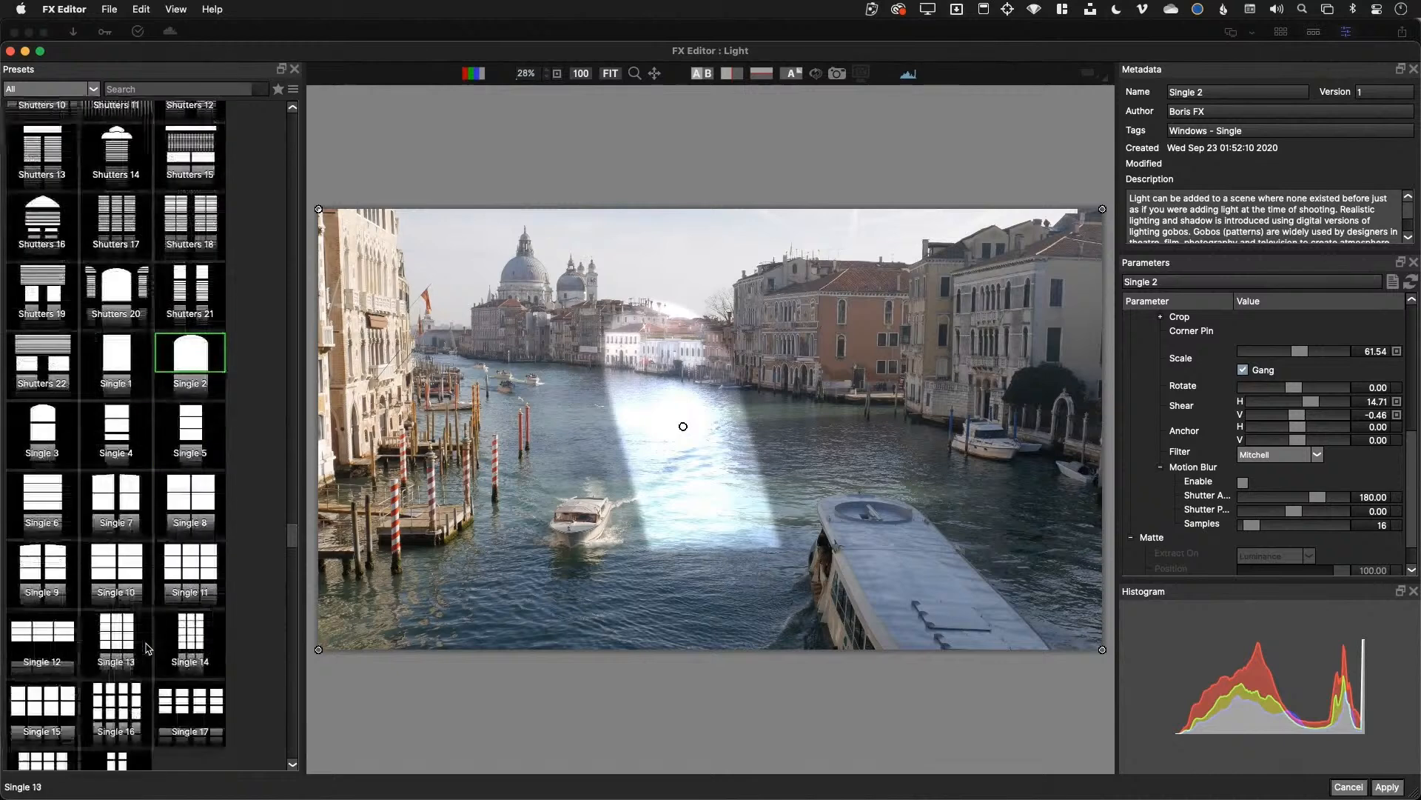
scroll(153, 649, "down", 5)
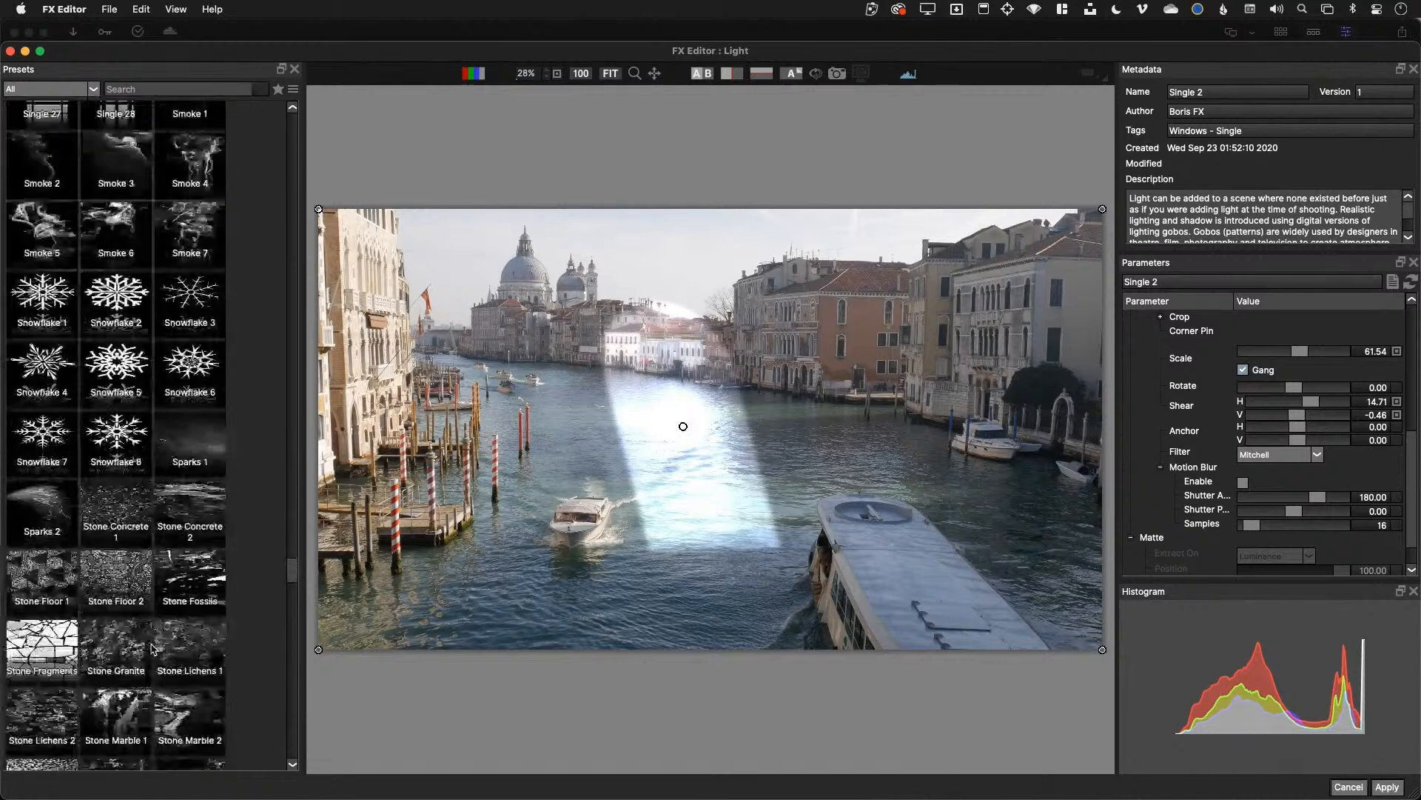
left_click(137, 491)
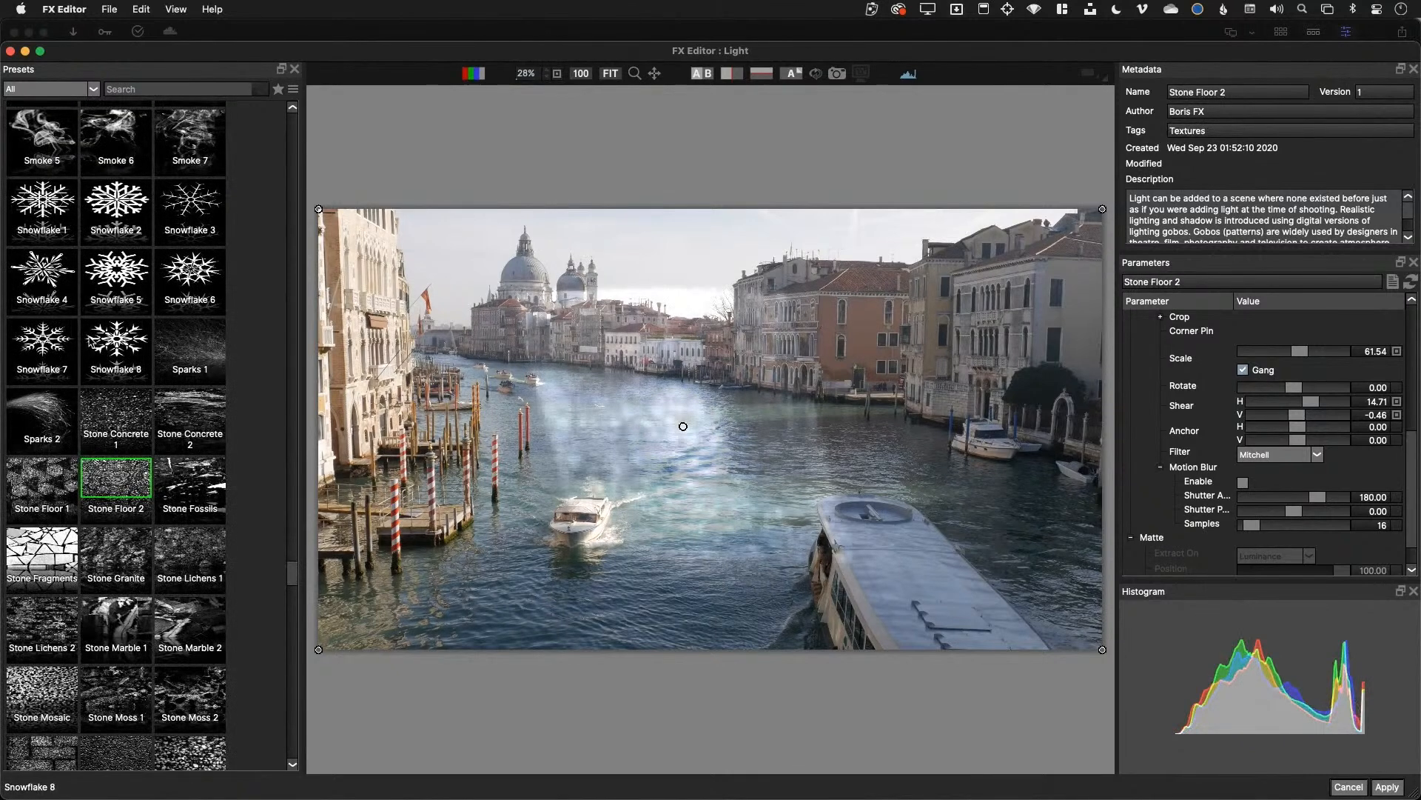
left_click(111, 346)
left_click(120, 282)
scroll(126, 429, "down", 5)
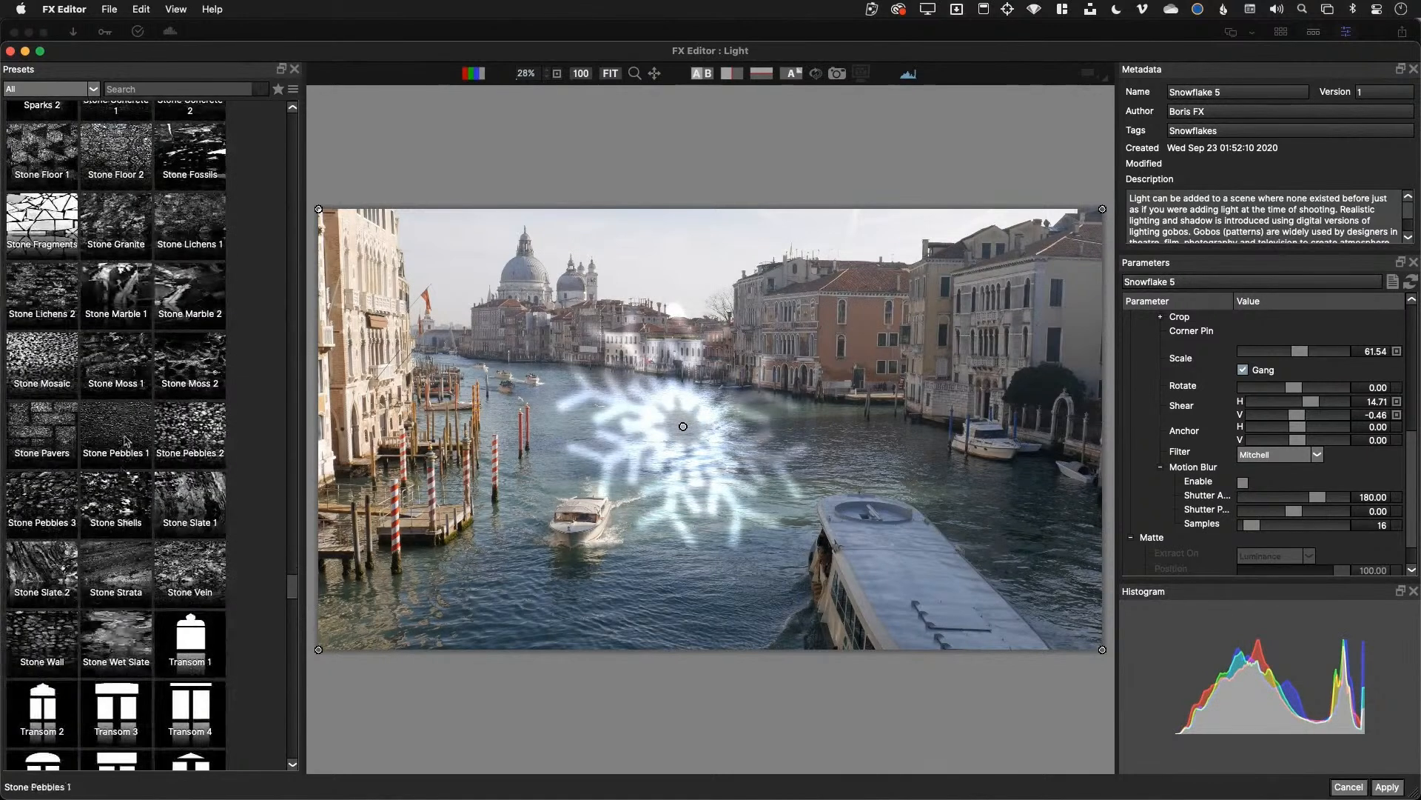
left_click(116, 424)
left_click(41, 424)
Preview Transom 12, then choose the Wall-Moss gobo and apply it to clip P1140800
scroll(111, 444, "down", 7)
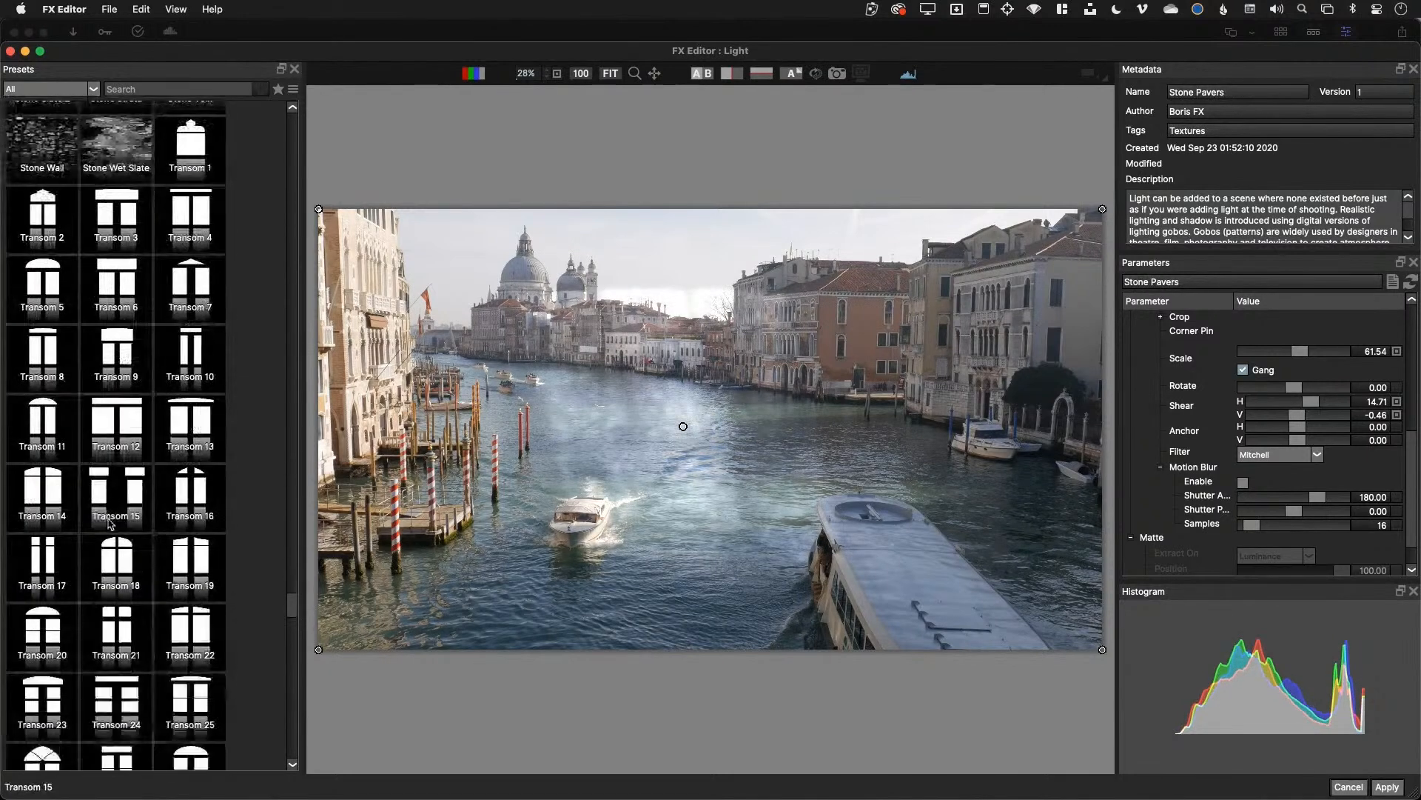
left_click(115, 444)
scroll(115, 459, "down", 8)
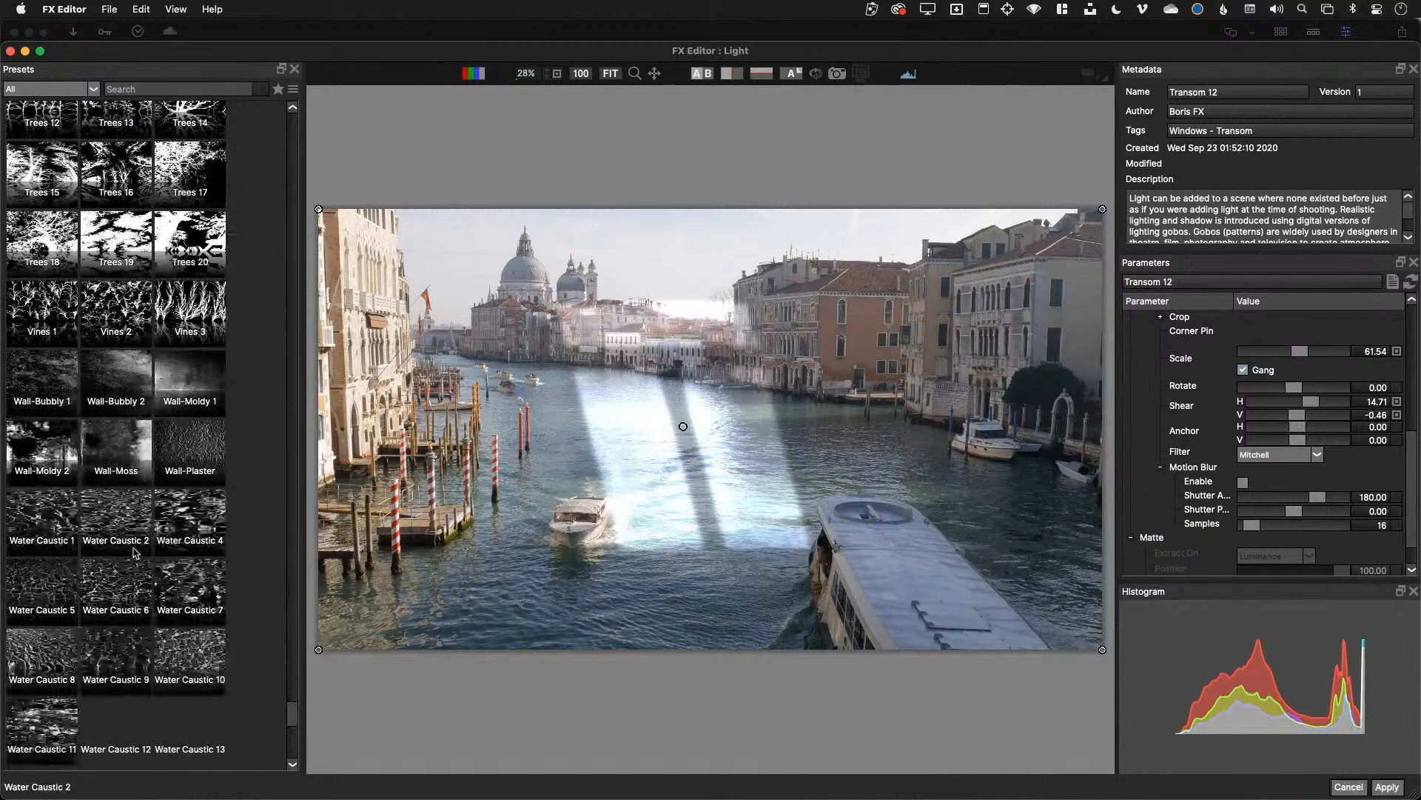
left_click(119, 443)
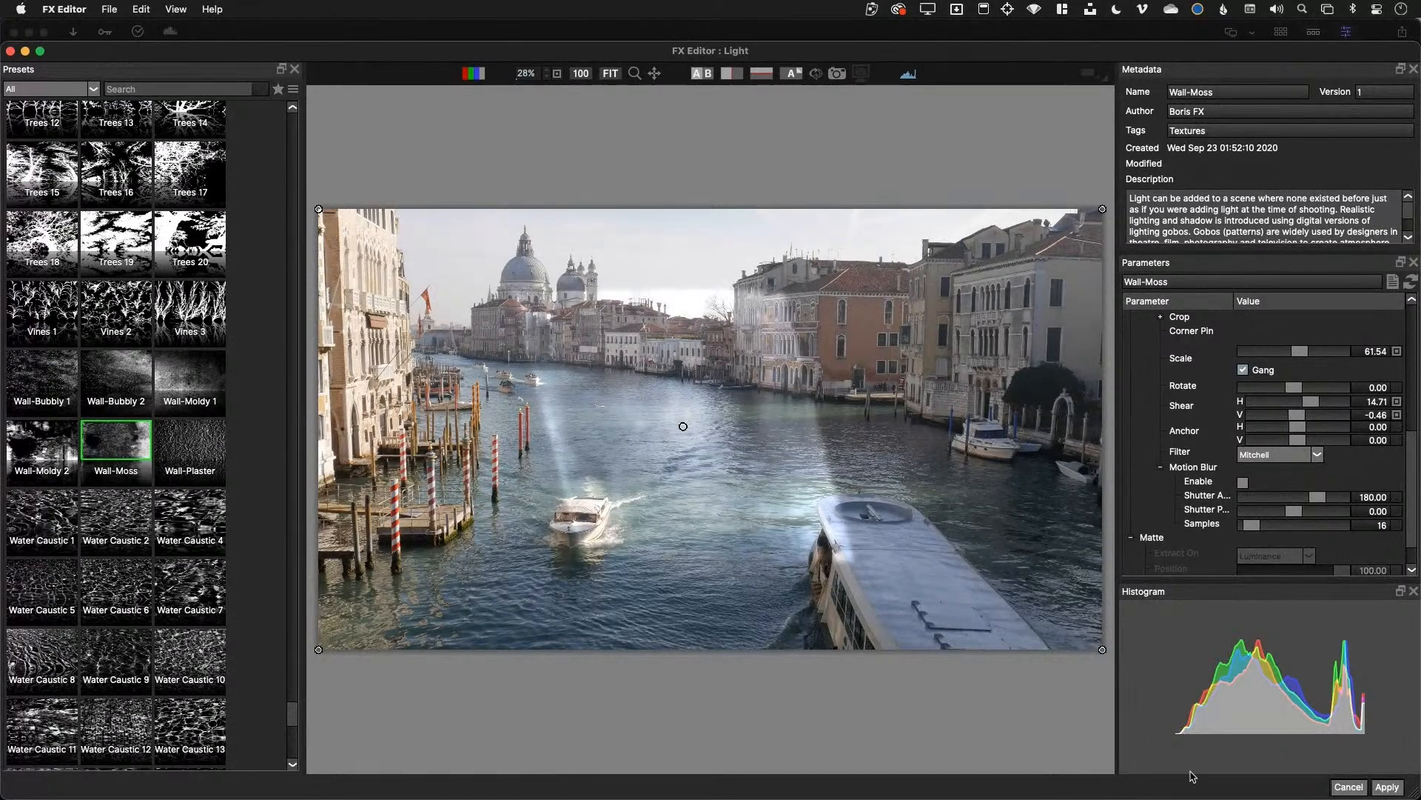
left_click(1383, 786)
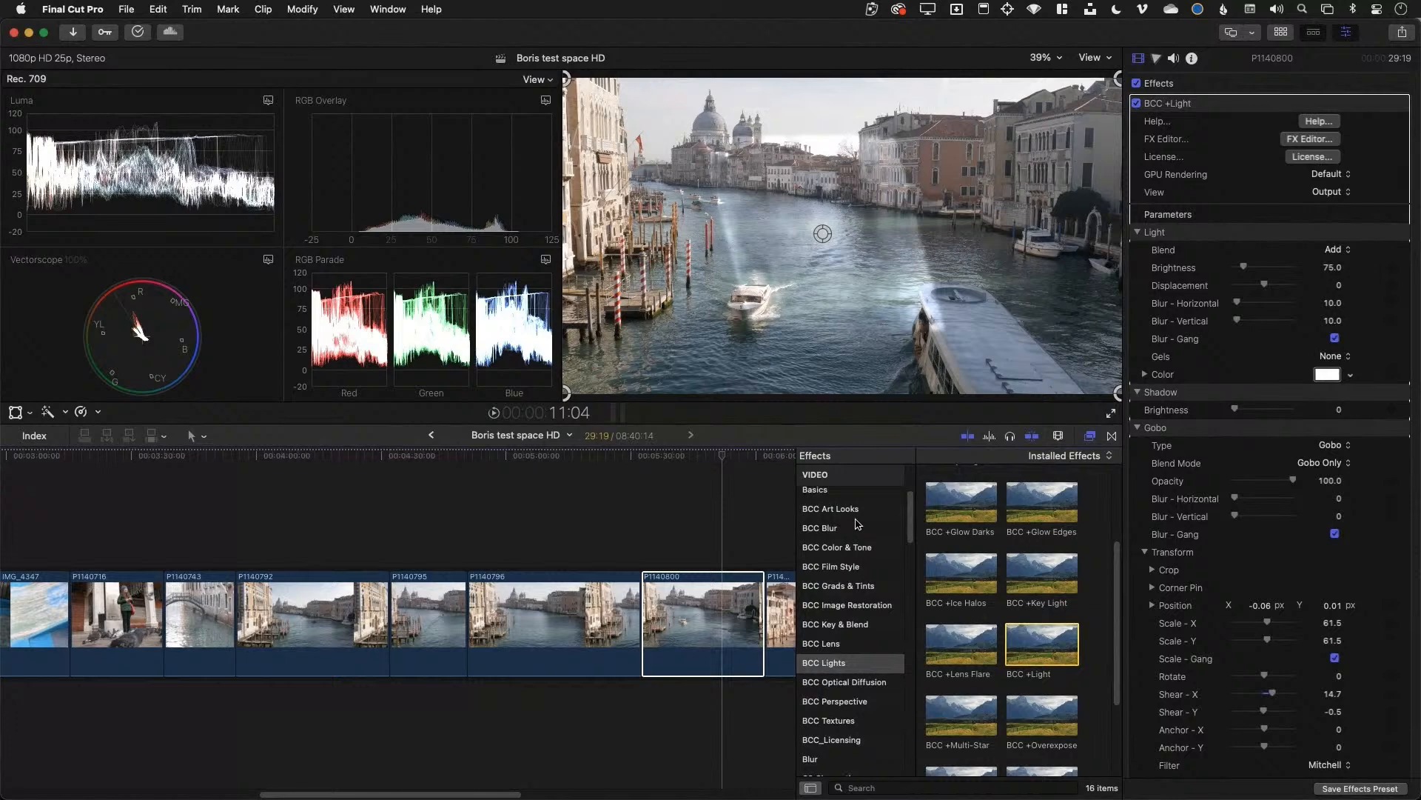
Show the BCC Blur category and delete BCC +Light from clip P1140800, leaving BCC +Detail
left_click(853, 529)
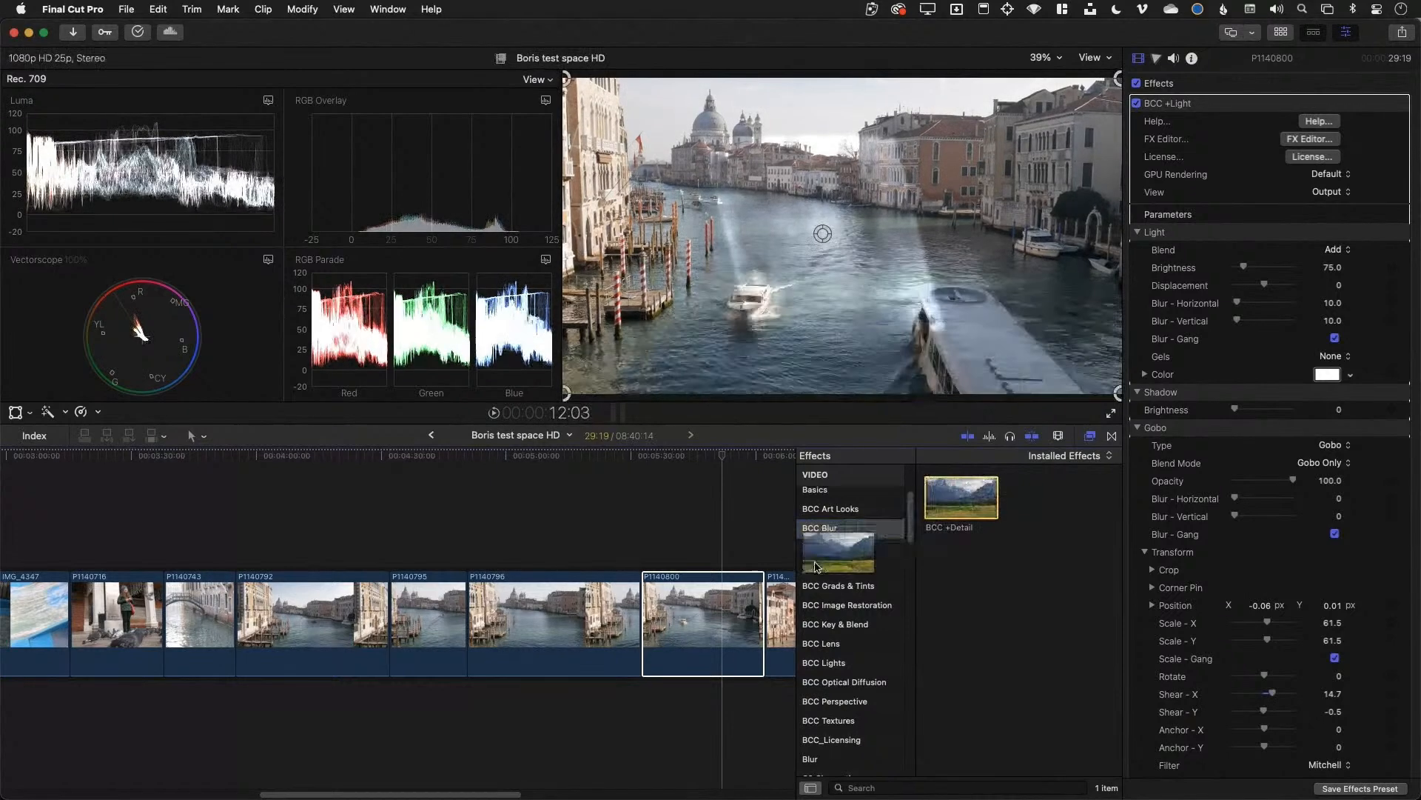
left_click(718, 607)
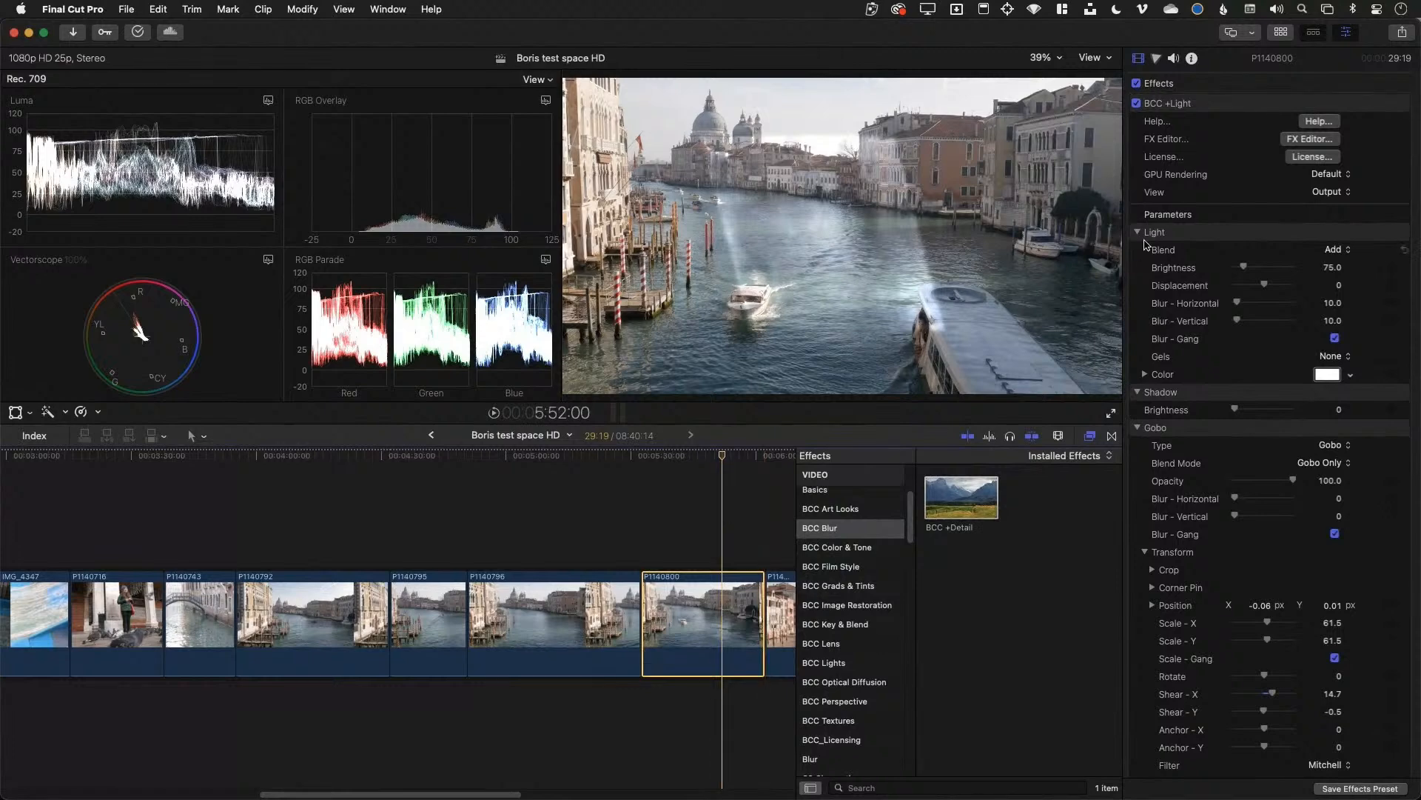
left_click(1164, 104)
key("Delete")
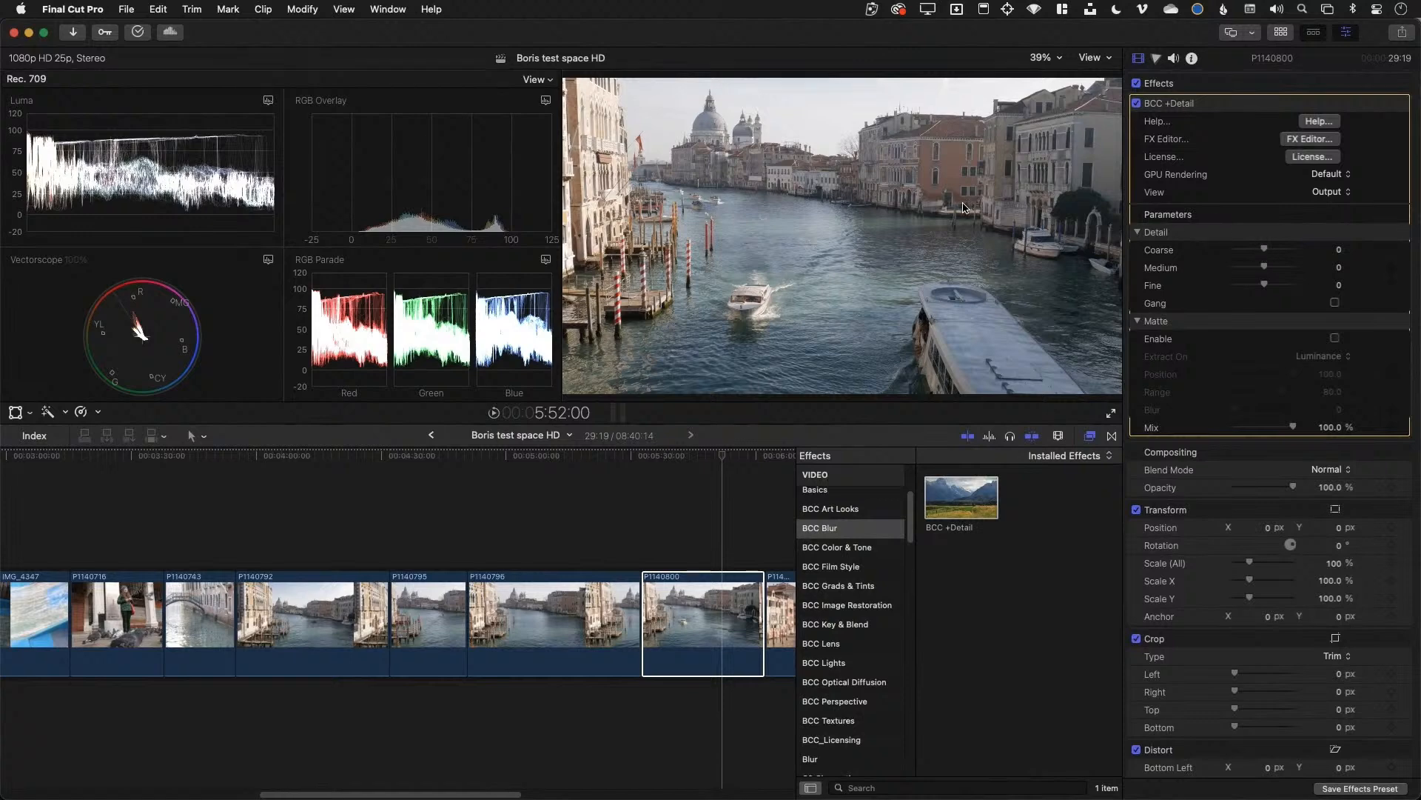
Zoom in, set Detail to Coarse -4.11, Medium -2.05, Fine 0.78, and compare with it off
key("super+equal")
key("super+equal")
key("super+equal")
left_click_drag(1097, 238, 1092, 243)
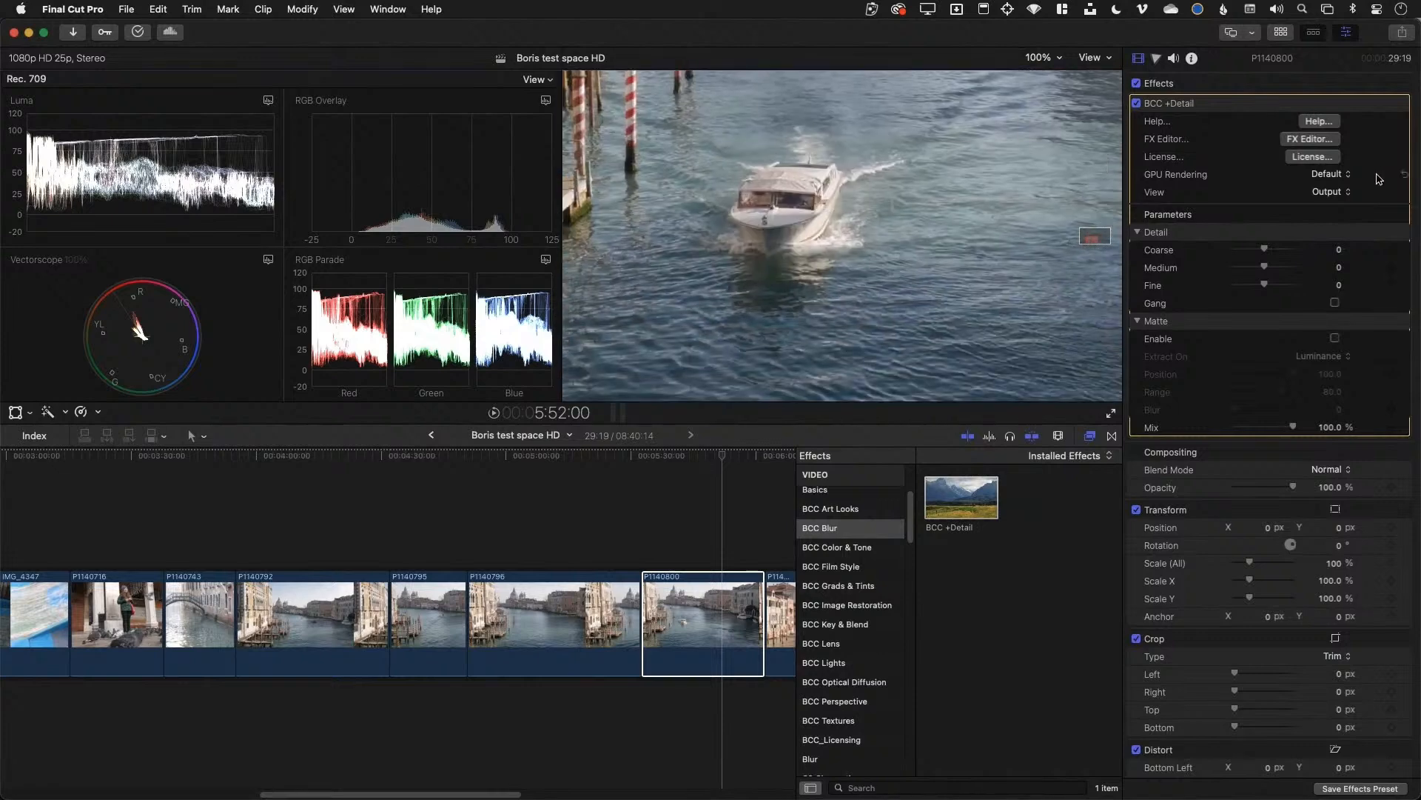
left_click_drag(1267, 285, 1241, 251)
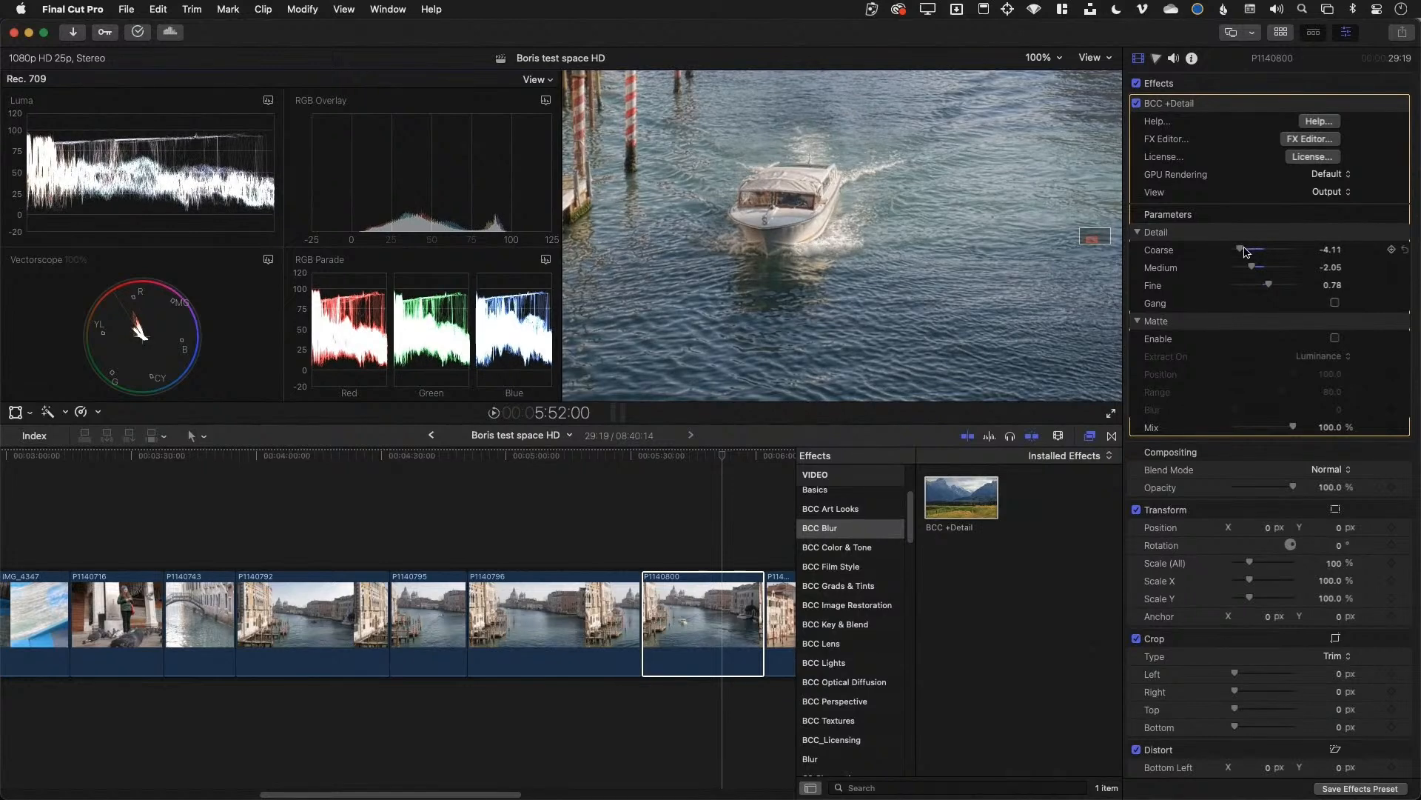
left_click_drag(1099, 244, 1094, 236)
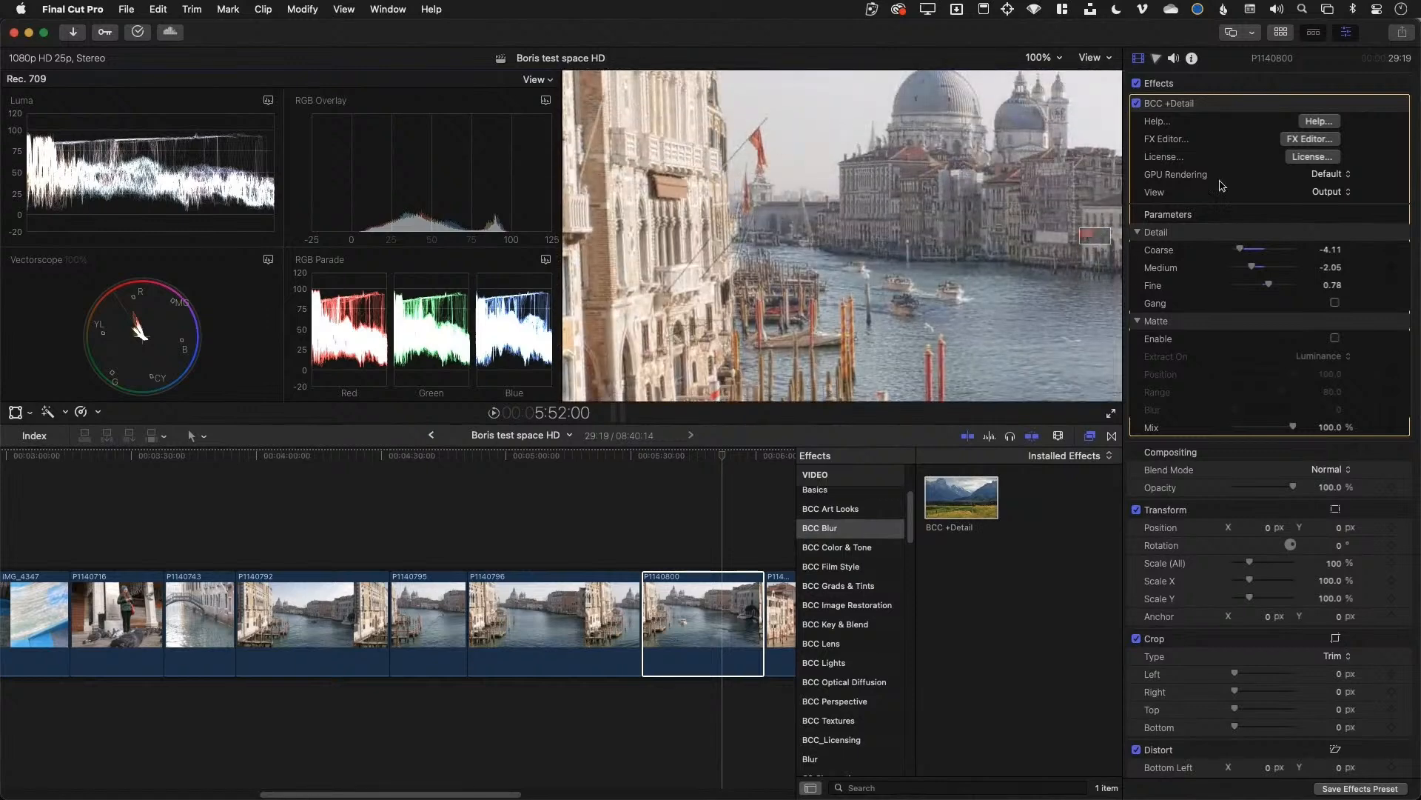
left_click(1137, 104)
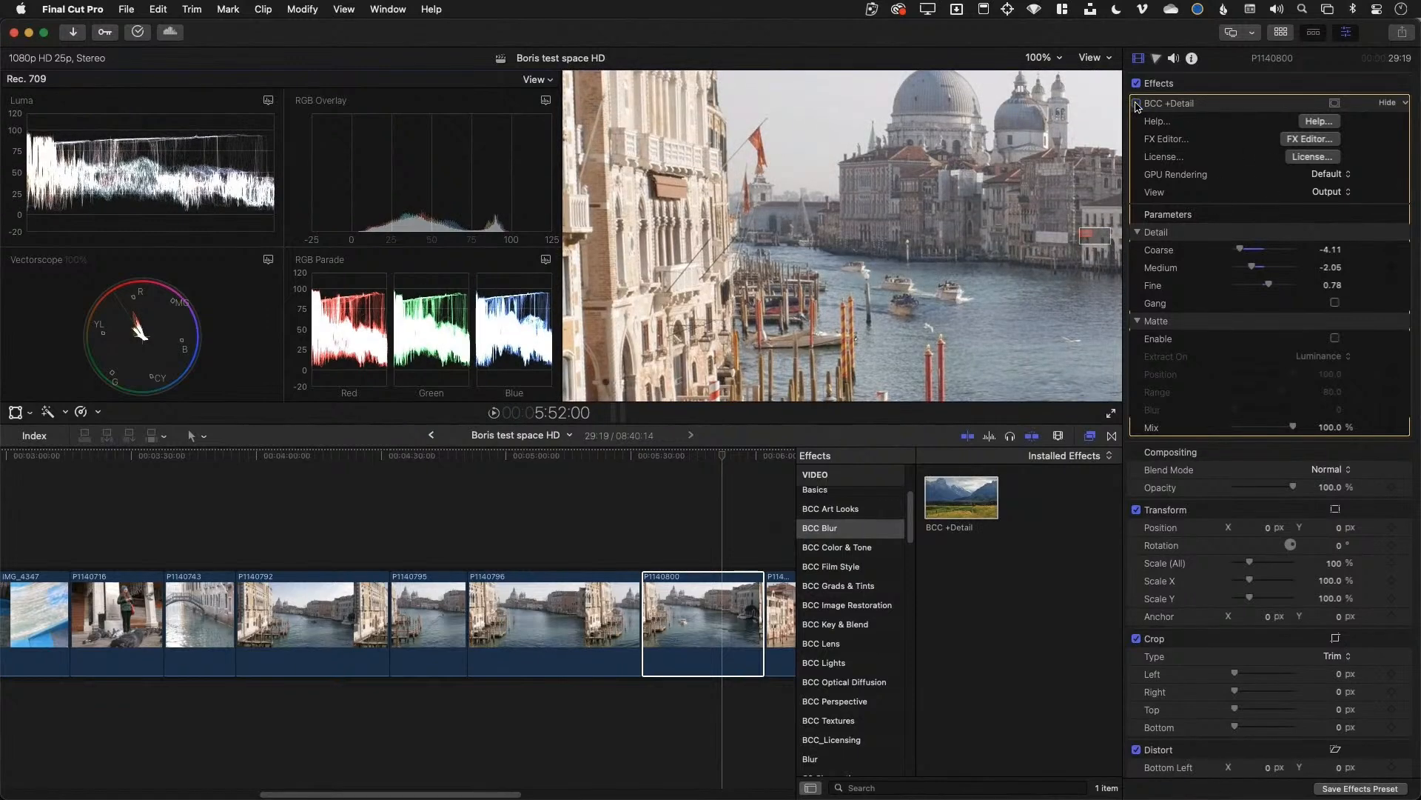
left_click(1138, 104)
left_click(1137, 104)
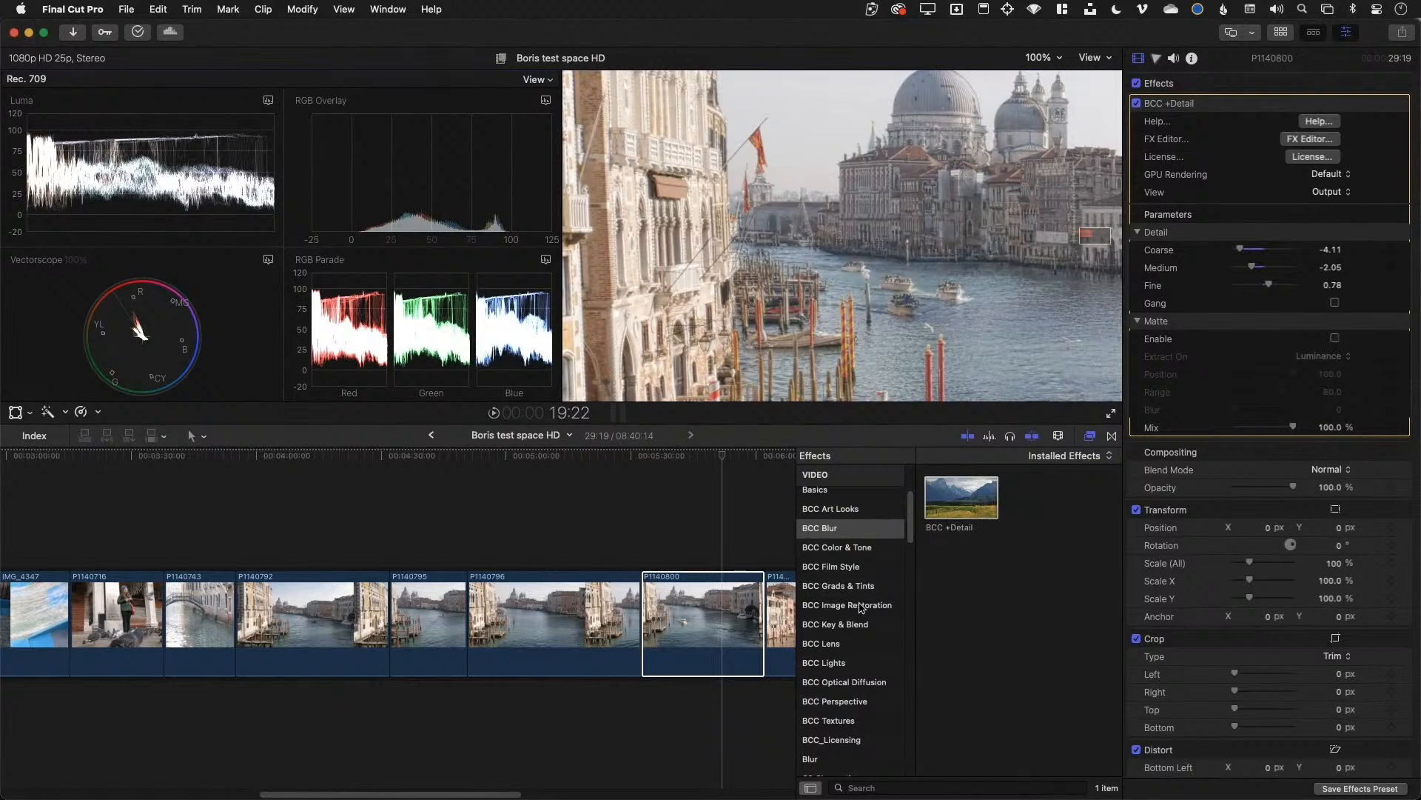
Preview BCC +Beauty Studio and BCC +DeBand from BCC Image Restoration, then reselect clip P1140800
left_click(861, 606)
left_click(970, 500)
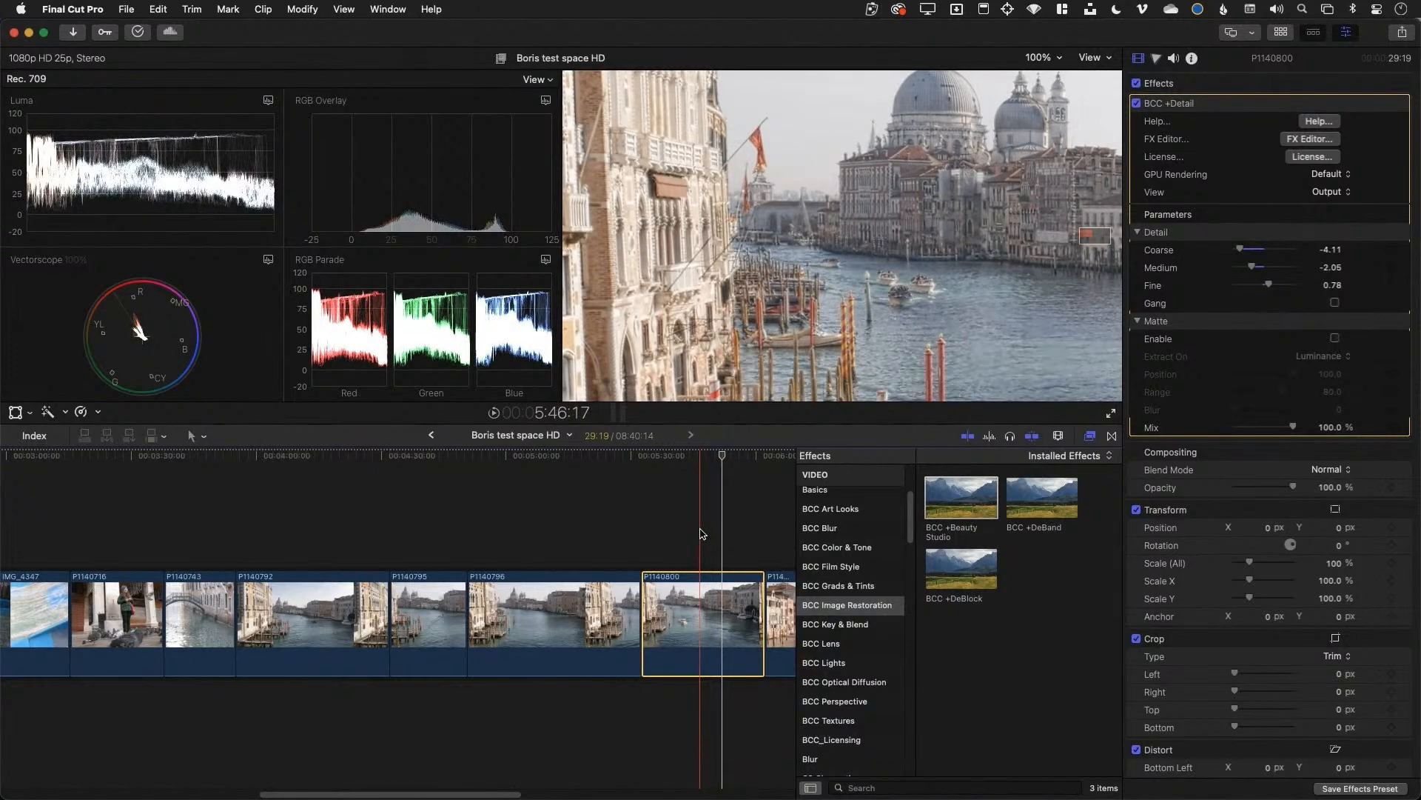
left_click(957, 504)
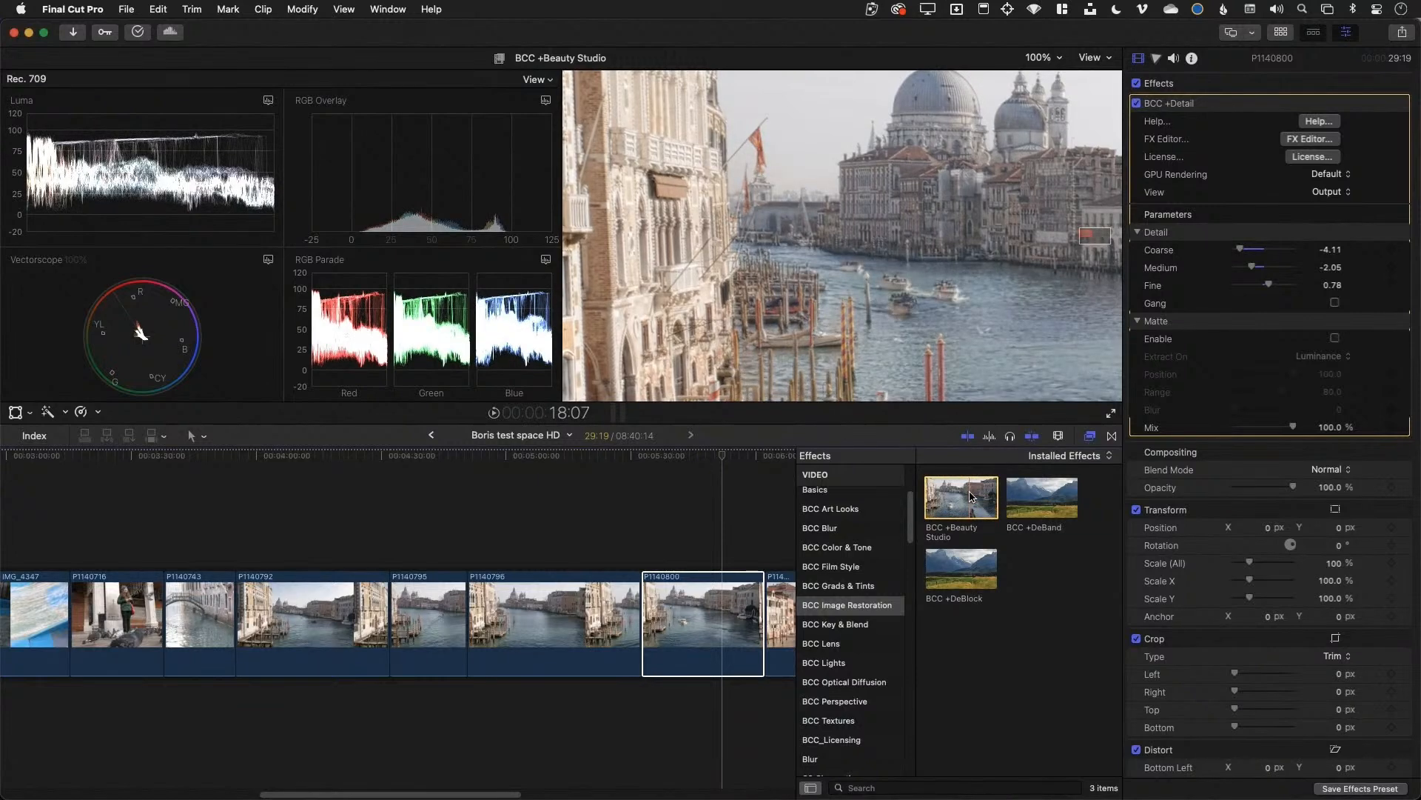
left_click(1042, 497)
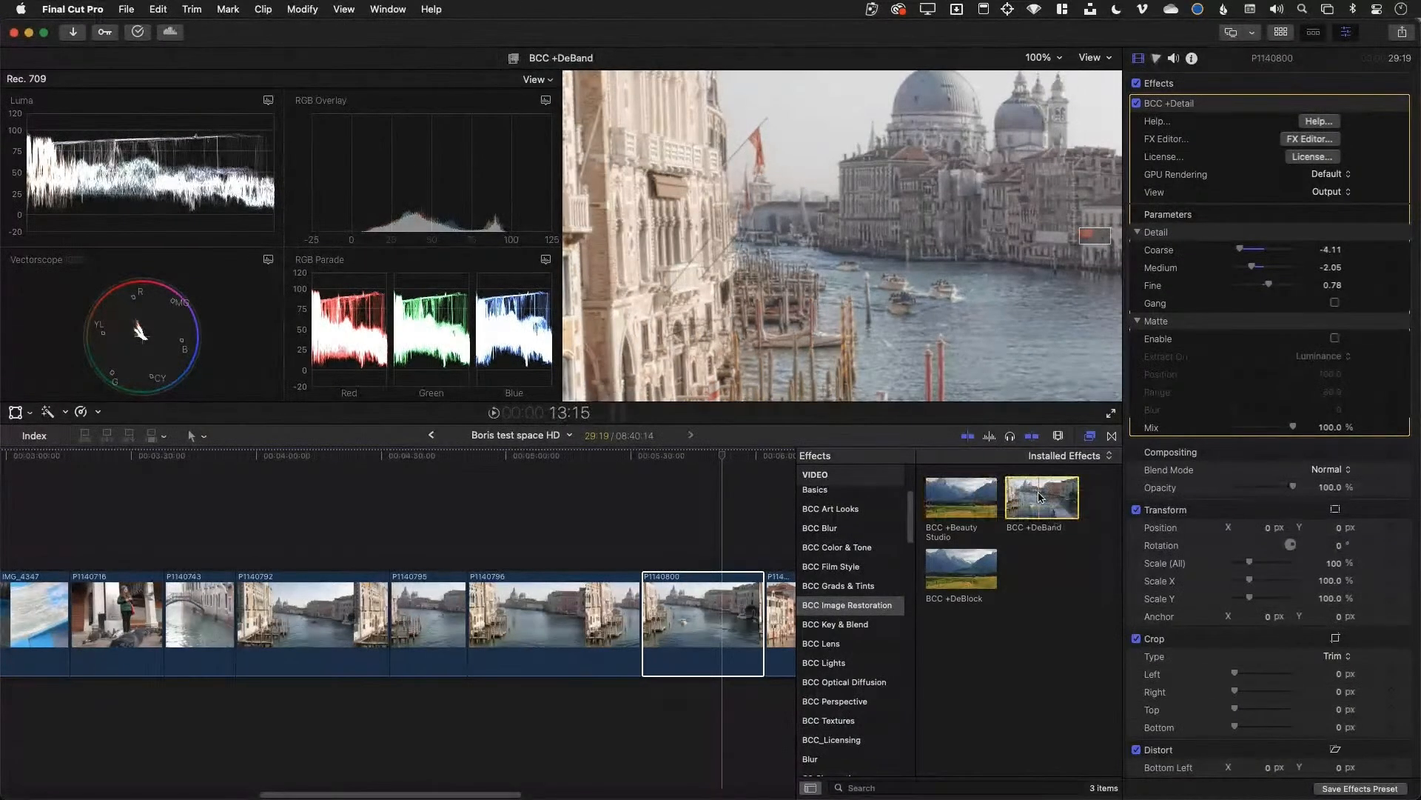
left_click(719, 613)
Scroll the timeline, select clip P1140803, and fit the whole frame in the viewer
scroll(718, 612, "right", 3)
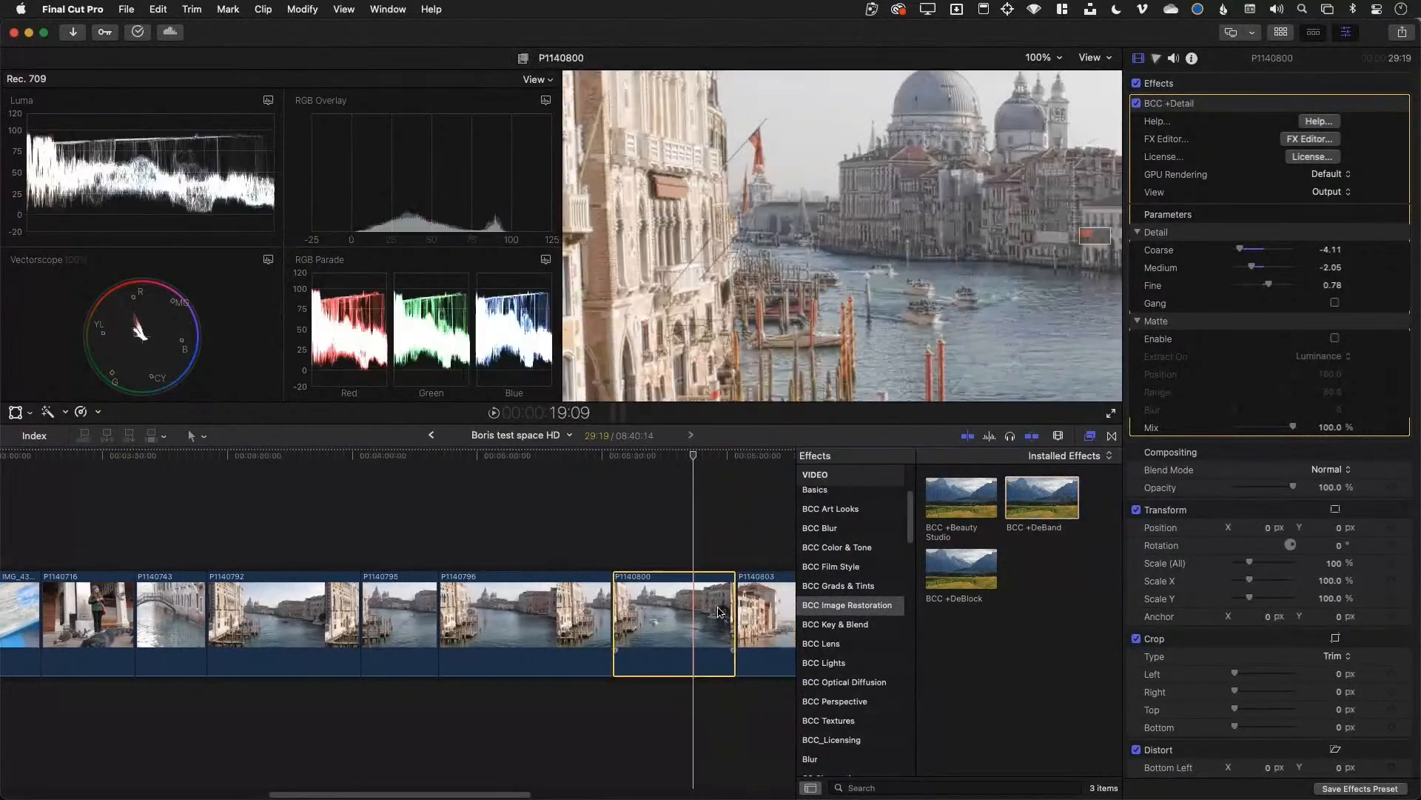
scroll(719, 613, "right", 2)
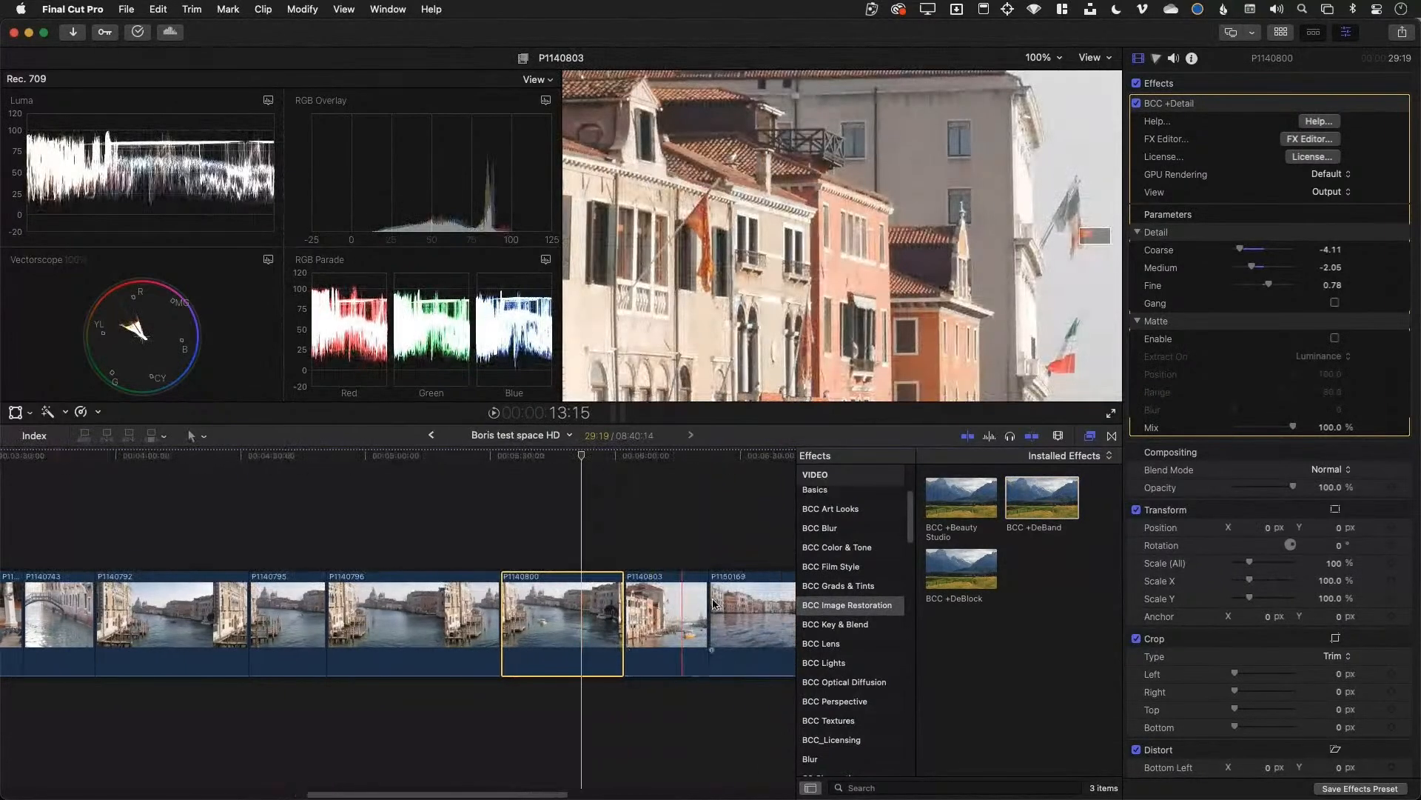
left_click(691, 609)
left_click(800, 296)
key("shift+z")
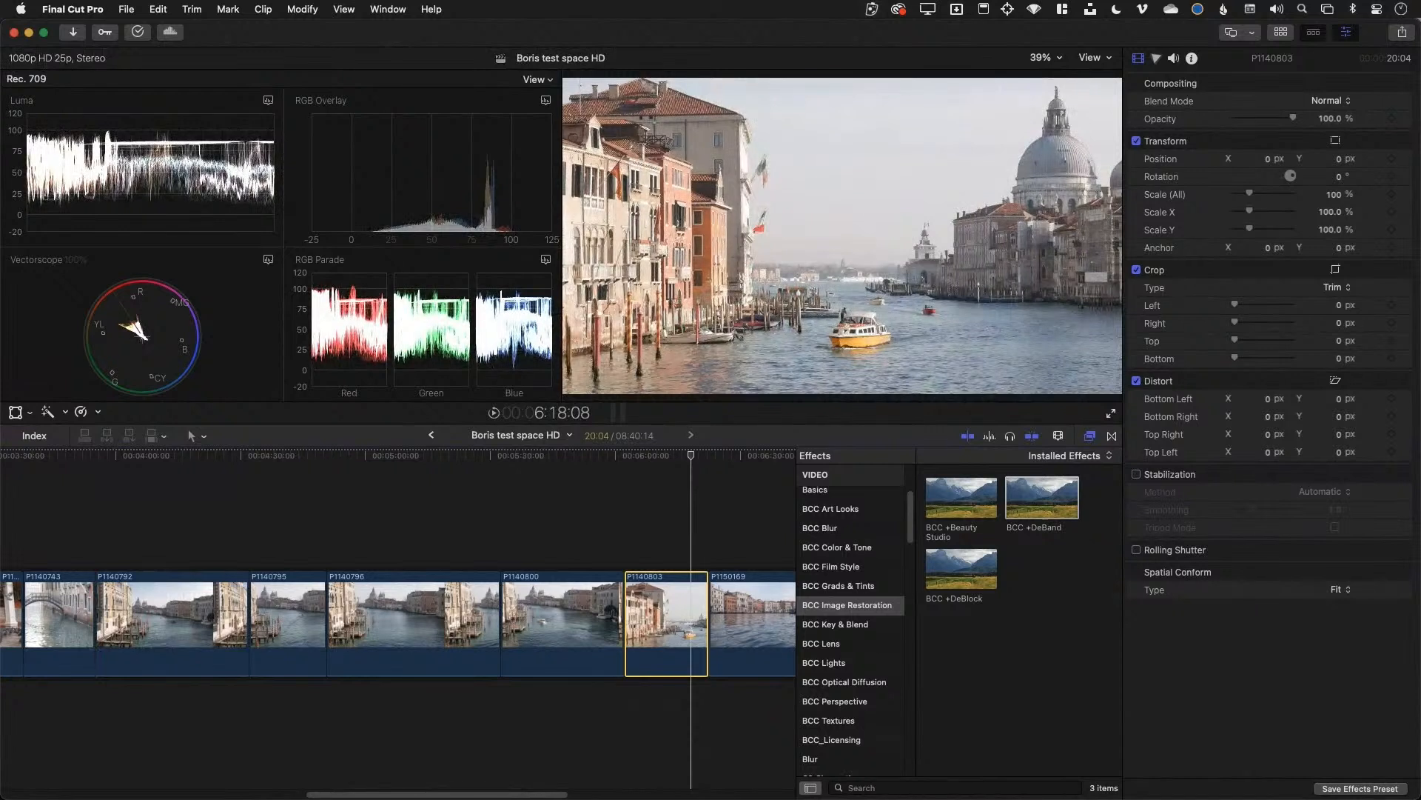
Apply BCC +Depth of Field from BCC Optical Diffusion to clip P1150189 and open its FX Editor
left_click(829, 685)
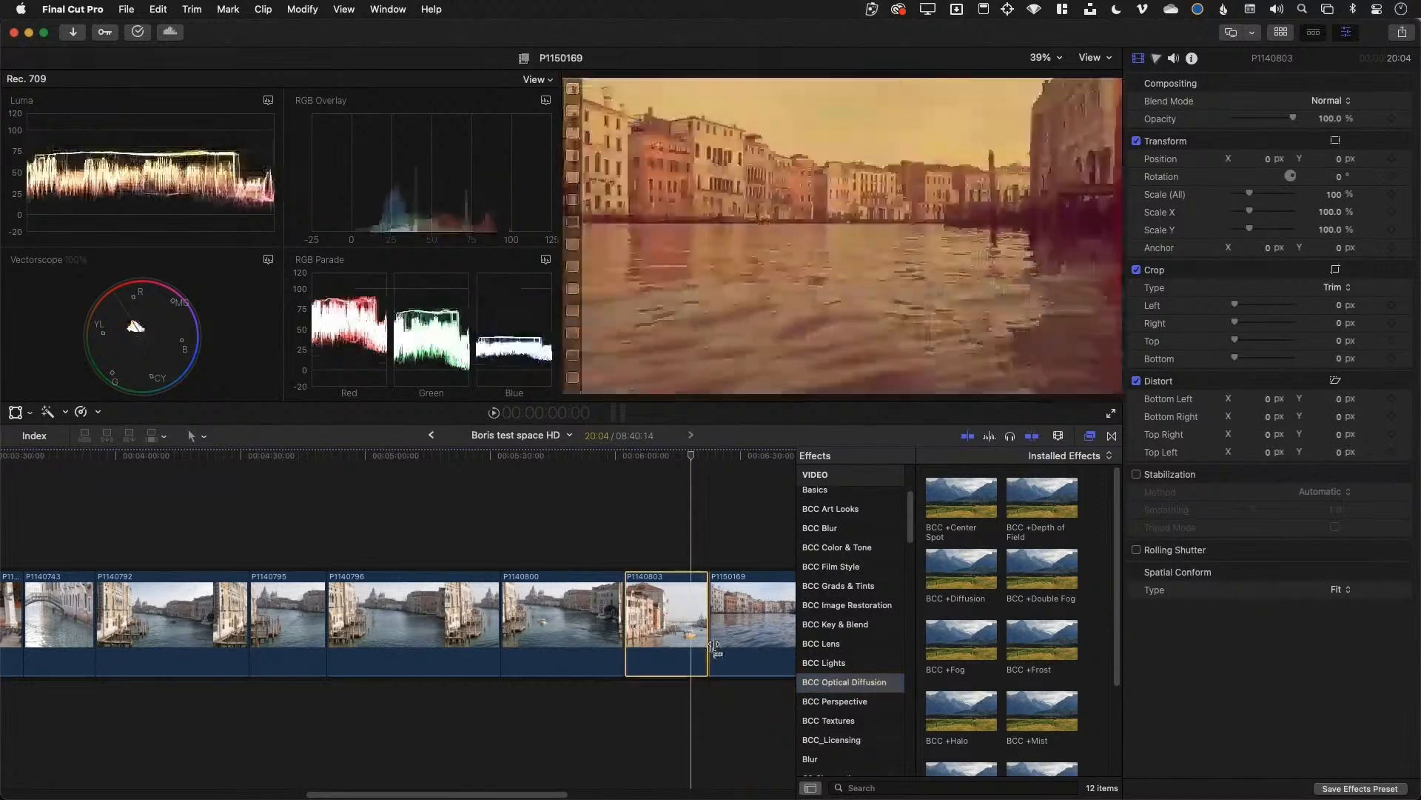
scroll(709, 637, "right", 5)
scroll(709, 637, "right", 8)
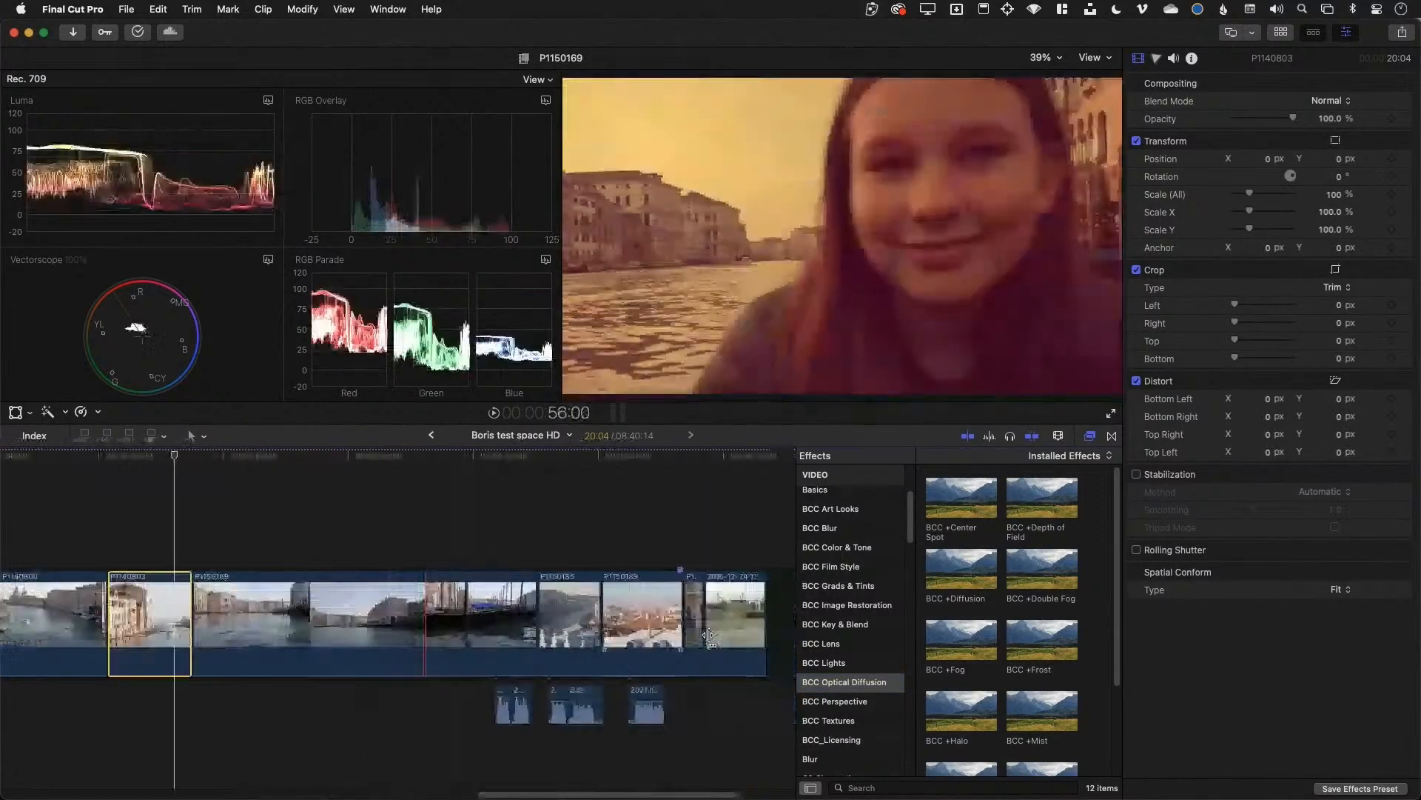
left_click(587, 625)
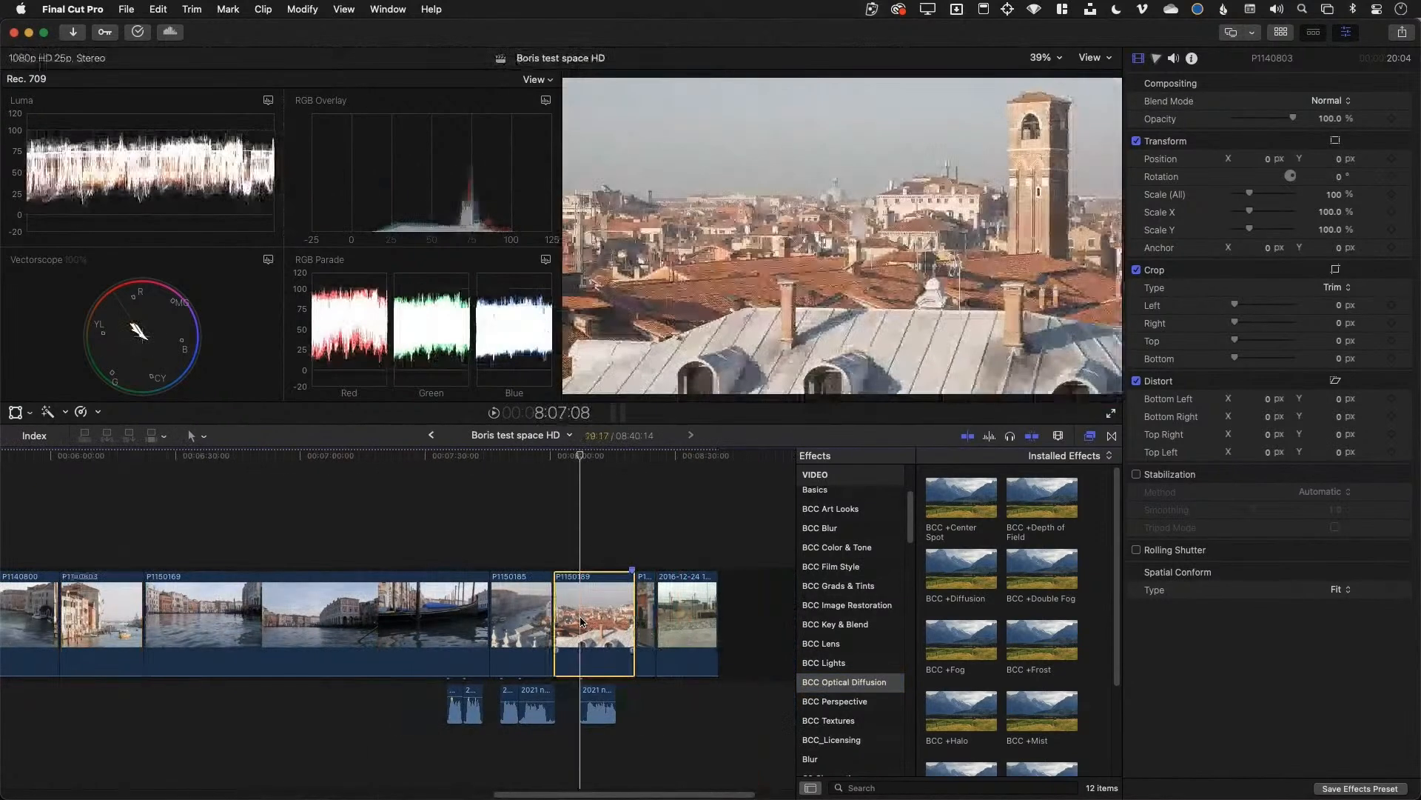
left_click_drag(1034, 500, 596, 591)
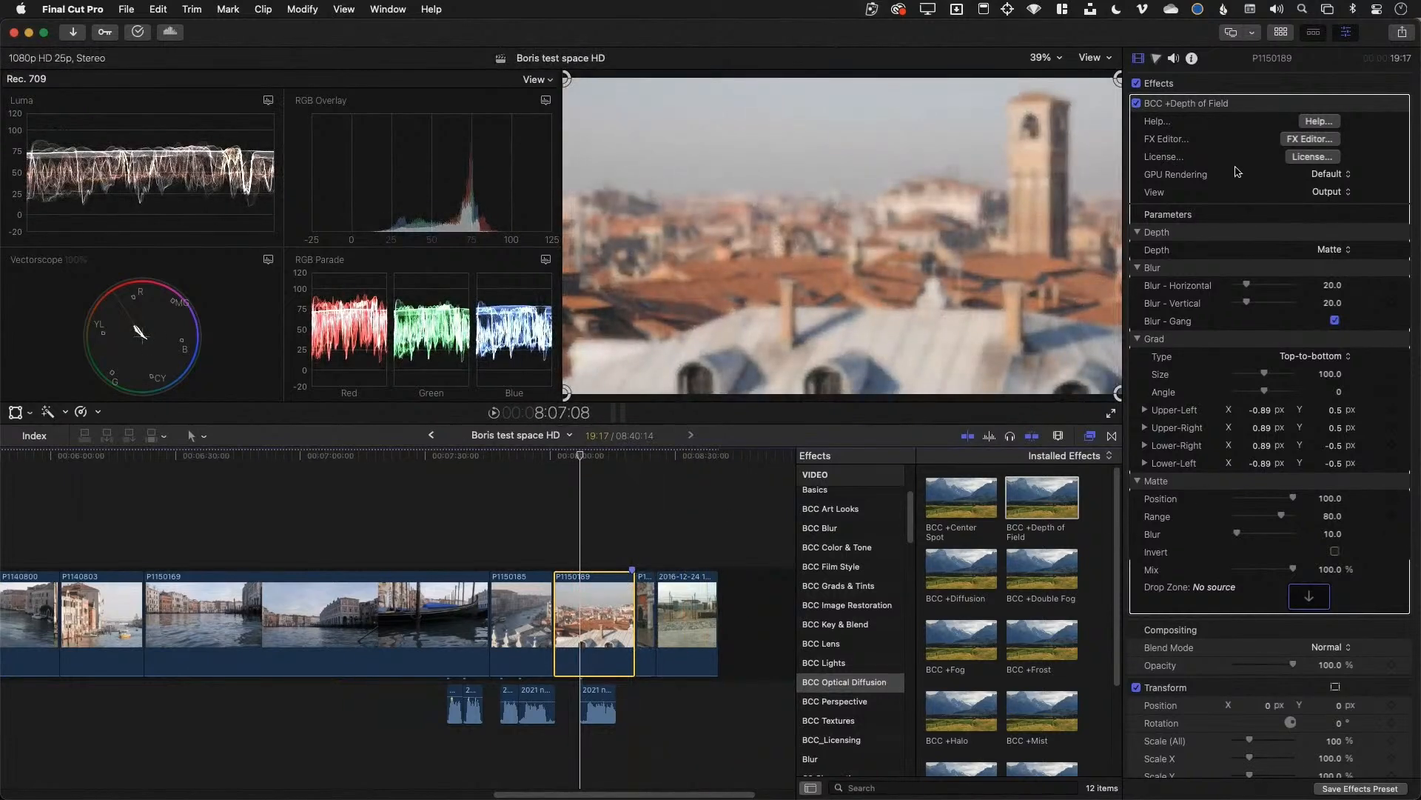
left_click(1307, 139)
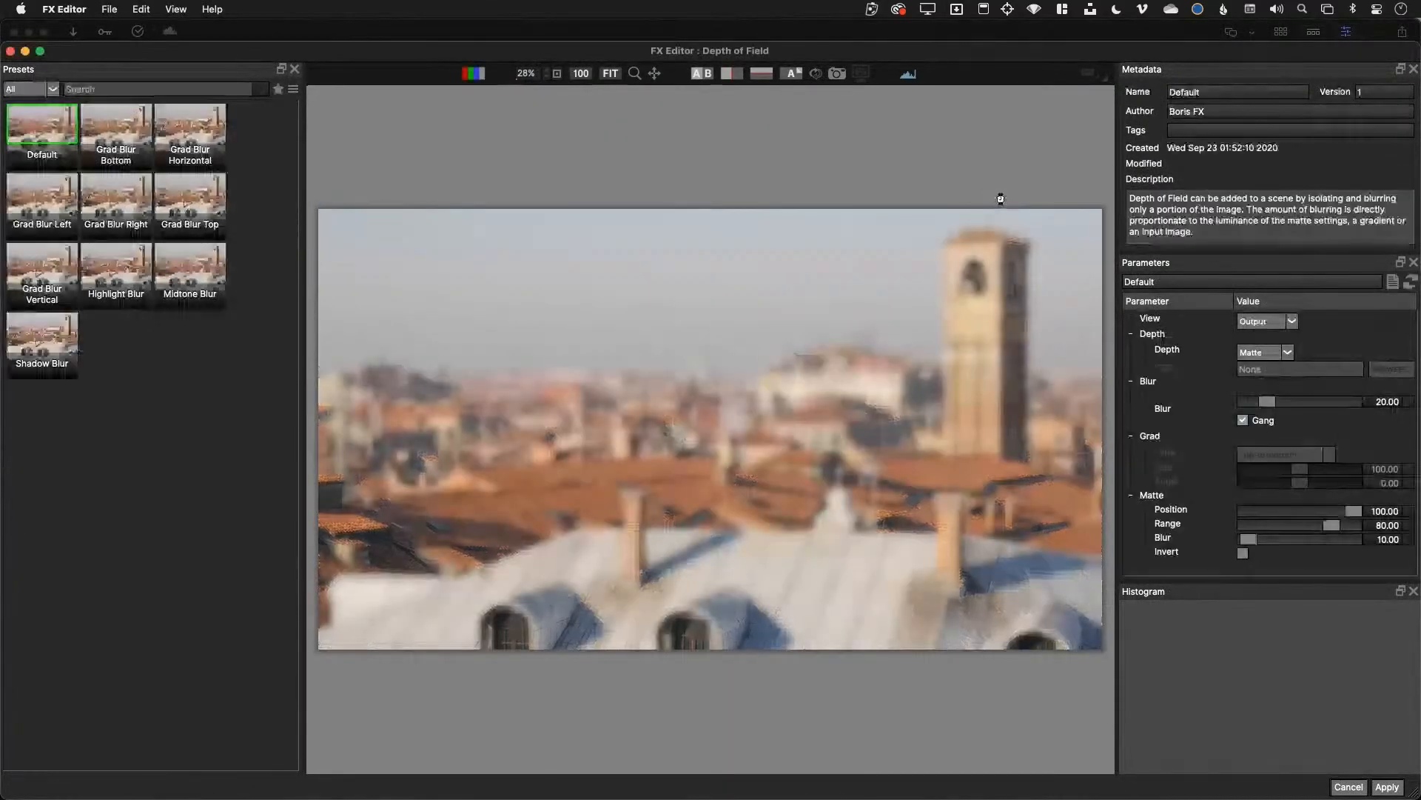
Apply the Grad Blur Horizontal preset to rooftop clip P1150189, giving a horizontal strip blur of 20
left_click(200, 138)
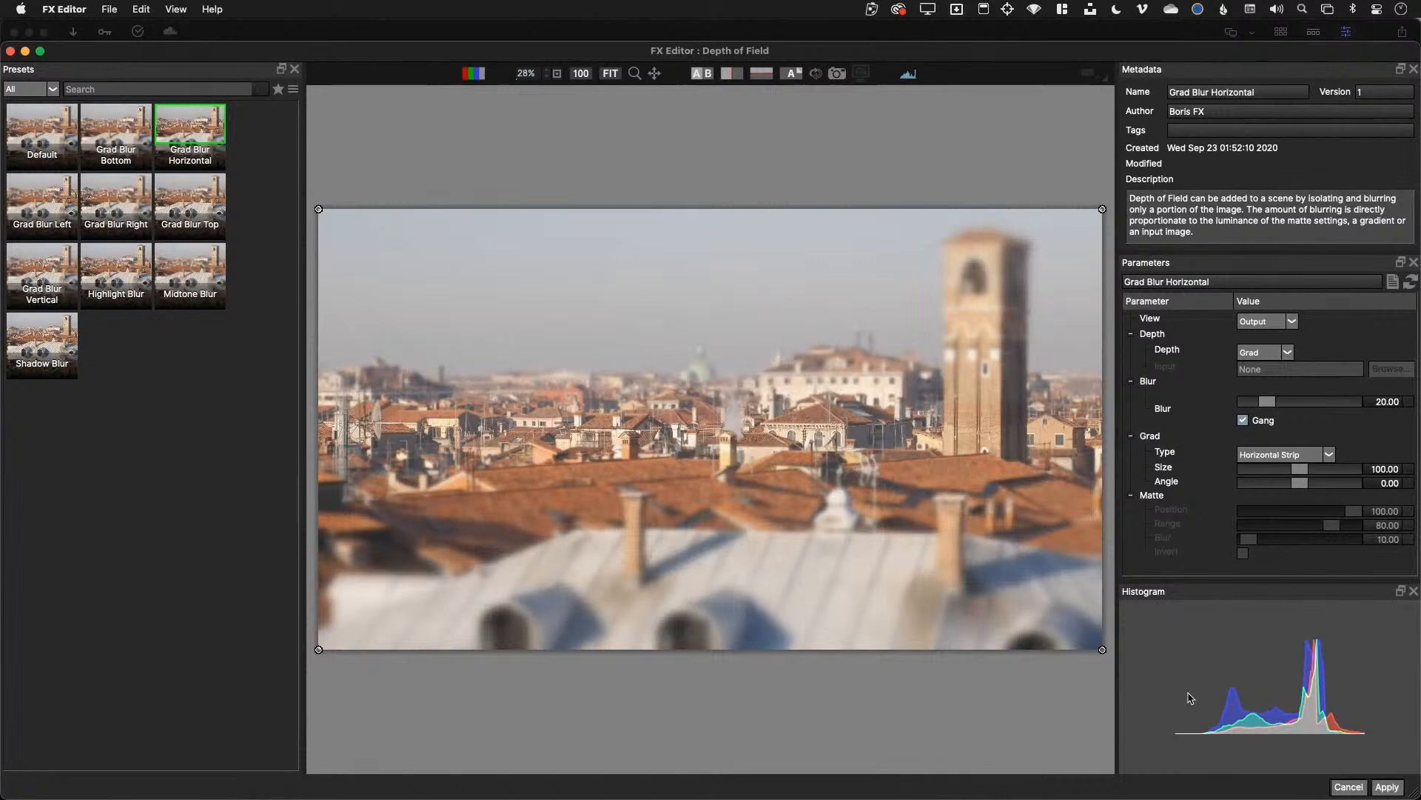
left_click(1387, 787)
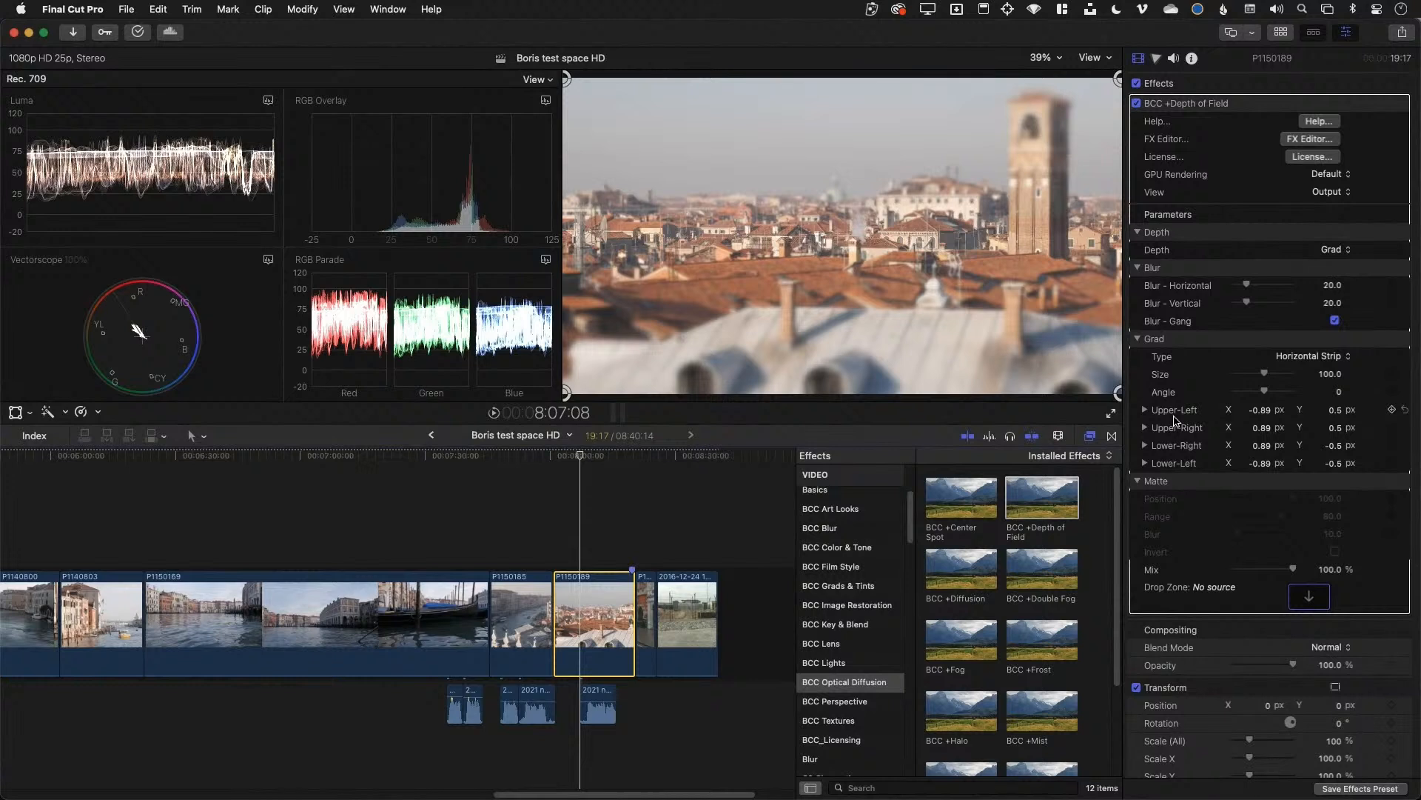
Drag both upper corners of the Depth of Field strip to Y 0.37, then toggle the effect to compare
left_click(1205, 105)
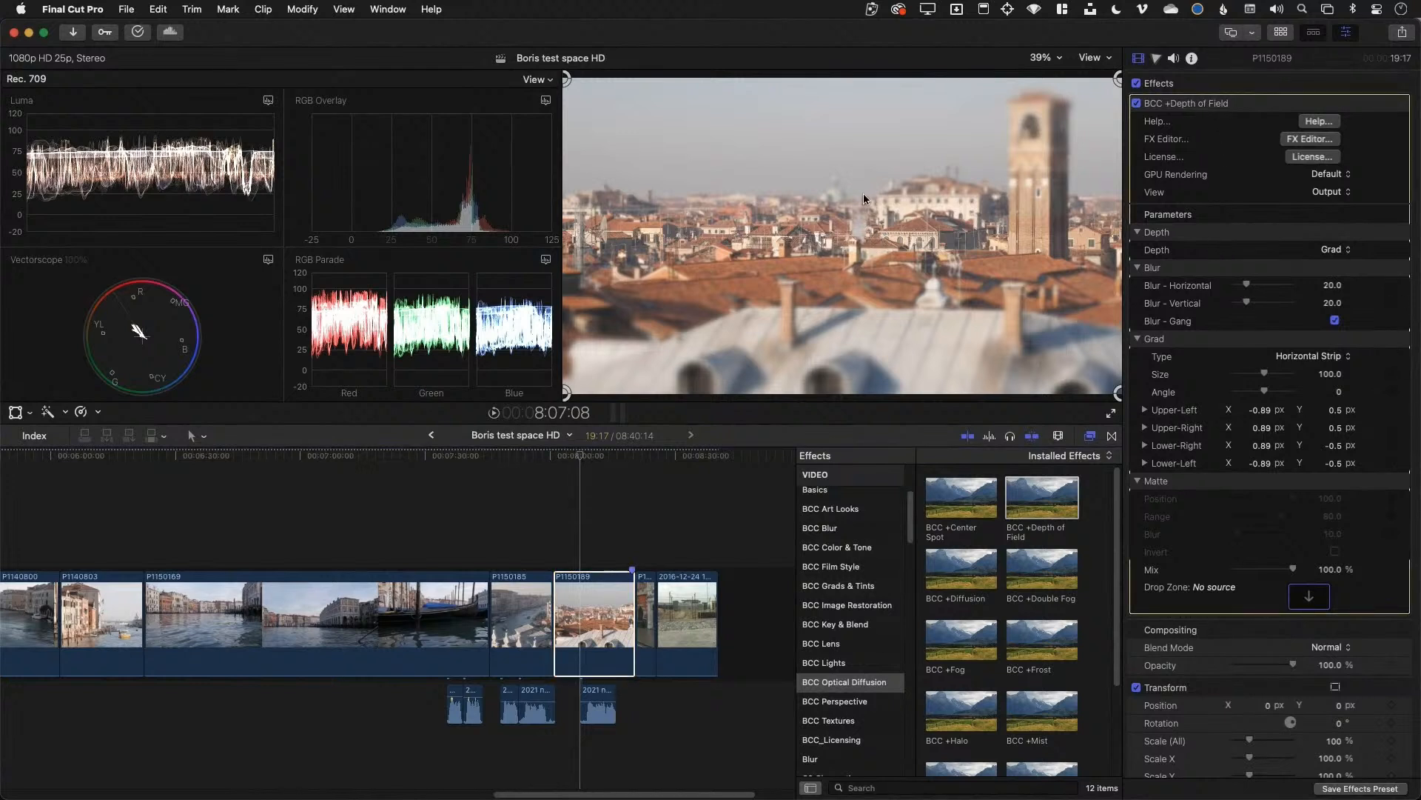
left_click_drag(566, 78, 575, 123)
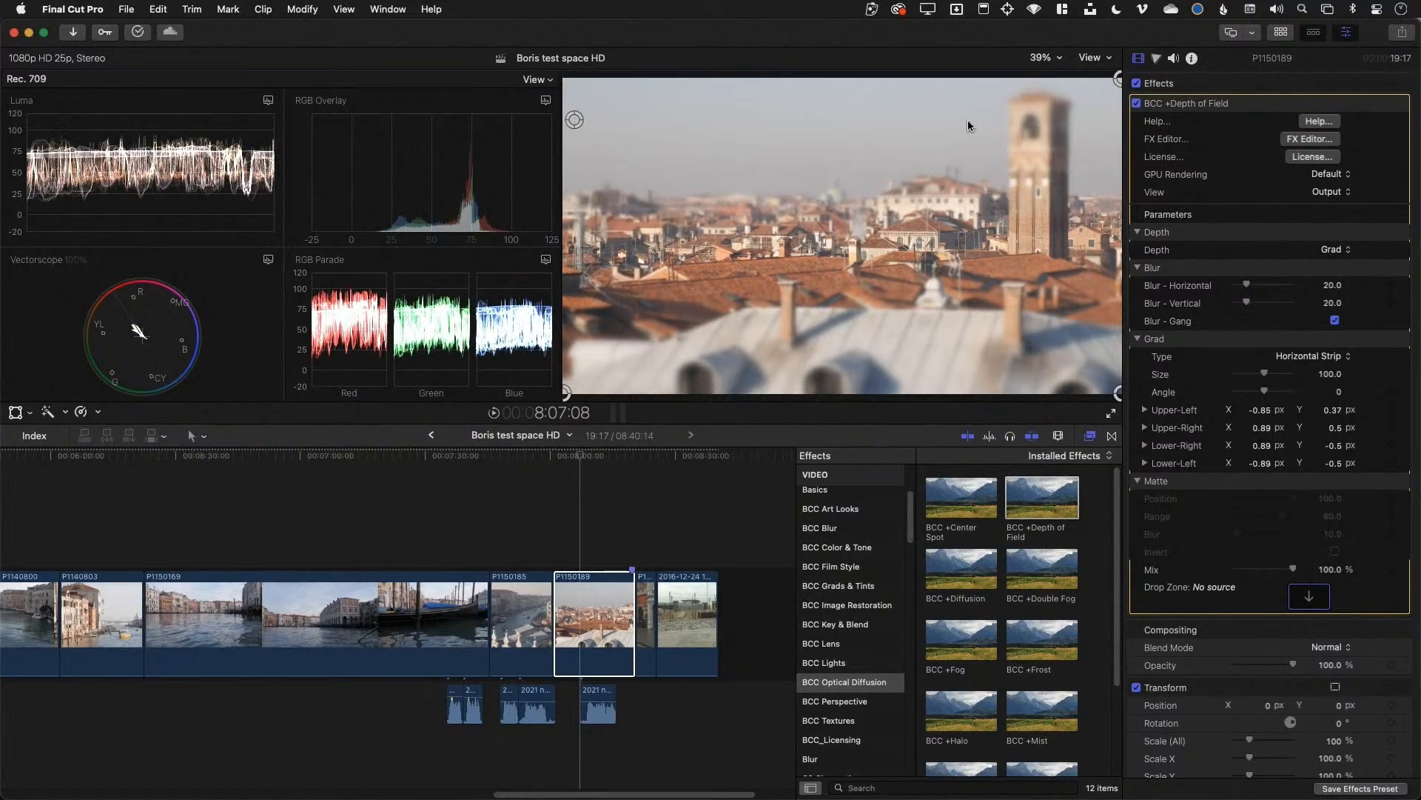
left_click_drag(1117, 80, 1109, 130)
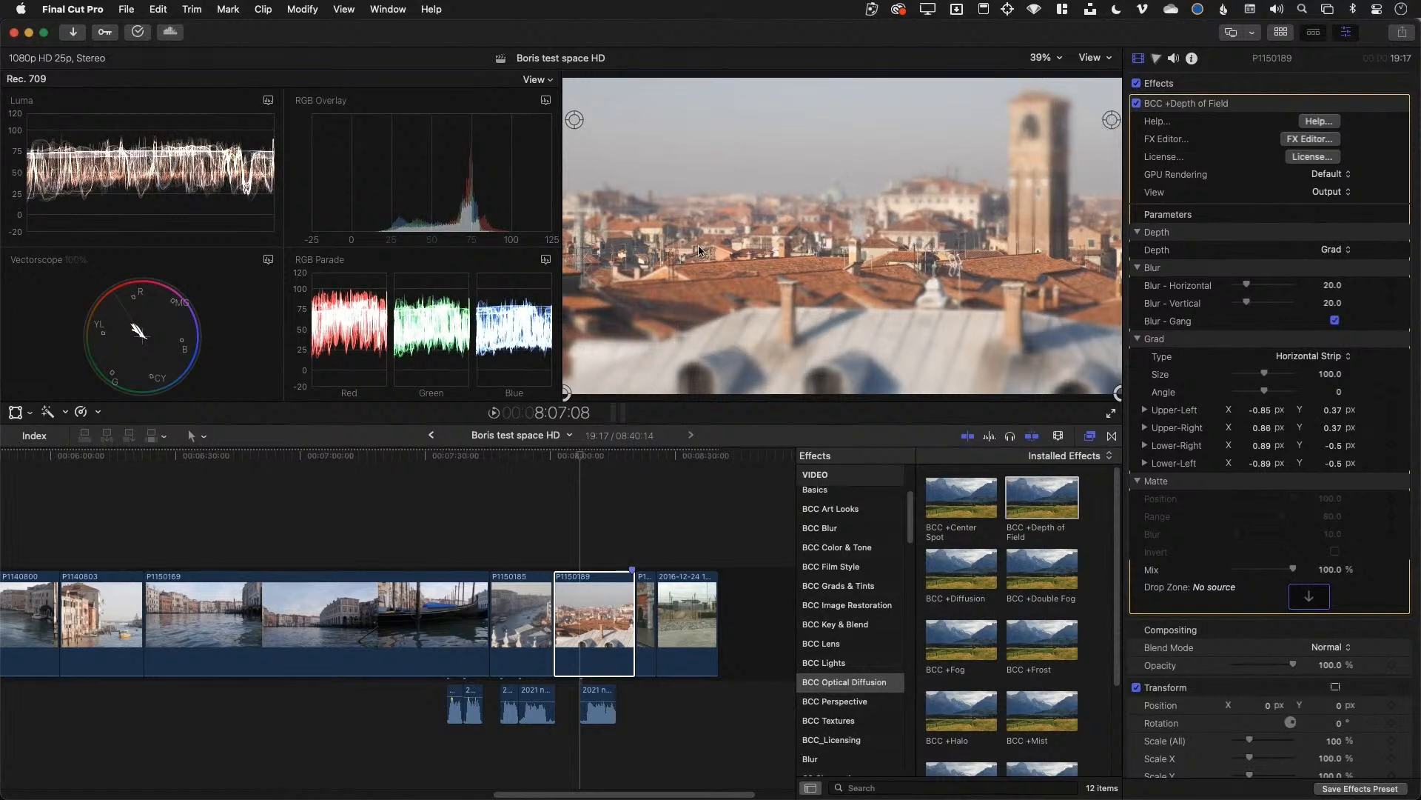
left_click(1137, 104)
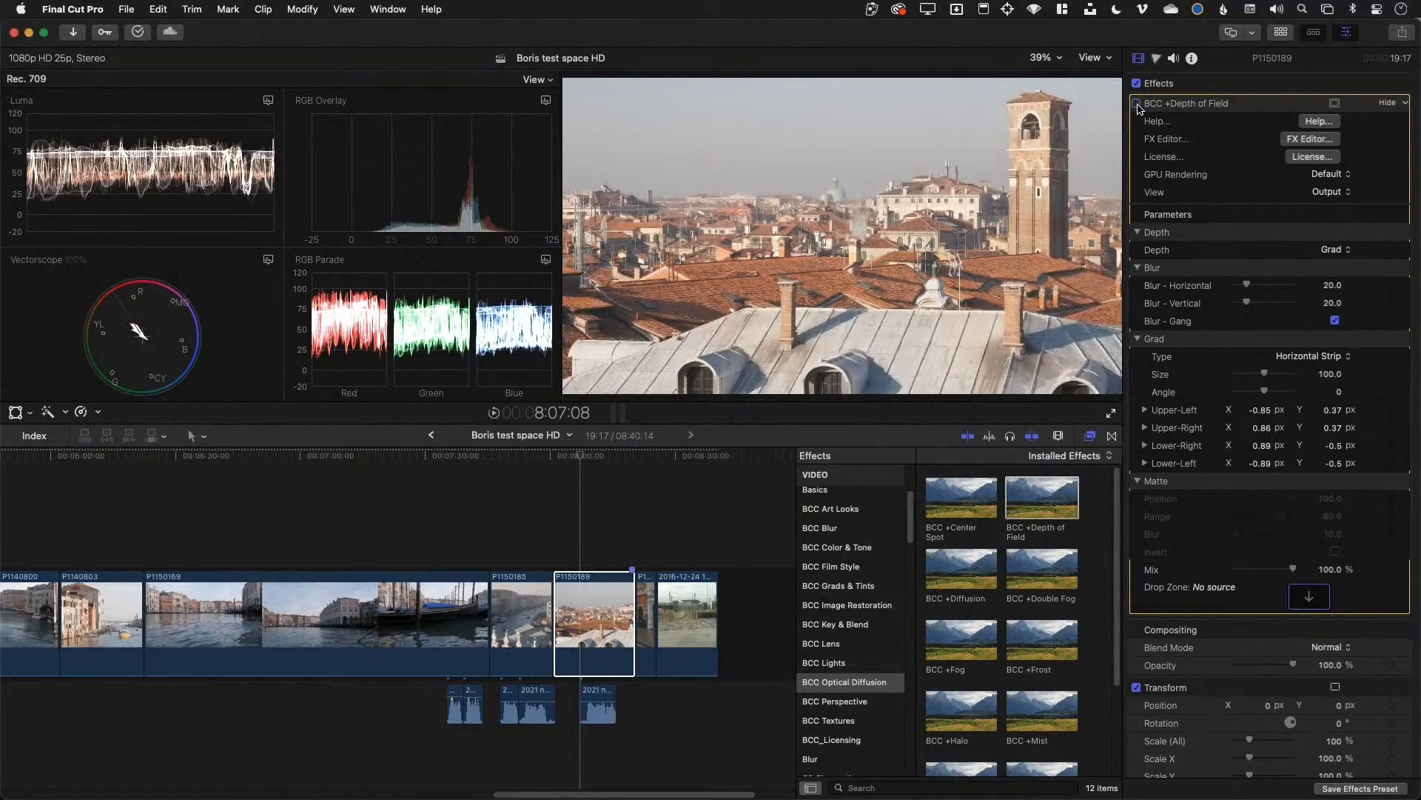
left_click(1138, 107)
left_click(1138, 107)
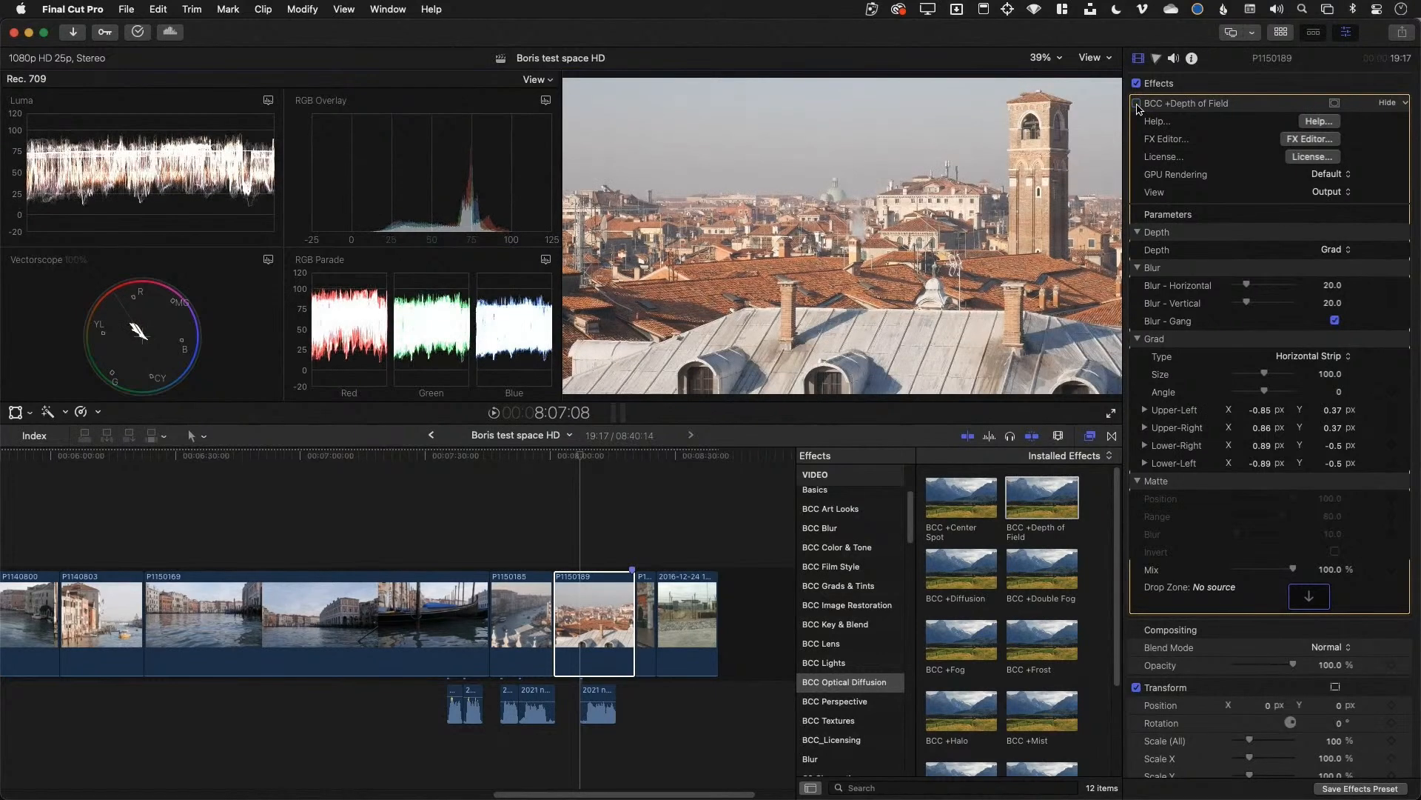
left_click(1138, 105)
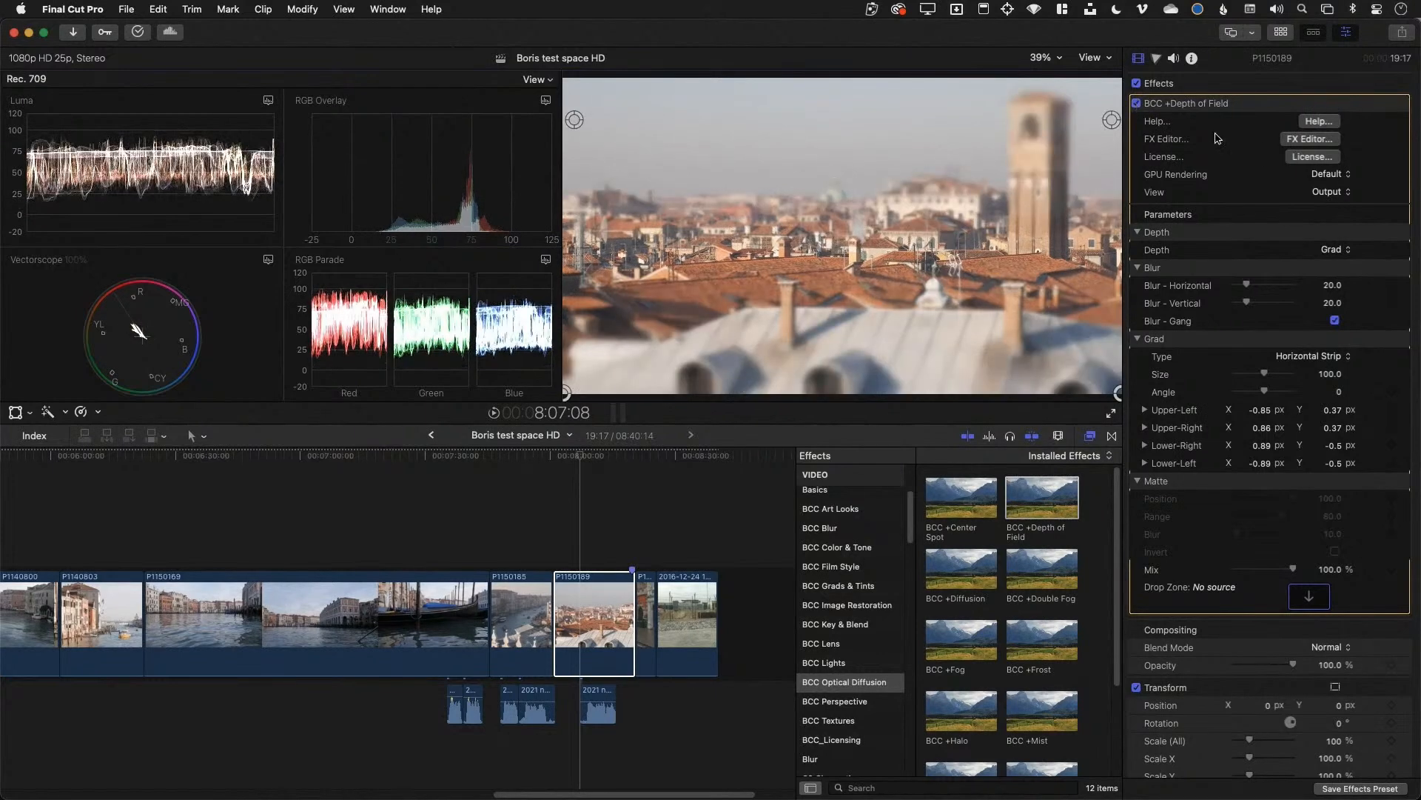
Compare the blurred and original output, then move the sharp focus strip in the FX Editor viewer
left_click(1300, 141)
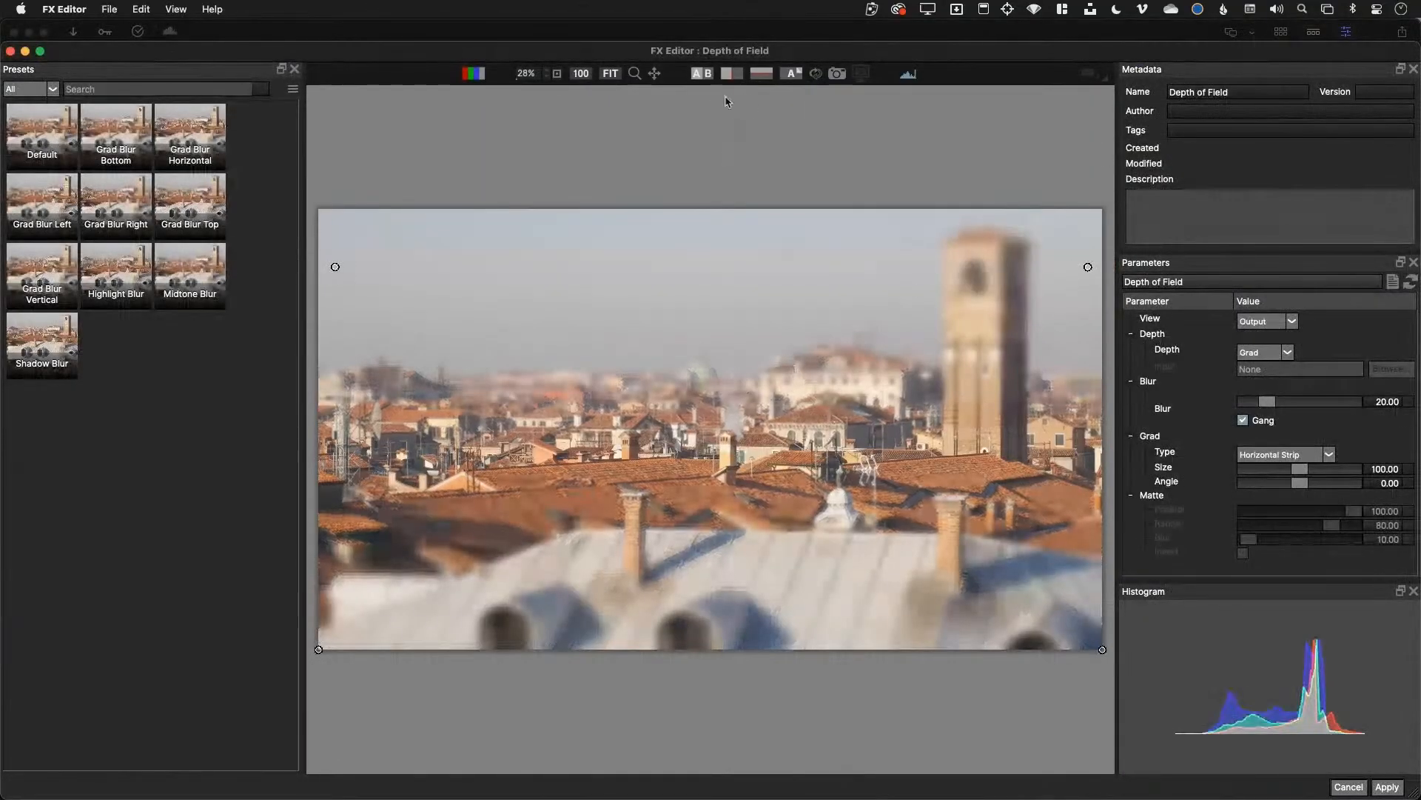
left_click(707, 75)
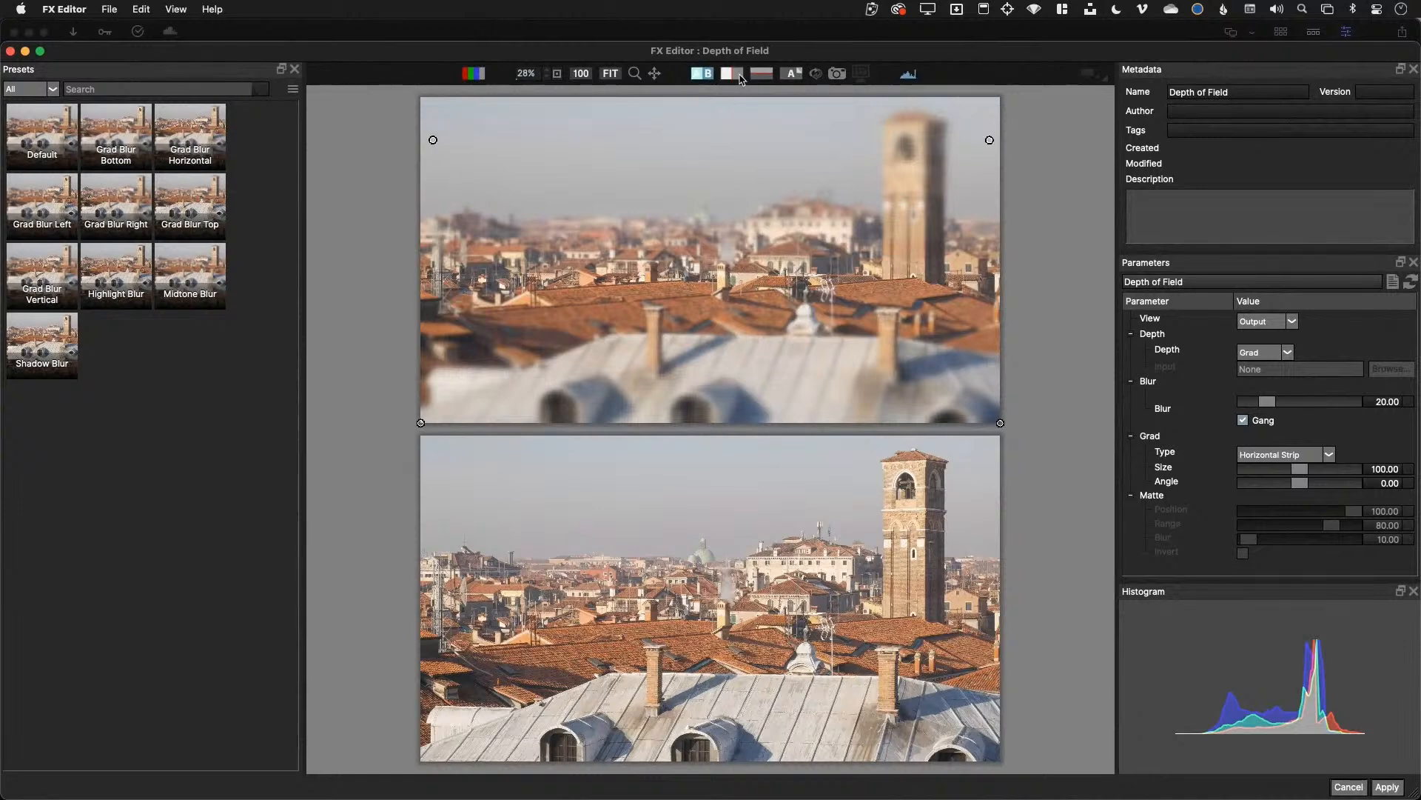
left_click(707, 75)
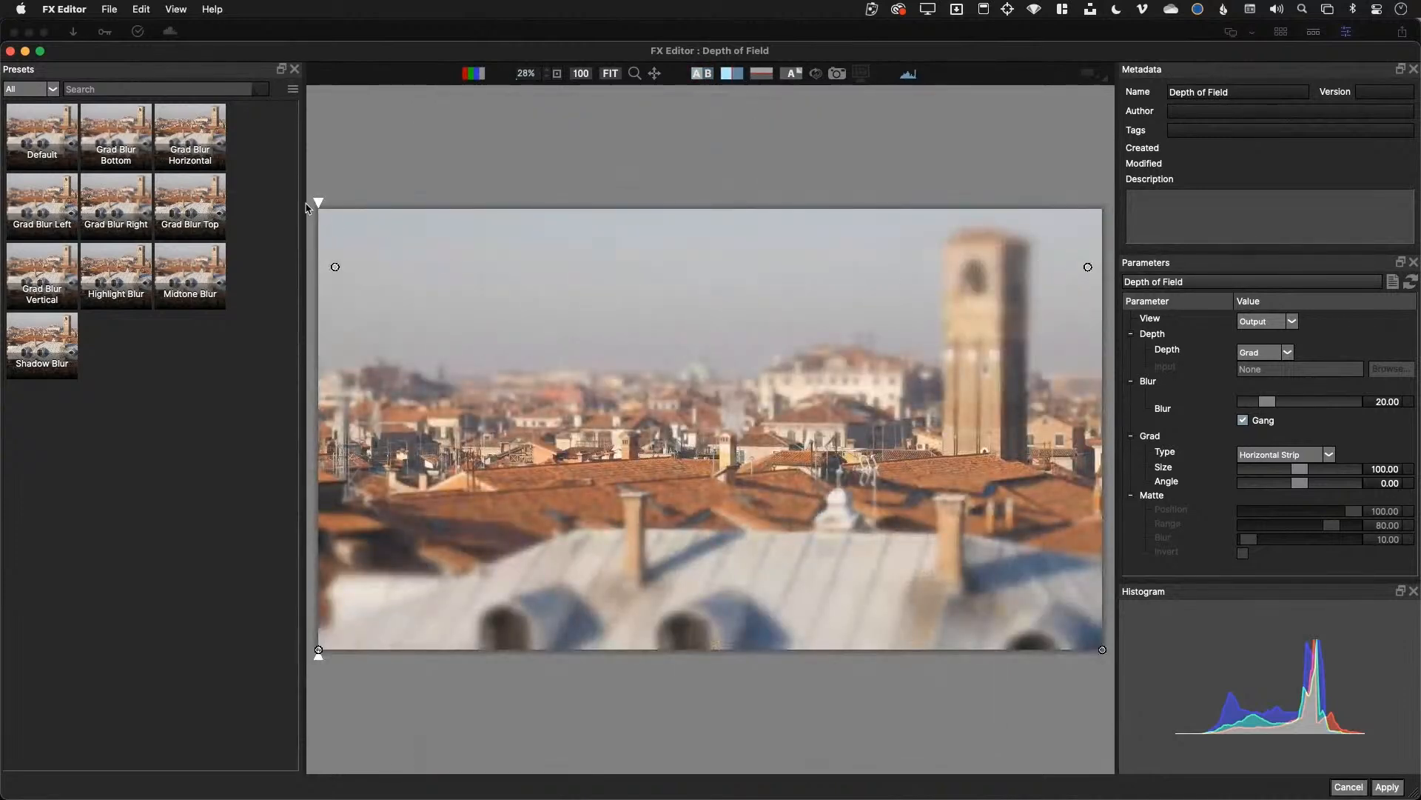
left_click_drag(319, 203, 410, 221)
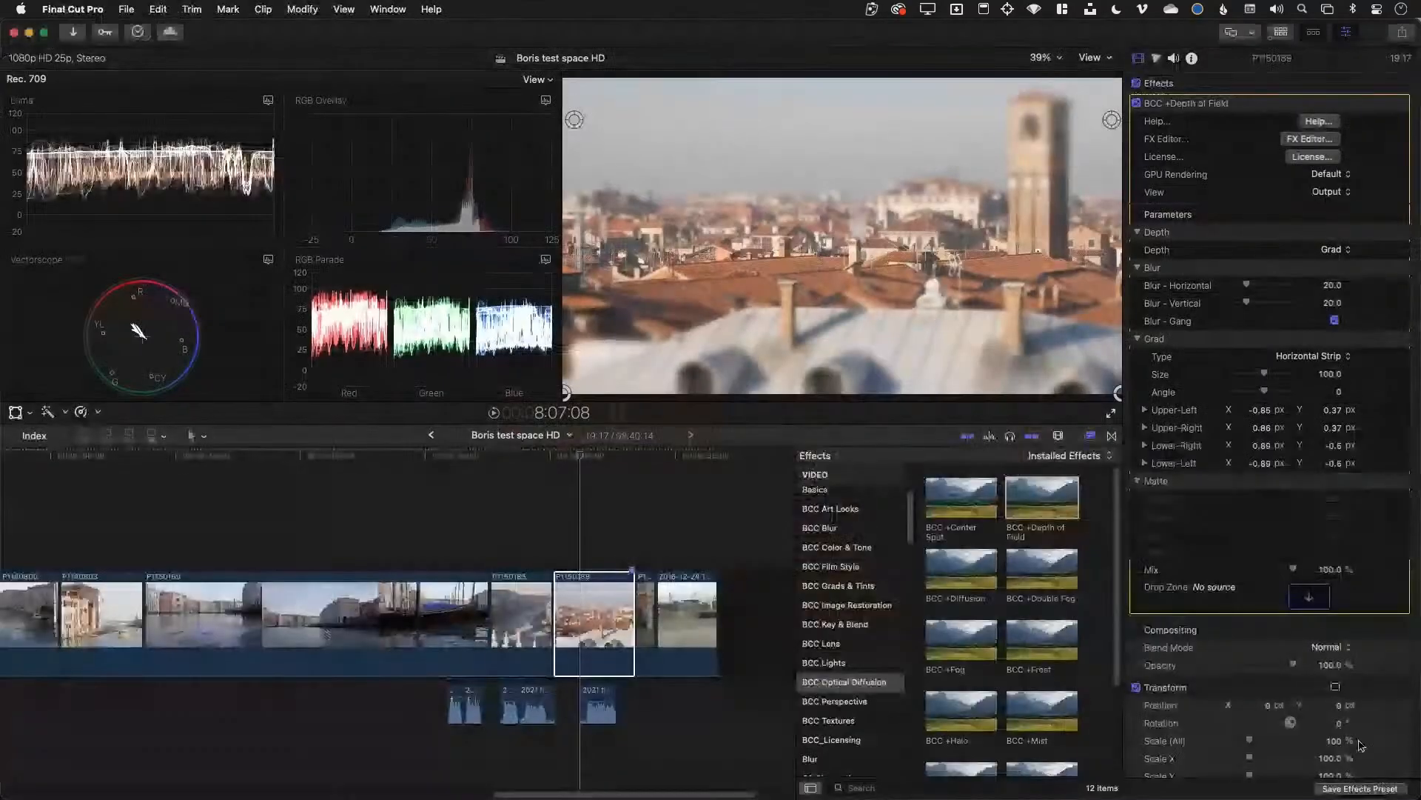
Apply the Depth of Field settings, then preview BCC +Kelvin from BCC Color & Tone on the rooftop clip
left_click(1386, 787)
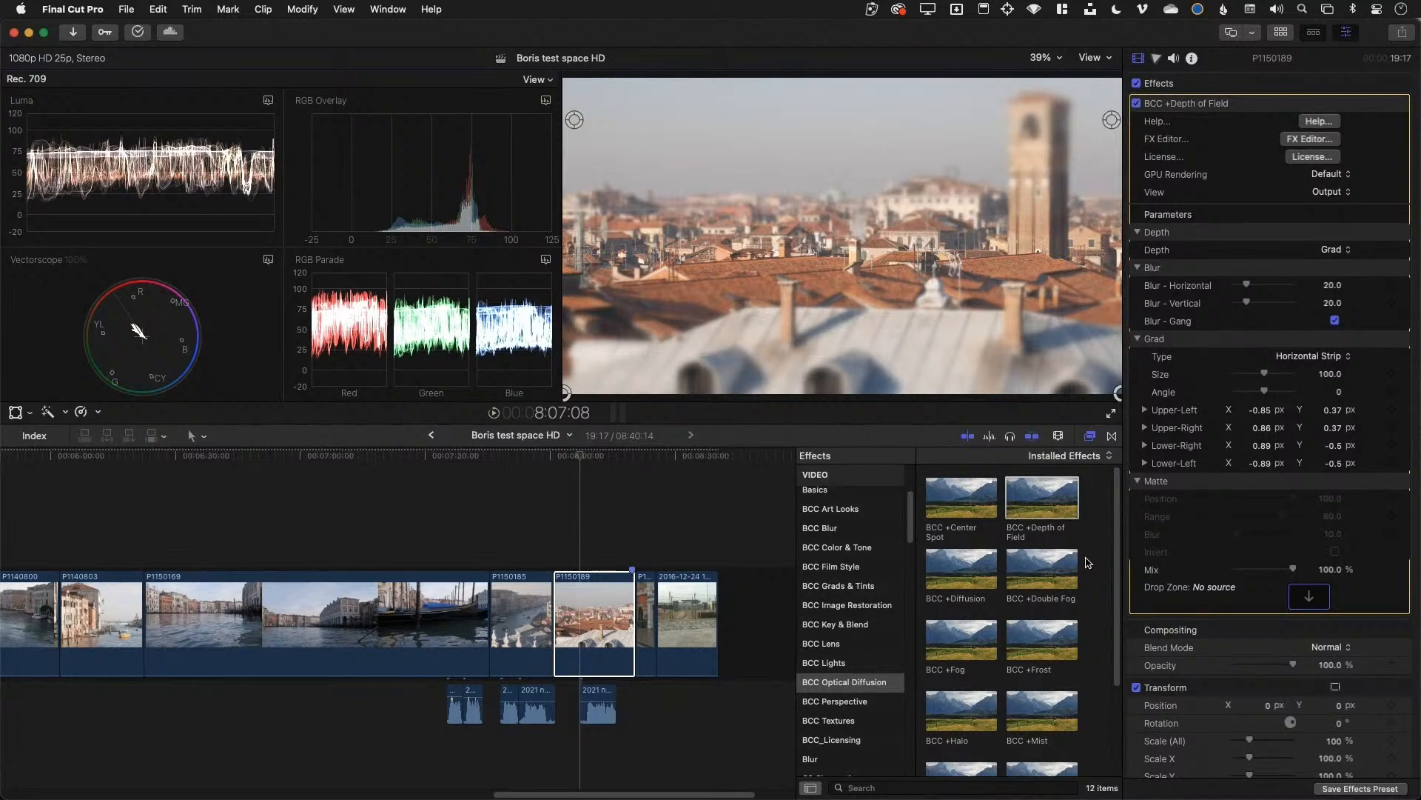
left_click(592, 612)
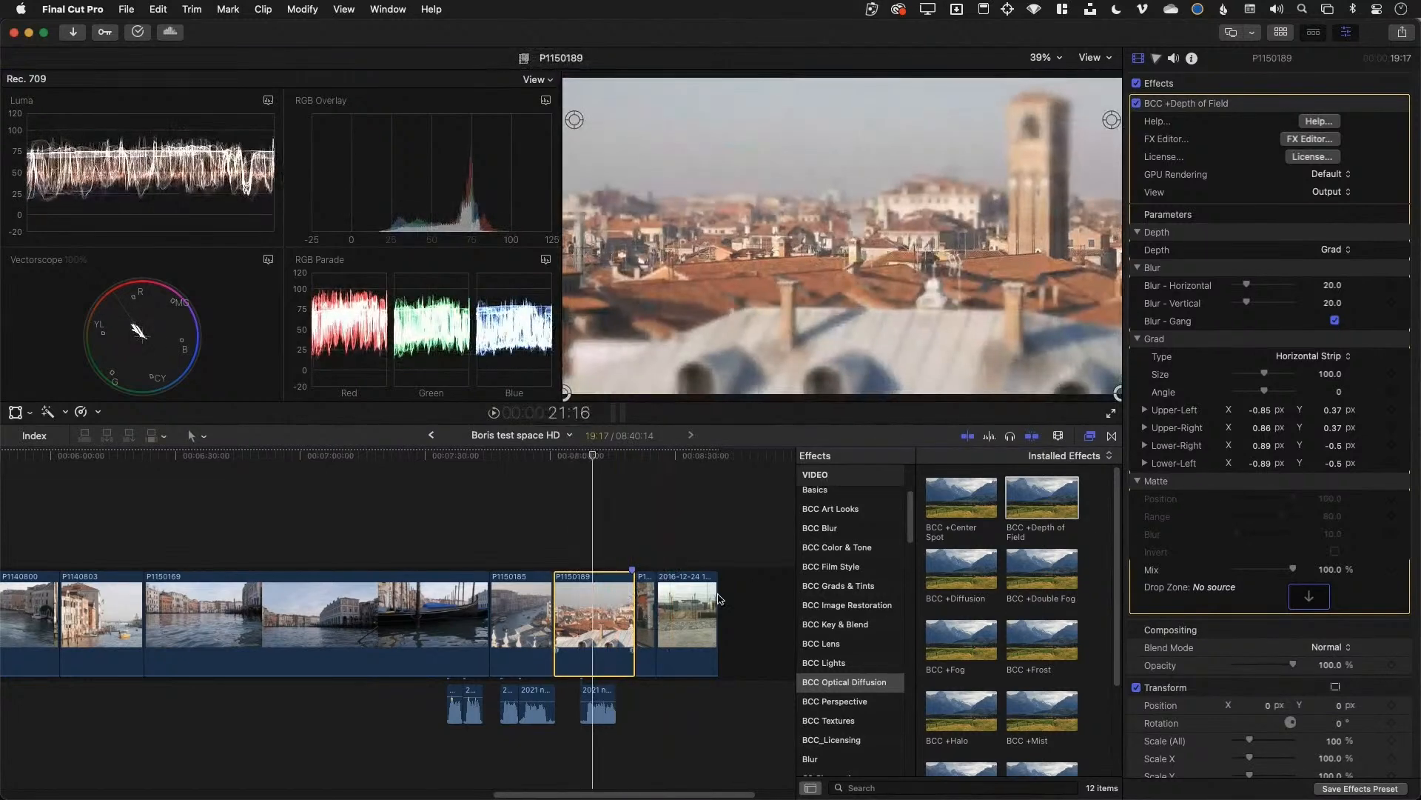
left_click(848, 548)
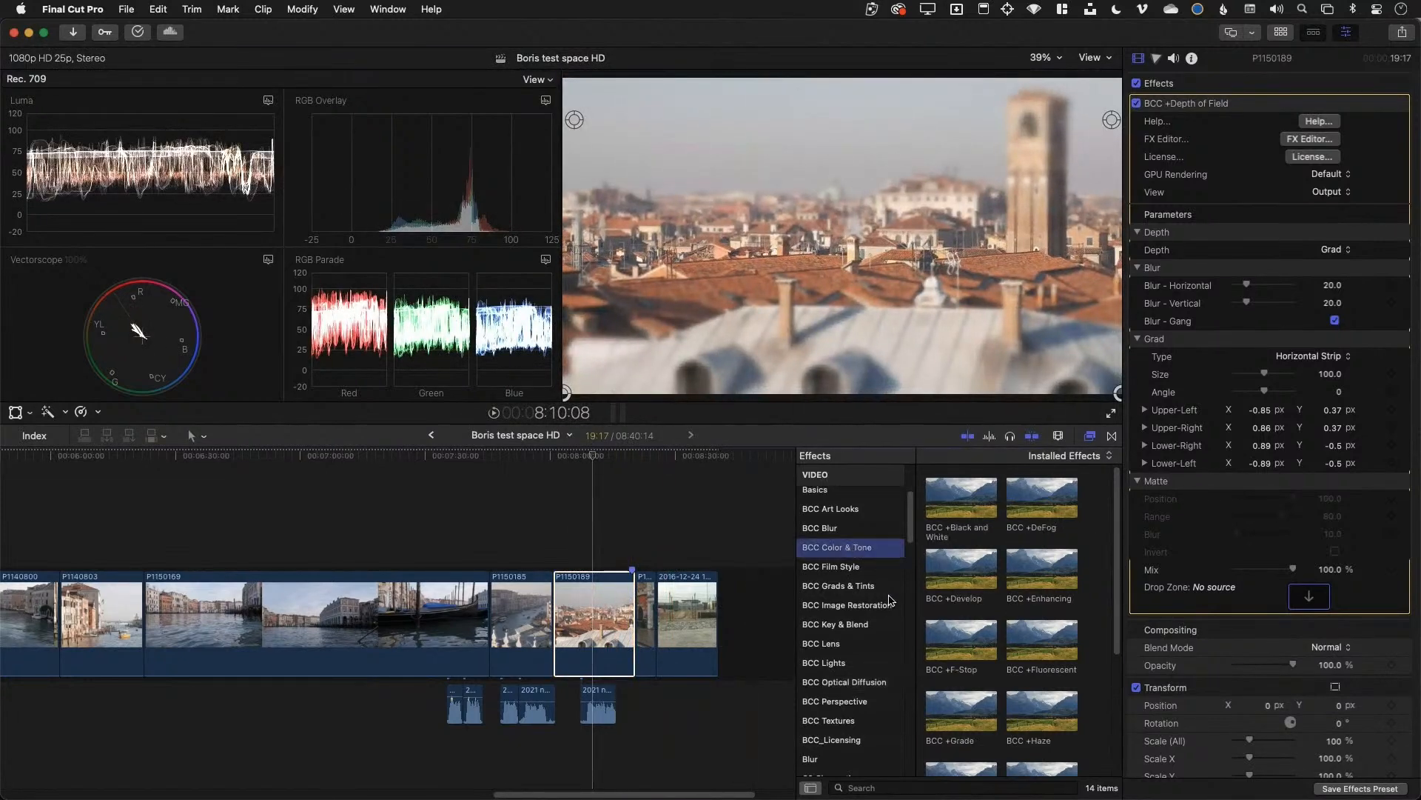
scroll(1007, 637, "down", 5)
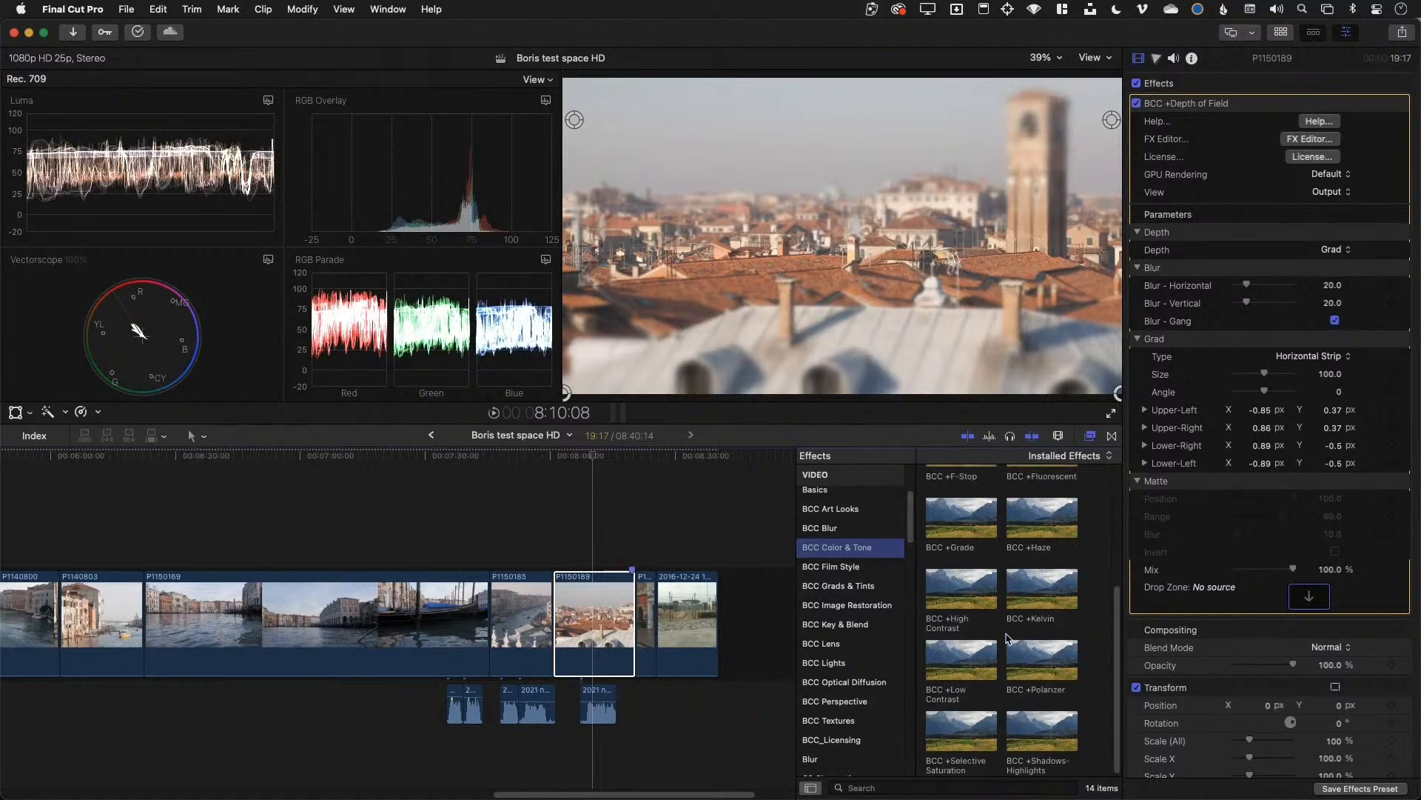
left_click(1034, 601)
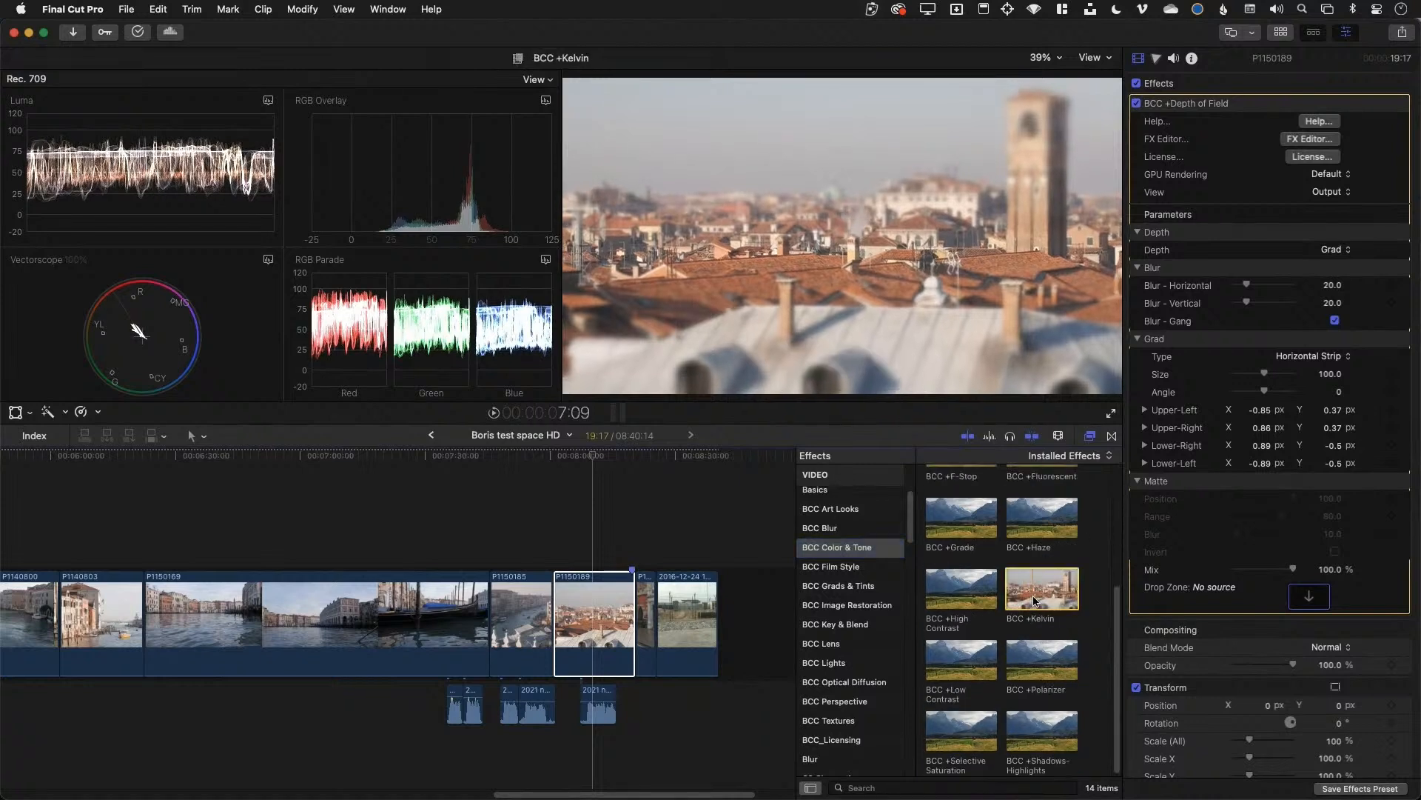
Add BCC +Kelvin to clip P1150189 with Source 4849 and Destination 5759 Kelvin, plus a shape mask
left_click_drag(1037, 601, 607, 615)
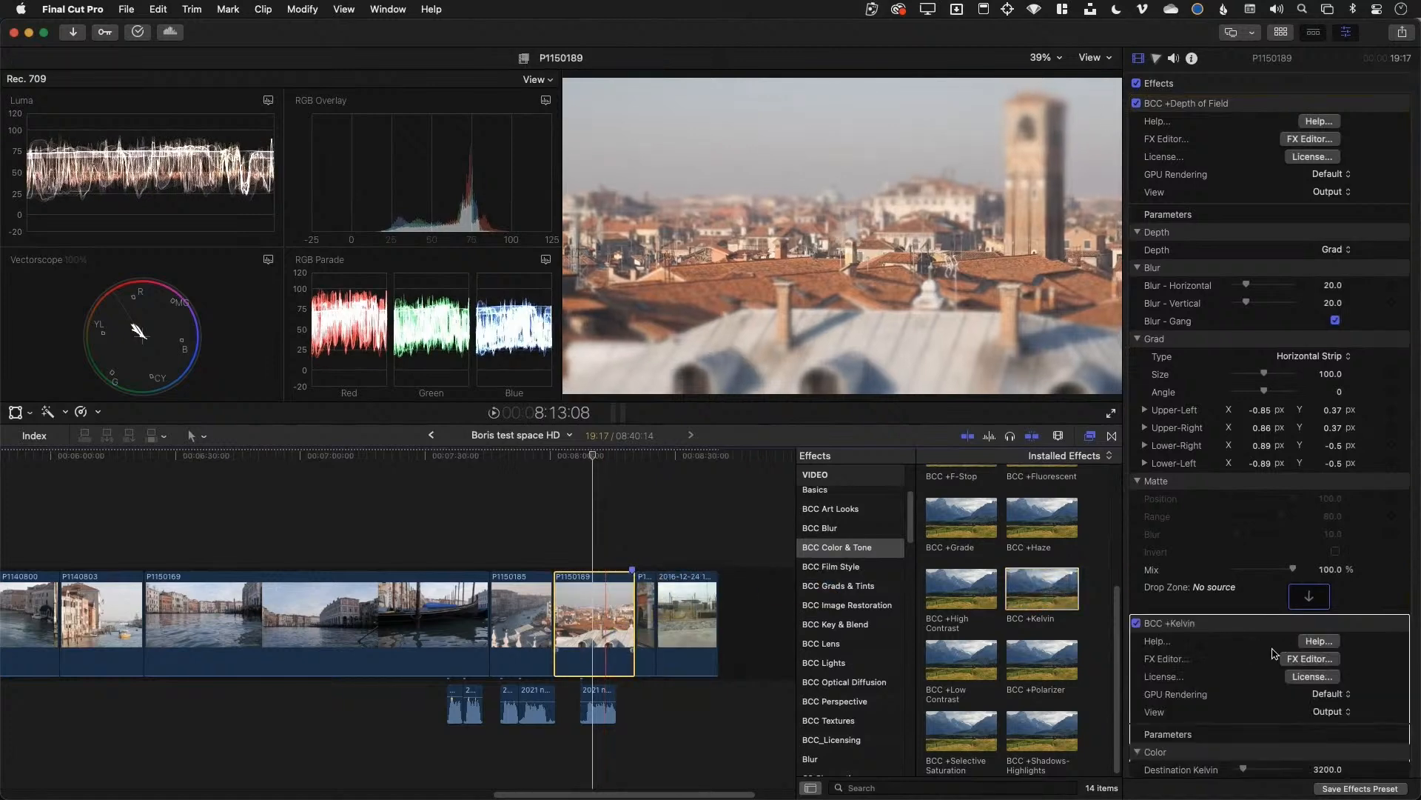
scroll(1273, 653, "down", 3)
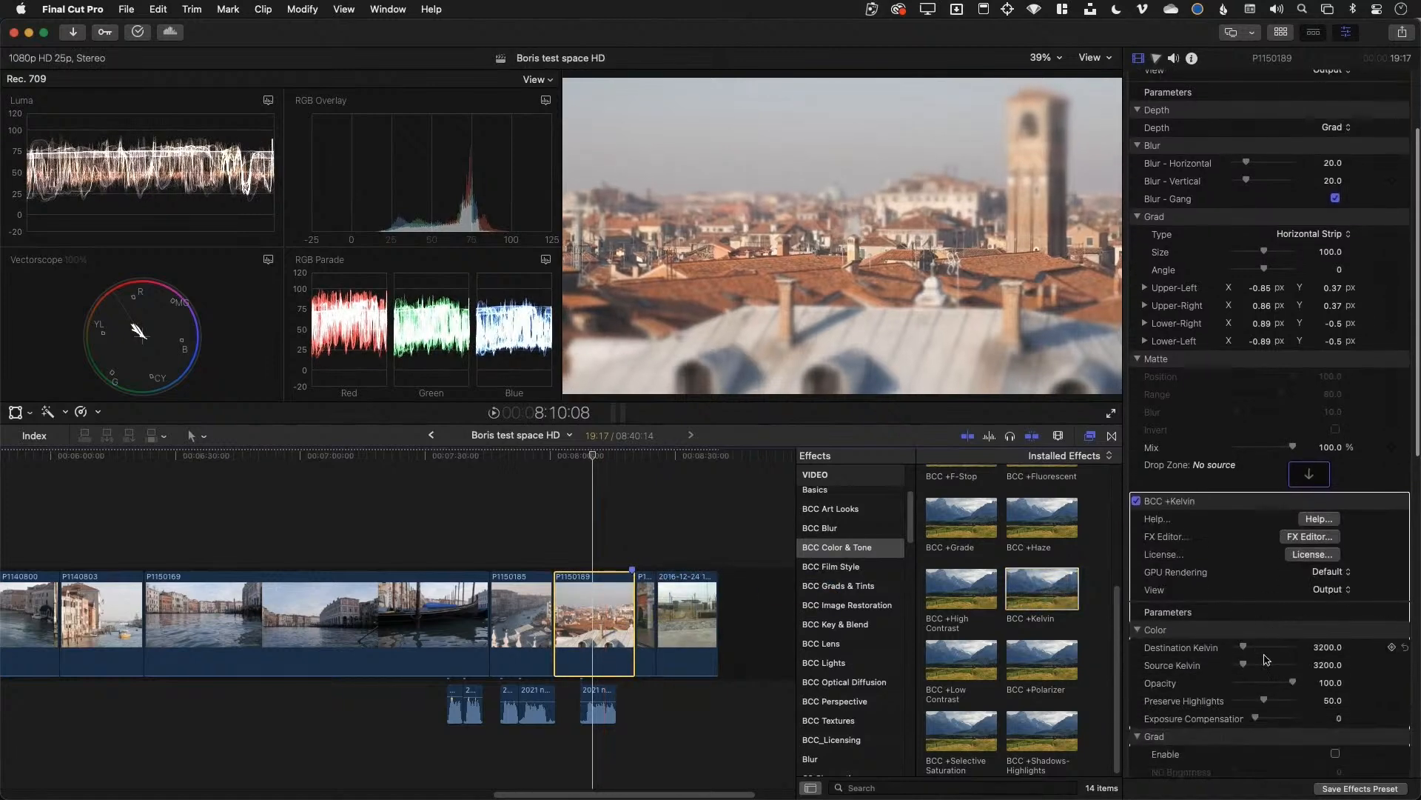
left_click_drag(1325, 665, 1255, 664)
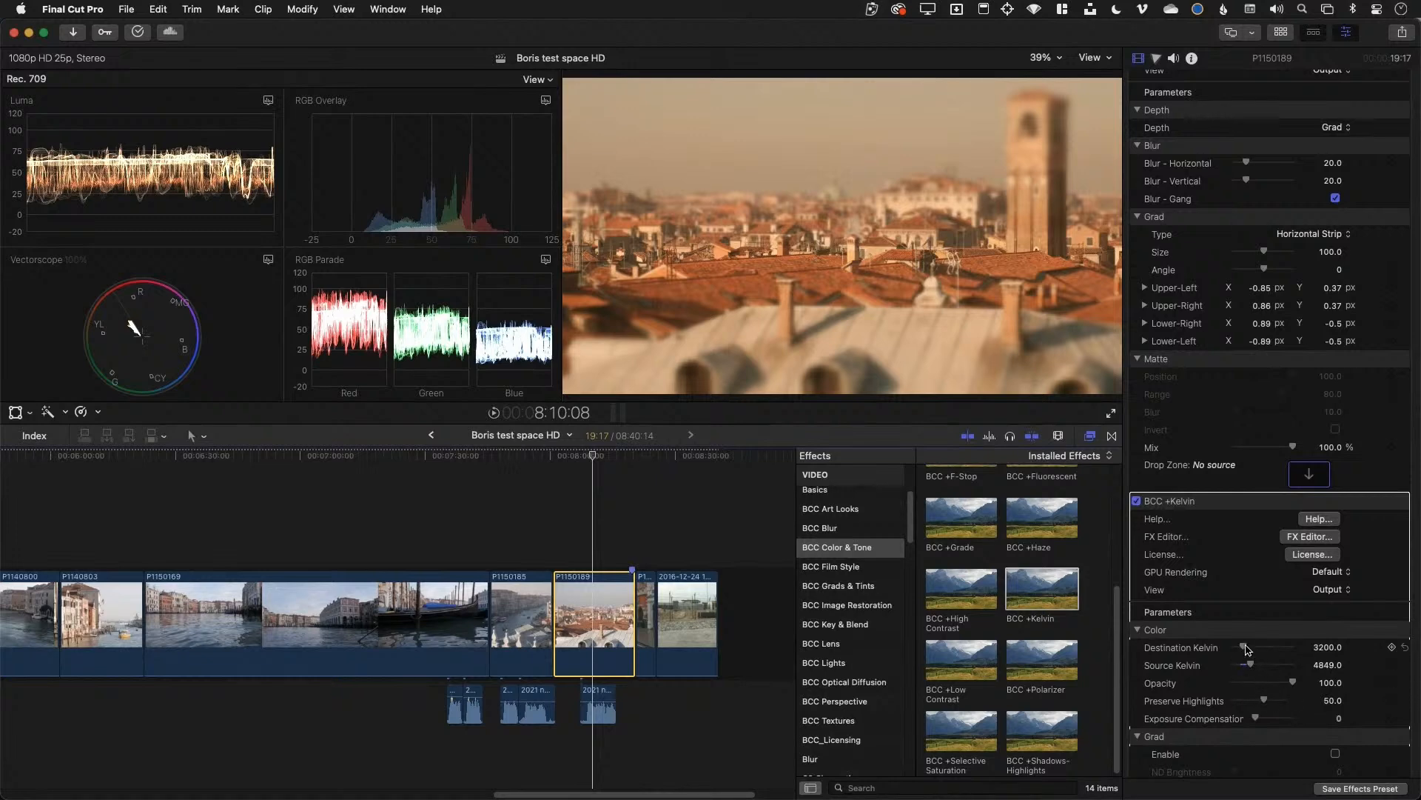
left_click_drag(1247, 649, 1251, 654)
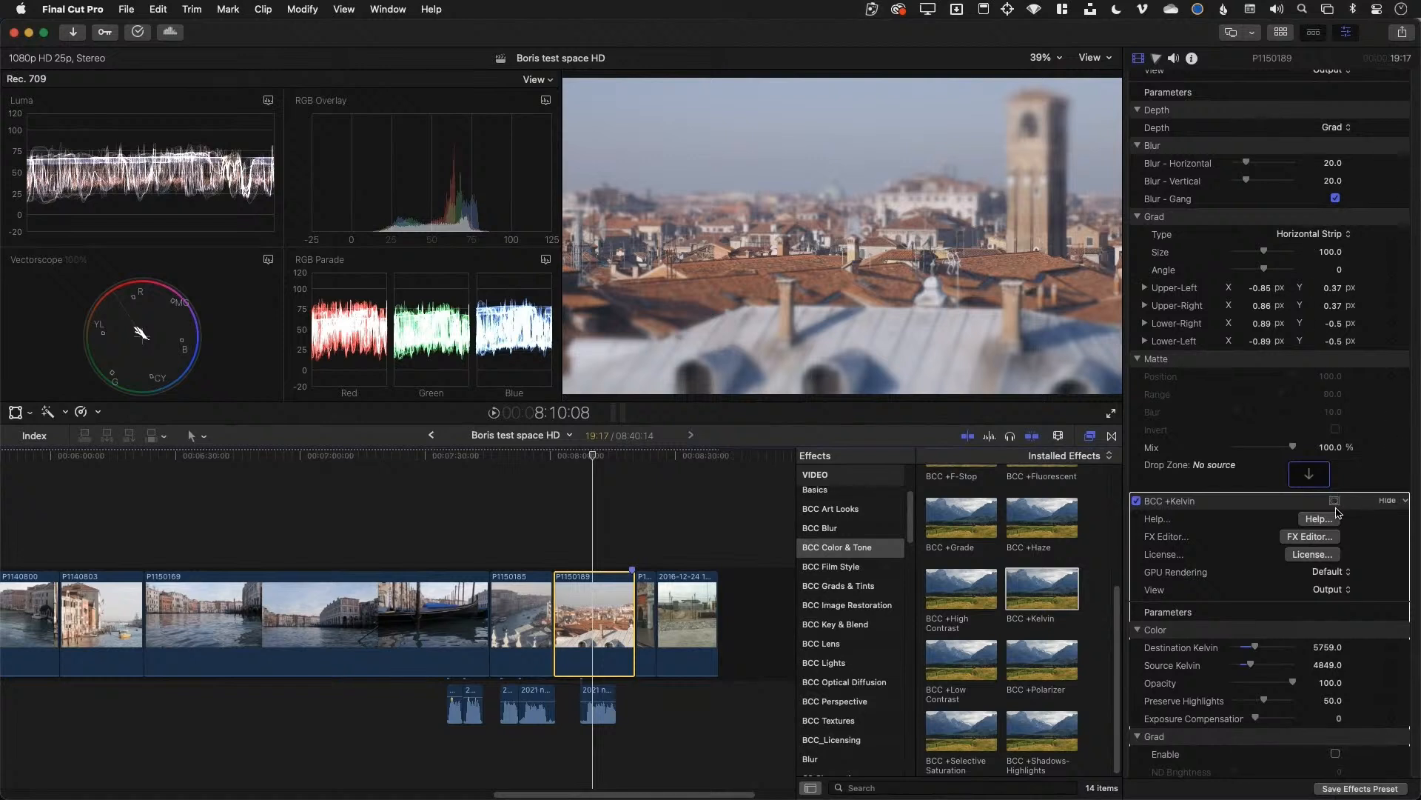
left_click(1336, 503)
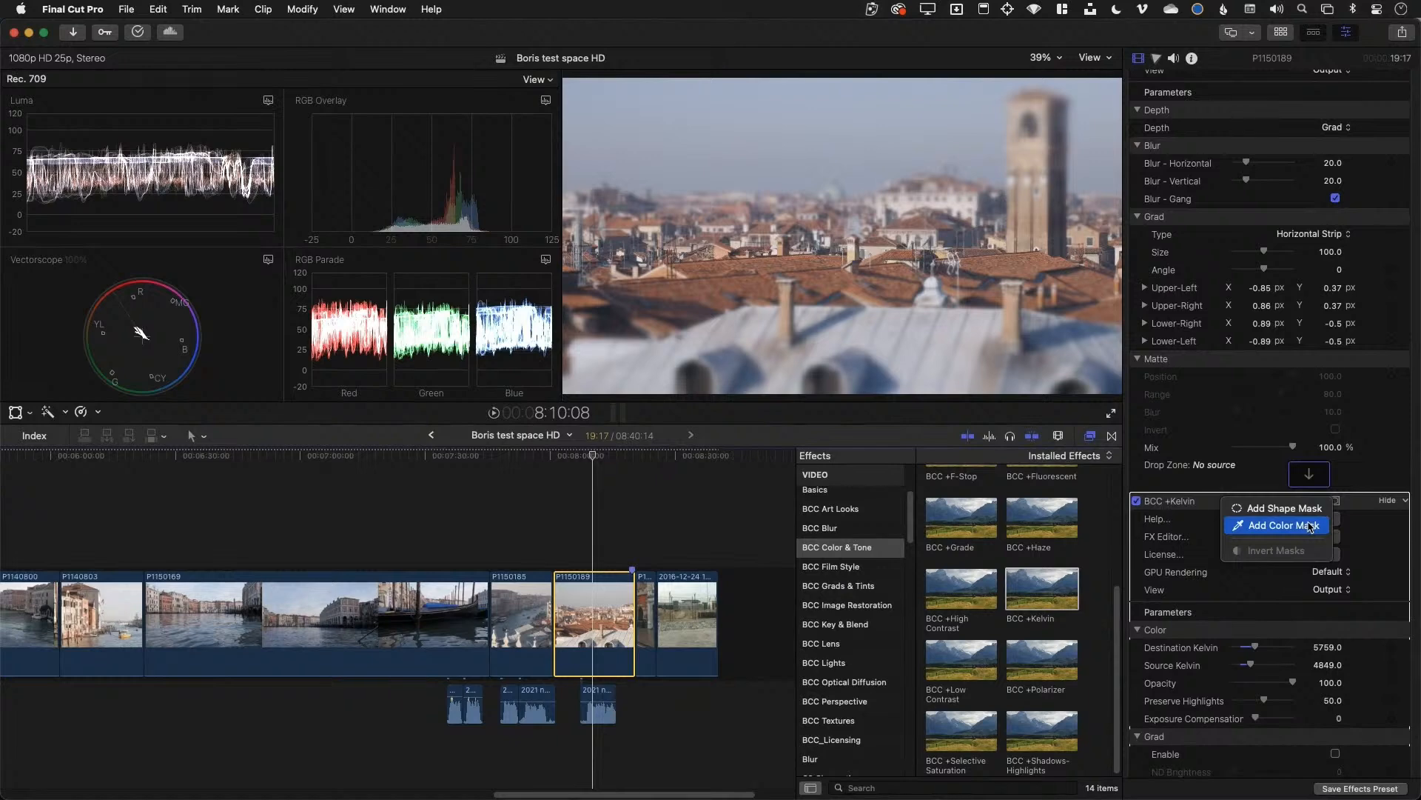
left_click(1285, 508)
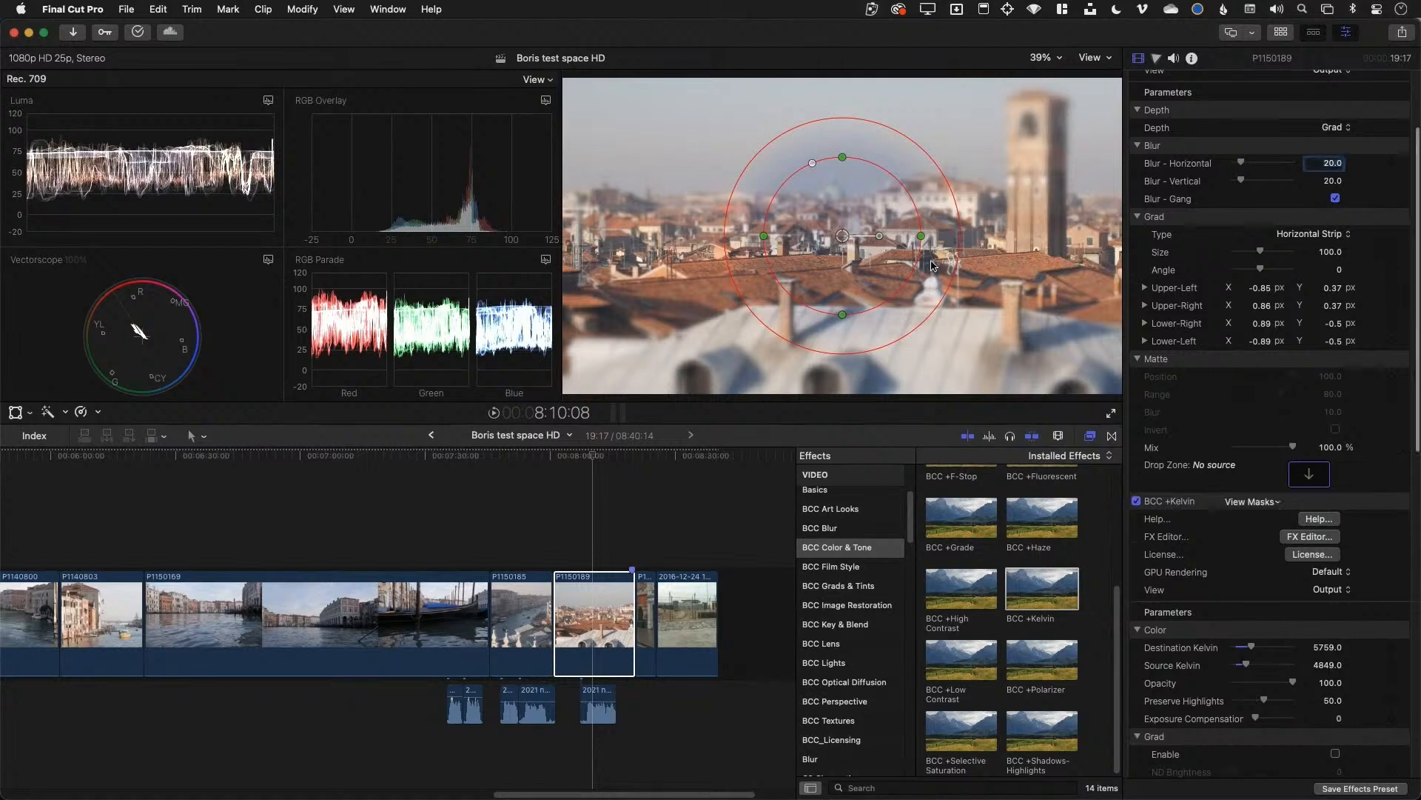
Set Destination Kelvin to 8977; widen, rotate, feather and move the mask over the foreground roof
left_click_drag(921, 235, 979, 234)
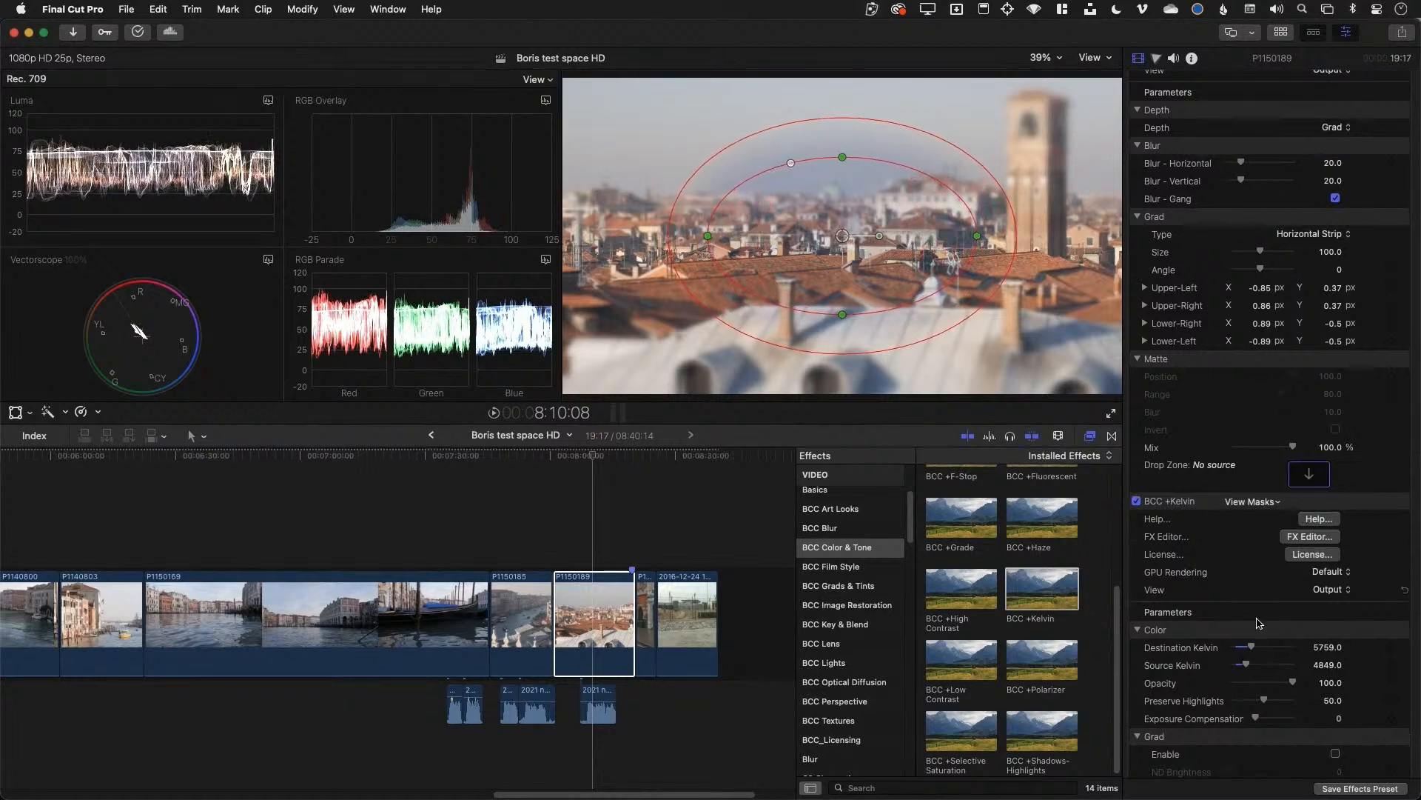
left_click(1267, 647)
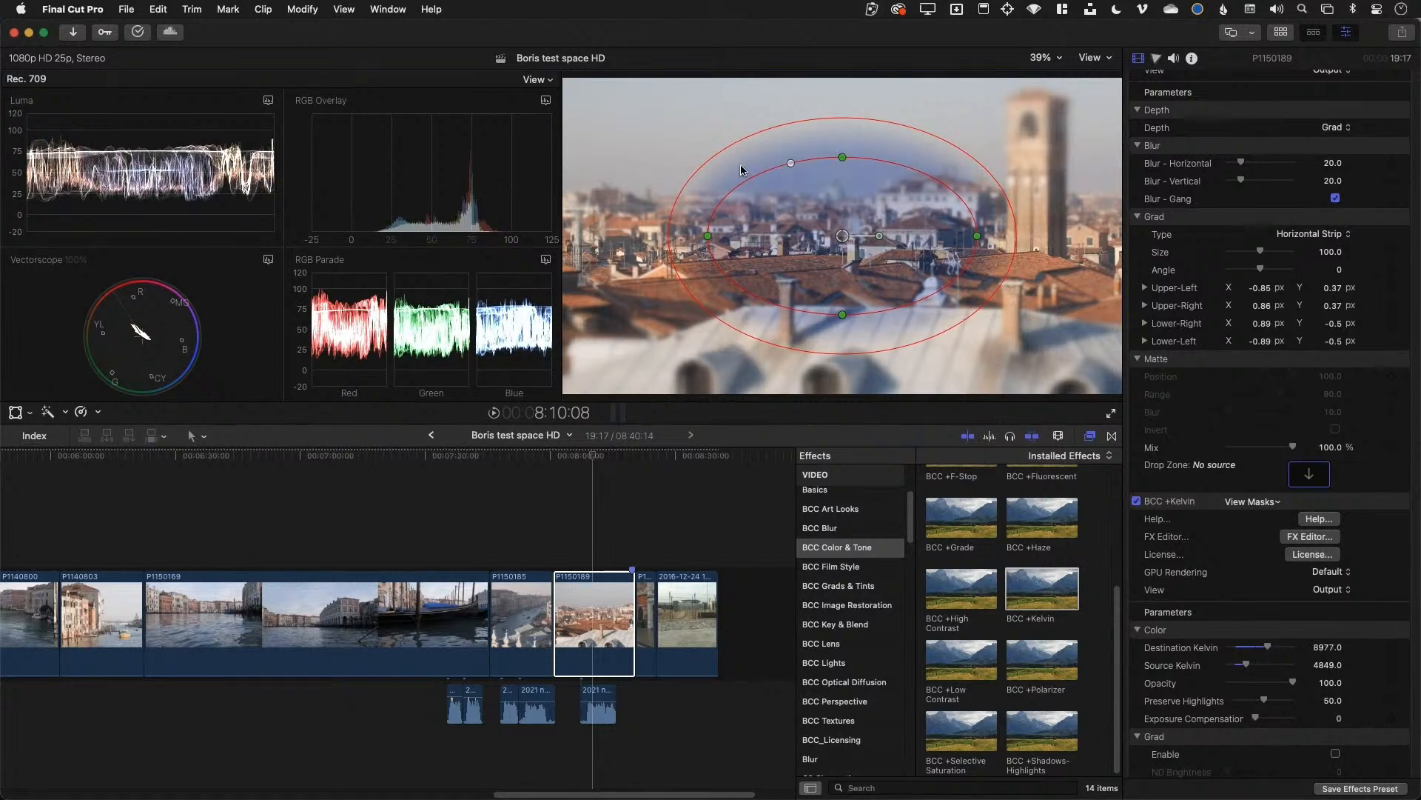
left_click_drag(791, 163, 755, 168)
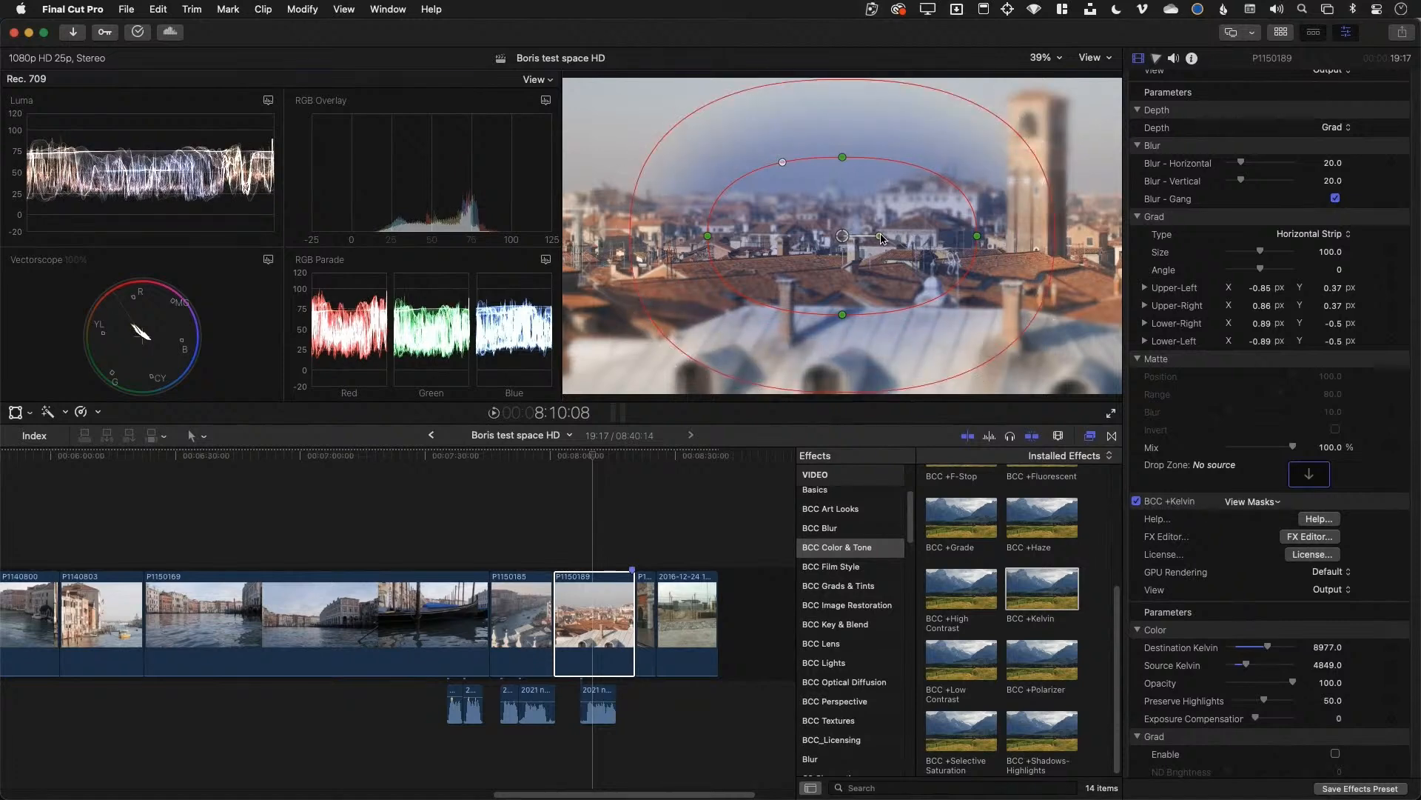
left_click_drag(880, 236, 878, 227)
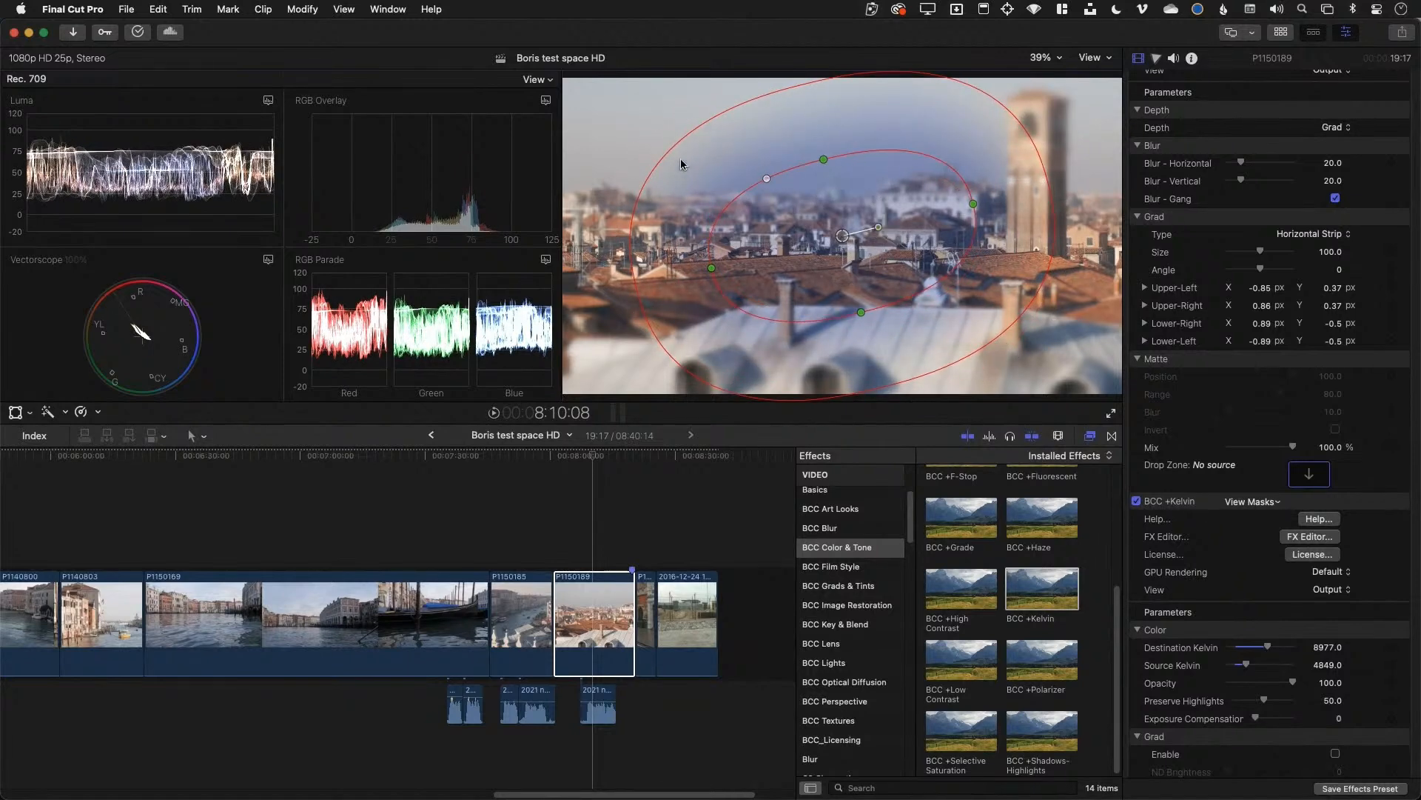
left_click_drag(669, 148, 543, 80)
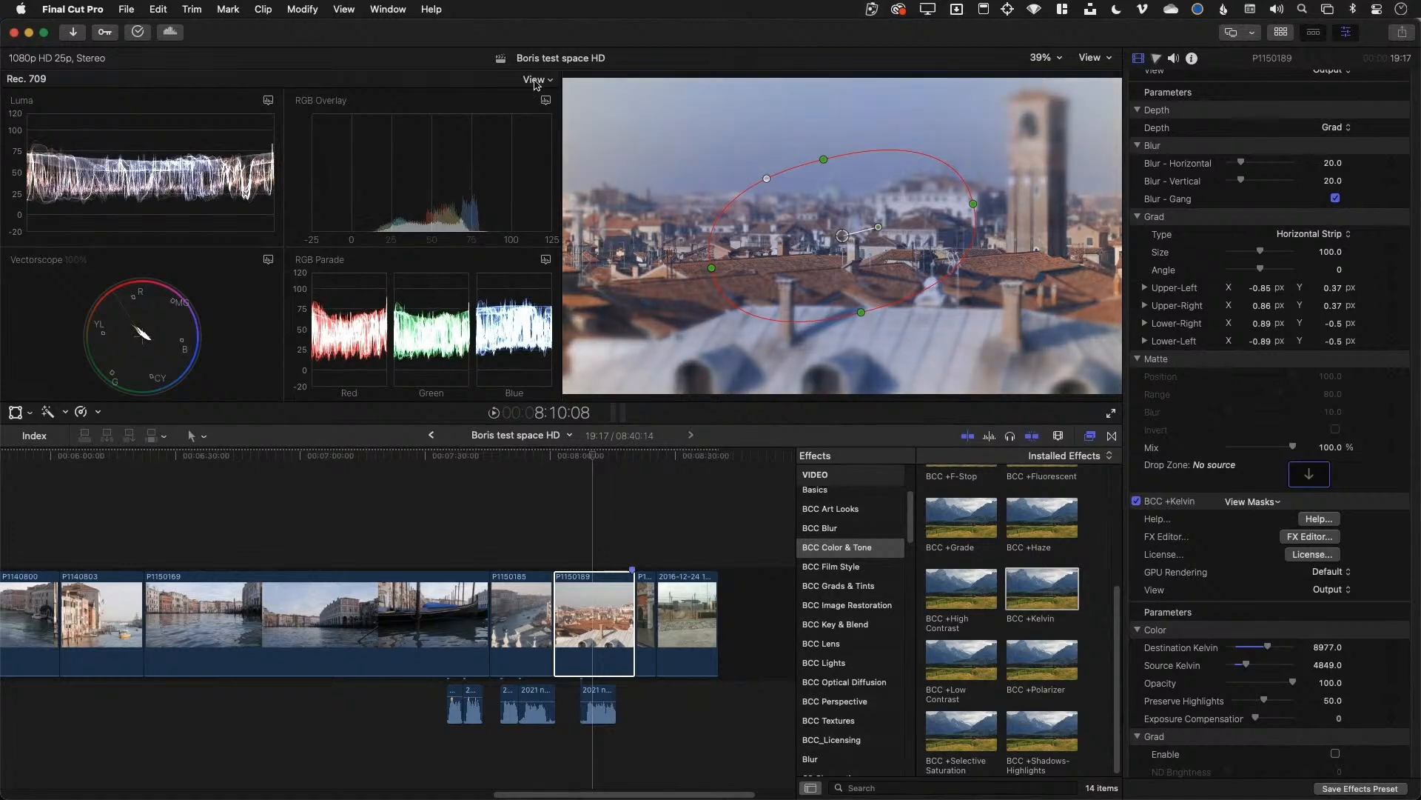
left_click_drag(850, 229, 956, 342)
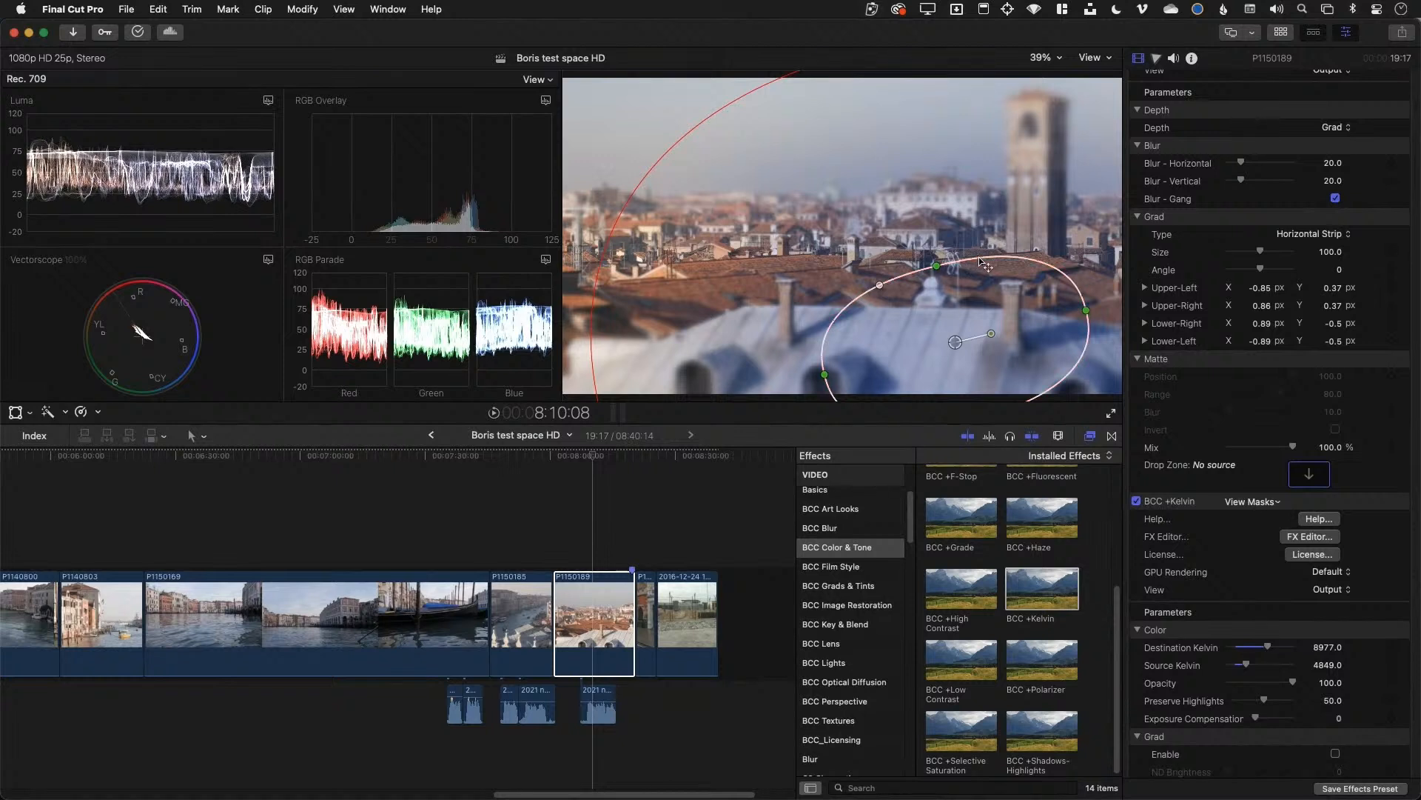
left_click_drag(982, 257, 977, 282)
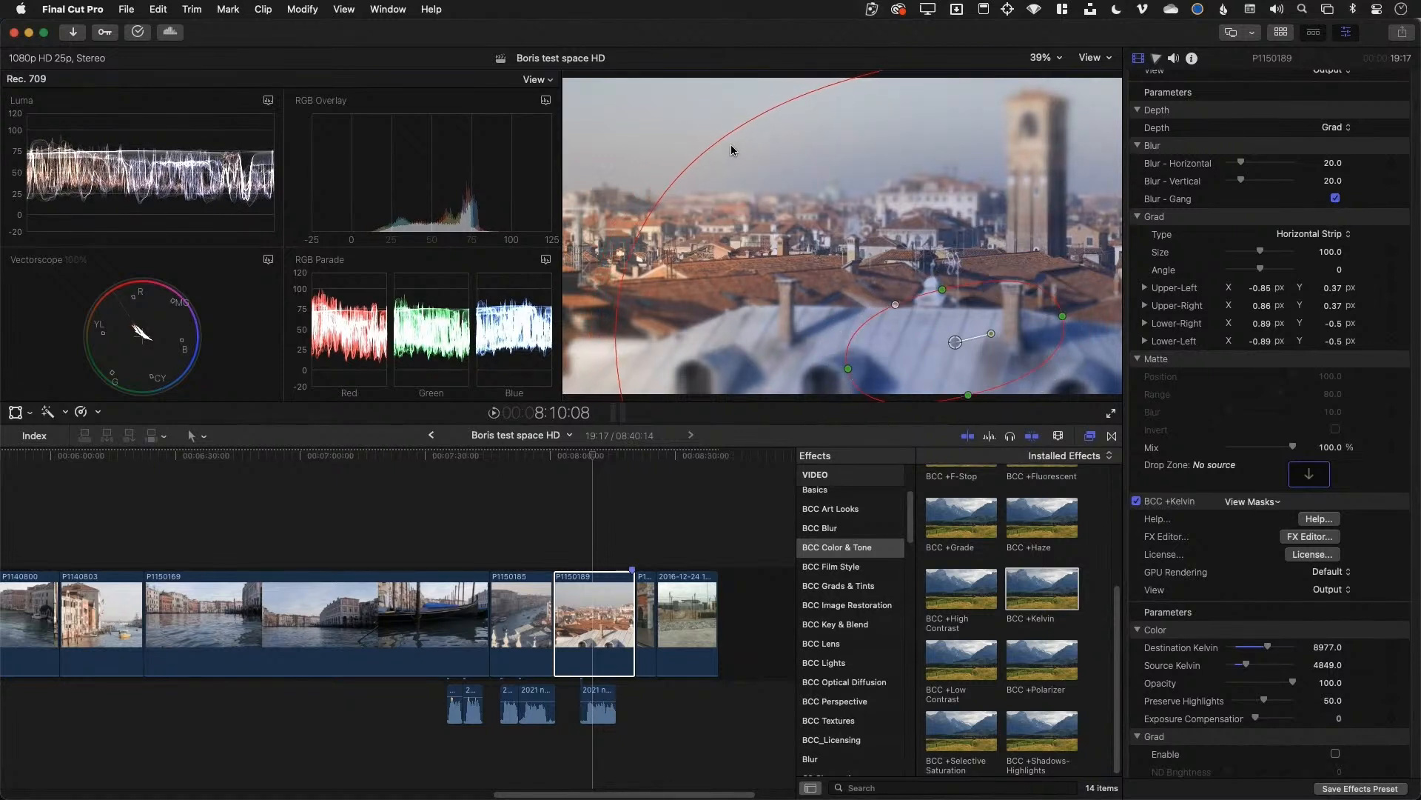
left_click_drag(730, 148, 673, 102)
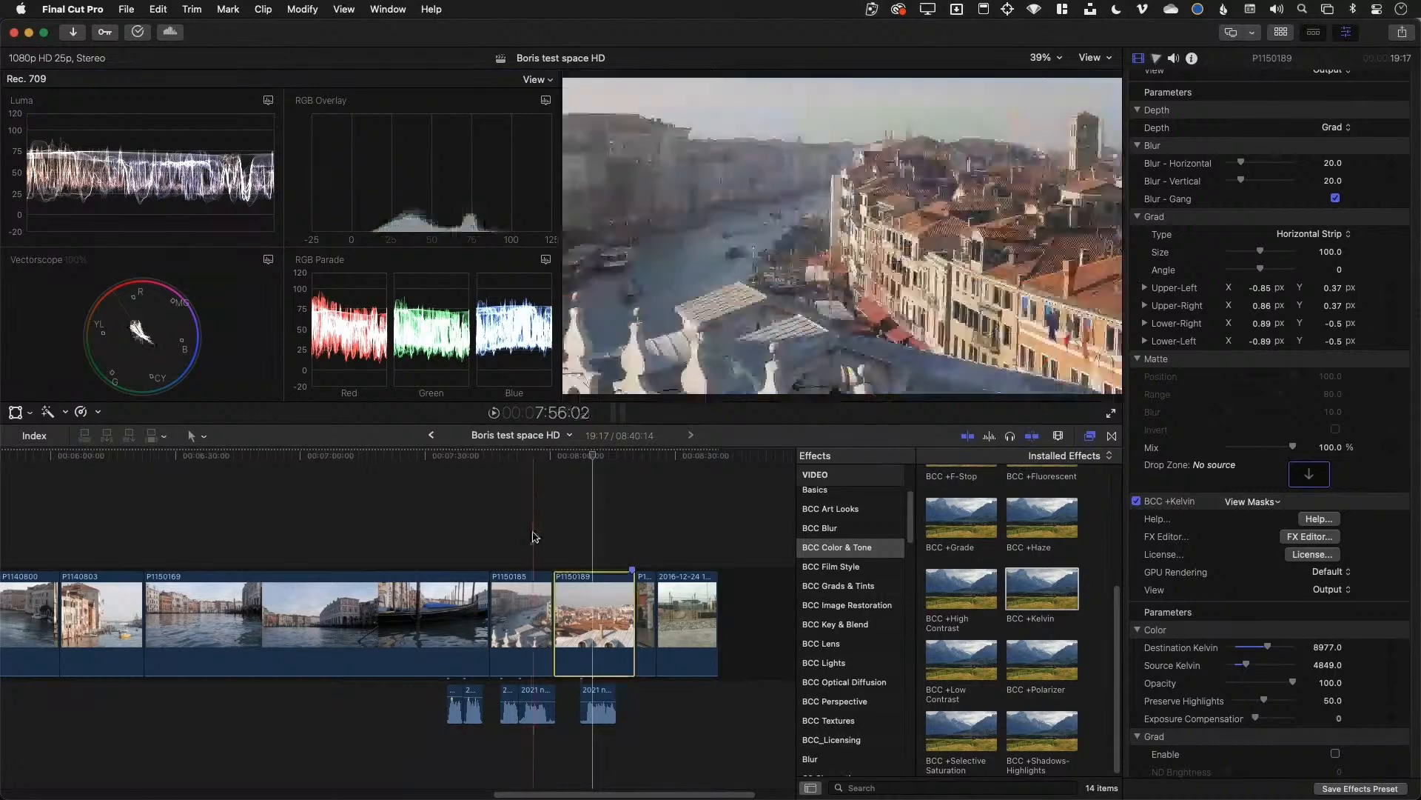
Start timeline playback to review the graded Venice clips
key("space")
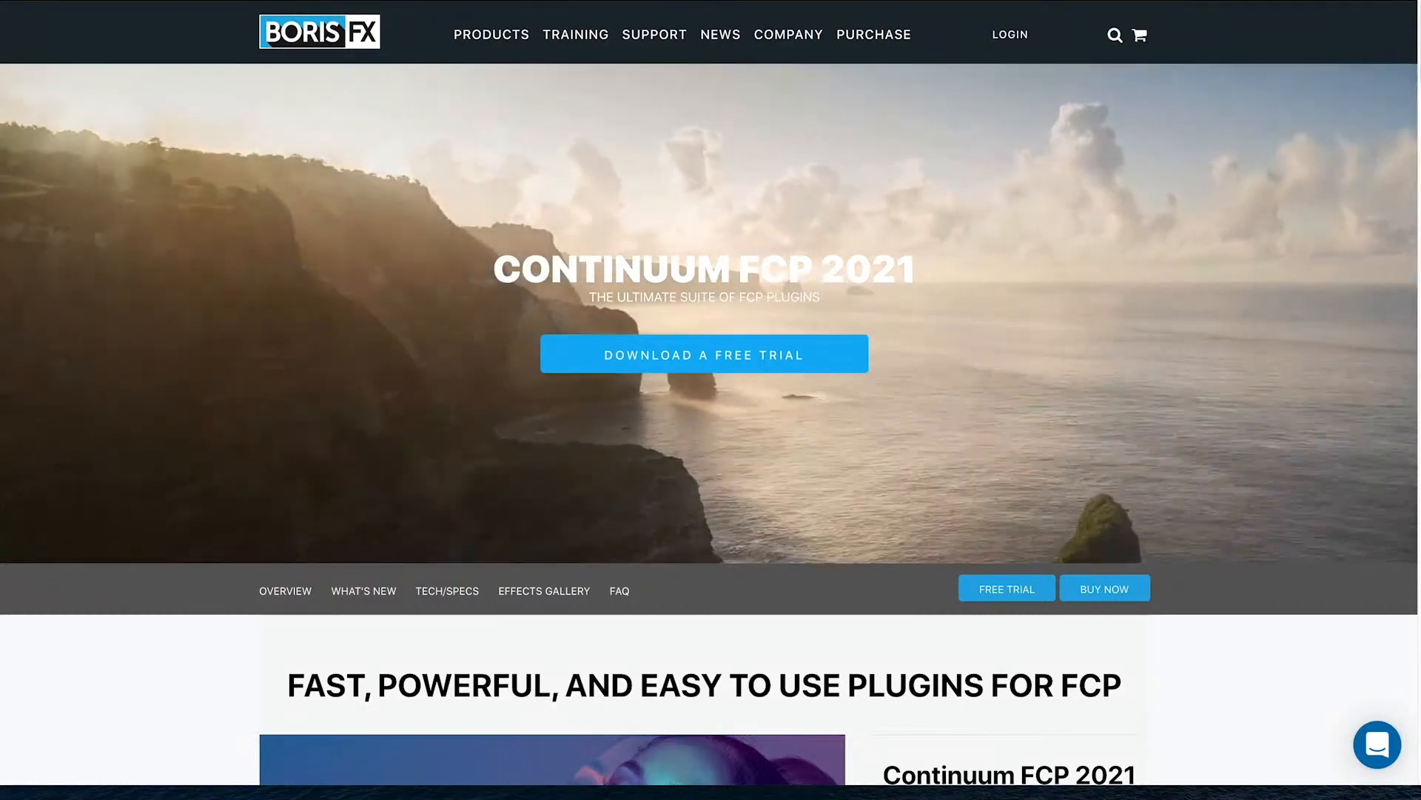
Scroll down the Continuum FCP page and slide through the portrait before/after comparison
scroll(709, 424, "down", 3)
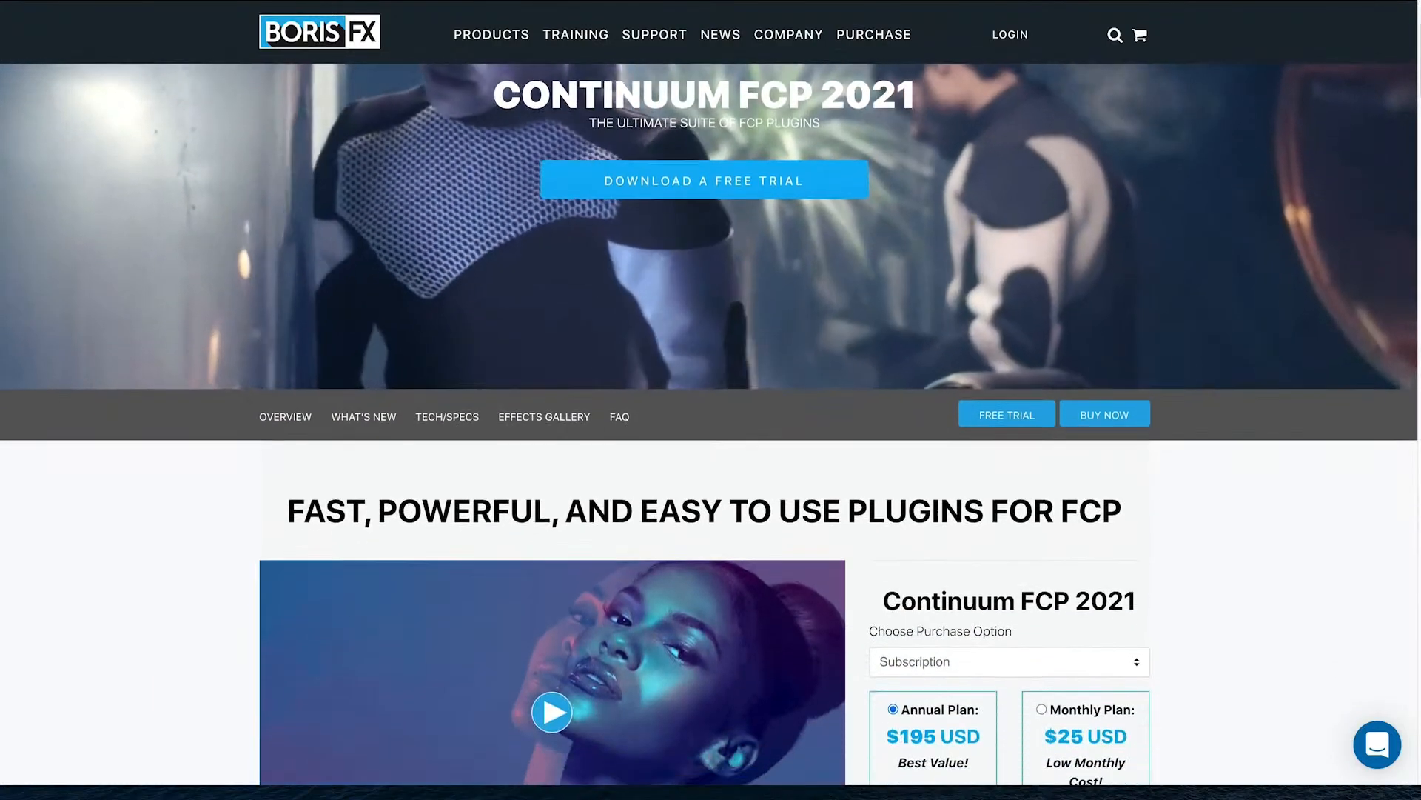
scroll(709, 424, "down", 4)
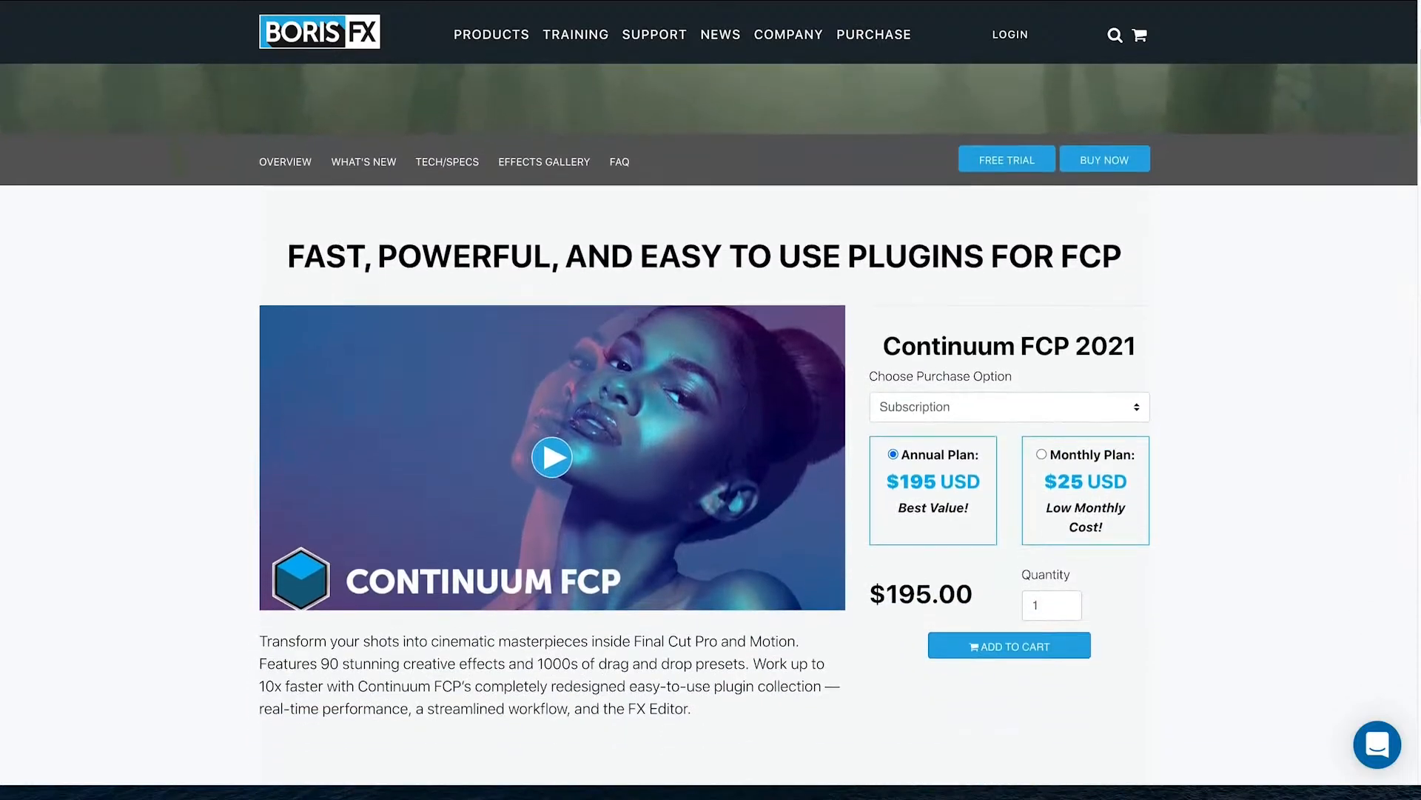
scroll(709, 424, "down", 4)
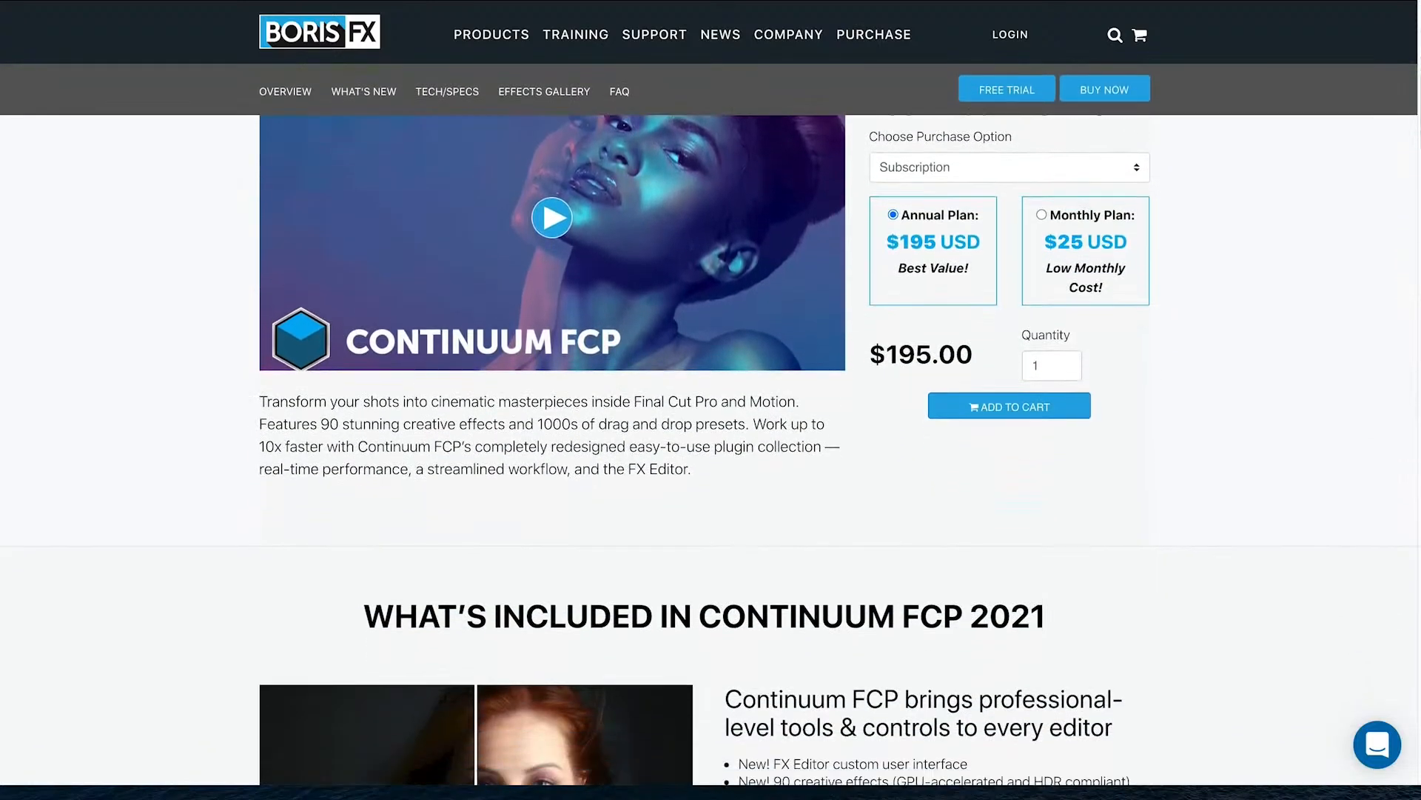
scroll(709, 425, "down", 4)
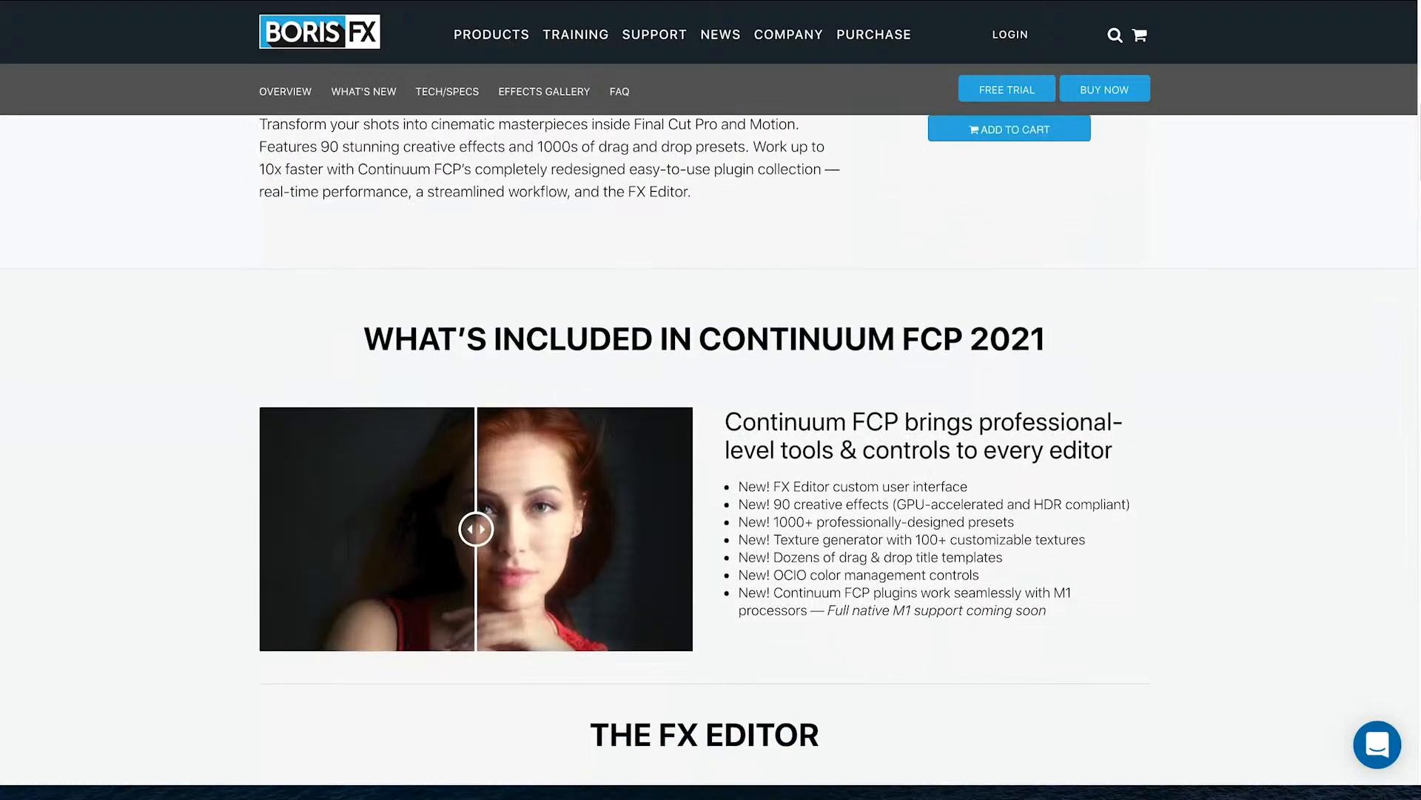
scroll(1412, 213, "down", 2)
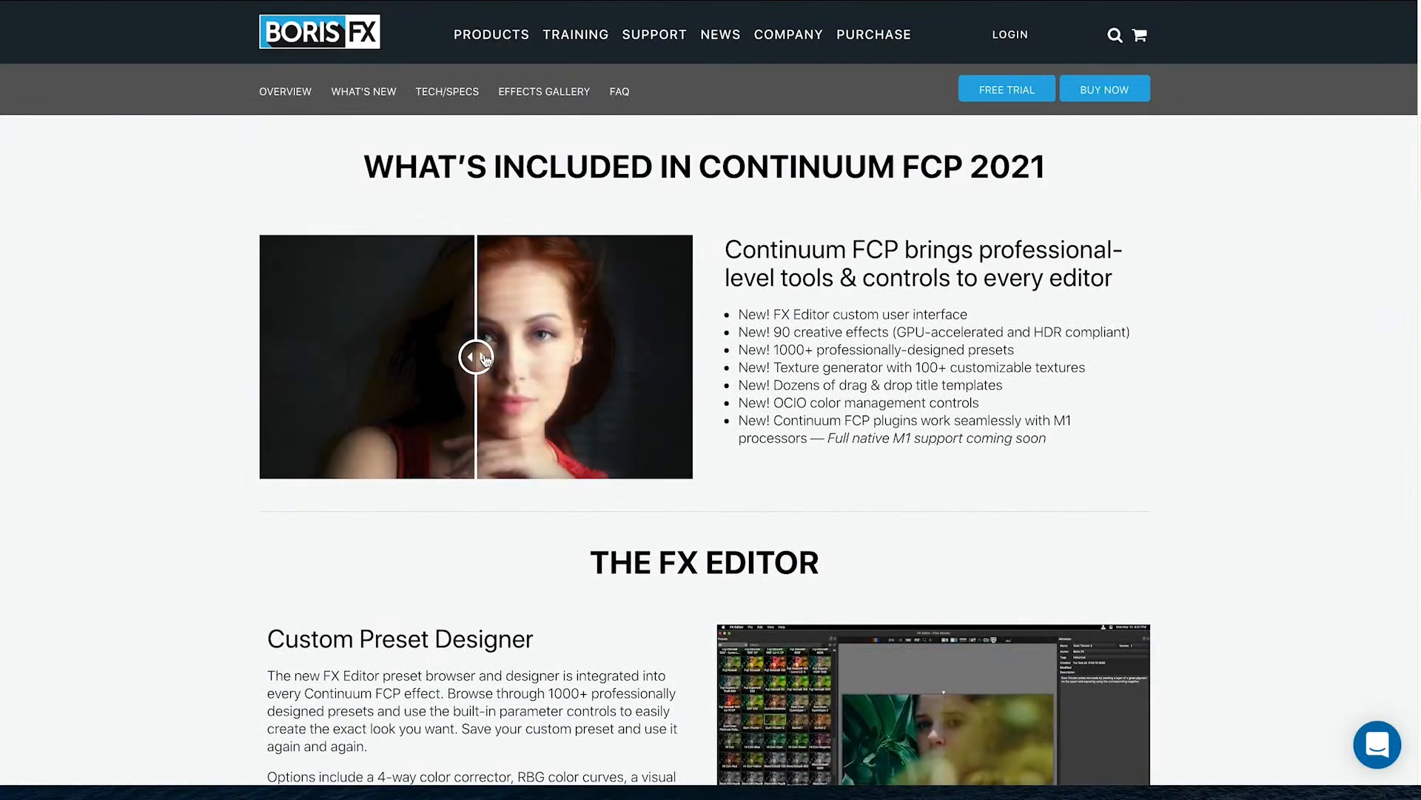
left_click_drag(476, 357, 615, 357)
left_click_drag(514, 368, 471, 396)
left_click_drag(664, 397, 693, 397)
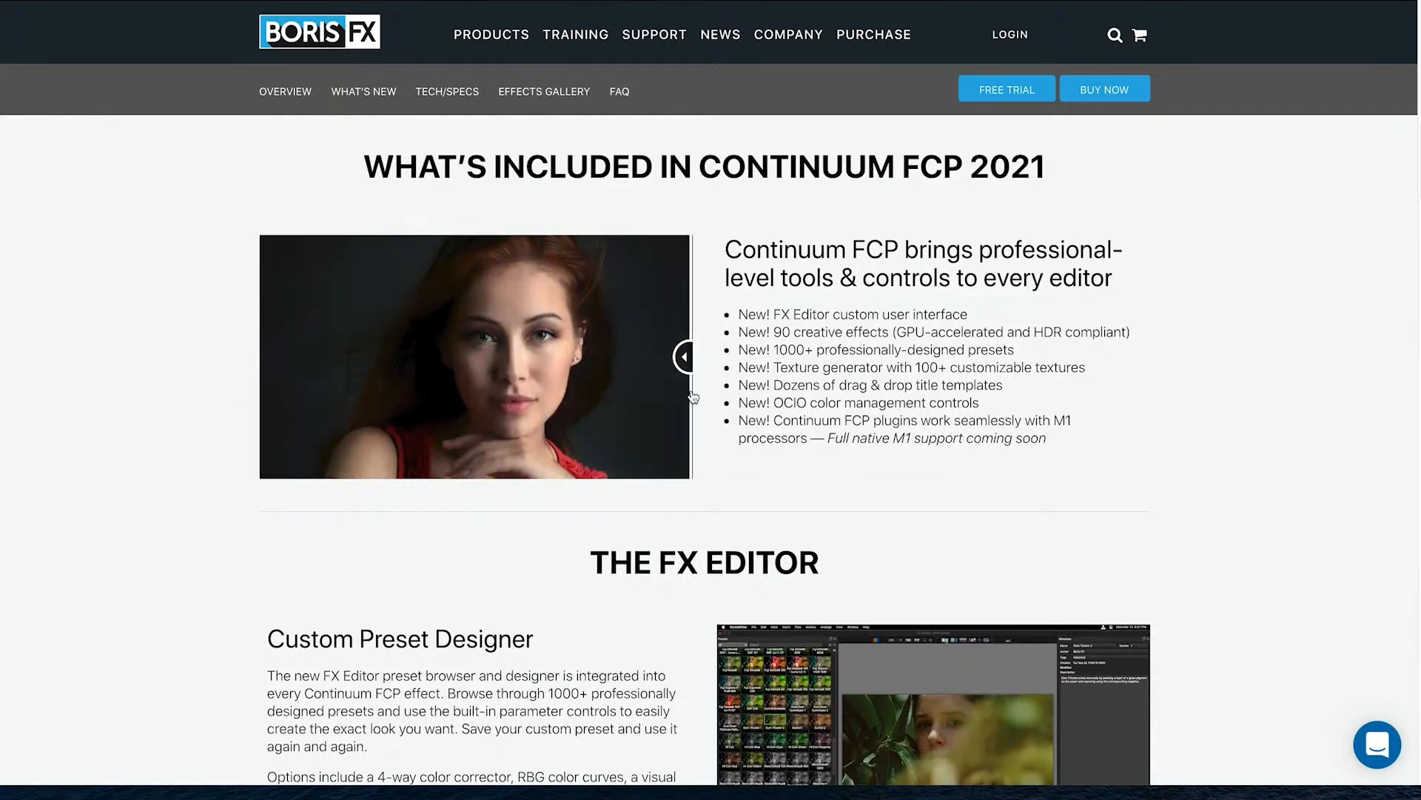
left_click_drag(605, 400, 222, 393)
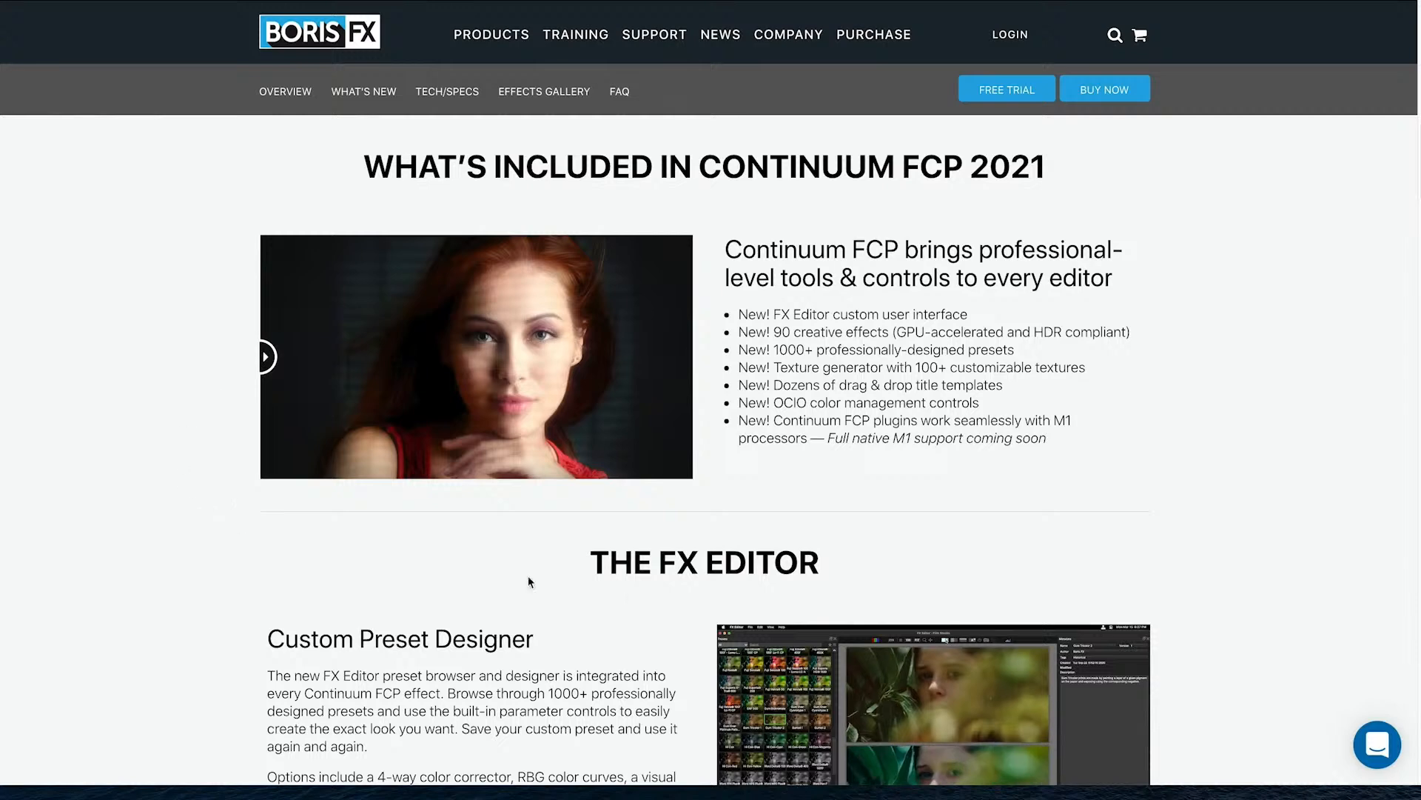
Reveal the graded Film Stocks and Looks Development results, then scroll to Optical Filter Emulators
scroll(705, 444, "down", 5)
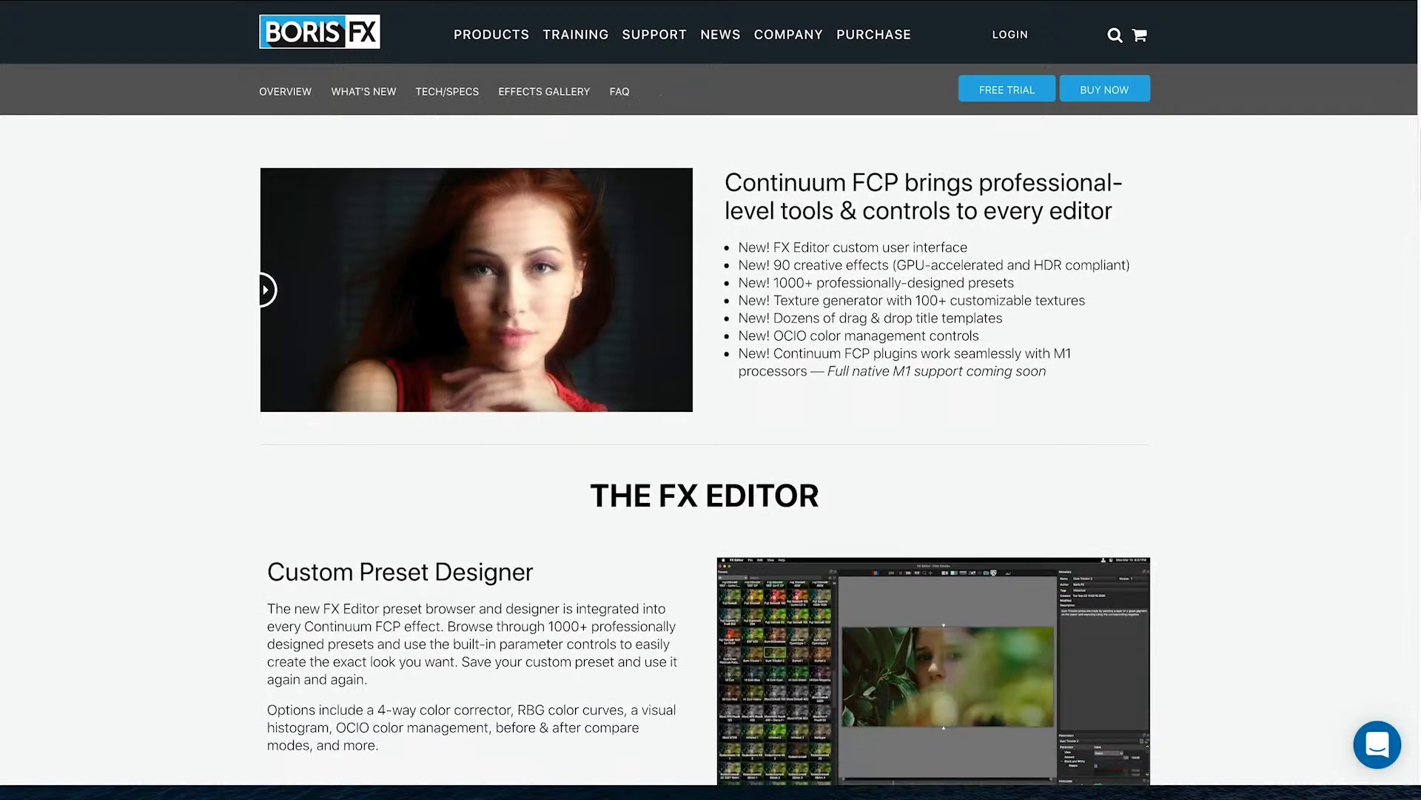
scroll(705, 444, "down", 3)
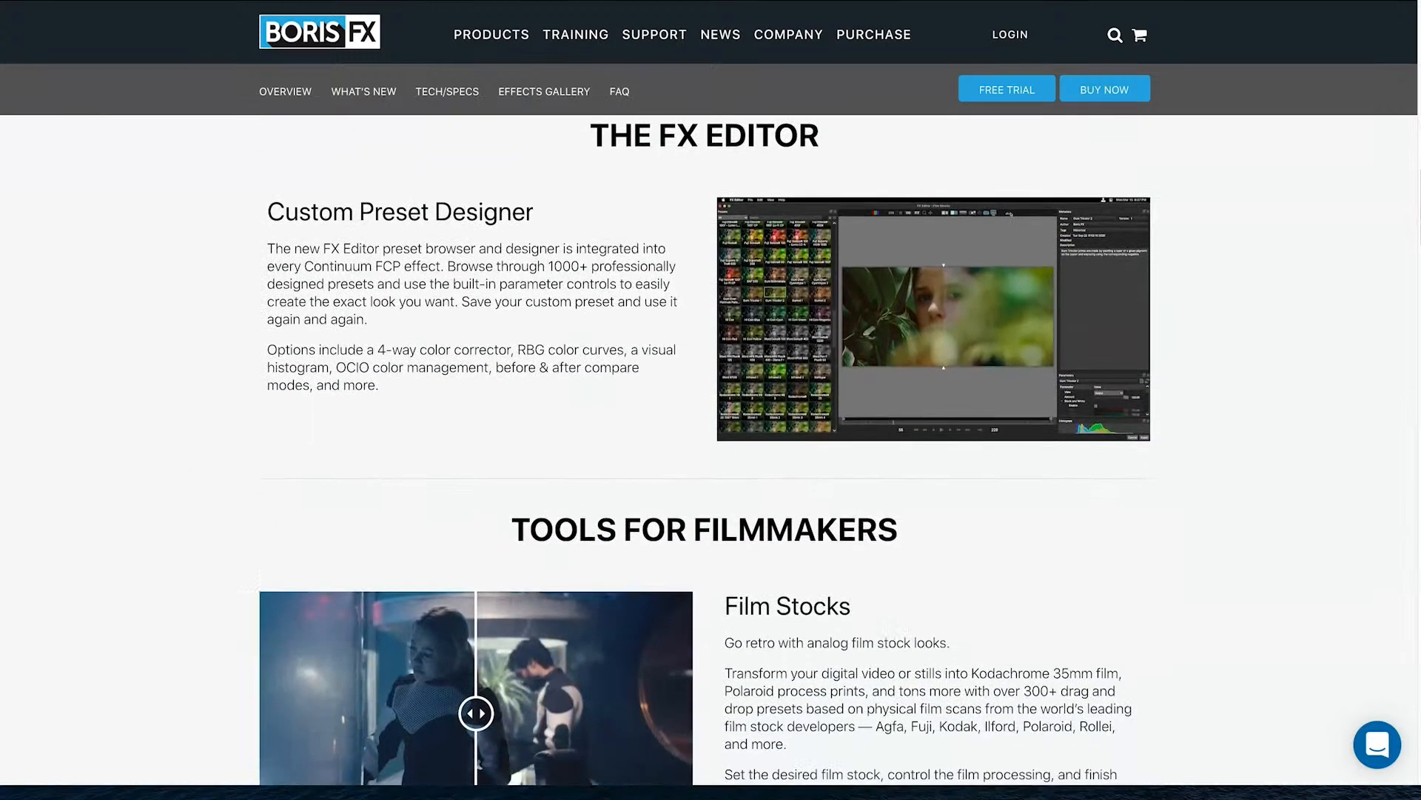
scroll(1249, 465, "down", 2)
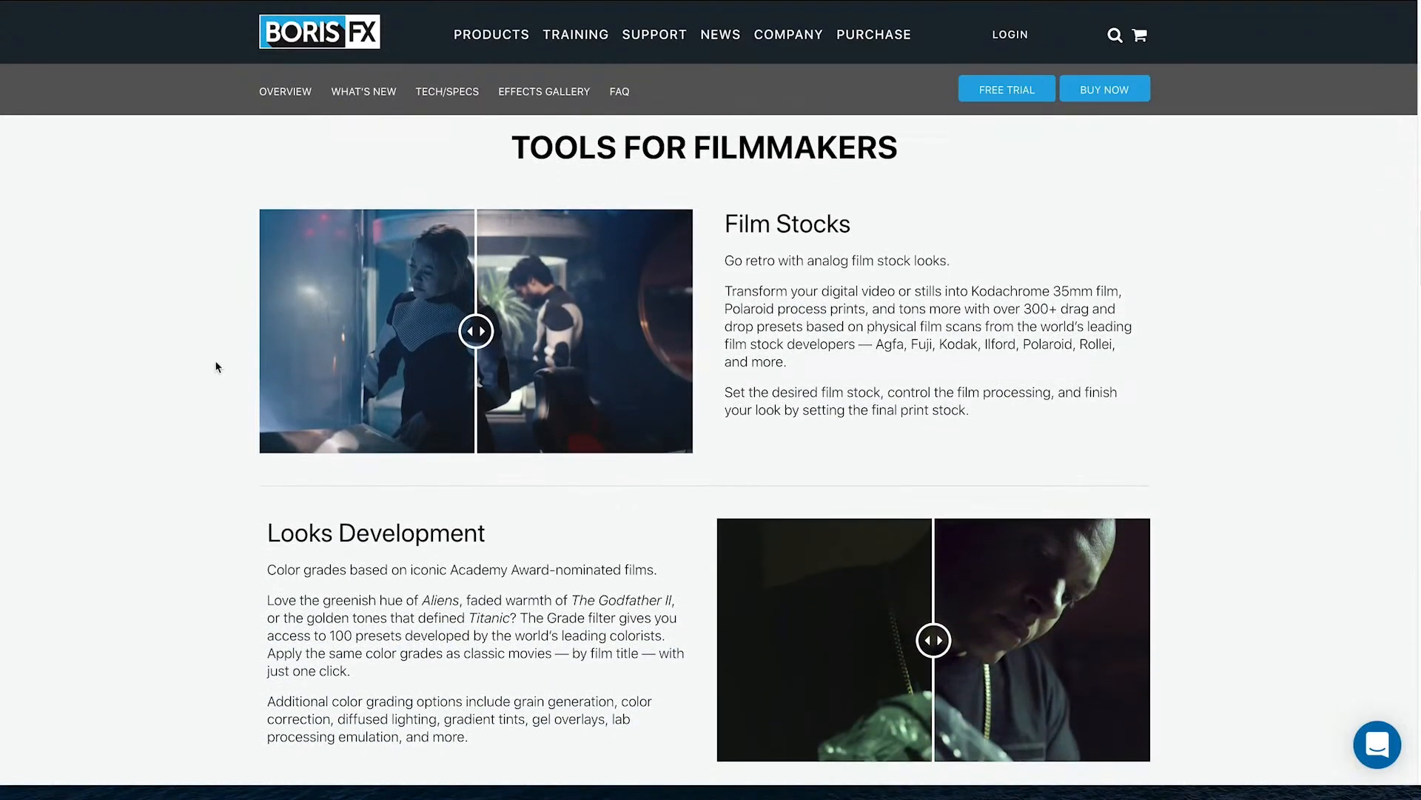
left_click_drag(474, 351, 700, 416)
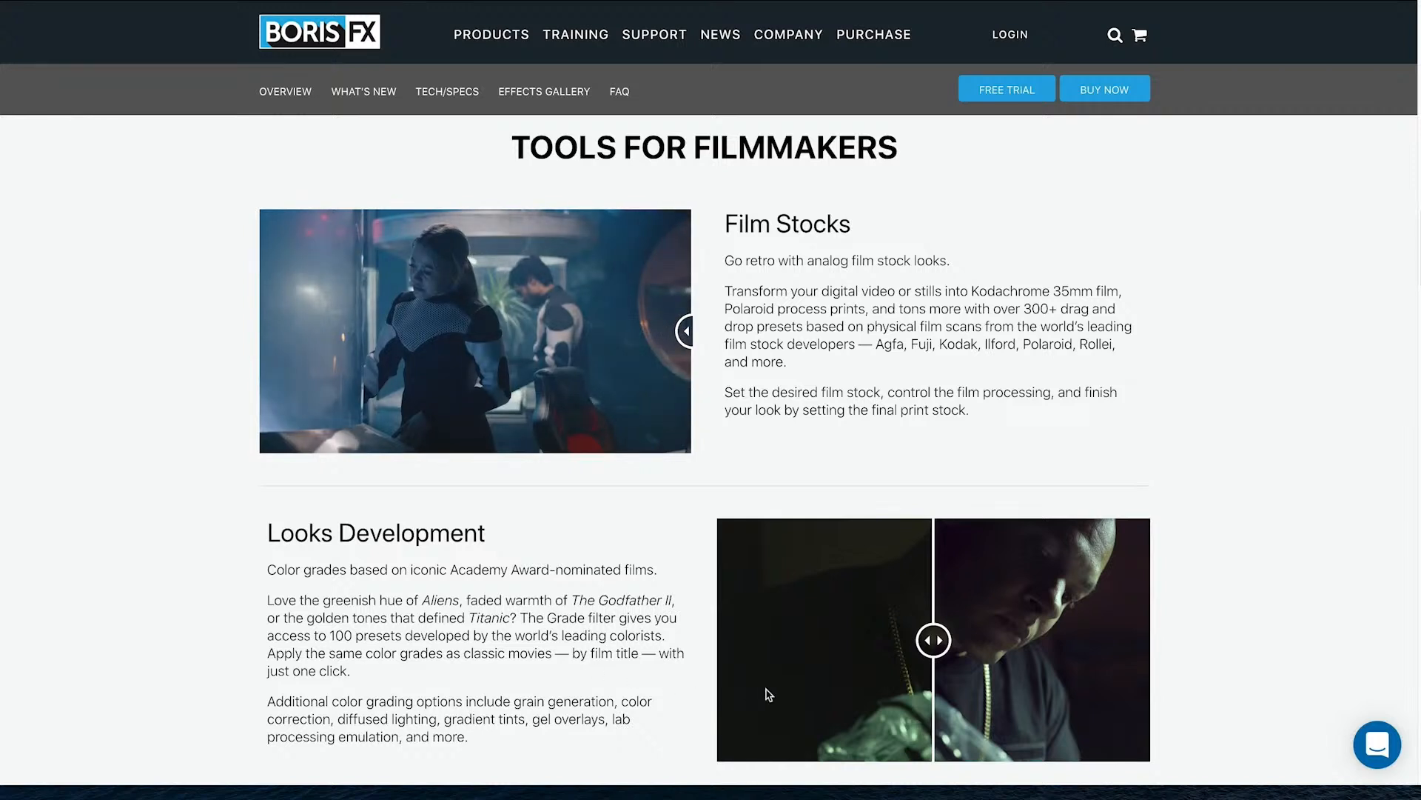
left_click_drag(934, 639, 1076, 685)
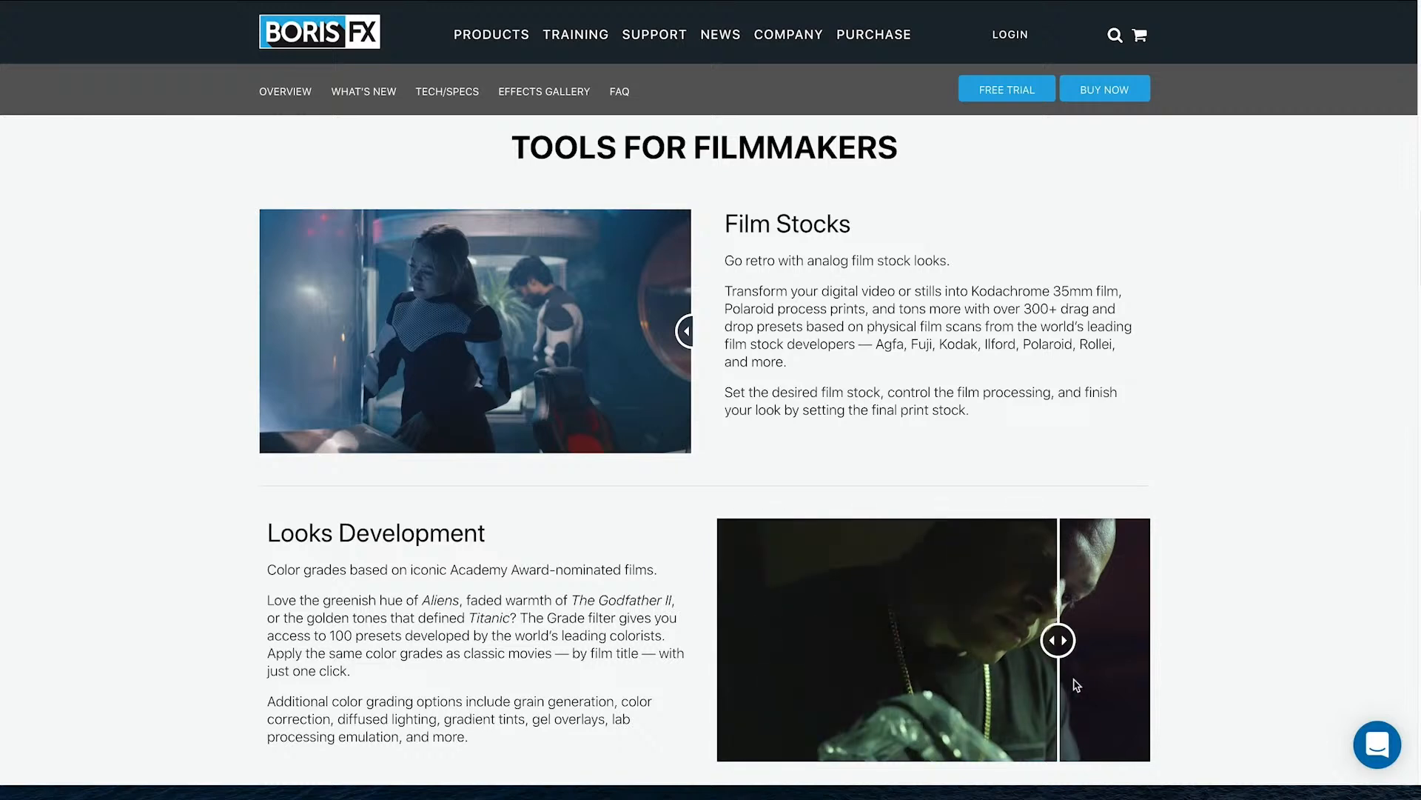
left_click_drag(1189, 688, 751, 666)
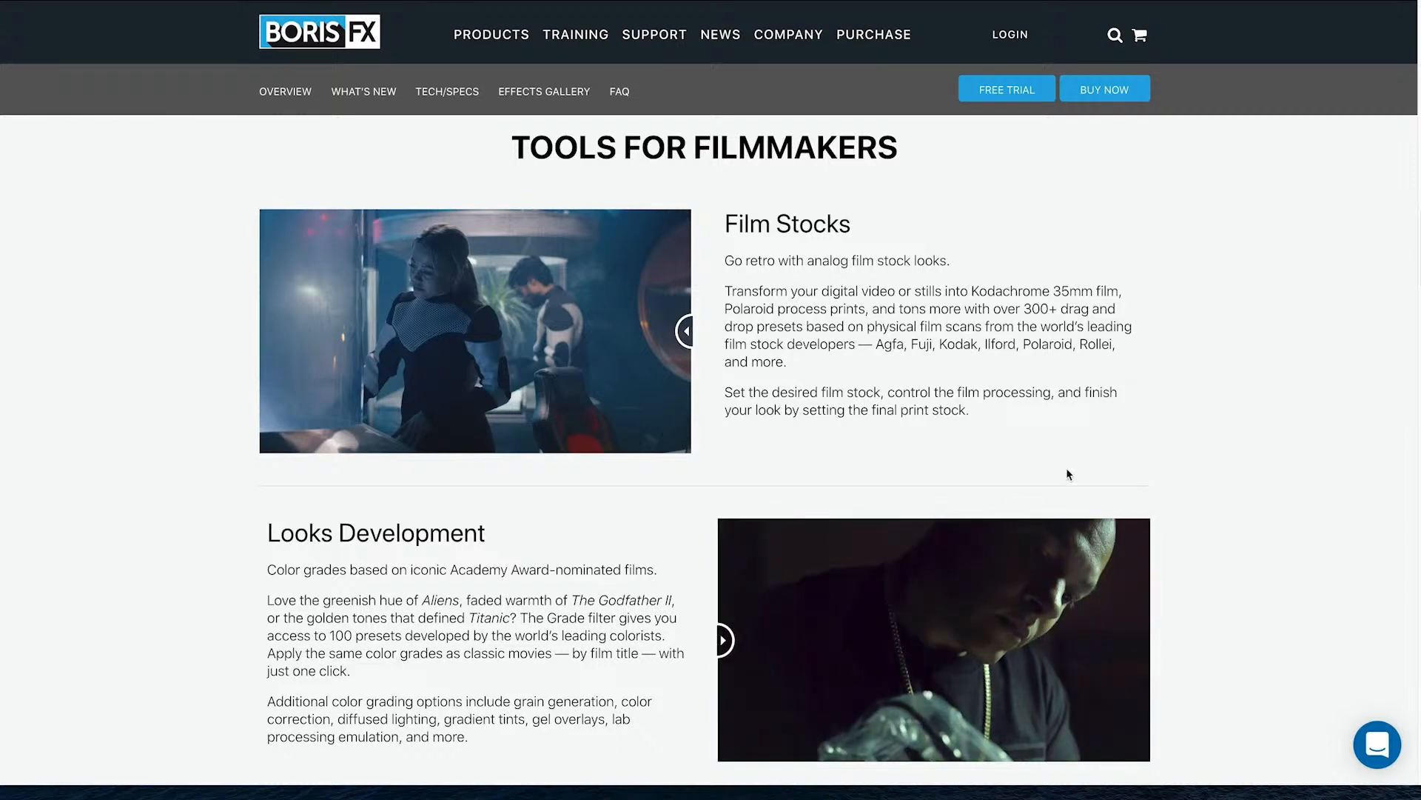
scroll(704, 442, "down", 6)
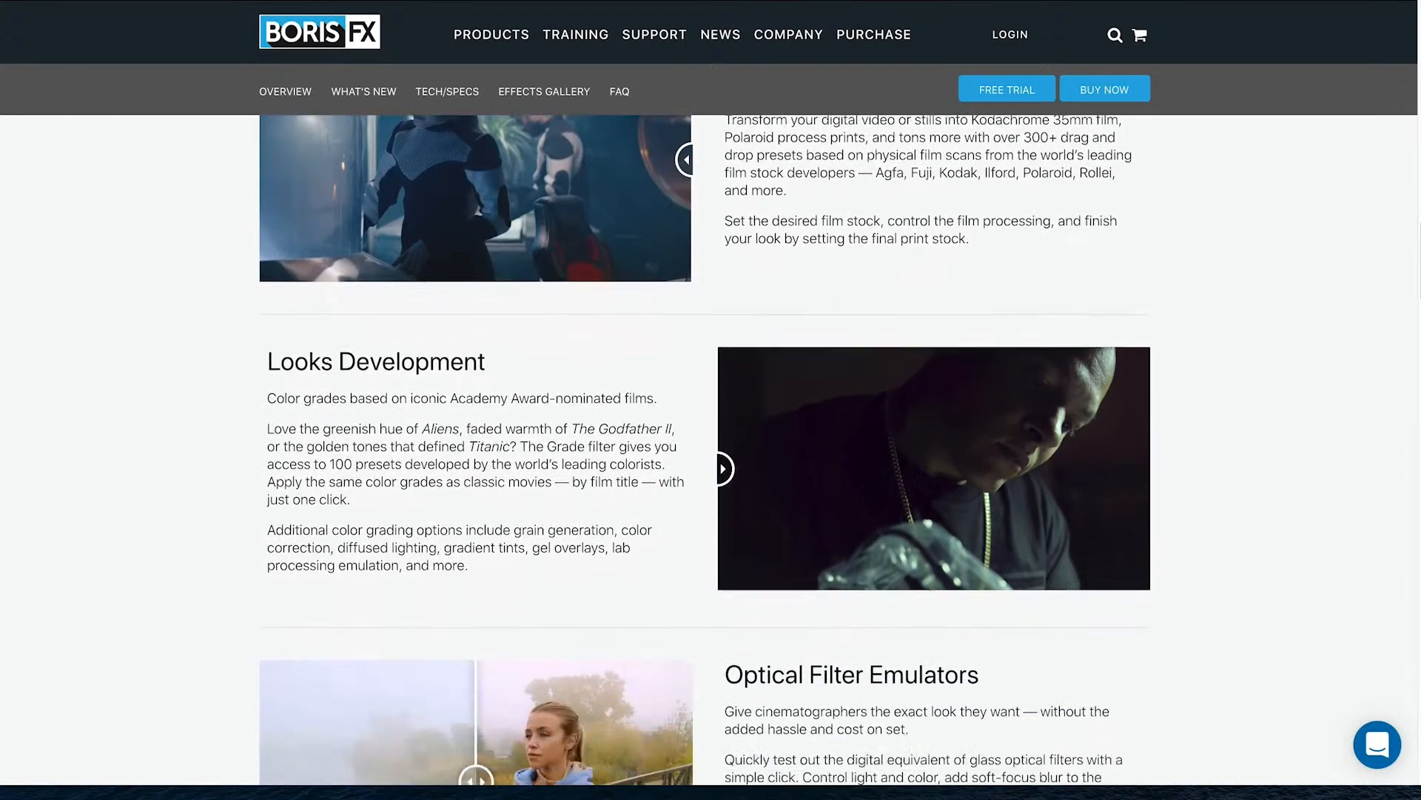
scroll(1332, 335, "down", 4)
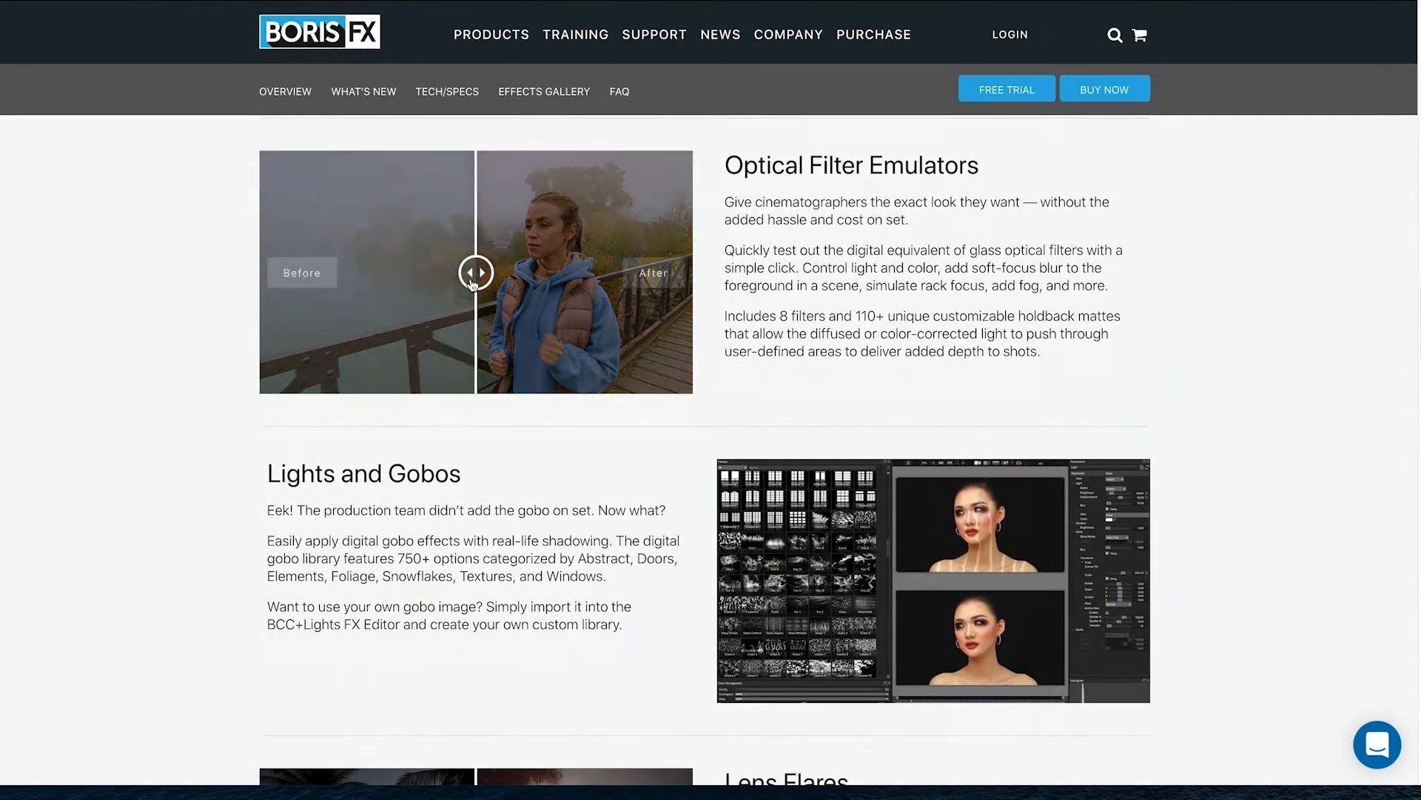
Reveal the full Optical Filter Emulators, Lens Flares and Light Rays & Glows results
left_click_drag(476, 273, 705, 315)
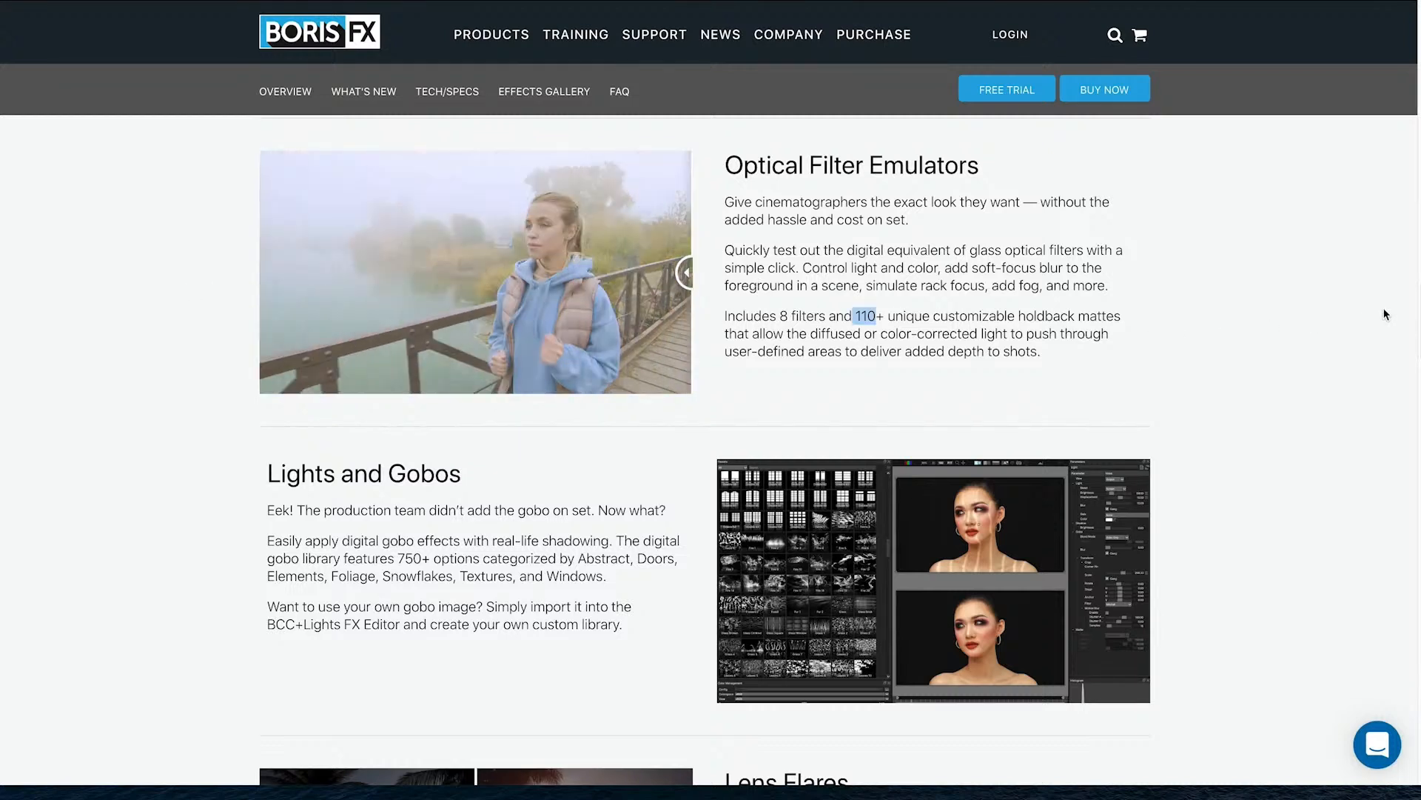
scroll(1419, 308, "down", 6)
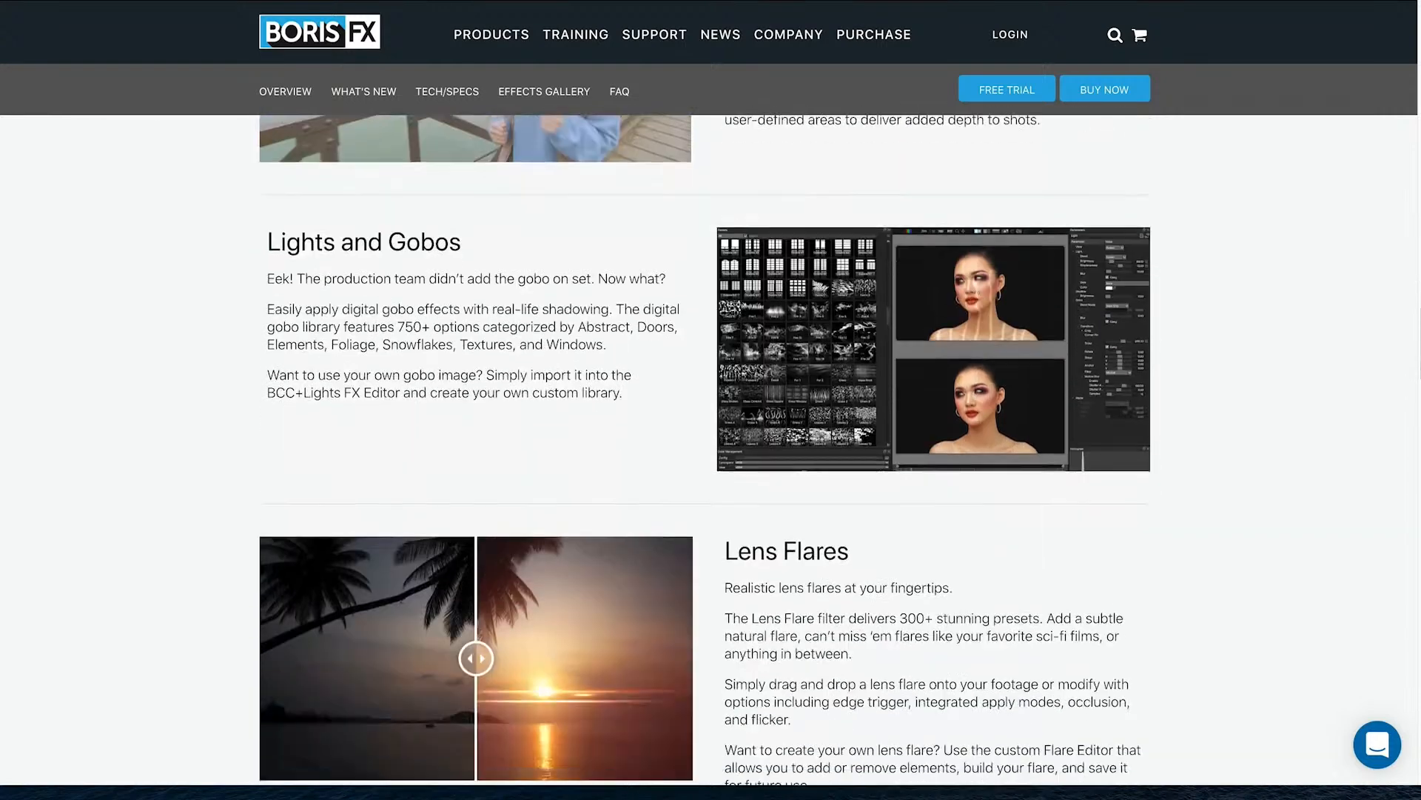
scroll(753, 345, "down", 3)
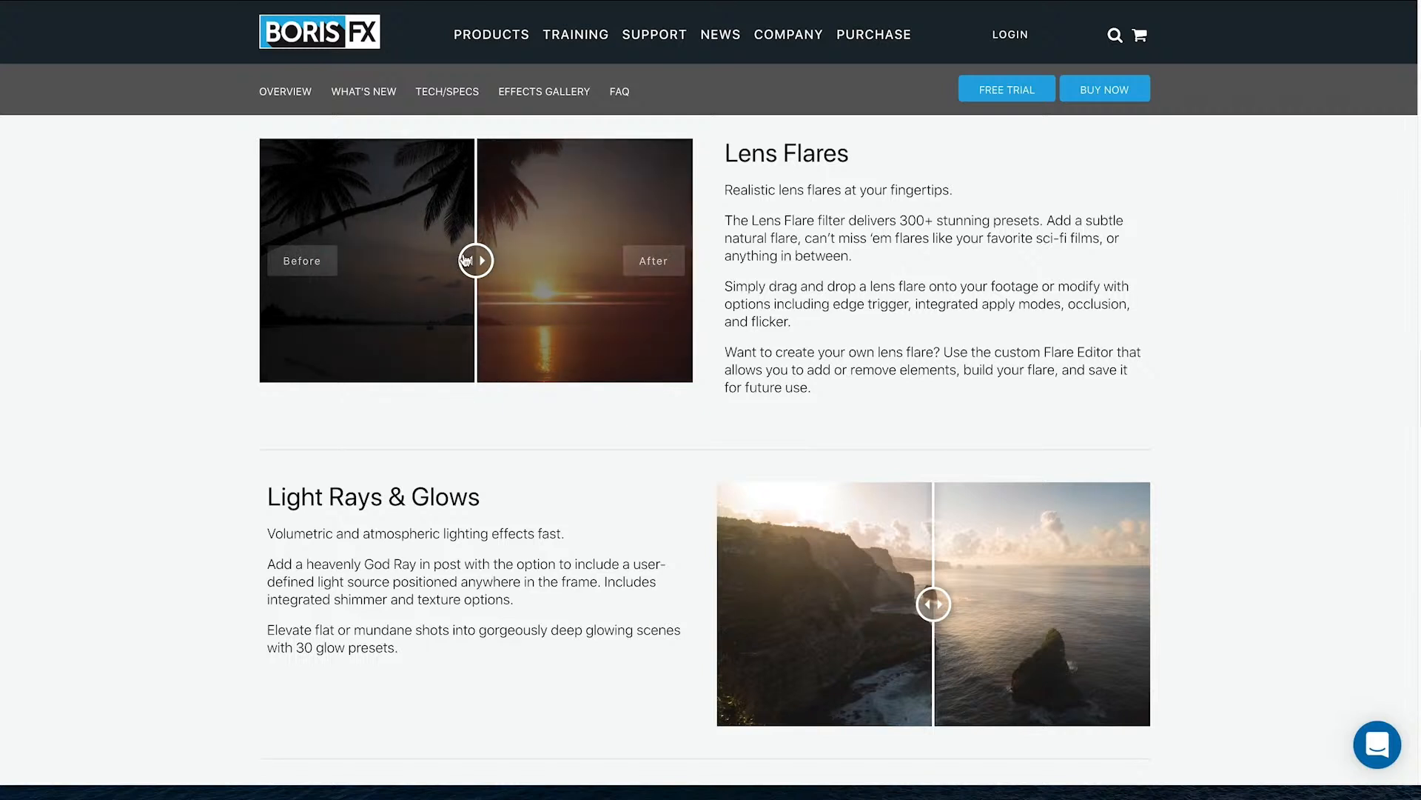
left_click_drag(476, 260, 845, 359)
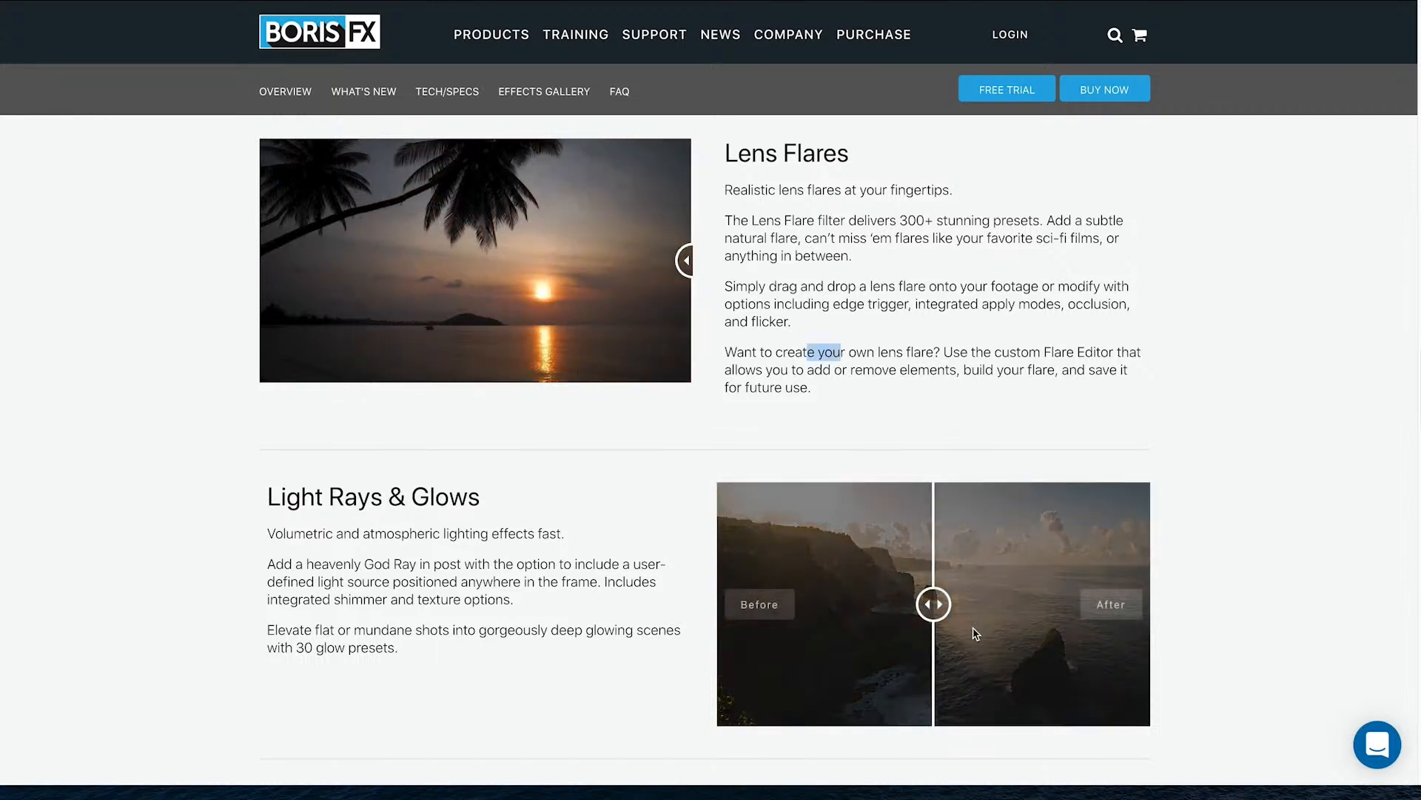
mouse_move(940, 604)
left_mouse_down()
mouse_move(690, 599)
mouse_move(1166, 601)
mouse_move(938, 603)
left_mouse_up()
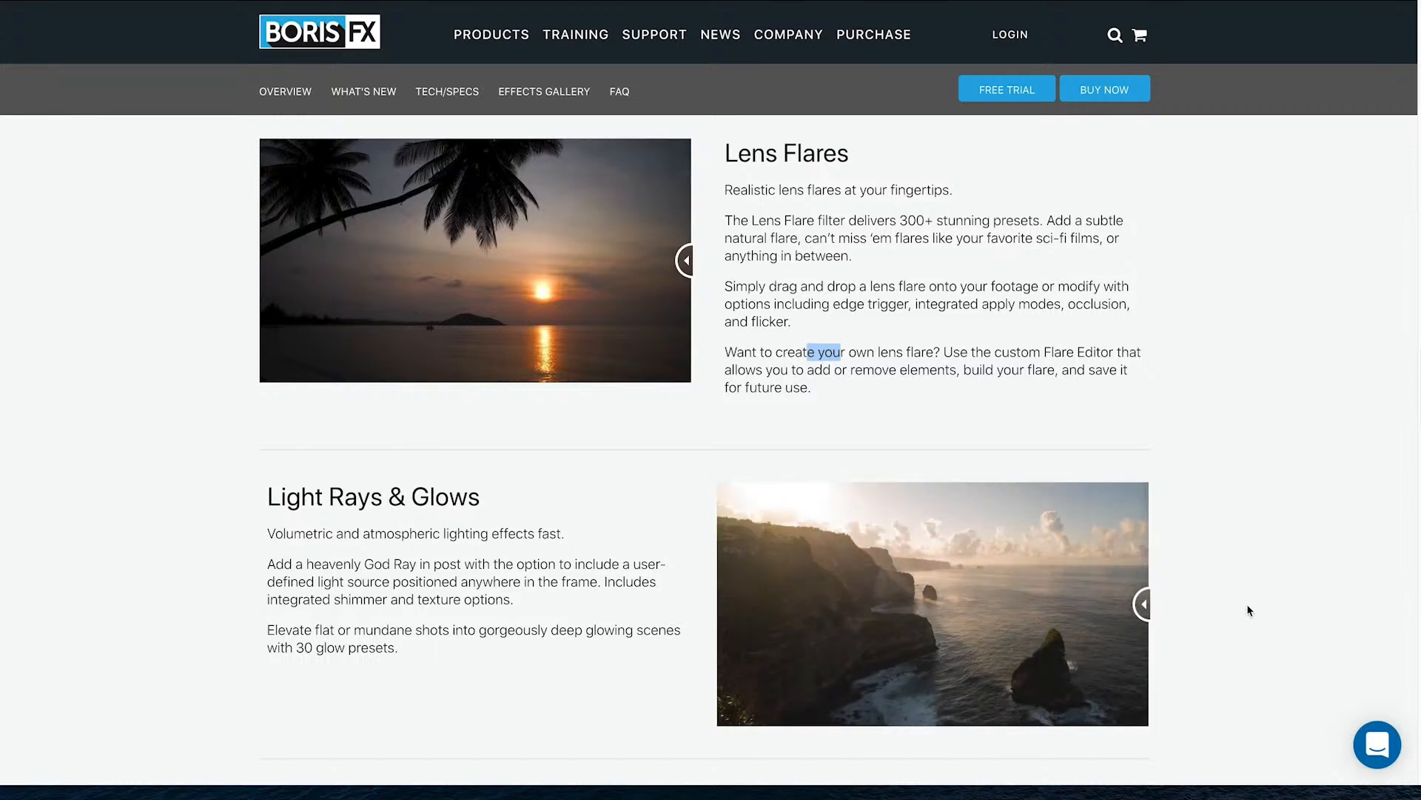
Compare the Photographic Gels before and after, then scroll past TECH/SPECS to the Units Gallery
scroll(704, 444, "down", 6)
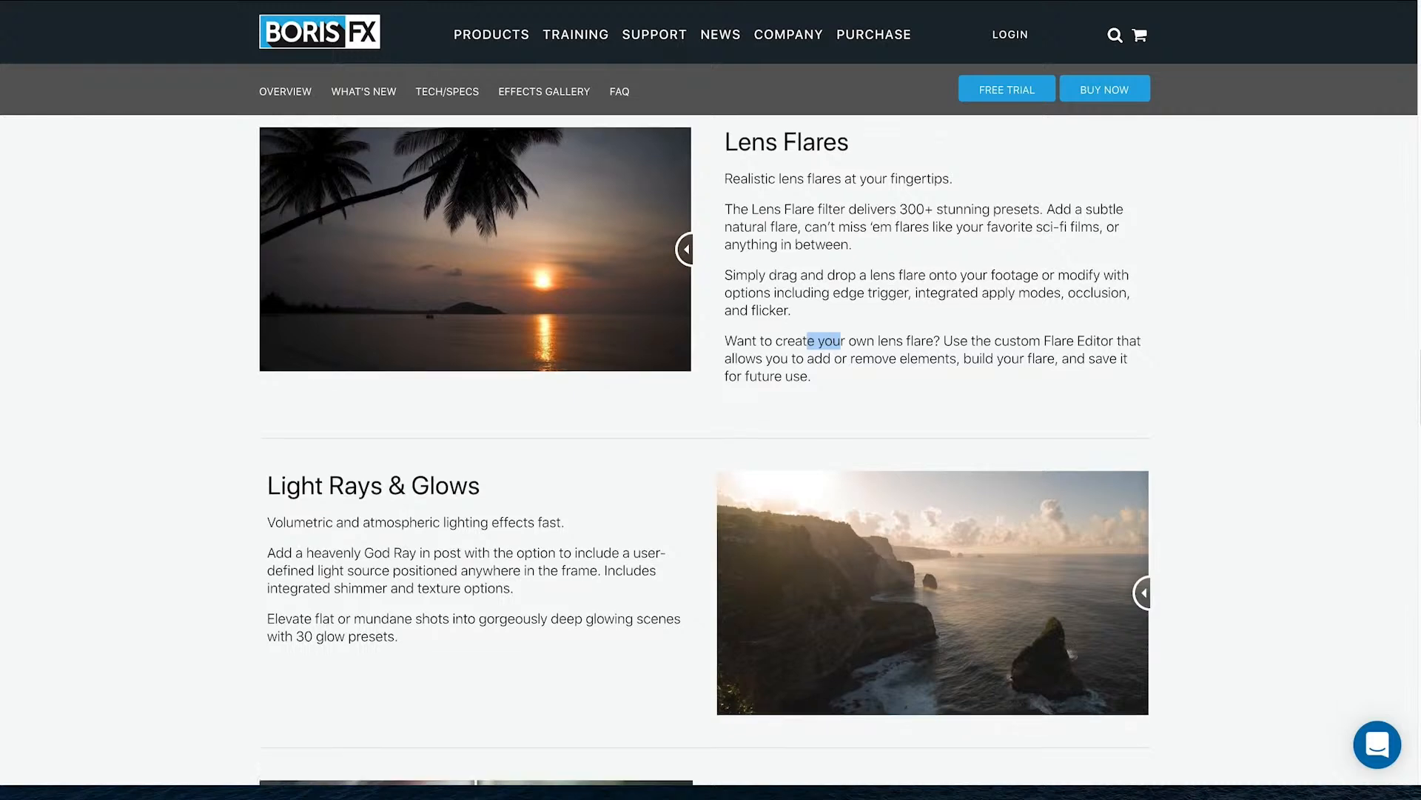
scroll(568, 221, "down", 3)
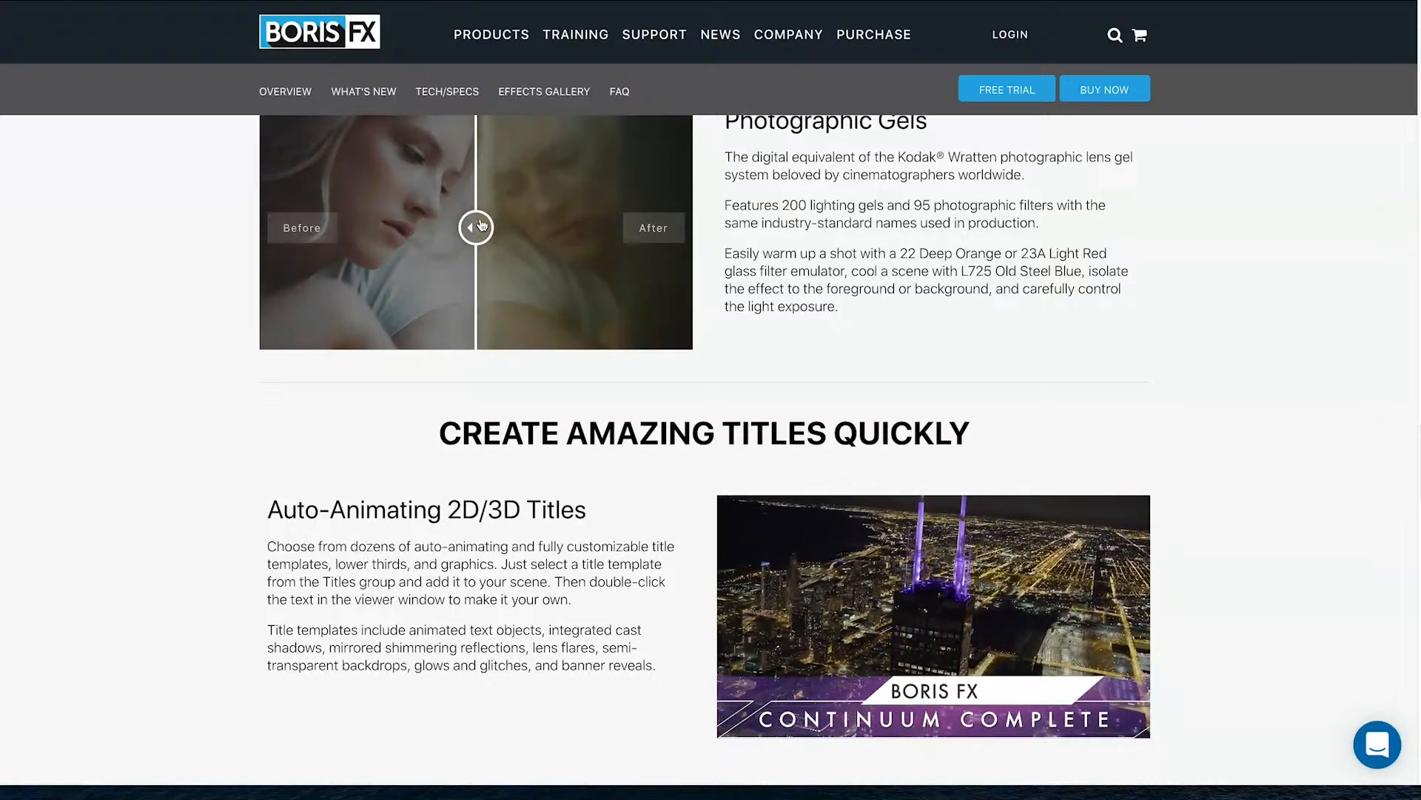
left_click_drag(476, 227, 934, 330)
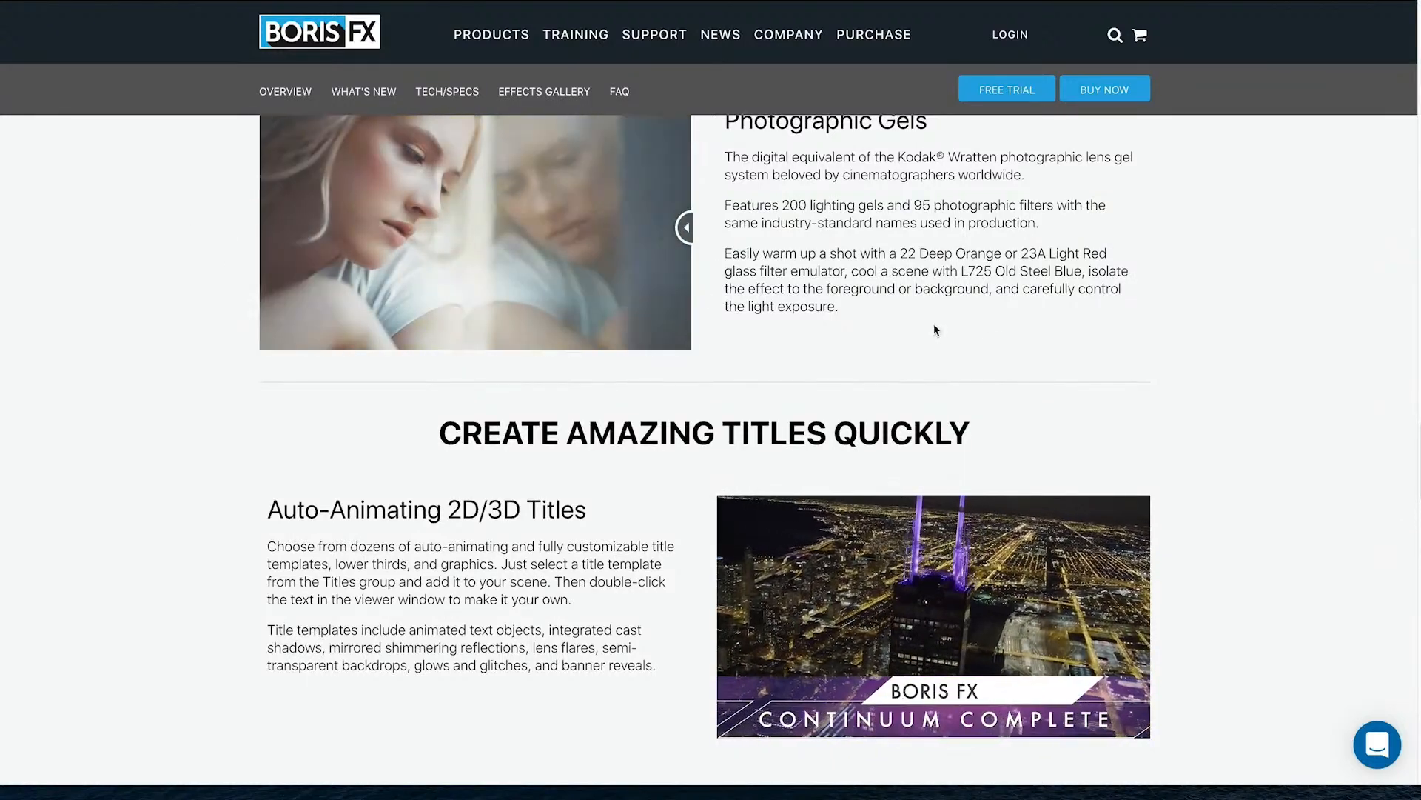
scroll(1407, 444, "down", 3)
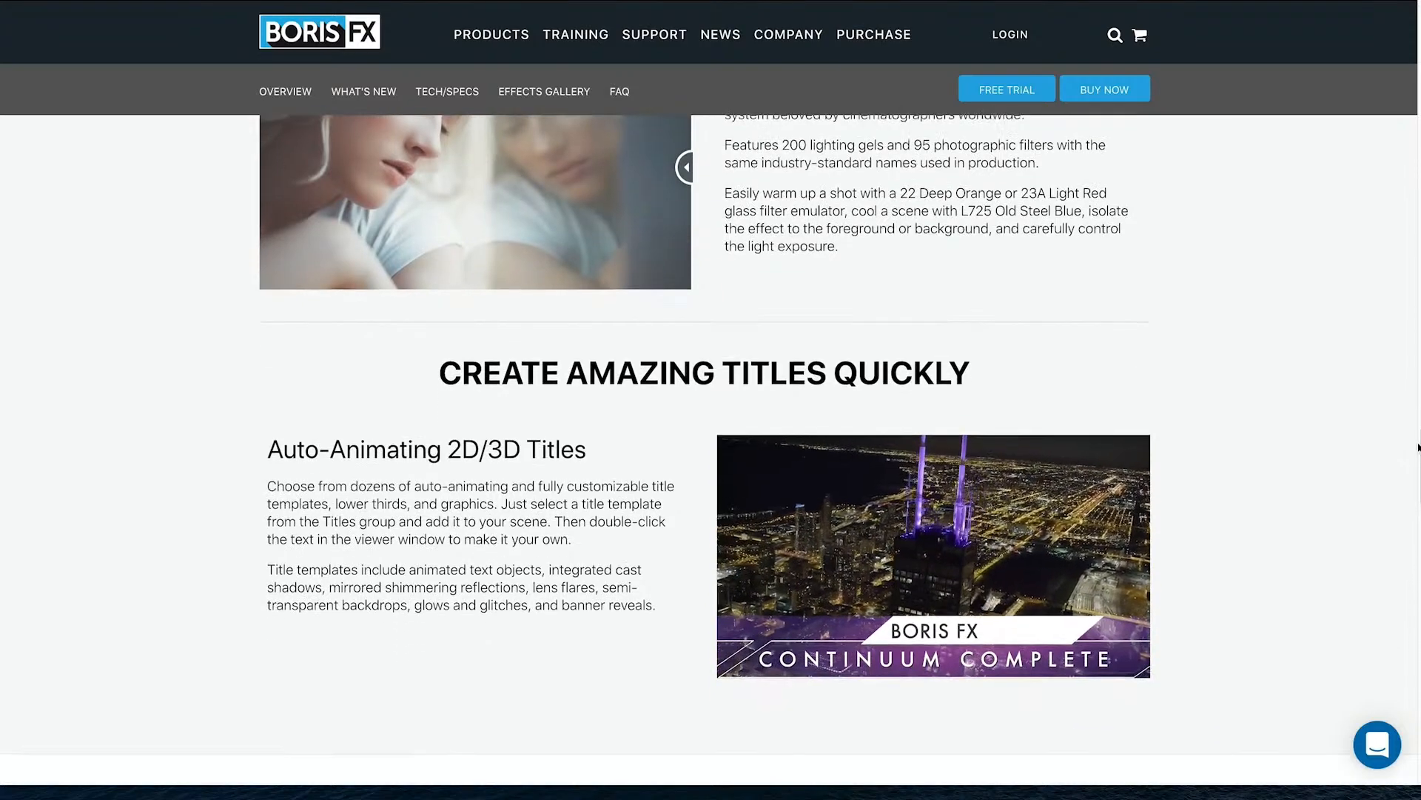
scroll(1417, 460, "down", 7)
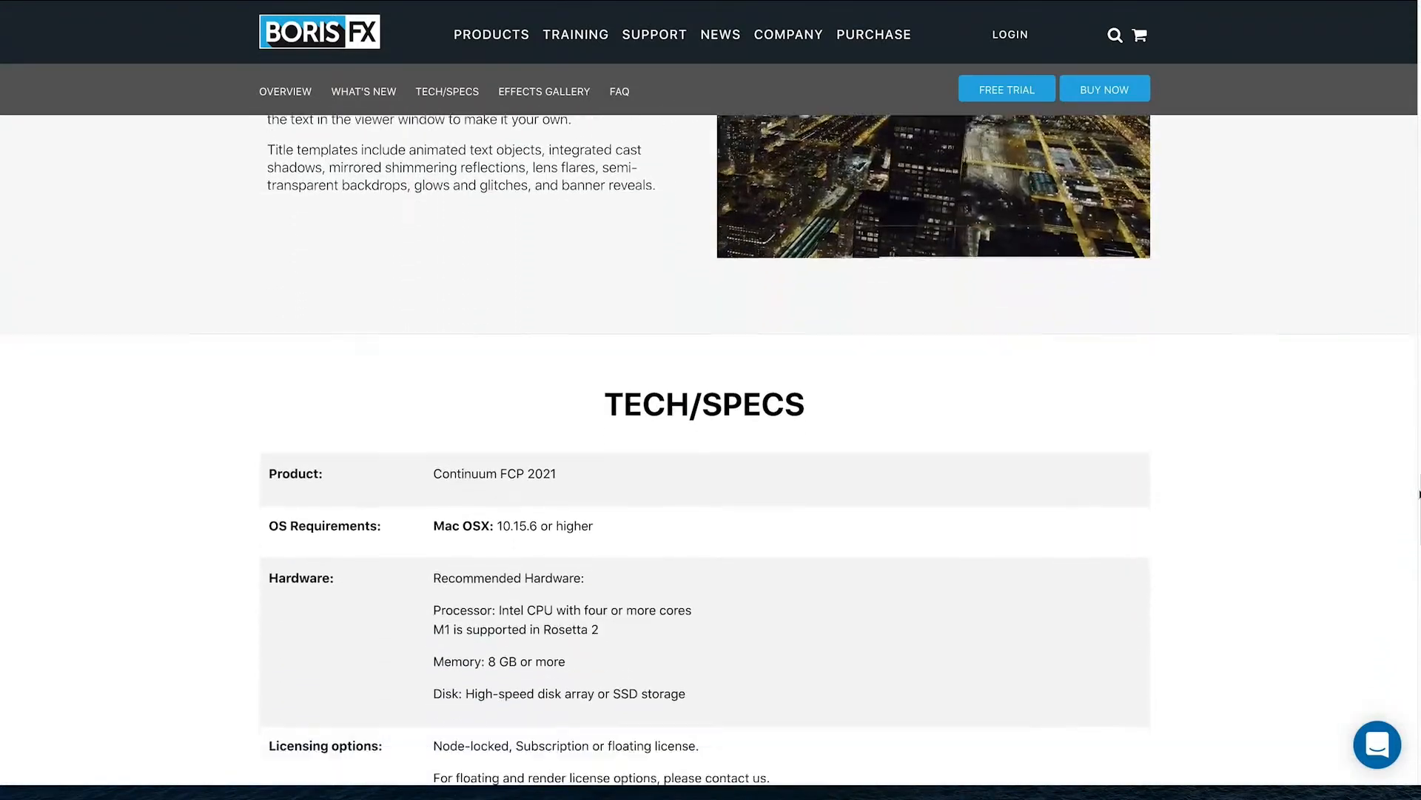
scroll(711, 451, "down", 8)
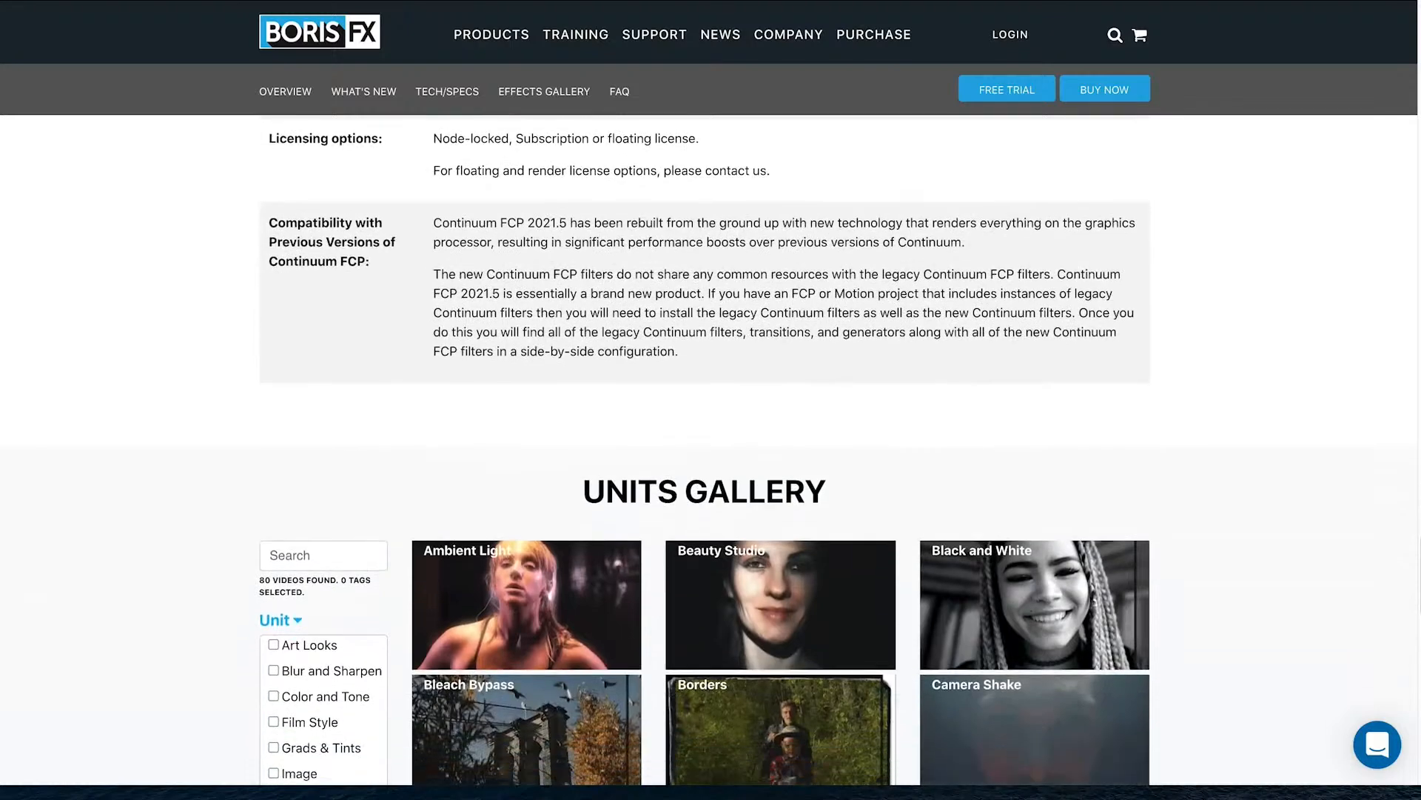
scroll(494, 227, "down", 3)
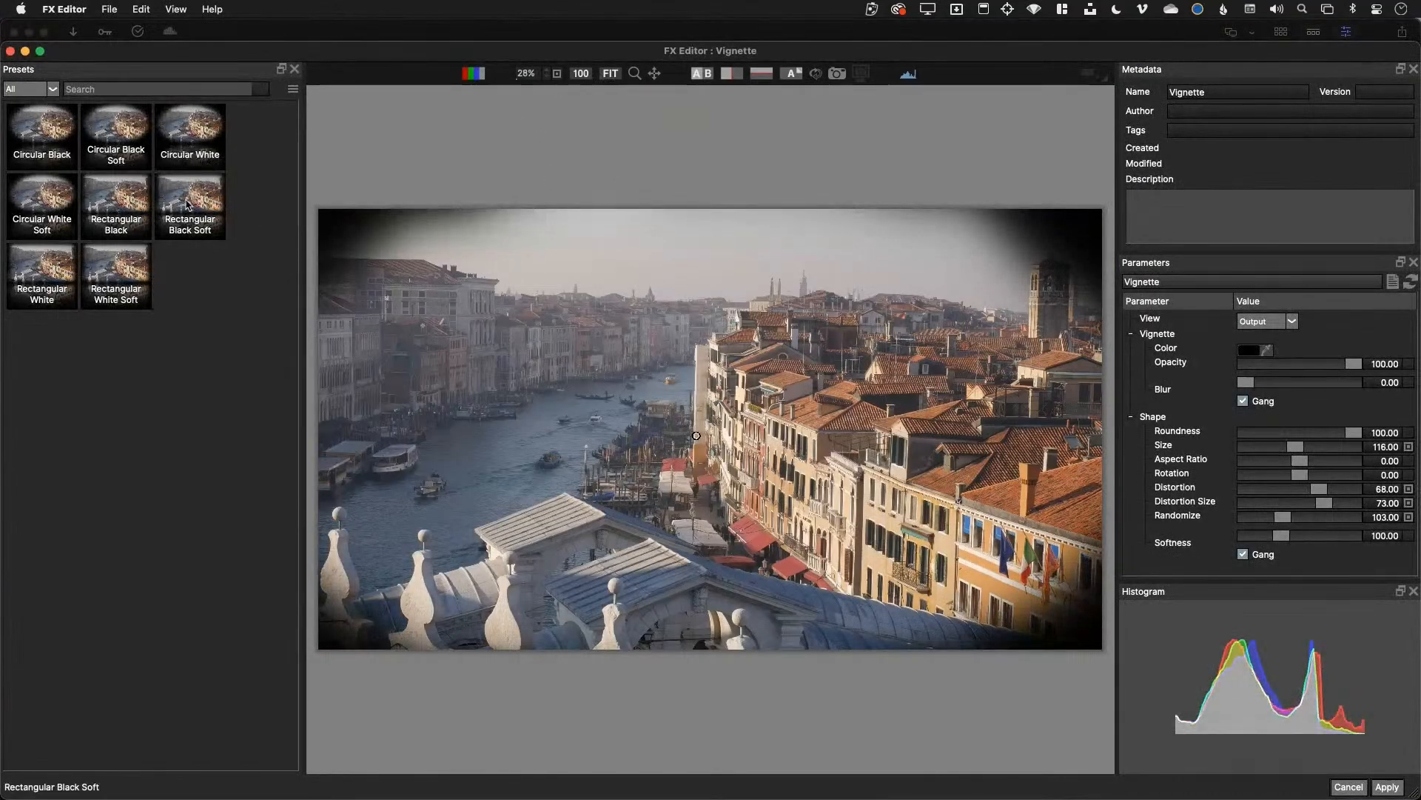
Preview the Circular White vignette preset, then cancel and discard the changes
left_click(176, 133)
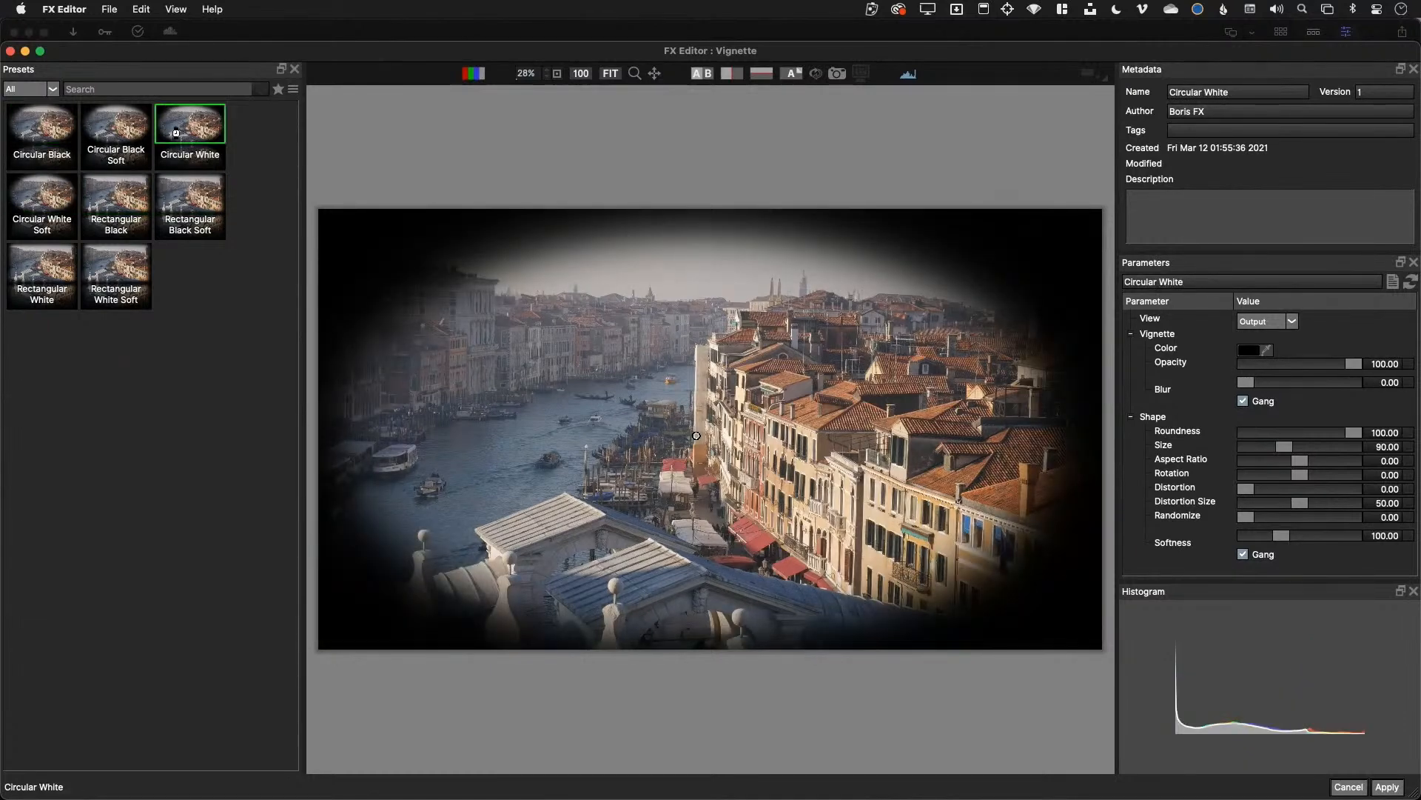
left_click(1336, 789)
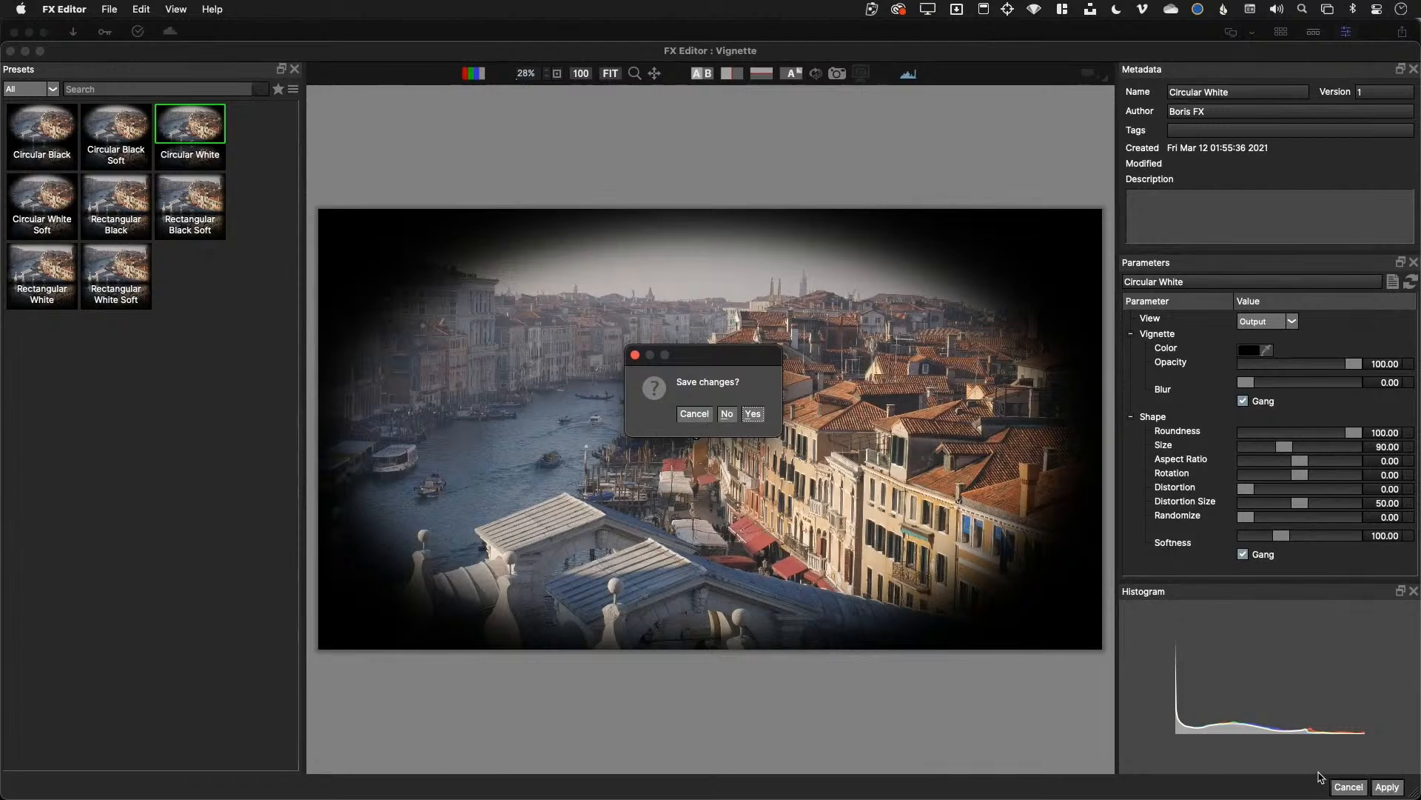
left_click(726, 413)
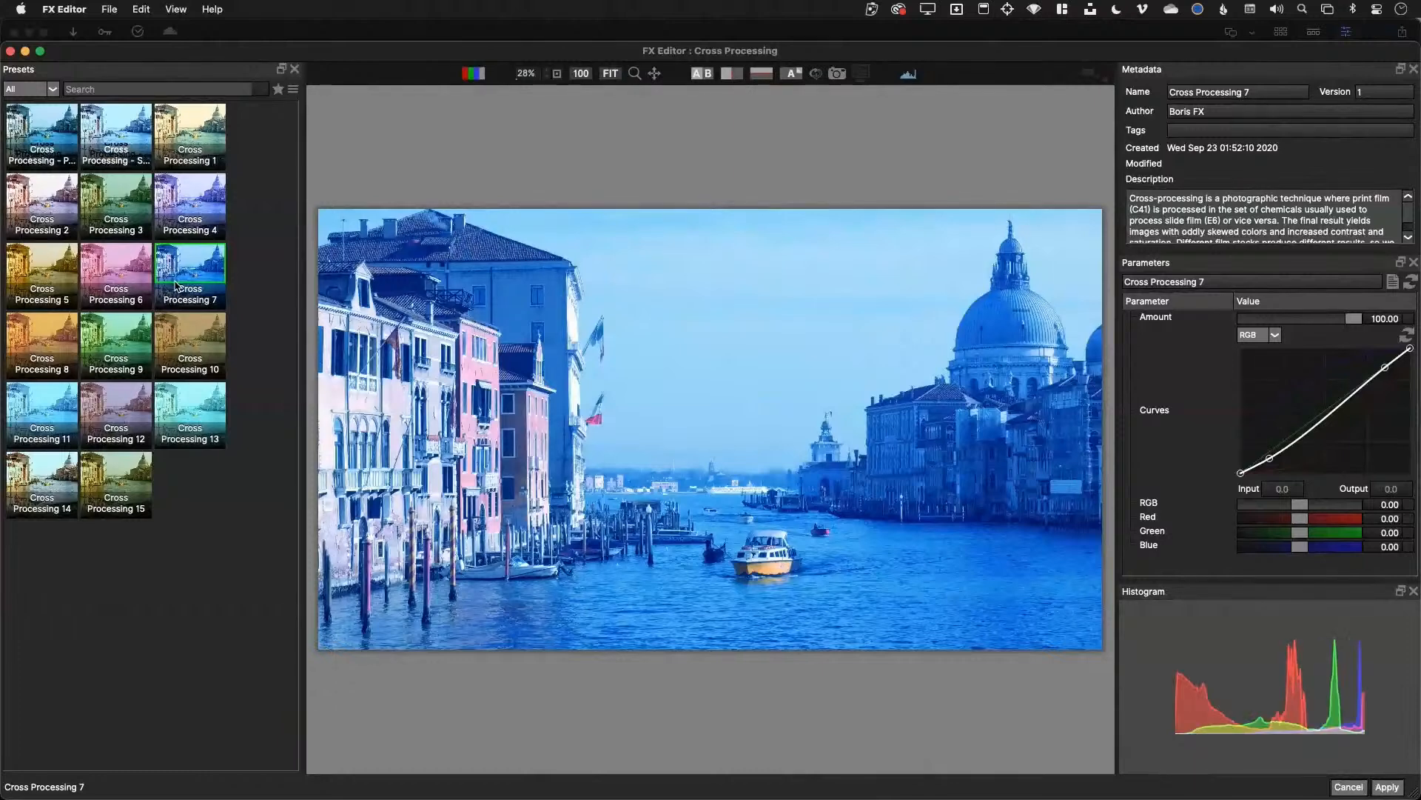
Preview Cross Processing 3, Slide to Print, Print to Slide, 12 and 10, ending on green Cross Processing 9
left_click(119, 219)
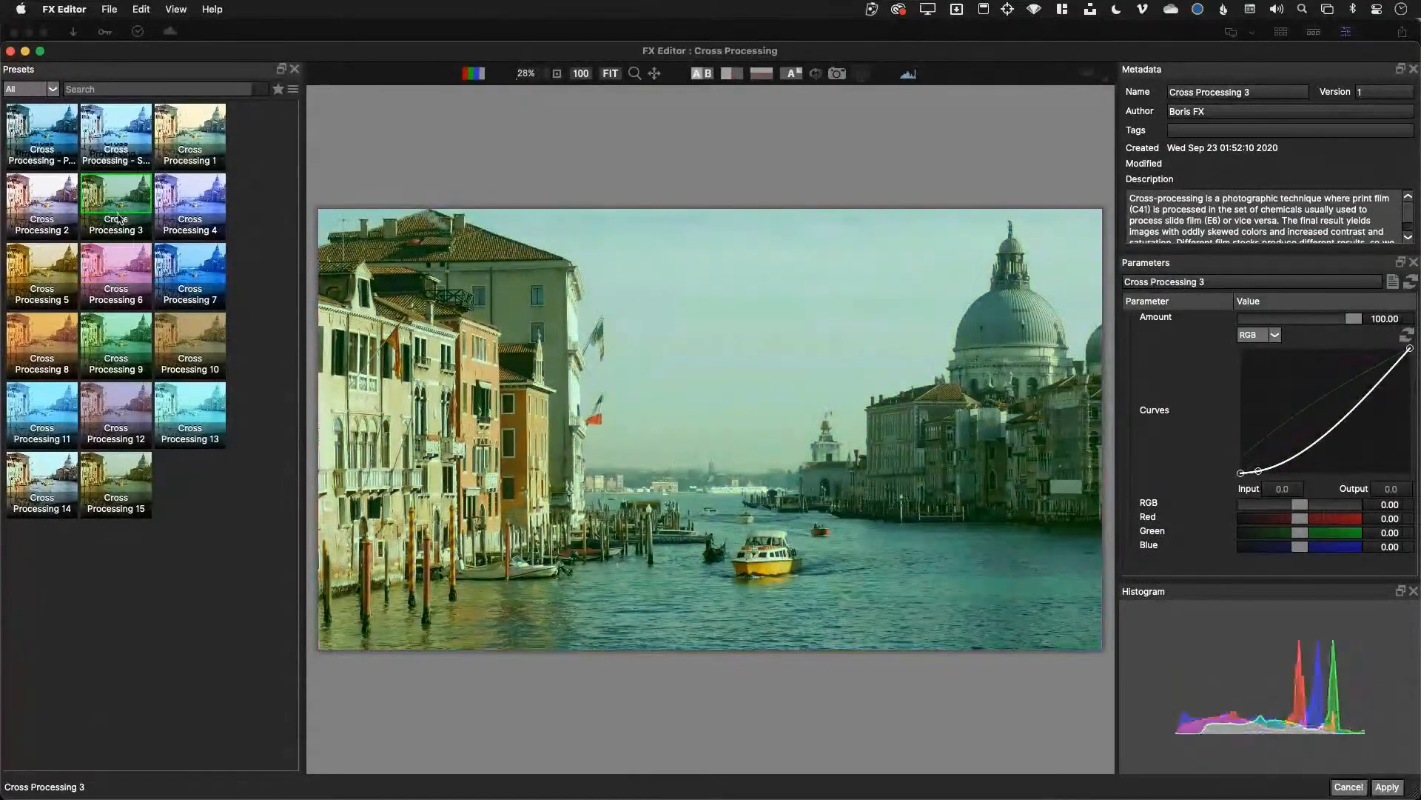
left_click(115, 138)
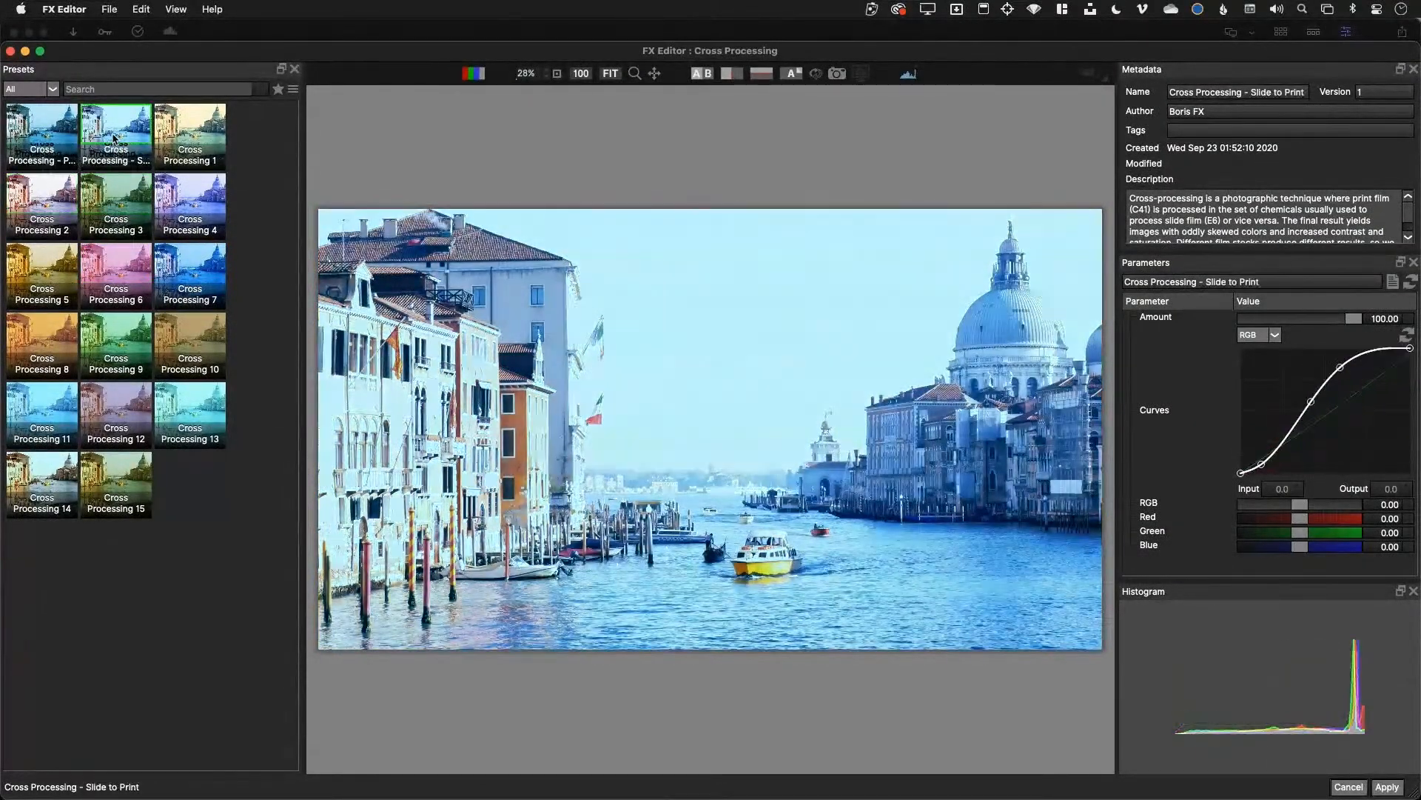
left_click(46, 141)
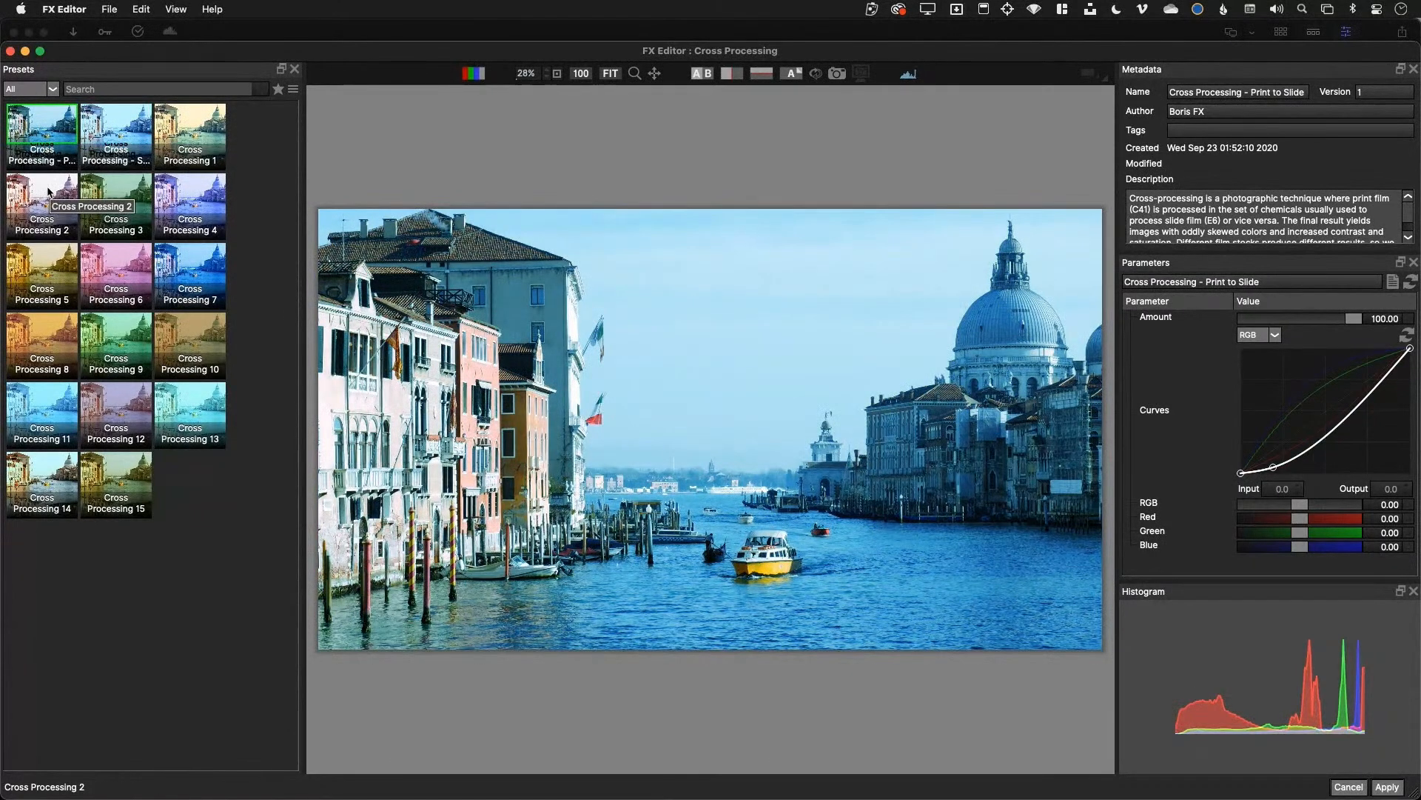
left_click(136, 418)
left_click(157, 339)
left_click(123, 336)
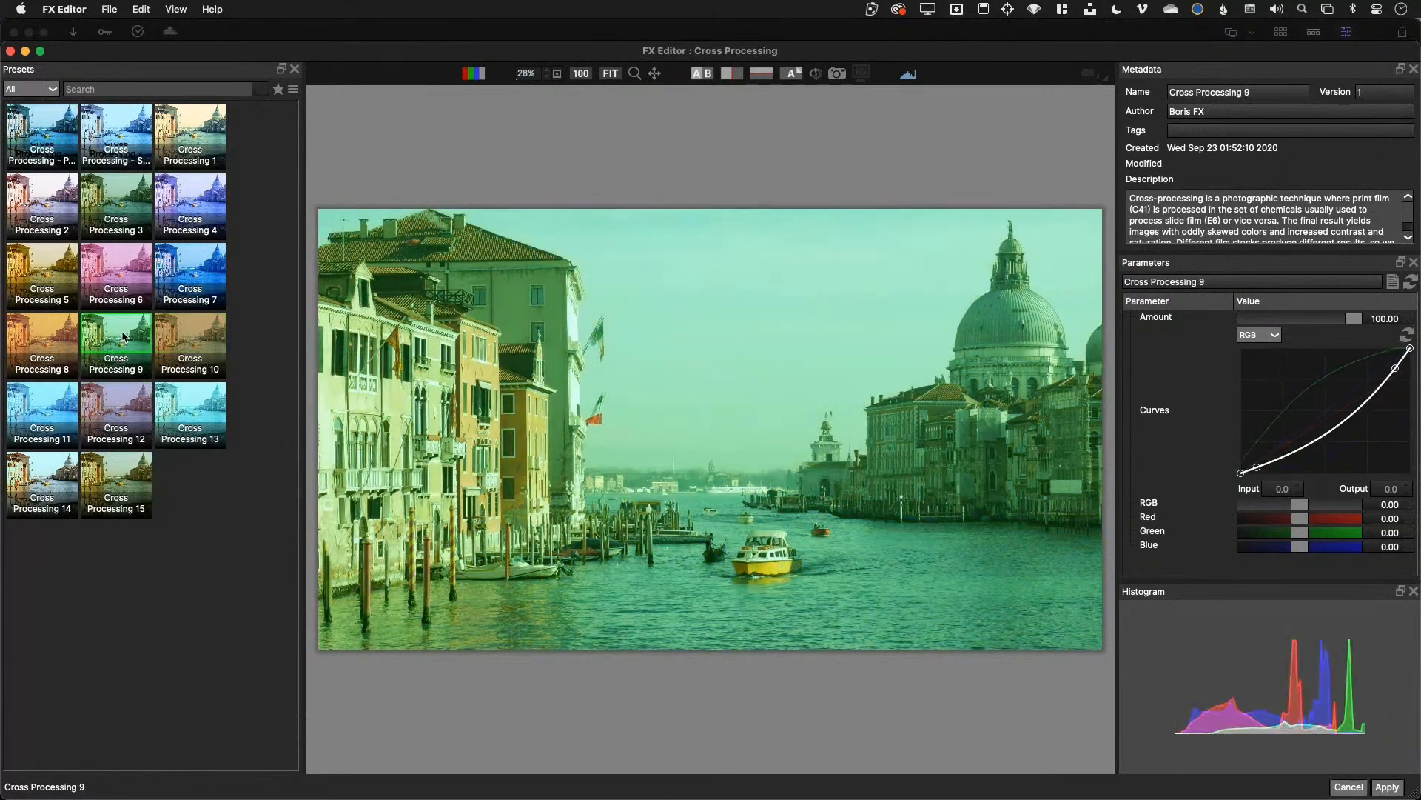
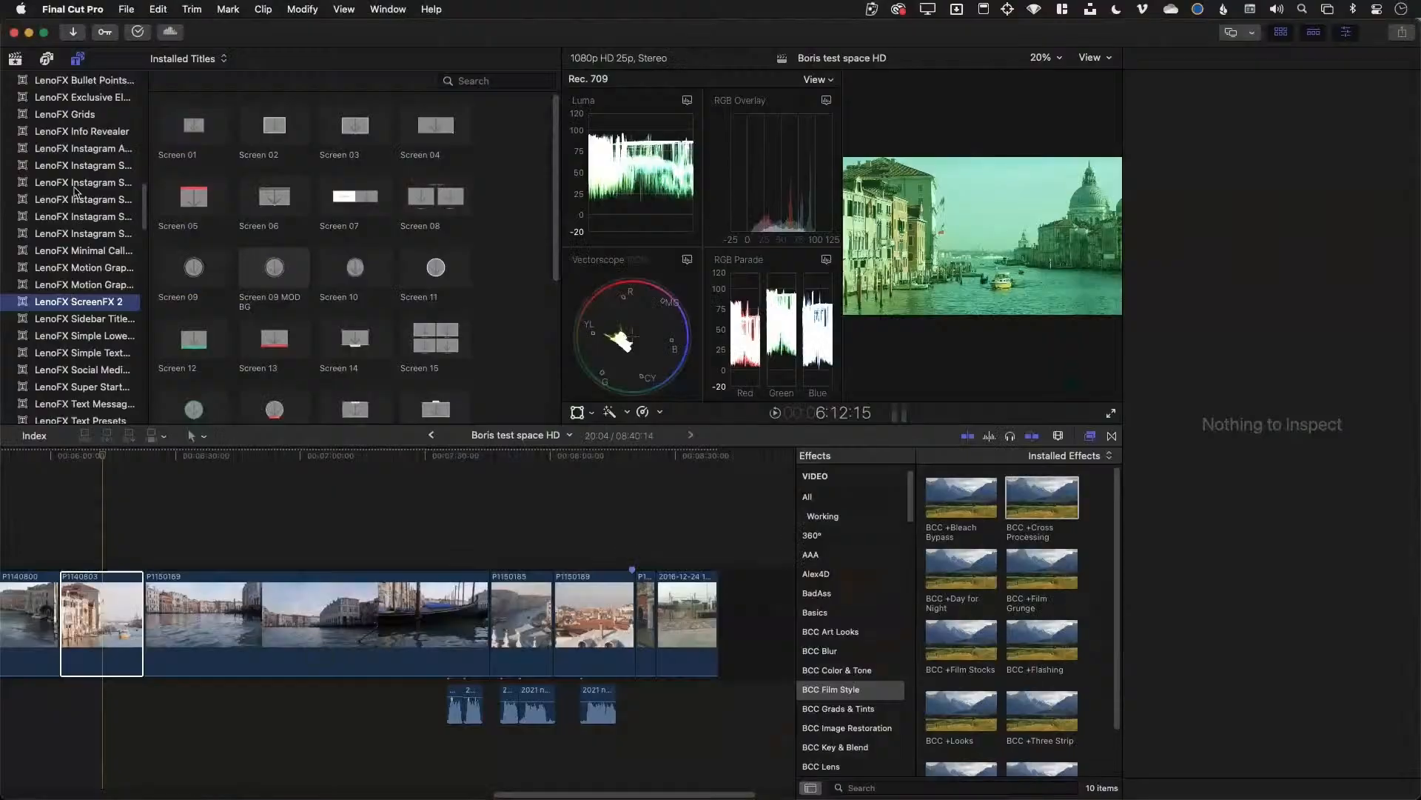
Browse the title categories, show the BCC Titles collection, and hide the video scopes
left_click(74, 183)
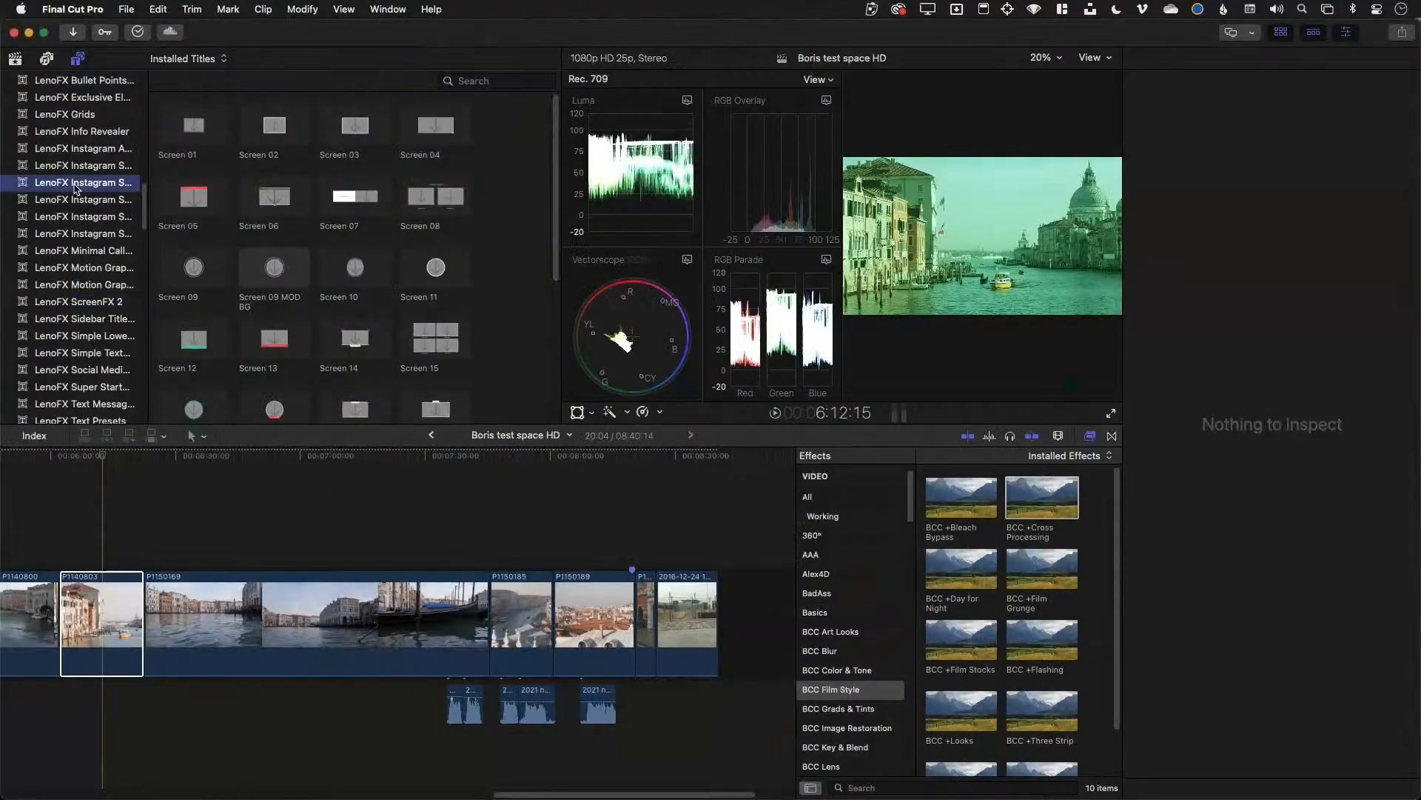
left_click(66, 132)
scroll(63, 135, "up", 5)
scroll(64, 136, "up", 10)
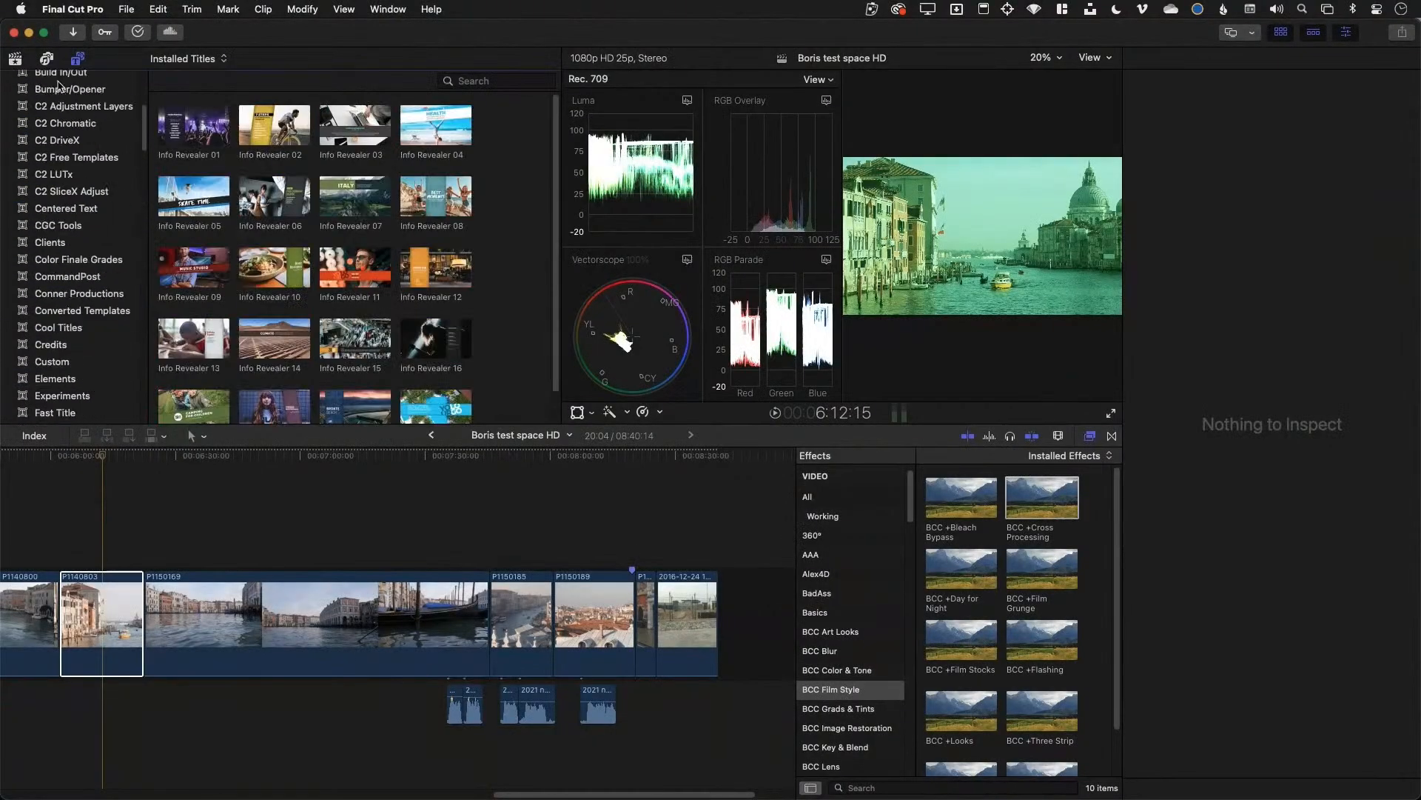
left_click(14, 58)
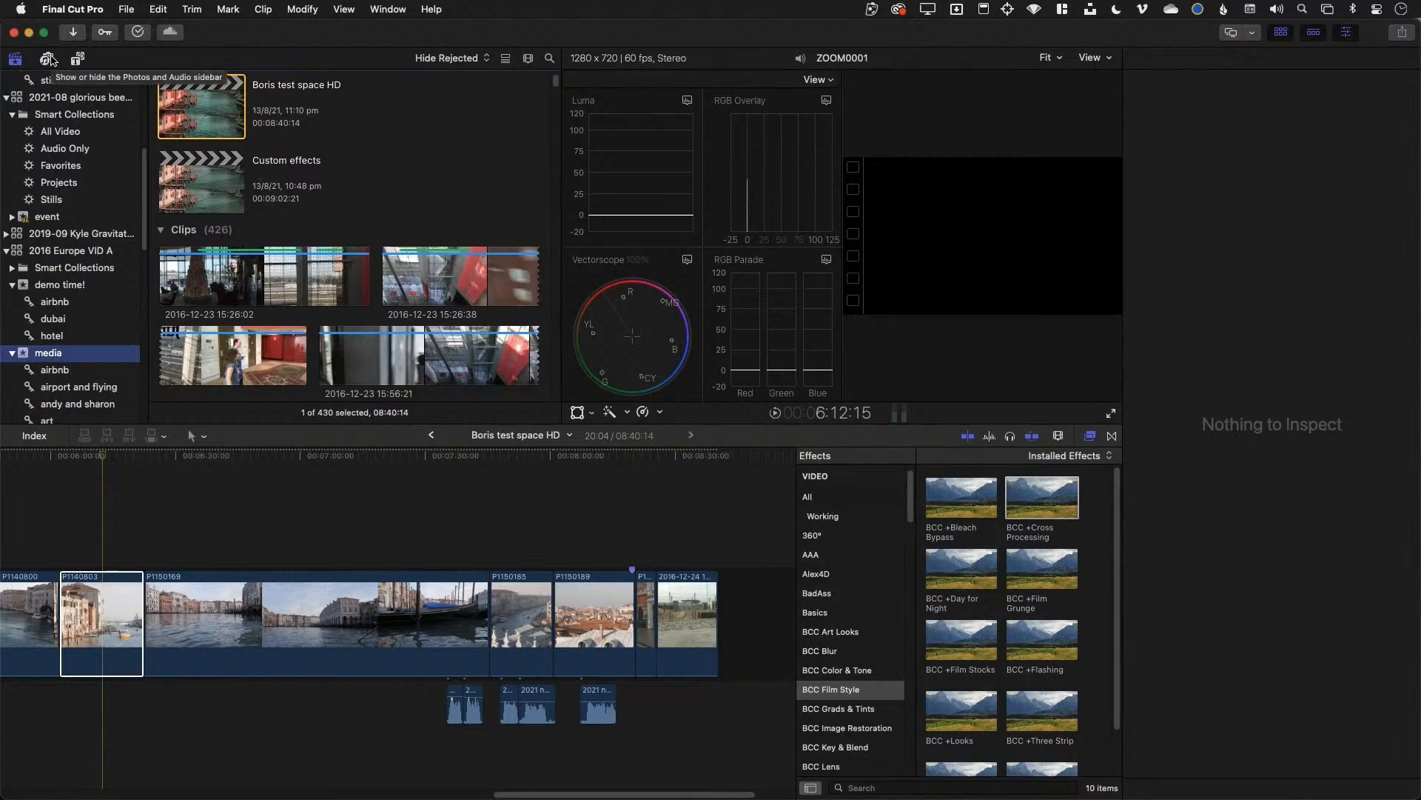
left_click(80, 60)
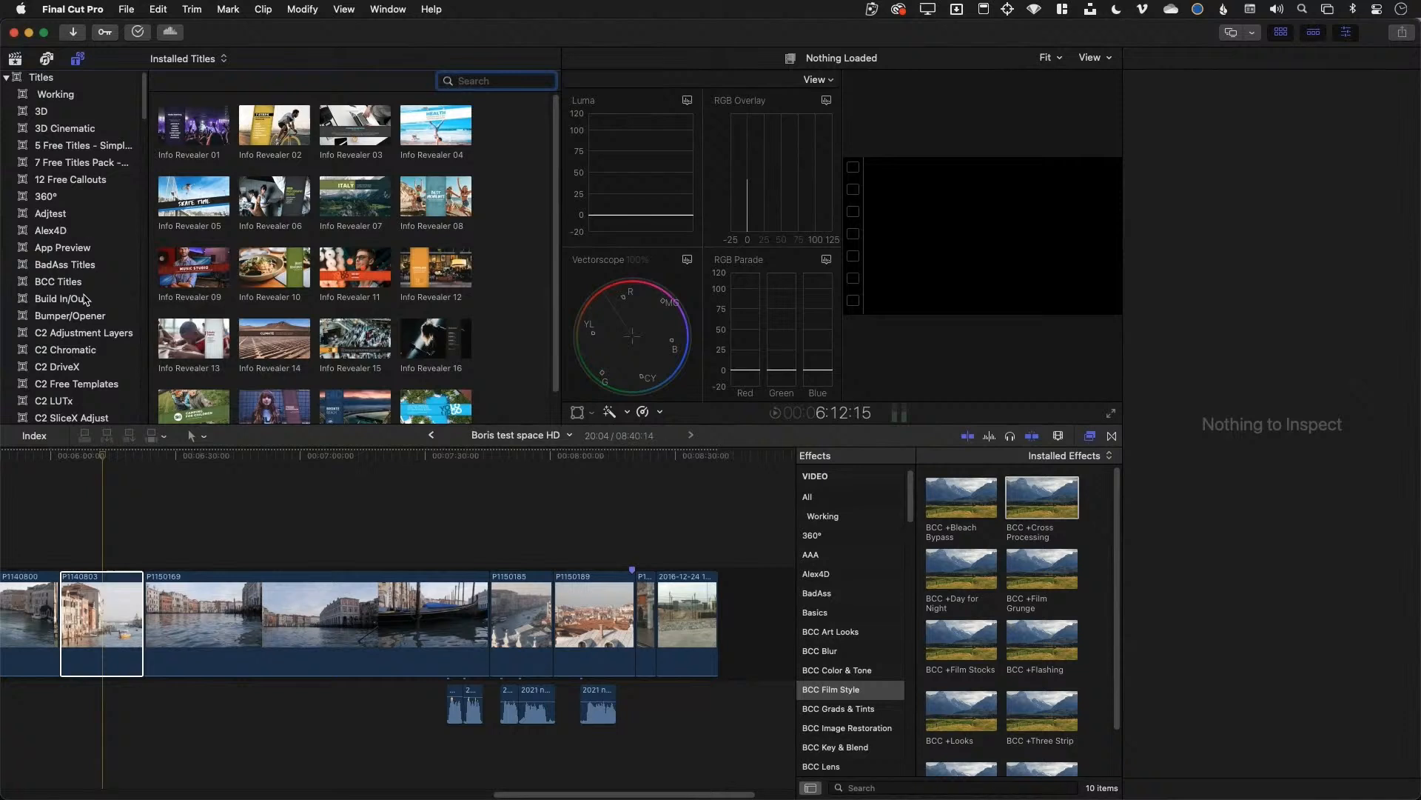
left_click(83, 285)
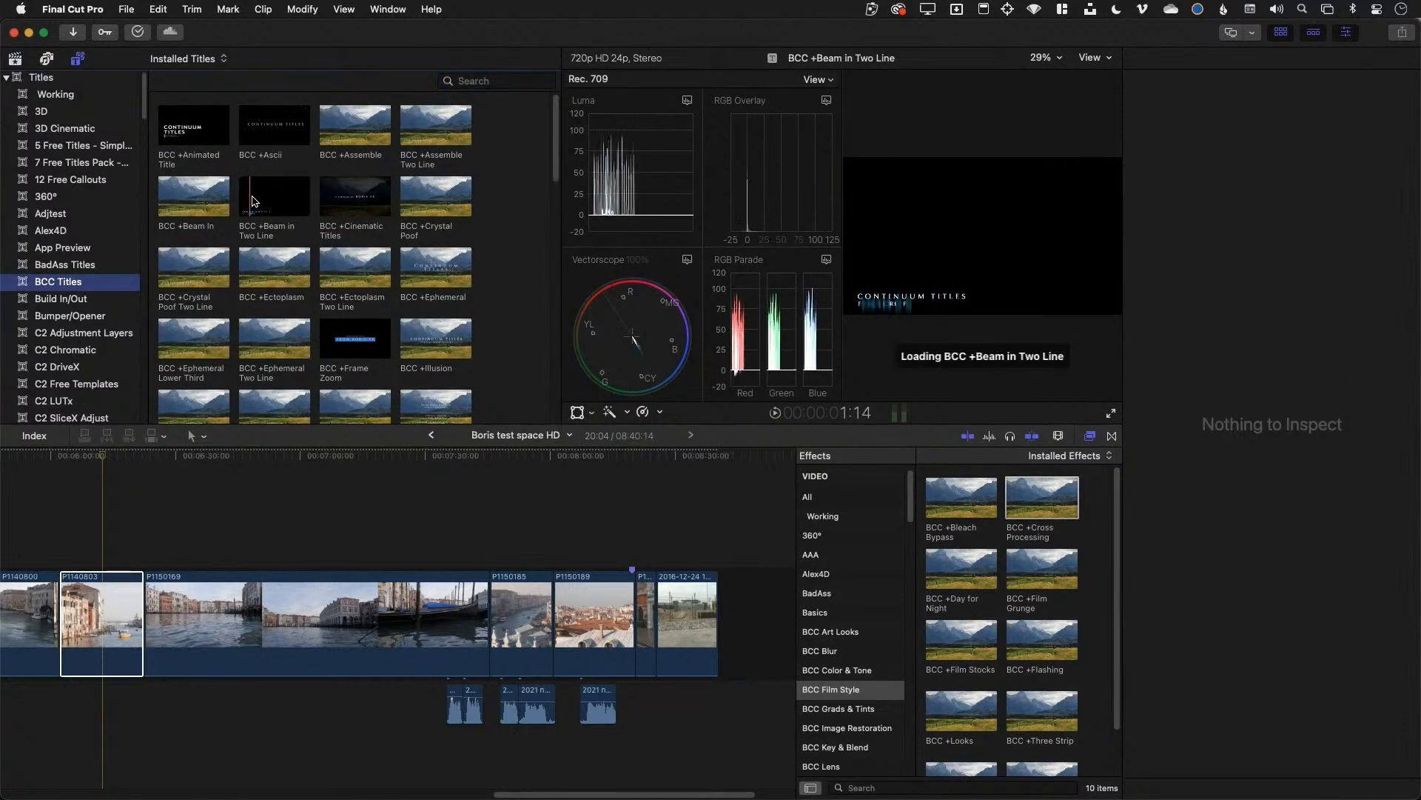
key("super+7")
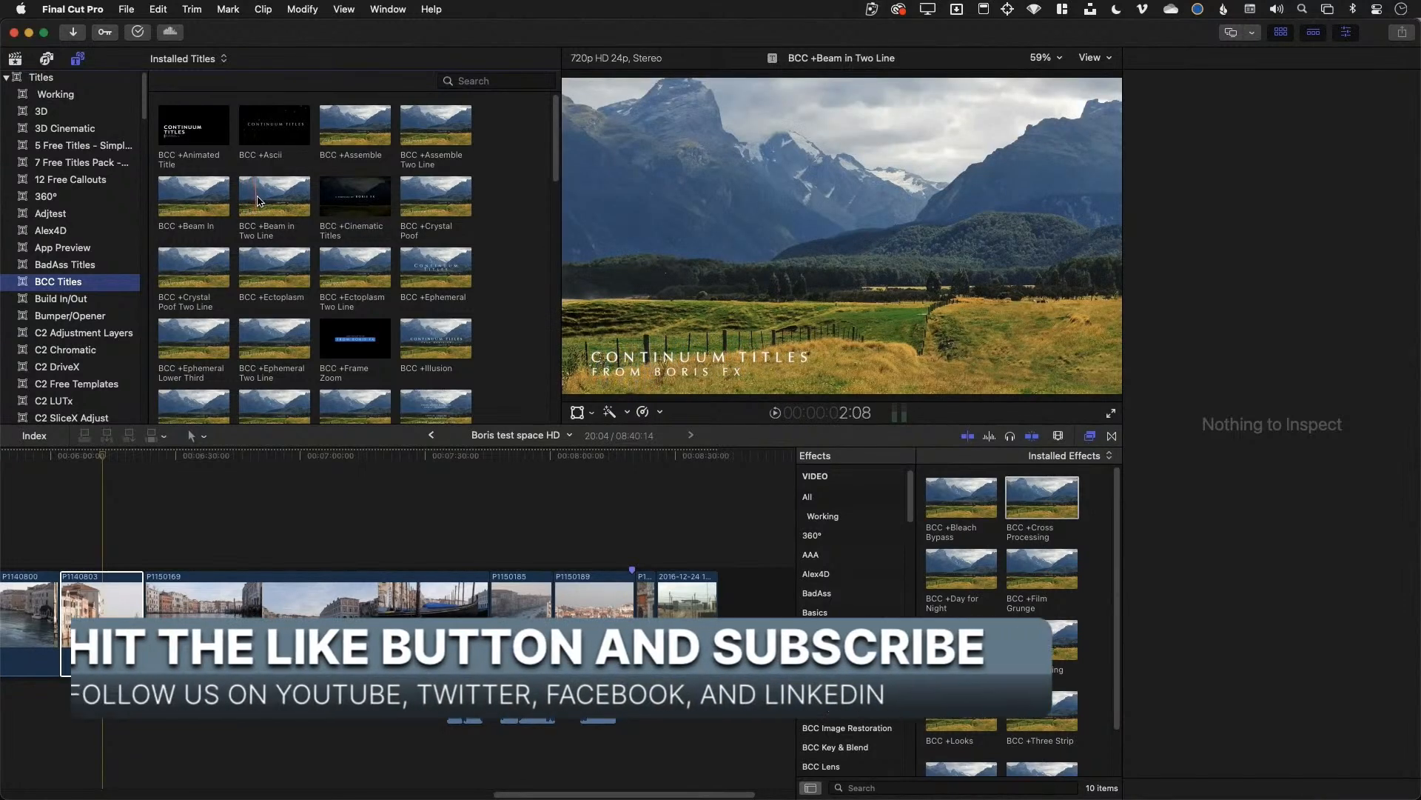
Place BCC +Beam in Two Line above clip P1150169 and check its animation
left_click_drag(264, 200, 158, 533)
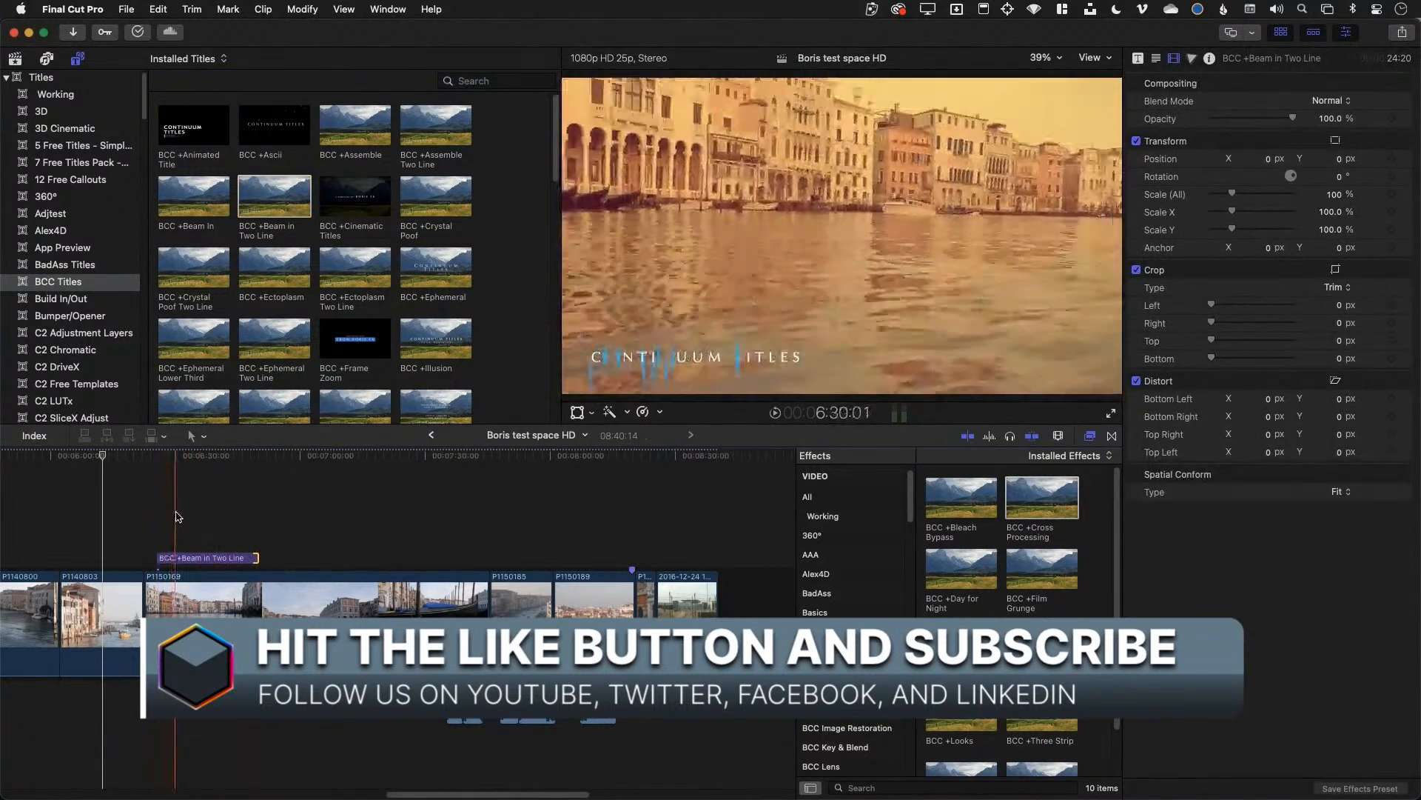
left_click(173, 519)
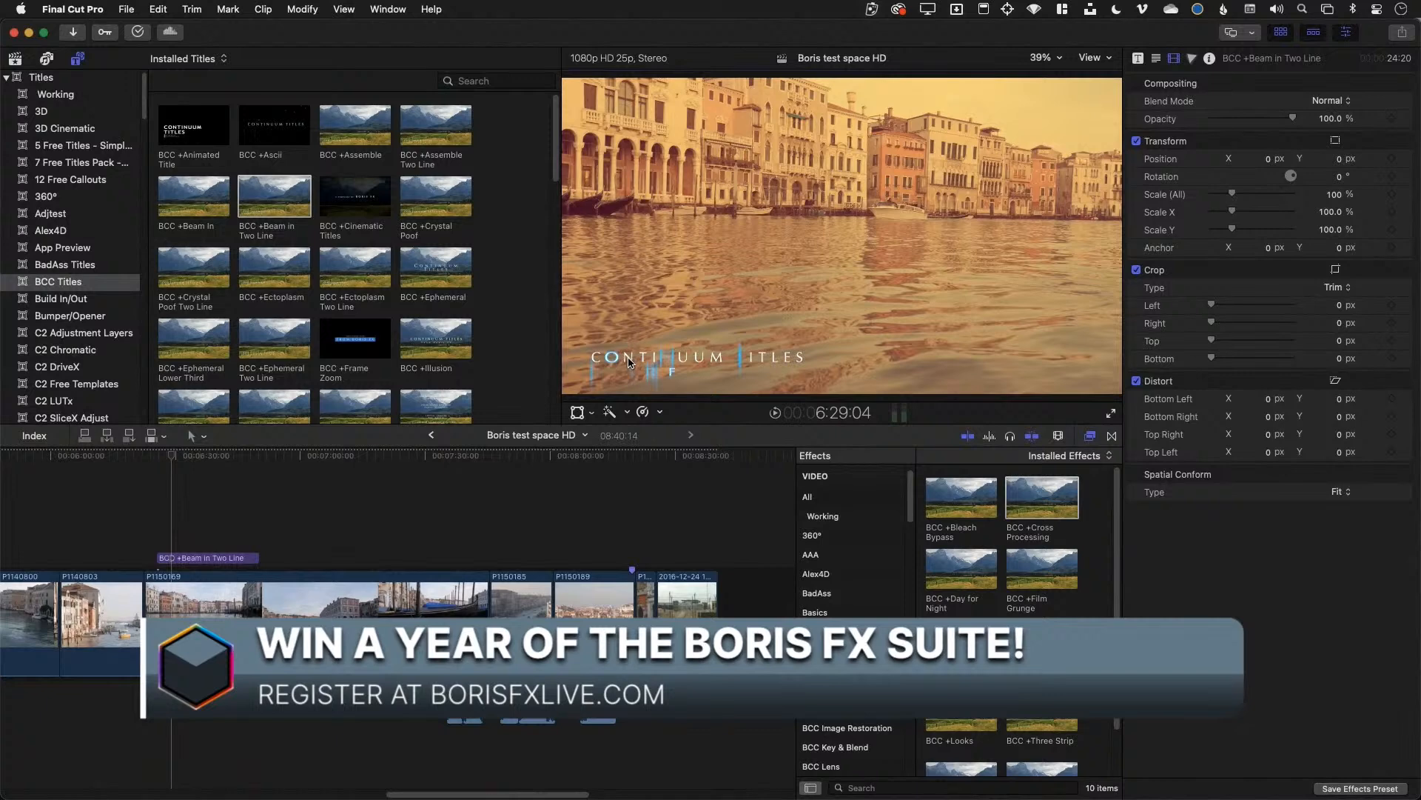
left_click(176, 560)
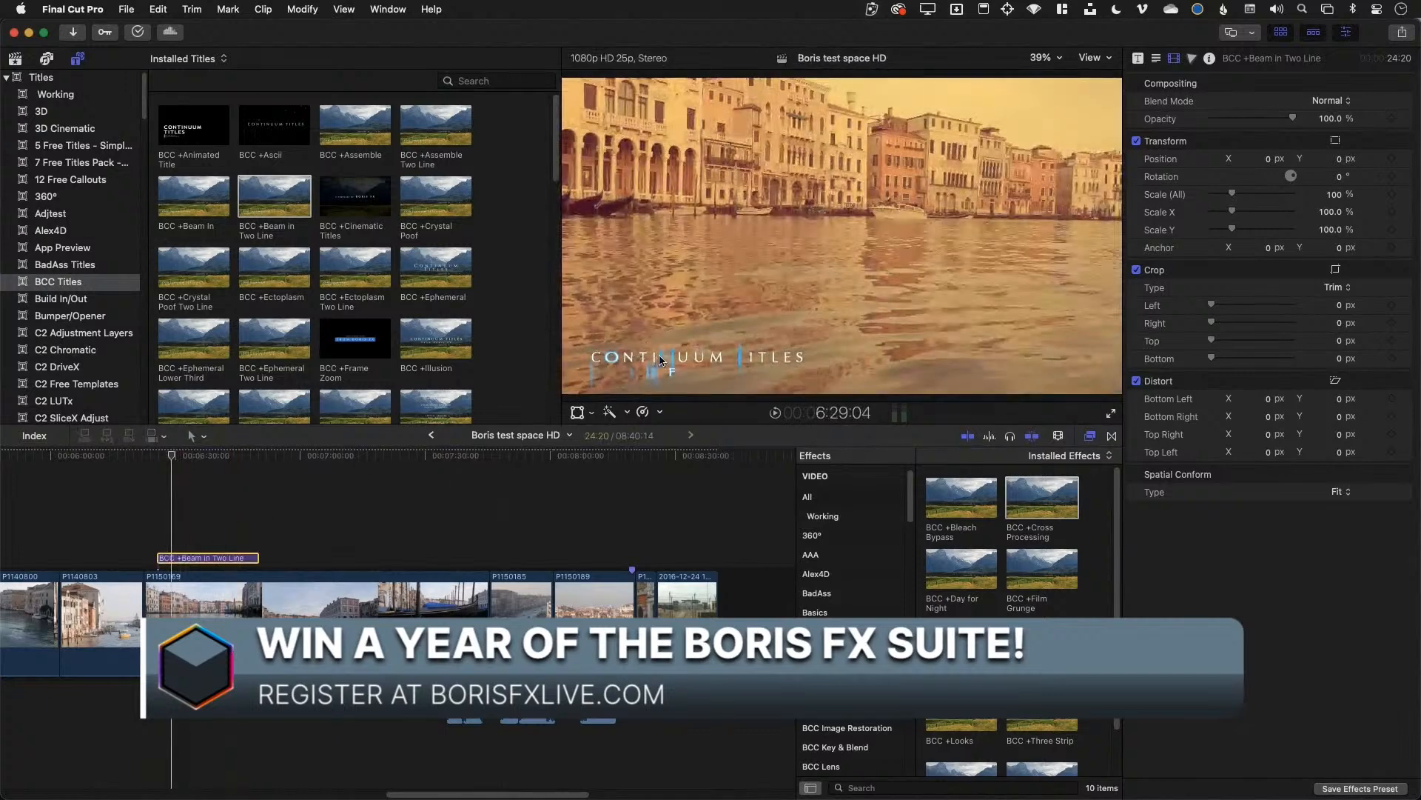
left_click(661, 360)
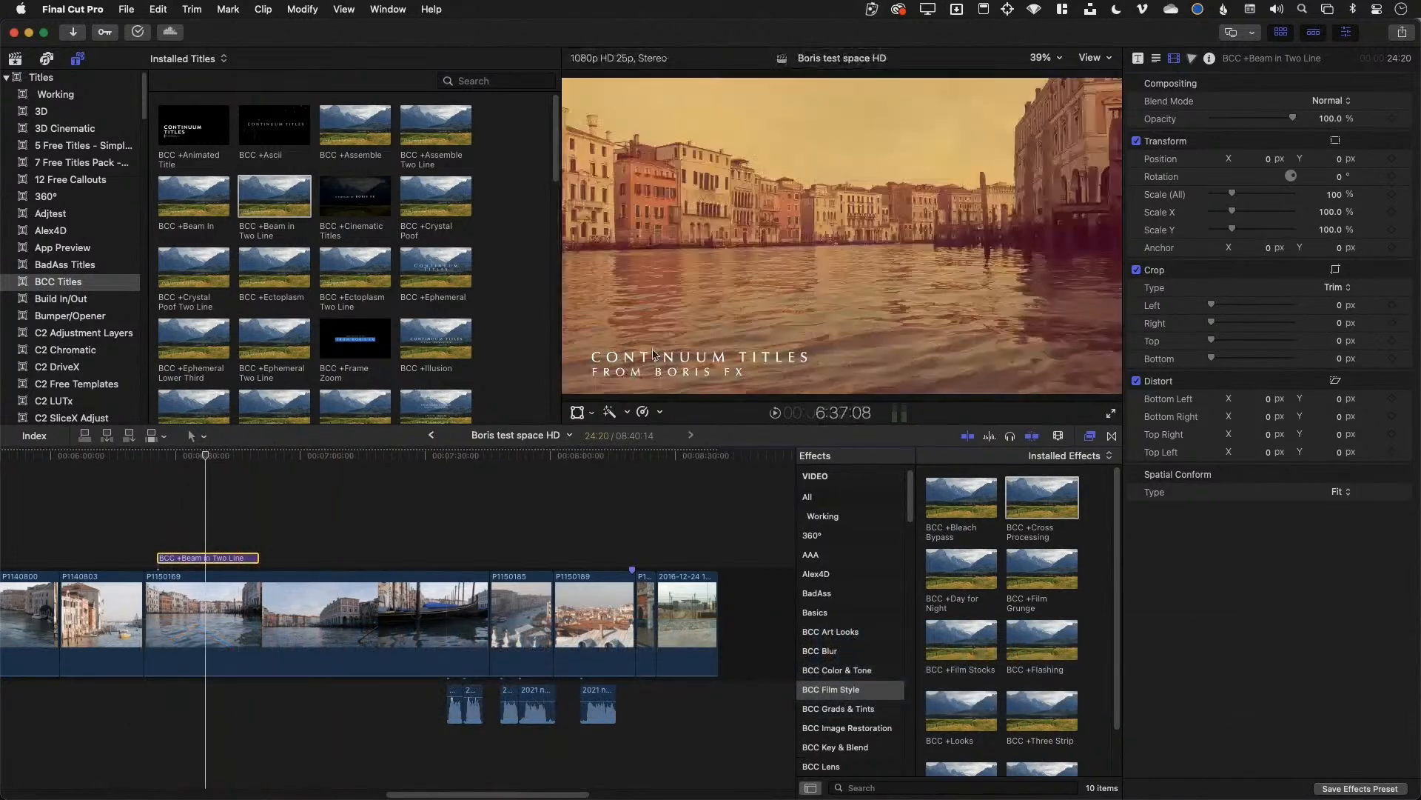
left_click(985, 282)
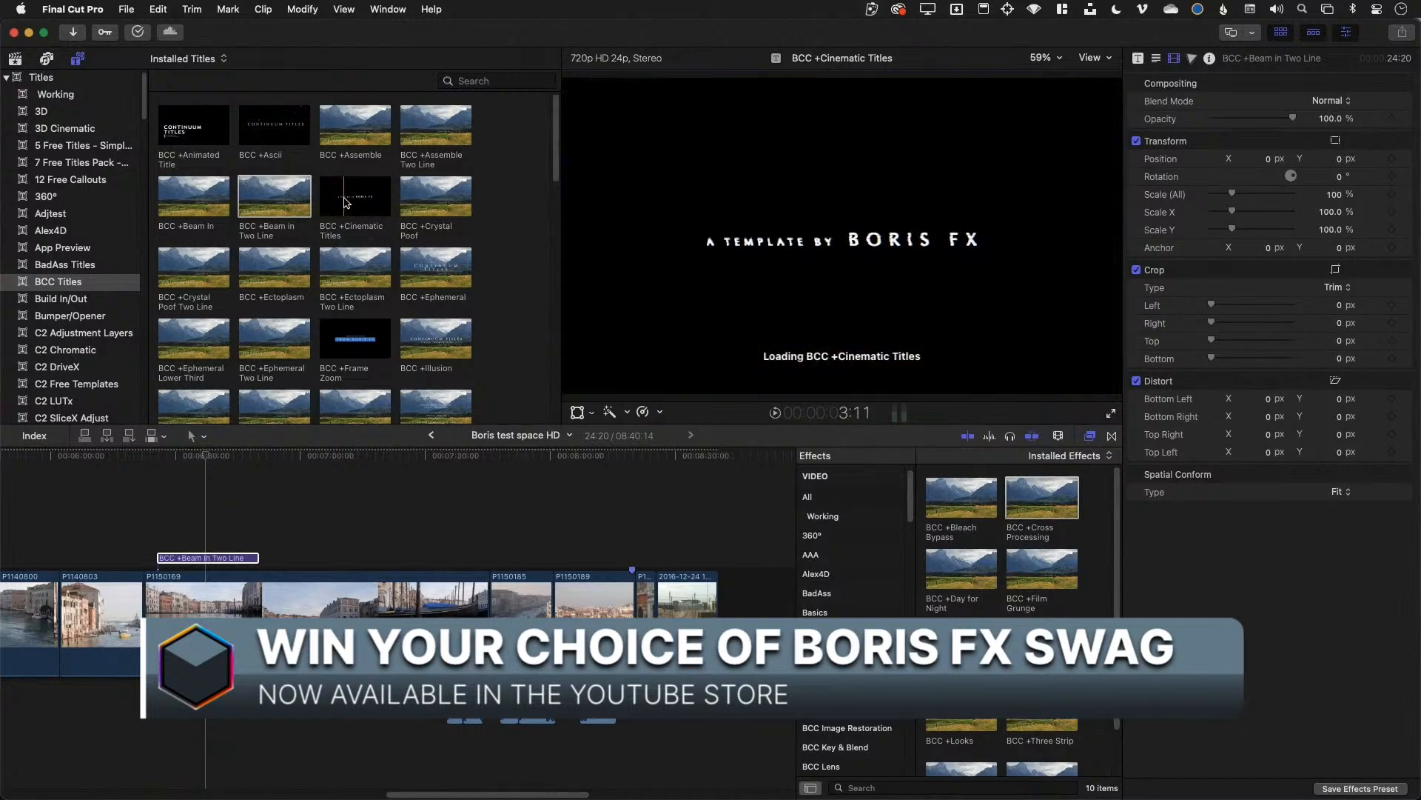
Append BCC +Cinematic Titles to the storyline's end and bring up its text settings
left_click(345, 201)
key("e")
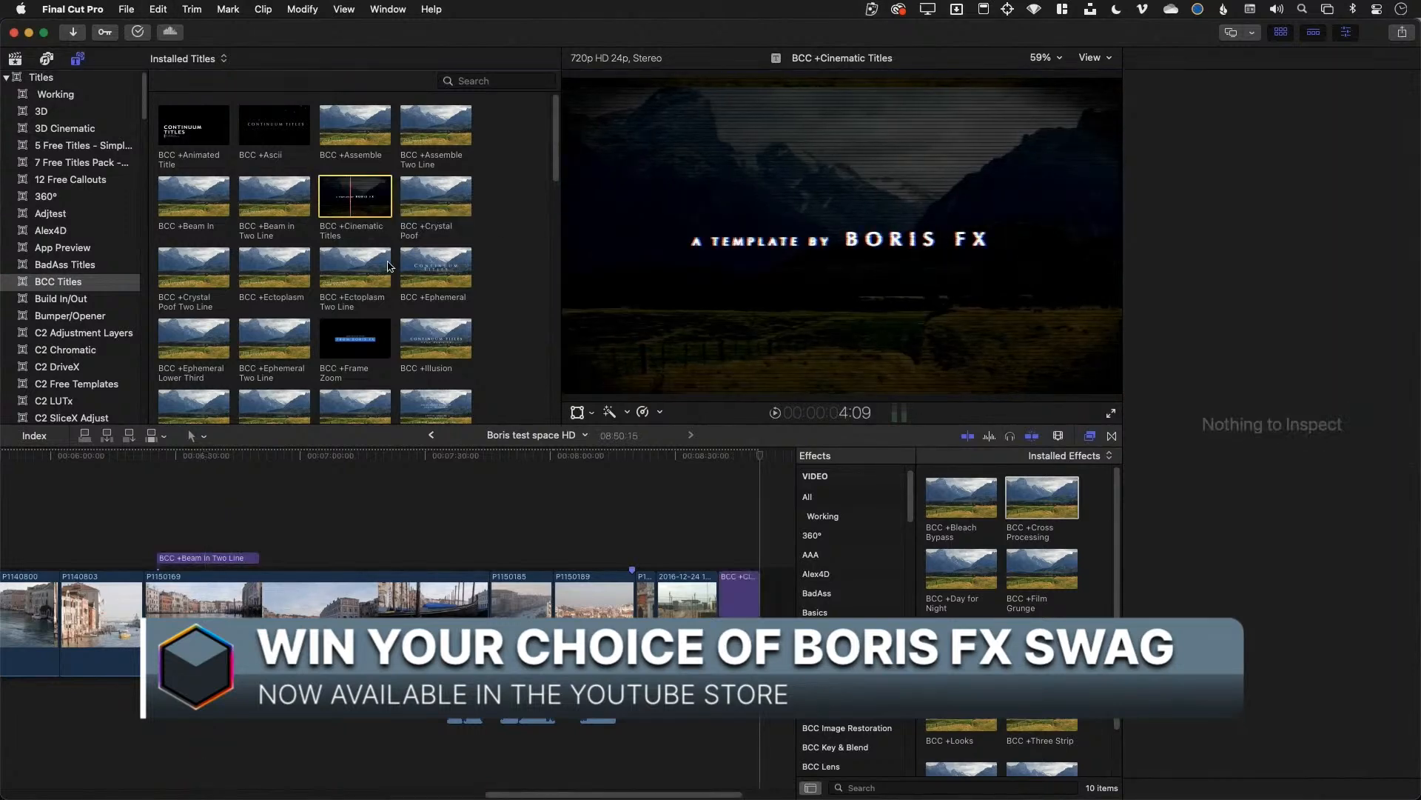
left_click(740, 596)
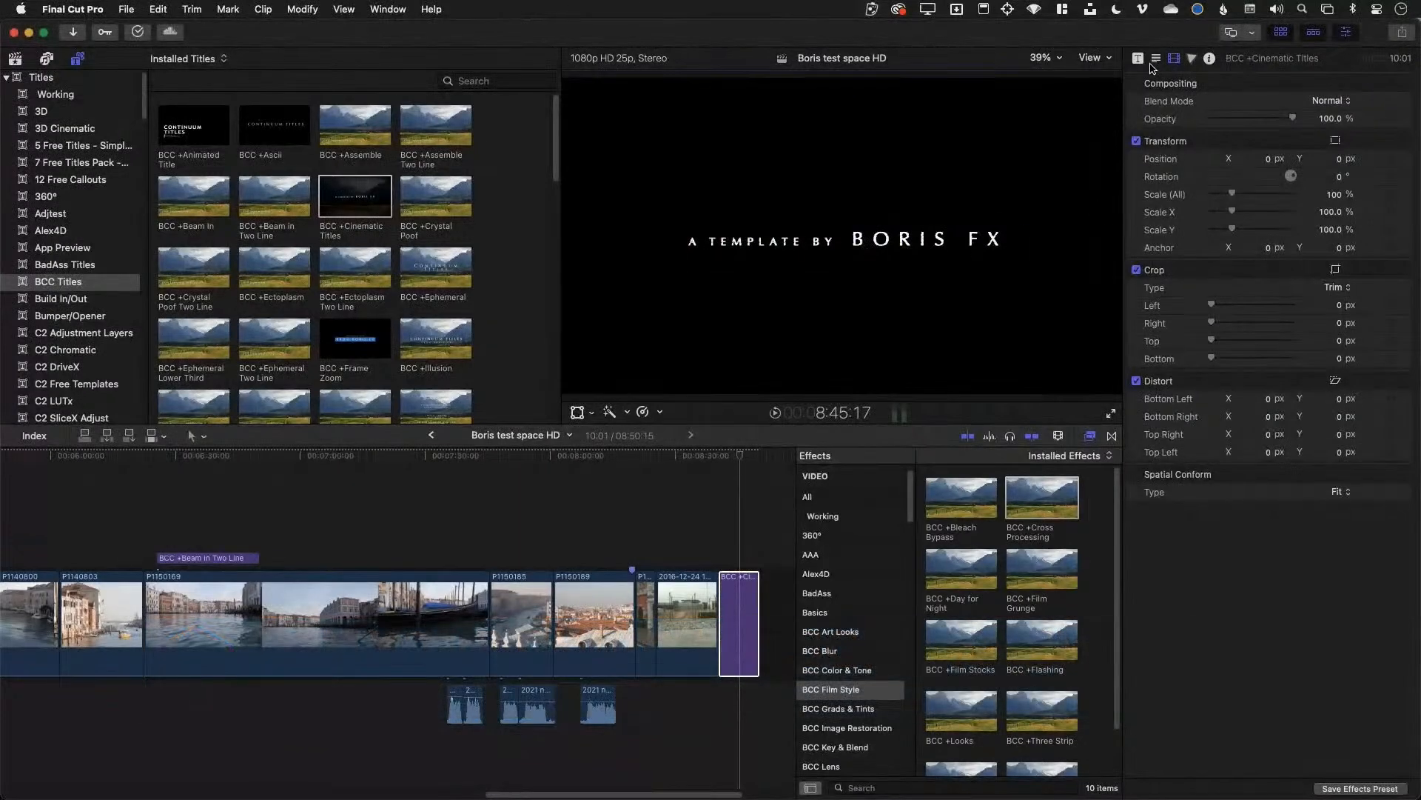
left_click(1154, 59)
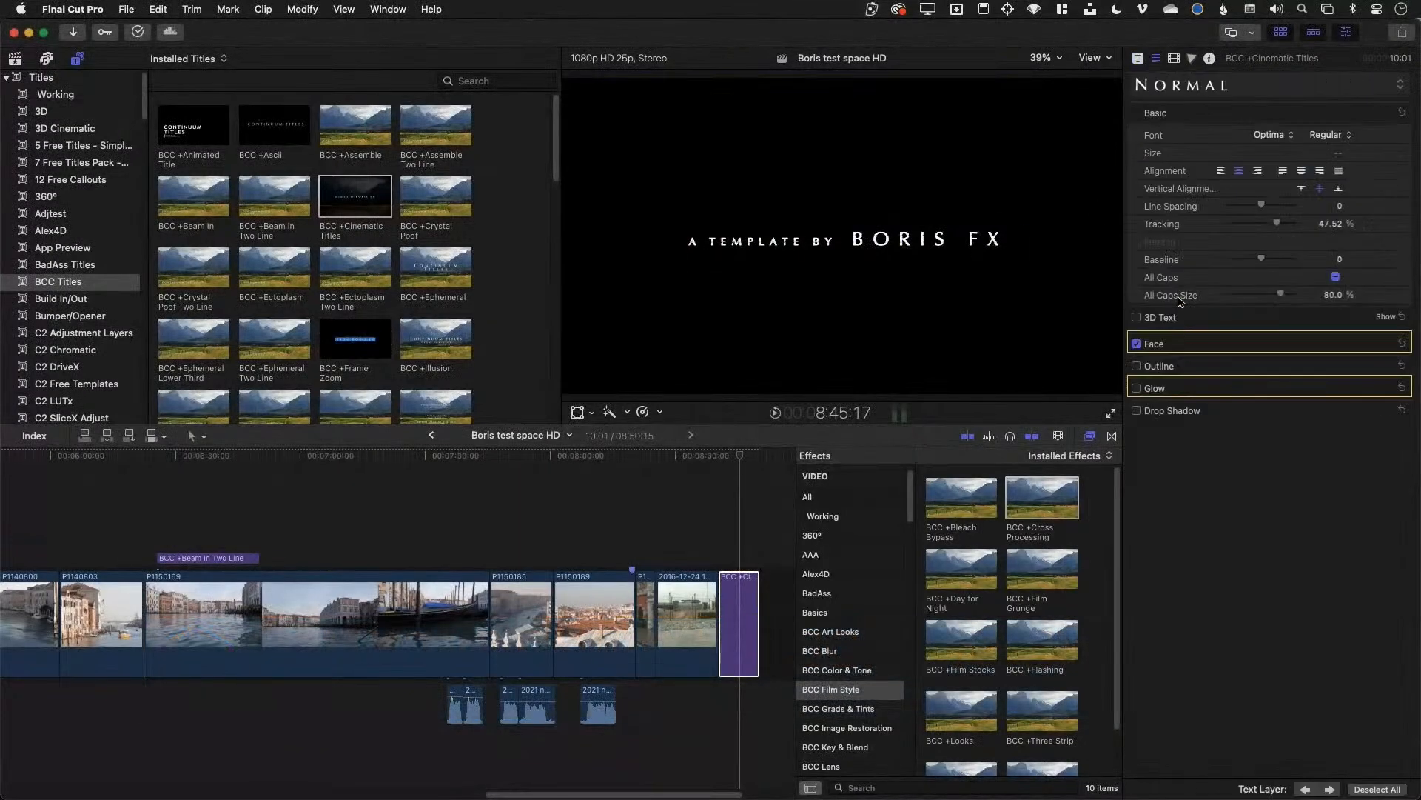
left_click(1330, 790)
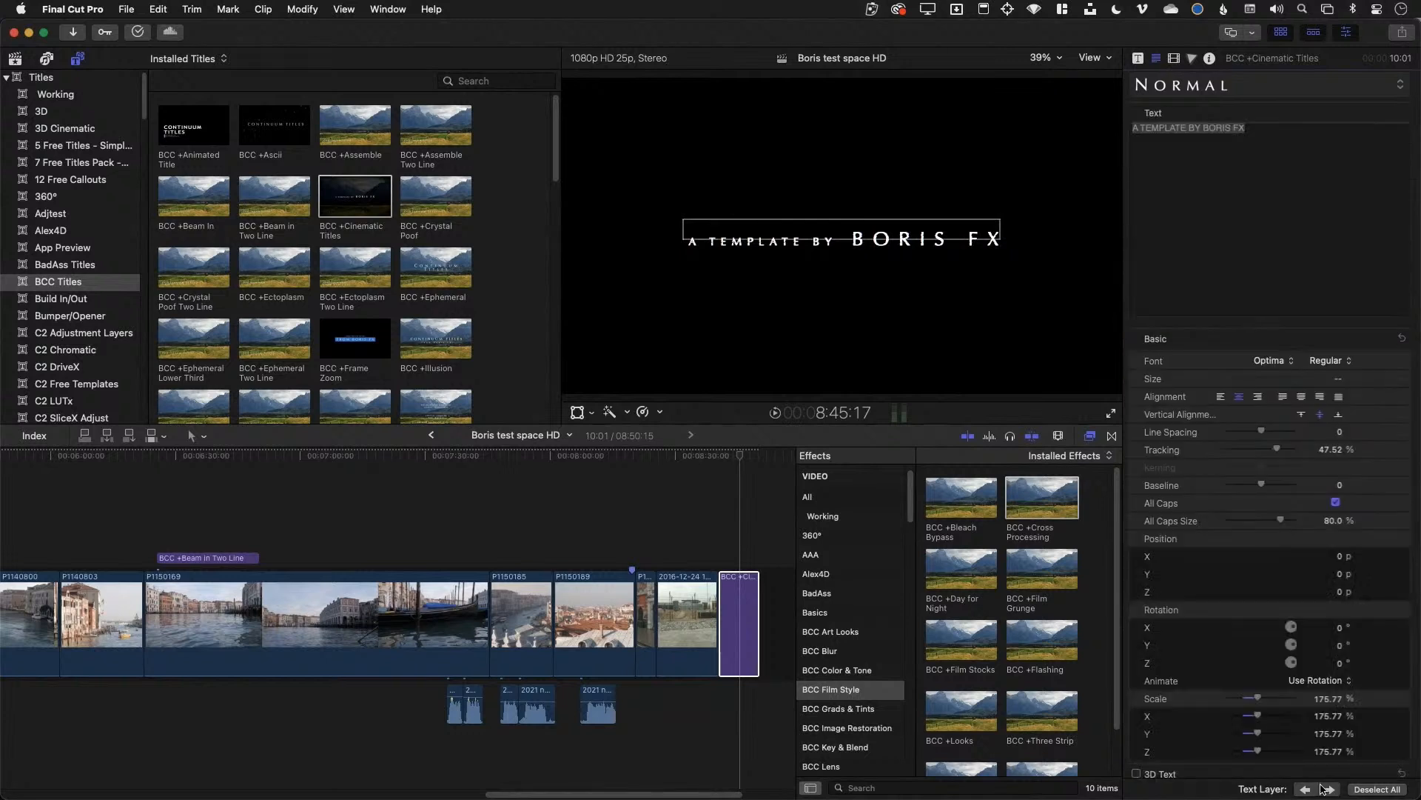
left_click(1329, 169)
Replace the Cinematic title's text with 'This is pretty cool' and play it back
left_click(1061, 49)
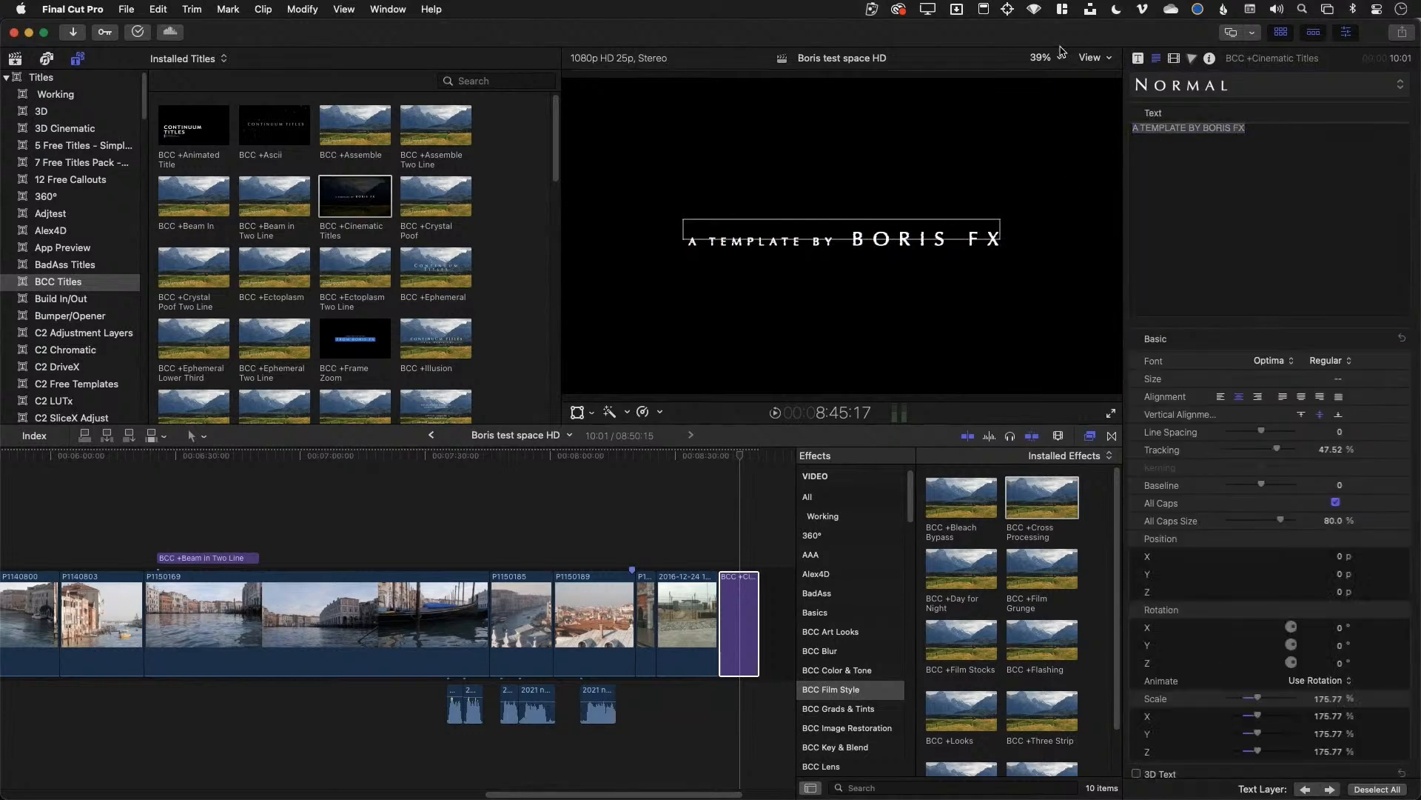
key("shift+t")
key("h")
key("i")
key("s")
key("space")
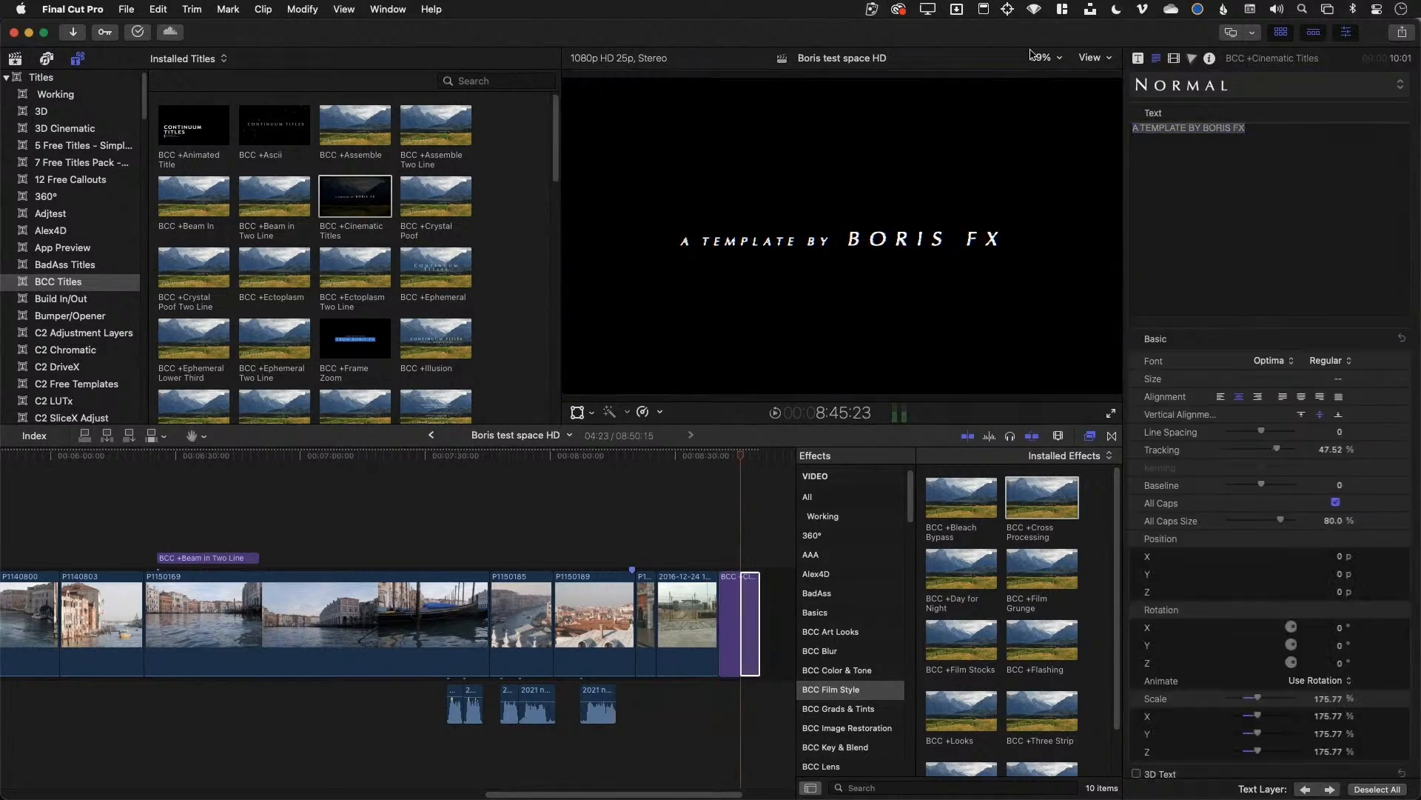
left_click(1257, 136)
type("T")
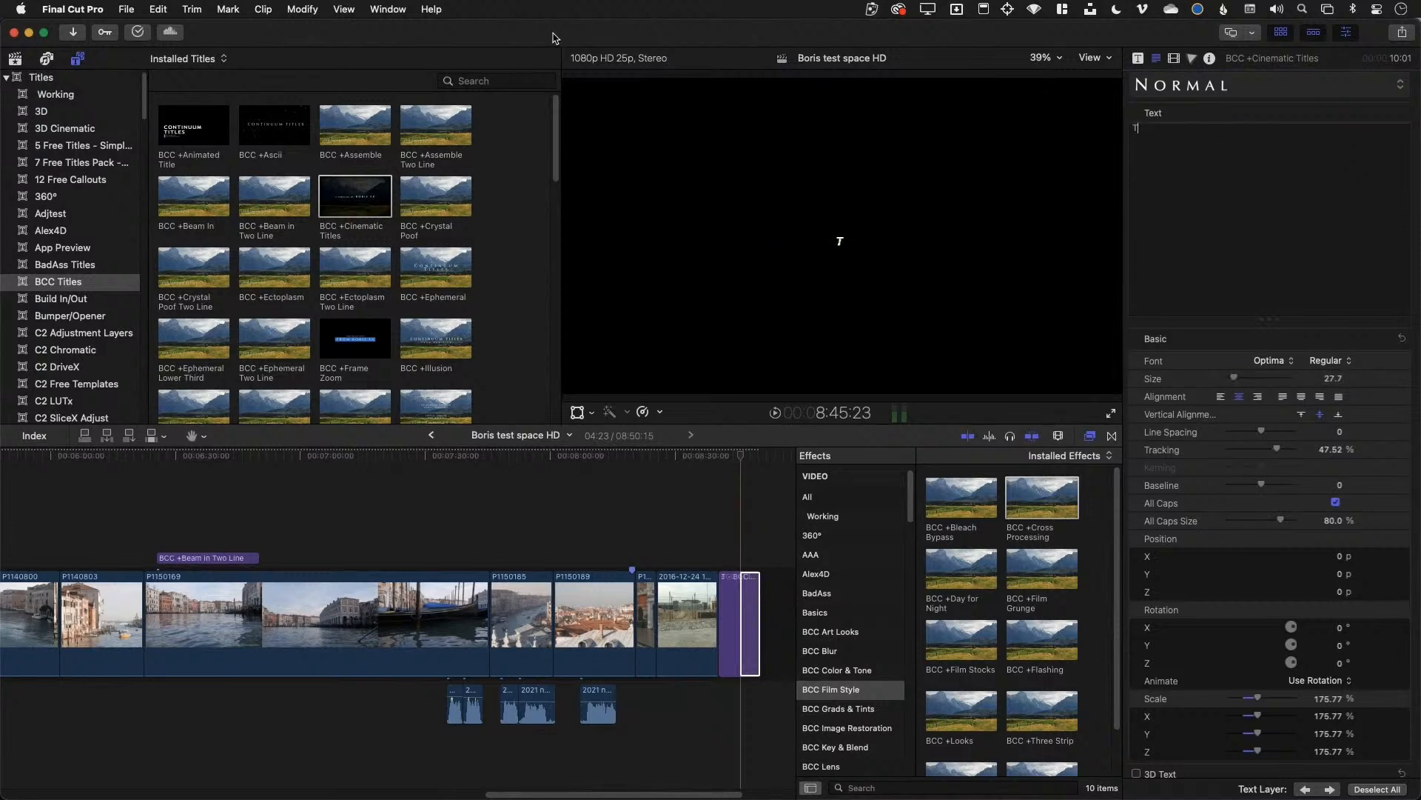
type("his is pretty cool")
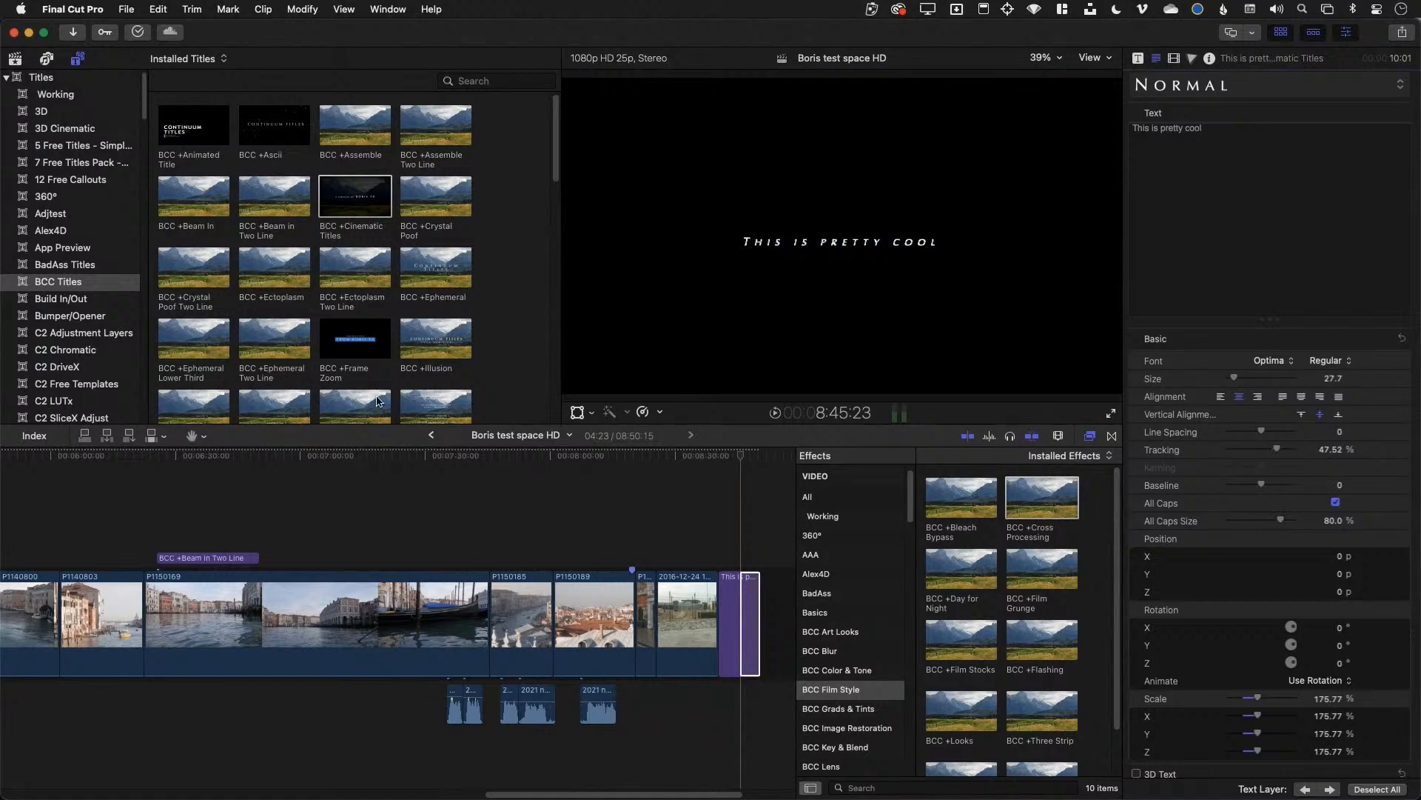
left_click(720, 456)
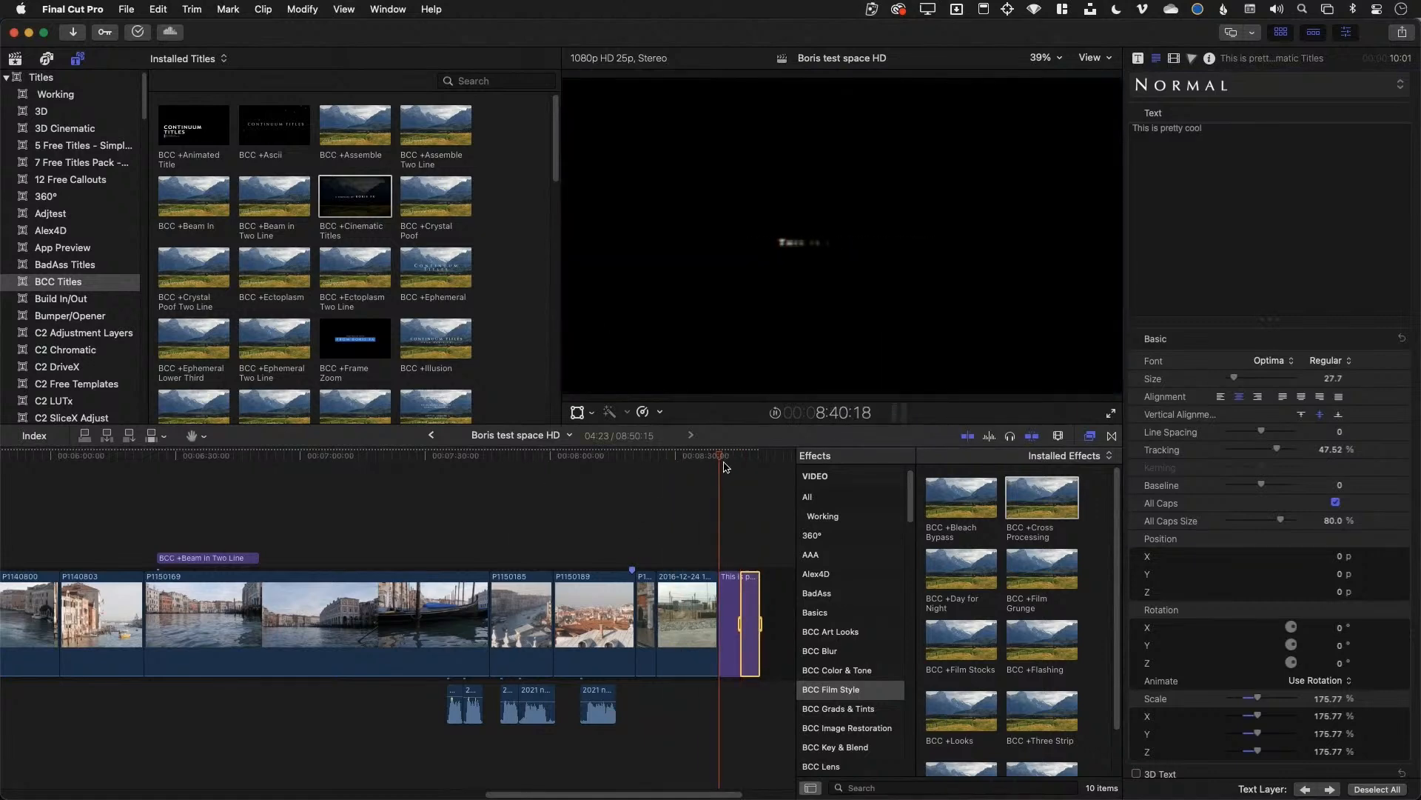
key("space")
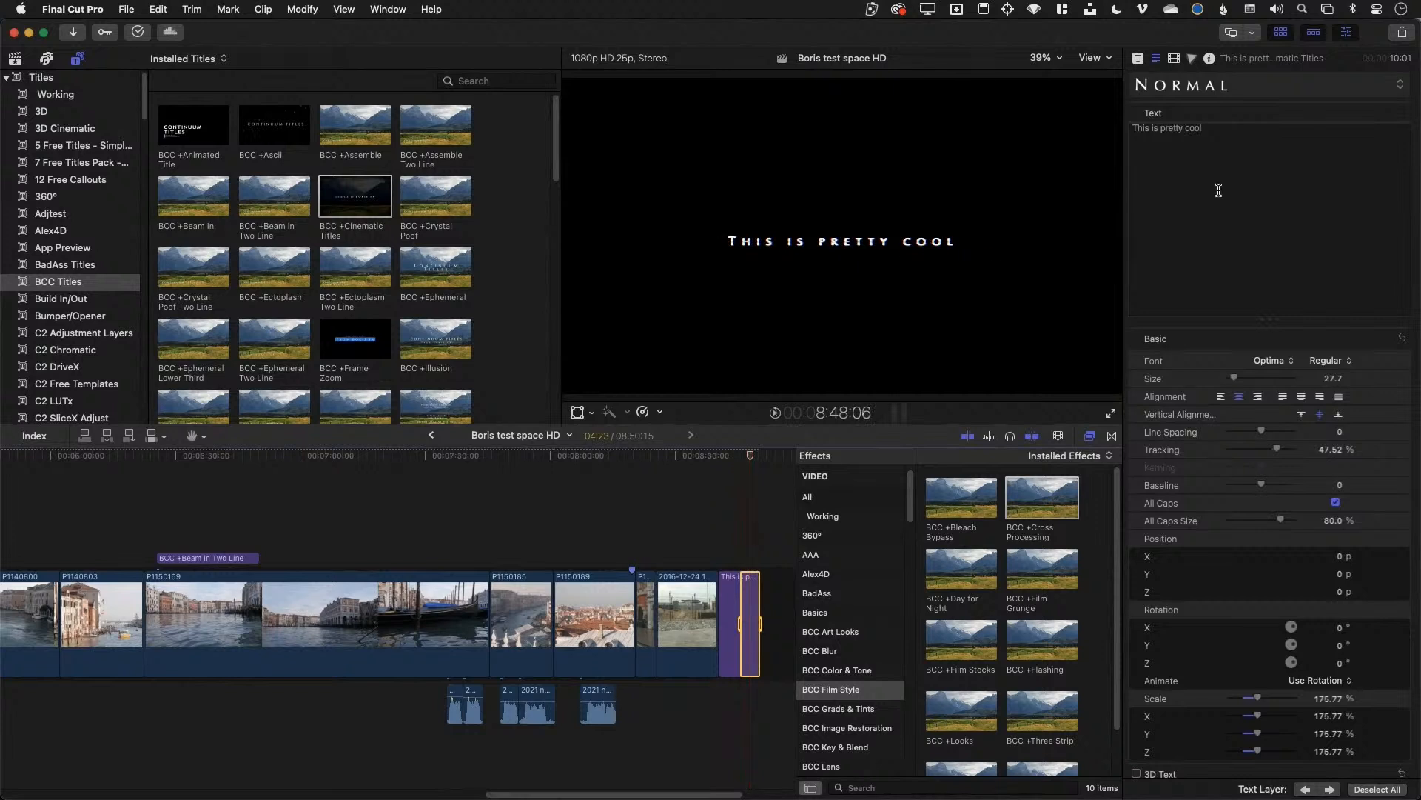
Delete stray characters typed into the title text, then switch to Motion
left_click(1221, 148)
type("fdjfahdkjhfakjhaf kfhkaj")
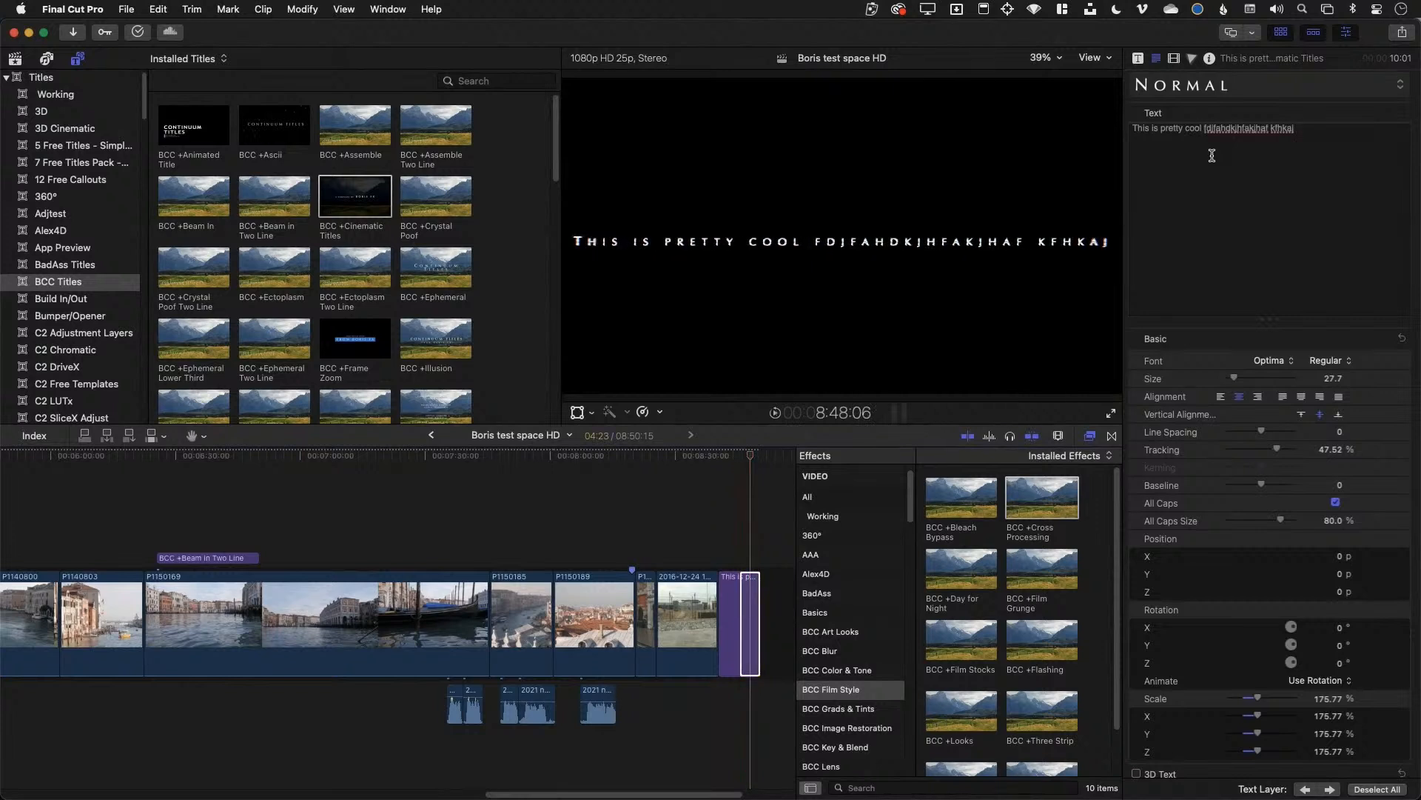
key("alt+BackSpace")
key("alt+BackSpace")
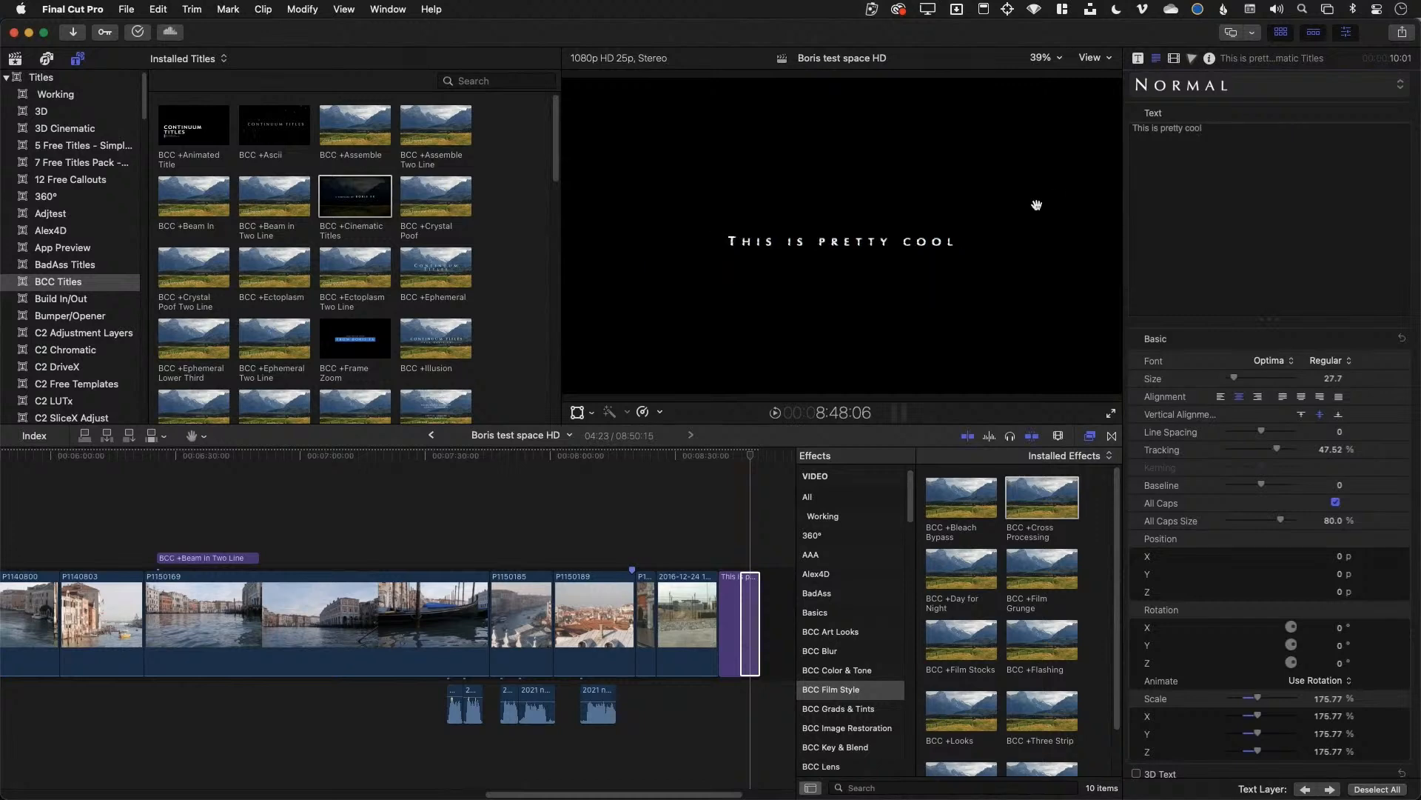
key("super+Tab")
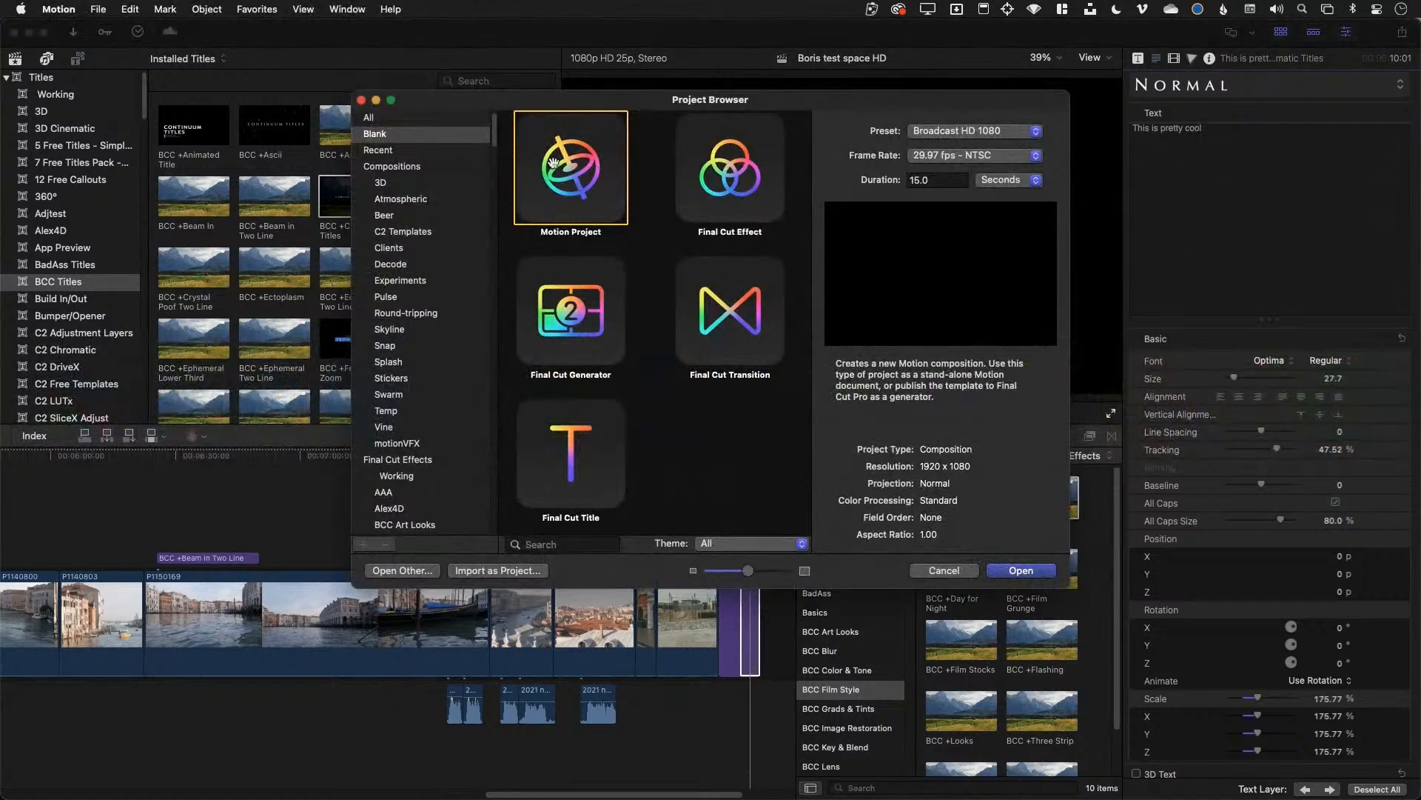
Look over the Final Cut Effect, Generator, Transition and Title project types, then cancel the Project Browser
left_click(727, 176)
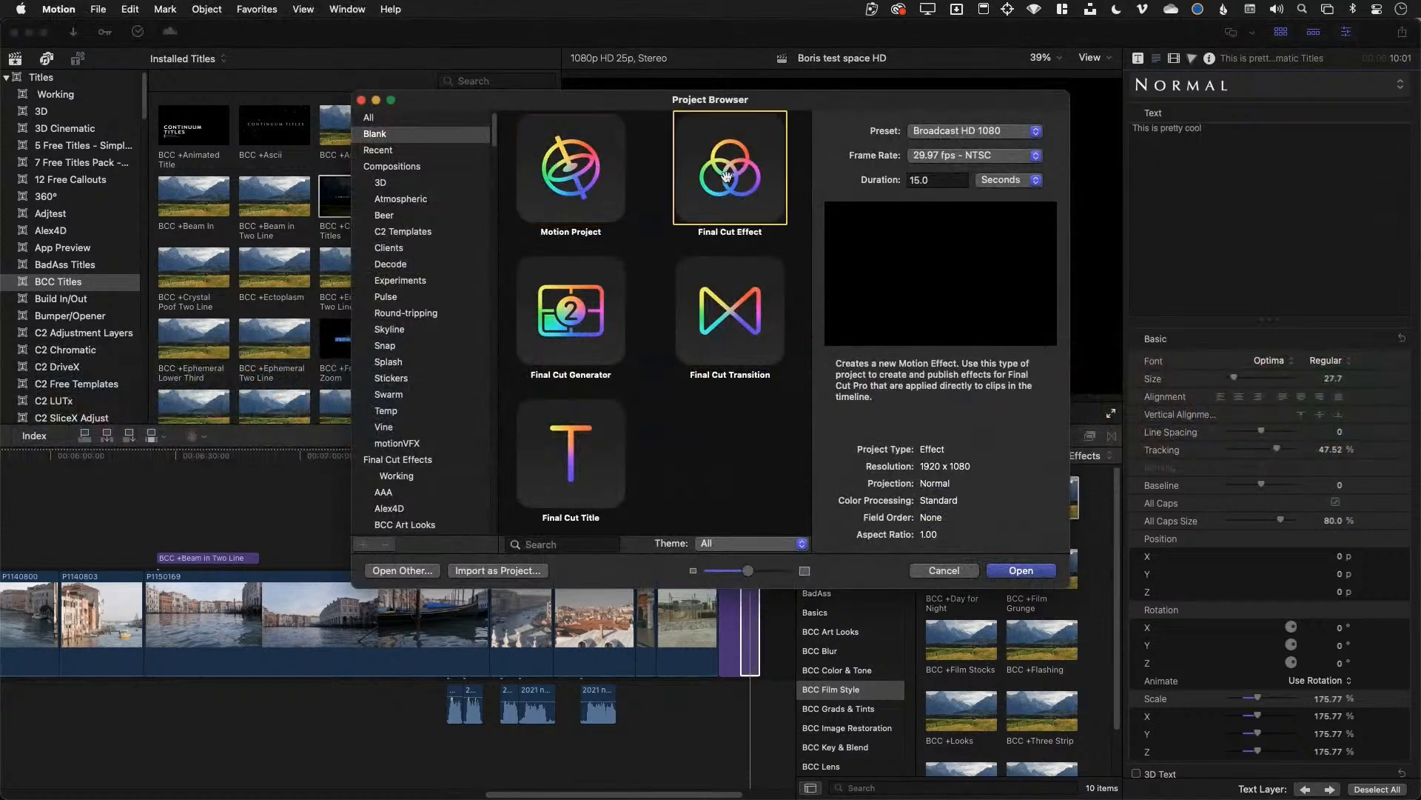
left_click(586, 317)
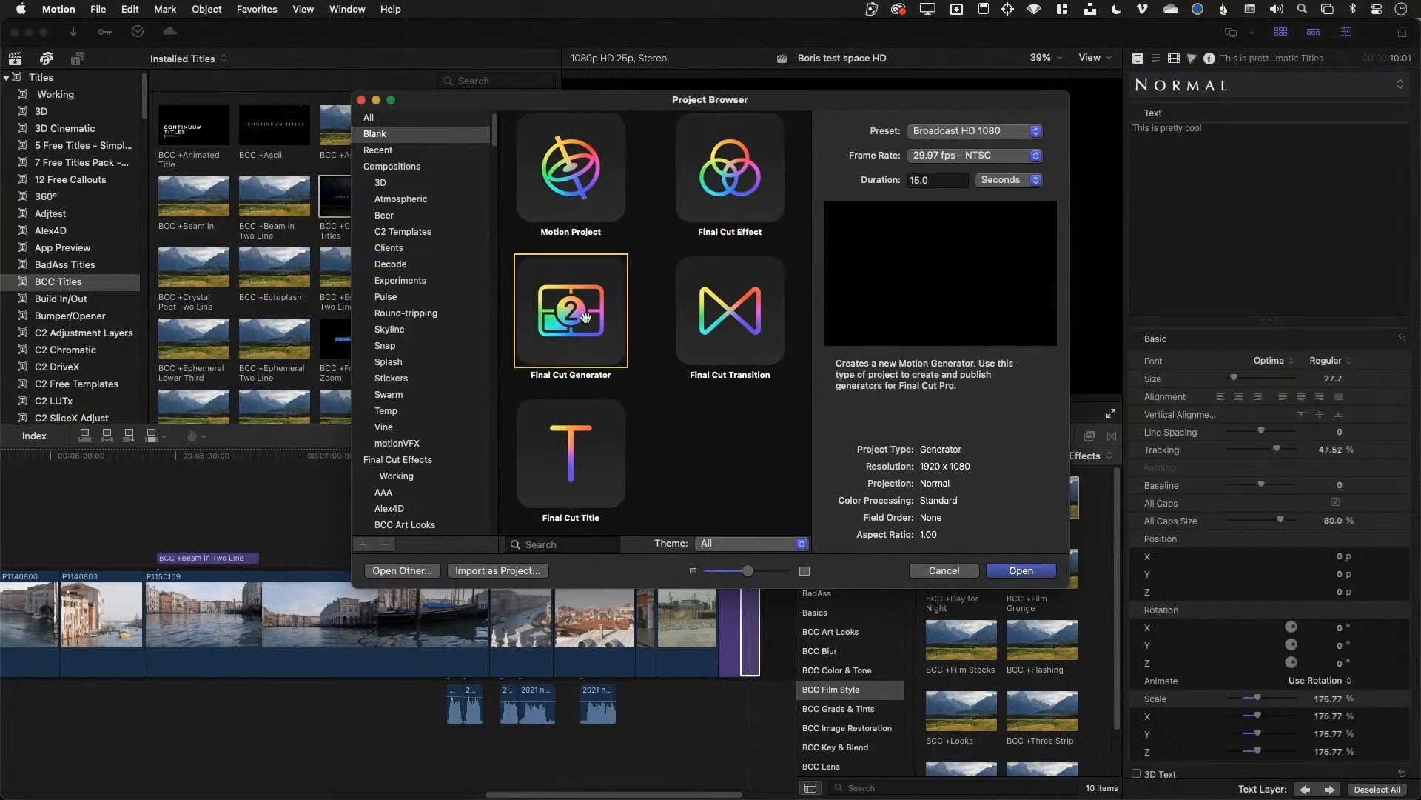
left_click(693, 343)
left_click(591, 446)
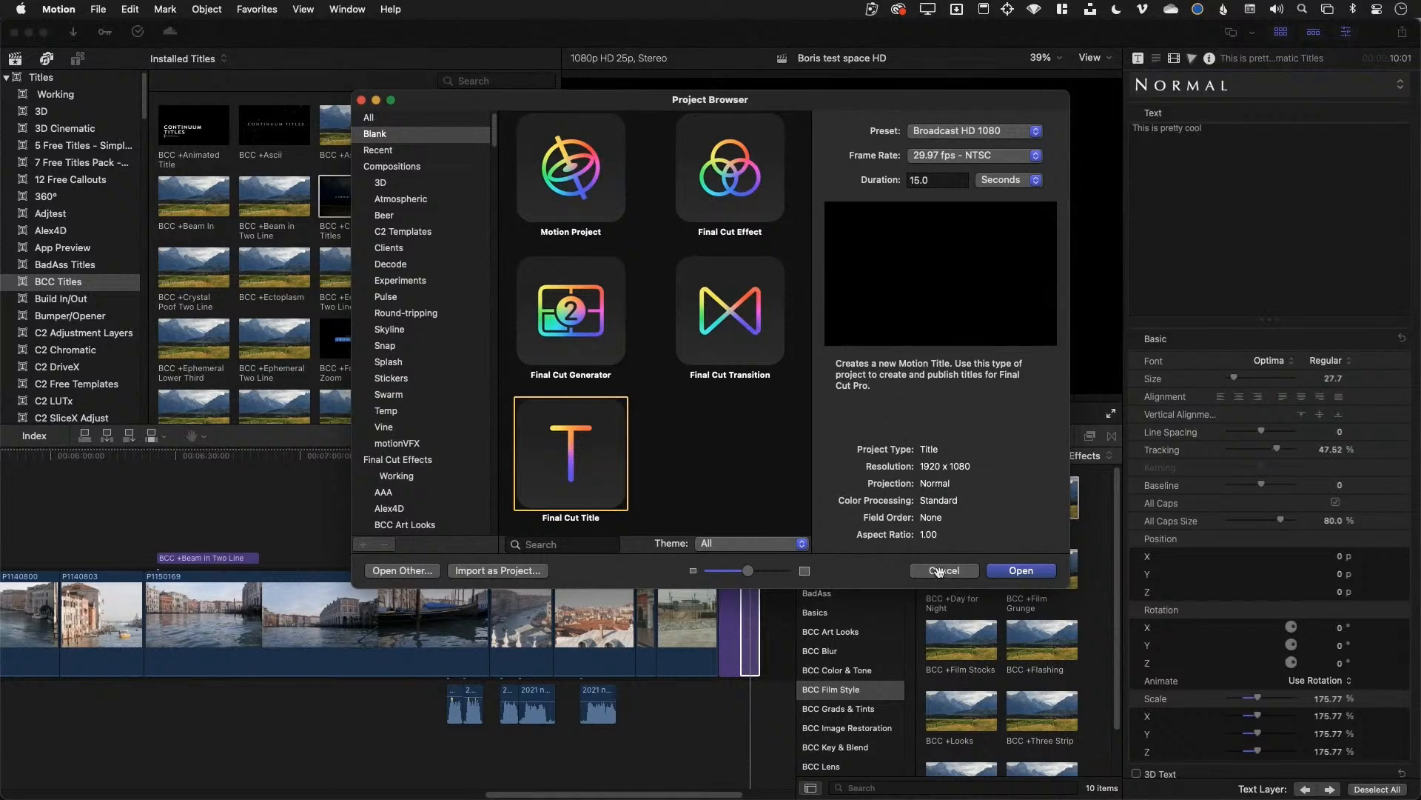
left_click(939, 571)
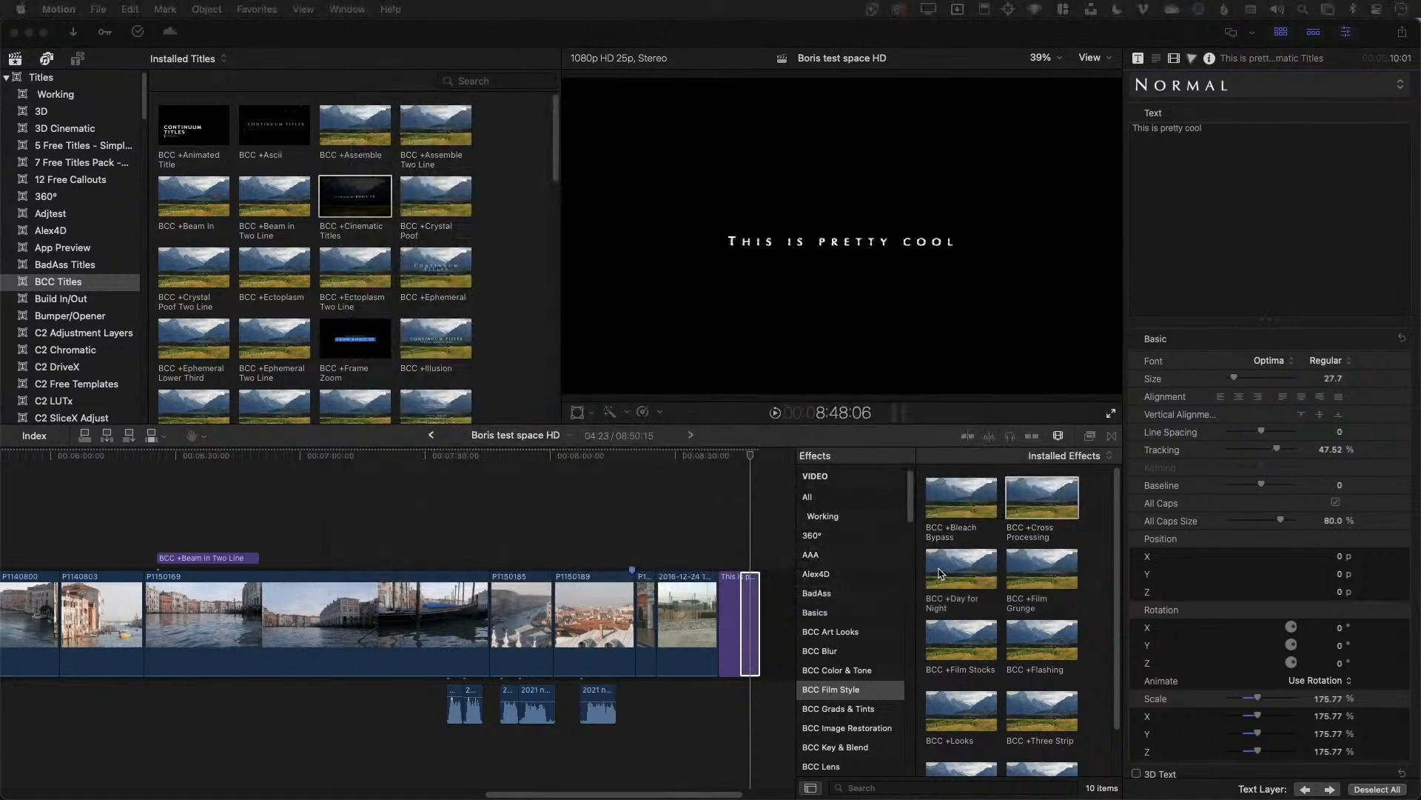
Add the BCC +Animated Title above the gondola clip and preview it
scroll(314, 288, "down", 1)
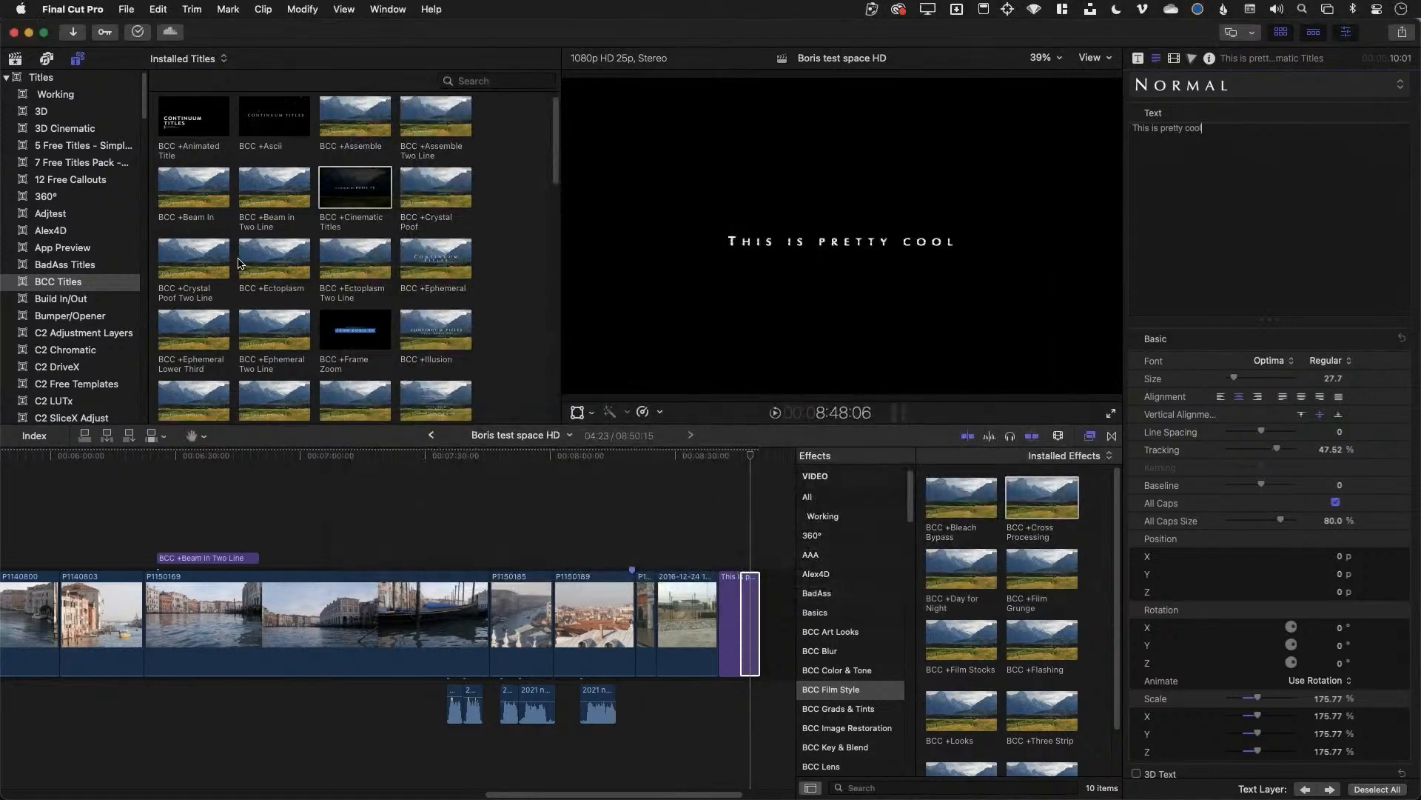
left_click(254, 263)
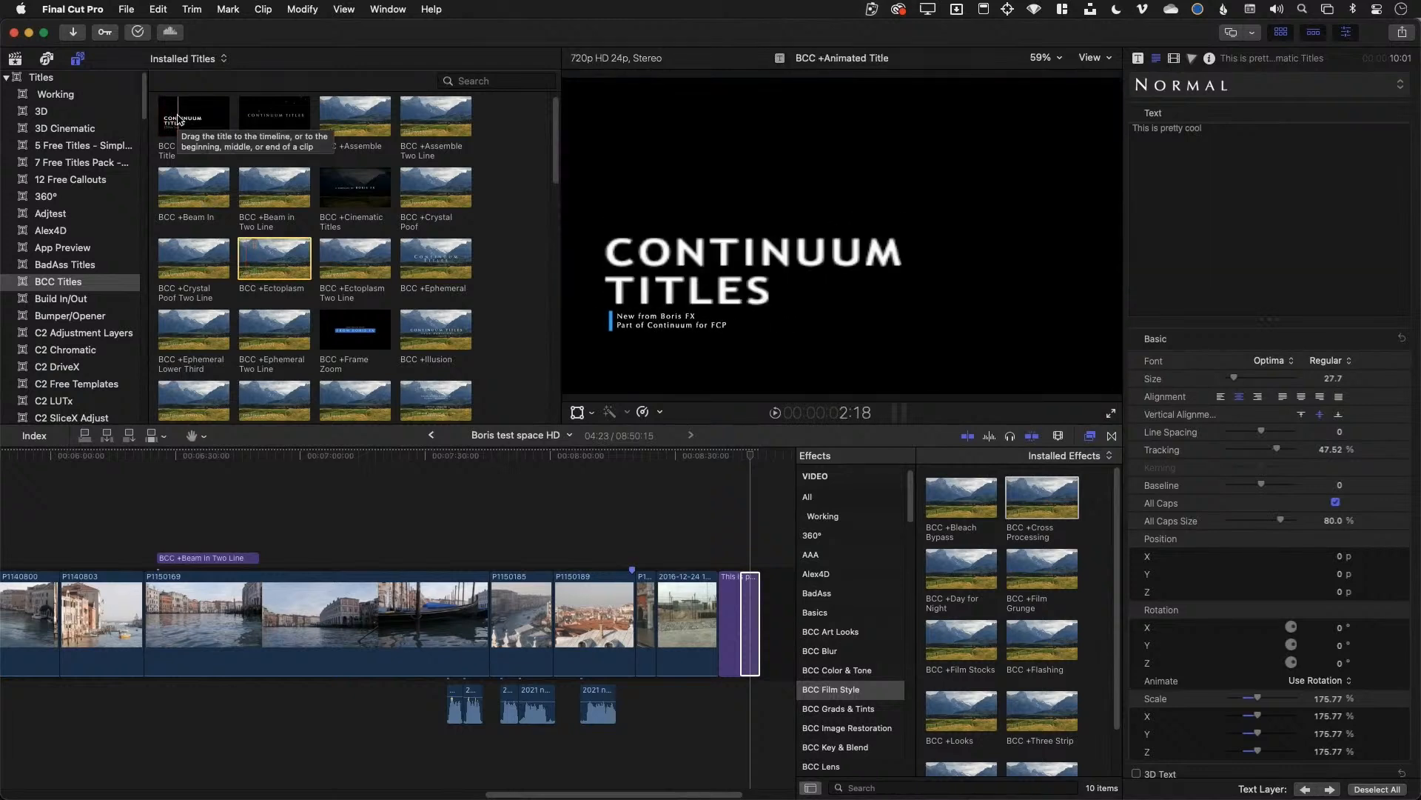
left_click(190, 120)
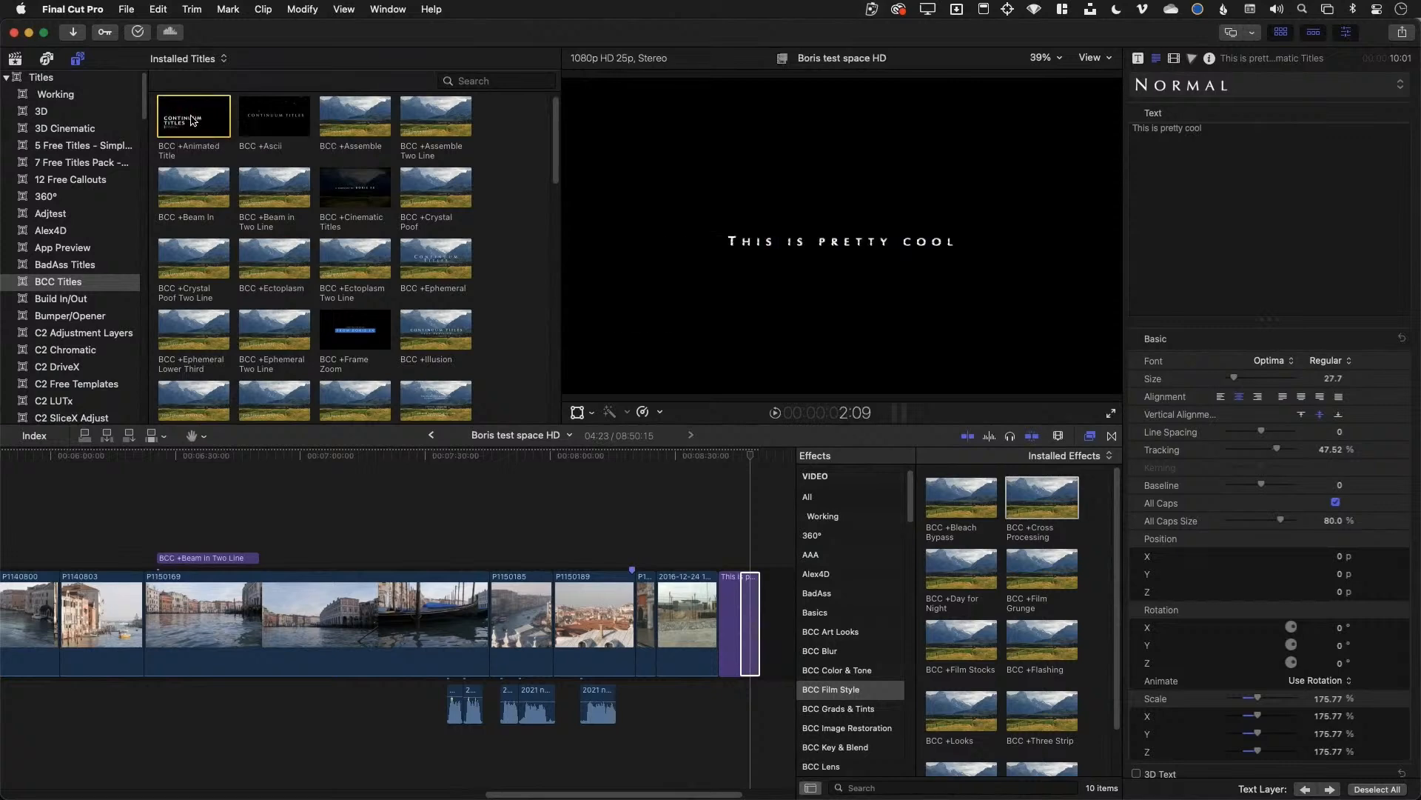
left_click_drag(190, 121, 449, 526)
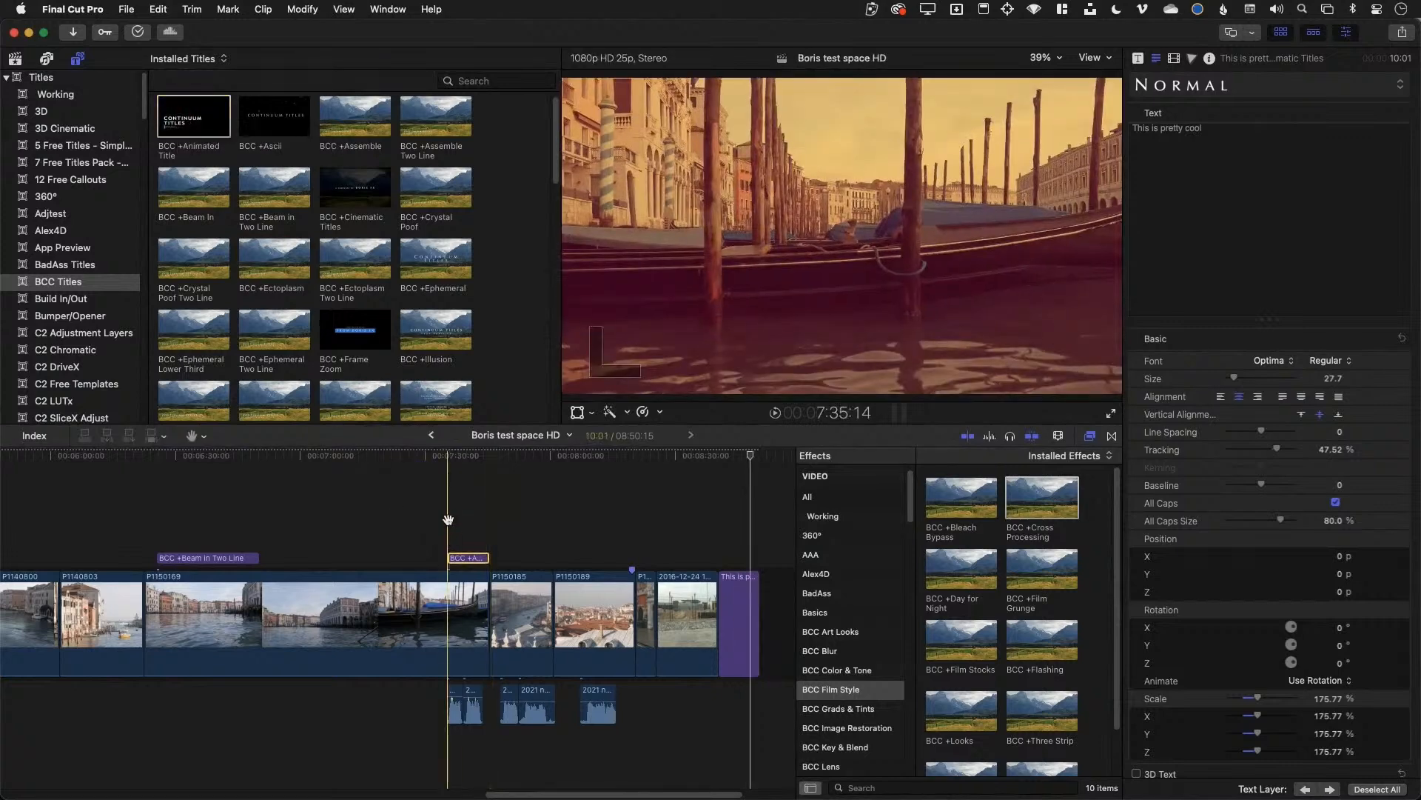
key("space")
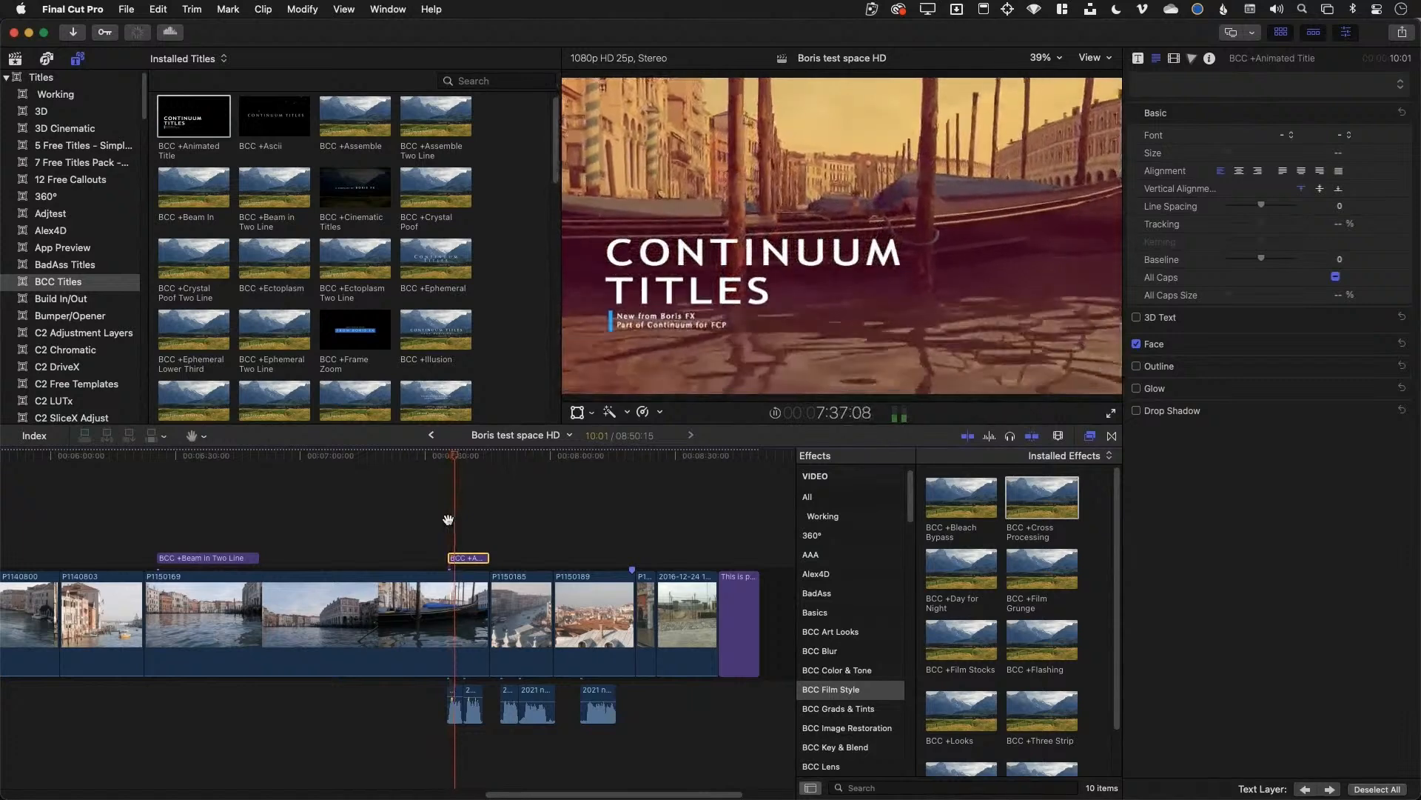
key("space")
Change the title's two lines to 'I can type' and 'And move'
double_click(724, 263)
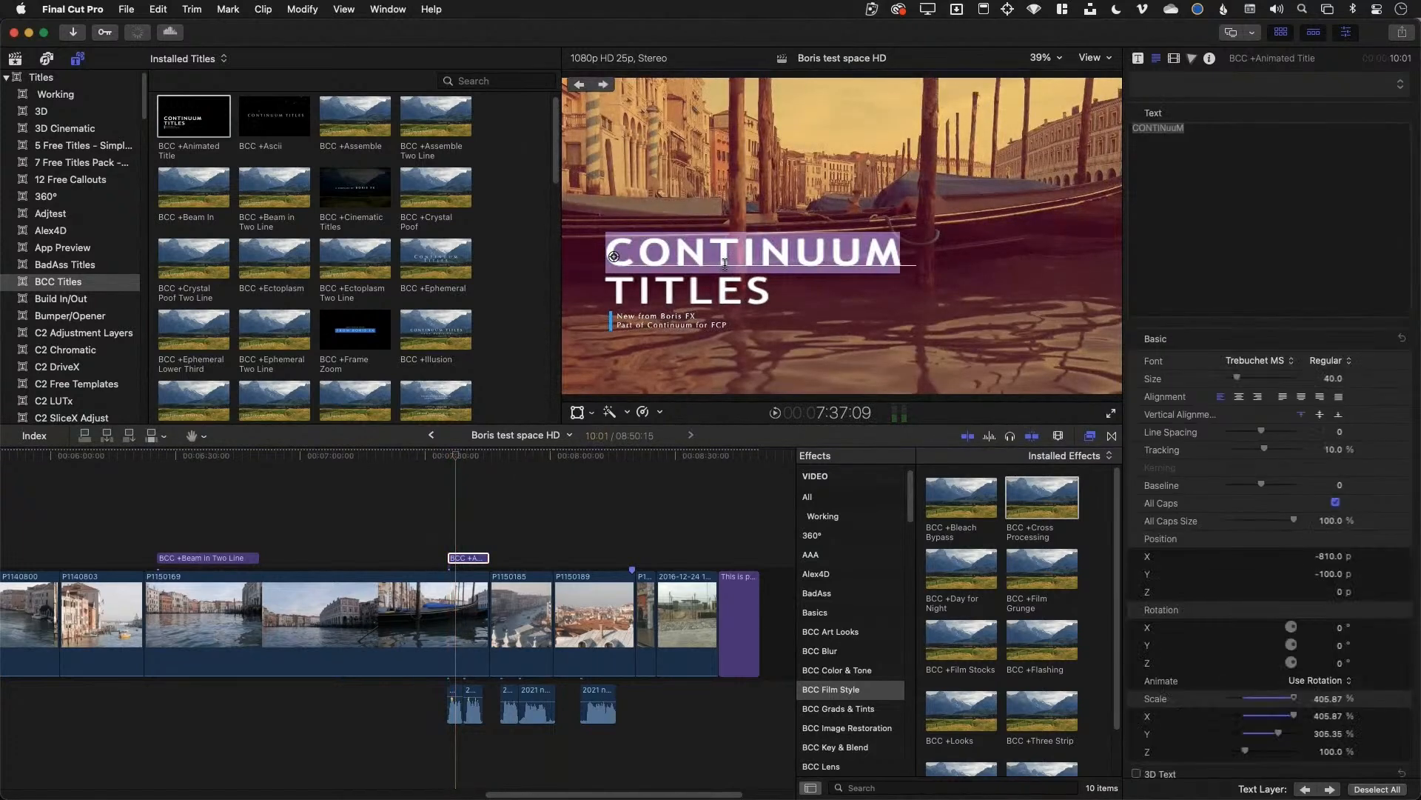
type("I can type")
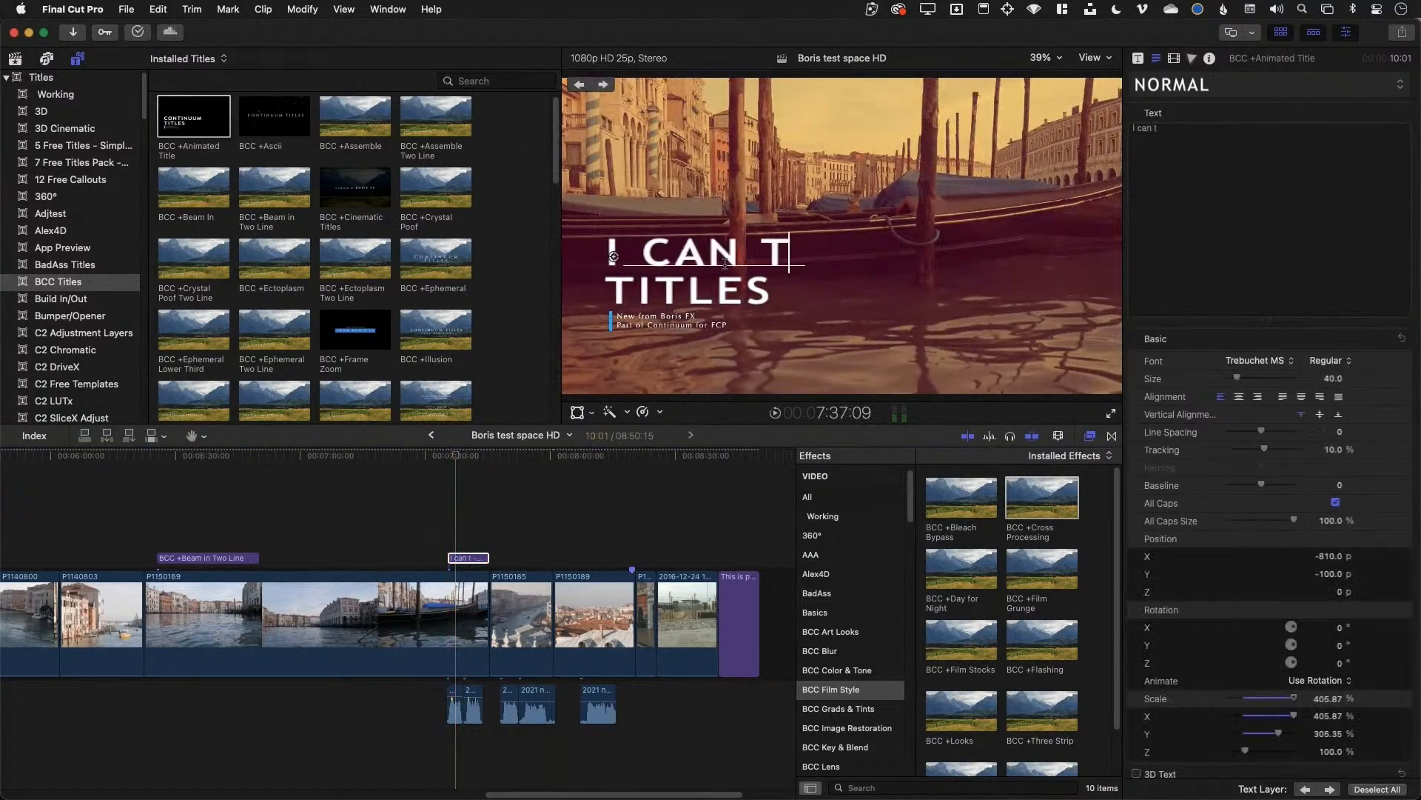
left_click(733, 299)
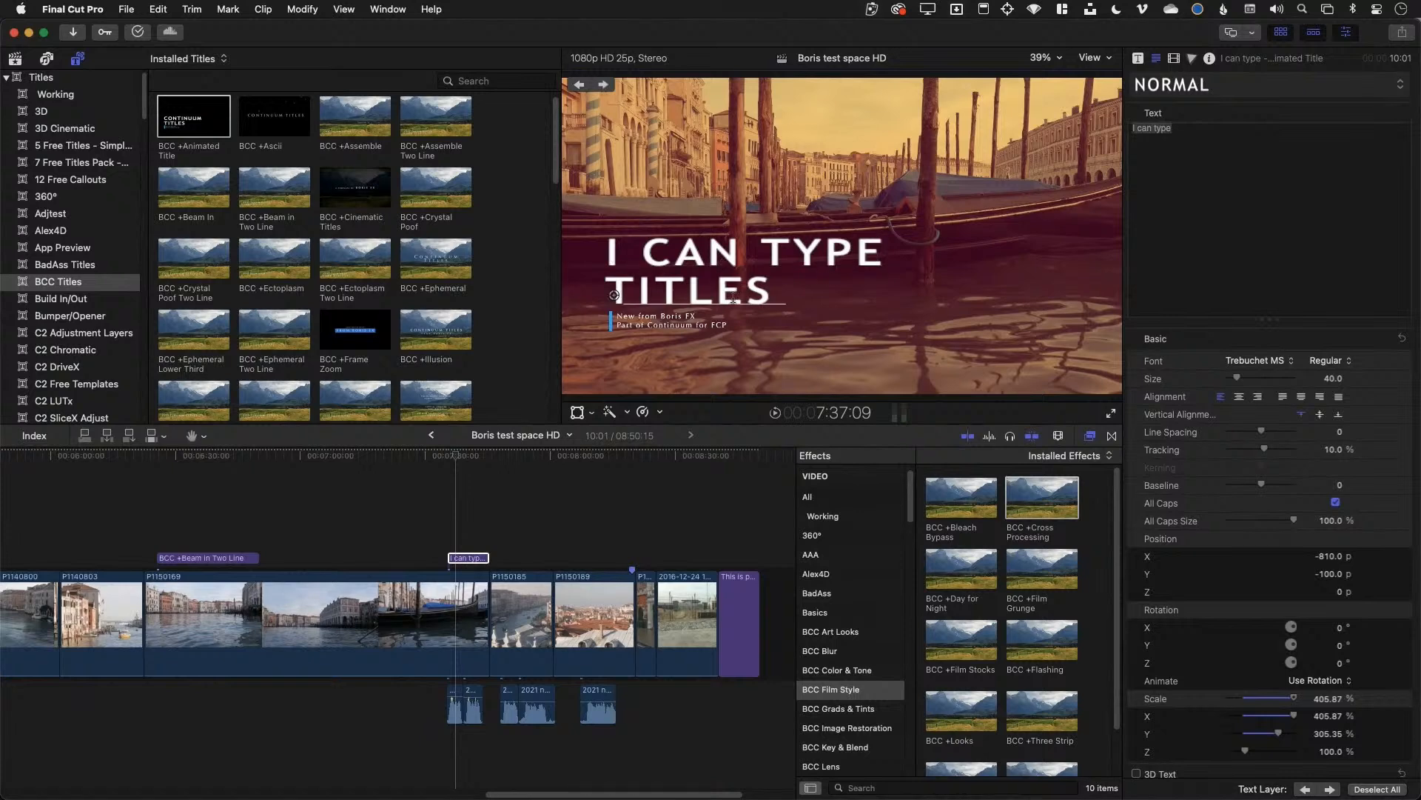
double_click(733, 299)
type("And mov")
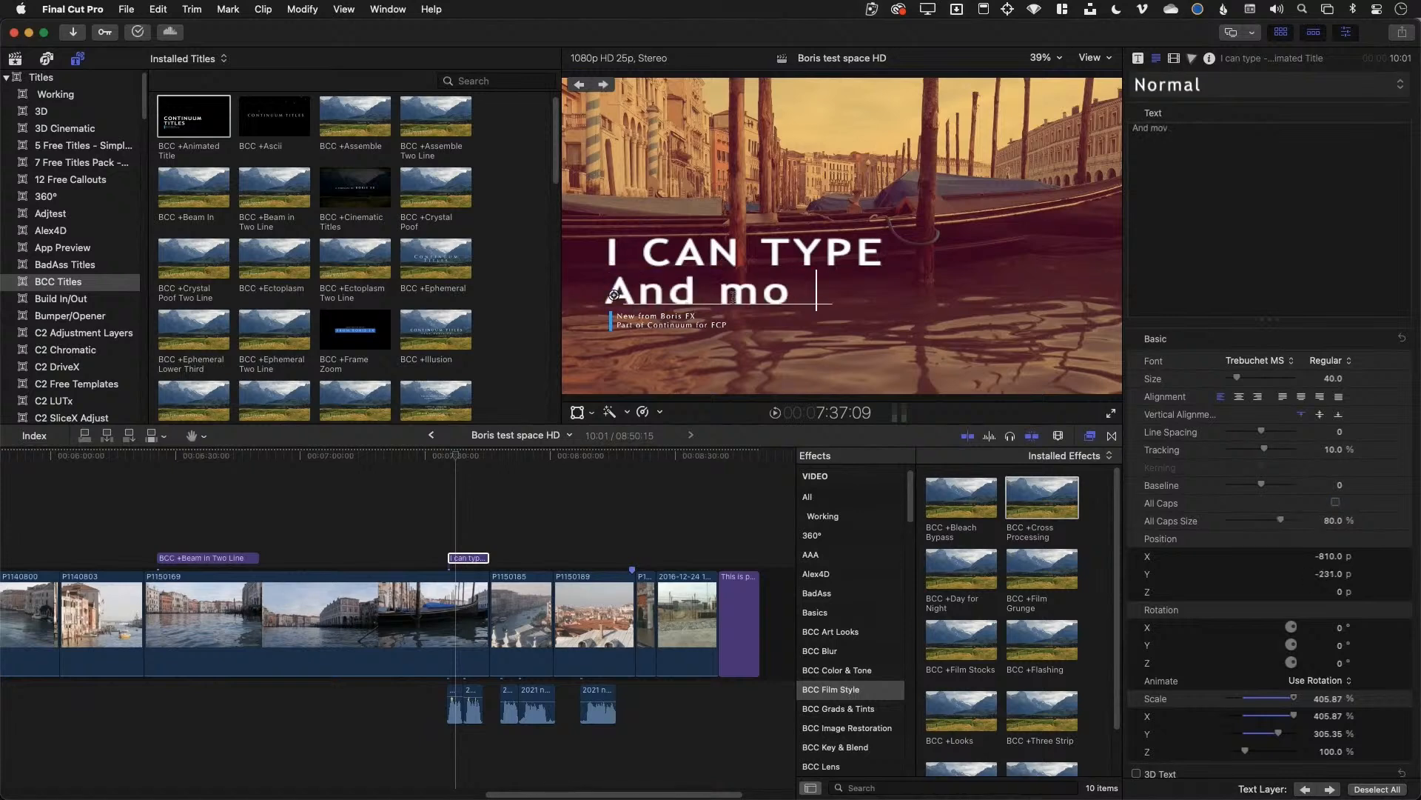
type("e")
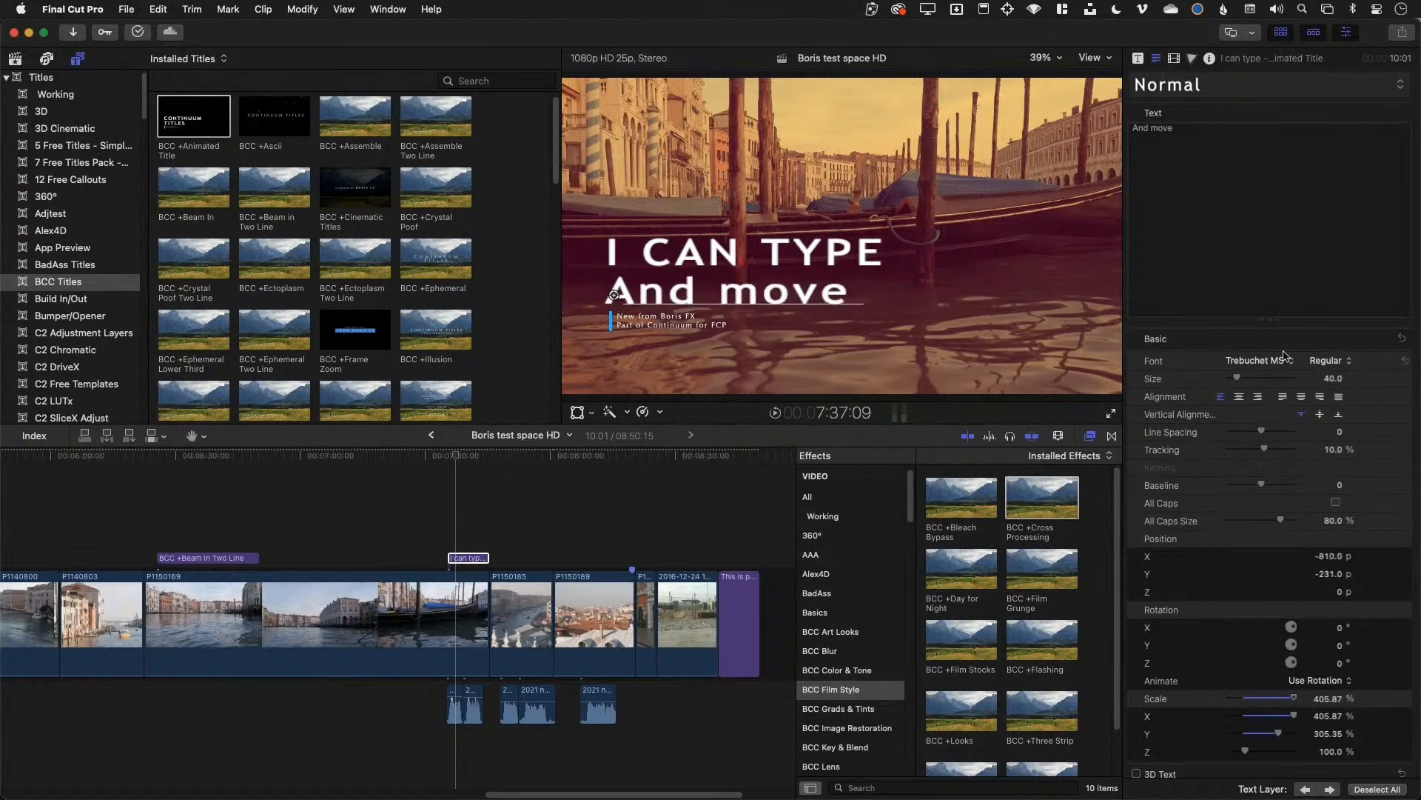
Make the And move line 3D text with the Glitter Paint material
scroll(1207, 627, "down", 3)
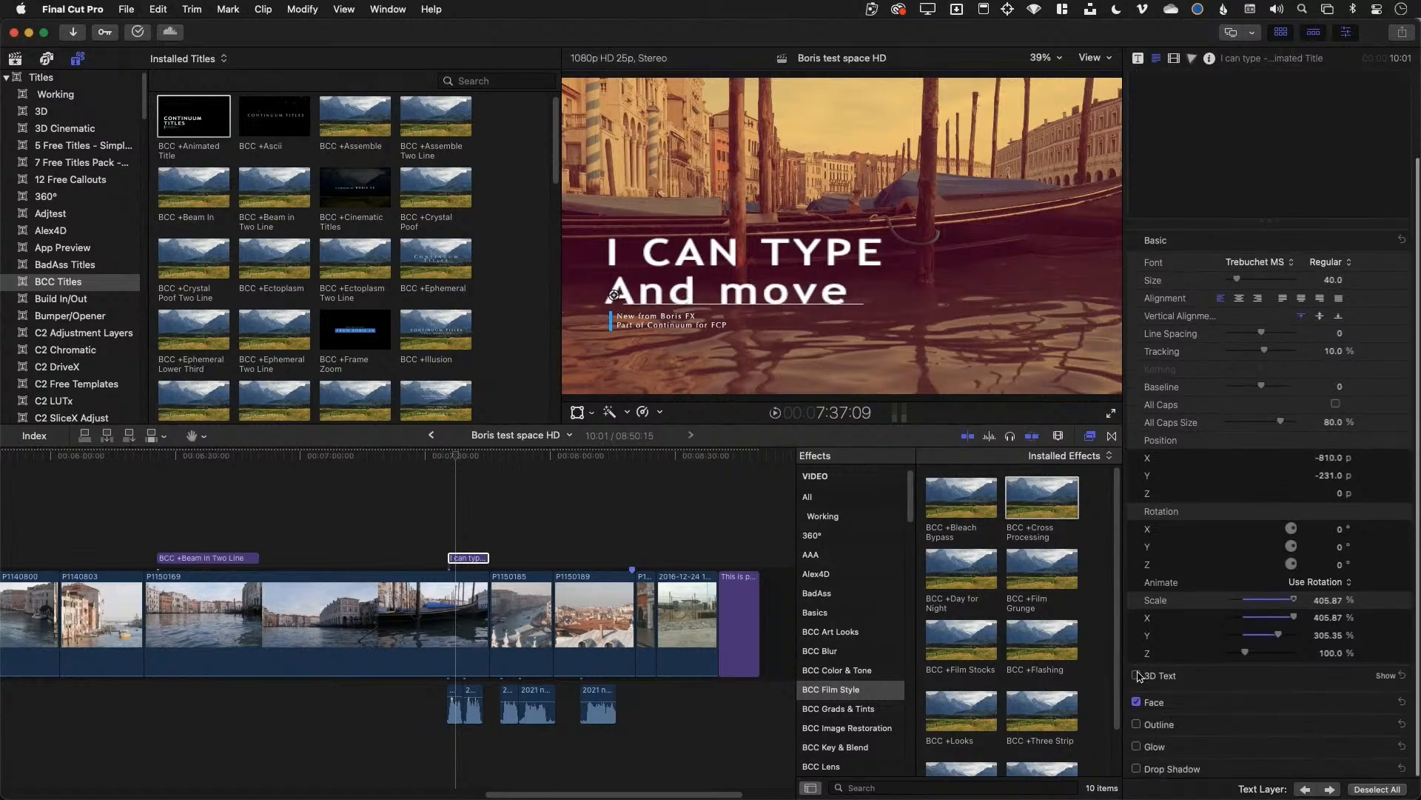
left_click(1137, 676)
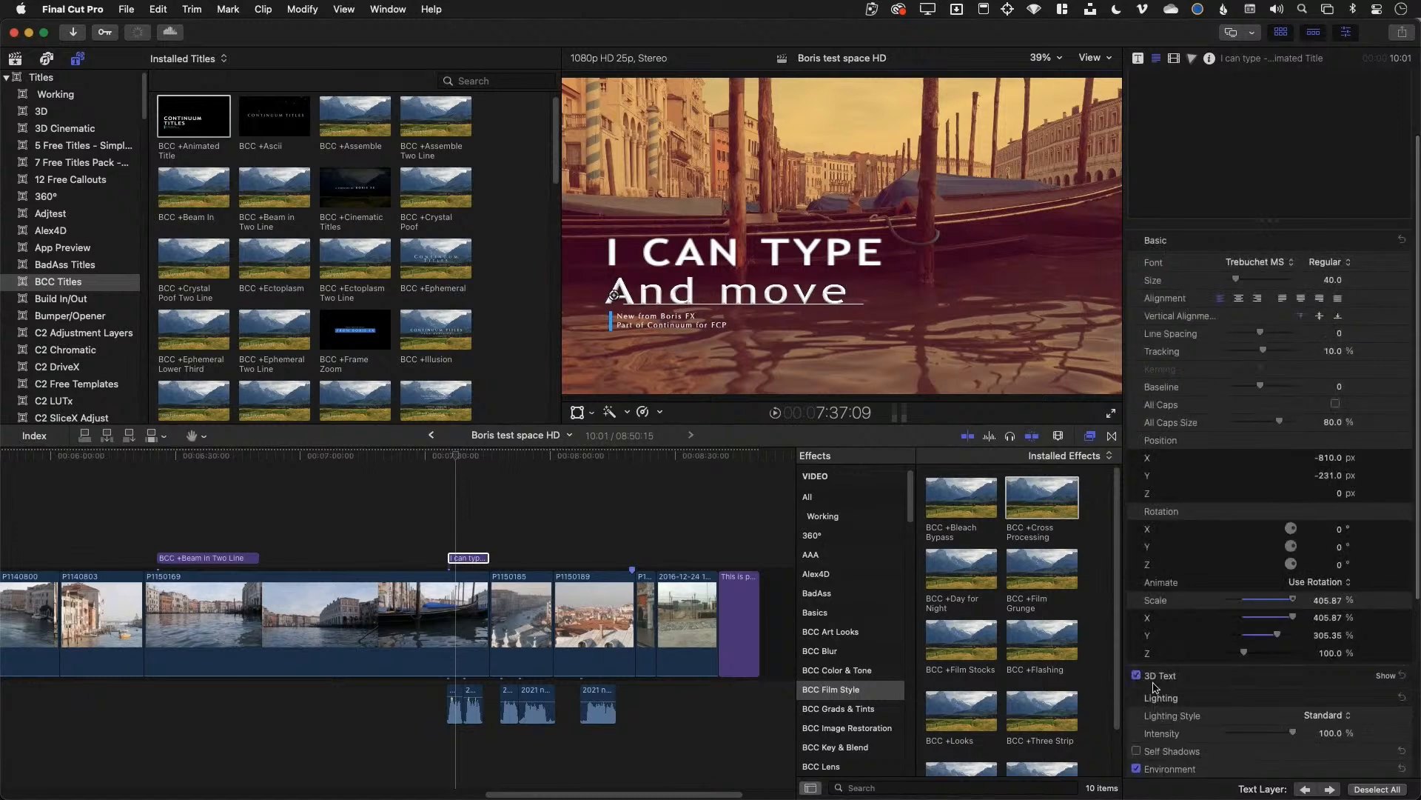
scroll(1188, 672, "down", 1)
scroll(1177, 636, "down", 8)
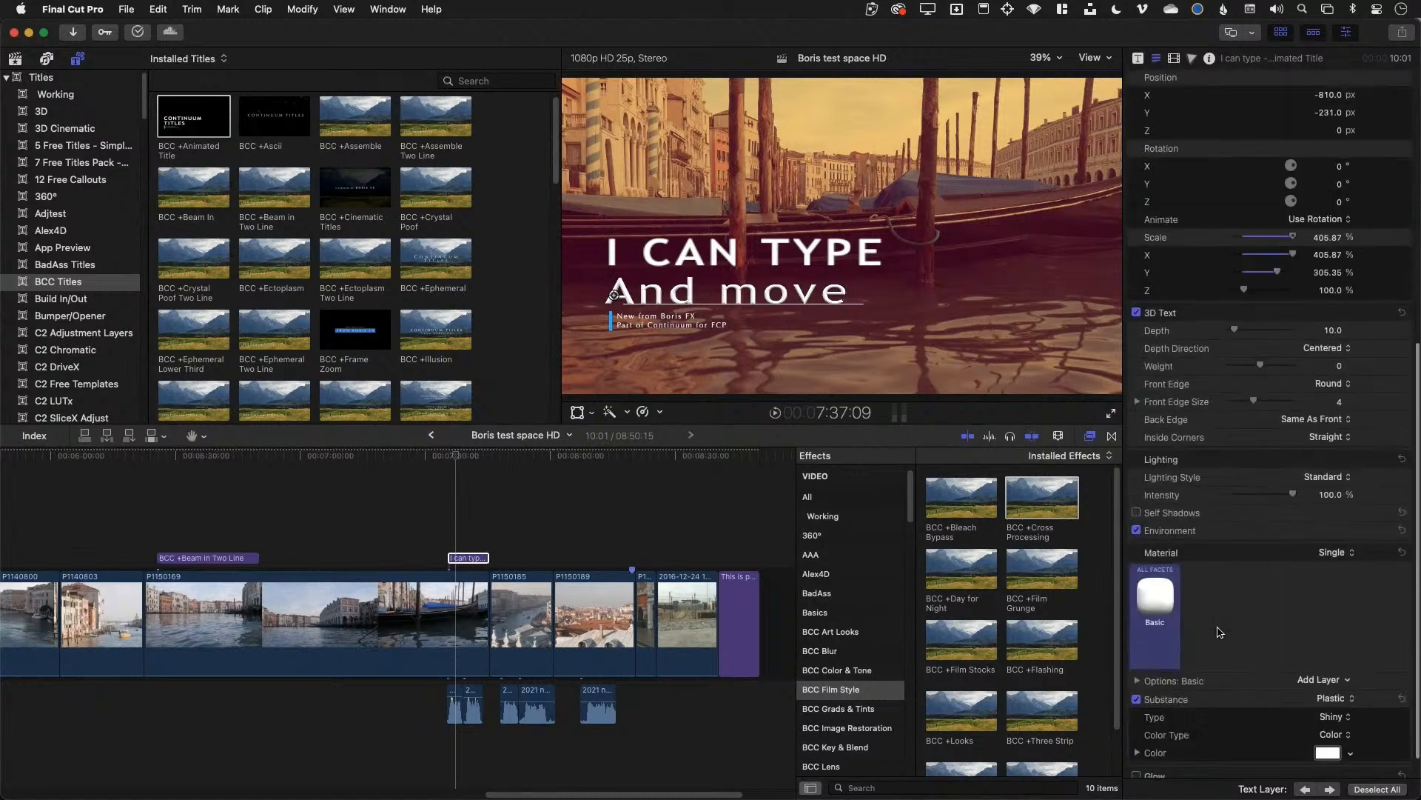
left_click(1157, 590)
mouse_move(1191, 650)
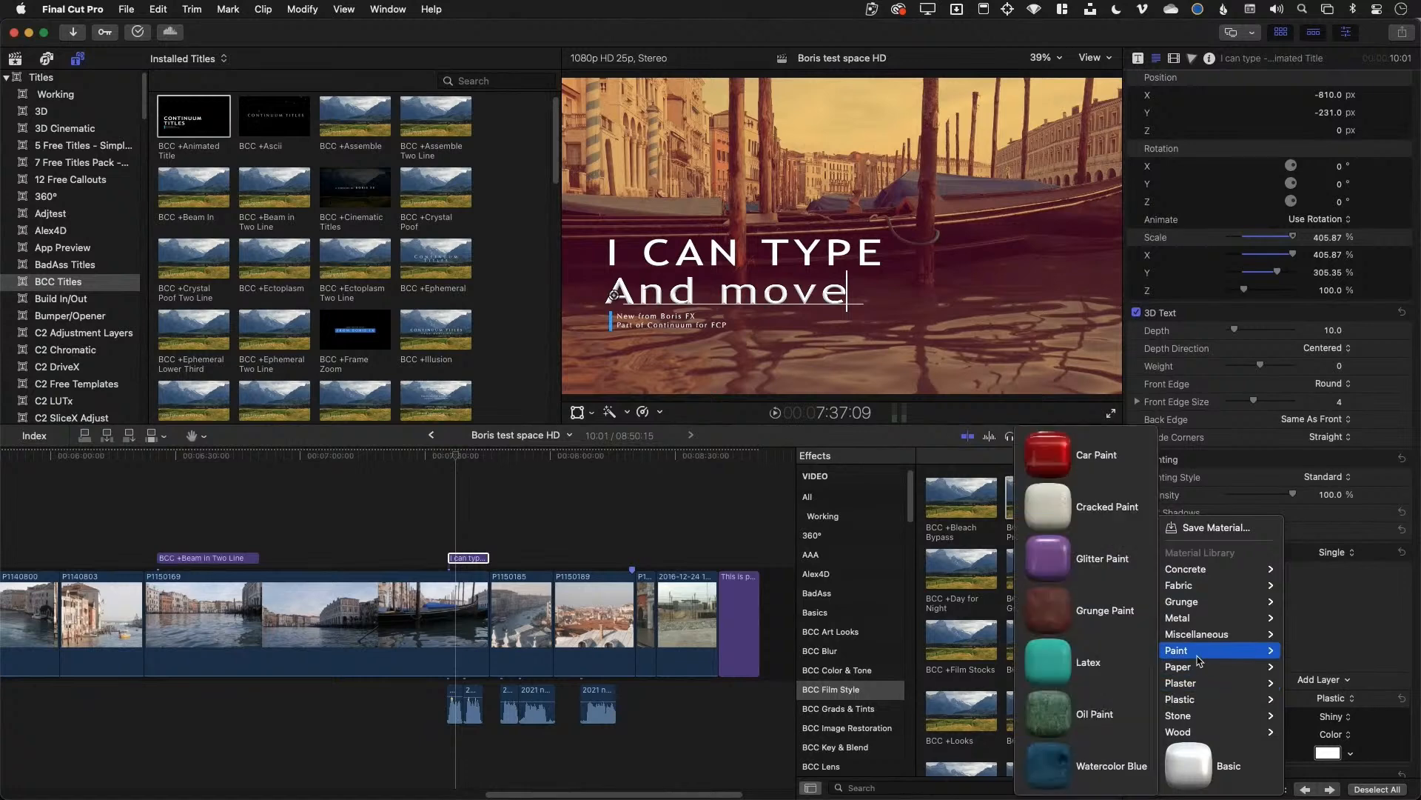
left_click(1102, 558)
Nudge the And move line into position and preview the title
triple_click(621, 297)
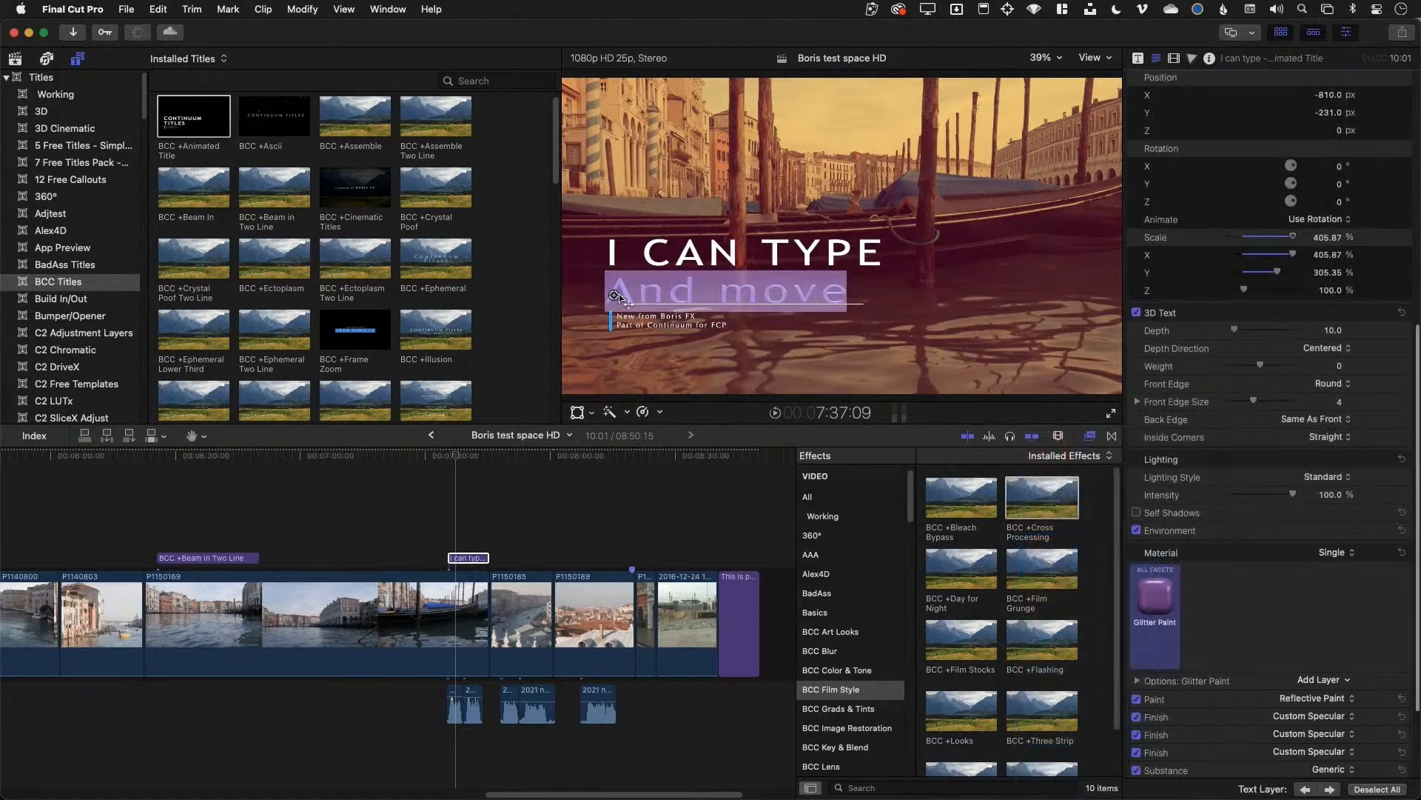
mouse_move(614, 296)
left_mouse_down()
mouse_move(733, 295)
mouse_move(776, 179)
mouse_move(626, 216)
mouse_move(641, 293)
mouse_move(613, 294)
left_mouse_up()
left_click(447, 456)
key("space")
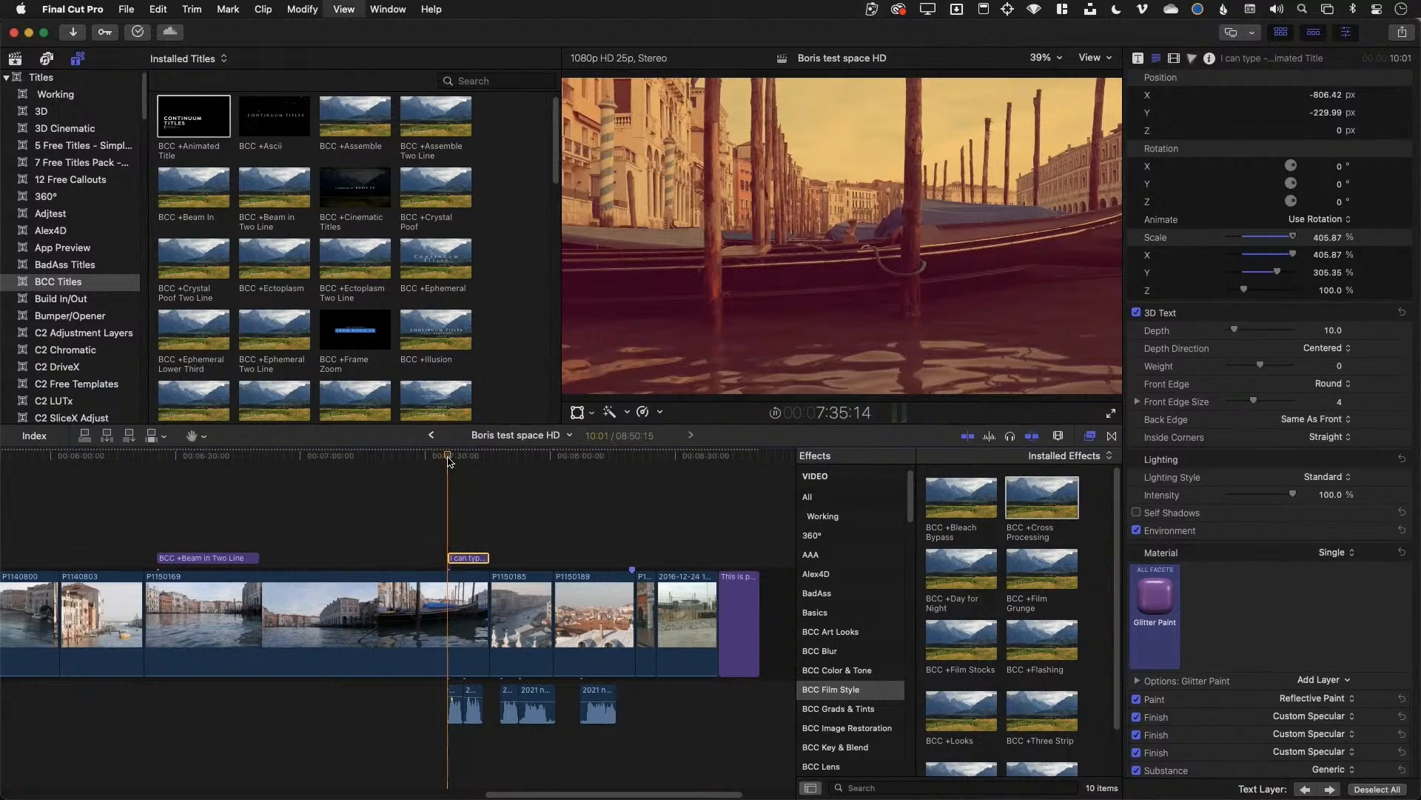
key("space")
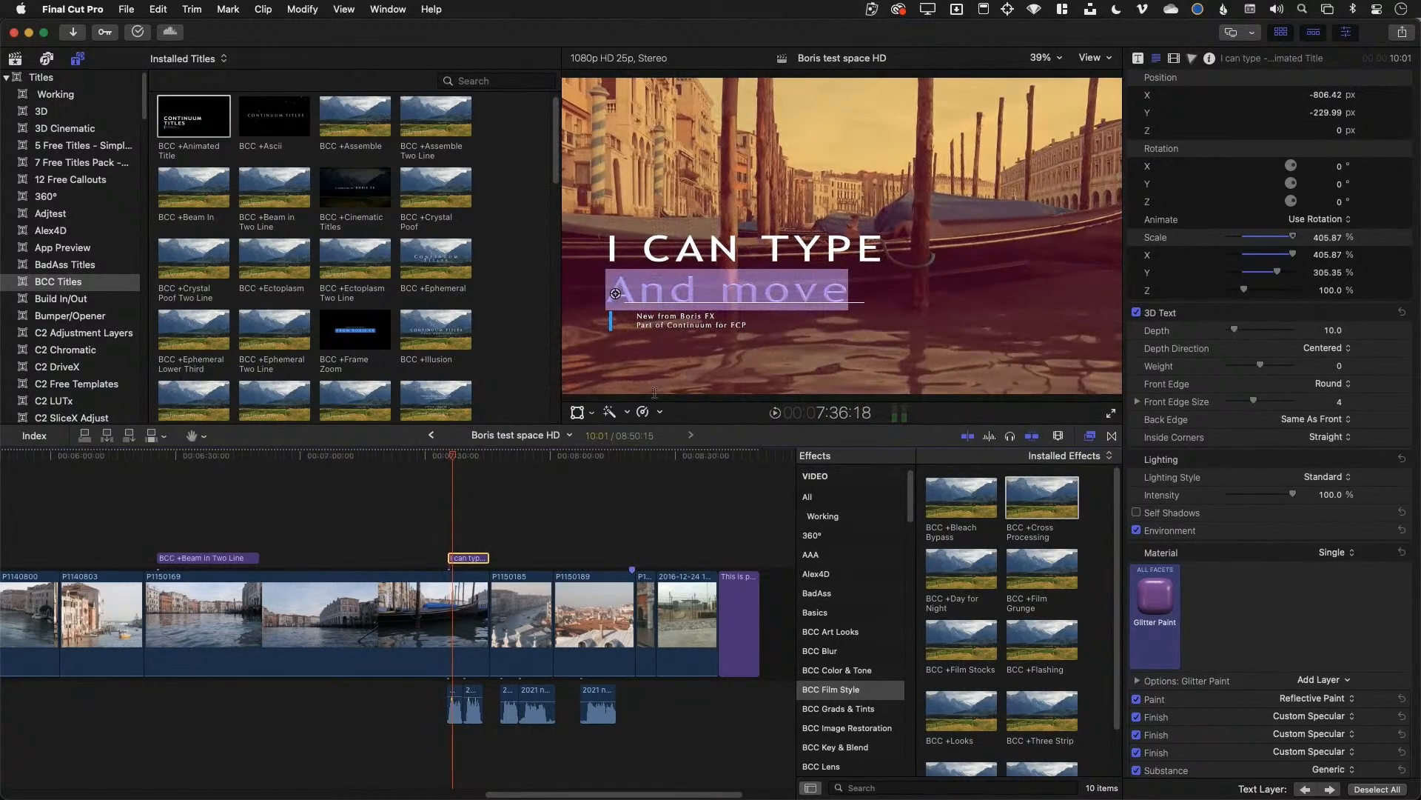
left_click(482, 520)
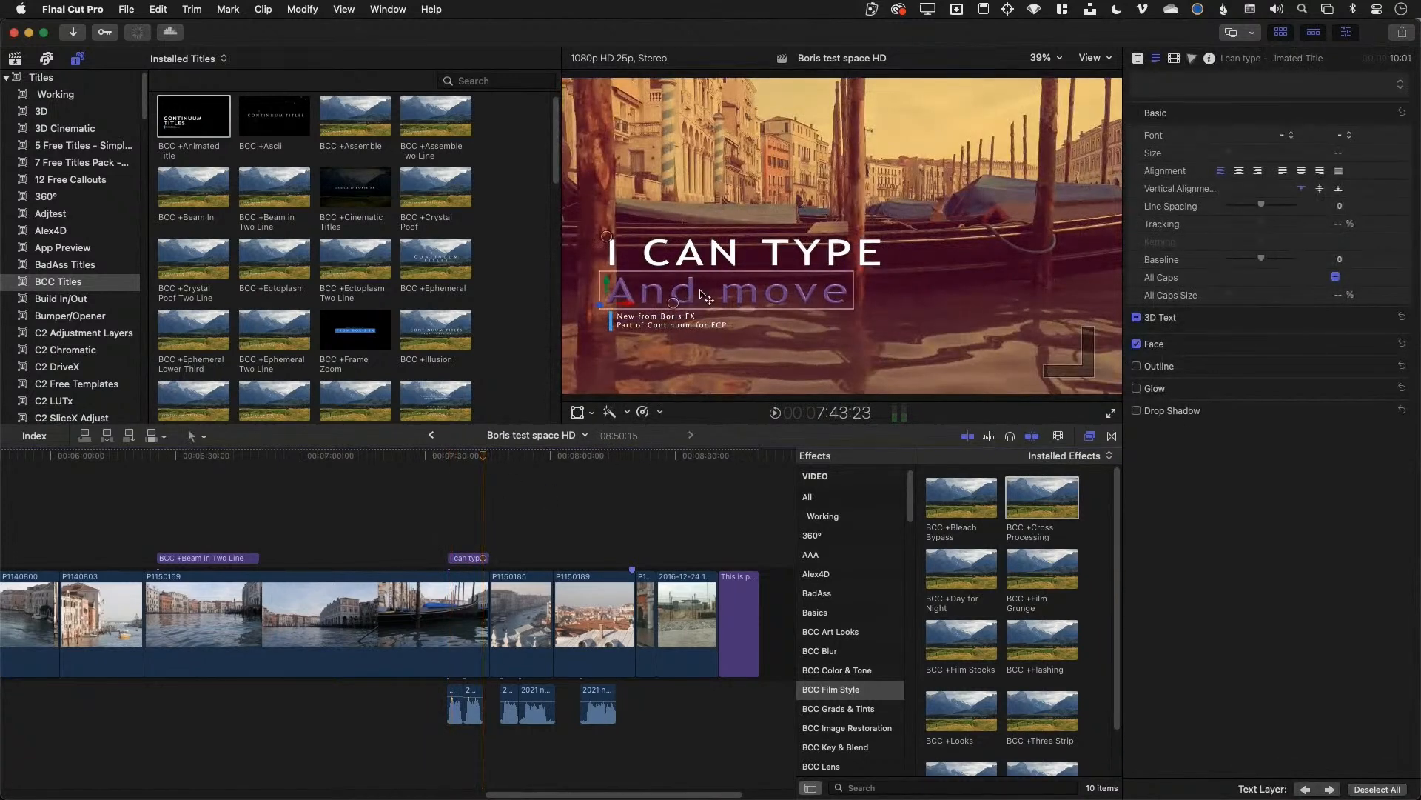
Turn the I CAN TYPE line into 3D text tilted back, and replay the title
left_click(624, 245)
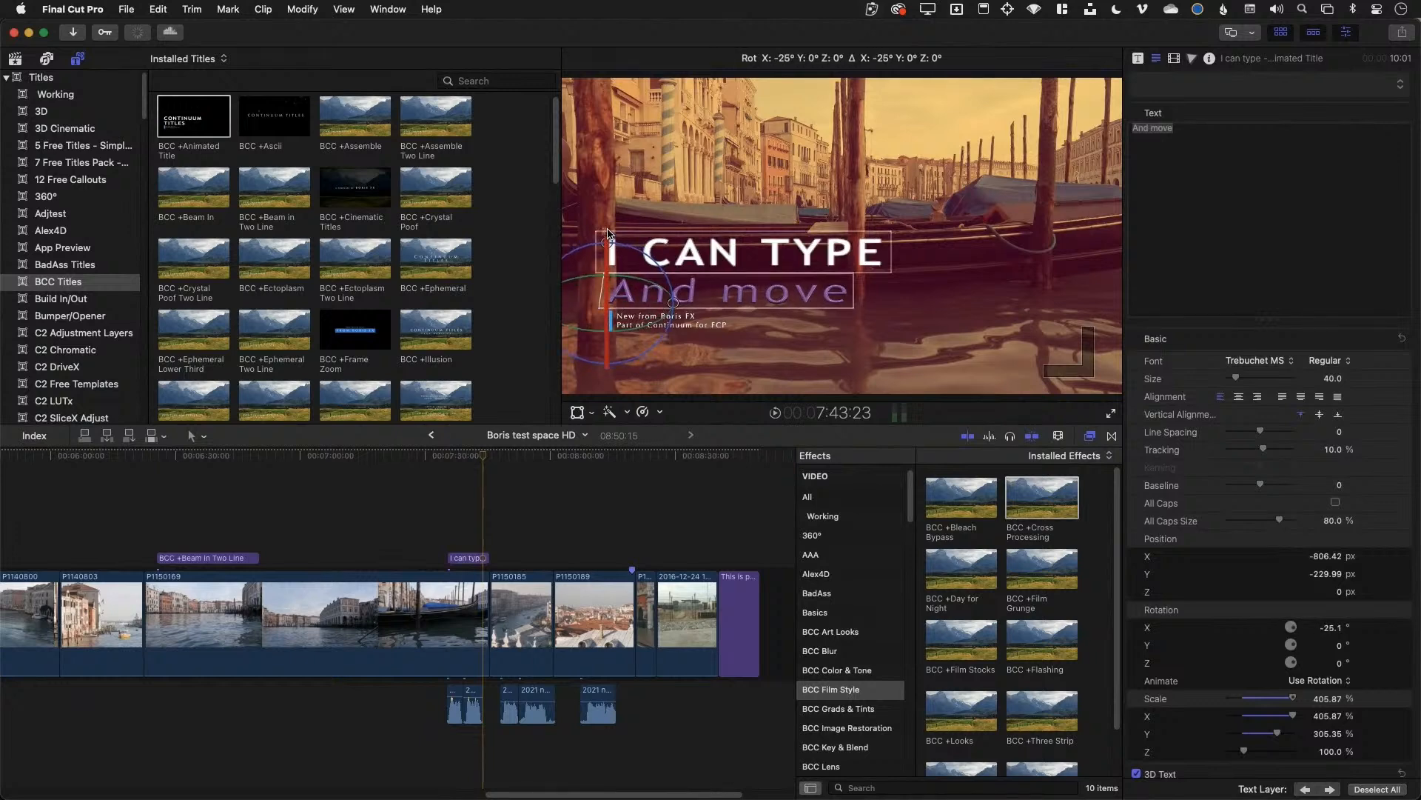
left_click(647, 271)
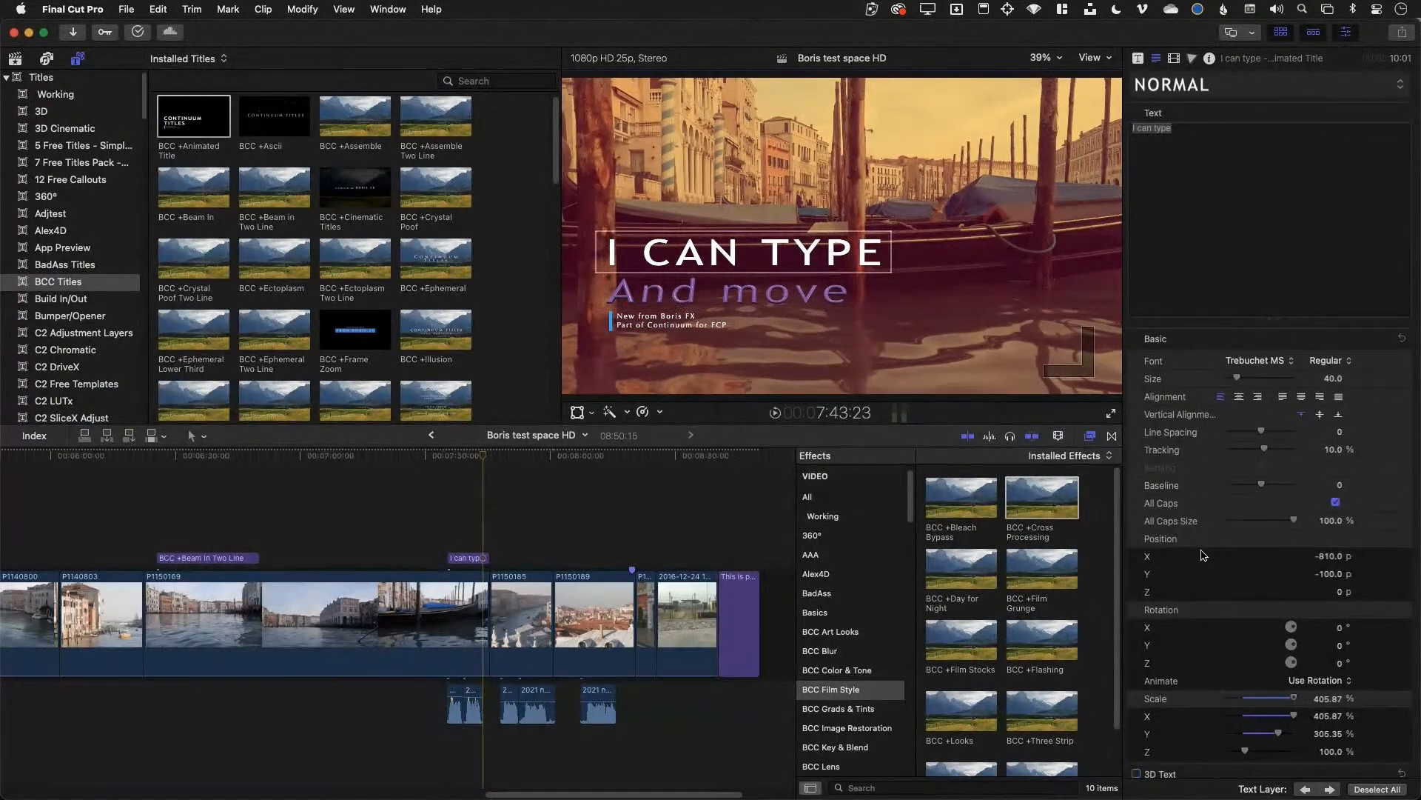
scroll(1210, 403, "down", 3)
left_click(1137, 674)
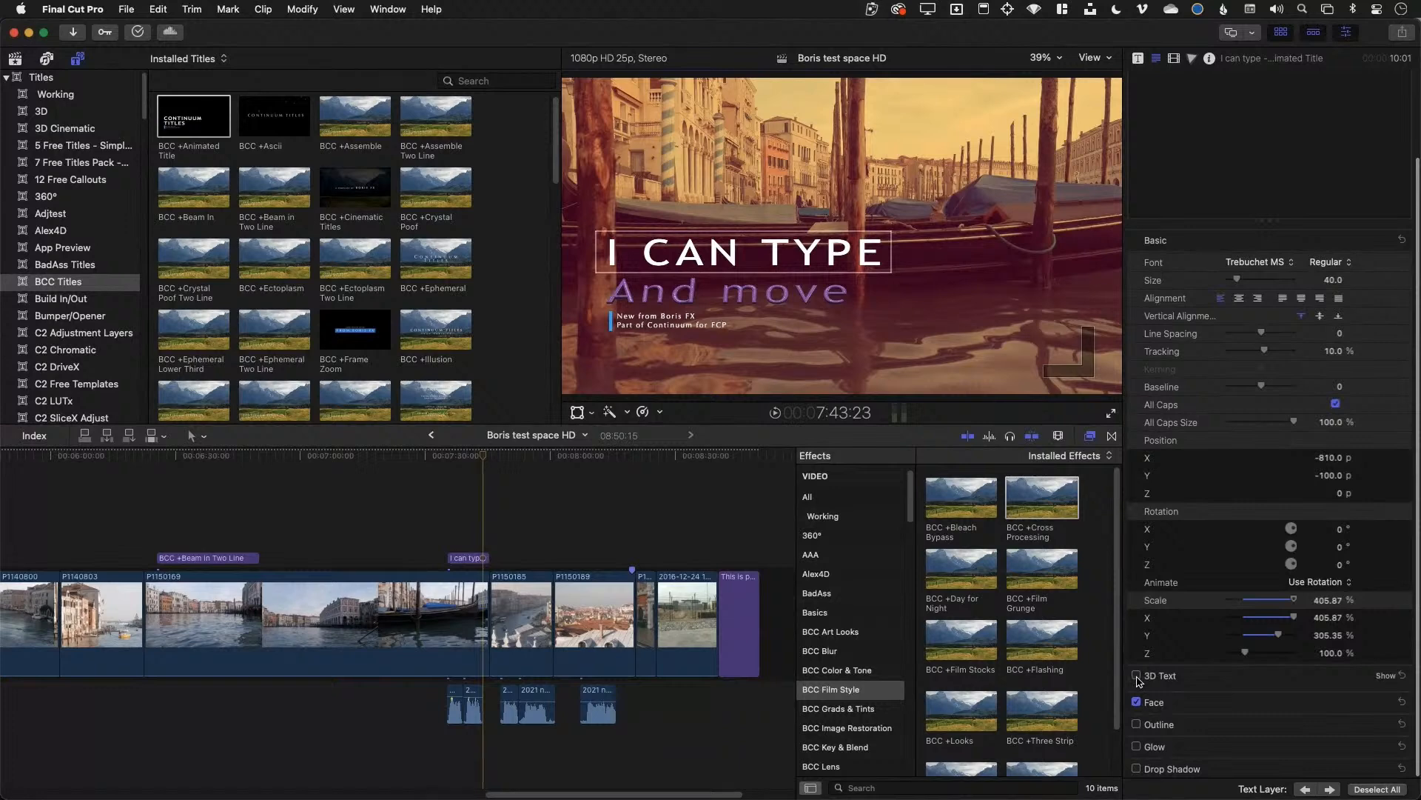
left_click_drag(606, 201, 605, 213)
left_click(450, 459)
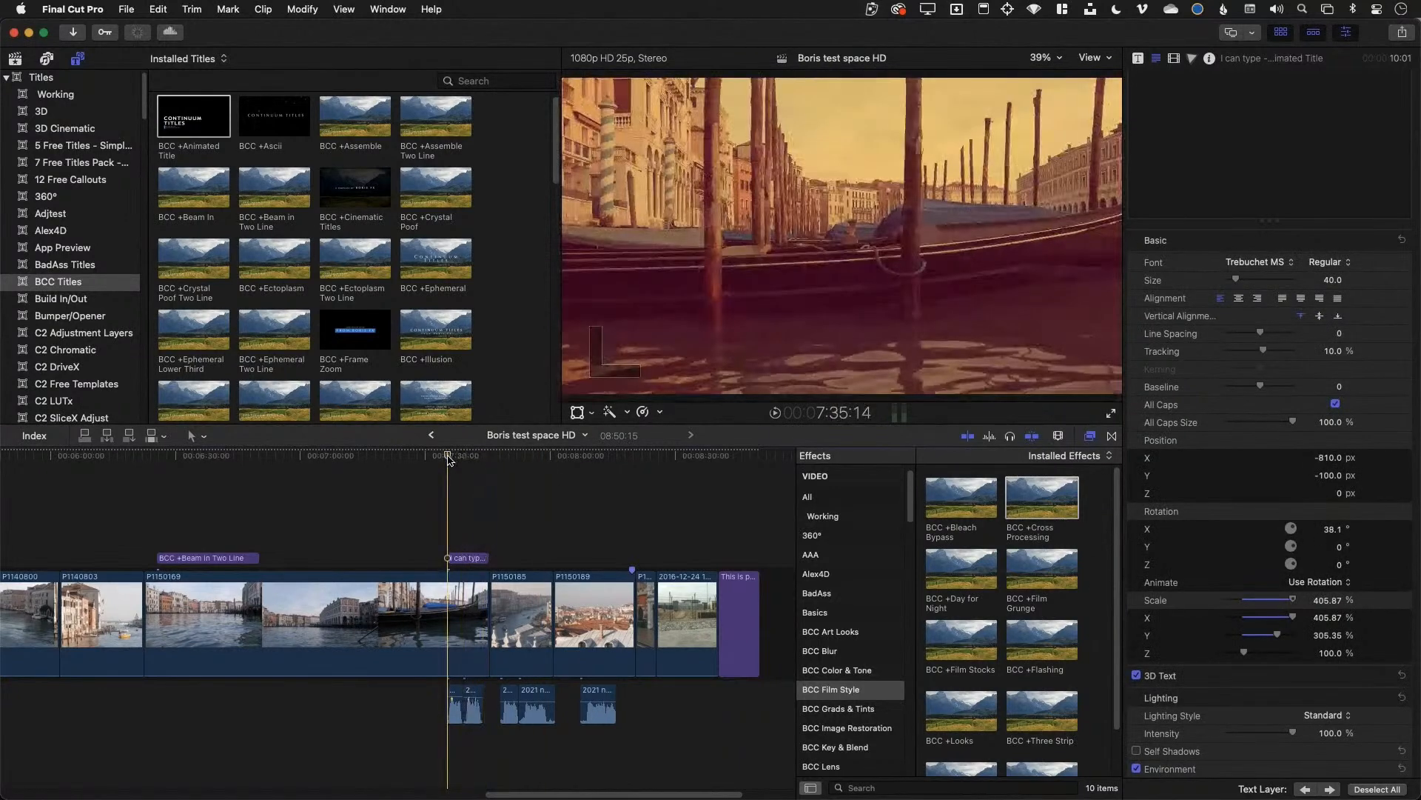
key("space")
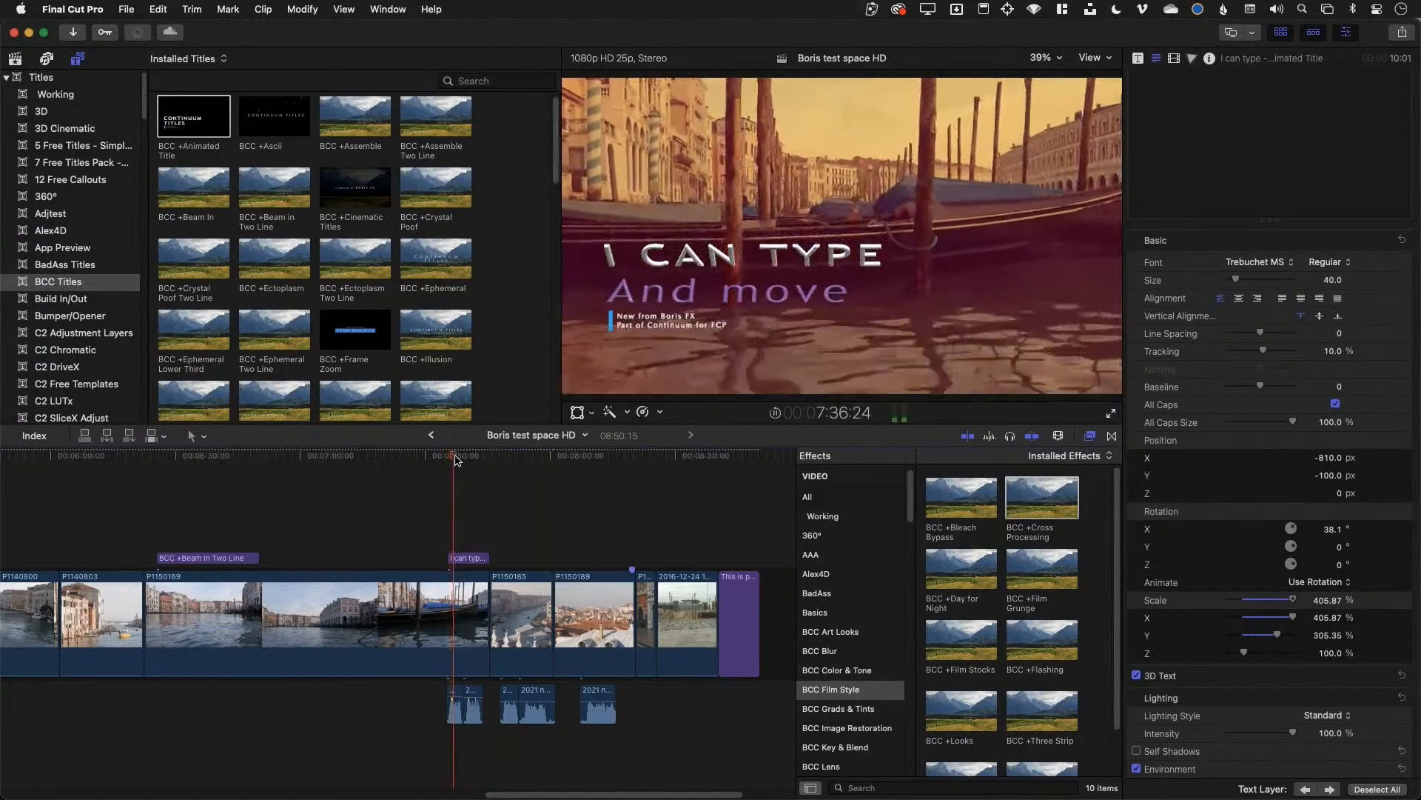
key("space")
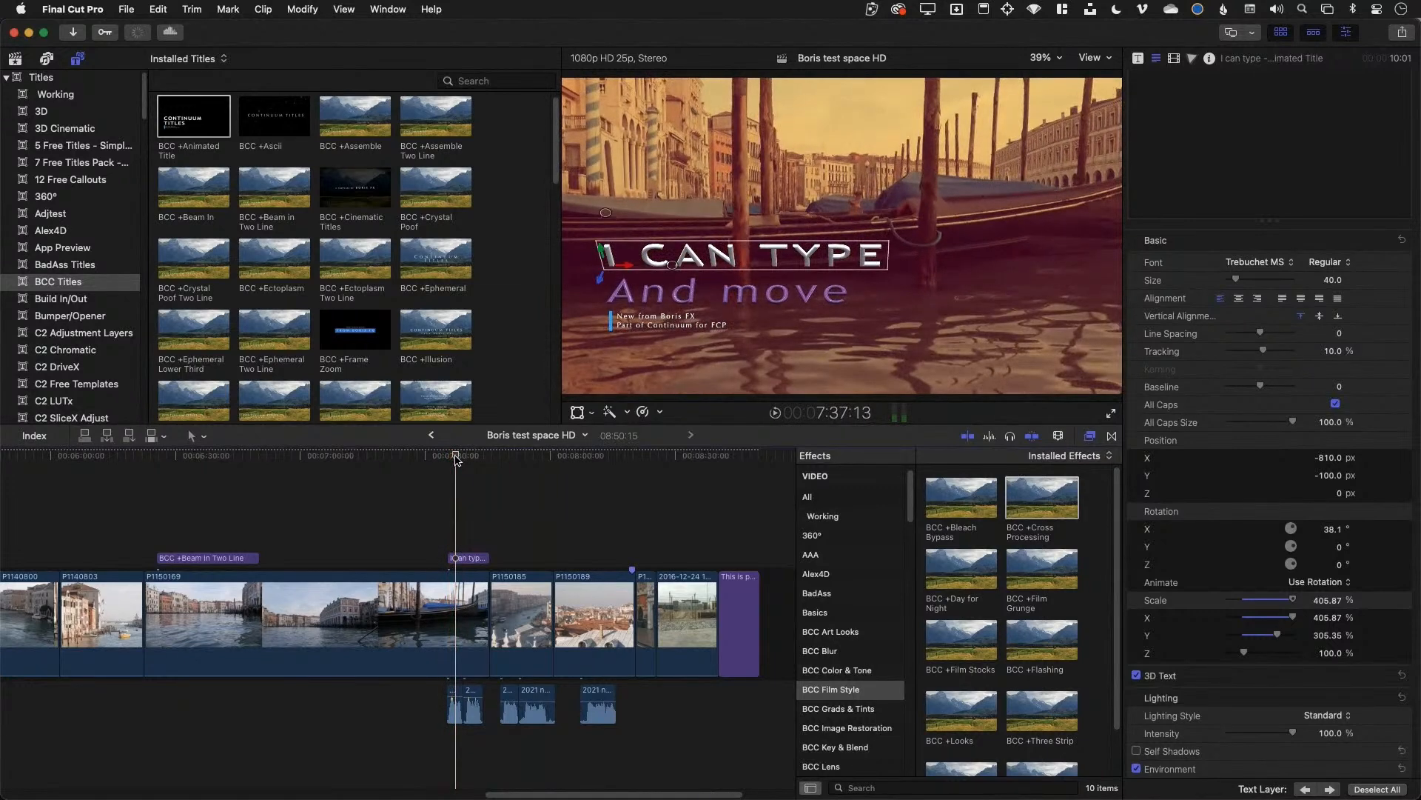
key("Up")
key("space")
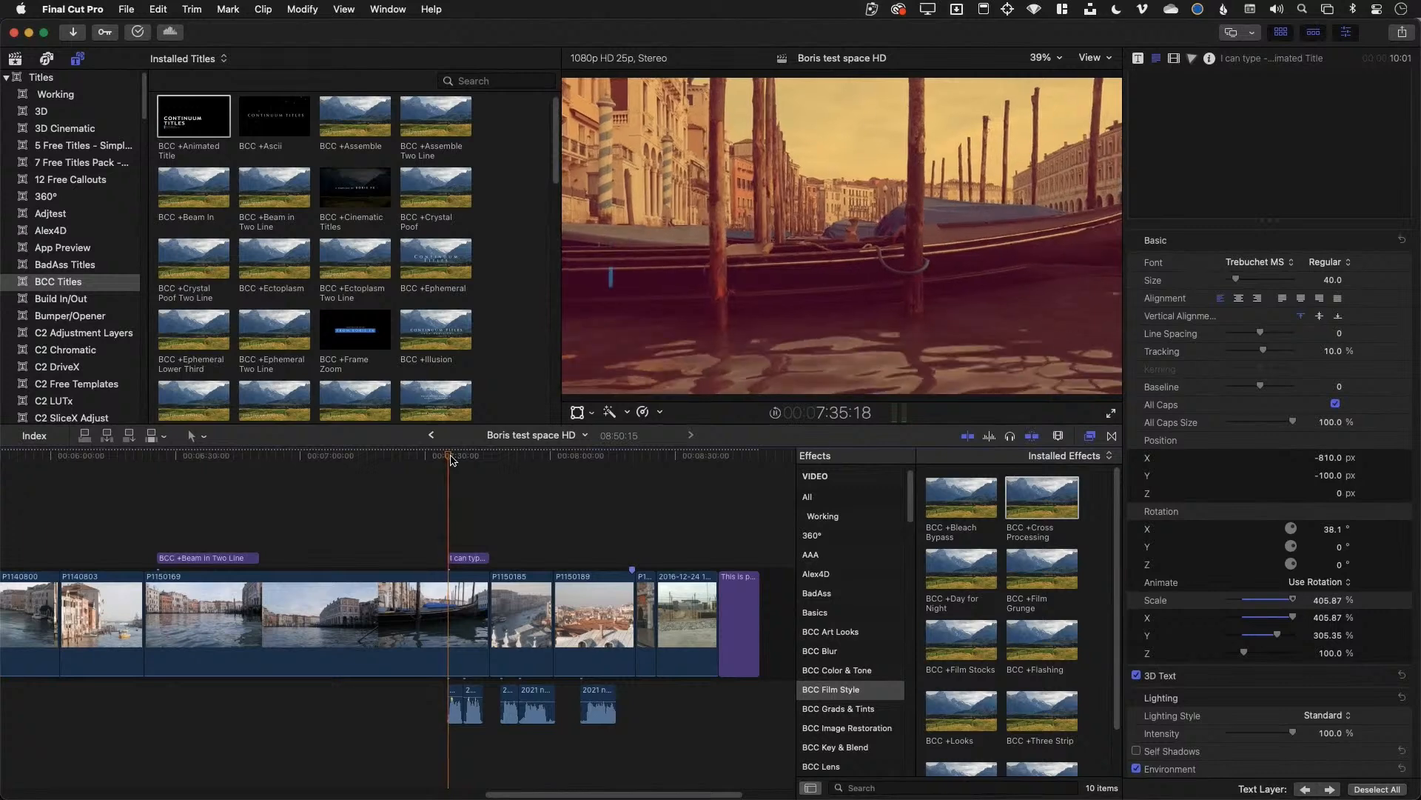
key("space")
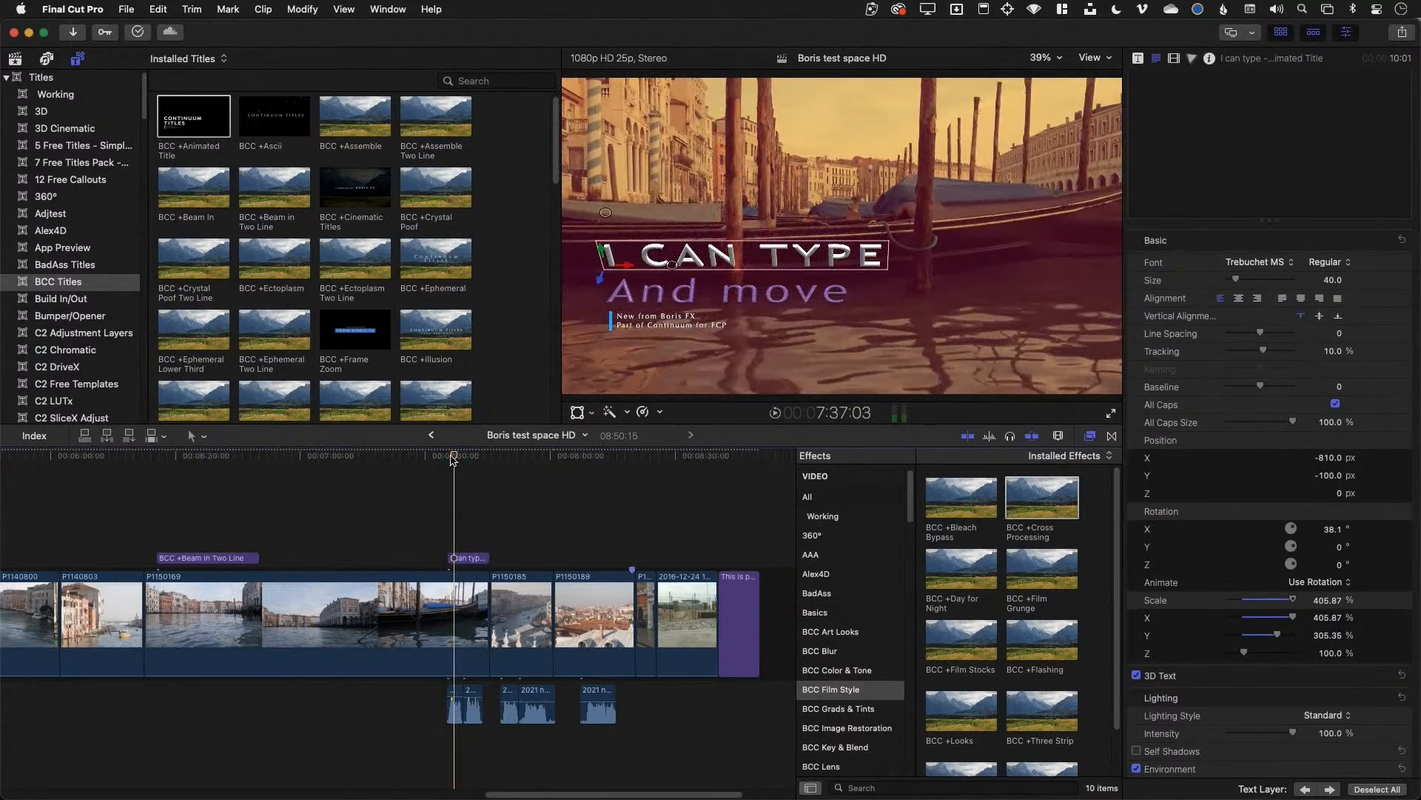
scroll(226, 353, "down", 3)
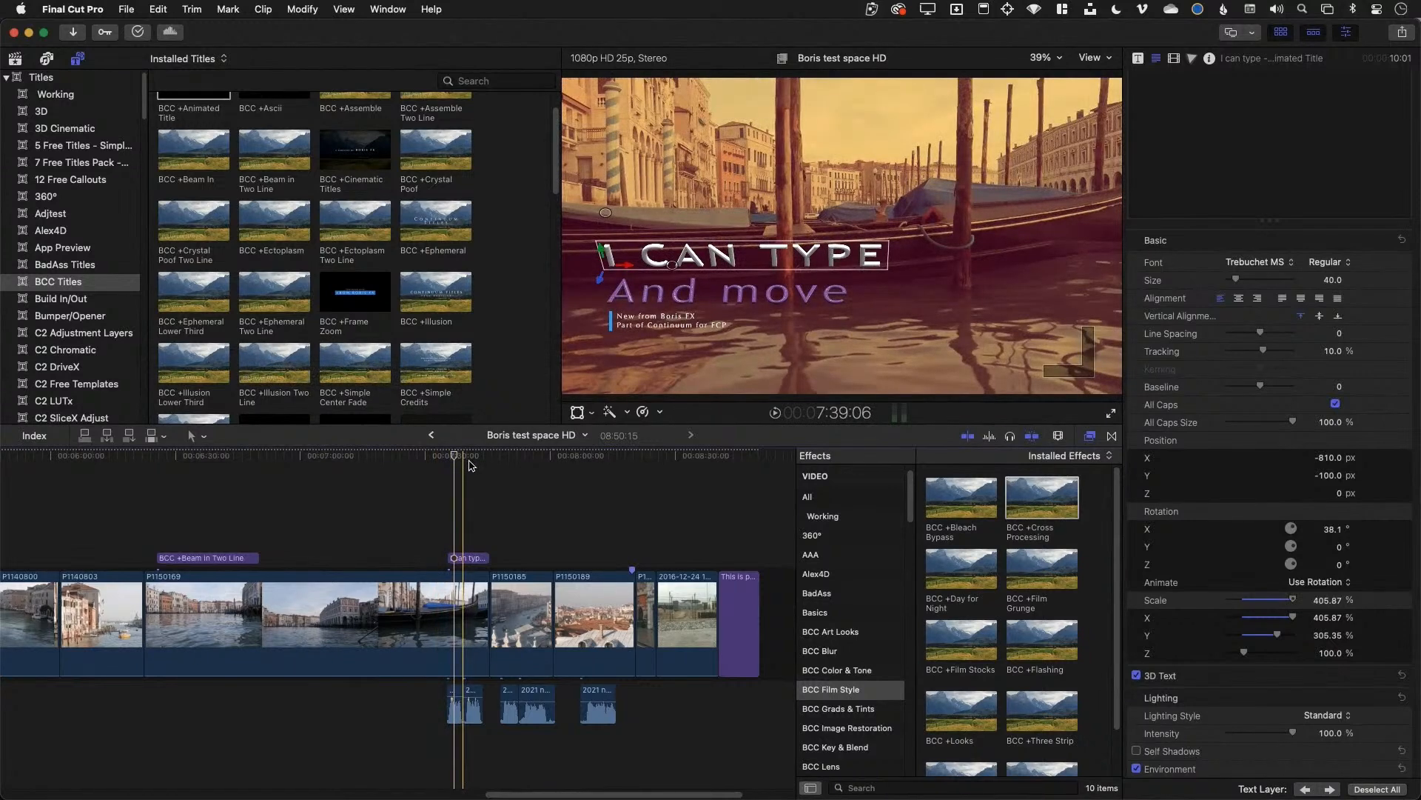
Browse the LenoFX Minimal Titles, arrow titles, and Minimal and Basic Lower Thirds collections
left_click(466, 456)
scroll(81, 340, "down", 15)
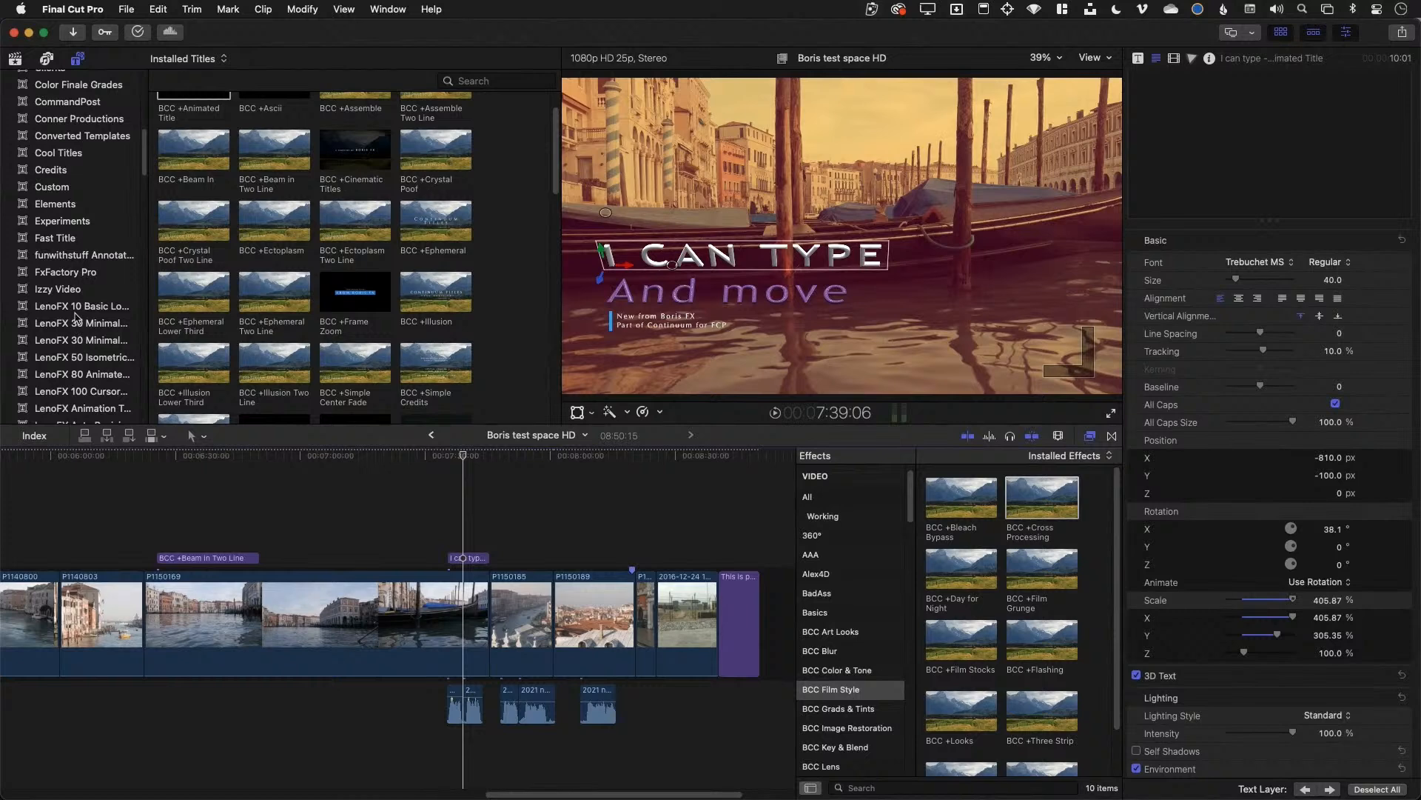
left_click(77, 311)
left_click(76, 339)
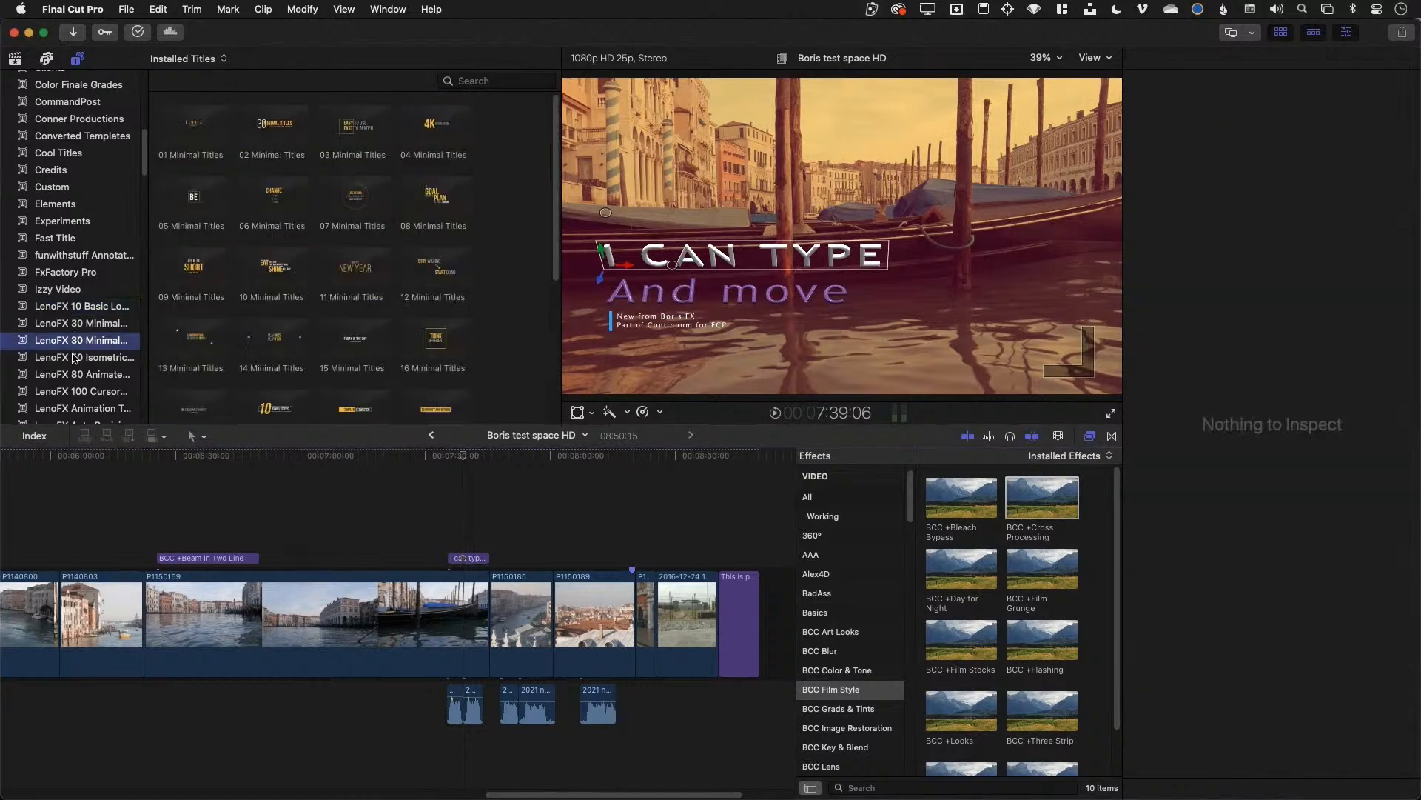
left_click(77, 375)
left_click(80, 392)
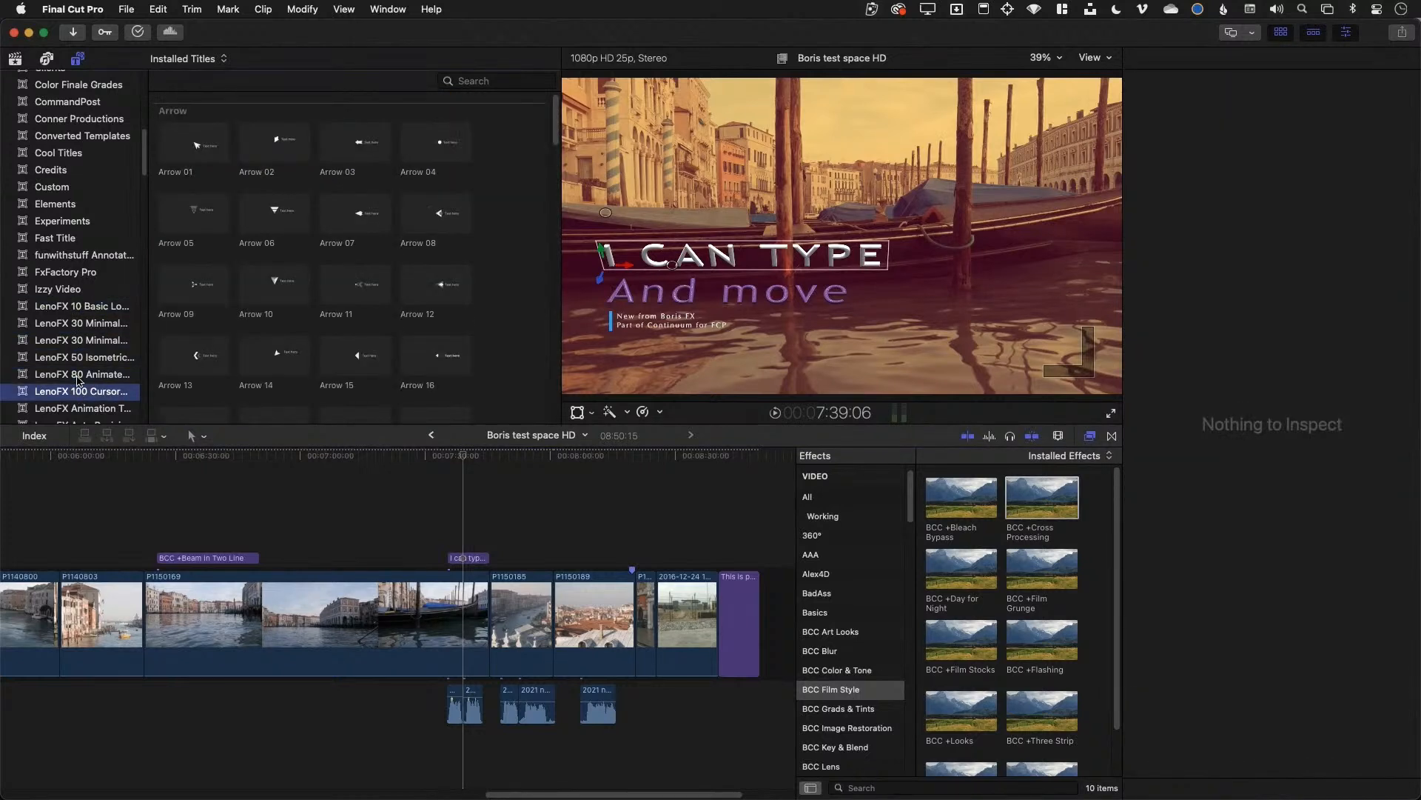
left_click(77, 376)
left_click(71, 337)
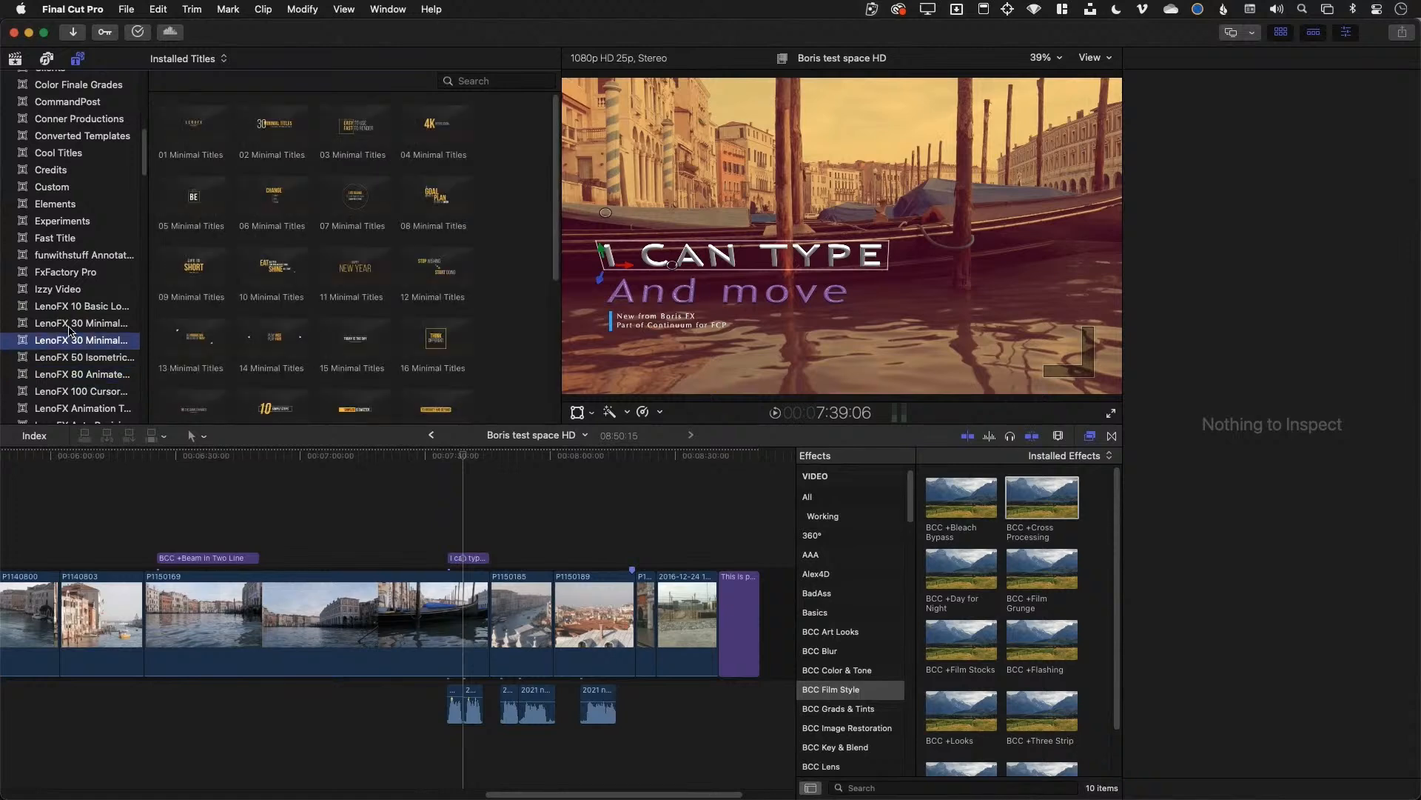
left_click(71, 324)
left_click(67, 307)
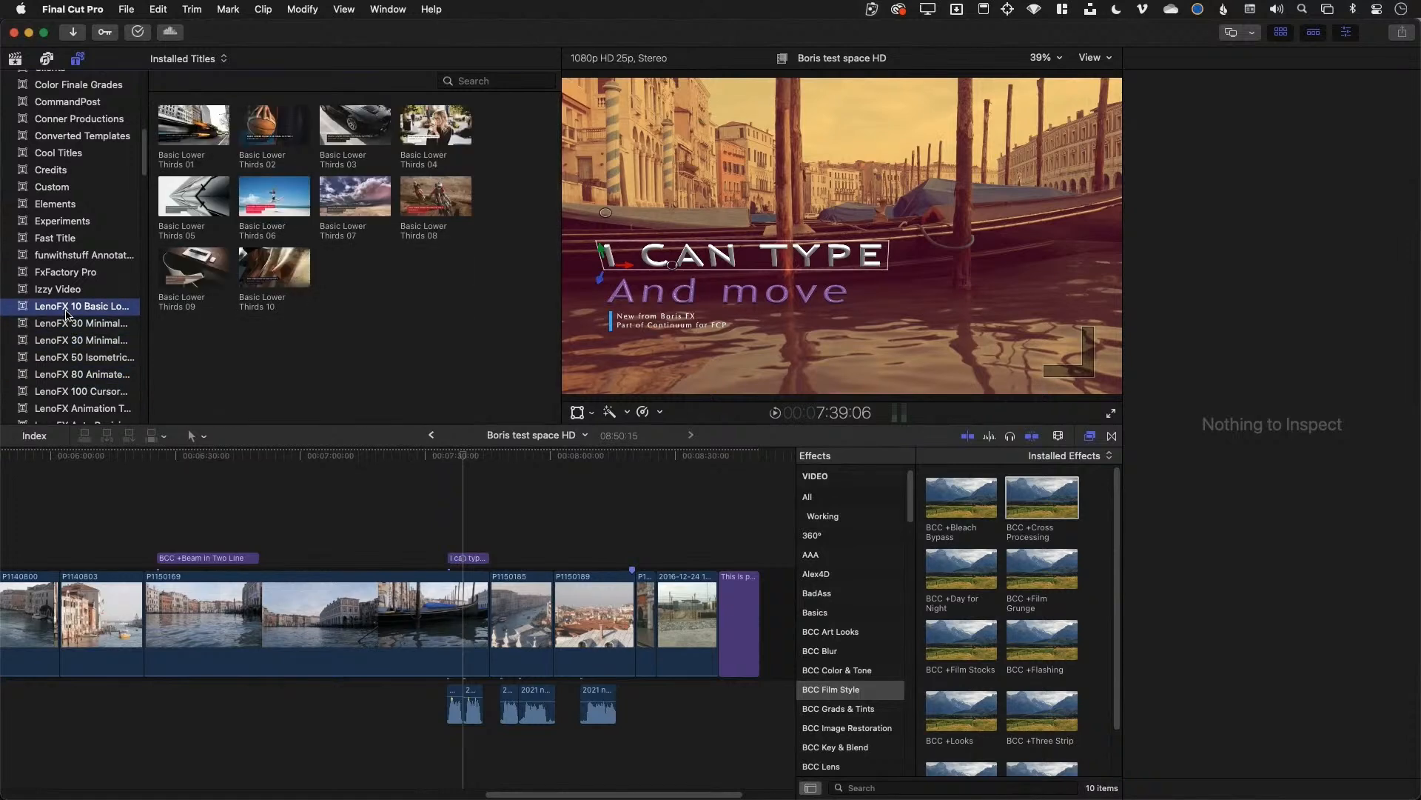
left_click(76, 337)
left_click(70, 324)
Return to the BCC Titles collection and preview BCC +The Flash
scroll(316, 322, "down", 5)
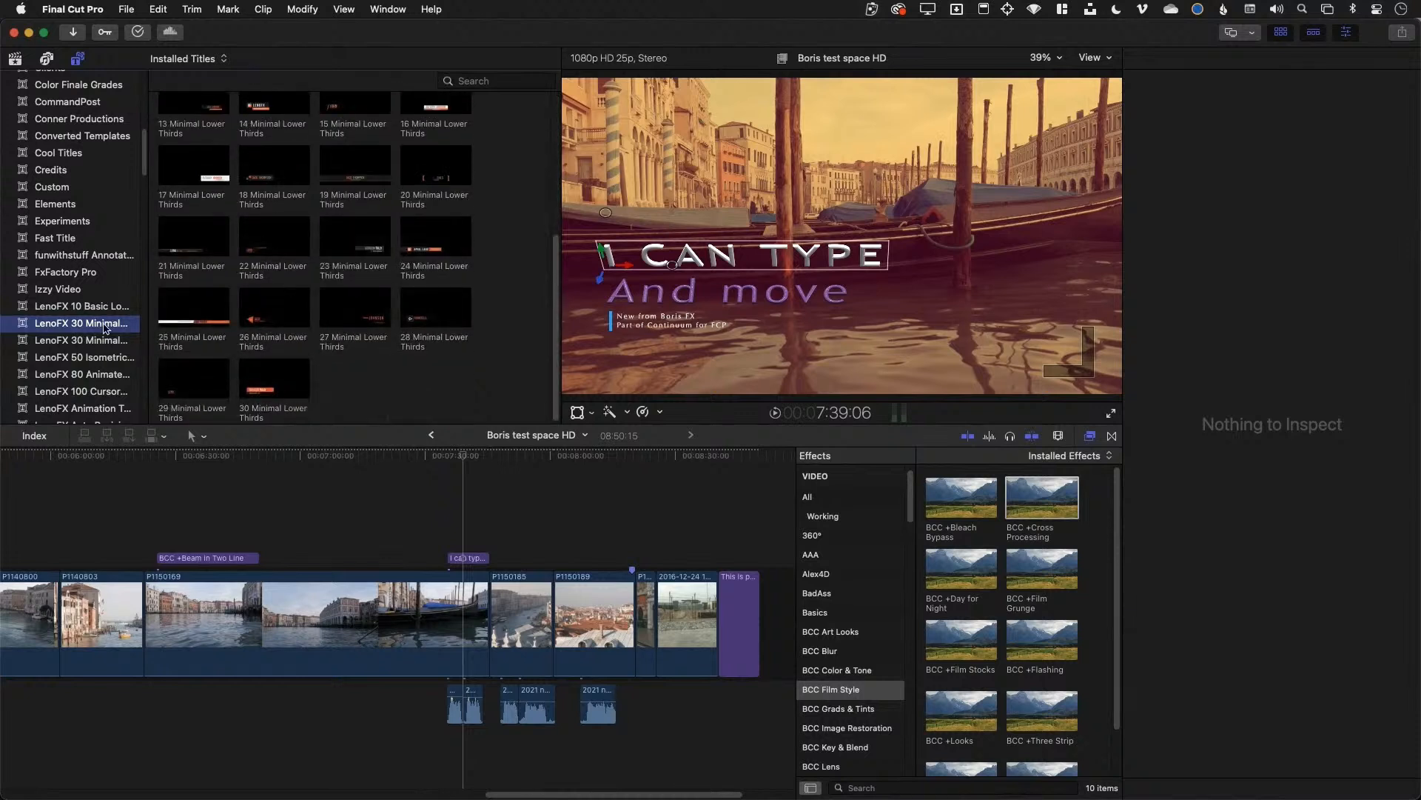
scroll(102, 333, "up", 6)
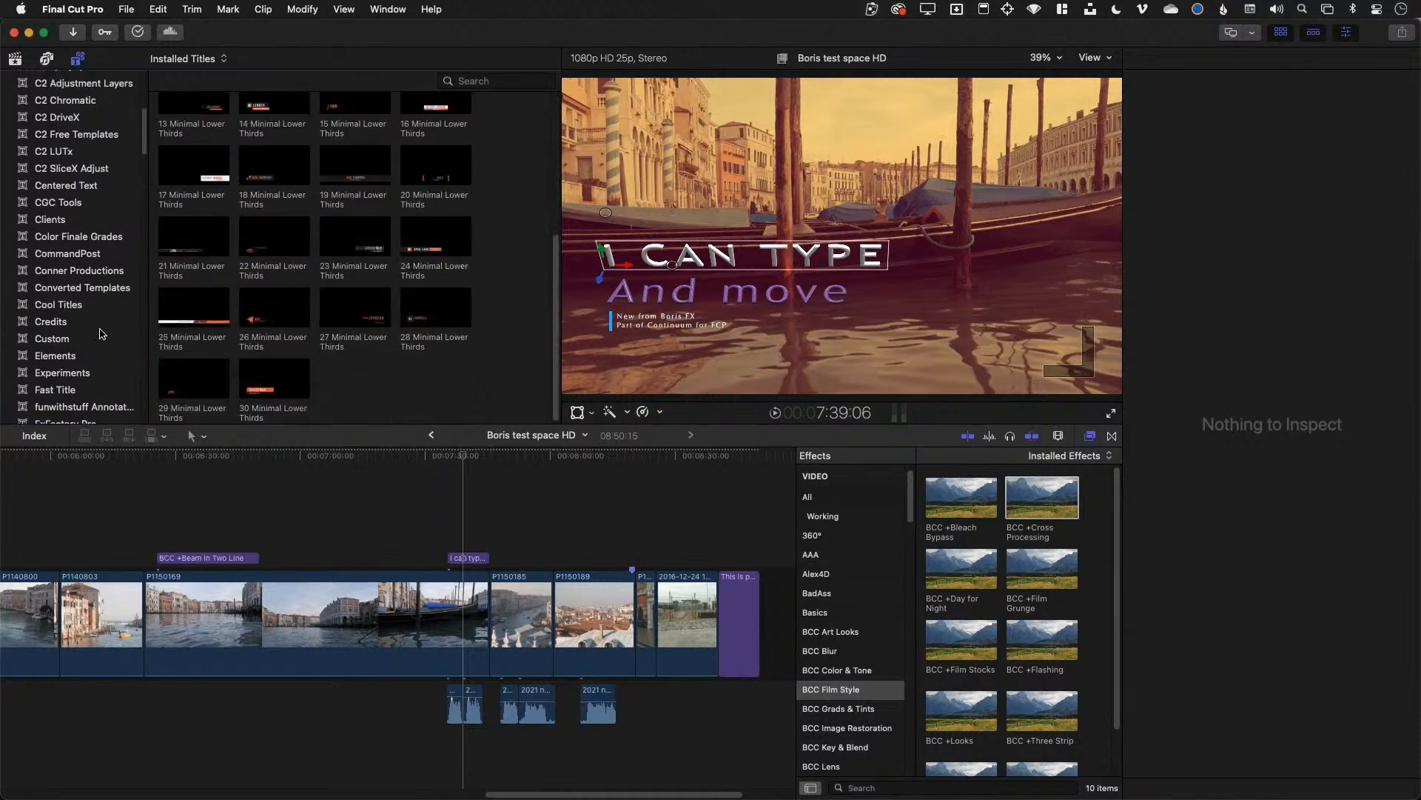
scroll(102, 335, "up", 4)
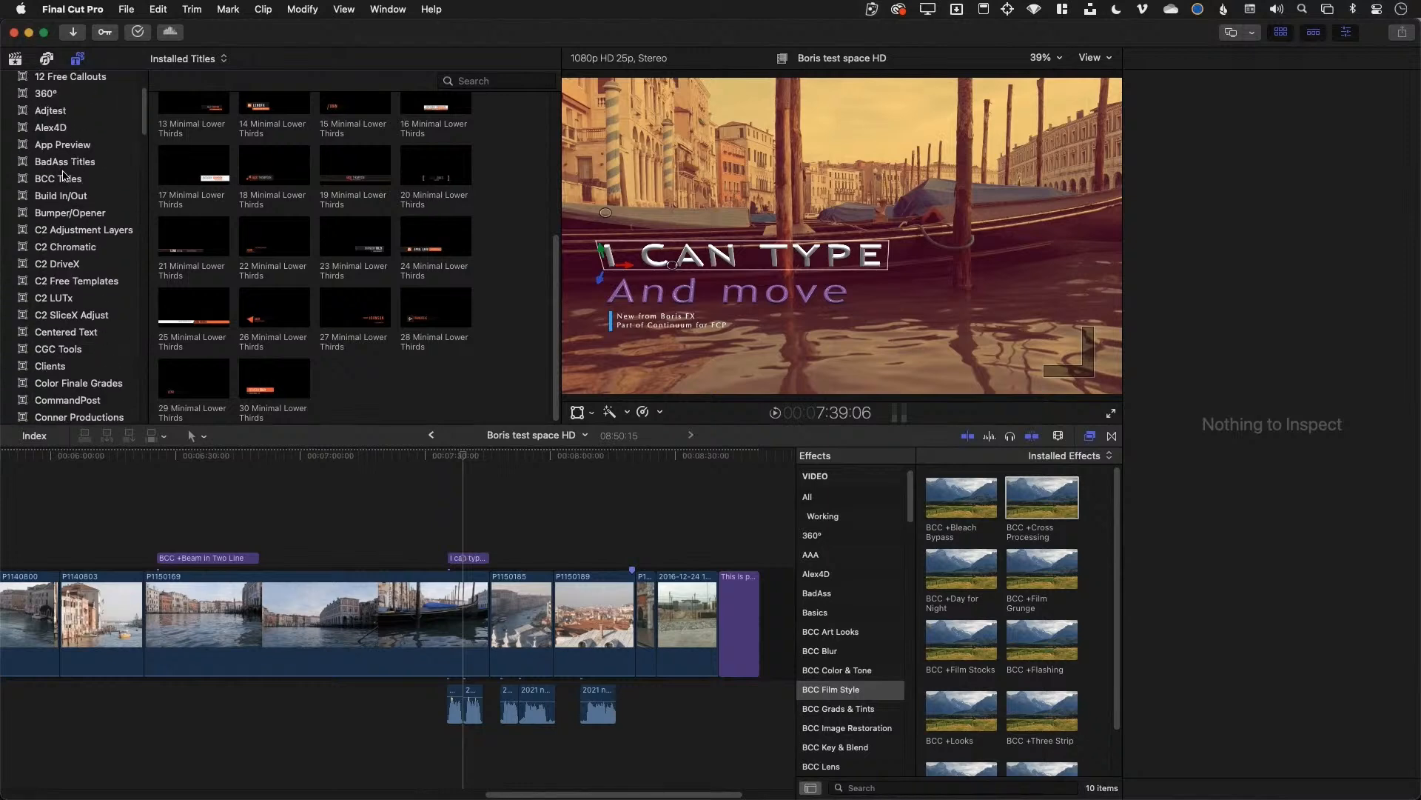
left_click(64, 177)
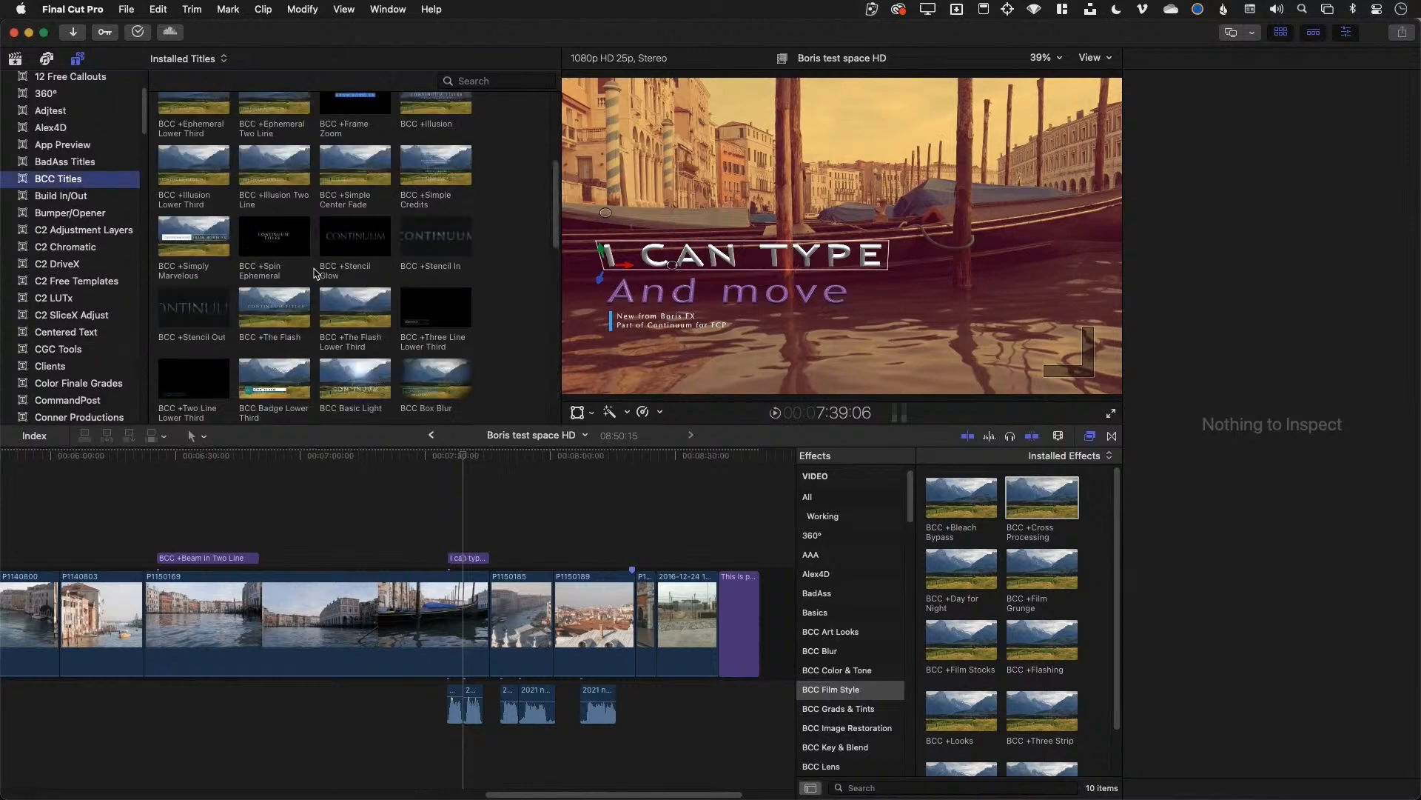
left_click(258, 317)
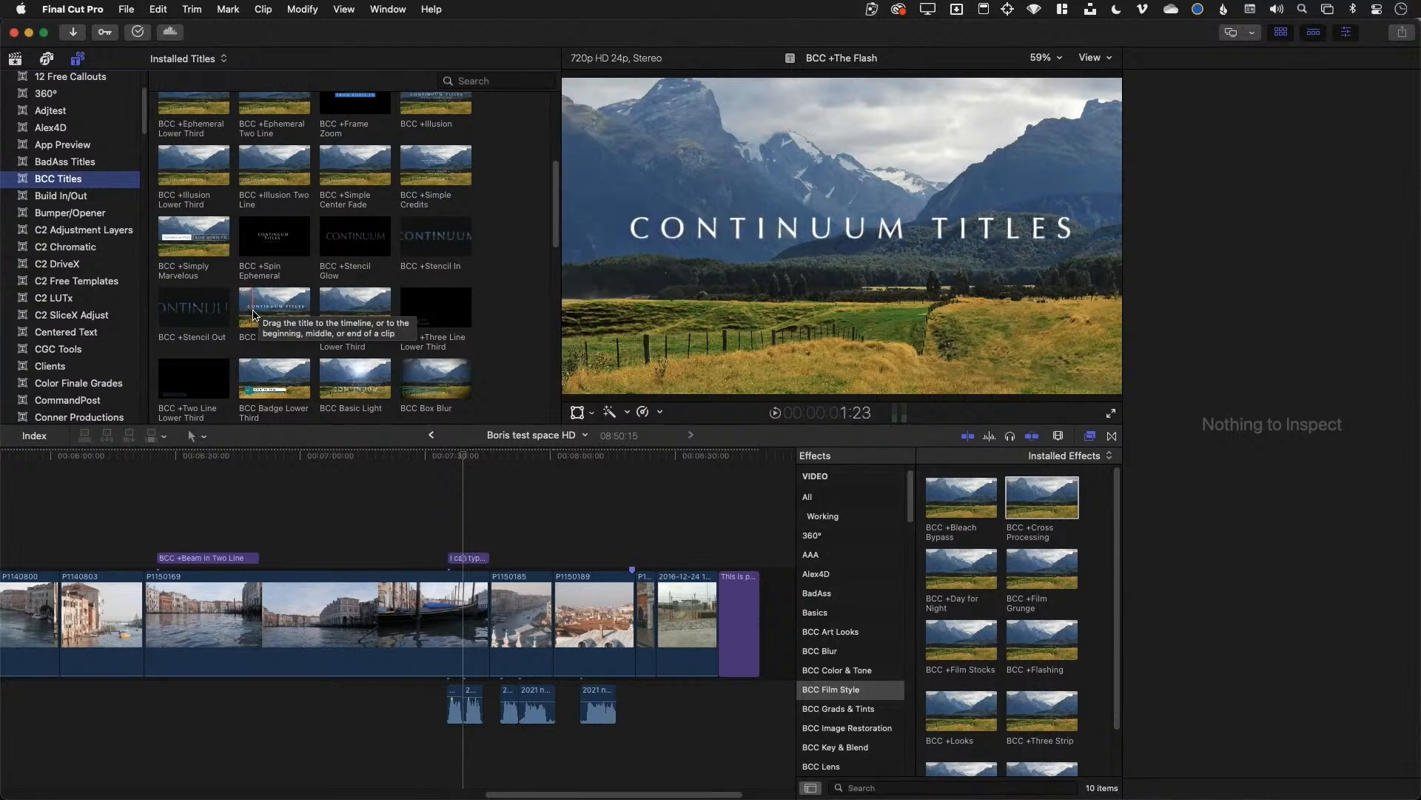
Drop BCC +The Flash above clip P1150185, review its Title and Text settings, and play it
left_click(252, 315)
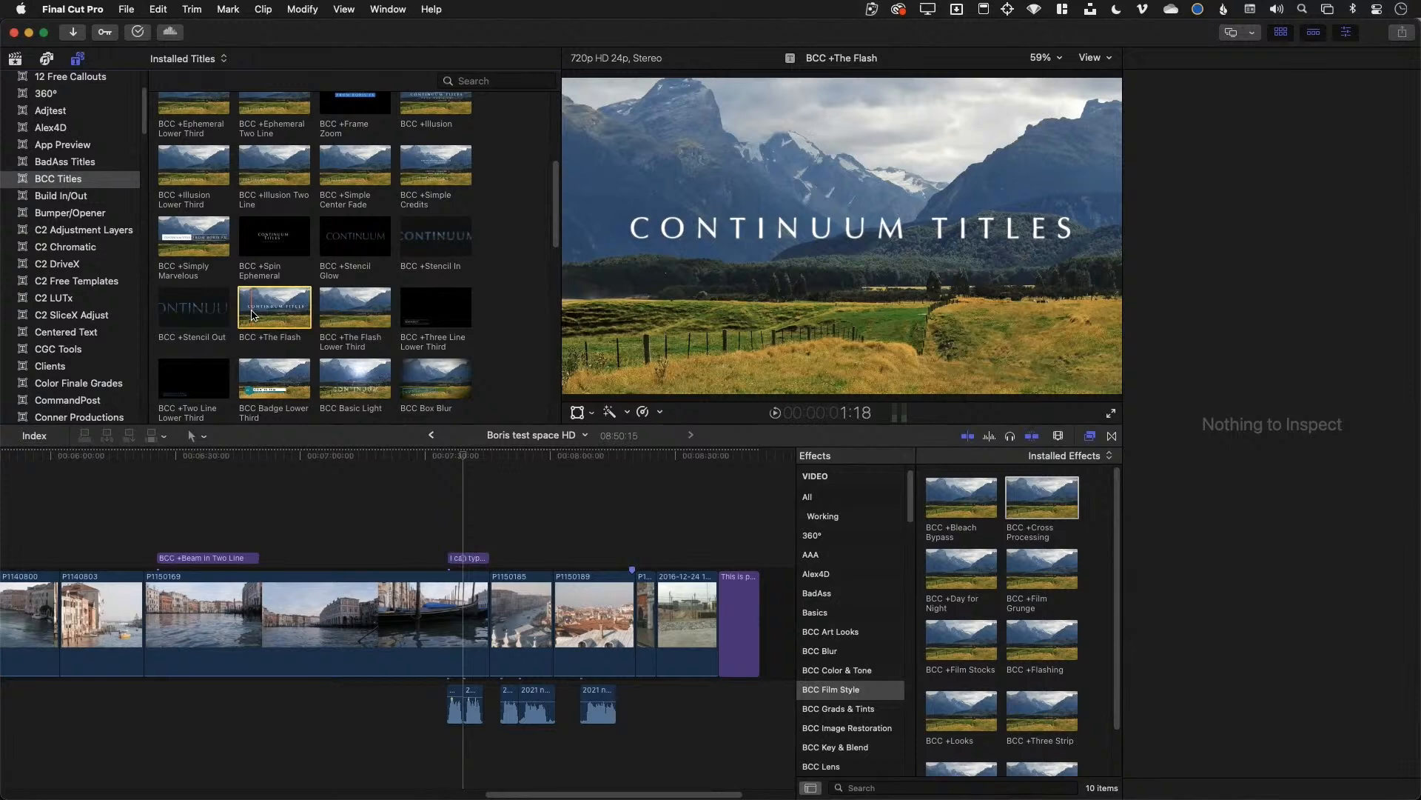
left_click_drag(252, 315, 530, 551)
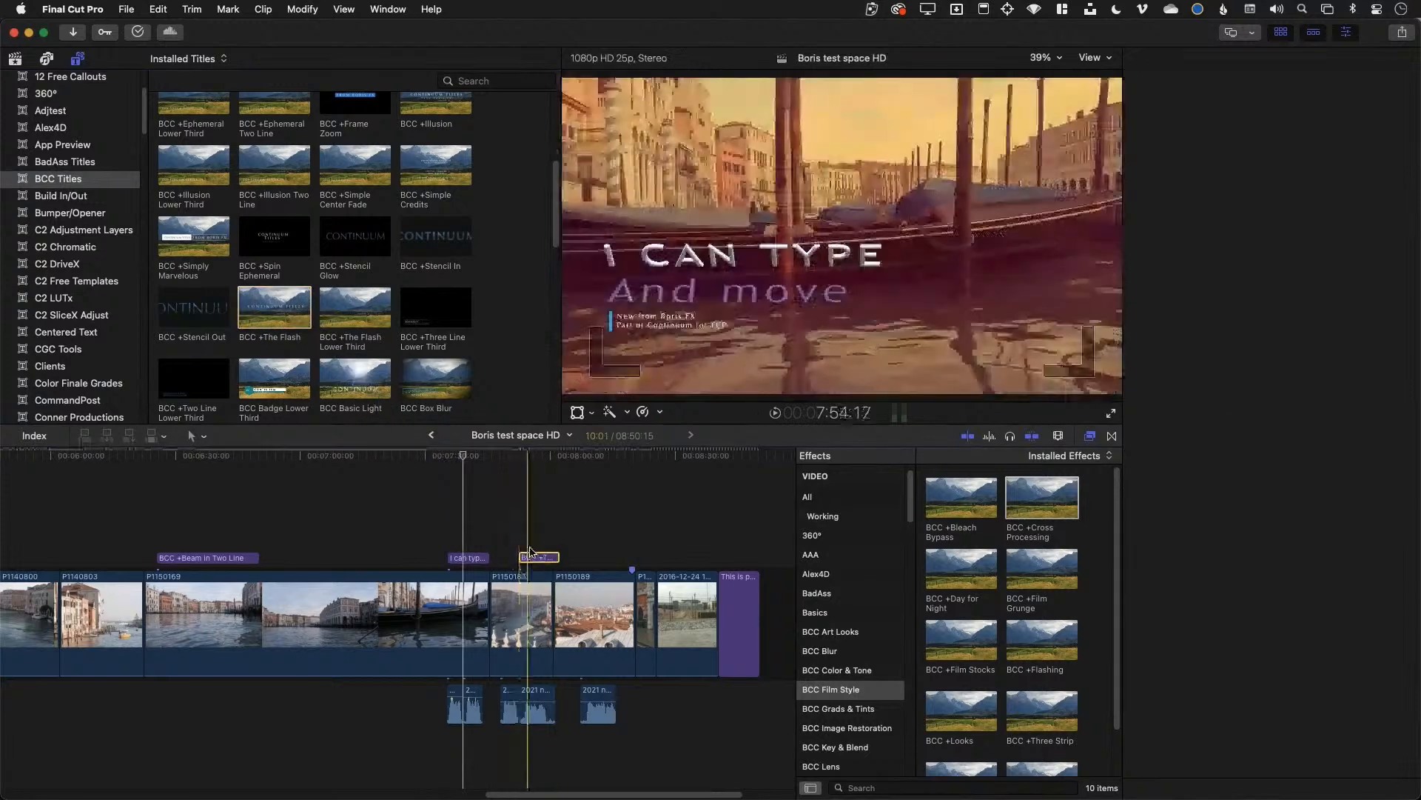
left_click(530, 551)
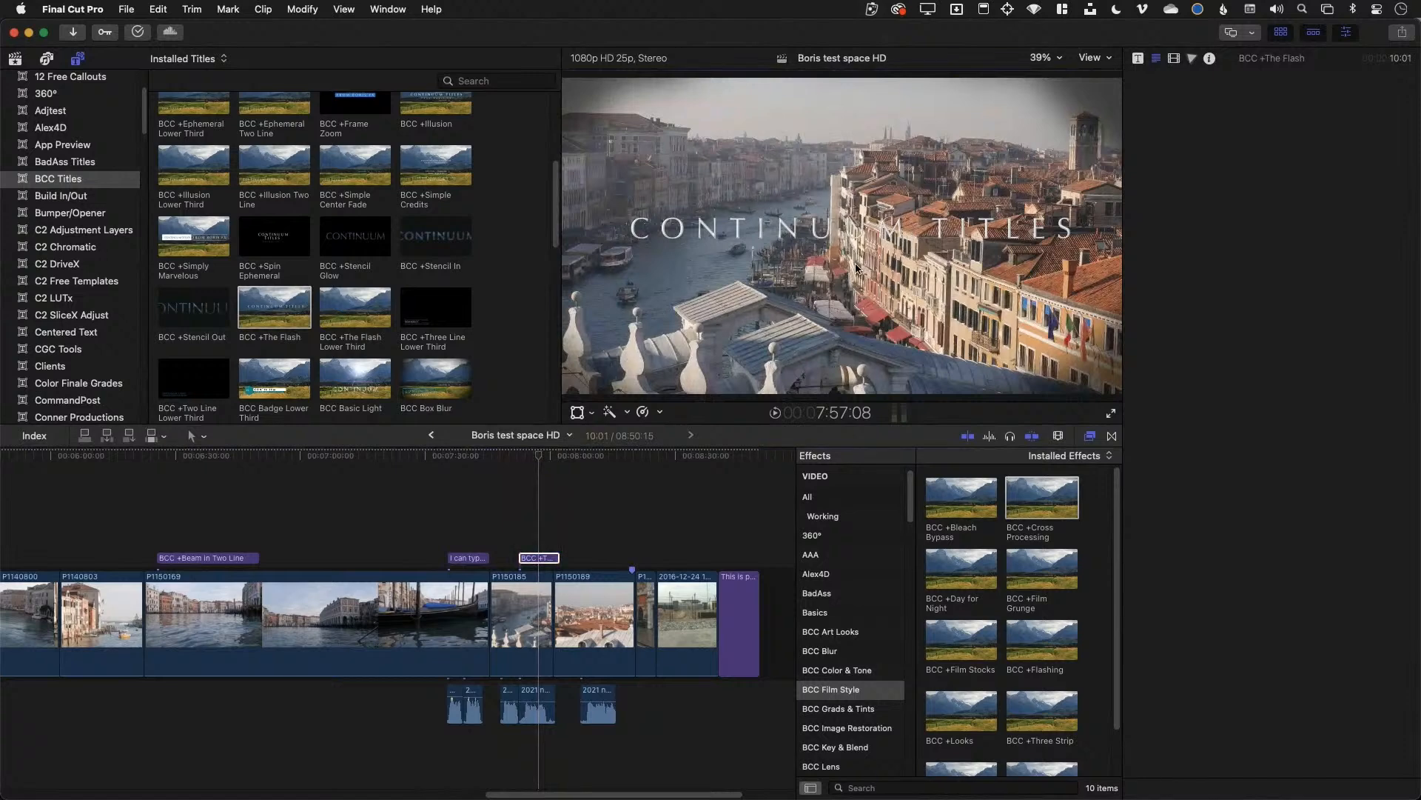
left_click(1134, 60)
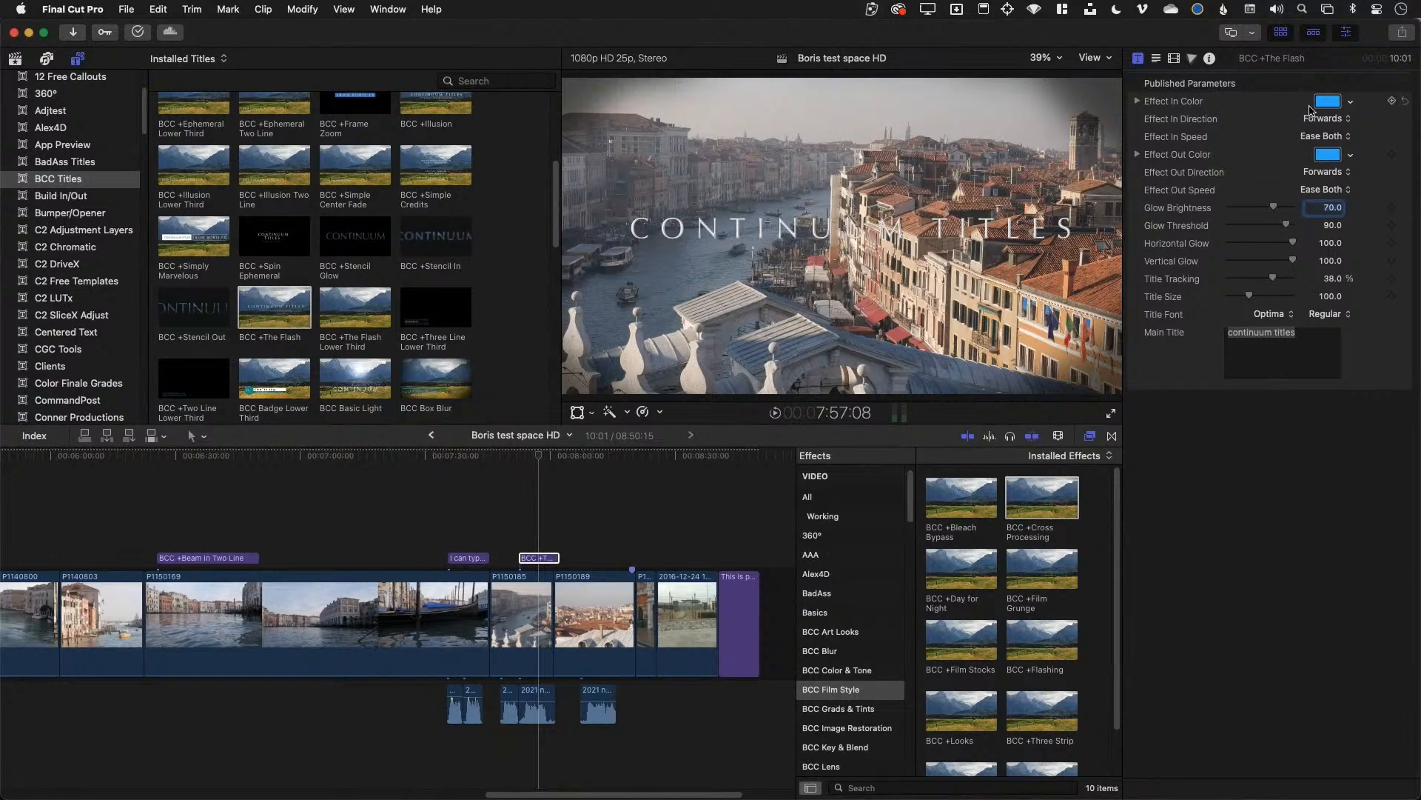
left_click(1157, 59)
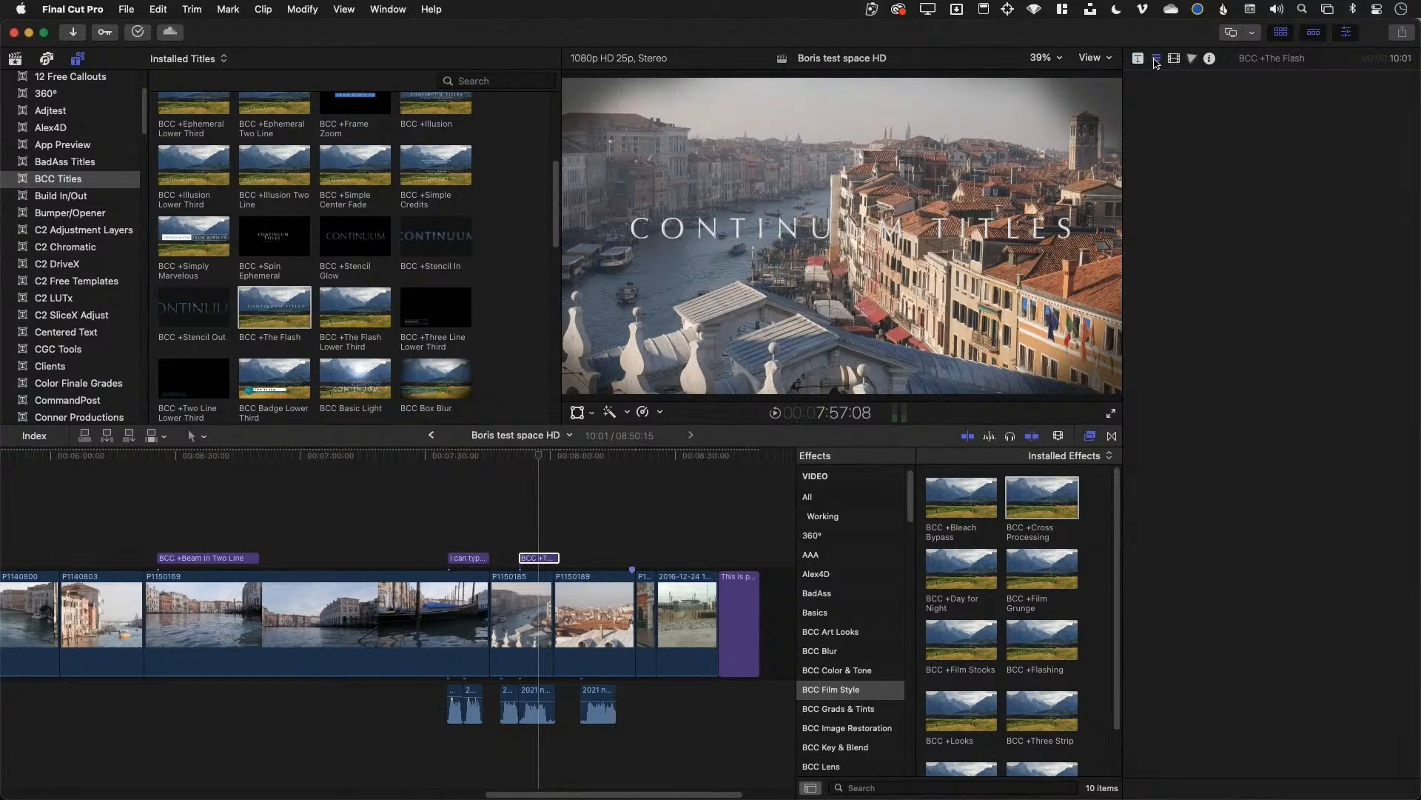
key("space")
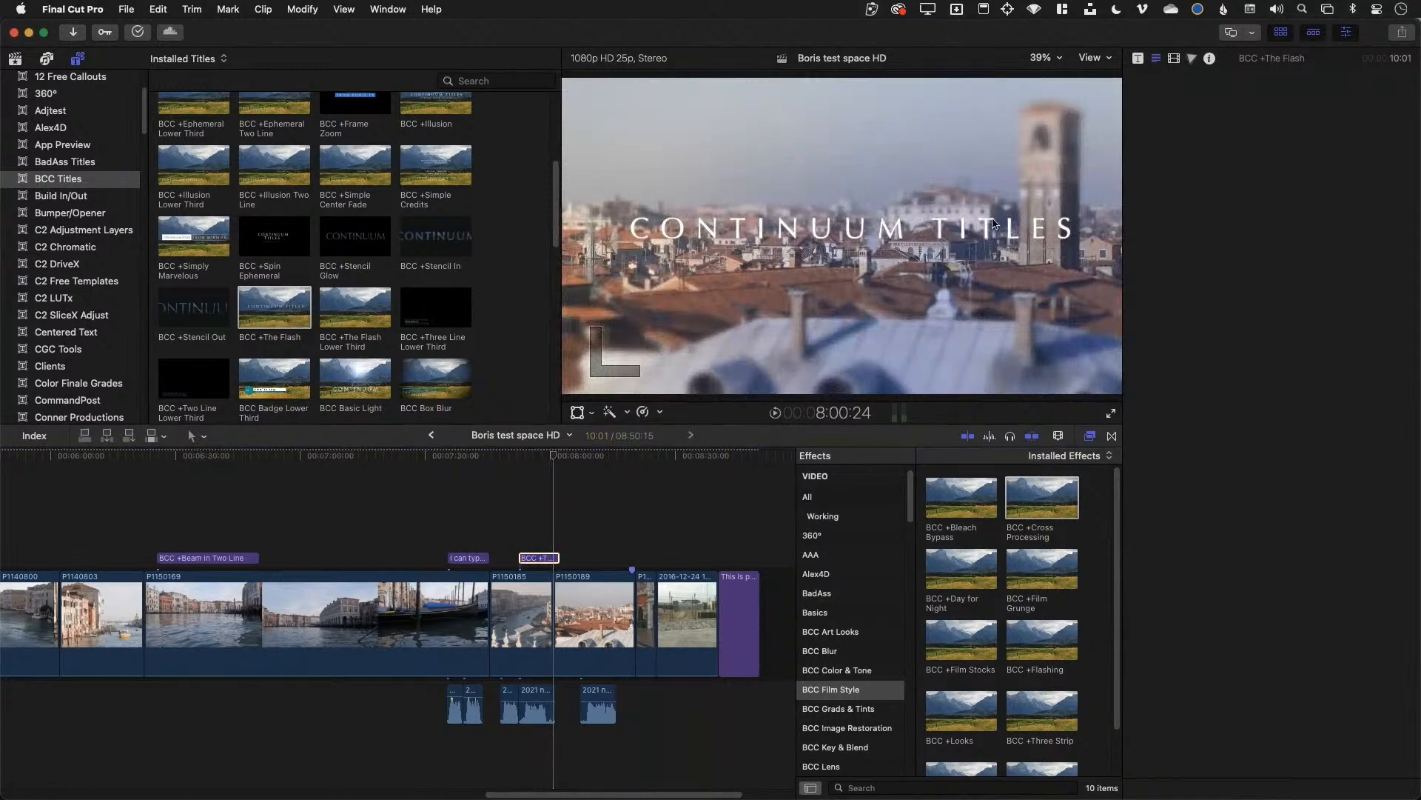
left_click(467, 559)
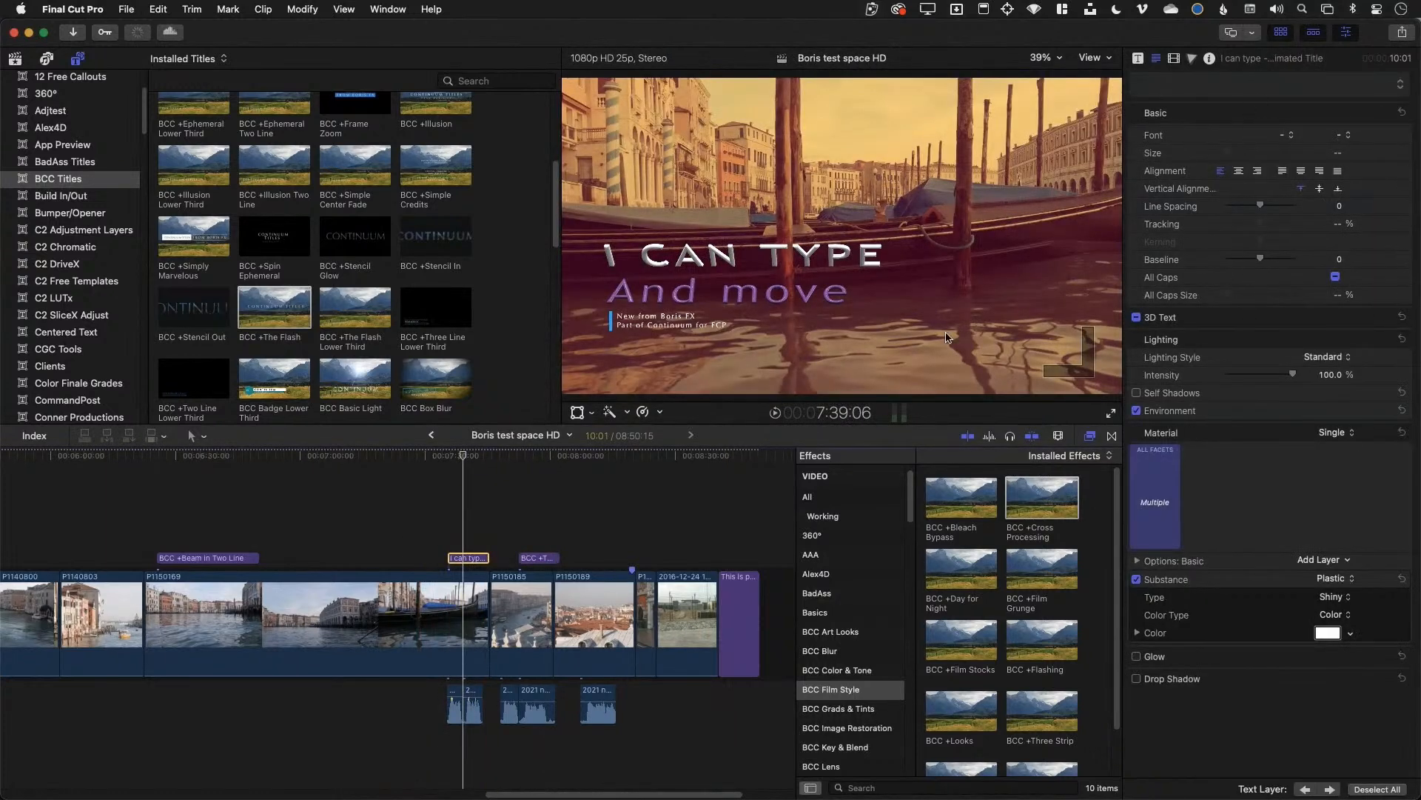
Set the I CAN TYPE title's Line Color to light green
left_click(1138, 59)
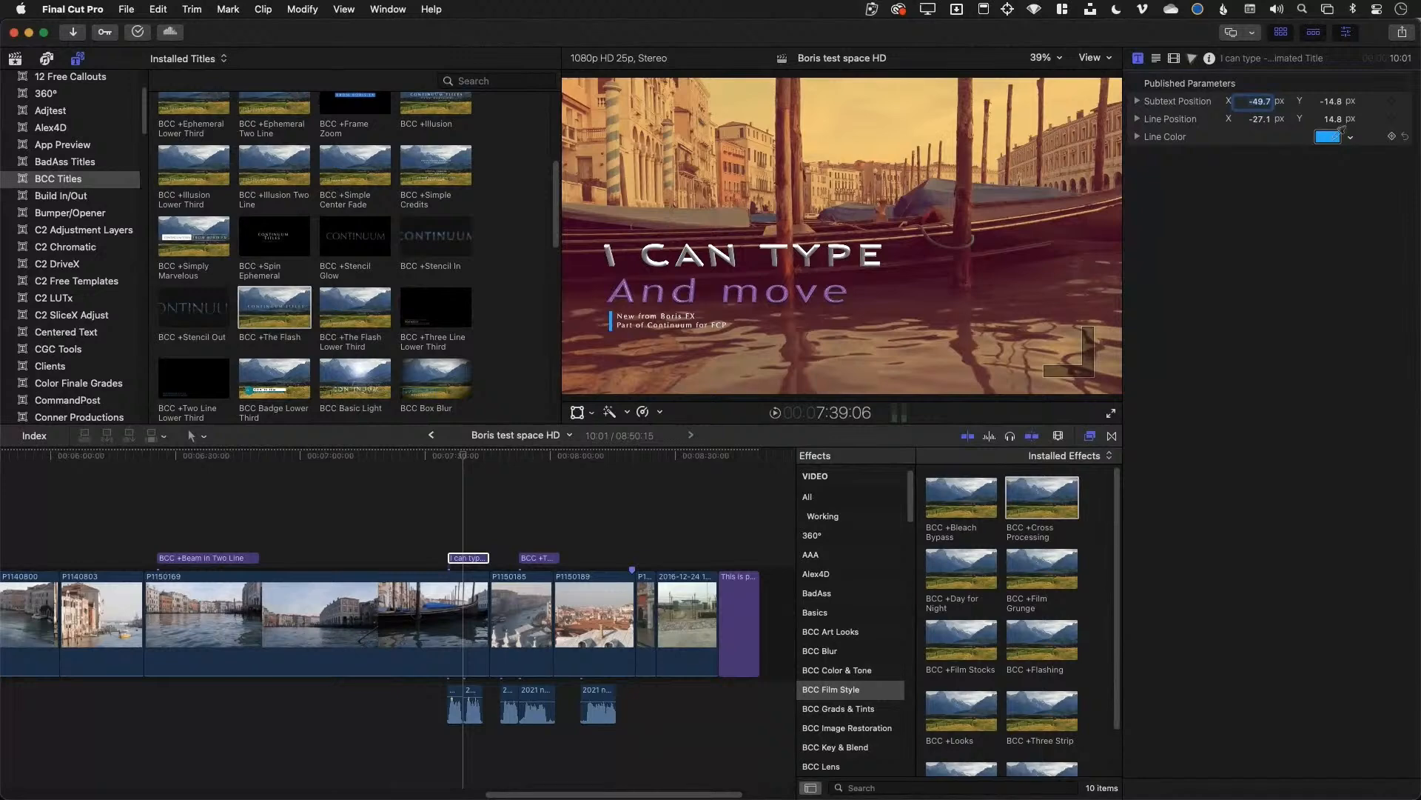
left_click(1349, 137)
left_click(1300, 90)
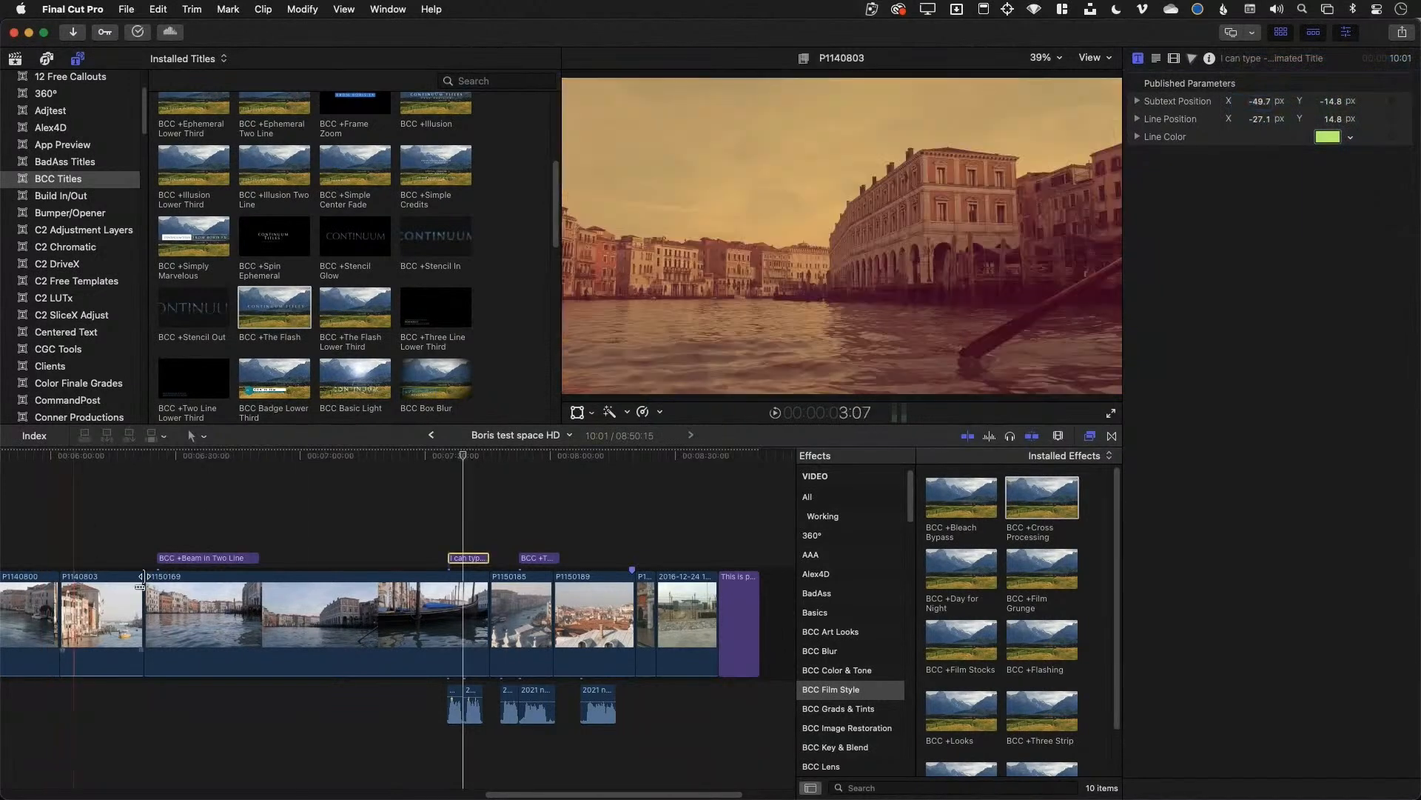
Review the Text and Title settings of the Beam and 'This is pretty cool' Cinematic titles
left_click(204, 559)
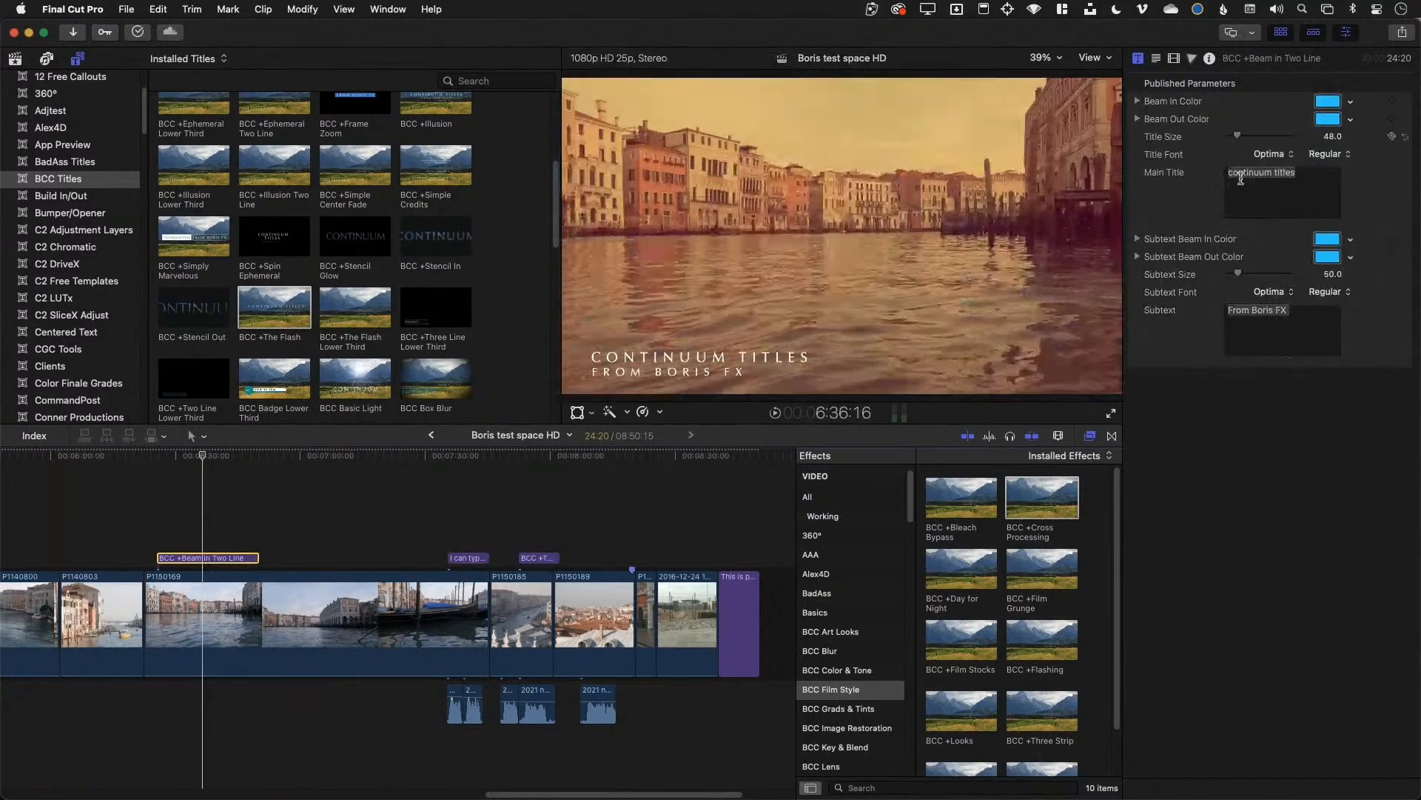
left_click(1158, 59)
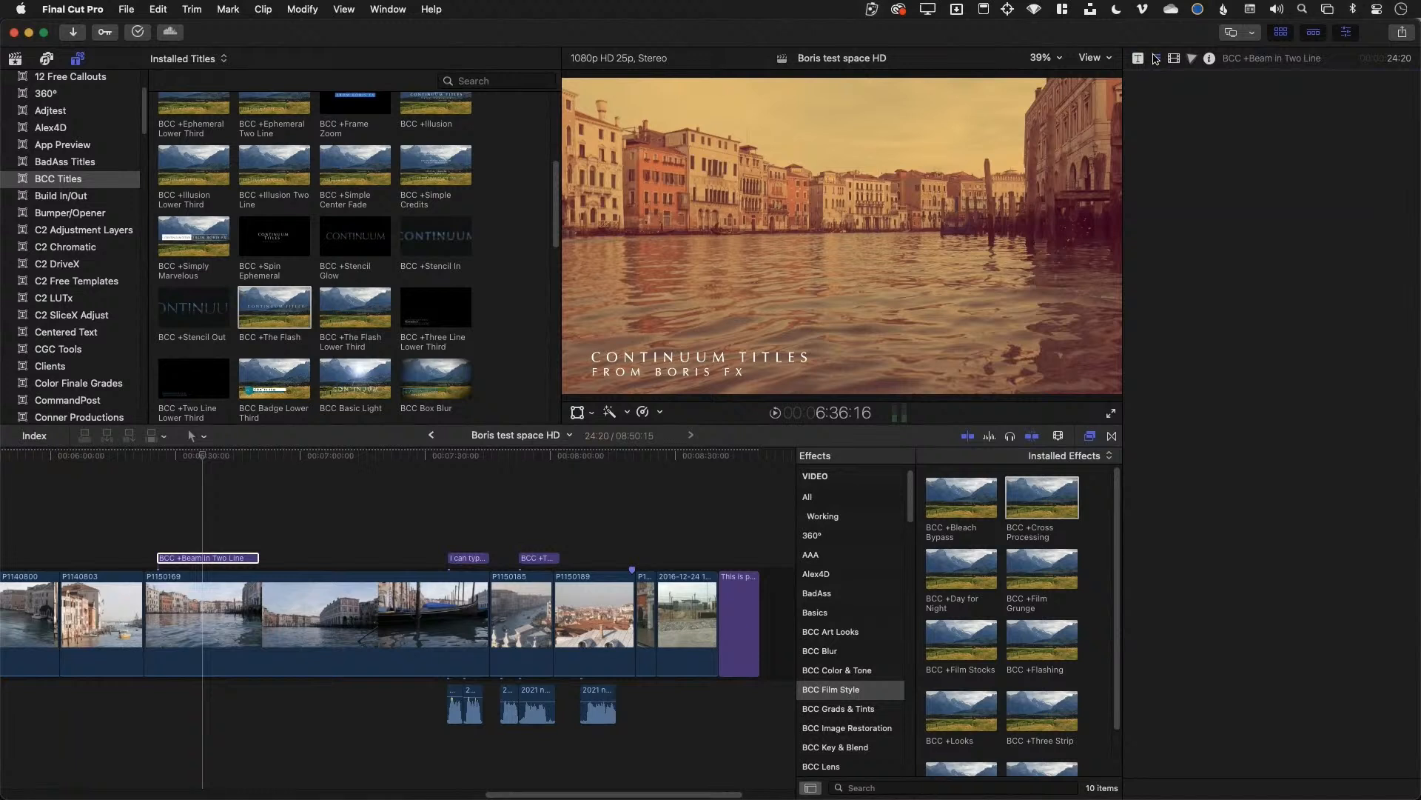
left_click(683, 369)
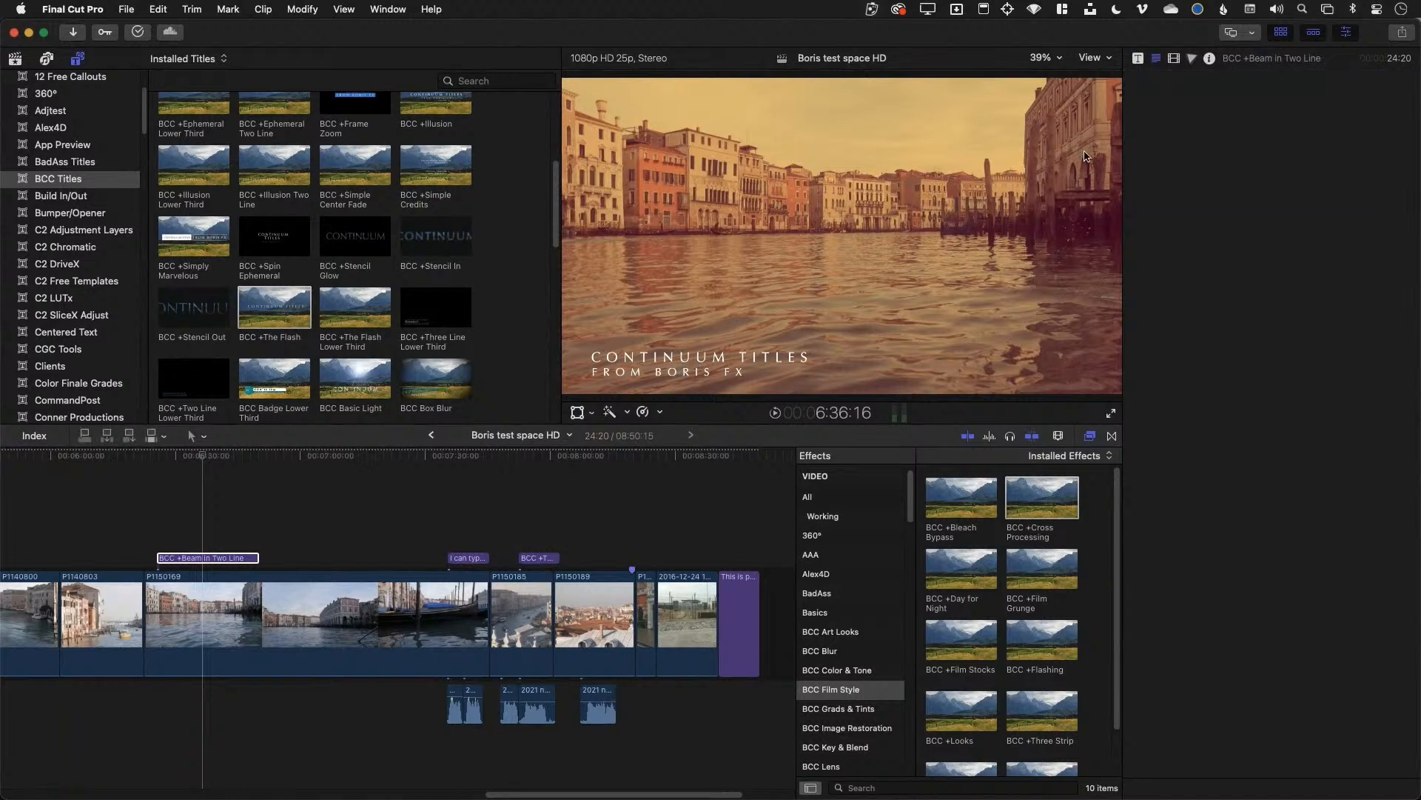
left_click(1138, 58)
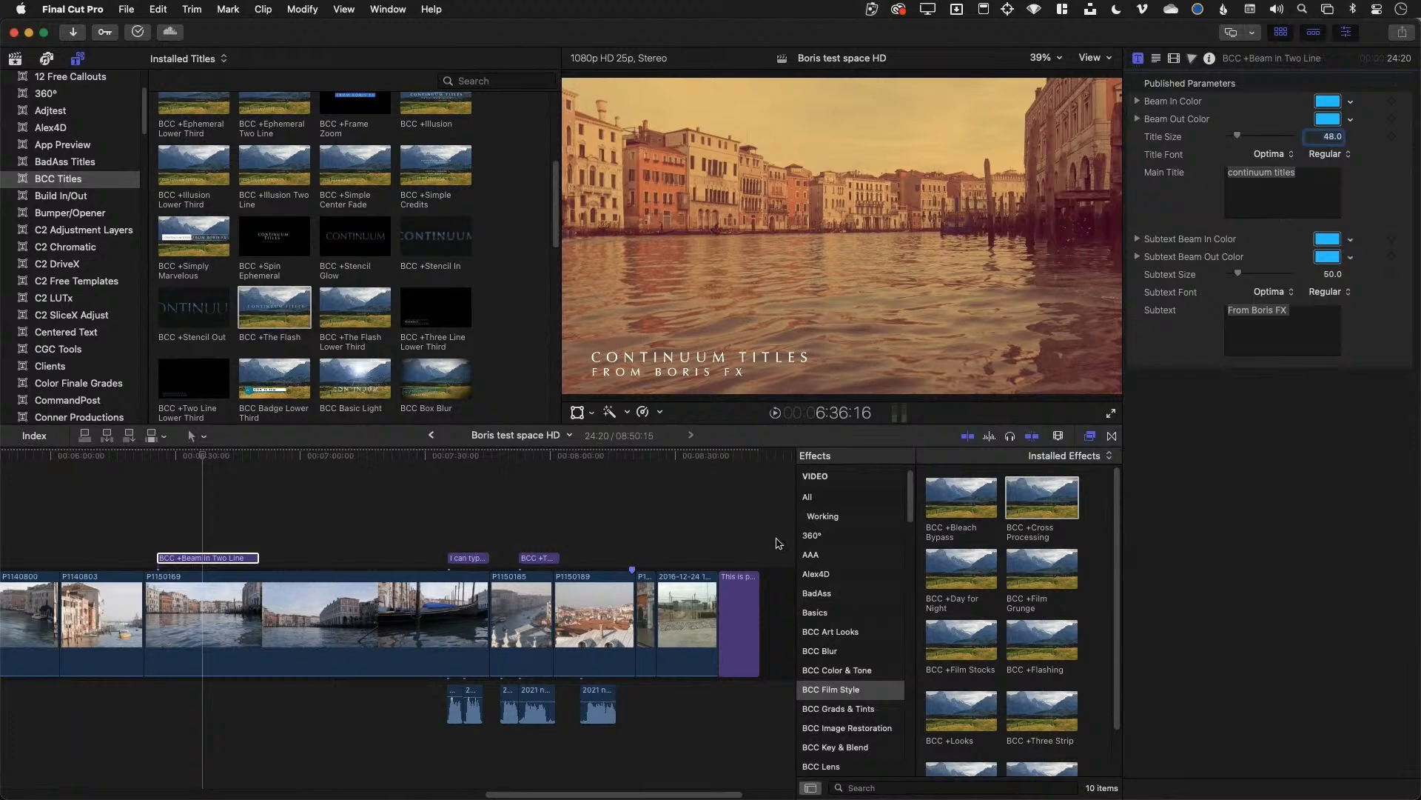
left_click(732, 607)
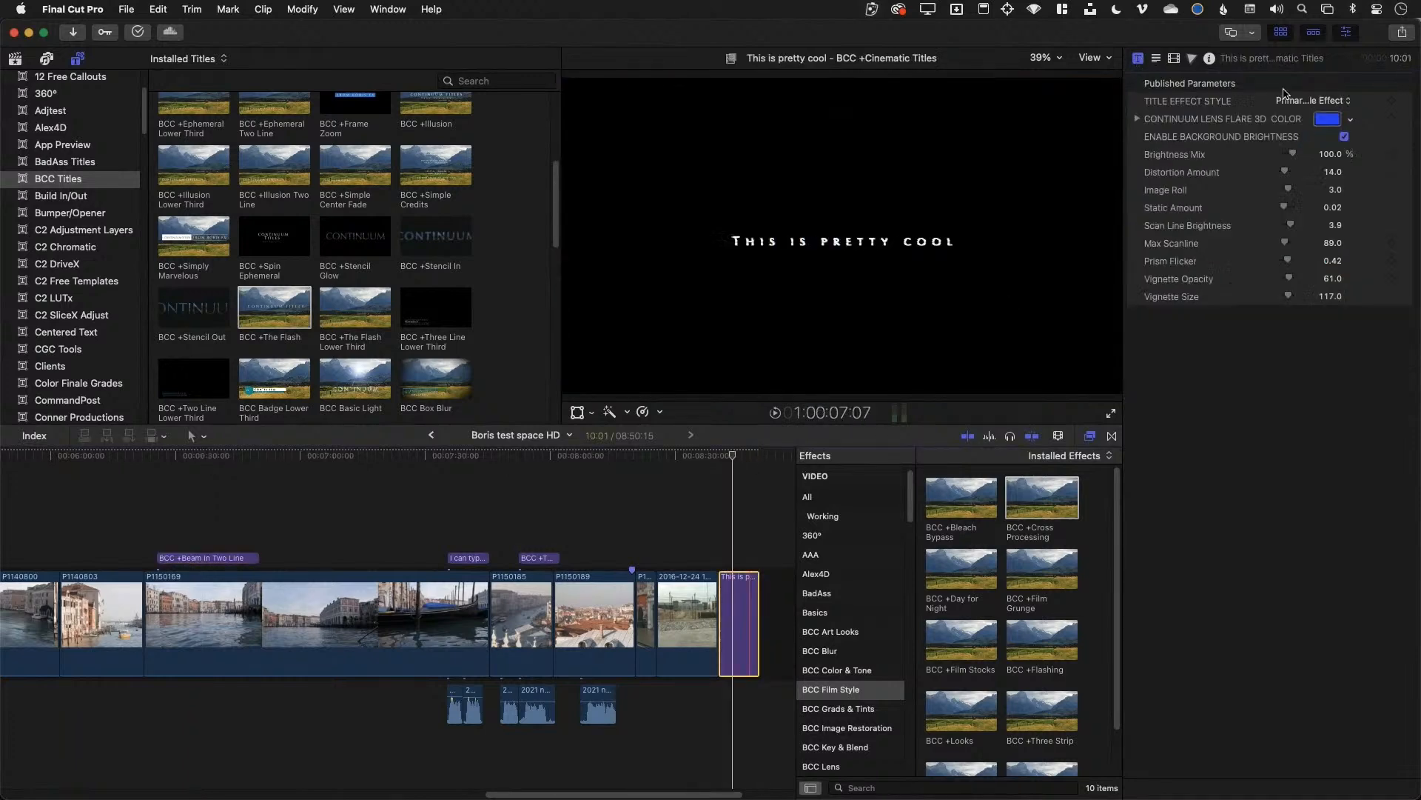
left_click(1156, 59)
left_click(1141, 59)
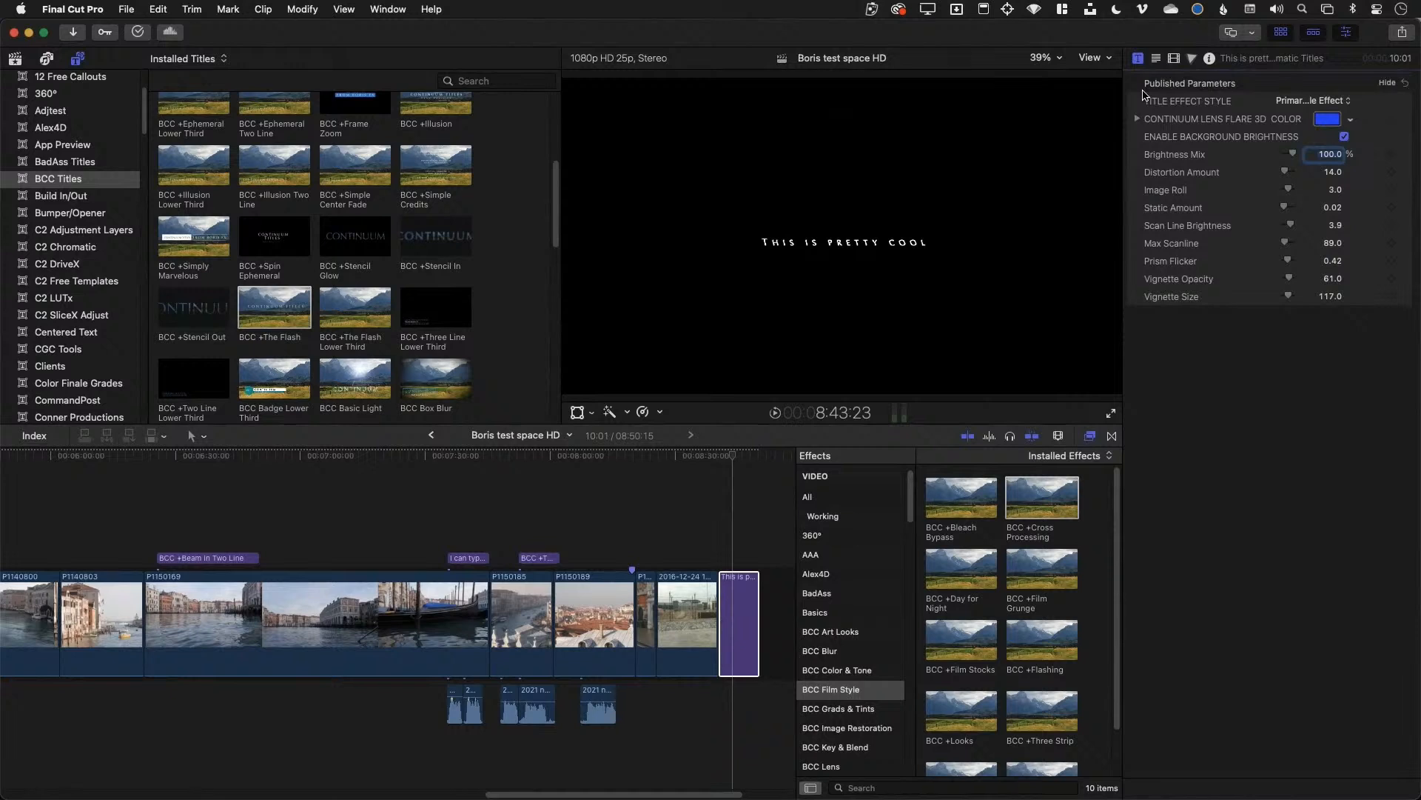